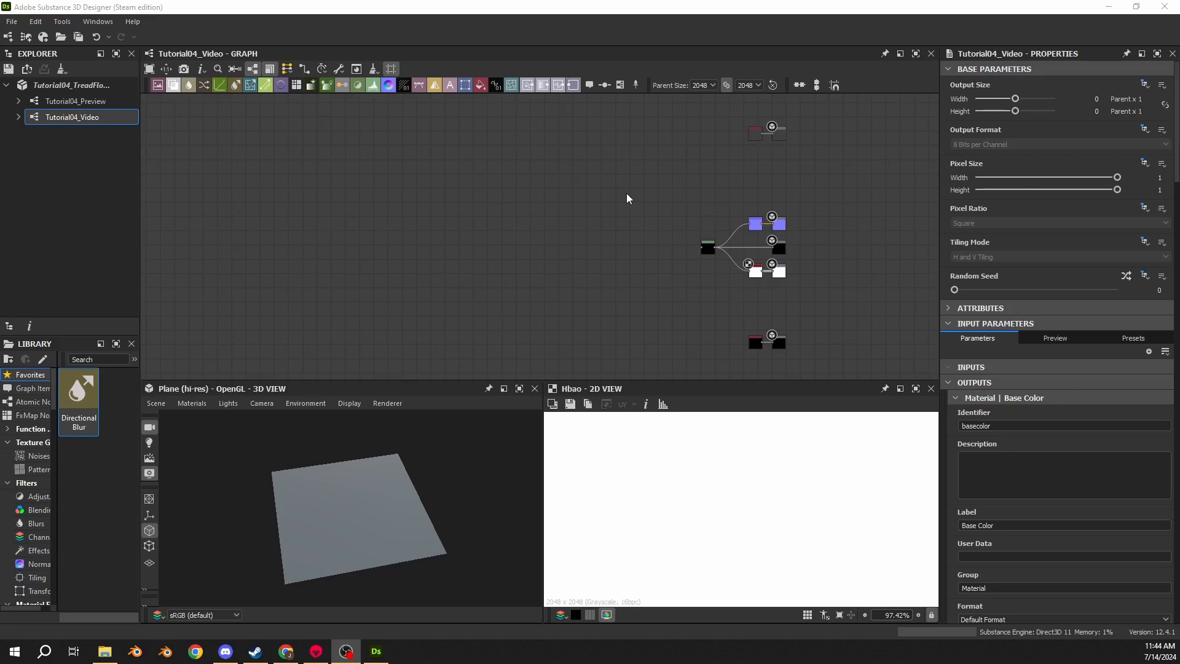
{"action": "middle_click_drag", "start_coordinate": [605, 191], "coordinate": [638, 185]}
{"action": "scroll", "coordinate": [673, 231], "scroll_direction": "up", "scroll_amount": 4}
{"action": "middle_click_drag", "start_coordinate": [673, 231], "coordinate": [415, 253]}
{"action": "scroll", "coordinate": [375, 169], "scroll_direction": "down", "scroll_amount": 4}
{"action": "left_click_drag", "start_coordinate": [402, 145], "coordinate": [580, 369]}
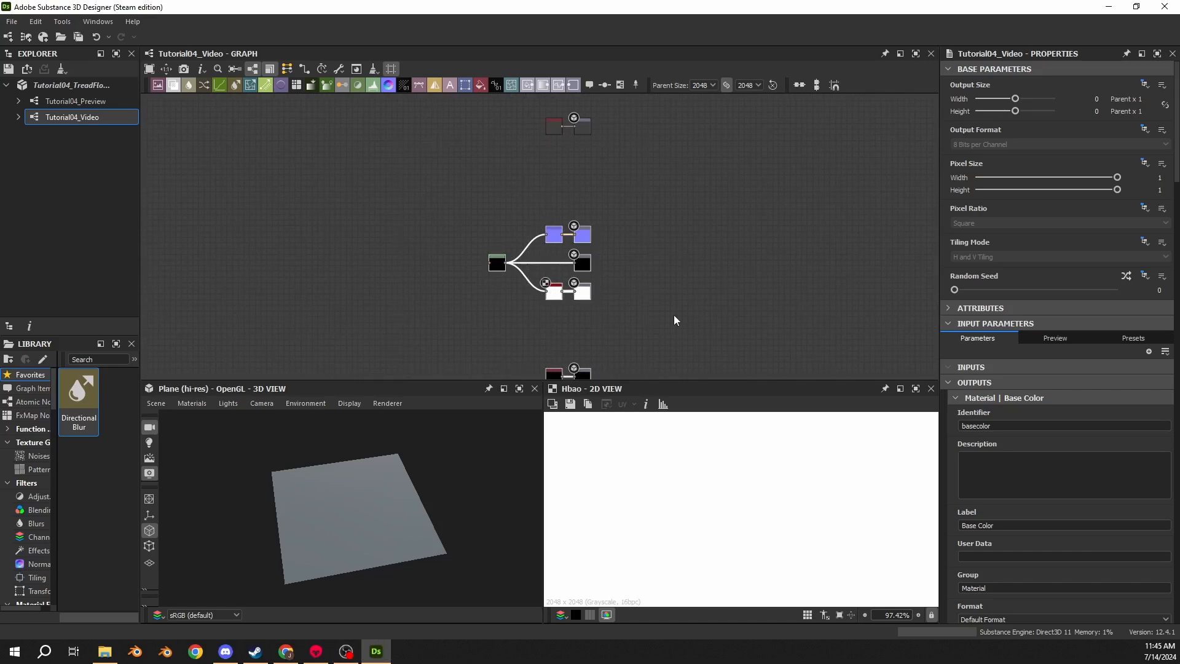
{"action": "left_click", "coordinate": [674, 315]}
{"action": "middle_click_drag", "start_coordinate": [386, 277], "coordinate": [654, 239]}
{"action": "mouse_move", "coordinate": [580, 209]}
{"action": "middle_mouse_down"}
{"action": "mouse_move", "coordinate": [579, 231]}
{"action": "mouse_move", "coordinate": [529, 305]}
{"action": "middle_mouse_up"}
{"action": "middle_click_drag", "start_coordinate": [639, 150], "coordinate": [590, 263]}
{"action": "scroll", "coordinate": [652, 230], "scroll_direction": "down", "scroll_amount": 3}
{"action": "mouse_move", "coordinate": [537, 302]}
{"action": "middle_mouse_down"}
{"action": "mouse_move", "coordinate": [653, 230]}
{"action": "mouse_move", "coordinate": [648, 195]}
{"action": "middle_mouse_up"}
{"action": "scroll", "coordinate": [650, 230], "scroll_direction": "down", "scroll_amount": 1}
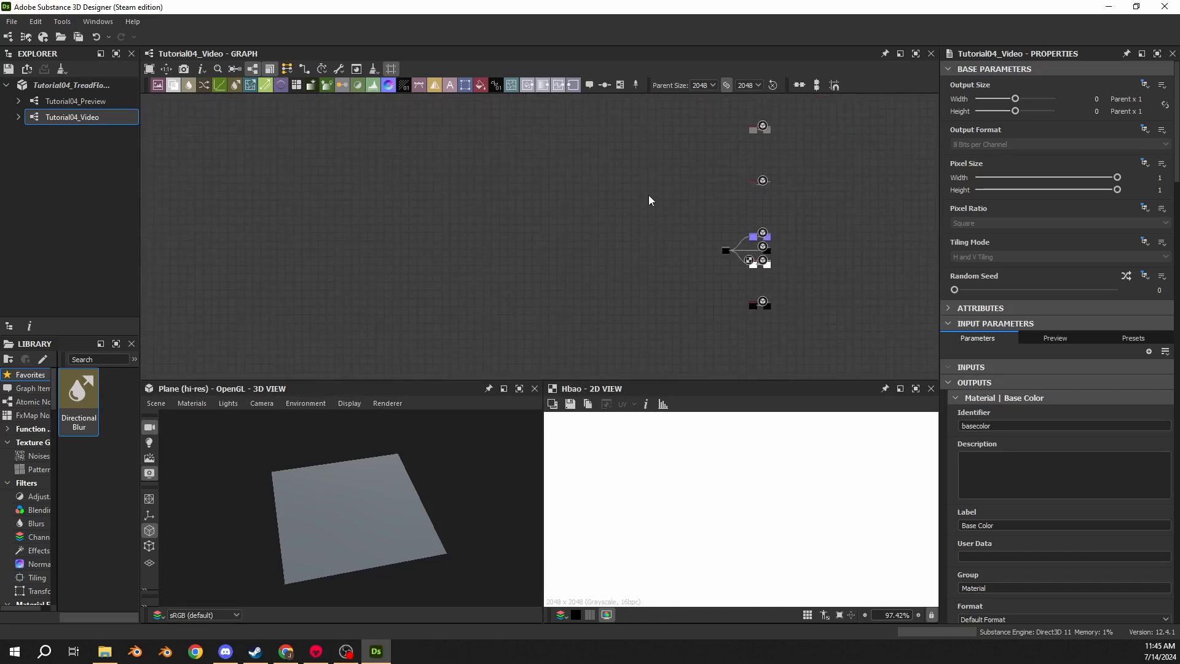
{"action": "scroll", "coordinate": [605, 260], "scroll_direction": "up", "scroll_amount": 4}
{"action": "middle_click_drag", "start_coordinate": [704, 260], "coordinate": [572, 248]}
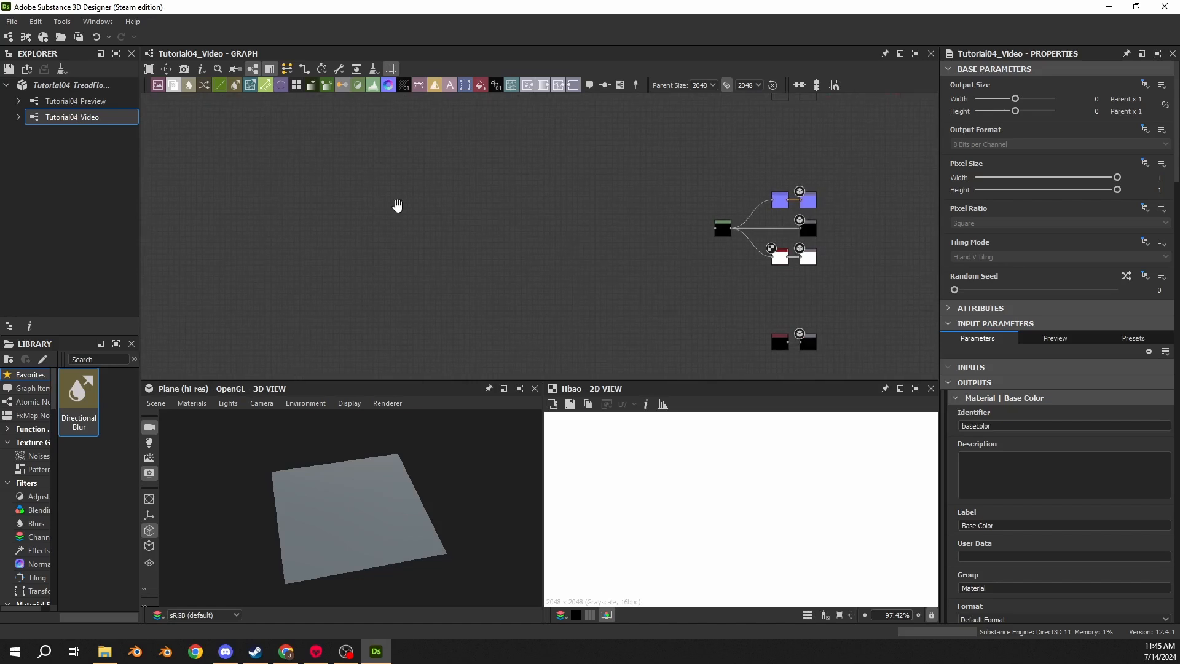
{"action": "middle_click_drag", "start_coordinate": [398, 205], "coordinate": [552, 219]}
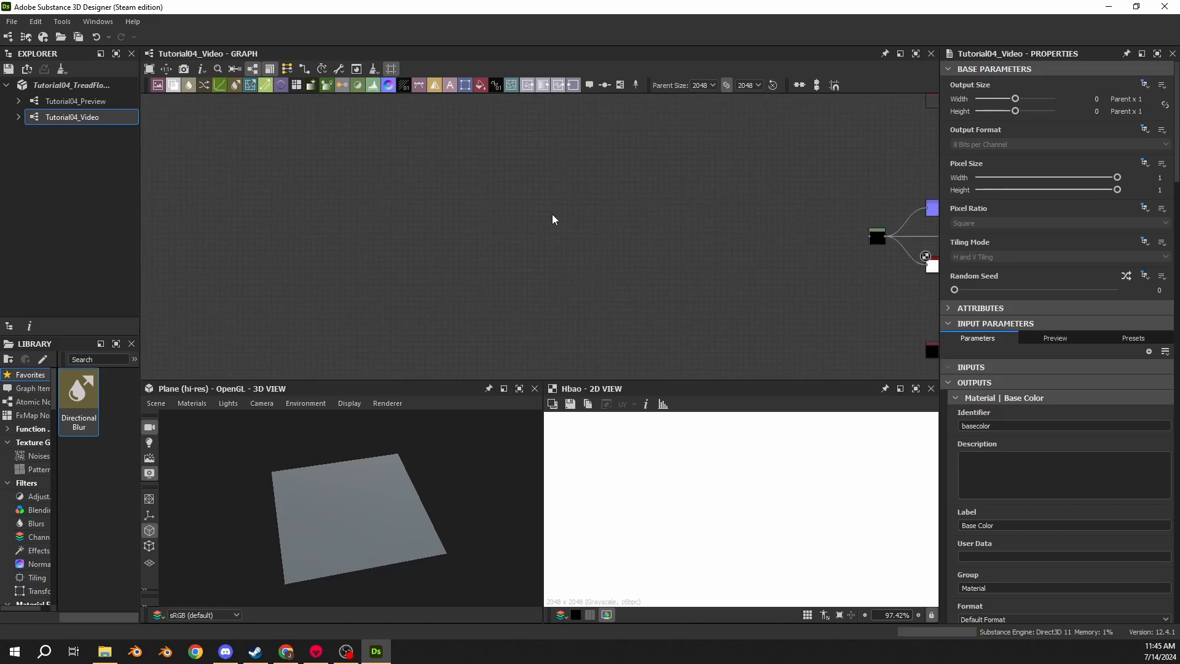
{"action": "scroll", "coordinate": [525, 220], "scroll_direction": "down", "scroll_amount": 2}
{"action": "middle_click_drag", "start_coordinate": [509, 229], "coordinate": [638, 240]}
{"action": "scroll", "coordinate": [472, 237], "scroll_direction": "up", "scroll_amount": 4}
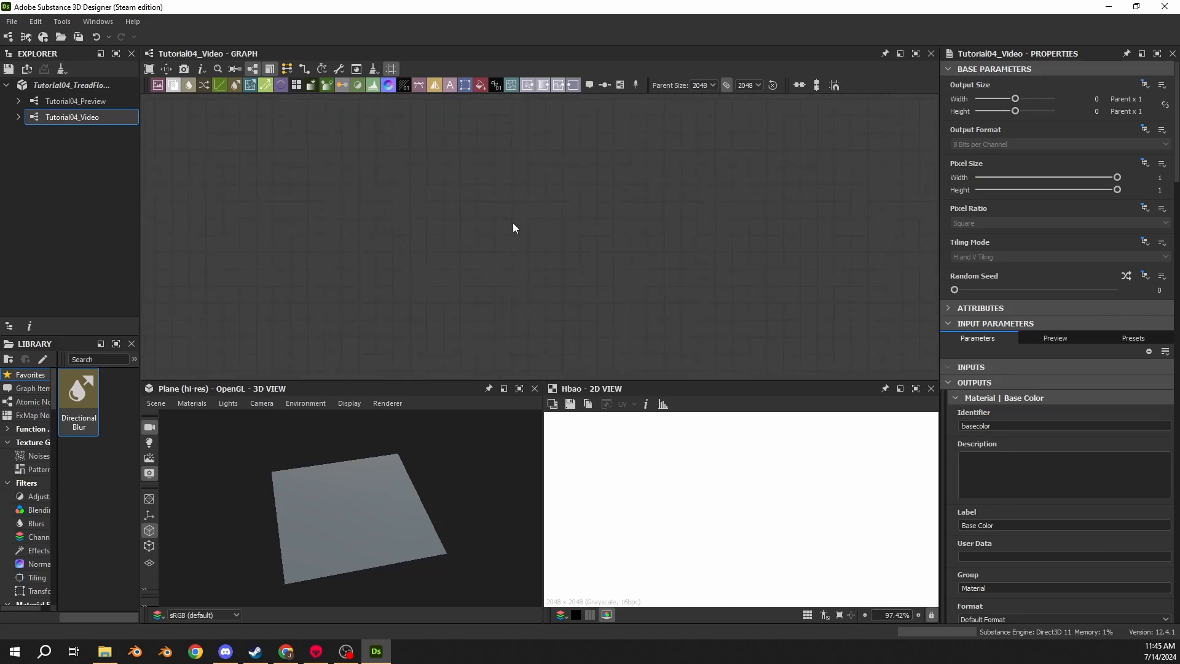
- Add a Shape node in an empty area of the graph
{"action": "key", "text": "space"}
{"action": "type", "text": "shape"}
{"action": "key", "text": "Return"}
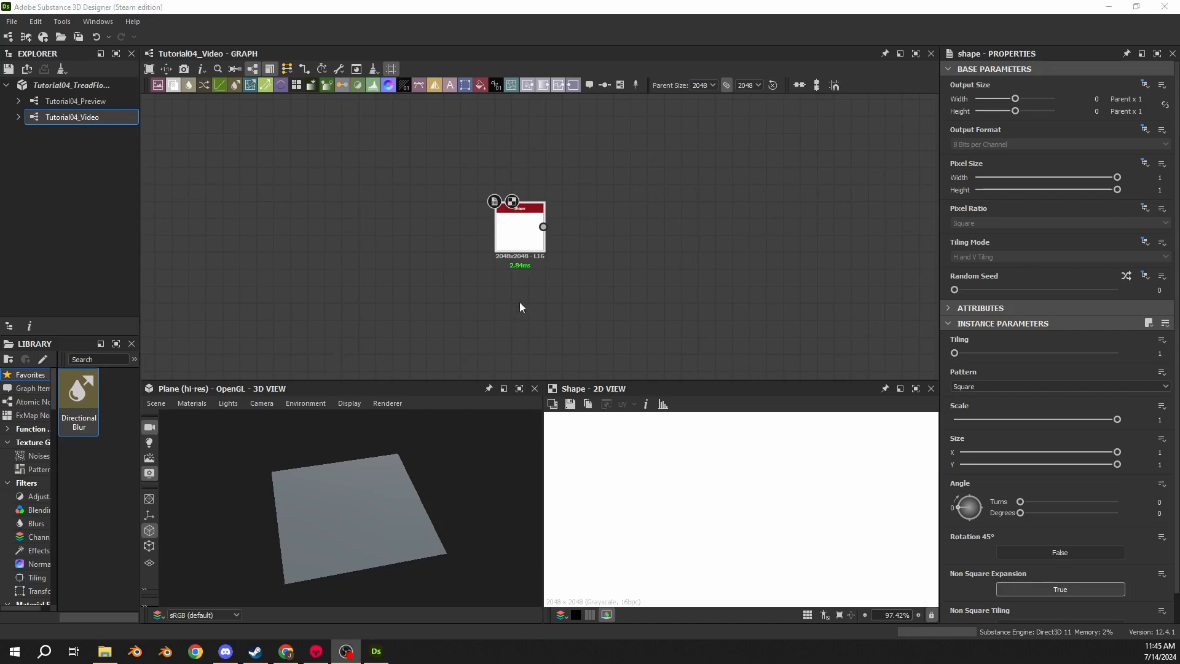
{"action": "middle_click_drag", "start_coordinate": [586, 289], "coordinate": [555, 289]}
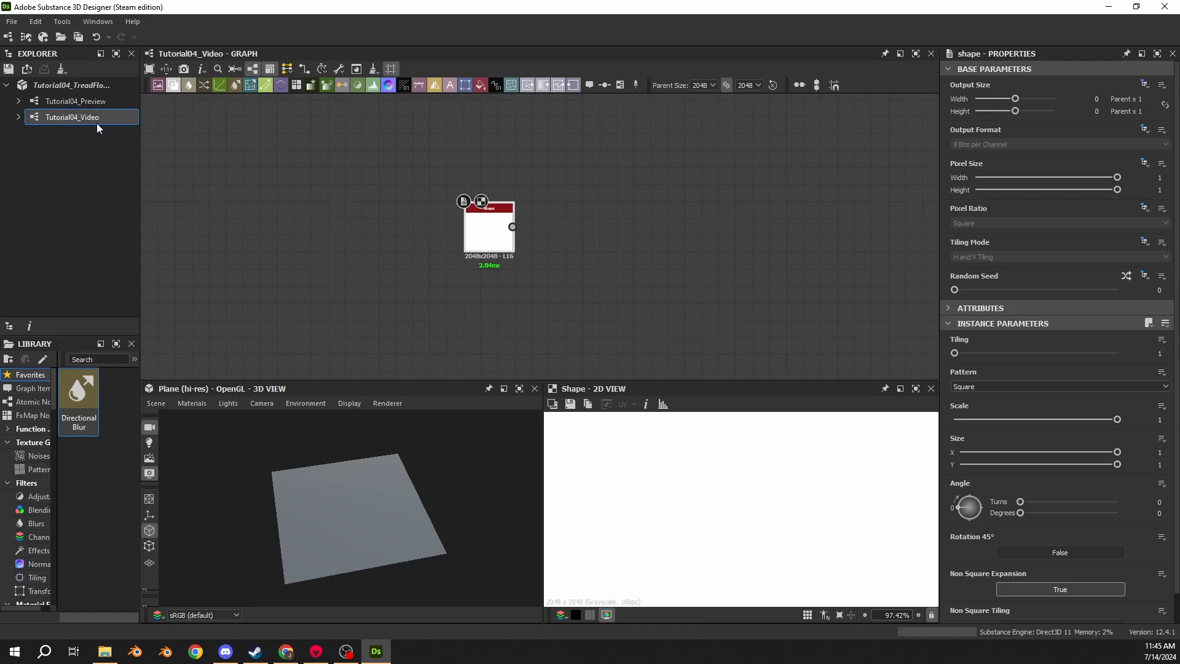
- Set the Shape node's scale to 0.88875
{"action": "left_click", "coordinate": [1158, 420]}
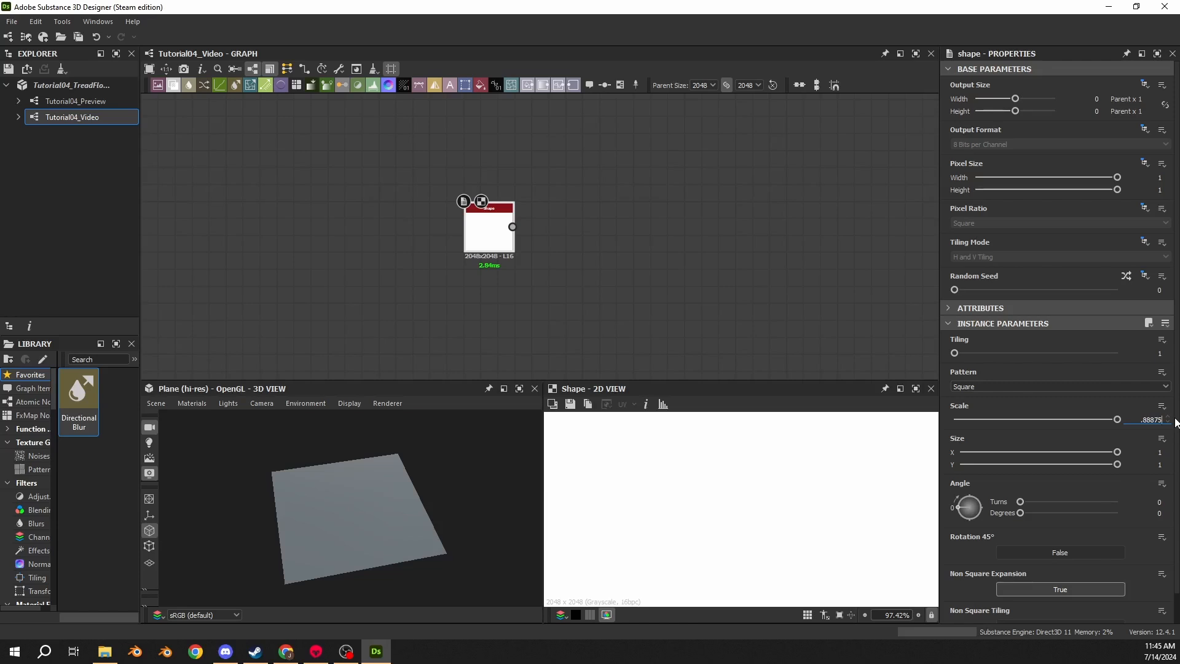
{"action": "key", "text": "Return"}
{"action": "scroll", "coordinate": [788, 511], "scroll_direction": "down", "scroll_amount": 8}
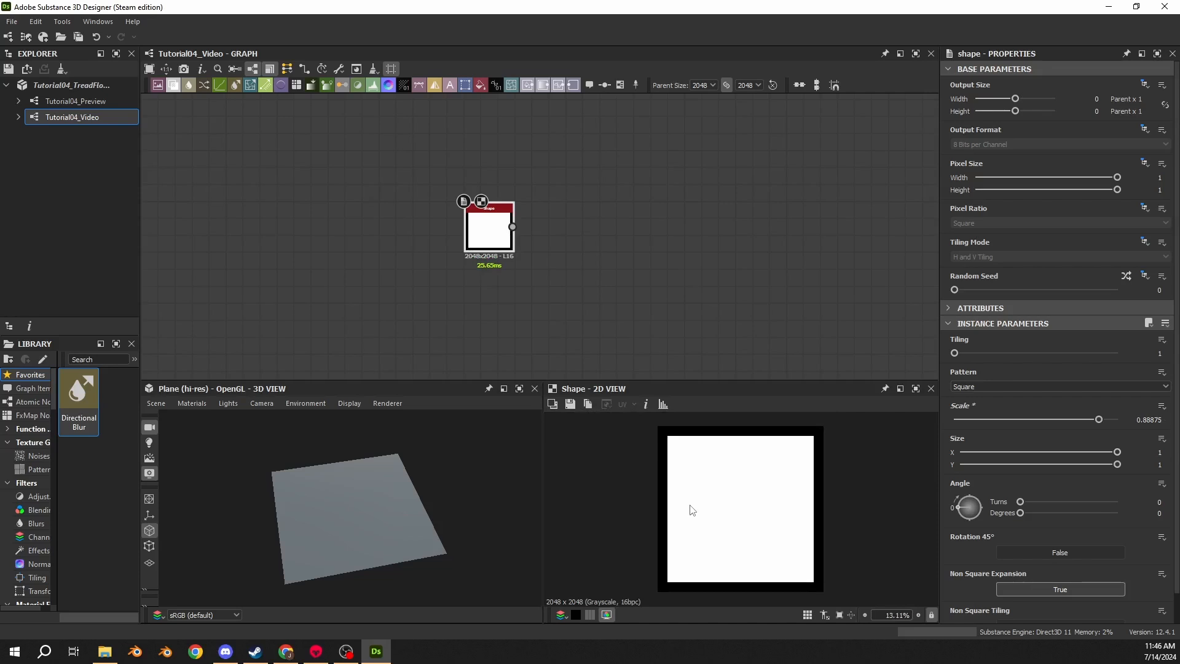
- Add a second Shape node below the first one
{"action": "middle_click_drag", "start_coordinate": [407, 319], "coordinate": [562, 260]}
{"action": "key", "text": "space"}
{"action": "type", "text": "shape"}
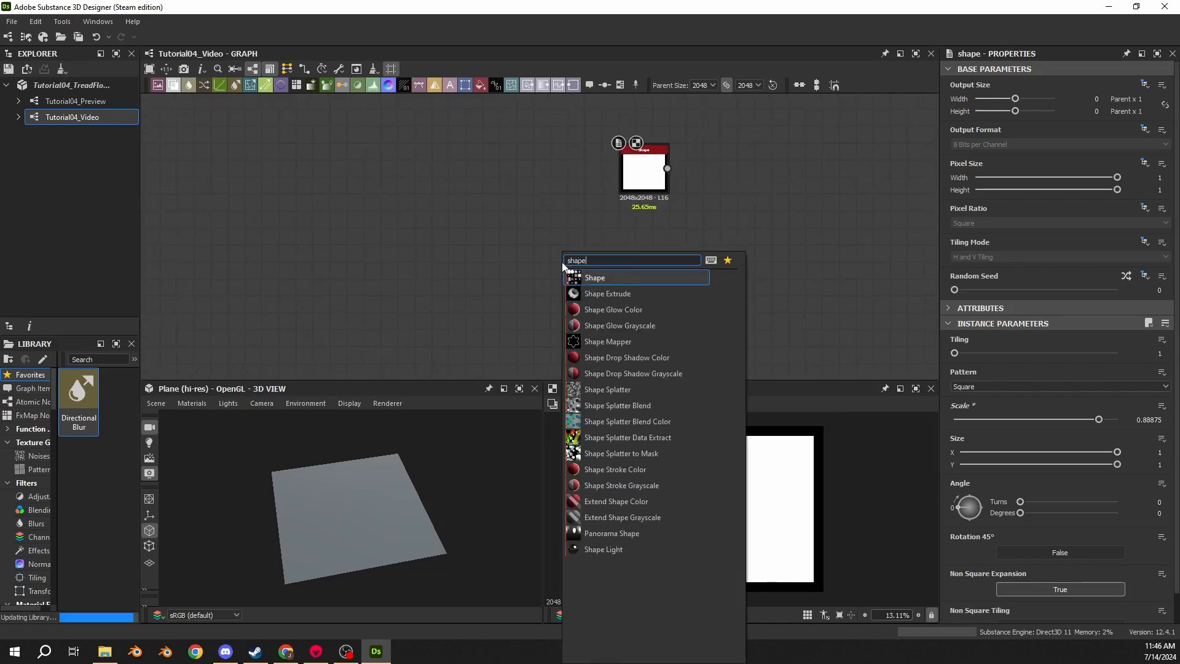
{"action": "key", "text": "Return"}
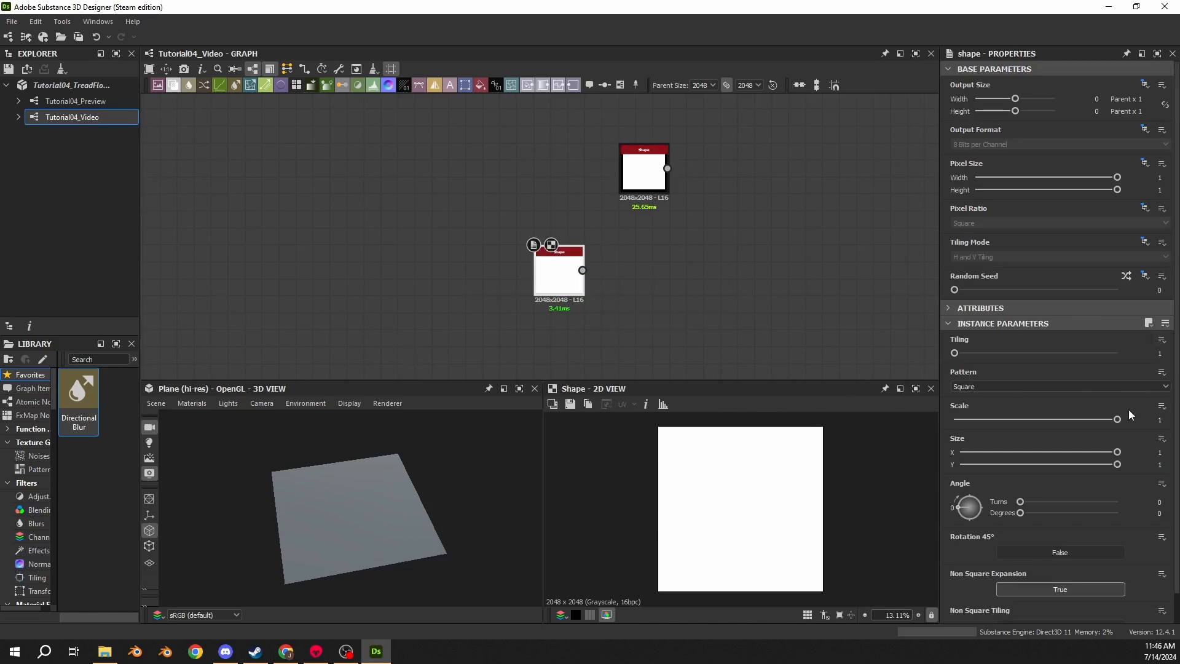
- Set the second Shape node's scale to 0.247
{"action": "double_click", "coordinate": [1161, 419]}
{"action": "type", "text": "0.247"}
{"action": "key", "text": "Return"}
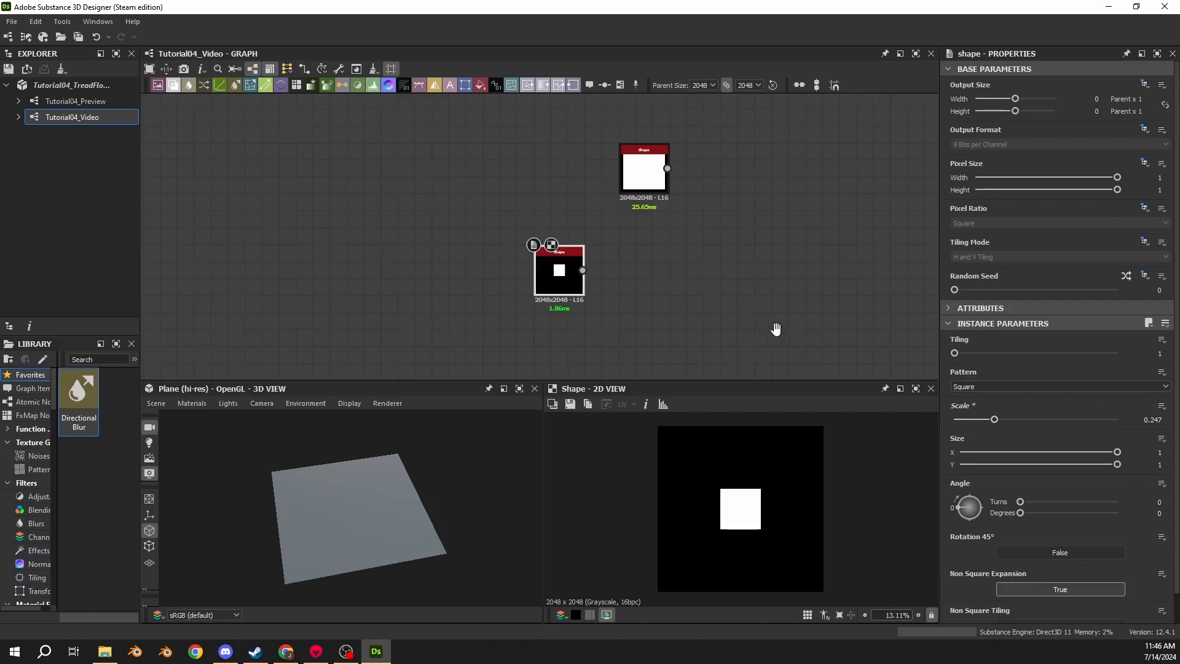
{"action": "middle_click_drag", "start_coordinate": [777, 329], "coordinate": [714, 297]}
{"action": "double_click", "coordinate": [1145, 514]}
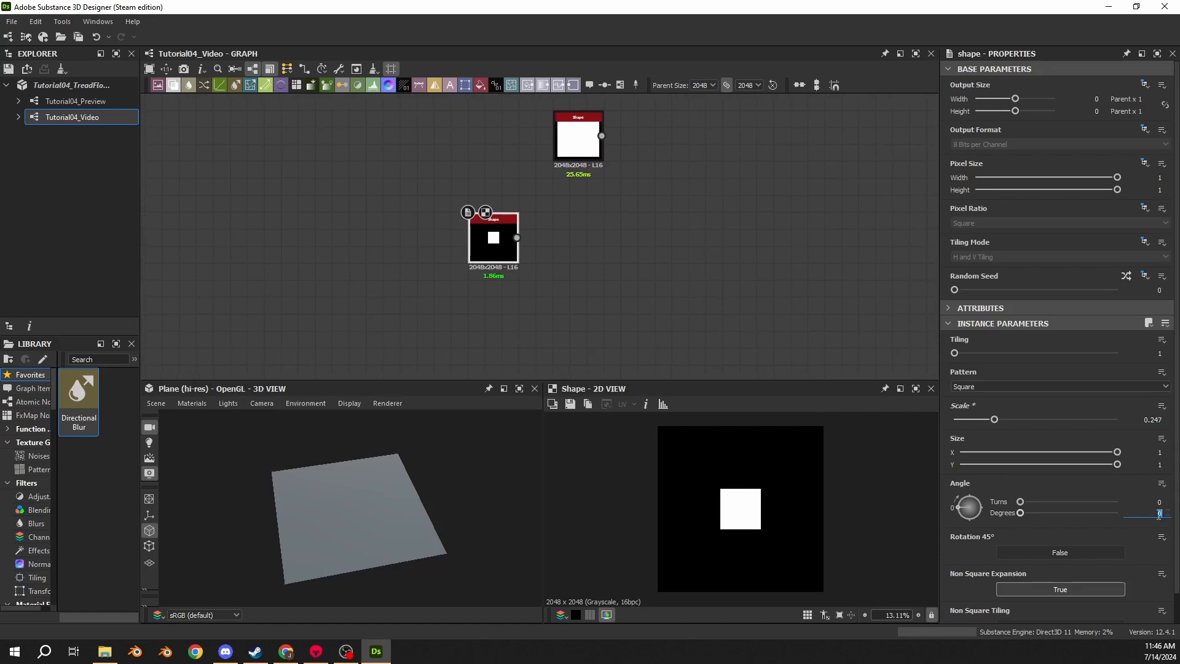
{"action": "type", "text": "45"}
{"action": "key", "text": "Return"}
{"action": "key", "text": "ctrl+z"}
{"action": "left_click", "coordinate": [1055, 552]}
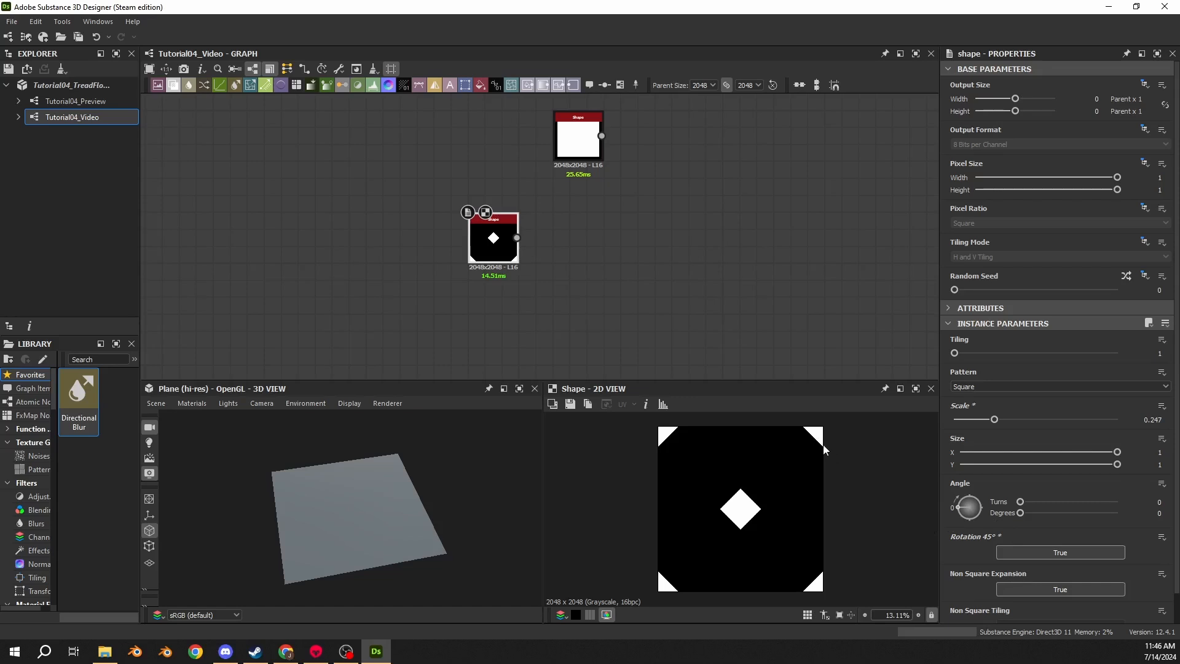
{"action": "key", "text": "ctrl+z"}
- Set the small square's angle to 45 degrees so it becomes a diamond
{"action": "left_click", "coordinate": [1160, 513]}
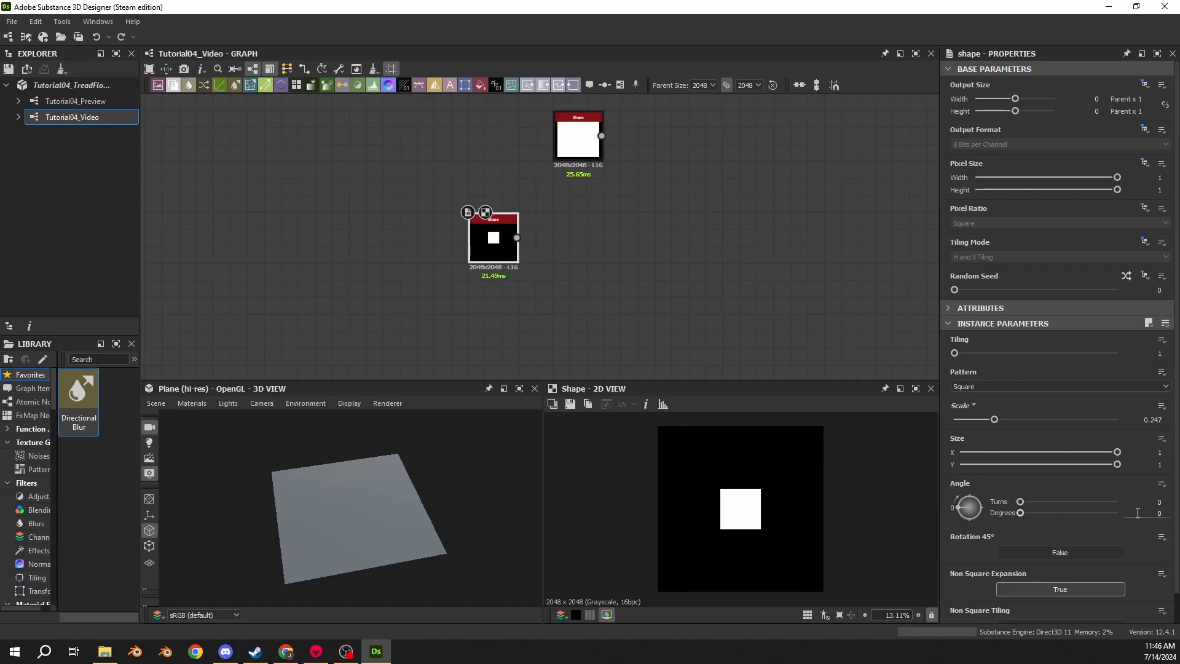
{"action": "type", "text": "45"}
{"action": "key", "text": "Return"}
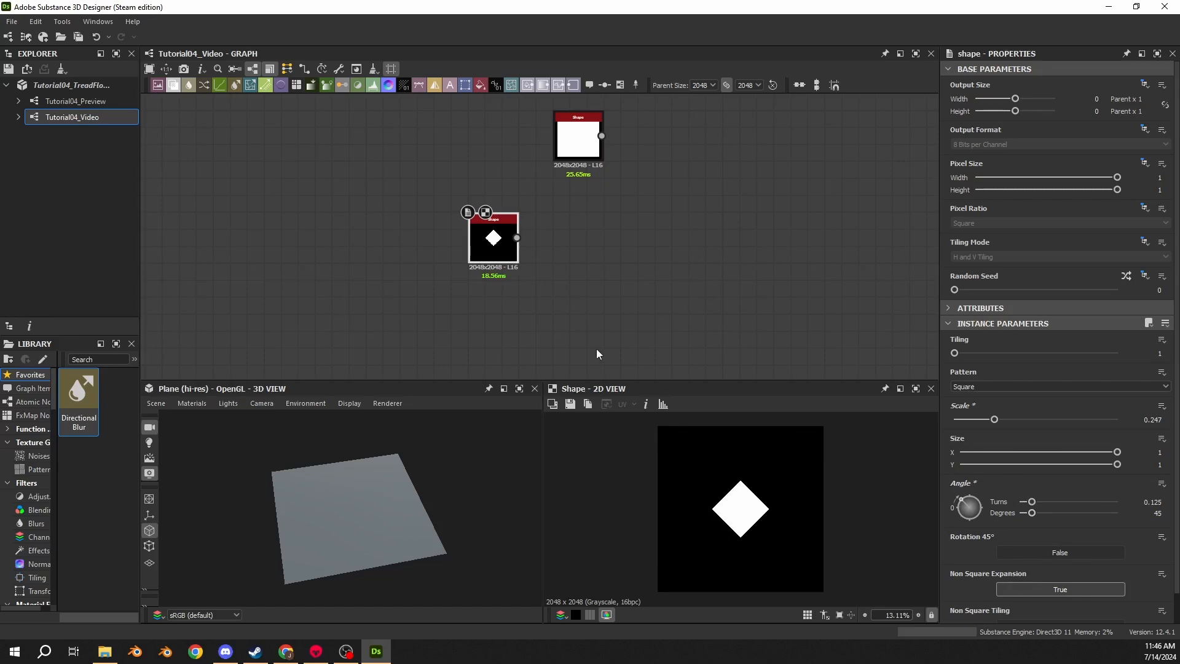
- Connect a Transformation 2D node to the diamond Shape node's output
{"action": "left_click_drag", "start_coordinate": [517, 237], "coordinate": [583, 244]}
{"action": "type", "text": "2d"}
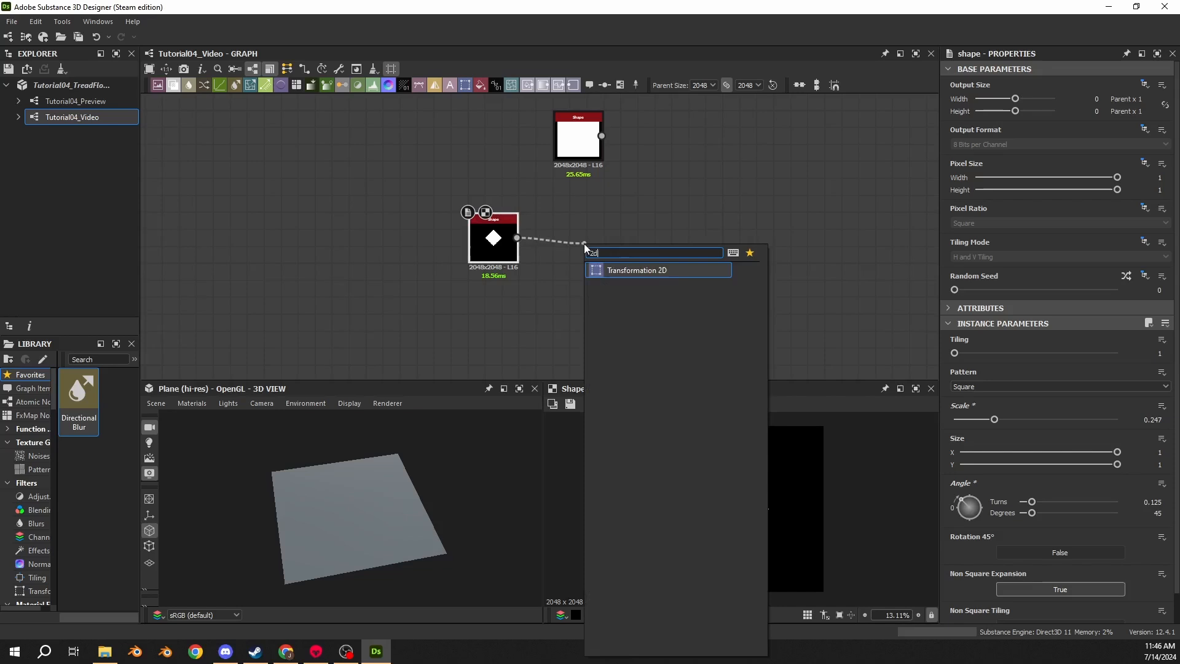
{"action": "left_click", "coordinate": [622, 270]}
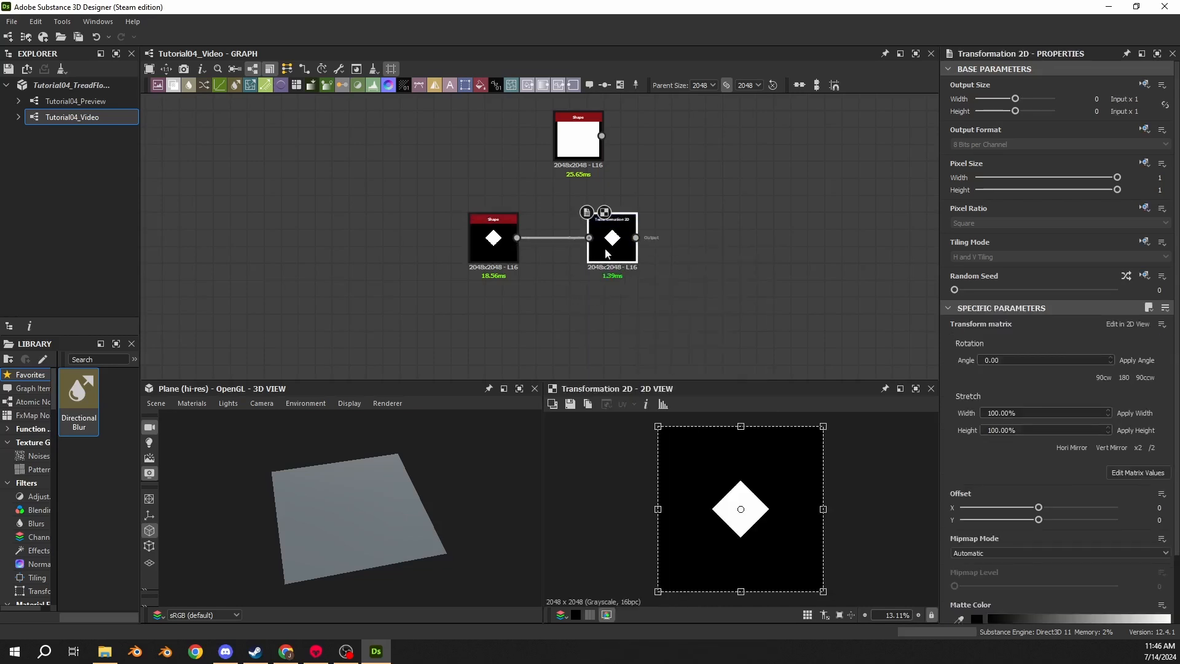
{"action": "left_click_drag", "start_coordinate": [612, 239], "coordinate": [579, 239]}
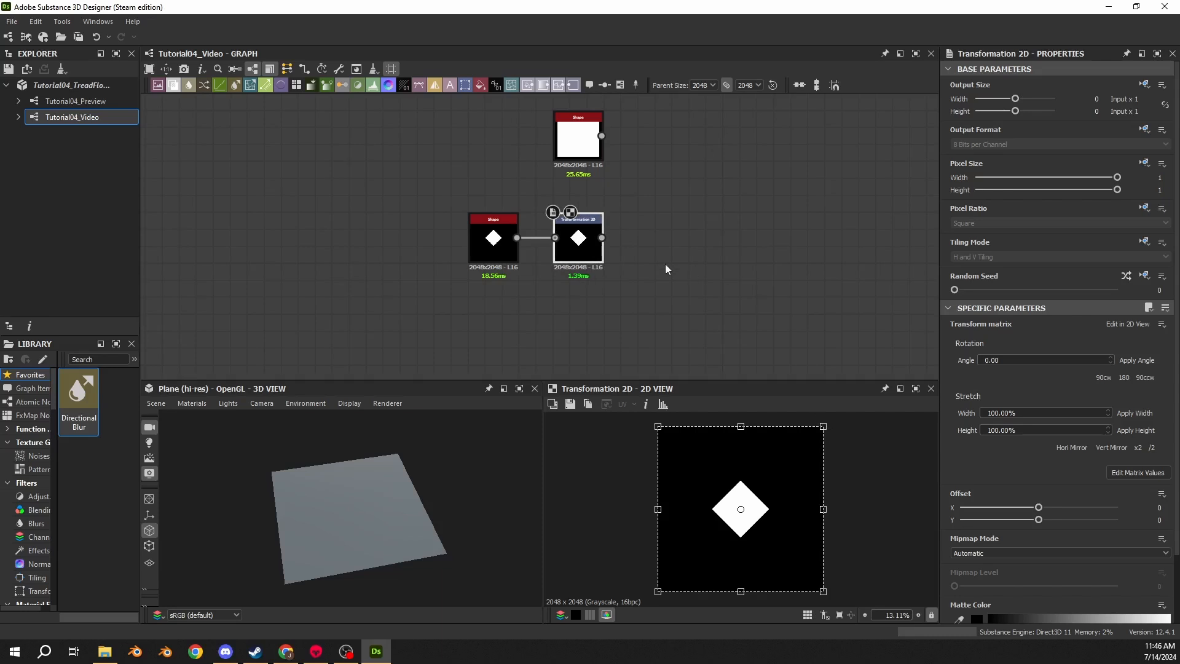
- Add a Blend node fed by the large square Shape node
{"action": "middle_click_drag", "start_coordinate": [665, 264], "coordinate": [537, 286]}
{"action": "left_click_drag", "start_coordinate": [480, 178], "coordinate": [551, 179]}
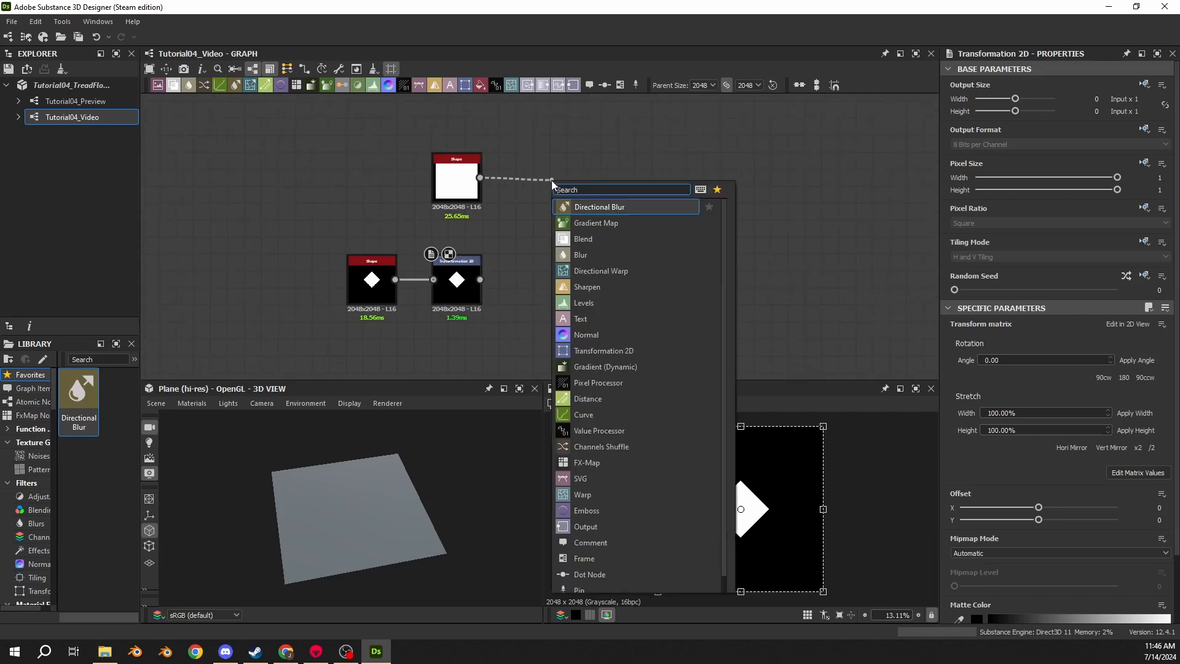
{"action": "type", "text": "blend"}
{"action": "key", "text": "Return"}
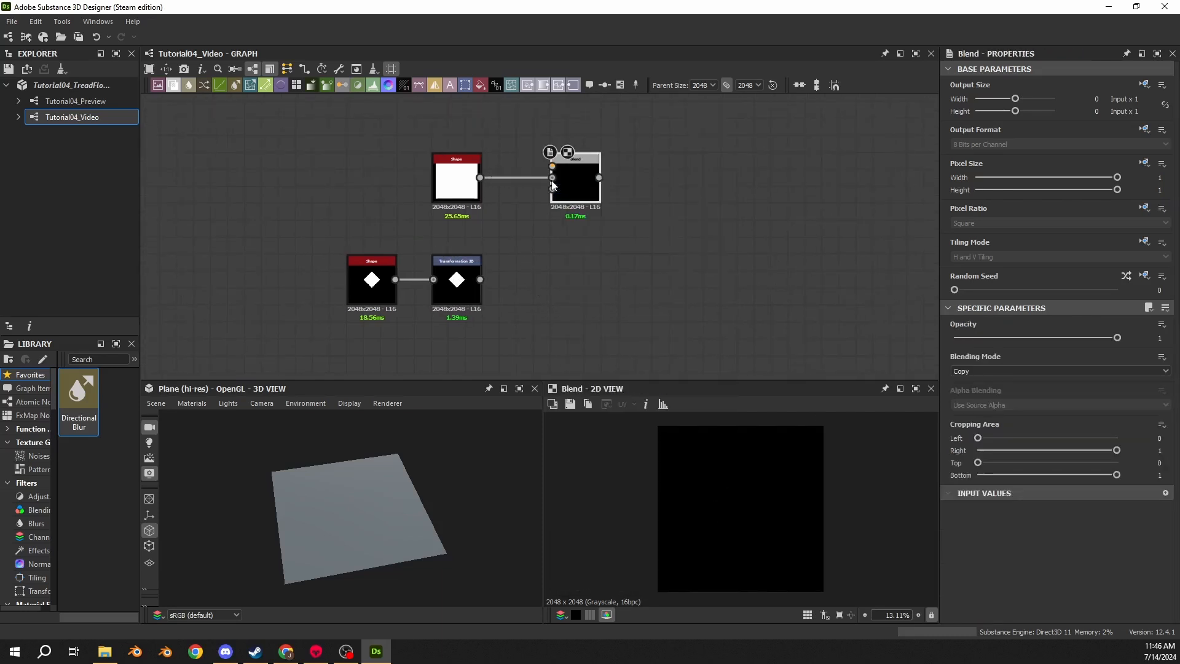
- Plug the Transformation 2D output into the Blend node and set its blending mode to Subtract
{"action": "left_click", "coordinate": [457, 192]}
{"action": "left_click_drag", "start_coordinate": [480, 279], "coordinate": [541, 160]}
{"action": "left_click", "coordinate": [966, 371]}
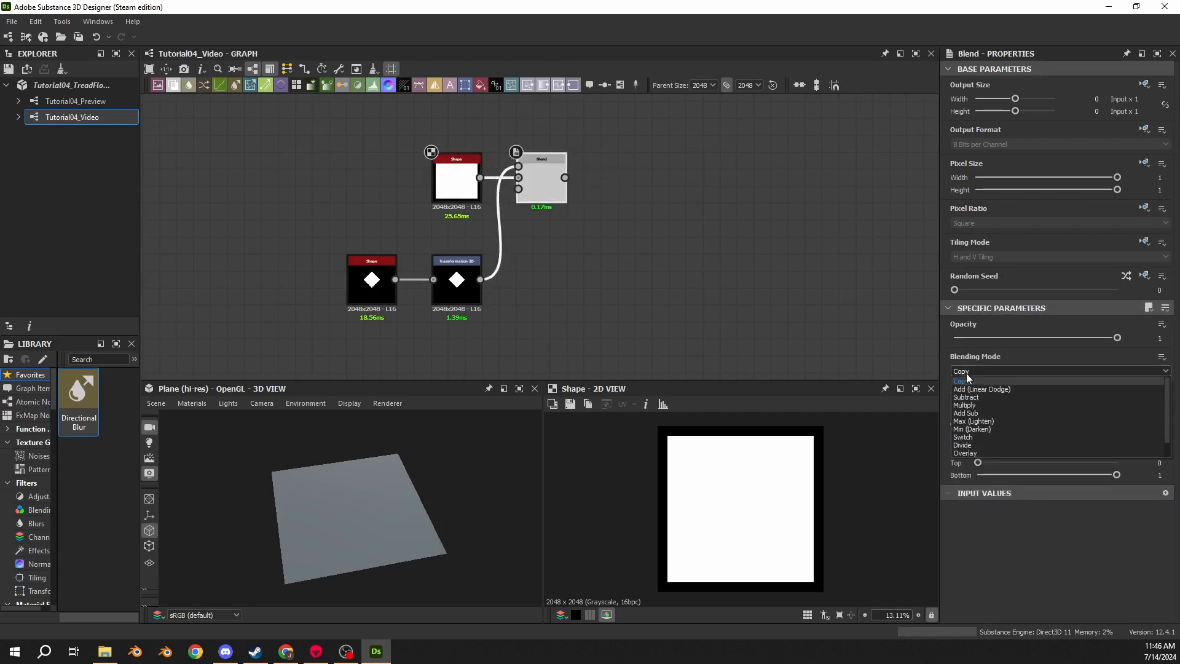
{"action": "left_click", "coordinate": [971, 396]}
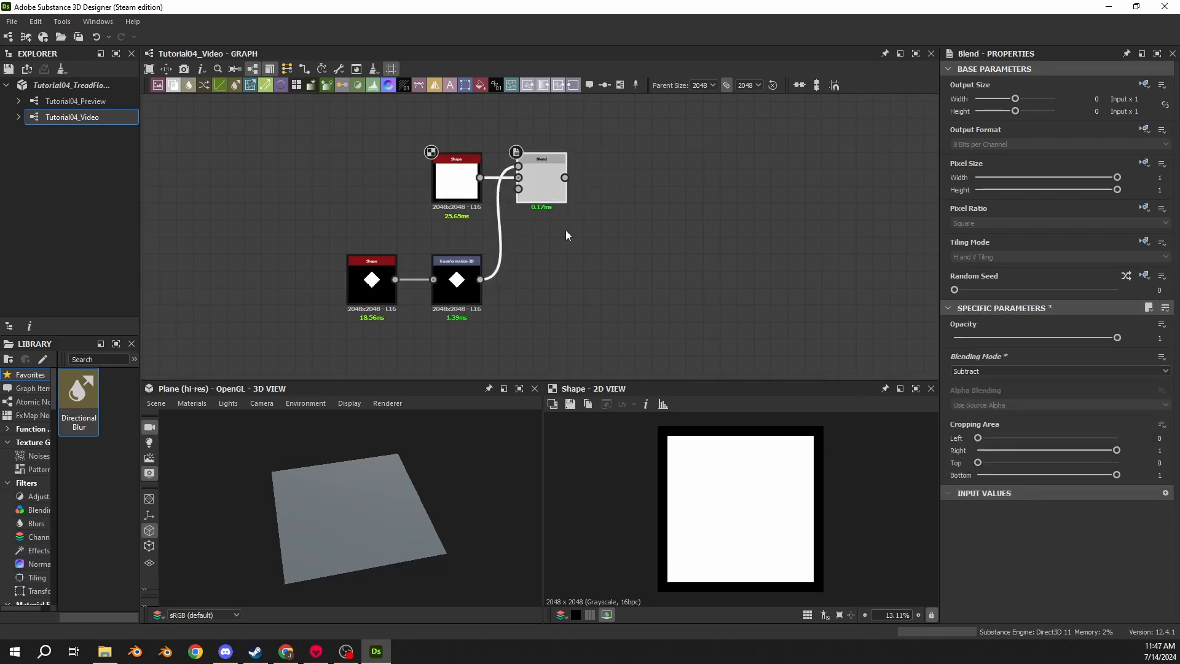
- Preview the Blend and Transformation 2D outputs in the 2D view
{"action": "double_click", "coordinate": [550, 184]}
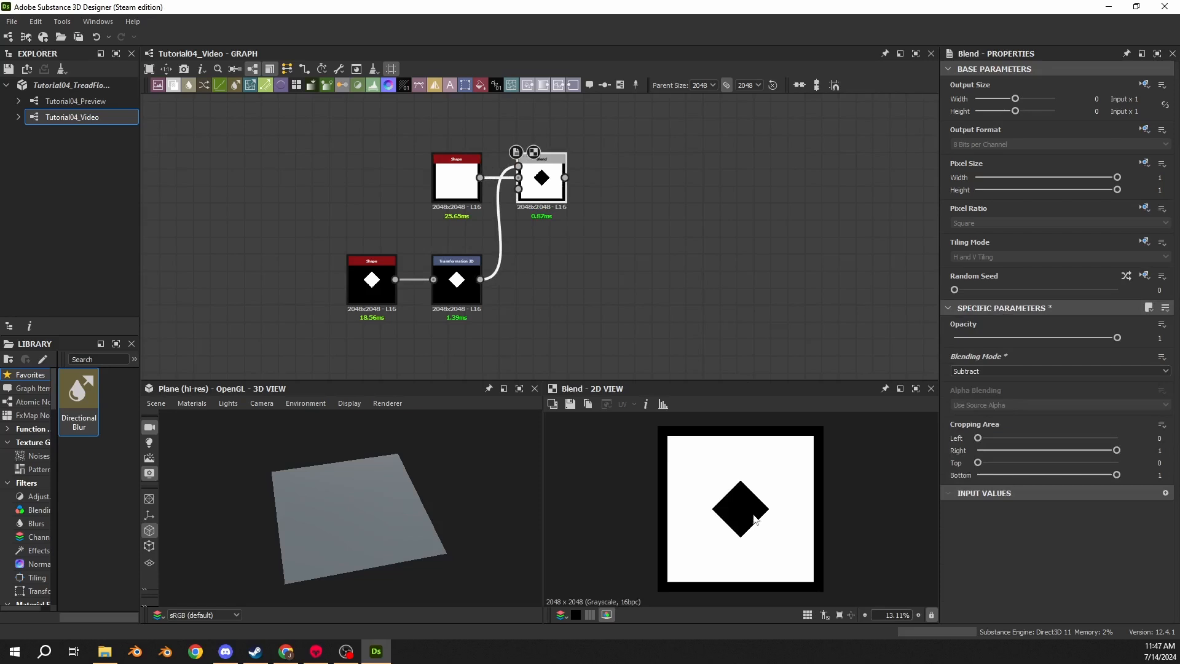
{"action": "double_click", "coordinate": [457, 282]}
{"action": "double_click", "coordinate": [541, 184]}
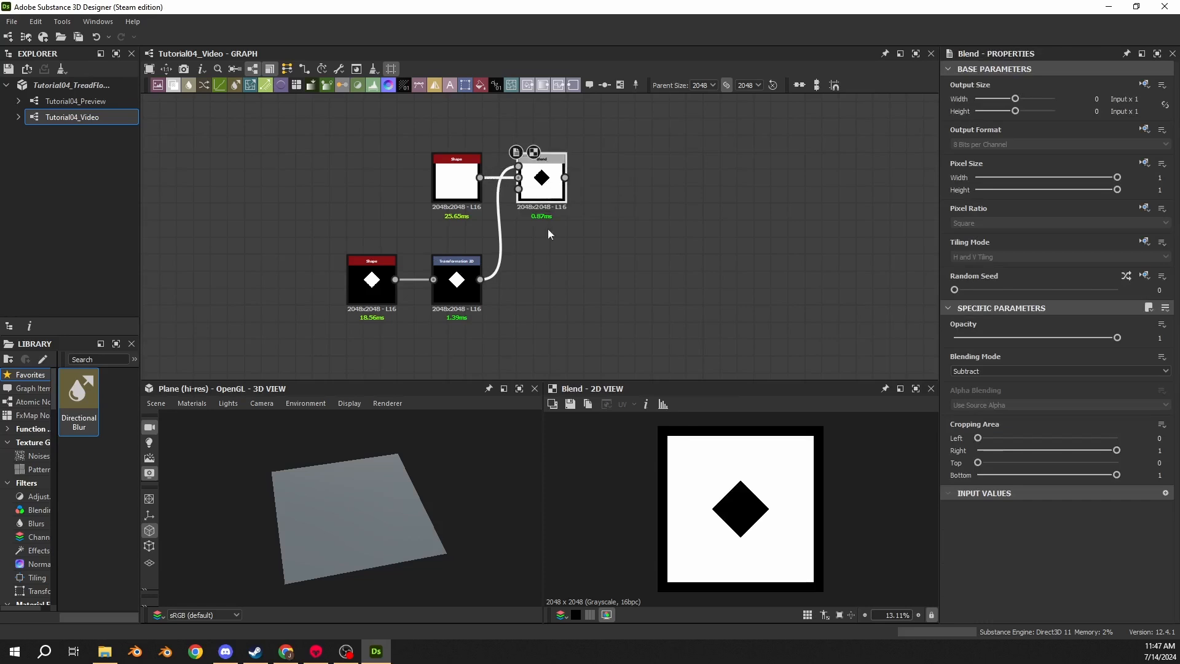
{"action": "left_click", "coordinate": [472, 295]}
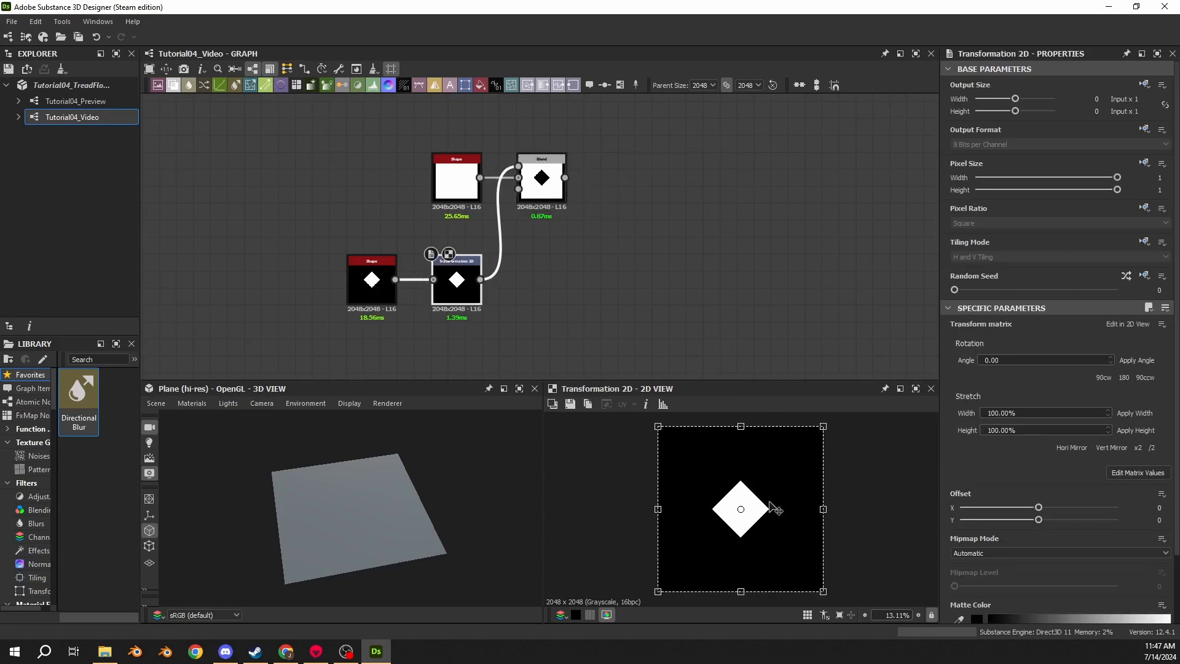
{"action": "left_click_drag", "start_coordinate": [777, 509], "coordinate": [859, 430]}
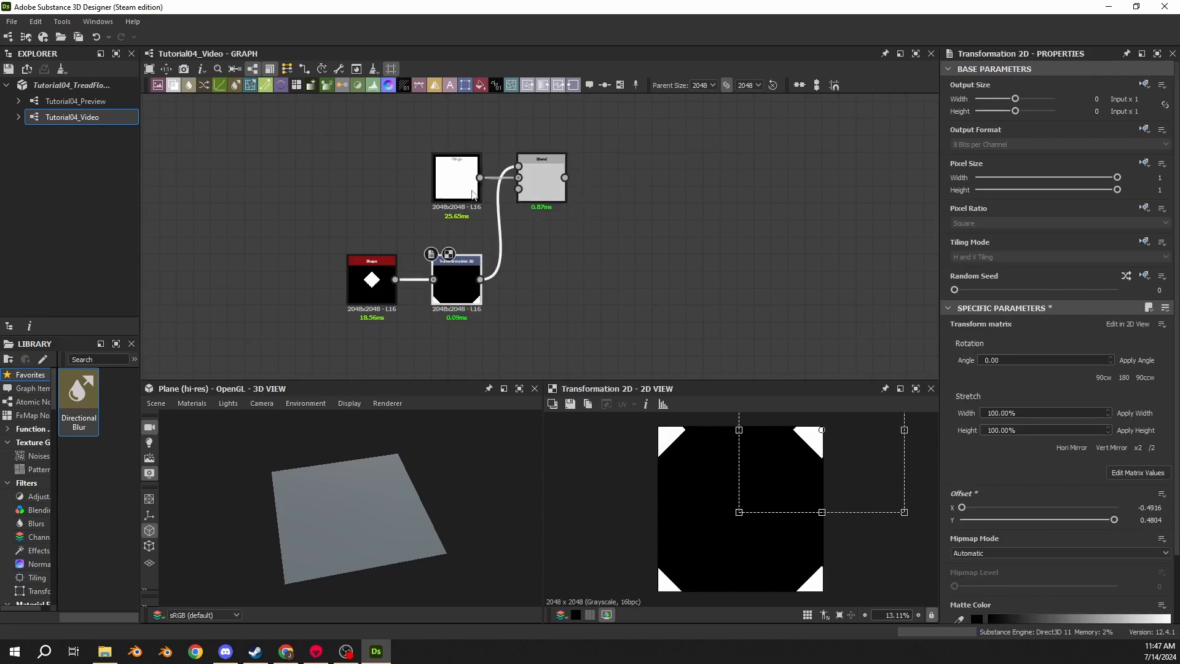
{"action": "left_click", "coordinate": [541, 181]}
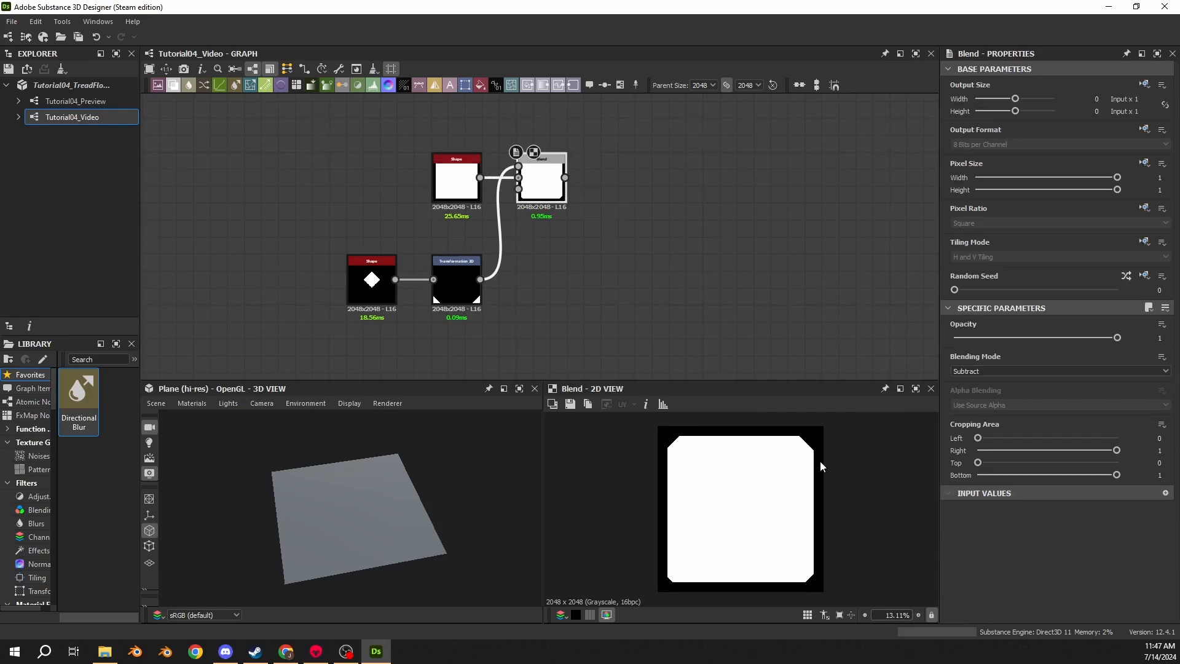
{"action": "key", "text": "ctrl+z"}
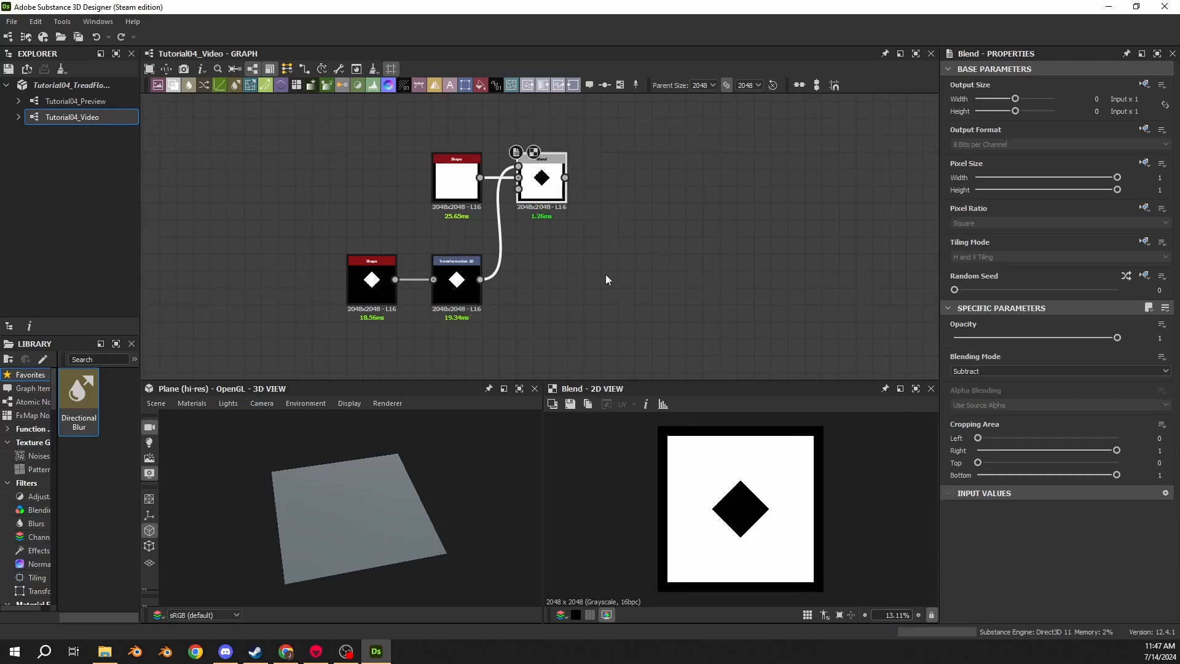
- Set the Transformation 2D offset to X -0.5 and Y 0.5, and preview the Blend result
{"action": "left_click", "coordinate": [467, 300]}
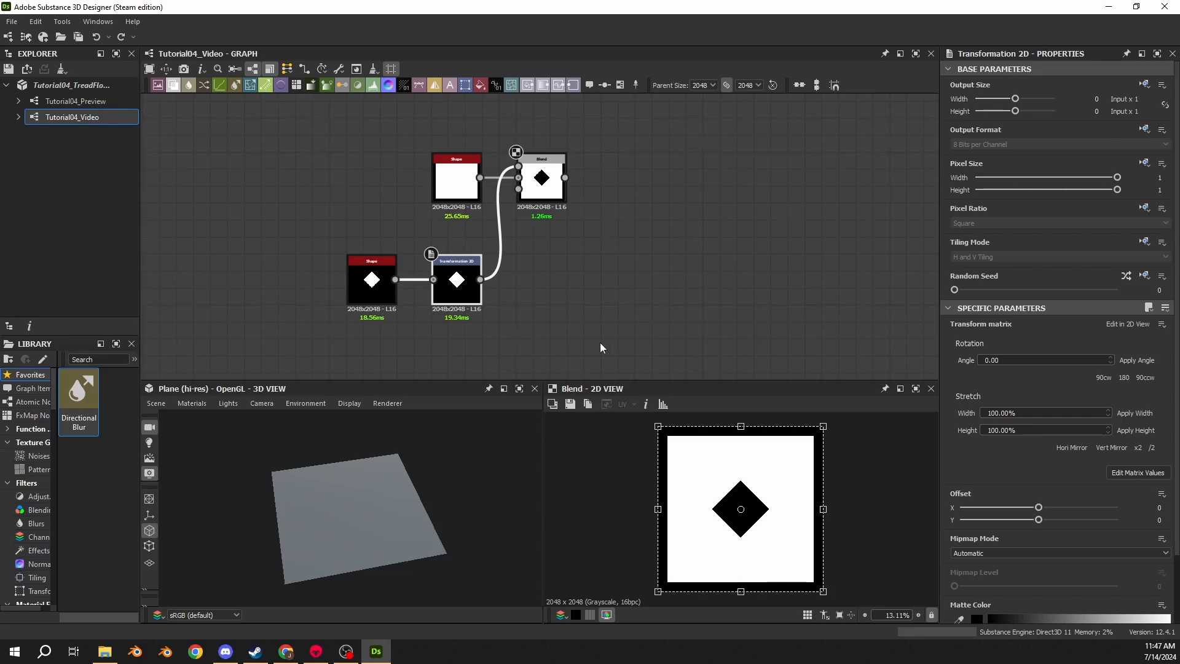
{"action": "left_click", "coordinate": [1161, 507]}
{"action": "type", "text": "-.5"}
{"action": "key", "text": "Tab"}
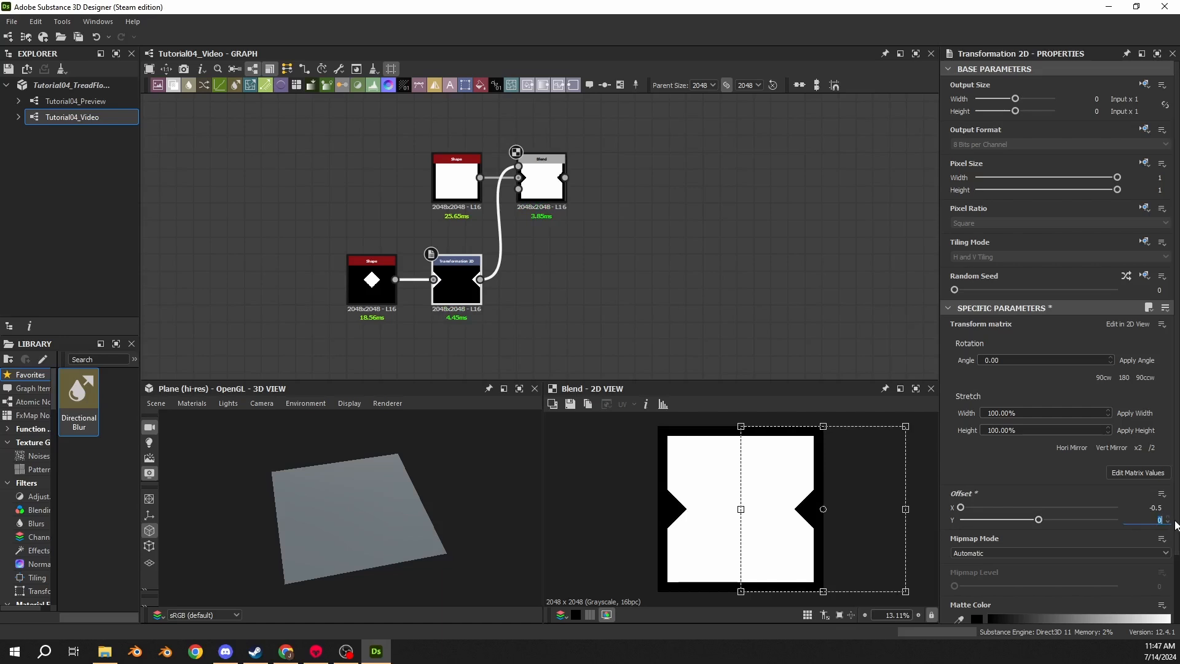
{"action": "type", "text": ".5"}
{"action": "key", "text": "Return"}
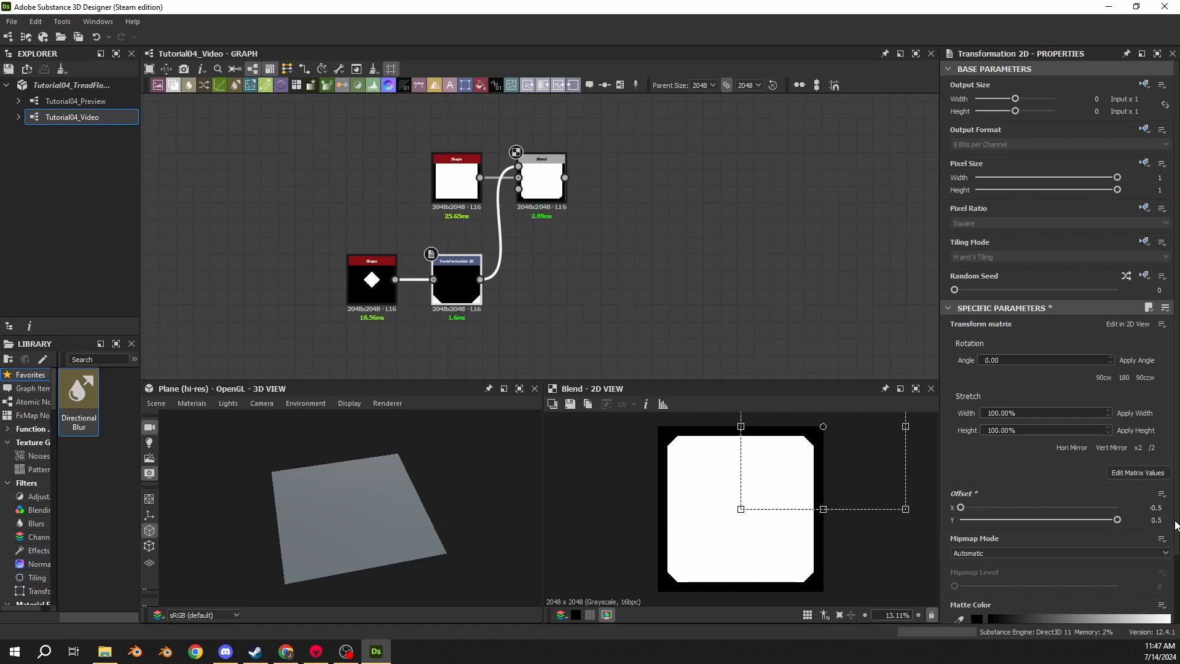
{"action": "left_click", "coordinate": [1155, 520]}
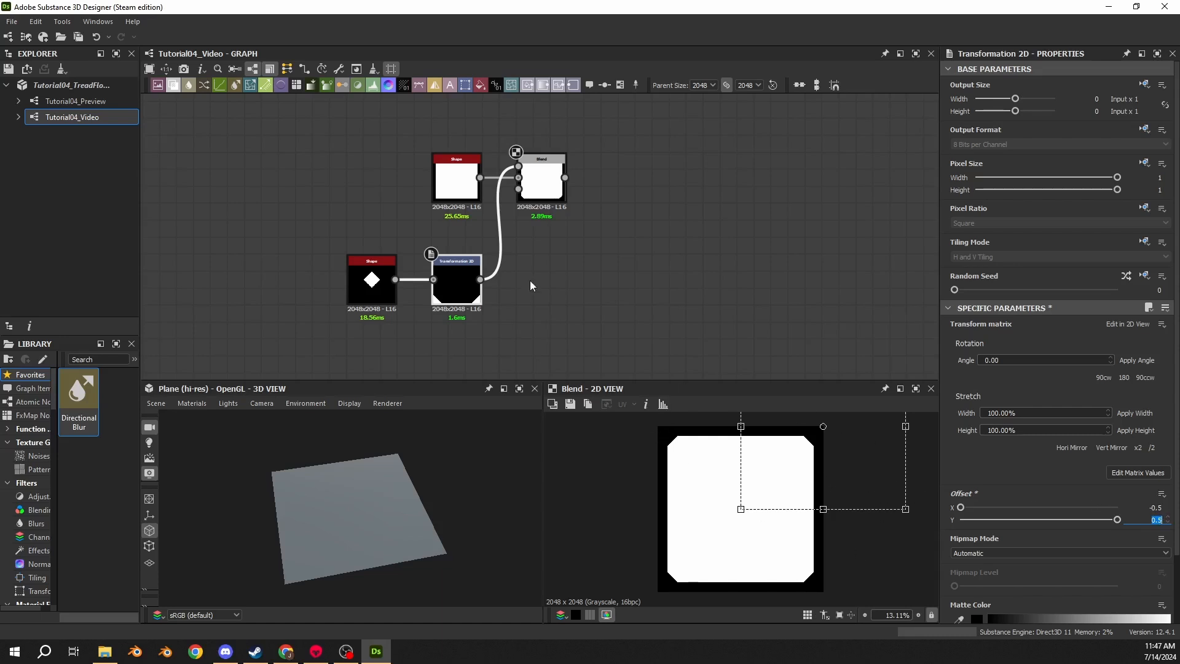
{"action": "left_click", "coordinate": [548, 198]}
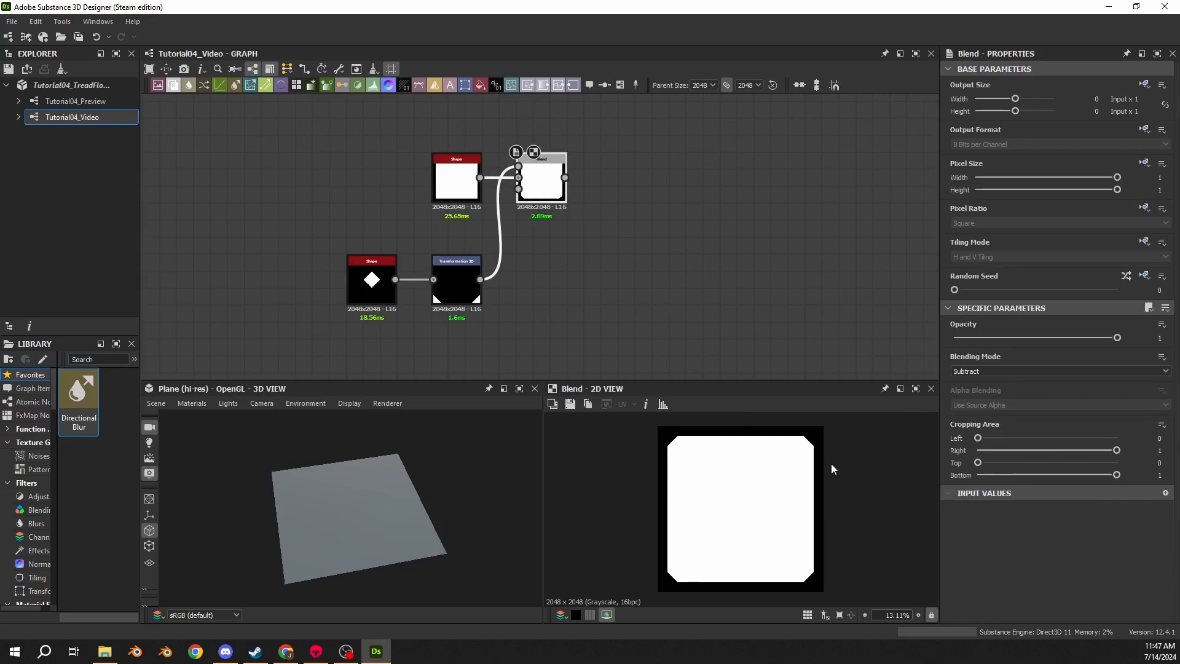
{"action": "middle_click_drag", "start_coordinate": [552, 217], "coordinate": [460, 276]}
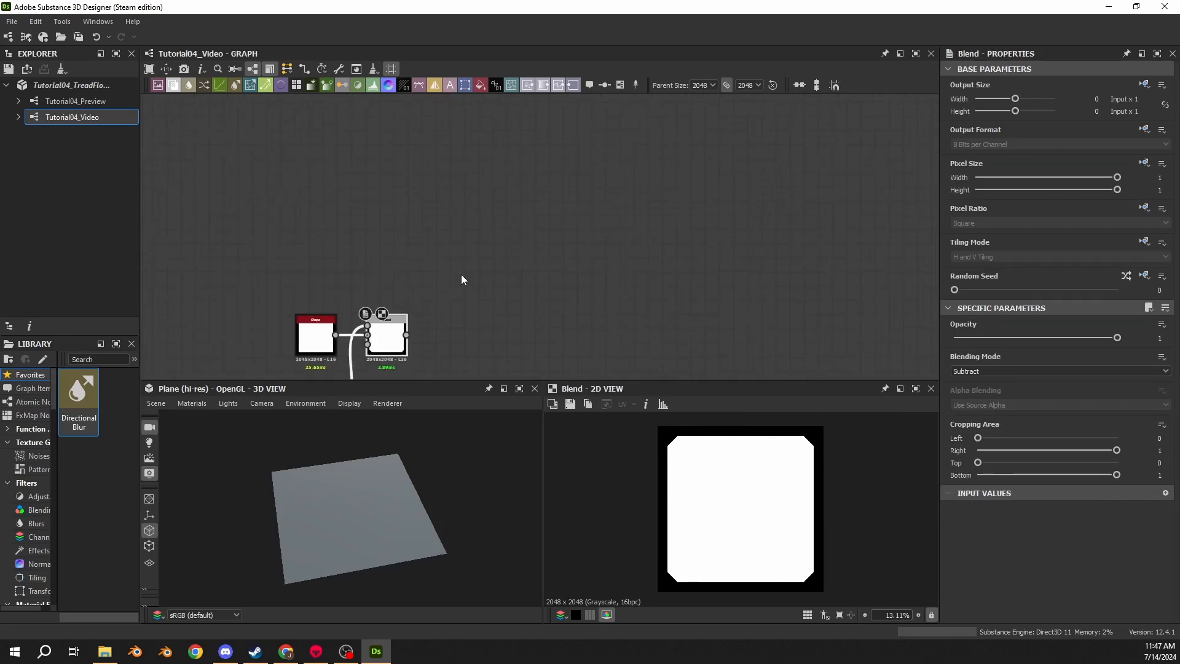
- Add a new Shape node above the existing nodes
{"action": "key", "text": "space"}
{"action": "type", "text": "shape"}
{"action": "key", "text": "Return"}
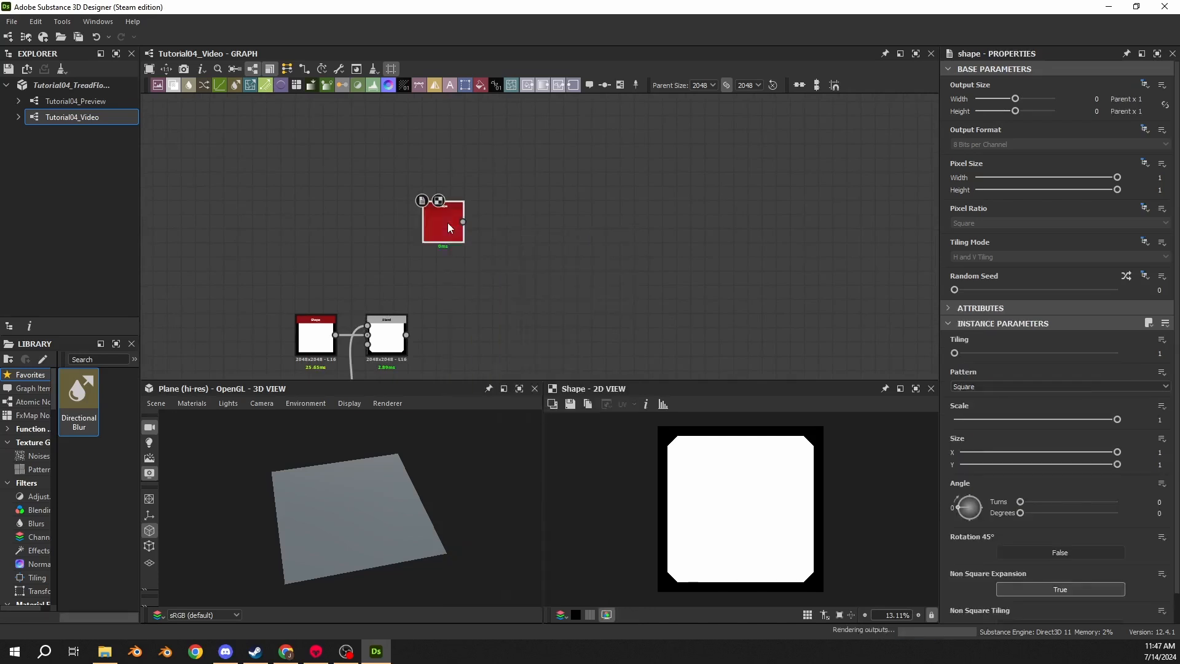
{"action": "left_click_drag", "start_coordinate": [448, 229], "coordinate": [459, 234]}
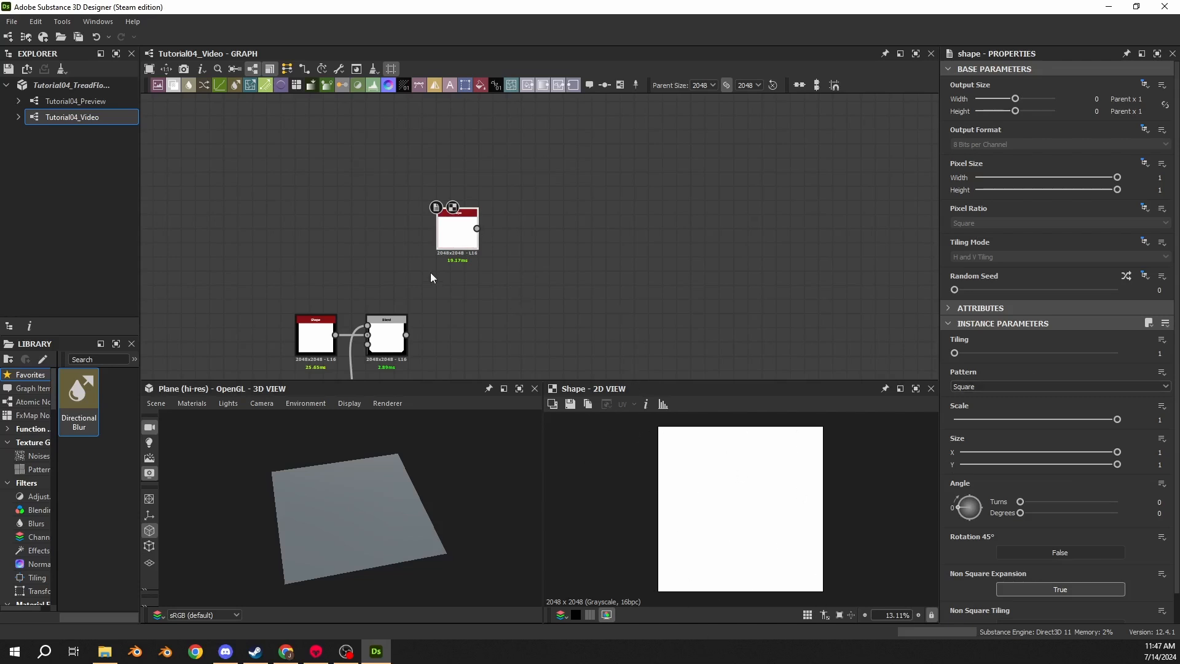
{"action": "middle_click_drag", "start_coordinate": [459, 246], "coordinate": [496, 197]}
{"action": "left_click_drag", "start_coordinate": [497, 196], "coordinate": [497, 218]}
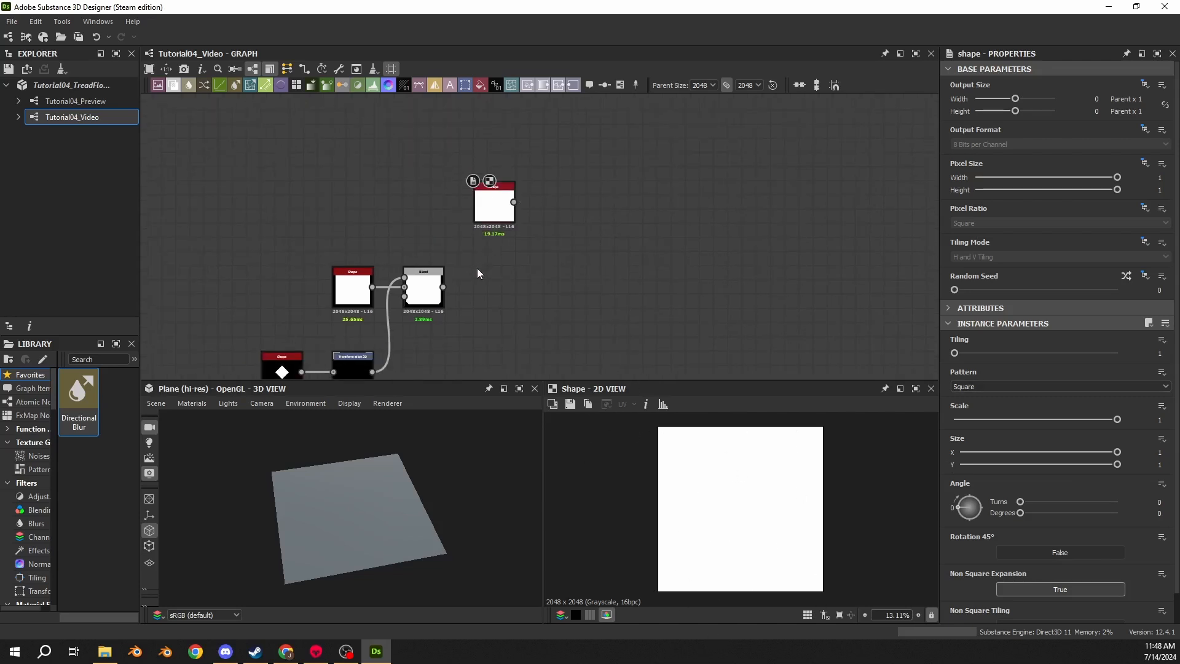
- Add a Levels node fed by the cut-corner Blend's output
{"action": "left_click_drag", "start_coordinate": [443, 287], "coordinate": [549, 289]}
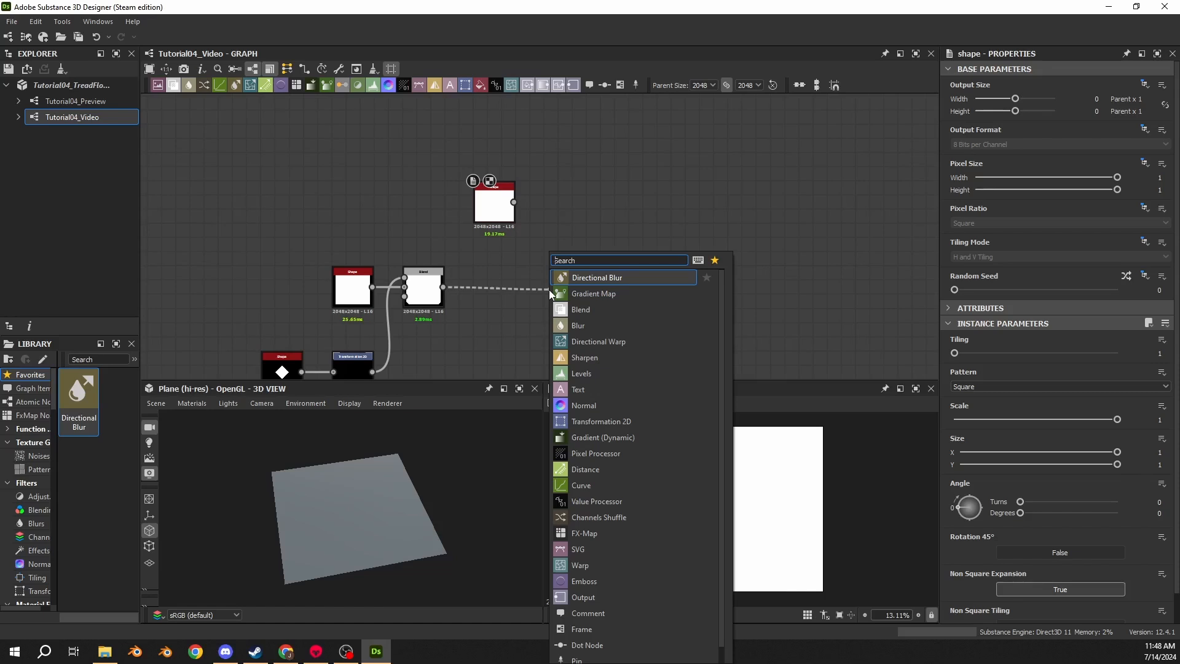
{"action": "type", "text": "levels"}
{"action": "key", "text": "Return"}
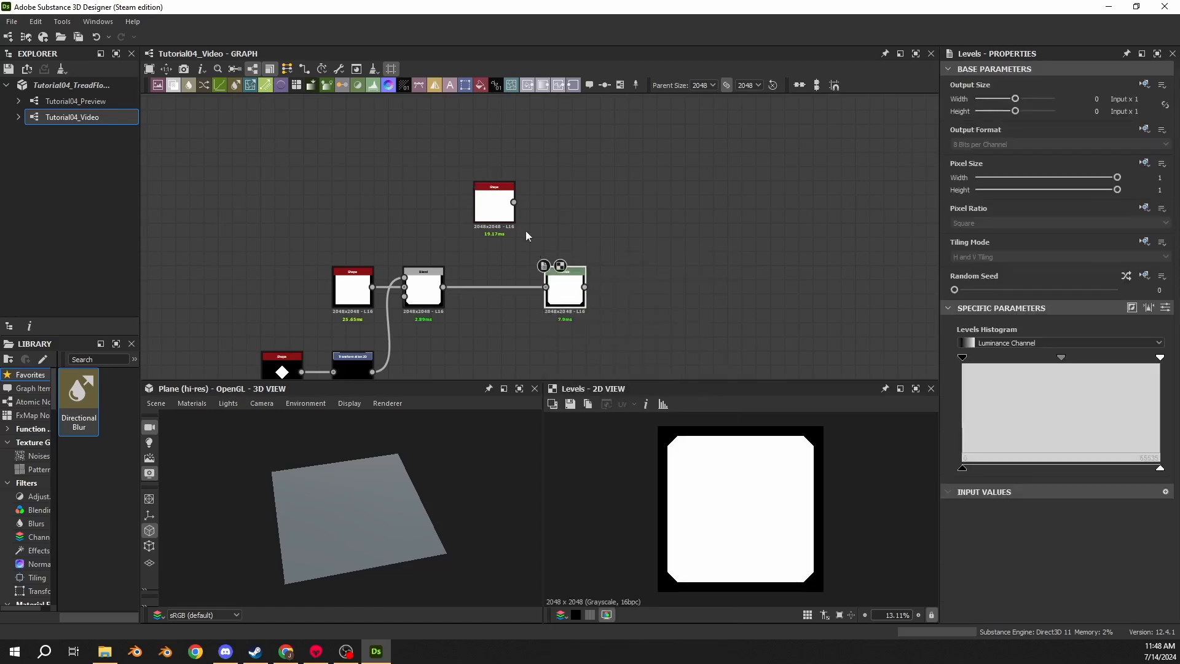
{"action": "left_click_drag", "start_coordinate": [495, 205], "coordinate": [495, 182]}
{"action": "left_click_drag", "start_coordinate": [558, 273], "coordinate": [549, 247]}
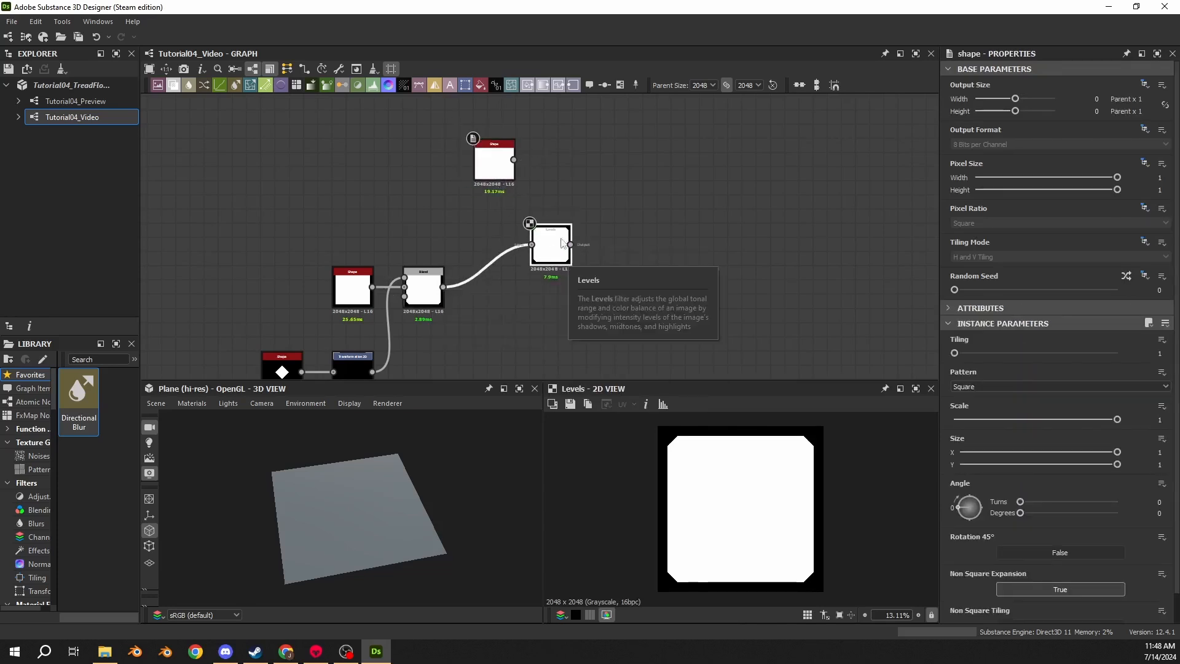
- Add a Blend node fed by the new Shape node
{"action": "left_click_drag", "start_coordinate": [513, 160], "coordinate": [644, 163]}
{"action": "type", "text": "blend"}
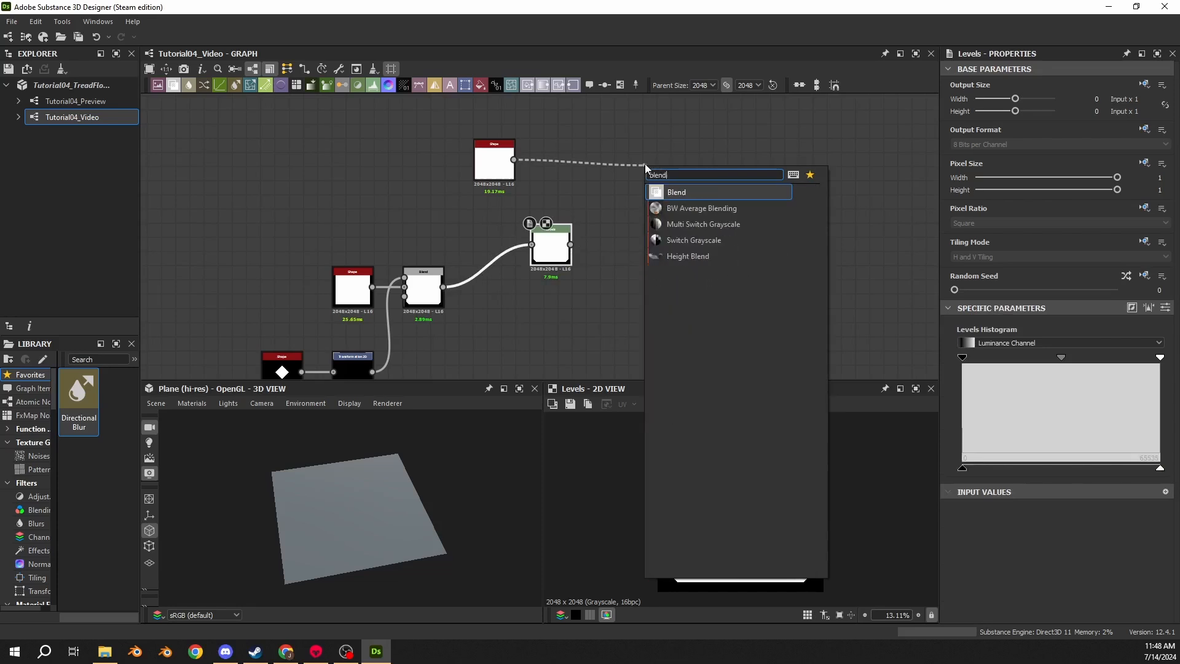
{"action": "key", "text": "Return"}
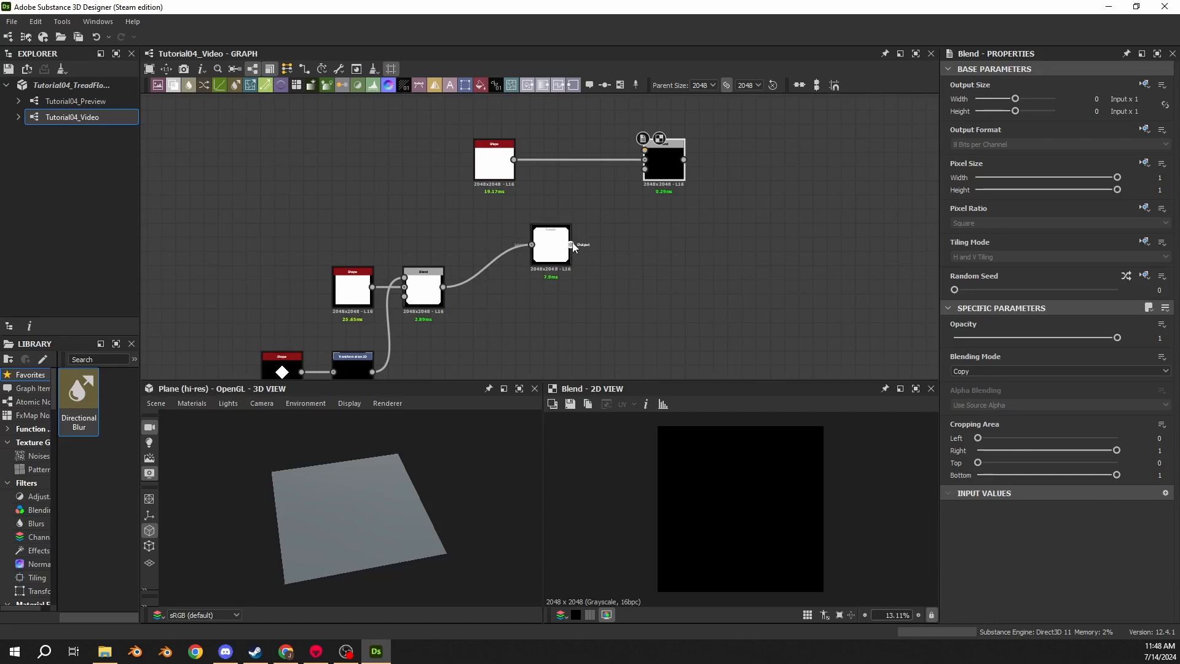
- Plug the Levels output into the new Blend and set its blending mode to Subtract
{"action": "left_click_drag", "start_coordinate": [575, 246], "coordinate": [645, 152]}
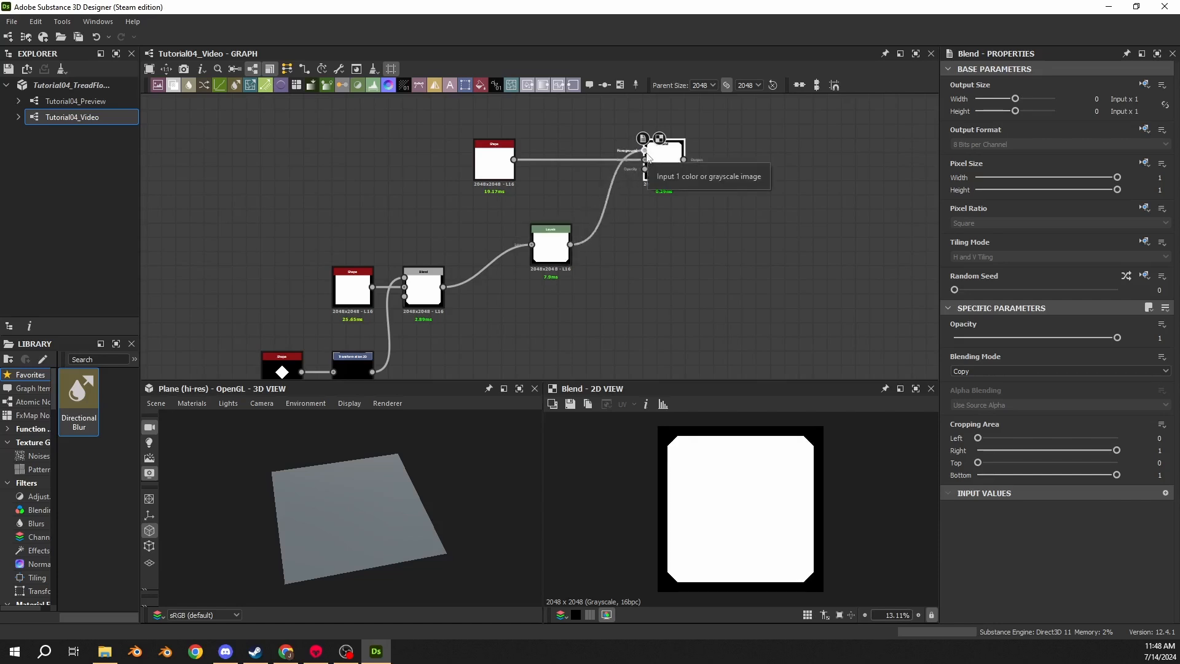
{"action": "left_click", "coordinate": [980, 371]}
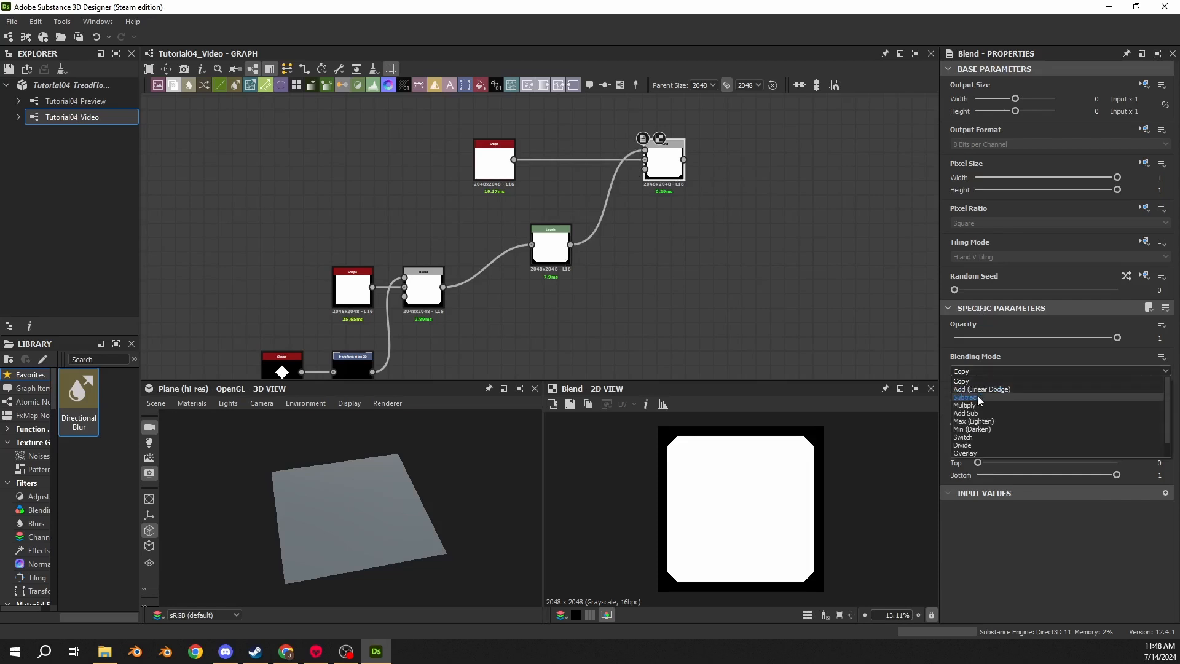
{"action": "left_click", "coordinate": [978, 397]}
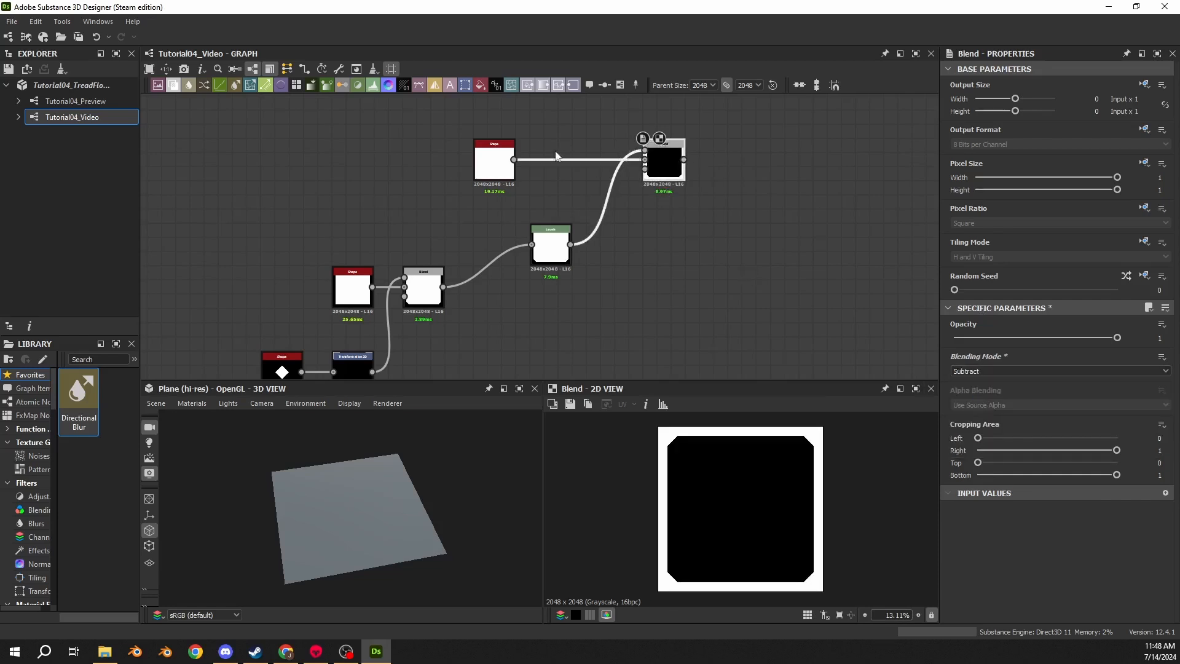
- Preview the new Shape, Levels and subtracting Blend outputs in the 2D view
{"action": "left_click", "coordinate": [494, 161]}
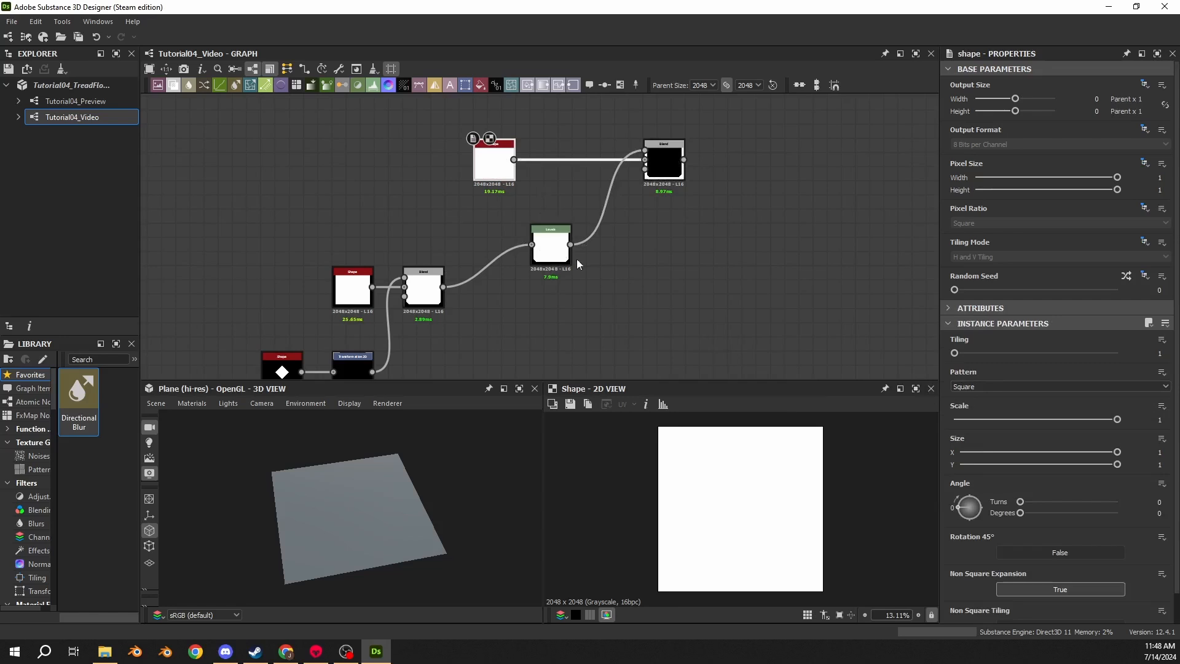
{"action": "left_click", "coordinate": [550, 257]}
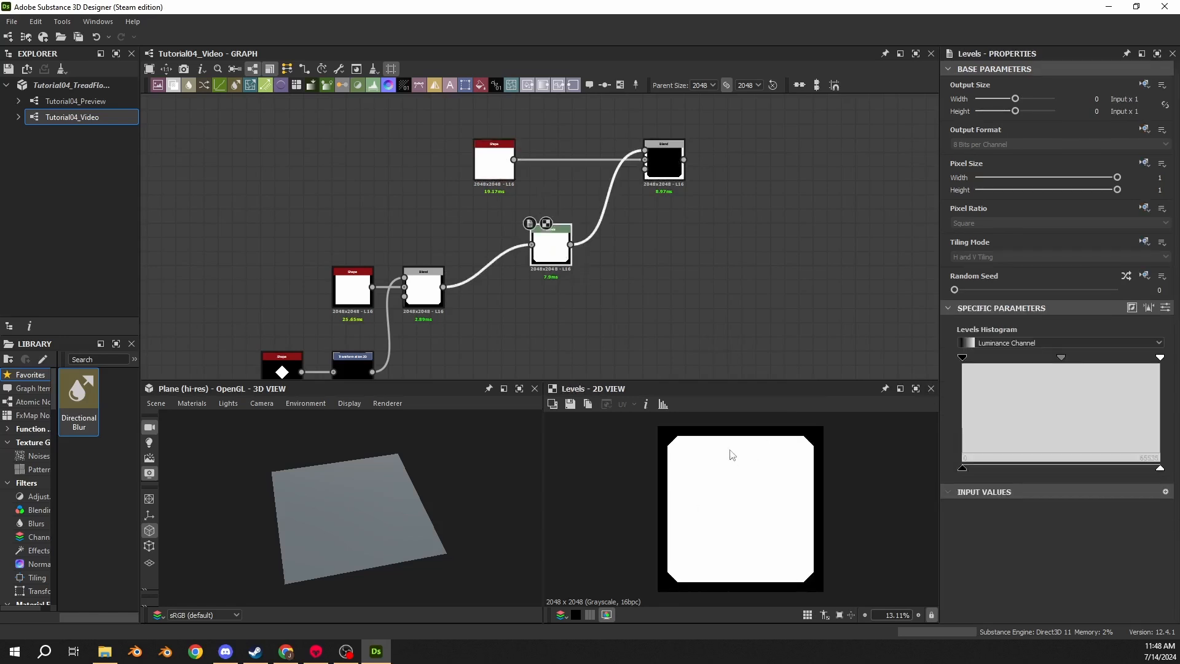
{"action": "left_click", "coordinate": [662, 164]}
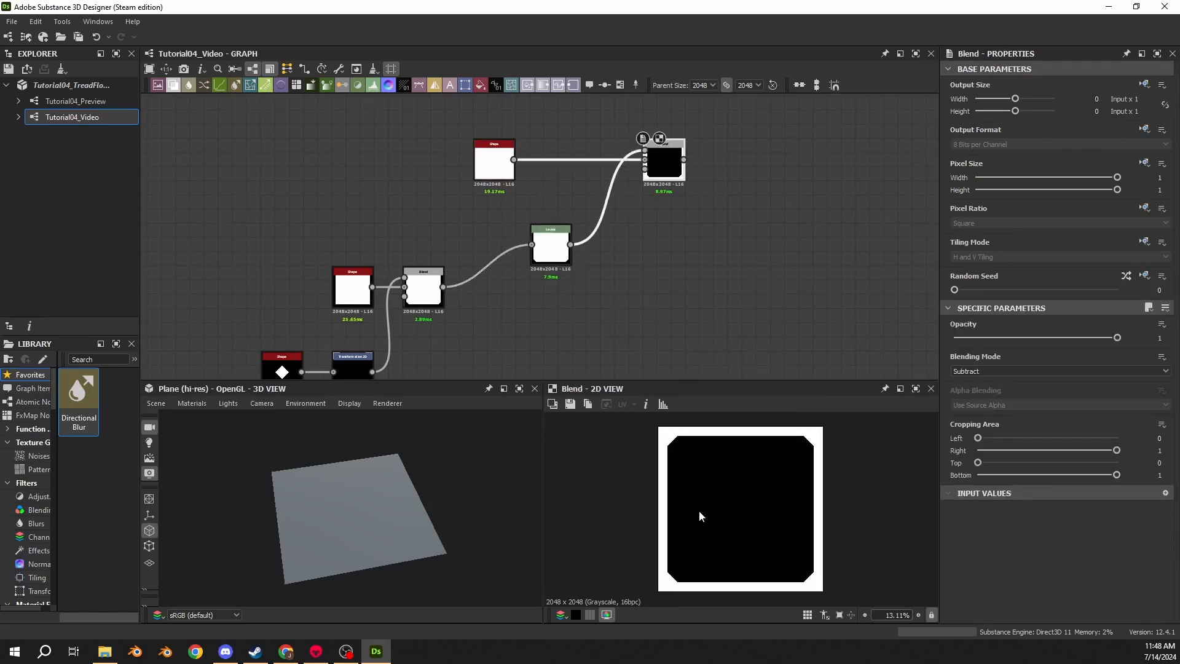
- Connect the subtracting Blend's output to the graph's output node
{"action": "scroll", "coordinate": [441, 209], "scroll_direction": "down", "scroll_amount": 5}
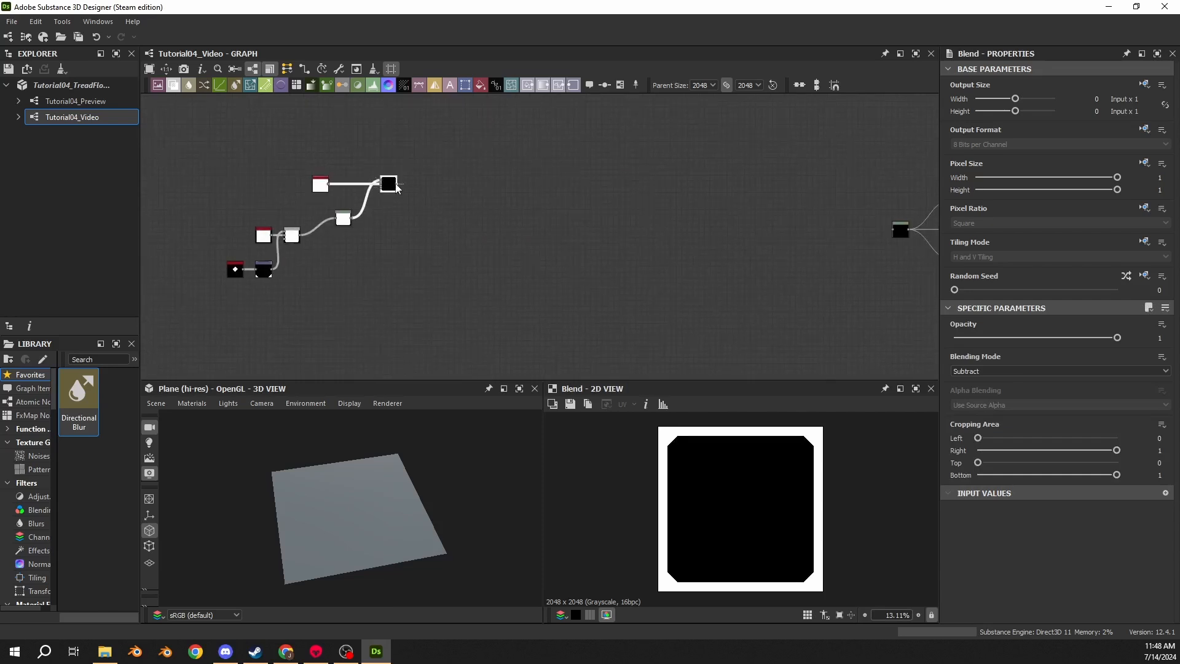
{"action": "left_click_drag", "start_coordinate": [398, 183], "coordinate": [894, 229]}
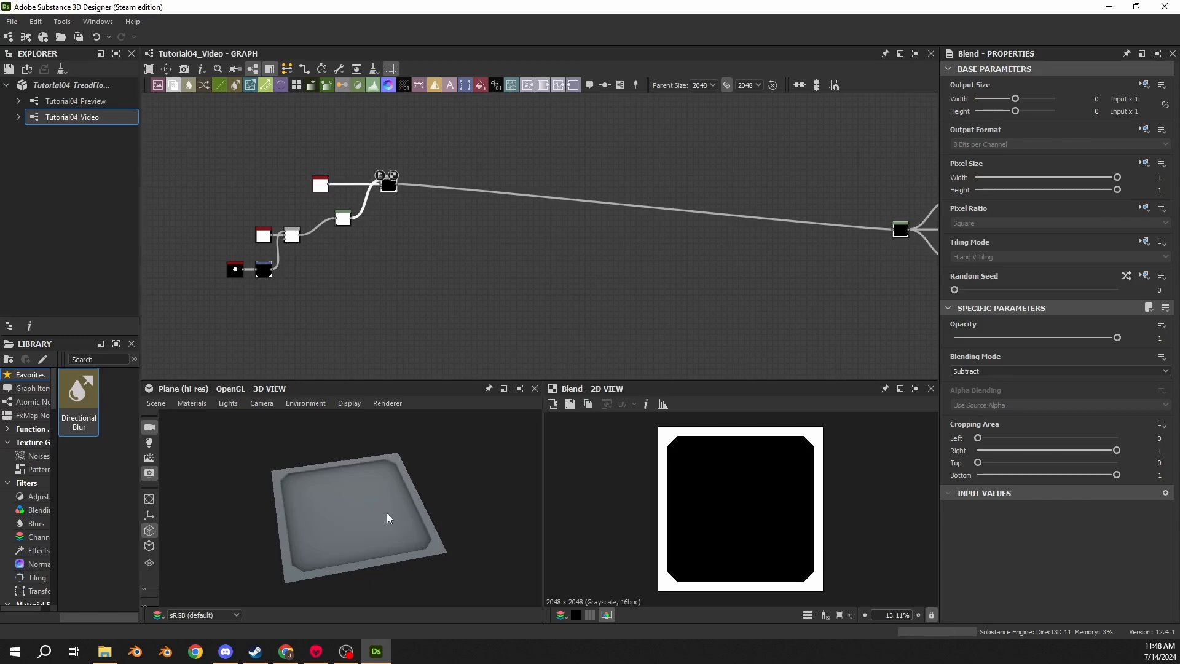
{"action": "left_click_drag", "start_coordinate": [386, 512], "coordinate": [292, 444]}
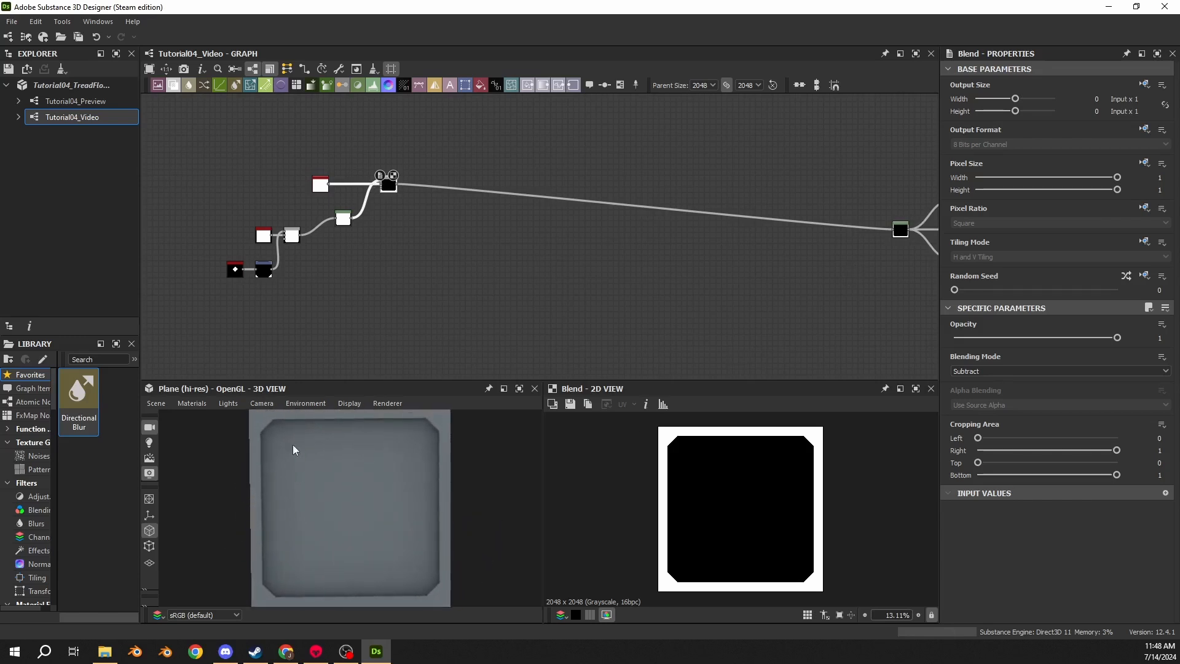
{"action": "scroll", "coordinate": [385, 257], "scroll_direction": "up", "scroll_amount": 4}
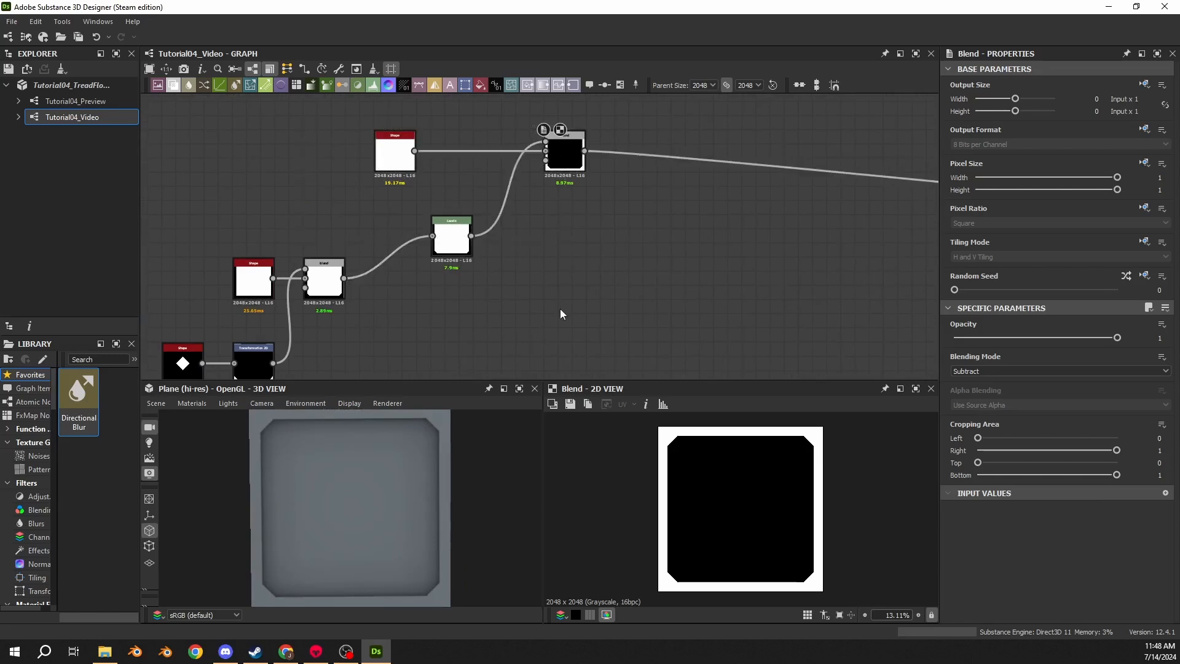
- Rearrange the Shape, Levels and Blend nodes into a tidier layout
{"action": "left_click_drag", "start_coordinate": [455, 247], "coordinate": [397, 217]}
{"action": "left_click_drag", "start_coordinate": [390, 157], "coordinate": [389, 144]}
{"action": "middle_click_drag", "start_coordinate": [481, 152], "coordinate": [490, 213]}
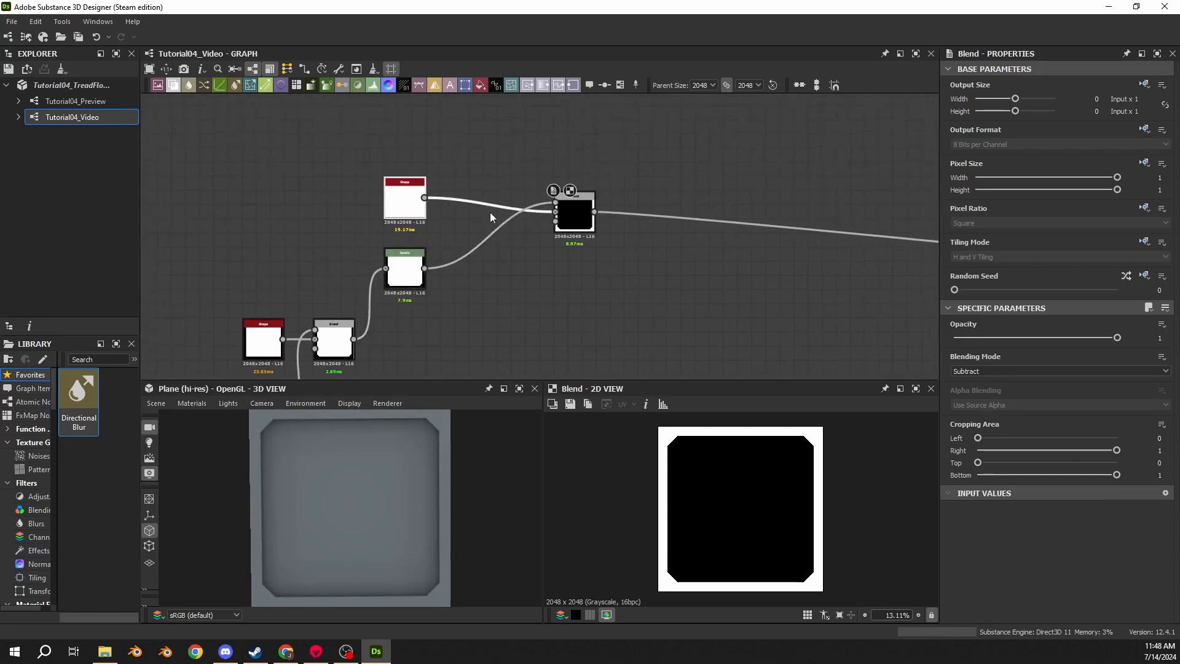
{"action": "left_click_drag", "start_coordinate": [574, 216], "coordinate": [479, 207]}
{"action": "scroll", "coordinate": [487, 288], "scroll_direction": "down", "scroll_amount": 2}
{"action": "middle_click_drag", "start_coordinate": [486, 288], "coordinate": [646, 239]}
{"action": "scroll", "coordinate": [558, 178], "scroll_direction": "up", "scroll_amount": 3}
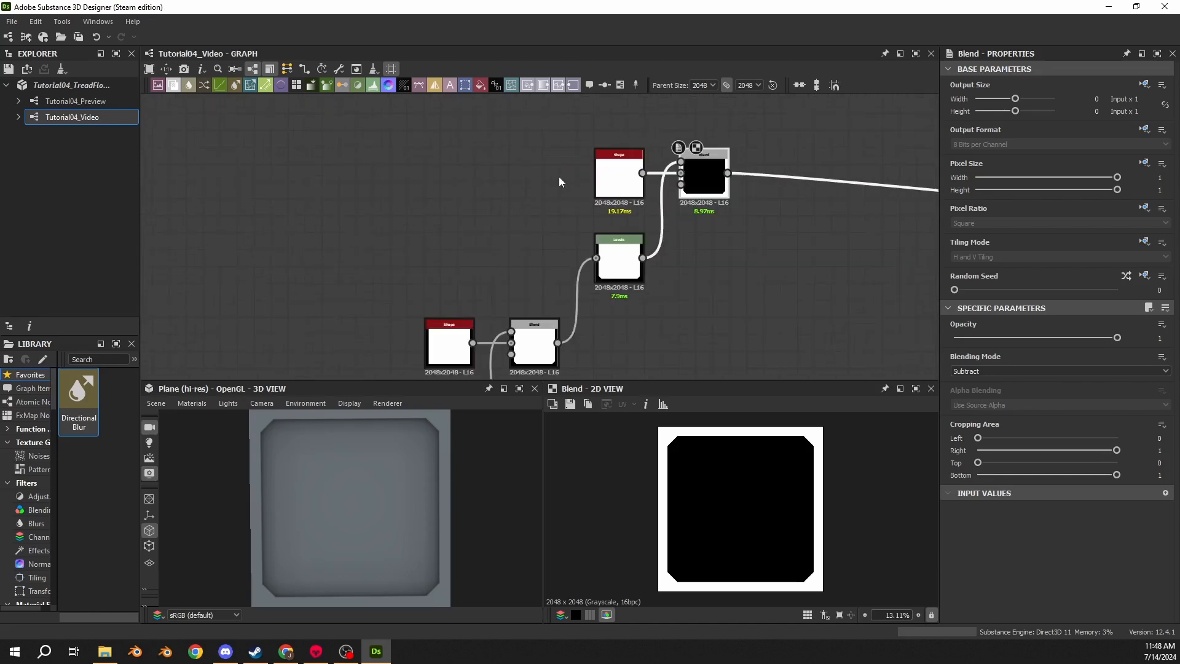
{"action": "left_click_drag", "start_coordinate": [609, 185], "coordinate": [440, 187]}
{"action": "scroll", "coordinate": [446, 267], "scroll_direction": "down", "scroll_amount": 3}
{"action": "middle_click_drag", "start_coordinate": [446, 268], "coordinate": [416, 201]}
{"action": "left_click_drag", "start_coordinate": [330, 131], "coordinate": [650, 301]}
{"action": "left_click_drag", "start_coordinate": [573, 153], "coordinate": [571, 243]}
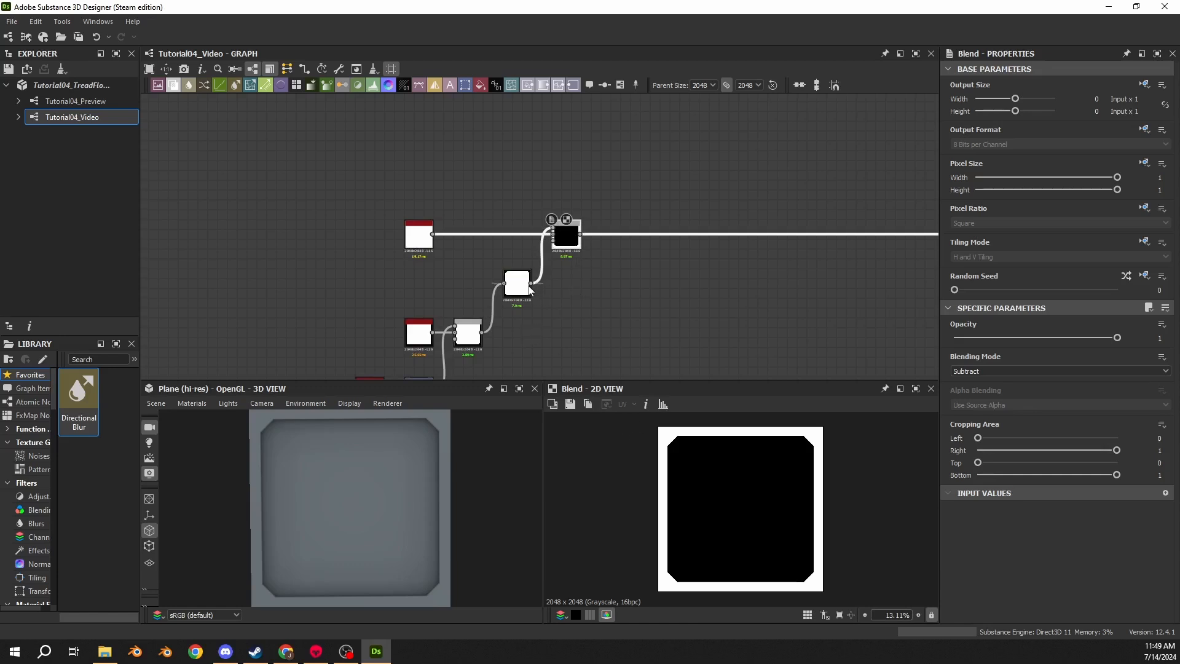
- Set the Levels node's Level Out High to 0.3
{"action": "left_click_drag", "start_coordinate": [532, 283], "coordinate": [579, 351]}
{"action": "left_click", "coordinate": [523, 290]}
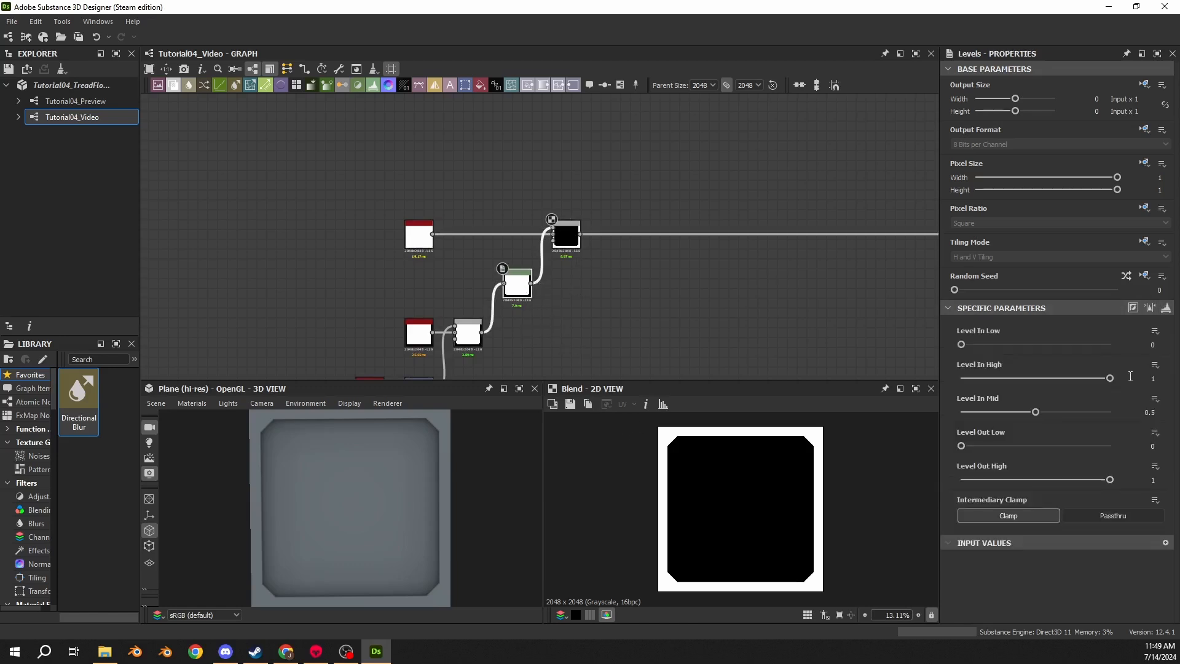
{"action": "left_click", "coordinate": [1157, 479]}
{"action": "type", "text": "0.3"}
{"action": "key", "text": "Return"}
- Edit the default 3D material, setting Height Scale to 2.5 and Tessellation Factor to 6
{"action": "left_click_drag", "start_coordinate": [270, 495], "coordinate": [332, 439]}
{"action": "scroll", "coordinate": [317, 500], "scroll_direction": "up", "scroll_amount": 4}
{"action": "scroll", "coordinate": [553, 329], "scroll_direction": "down", "scroll_amount": 2}
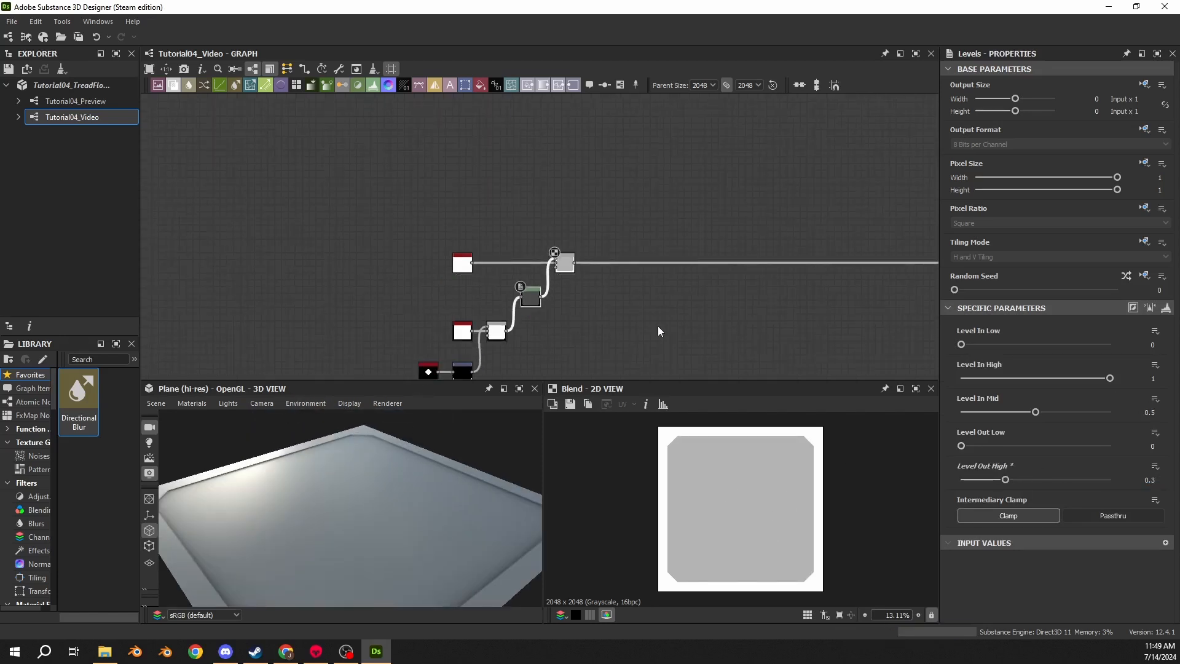
{"action": "middle_click_drag", "start_coordinate": [658, 329], "coordinate": [566, 232]}
{"action": "left_click", "coordinate": [192, 403]}
{"action": "mouse_move", "coordinate": [208, 420]}
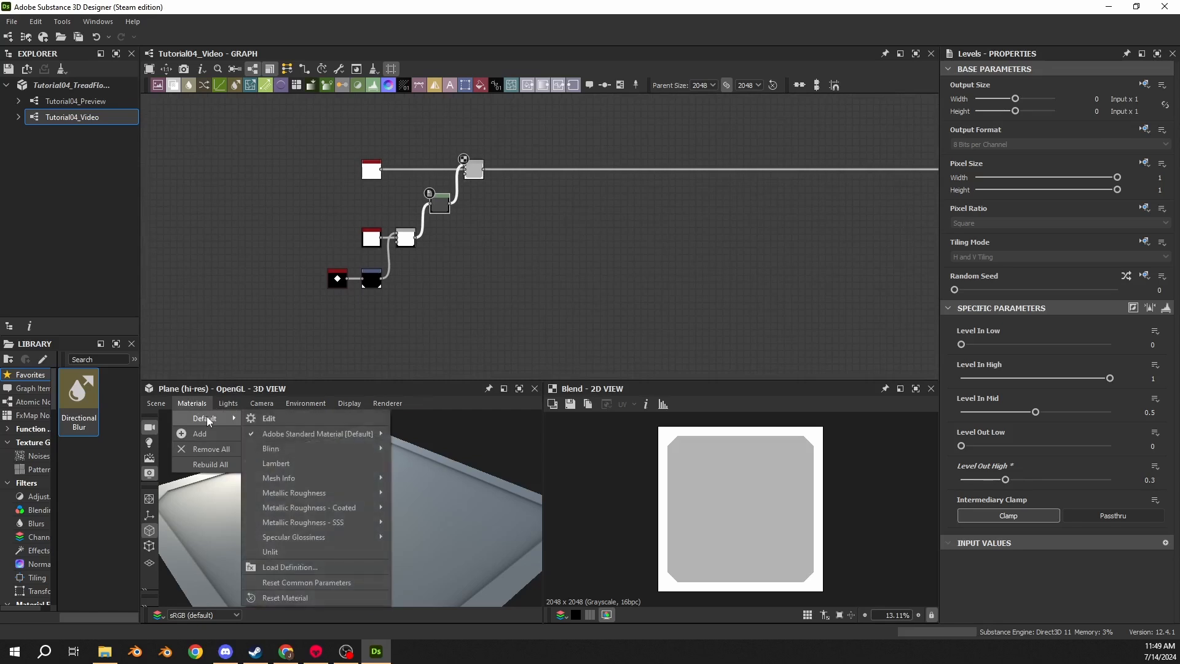
{"action": "left_click", "coordinate": [268, 422]}
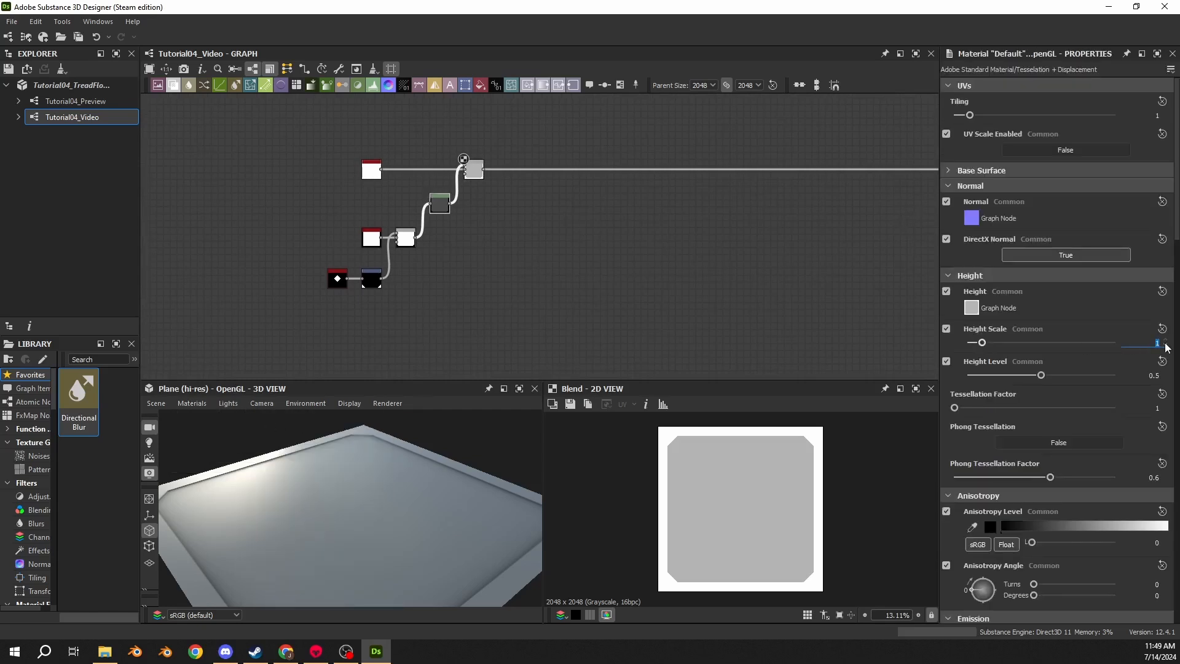
{"action": "key", "text": "Return"}
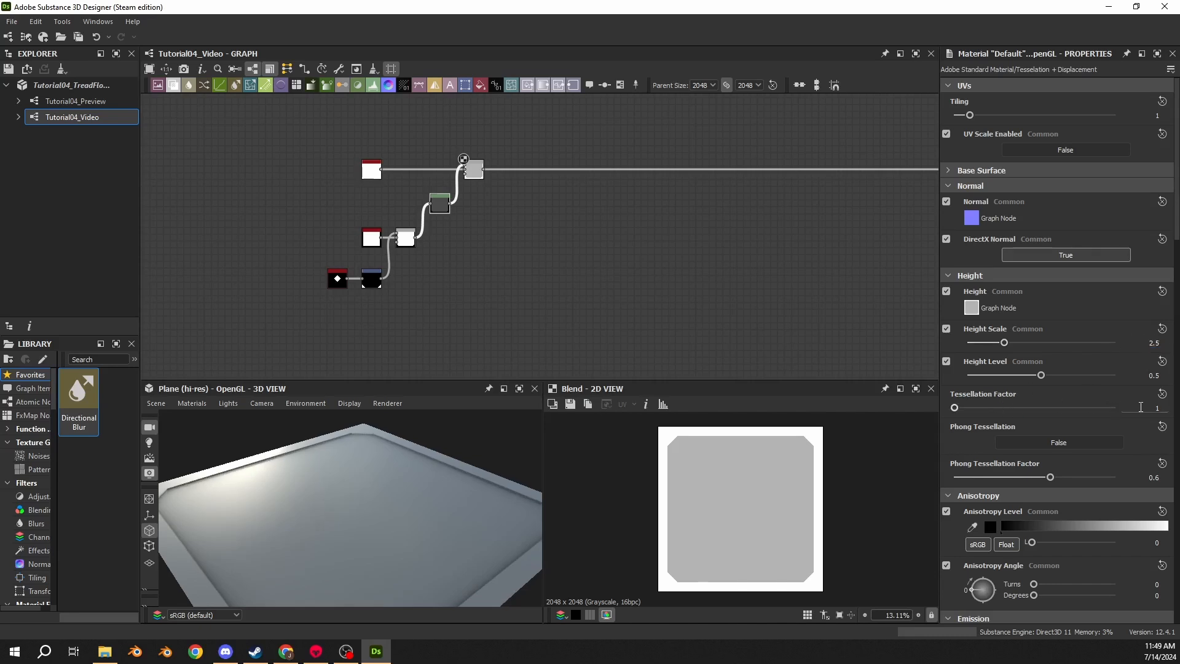
{"action": "type", "text": "6"}
{"action": "key", "text": "Return"}
{"action": "left_click_drag", "start_coordinate": [426, 523], "coordinate": [355, 466]}
{"action": "left_click", "coordinate": [443, 210]}
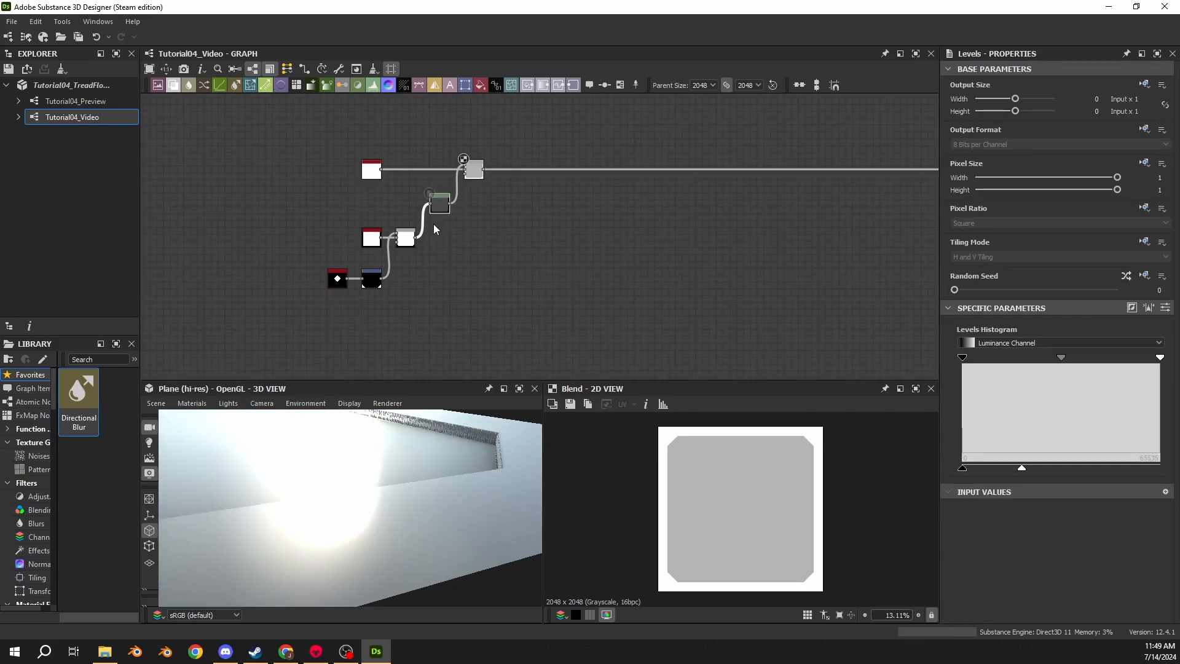
{"action": "scroll", "coordinate": [464, 215], "scroll_direction": "up", "scroll_amount": 2}
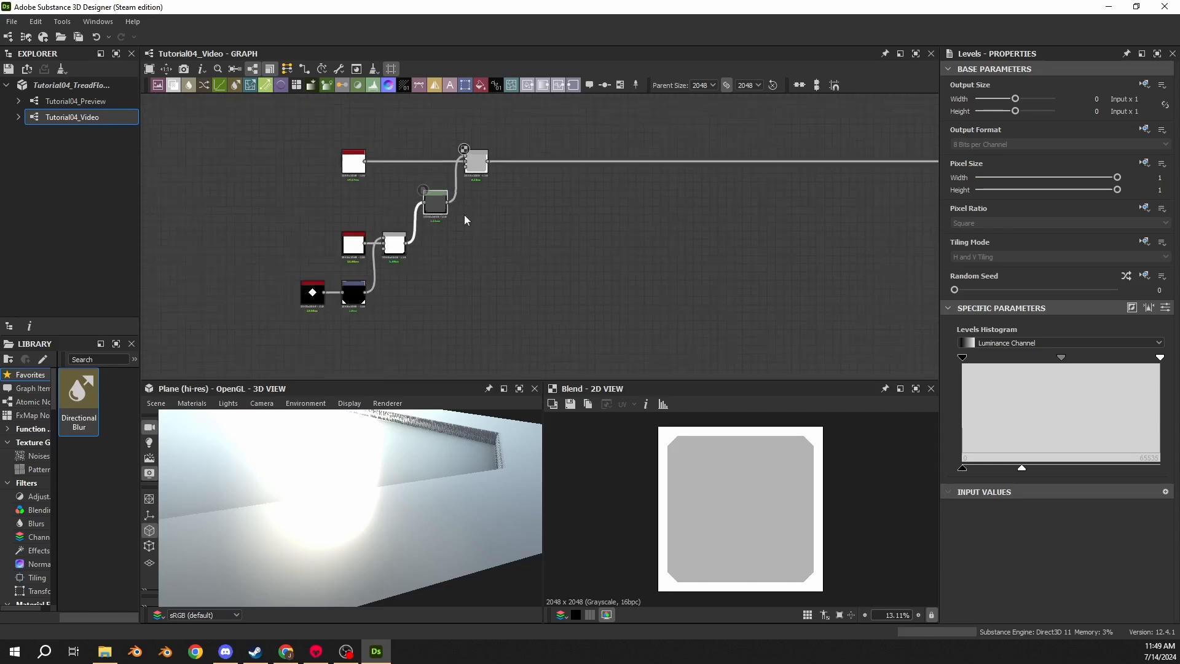
{"action": "middle_click_drag", "start_coordinate": [567, 139], "coordinate": [561, 186]}
{"action": "left_click", "coordinate": [563, 208]}
{"action": "key", "text": "space"}
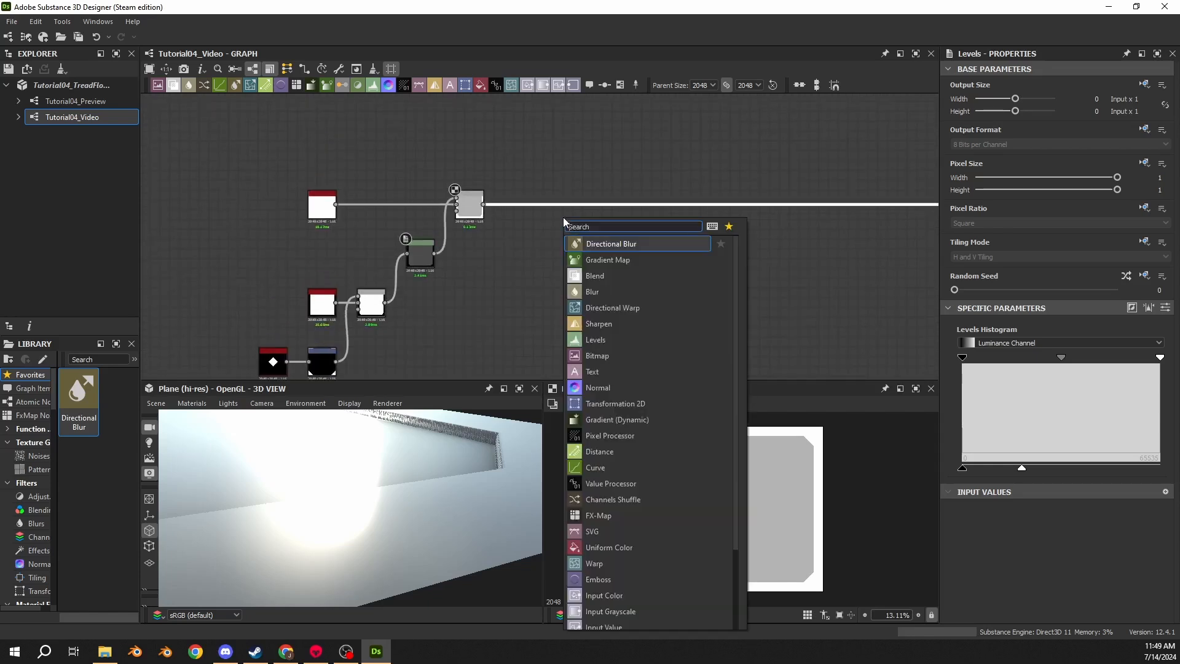
{"action": "key", "text": "Escape"}
- Insert a new Blend node on the wire between the subtracting Blend and the output
{"action": "scroll", "coordinate": [713, 218], "scroll_direction": "up", "scroll_amount": 2}
{"action": "left_click", "coordinate": [693, 185], "text": "alt"}
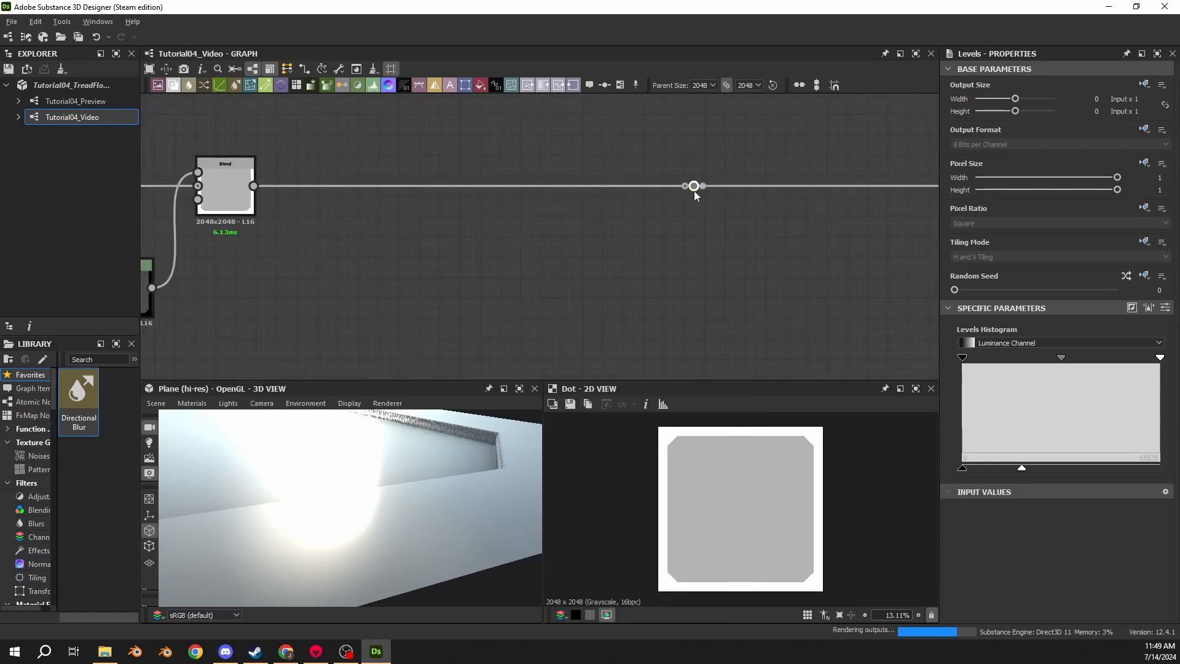
{"action": "left_click", "coordinate": [514, 185]}
{"action": "key", "text": "space"}
{"action": "type", "text": "blend"}
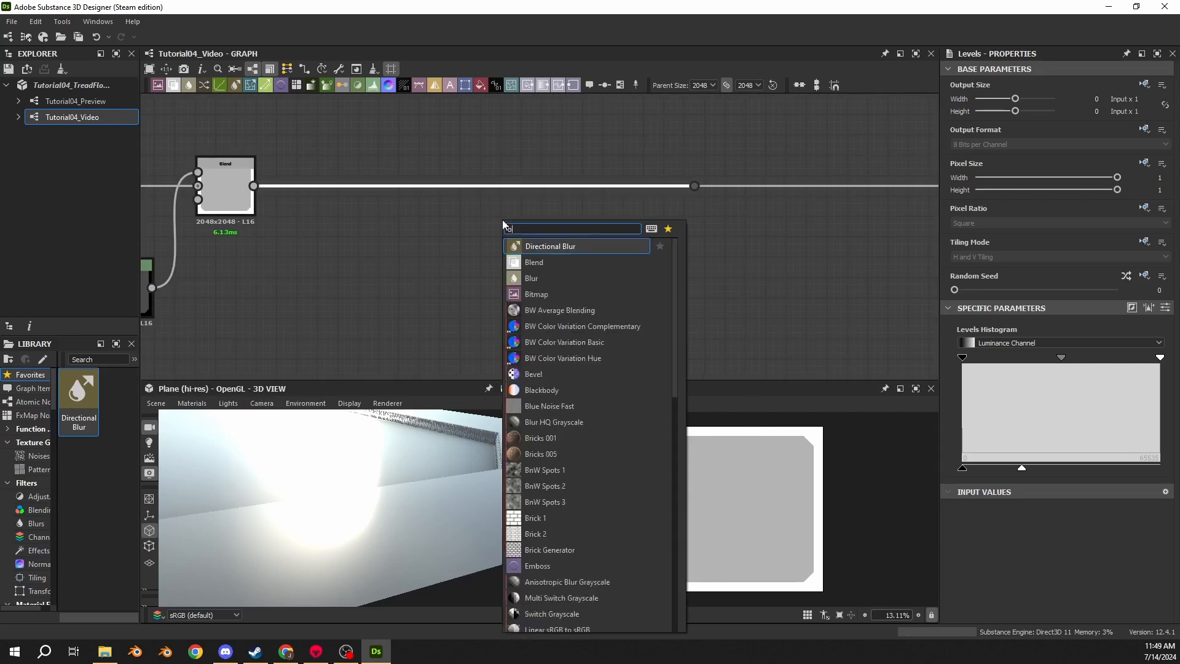
{"action": "key", "text": "Return"}
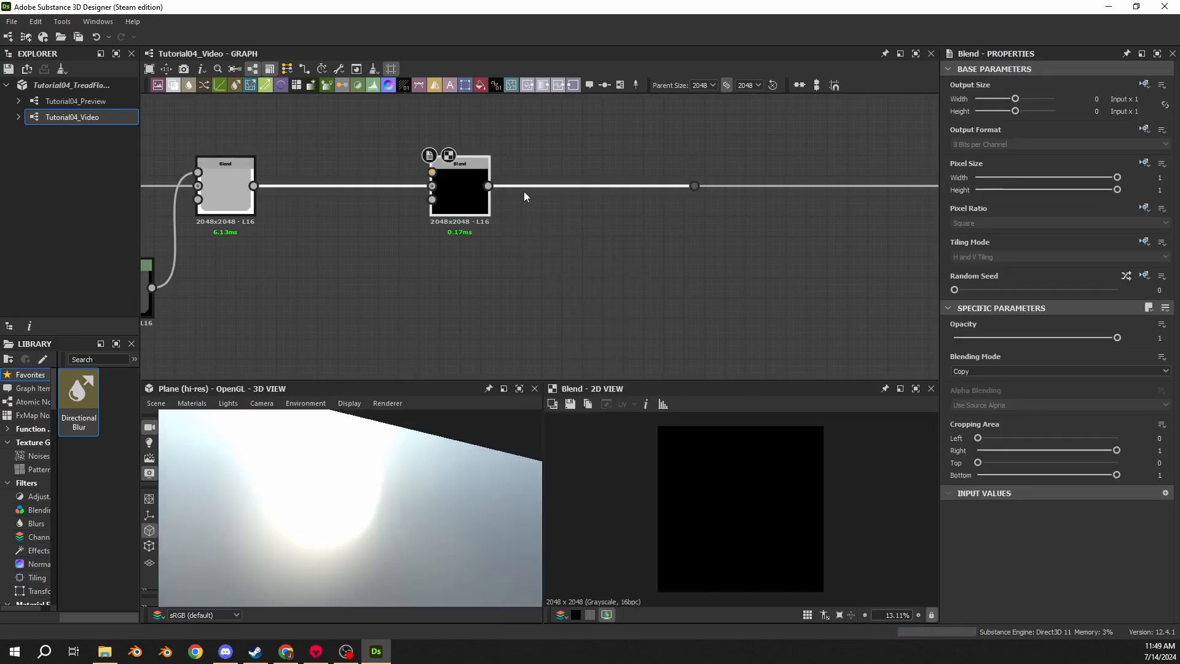
{"action": "left_click_drag", "start_coordinate": [473, 200], "coordinate": [413, 200]}
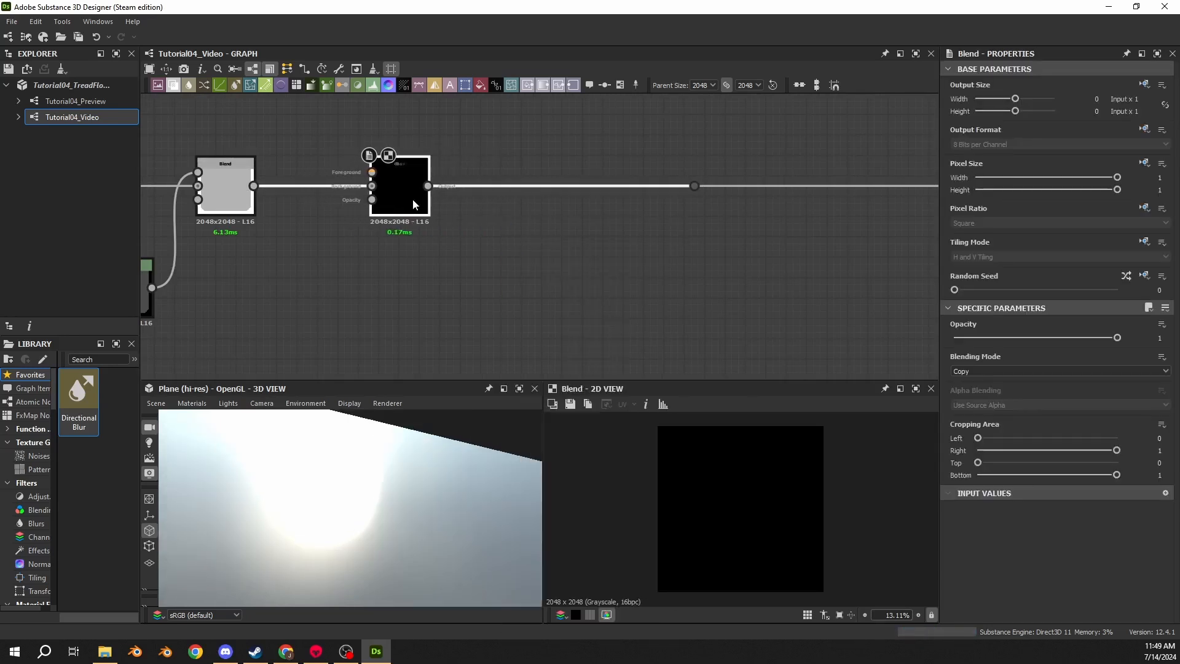
- Branch the lower Blend output through a dot node into a new Transformation 2D node
{"action": "middle_click_drag", "start_coordinate": [363, 263], "coordinate": [525, 209]}
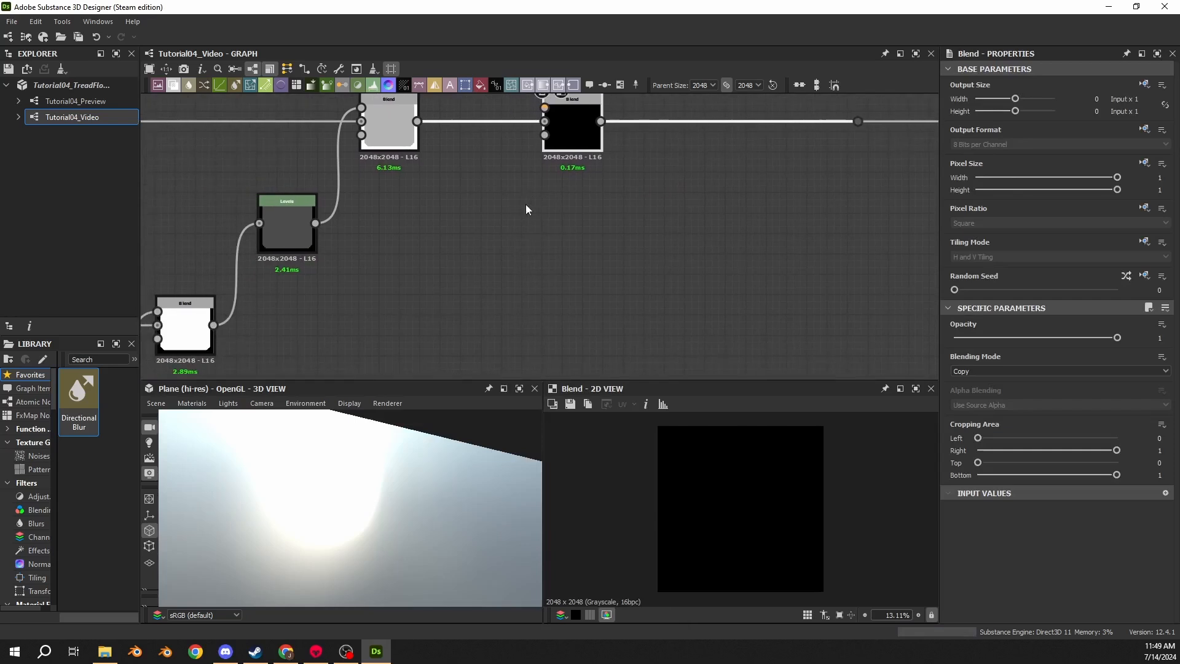
{"action": "left_click_drag", "start_coordinate": [214, 324], "coordinate": [470, 328]}
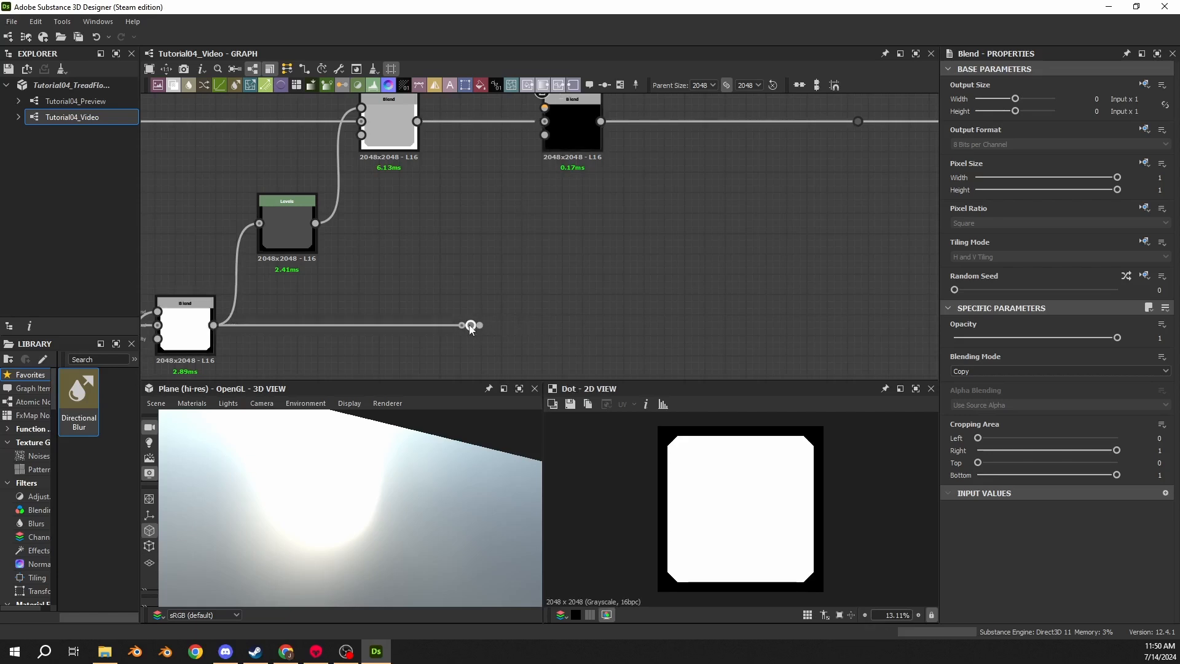
{"action": "left_click_drag", "start_coordinate": [504, 263], "coordinate": [510, 252]}
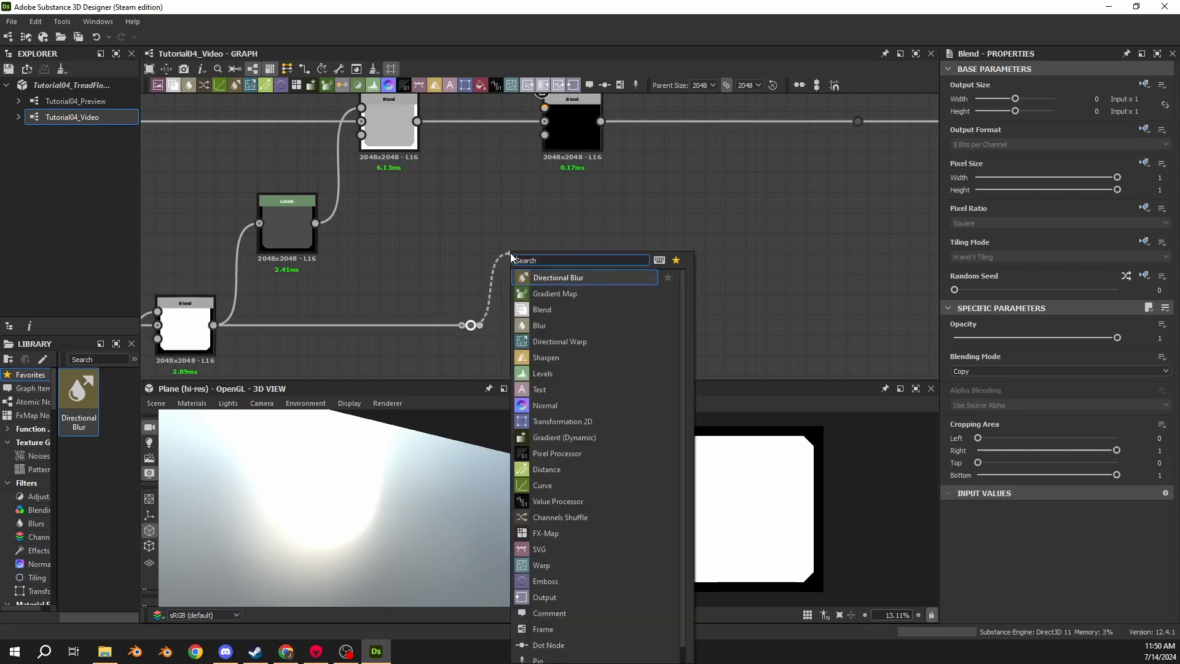
{"action": "type", "text": "transf"}
{"action": "key", "text": "Return"}
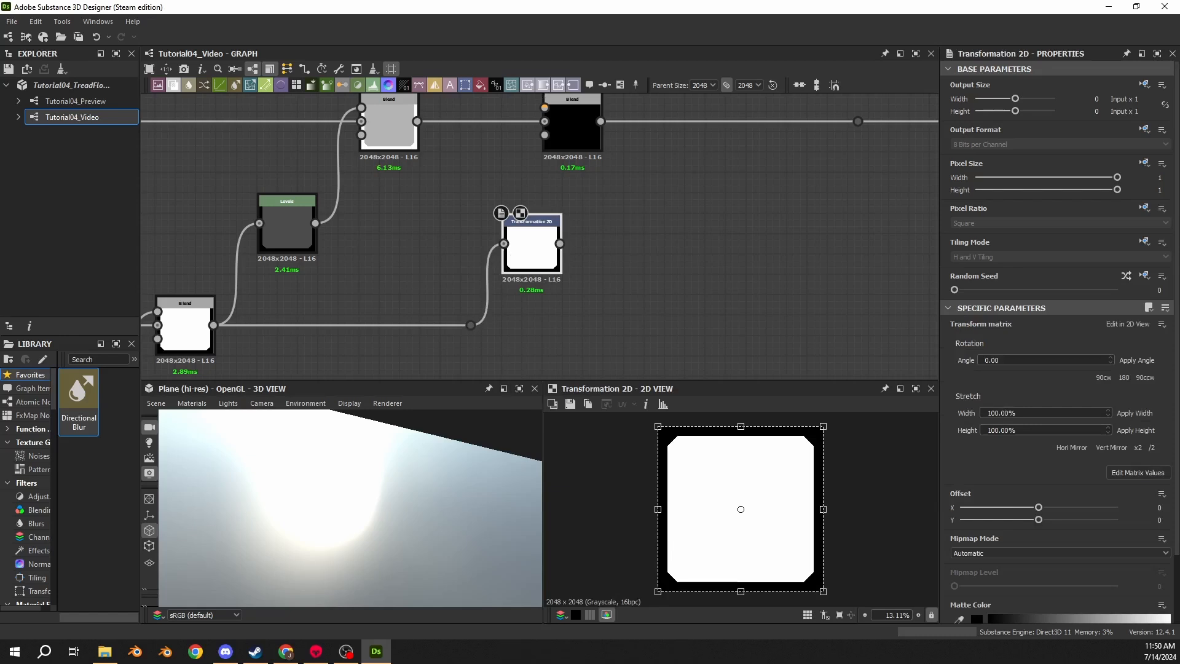
- Scale the Transformation 2D matrix by setting X1 and Y2 to 1.07
{"action": "left_click", "coordinate": [1137, 472]}
{"action": "left_click_drag", "start_coordinate": [1044, 342], "coordinate": [943, 354]}
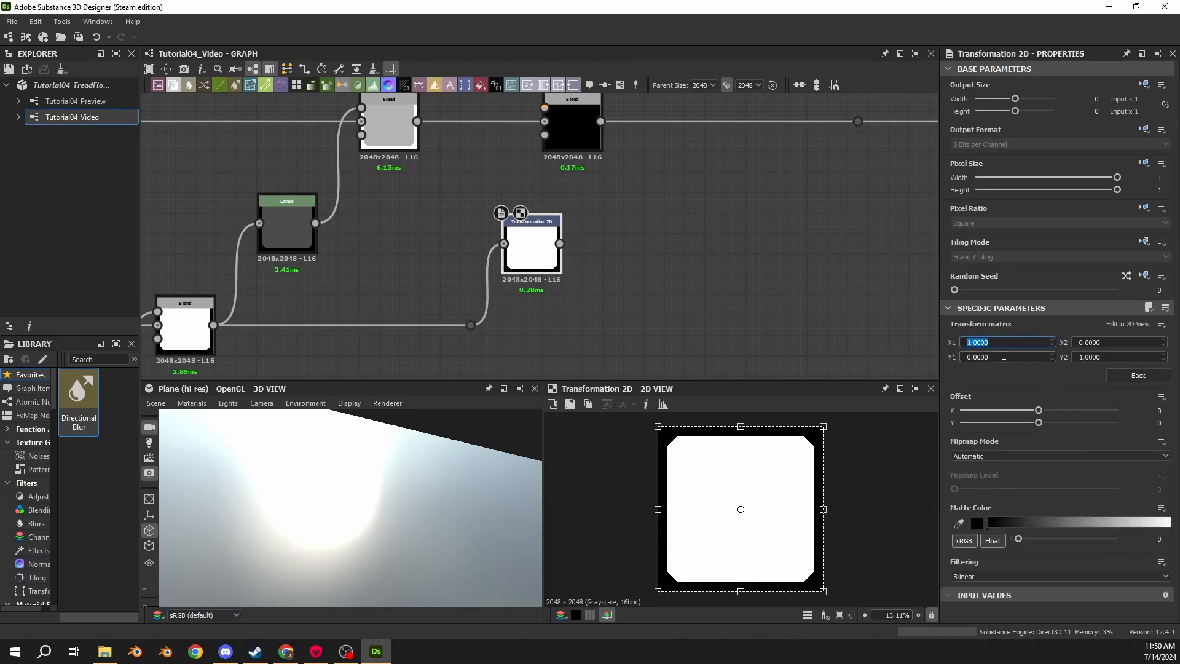
{"action": "type", "text": "1.07"}
{"action": "key", "text": "Return"}
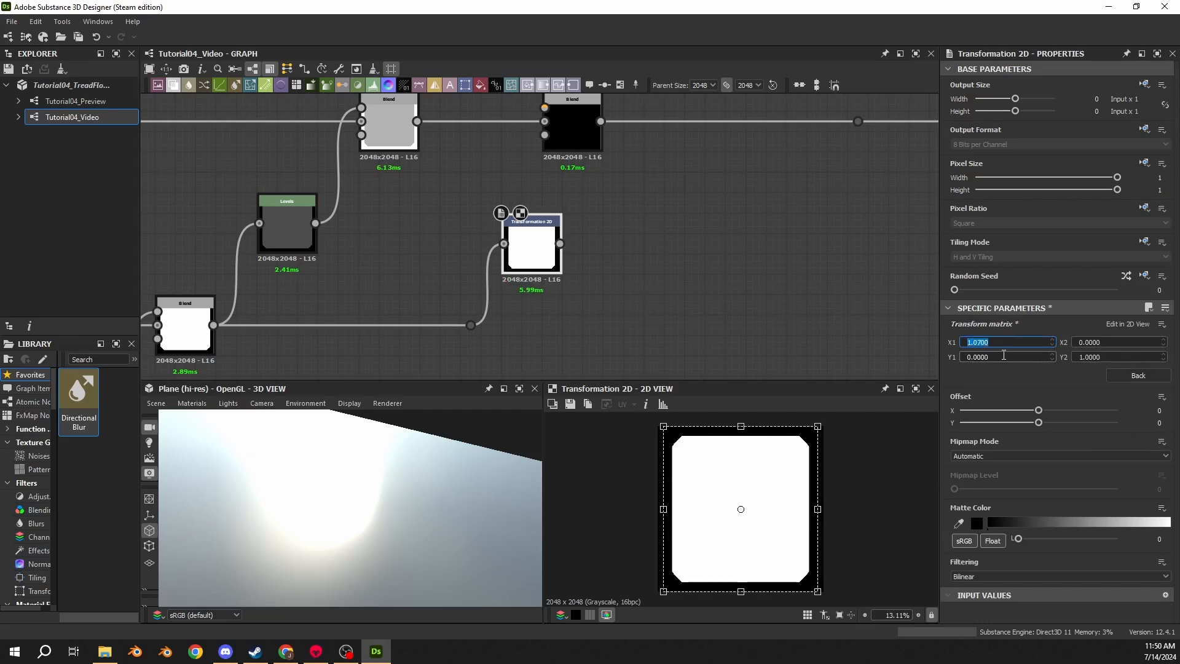
{"action": "left_click", "coordinate": [1121, 357]}
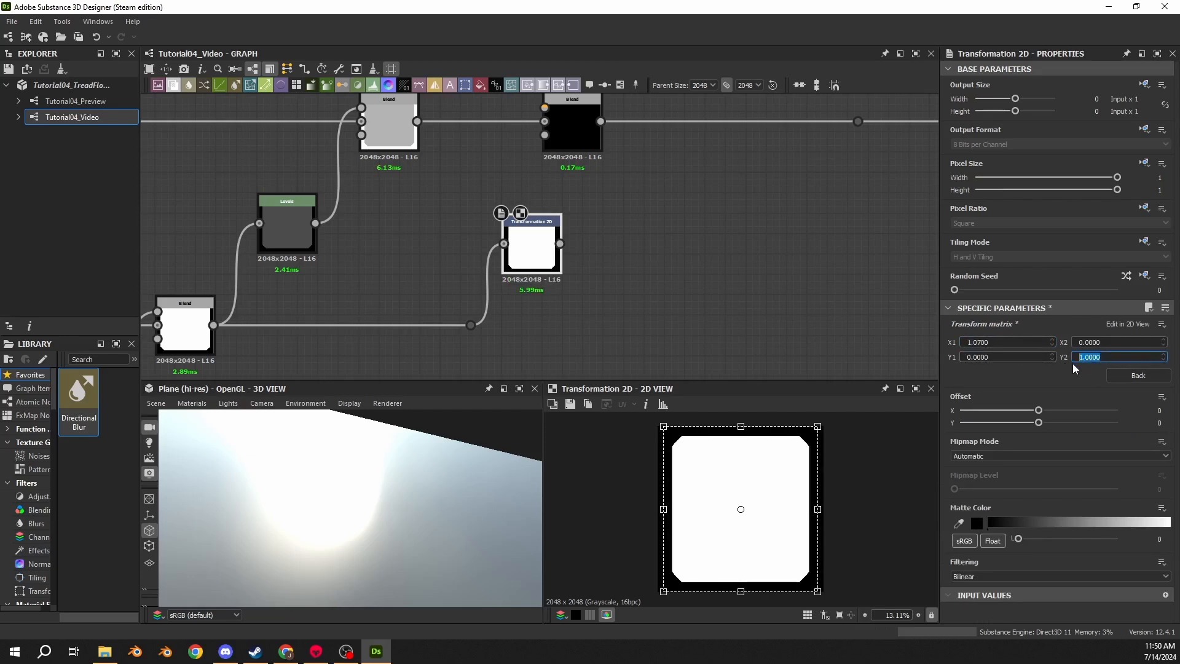
{"action": "type", "text": "1.0"}
{"action": "key", "text": "Return"}
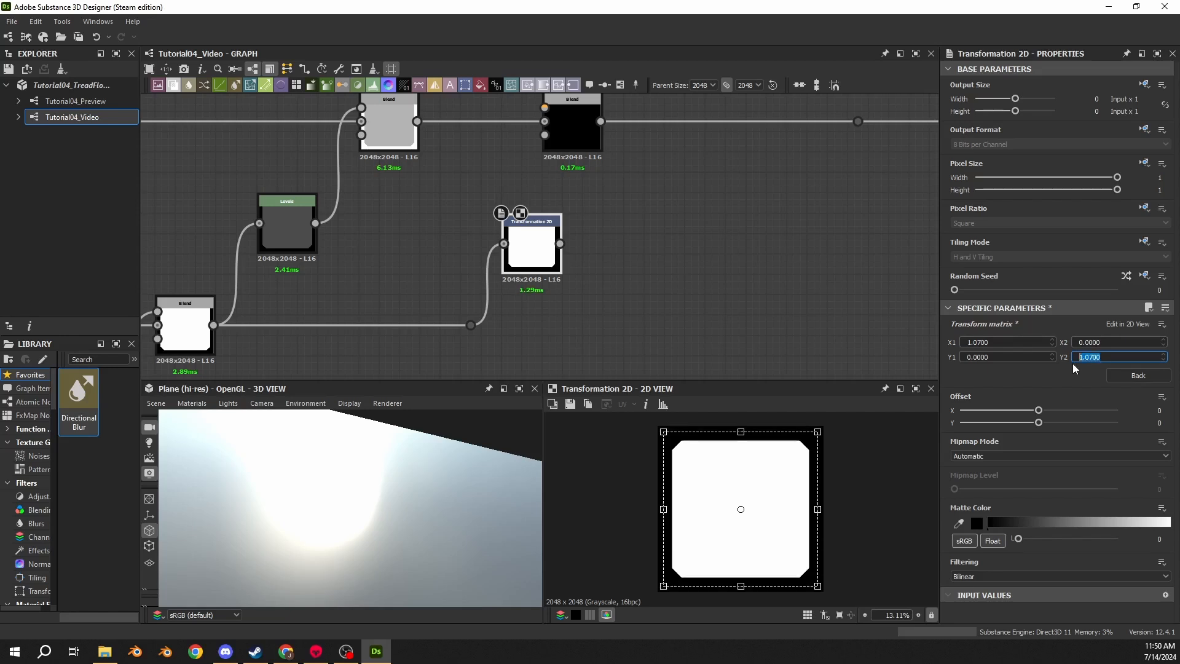
- Reposition the nodes and connect the Transformation 2D output to the new Blend node's foreground input
{"action": "middle_click_drag", "start_coordinate": [272, 318], "coordinate": [420, 251]}
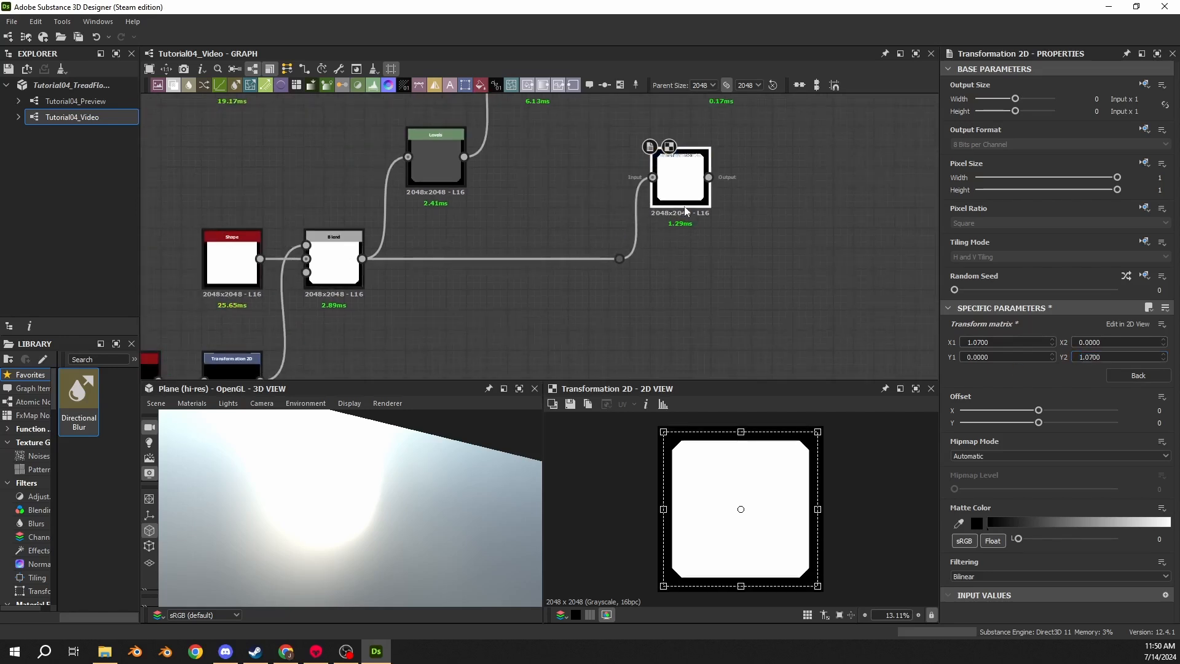
{"action": "left_click", "coordinate": [326, 245]}
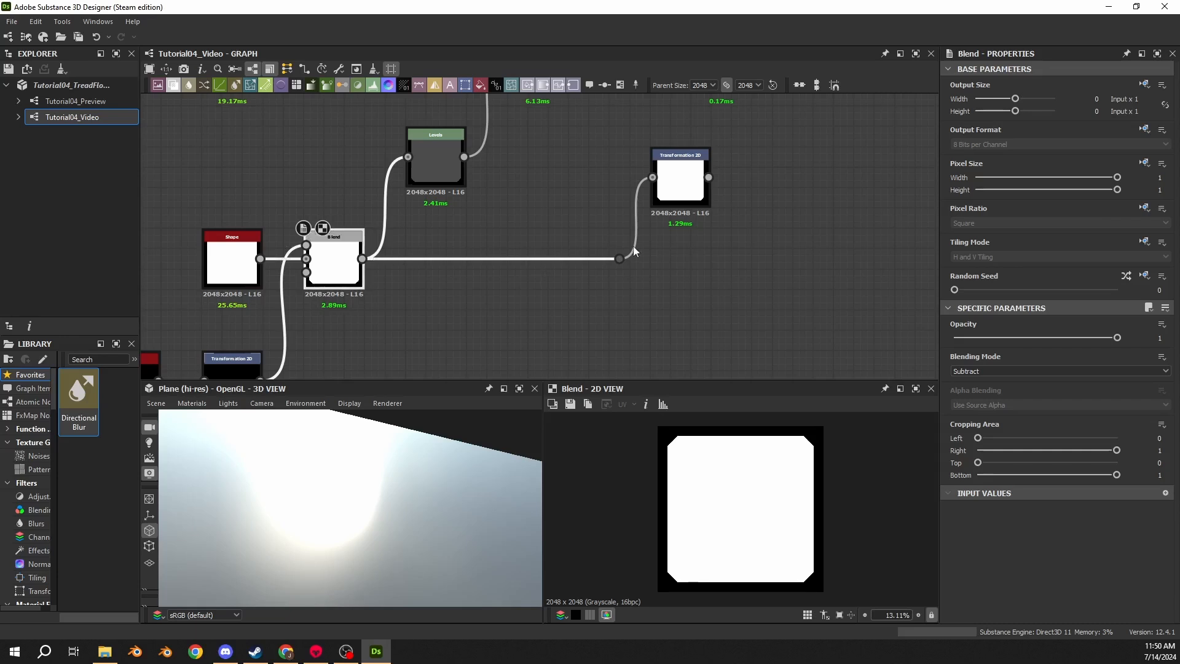
{"action": "left_click", "coordinate": [672, 195]}
{"action": "middle_click_drag", "start_coordinate": [741, 238], "coordinate": [614, 303]}
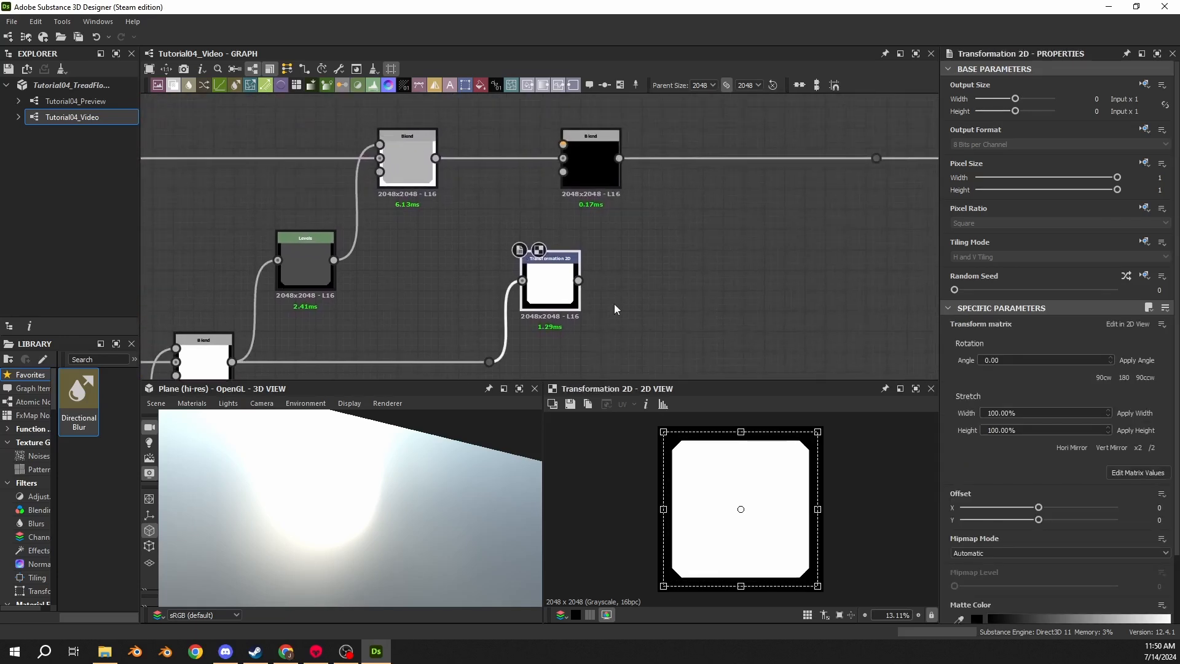
{"action": "left_click_drag", "start_coordinate": [627, 185], "coordinate": [648, 185]}
{"action": "left_click_drag", "start_coordinate": [563, 295], "coordinate": [522, 295]}
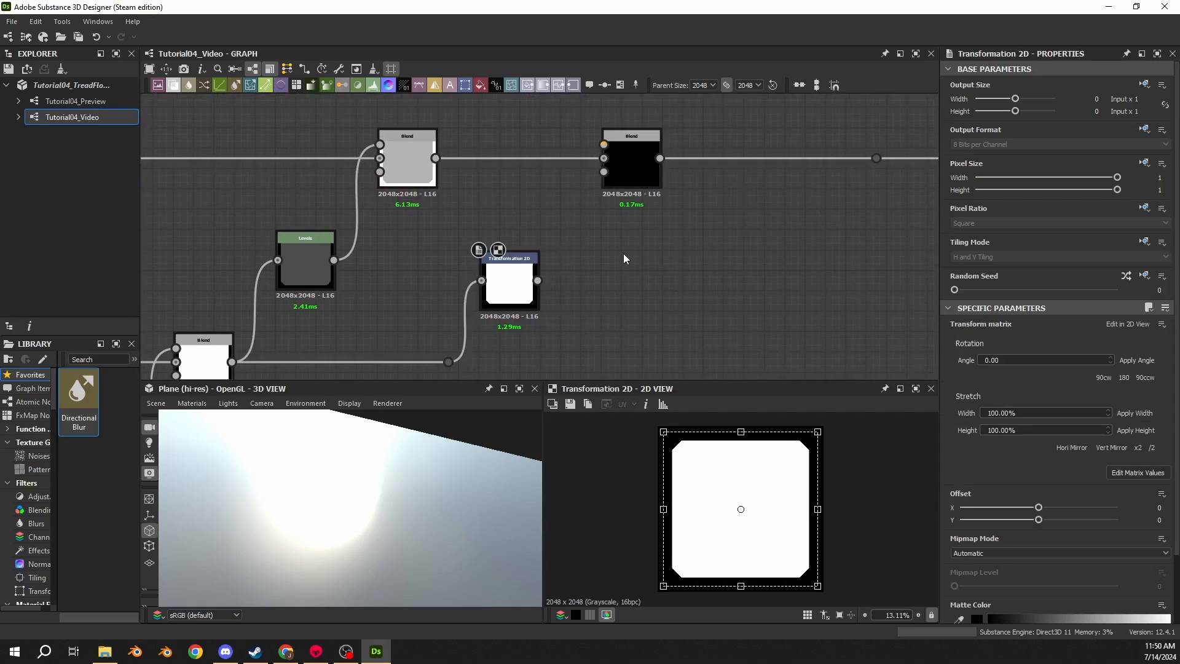
{"action": "left_click_drag", "start_coordinate": [537, 280], "coordinate": [603, 145]}
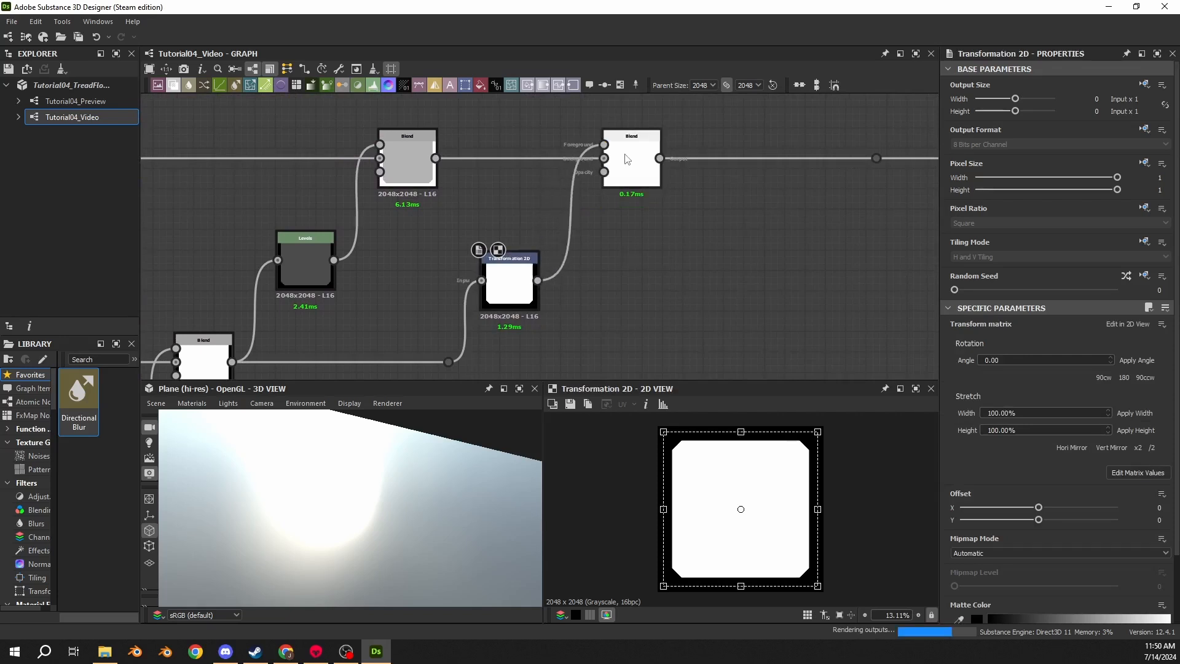
- Set the new Blend node's blending mode to Subtract
{"action": "left_click", "coordinate": [627, 160]}
{"action": "left_click", "coordinate": [1021, 371]}
{"action": "left_click", "coordinate": [979, 396]}
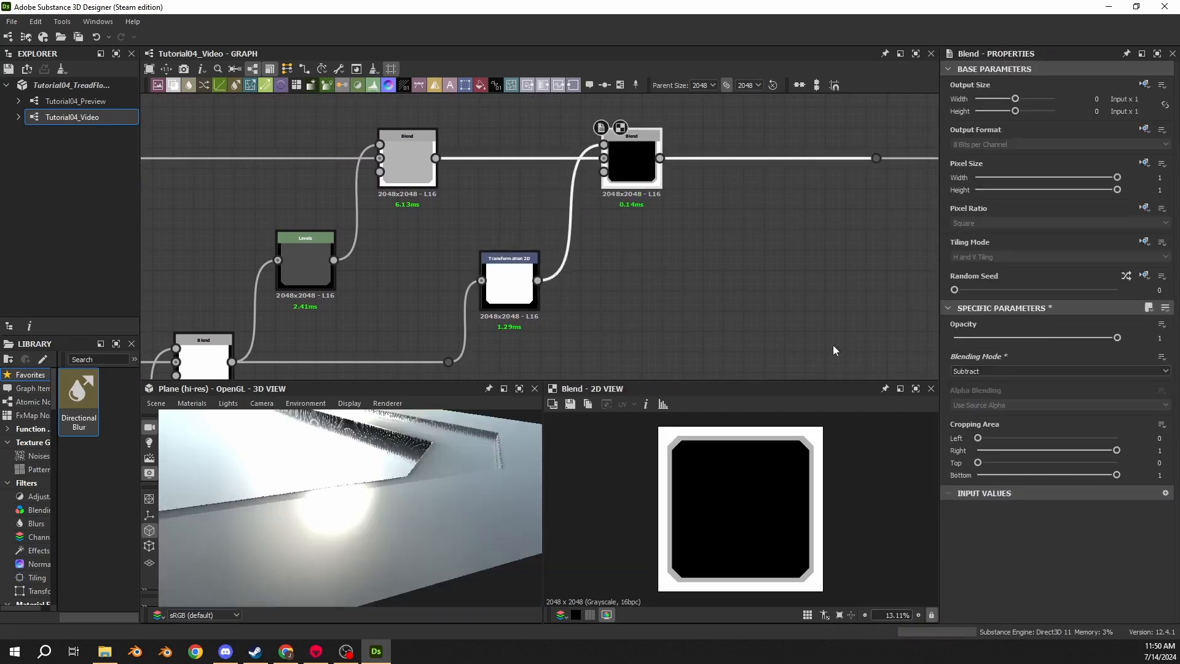
- Rearrange the new Blend node and the dot node to make room between Transformation 2D and Blend
{"action": "left_click_drag", "start_coordinate": [442, 451], "coordinate": [426, 510]}
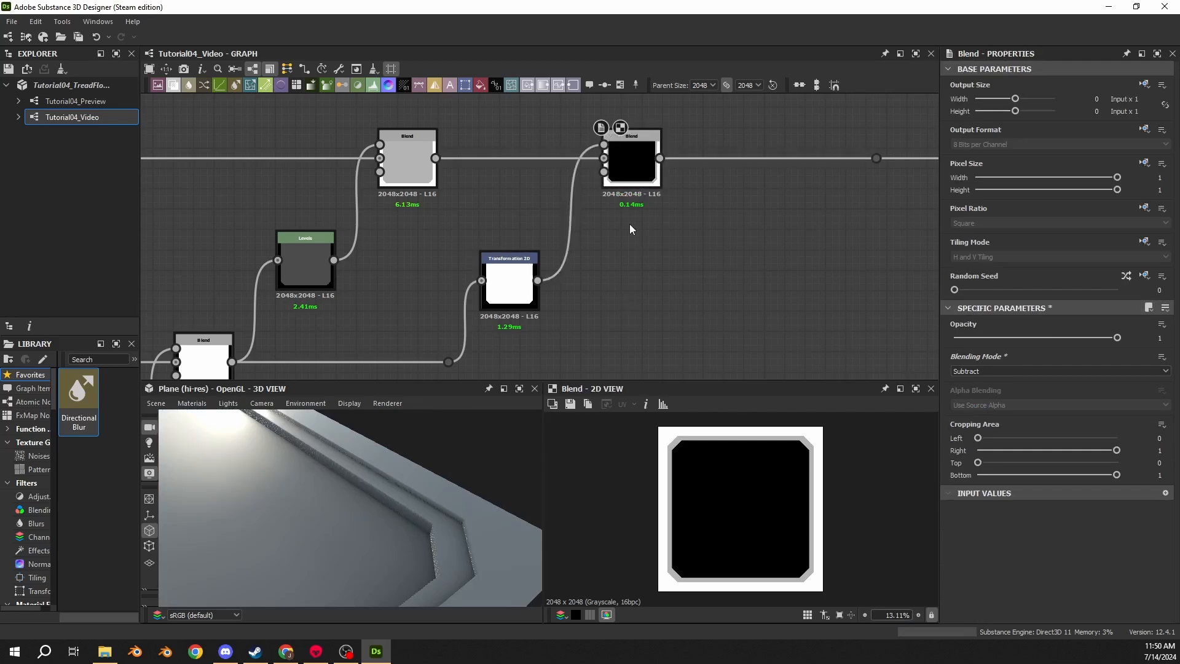
{"action": "middle_click_drag", "start_coordinate": [876, 161], "coordinate": [650, 210]}
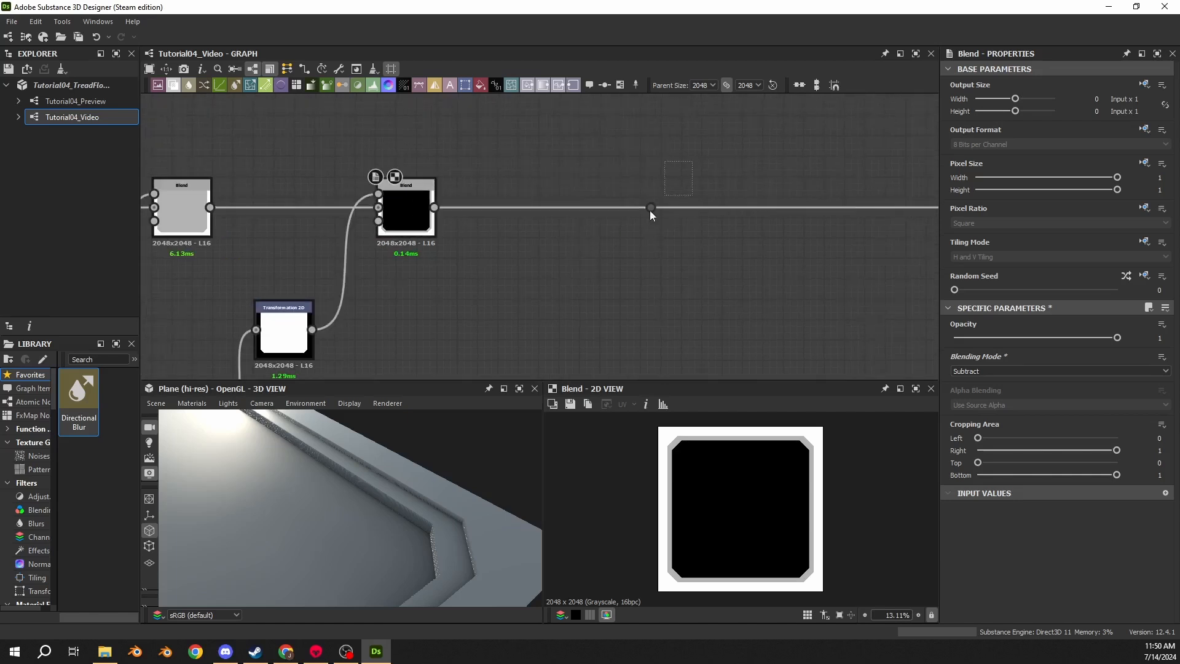
{"action": "left_click_drag", "start_coordinate": [406, 212], "coordinate": [712, 212]}
{"action": "middle_click_drag", "start_coordinate": [539, 307], "coordinate": [696, 226]}
{"action": "left_click_drag", "start_coordinate": [429, 249], "coordinate": [429, 229]}
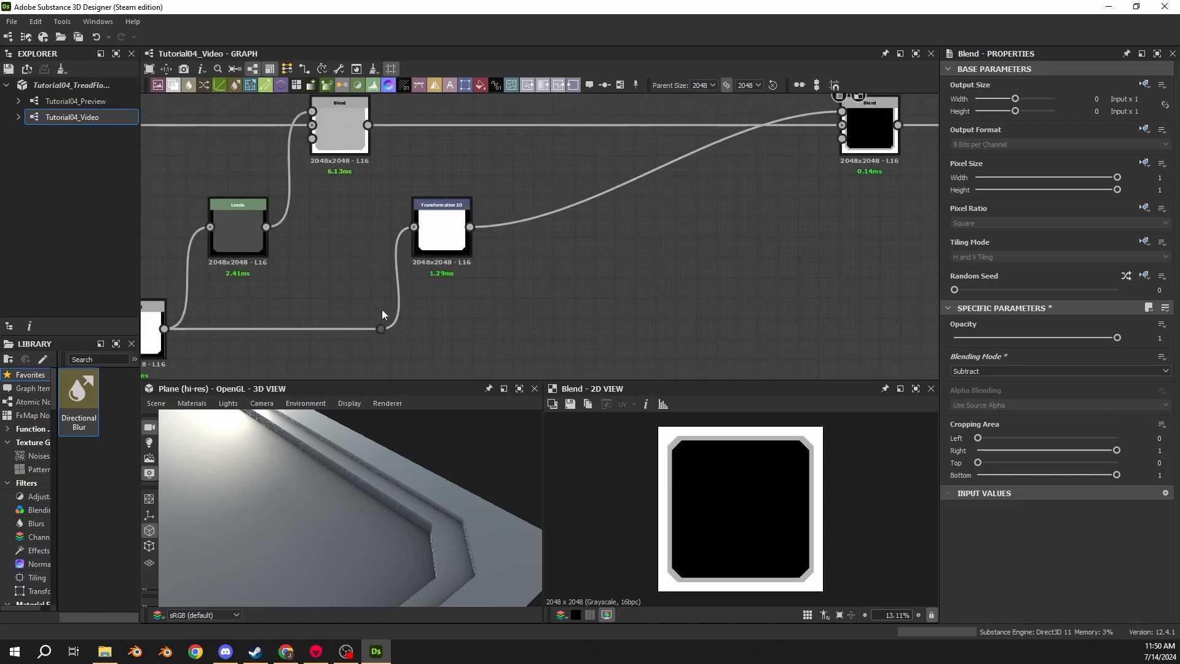
{"action": "left_click_drag", "start_coordinate": [381, 329], "coordinate": [342, 329]}
- Insert a Histogram Scan node between the Transformation 2D node and the subtracting Blend
{"action": "left_click", "coordinate": [440, 212]}
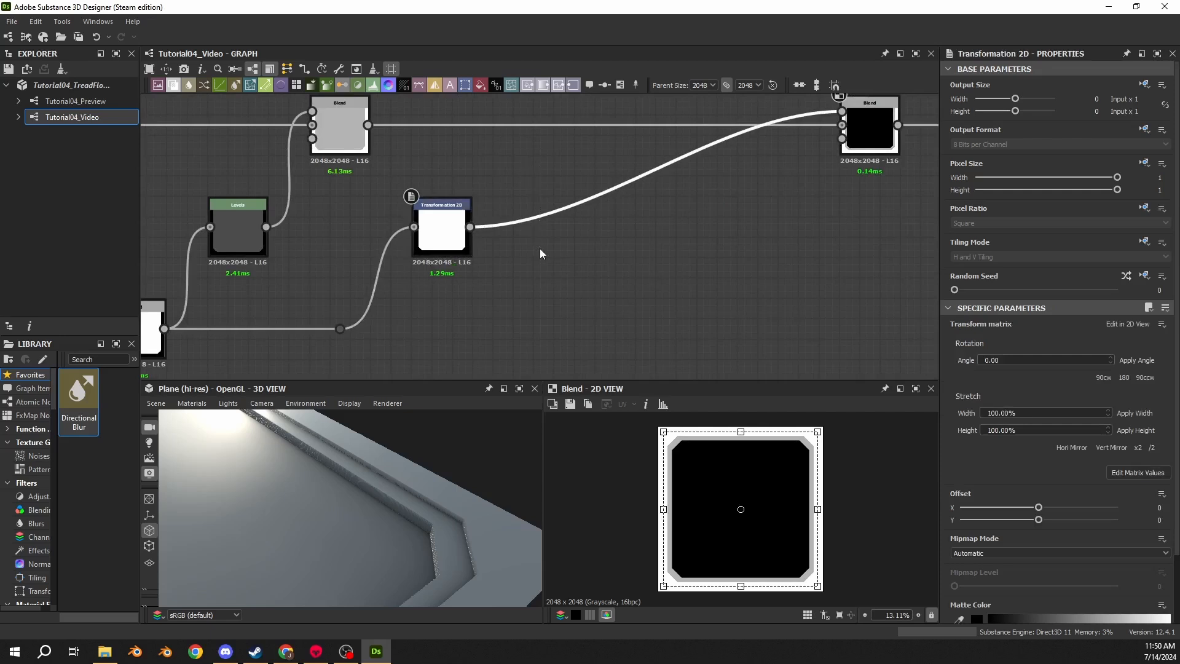
{"action": "key", "text": "space"}
{"action": "type", "text": "scan"}
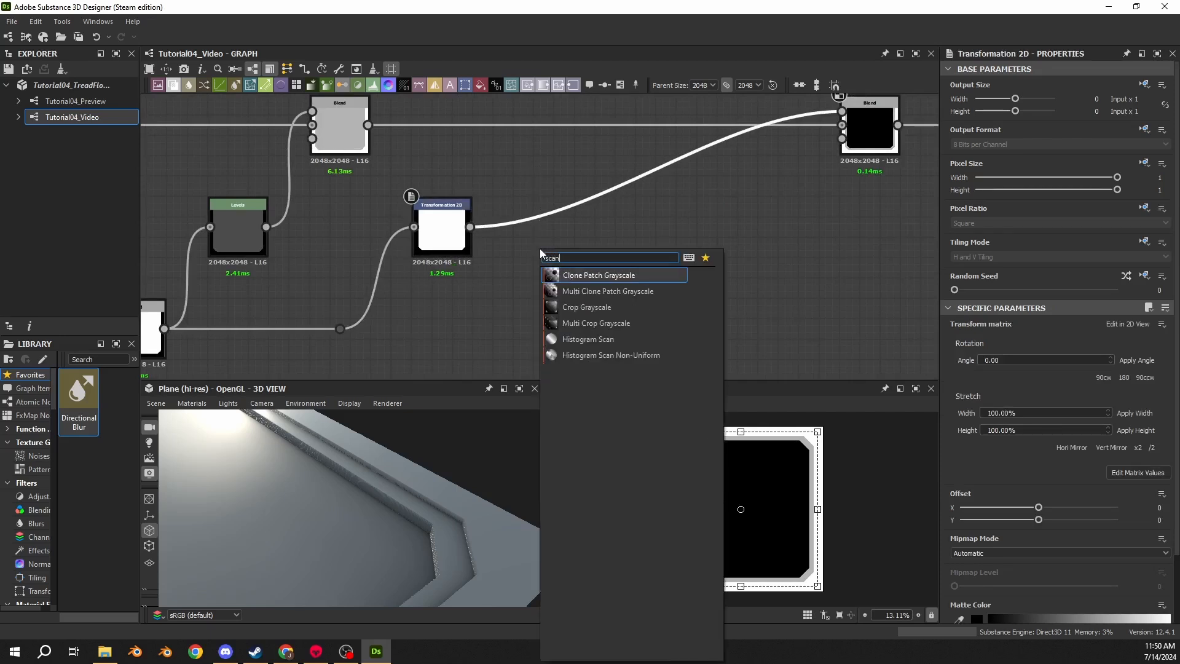
{"action": "key", "text": "Down"}
{"action": "key", "text": "Down"}
{"action": "key", "text": "Down"}
{"action": "key", "text": "Down"}
{"action": "key", "text": "Return"}
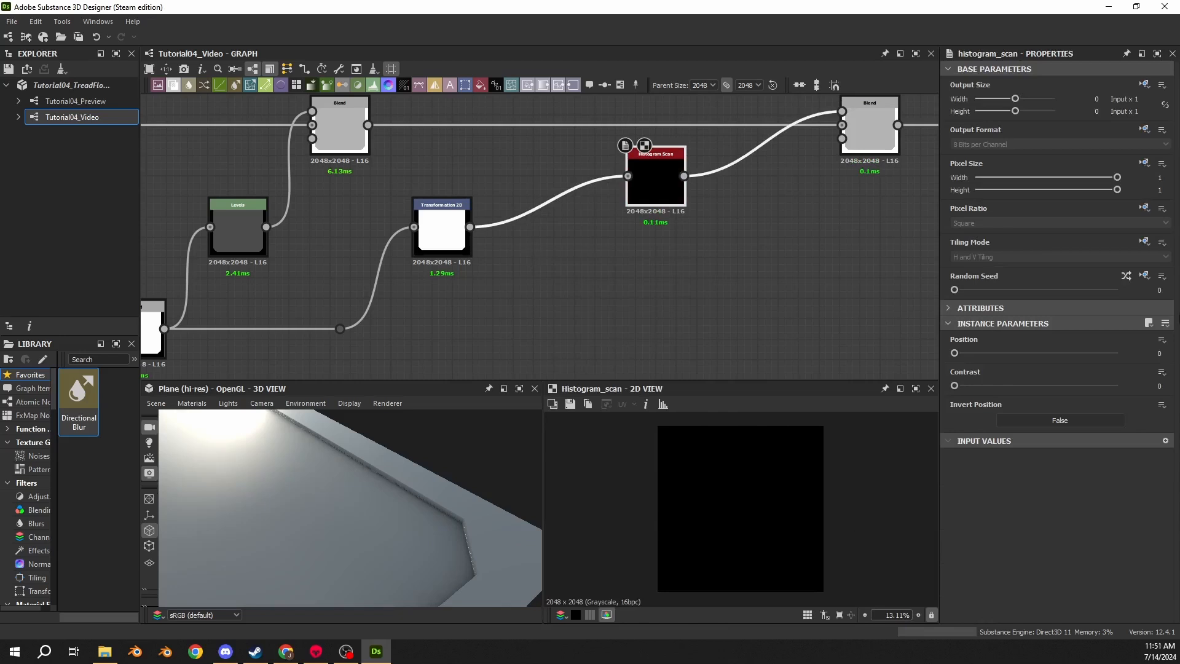
{"action": "left_click_drag", "start_coordinate": [645, 187], "coordinate": [533, 238]}
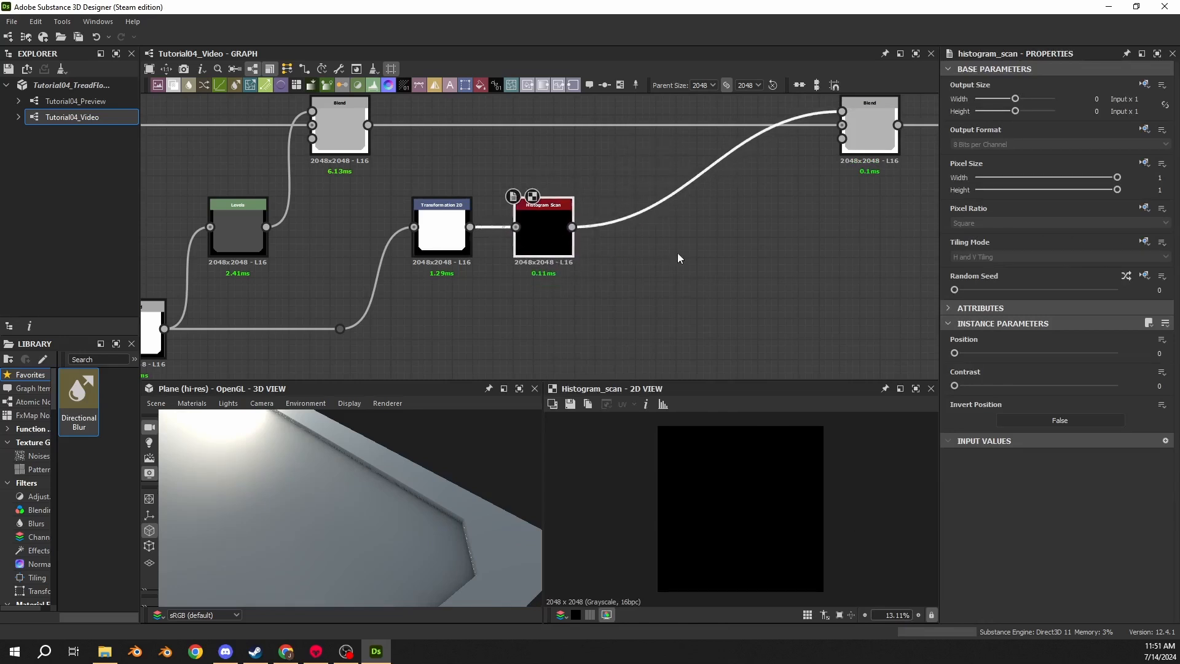
- Set the Histogram Scan's Contrast to maximum and raise its Position slider
{"action": "left_click_drag", "start_coordinate": [955, 386], "coordinate": [1141, 389]}
{"action": "left_click_drag", "start_coordinate": [954, 352], "coordinate": [1064, 356]}
- Inspect the Transformation 2D output's cut-corner edge closely in the 2D view
{"action": "left_click", "coordinate": [441, 230]}
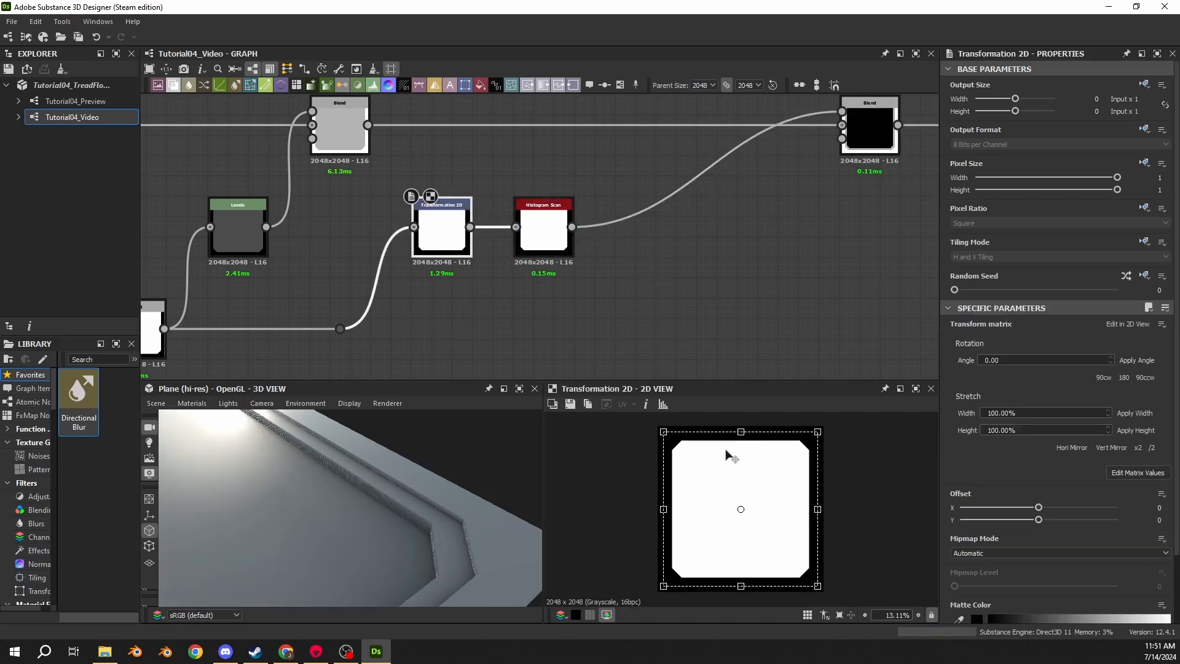
{"action": "scroll", "coordinate": [689, 453], "scroll_direction": "up", "scroll_amount": 5}
{"action": "scroll", "coordinate": [689, 452], "scroll_direction": "up", "scroll_amount": 10}
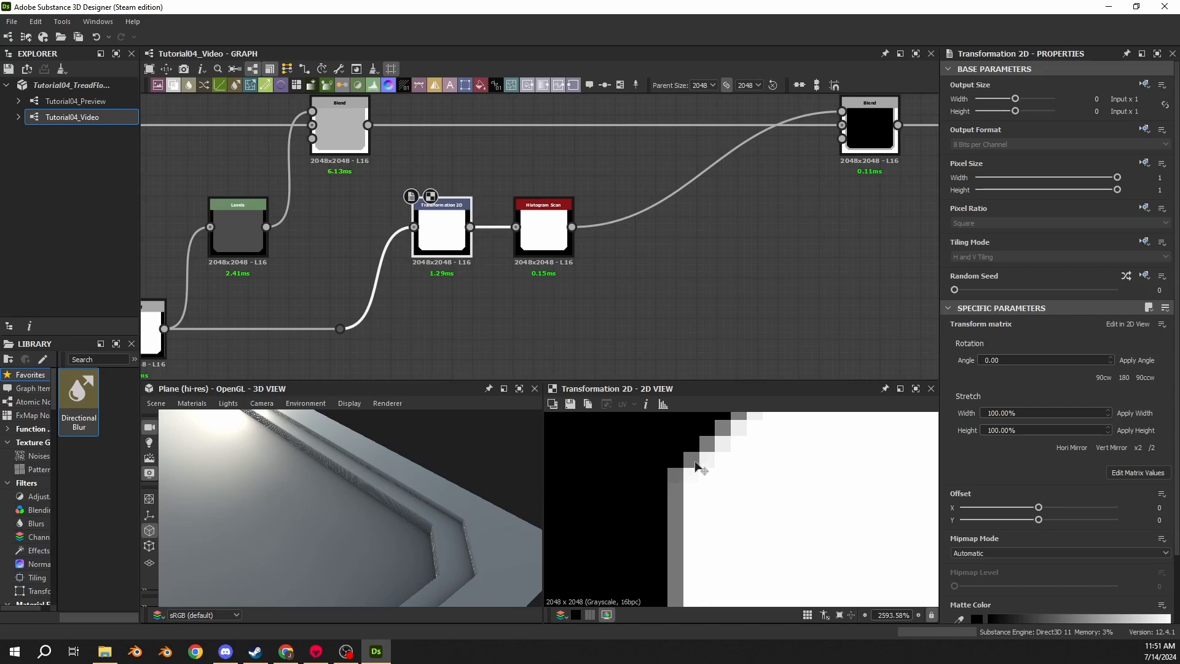
{"action": "scroll", "coordinate": [683, 490], "scroll_direction": "up", "scroll_amount": 2}
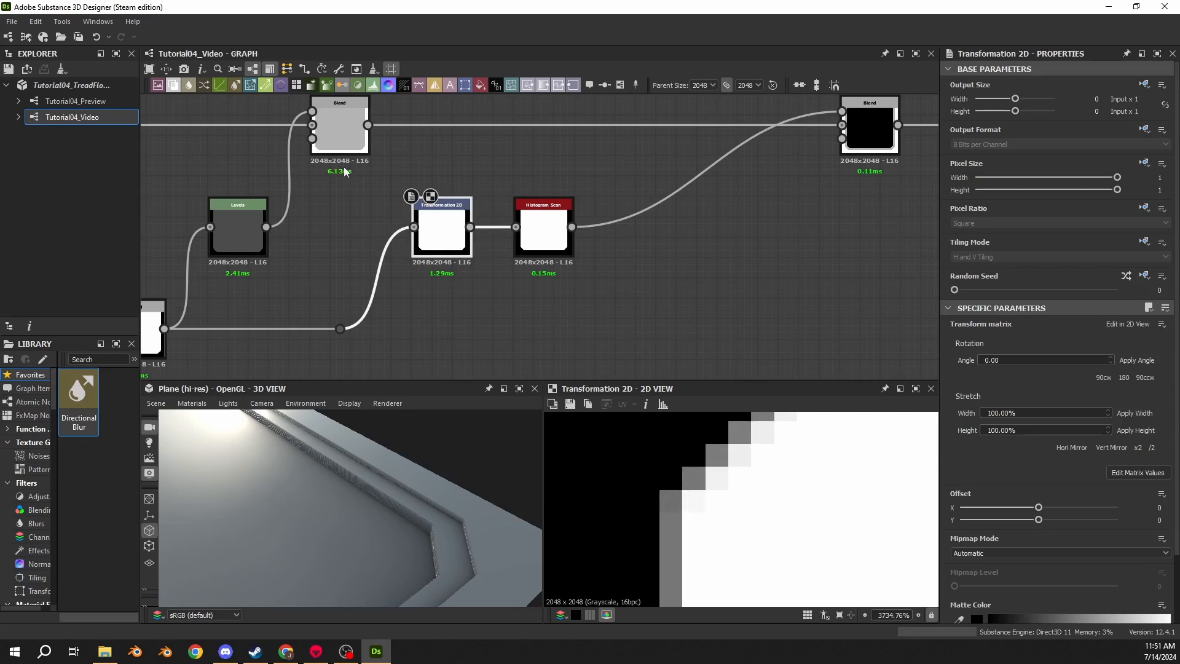
{"action": "middle_click_drag", "start_coordinate": [419, 267], "coordinate": [454, 238]}
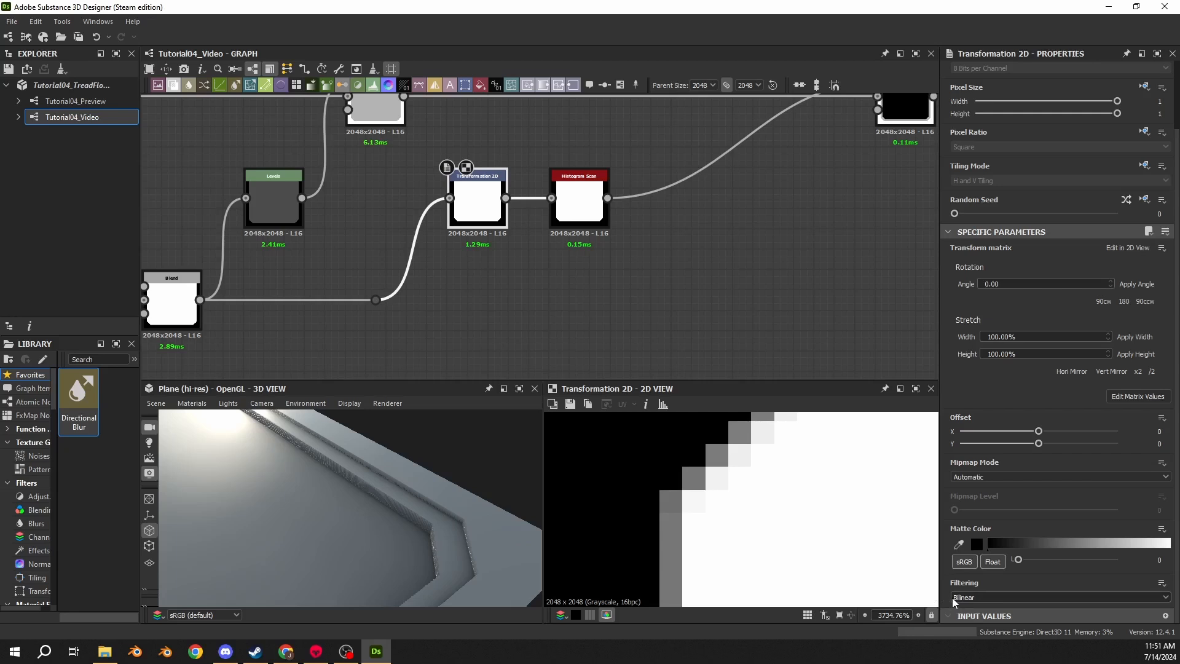
{"action": "middle_click_drag", "start_coordinate": [610, 295], "coordinate": [473, 233]}
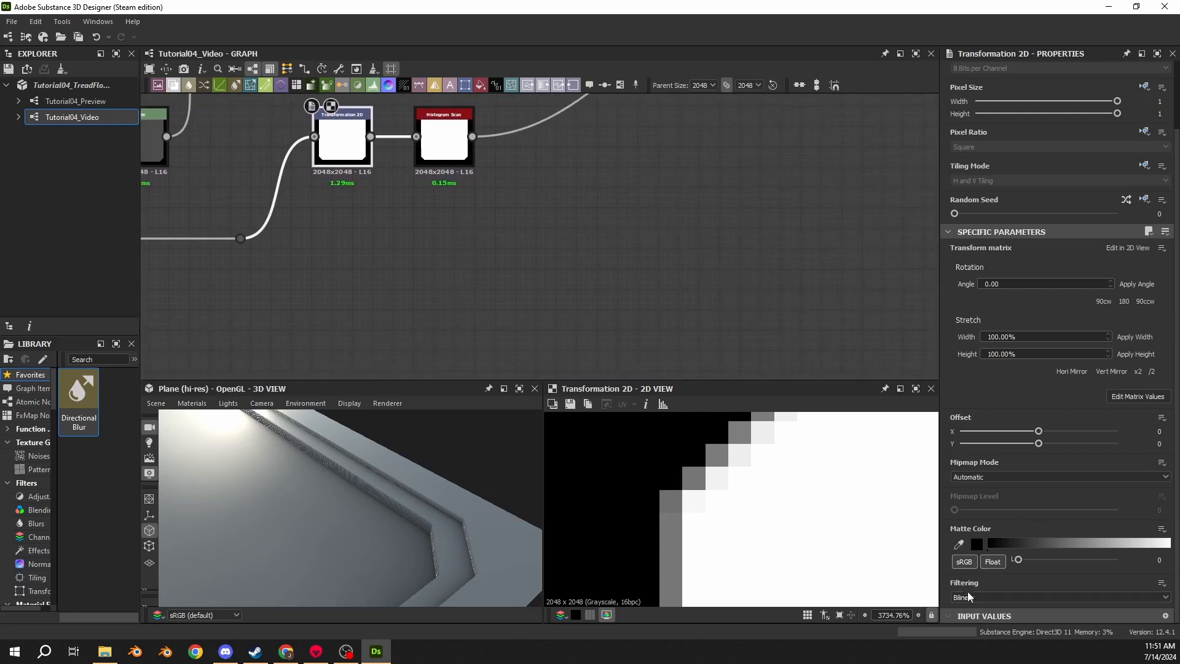
{"action": "middle_click_drag", "start_coordinate": [477, 229], "coordinate": [561, 335]}
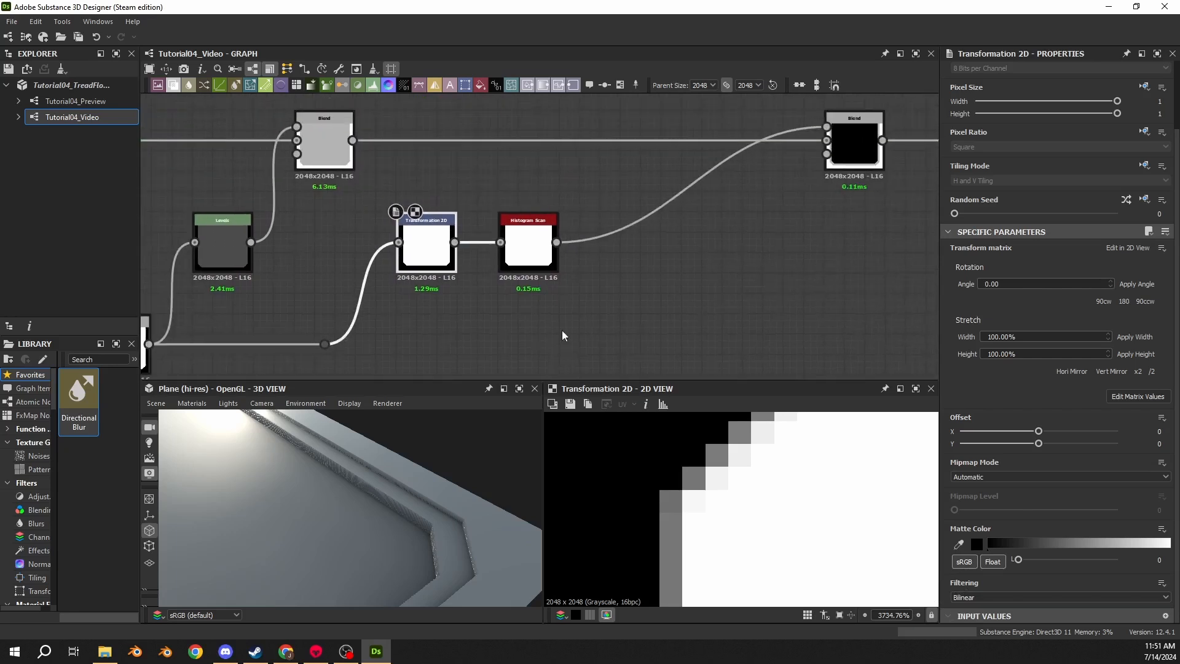
- Switch the Transformation 2D filtering to Nearest and back to Bilinear
{"action": "left_click", "coordinate": [964, 597]}
{"action": "left_click", "coordinate": [964, 615]}
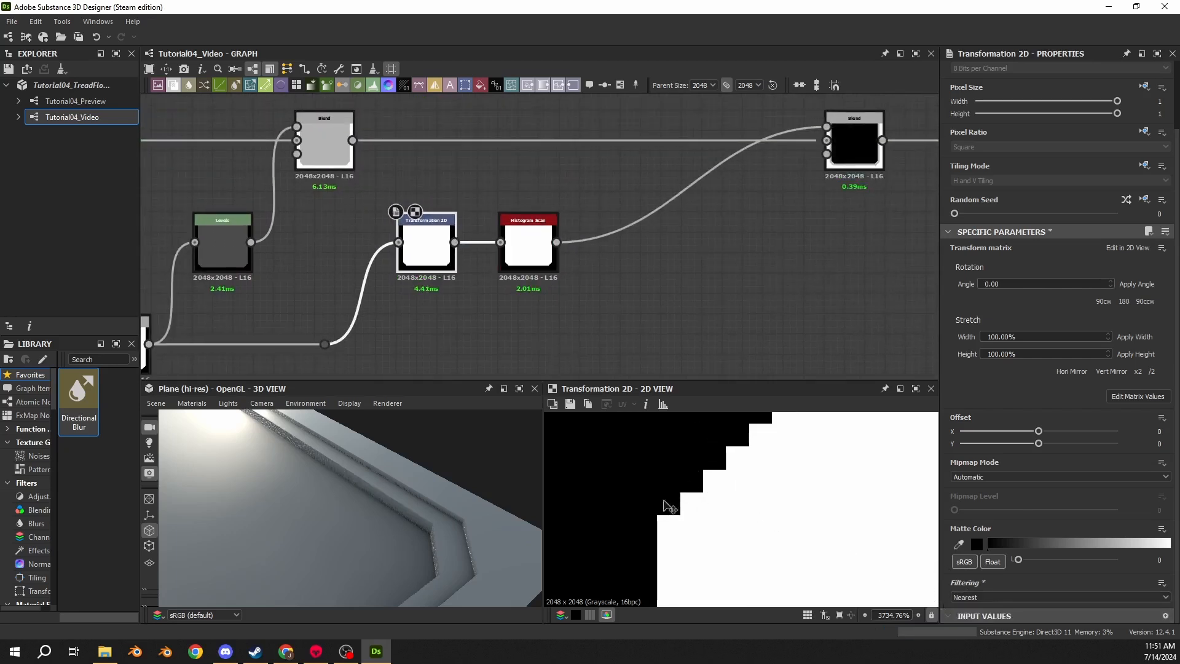
{"action": "left_click", "coordinate": [965, 597]}
{"action": "left_click", "coordinate": [963, 606]}
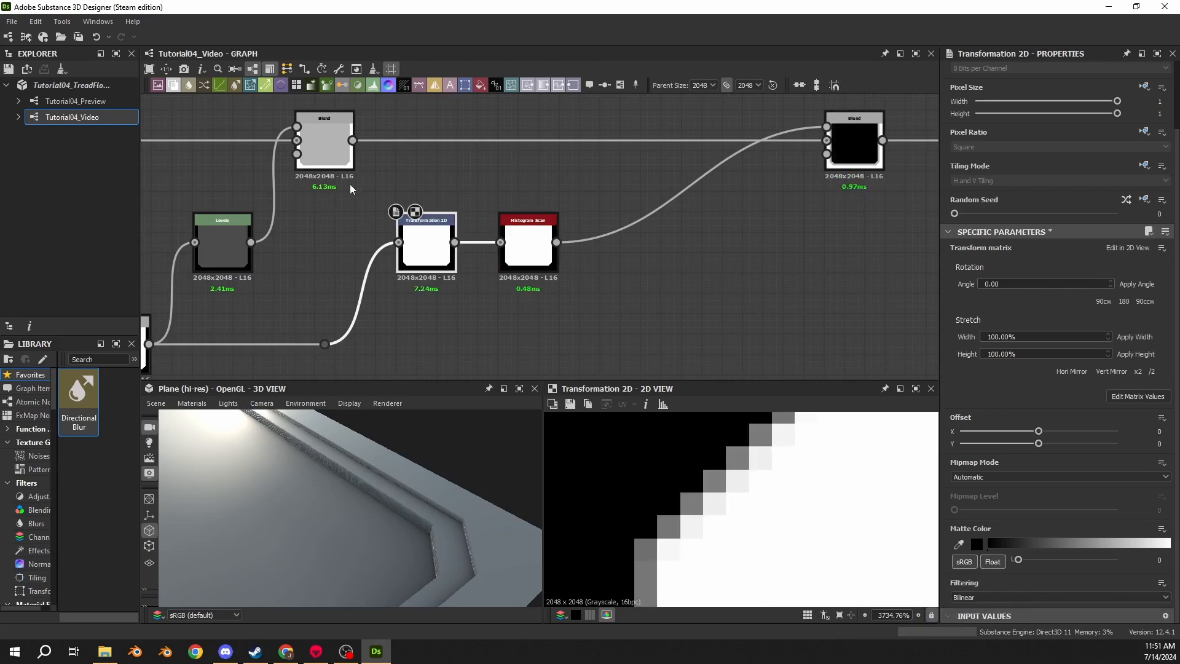
- Compare the corner edges of the lower Blend and the Transformation 2D outputs in the 2D view
{"action": "middle_click_drag", "start_coordinate": [284, 302], "coordinate": [407, 249]}
{"action": "left_click", "coordinate": [242, 314]}
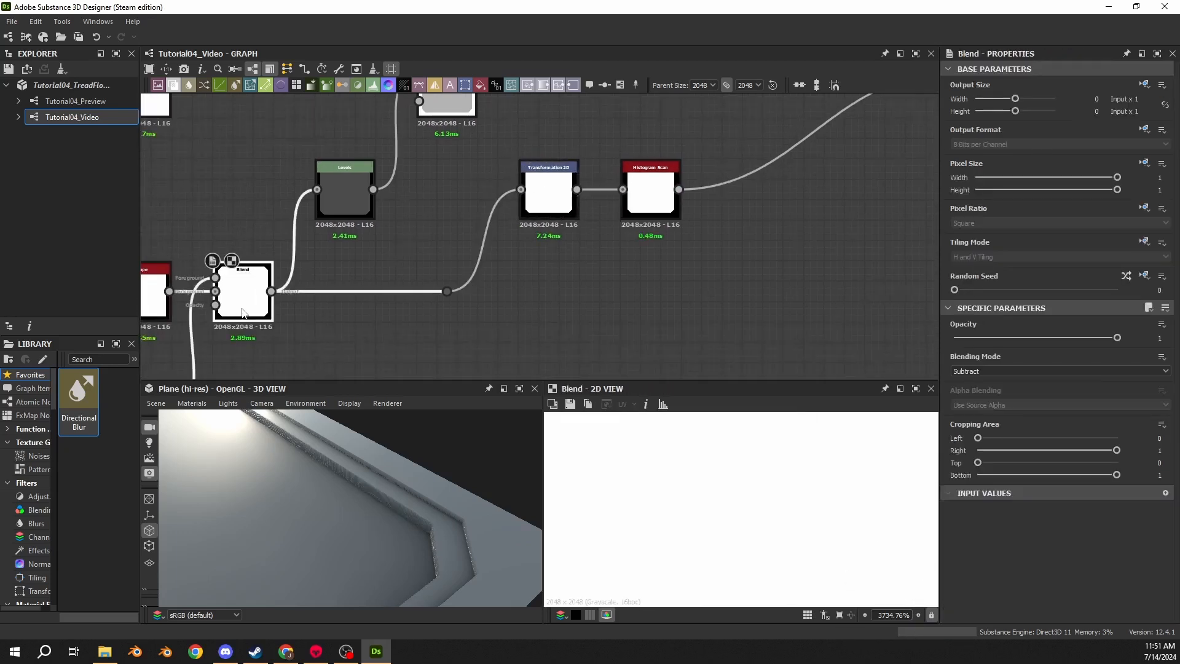
{"action": "left_click", "coordinate": [548, 195]}
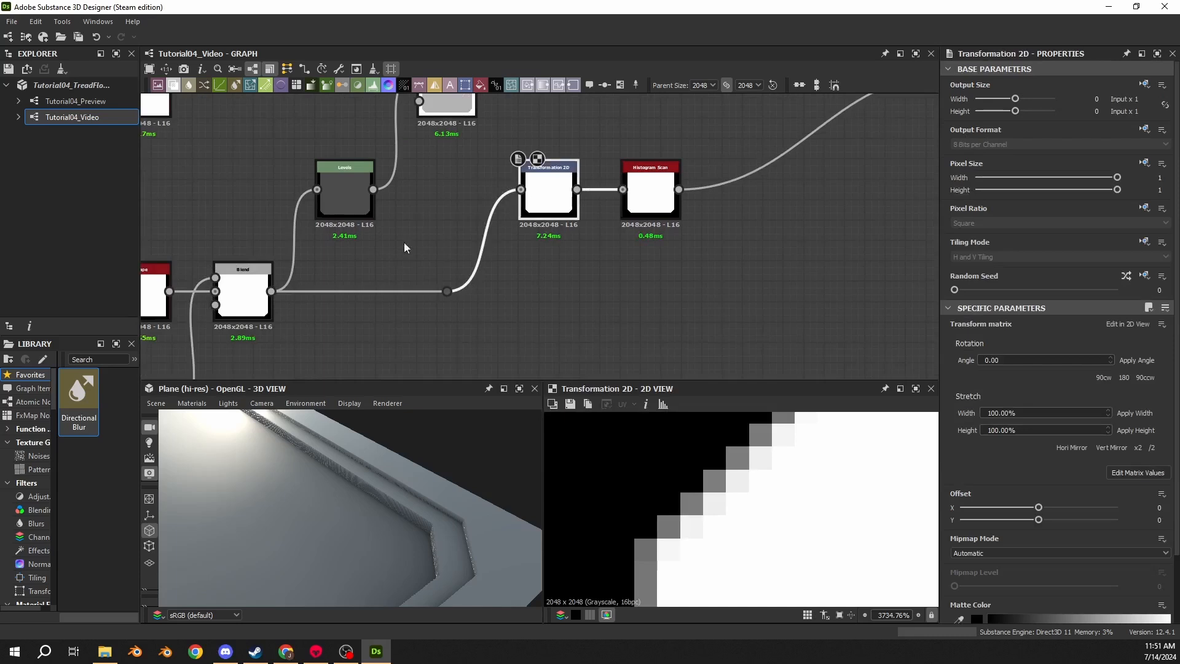
{"action": "left_click", "coordinate": [258, 295]}
{"action": "scroll", "coordinate": [682, 449], "scroll_direction": "down", "scroll_amount": 10}
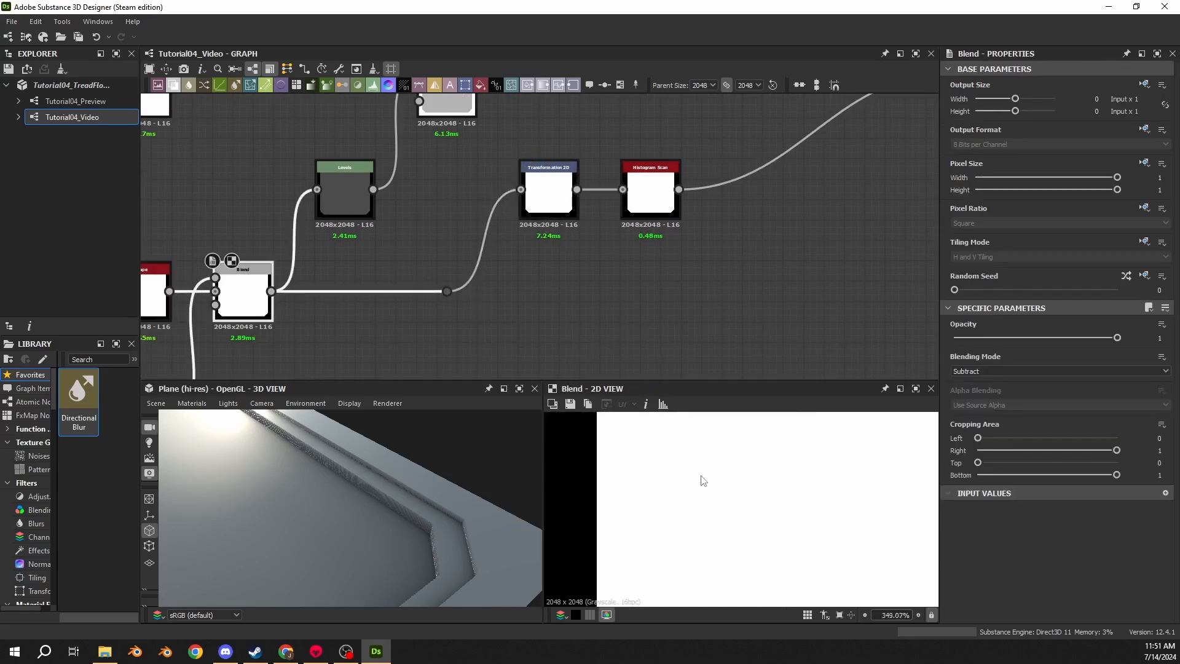
{"action": "scroll", "coordinate": [689, 505], "scroll_direction": "up", "scroll_amount": 12}
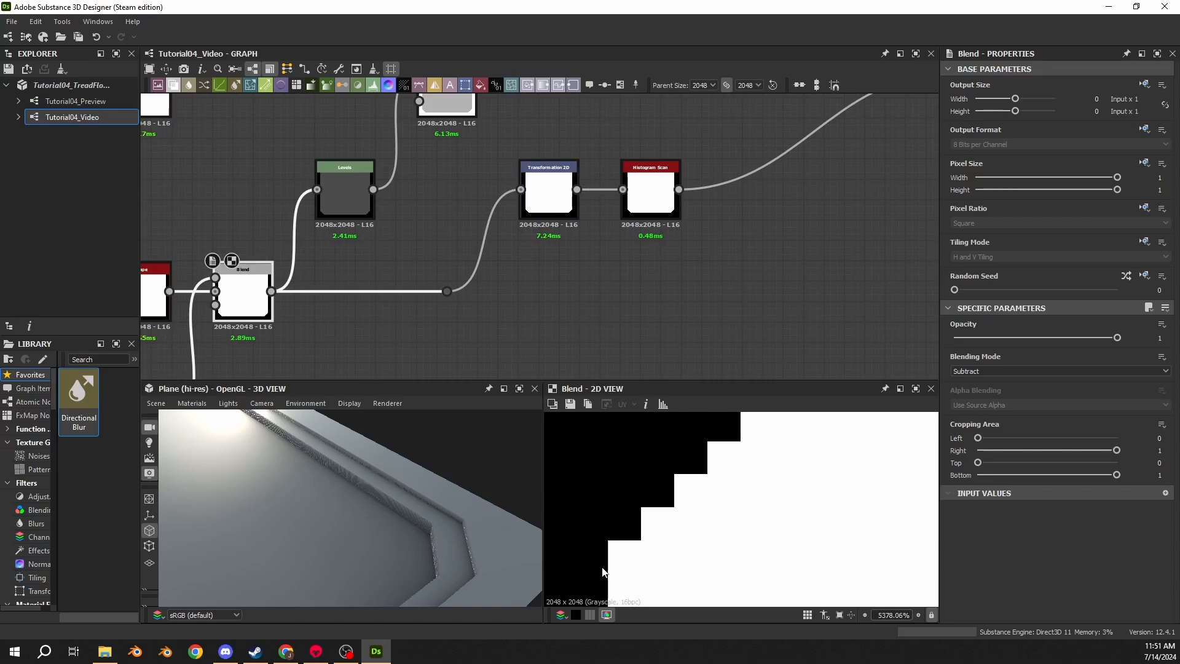
{"action": "scroll", "coordinate": [633, 538], "scroll_direction": "down", "scroll_amount": 2}
{"action": "left_click", "coordinate": [548, 190]}
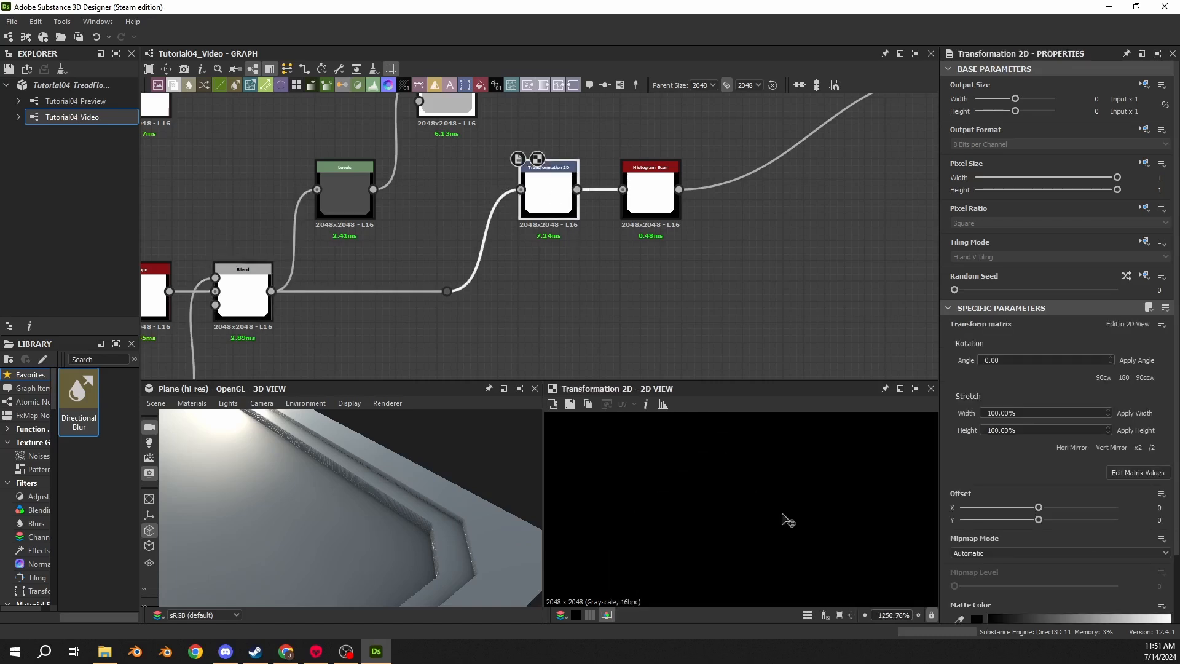
{"action": "scroll", "coordinate": [788, 521], "scroll_direction": "down", "scroll_amount": 7}
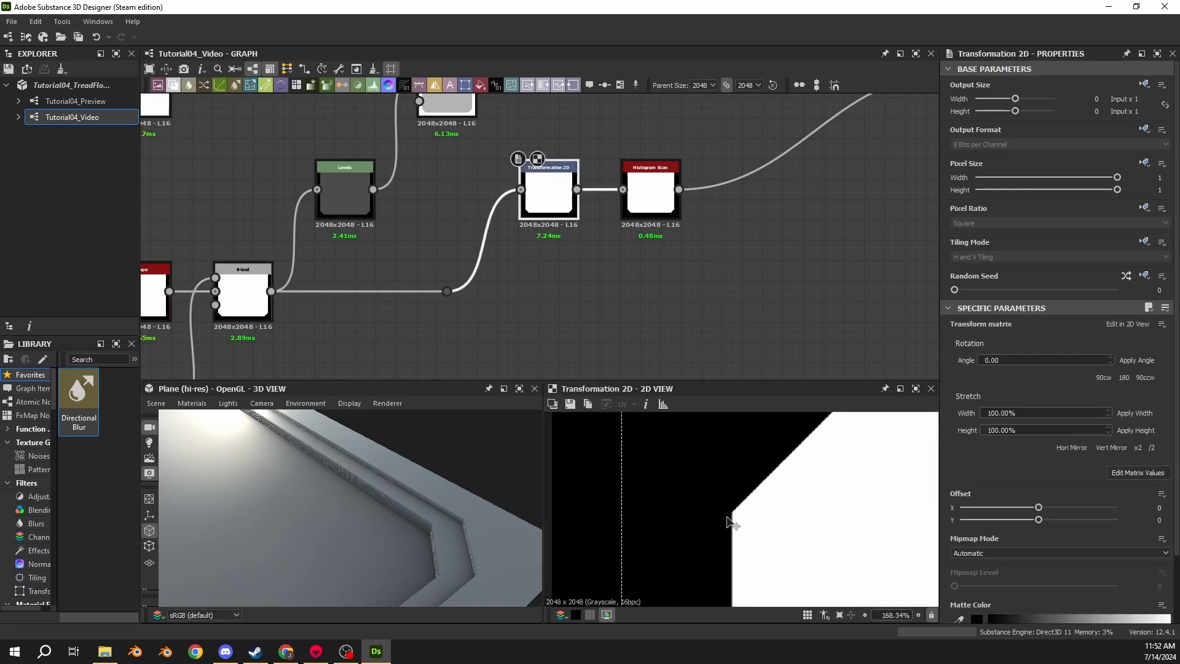
- Compare the Transformation 2D and Histogram Scan outputs at the cut-corner edge, zoomed in closely in the 2D view
{"action": "scroll", "coordinate": [732, 522], "scroll_direction": "up", "scroll_amount": 10}
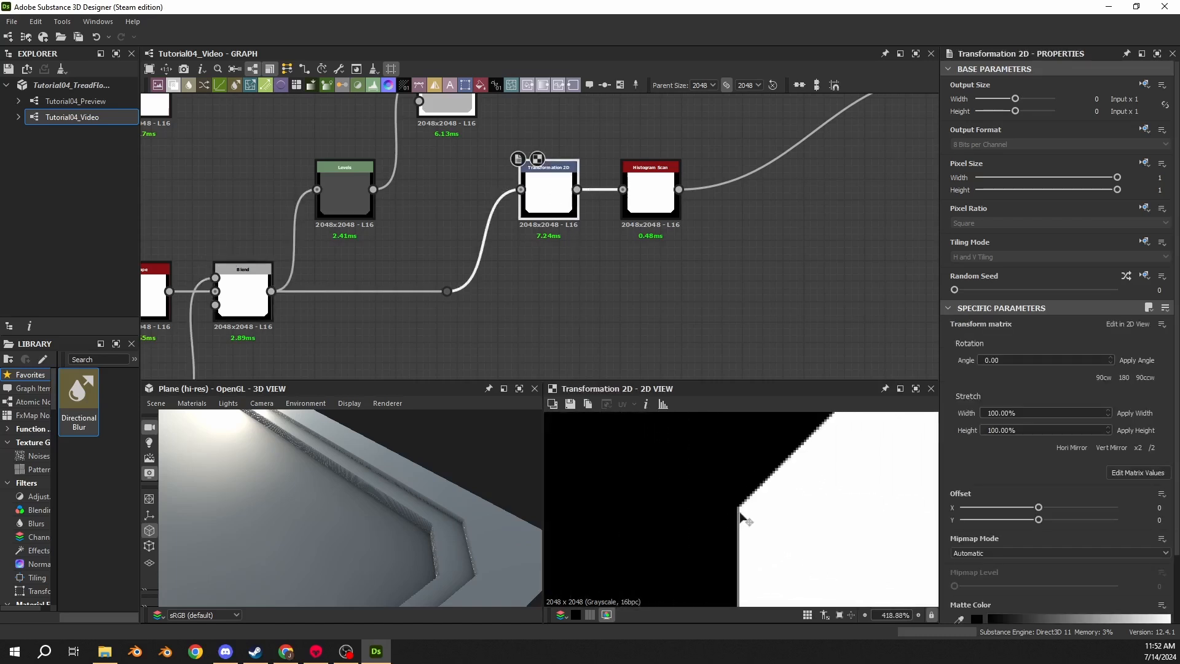
{"action": "left_click", "coordinate": [638, 206]}
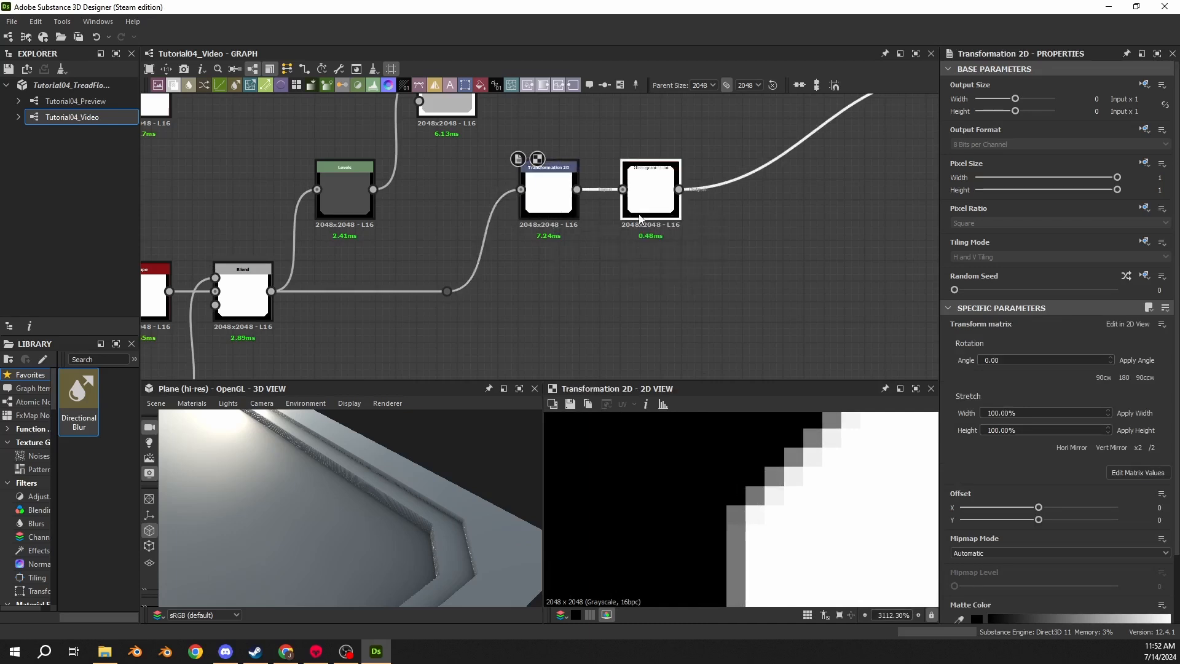
{"action": "left_click", "coordinate": [556, 206]}
{"action": "left_click", "coordinate": [625, 214]}
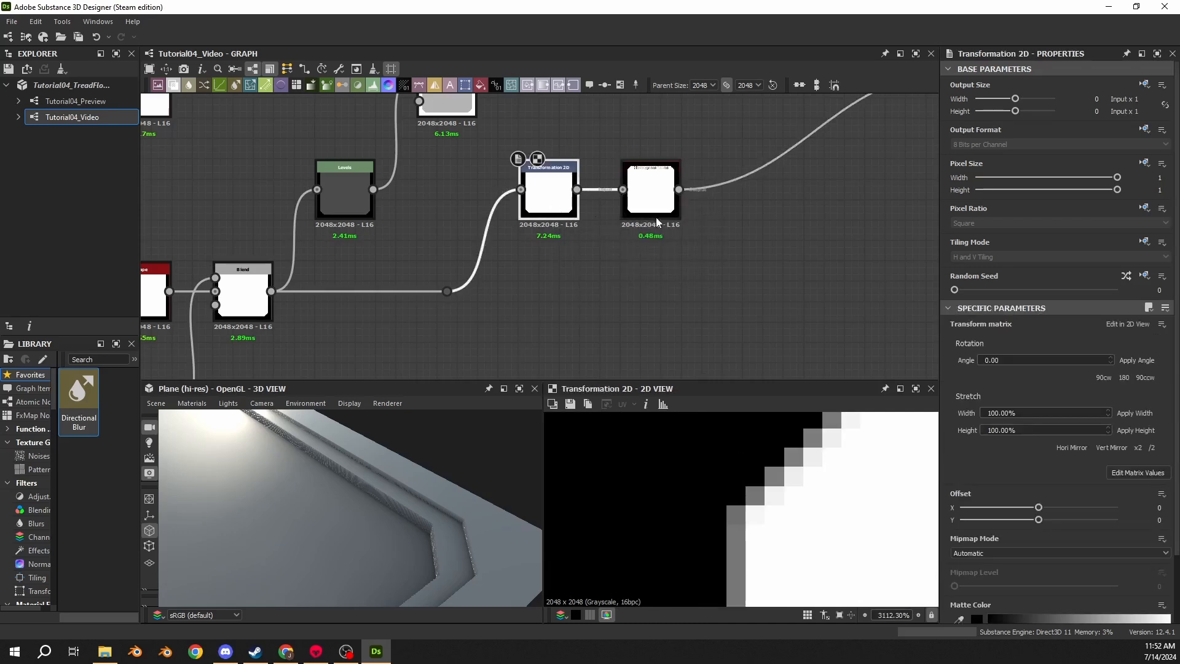
{"action": "left_click", "coordinate": [563, 212]}
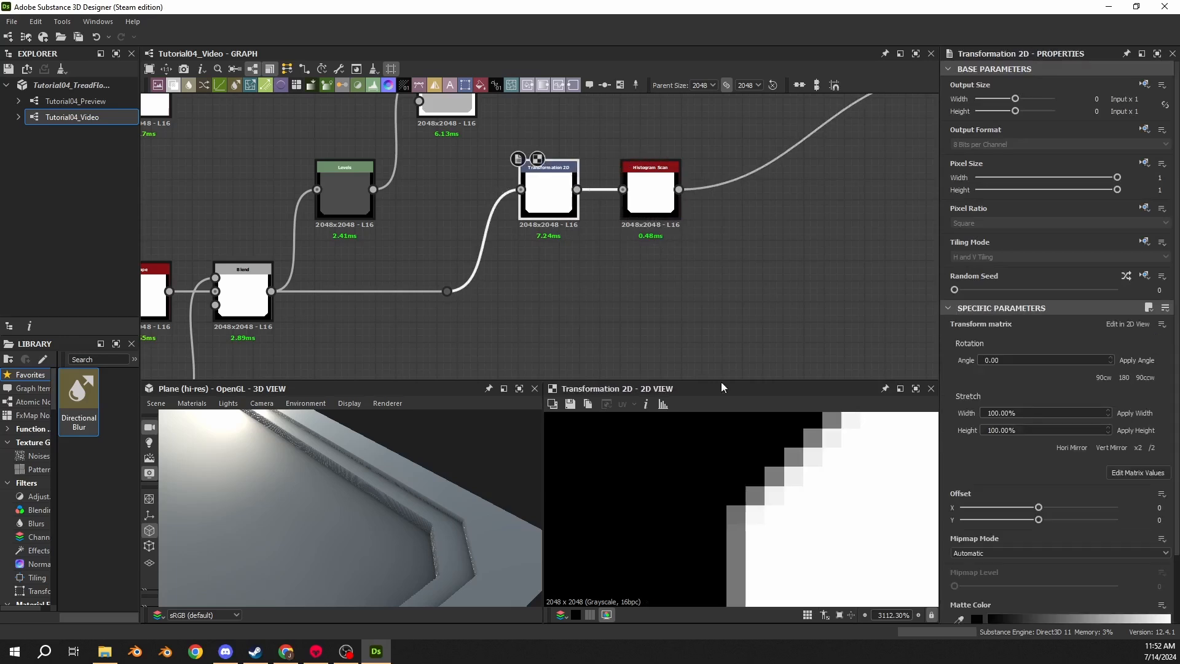
- Toggle the Transformation 2D filtering between Nearest and Bilinear several times, finishing on Nearest
{"action": "scroll", "coordinate": [972, 571], "scroll_direction": "down", "scroll_amount": 2}
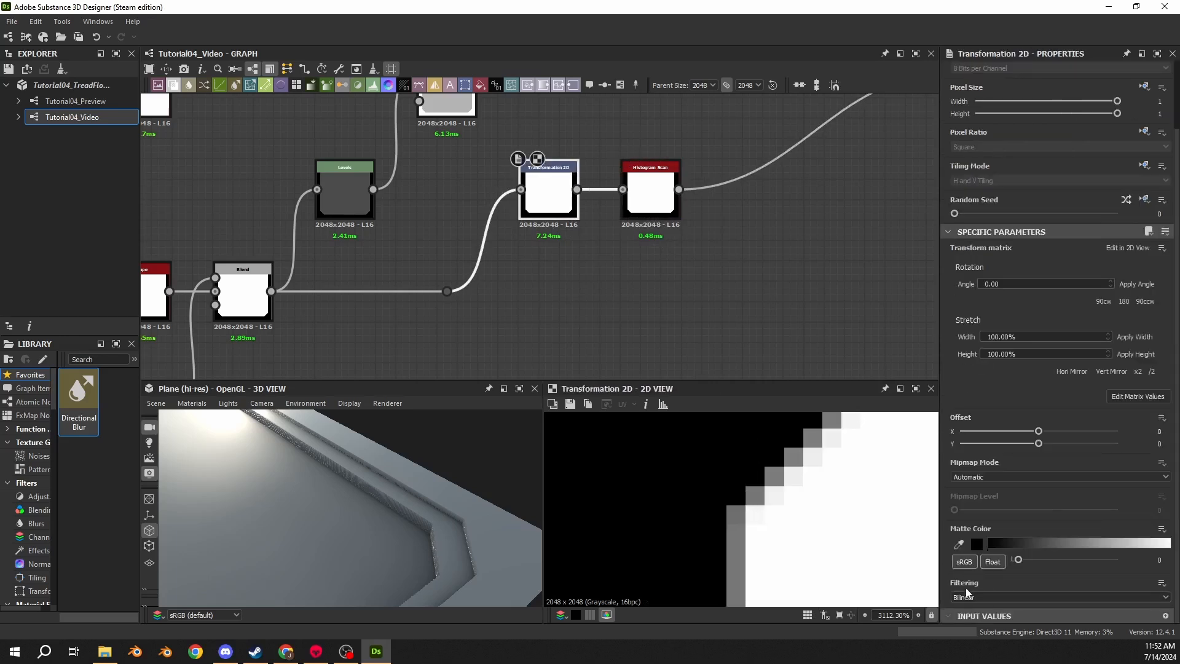
{"action": "left_click", "coordinate": [977, 596]}
{"action": "left_click", "coordinate": [970, 607]}
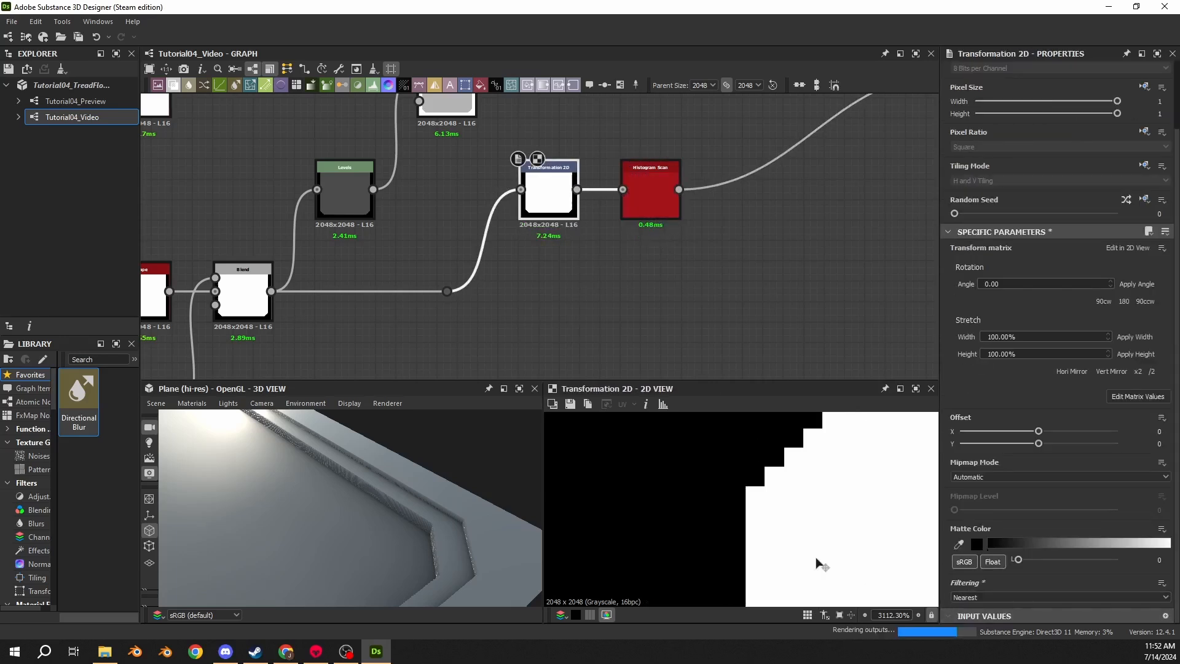
{"action": "left_click", "coordinate": [979, 597]}
{"action": "left_click", "coordinate": [965, 608]}
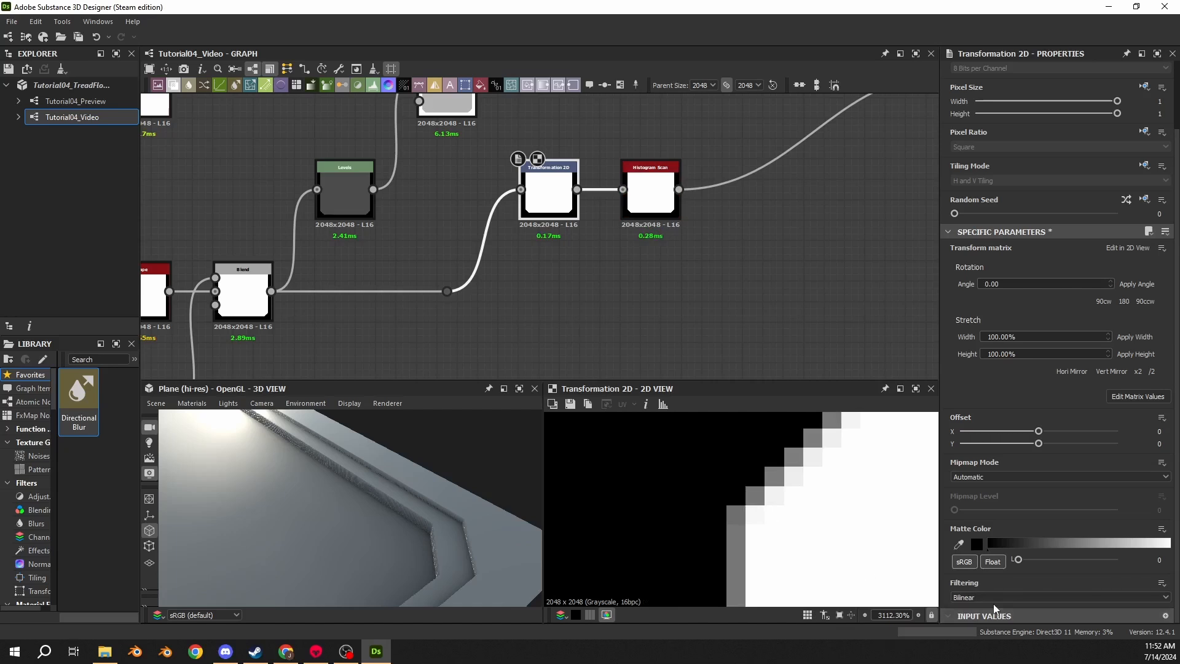
{"action": "left_click", "coordinate": [977, 597]}
{"action": "left_click", "coordinate": [974, 608]}
{"action": "left_click", "coordinate": [977, 597]}
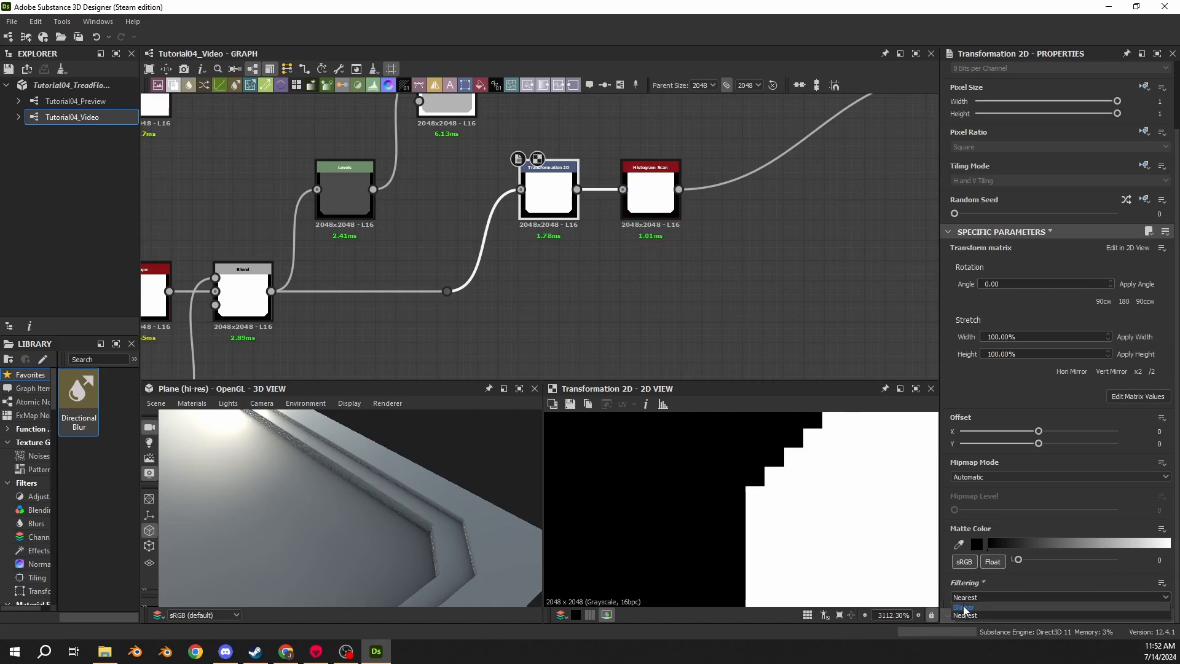
{"action": "left_click", "coordinate": [968, 607]}
- Select the Histogram Scan and set its Position to 0.98
{"action": "left_click", "coordinate": [650, 188]}
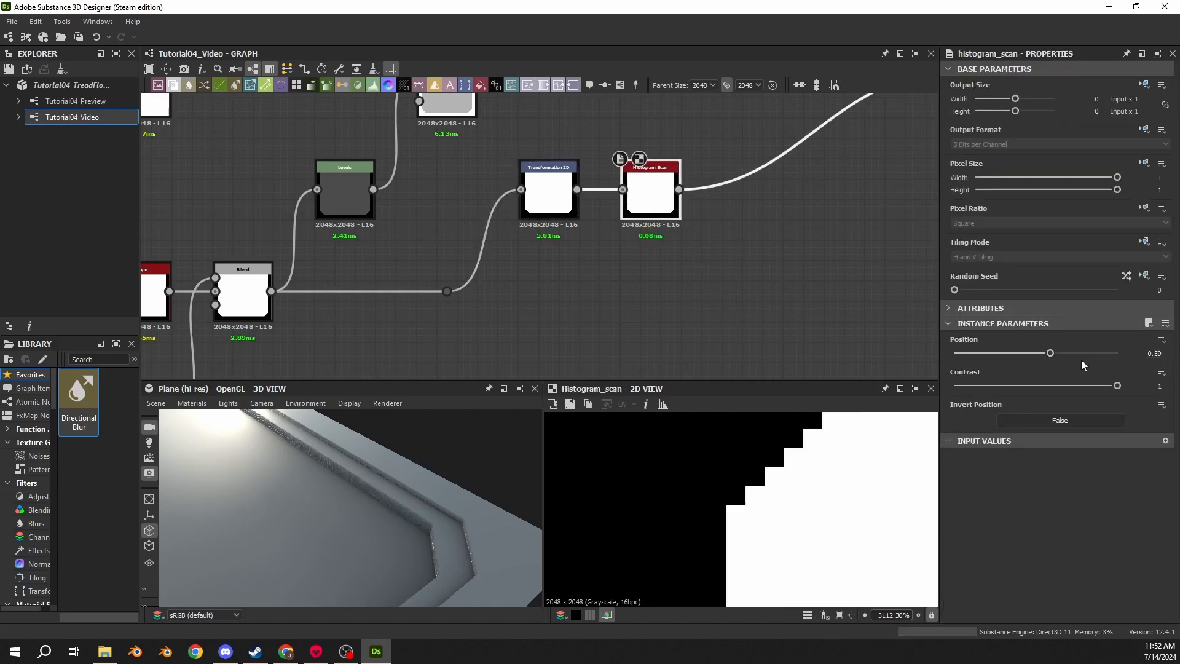
{"action": "left_click_drag", "start_coordinate": [1050, 353], "coordinate": [1170, 395]}
{"action": "left_click", "coordinate": [1166, 354]}
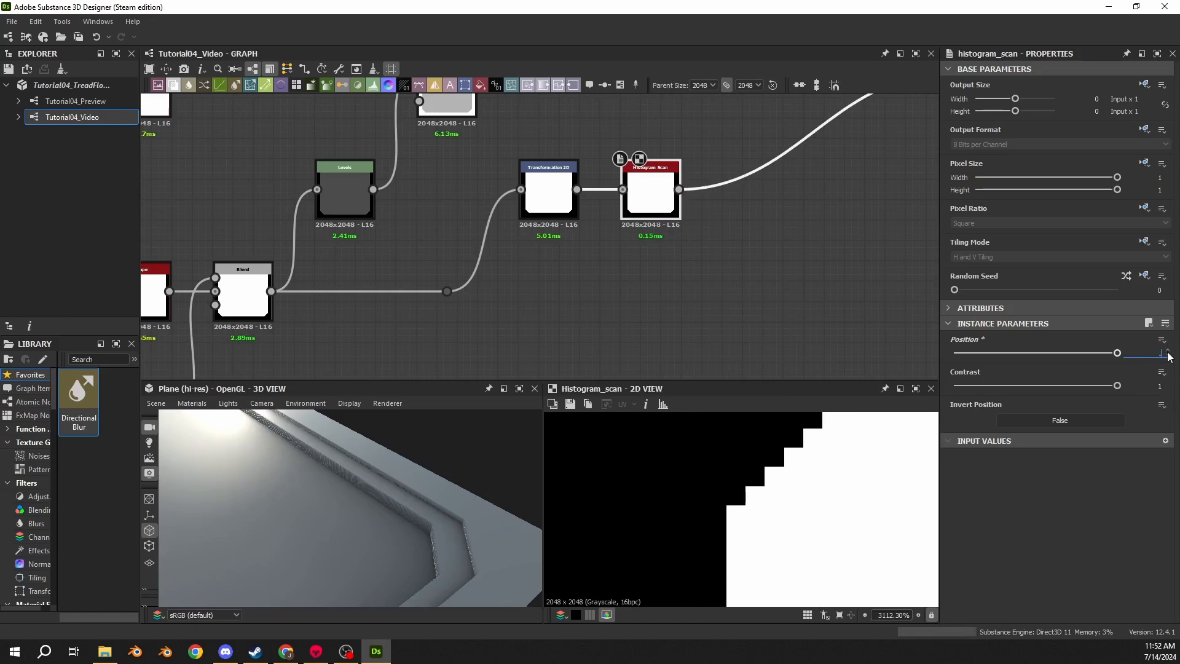
{"action": "type", "text": "0.98"}
{"action": "key", "text": "Return"}
- Raise the Histogram Scan's Position to 1 while inspecting its corner edge in the 2D view
{"action": "scroll", "coordinate": [832, 490], "scroll_direction": "down", "scroll_amount": 5}
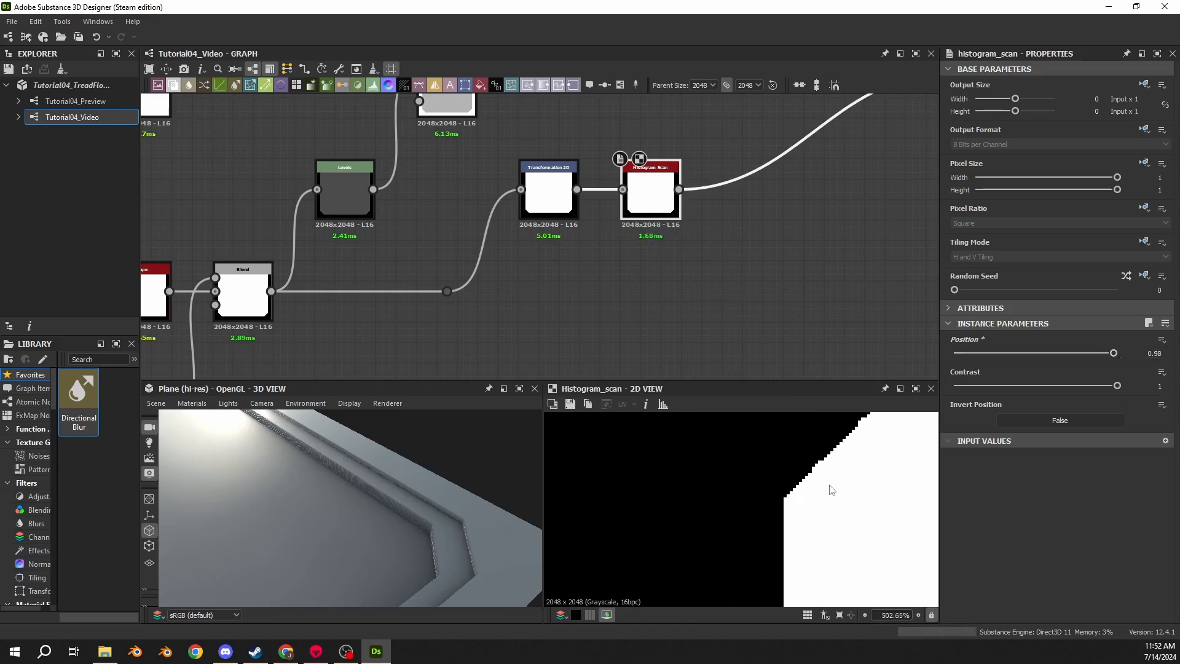
{"action": "middle_click_drag", "start_coordinate": [845, 468], "coordinate": [702, 525]}
{"action": "scroll", "coordinate": [702, 521], "scroll_direction": "up", "scroll_amount": 1}
{"action": "left_click_drag", "start_coordinate": [1116, 359], "coordinate": [1111, 357]}
{"action": "scroll", "coordinate": [817, 516], "scroll_direction": "down", "scroll_amount": 2}
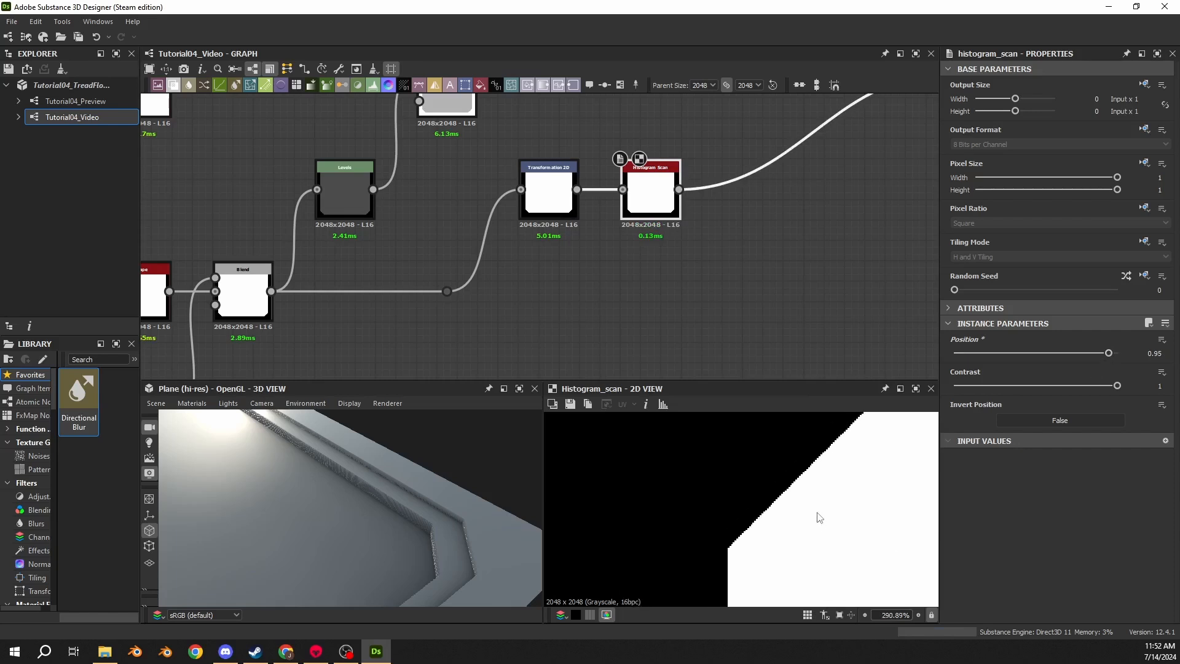
{"action": "middle_click_drag", "start_coordinate": [817, 480], "coordinate": [782, 497]}
{"action": "scroll", "coordinate": [606, 553], "scroll_direction": "up", "scroll_amount": 5}
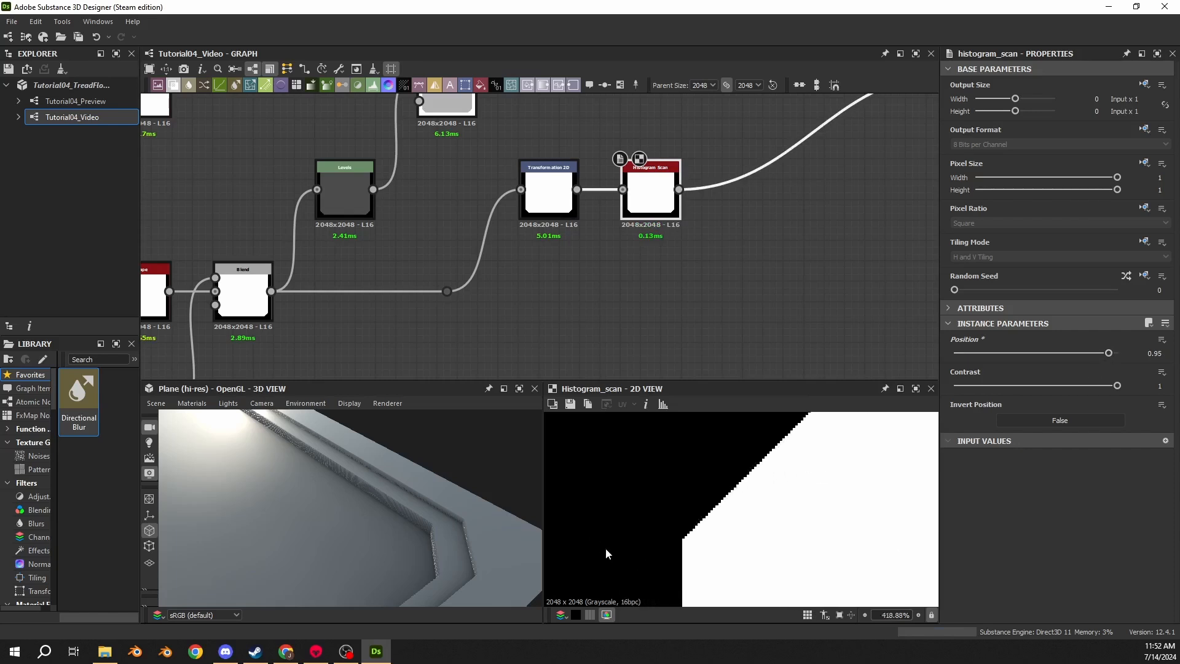
{"action": "left_click_drag", "start_coordinate": [1112, 361], "coordinate": [1126, 357]}
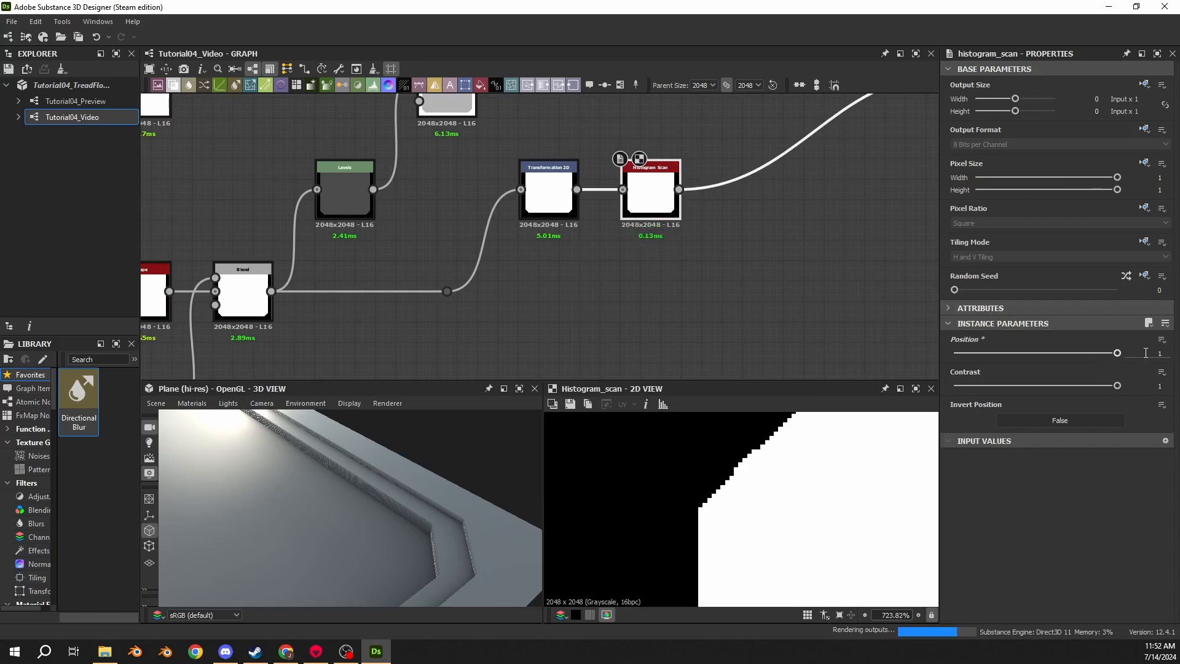
- Inspect the final Blend output's corner edge in the 2D and 3D views
{"action": "scroll", "coordinate": [749, 467], "scroll_direction": "up", "scroll_amount": 6}
{"action": "scroll", "coordinate": [760, 503], "scroll_direction": "down", "scroll_amount": 1}
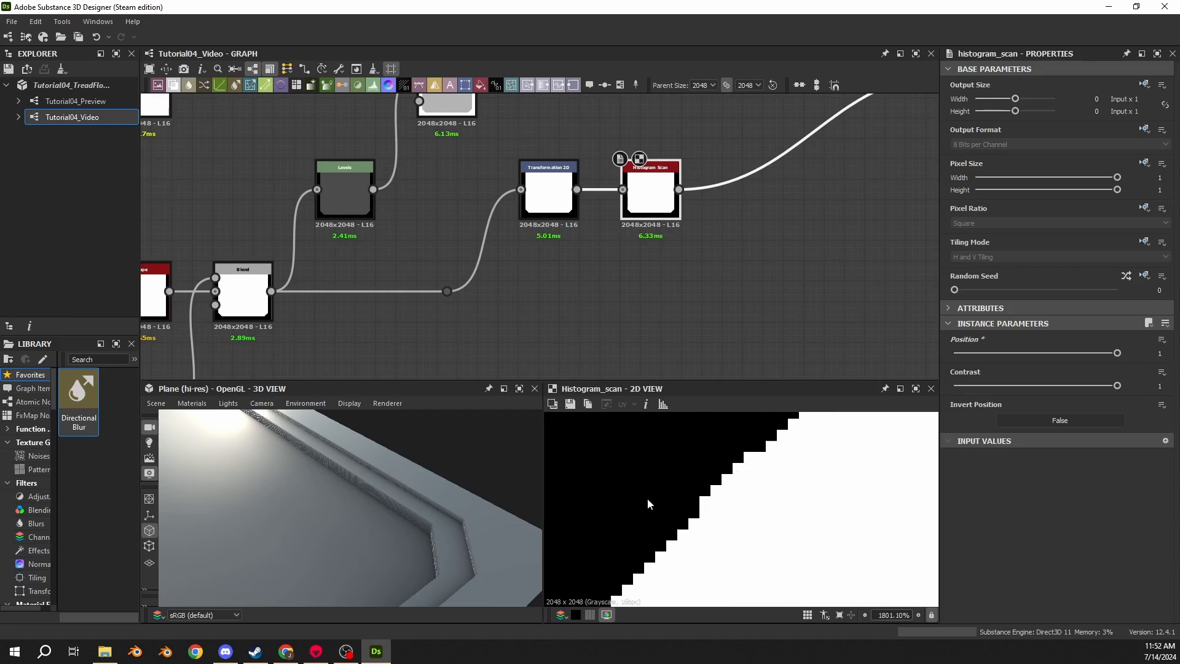
{"action": "scroll", "coordinate": [694, 212], "scroll_direction": "down", "scroll_amount": 3}
{"action": "scroll", "coordinate": [590, 301], "scroll_direction": "down", "scroll_amount": 2}
{"action": "left_click_drag", "start_coordinate": [795, 194], "coordinate": [716, 192]}
{"action": "scroll", "coordinate": [737, 486], "scroll_direction": "down", "scroll_amount": 2}
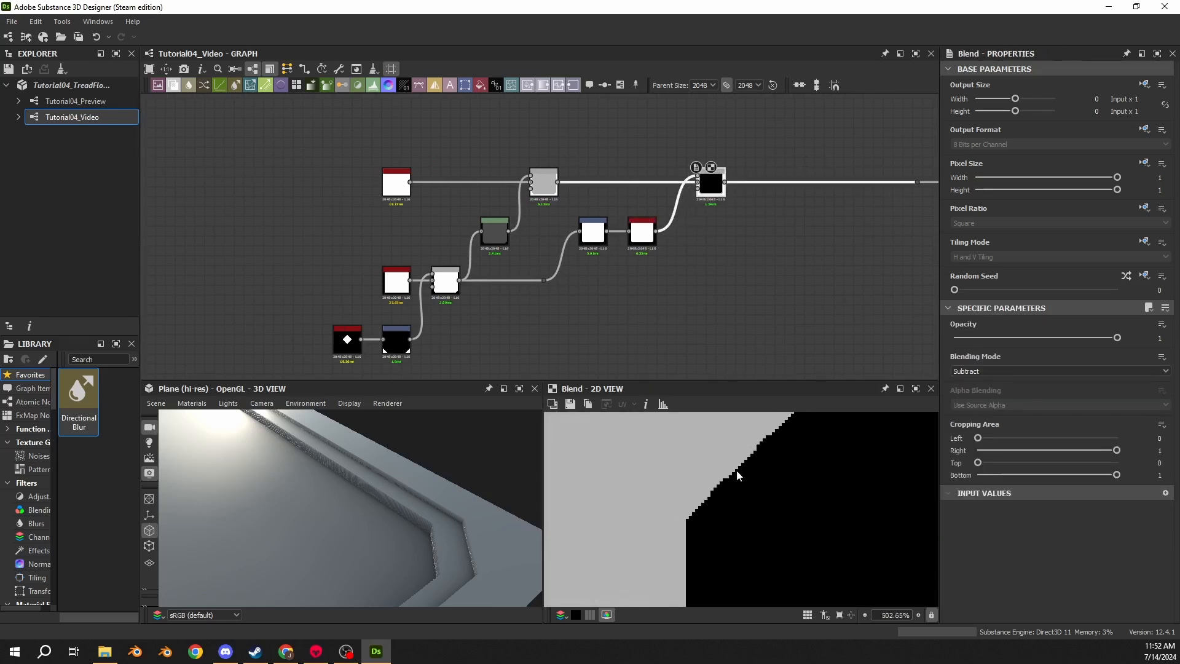
{"action": "scroll", "coordinate": [713, 491], "scroll_direction": "up", "scroll_amount": 5}
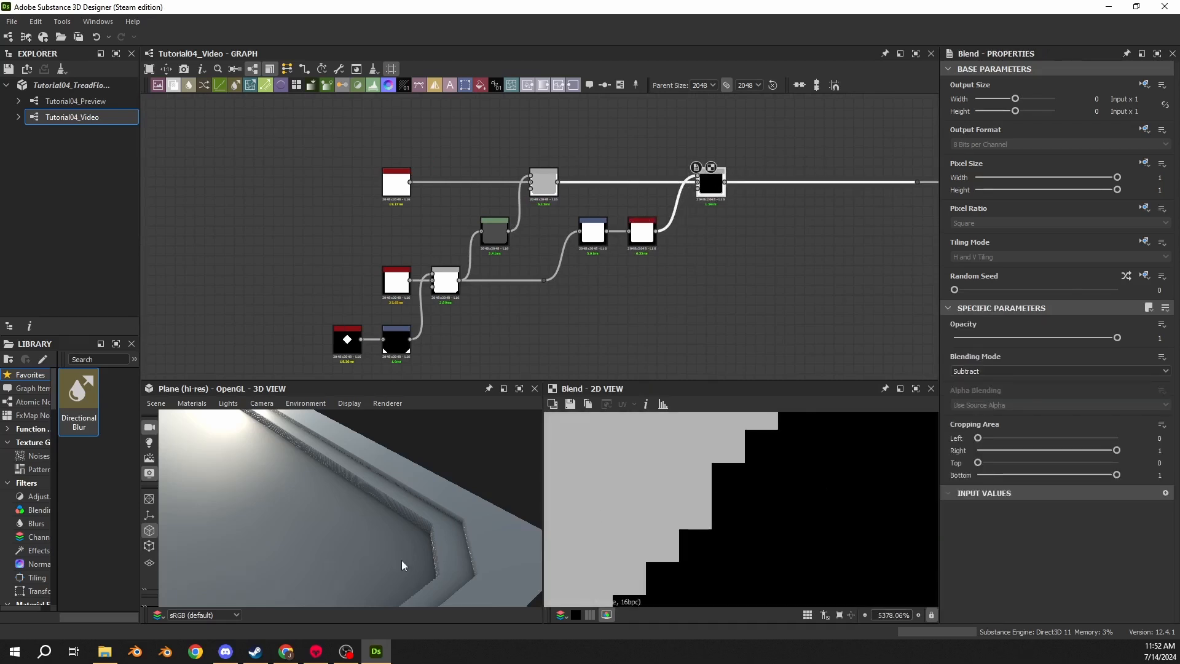
{"action": "left_click_drag", "start_coordinate": [402, 565], "coordinate": [398, 495]}
{"action": "scroll", "coordinate": [692, 512], "scroll_direction": "down", "scroll_amount": 5}
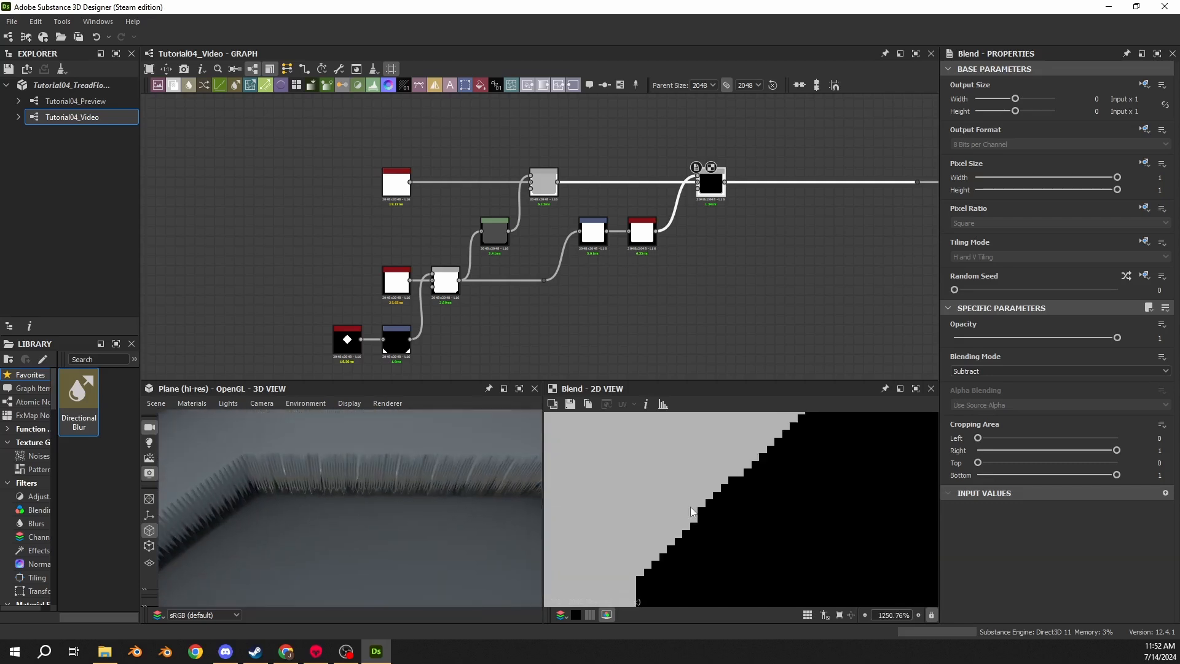
{"action": "scroll", "coordinate": [693, 511], "scroll_direction": "down", "scroll_amount": 8}
- Switch the 3D view to the Top camera and examine the tile's rim up close
{"action": "left_click", "coordinate": [261, 403]}
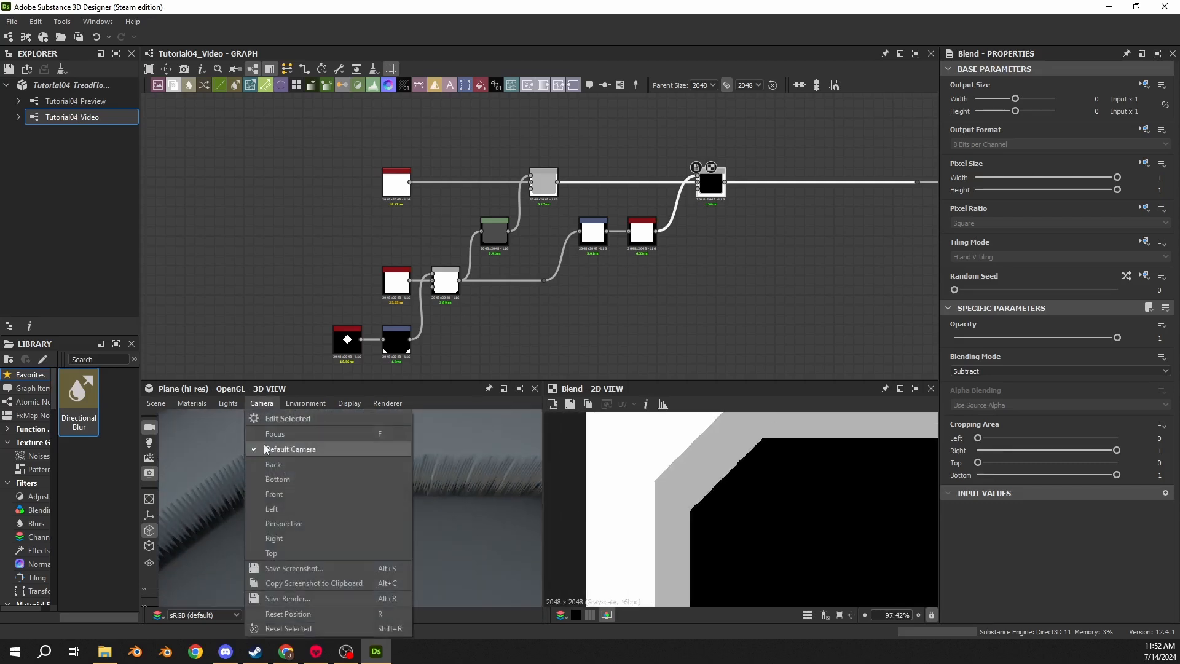
{"action": "left_click", "coordinate": [279, 557]}
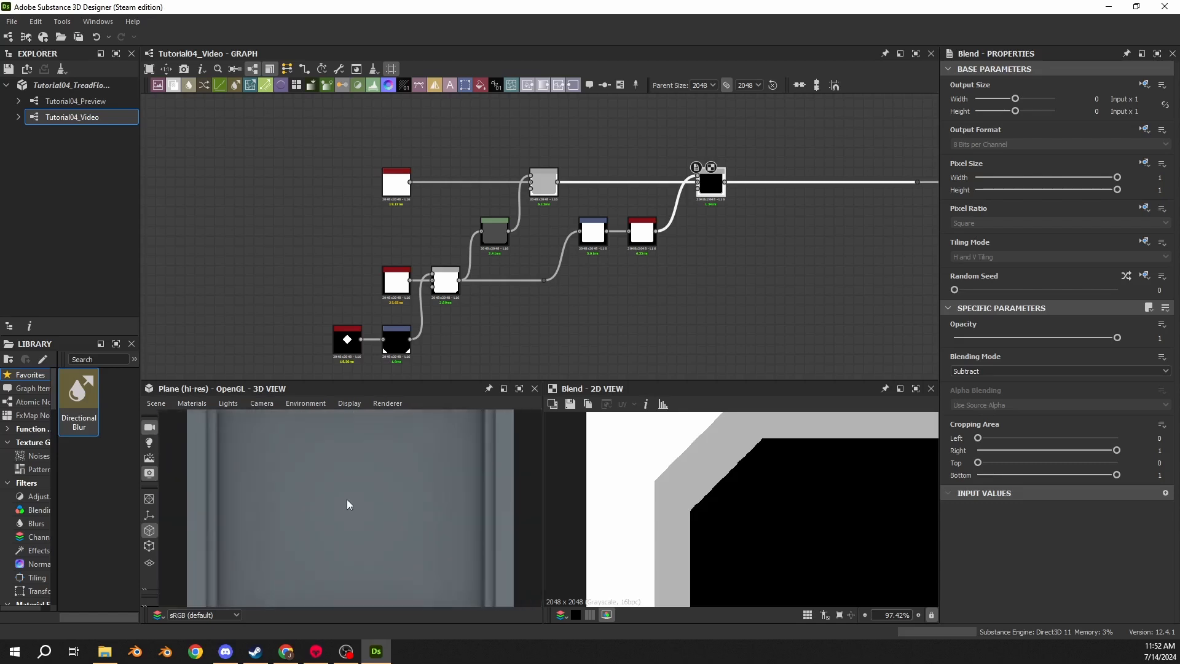
{"action": "scroll", "coordinate": [654, 493], "scroll_direction": "down", "scroll_amount": 8}
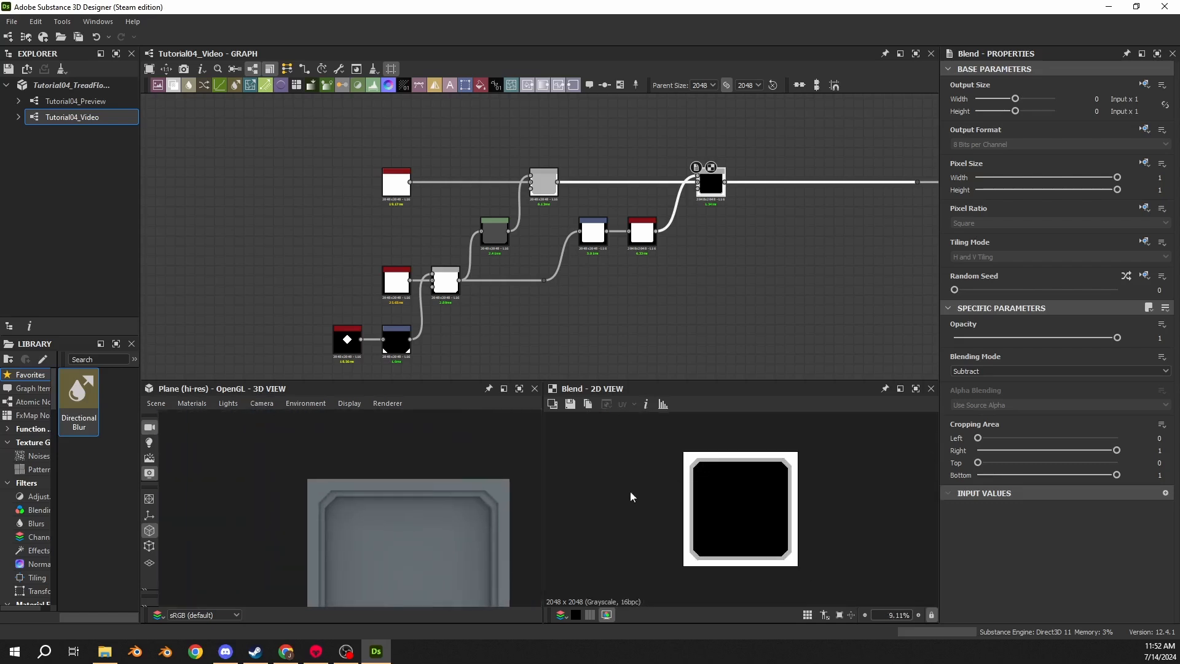
{"action": "scroll", "coordinate": [632, 492], "scroll_direction": "up", "scroll_amount": 6}
{"action": "scroll", "coordinate": [706, 494], "scroll_direction": "down", "scroll_amount": 1}
{"action": "scroll", "coordinate": [696, 504], "scroll_direction": "up", "scroll_amount": 10}
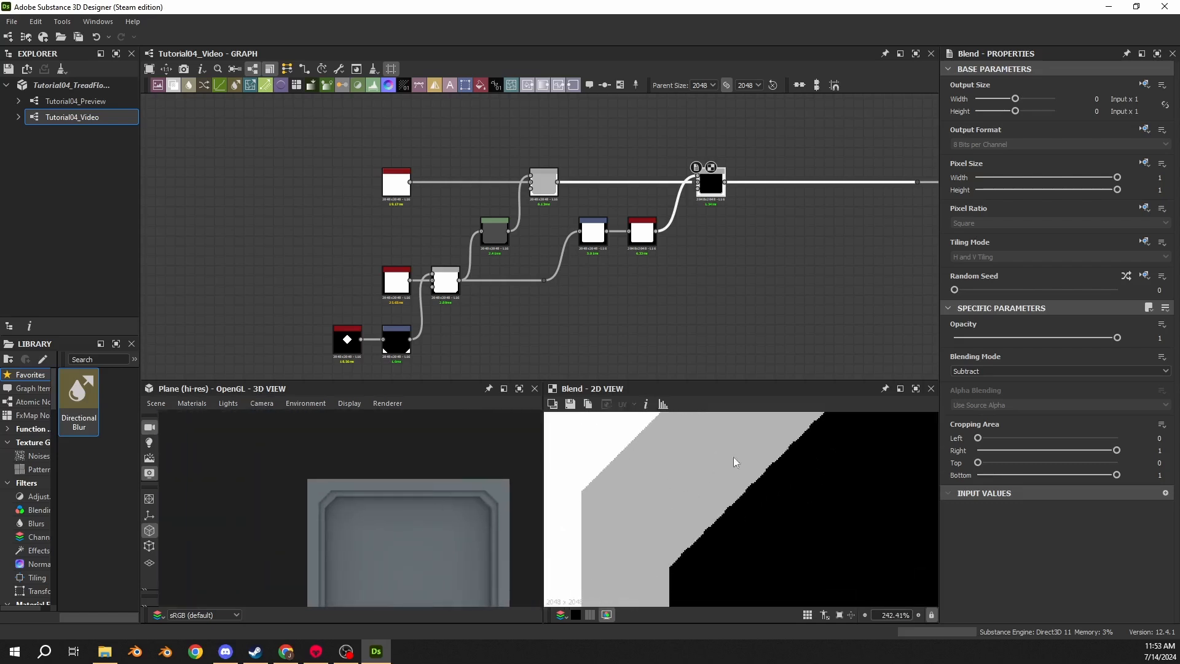
{"action": "scroll", "coordinate": [292, 485], "scroll_direction": "up", "scroll_amount": 1}
{"action": "scroll", "coordinate": [293, 485], "scroll_direction": "up", "scroll_amount": 8}
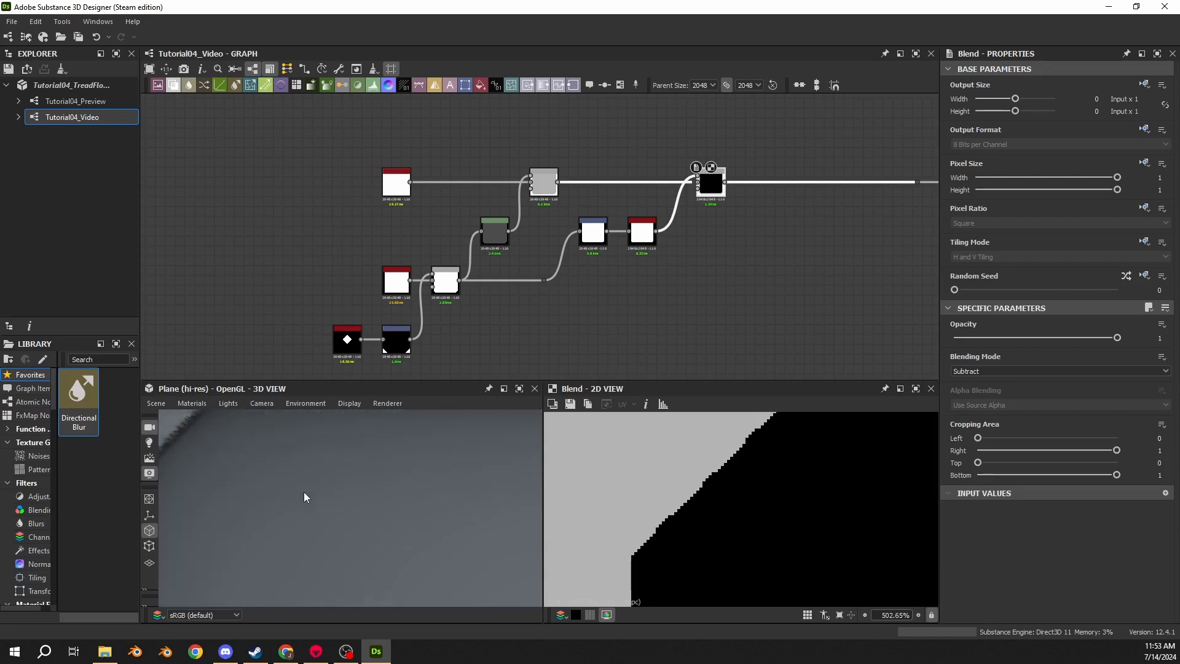
{"action": "left_click_drag", "start_coordinate": [371, 498], "coordinate": [368, 534]}
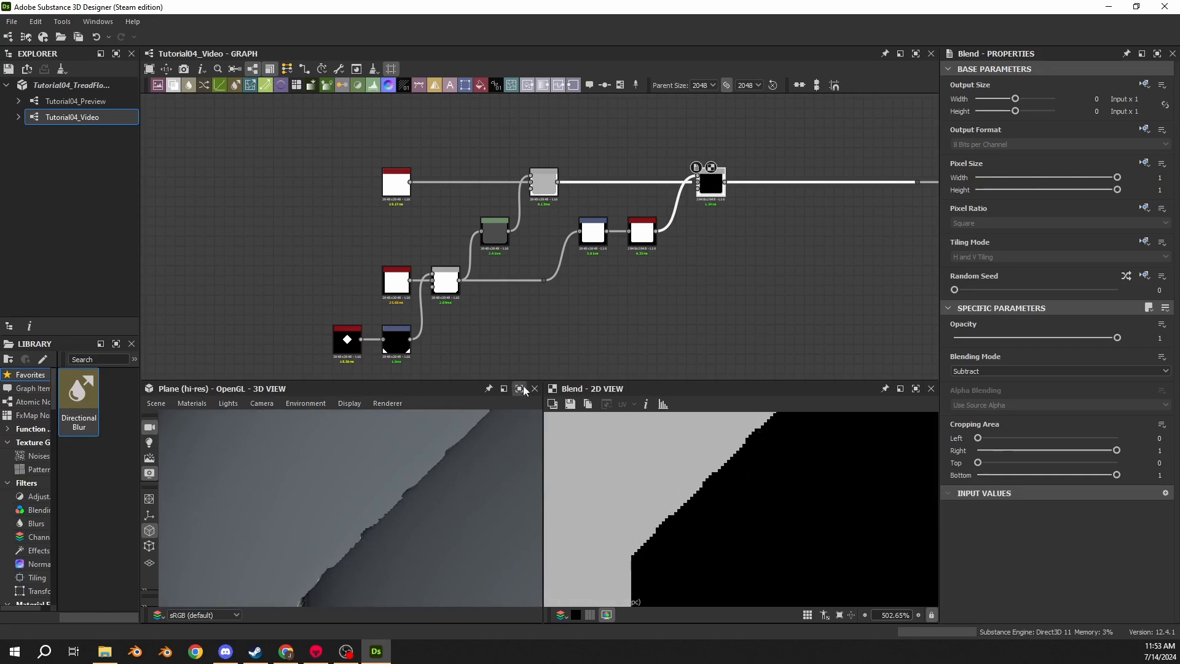
- Set the Histogram Scan's Position to 0.97
{"action": "left_click", "coordinate": [642, 231]}
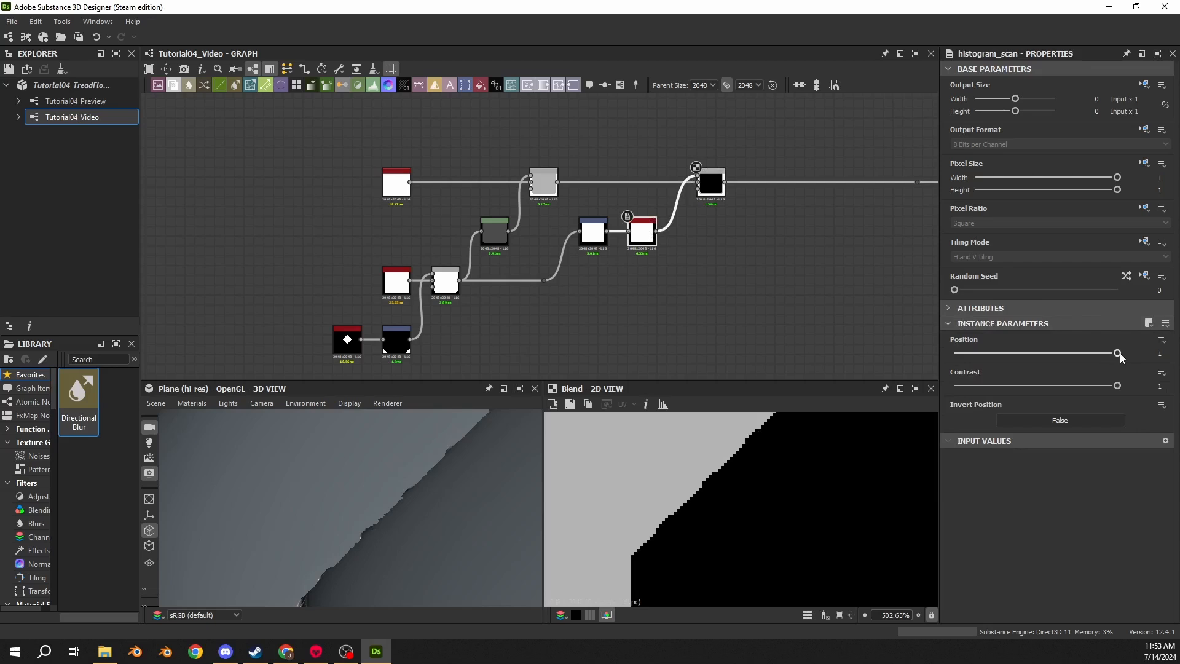
{"action": "double_click", "coordinate": [643, 240]}
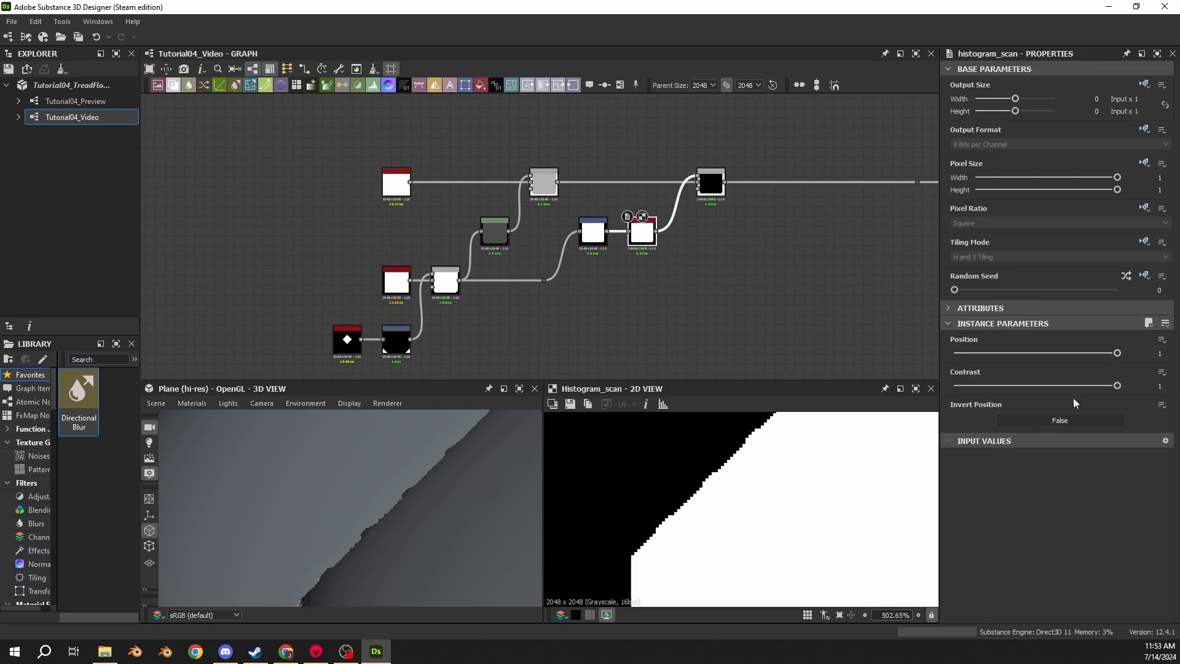
{"action": "left_click_drag", "start_coordinate": [1116, 355], "coordinate": [1114, 356]}
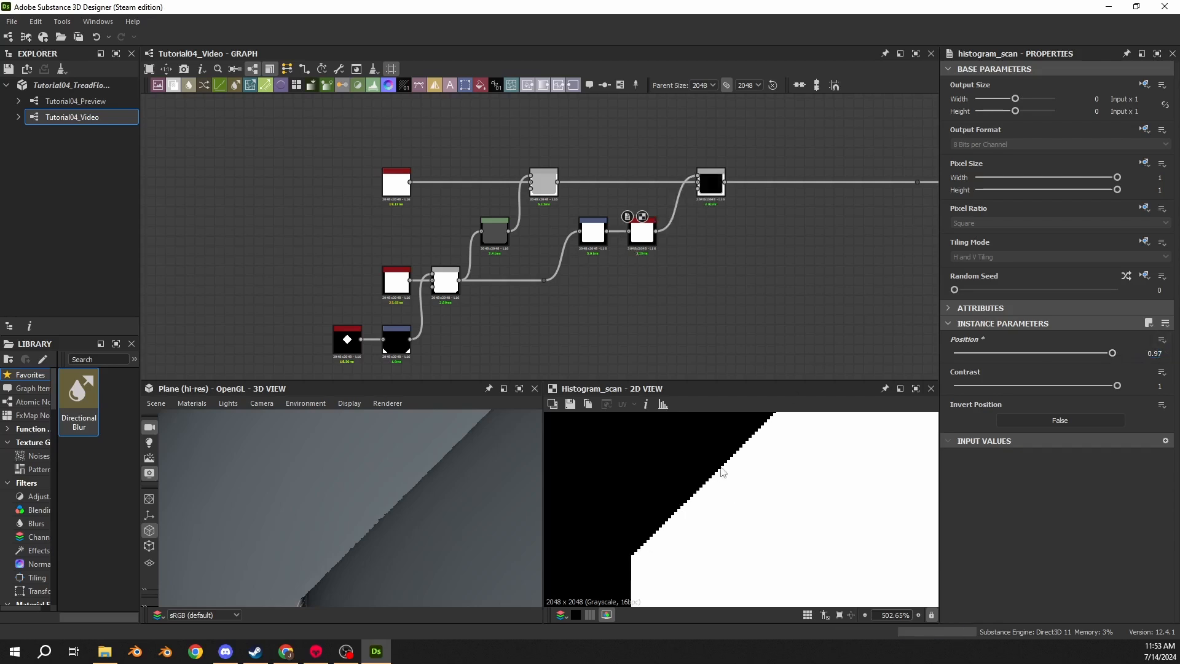
- Examine the cut-corner edge in the 3D and 2D views
{"action": "left_click_drag", "start_coordinate": [370, 508], "coordinate": [328, 484]}
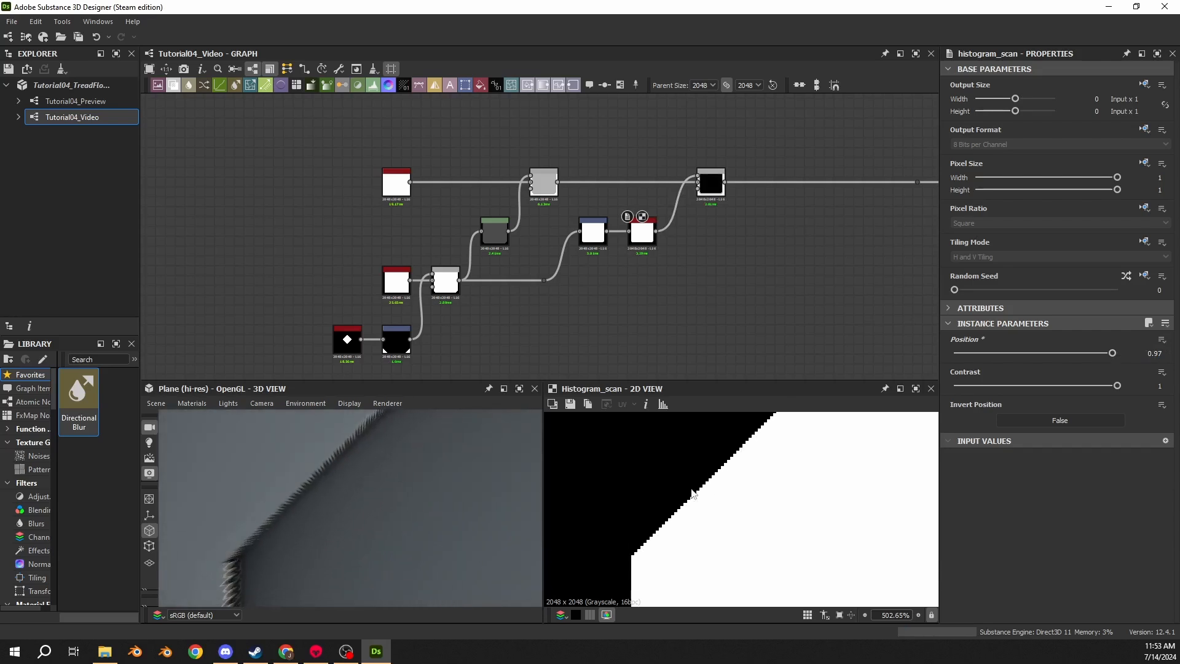
{"action": "scroll", "coordinate": [755, 495], "scroll_direction": "down", "scroll_amount": 4}
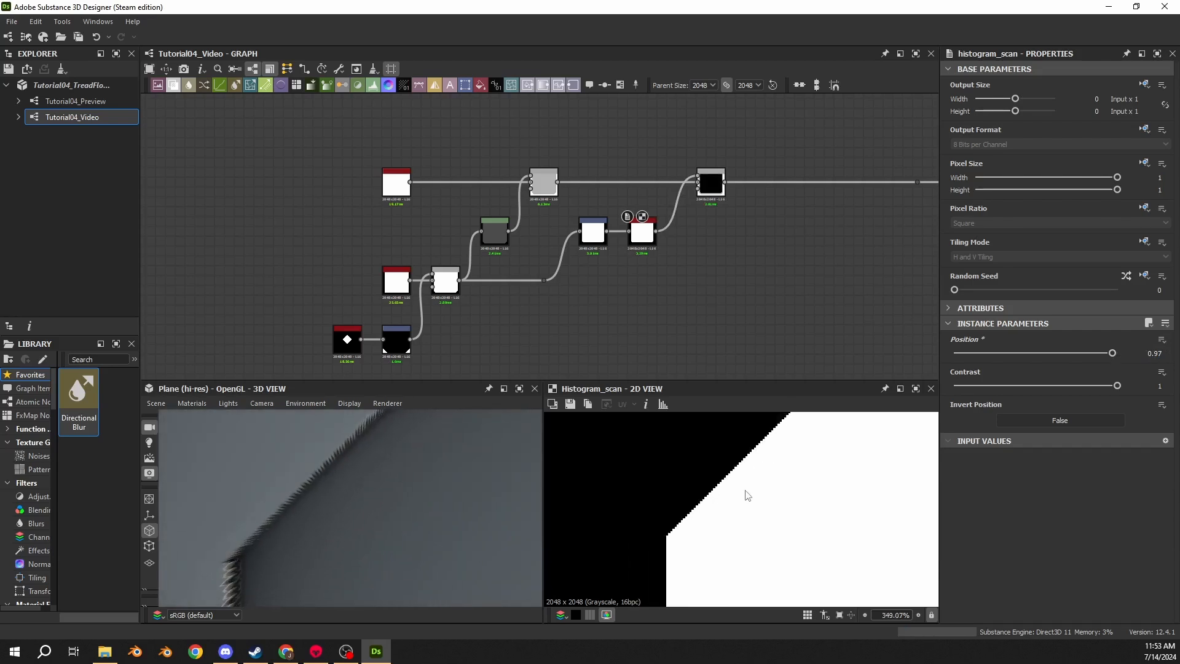
{"action": "scroll", "coordinate": [770, 455], "scroll_direction": "up", "scroll_amount": 10}
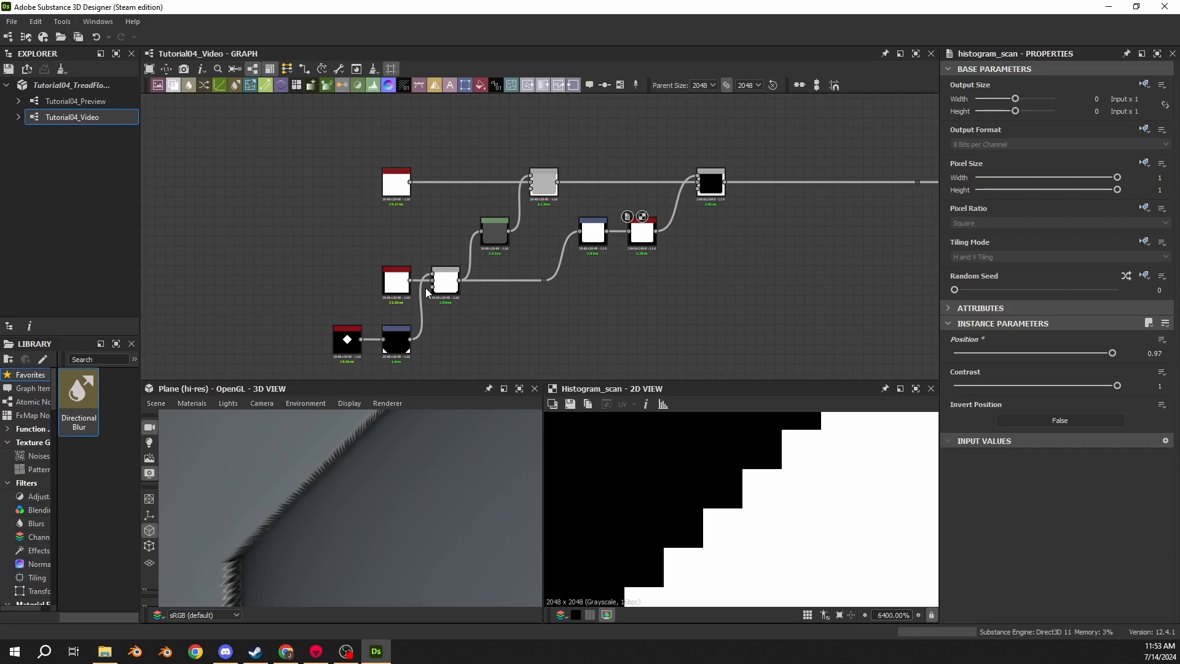
- Compare the 3D edge with the Histogram Scan node toggled off and back on
{"action": "left_click", "coordinate": [645, 249]}
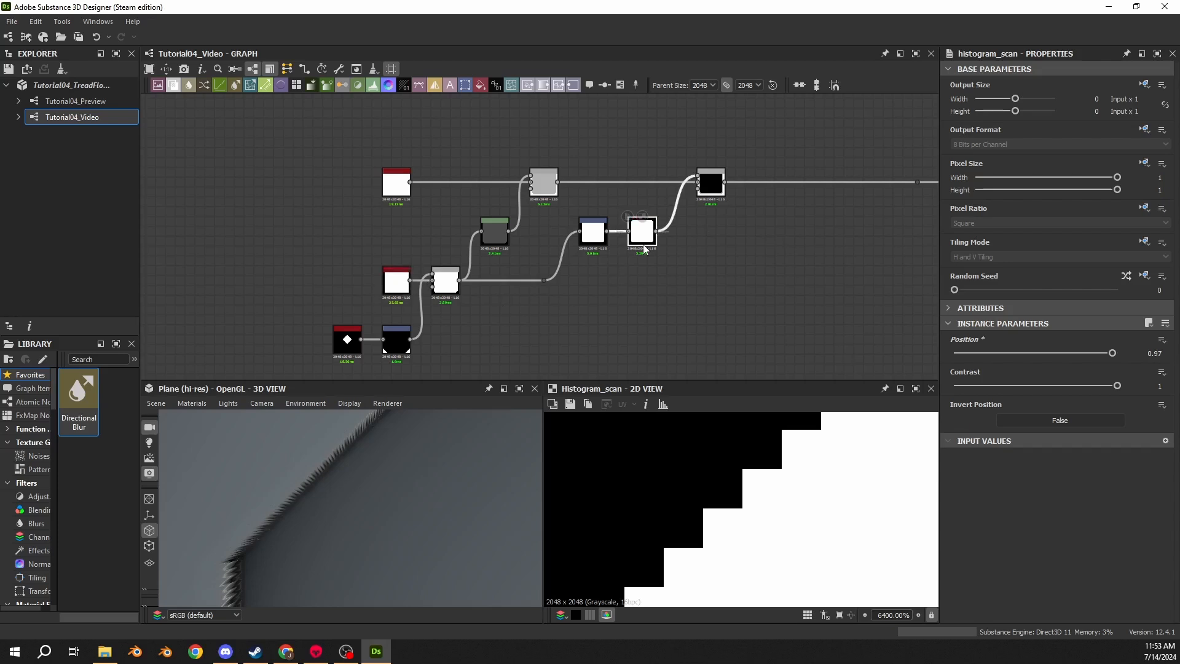
{"action": "key", "text": "shift+d"}
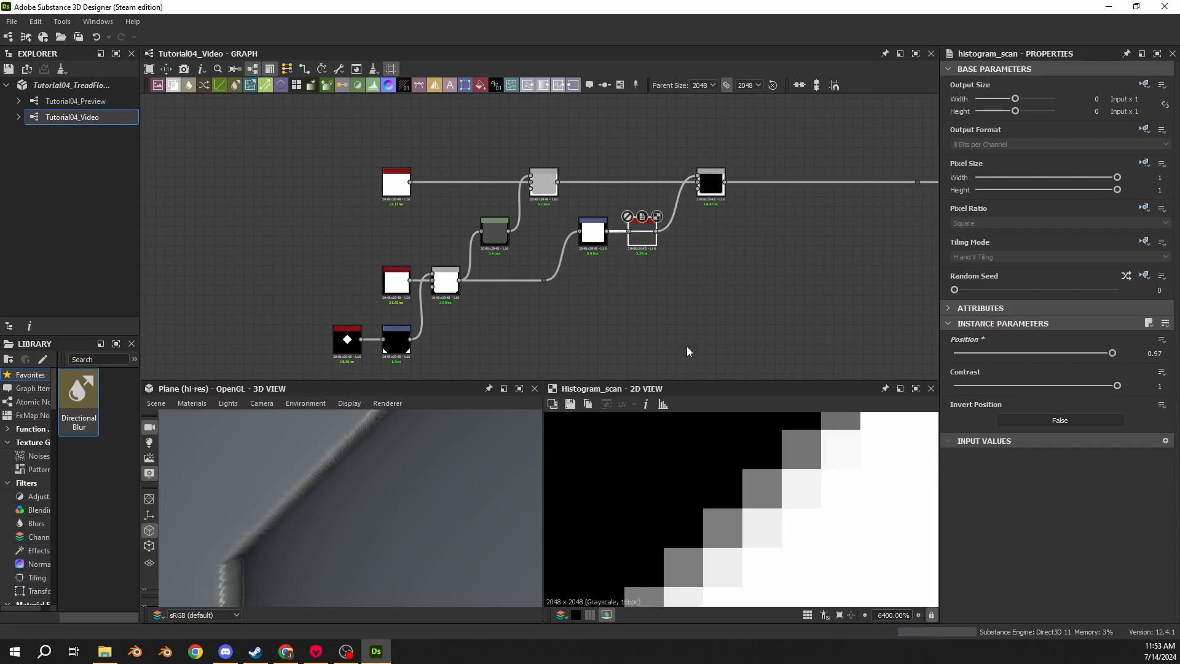
{"action": "left_click_drag", "start_coordinate": [249, 474], "coordinate": [363, 450]}
{"action": "left_click", "coordinate": [652, 247]}
{"action": "key", "text": "shift+d"}
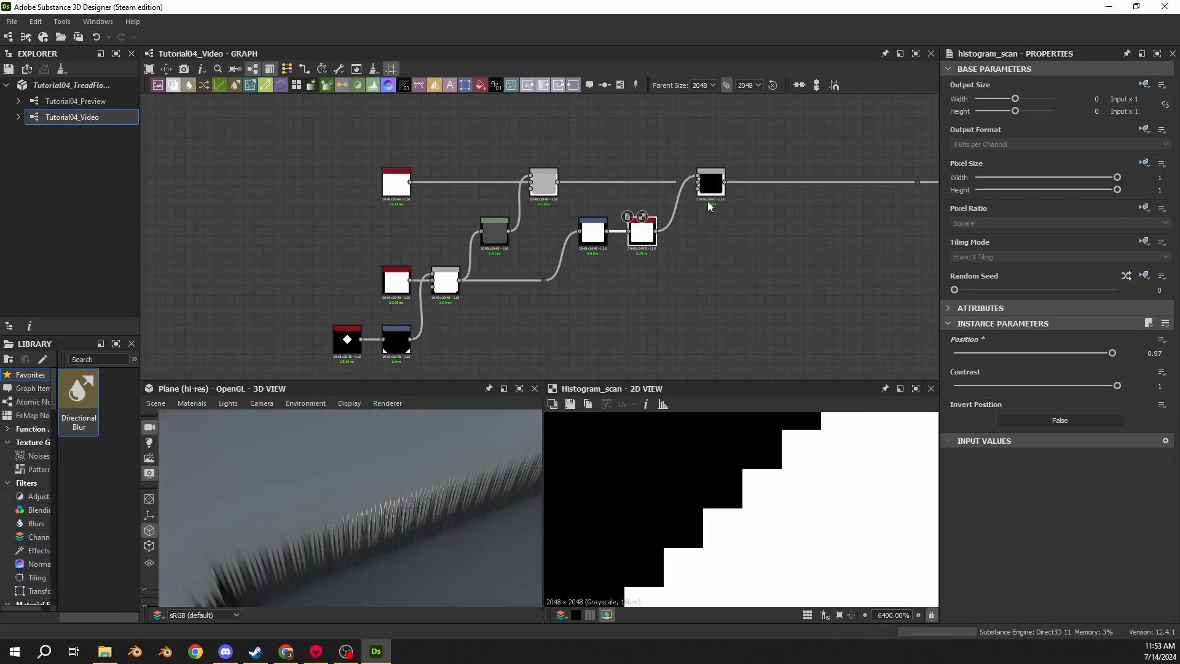
{"action": "scroll", "coordinate": [708, 205], "scroll_direction": "up", "scroll_amount": 5}
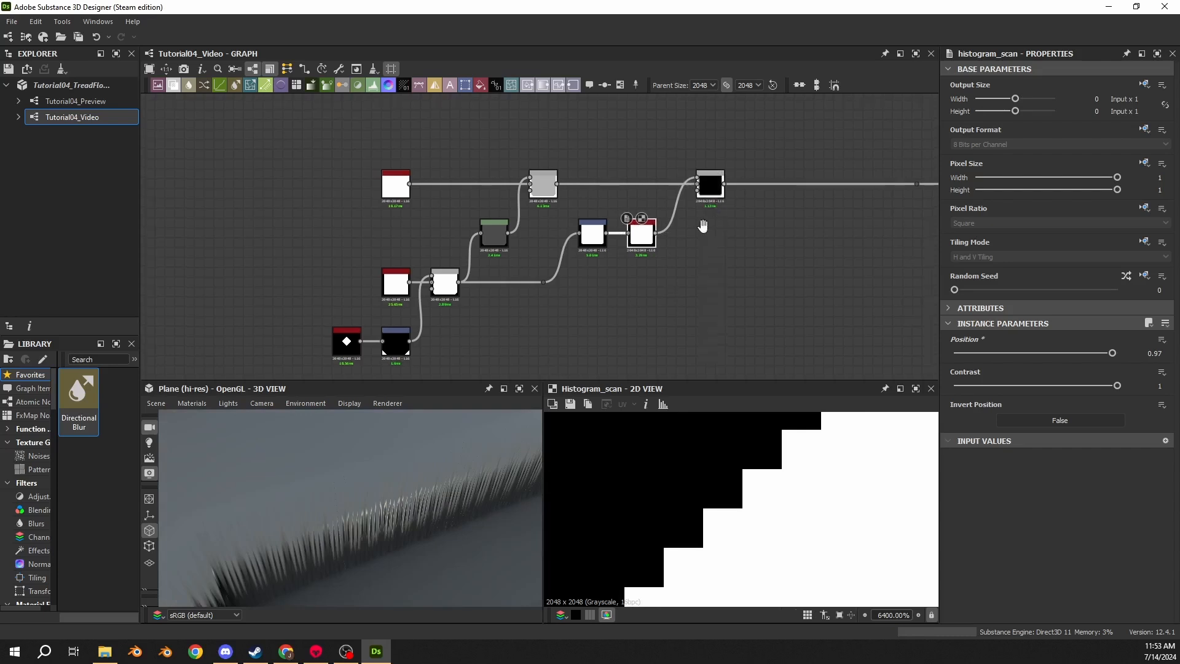
{"action": "left_click", "coordinate": [599, 221]}
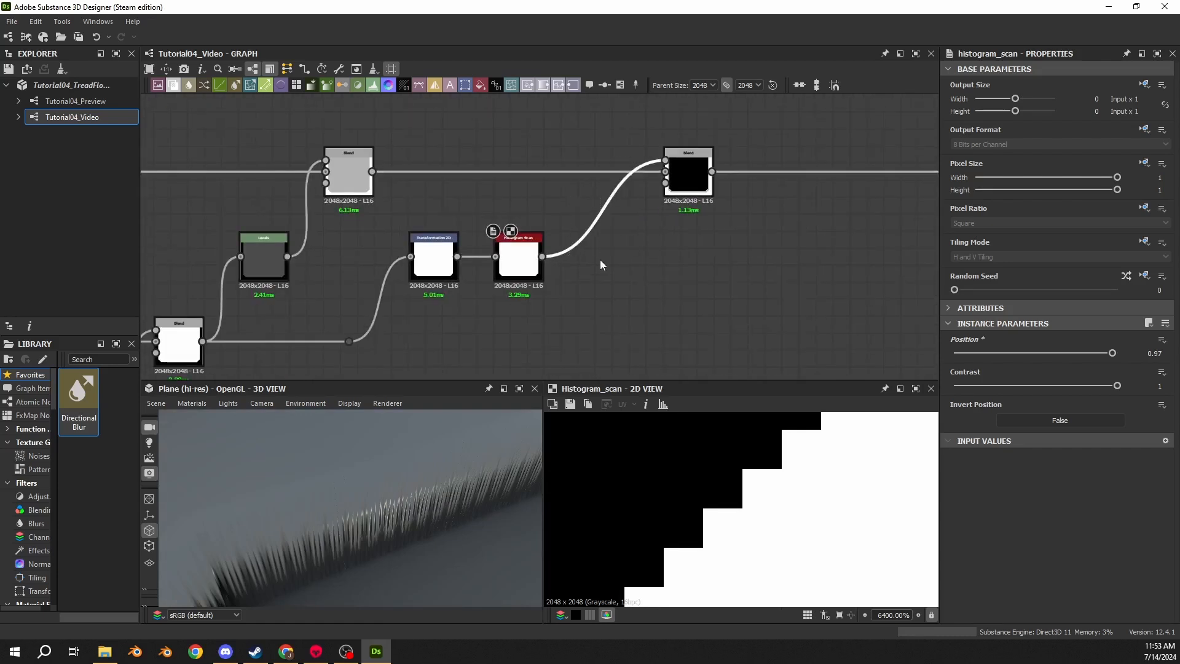
- Insert a Levels node between the Histogram Scan node and the final Blend node
{"action": "key", "text": "space"}
{"action": "type", "text": "lev"}
{"action": "key", "text": "Return"}
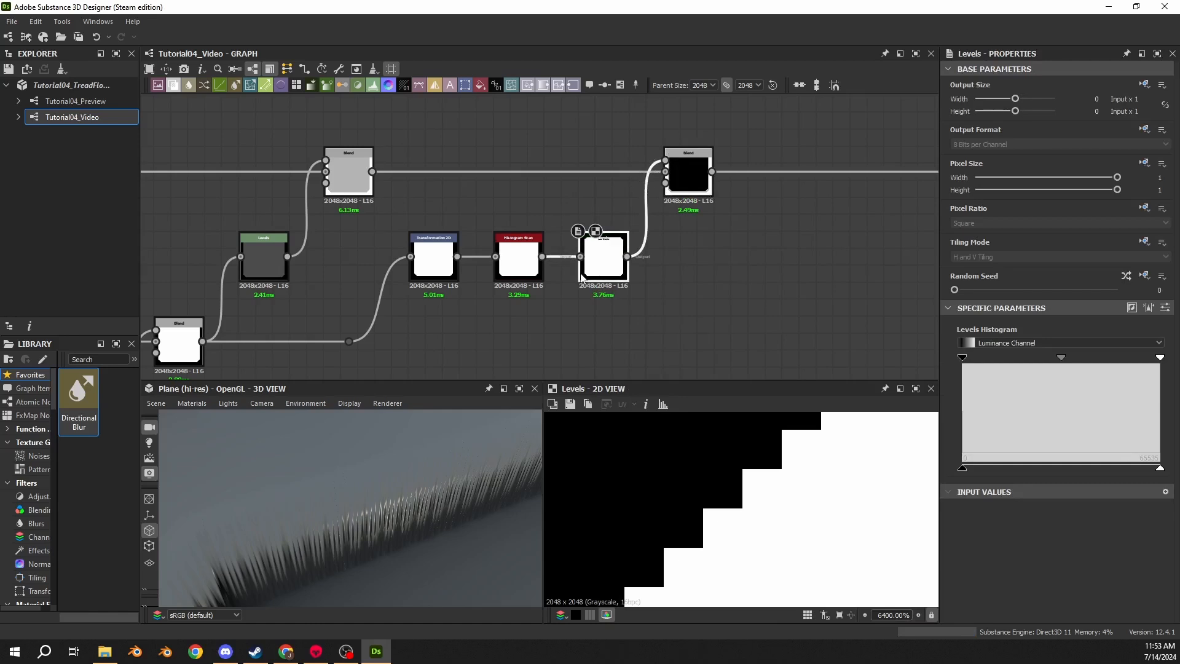
{"action": "left_click", "coordinate": [1165, 308]}
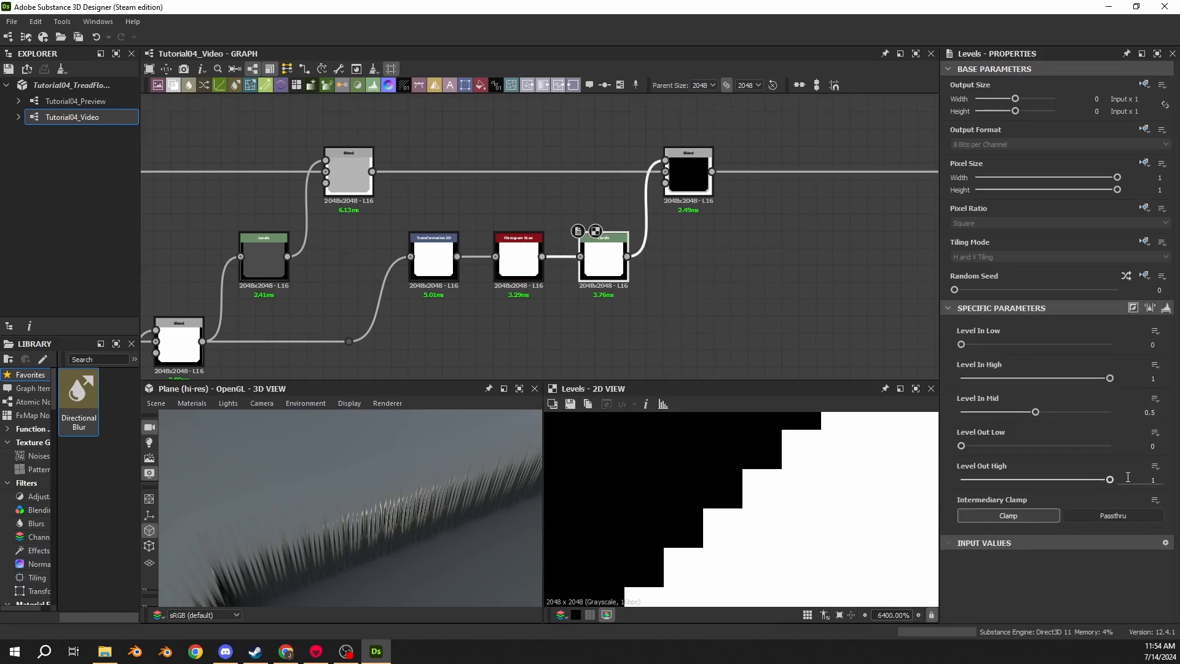
{"action": "key", "text": "ctrl+z"}
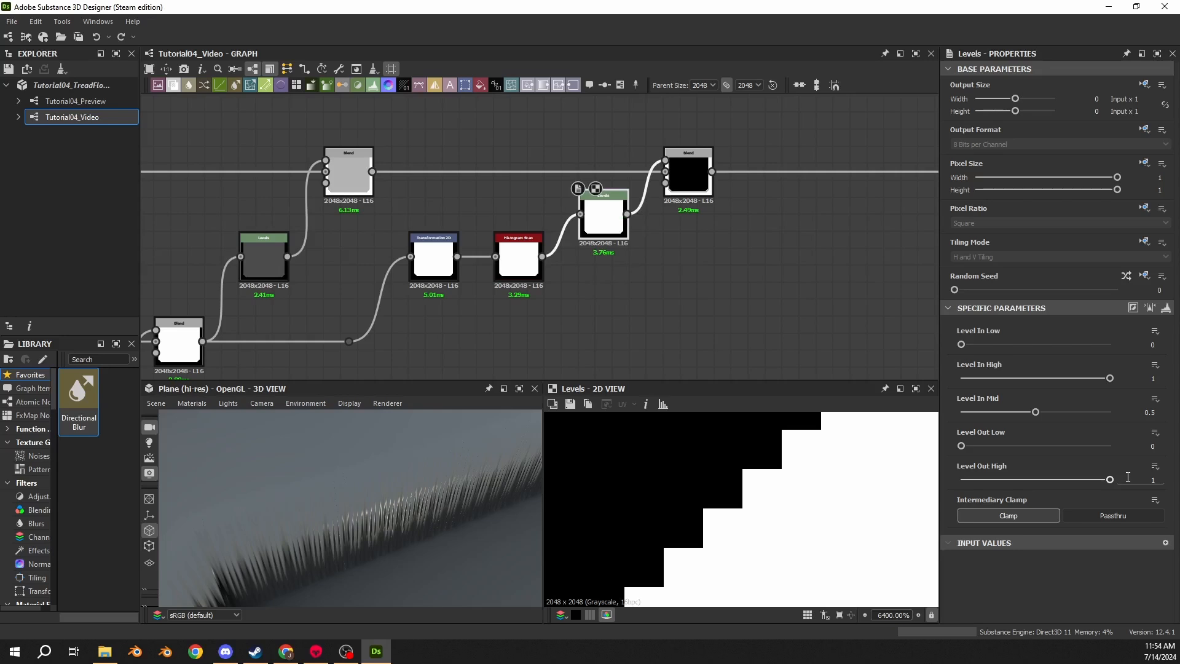
{"action": "key", "text": "Delete"}
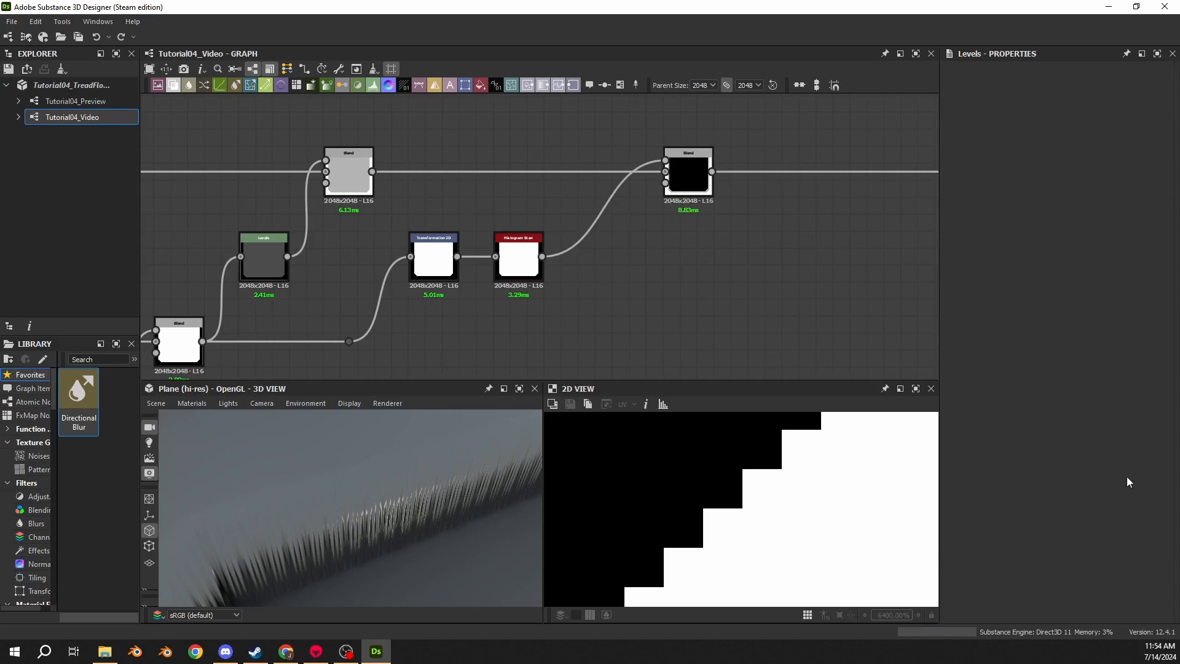
{"action": "key", "text": "ctrl+z"}
{"action": "key", "text": "ctrl+z"}
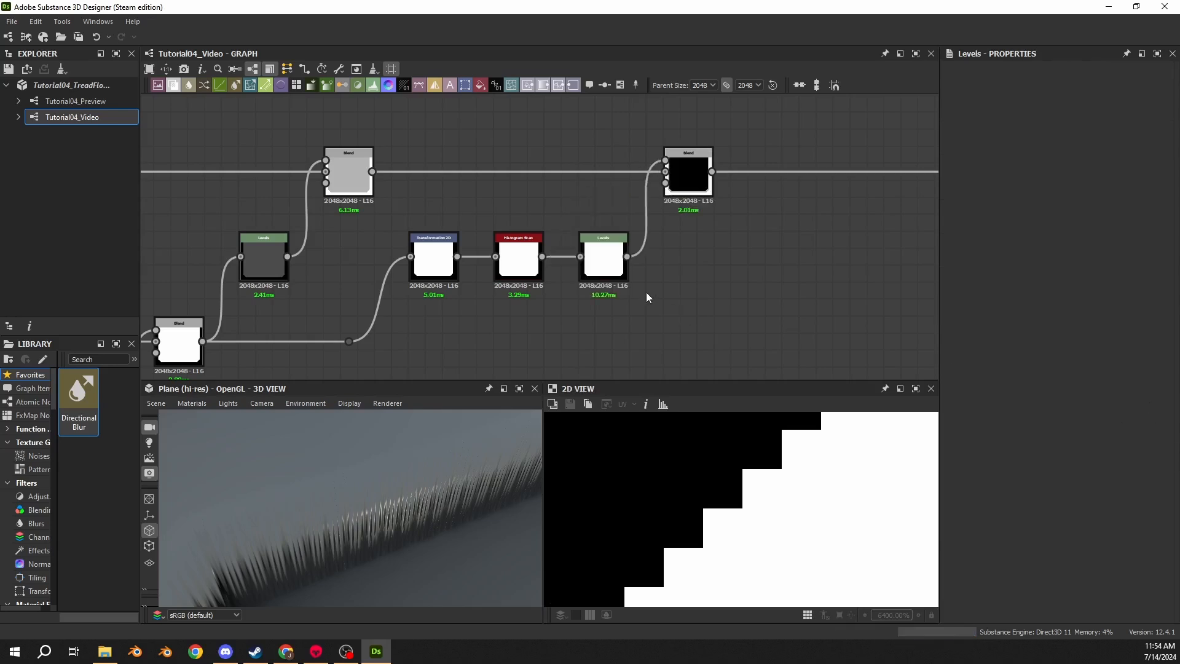
- Set the Levels node's Level Out High to 0.3 and check the rim in the 3D view
{"action": "left_click", "coordinate": [613, 266]}
{"action": "left_click", "coordinate": [1167, 308]}
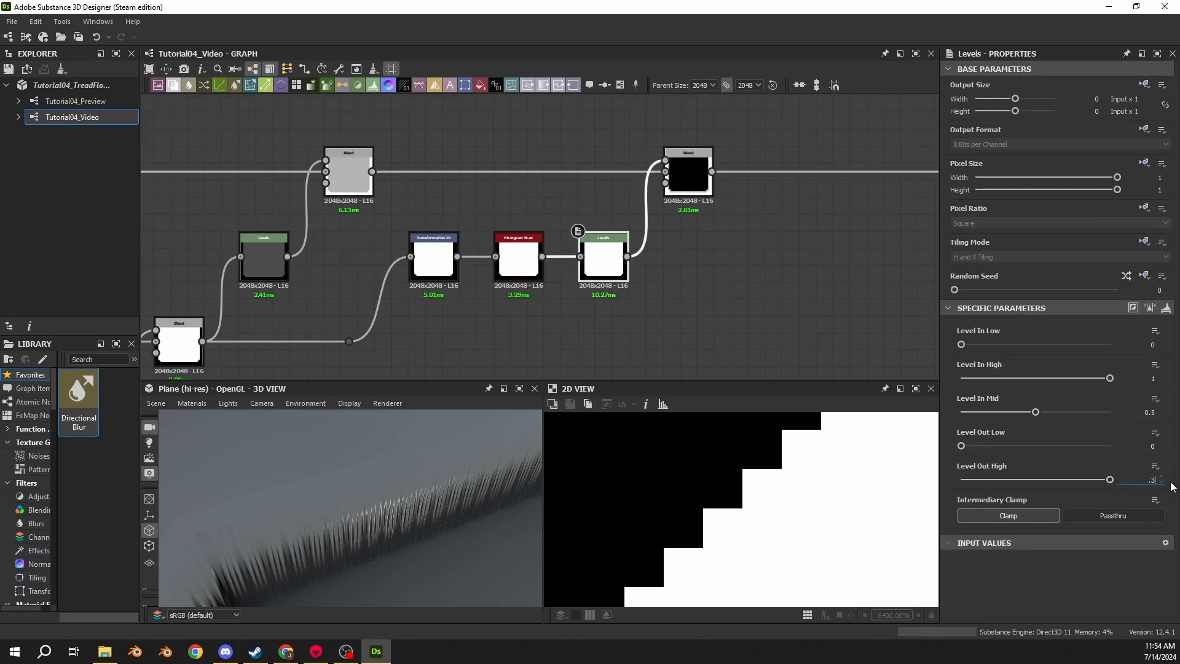
{"action": "type", "text": ".3"}
{"action": "key", "text": "Return"}
{"action": "scroll", "coordinate": [366, 500], "scroll_direction": "down", "scroll_amount": 5}
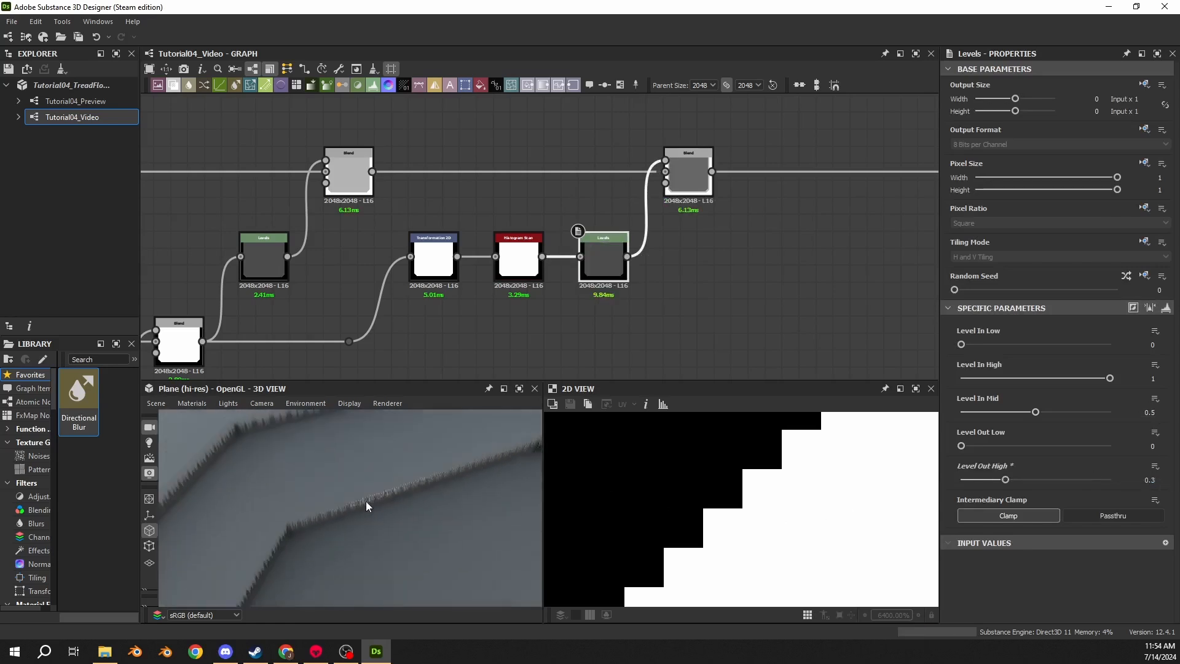
{"action": "left_click_drag", "start_coordinate": [366, 500], "coordinate": [473, 469]}
{"action": "left_click_drag", "start_coordinate": [424, 505], "coordinate": [412, 527]}
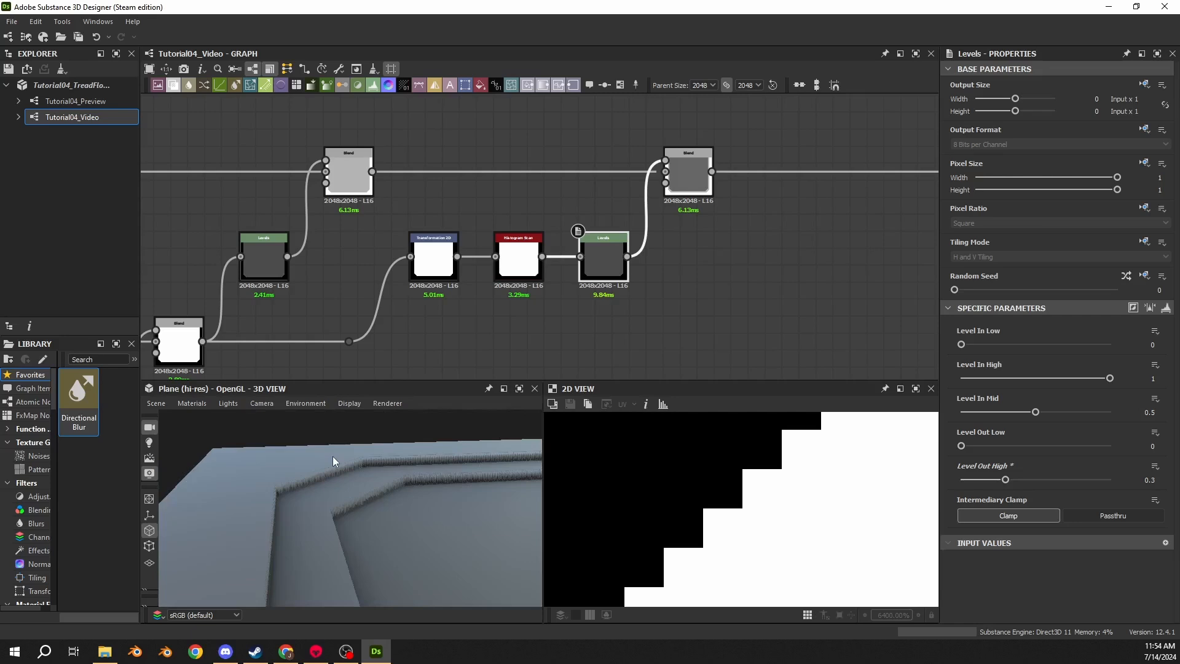
- Add a new Blend node after the existing Blend and set its blending mode to Add (Linear Dodge)
{"action": "middle_click_drag", "start_coordinate": [643, 242], "coordinate": [327, 254]}
{"action": "key", "text": "space"}
{"action": "type", "text": "blend"}
{"action": "key", "text": "Return"}
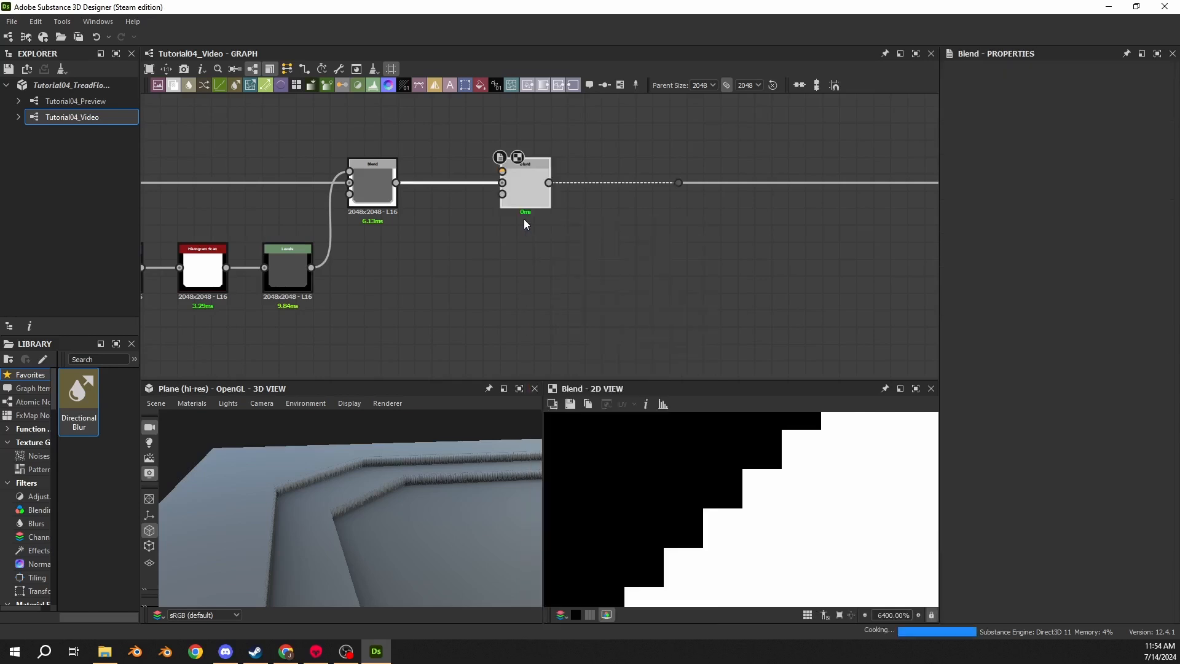
{"action": "left_click", "coordinate": [1007, 370]}
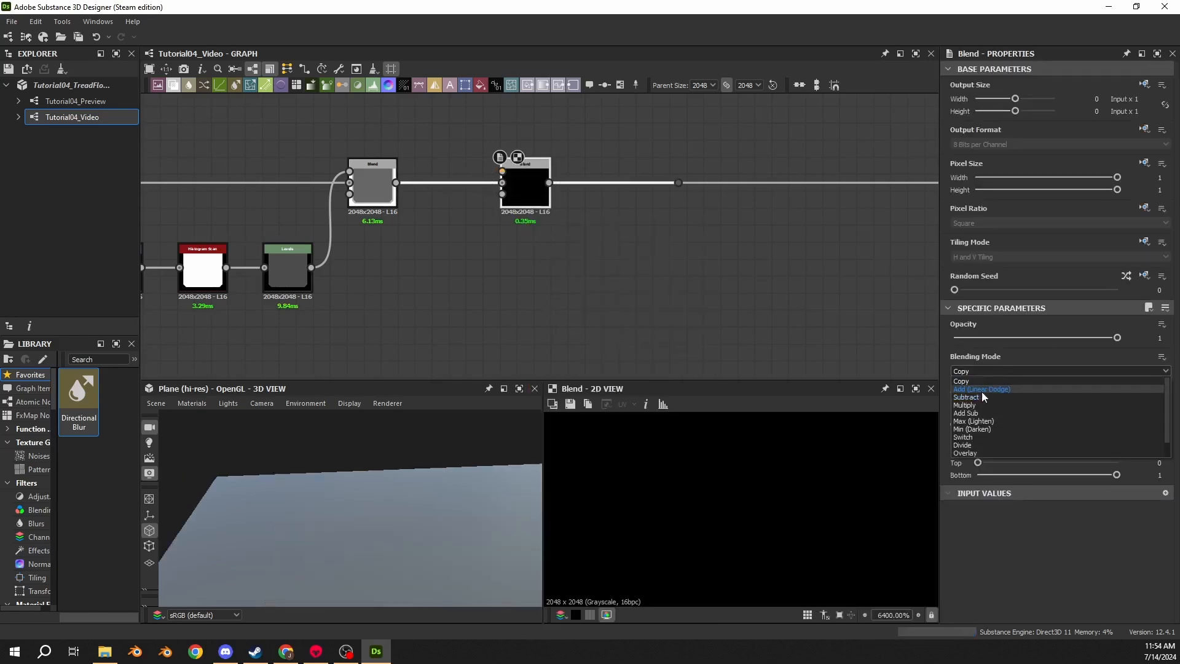
{"action": "left_click", "coordinate": [983, 388]}
{"action": "left_click_drag", "start_coordinate": [541, 209], "coordinate": [626, 209]}
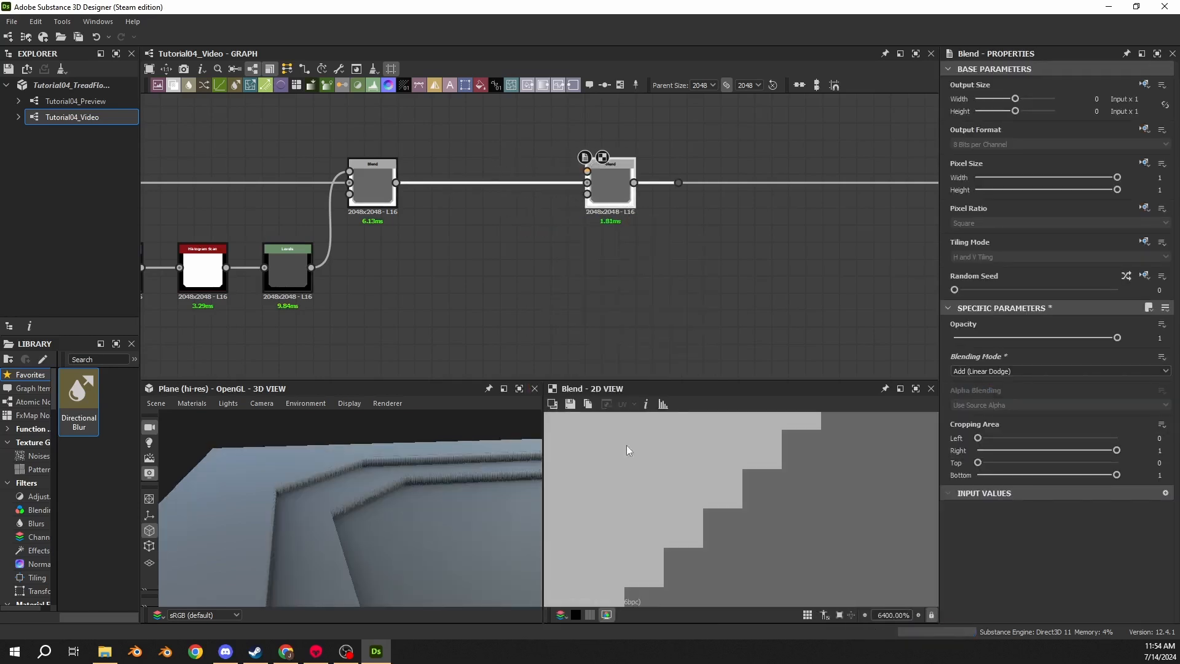
- Branch the base shape through a dot into a new Transformation 2D node
{"action": "scroll", "coordinate": [633, 474], "scroll_direction": "down", "scroll_amount": 8}
{"action": "middle_click_drag", "start_coordinate": [411, 221], "coordinate": [556, 198]}
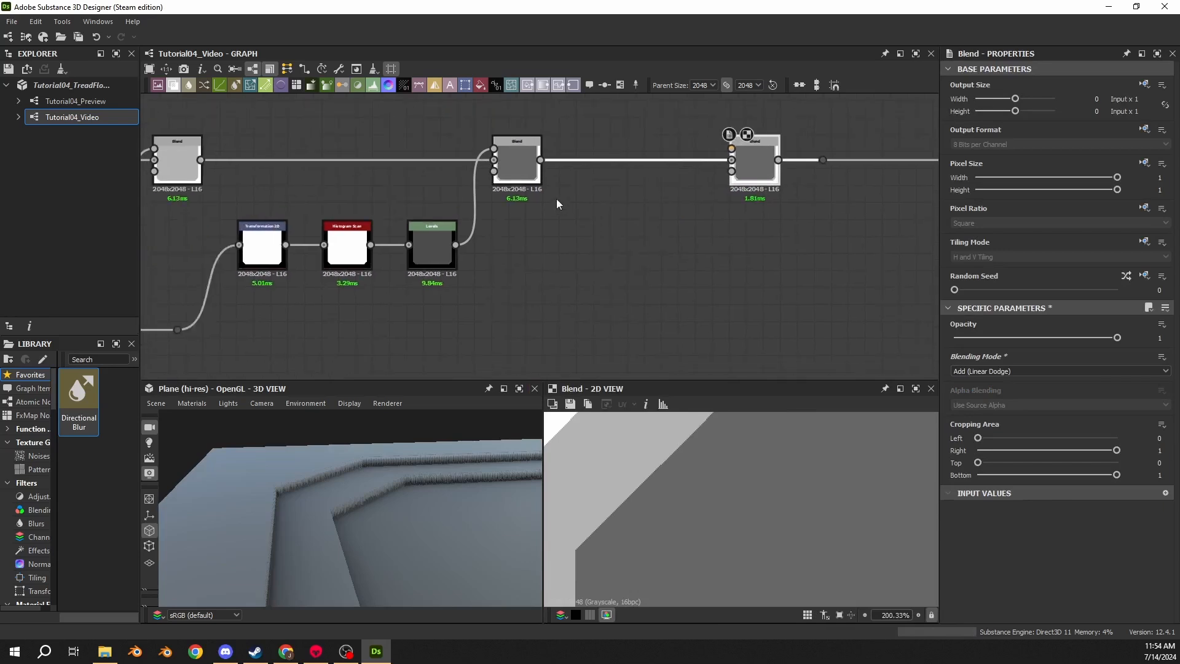
{"action": "left_click", "coordinate": [498, 171]}
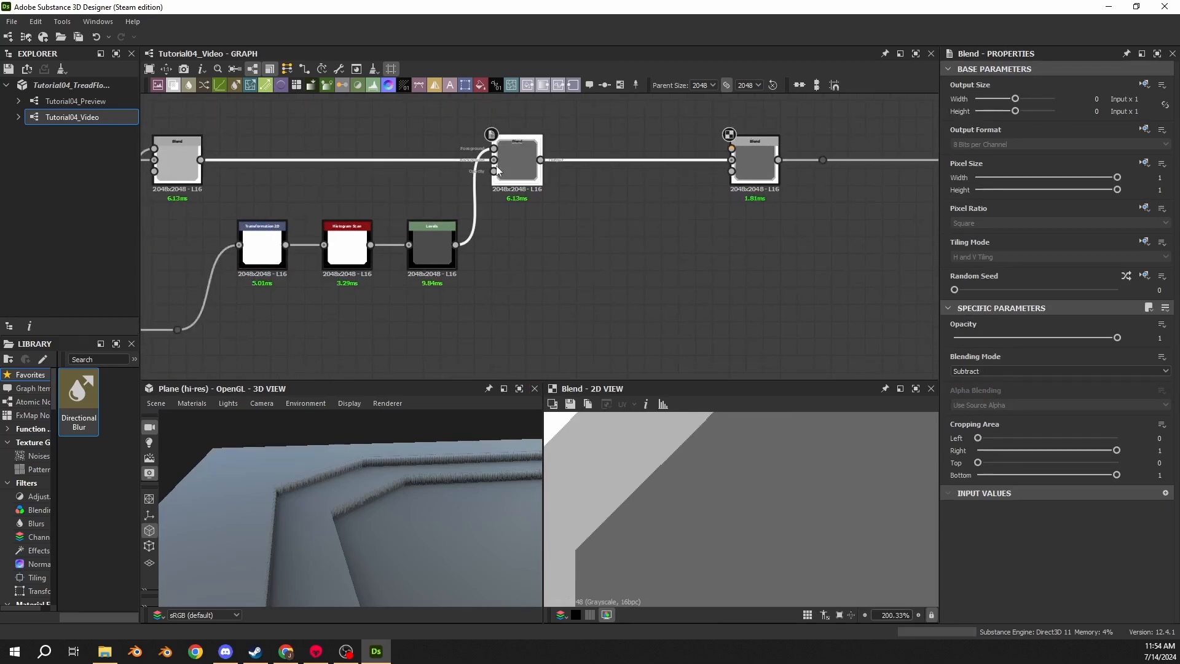
{"action": "scroll", "coordinate": [424, 246], "scroll_direction": "down", "scroll_amount": 3}
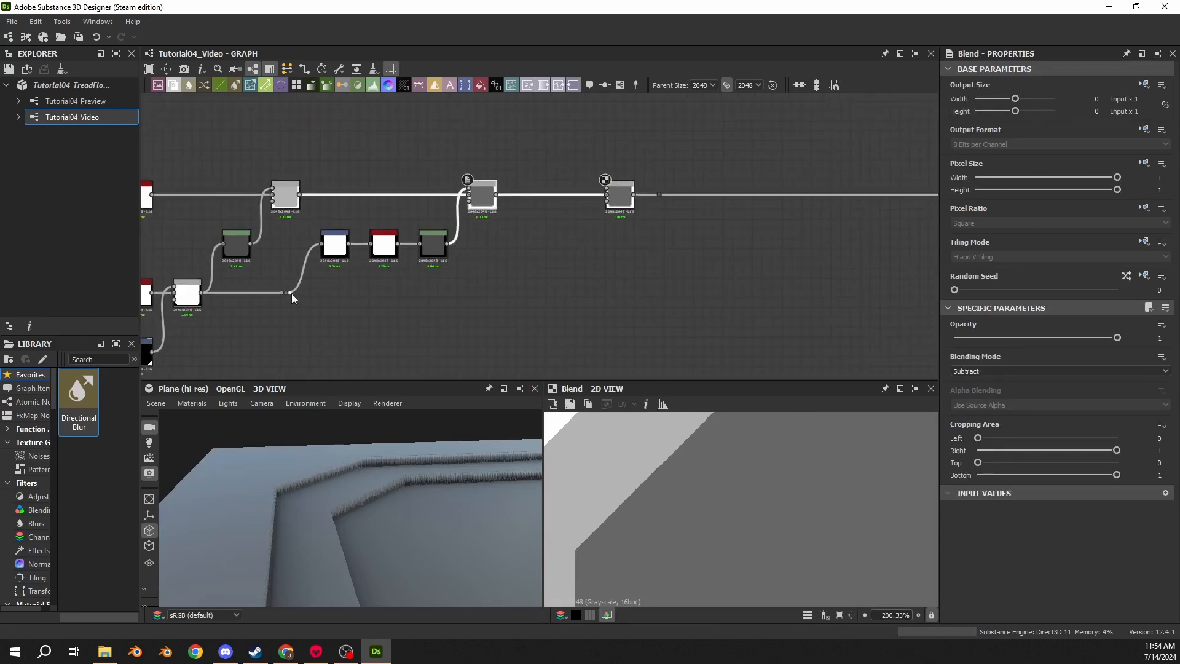
{"action": "left_click_drag", "start_coordinate": [292, 298], "coordinate": [499, 299]}
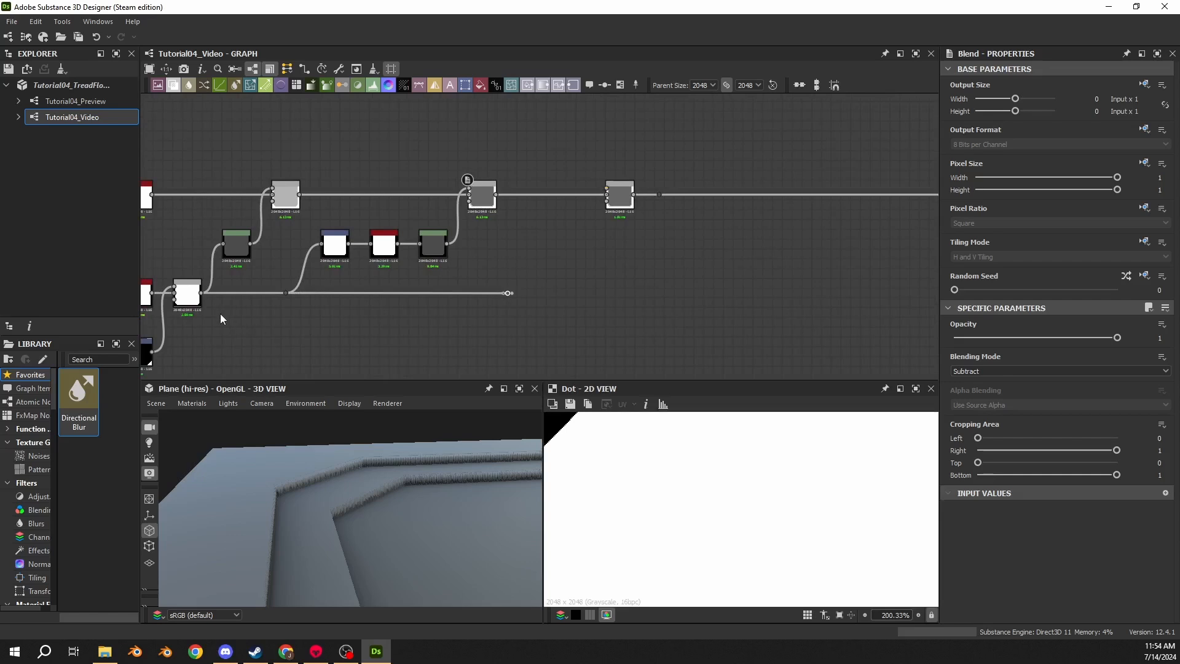
{"action": "scroll", "coordinate": [497, 278], "scroll_direction": "up", "scroll_amount": 3}
{"action": "left_click_drag", "start_coordinate": [465, 299], "coordinate": [438, 298]}
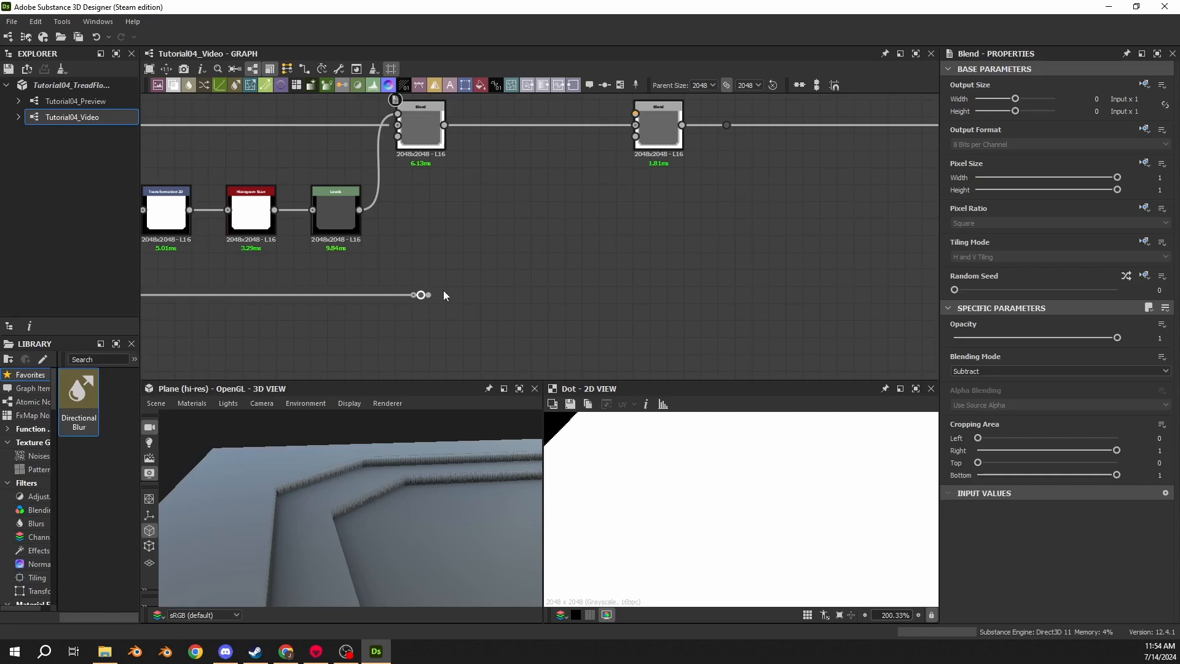
{"action": "left_click_drag", "start_coordinate": [442, 285], "coordinate": [487, 221]}
{"action": "left_click", "coordinate": [519, 245]}
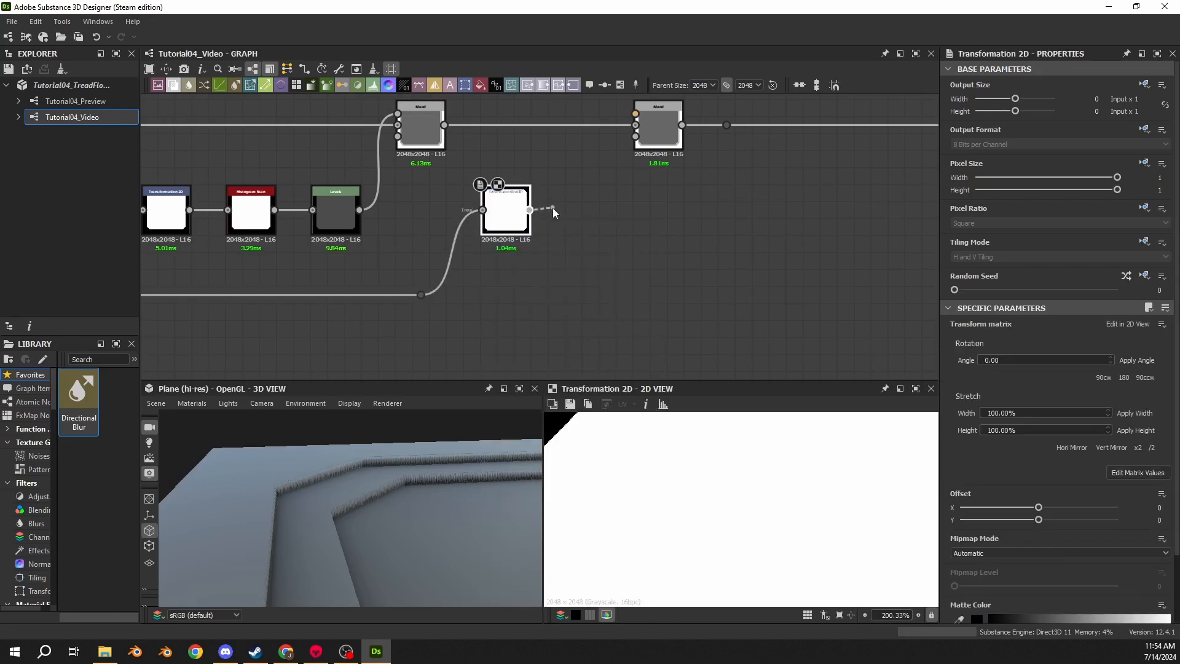
- Add a Histogram Scan node after the new Transformation 2D node
{"action": "left_click_drag", "start_coordinate": [552, 212], "coordinate": [565, 209]}
{"action": "type", "text": "scan"}
{"action": "left_click", "coordinate": [612, 297]}
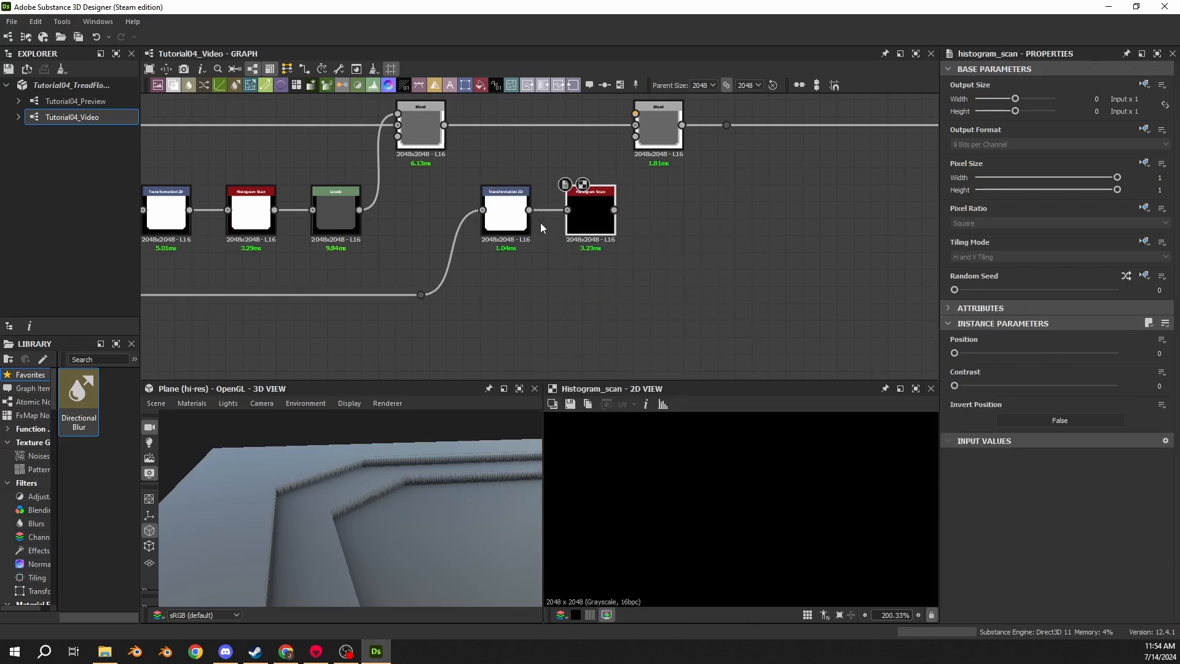
- Scale the new Transformation 2D by setting matrix values X1 and Y2 to 1.15
{"action": "left_click", "coordinate": [526, 222]}
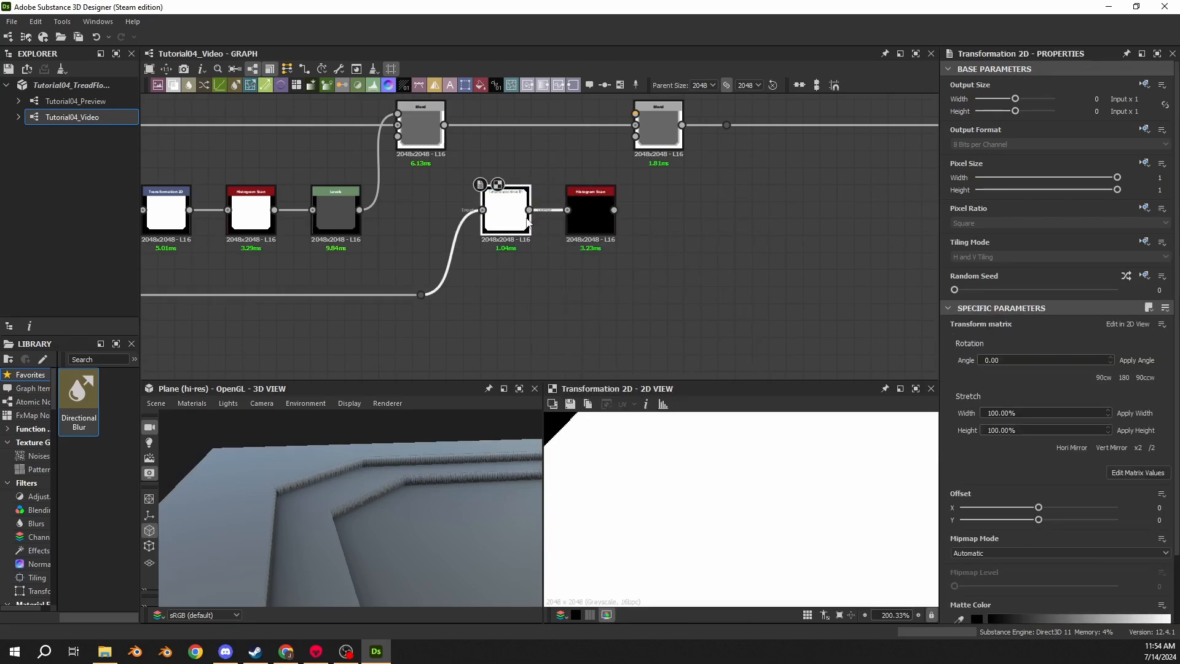
{"action": "left_click", "coordinate": [1138, 472]}
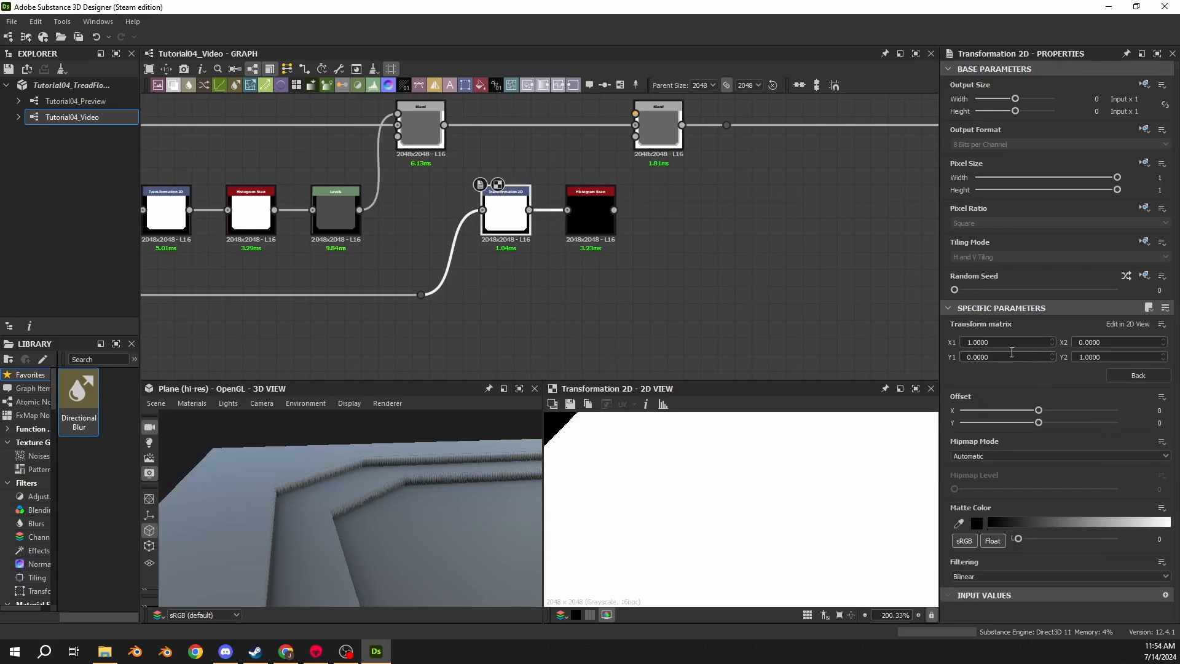
{"action": "left_click", "coordinate": [1008, 342]}
{"action": "type", "text": "1.15"}
{"action": "key", "text": "Return"}
{"action": "key", "text": "Tab"}
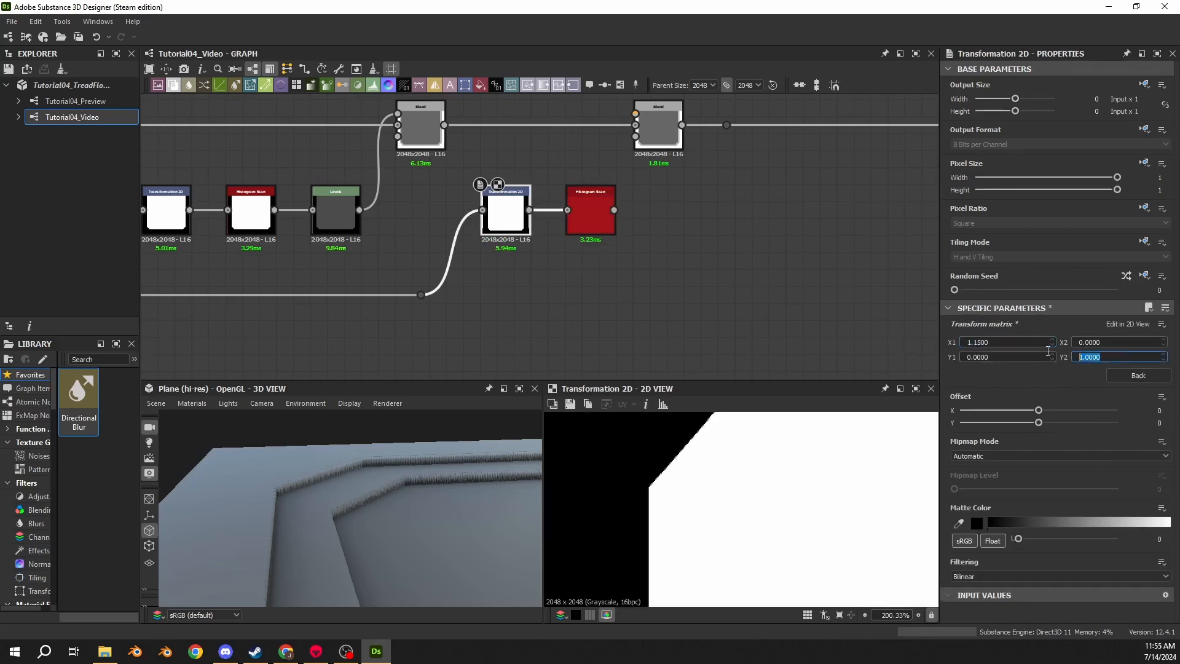
{"action": "type", "text": "1.15"}
{"action": "key", "text": "Return"}
- Examine the scaled Transformation 2D output in the 2D view
{"action": "scroll", "coordinate": [793, 533], "scroll_direction": "down", "scroll_amount": 8}
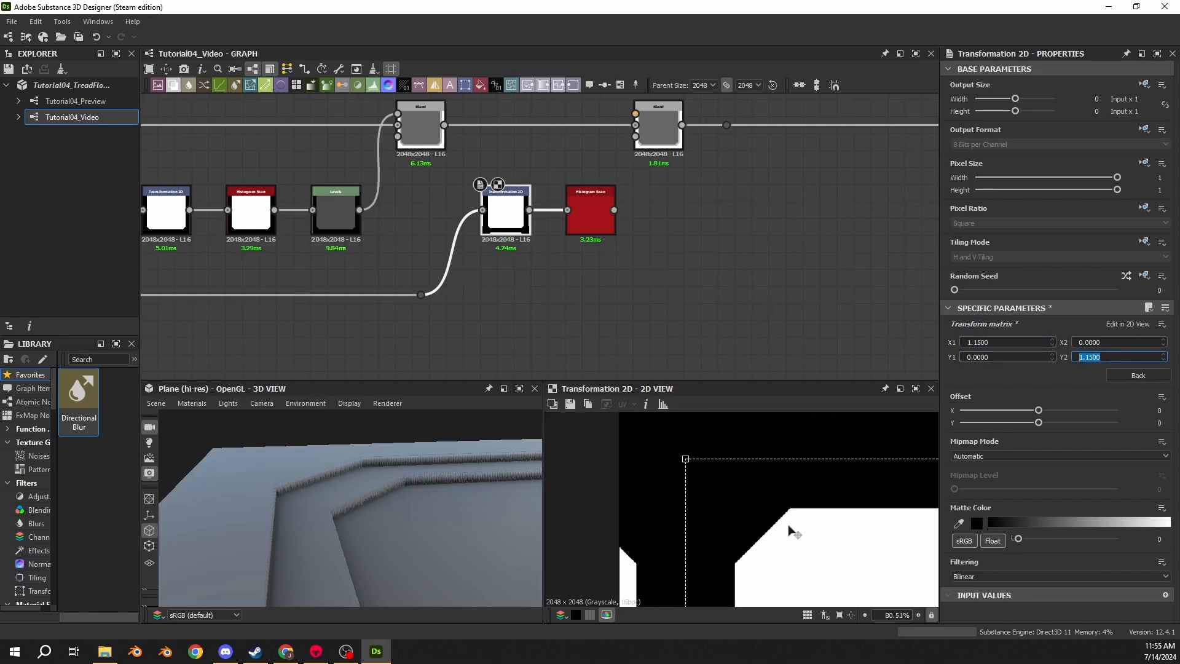
{"action": "scroll", "coordinate": [457, 345], "scroll_direction": "down", "scroll_amount": 3}
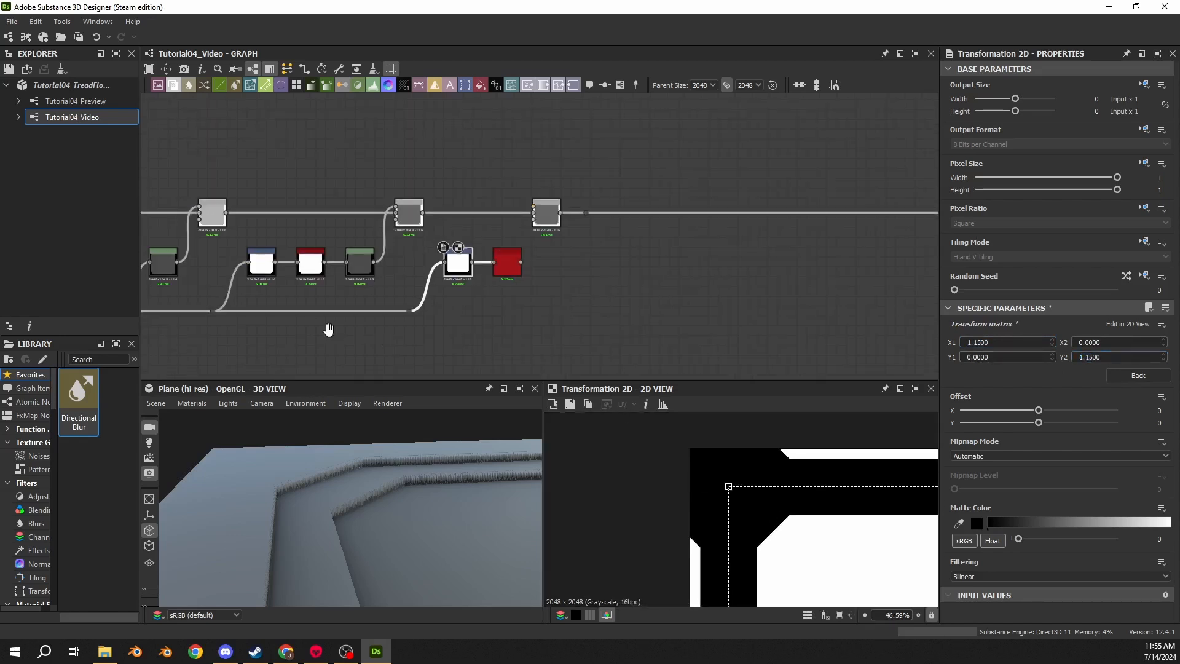
{"action": "middle_click_drag", "start_coordinate": [330, 330], "coordinate": [346, 287]}
{"action": "scroll", "coordinate": [740, 509], "scroll_direction": "down", "scroll_amount": 9}
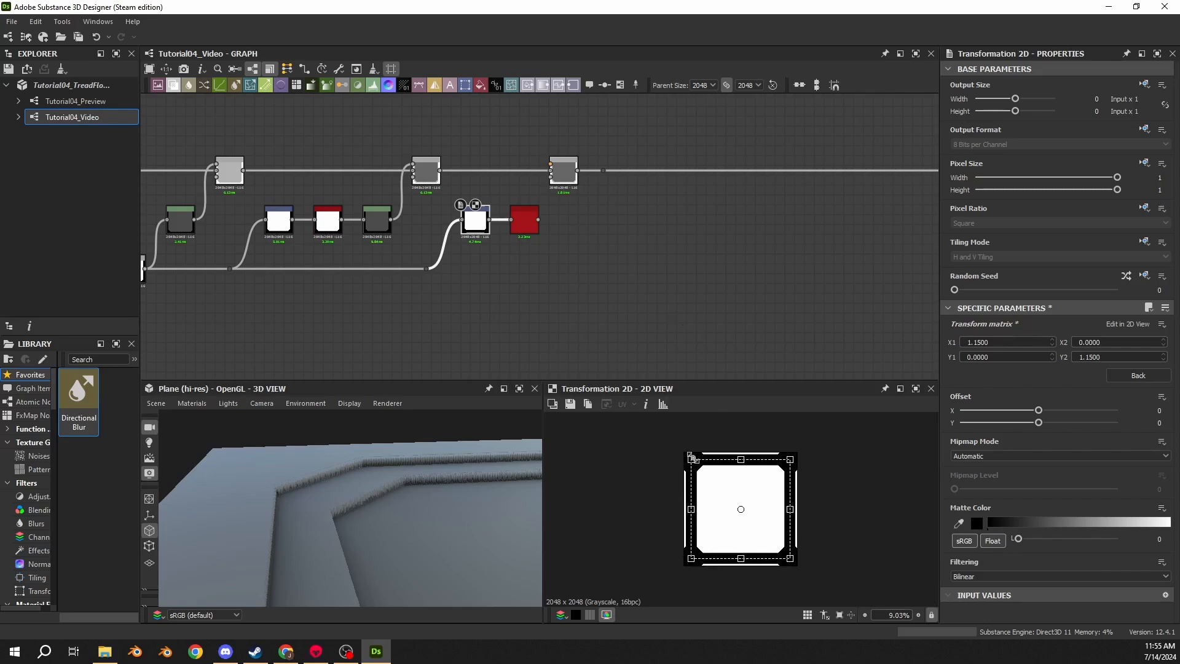
{"action": "scroll", "coordinate": [707, 486], "scroll_direction": "up", "scroll_amount": 4}
{"action": "scroll", "coordinate": [653, 482], "scroll_direction": "down", "scroll_amount": 3}
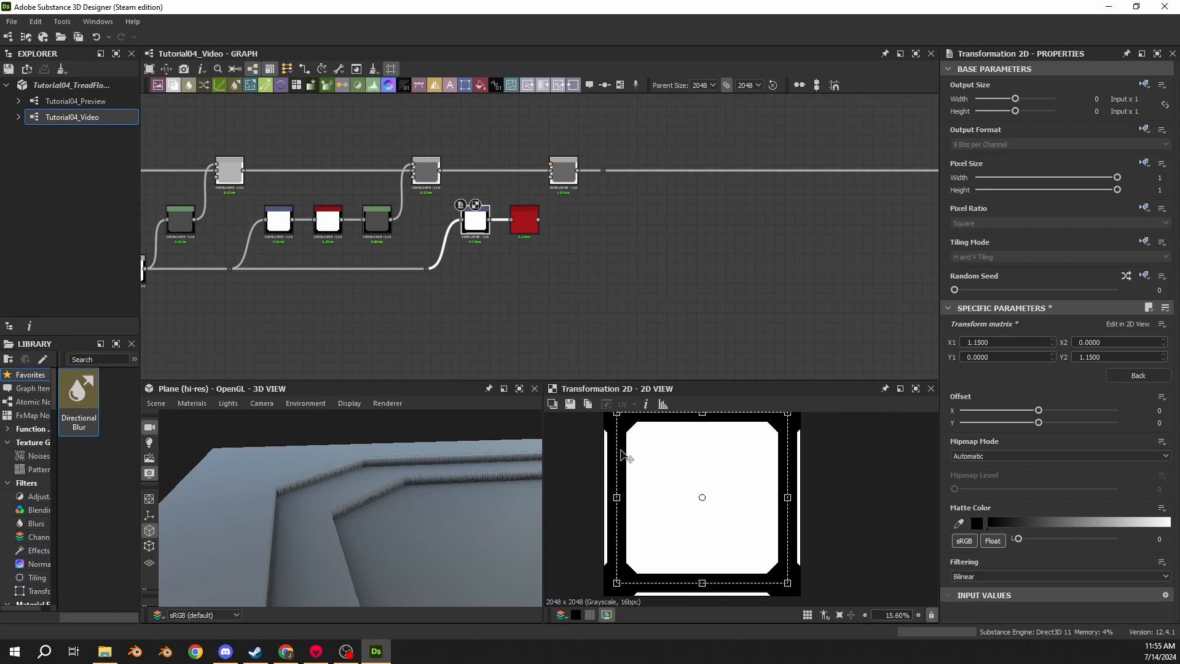
{"action": "middle_click_drag", "start_coordinate": [627, 441], "coordinate": [652, 478]}
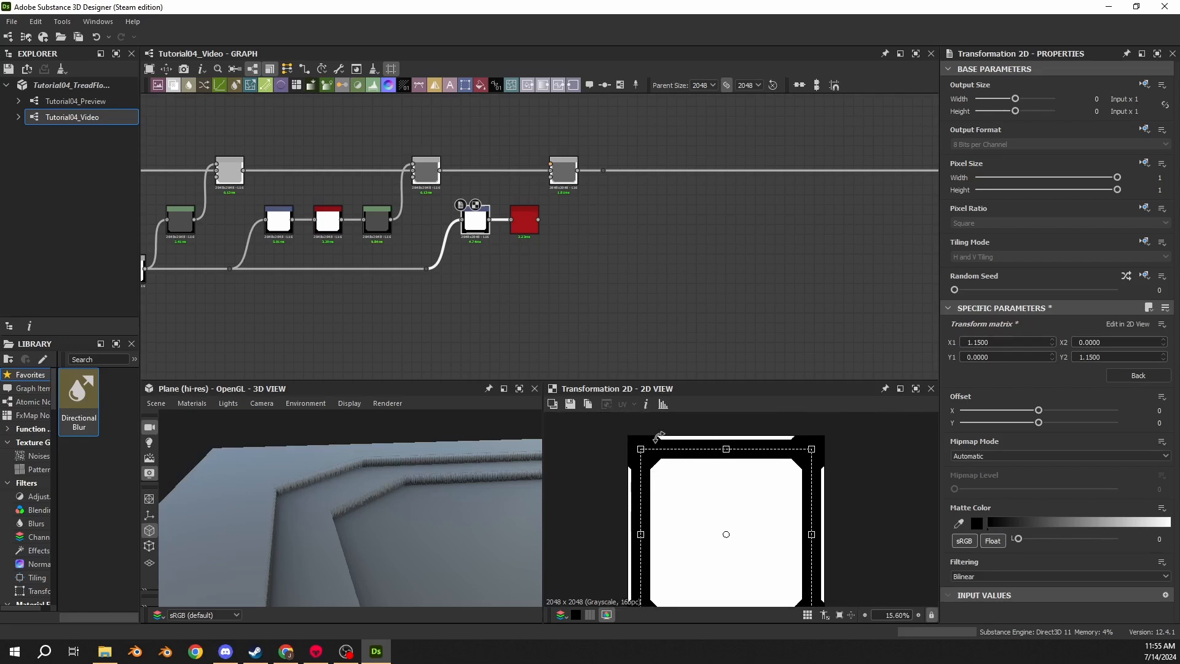
{"action": "middle_click_drag", "start_coordinate": [659, 436], "coordinate": [658, 468]}
{"action": "scroll", "coordinate": [672, 481], "scroll_direction": "up", "scroll_amount": 6}
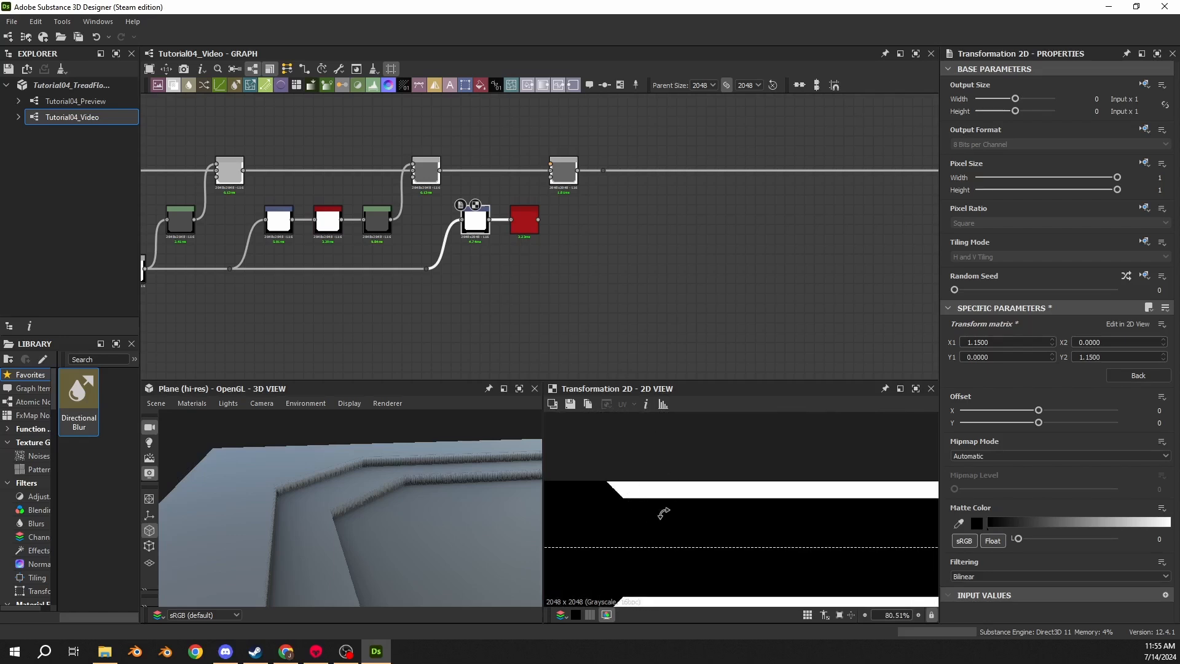
{"action": "scroll", "coordinate": [657, 499], "scroll_direction": "up", "scroll_amount": 2}
{"action": "scroll", "coordinate": [612, 489], "scroll_direction": "down", "scroll_amount": 11}
{"action": "scroll", "coordinate": [623, 491], "scroll_direction": "up", "scroll_amount": 10}
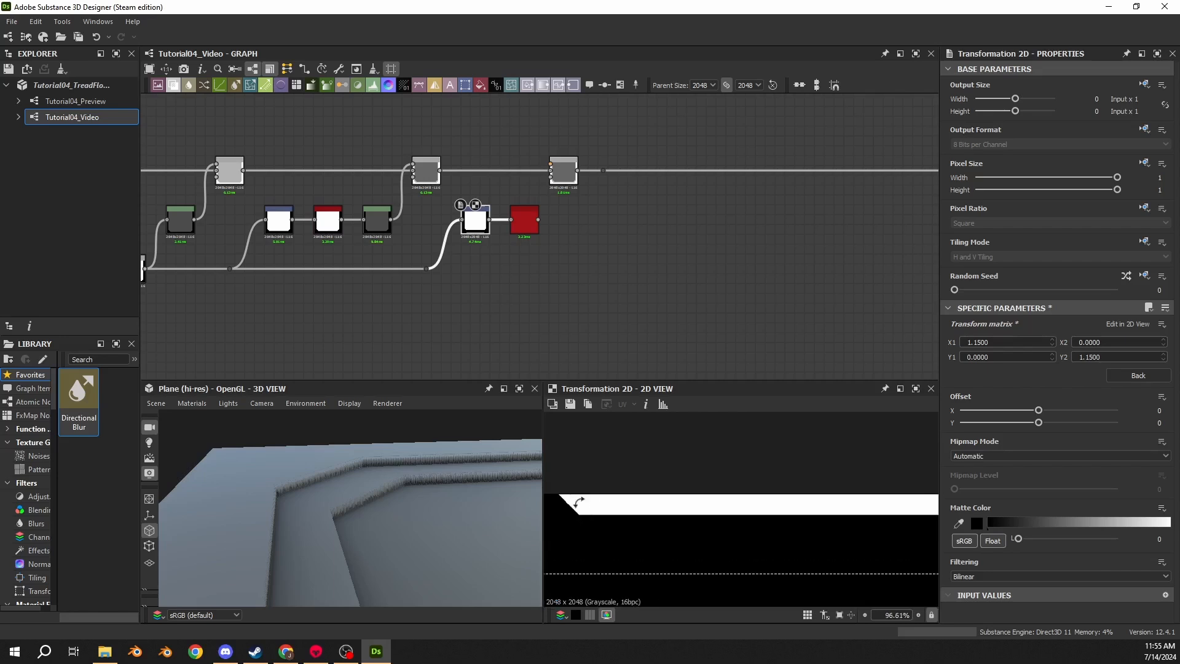
- Connect the new Histogram Scan's output into the Add Blend node's input
{"action": "left_click_drag", "start_coordinate": [564, 175], "coordinate": [573, 176]}
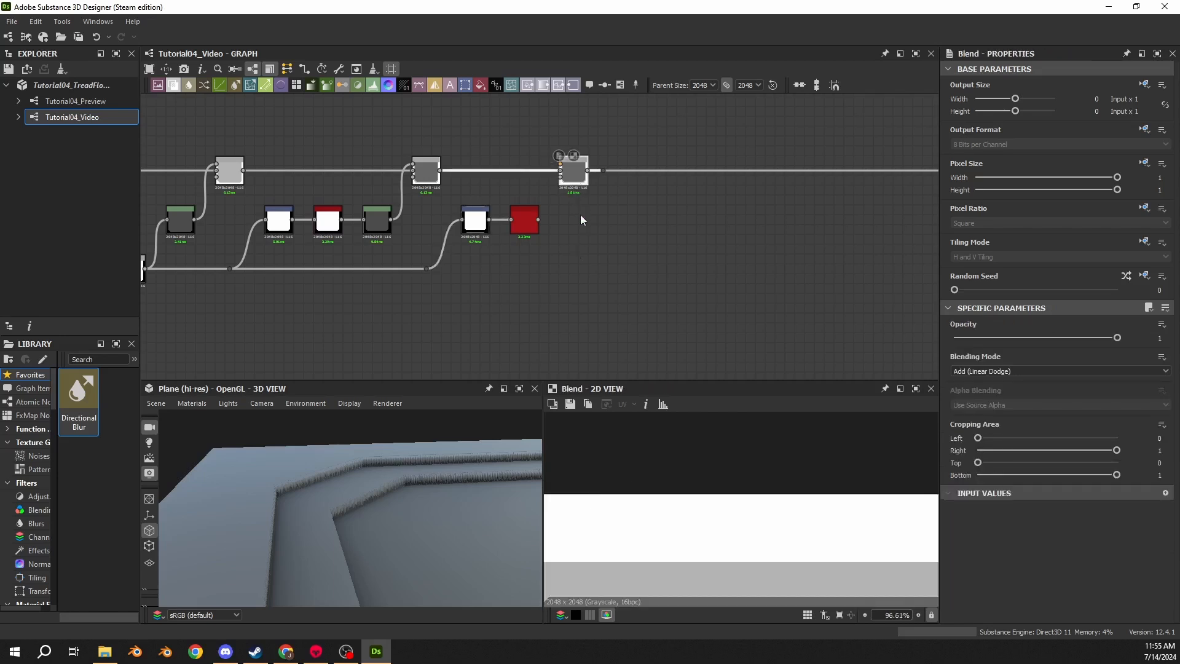
{"action": "left_click_drag", "start_coordinate": [540, 219], "coordinate": [568, 156]}
{"action": "left_click_drag", "start_coordinate": [538, 220], "coordinate": [560, 171]}
{"action": "left_click", "coordinate": [573, 175]}
{"action": "scroll", "coordinate": [606, 519], "scroll_direction": "down", "scroll_amount": 8}
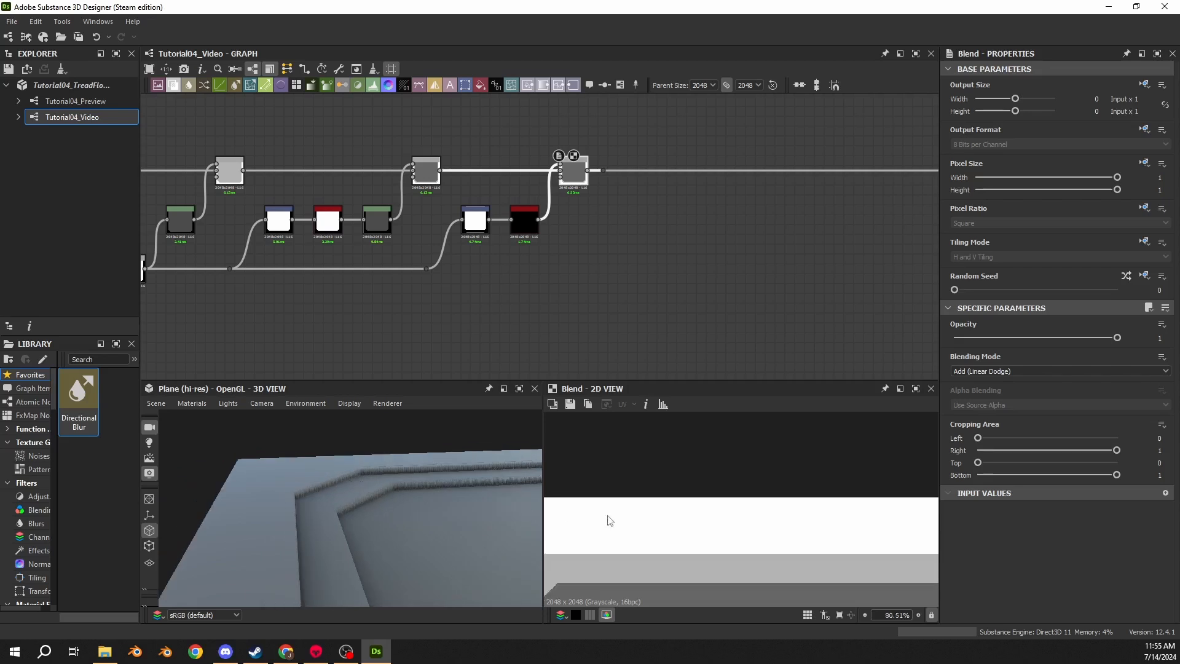
{"action": "scroll", "coordinate": [694, 506], "scroll_direction": "up", "scroll_amount": 11}
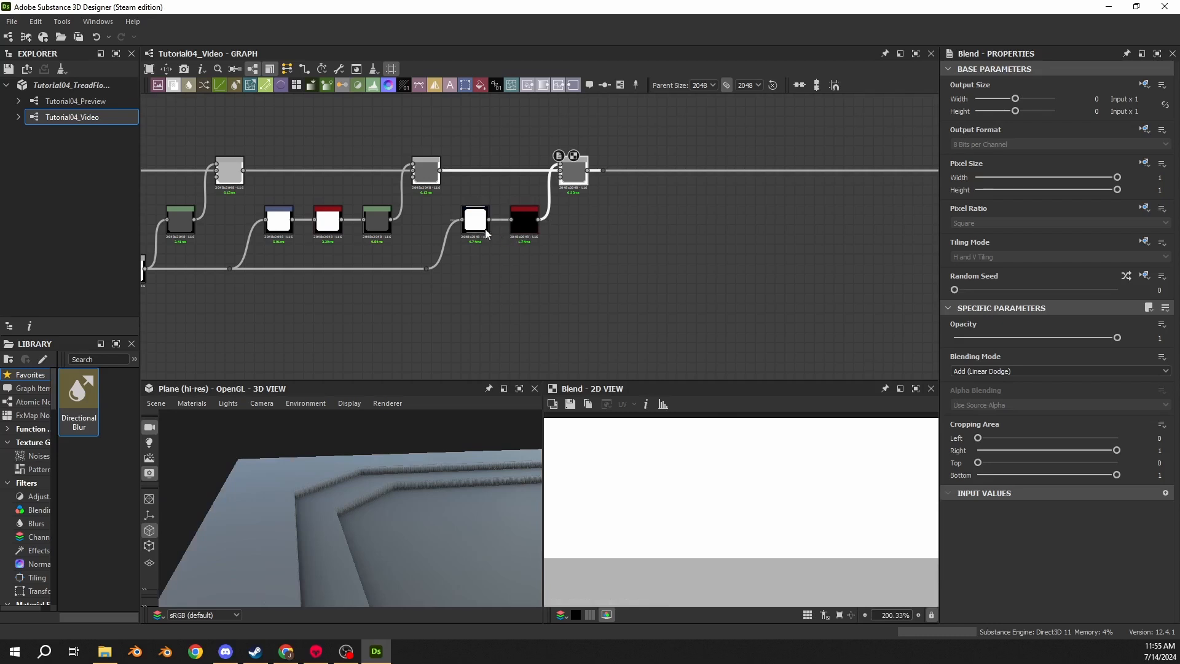
- Set the new Histogram Scan's Position to 0.57 and inspect the Add Blend result in 2D and 3D
{"action": "double_click", "coordinate": [524, 222]}
{"action": "left_click_drag", "start_coordinate": [955, 353], "coordinate": [1047, 353]}
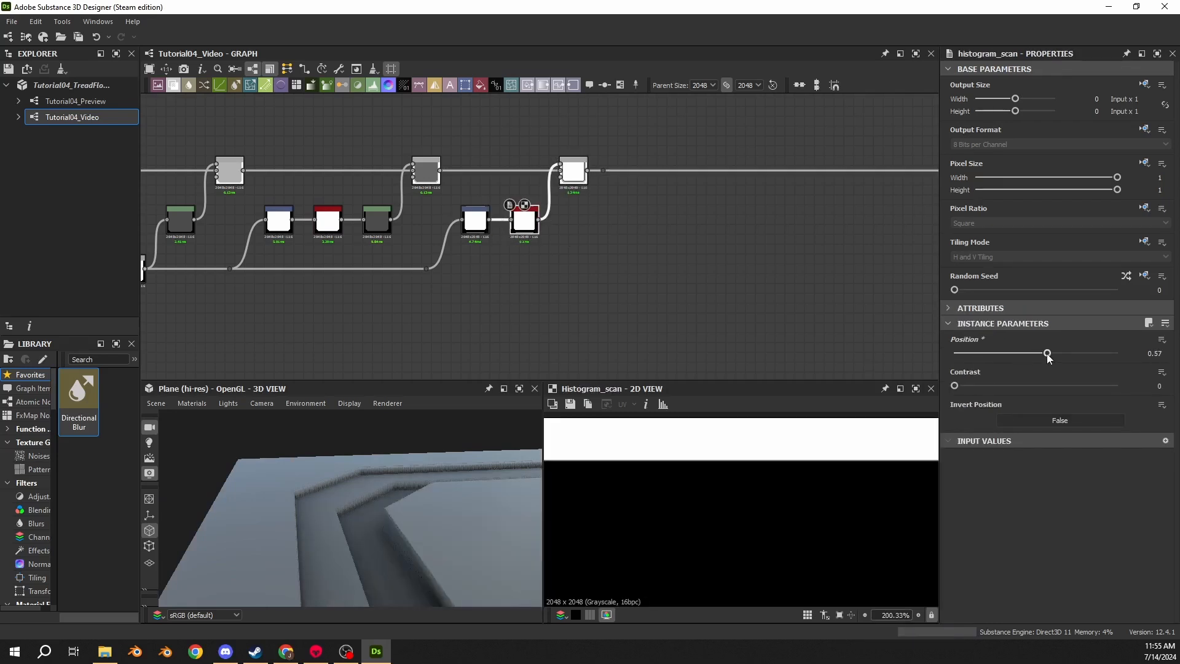
{"action": "double_click", "coordinate": [573, 174]}
{"action": "scroll", "coordinate": [676, 516], "scroll_direction": "down", "scroll_amount": 13}
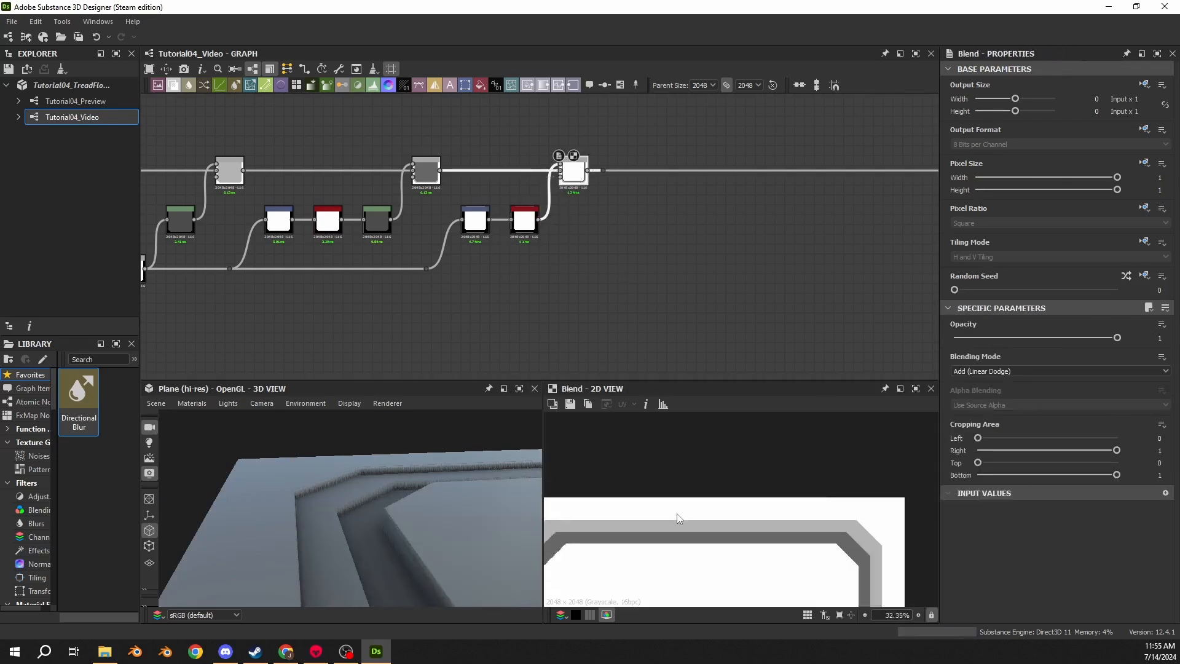
{"action": "middle_click_drag", "start_coordinate": [674, 519], "coordinate": [672, 476]}
{"action": "scroll", "coordinate": [654, 451], "scroll_direction": "up", "scroll_amount": 4}
{"action": "scroll", "coordinate": [652, 492], "scroll_direction": "down", "scroll_amount": 8}
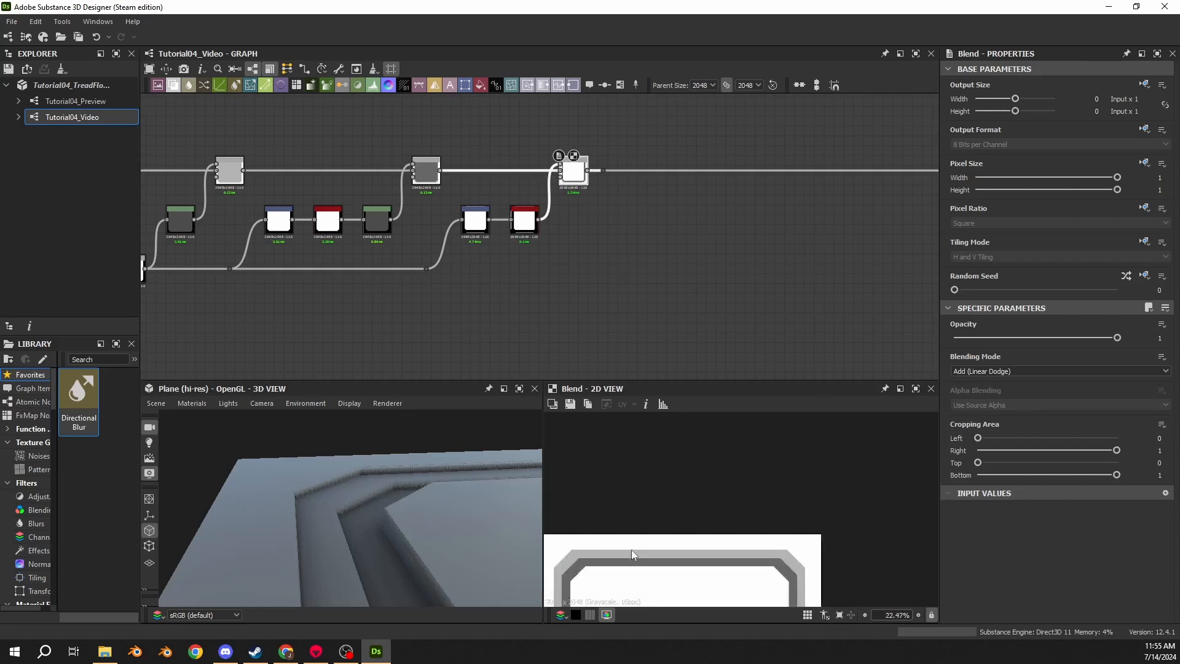
{"action": "left_click_drag", "start_coordinate": [503, 523], "coordinate": [477, 507]}
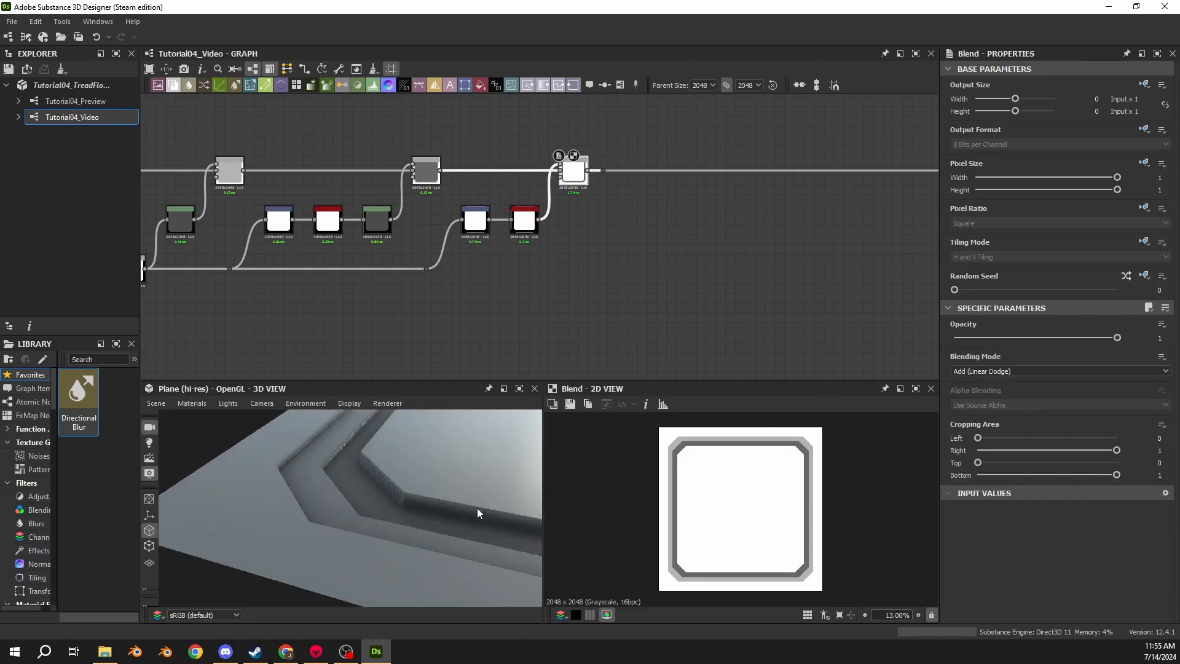
- Try changing the new Transformation 2D's pixel ratio and tiling mode inheritance settings, then undo the change
{"action": "double_click", "coordinate": [475, 220]}
{"action": "scroll", "coordinate": [677, 450], "scroll_direction": "up", "scroll_amount": 3}
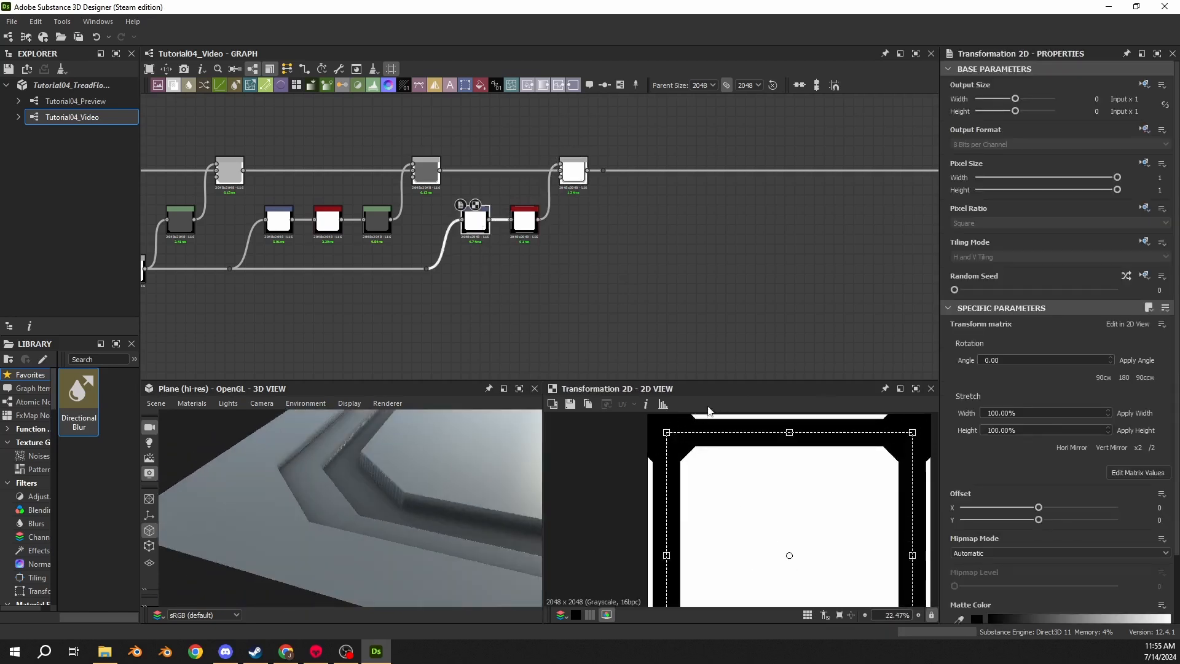
{"action": "middle_click_drag", "start_coordinate": [596, 286], "coordinate": [679, 283]}
{"action": "scroll", "coordinate": [776, 522], "scroll_direction": "down", "scroll_amount": 2}
{"action": "scroll", "coordinate": [508, 332], "scroll_direction": "up", "scroll_amount": 4}
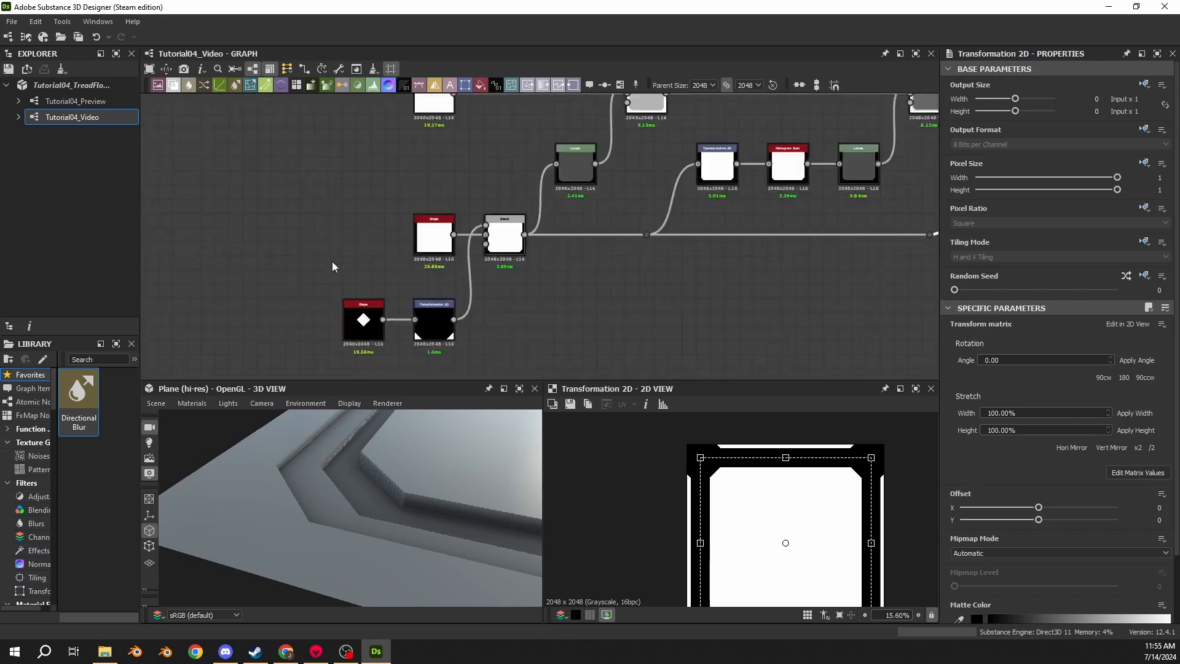
{"action": "middle_click_drag", "start_coordinate": [601, 285], "coordinate": [261, 325]}
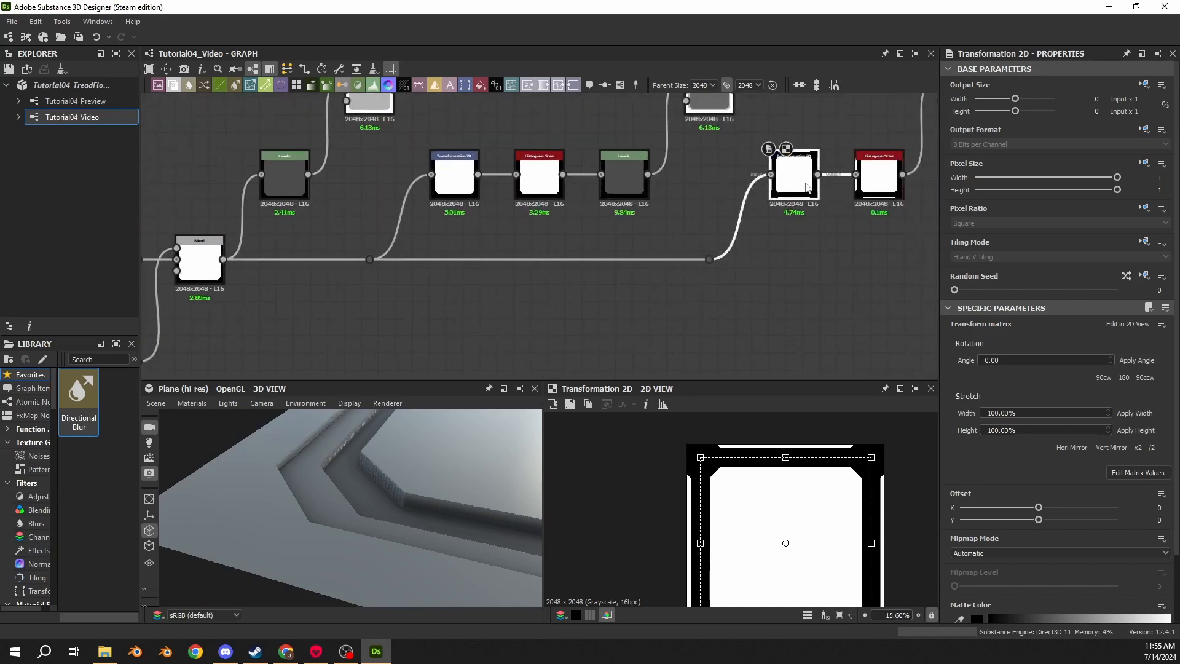
{"action": "left_click", "coordinate": [1143, 209]}
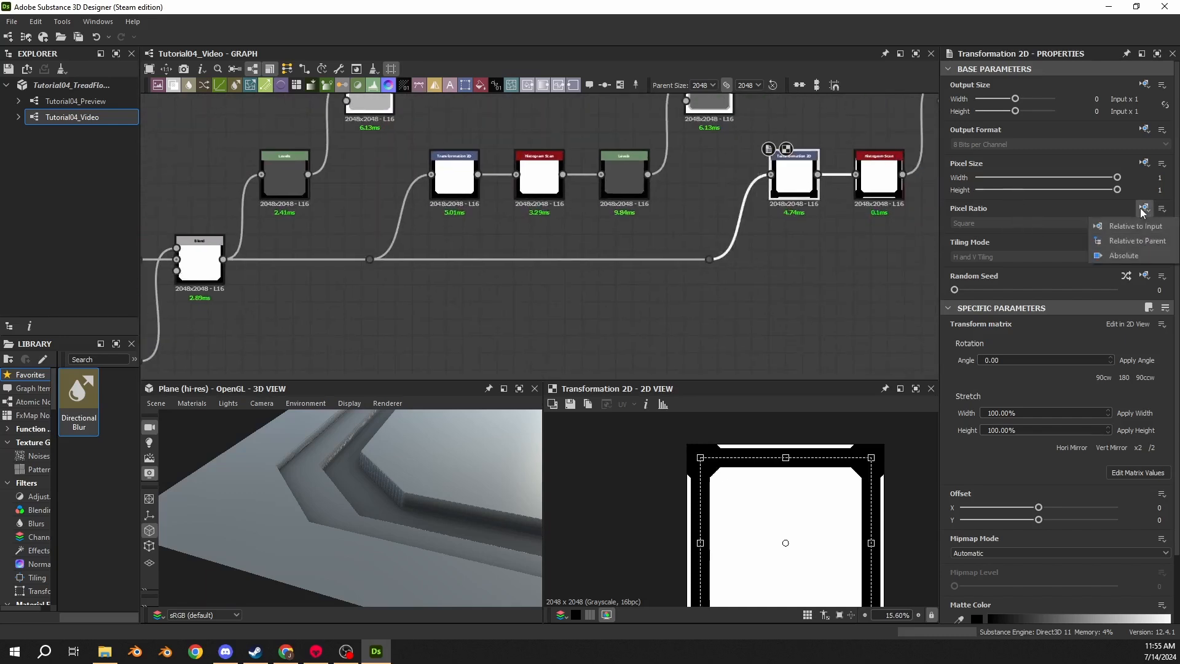
{"action": "left_click", "coordinate": [1119, 242]}
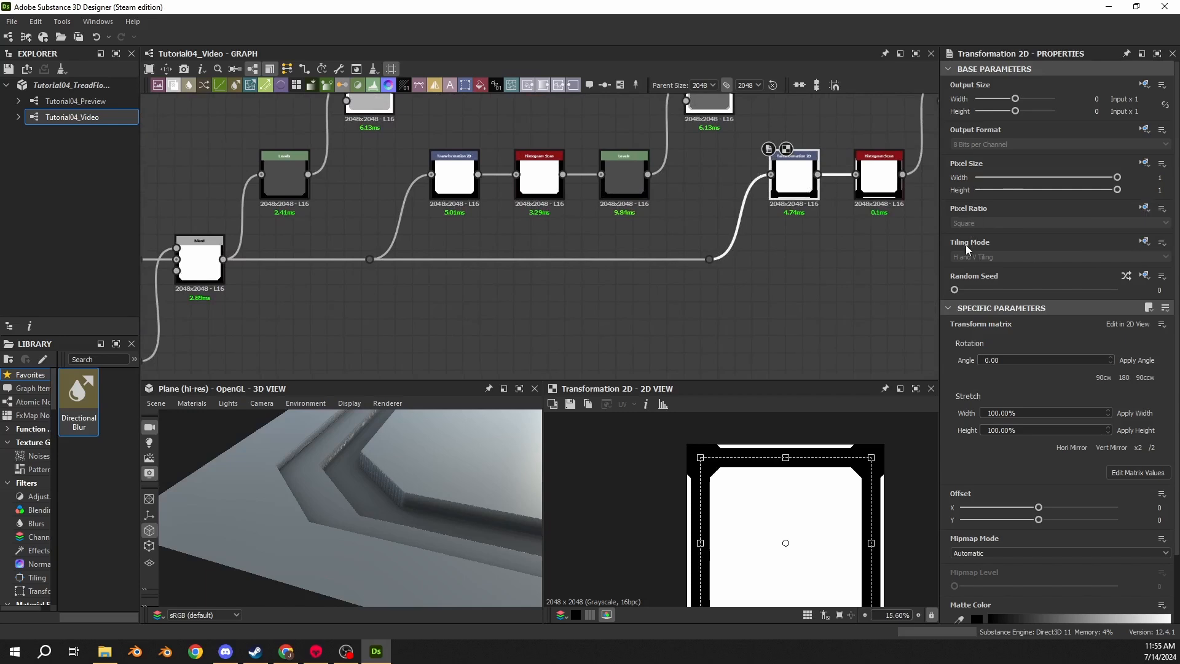
{"action": "left_click", "coordinate": [1143, 242]}
{"action": "left_click", "coordinate": [1124, 290]}
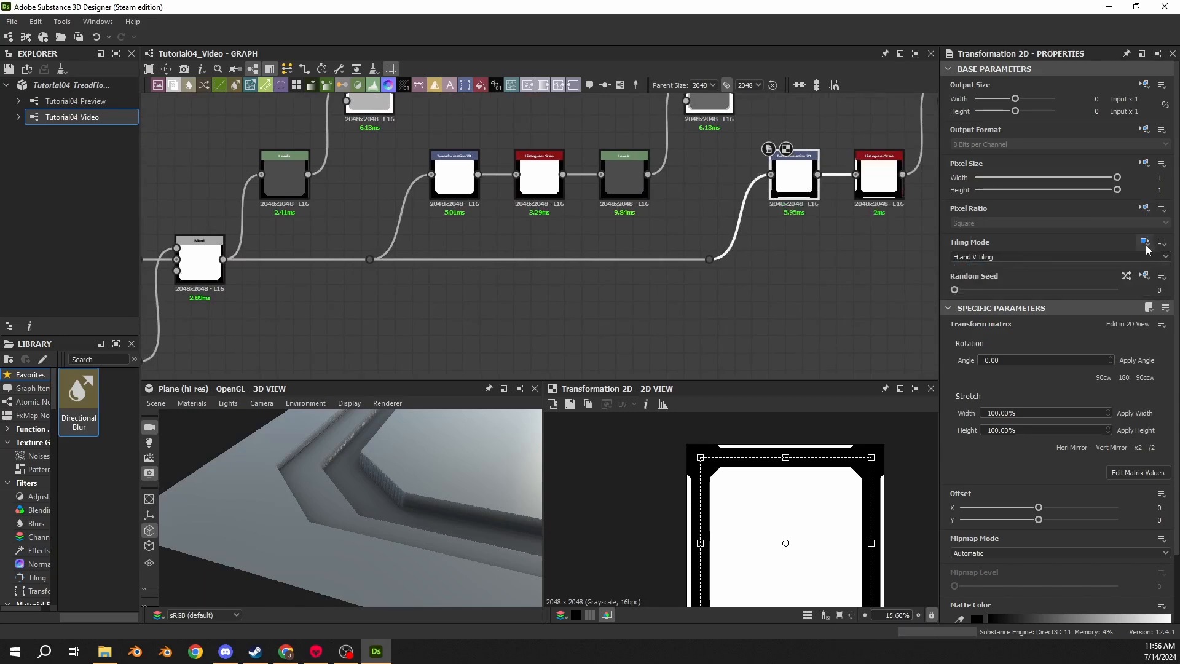
{"action": "key", "text": "ctrl+z"}
- Set the original Shape node's Tiling Mode inheritance to Absolute and its Tiling Mode to No Tiling
{"action": "middle_click_drag", "start_coordinate": [539, 297], "coordinate": [890, 249]}
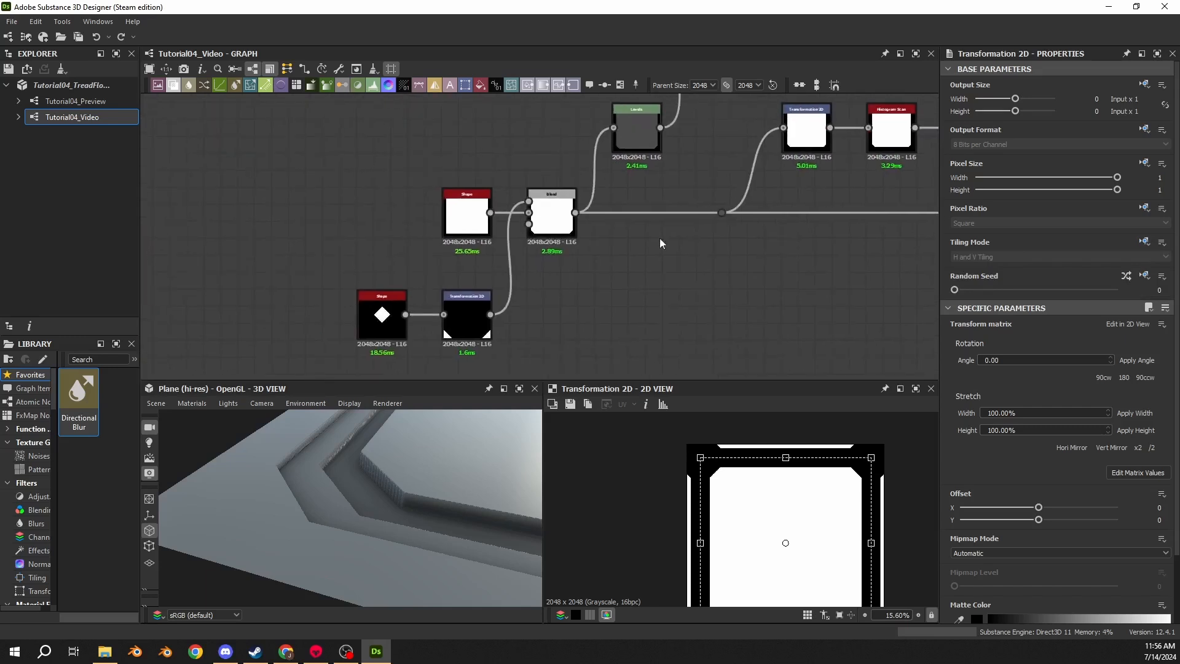
{"action": "scroll", "coordinate": [473, 226], "scroll_direction": "up", "scroll_amount": 4}
{"action": "double_click", "coordinate": [481, 226]}
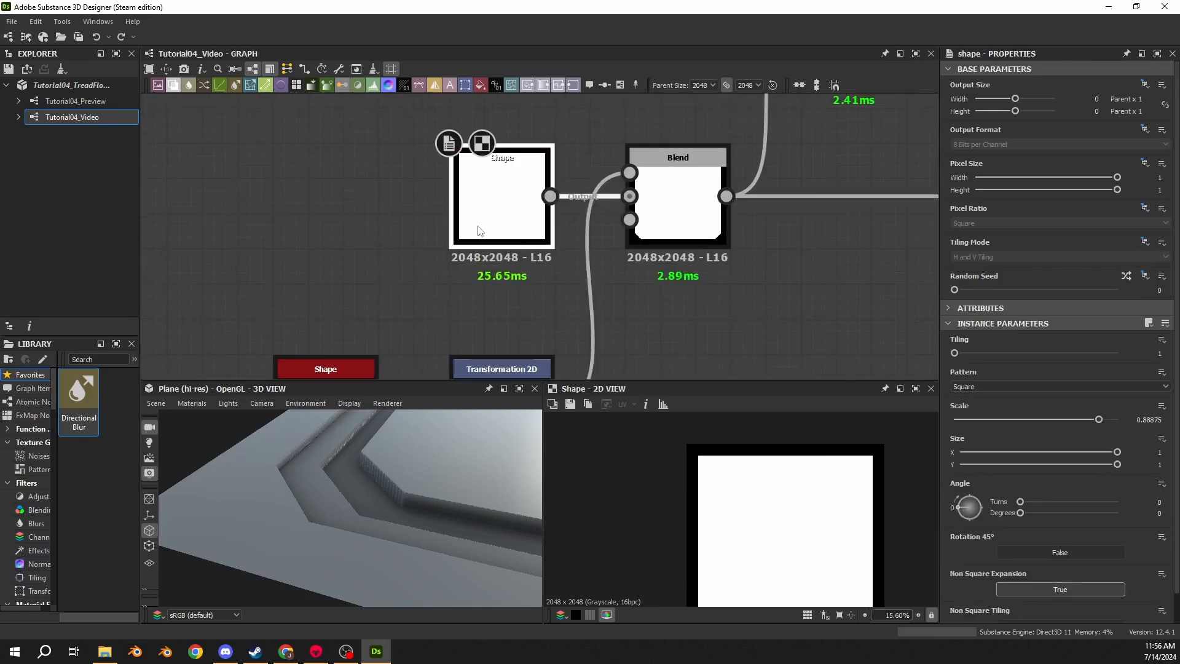
{"action": "key", "text": "f"}
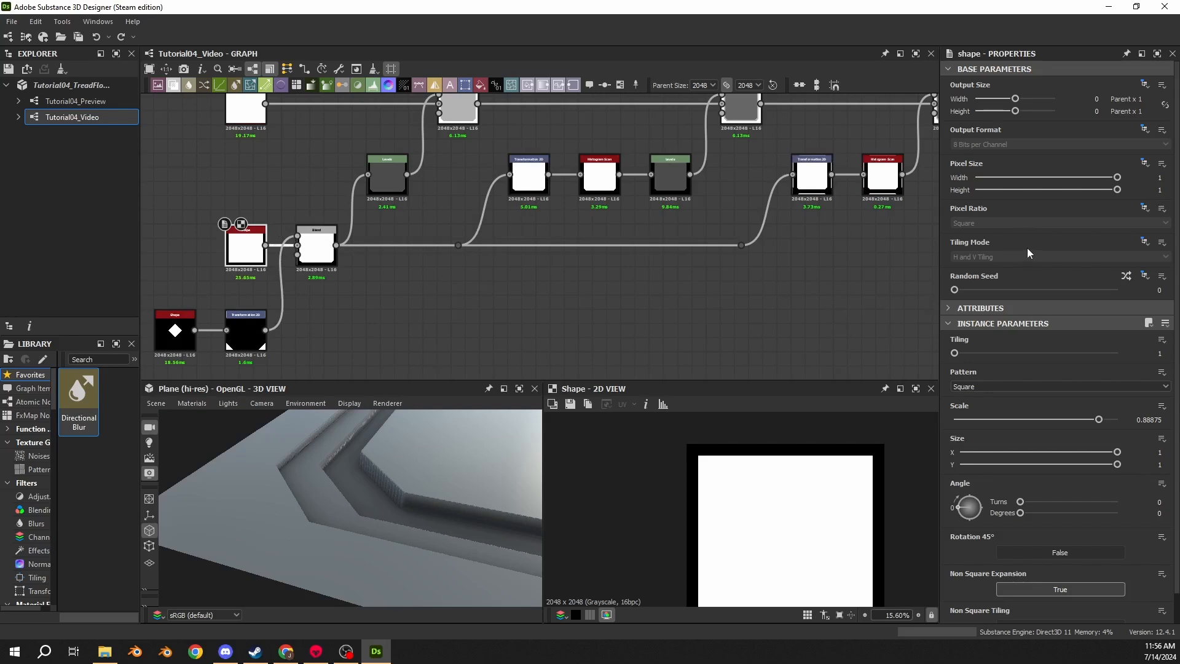
{"action": "left_click", "coordinate": [1144, 241]}
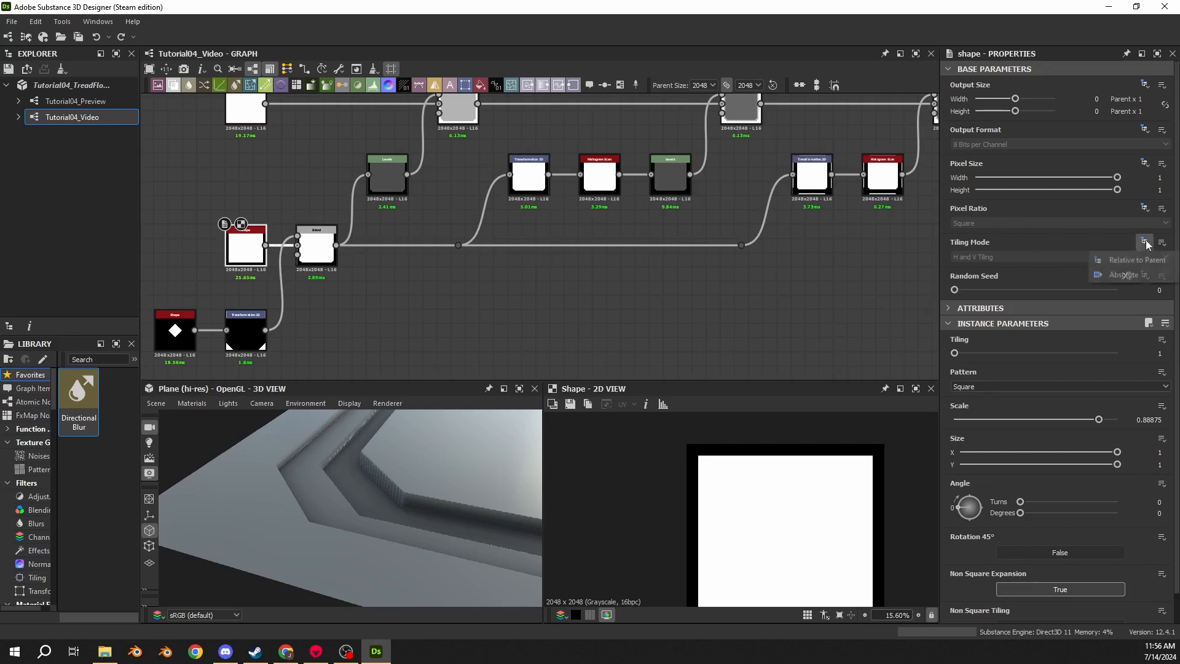
{"action": "left_click", "coordinate": [1124, 275]}
{"action": "left_click", "coordinate": [984, 258]}
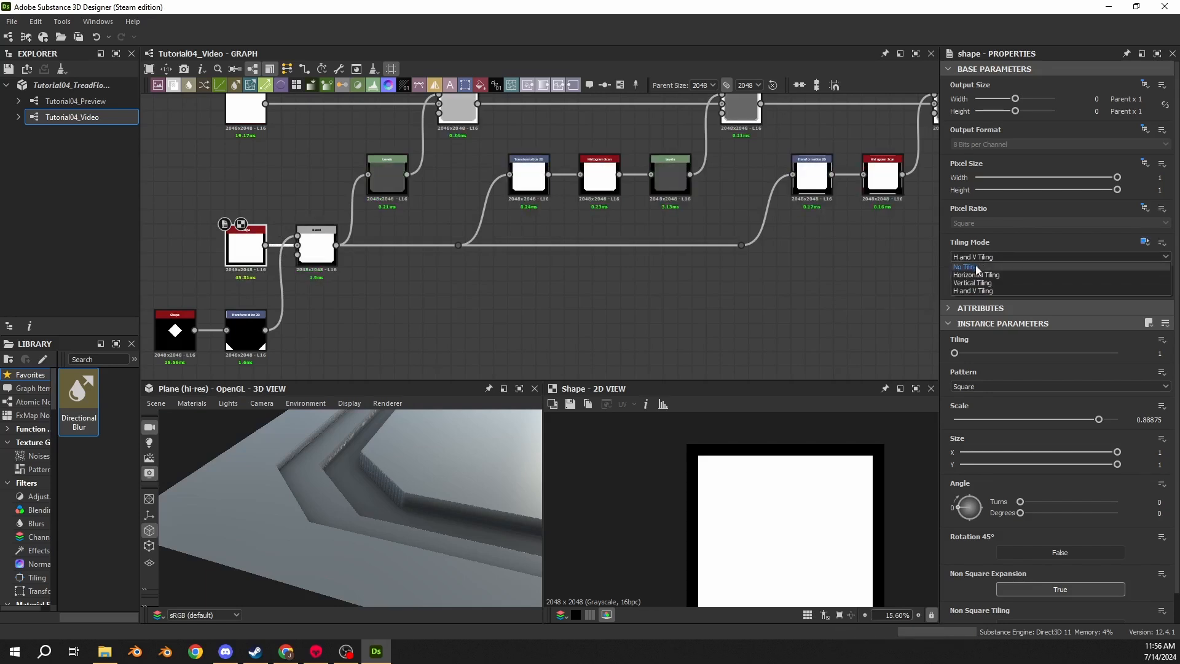
{"action": "left_click", "coordinate": [964, 267]}
- Inspect the Transformation 2D, Histogram Scan and Levels nodes of both branches in the 2D view
{"action": "double_click", "coordinate": [815, 188]}
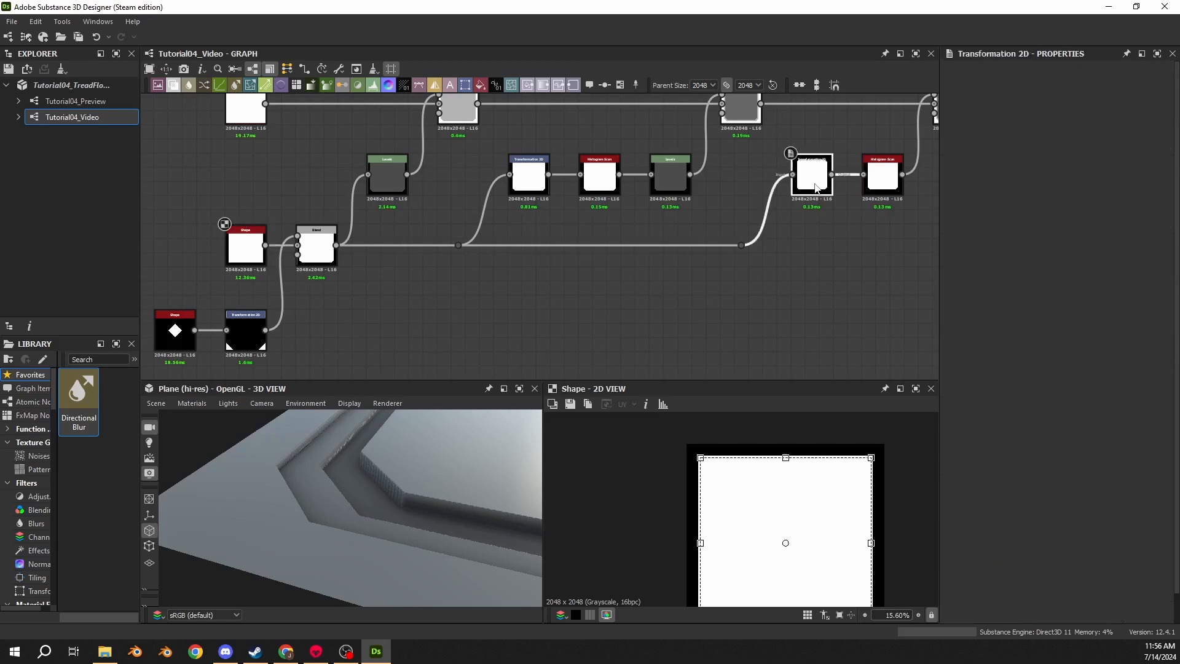
{"action": "middle_click_drag", "start_coordinate": [828, 232], "coordinate": [664, 238]}
{"action": "scroll", "coordinate": [759, 446], "scroll_direction": "up", "scroll_amount": 3}
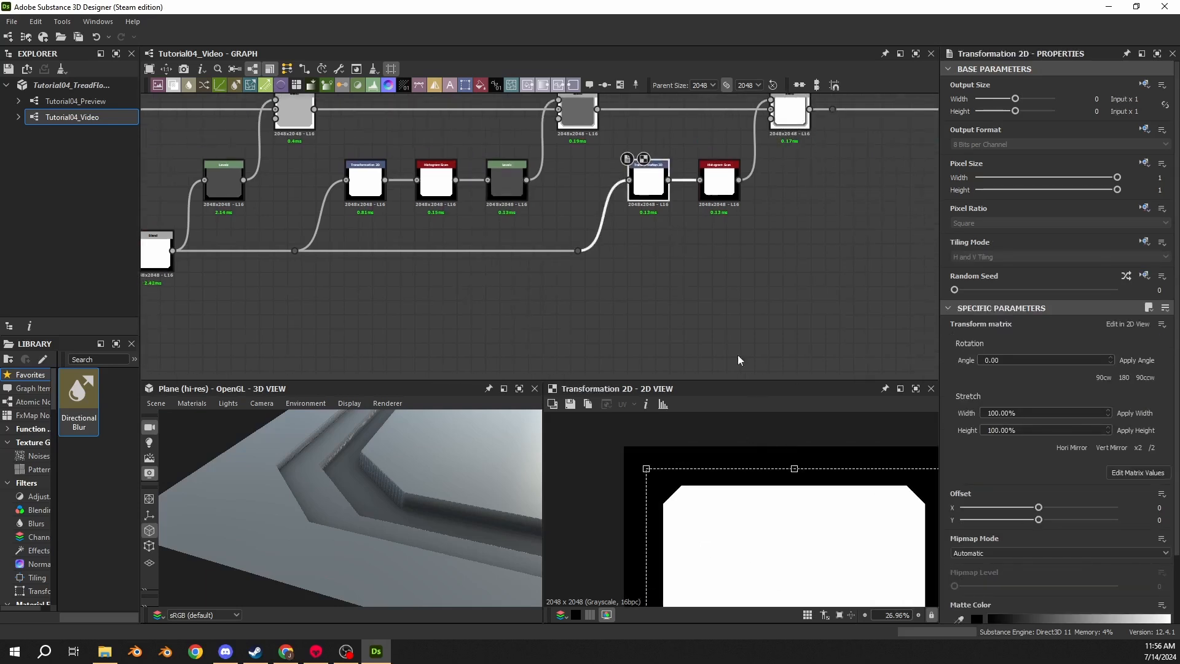
{"action": "double_click", "coordinate": [360, 191]}
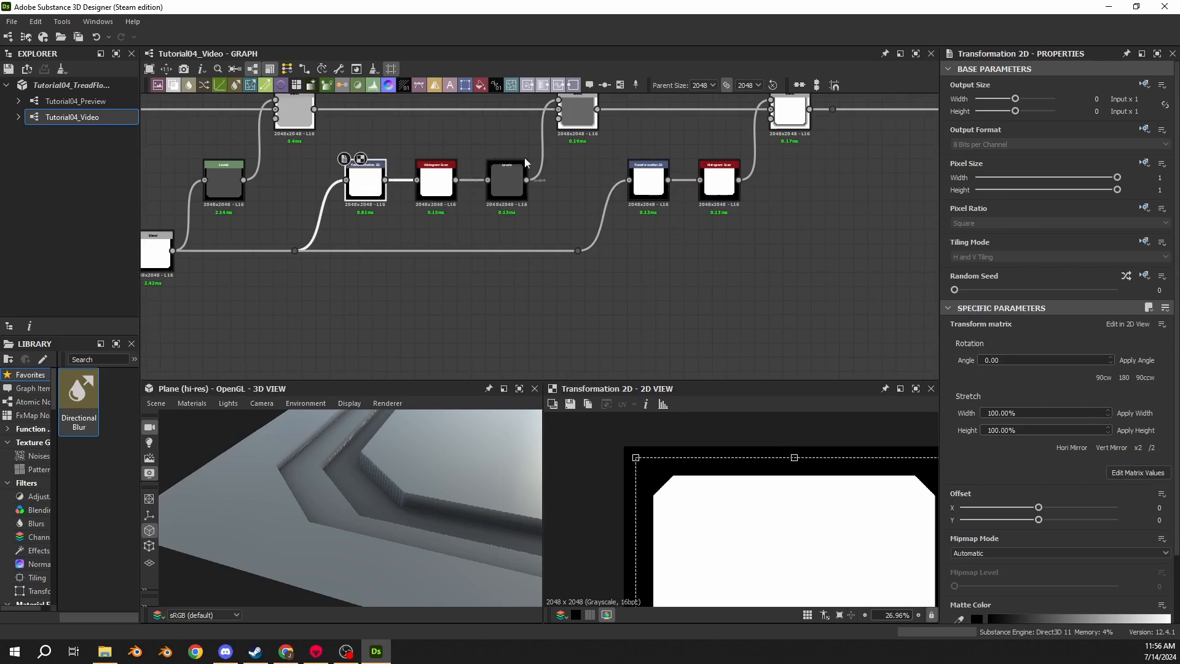
{"action": "left_click", "coordinate": [650, 192]}
{"action": "double_click", "coordinate": [650, 192]}
{"action": "left_click_drag", "start_coordinate": [261, 240], "coordinate": [619, 277]}
{"action": "left_click", "coordinate": [657, 194]}
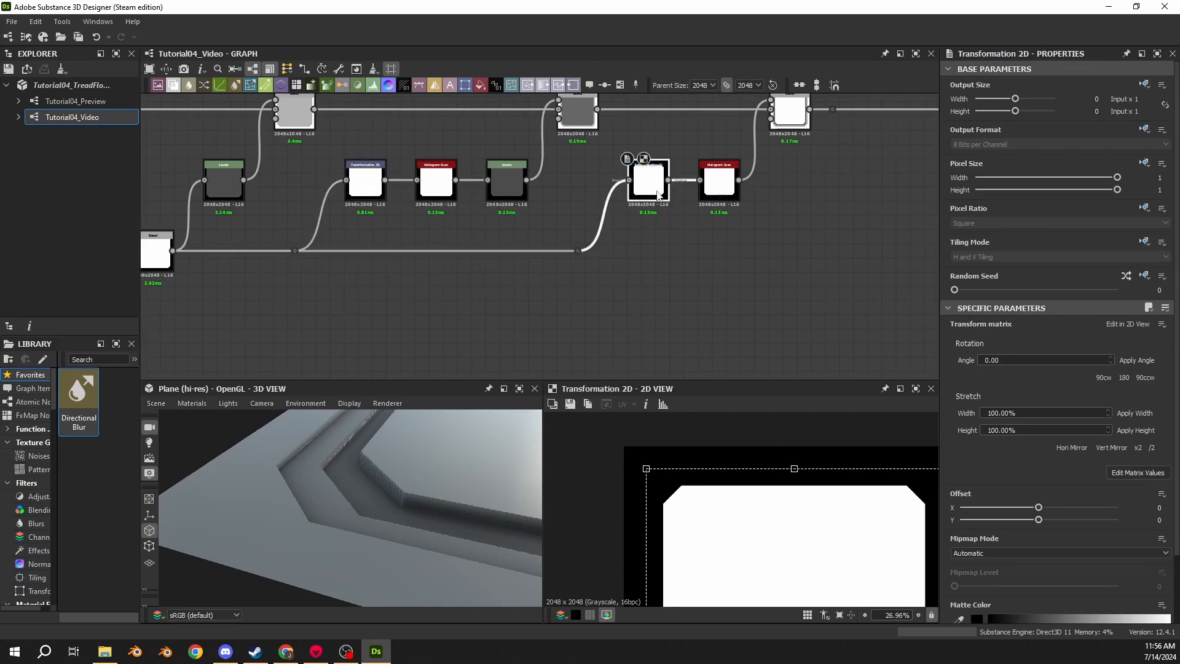
{"action": "left_click", "coordinate": [376, 190]}
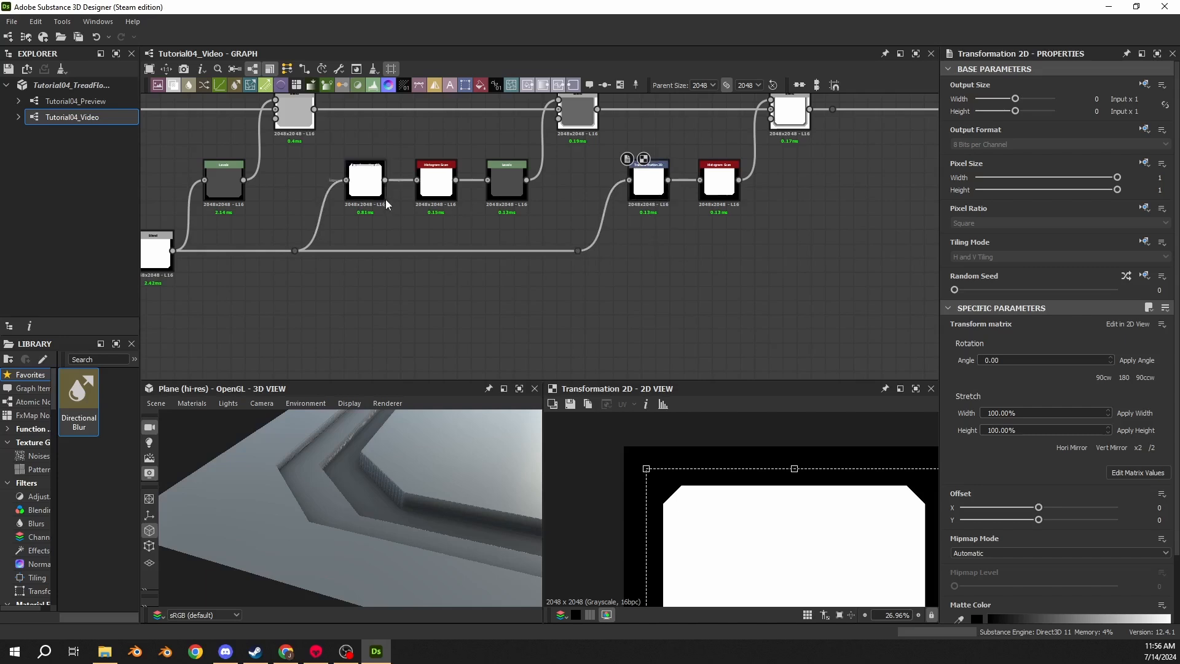
{"action": "left_click", "coordinate": [422, 190]}
{"action": "left_click", "coordinate": [645, 180]}
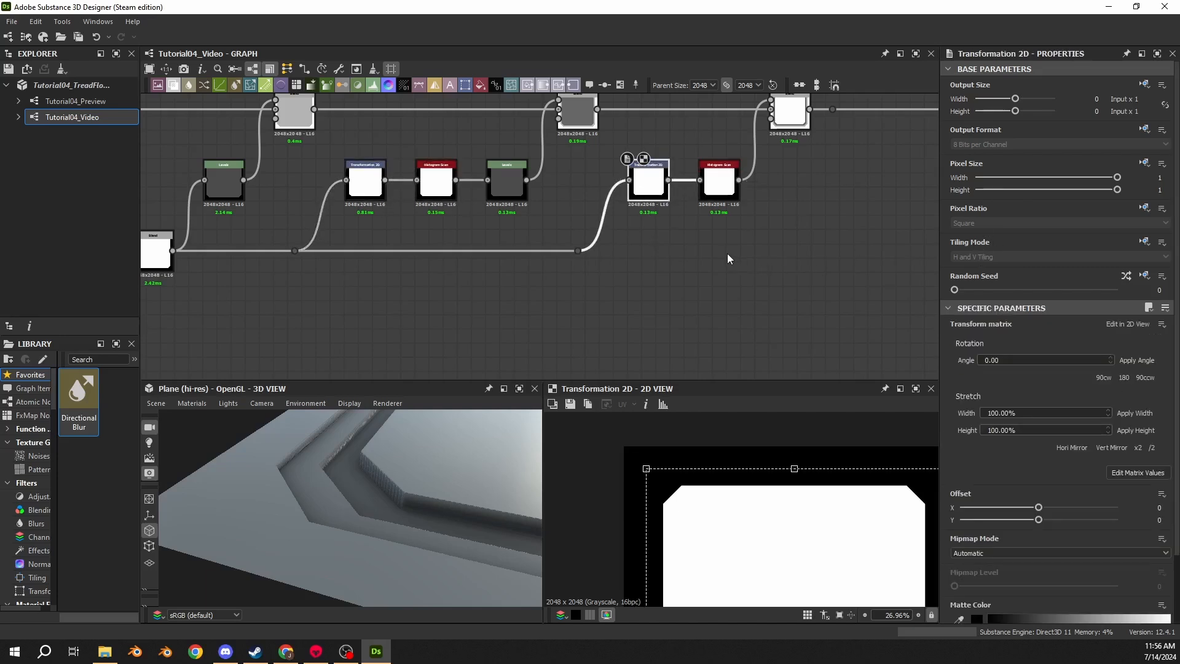
{"action": "left_click", "coordinate": [729, 188]}
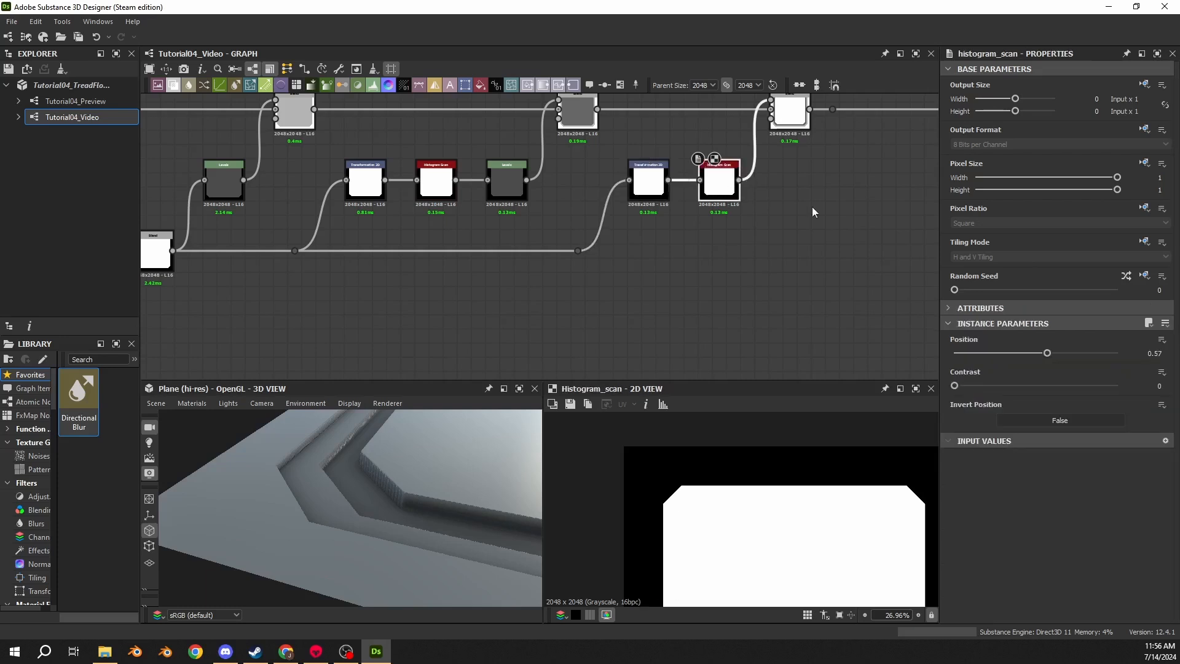
{"action": "left_click", "coordinate": [506, 184]}
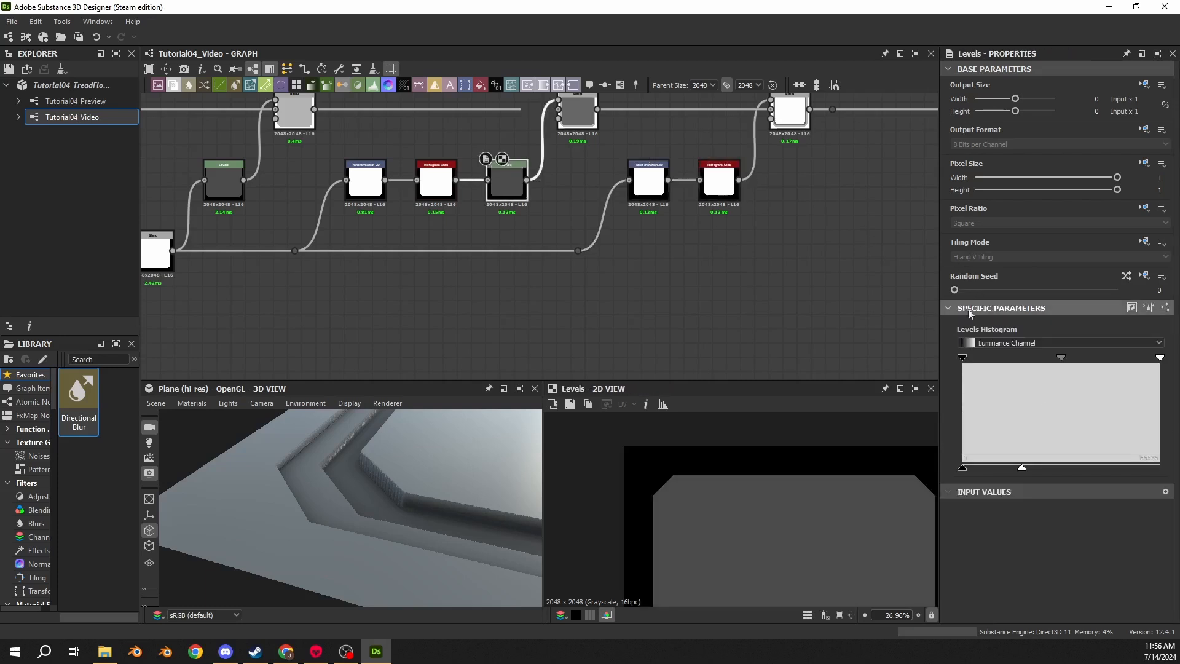
- Check the combined result in the 3D view and review the second Histogram Scan's Position setting
{"action": "scroll", "coordinate": [393, 328], "scroll_direction": "down", "scroll_amount": 1}
{"action": "middle_click_drag", "start_coordinate": [392, 328], "coordinate": [603, 269]}
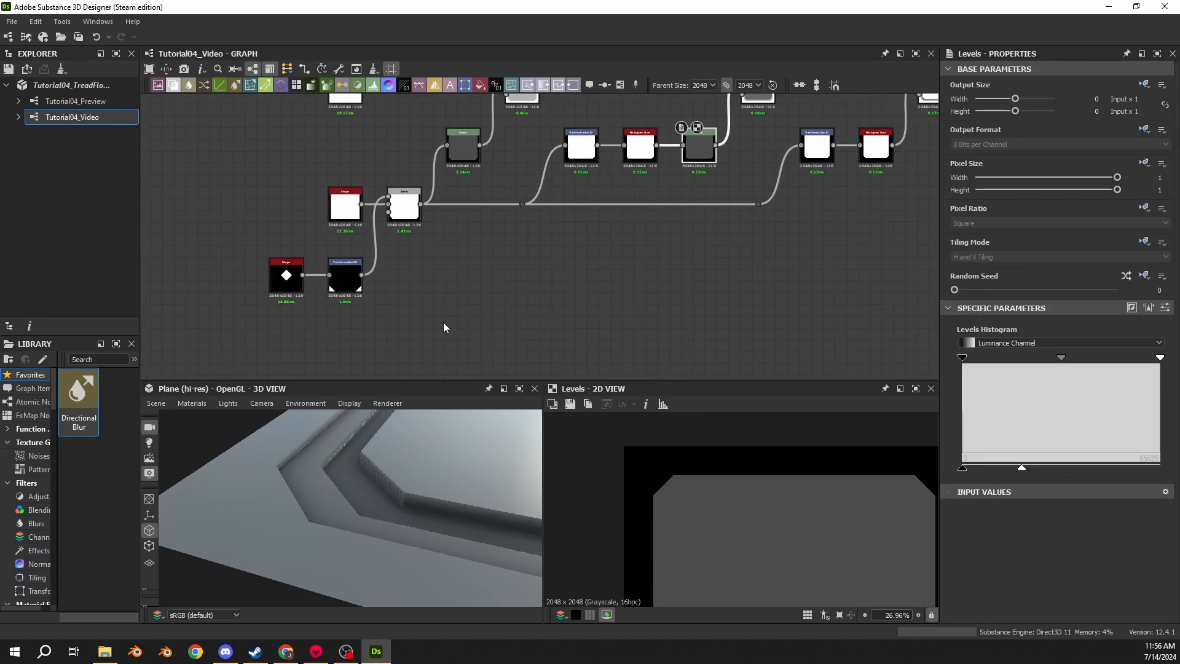
{"action": "scroll", "coordinate": [461, 447], "scroll_direction": "down", "scroll_amount": 4}
{"action": "left_click_drag", "start_coordinate": [465, 453], "coordinate": [430, 465]}
{"action": "scroll", "coordinate": [762, 218], "scroll_direction": "down", "scroll_amount": 4}
{"action": "middle_click_drag", "start_coordinate": [851, 184], "coordinate": [662, 246]}
{"action": "scroll", "coordinate": [662, 246], "scroll_direction": "up", "scroll_amount": 5}
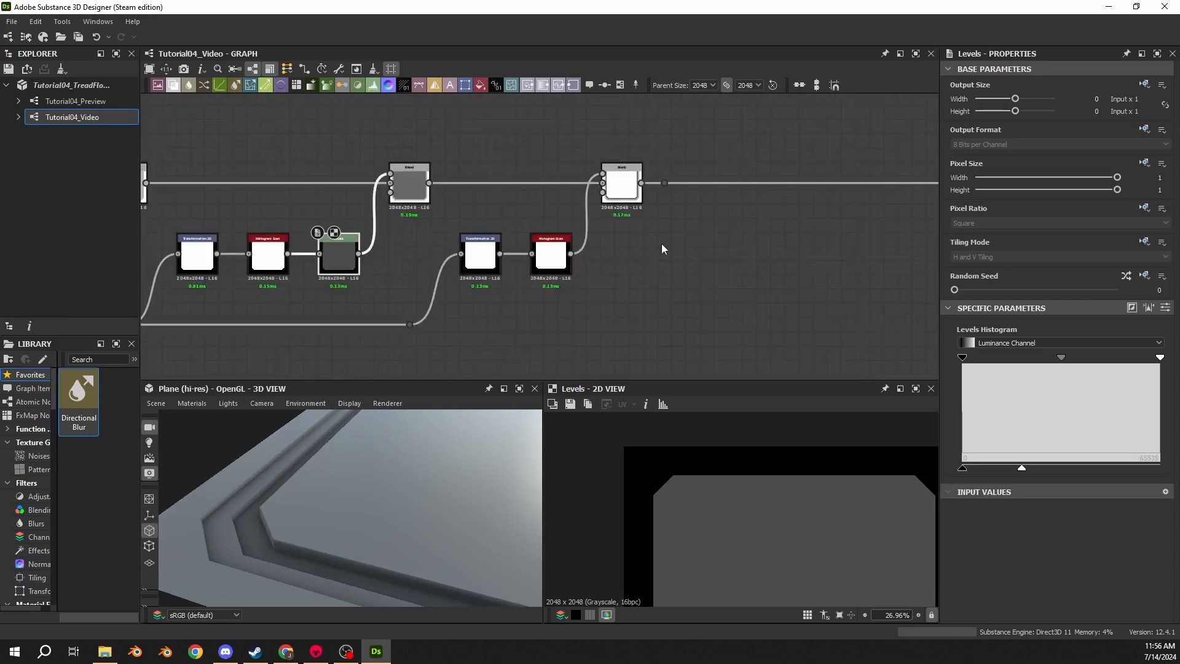
{"action": "left_click", "coordinate": [622, 192]}
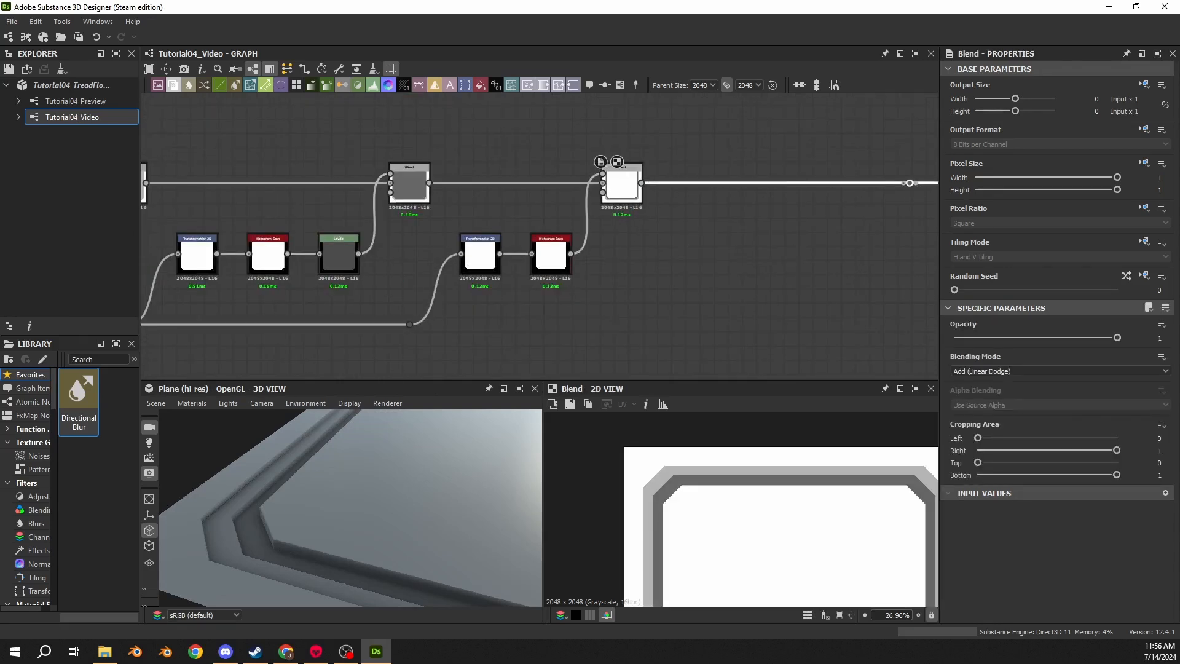
{"action": "left_click", "coordinate": [551, 255]}
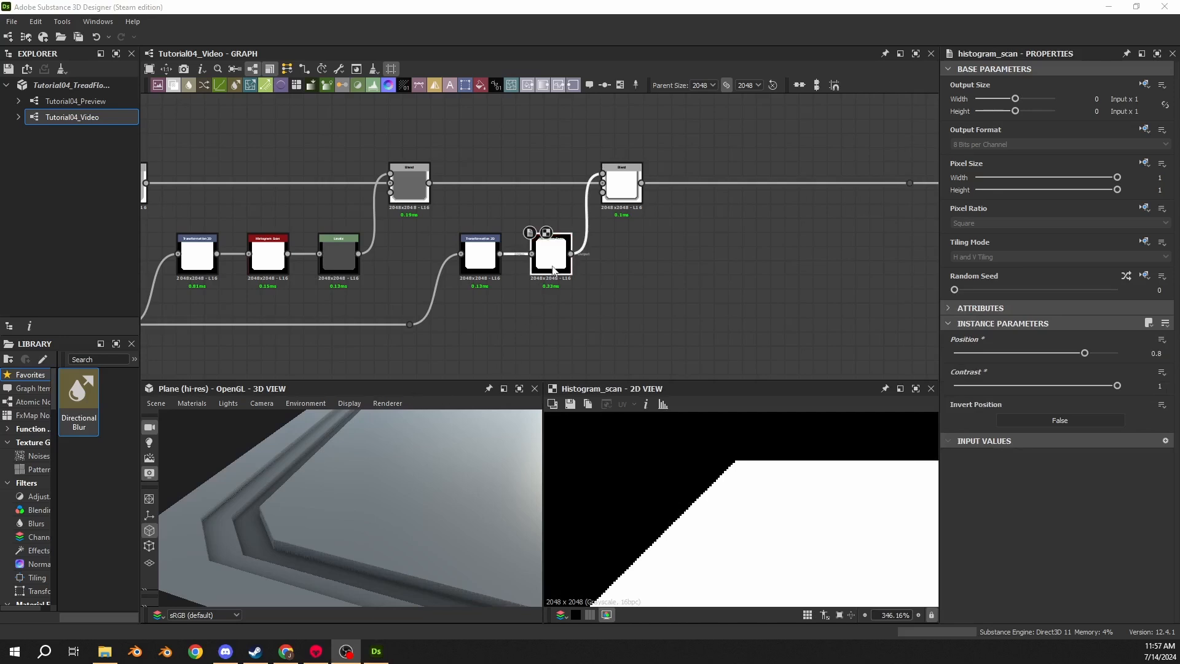
{"action": "left_click", "coordinate": [1137, 352]}
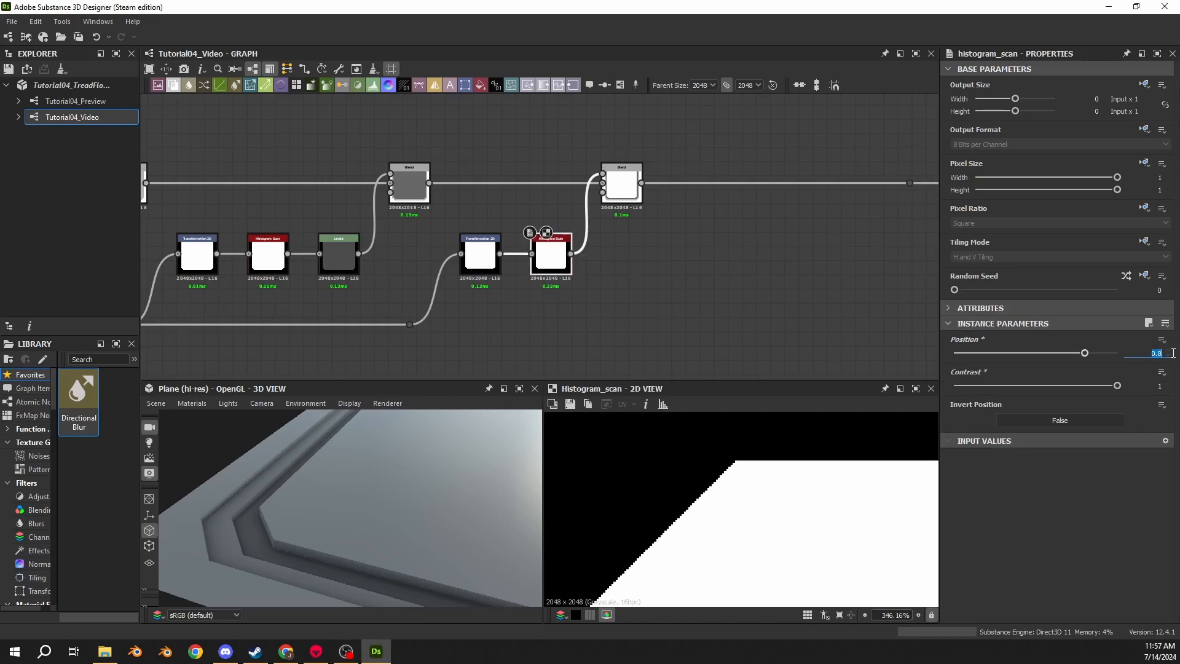
{"action": "left_click", "coordinate": [998, 511]}
- Compare both Histogram Scan nodes and the final Add Blend result in the 2D and 3D views
{"action": "scroll", "coordinate": [774, 483], "scroll_direction": "up", "scroll_amount": 8}
{"action": "scroll", "coordinate": [468, 216], "scroll_direction": "up", "scroll_amount": 4}
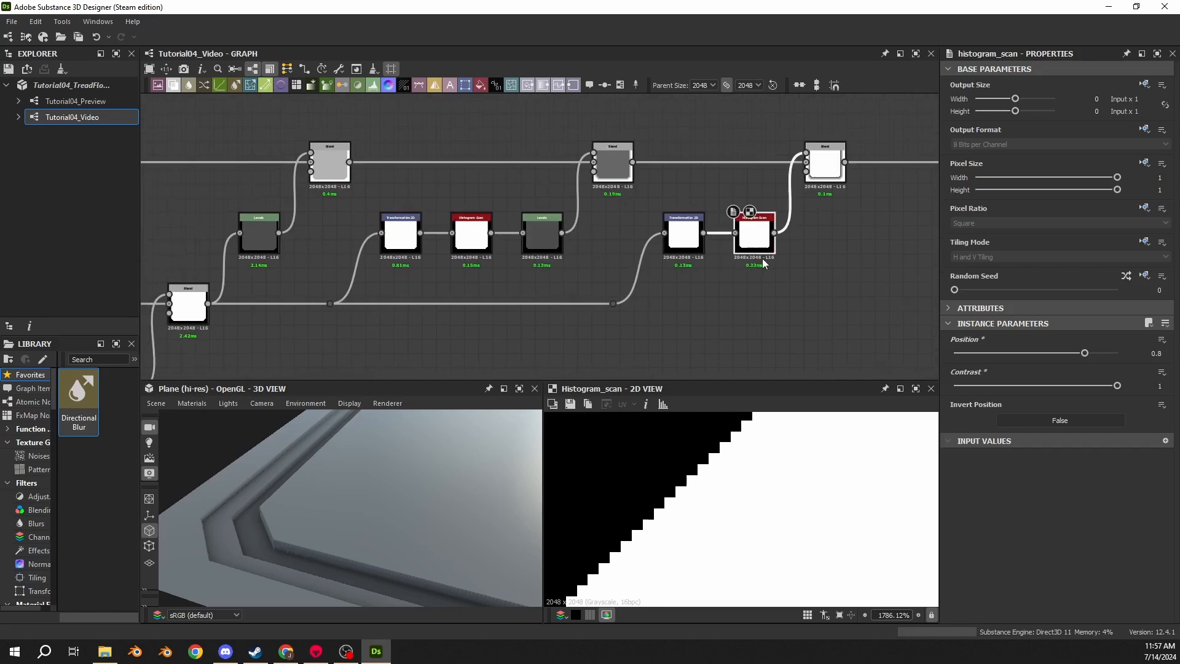
{"action": "double_click", "coordinate": [469, 204]}
{"action": "middle_click_drag", "start_coordinate": [608, 246], "coordinate": [212, 322]}
{"action": "double_click", "coordinate": [665, 264]}
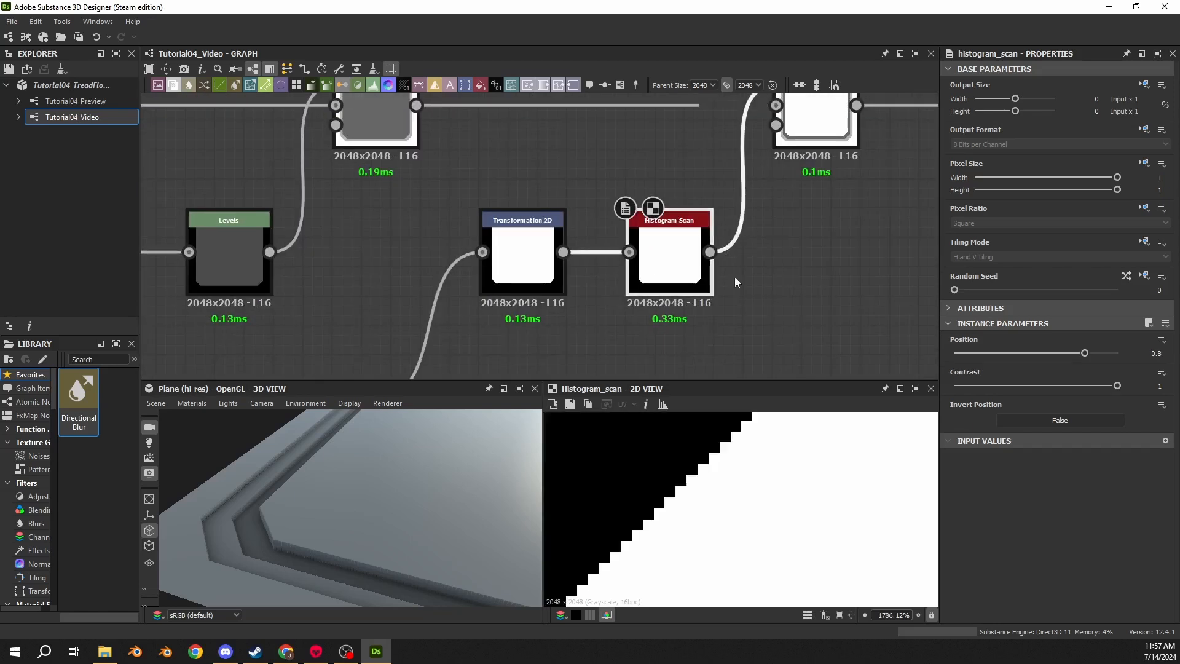
{"action": "scroll", "coordinate": [673, 556], "scroll_direction": "down", "scroll_amount": 5}
{"action": "middle_click_drag", "start_coordinate": [804, 274], "coordinate": [543, 398]}
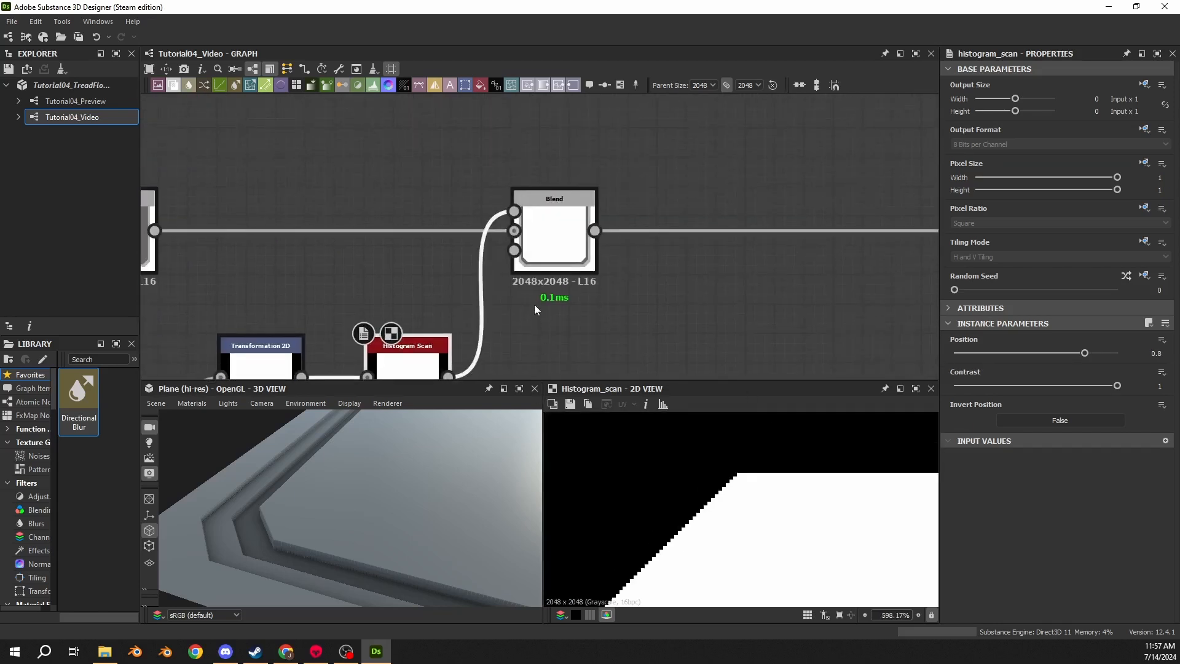
{"action": "double_click", "coordinate": [548, 252]}
{"action": "scroll", "coordinate": [651, 315], "scroll_direction": "down", "scroll_amount": 5}
{"action": "scroll", "coordinate": [727, 511], "scroll_direction": "down", "scroll_amount": 8}
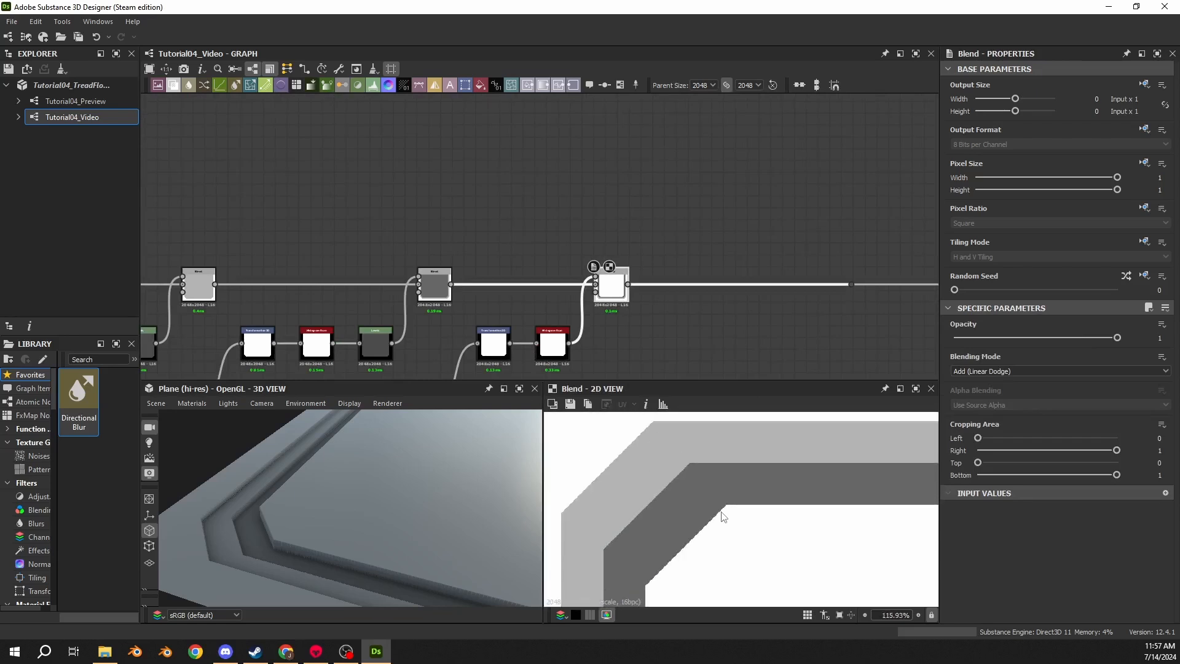
{"action": "scroll", "coordinate": [326, 511], "scroll_direction": "down", "scroll_amount": 5}
{"action": "left_click_drag", "start_coordinate": [346, 489], "coordinate": [337, 533]}
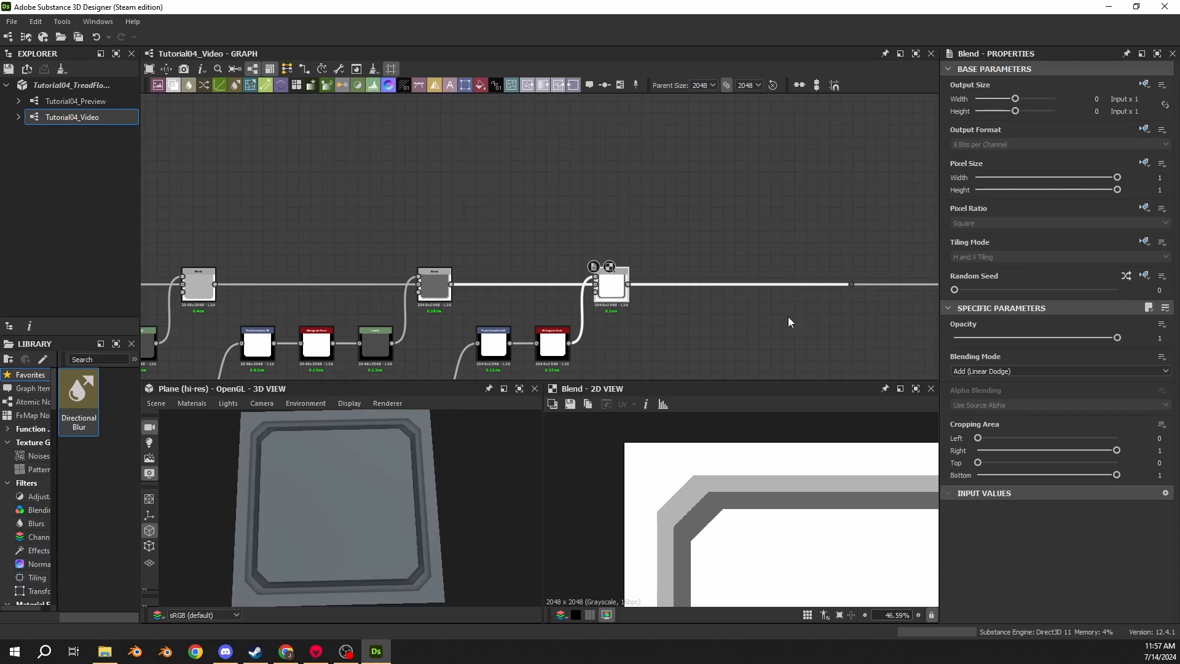
{"action": "middle_click_drag", "start_coordinate": [788, 316], "coordinate": [633, 266]}
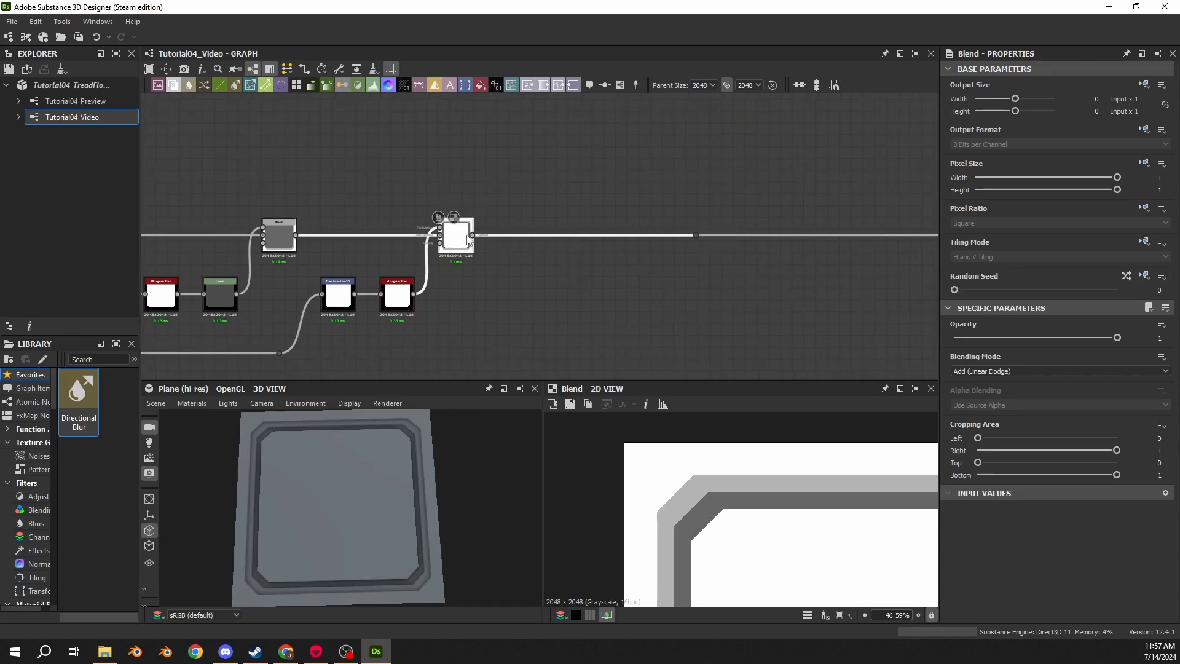
- Add a Tile Generator node and connect the final Blend node's output into its input
{"action": "left_click_drag", "start_coordinate": [510, 270], "coordinate": [518, 274]}
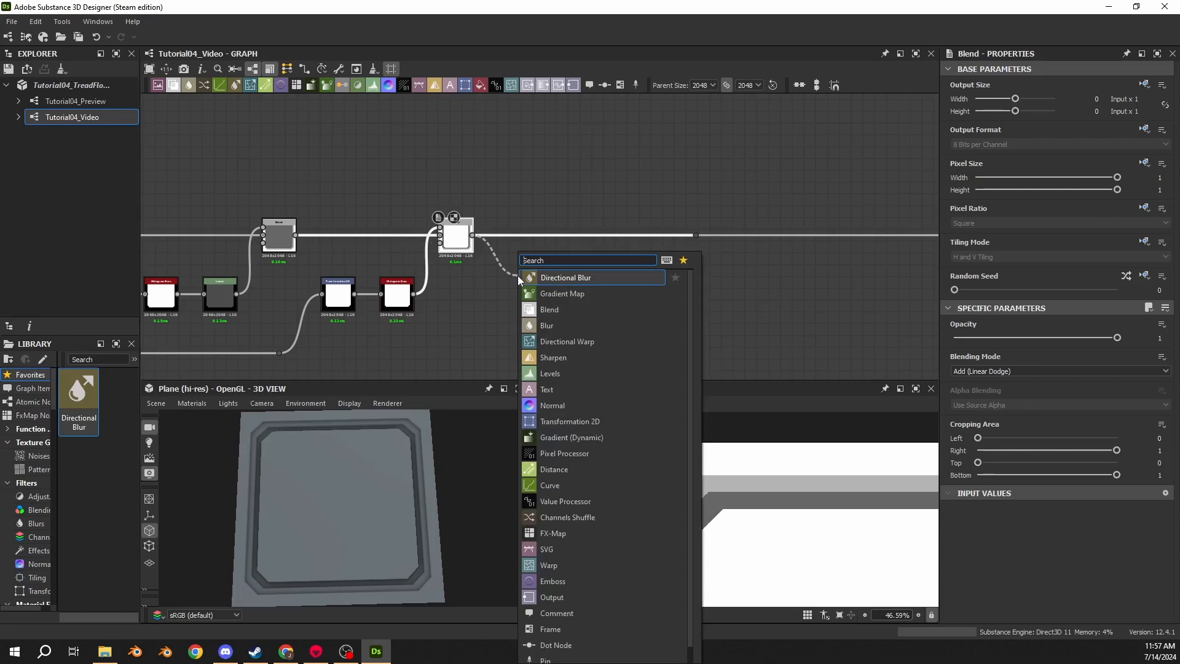
{"action": "type", "text": "tile"}
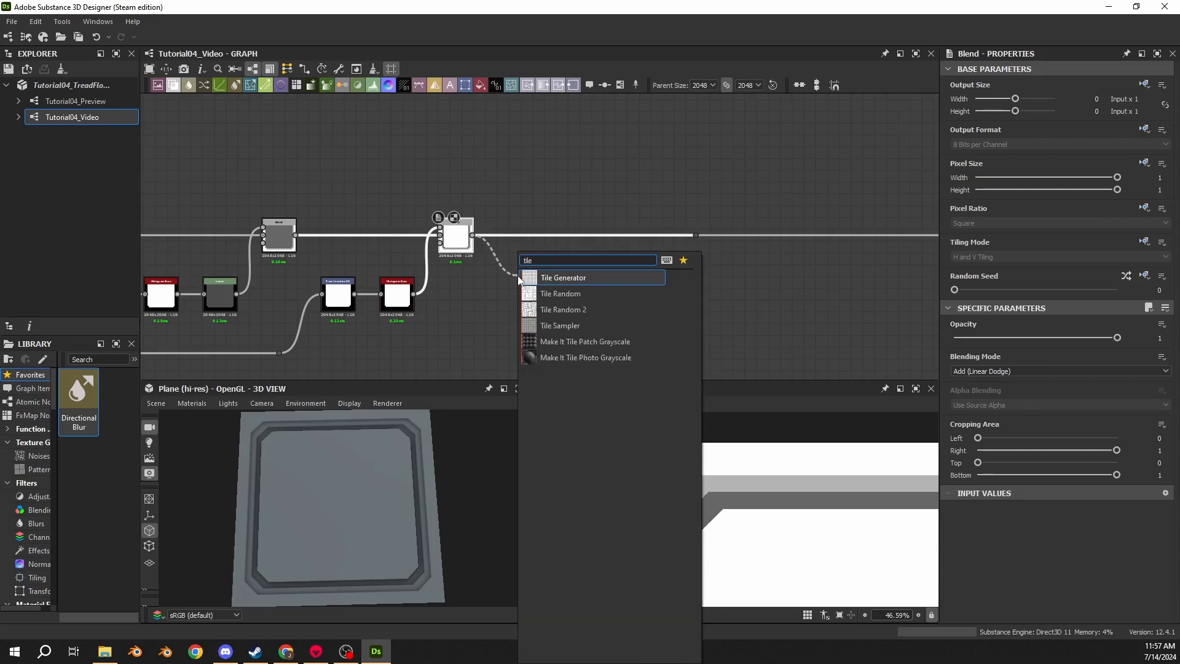
{"action": "key", "text": "Return"}
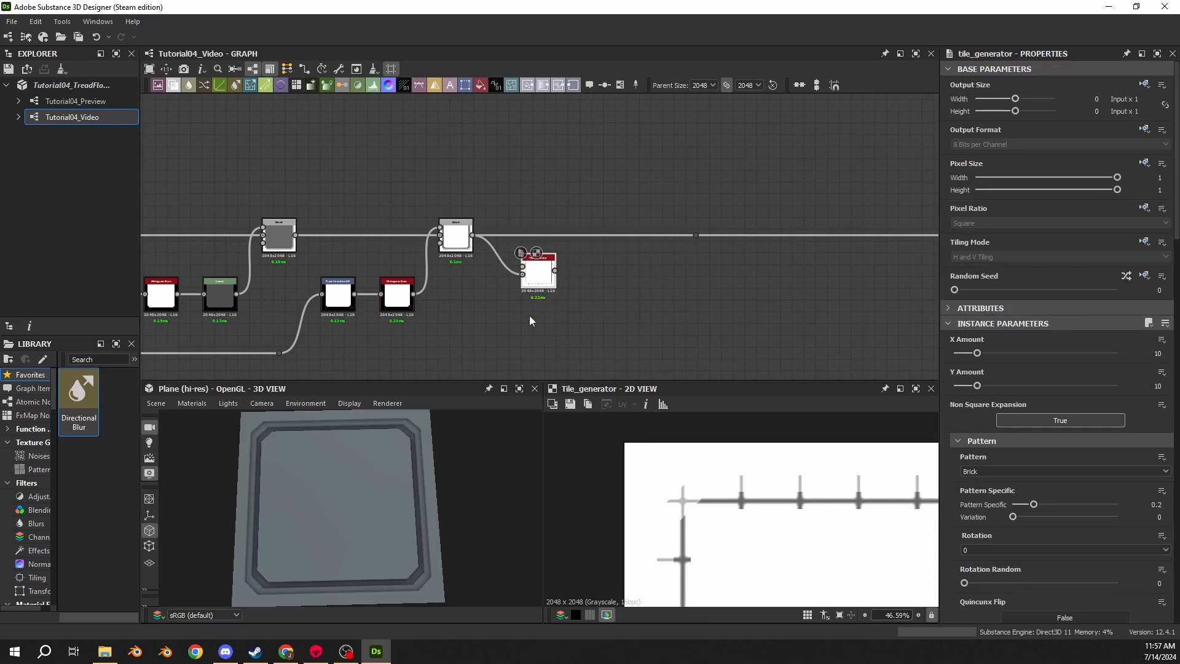
{"action": "scroll", "coordinate": [510, 271], "scroll_direction": "up", "scroll_amount": 5}
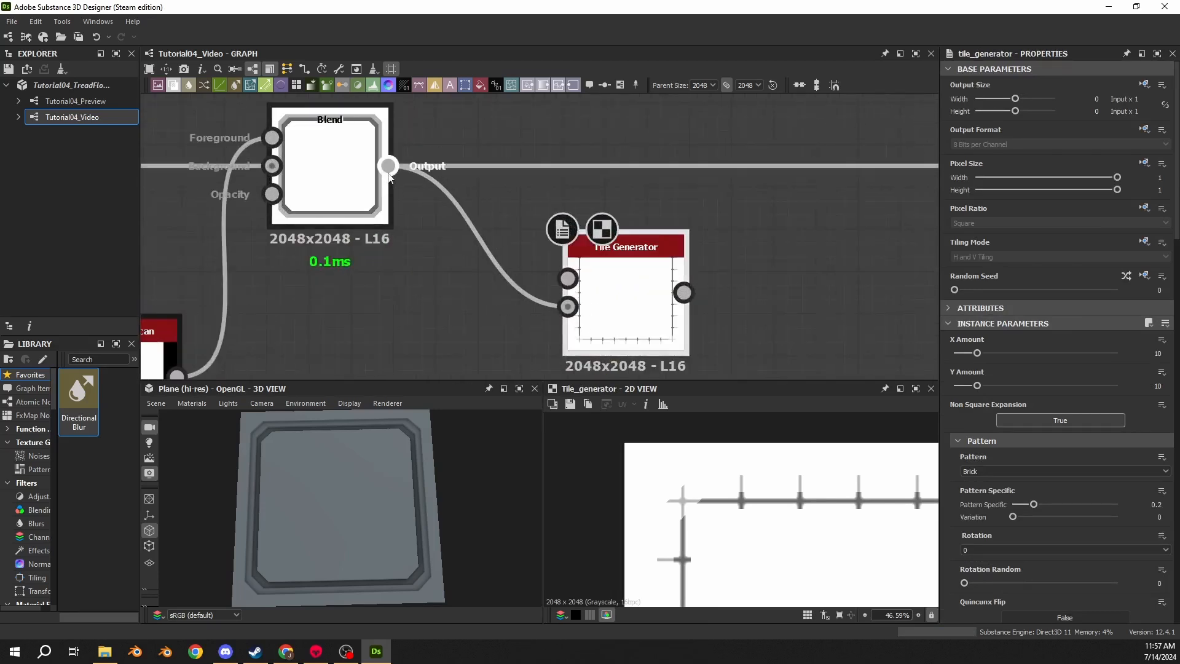
{"action": "left_click_drag", "start_coordinate": [388, 174], "coordinate": [584, 271]}
{"action": "double_click", "coordinate": [567, 307]}
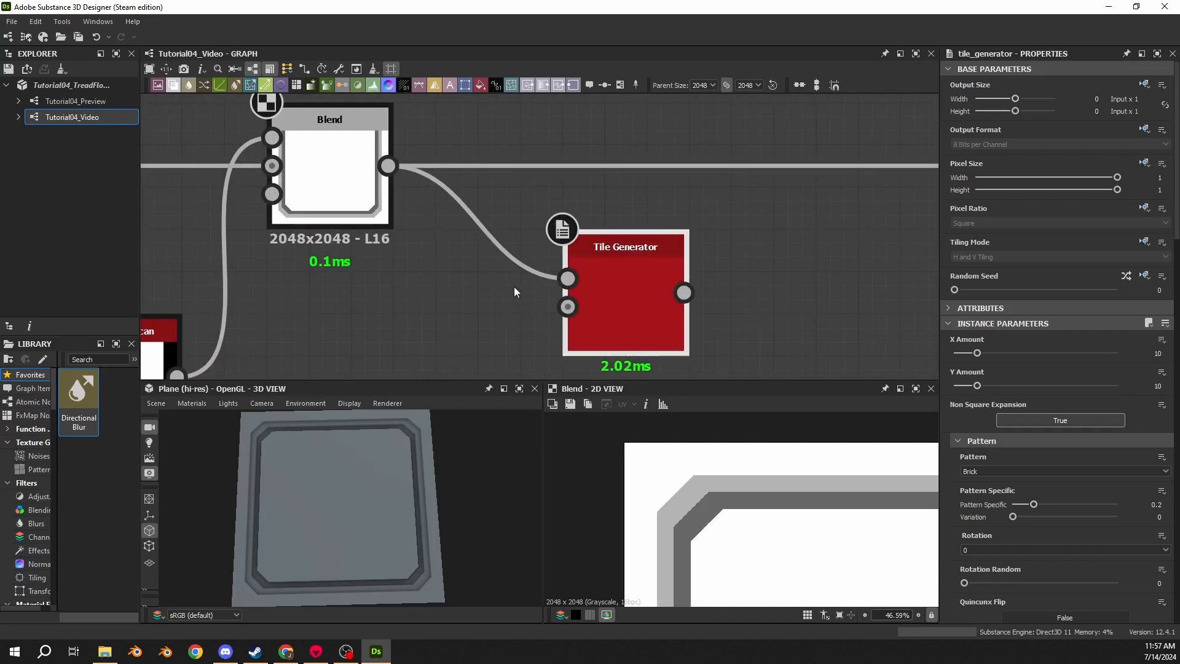
- Preview the Tile Generator and set its Pattern to Image Input so it tiles the Blend result
{"action": "double_click", "coordinate": [649, 283]}
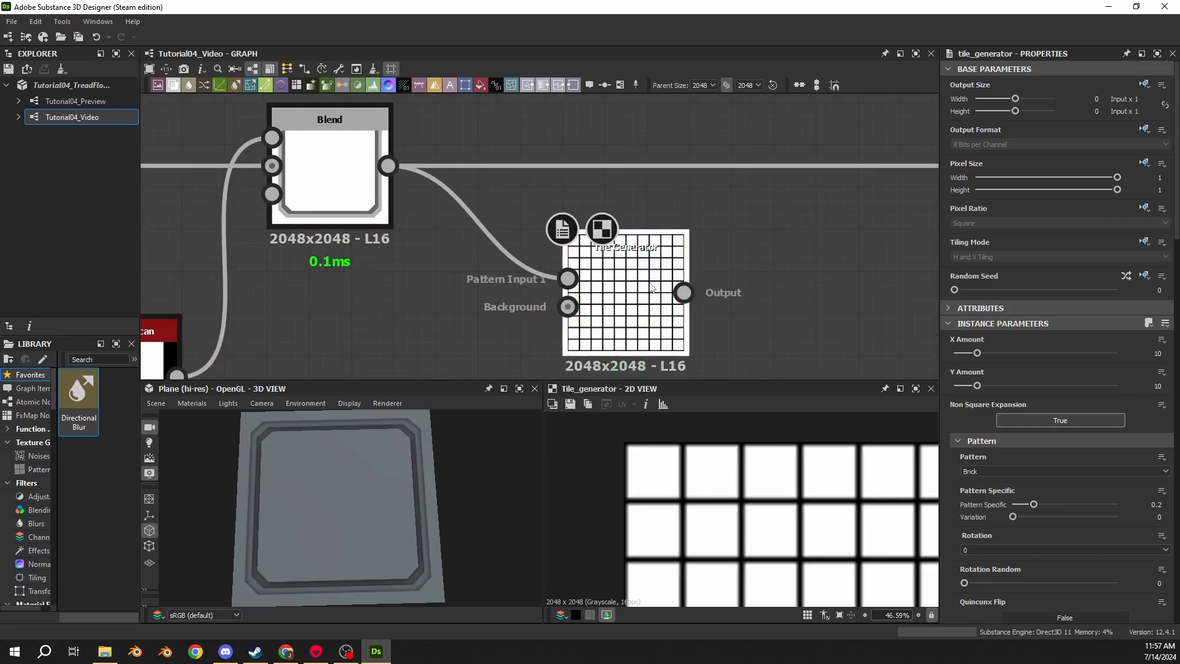
{"action": "left_click", "coordinate": [978, 471]}
{"action": "left_click", "coordinate": [977, 482]}
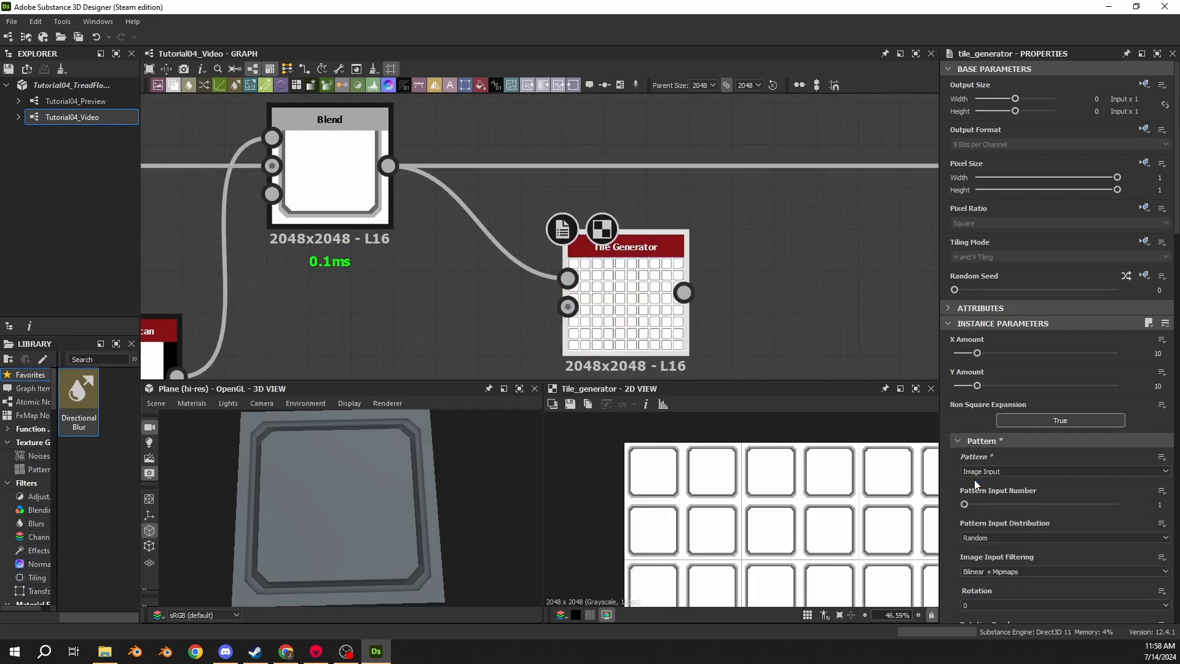
- Connect the Tile Generator's output to the graph's output node and move the Tile Generator beside the Blend node
{"action": "scroll", "coordinate": [596, 301], "scroll_direction": "up", "scroll_amount": 2}
{"action": "scroll", "coordinate": [698, 286], "scroll_direction": "down", "scroll_amount": 3}
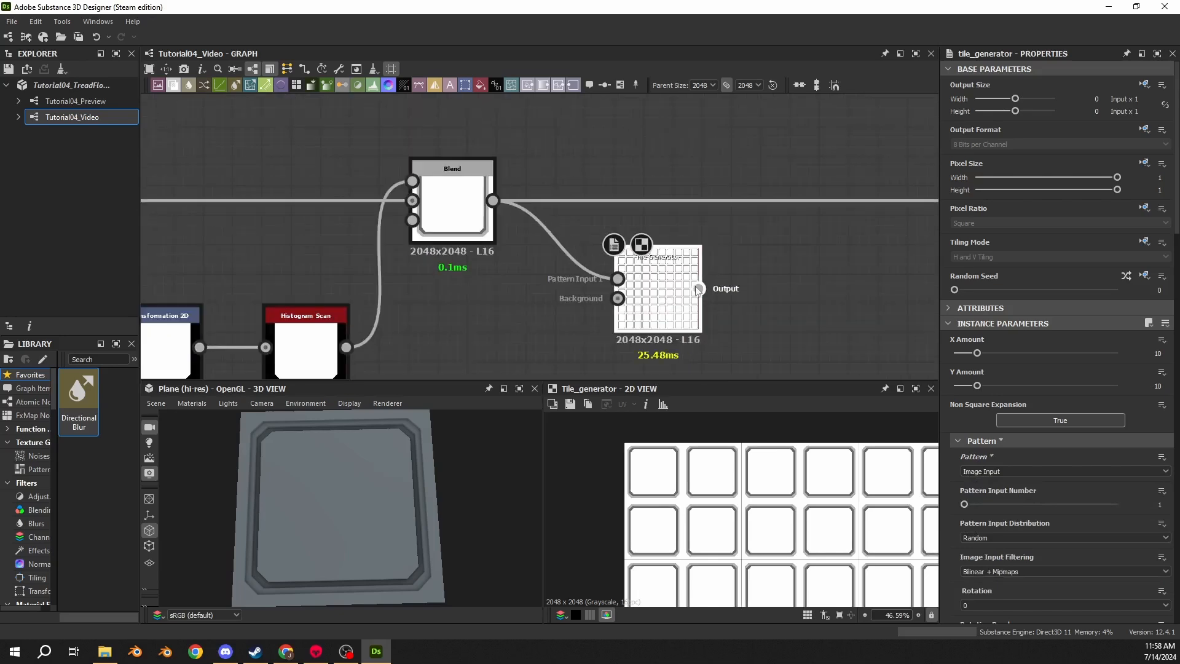
{"action": "middle_click_drag", "start_coordinate": [854, 221], "coordinate": [547, 223]}
{"action": "scroll", "coordinate": [519, 238], "scroll_direction": "down", "scroll_amount": 2}
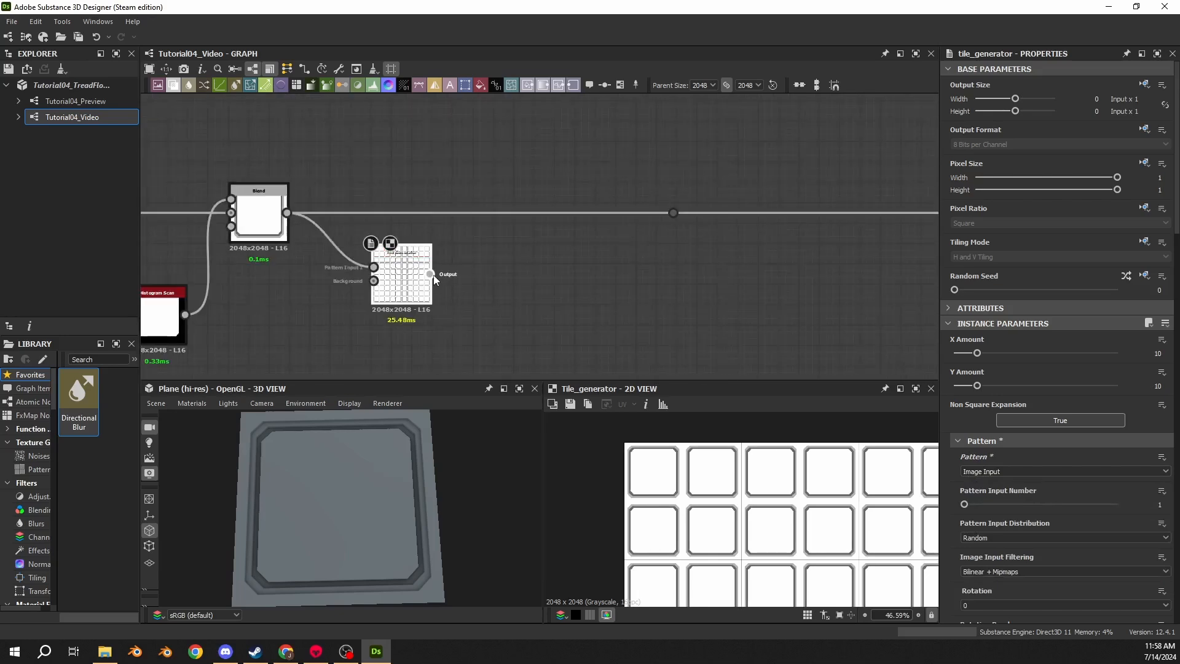
{"action": "left_click_drag", "start_coordinate": [433, 274], "coordinate": [673, 212]}
{"action": "left_click_drag", "start_coordinate": [303, 520], "coordinate": [364, 513]}
{"action": "scroll", "coordinate": [364, 513], "scroll_direction": "up", "scroll_amount": 5}
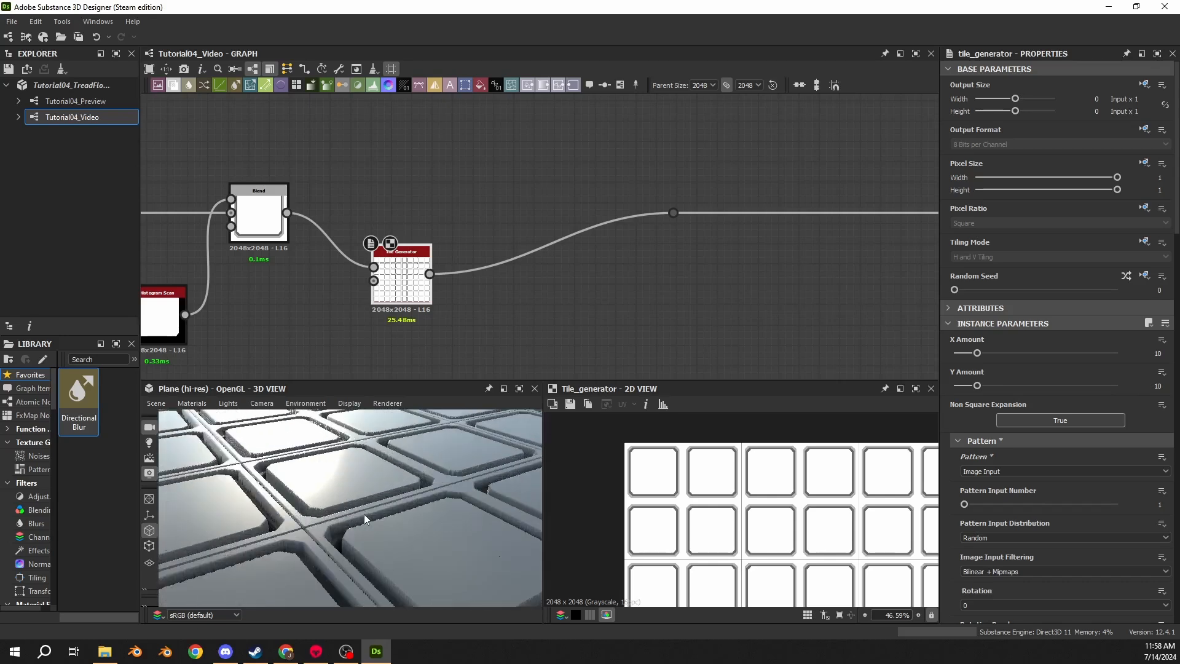
{"action": "left_click_drag", "start_coordinate": [405, 284], "coordinate": [362, 227]}
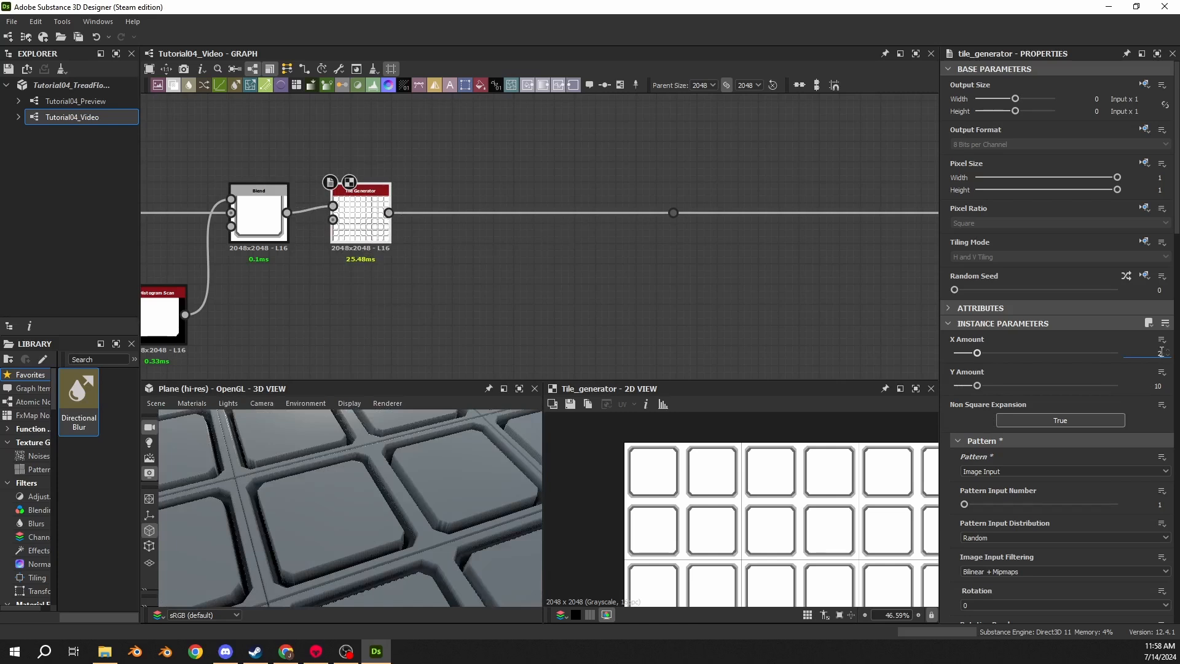
- Set the Tile Generator's X Amount and Y Amount to 2
{"action": "key", "text": "Tab"}
{"action": "type", "text": "2"}
{"action": "key", "text": "Return"}
{"action": "scroll", "coordinate": [359, 472], "scroll_direction": "down", "scroll_amount": 3}
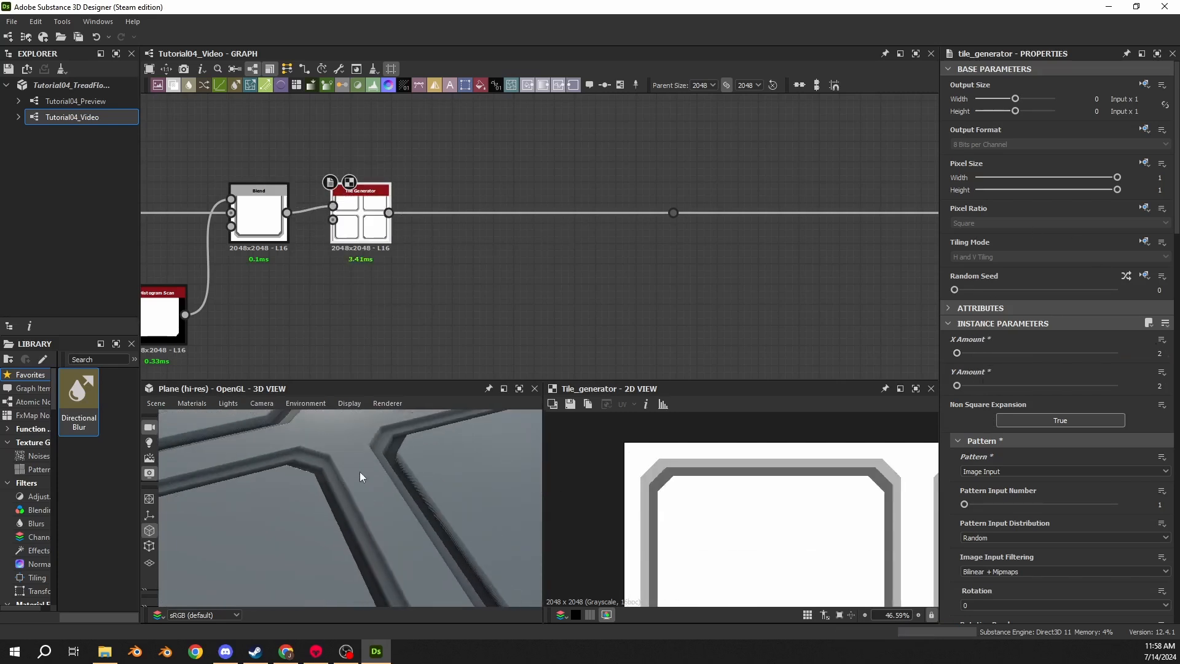
{"action": "scroll", "coordinate": [360, 471], "scroll_direction": "down", "scroll_amount": 3}
{"action": "left_click_drag", "start_coordinate": [400, 452], "coordinate": [370, 478]}
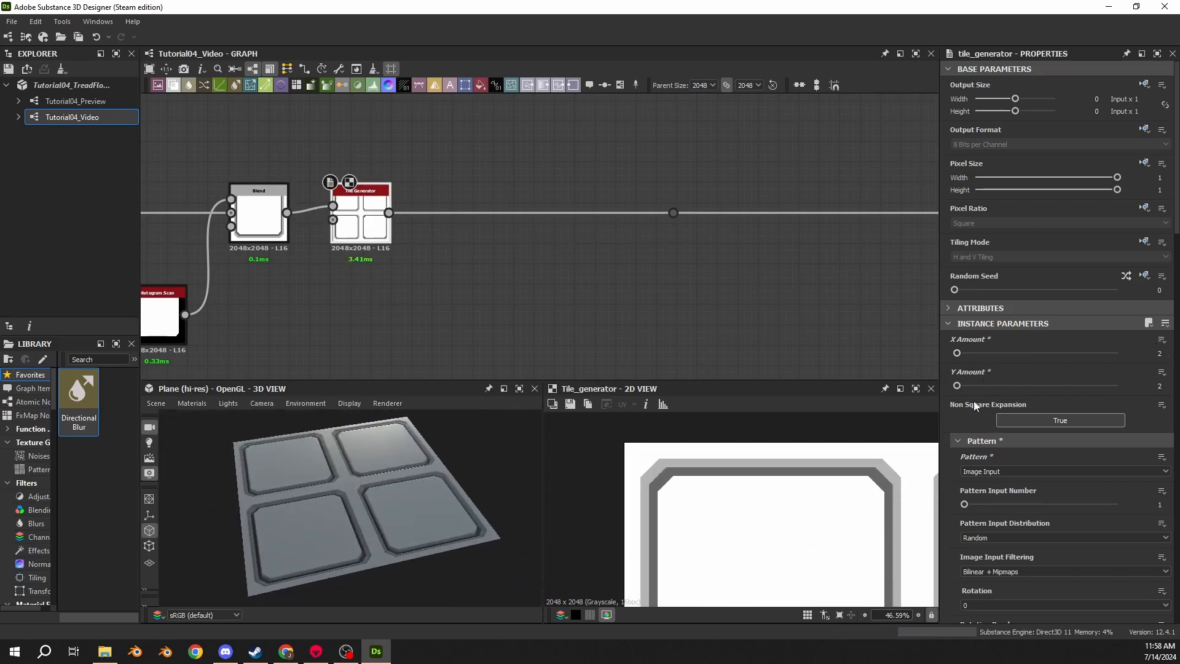
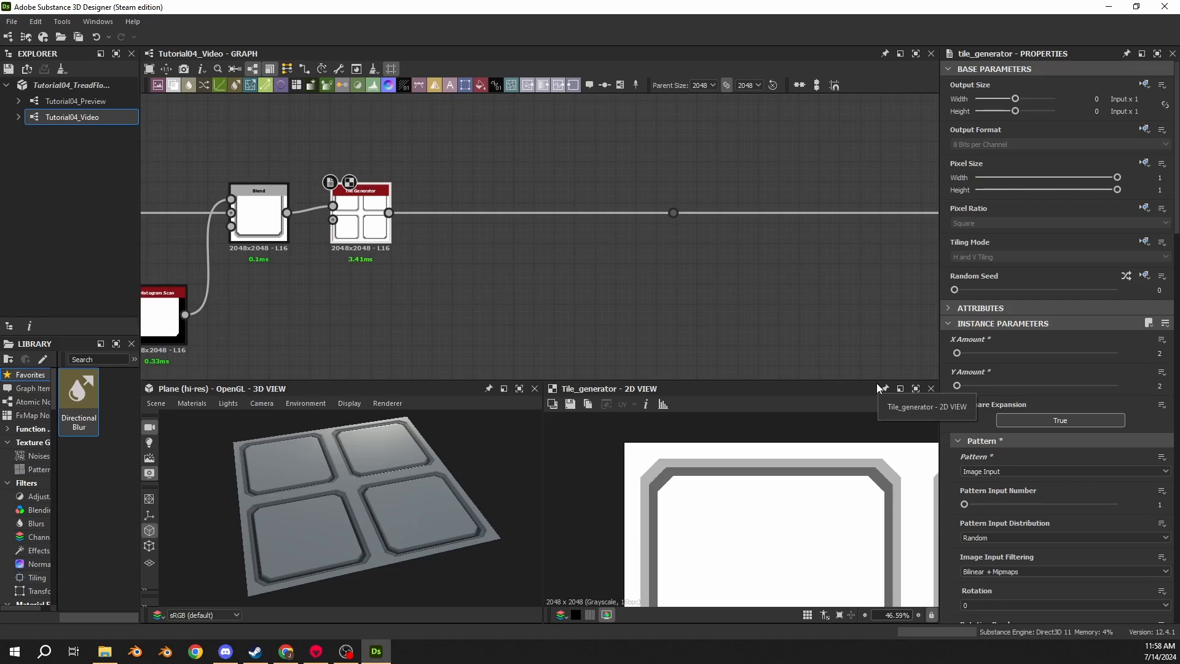
- Try setting the Tile Generator's Image Input Filtering to Nearest, then undo it
{"action": "scroll", "coordinate": [1088, 479], "scroll_direction": "down", "scroll_amount": 3}
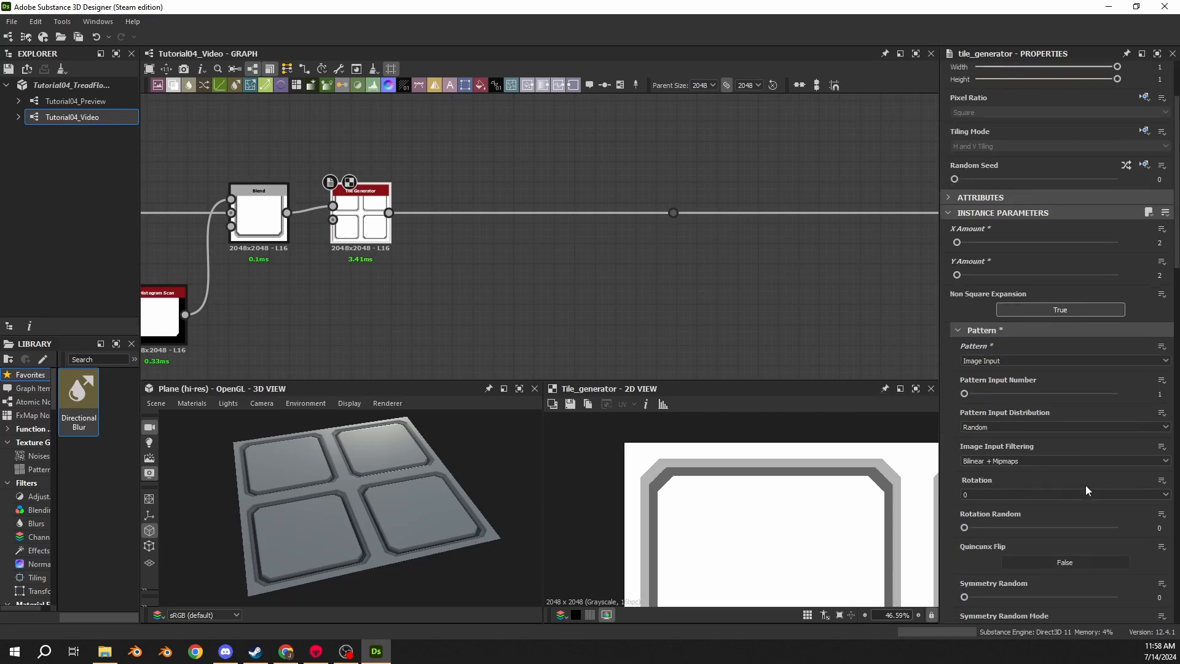
{"action": "scroll", "coordinate": [1086, 485], "scroll_direction": "down", "scroll_amount": 2}
{"action": "left_click", "coordinate": [1009, 386]}
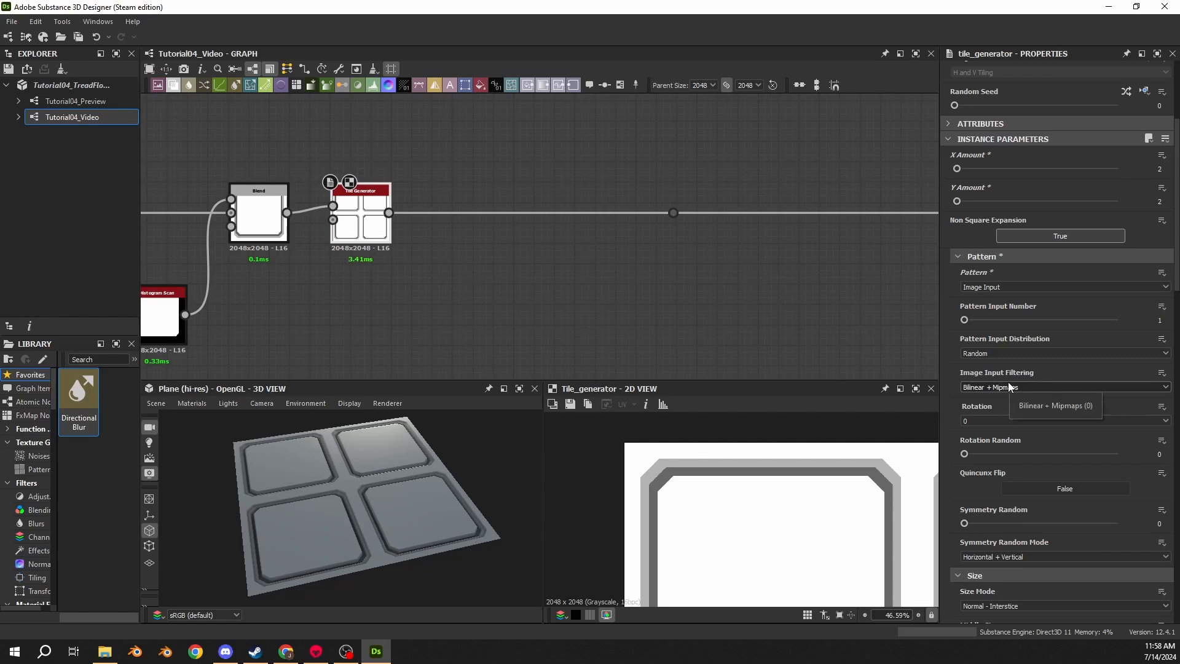
{"action": "left_click", "coordinate": [983, 414]}
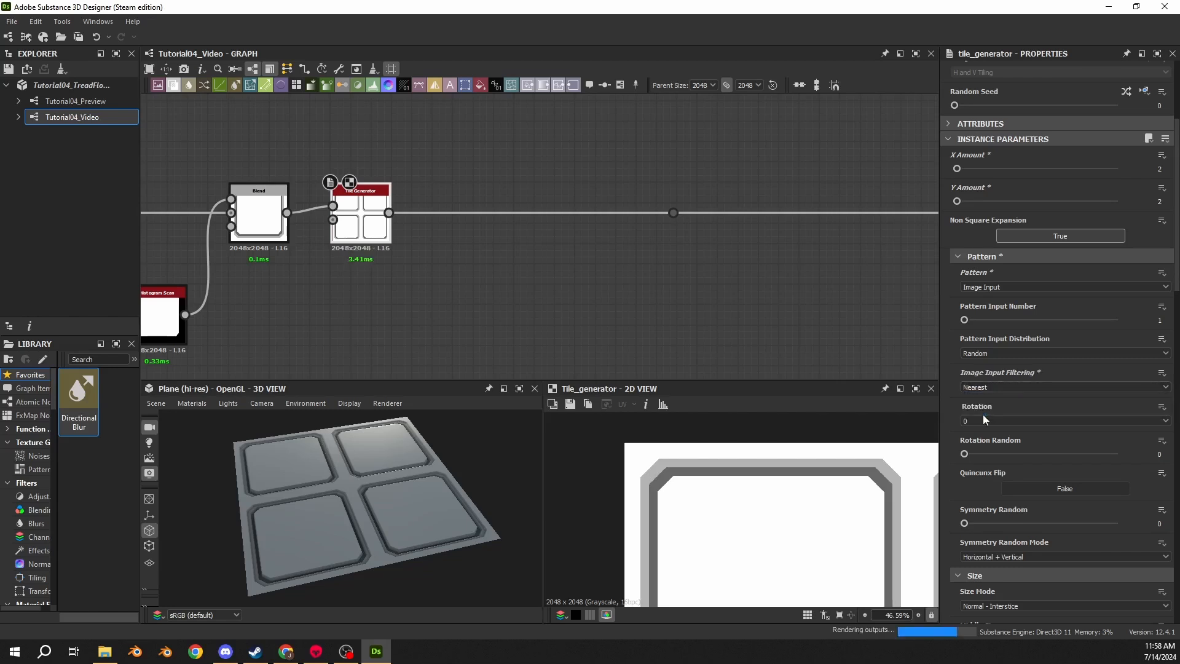
{"action": "scroll", "coordinate": [824, 462], "scroll_direction": "up", "scroll_amount": 8}
{"action": "key", "text": "ctrl+z"}
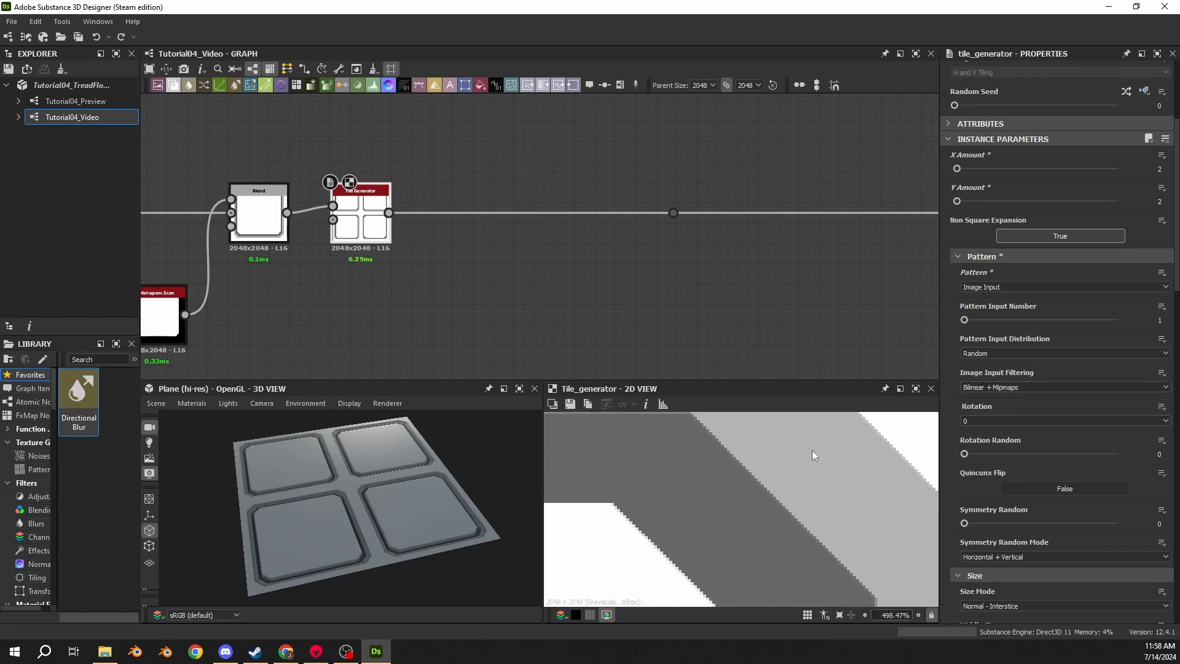
- Inspect the Blend and Tile Generator outputs up close in the 2D view to compare their edge pixels
{"action": "scroll", "coordinate": [761, 485], "scroll_direction": "up", "scroll_amount": 7}
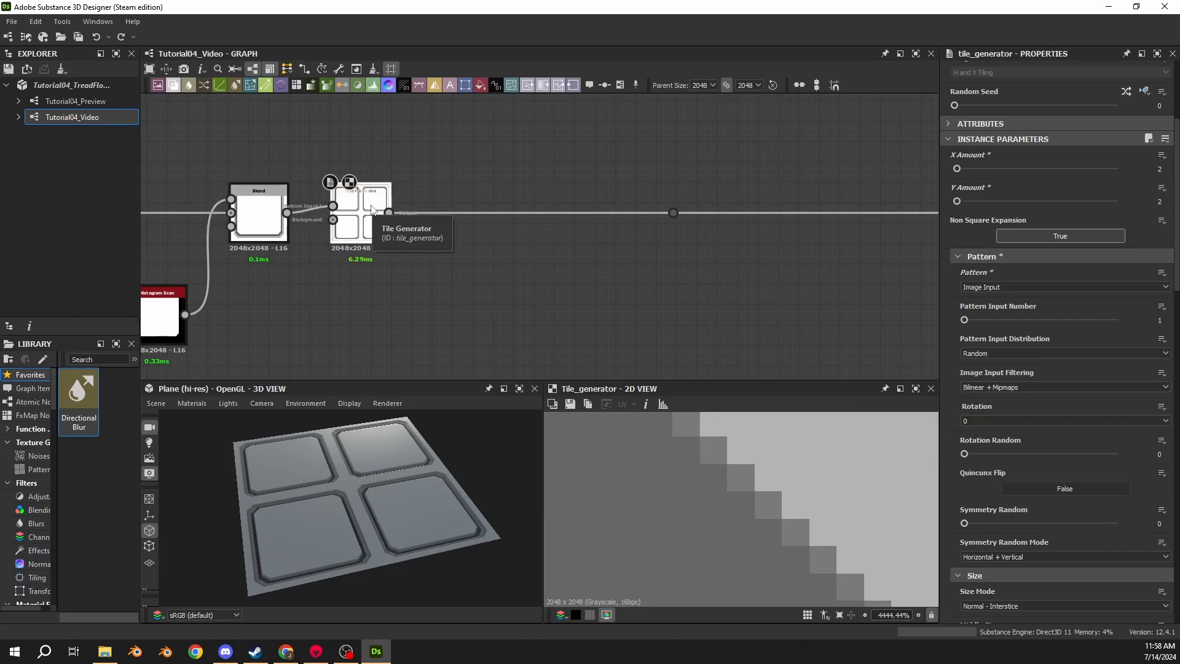
{"action": "left_click", "coordinate": [253, 216]}
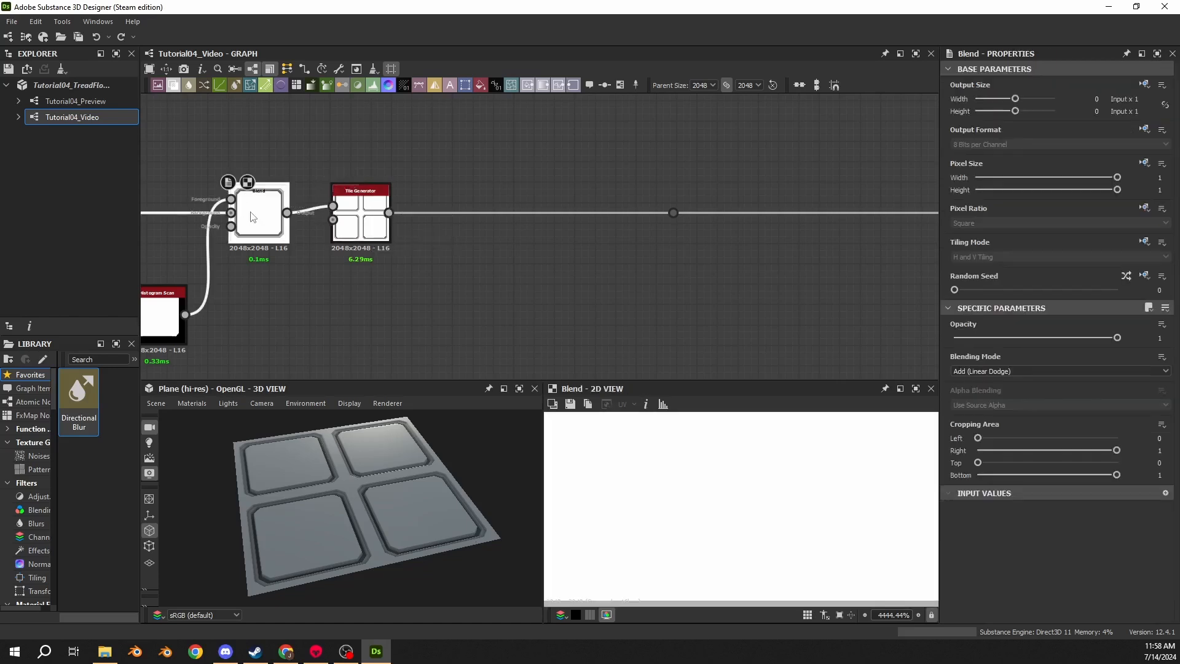
{"action": "left_click", "coordinate": [356, 216]}
{"action": "middle_click_drag", "start_coordinate": [301, 264], "coordinate": [776, 235]}
{"action": "middle_click_drag", "start_coordinate": [796, 338], "coordinate": [493, 284]}
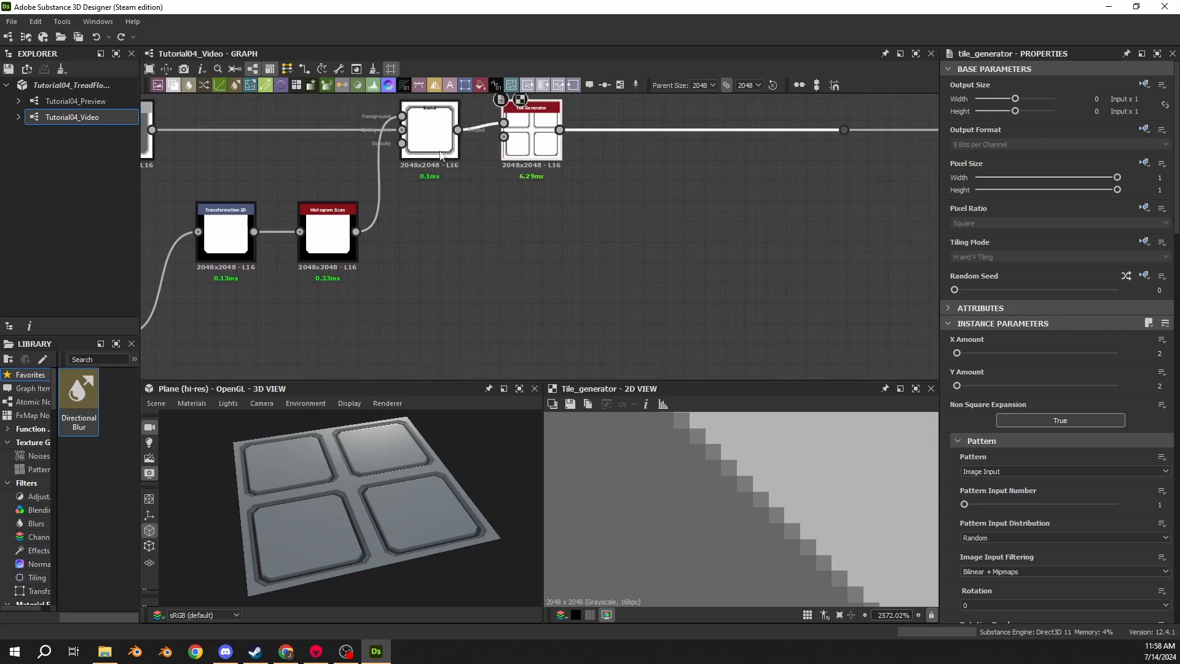
{"action": "left_click", "coordinate": [429, 132]}
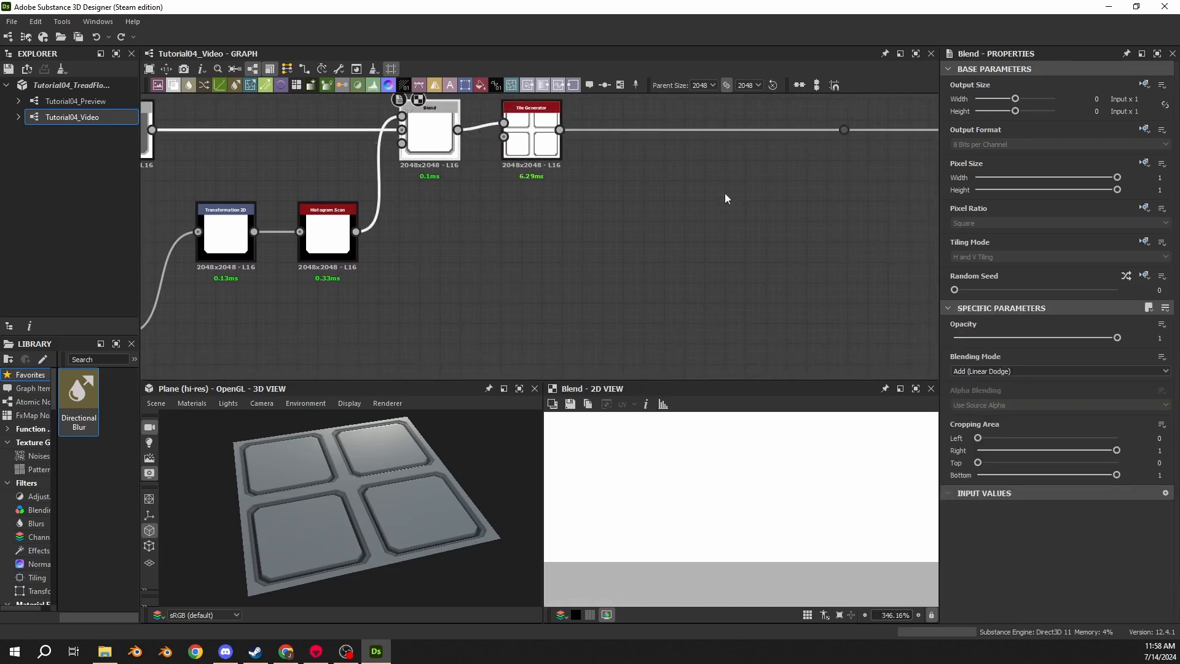
{"action": "left_click", "coordinate": [550, 147]}
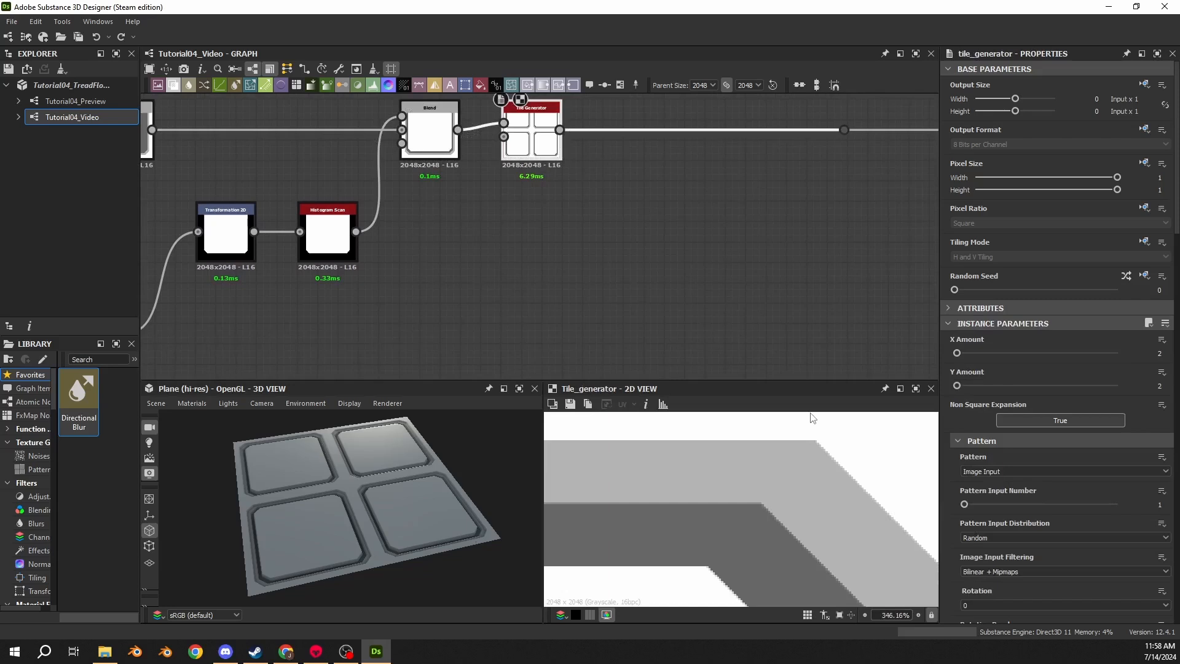
{"action": "scroll", "coordinate": [677, 504], "scroll_direction": "up", "scroll_amount": 10}
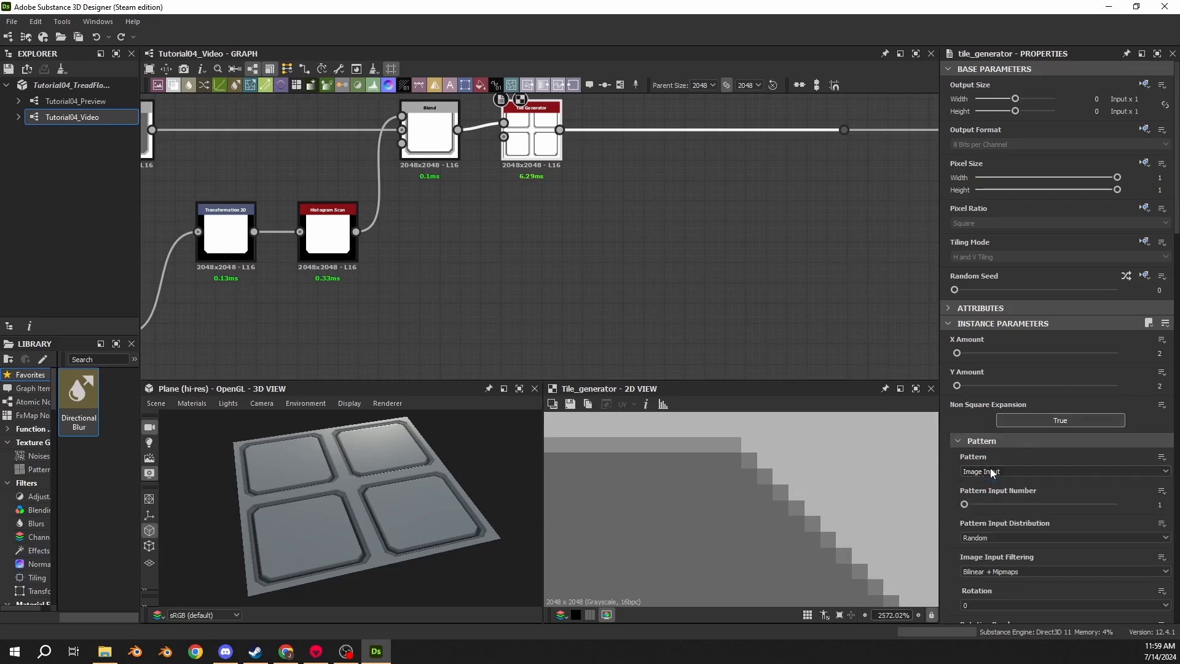
- Set the Tile Generator's Image Input Filtering to Nearest, toggling undo and redo to compare it
{"action": "scroll", "coordinate": [999, 528], "scroll_direction": "down", "scroll_amount": 2}
{"action": "left_click", "coordinate": [981, 425]}
{"action": "left_click", "coordinate": [978, 451]}
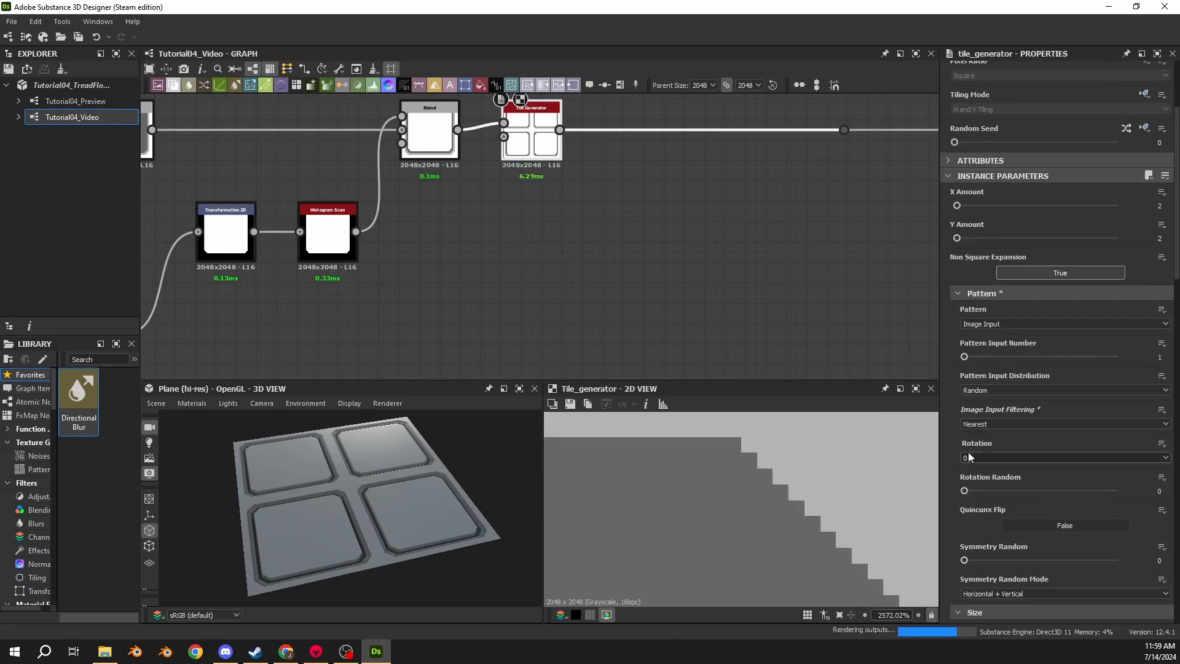
{"action": "scroll", "coordinate": [801, 485], "scroll_direction": "down", "scroll_amount": 7}
{"action": "scroll", "coordinate": [840, 466], "scroll_direction": "up", "scroll_amount": 7}
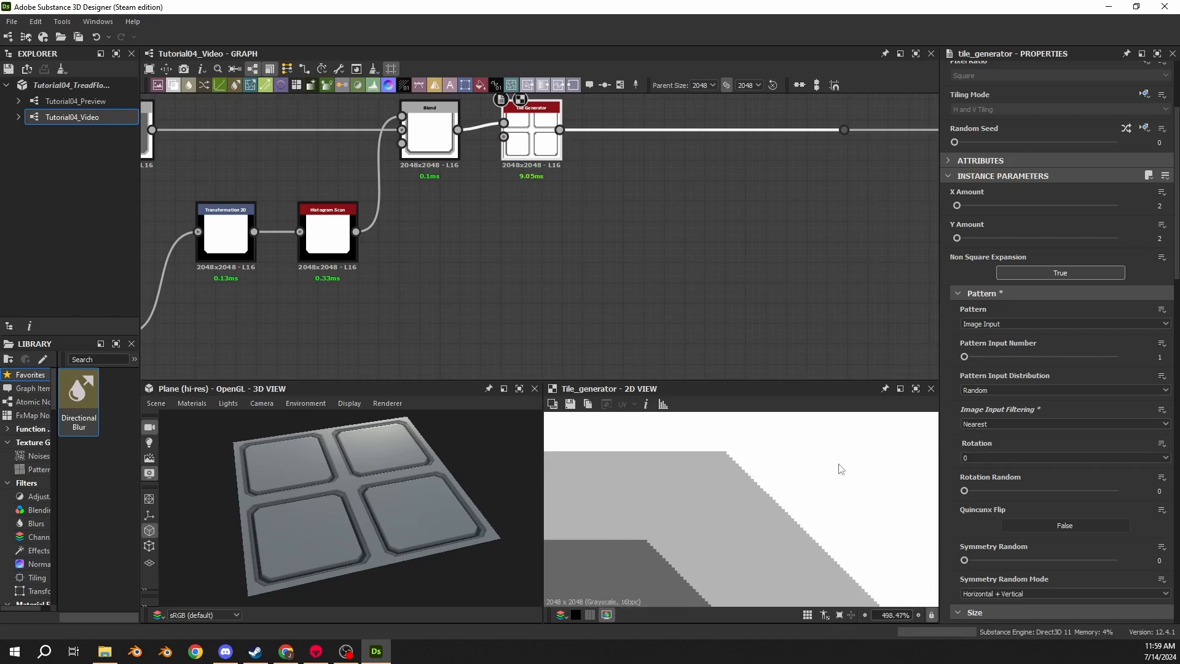
{"action": "middle_click_drag", "start_coordinate": [698, 442], "coordinate": [715, 510]}
{"action": "scroll", "coordinate": [725, 482], "scroll_direction": "down", "scroll_amount": 8}
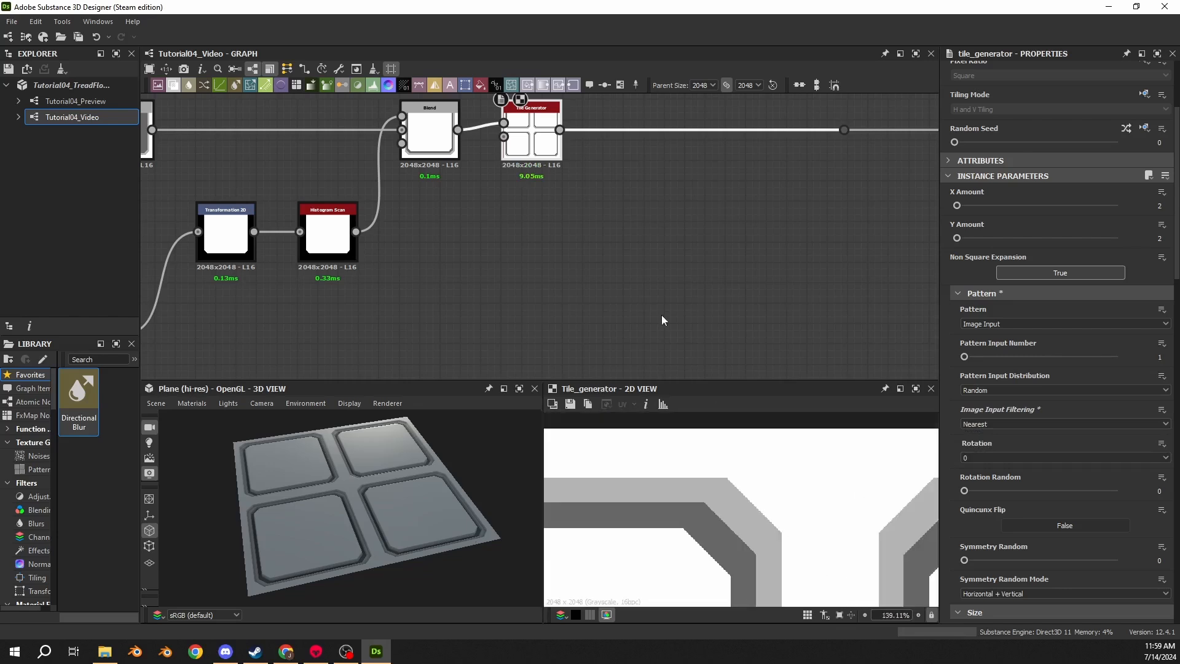
{"action": "scroll", "coordinate": [384, 540], "scroll_direction": "up", "scroll_amount": 5}
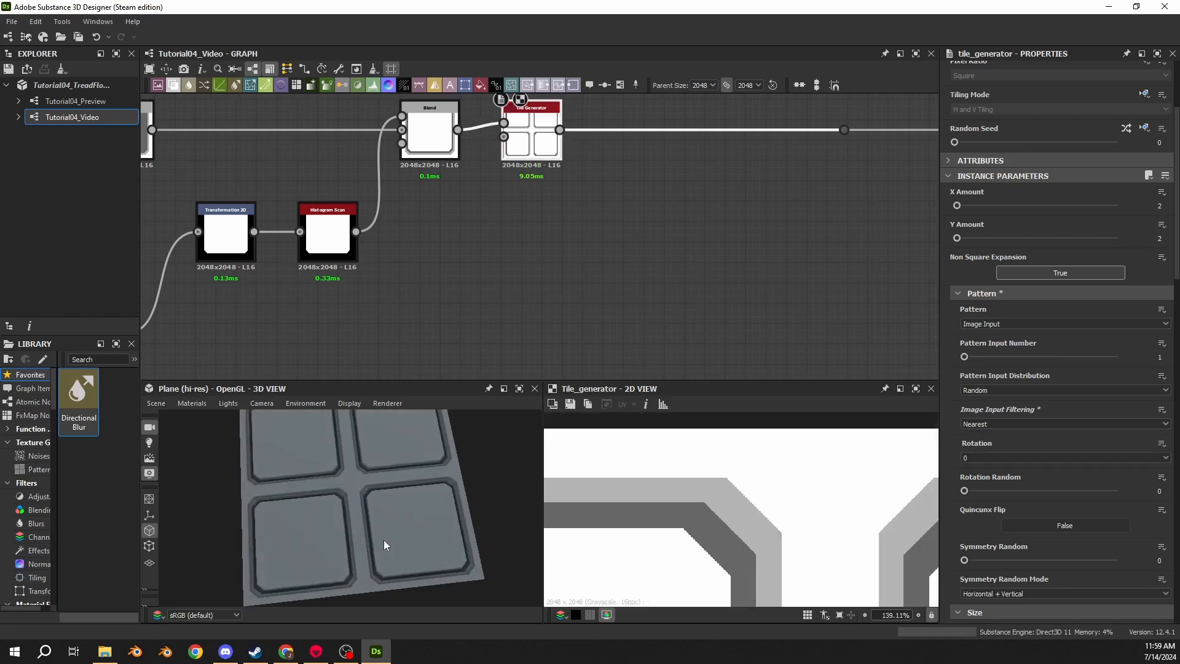
{"action": "key", "text": "ctrl+z"}
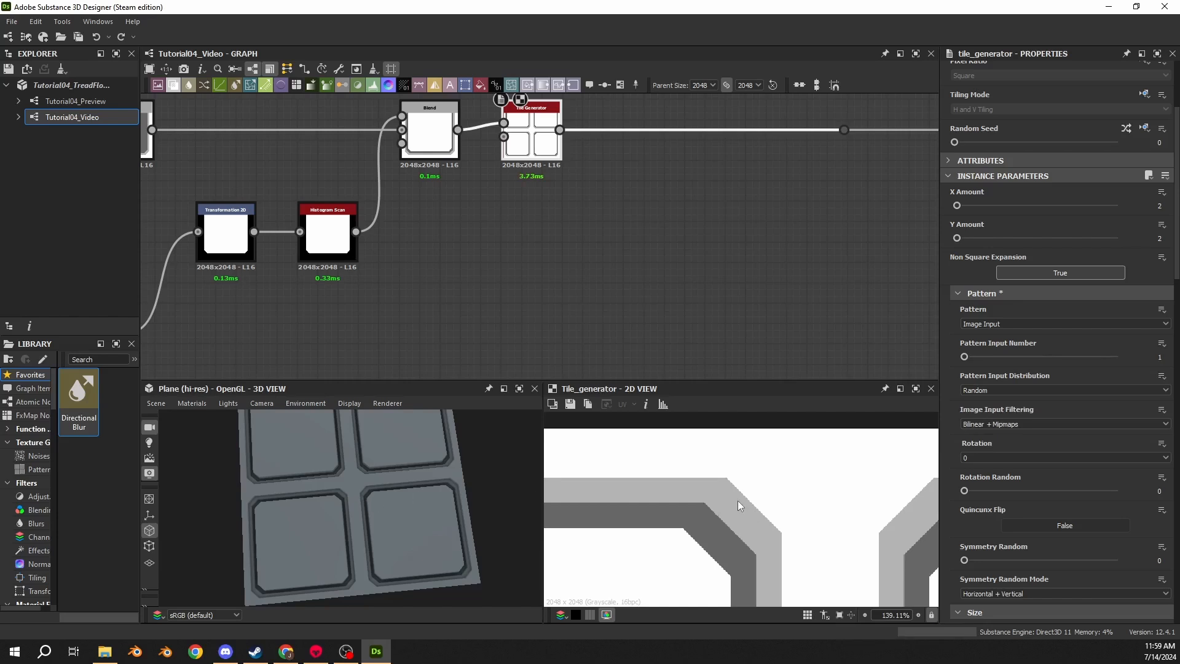
{"action": "key", "text": "ctrl+y"}
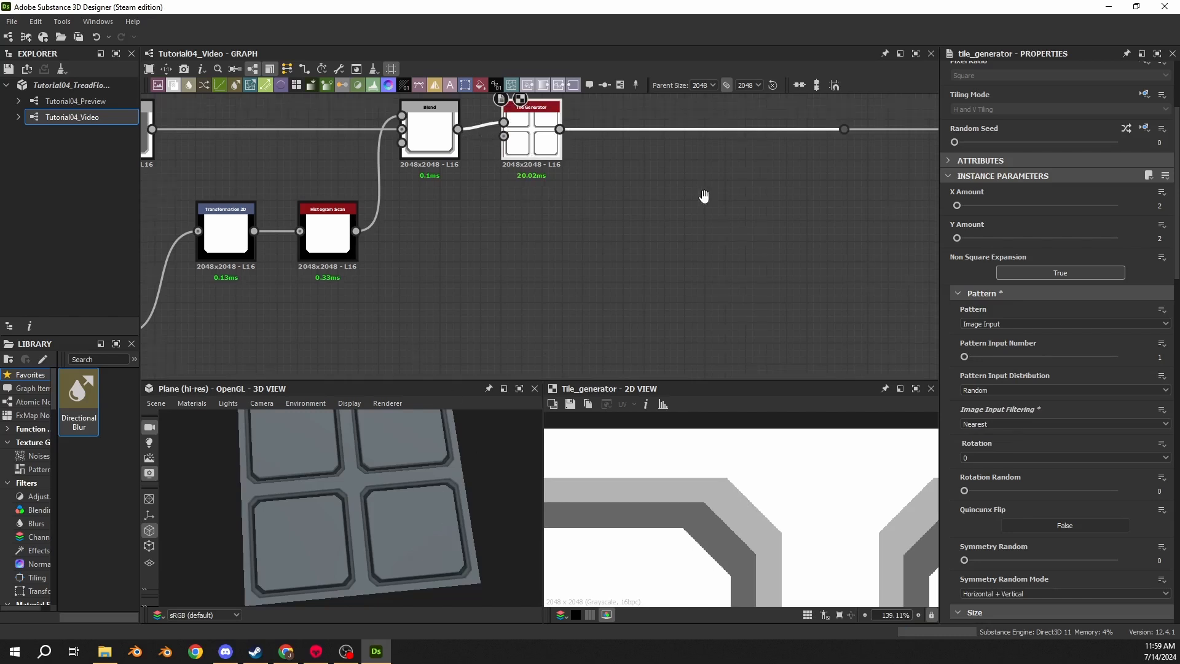
- Insert a Levels node on the link after the Tile Generator
{"action": "middle_click_drag", "start_coordinate": [698, 192], "coordinate": [547, 283]}
{"action": "key", "text": "space"}
{"action": "type", "text": "levels"}
{"action": "key", "text": "Return"}
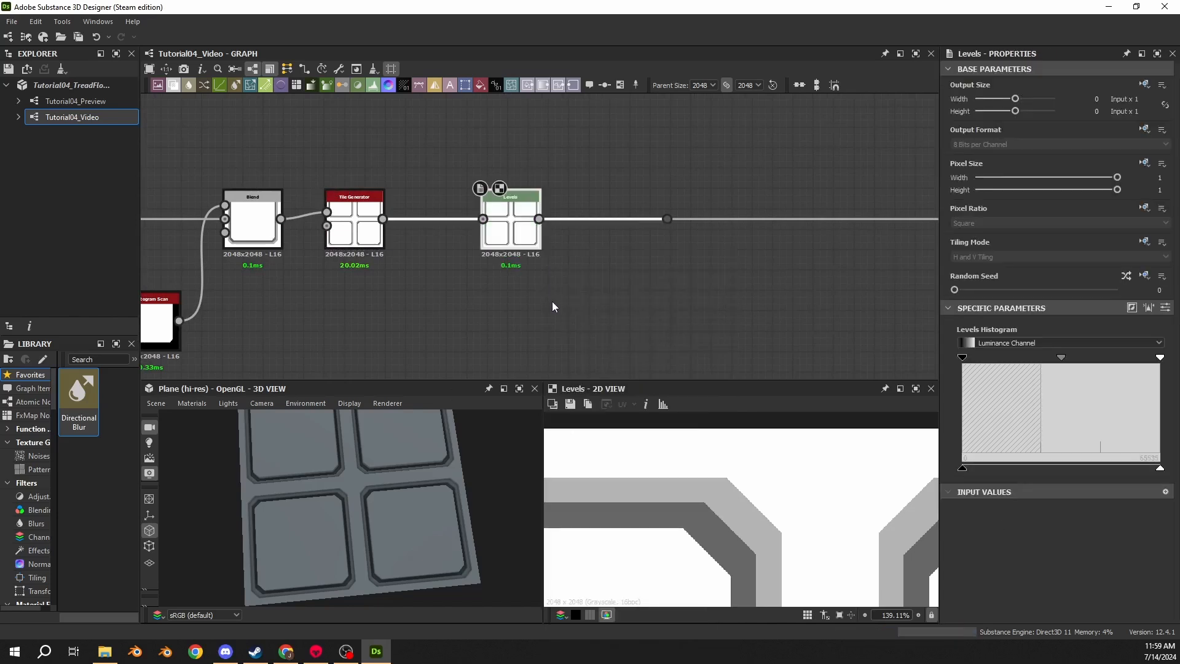
- Move the Levels node along the link and set its Level Out High to 0.75
{"action": "scroll", "coordinate": [408, 470], "scroll_direction": "up", "scroll_amount": 5}
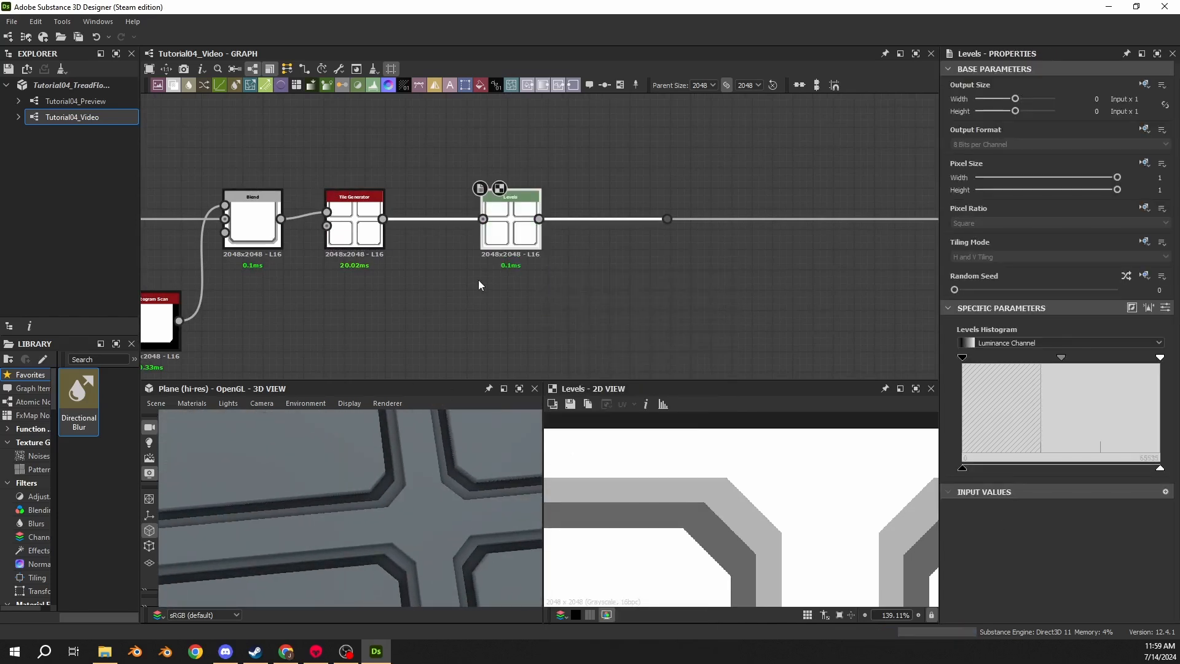
{"action": "left_click_drag", "start_coordinate": [458, 442], "coordinate": [429, 493]}
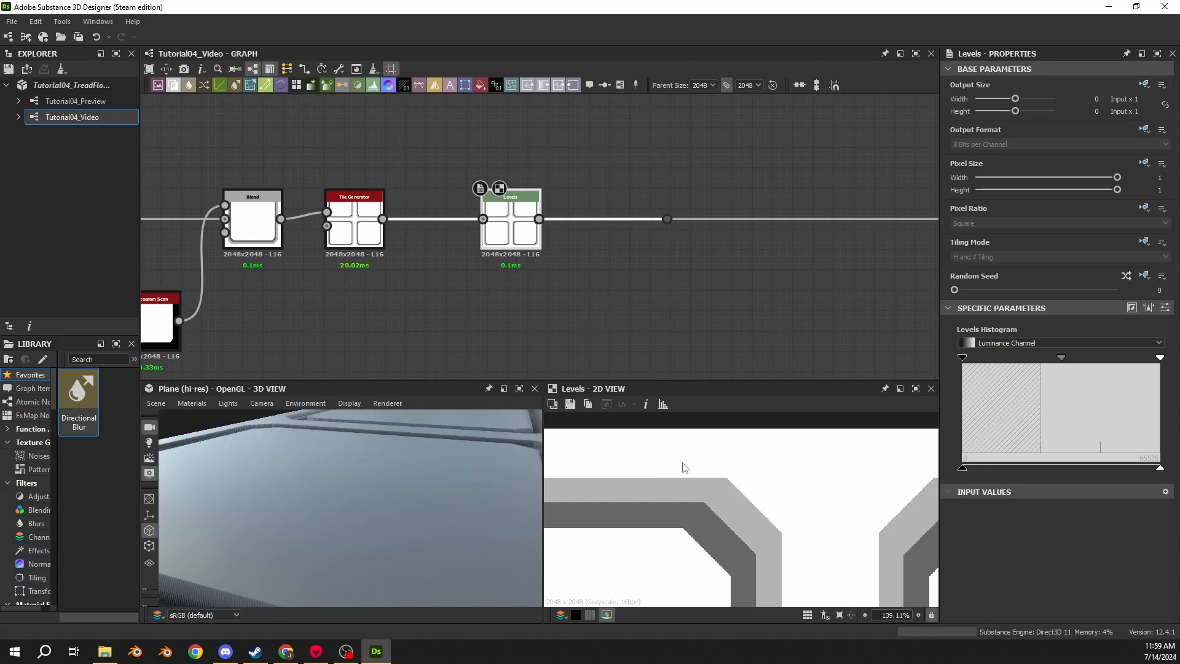
{"action": "left_click_drag", "start_coordinate": [397, 505], "coordinate": [338, 505]}
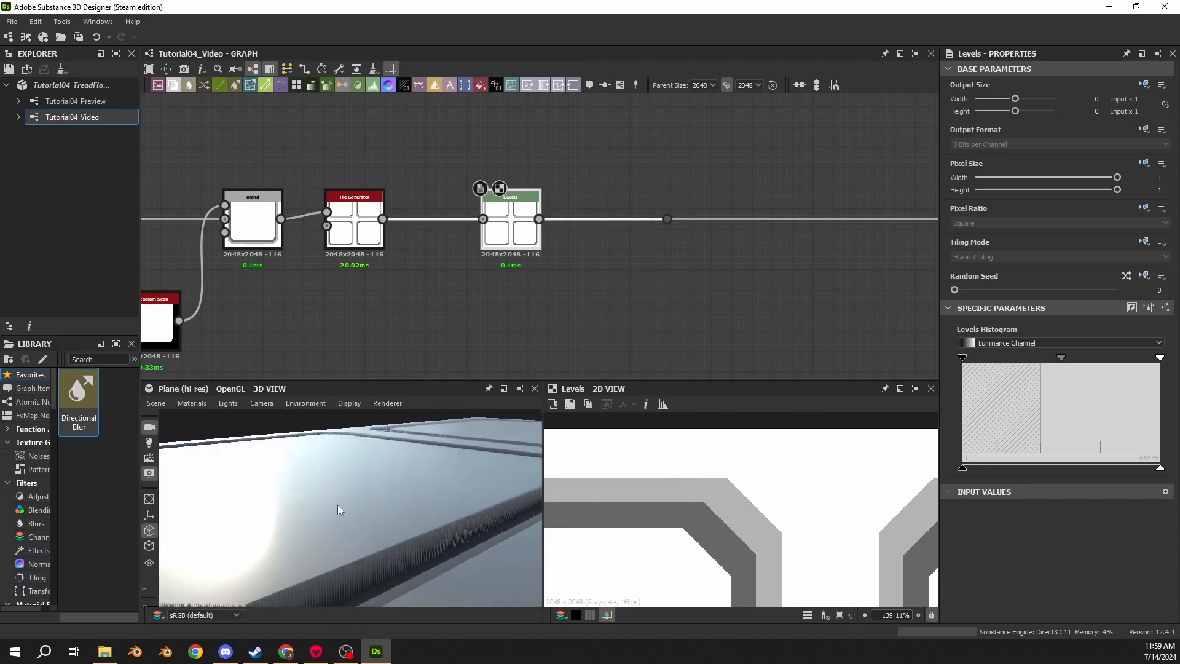
{"action": "mouse_move", "coordinate": [344, 452]}
{"action": "left_mouse_down"}
{"action": "mouse_move", "coordinate": [346, 437]}
{"action": "mouse_move", "coordinate": [343, 468]}
{"action": "left_mouse_up"}
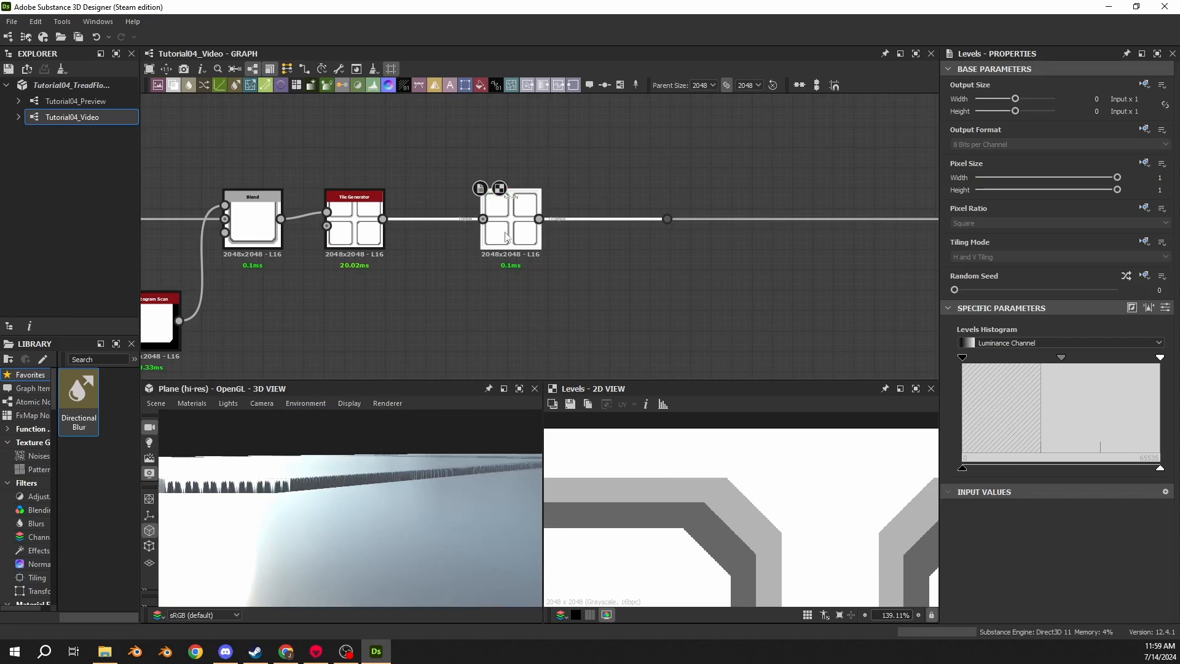
{"action": "left_click_drag", "start_coordinate": [520, 242], "coordinate": [558, 242]}
{"action": "scroll", "coordinate": [666, 532], "scroll_direction": "down", "scroll_amount": 5}
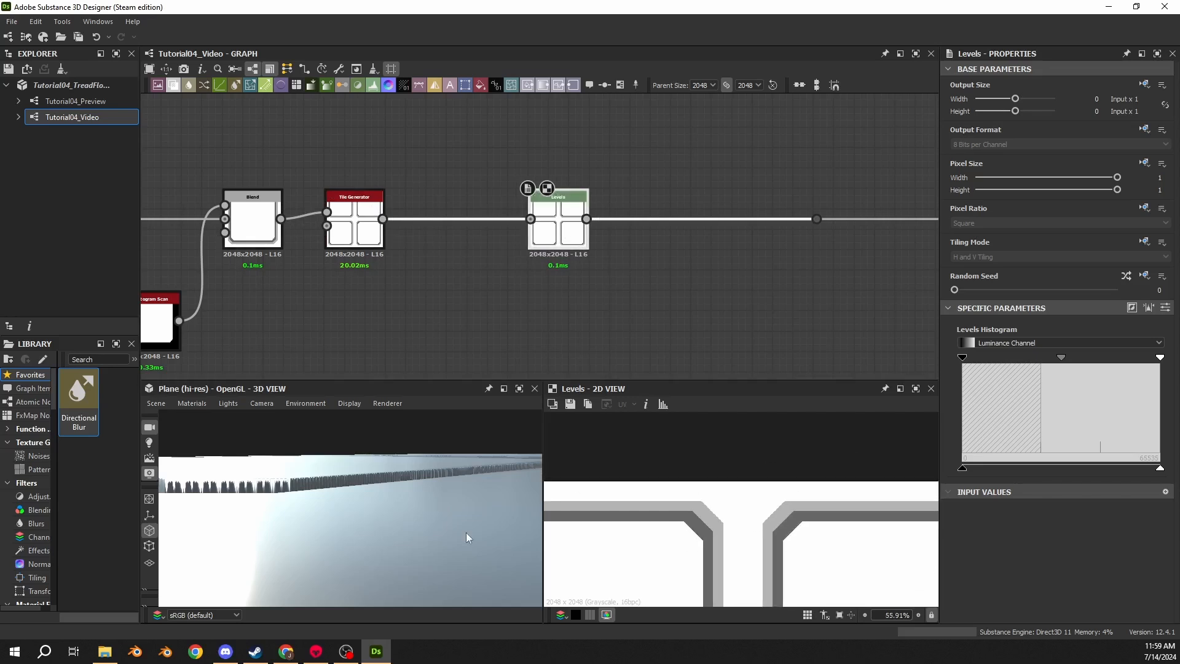
{"action": "scroll", "coordinate": [737, 529], "scroll_direction": "down", "scroll_amount": 3}
{"action": "scroll", "coordinate": [381, 211], "scroll_direction": "down", "scroll_amount": 2}
{"action": "scroll", "coordinate": [398, 198], "scroll_direction": "up", "scroll_amount": 2}
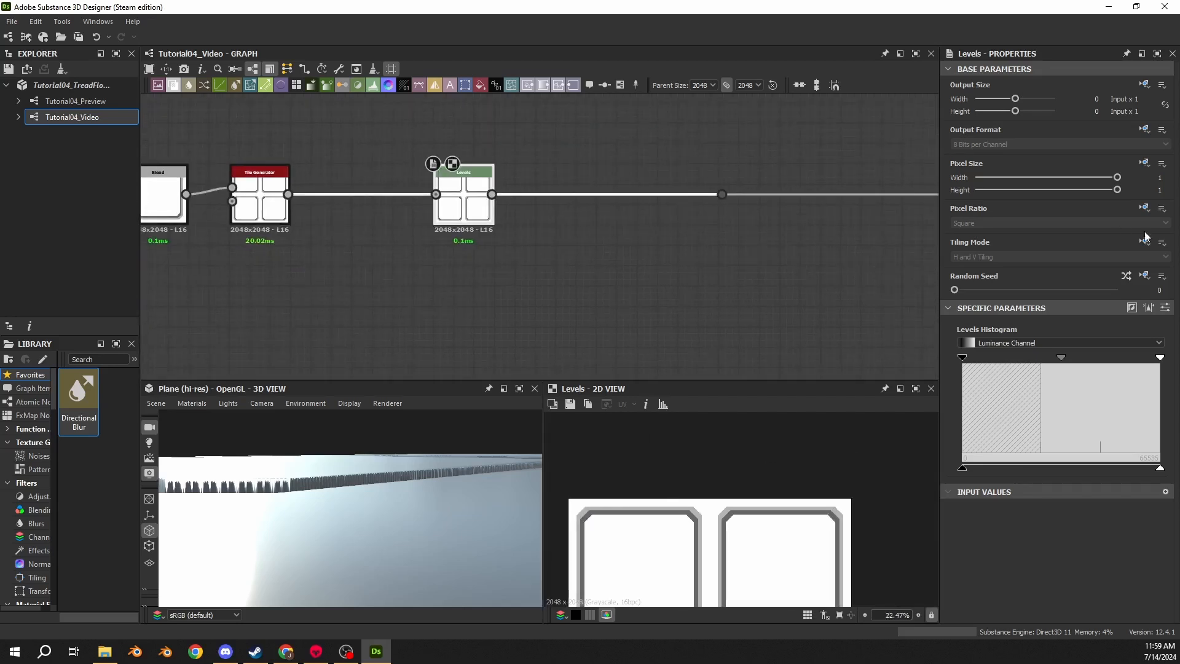
{"action": "left_click", "coordinate": [1160, 308]}
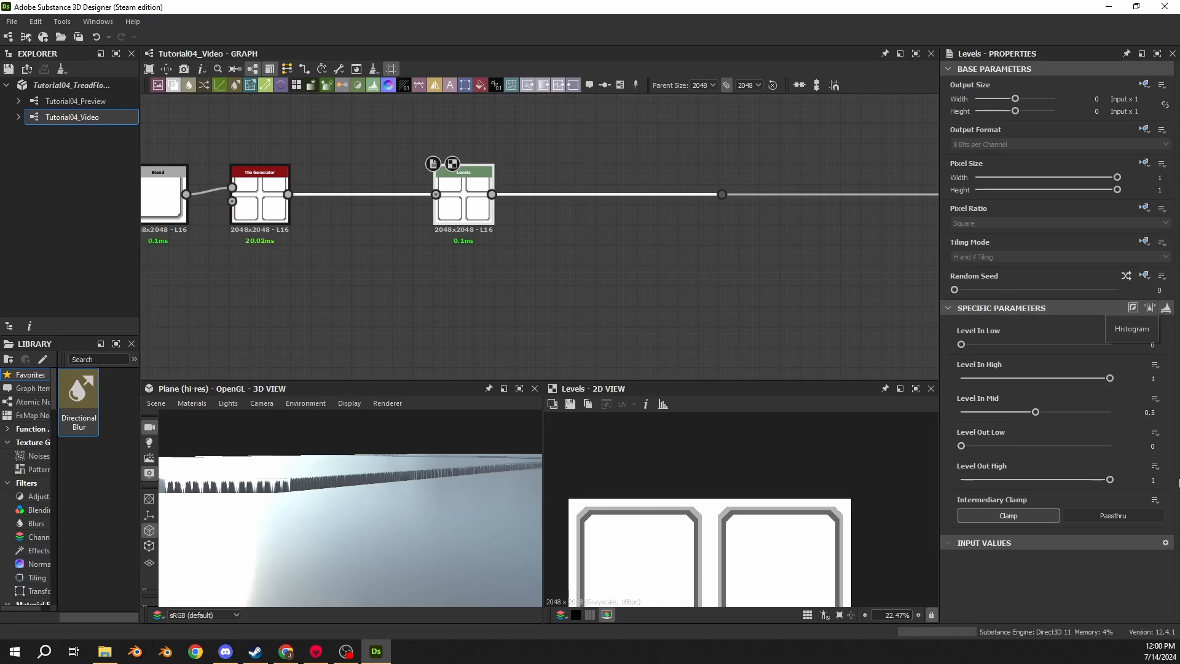
{"action": "left_click", "coordinate": [1161, 481]}
{"action": "type", "text": ".75"}
{"action": "key", "text": "Return"}
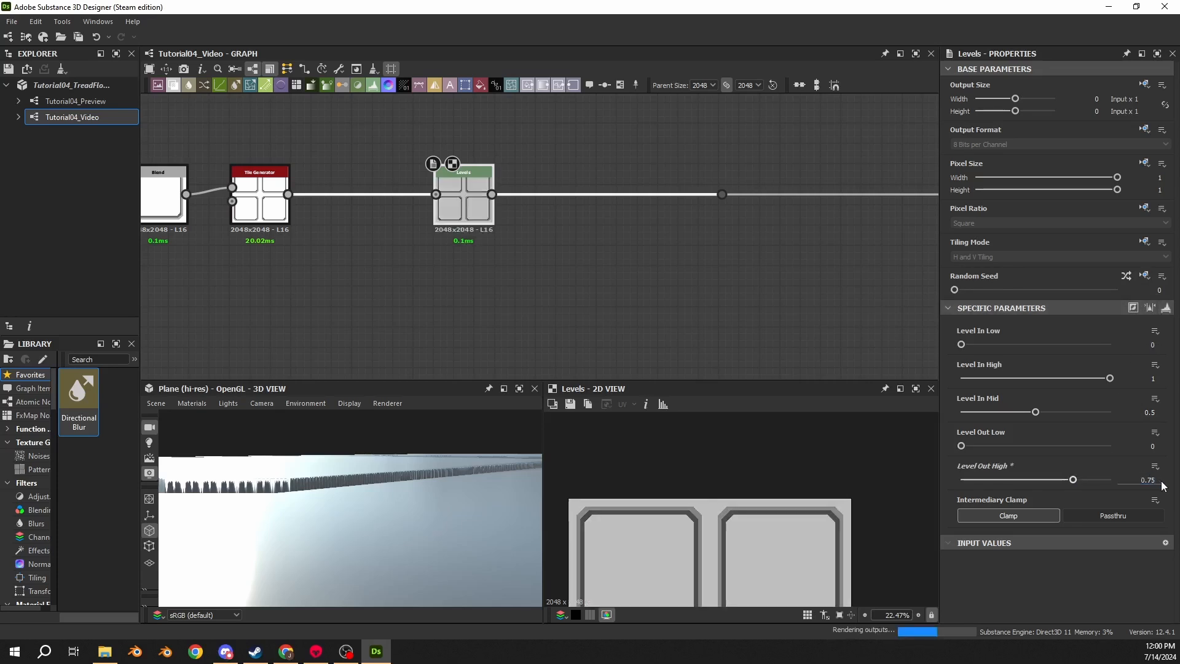
- Insert a Blur HQ Grayscale node on the link after the Levels node
{"action": "scroll", "coordinate": [367, 516], "scroll_direction": "down", "scroll_amount": 5}
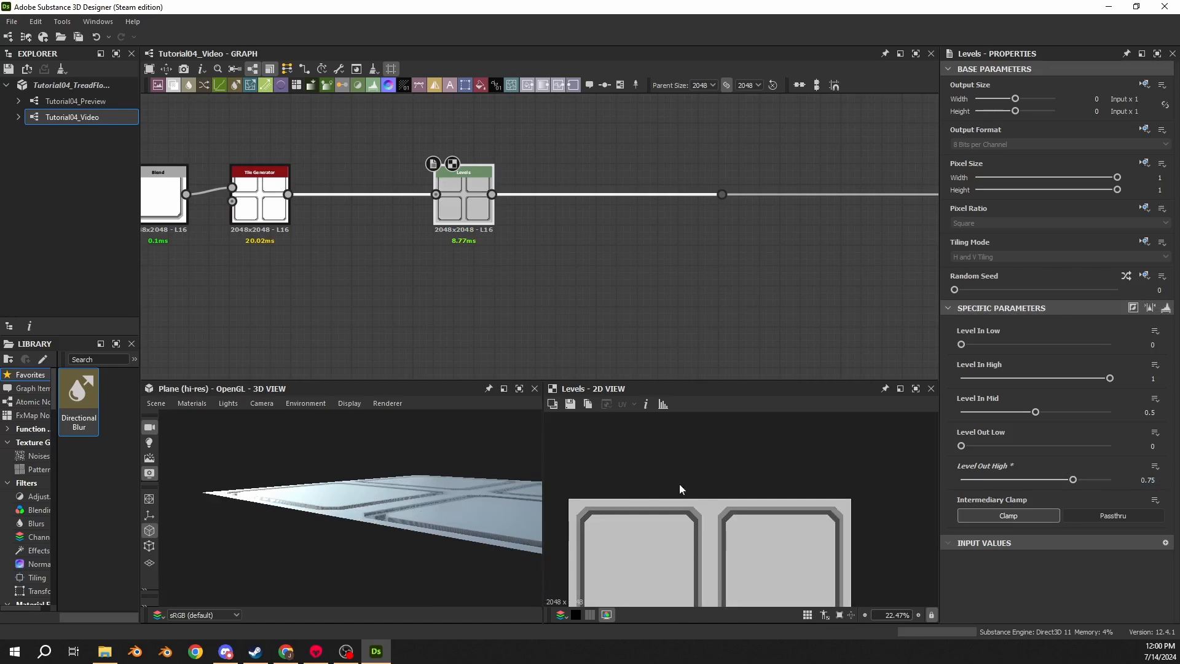
{"action": "middle_click_drag", "start_coordinate": [665, 536], "coordinate": [682, 402]}
{"action": "scroll", "coordinate": [759, 517], "scroll_direction": "down", "scroll_amount": 2}
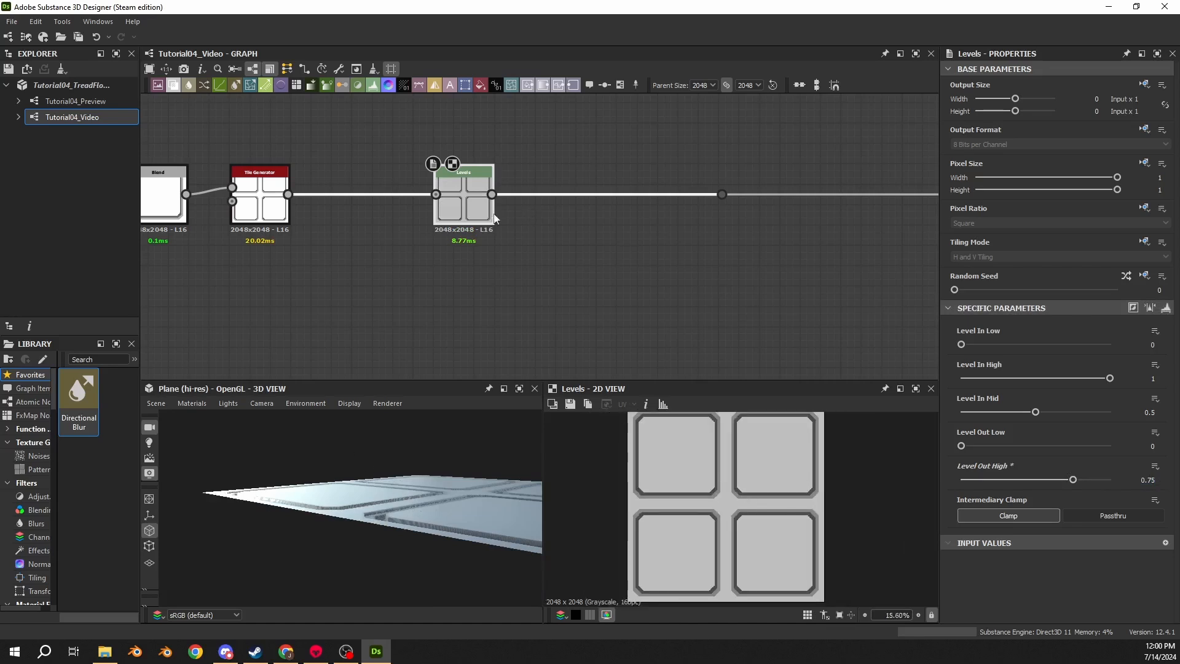
{"action": "middle_click_drag", "start_coordinate": [754, 214], "coordinate": [434, 262]}
{"action": "left_click_drag", "start_coordinate": [407, 243], "coordinate": [595, 246]}
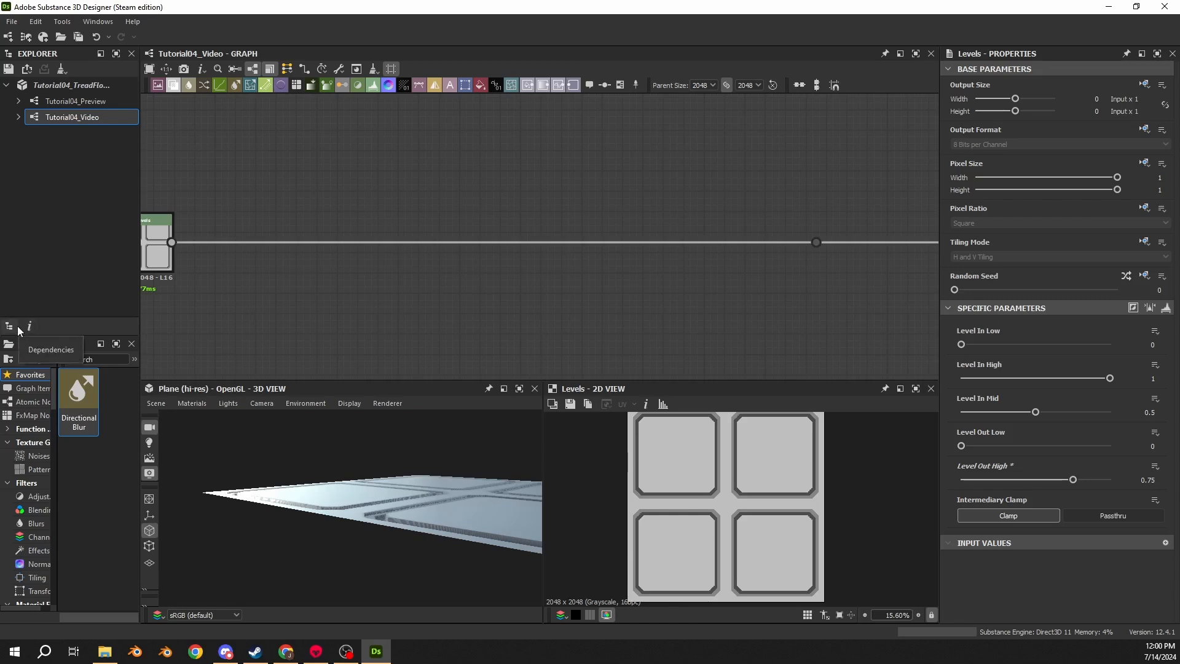
{"action": "left_click_drag", "start_coordinate": [341, 567], "coordinate": [341, 526]}
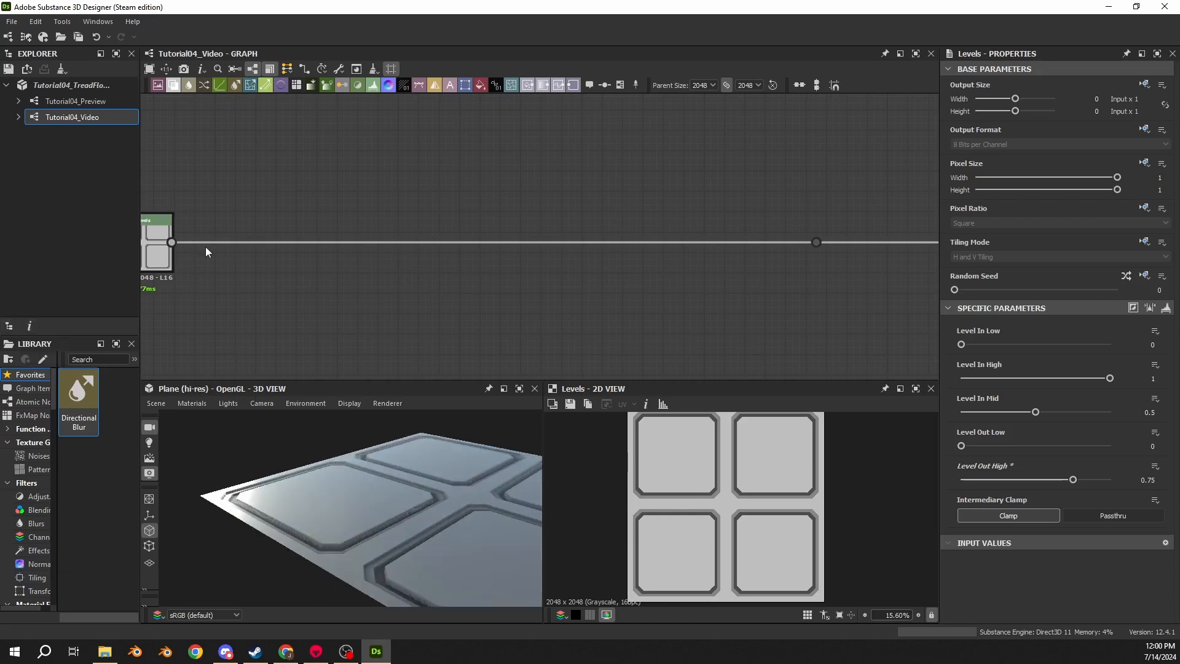
{"action": "key", "text": "space"}
{"action": "type", "text": "blur"}
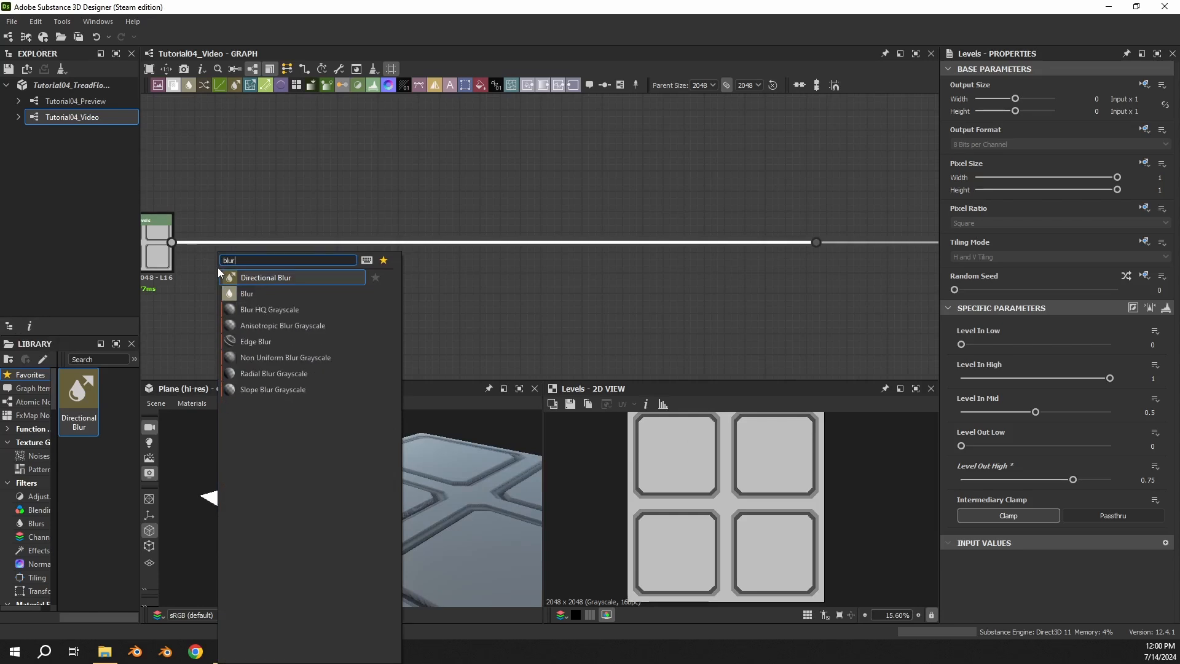
{"action": "left_click", "coordinate": [258, 310]}
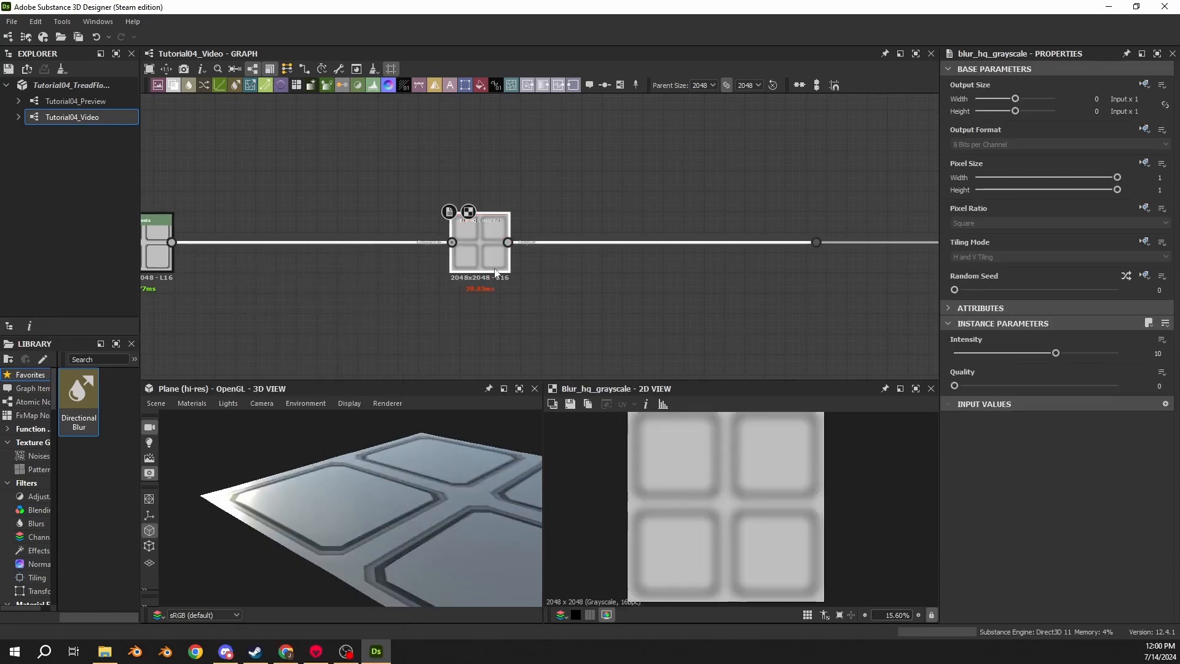
- Move the Blur HQ Grayscale node beside the Levels node and set its Intensity to 0 and Quality to 1
{"action": "left_click_drag", "start_coordinate": [495, 271], "coordinate": [261, 271]}
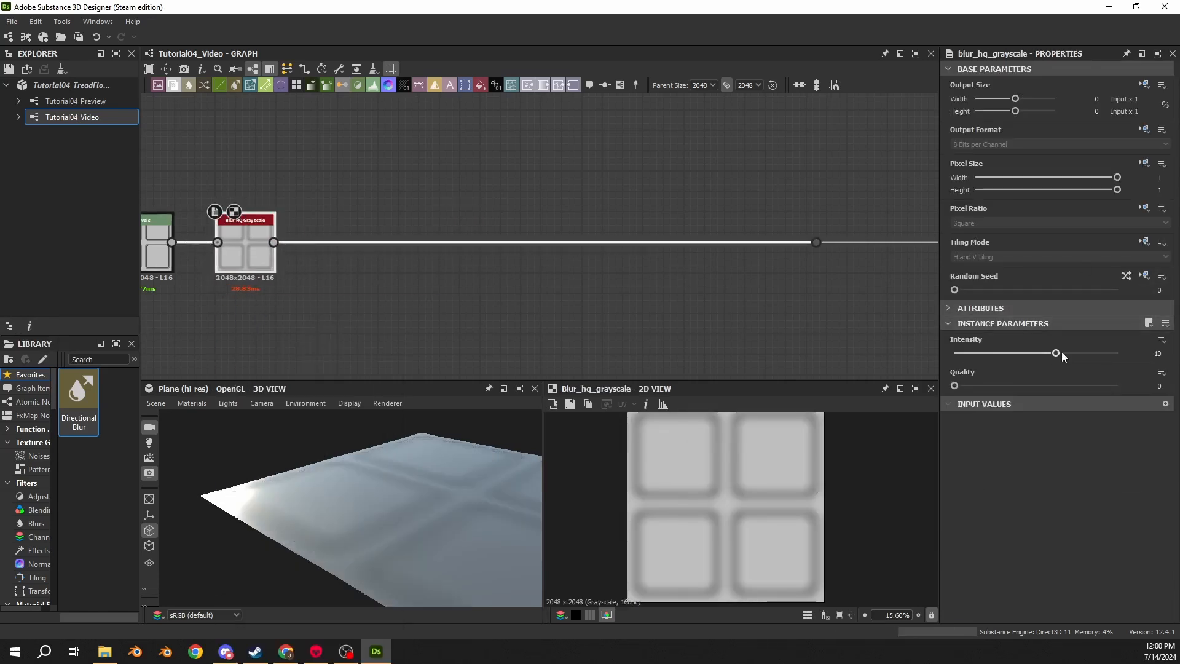
{"action": "left_click_drag", "start_coordinate": [1055, 352], "coordinate": [1122, 386]}
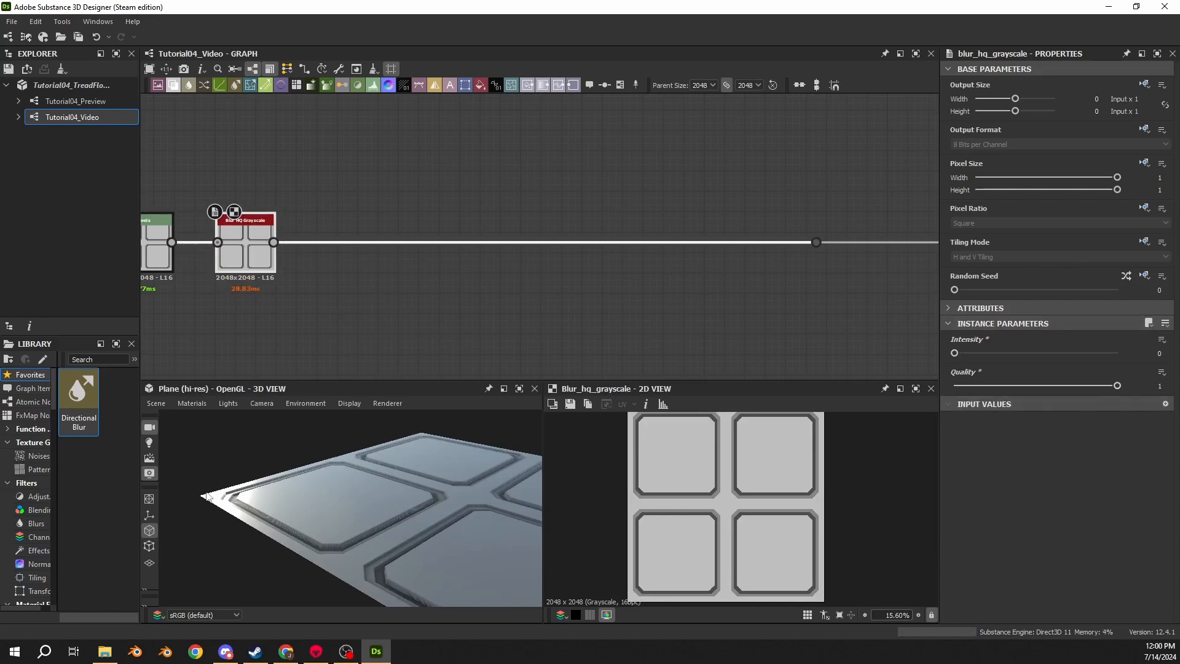
{"action": "scroll", "coordinate": [340, 511], "scroll_direction": "up", "scroll_amount": 5}
{"action": "middle_click_drag", "start_coordinate": [340, 511], "coordinate": [370, 494]}
{"action": "scroll", "coordinate": [379, 466], "scroll_direction": "up", "scroll_amount": 5}
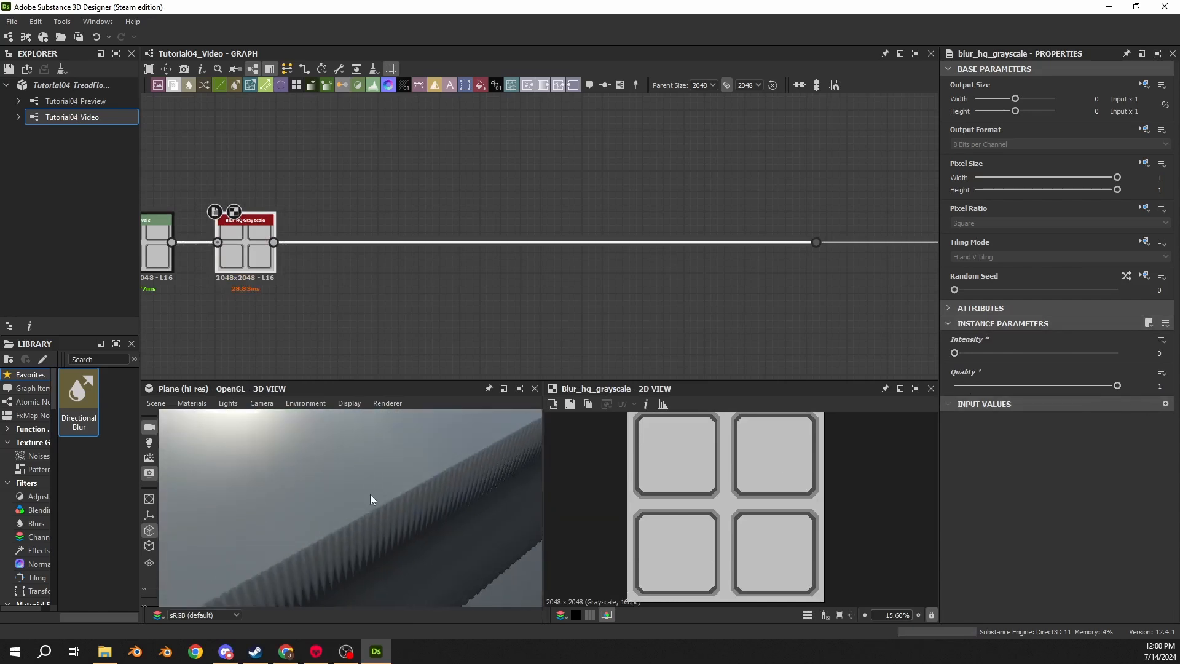
{"action": "left_click_drag", "start_coordinate": [370, 494], "coordinate": [348, 529]}
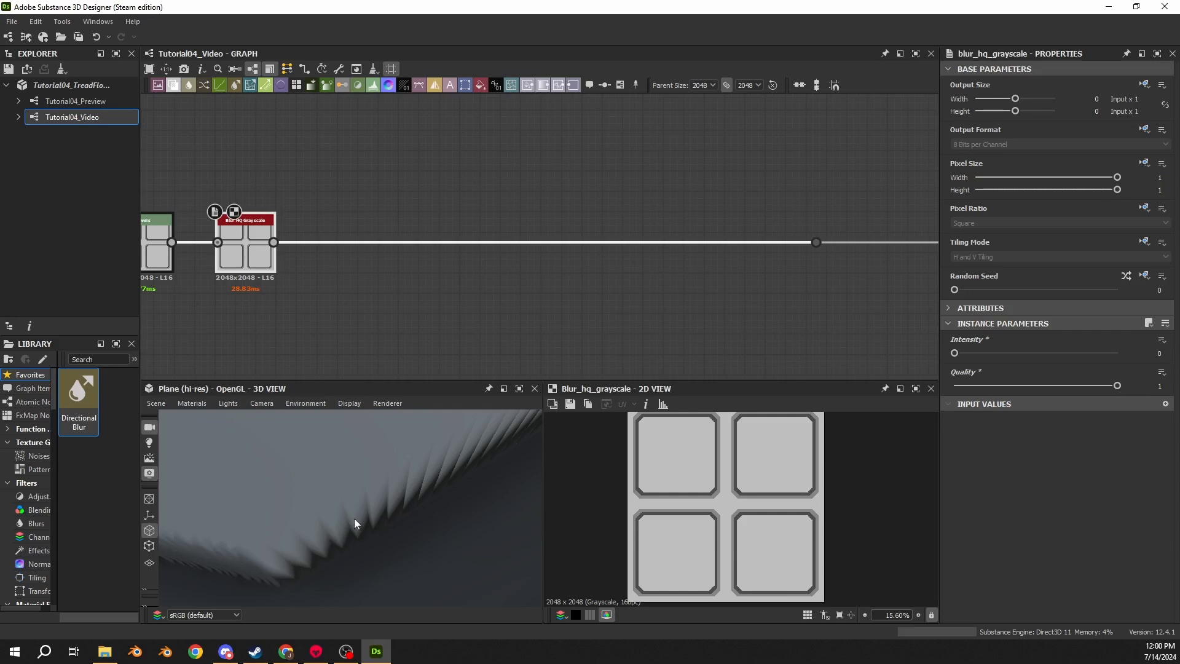
- Set the Blur HQ Grayscale node's Intensity to 0.25 and inspect the softened tile bevel in the previews
{"action": "middle_click_drag", "start_coordinate": [284, 303], "coordinate": [357, 286]}
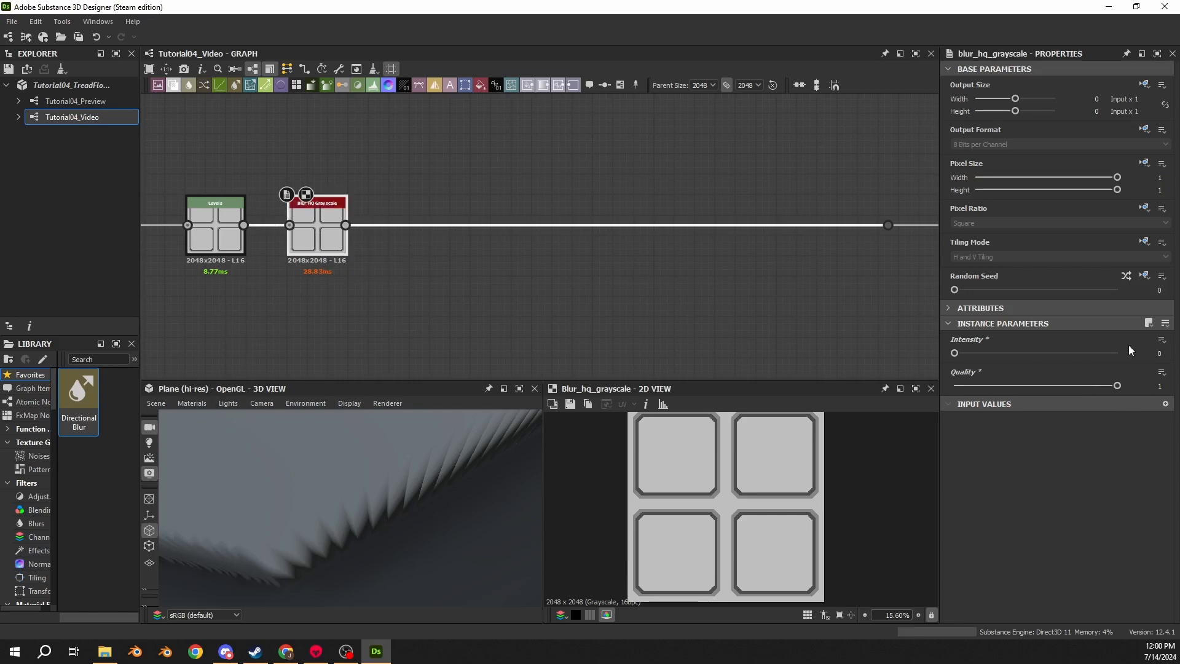
{"action": "double_click", "coordinate": [1159, 353]}
{"action": "type", "text": "0.25"}
{"action": "key", "text": "Return"}
{"action": "left_click_drag", "start_coordinate": [379, 519], "coordinate": [459, 529]}
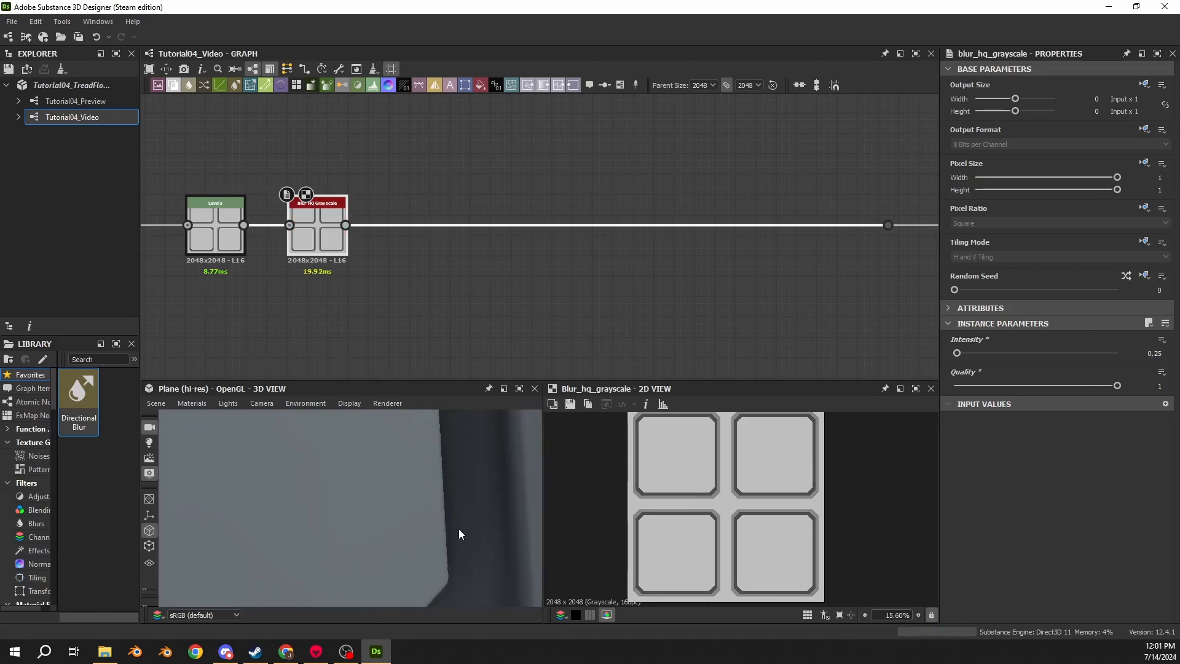
{"action": "scroll", "coordinate": [716, 514], "scroll_direction": "up", "scroll_amount": 15}
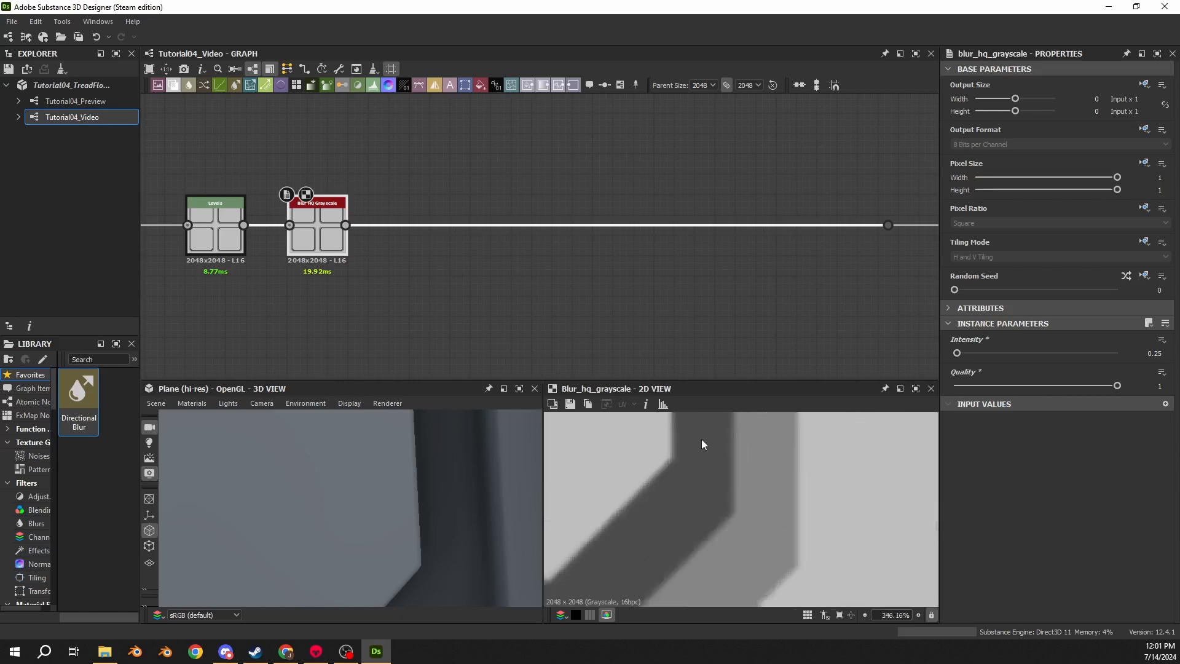
{"action": "scroll", "coordinate": [649, 513], "scroll_direction": "up", "scroll_amount": 1}
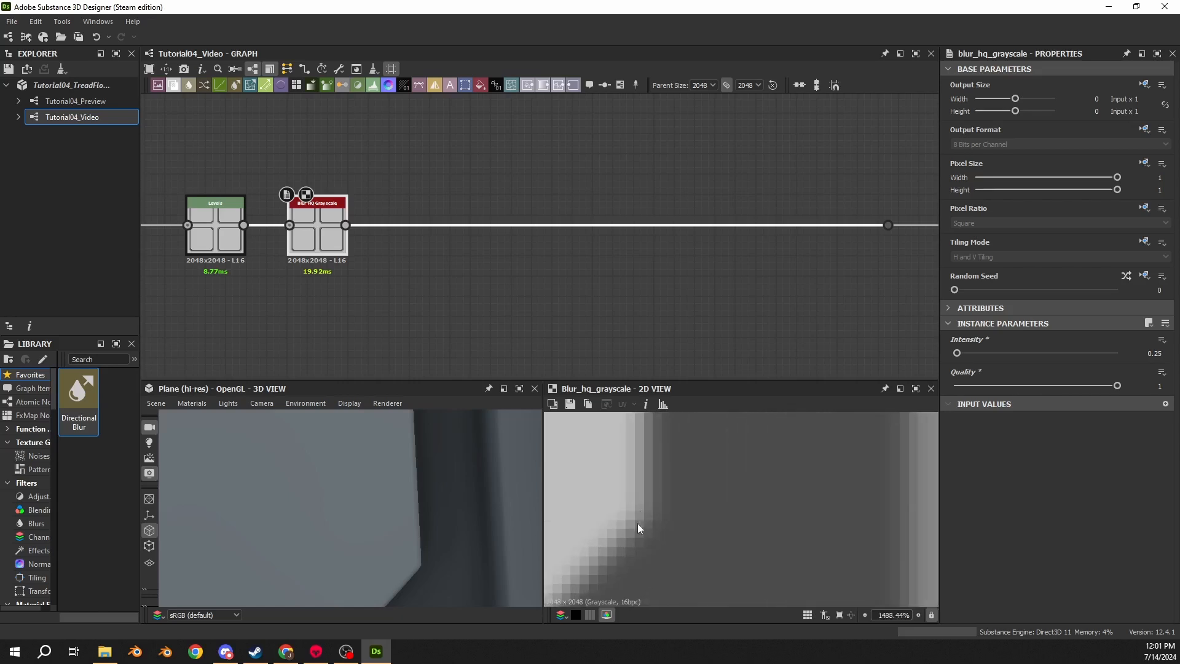
{"action": "left_click_drag", "start_coordinate": [402, 555], "coordinate": [309, 504]}
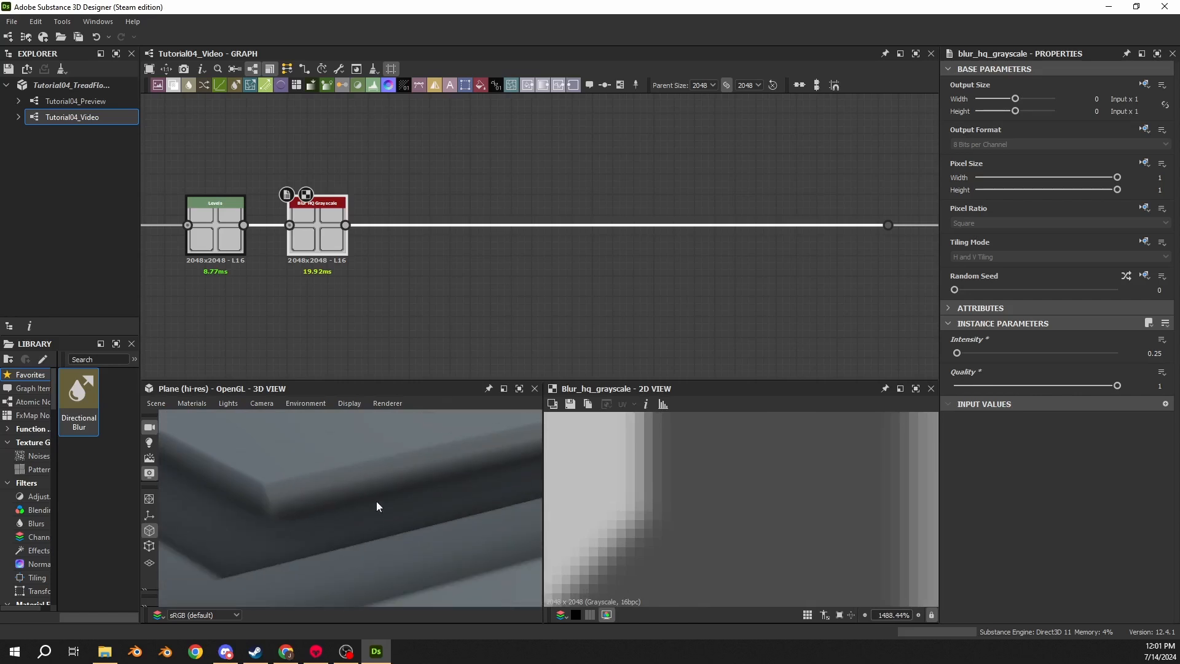
- Try a Blur HQ Grayscale Intensity of 0.2, then set it back to 0.25
{"action": "left_click", "coordinate": [1156, 354]}
{"action": "type", "text": "0.2"}
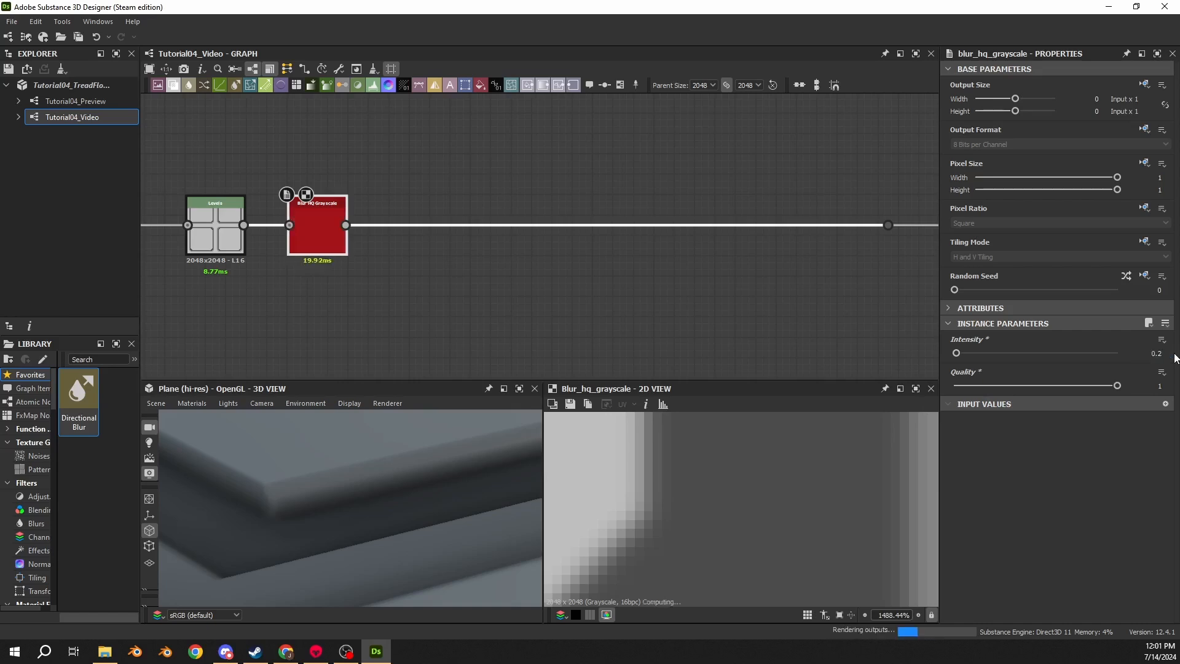
{"action": "key", "text": "Return"}
{"action": "left_click", "coordinate": [1156, 352]}
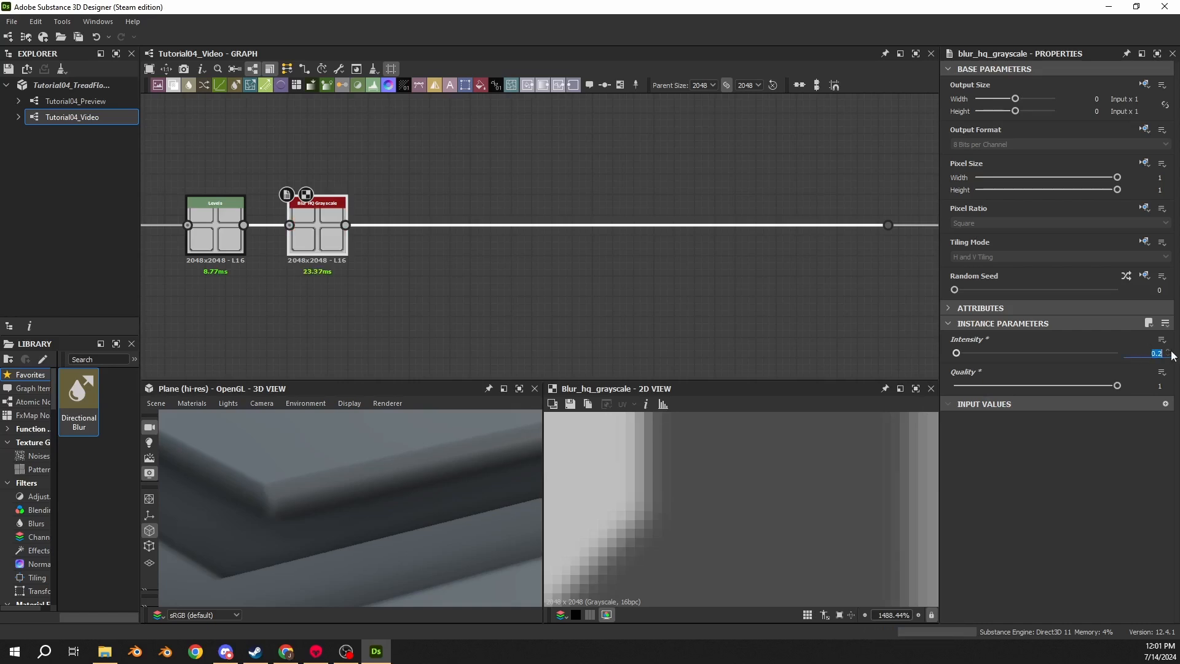
{"action": "type", "text": "0.25"}
{"action": "key", "text": "Return"}
- Insert a Blend node on the link after the blur and set its Blending Mode to Max (Lighten)
{"action": "left_click", "coordinate": [687, 226]}
{"action": "key", "text": "space"}
{"action": "type", "text": "bl"}
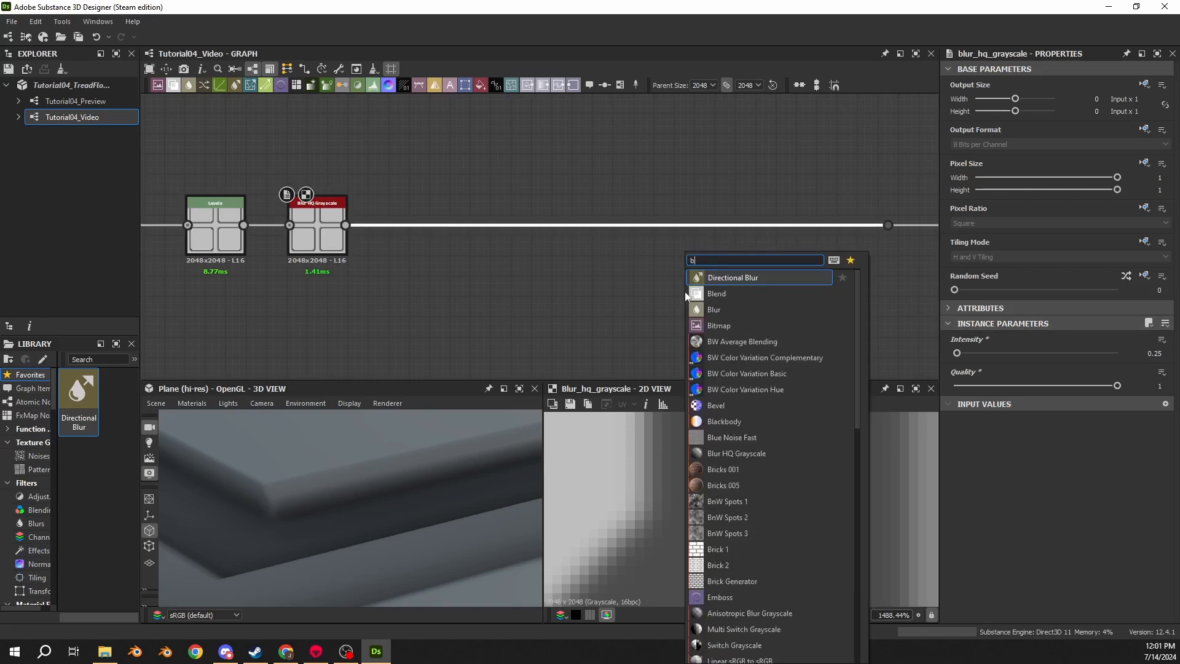
{"action": "key", "text": "Return"}
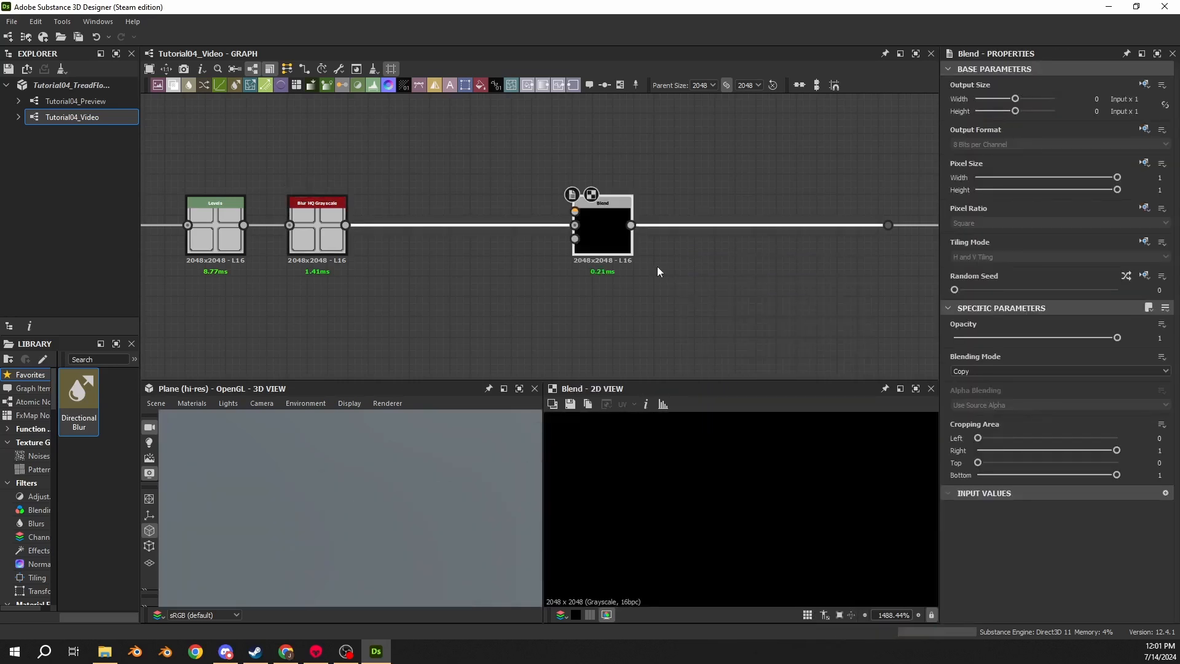
{"action": "left_click", "coordinate": [996, 370]}
{"action": "left_click", "coordinate": [977, 422]}
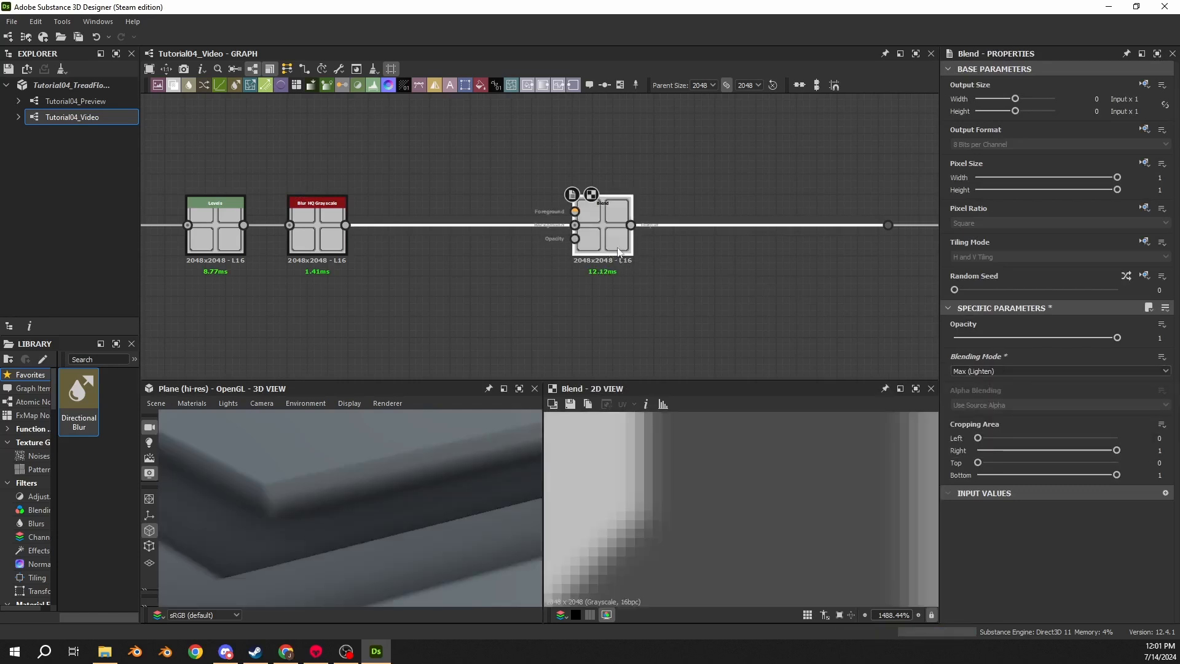
- Move the Blend node further along the link, away from the Blur HQ Grayscale node
{"action": "left_click_drag", "start_coordinate": [608, 250], "coordinate": [792, 251]}
{"action": "scroll", "coordinate": [866, 270], "scroll_direction": "down", "scroll_amount": 5}
{"action": "middle_click_drag", "start_coordinate": [900, 276], "coordinate": [574, 255]}
{"action": "scroll", "coordinate": [474, 287], "scroll_direction": "down", "scroll_amount": 3}
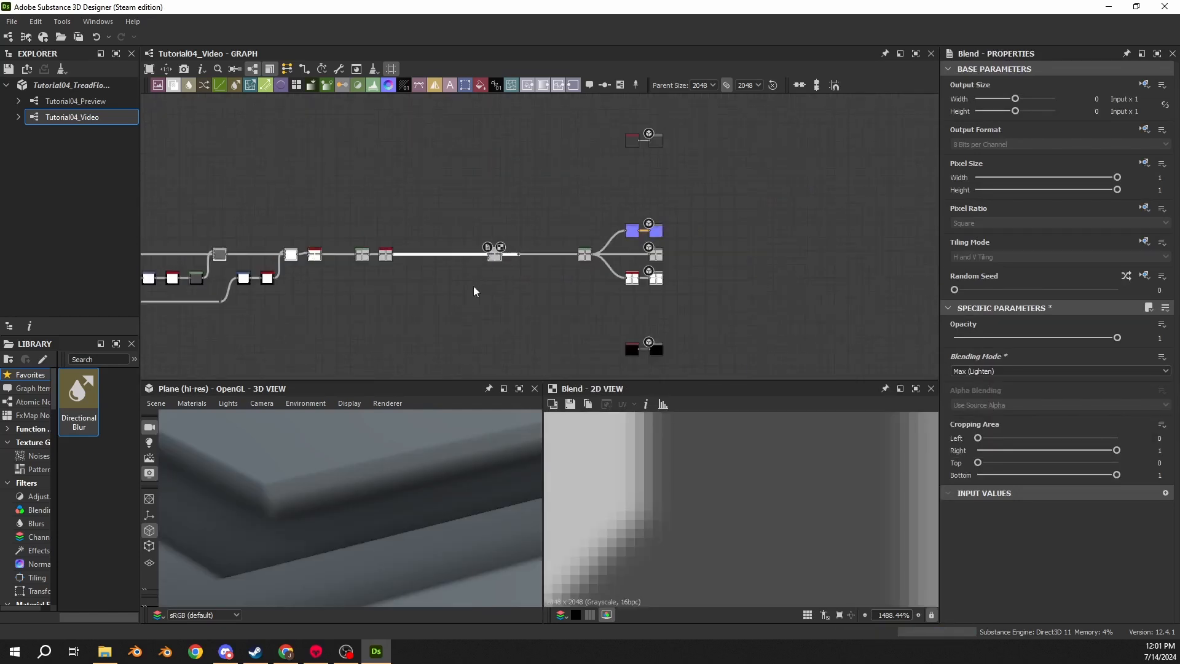
{"action": "middle_click_drag", "start_coordinate": [474, 290], "coordinate": [697, 233]}
{"action": "scroll", "coordinate": [684, 216], "scroll_direction": "down", "scroll_amount": 3}
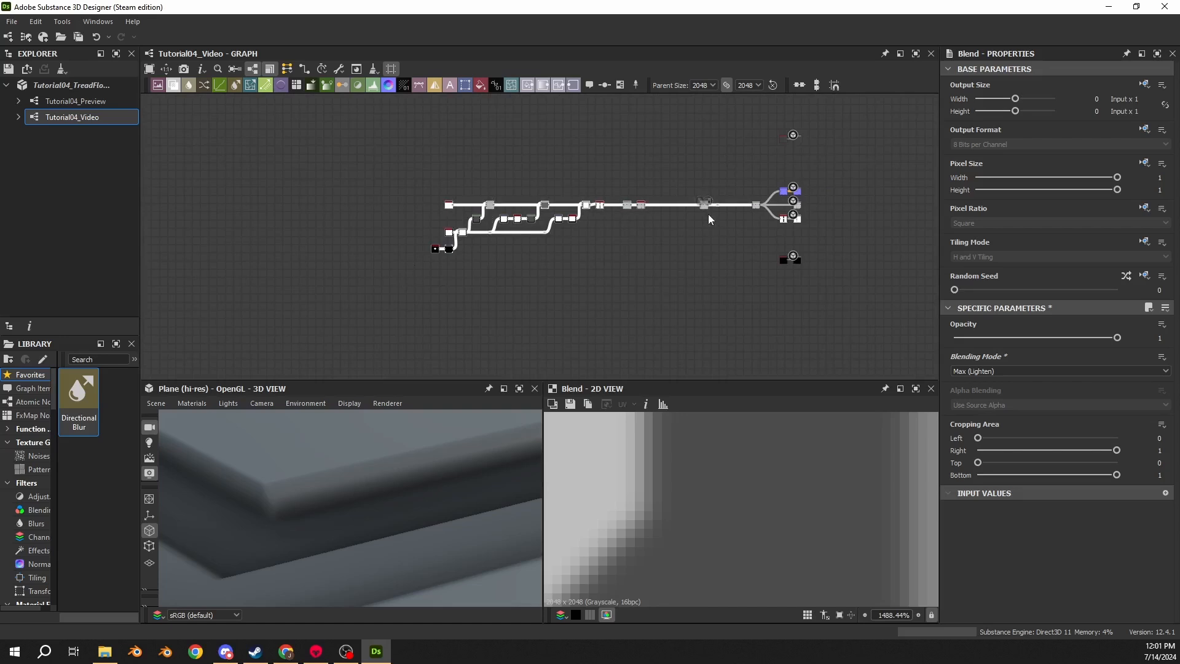
{"action": "left_click_drag", "start_coordinate": [706, 205], "coordinate": [252, 214]}
{"action": "middle_click_drag", "start_coordinate": [295, 224], "coordinate": [677, 193]}
{"action": "scroll", "coordinate": [586, 197], "scroll_direction": "up", "scroll_amount": 7}
{"action": "middle_click_drag", "start_coordinate": [573, 172], "coordinate": [451, 145]}
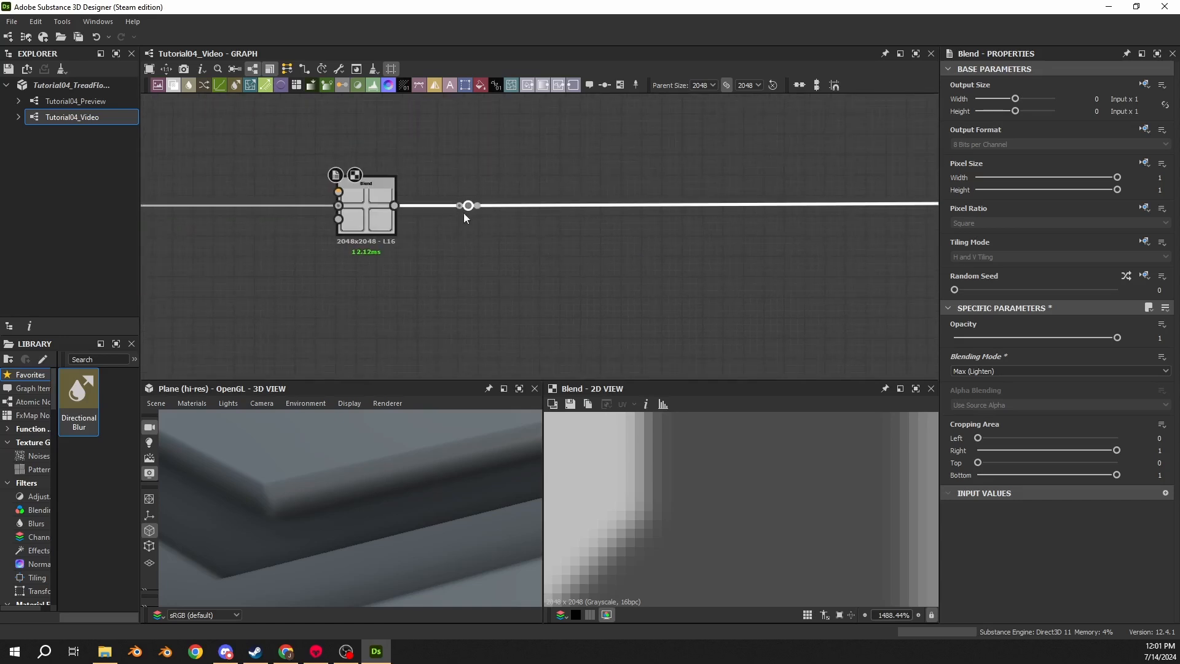
{"action": "middle_click_drag", "start_coordinate": [345, 237], "coordinate": [946, 219]}
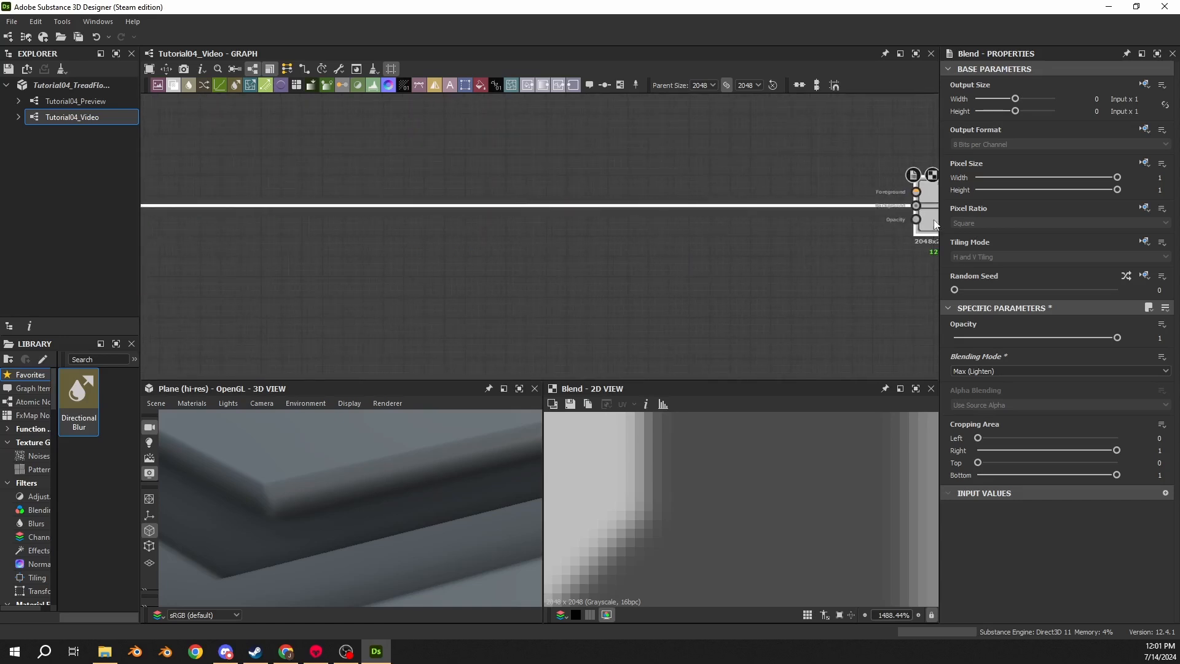
{"action": "scroll", "coordinate": [463, 312], "scroll_direction": "down", "scroll_amount": 4}
{"action": "middle_click_drag", "start_coordinate": [463, 313], "coordinate": [572, 263]}
{"action": "left_click_drag", "start_coordinate": [384, 189], "coordinate": [742, 293]}
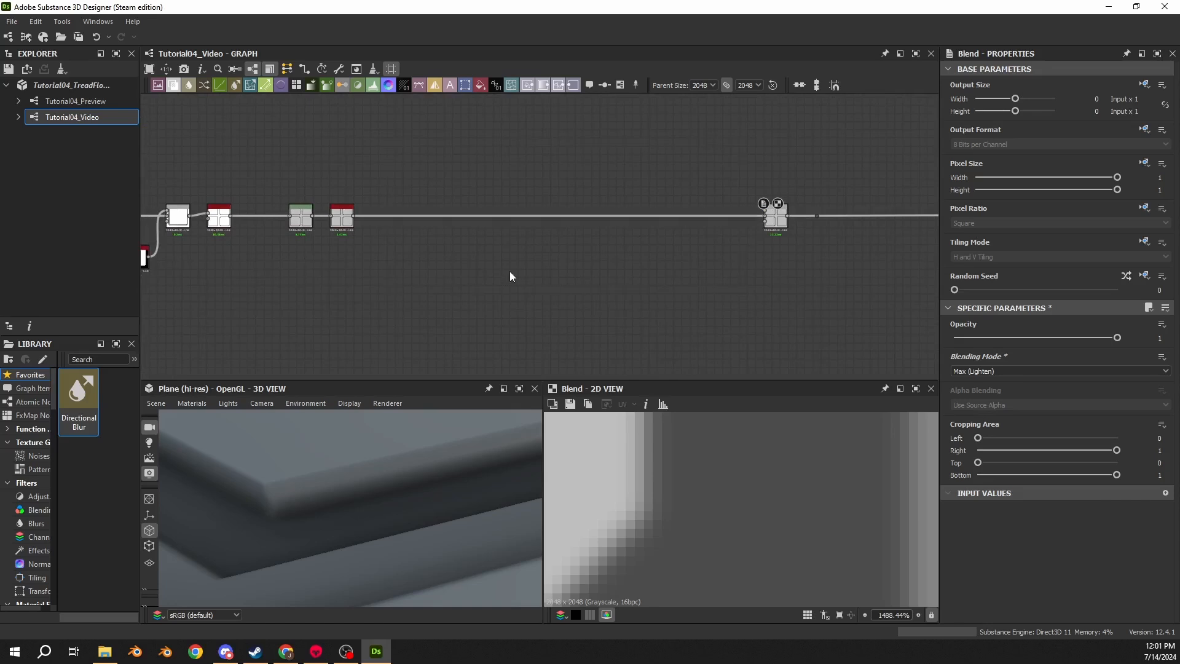
{"action": "left_click_drag", "start_coordinate": [445, 247], "coordinate": [679, 324]}
{"action": "scroll", "coordinate": [441, 291], "scroll_direction": "up", "scroll_amount": 2}
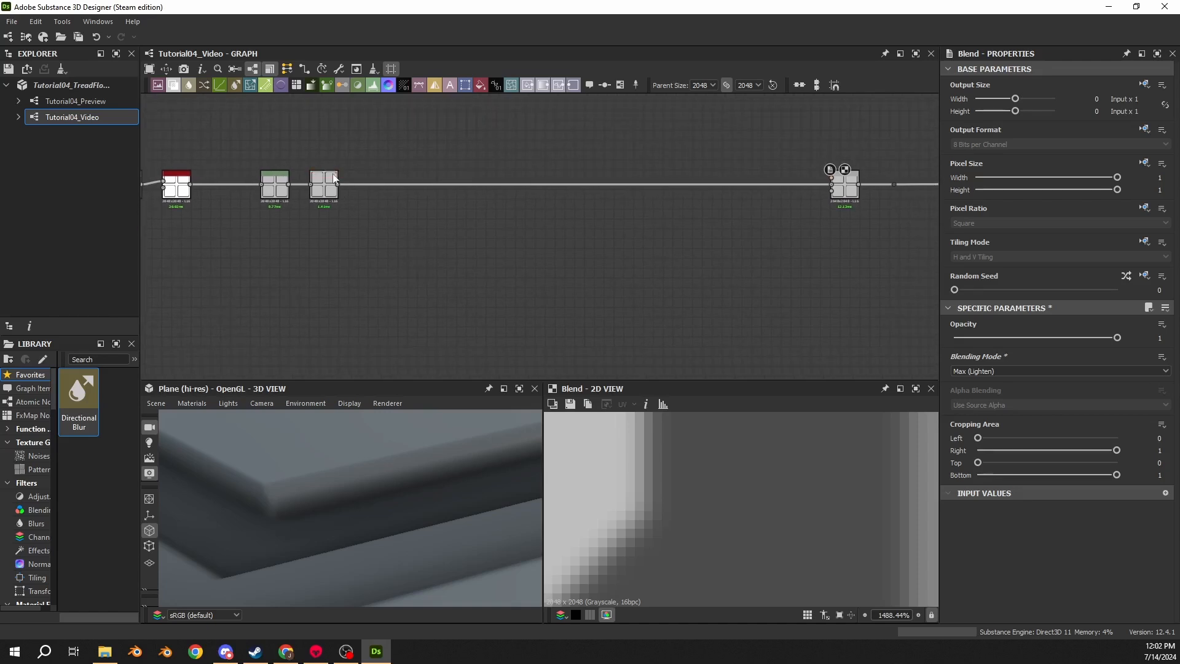
{"action": "scroll", "coordinate": [470, 265], "scroll_direction": "down", "scroll_amount": 5}
{"action": "scroll", "coordinate": [396, 282], "scroll_direction": "up", "scroll_amount": 4}
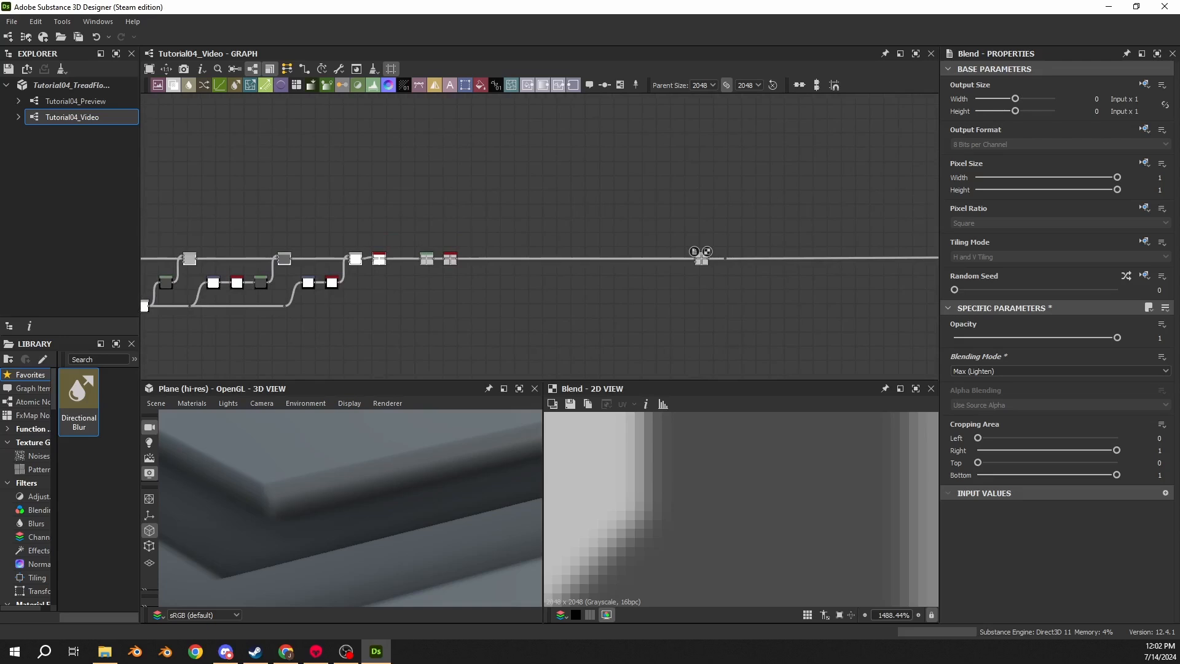
- Add a Shape node below the Levels and Blur HQ Grayscale nodes
{"action": "key", "text": "alt+Tab"}
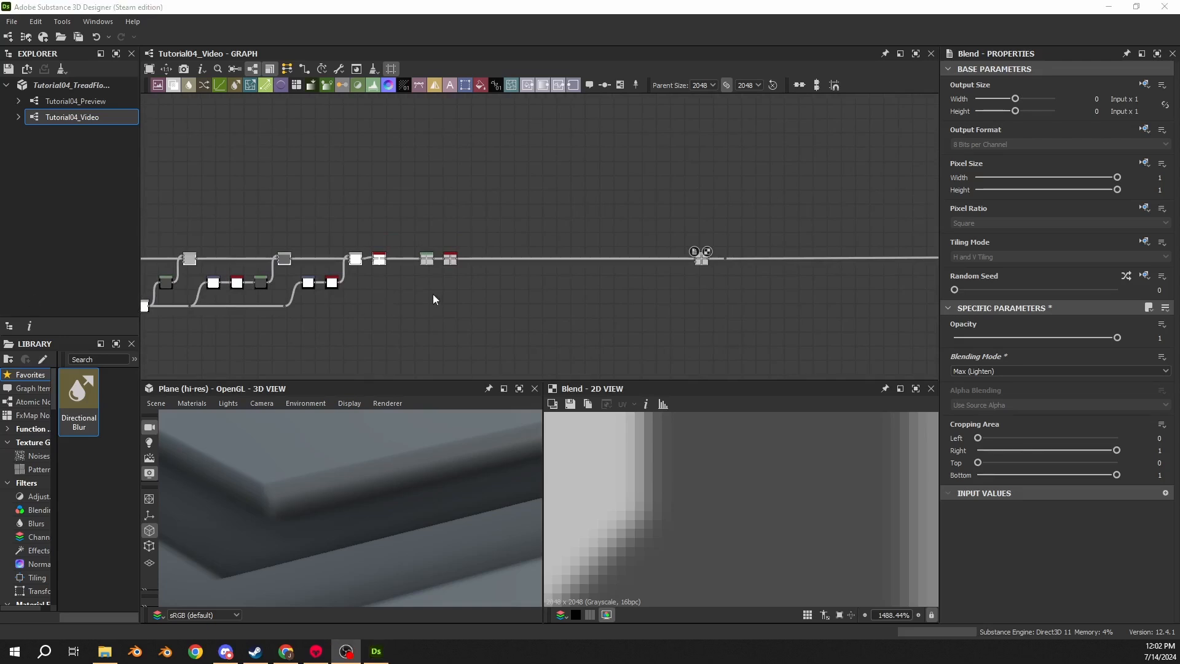
{"action": "scroll", "coordinate": [518, 290], "scroll_direction": "up", "scroll_amount": 4}
{"action": "scroll", "coordinate": [312, 492], "scroll_direction": "down", "scroll_amount": 2}
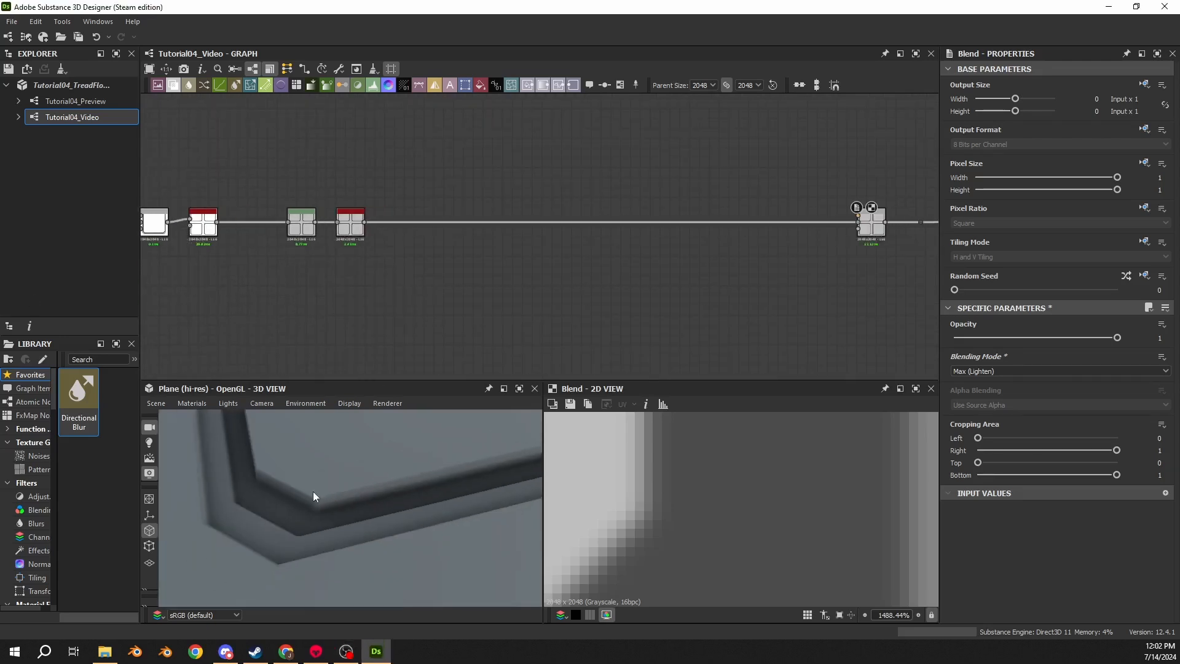
{"action": "scroll", "coordinate": [312, 491], "scroll_direction": "down", "scroll_amount": 4}
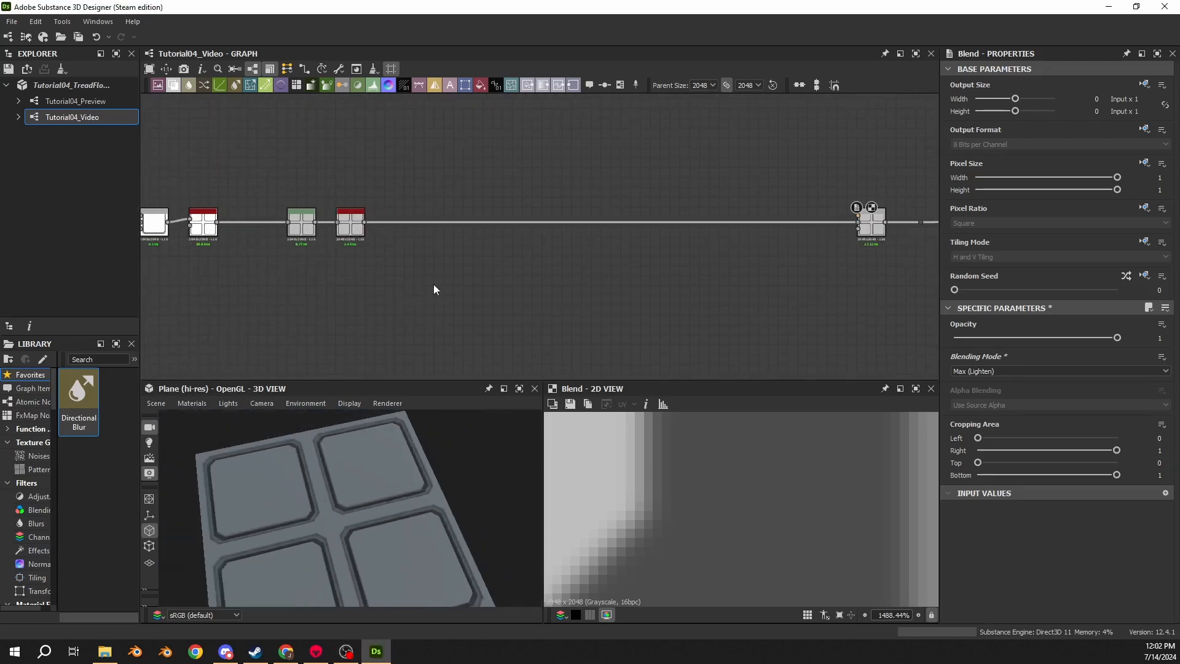
{"action": "scroll", "coordinate": [435, 279], "scroll_direction": "up", "scroll_amount": 4}
{"action": "middle_click_drag", "start_coordinate": [422, 280], "coordinate": [358, 276]}
{"action": "scroll", "coordinate": [223, 279], "scroll_direction": "down", "scroll_amount": 2}
{"action": "key", "text": "space"}
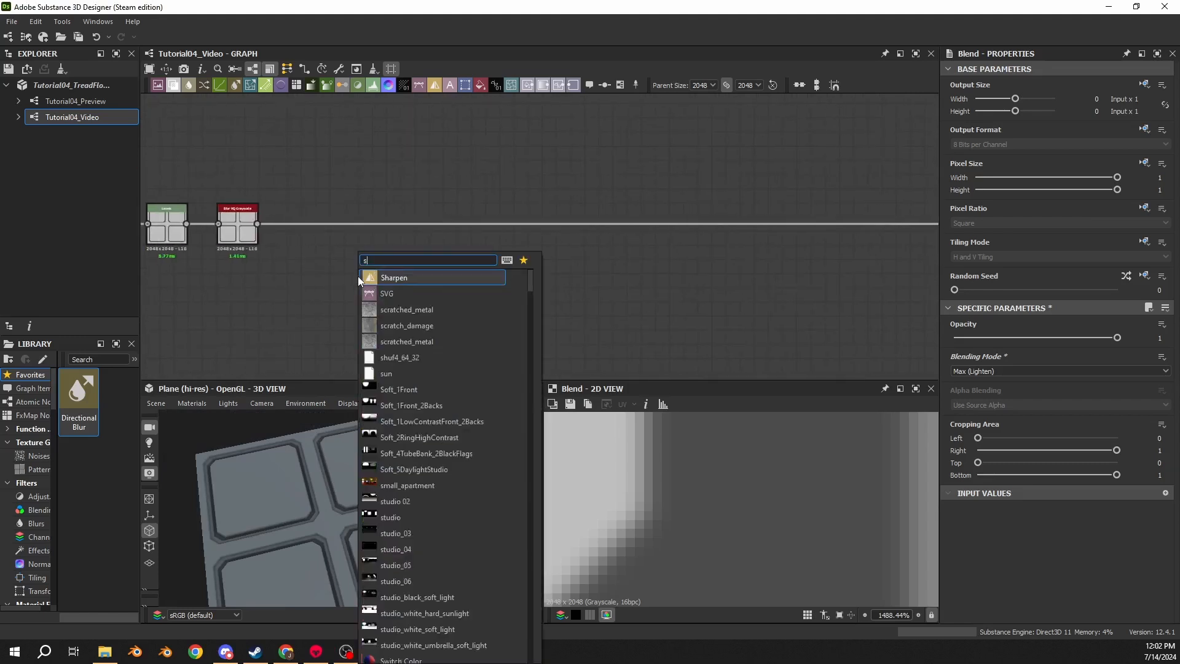
{"action": "type", "text": "shape"}
{"action": "key", "text": "Return"}
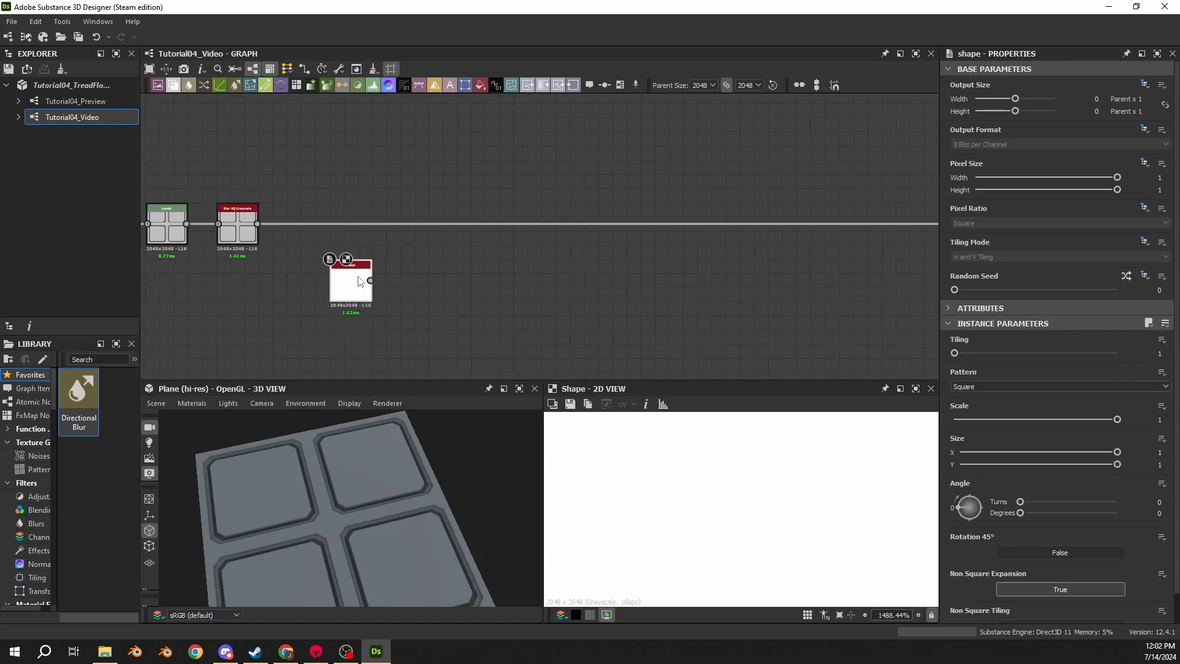
- Set the Shape node's Pattern to Gradation and its Scale to 0.125
{"action": "left_click", "coordinate": [962, 386]}
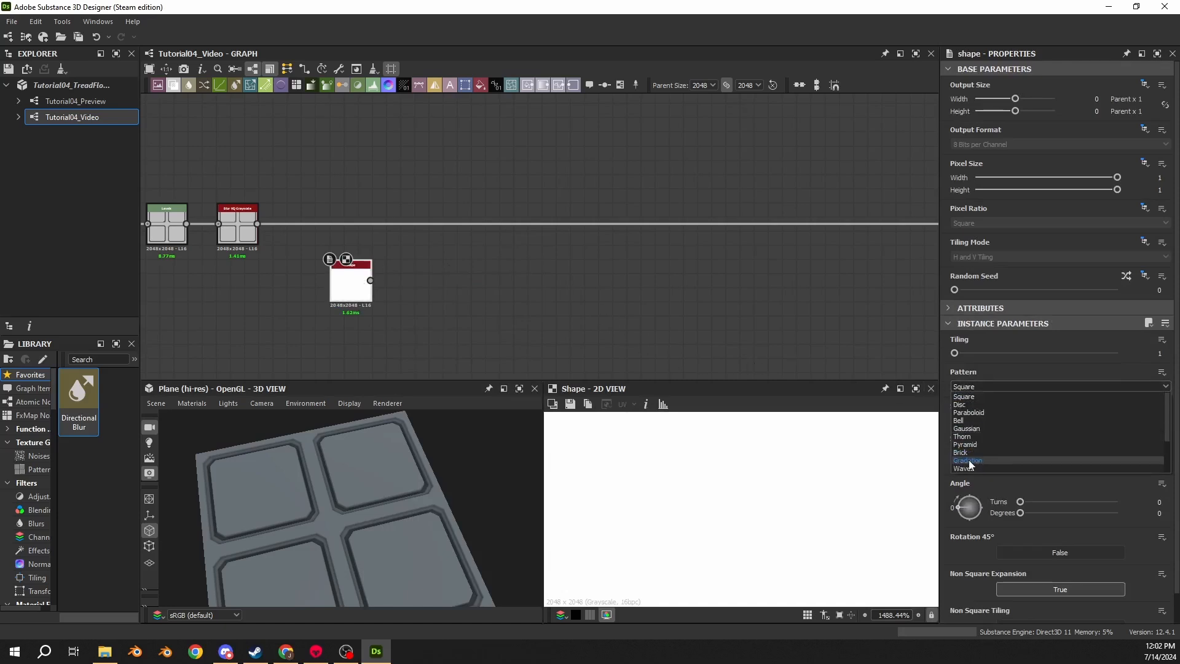
{"action": "scroll", "coordinate": [971, 455], "scroll_direction": "down", "scroll_amount": 2}
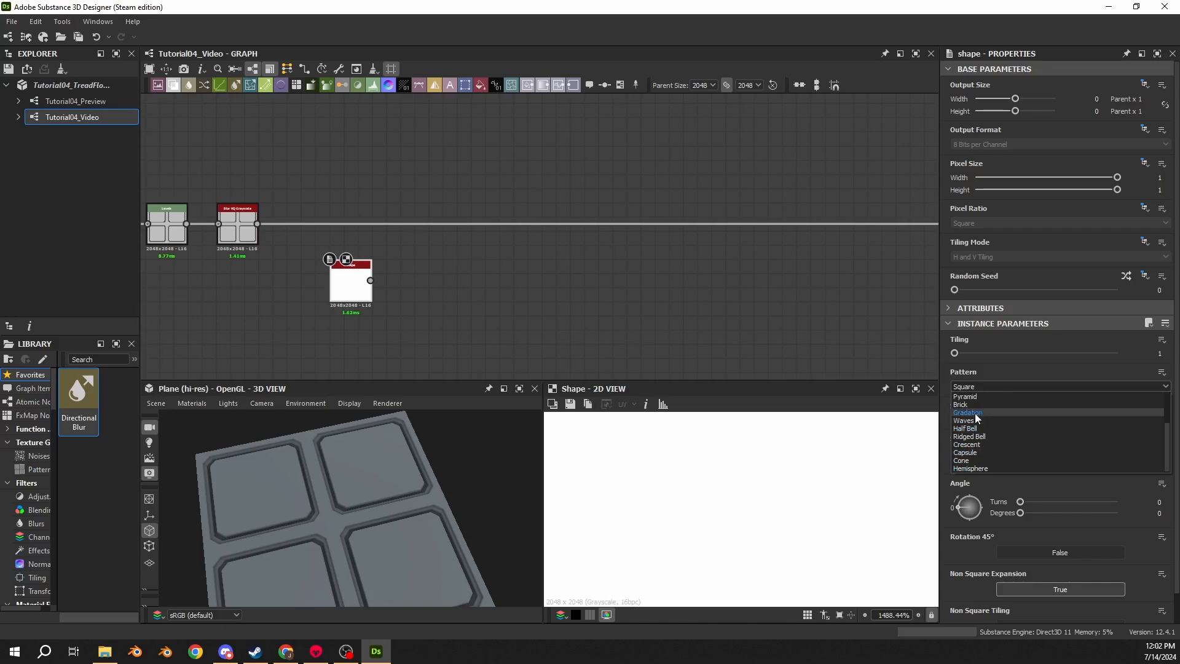
{"action": "left_click", "coordinate": [970, 412]}
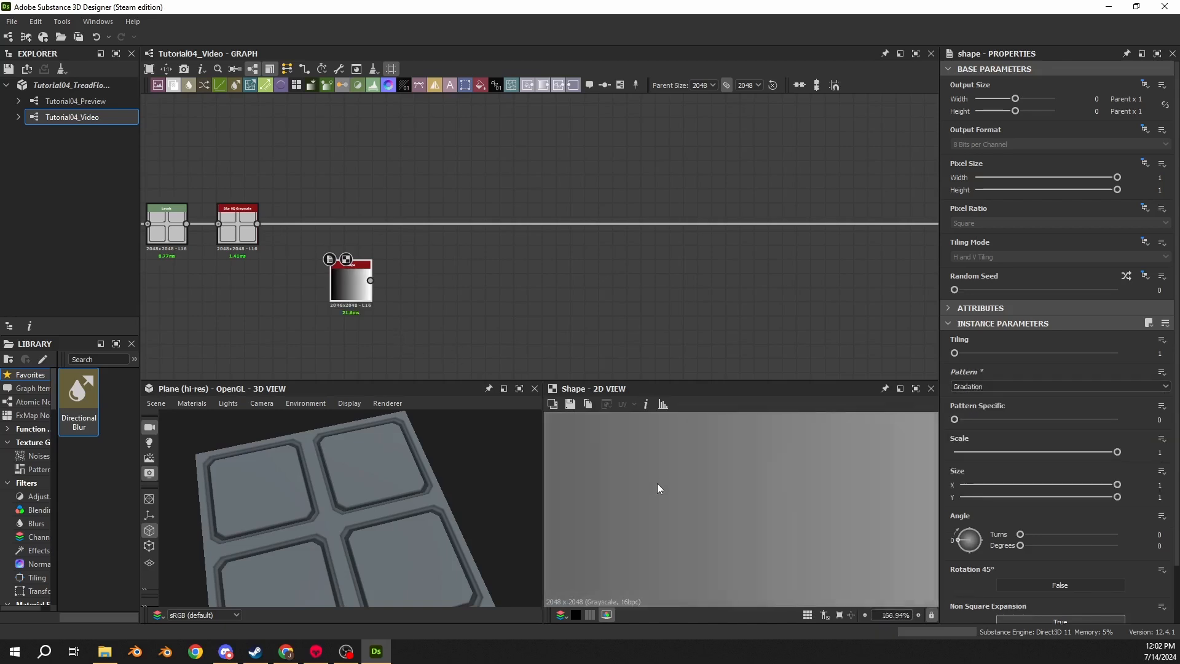
{"action": "scroll", "coordinate": [658, 483], "scroll_direction": "down", "scroll_amount": 10}
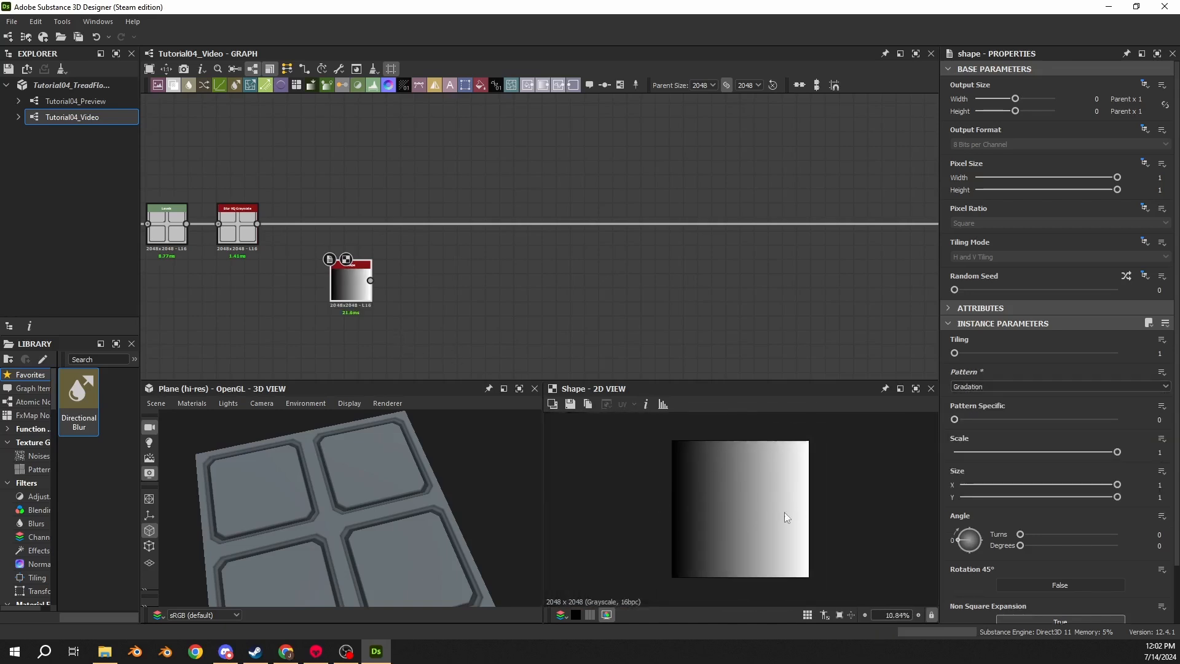
{"action": "left_click_drag", "start_coordinate": [1020, 545], "coordinate": [879, 545]}
{"action": "left_click", "coordinate": [1158, 453]}
{"action": "type", "text": "0.125"}
{"action": "key", "text": "Return"}
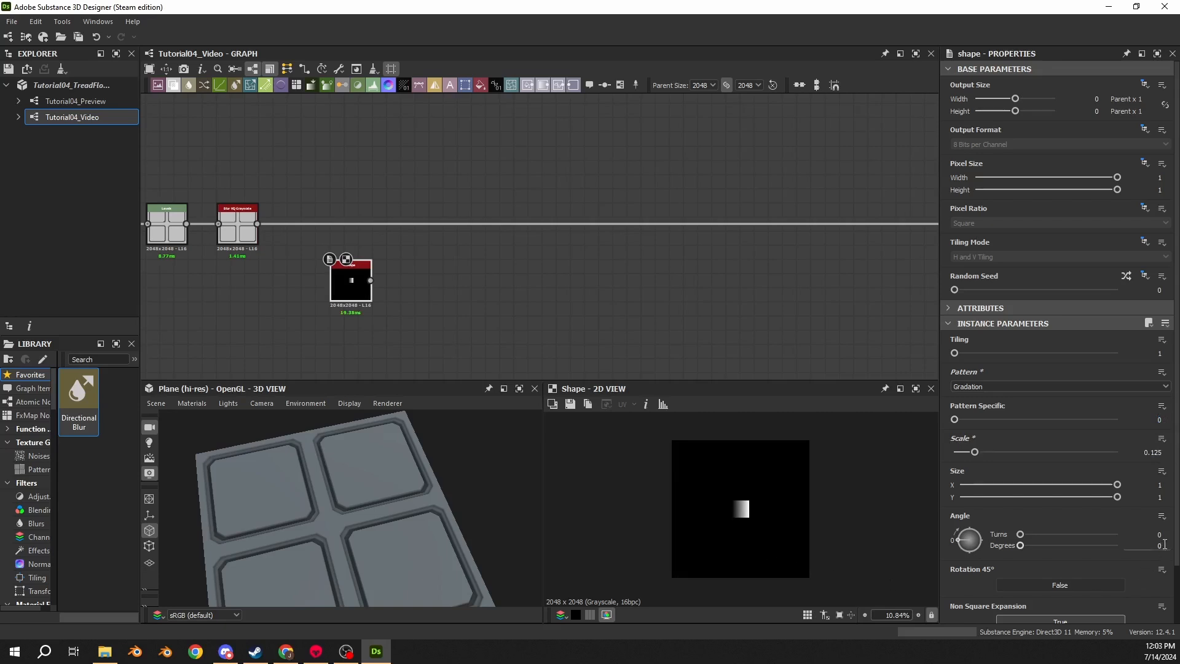
- Set the Shape node's Size to 0.25 on X and 0.35 on Y
{"action": "left_click", "coordinate": [1159, 484]}
{"action": "type", "text": "0.25"}
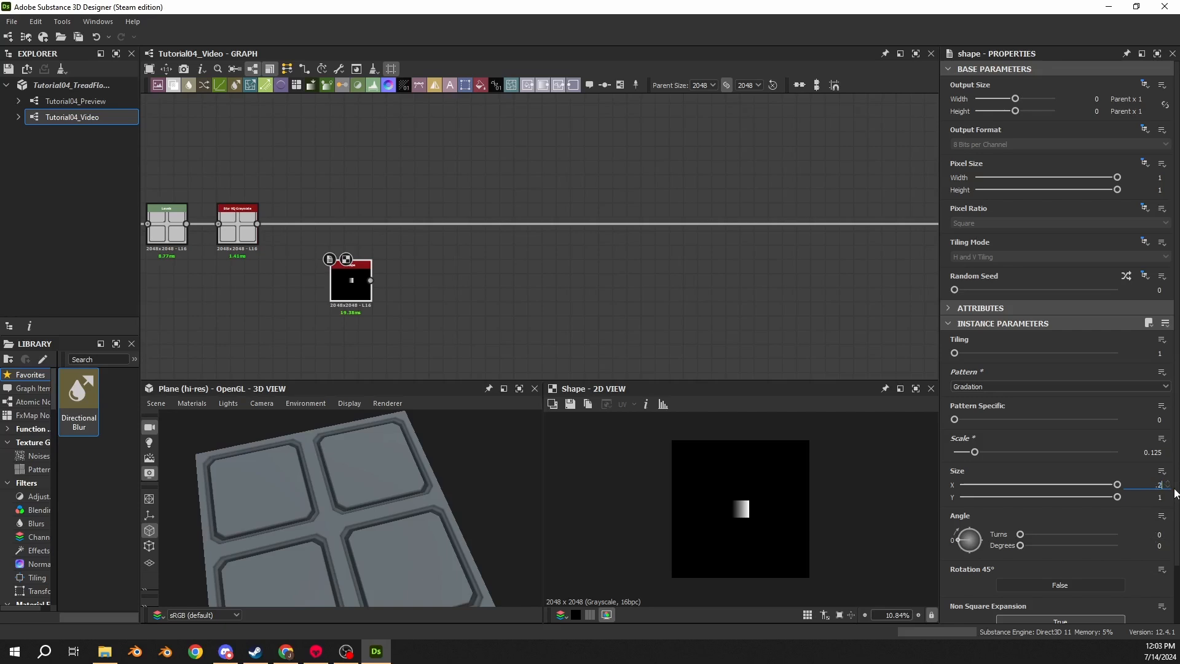
{"action": "key", "text": "Return"}
{"action": "left_click", "coordinate": [1163, 497]}
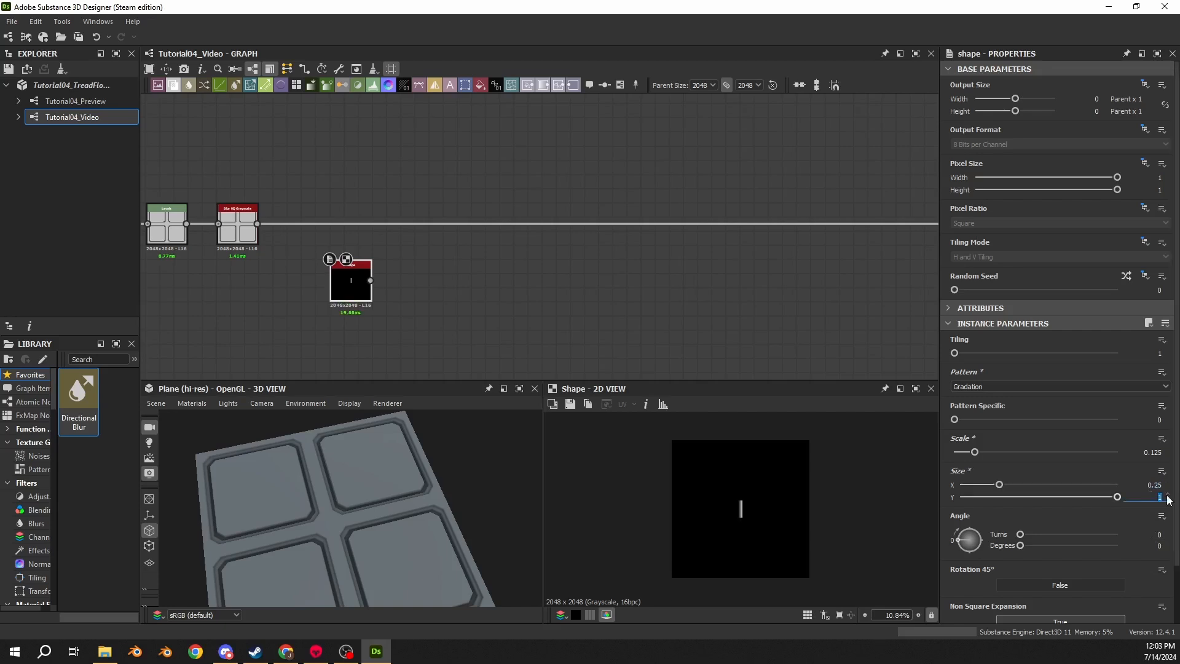
{"action": "type", "text": ".35"}
{"action": "key", "text": "Return"}
{"action": "scroll", "coordinate": [750, 513], "scroll_direction": "up", "scroll_amount": 5}
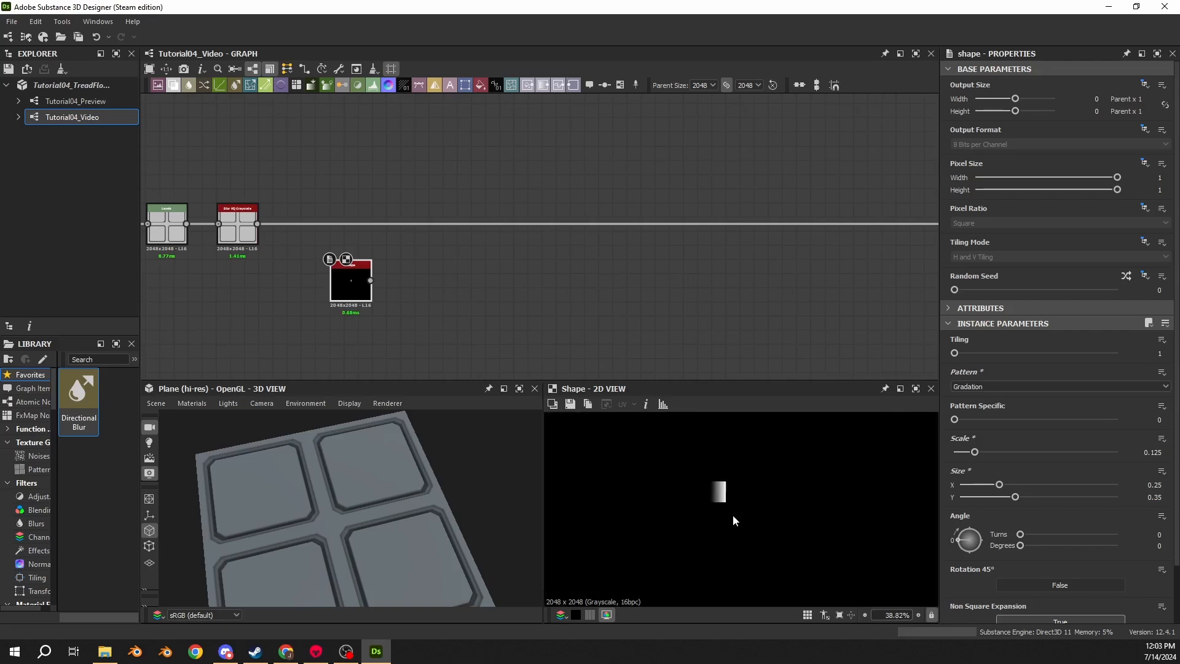
- Connect a new Levels node to the Shape node's output and place the two nodes side by side
{"action": "left_click_drag", "start_coordinate": [370, 280], "coordinate": [422, 282]}
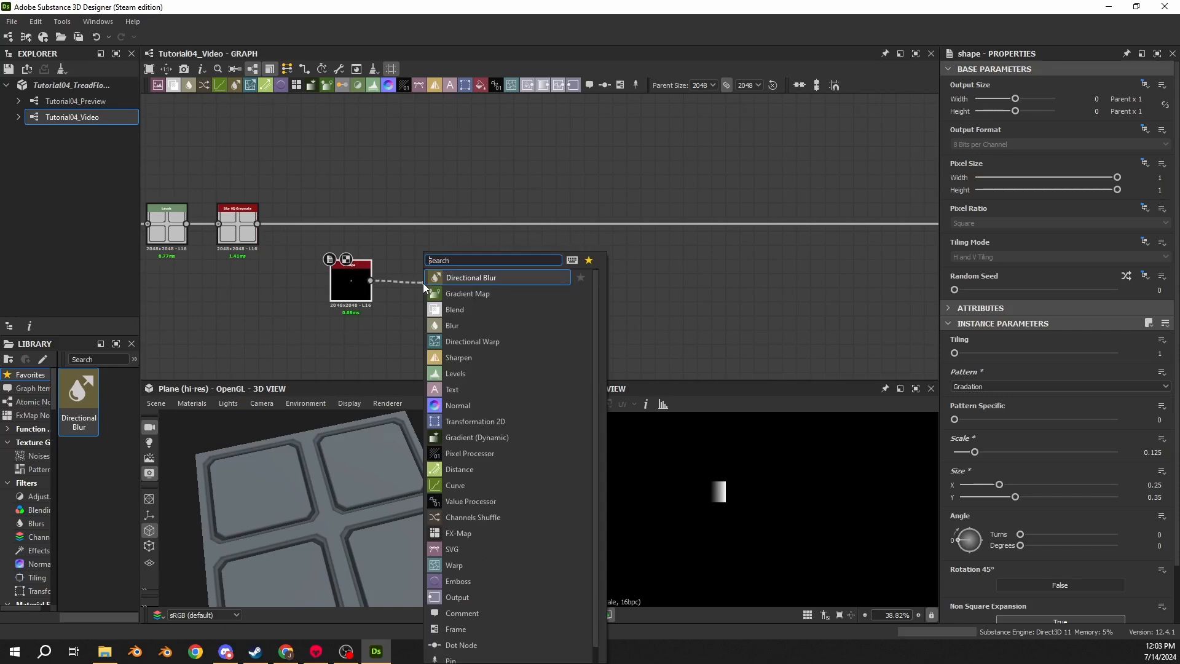
{"action": "type", "text": "levle"}
{"action": "key", "text": "BackSpace"}
{"action": "key", "text": "BackSpace"}
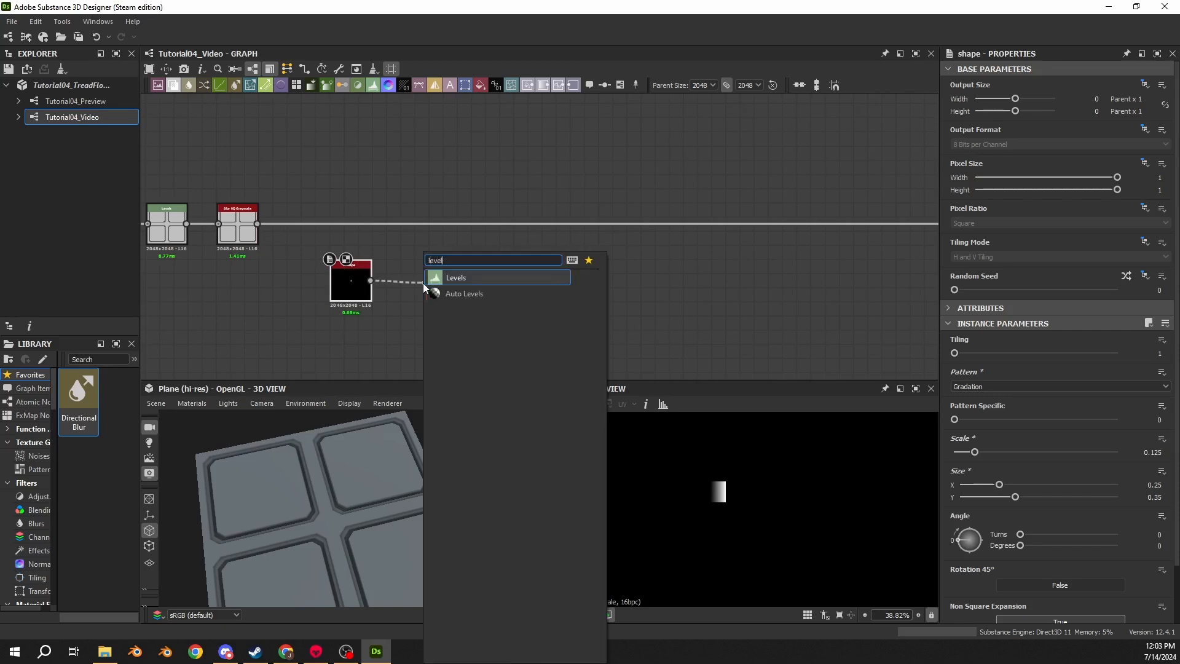
{"action": "key", "text": "Return"}
{"action": "scroll", "coordinate": [337, 281], "scroll_direction": "up", "scroll_amount": 1}
{"action": "left_click_drag", "start_coordinate": [337, 280], "coordinate": [286, 282]}
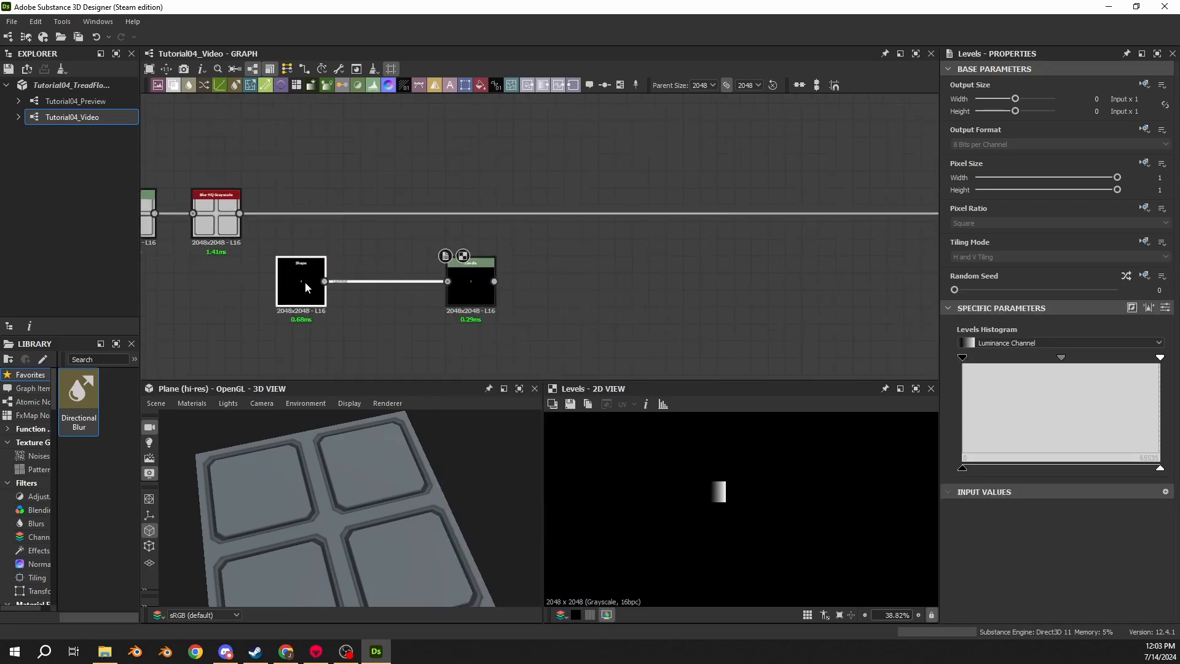
{"action": "left_click_drag", "start_coordinate": [473, 282], "coordinate": [389, 282]}
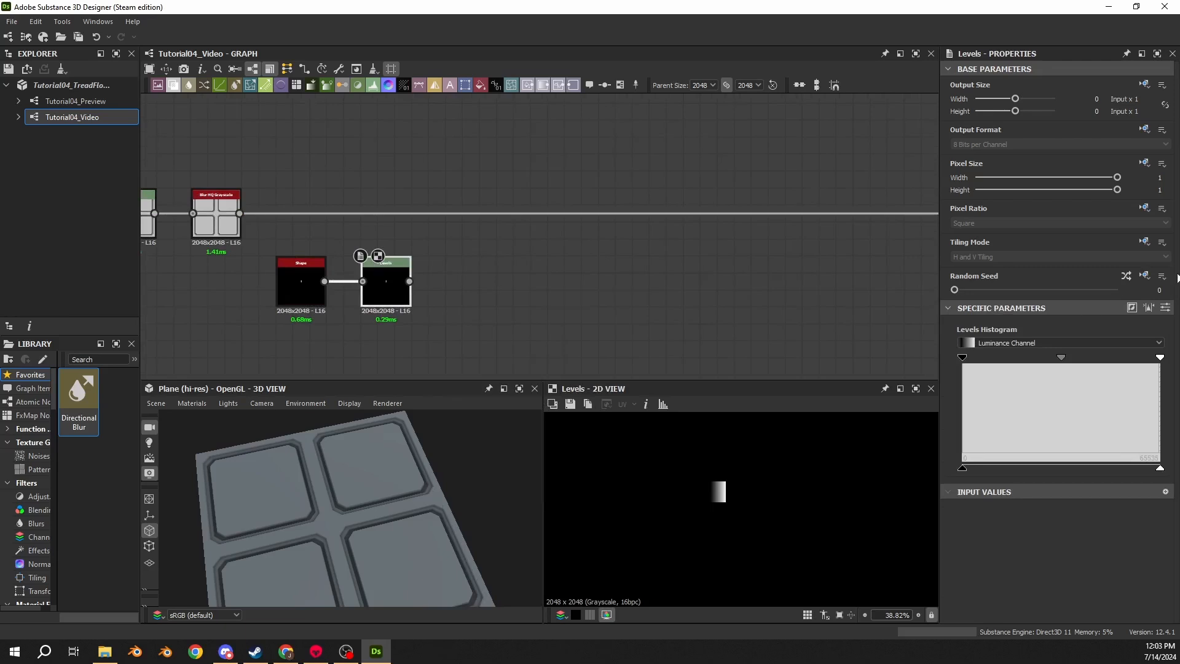
- Set the new Levels node's Level In High to 0.45
{"action": "left_click", "coordinate": [1166, 308]}
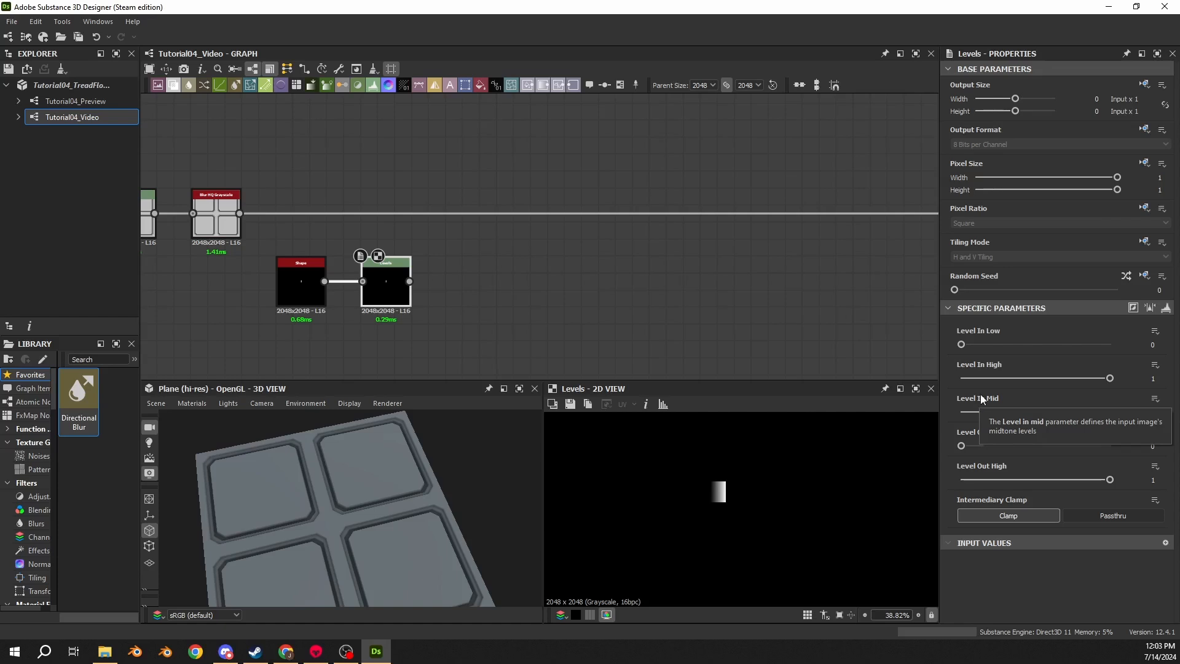
{"action": "left_click", "coordinate": [1154, 367]}
{"action": "double_click", "coordinate": [1152, 377]}
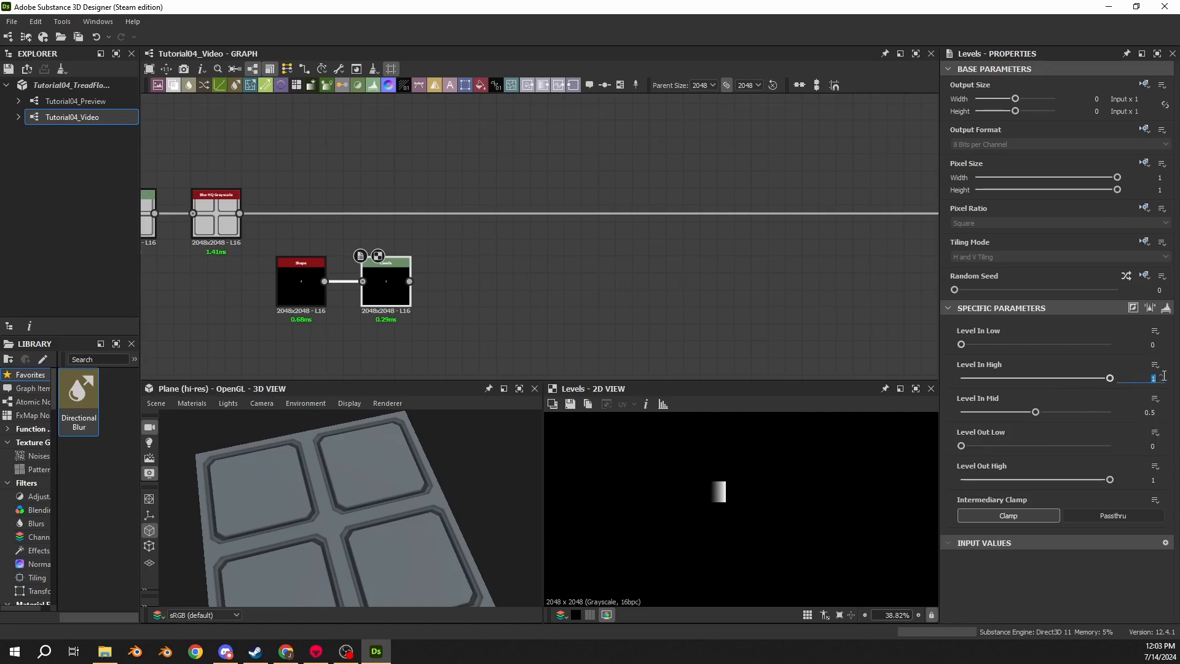
{"action": "type", "text": "0.45"}
{"action": "key", "text": "Return"}
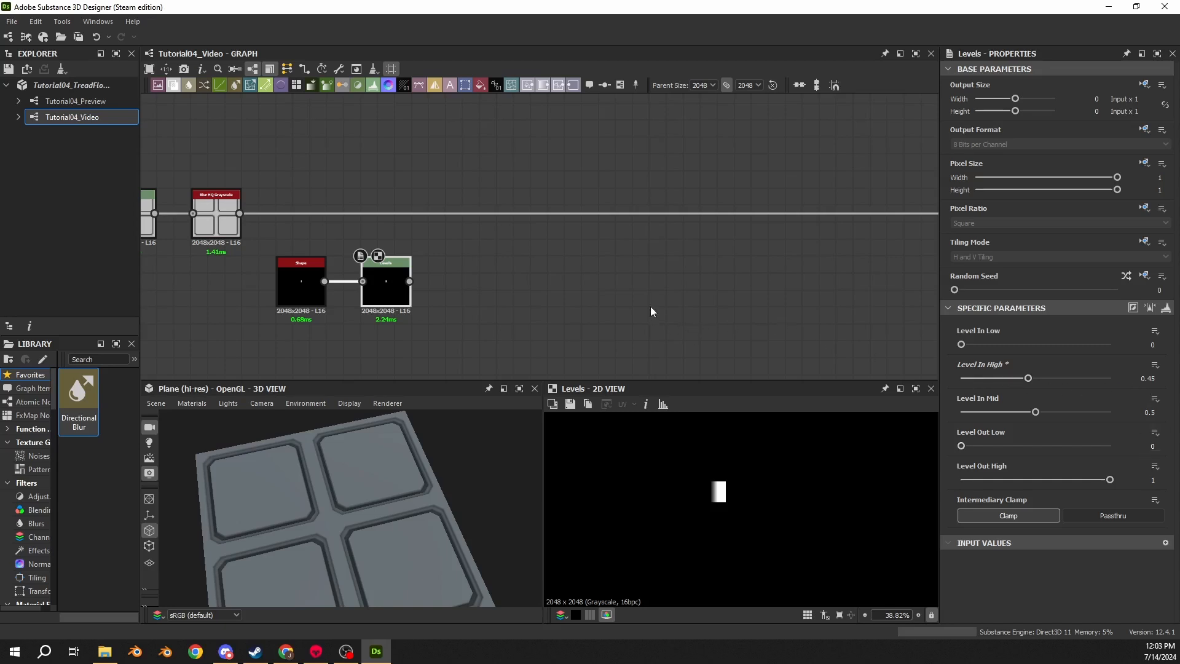
- Inspect the gradation shape and its Levels result in the 2D and 3D views
{"action": "scroll", "coordinate": [739, 478], "scroll_direction": "up", "scroll_amount": 10}
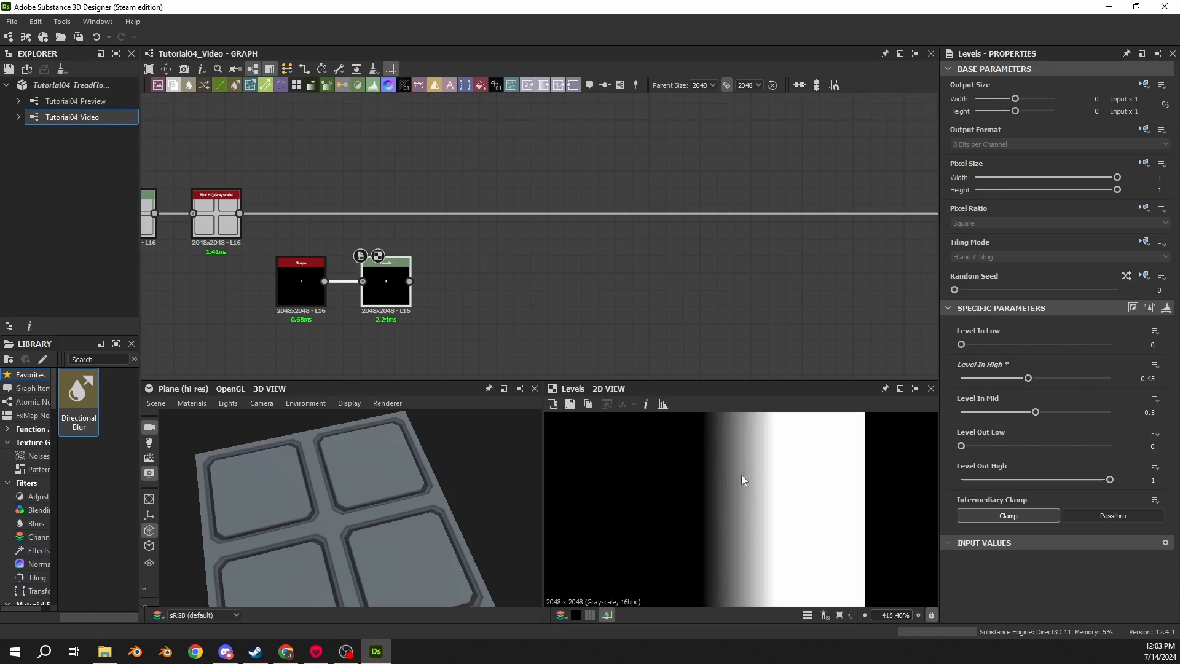
{"action": "scroll", "coordinate": [741, 479], "scroll_direction": "down", "scroll_amount": 2}
{"action": "double_click", "coordinate": [301, 282]}
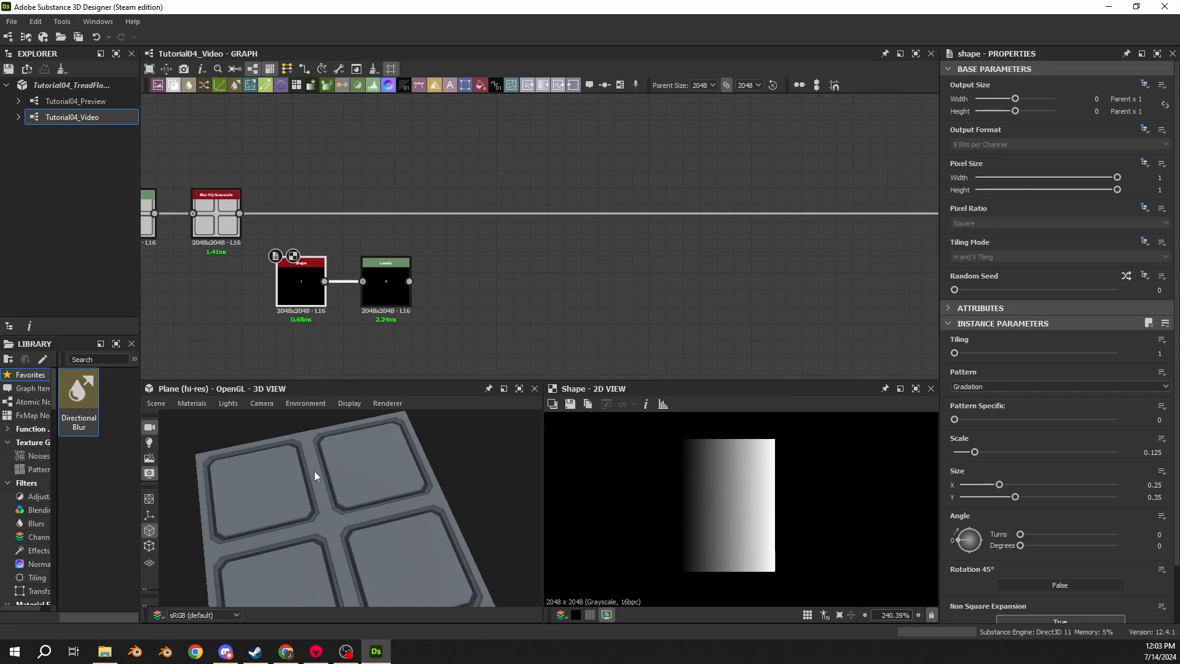
{"action": "scroll", "coordinate": [442, 313], "scroll_direction": "down", "scroll_amount": 2}
{"action": "middle_click_drag", "start_coordinate": [482, 308], "coordinate": [311, 287]}
{"action": "left_click_drag", "start_coordinate": [250, 269], "coordinate": [726, 214]}
{"action": "scroll", "coordinate": [334, 528], "scroll_direction": "up", "scroll_amount": 8}
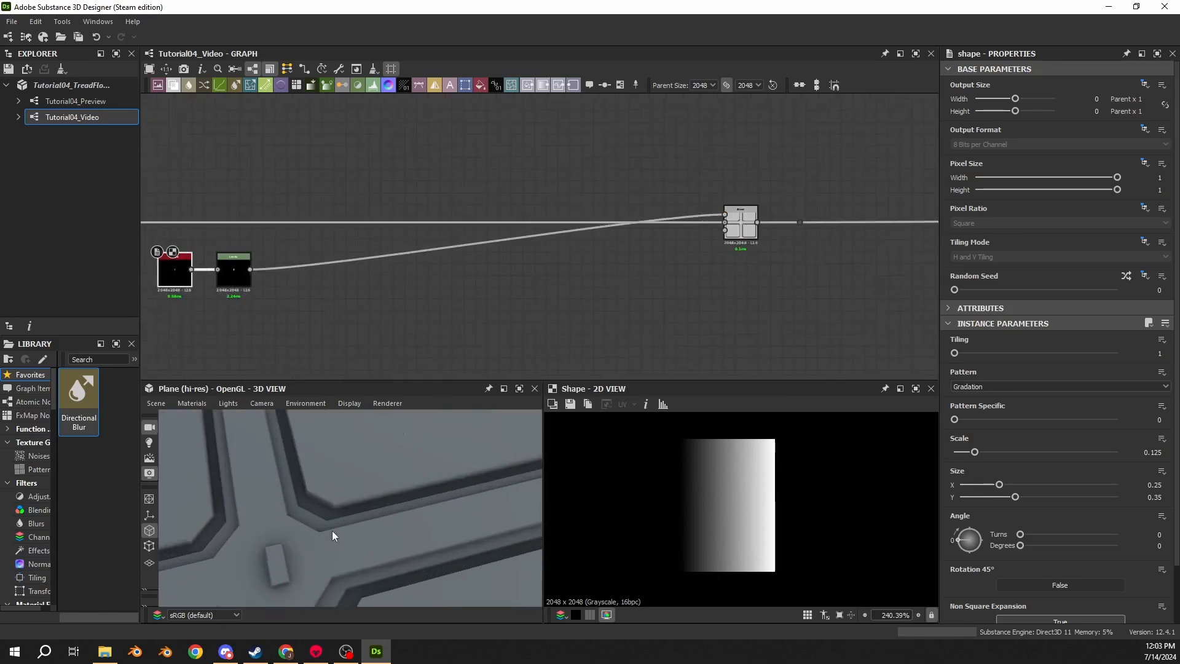
{"action": "middle_click_drag", "start_coordinate": [332, 530], "coordinate": [405, 496]}
{"action": "scroll", "coordinate": [406, 496], "scroll_direction": "up", "scroll_amount": 6}
{"action": "left_click_drag", "start_coordinate": [436, 481], "coordinate": [369, 480]}
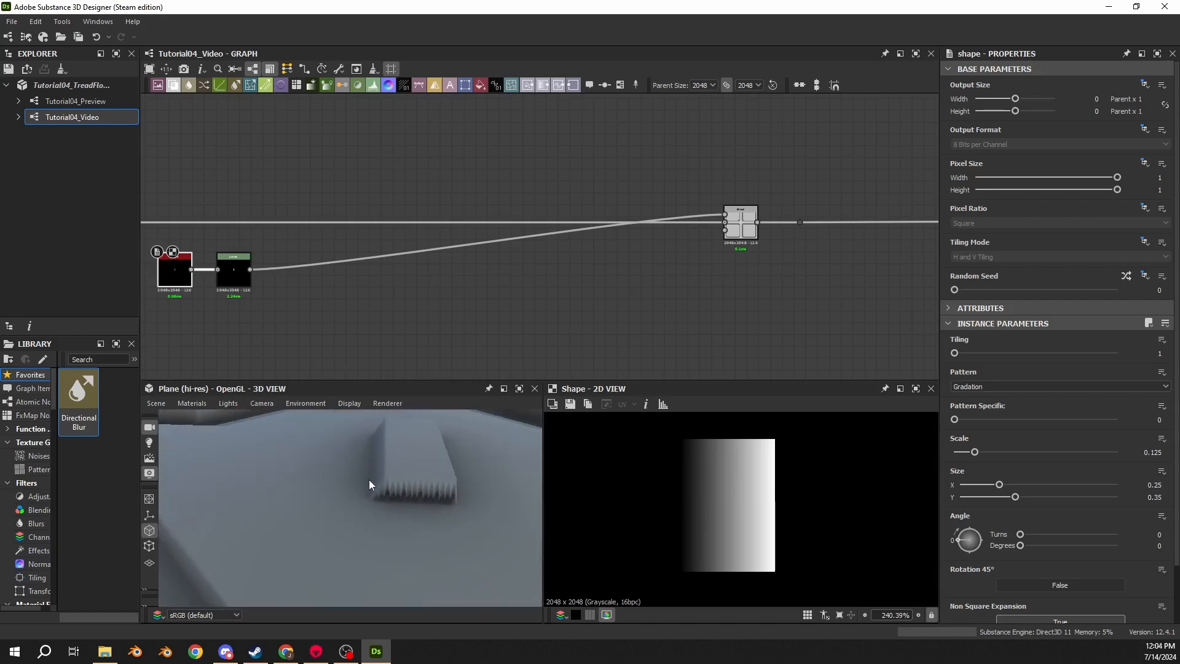
{"action": "left_click", "coordinate": [237, 279]}
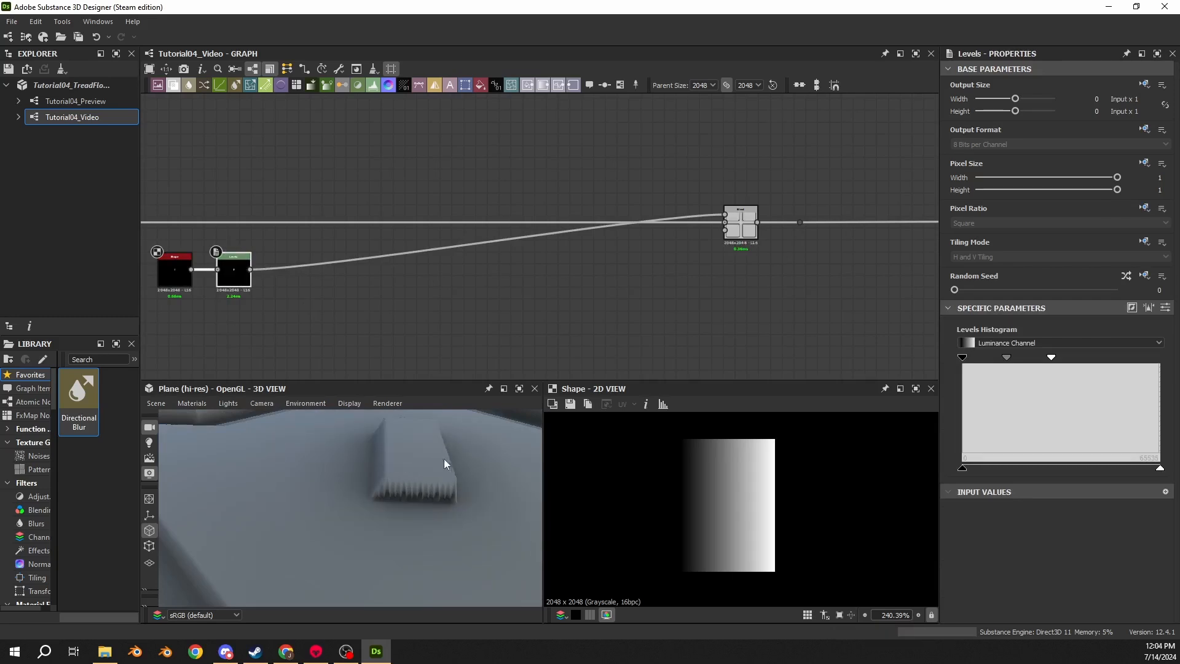
{"action": "double_click", "coordinate": [233, 269]}
{"action": "scroll", "coordinate": [732, 515], "scroll_direction": "up", "scroll_amount": 3}
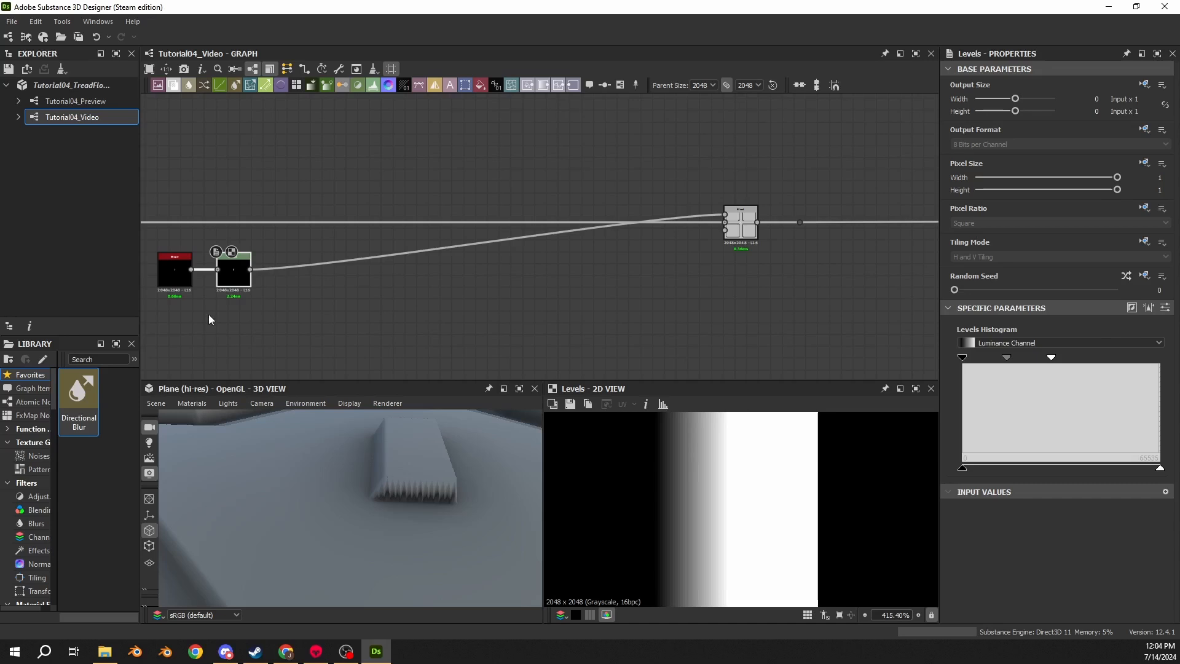
{"action": "middle_click_drag", "start_coordinate": [208, 315], "coordinate": [287, 316]}
{"action": "scroll", "coordinate": [178, 542], "scroll_direction": "down", "scroll_amount": 3}
{"action": "middle_click_drag", "start_coordinate": [178, 542], "coordinate": [244, 476]}
{"action": "left_click", "coordinate": [341, 269]}
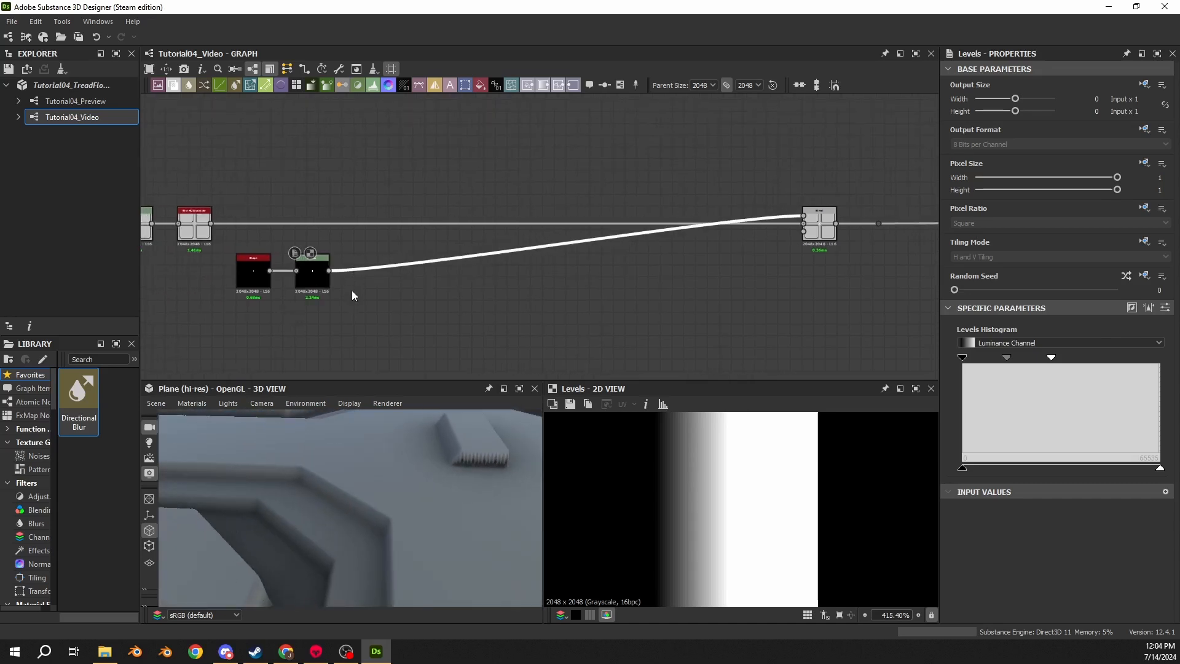
{"action": "key", "text": "space"}
{"action": "type", "text": "blur"}
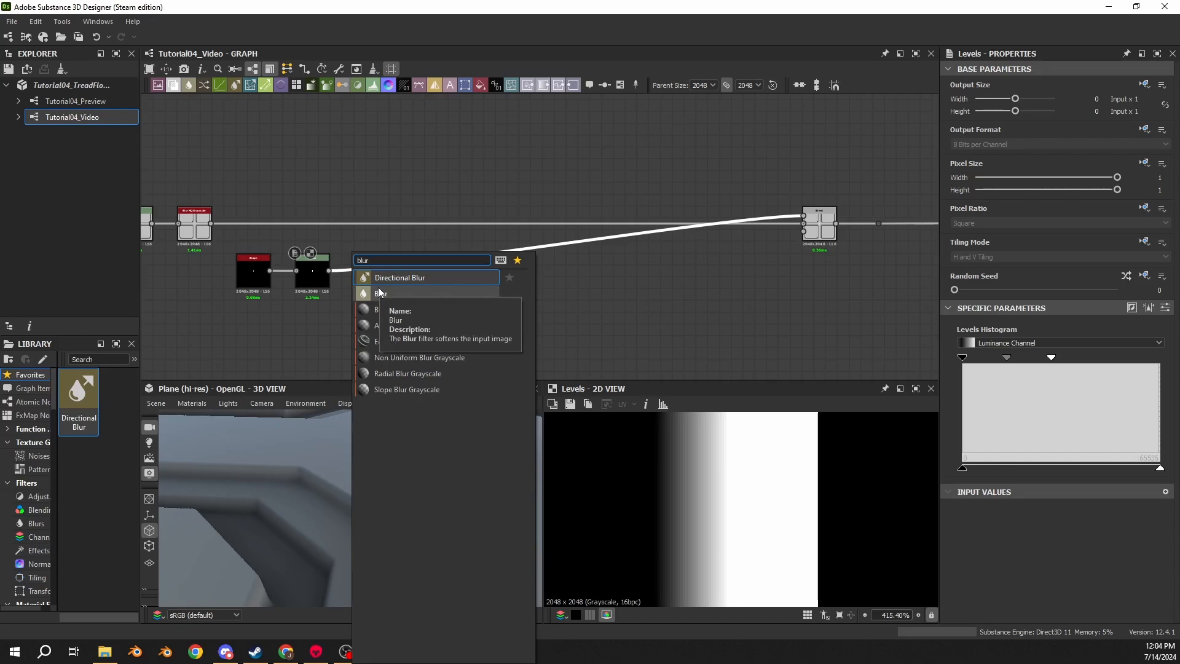
{"action": "key", "text": "Escape"}
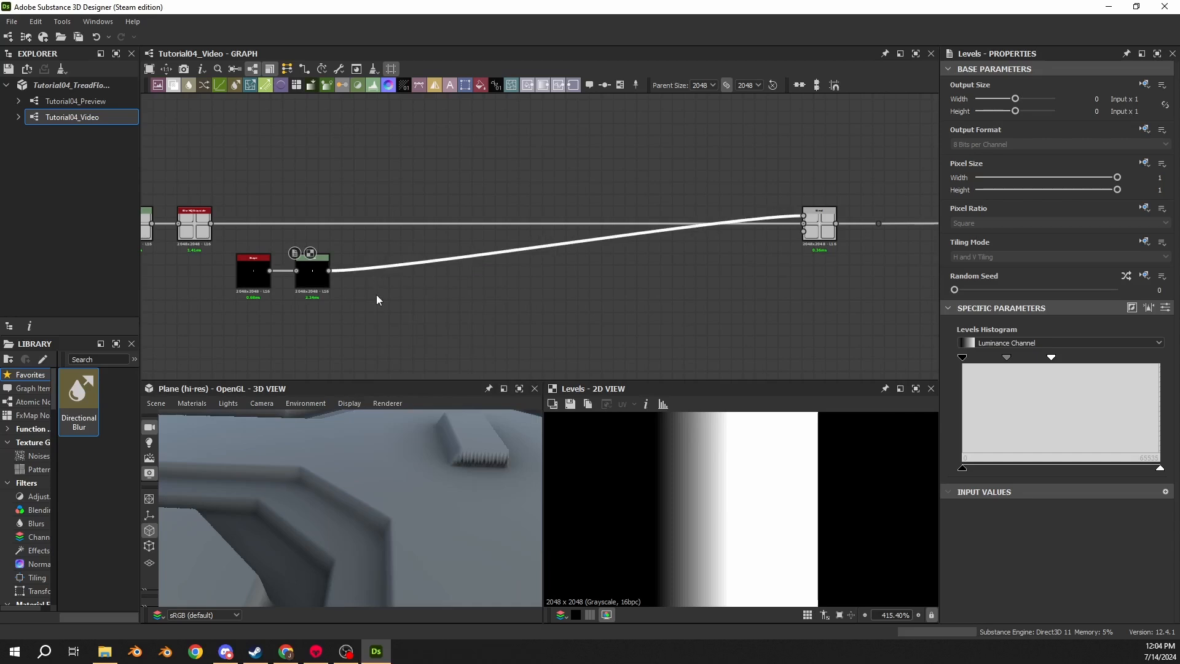
- Add a Blur HQ Grayscale node after the new Levels node and set its Intensity to 0.1
{"action": "key", "text": "space"}
{"action": "type", "text": "blur"}
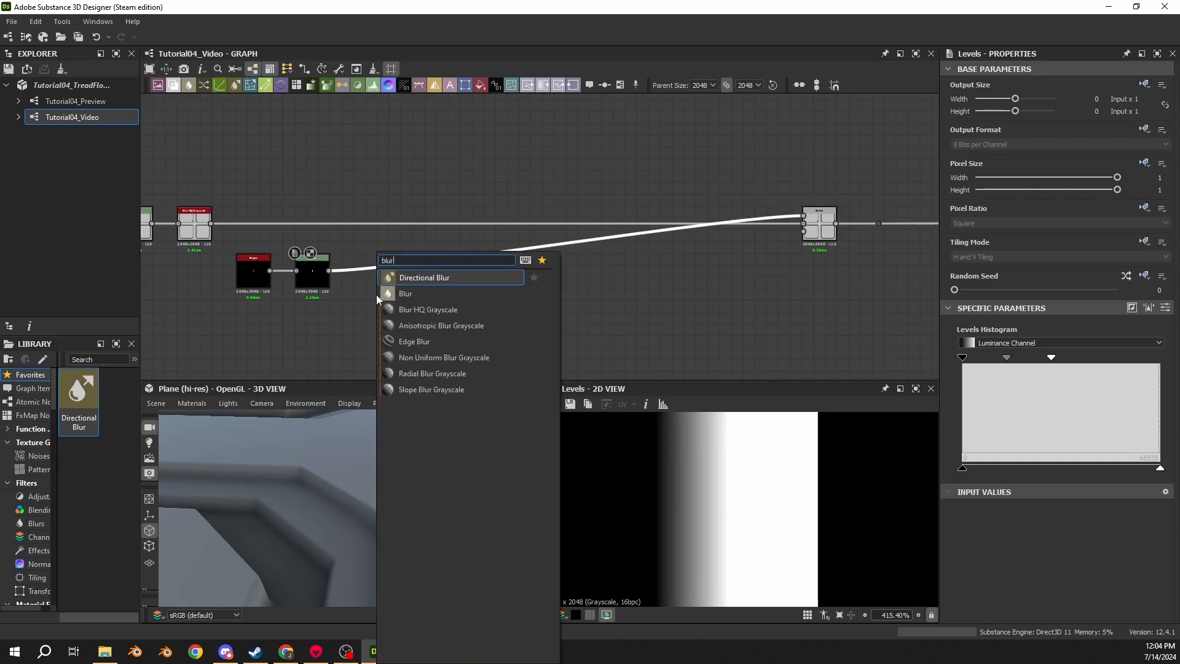
{"action": "left_click", "coordinate": [406, 307]}
{"action": "left_click_drag", "start_coordinate": [563, 260], "coordinate": [369, 284]}
{"action": "left_click", "coordinate": [1091, 386]}
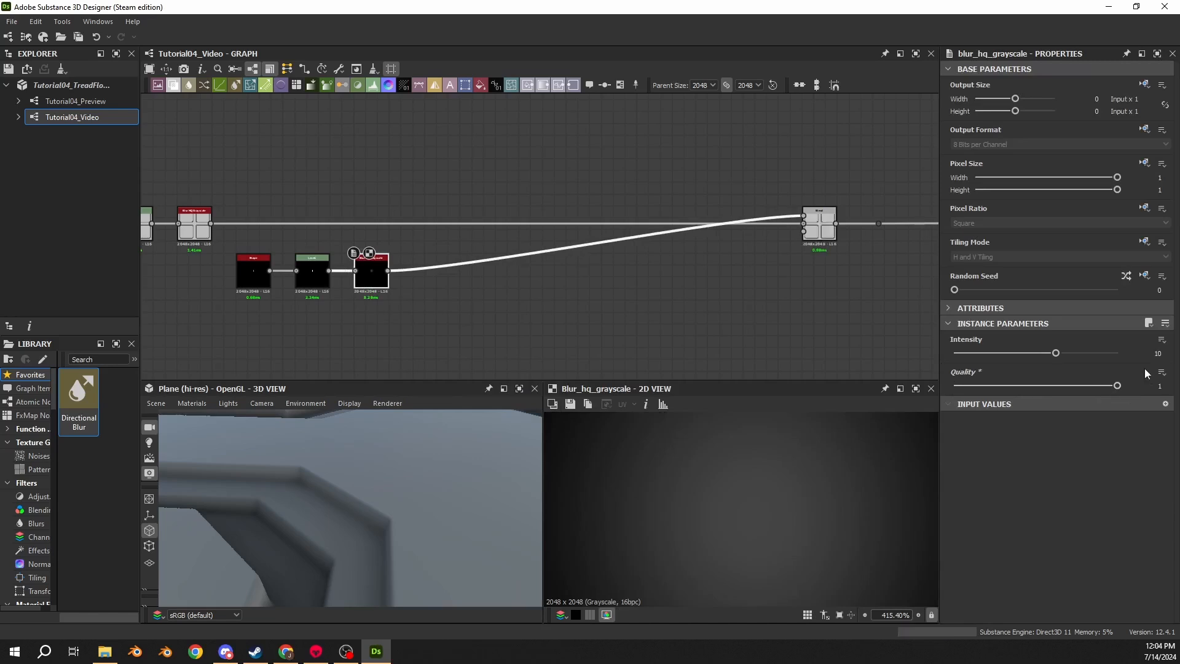
{"action": "left_click_drag", "start_coordinate": [1148, 353], "coordinate": [1174, 355]}
{"action": "type", "text": "0.1"}
{"action": "key", "text": "Return"}
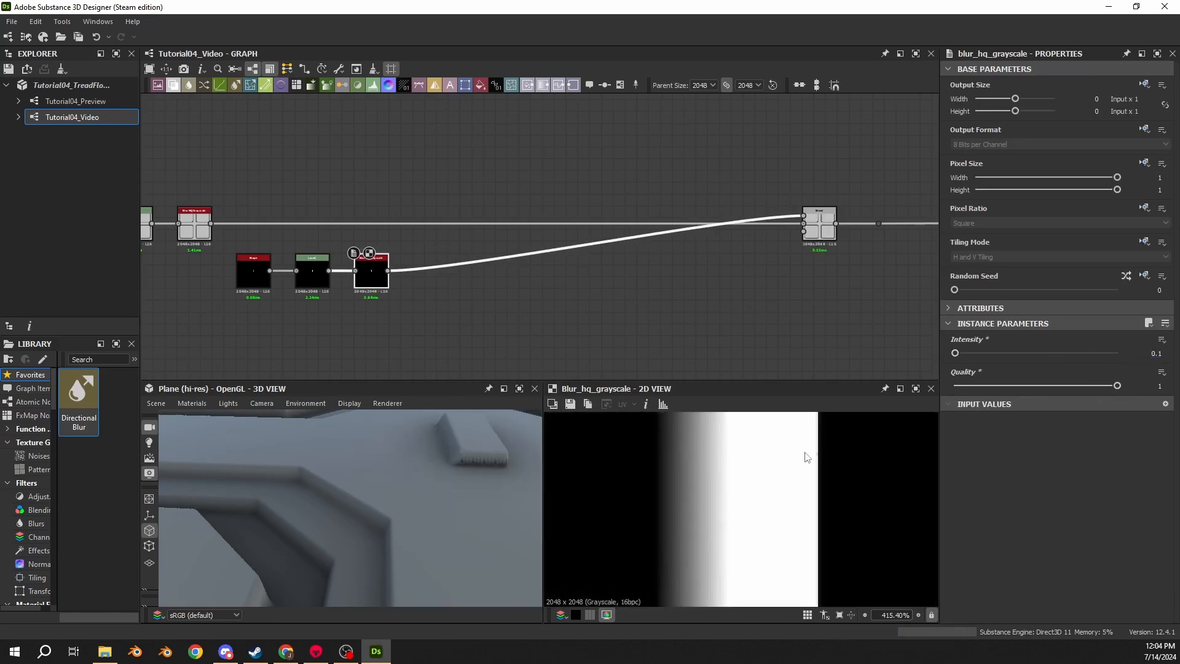
- Append a Transformation 2D node to the Blur HQ Grayscale output and duplicate it below, also fed by the blur
{"action": "scroll", "coordinate": [769, 527], "scroll_direction": "up", "scroll_amount": 7}
{"action": "scroll", "coordinate": [722, 453], "scroll_direction": "up", "scroll_amount": 7}
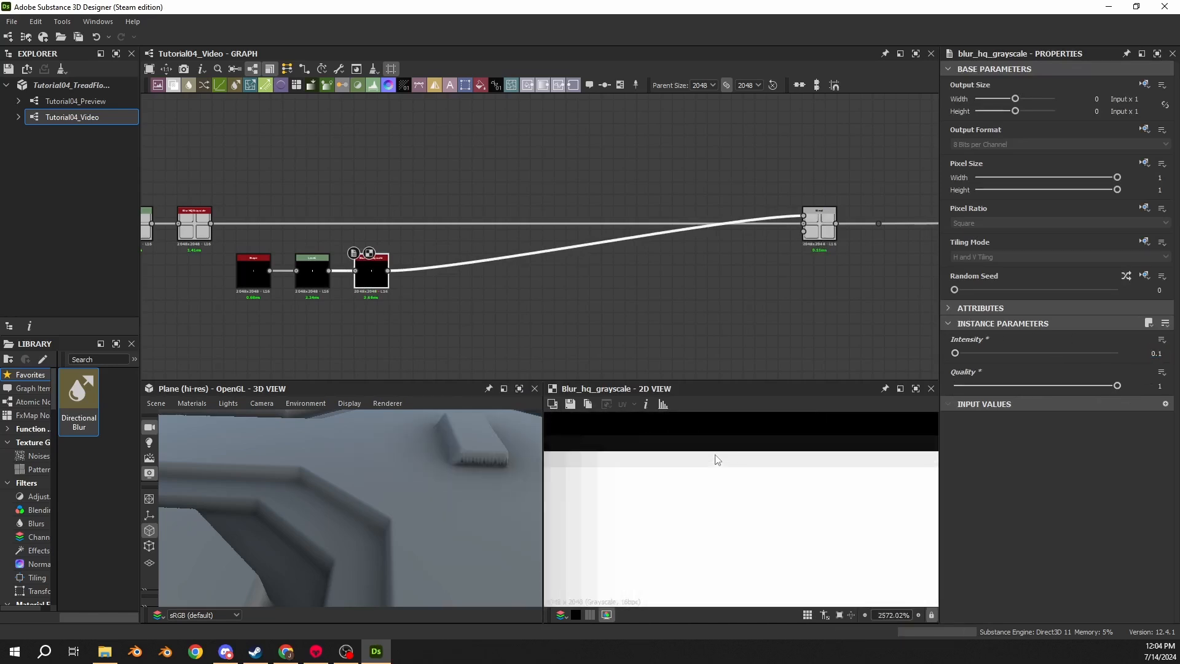
{"action": "double_click", "coordinate": [303, 279]}
{"action": "double_click", "coordinate": [369, 276]}
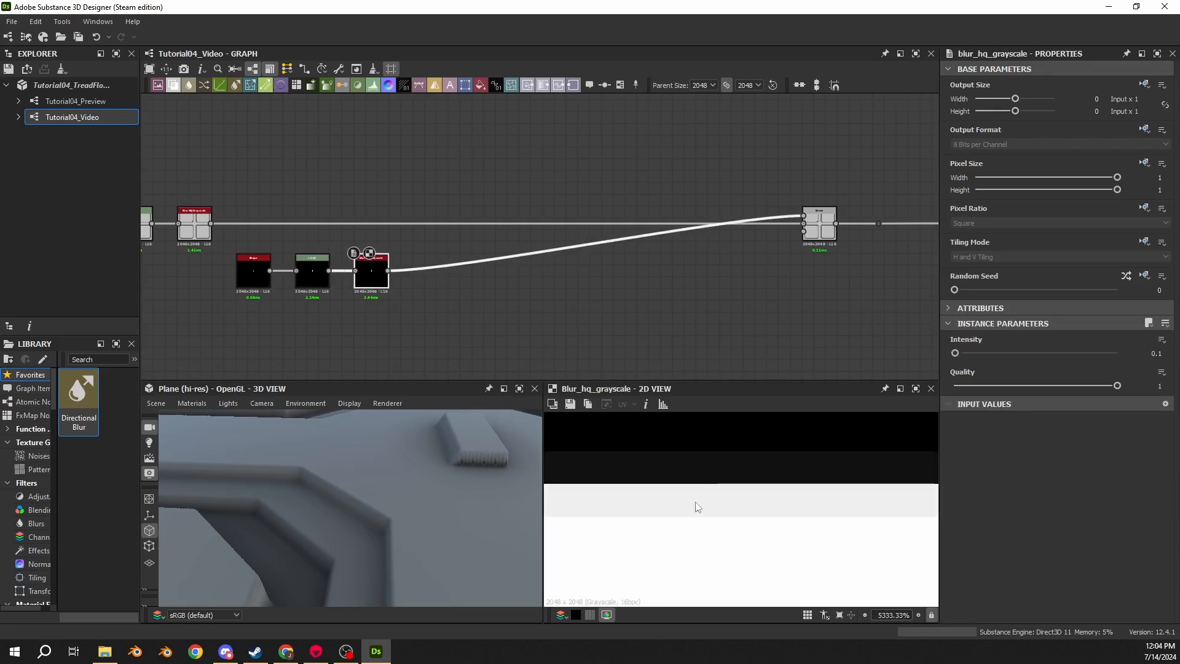
{"action": "scroll", "coordinate": [400, 321], "scroll_direction": "down", "scroll_amount": 4}
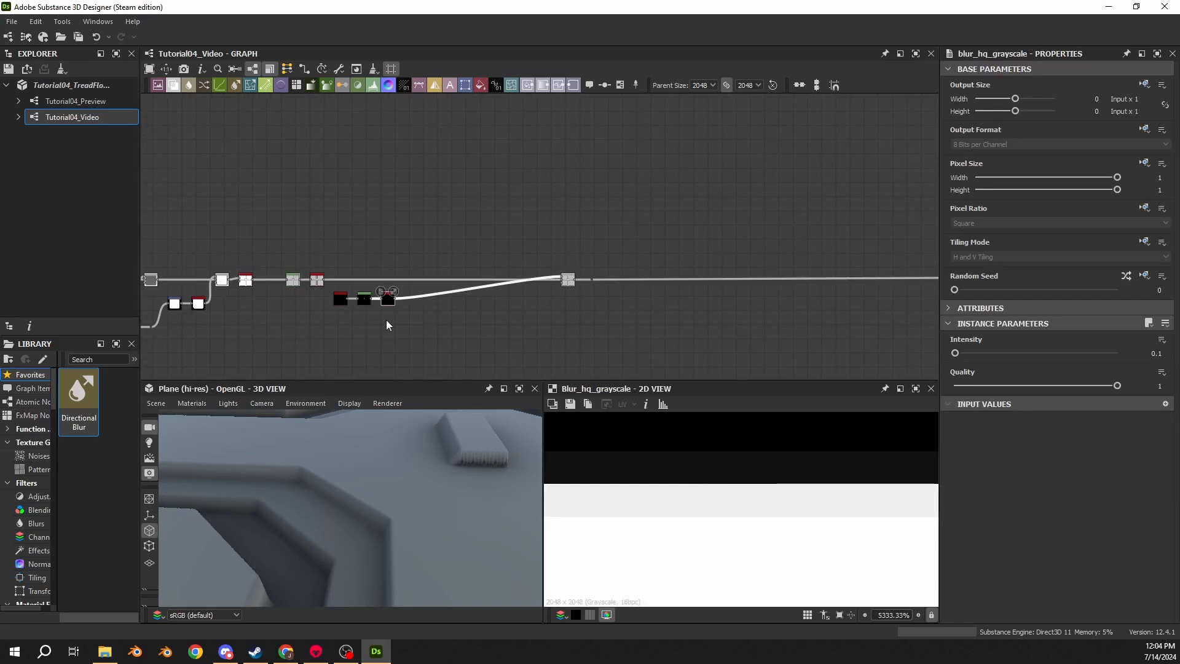
{"action": "scroll", "coordinate": [386, 319], "scroll_direction": "up", "scroll_amount": 5}
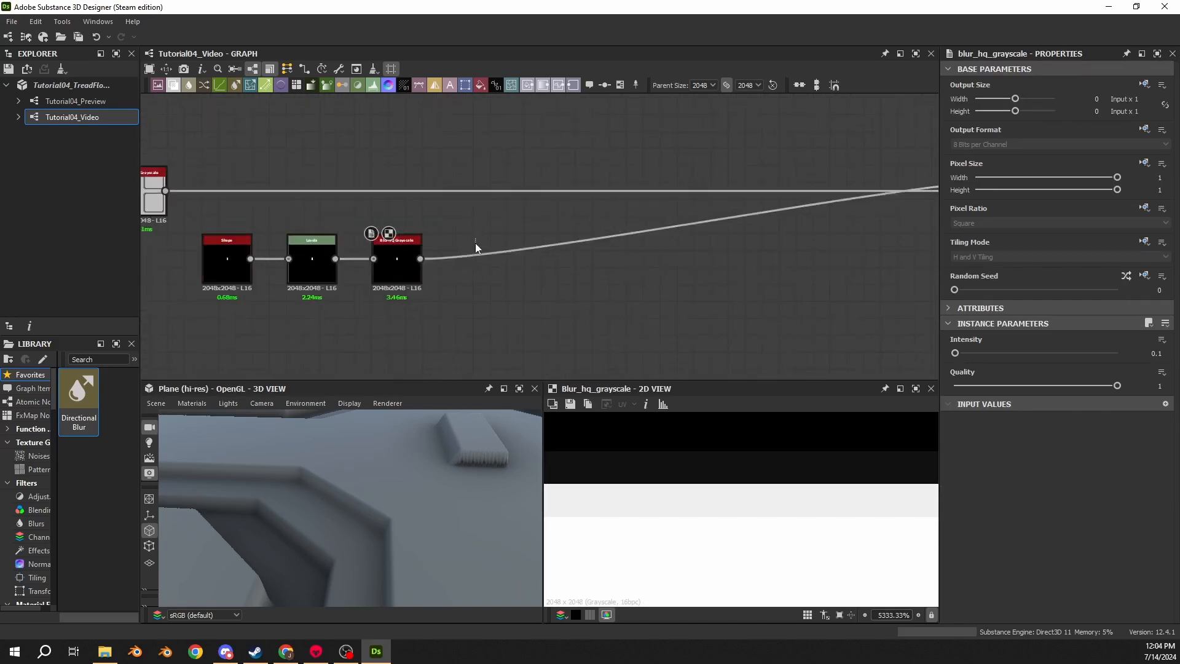
{"action": "middle_click_drag", "start_coordinate": [720, 253], "coordinate": [443, 275]}
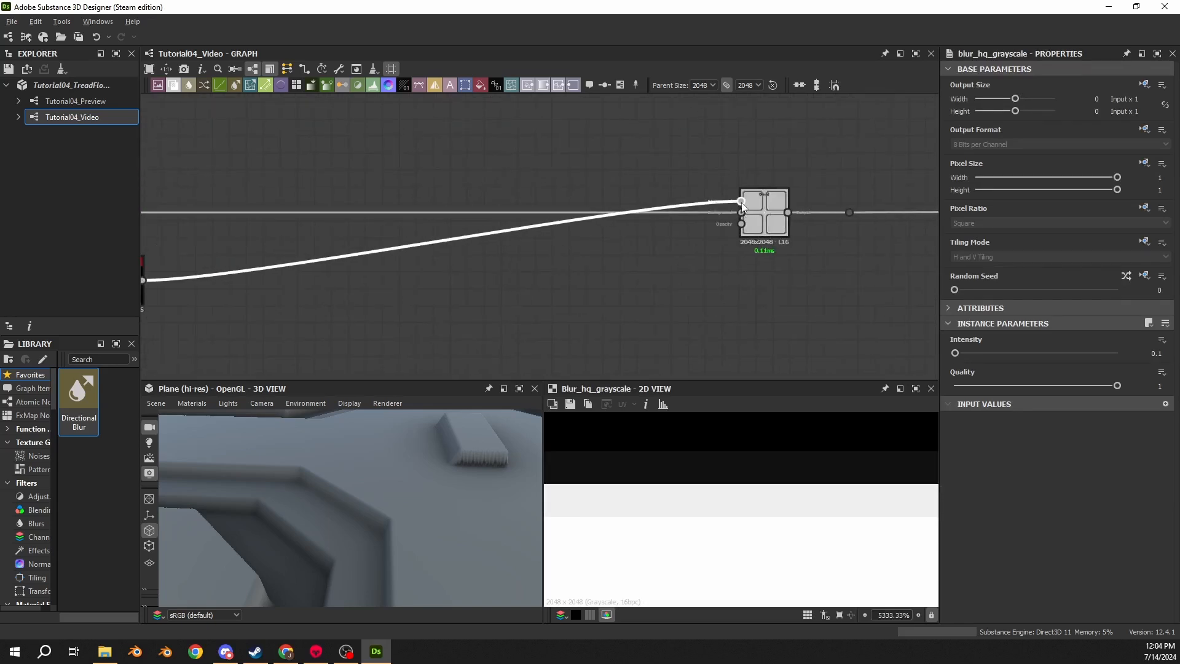
{"action": "left_click", "coordinate": [741, 201], "text": "alt"}
{"action": "middle_click_drag", "start_coordinate": [361, 277], "coordinate": [528, 272]}
{"action": "left_click_drag", "start_coordinate": [332, 274], "coordinate": [390, 290]}
{"action": "type", "text": "transf"}
{"action": "key", "text": "Return"}
{"action": "middle_click_drag", "start_coordinate": [386, 309], "coordinate": [441, 245]}
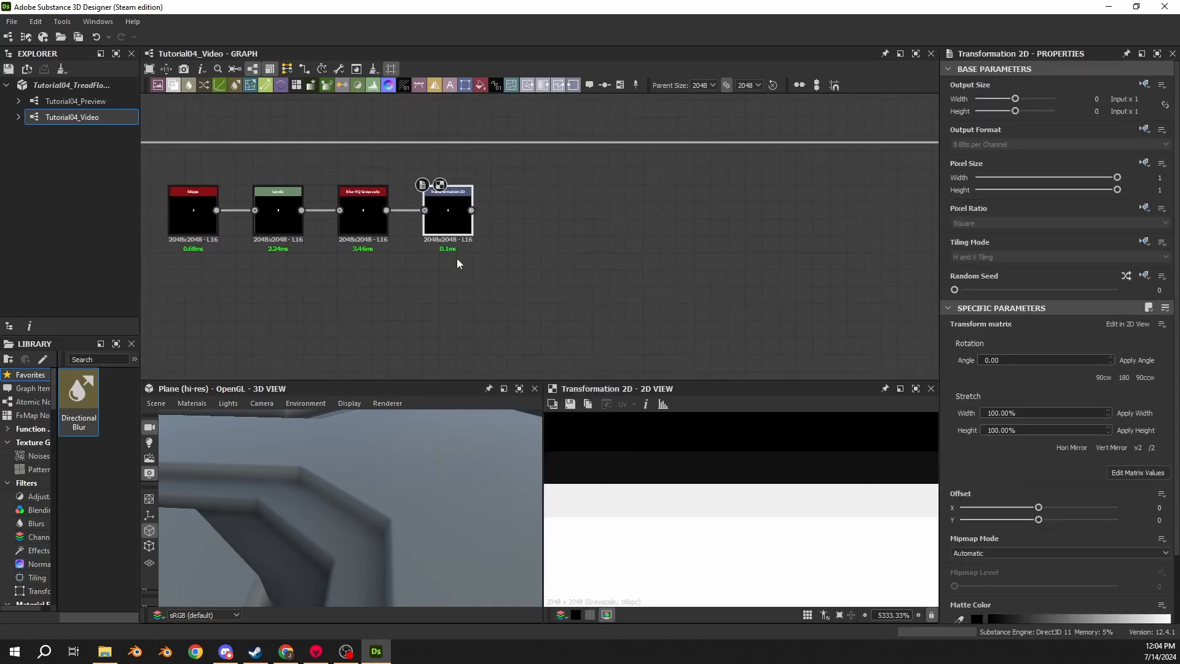
{"action": "key", "text": "ctrl+d"}
{"action": "left_click_drag", "start_coordinate": [523, 268], "coordinate": [432, 327]}
- Set the upper Transformation 2D node's Offset to 0.04 on X and 0.12 on Y
{"action": "left_click", "coordinate": [448, 234]}
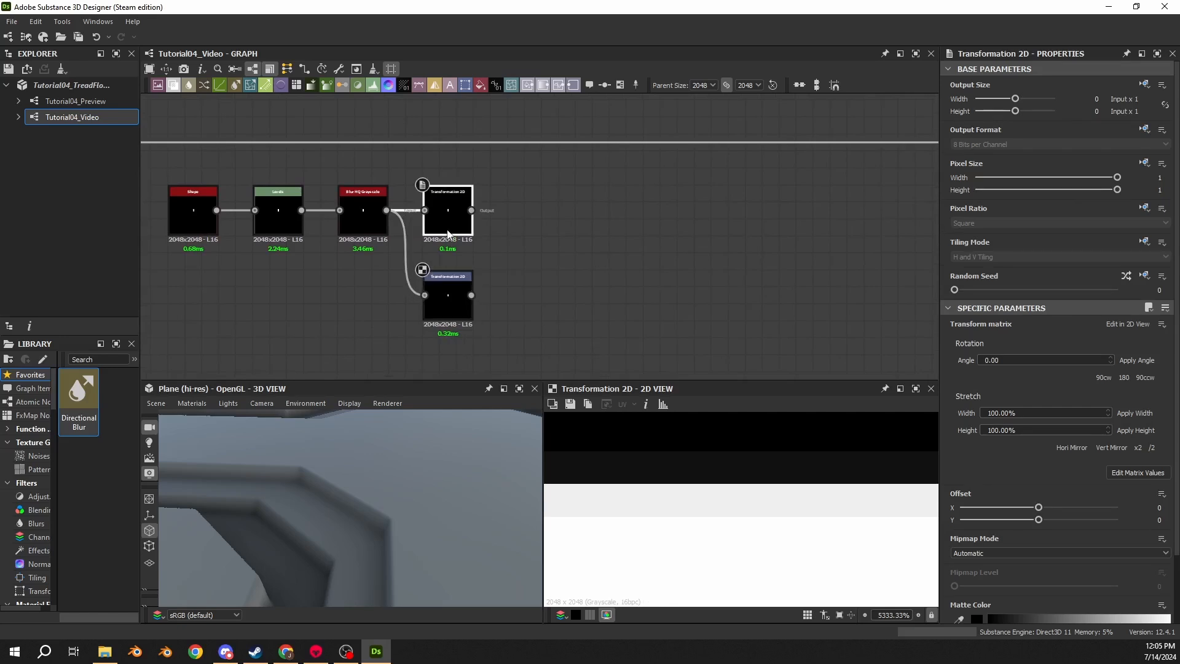
{"action": "left_click_drag", "start_coordinate": [1155, 508], "coordinate": [1175, 508]}
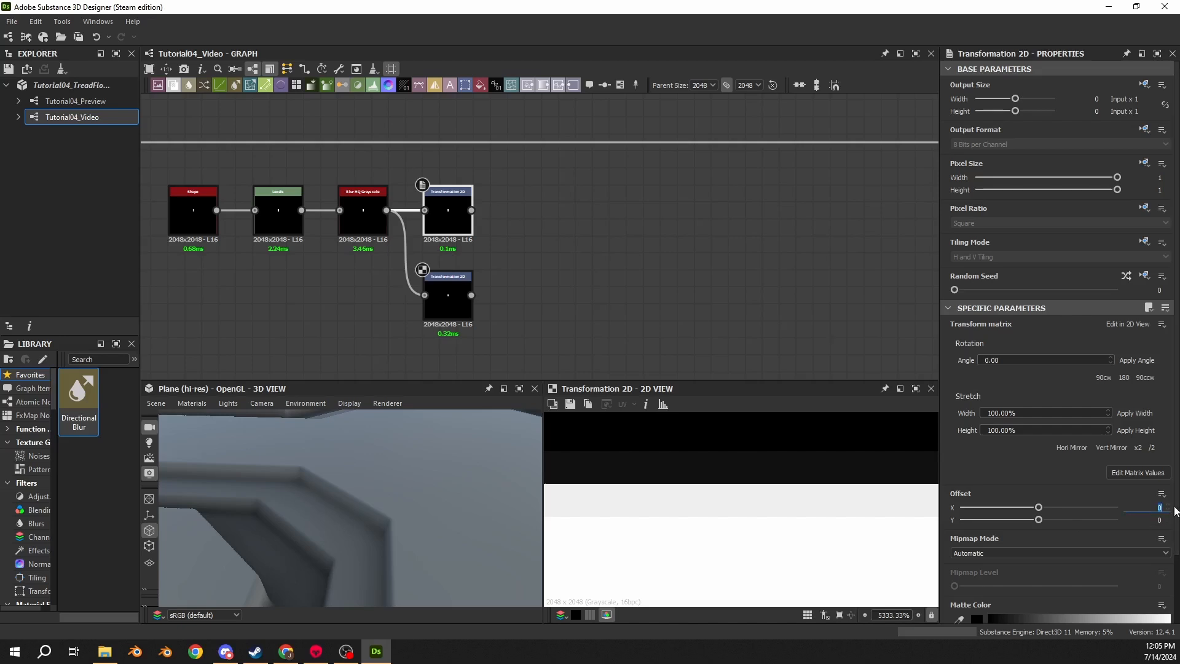
{"action": "type", "text": "0.04"}
{"action": "key", "text": "Return"}
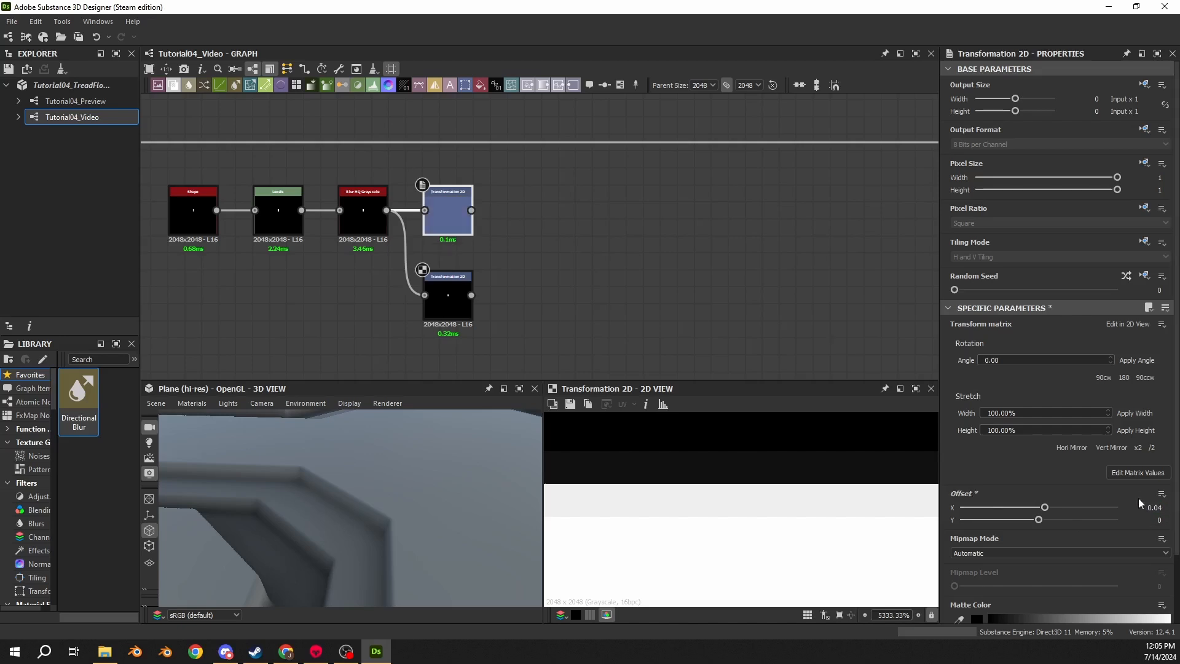
{"action": "left_click", "coordinate": [1169, 522]}
{"action": "type", "text": "0.12"}
{"action": "key", "text": "Return"}
- Set the lower Transformation 2D node's Offset to 0.04 on X and -0.125 on Y
{"action": "double_click", "coordinate": [448, 210]}
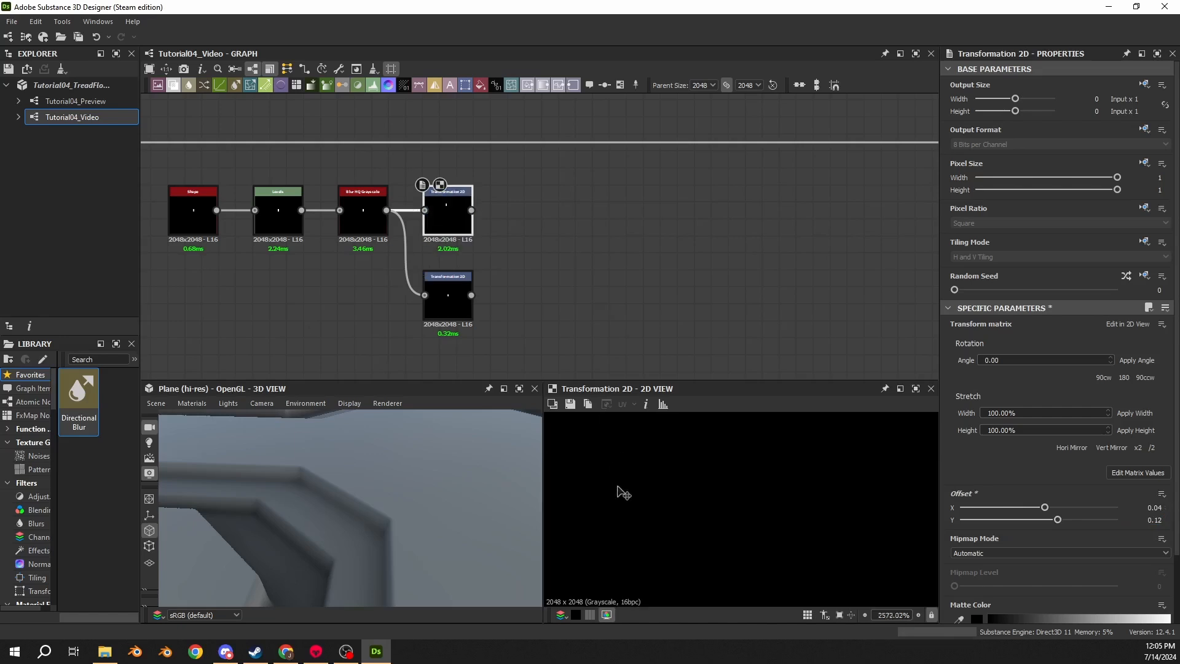
{"action": "scroll", "coordinate": [674, 487], "scroll_direction": "down", "scroll_amount": 19}
{"action": "scroll", "coordinate": [681, 487], "scroll_direction": "up", "scroll_amount": 2}
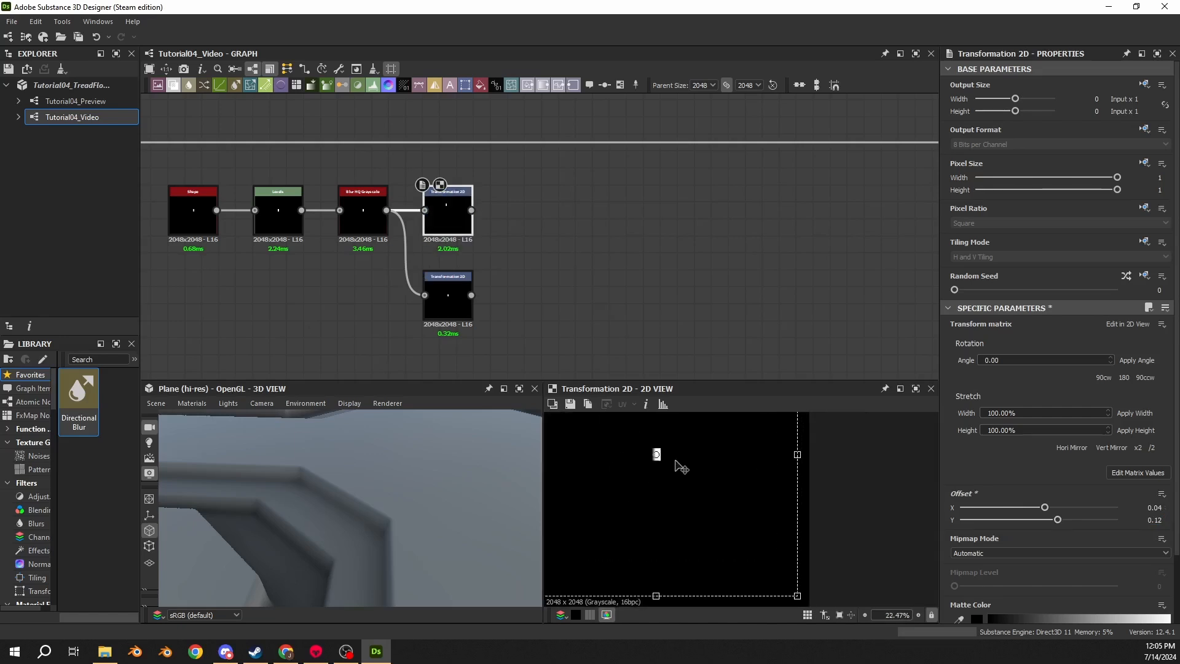
{"action": "middle_click_drag", "start_coordinate": [675, 462], "coordinate": [737, 502]}
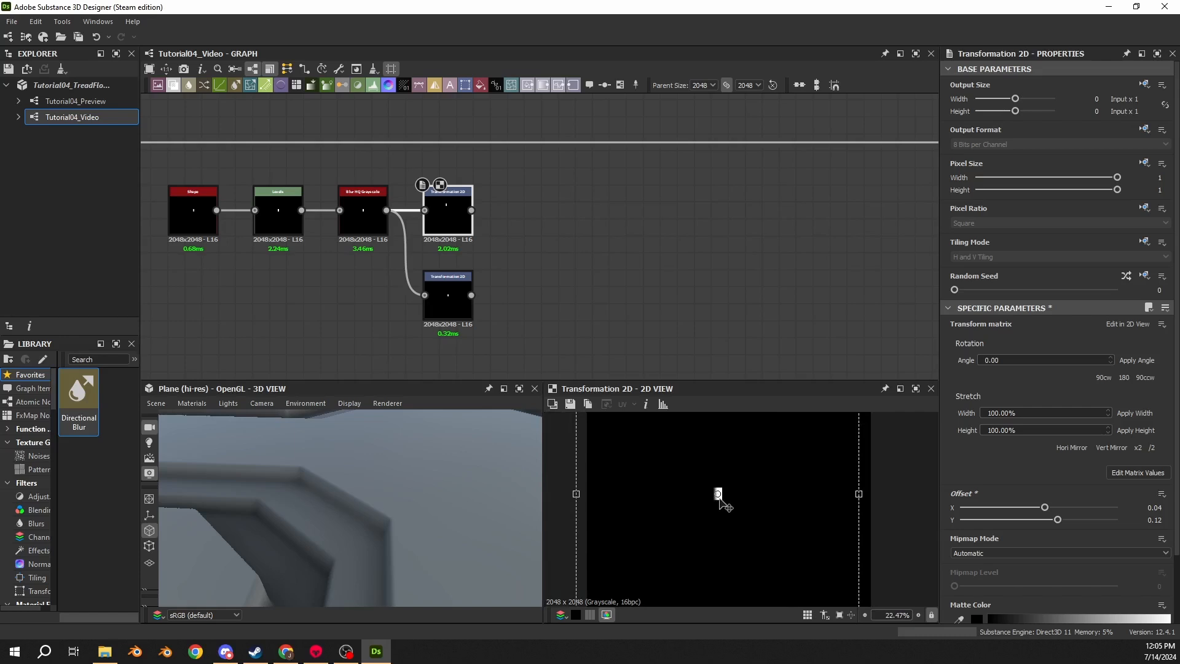
{"action": "left_click", "coordinate": [430, 307]}
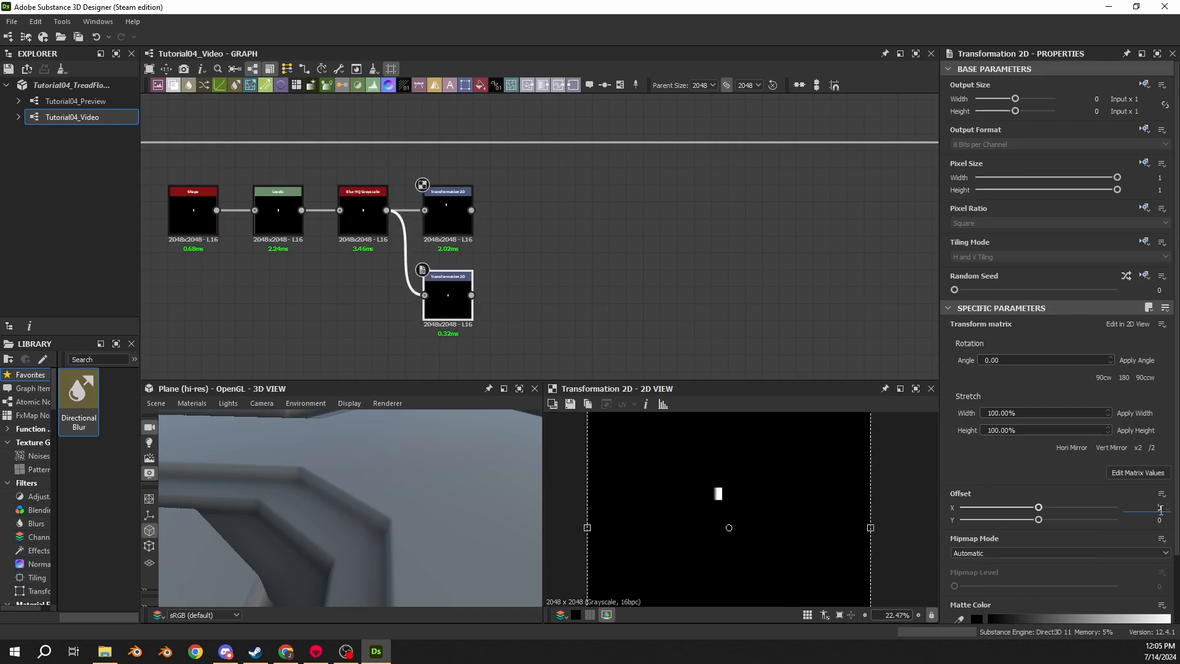
{"action": "double_click", "coordinate": [1159, 508]}
{"action": "type", "text": ".04"}
{"action": "key", "text": "Return"}
{"action": "double_click", "coordinate": [1162, 519]}
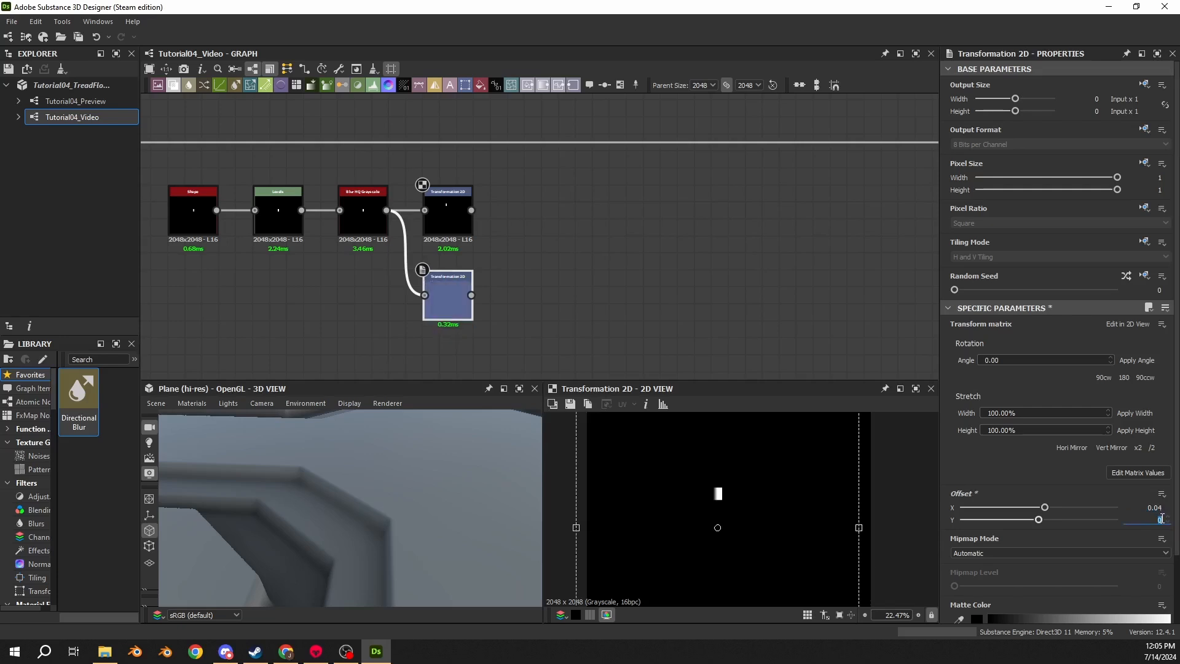
{"action": "key", "text": "BackSpace"}
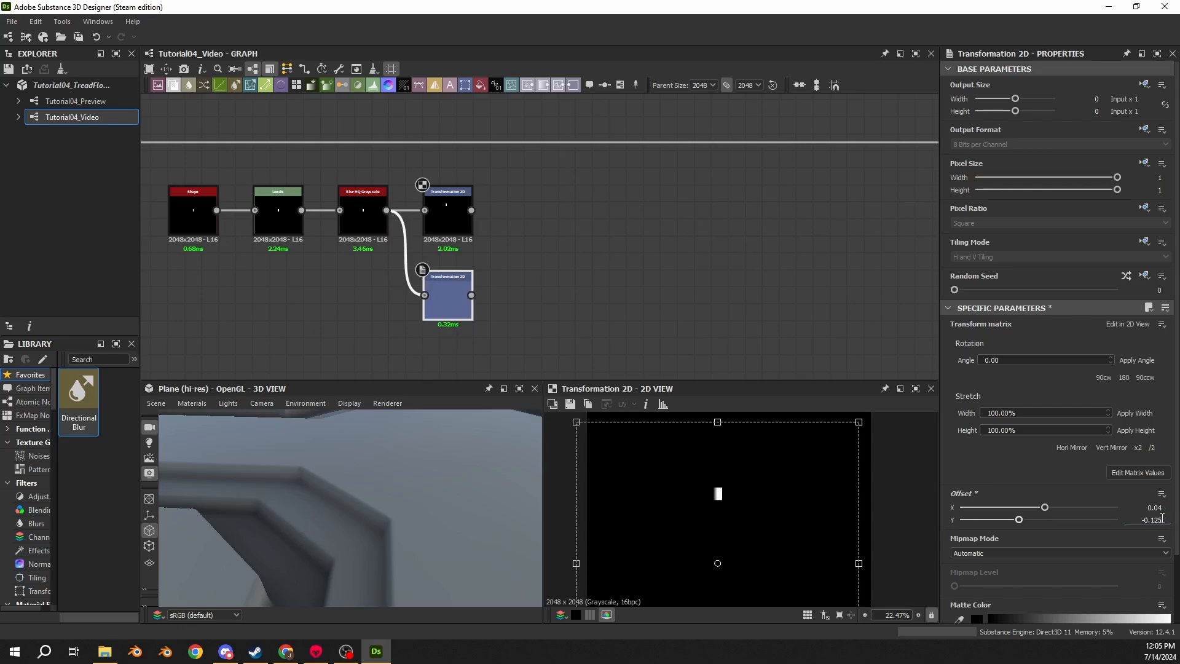
{"action": "key", "text": "Return"}
- Combine both Transformation 2D outputs in a new Blend node set to Add (Linear Dodge)
{"action": "double_click", "coordinate": [459, 294]}
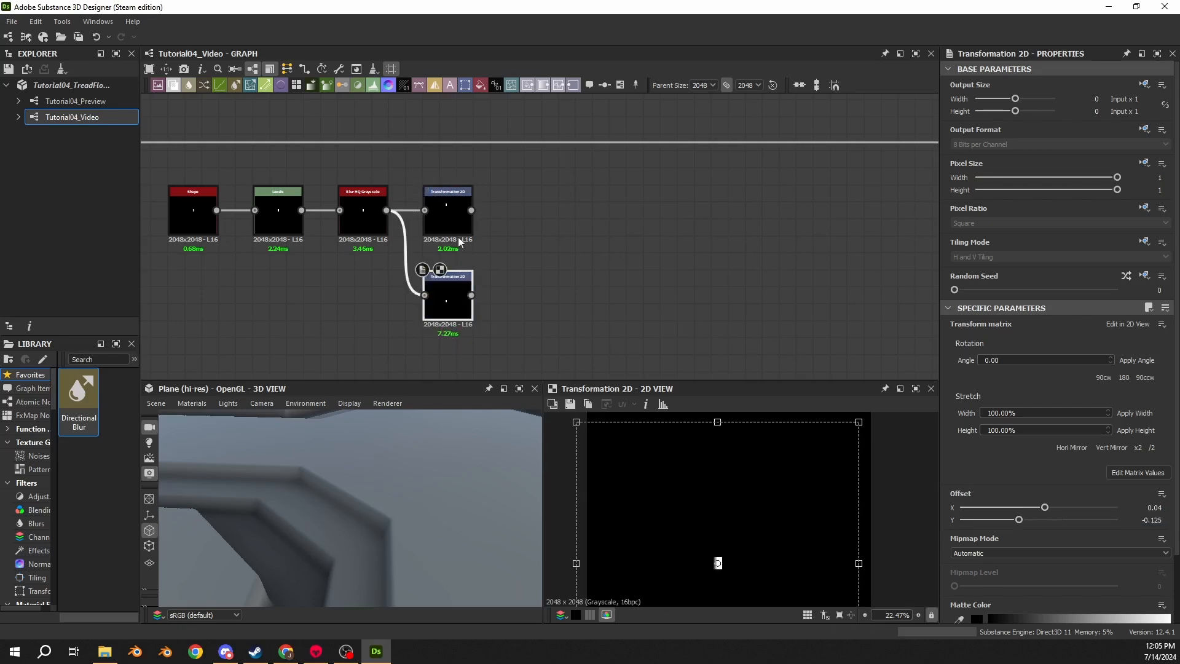
{"action": "double_click", "coordinate": [459, 242]}
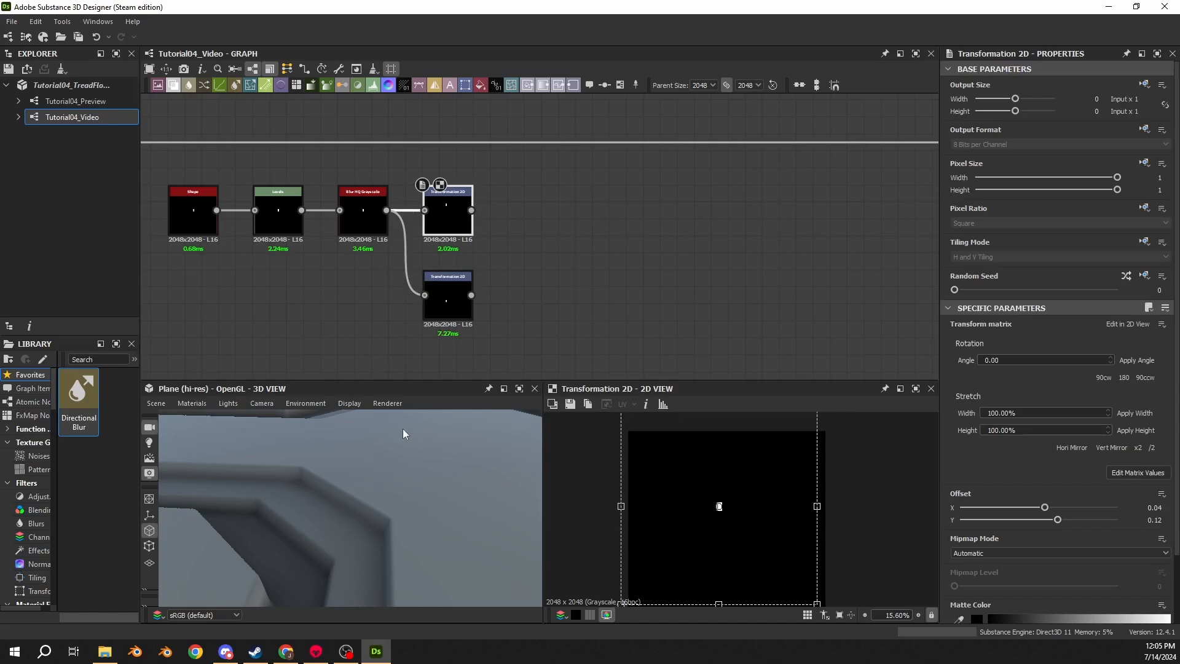
{"action": "key", "text": "space"}
{"action": "type", "text": "blend"}
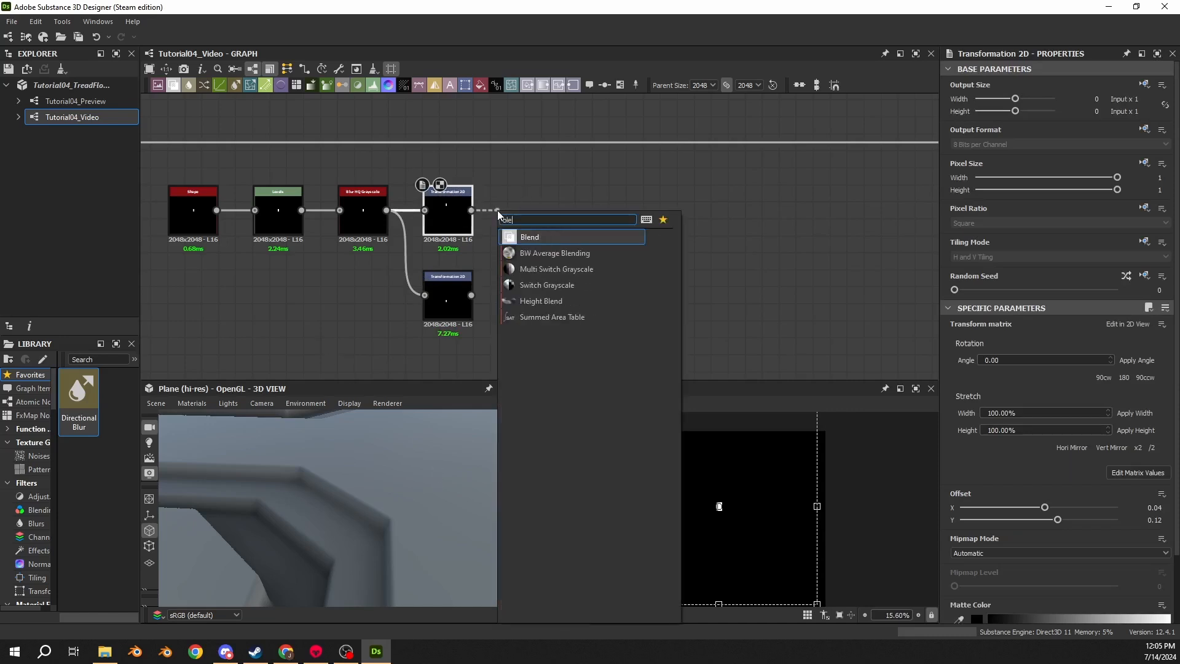
{"action": "key", "text": "Return"}
{"action": "left_click_drag", "start_coordinate": [498, 214], "coordinate": [515, 212]}
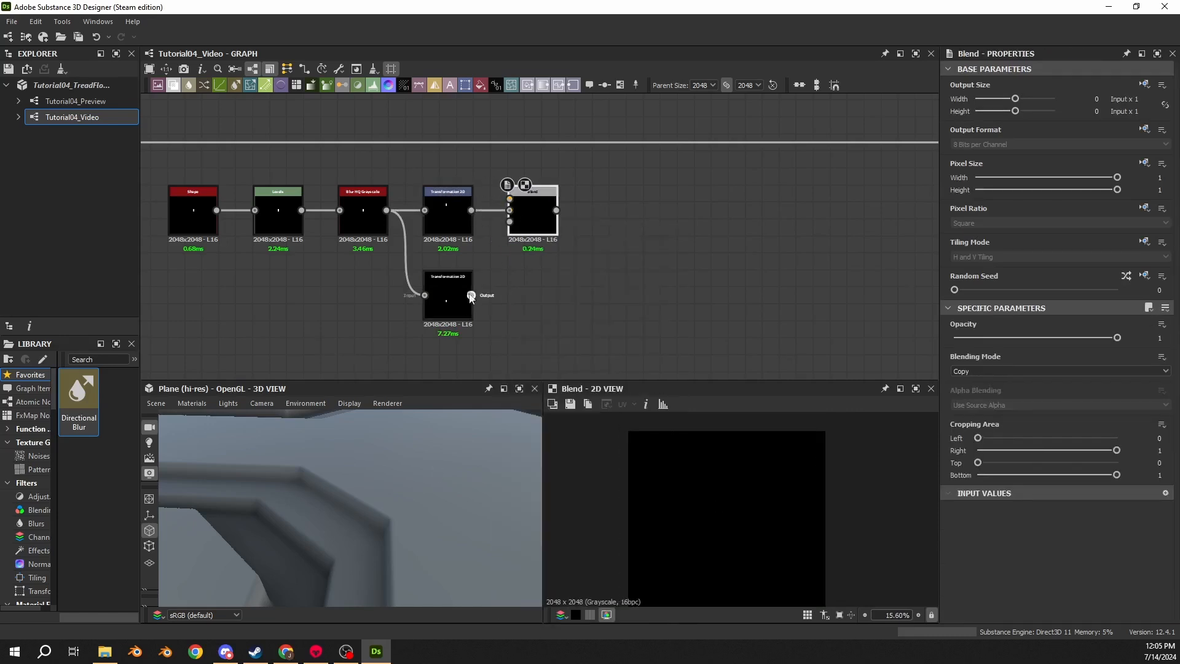
{"action": "left_click_drag", "start_coordinate": [470, 295], "coordinate": [513, 206]}
{"action": "left_click", "coordinate": [975, 370]}
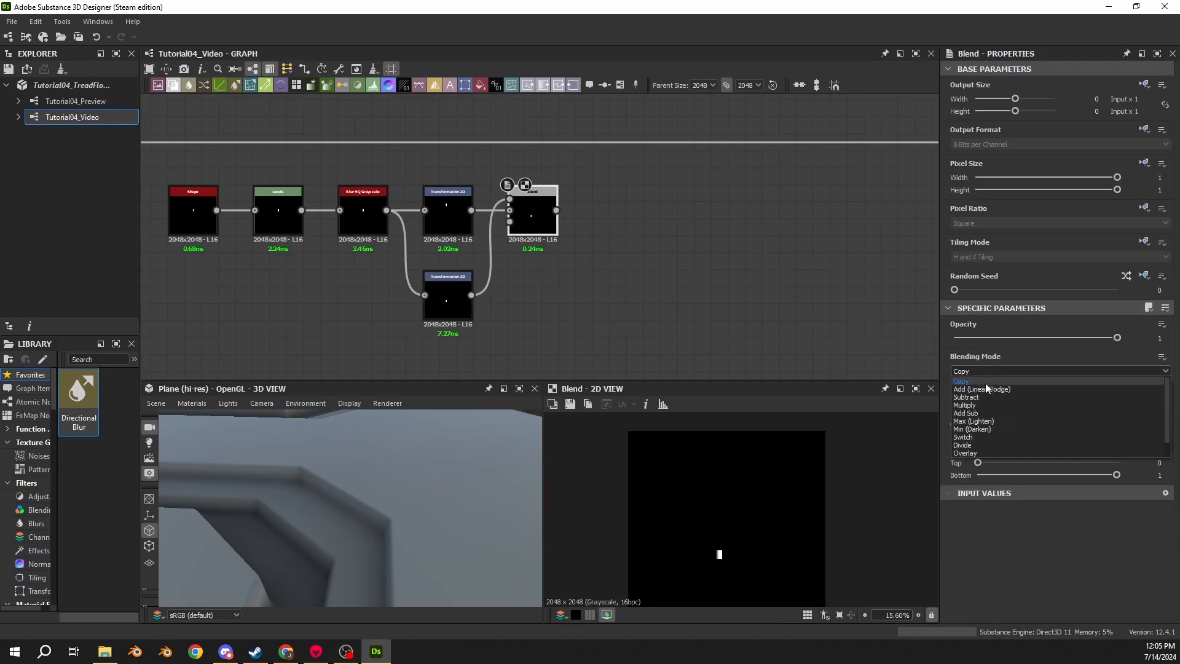
{"action": "left_click", "coordinate": [980, 392]}
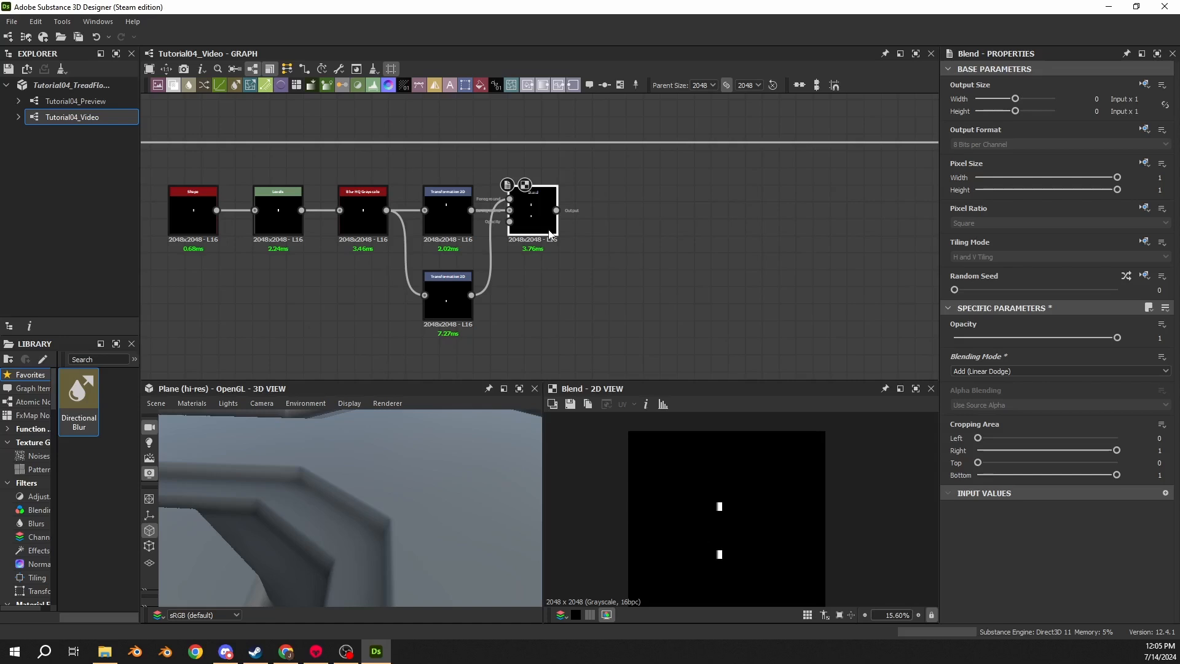
- Append a Mirror Grayscale node to the new Blend node's output
{"action": "left_click_drag", "start_coordinate": [556, 211], "coordinate": [614, 209]}
{"action": "type", "text": "mirro"}
{"action": "key", "text": "Return"}
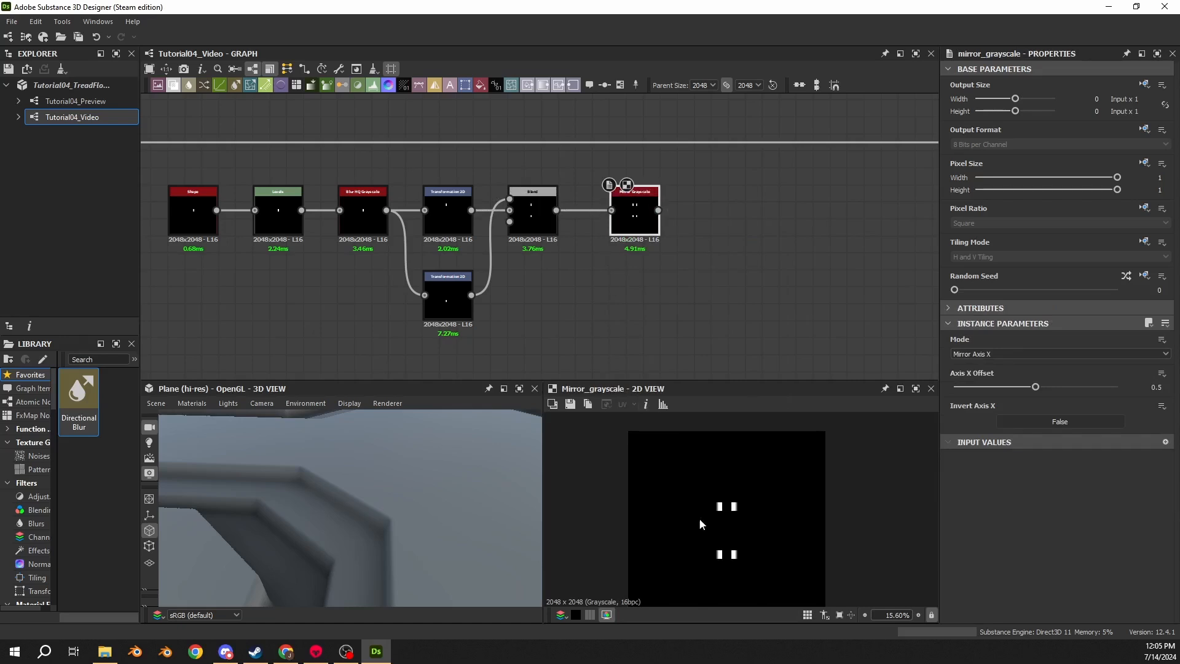
{"action": "scroll", "coordinate": [746, 508], "scroll_direction": "down", "scroll_amount": 3}
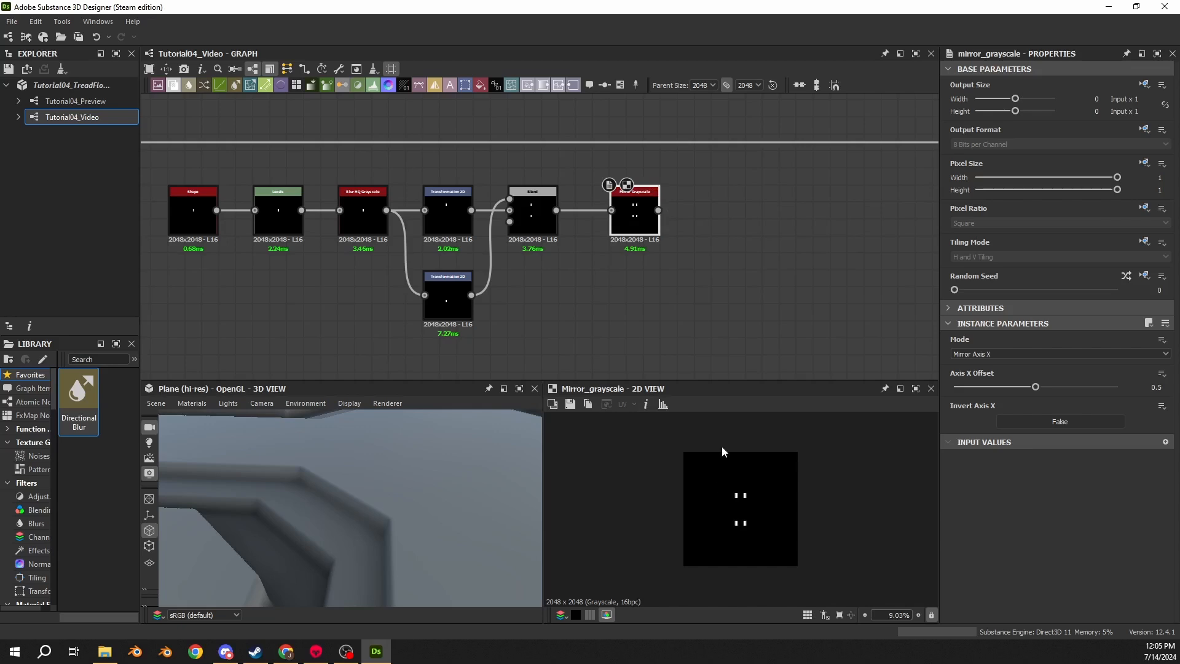
- Append a Transformation 2D node after the Mirror Grayscale and set its Offset Y to 0.25
{"action": "left_click_drag", "start_coordinate": [650, 219], "coordinate": [697, 228]}
{"action": "type", "text": "2d"}
{"action": "left_click", "coordinate": [740, 235]}
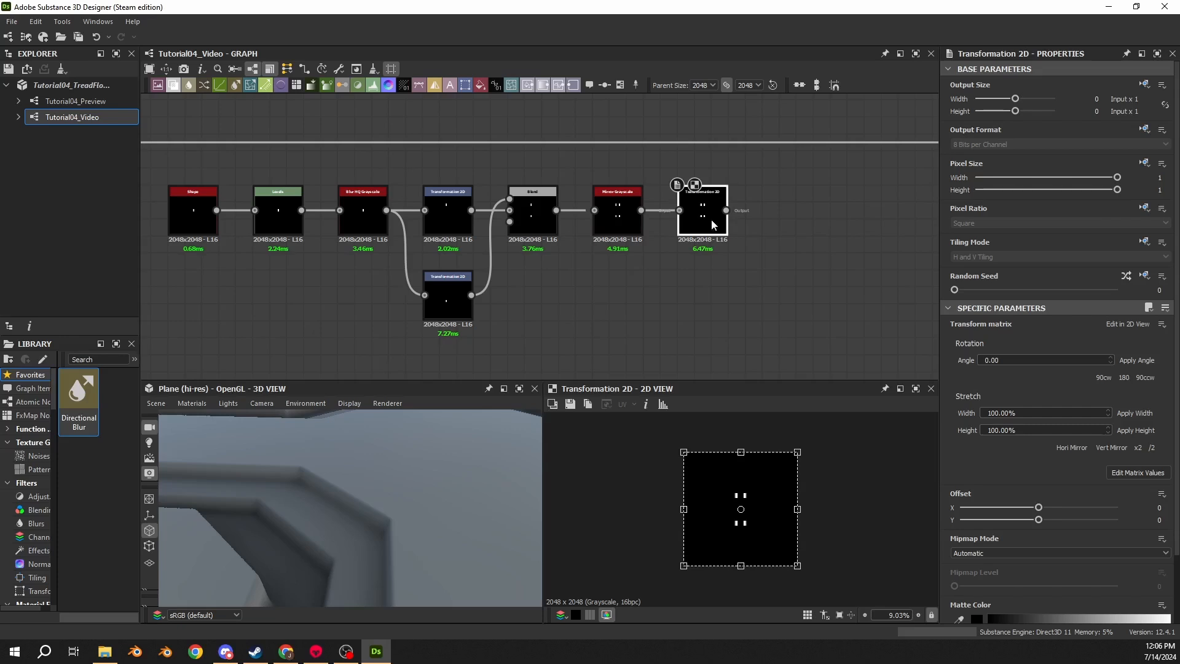
{"action": "left_click", "coordinate": [1155, 520]}
{"action": "type", "text": ".2"}
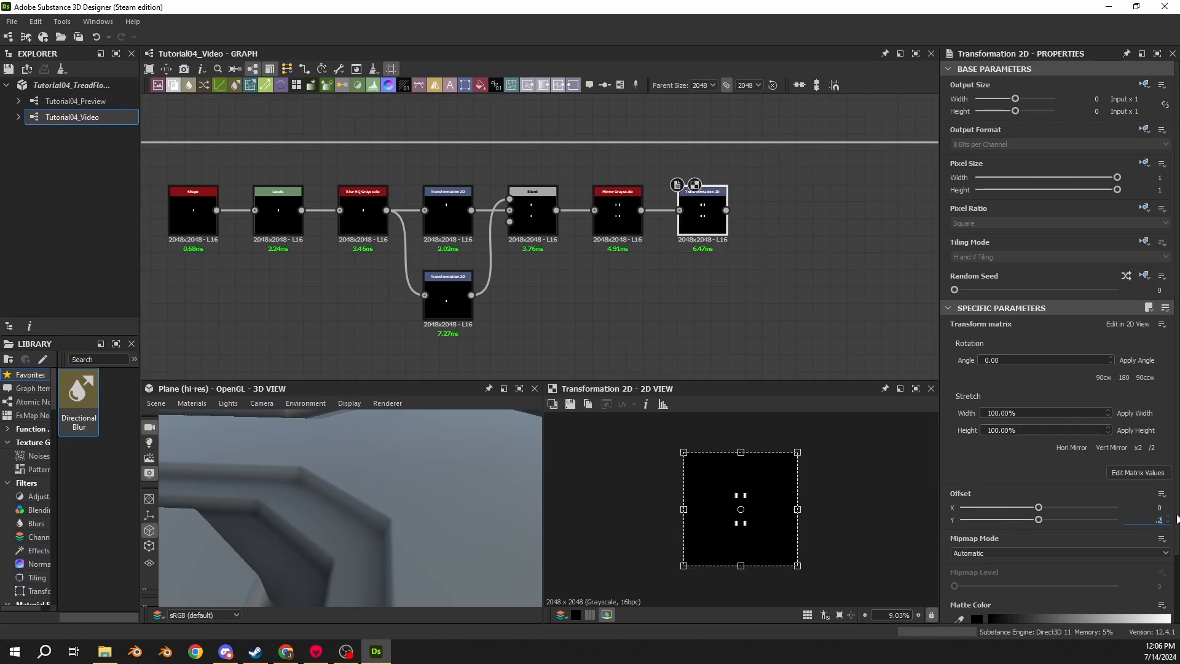
{"action": "type", "text": "5"}
{"action": "key", "text": "Return"}
- Append a second Mirror Grayscale node after that Transformation 2D and set its Mode to Mirror Axis Y
{"action": "middle_click_drag", "start_coordinate": [732, 214], "coordinate": [570, 212]}
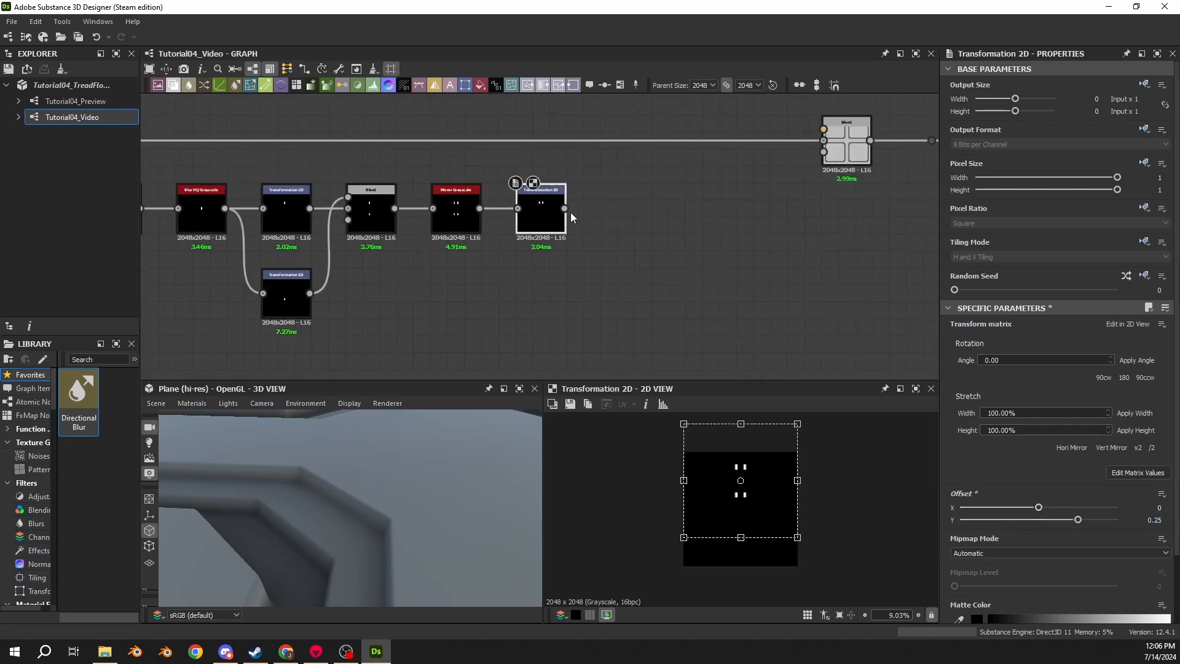
{"action": "left_click_drag", "start_coordinate": [564, 208], "coordinate": [608, 208]}
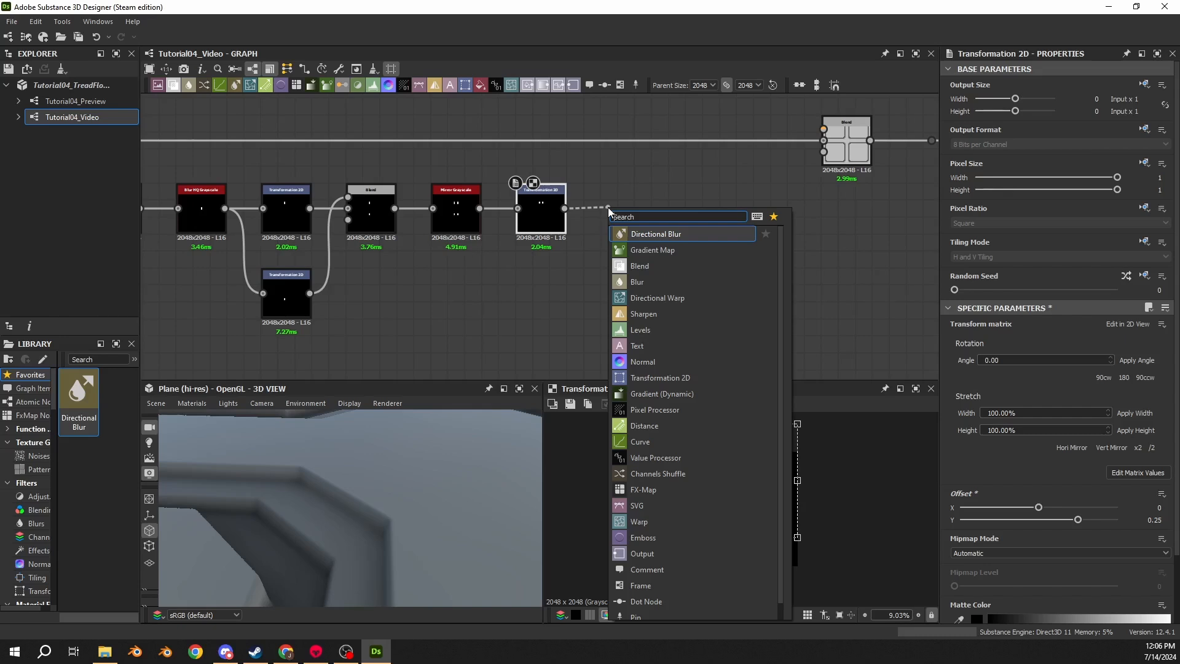
{"action": "type", "text": "mirrow"}
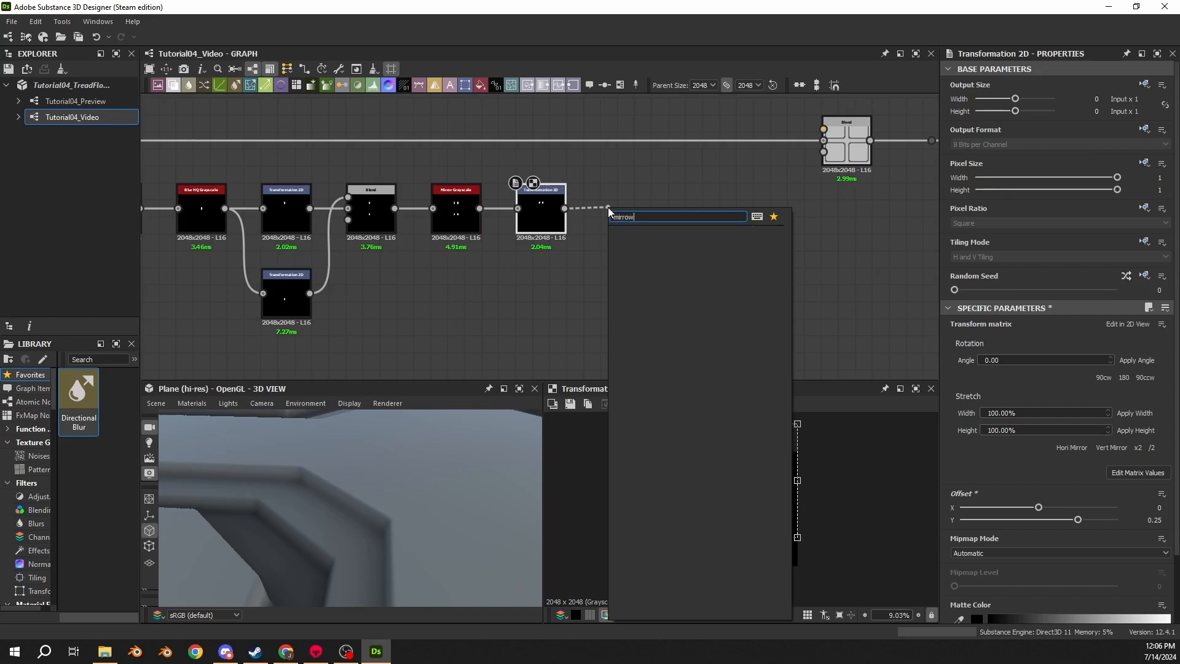
{"action": "key", "text": "BackSpace"}
{"action": "key", "text": "Return"}
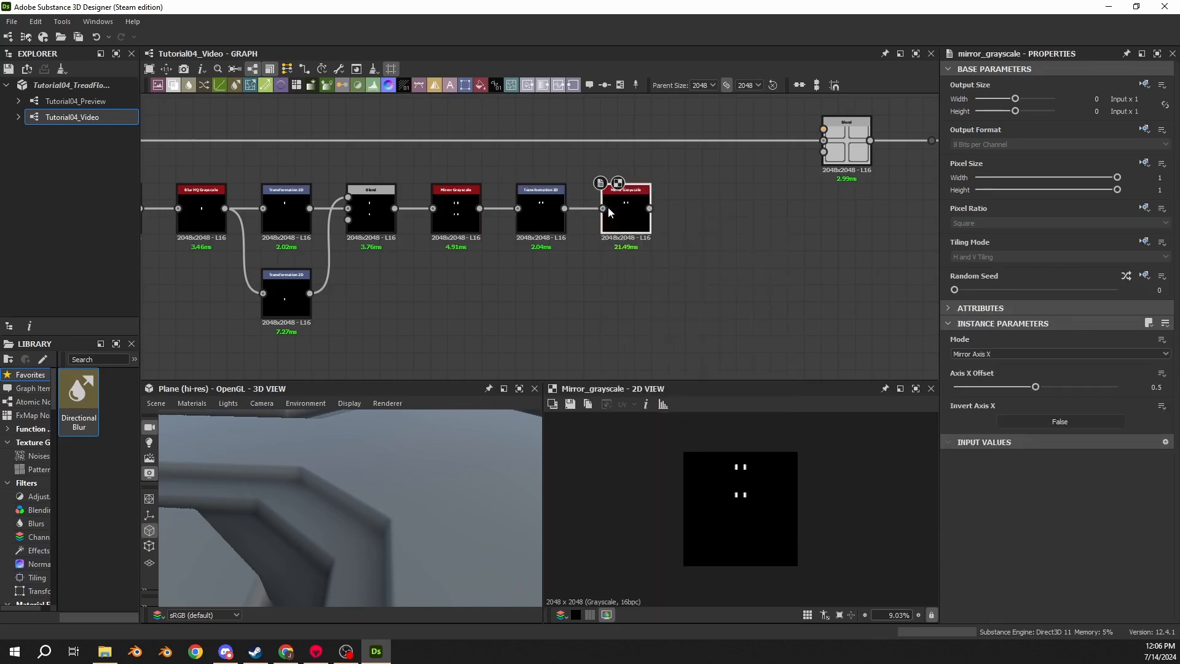
{"action": "left_click", "coordinate": [971, 353]}
{"action": "left_click", "coordinate": [992, 370]}
{"action": "middle_click_drag", "start_coordinate": [752, 229], "coordinate": [655, 222]}
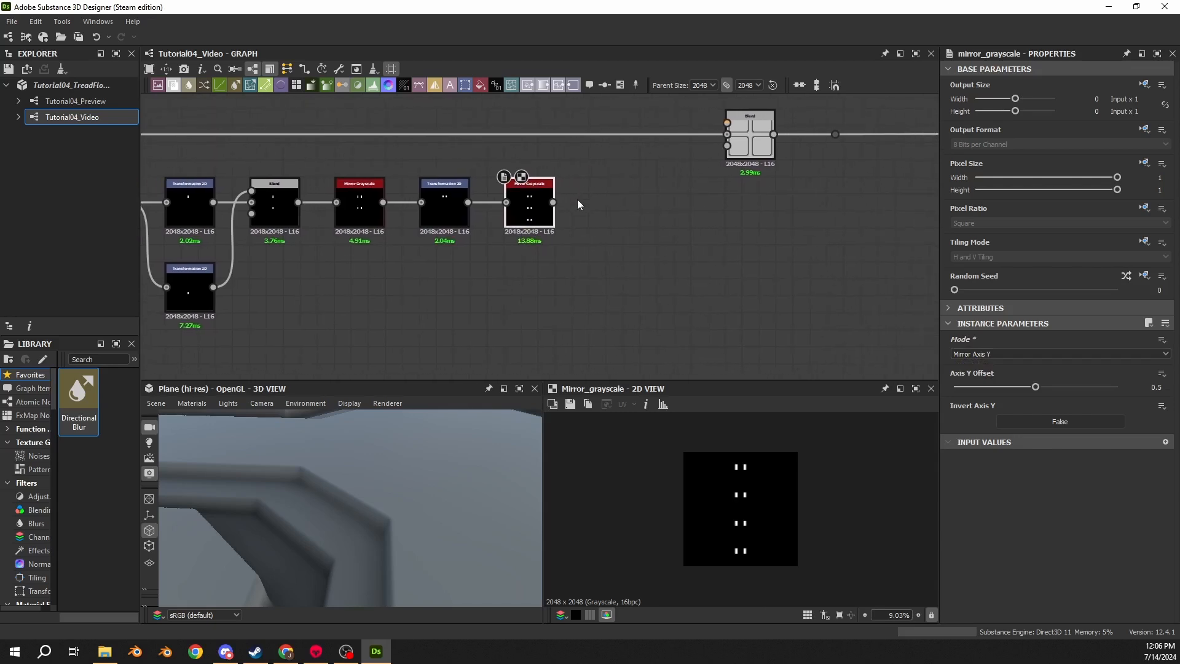
{"action": "left_click", "coordinate": [990, 354]}
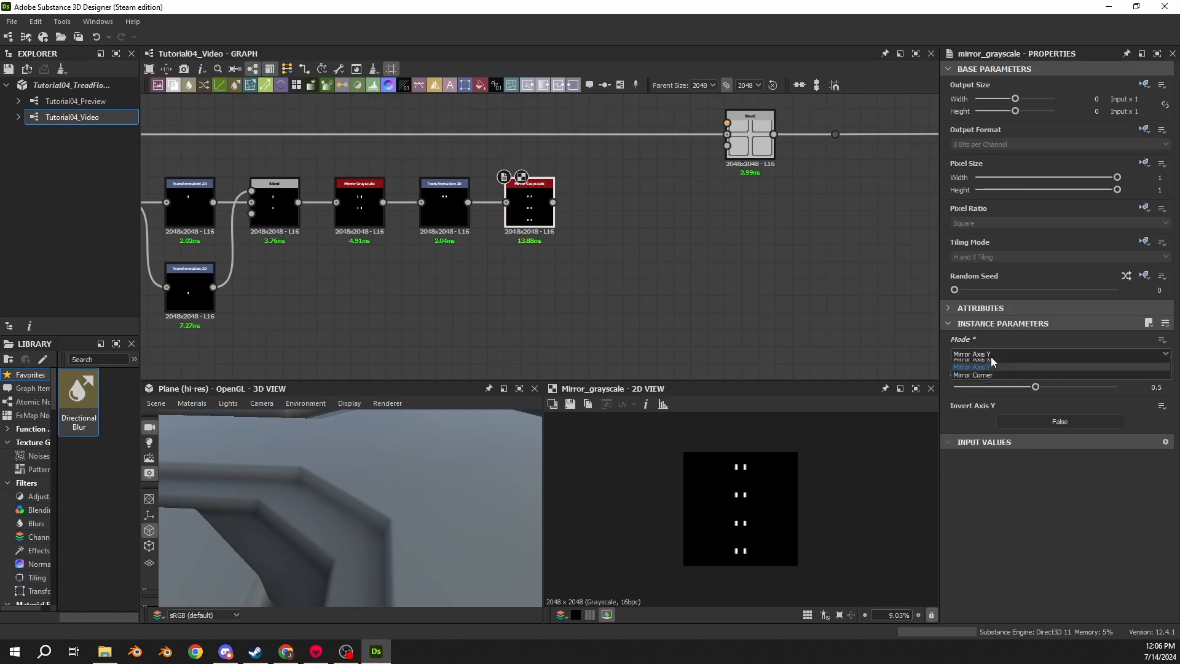
{"action": "left_click", "coordinate": [1006, 388]}
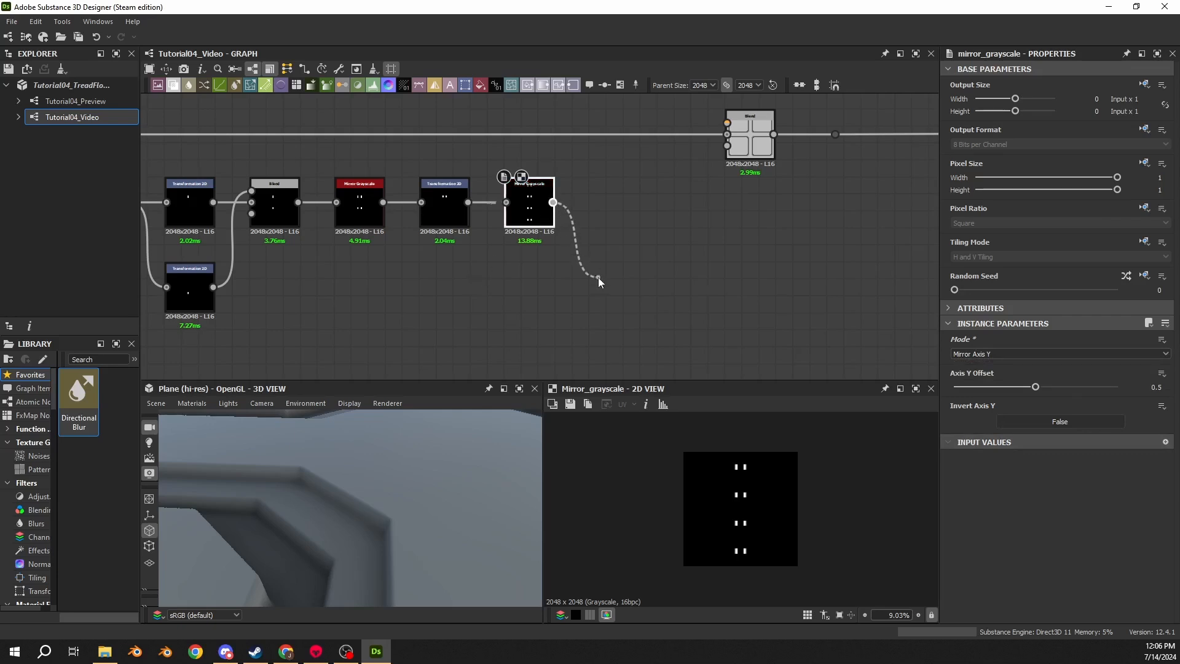
- Add another Transformation 2D node branching off the second Mirror Grayscale output
{"action": "left_click_drag", "start_coordinate": [599, 278], "coordinate": [615, 301]}
{"action": "type", "text": "transform"}
{"action": "left_click", "coordinate": [636, 282]}
{"action": "middle_click_drag", "start_coordinate": [606, 220], "coordinate": [396, 256]}
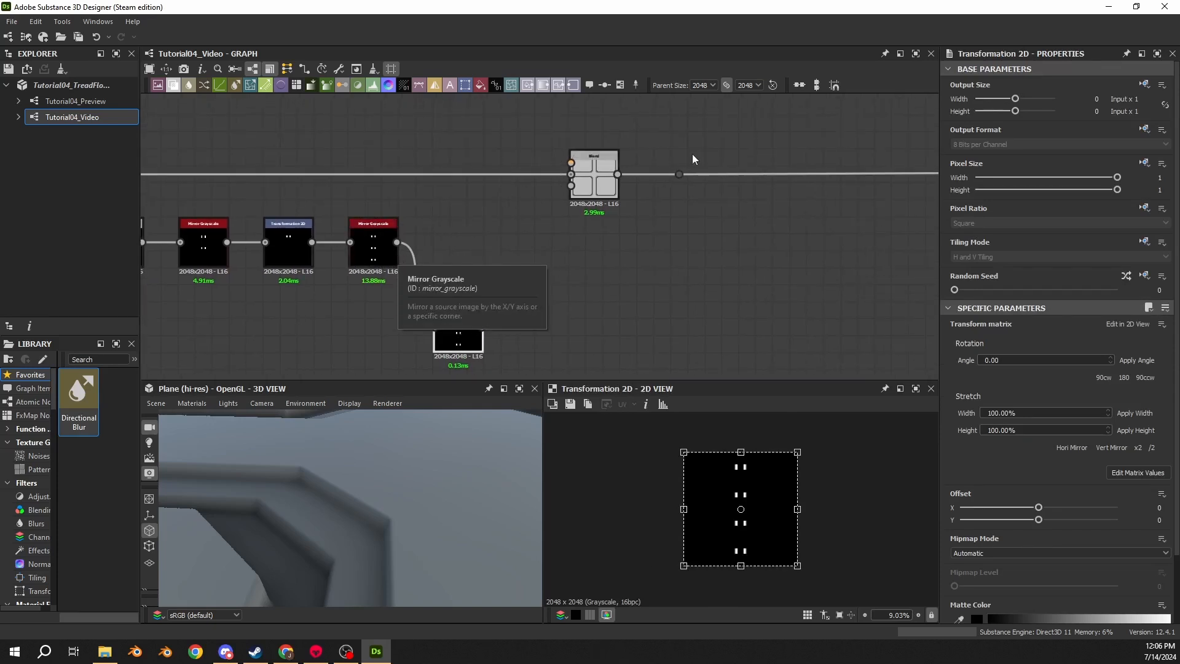
- Connect the second Mirror Grayscale output into the main tile Blend node's input
{"action": "left_click_drag", "start_coordinate": [600, 195], "coordinate": [872, 196]}
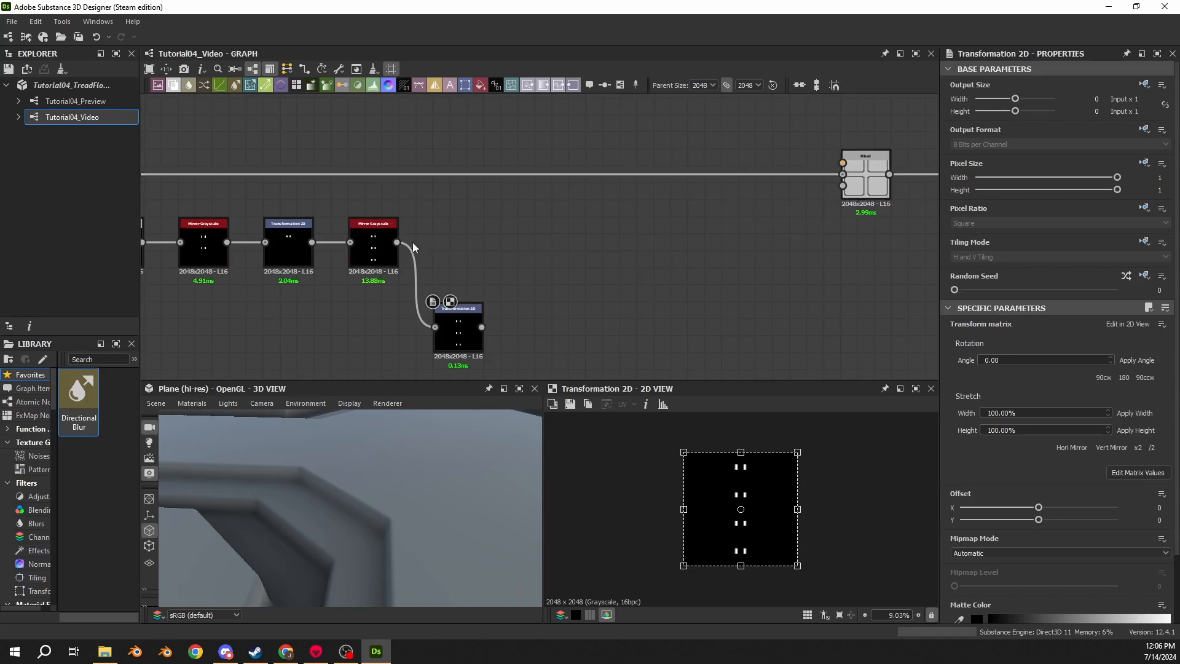
{"action": "left_click_drag", "start_coordinate": [396, 243], "coordinate": [842, 163]}
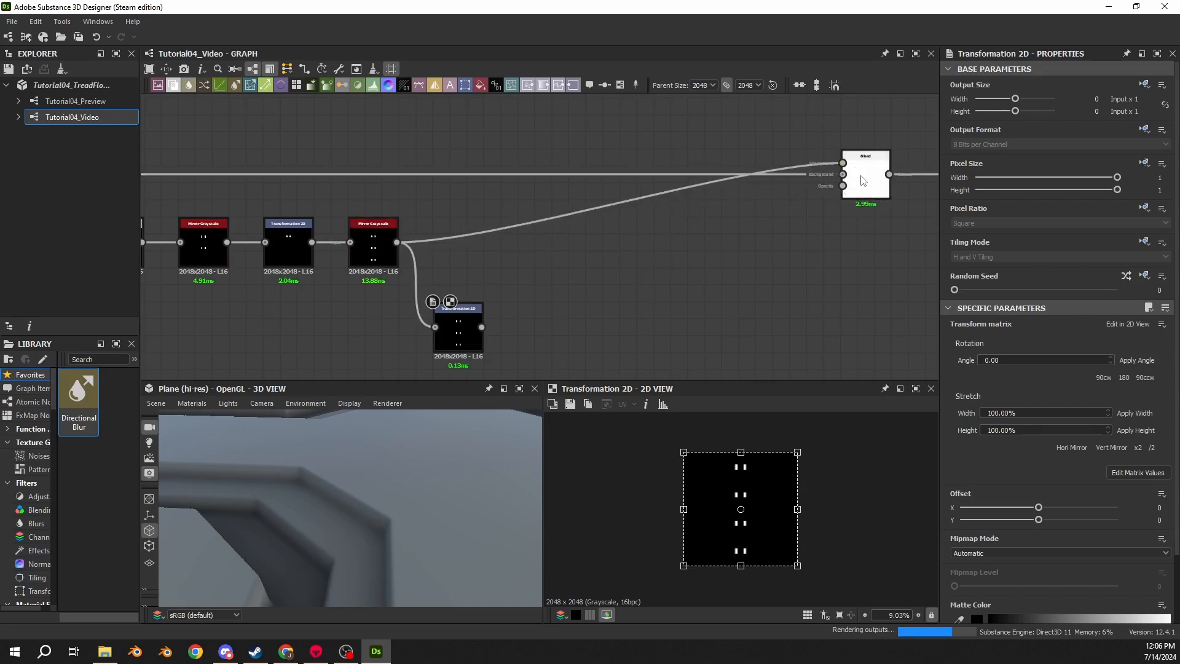
{"action": "left_click_drag", "start_coordinate": [403, 453], "coordinate": [403, 478]}
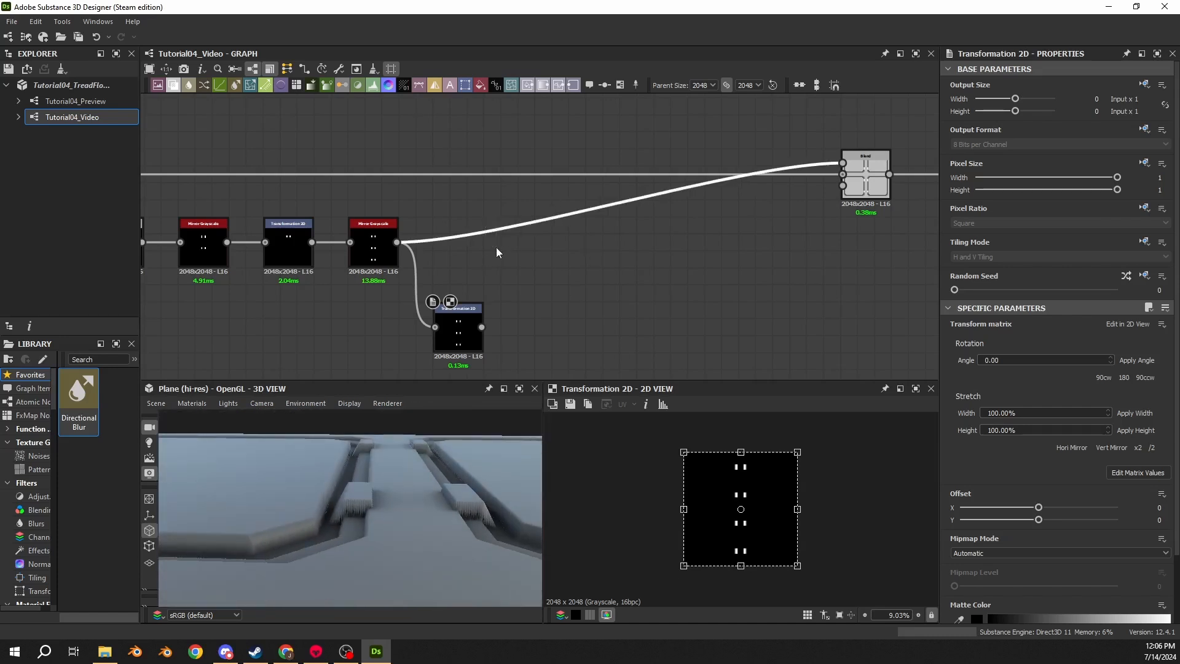
- Insert a Levels node on the link between the second Mirror Grayscale and the main tile Blend
{"action": "key", "text": "space"}
{"action": "type", "text": "lev"}
{"action": "key", "text": "Return"}
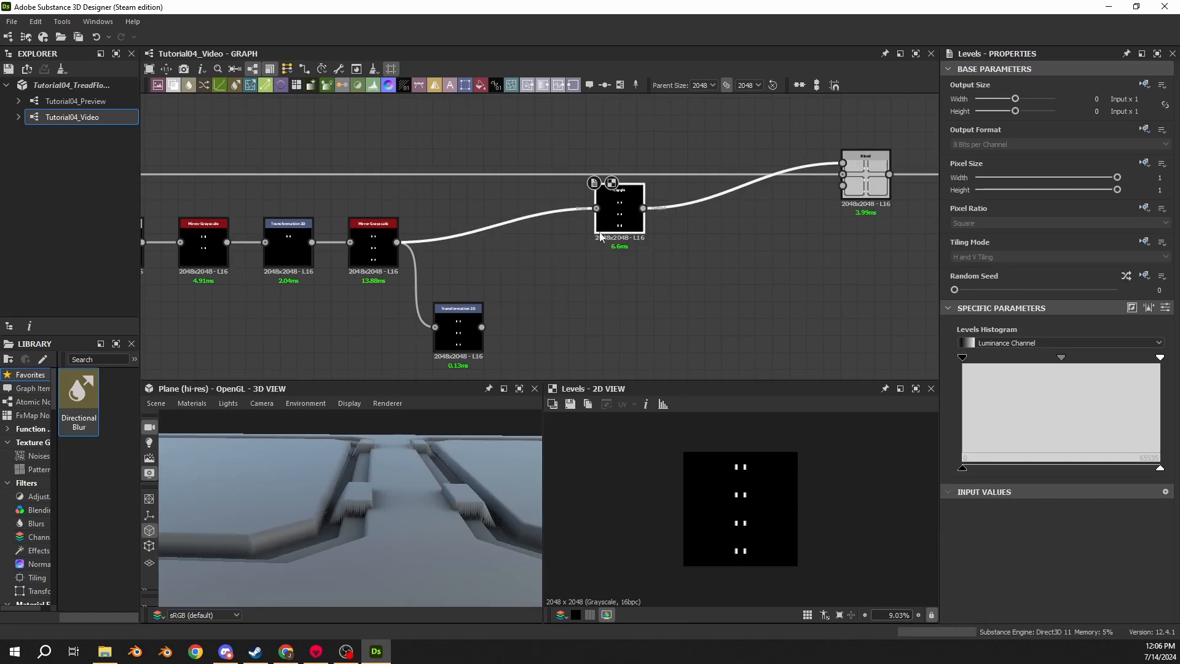
{"action": "left_click_drag", "start_coordinate": [613, 221], "coordinate": [777, 260]}
{"action": "scroll", "coordinate": [777, 260], "scroll_direction": "down", "scroll_amount": 2}
{"action": "scroll", "coordinate": [305, 290], "scroll_direction": "down", "scroll_amount": 2}
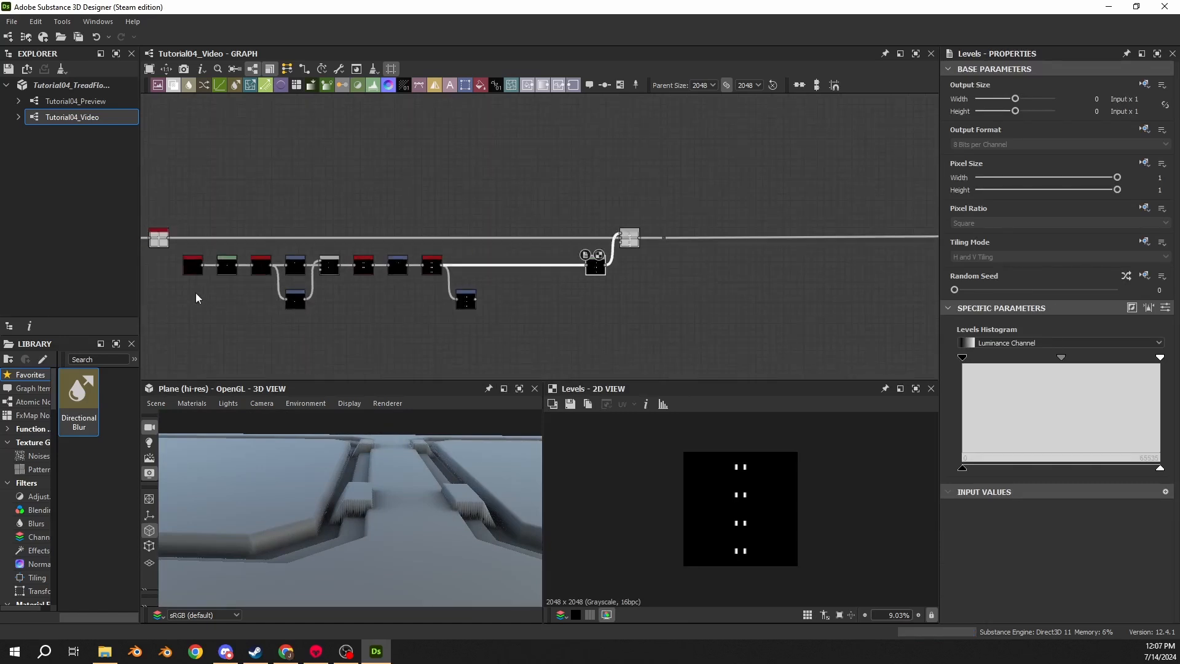
{"action": "scroll", "coordinate": [171, 258], "scroll_direction": "up", "scroll_amount": 2}
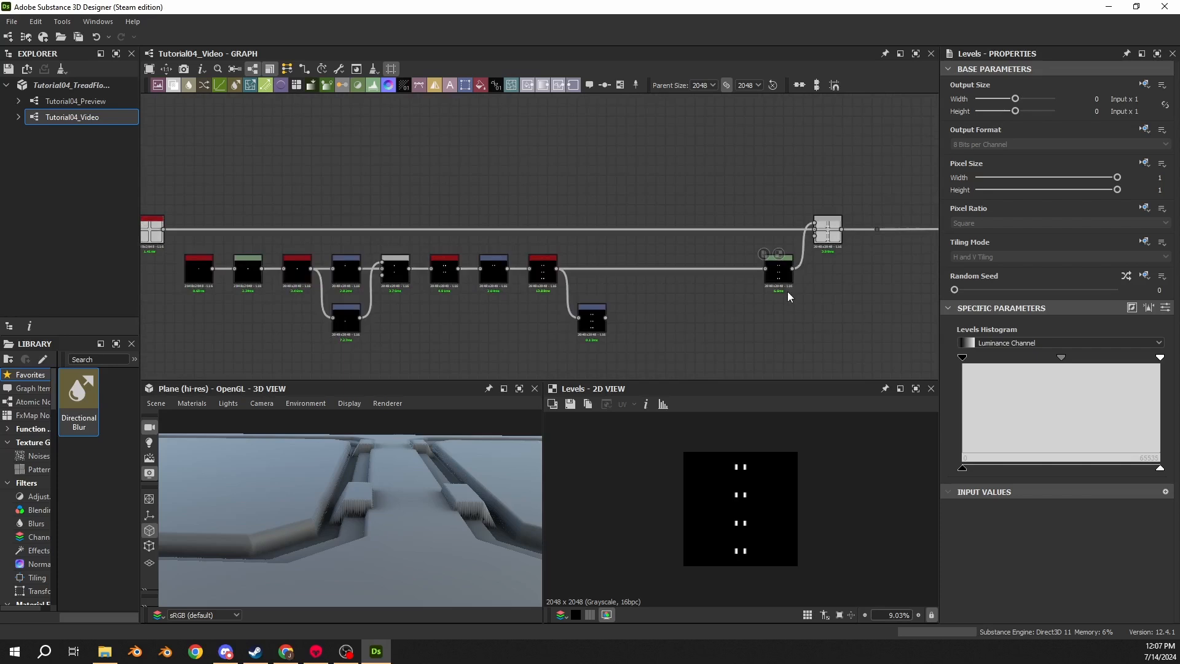
- Select the chain of detail nodes and nudge them slightly down to tidy the graph
{"action": "left_click_drag", "start_coordinate": [841, 267], "coordinate": [175, 370]}
{"action": "left_click_drag", "start_coordinate": [197, 278], "coordinate": [197, 288]}
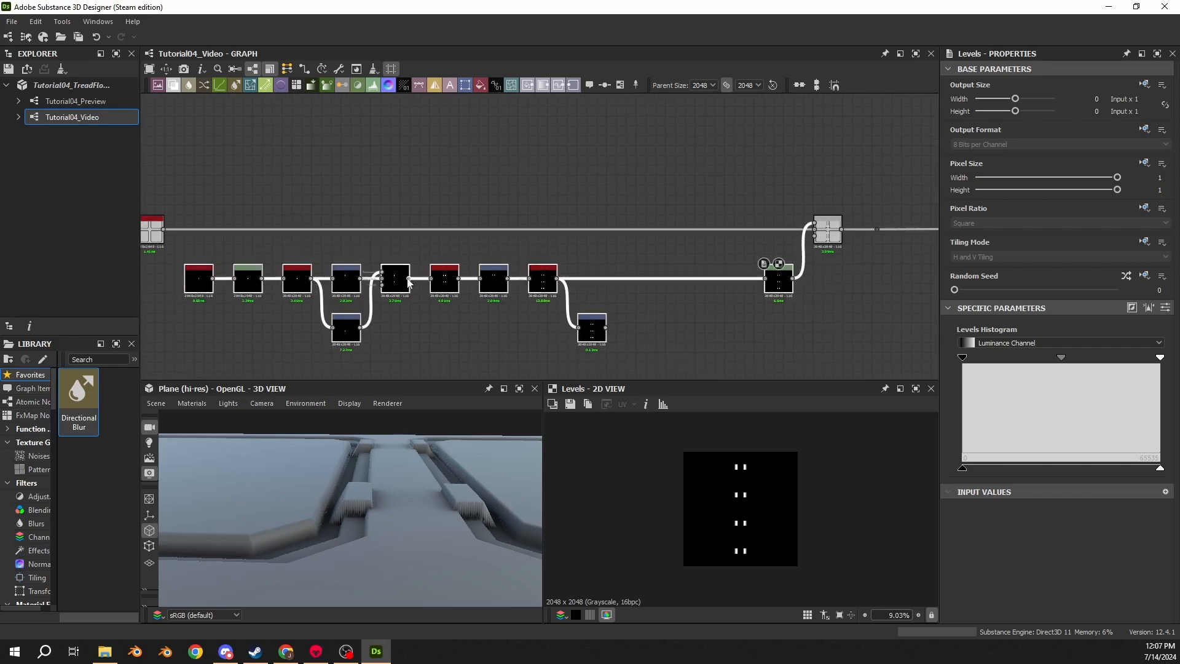
{"action": "left_click", "coordinate": [824, 233]}
{"action": "left_click_drag", "start_coordinate": [271, 510], "coordinate": [424, 470]}
- Set the inserted Levels node's Level Out High to 0.65
{"action": "left_click", "coordinate": [779, 280]}
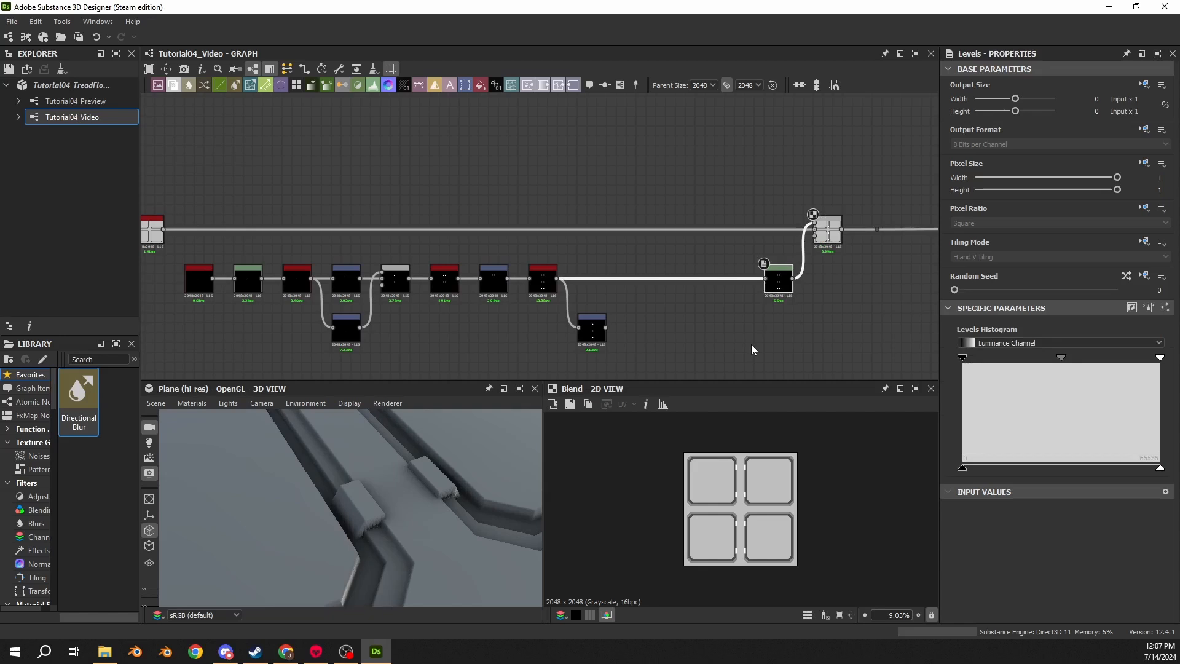
{"action": "left_click", "coordinate": [1165, 307]}
{"action": "left_click", "coordinate": [1156, 480]}
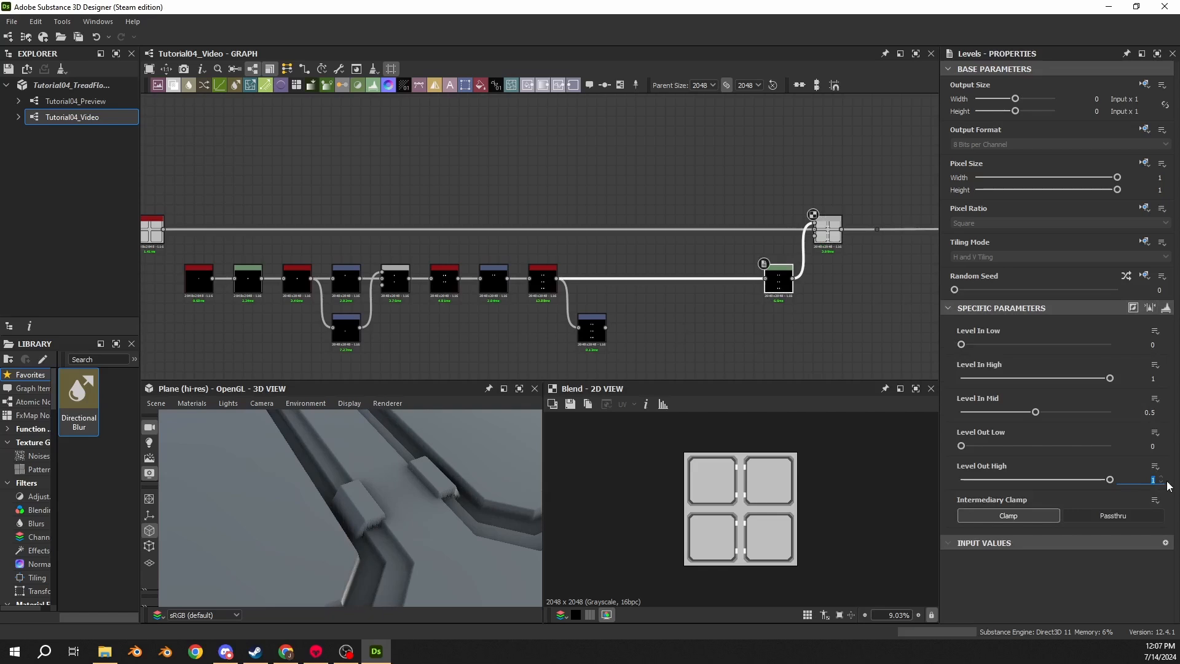
{"action": "type", "text": ".65"}
{"action": "key", "text": "Return"}
{"action": "mouse_move", "coordinate": [350, 533]}
{"action": "left_mouse_down"}
{"action": "mouse_move", "coordinate": [316, 479]}
{"action": "mouse_move", "coordinate": [397, 537]}
{"action": "mouse_move", "coordinate": [364, 506]}
{"action": "mouse_move", "coordinate": [388, 487]}
{"action": "mouse_move", "coordinate": [430, 535]}
{"action": "mouse_move", "coordinate": [669, 521]}
{"action": "mouse_move", "coordinate": [282, 495]}
{"action": "mouse_move", "coordinate": [416, 477]}
{"action": "mouse_move", "coordinate": [382, 524]}
{"action": "mouse_move", "coordinate": [395, 518]}
{"action": "mouse_move", "coordinate": [371, 437]}
{"action": "mouse_move", "coordinate": [350, 502]}
{"action": "mouse_move", "coordinate": [333, 481]}
{"action": "mouse_move", "coordinate": [342, 527]}
{"action": "mouse_move", "coordinate": [365, 515]}
{"action": "left_mouse_up"}
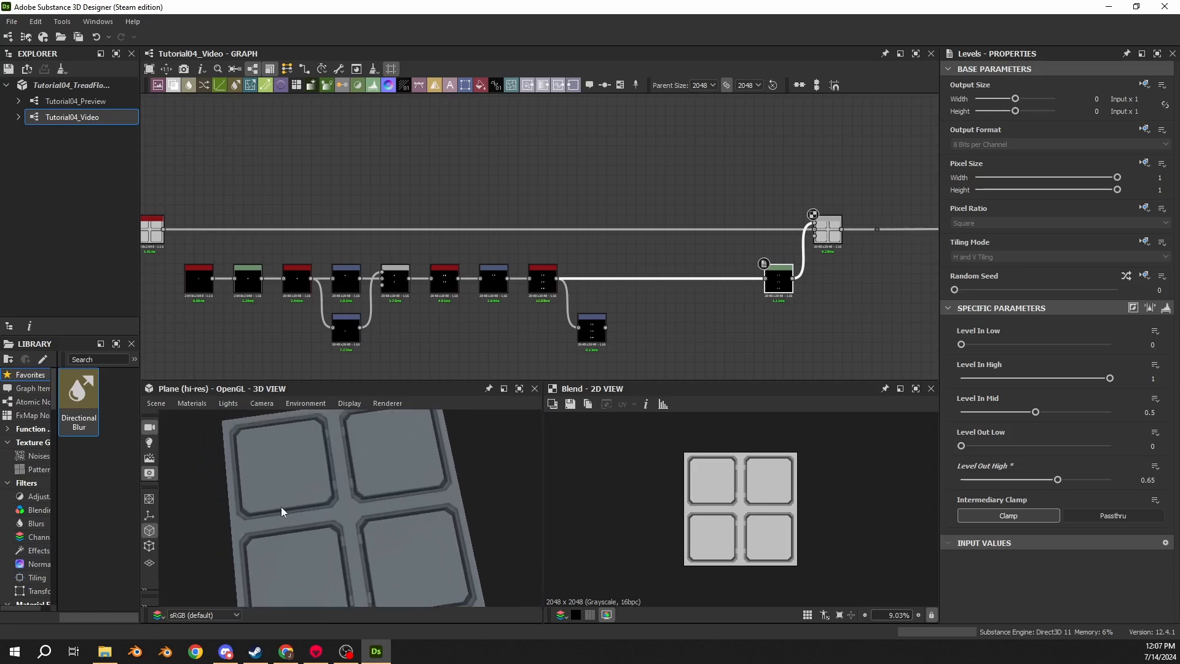
- Rotate the branching Transformation 2D node by 90 degrees clockwise
{"action": "scroll", "coordinate": [524, 329], "scroll_direction": "up", "scroll_amount": 5}
{"action": "double_click", "coordinate": [505, 218]}
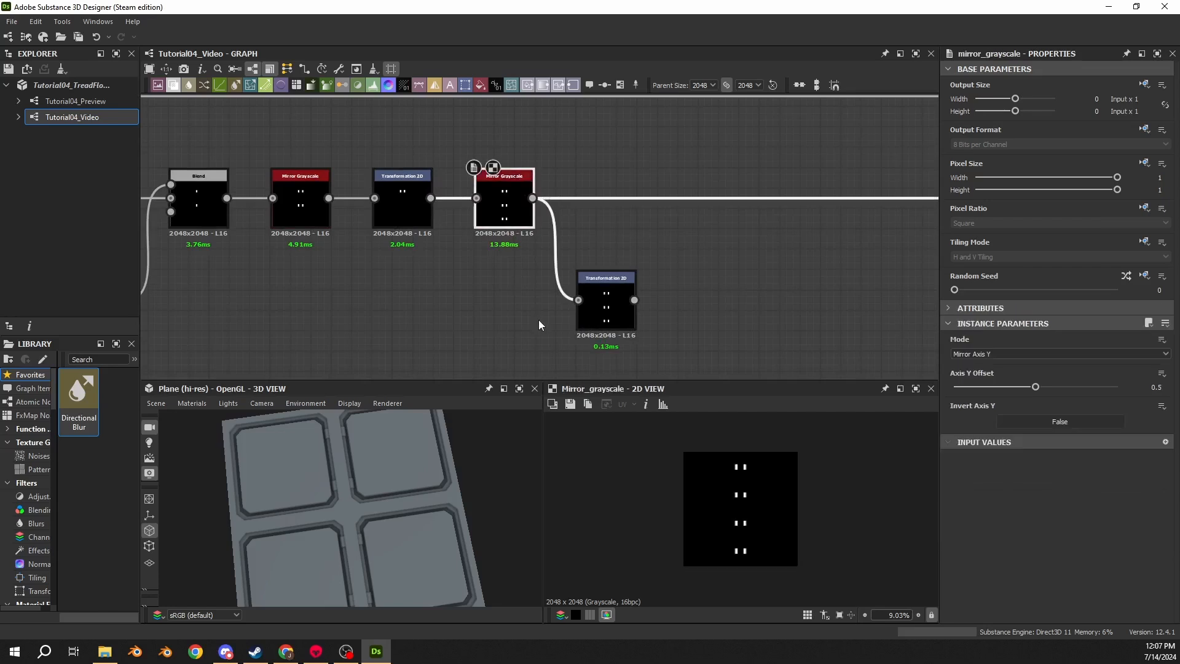
{"action": "left_click", "coordinate": [599, 305]}
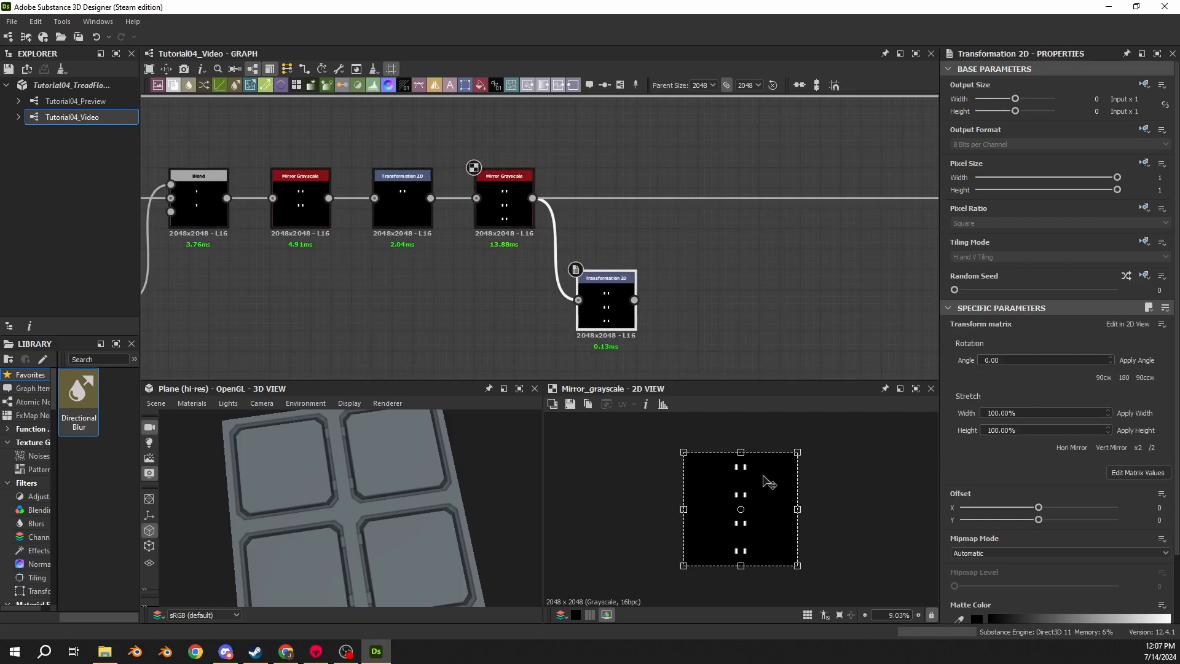
{"action": "double_click", "coordinate": [599, 301]}
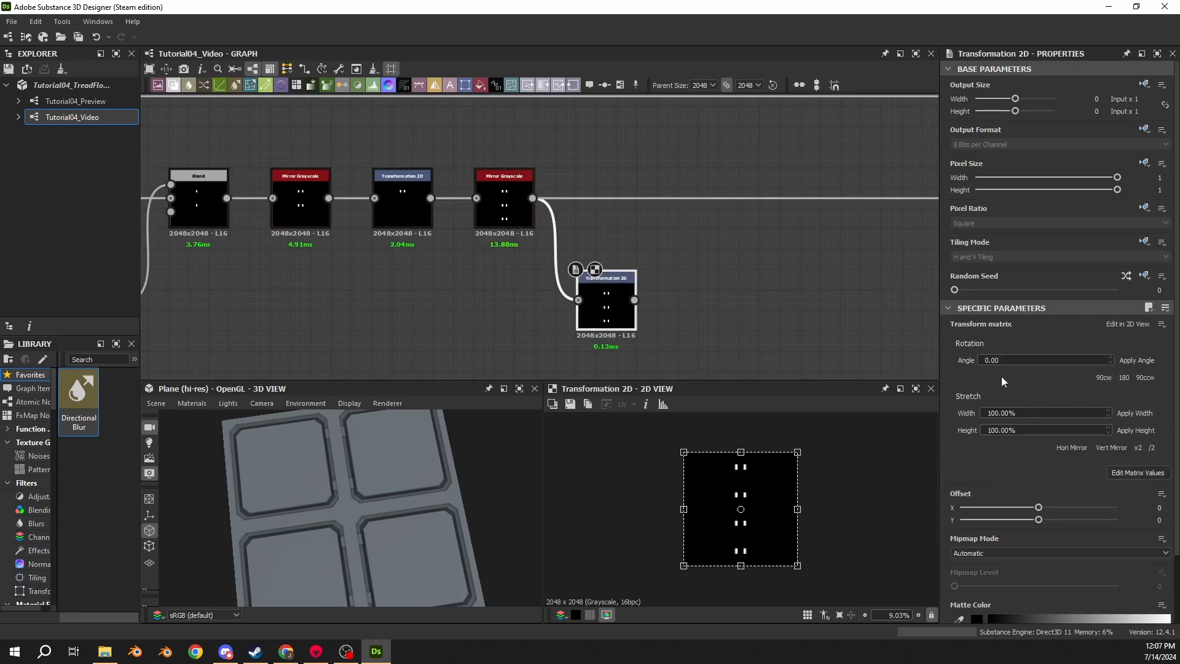
{"action": "left_click", "coordinate": [1098, 377]}
- Insert a Blend node before the Levels, add the rotated Transformation 2D into it with Add (Linear Dodge) mode
{"action": "key", "text": "space"}
{"action": "type", "text": "blend"}
{"action": "key", "text": "Return"}
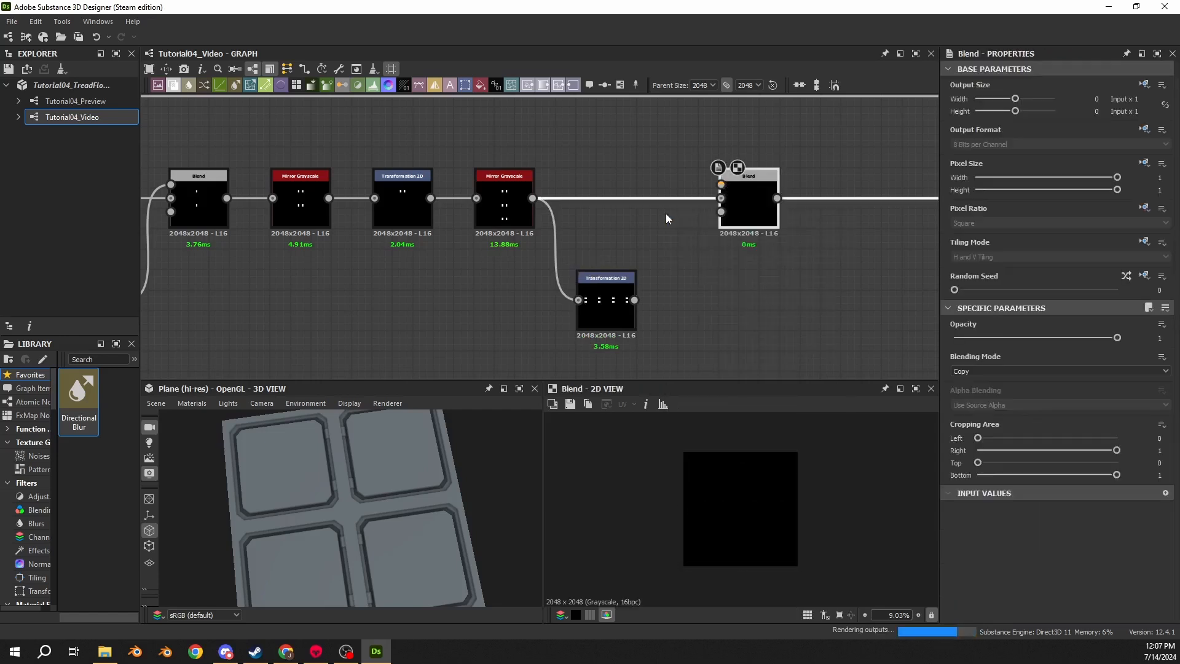
{"action": "left_click_drag", "start_coordinate": [743, 205], "coordinate": [702, 205]}
{"action": "mouse_move", "coordinate": [634, 300]}
{"action": "left_mouse_down"}
{"action": "mouse_move", "coordinate": [647, 219]}
{"action": "mouse_move", "coordinate": [680, 185]}
{"action": "left_mouse_up"}
{"action": "left_click", "coordinate": [990, 371]}
{"action": "left_click", "coordinate": [985, 386]}
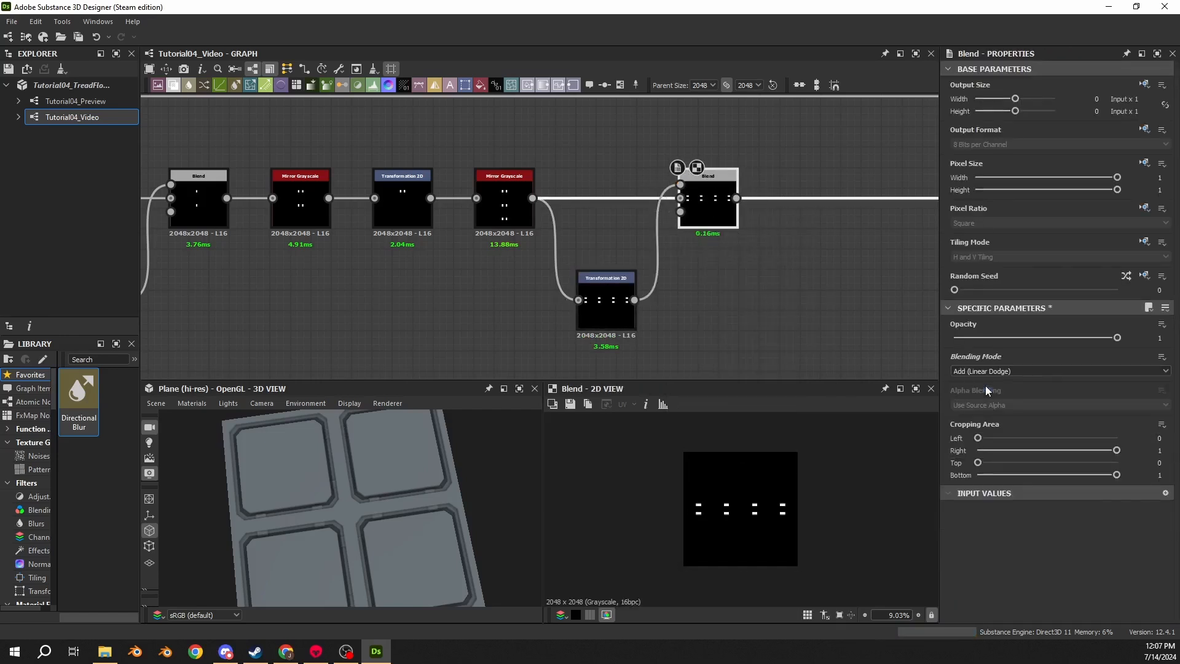
{"action": "middle_click_drag", "start_coordinate": [797, 222], "coordinate": [392, 245]}
{"action": "scroll", "coordinate": [387, 247], "scroll_direction": "down", "scroll_amount": 2}
{"action": "double_click", "coordinate": [599, 168]}
{"action": "left_click_drag", "start_coordinate": [352, 496], "coordinate": [376, 490]}
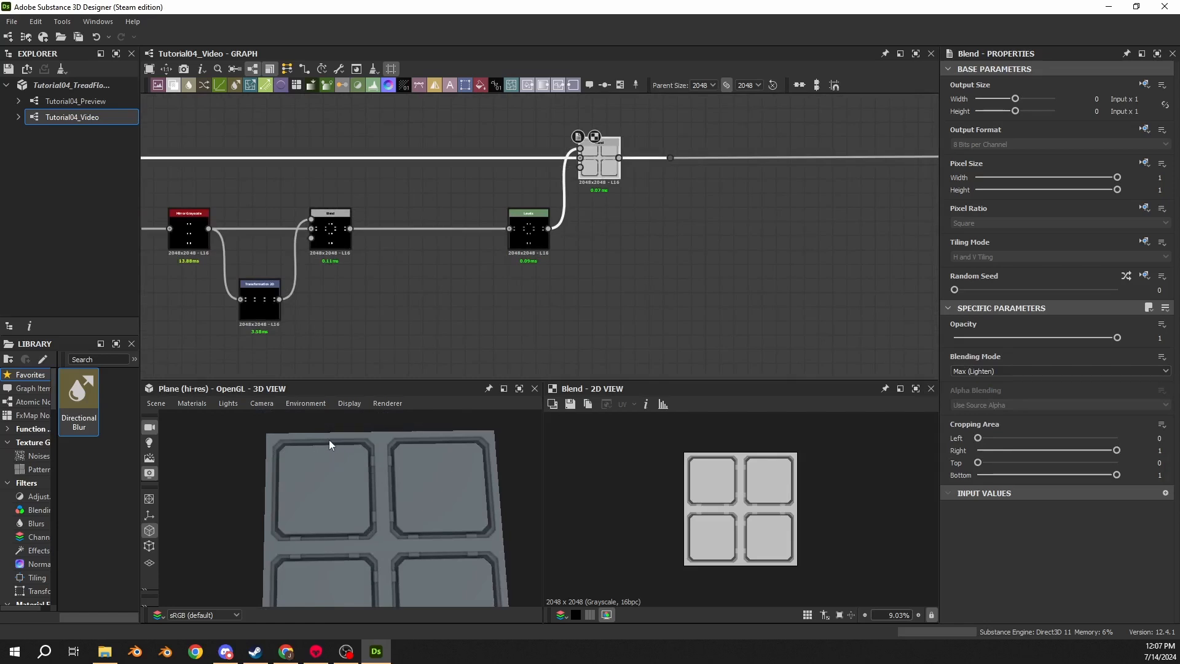
{"action": "middle_click_drag", "start_coordinate": [364, 263], "coordinate": [494, 173]}
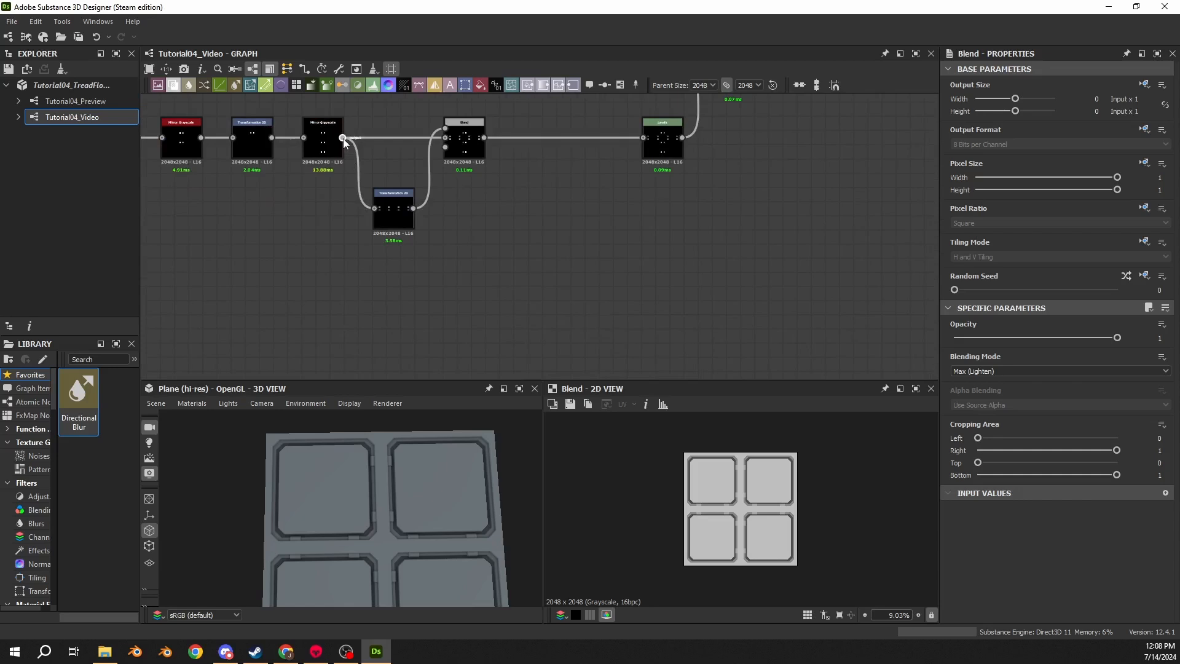
- Branch a new Transformation 2D off the Mirror Grayscale node and set its Offset X to 0.5
{"action": "left_click_drag", "start_coordinate": [343, 137], "coordinate": [392, 301]}
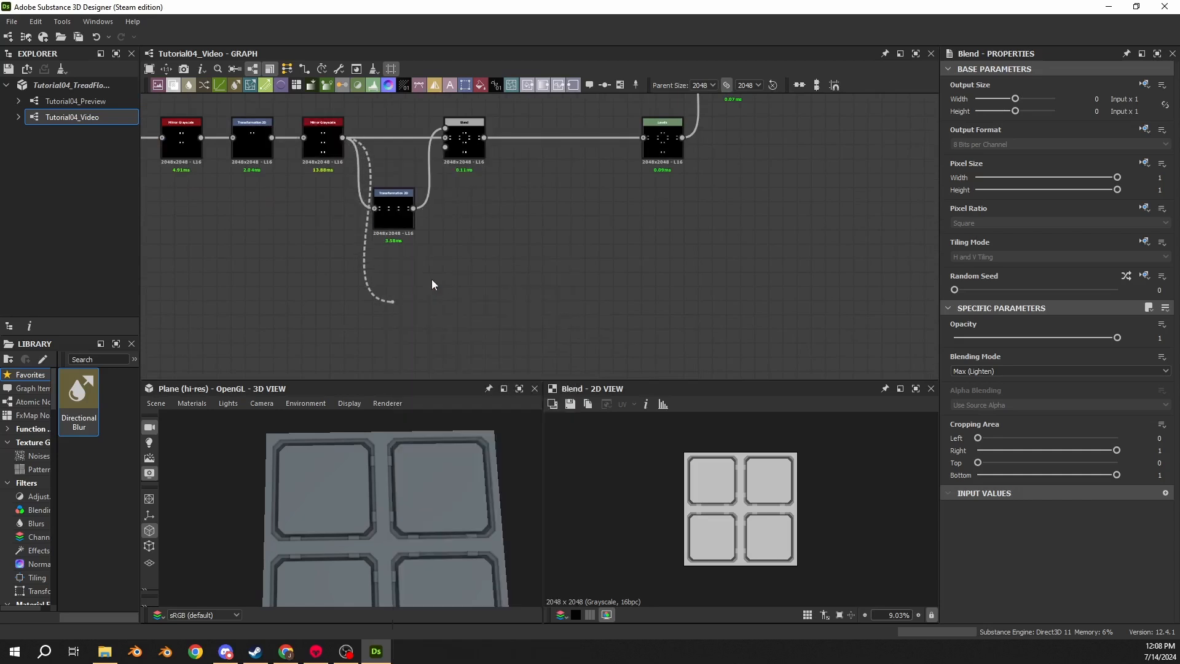
{"action": "double_click", "coordinate": [326, 148]}
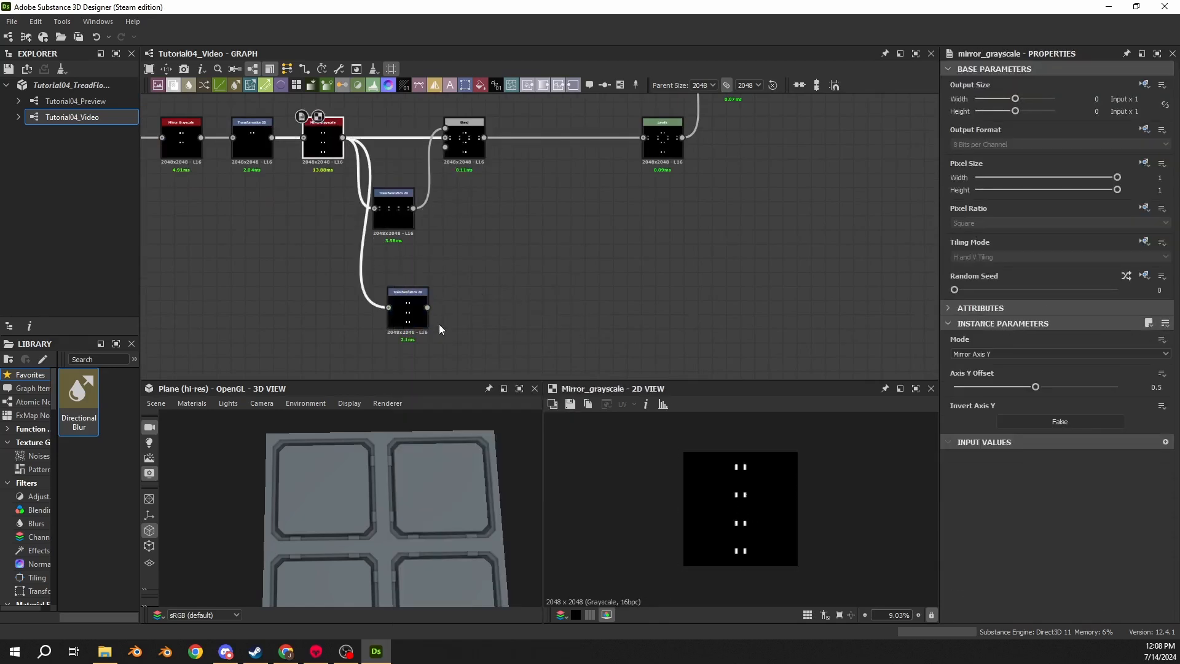
{"action": "left_click_drag", "start_coordinate": [412, 321], "coordinate": [397, 293]}
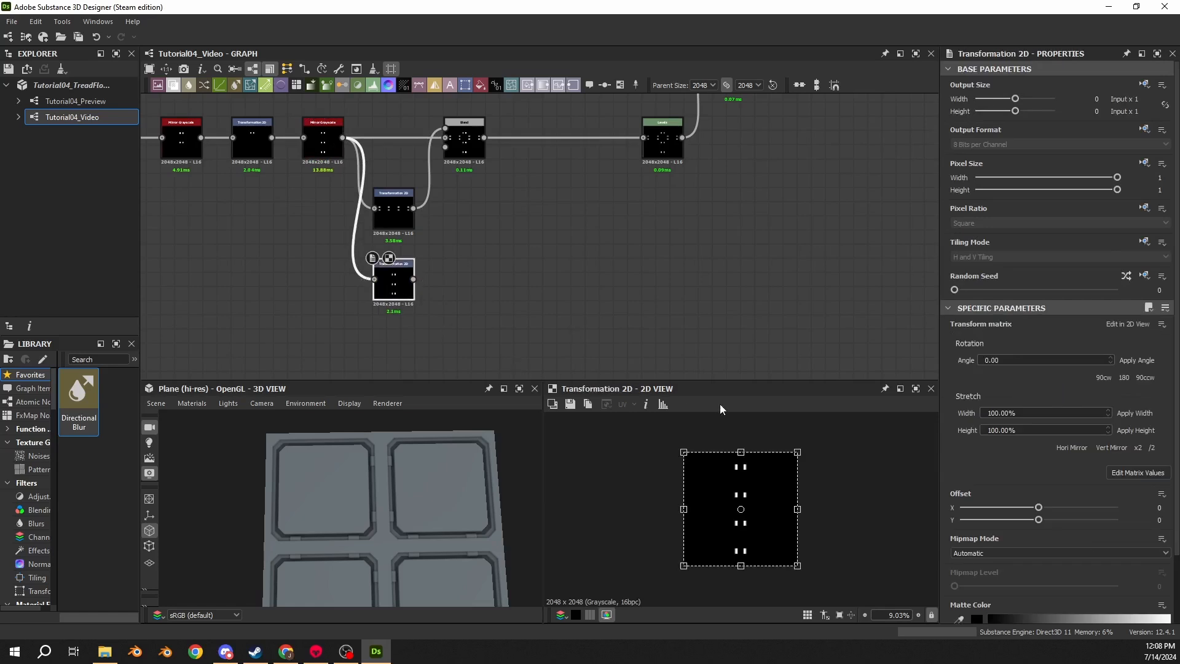
{"action": "left_click", "coordinate": [1161, 495]}
{"action": "left_click", "coordinate": [1160, 495]}
{"action": "left_click_drag", "start_coordinate": [1153, 508], "coordinate": [1162, 514]}
{"action": "type", "text": "0.5"}
{"action": "key", "text": "Return"}
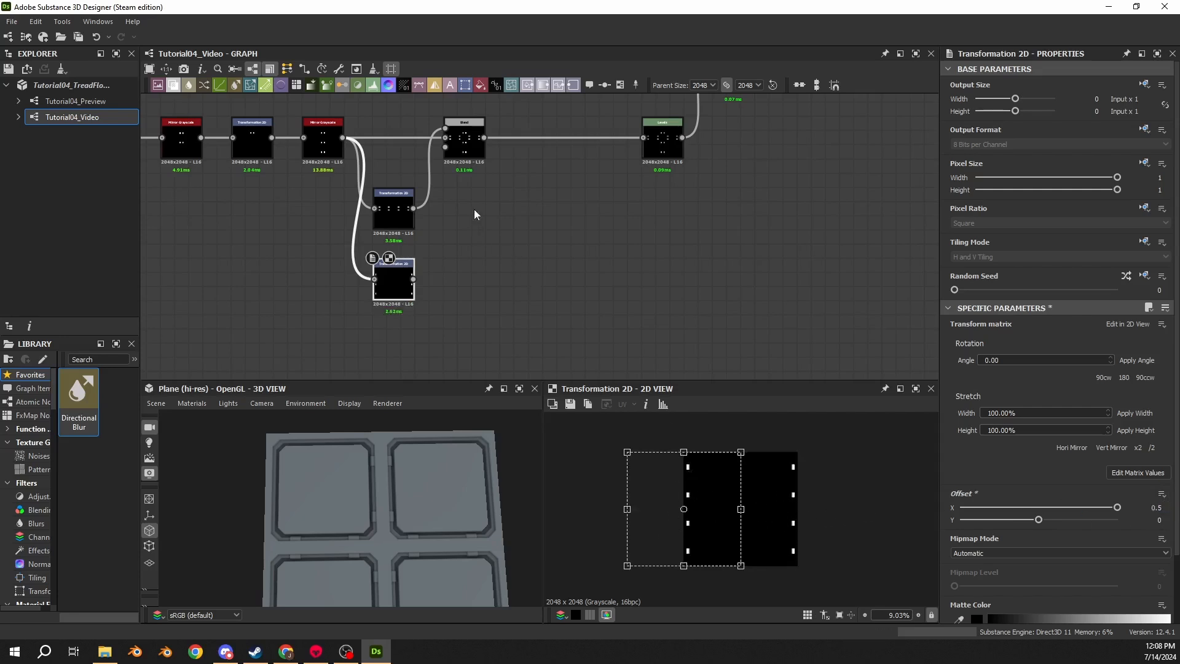
- Insert another Blend node before the Levels and add the offset Transformation 2D into it with Add (Linear Dodge) mode
{"action": "middle_click_drag", "start_coordinate": [474, 210], "coordinate": [492, 229]}
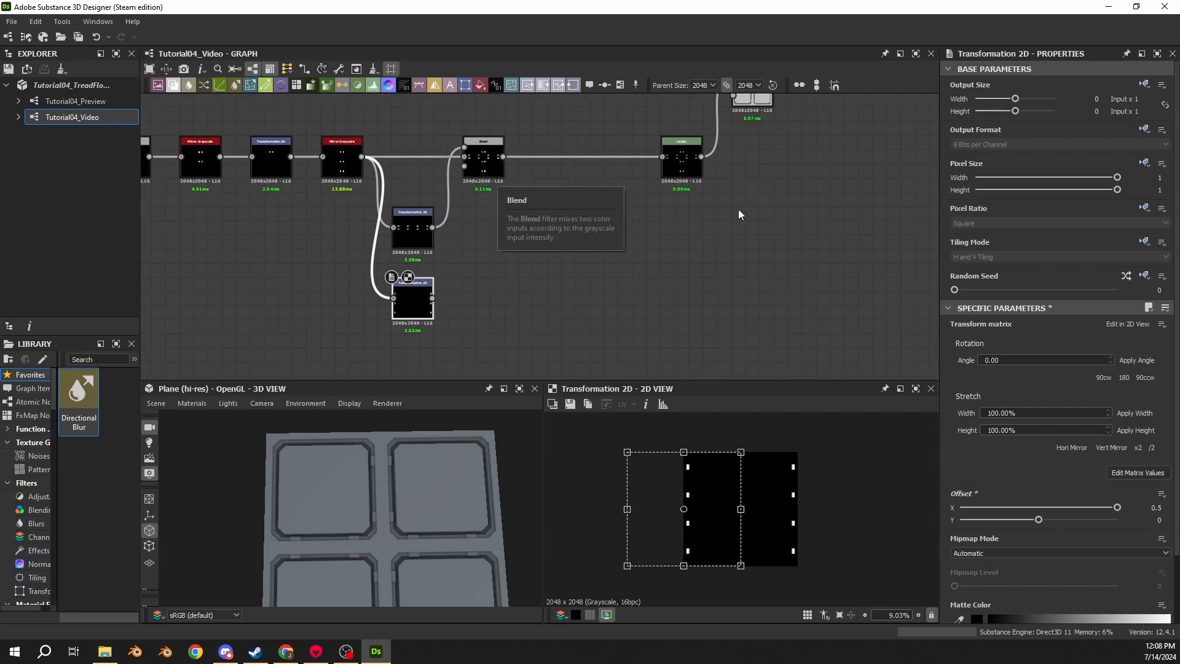
{"action": "left_click", "coordinate": [556, 156]}
{"action": "key", "text": "space"}
{"action": "type", "text": "blend"}
{"action": "key", "text": "Return"}
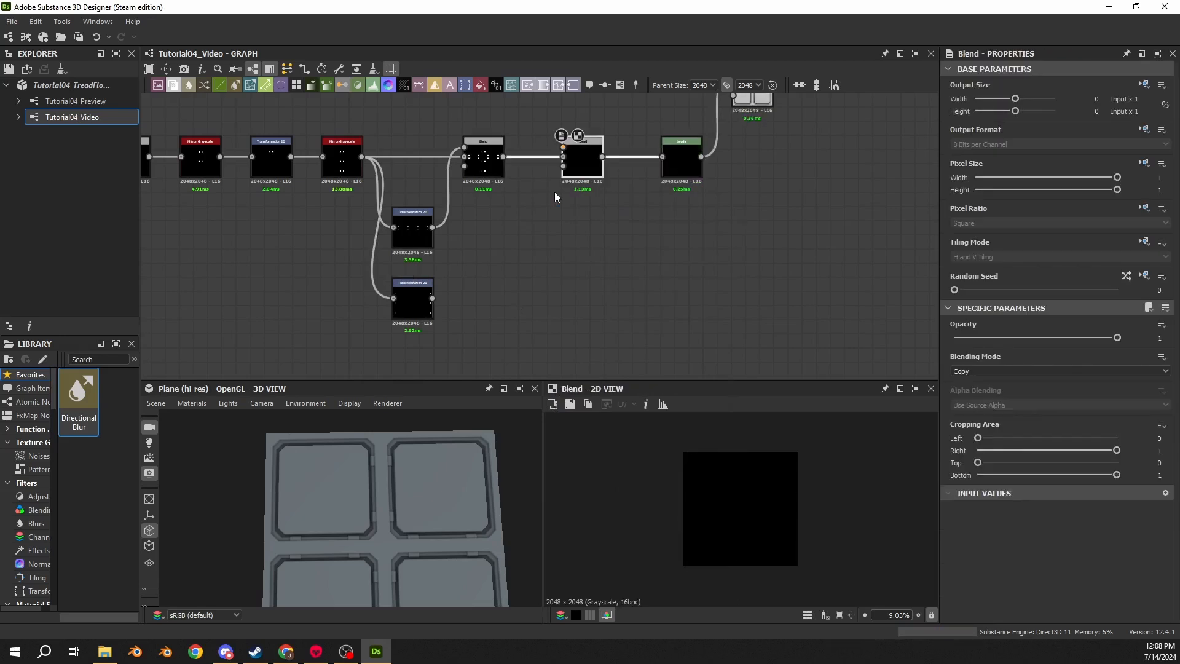
{"action": "left_click_drag", "start_coordinate": [432, 298], "coordinate": [563, 147]}
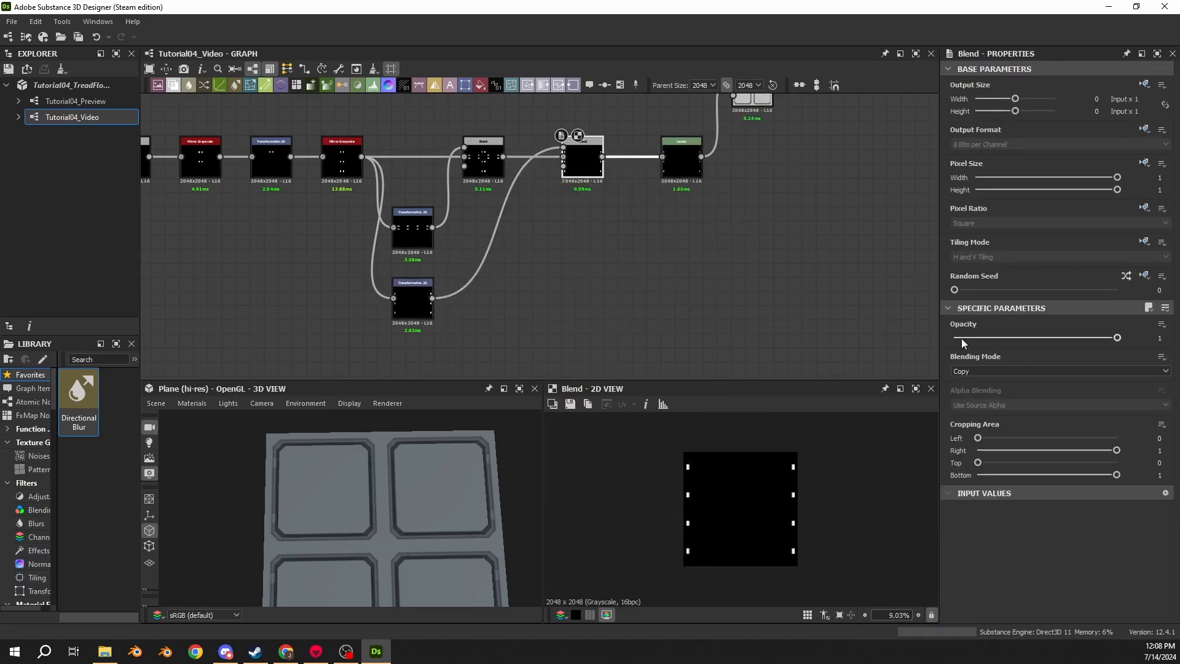
{"action": "left_click", "coordinate": [990, 371]}
{"action": "left_click", "coordinate": [989, 385]}
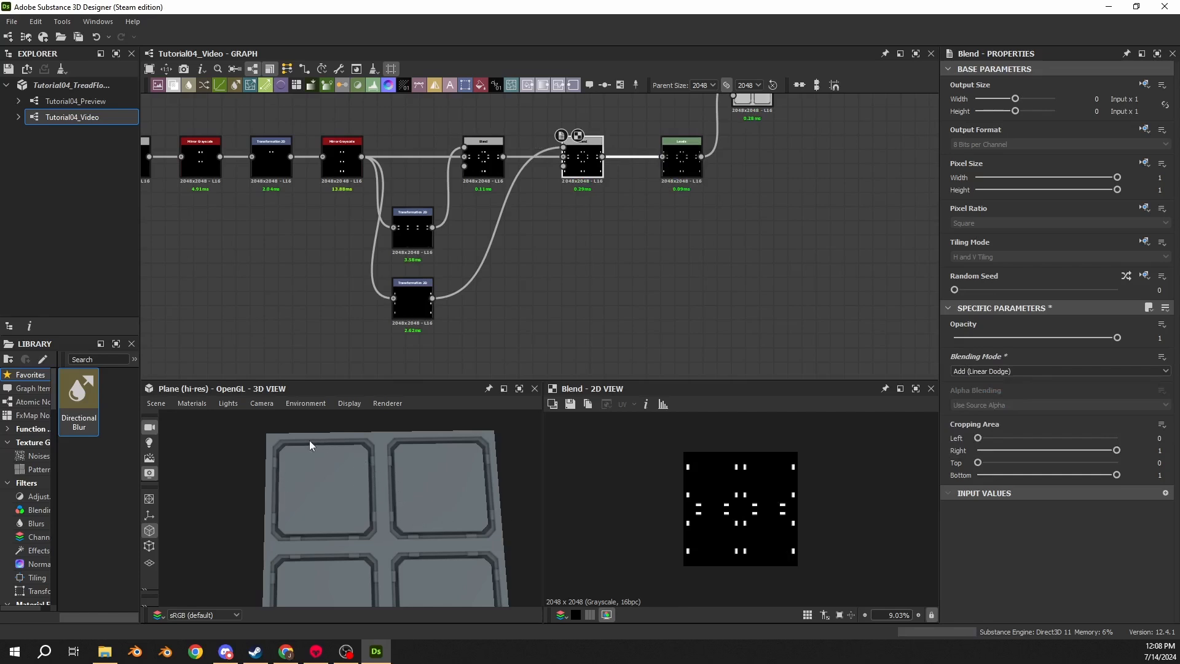
- Insert a Blend node set to Add (Linear Dodge) between the offset Transformation 2D and the second Blend
{"action": "left_click_drag", "start_coordinate": [342, 505], "coordinate": [340, 526]}
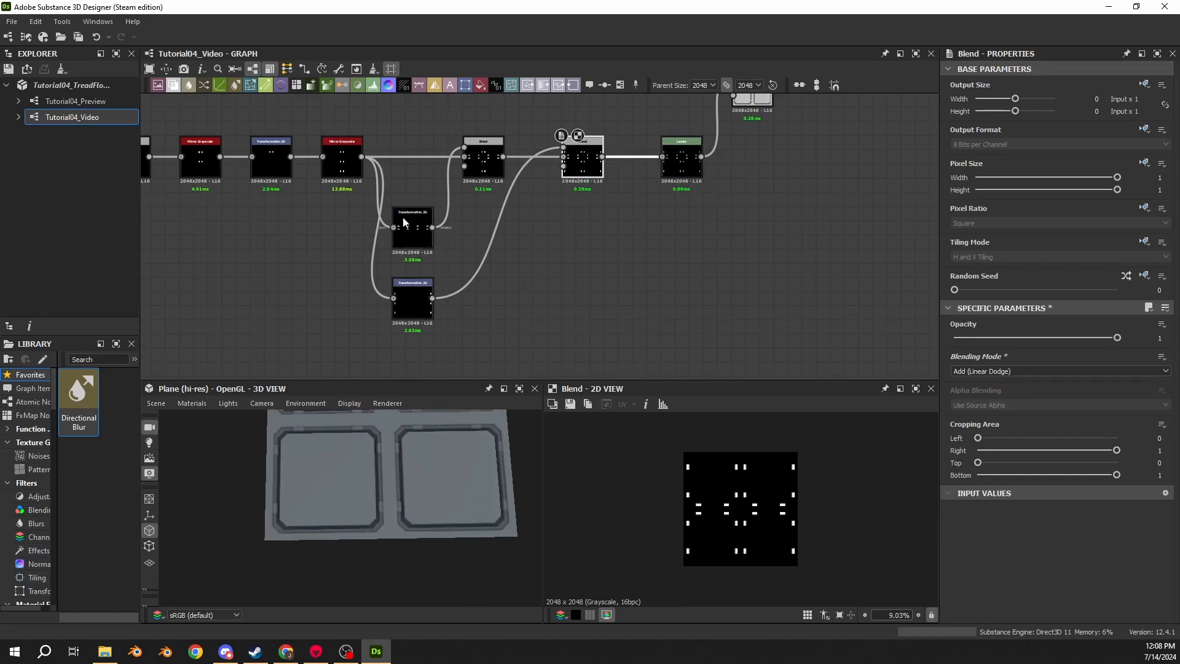
{"action": "left_click", "coordinate": [474, 265]}
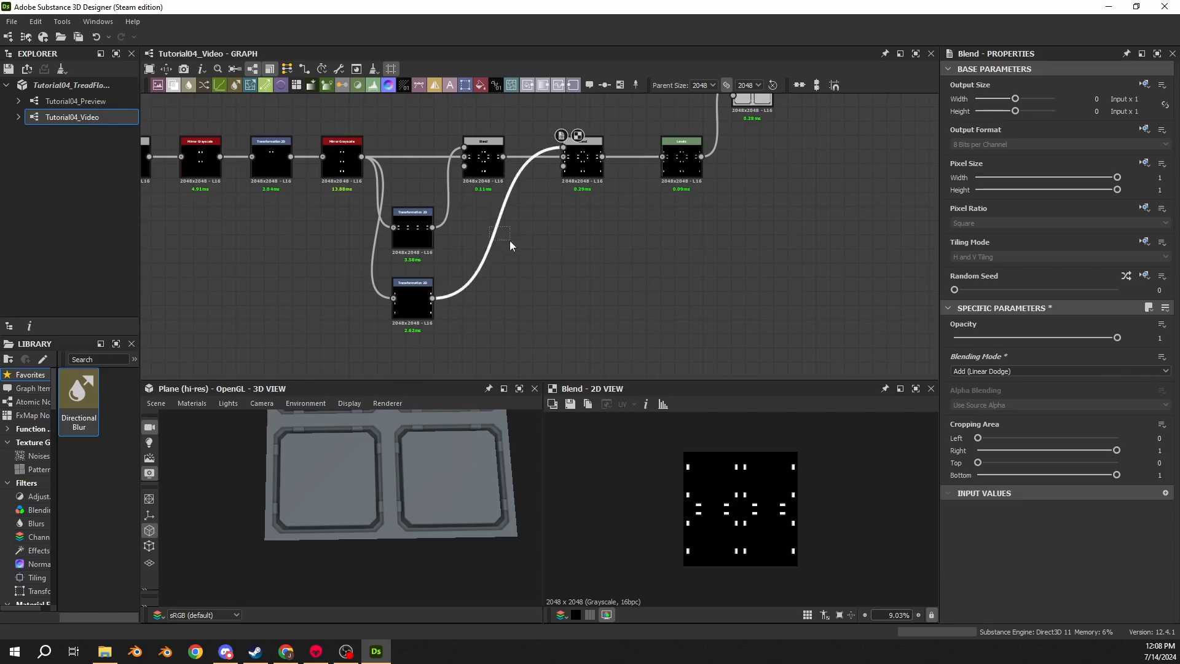
{"action": "key", "text": "space"}
{"action": "type", "text": "blend"}
{"action": "key", "text": "Return"}
{"action": "left_click_drag", "start_coordinate": [511, 241], "coordinate": [524, 304]}
{"action": "left_click", "coordinate": [1011, 371]}
{"action": "left_click", "coordinate": [994, 389]}
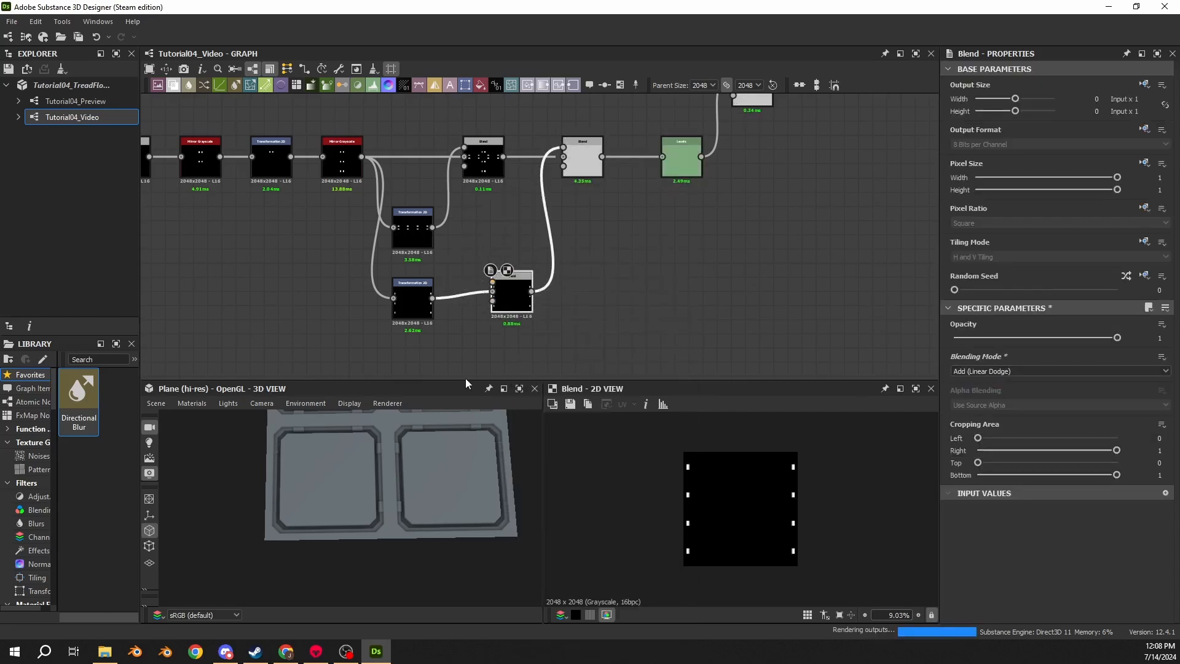
- Branch another Transformation 2D from the offset one, rotate it 90 degrees clockwise, and feed it into the new Blend
{"action": "middle_click_drag", "start_coordinate": [432, 340], "coordinate": [394, 267]}
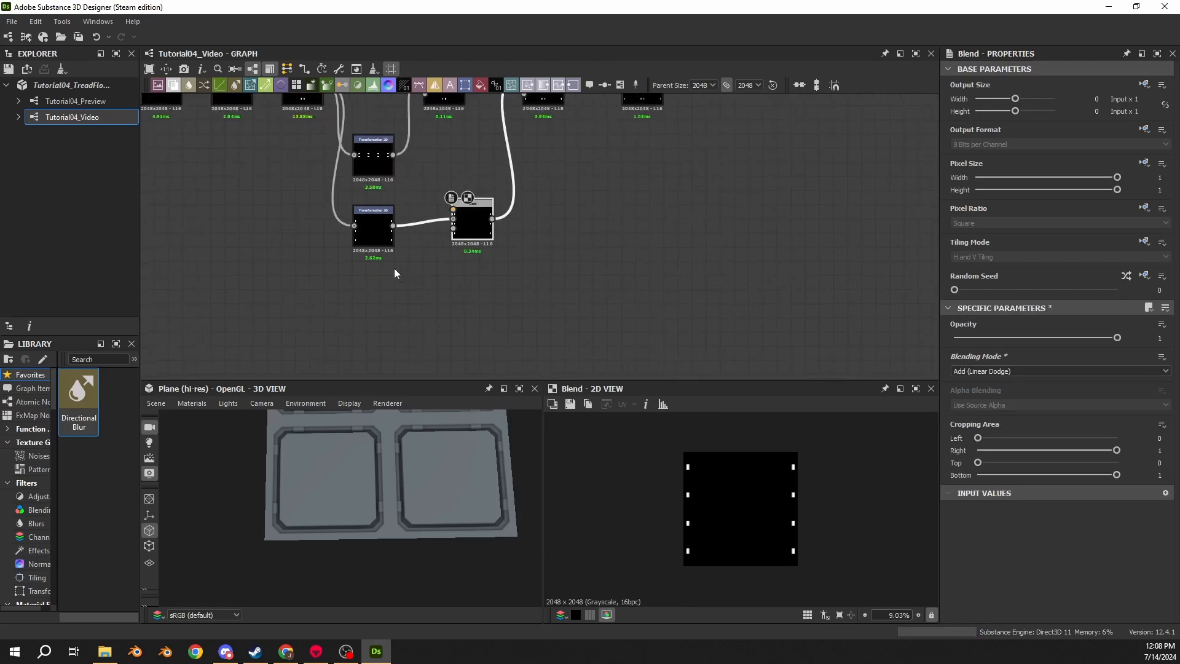
{"action": "left_click", "coordinate": [381, 223]}
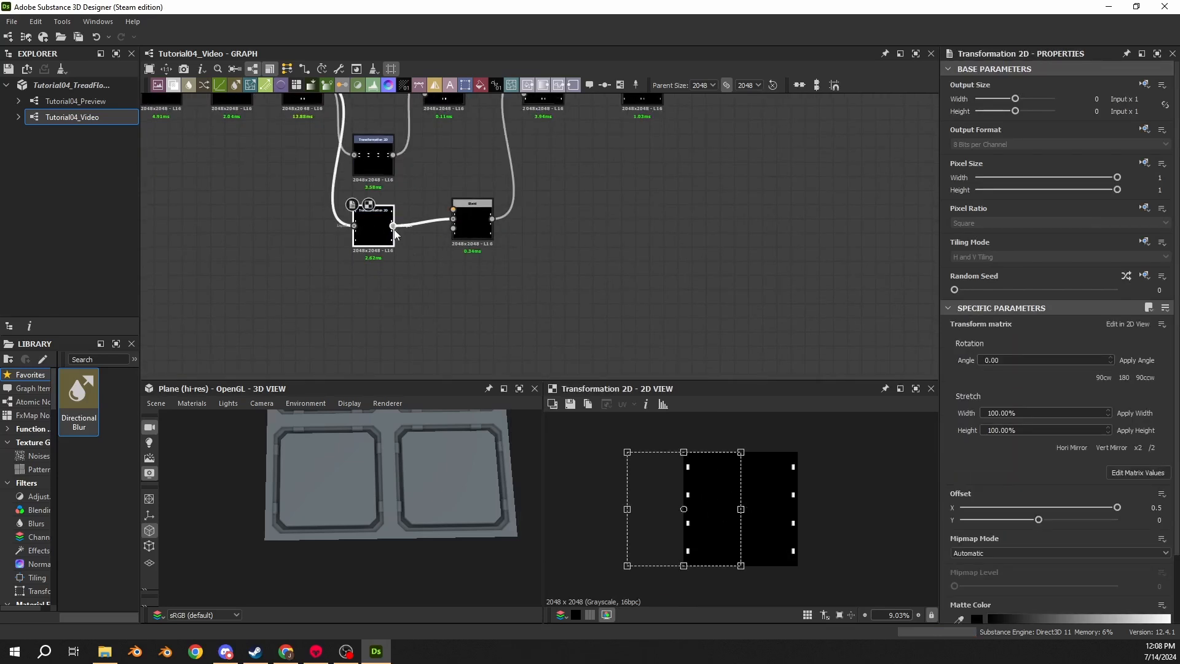
{"action": "left_click_drag", "start_coordinate": [393, 225], "coordinate": [425, 266]}
{"action": "left_click", "coordinate": [479, 273]}
{"action": "left_click_drag", "start_coordinate": [473, 223], "coordinate": [530, 230]}
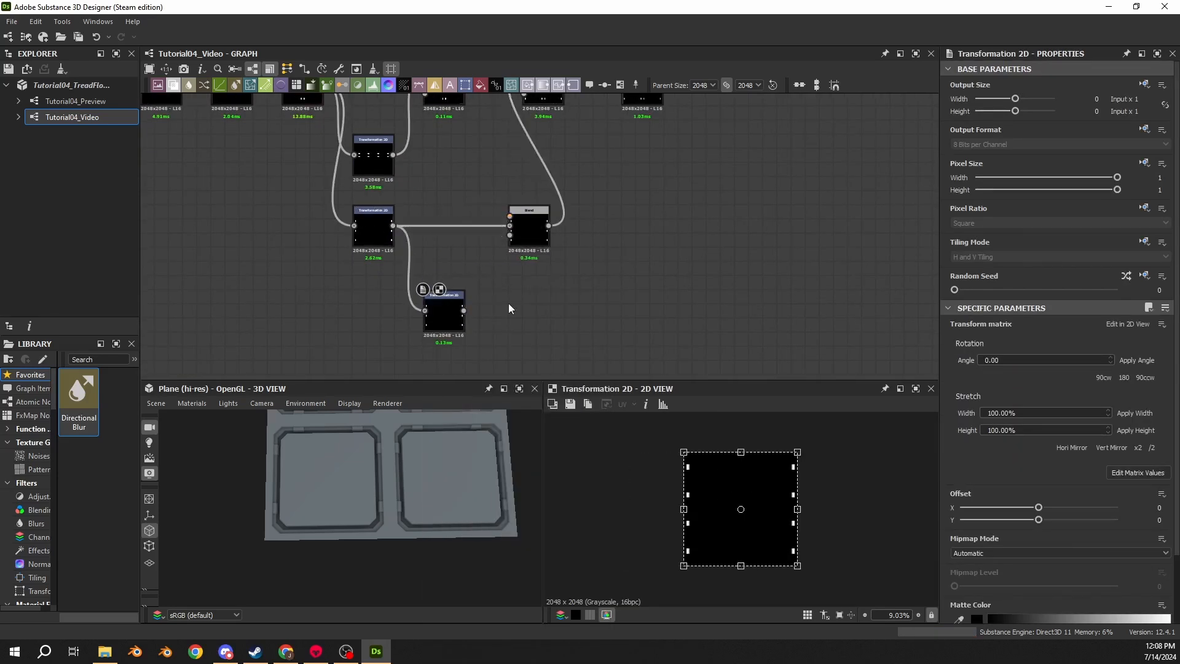
{"action": "left_click_drag", "start_coordinate": [450, 313], "coordinate": [444, 294]}
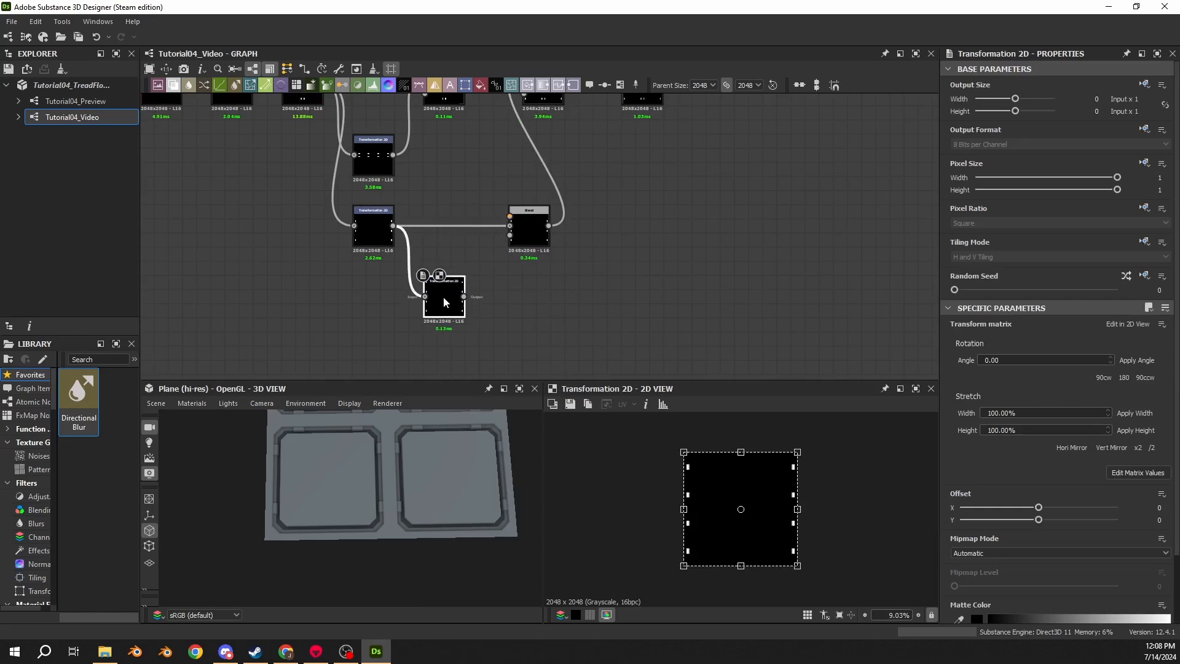
{"action": "left_click", "coordinate": [1159, 519]}
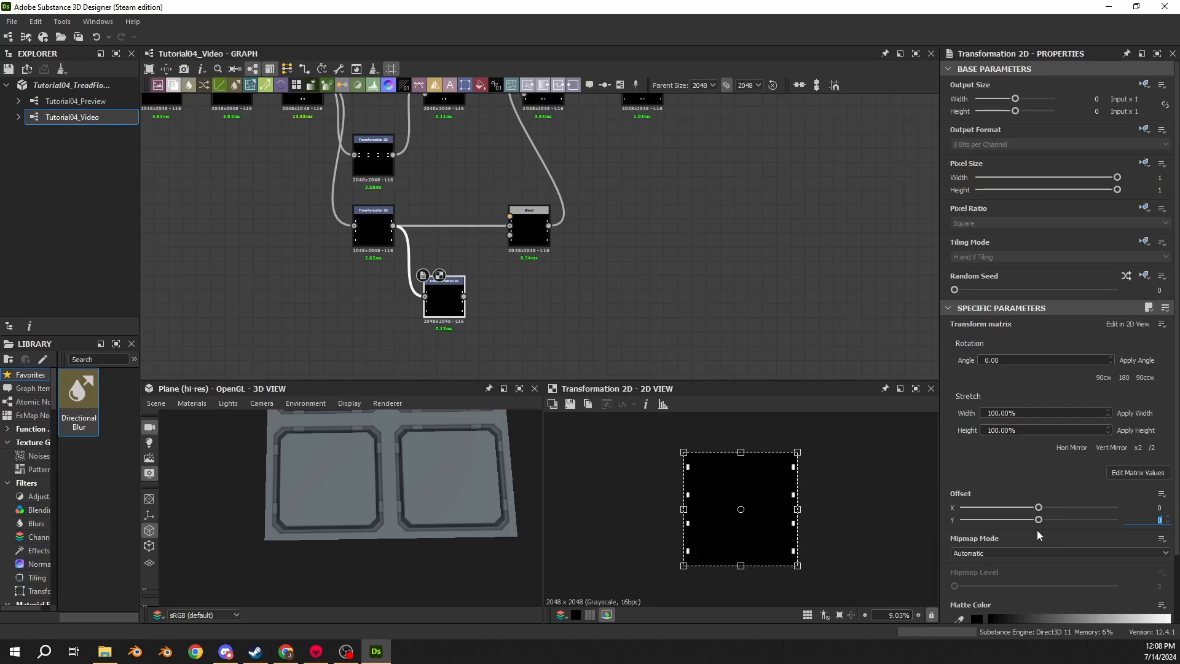
{"action": "left_click", "coordinate": [1100, 377]}
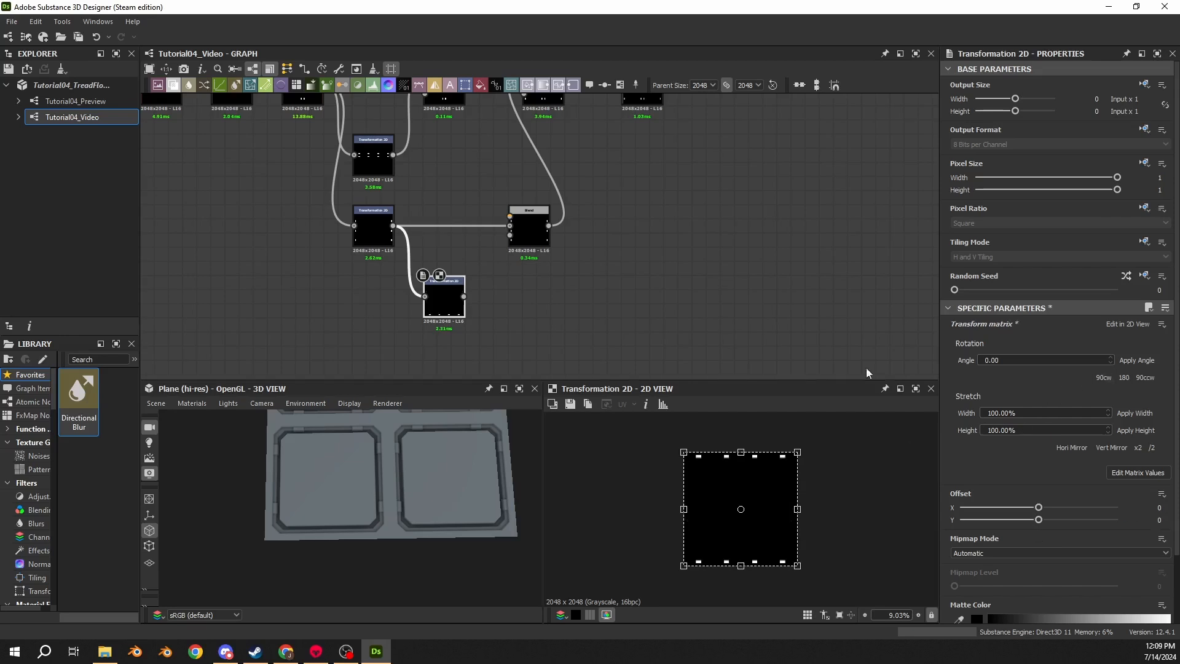
{"action": "left_click_drag", "start_coordinate": [464, 297], "coordinate": [512, 227]}
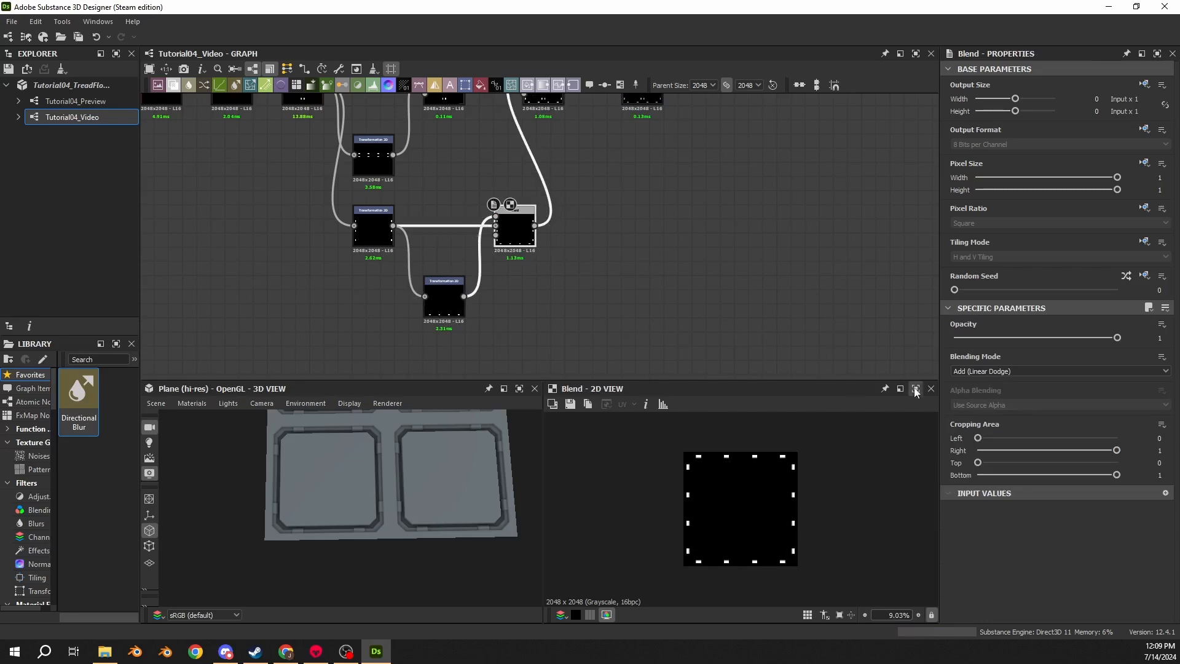
- Rearrange the Blend and Transformation nodes to tidy the graph layout
{"action": "middle_click_drag", "start_coordinate": [581, 204], "coordinate": [543, 290]}
{"action": "left_click_drag", "start_coordinate": [508, 180], "coordinate": [617, 180]}
{"action": "left_click_drag", "start_coordinate": [668, 115], "coordinate": [681, 115]}
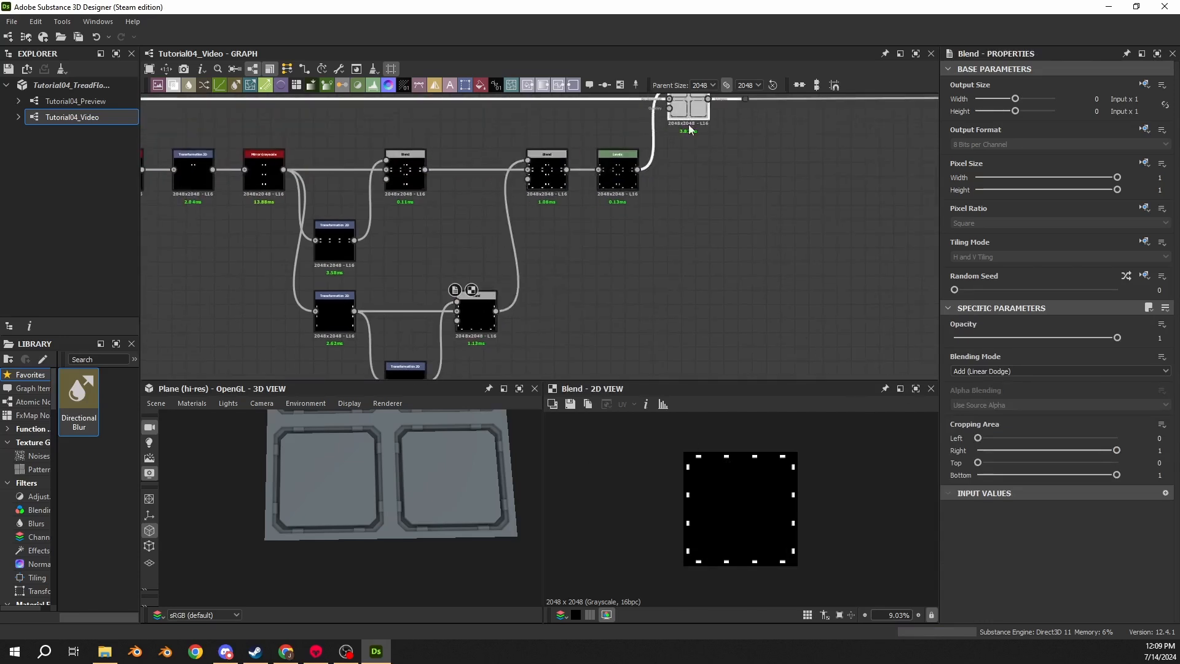
{"action": "left_click", "coordinate": [725, 163]}
{"action": "middle_click_drag", "start_coordinate": [727, 165], "coordinate": [731, 186]}
{"action": "double_click", "coordinate": [547, 203]}
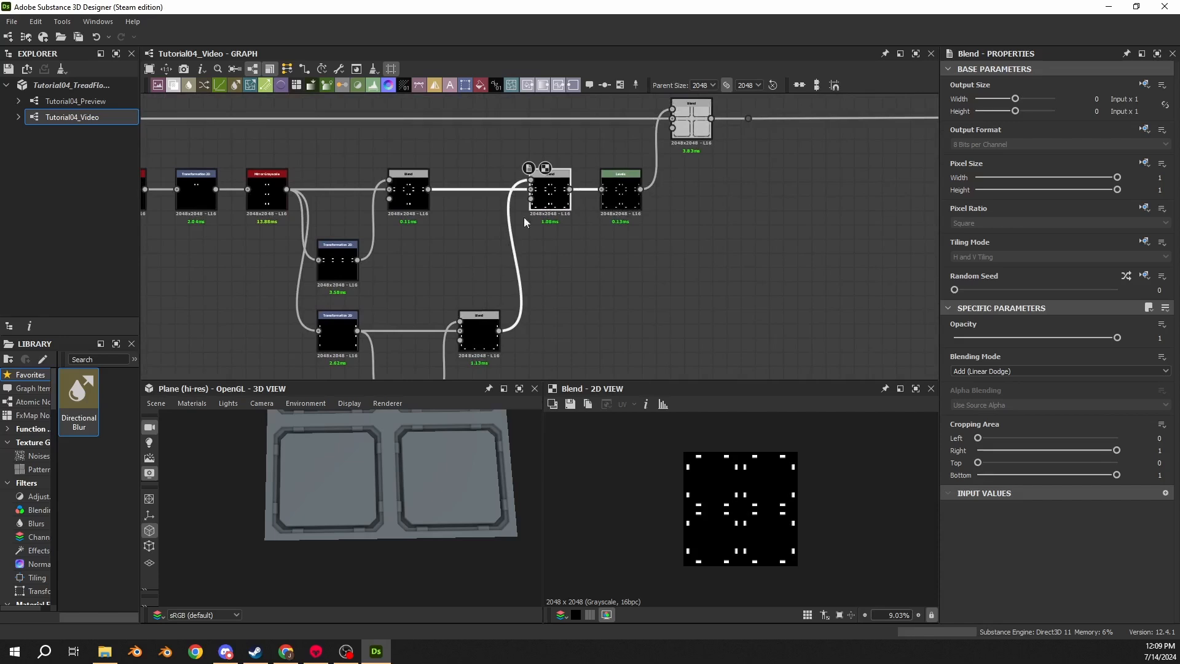
{"action": "middle_click_drag", "start_coordinate": [539, 332], "coordinate": [592, 281]}
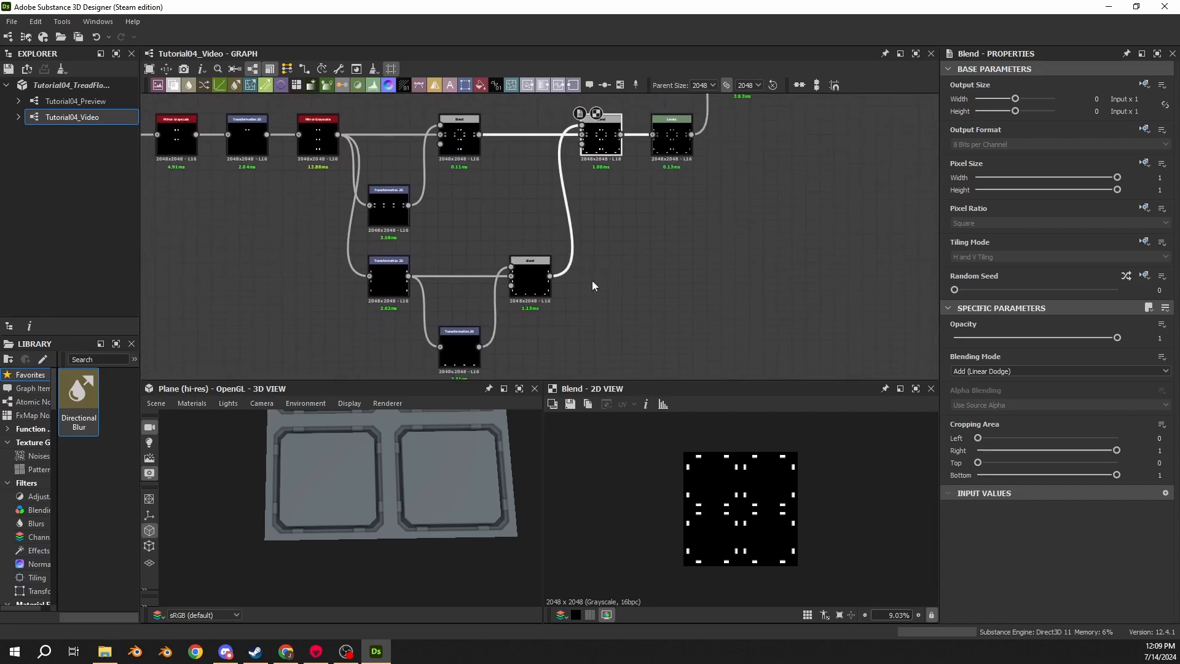
- Inspect the combined detail pattern and tile height in the 2D and 3D views
{"action": "scroll", "coordinate": [740, 499], "scroll_direction": "up", "scroll_amount": 1}
{"action": "scroll", "coordinate": [708, 477], "scroll_direction": "up", "scroll_amount": 3}
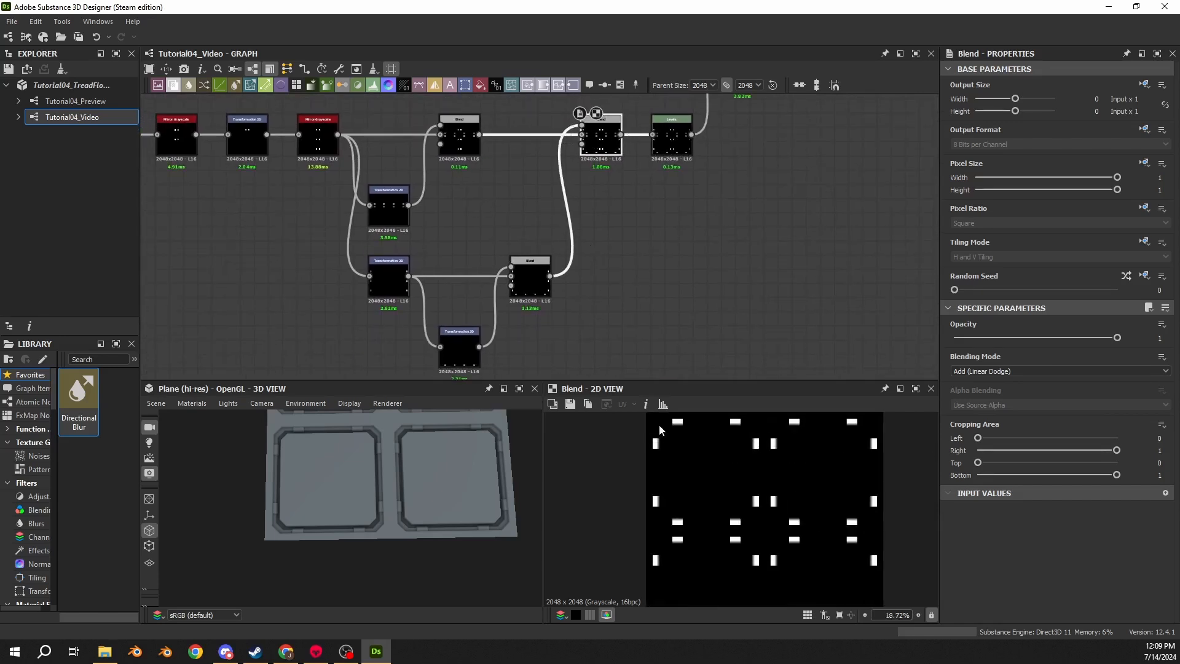
{"action": "left_click", "coordinate": [685, 144]}
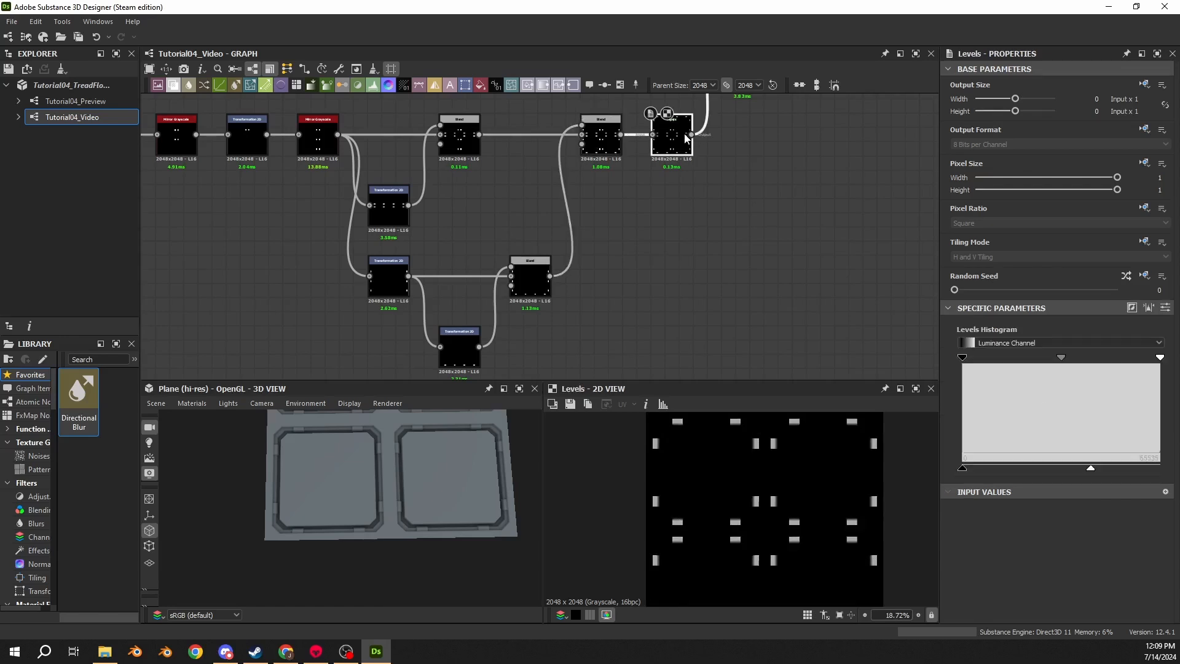
{"action": "middle_click_drag", "start_coordinate": [774, 177], "coordinate": [637, 281]}
{"action": "left_click", "coordinate": [622, 174]}
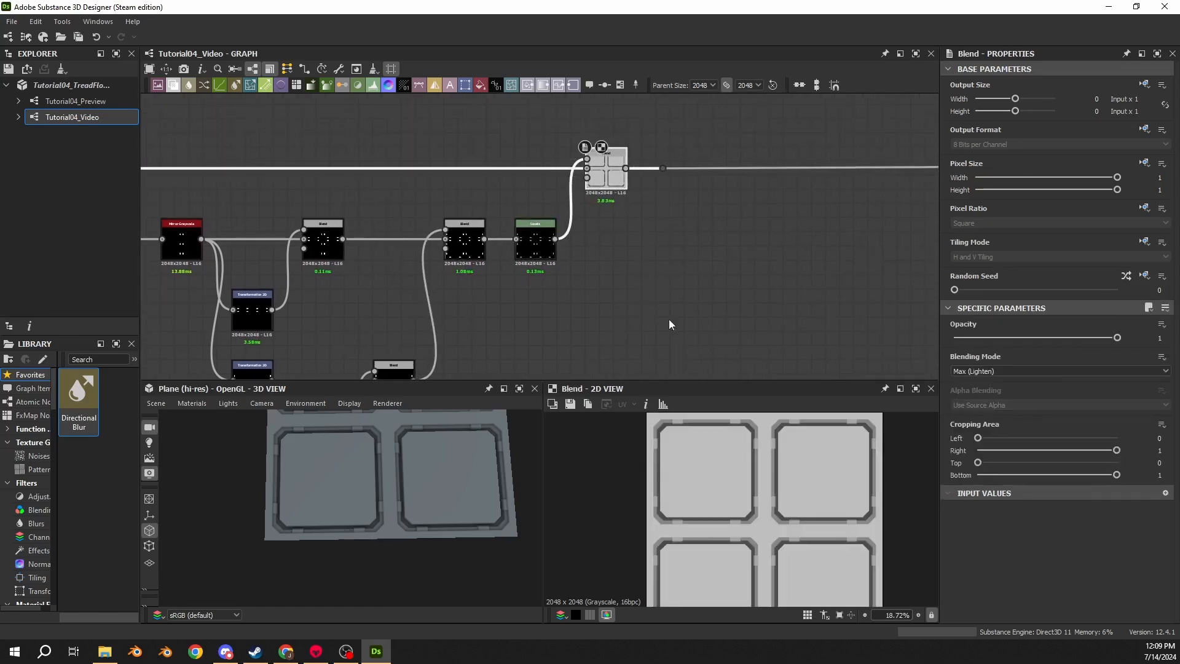
{"action": "scroll", "coordinate": [452, 454], "scroll_direction": "up", "scroll_amount": 5}
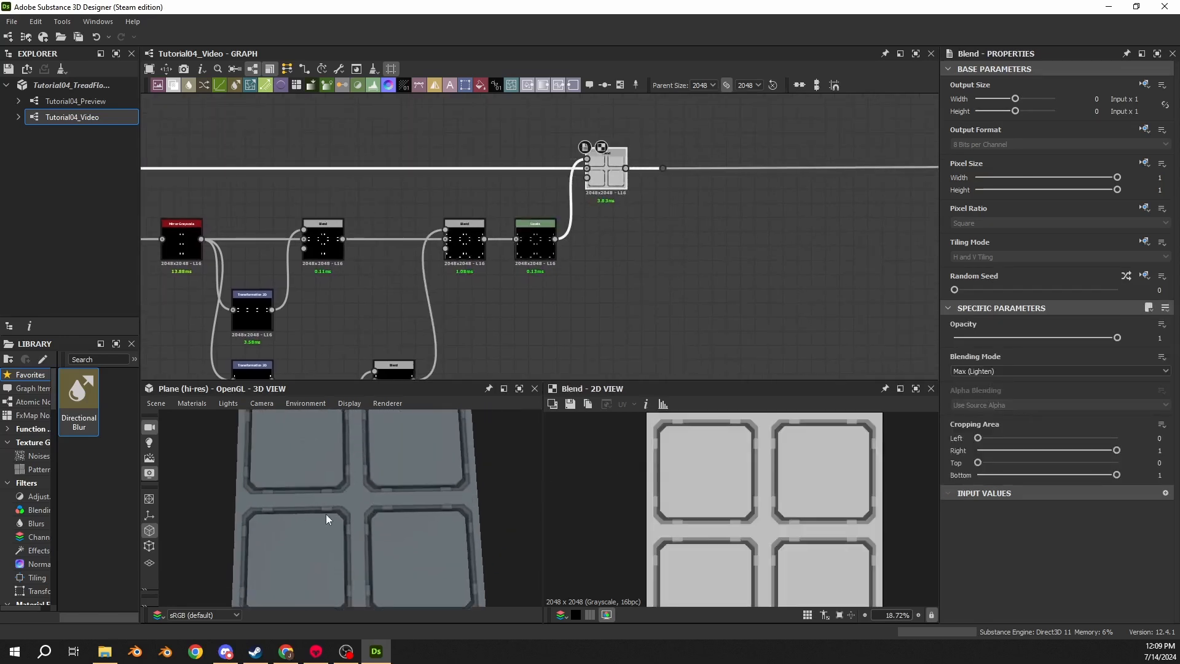
{"action": "double_click", "coordinate": [535, 253]}
{"action": "scroll", "coordinate": [343, 439], "scroll_direction": "up", "scroll_amount": 3}
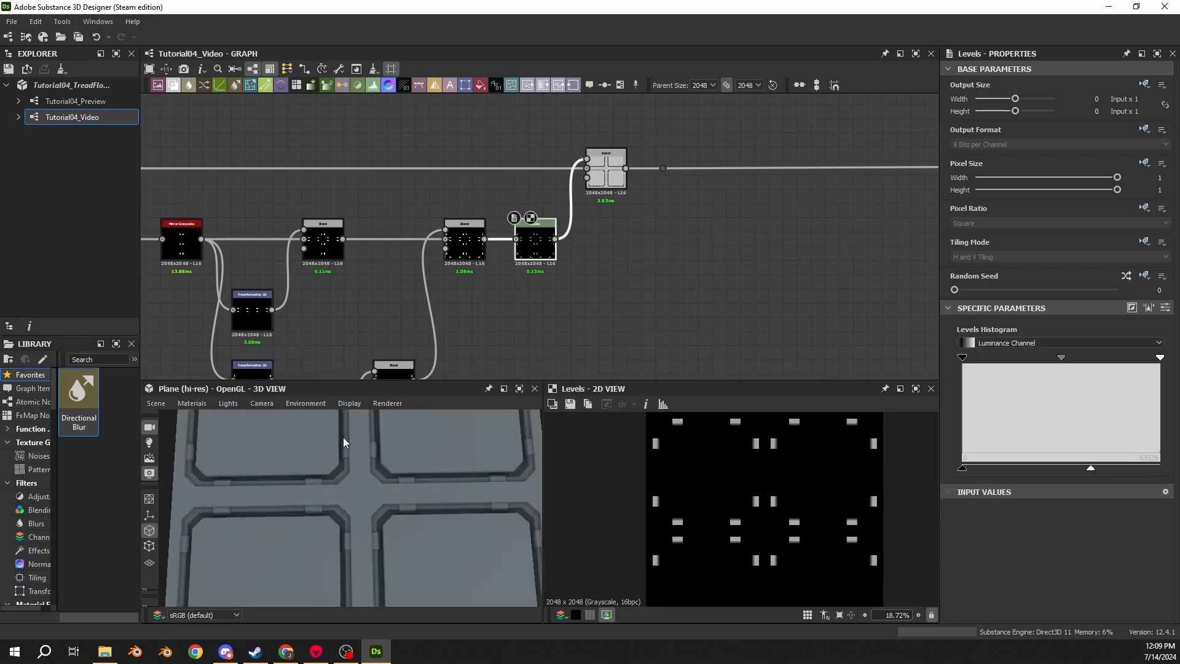
{"action": "left_click_drag", "start_coordinate": [342, 438], "coordinate": [478, 313]}
- Try raising the Levels node's Level Out High to 0.87, then undo the change
{"action": "left_click", "coordinate": [1166, 307]}
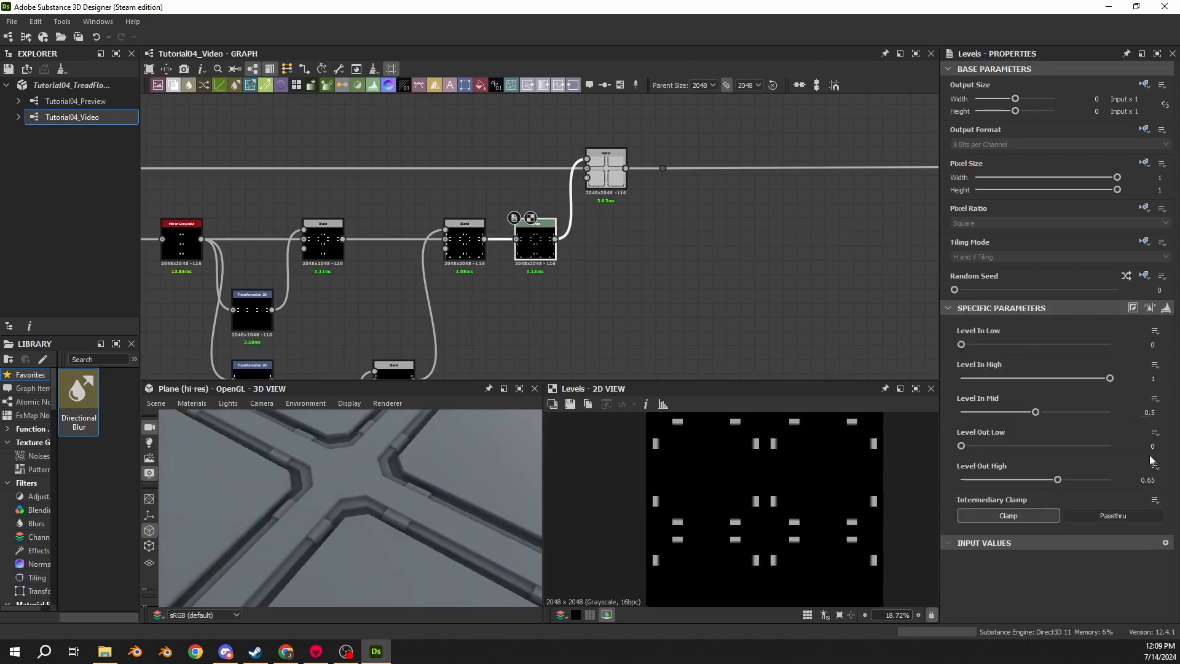
{"action": "left_click_drag", "start_coordinate": [289, 521], "coordinate": [313, 449]}
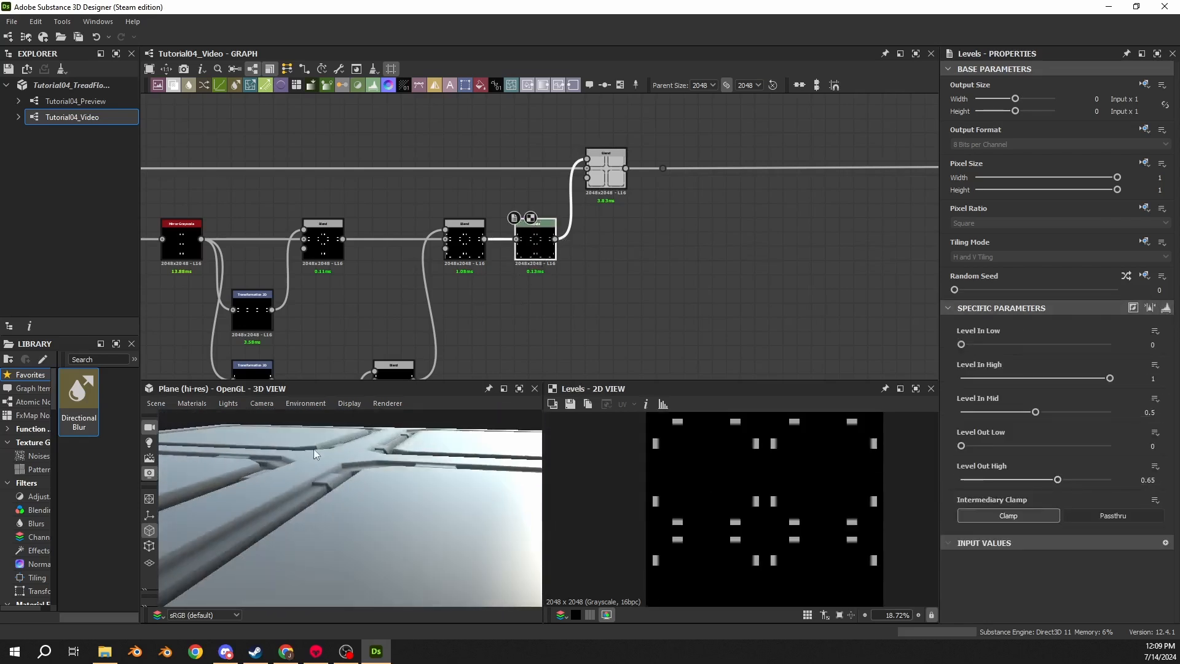
{"action": "scroll", "coordinate": [283, 452], "scroll_direction": "up", "scroll_amount": 3}
{"action": "middle_click_drag", "start_coordinate": [283, 452], "coordinate": [351, 461]}
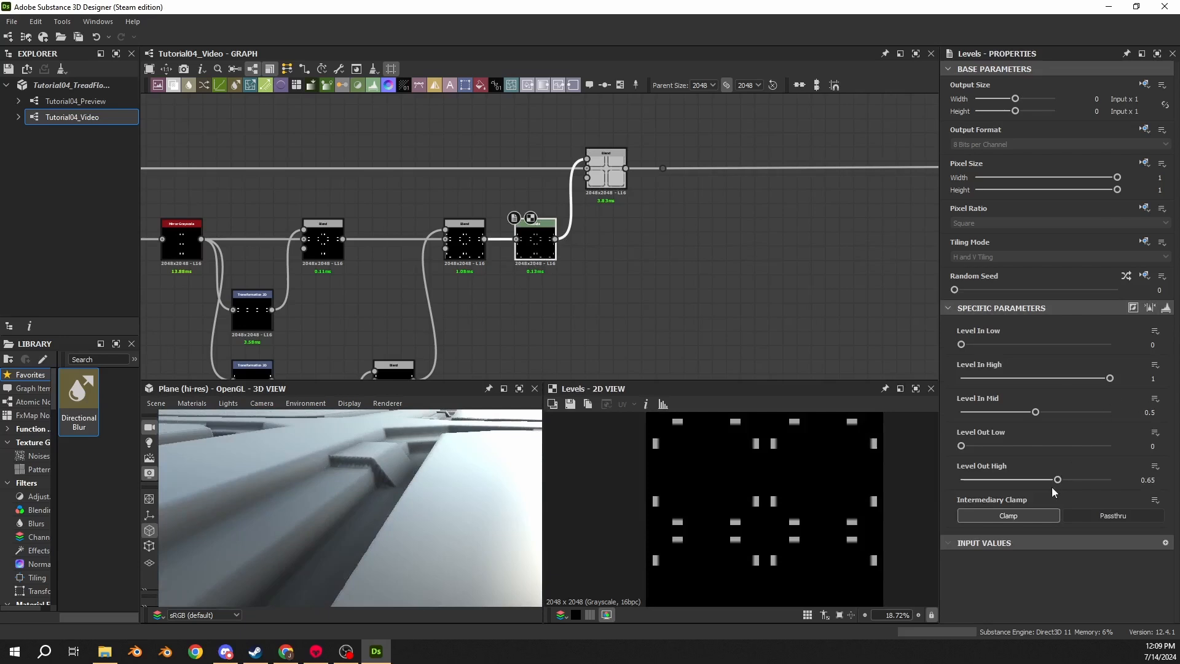
{"action": "left_click_drag", "start_coordinate": [1057, 481], "coordinate": [1091, 470]}
{"action": "left_click_drag", "start_coordinate": [454, 516], "coordinate": [493, 527]}
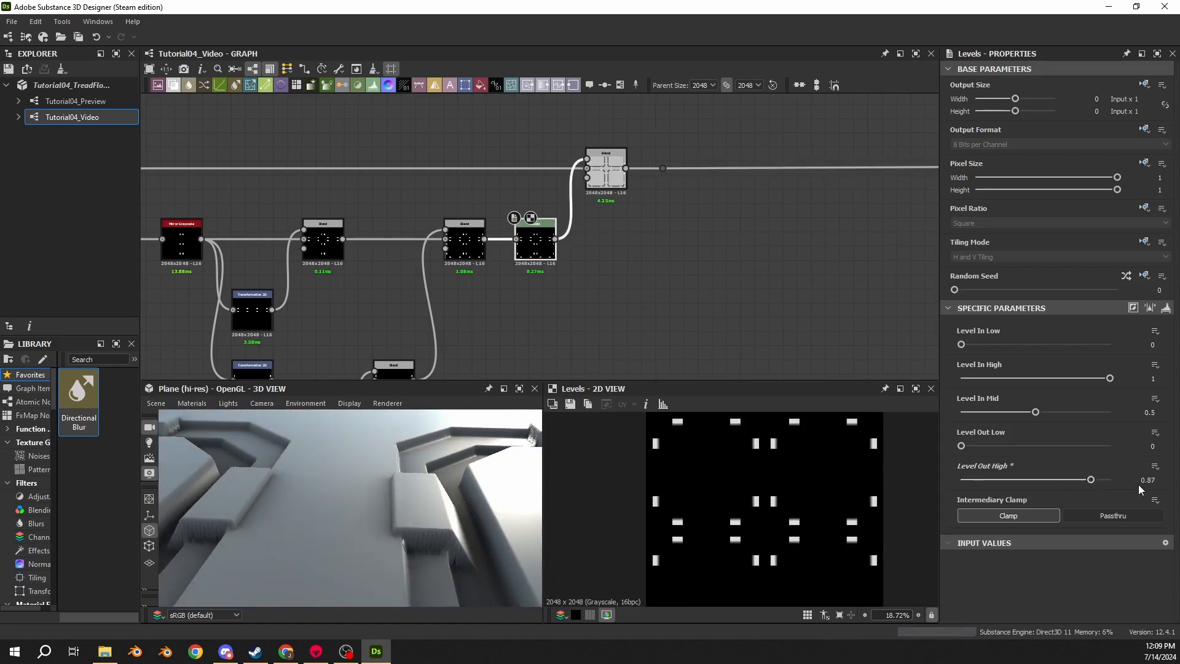
{"action": "key", "text": "ctrl+z"}
{"action": "left_click_drag", "start_coordinate": [431, 485], "coordinate": [371, 498]}
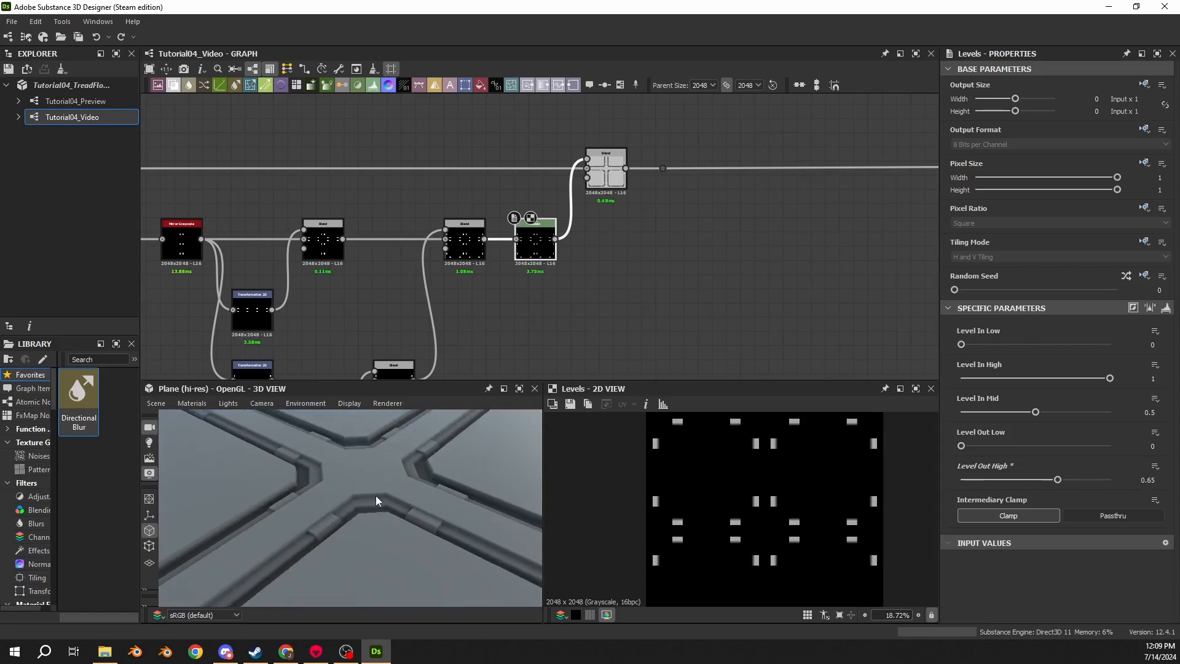
- Pan and zoom across the graph to examine the final Blend node
{"action": "middle_click_drag", "start_coordinate": [652, 171], "coordinate": [347, 219]}
{"action": "left_click_drag", "start_coordinate": [300, 203], "coordinate": [935, 199]}
{"action": "middle_click_drag", "start_coordinate": [814, 213], "coordinate": [439, 218]}
{"action": "left_click_drag", "start_coordinate": [514, 201], "coordinate": [781, 203]}
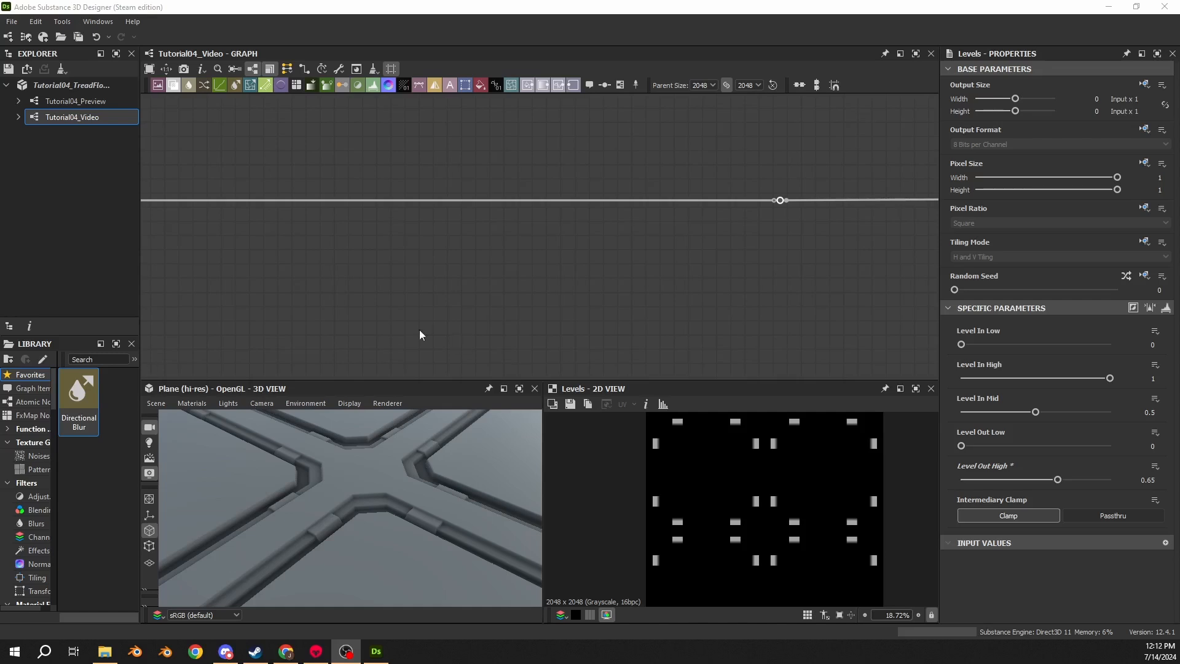
{"action": "middle_click_drag", "start_coordinate": [420, 329], "coordinate": [481, 292]}
{"action": "scroll", "coordinate": [422, 326], "scroll_direction": "down", "scroll_amount": 5}
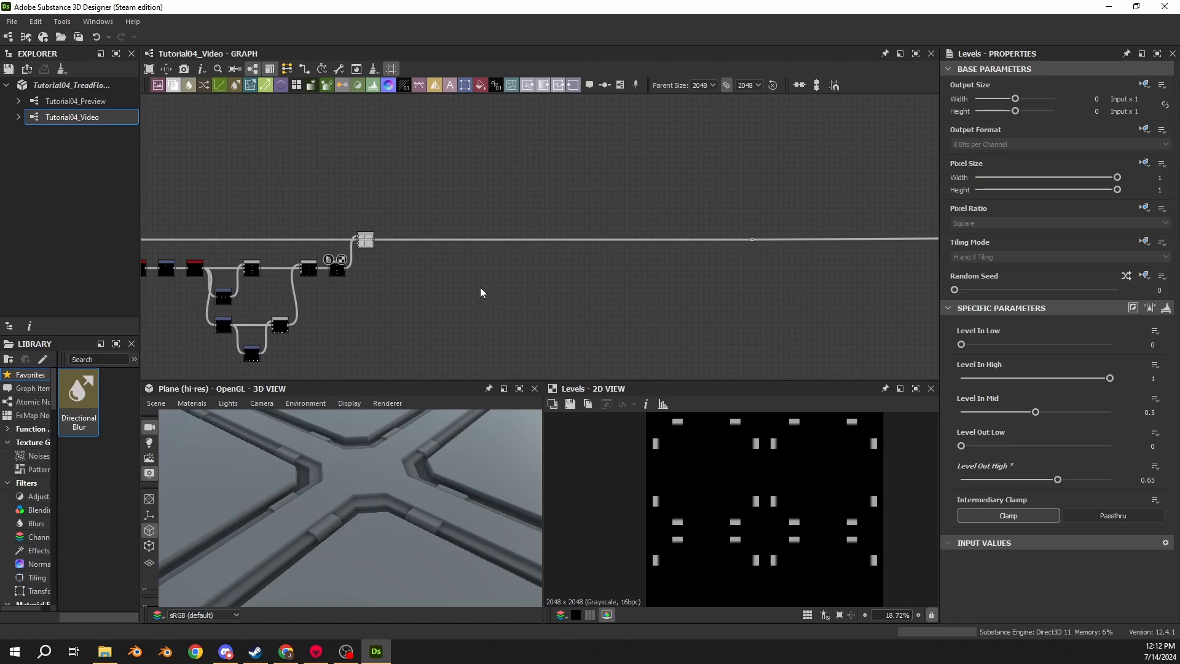
{"action": "scroll", "coordinate": [388, 280], "scroll_direction": "up", "scroll_amount": 5}
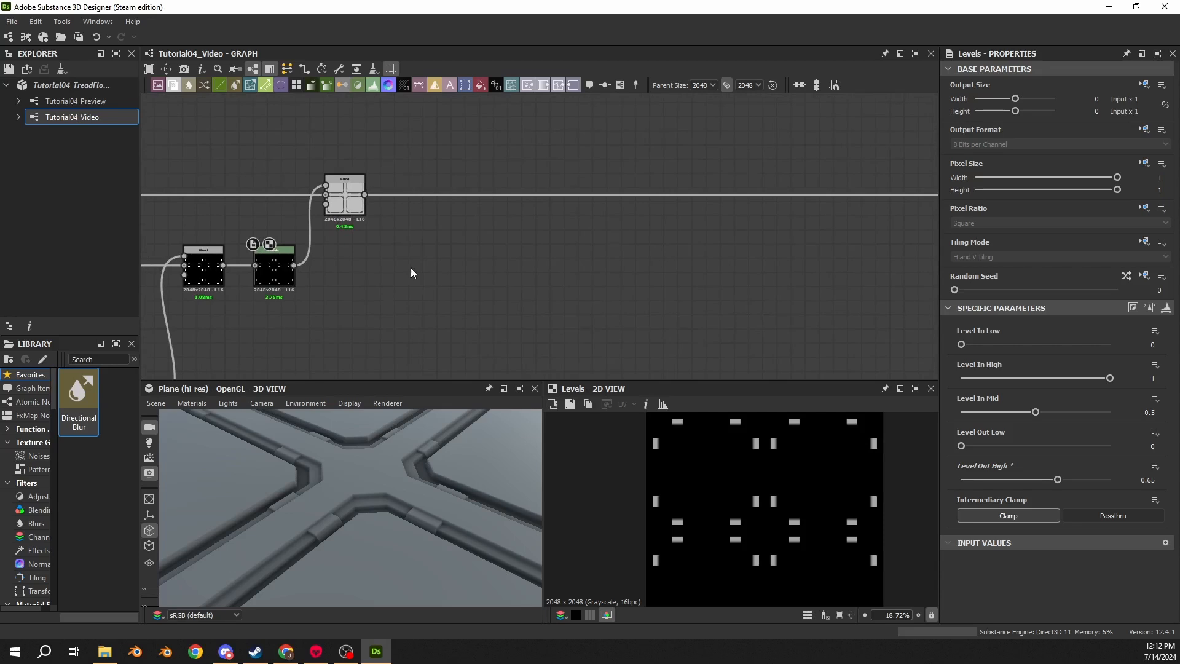
{"action": "scroll", "coordinate": [402, 237], "scroll_direction": "up", "scroll_amount": 3}
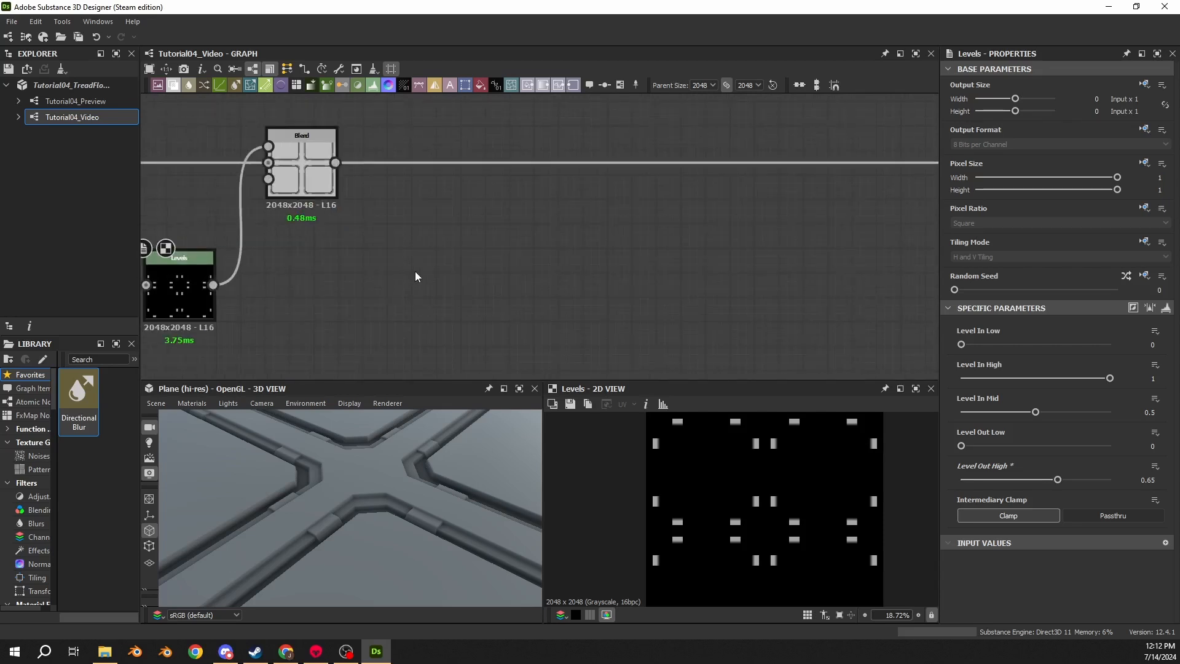
- Add a Shape node to the graph and set its pattern to Ridged Bell
{"action": "key", "text": "space"}
{"action": "type", "text": "shape"}
{"action": "key", "text": "Return"}
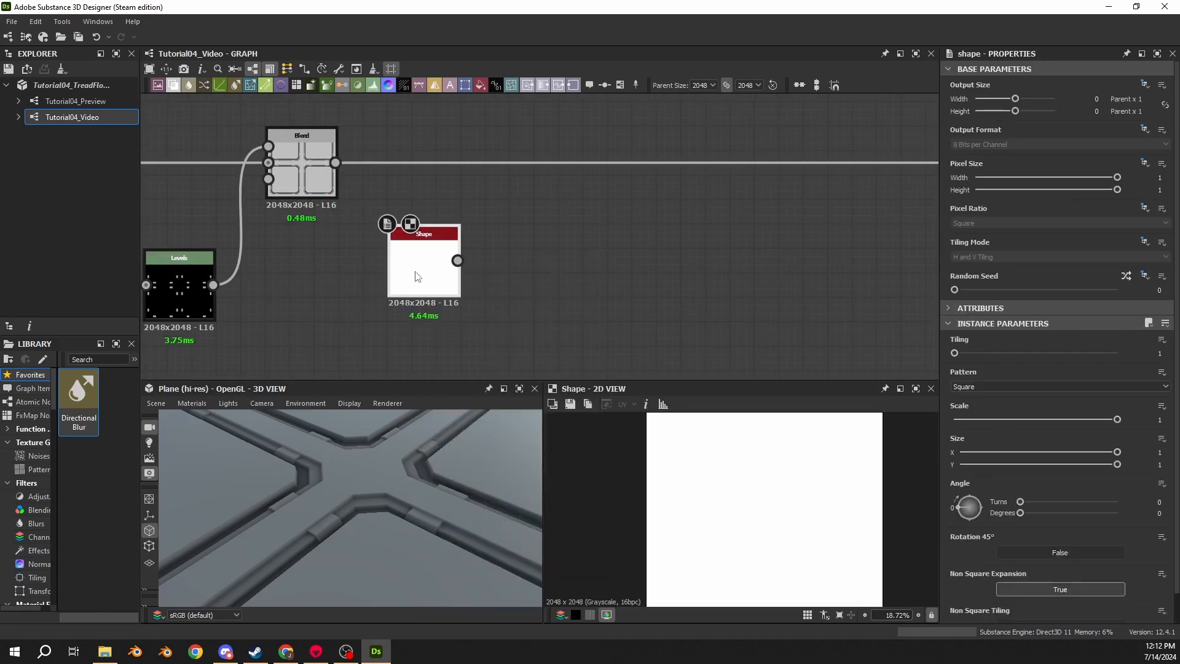
{"action": "left_click_drag", "start_coordinate": [415, 271], "coordinate": [417, 276]}
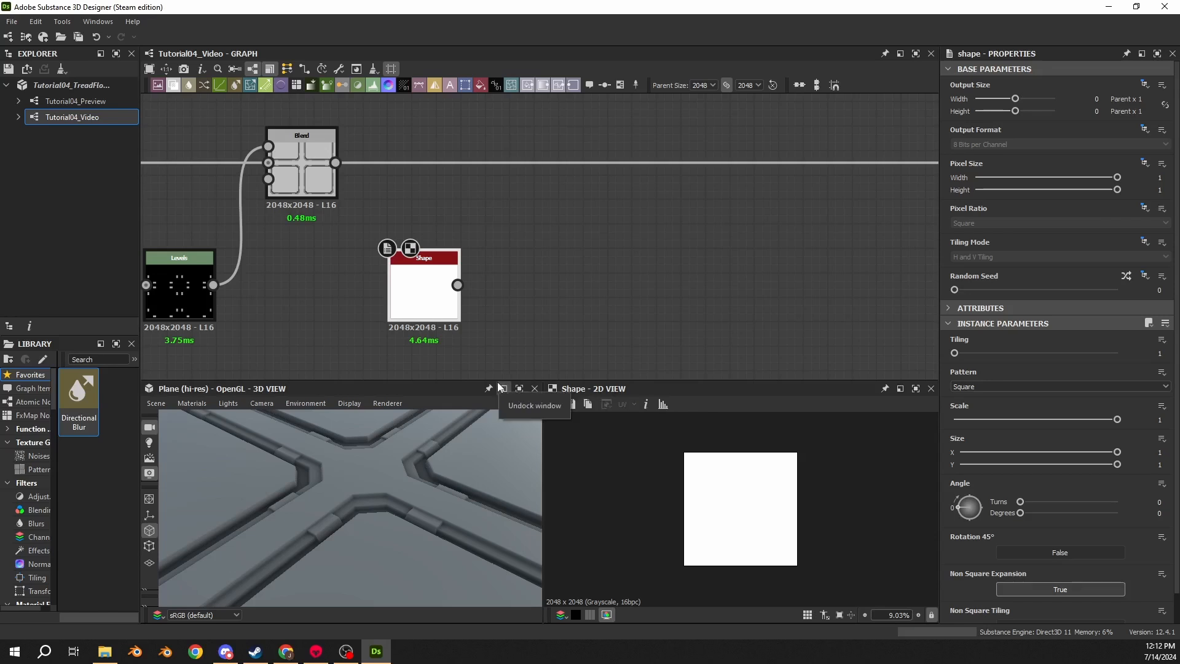
{"action": "left_click", "coordinate": [987, 388]}
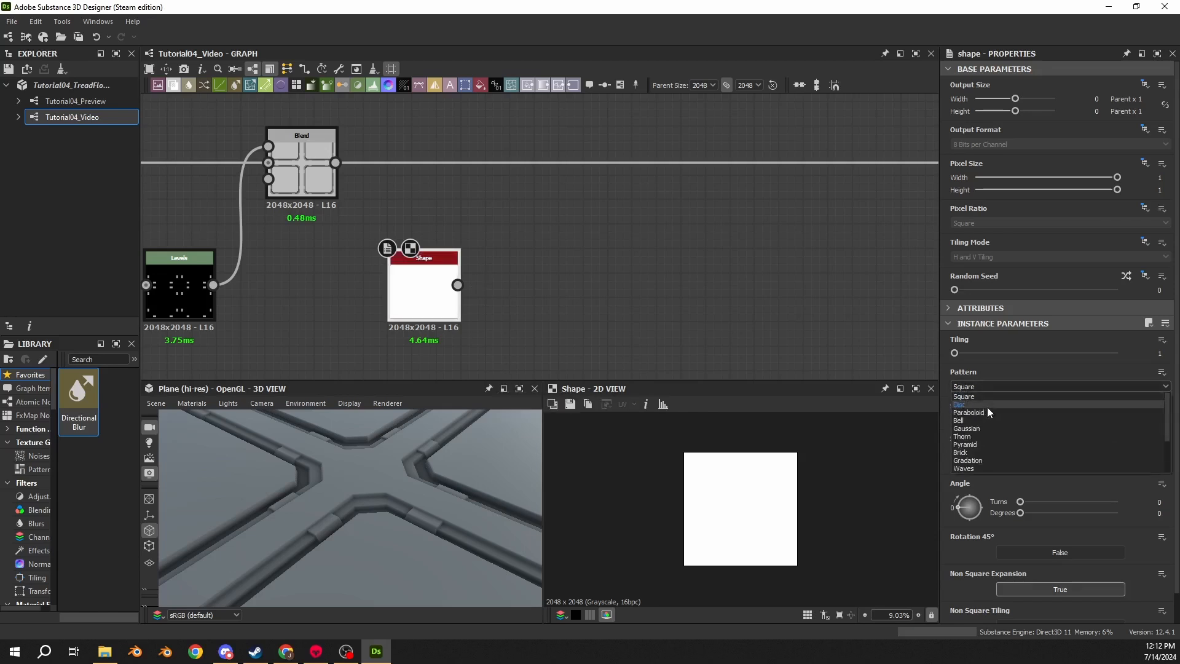
{"action": "scroll", "coordinate": [982, 418], "scroll_direction": "down", "scroll_amount": 2}
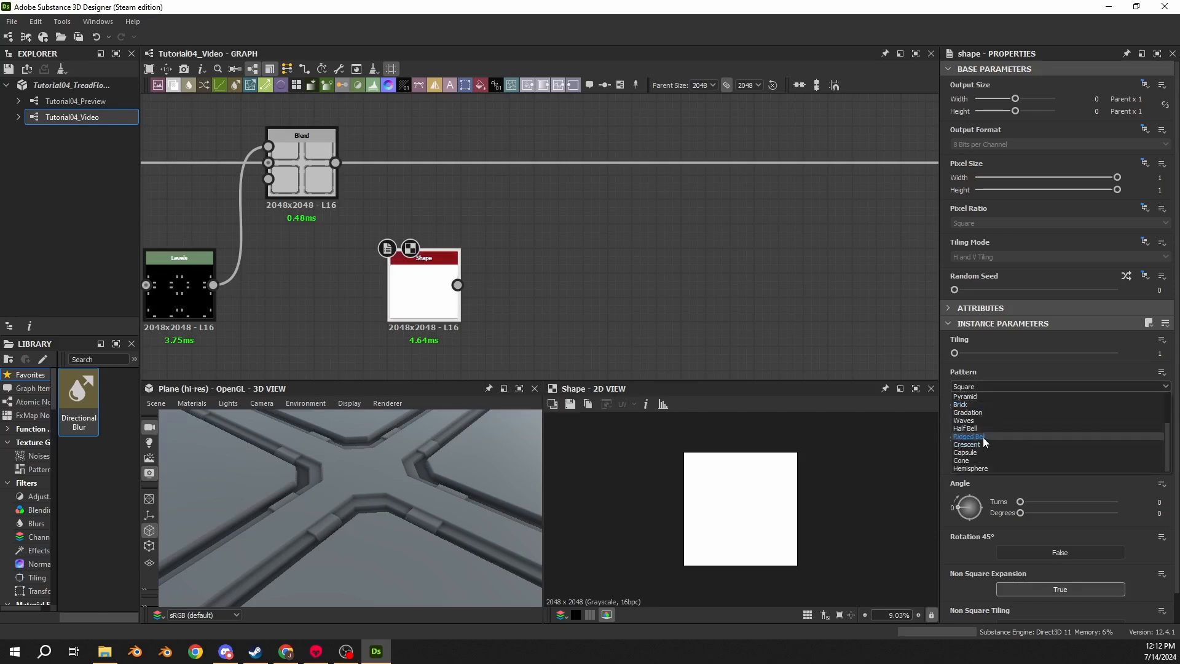
{"action": "left_click", "coordinate": [982, 436]}
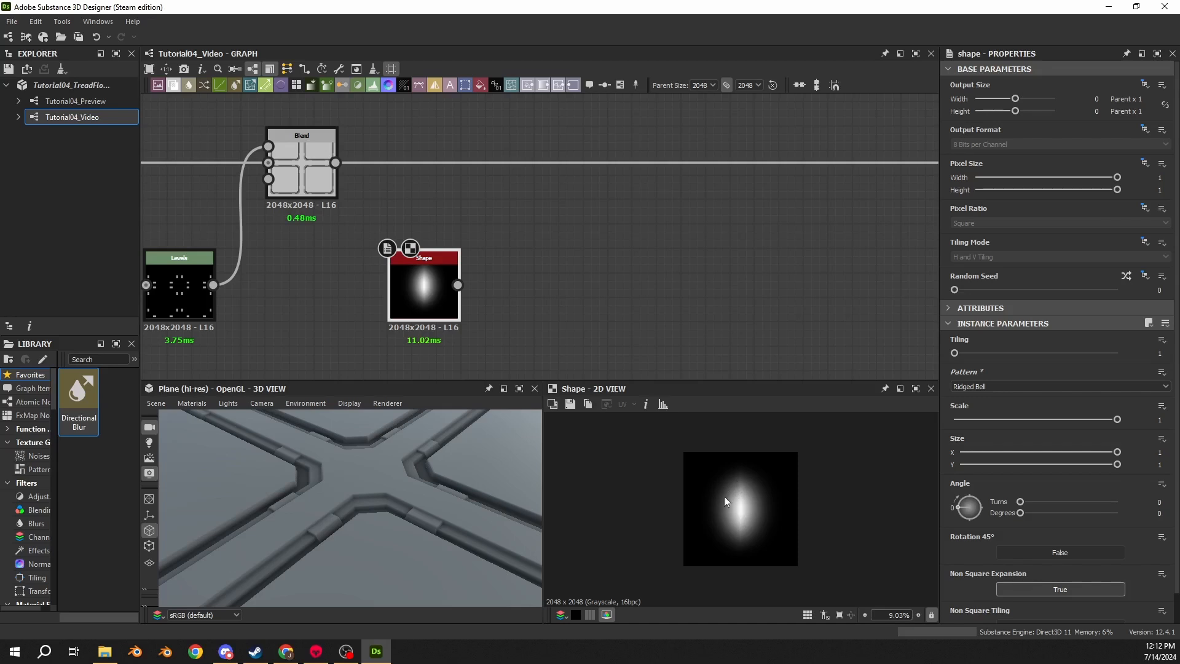
- Connect a new Transformation 2D node to the Shape and set its matrix X1 to 3.2 and Y2 to 2.1333
{"action": "left_click_drag", "start_coordinate": [458, 285], "coordinate": [507, 292]}
{"action": "left_click", "coordinate": [549, 284]}
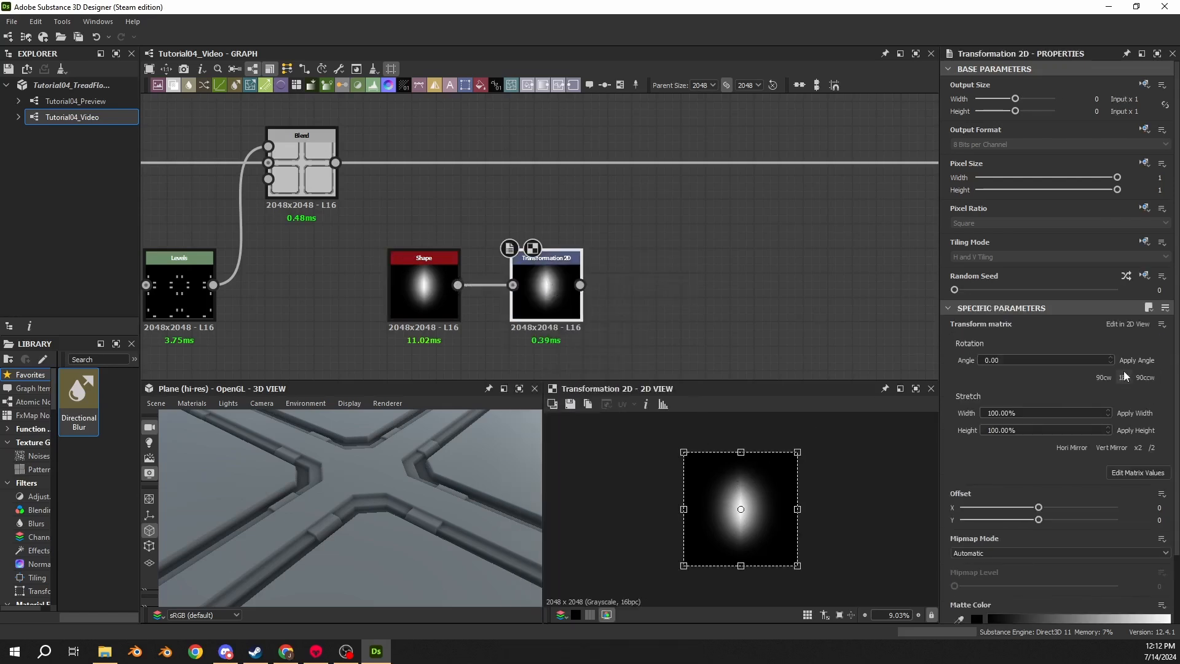
{"action": "left_click", "coordinate": [1135, 473]}
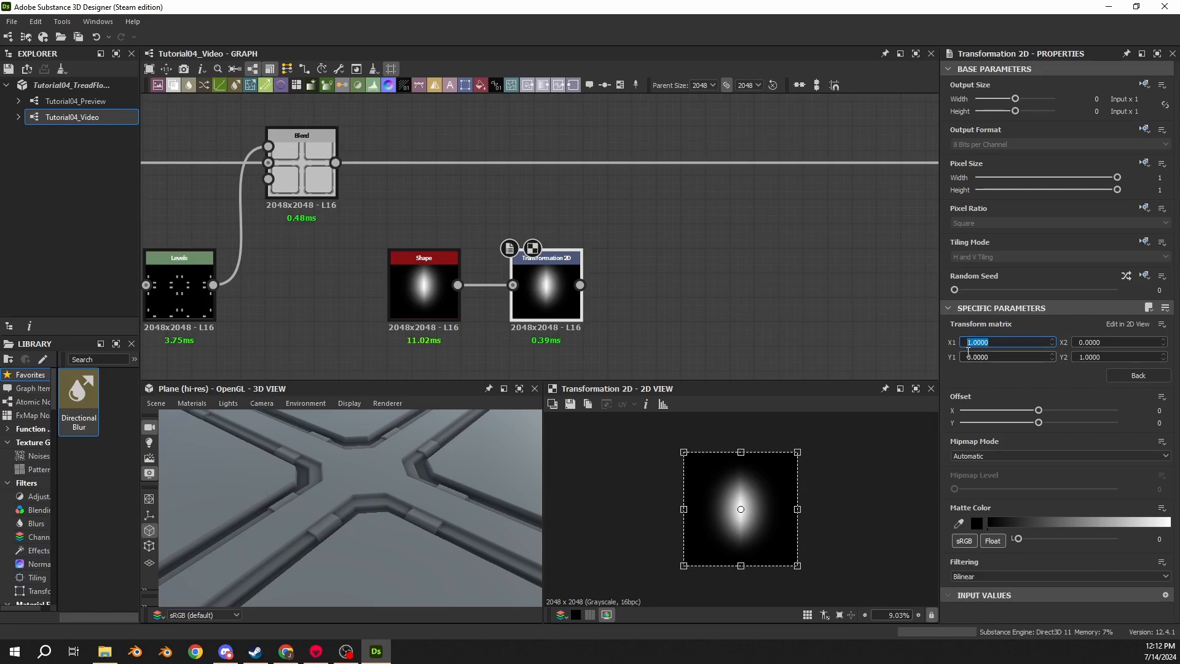
{"action": "type", "text": "3.2"}
{"action": "key", "text": "Return"}
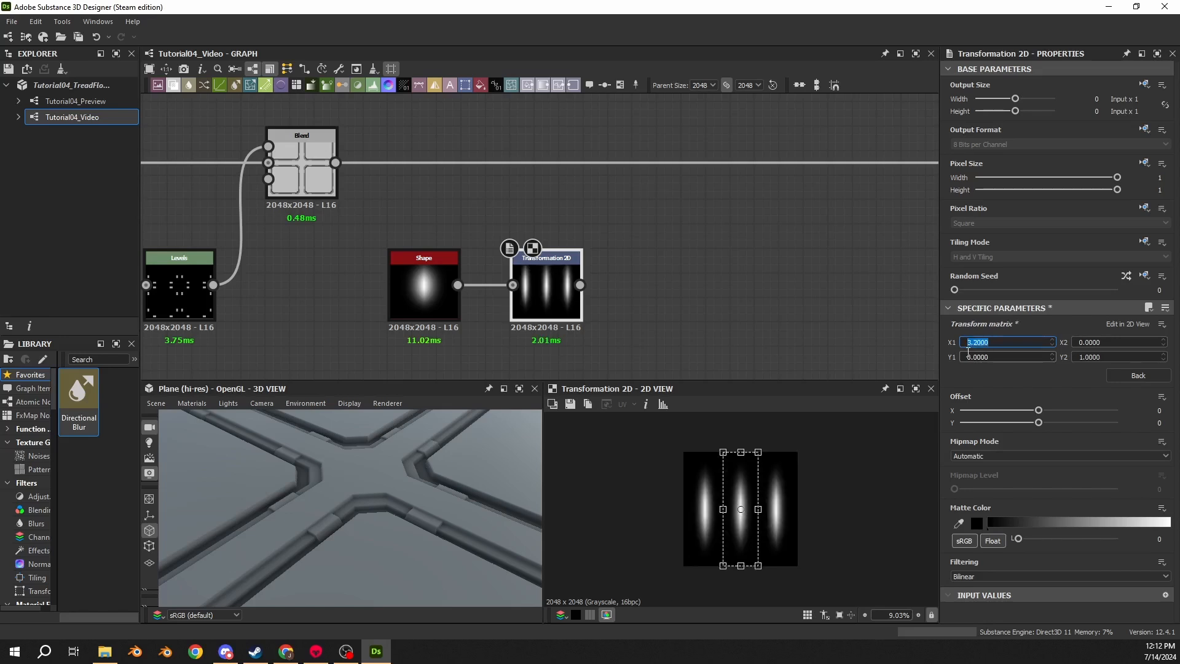
{"action": "left_click_drag", "start_coordinate": [1113, 356], "coordinate": [1006, 355]}
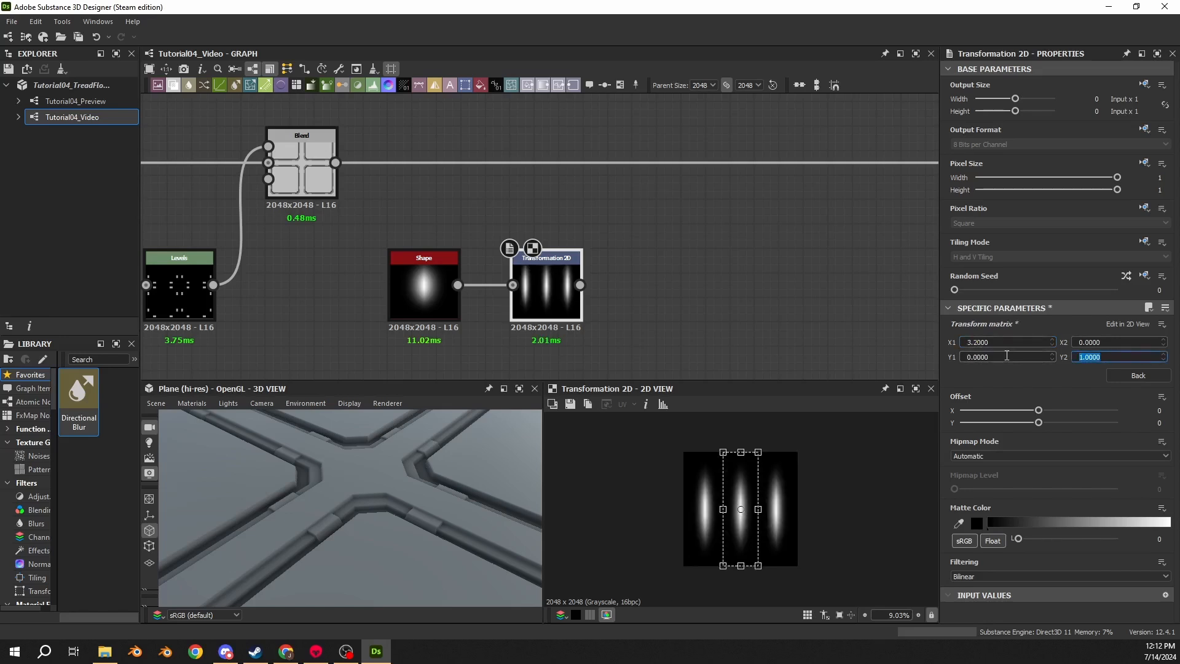
{"action": "type", "text": "2.1333"}
{"action": "key", "text": "Return"}
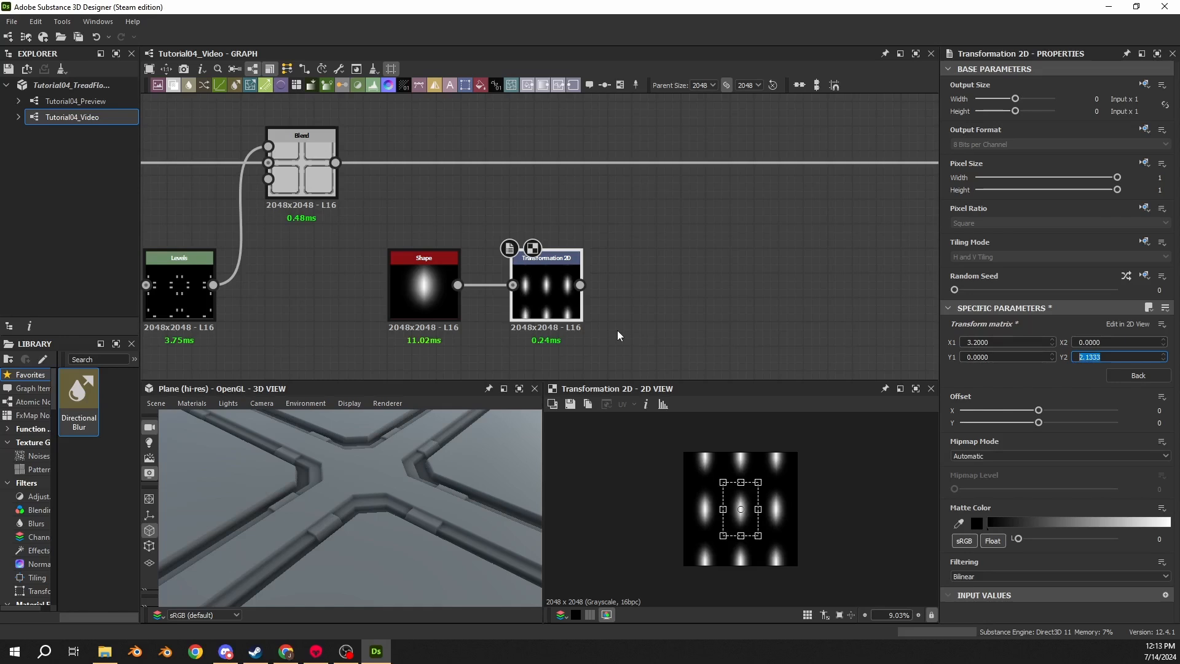
- Set the Transformation 2D node's tiling mode to Absolute with No Tiling
{"action": "left_click", "coordinate": [426, 273]}
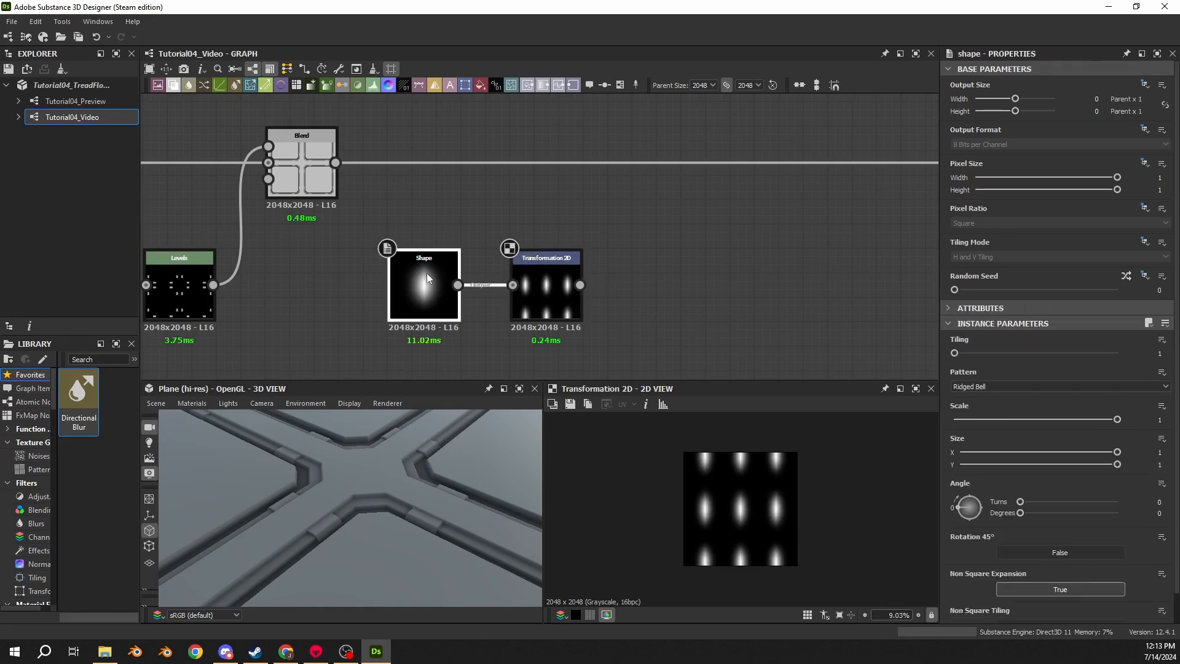
{"action": "left_click", "coordinate": [550, 263]}
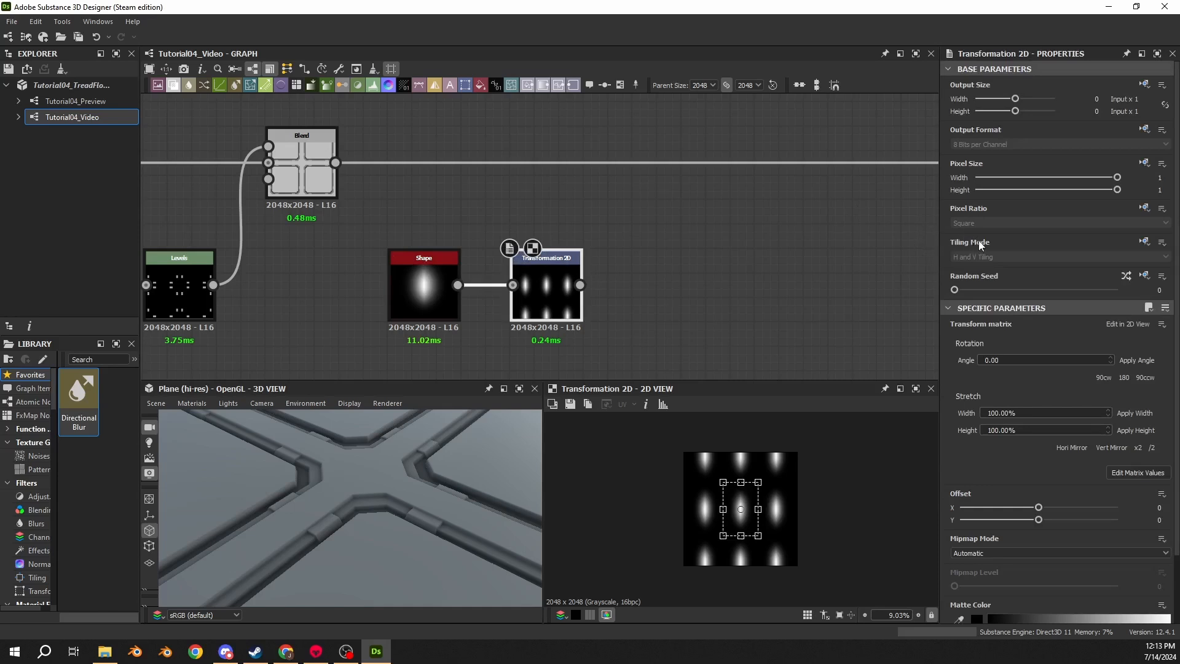
{"action": "left_click", "coordinate": [1146, 244]}
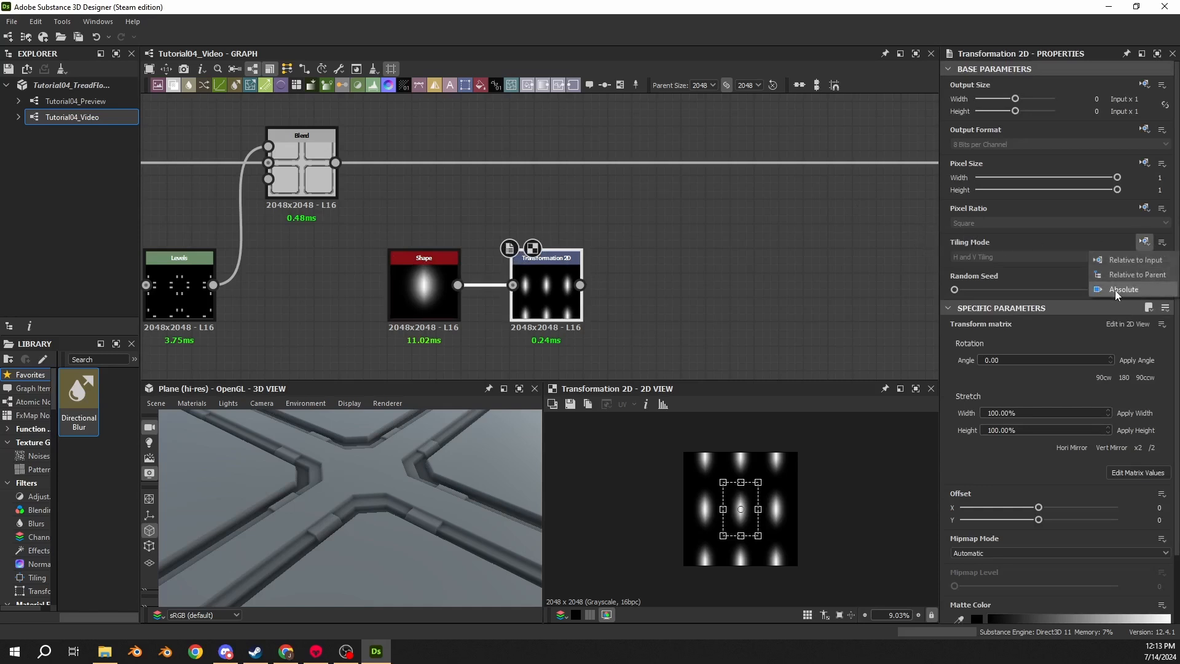
{"action": "left_click", "coordinate": [1115, 290]}
{"action": "left_click", "coordinate": [997, 257]}
{"action": "left_click", "coordinate": [983, 268]}
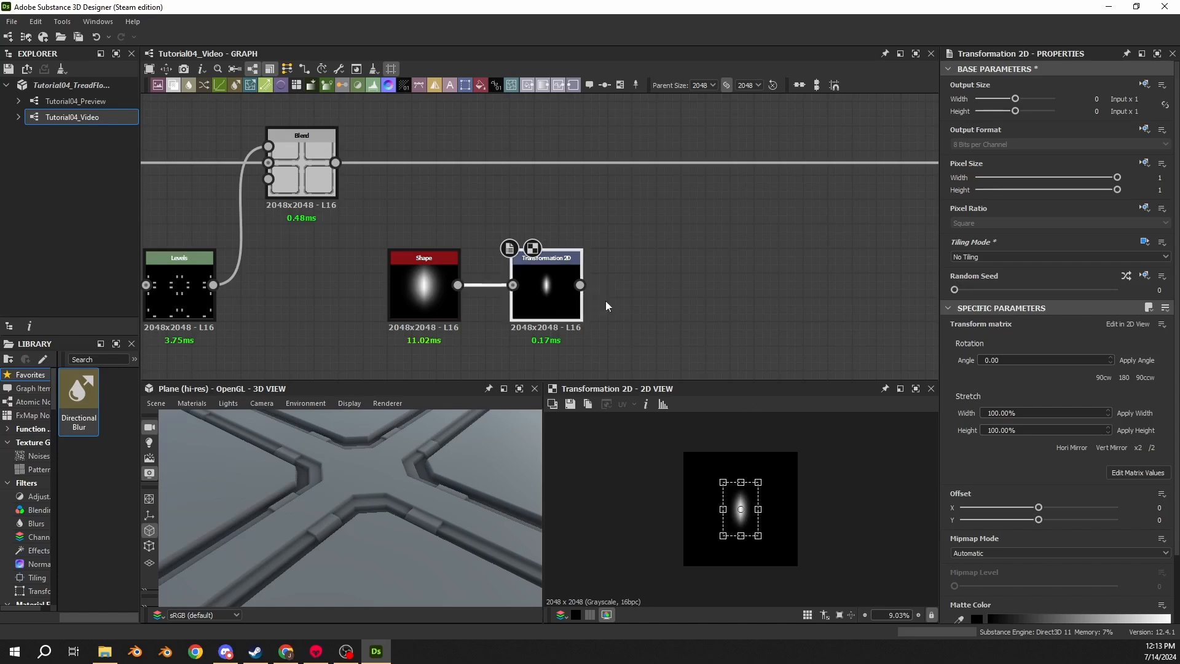
- Add a Levels node after the Transformation 2D node and set Level In Mid to 0.1575
{"action": "left_click_drag", "start_coordinate": [581, 285], "coordinate": [638, 287]}
{"action": "type", "text": "levels"}
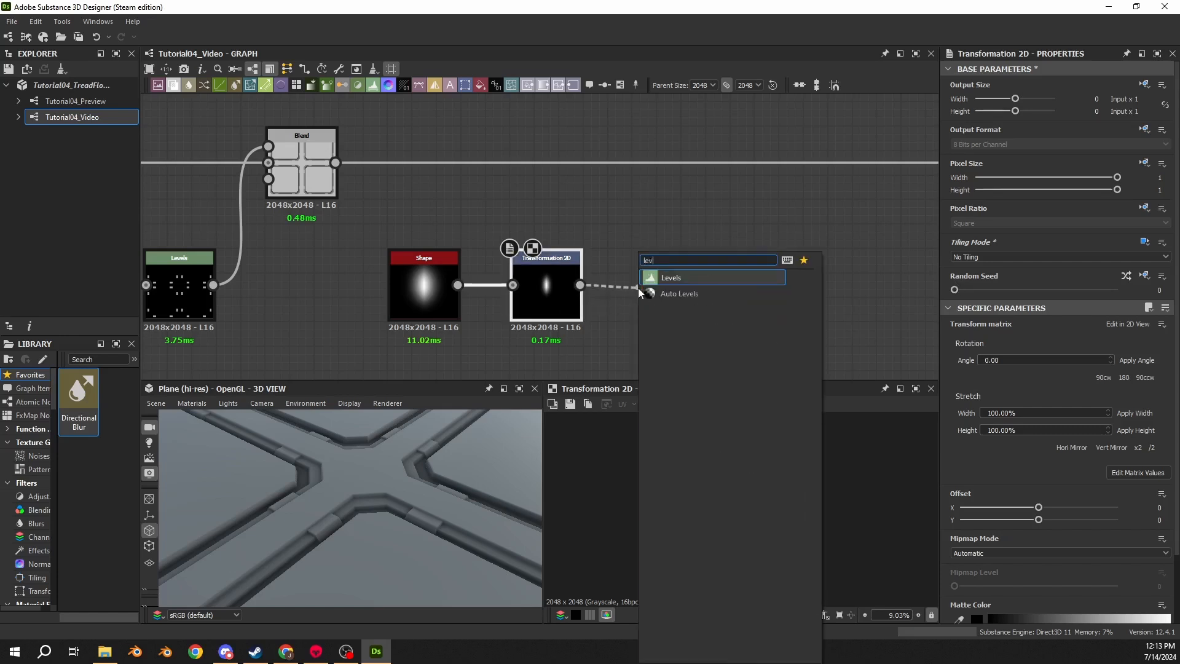
{"action": "key", "text": "Return"}
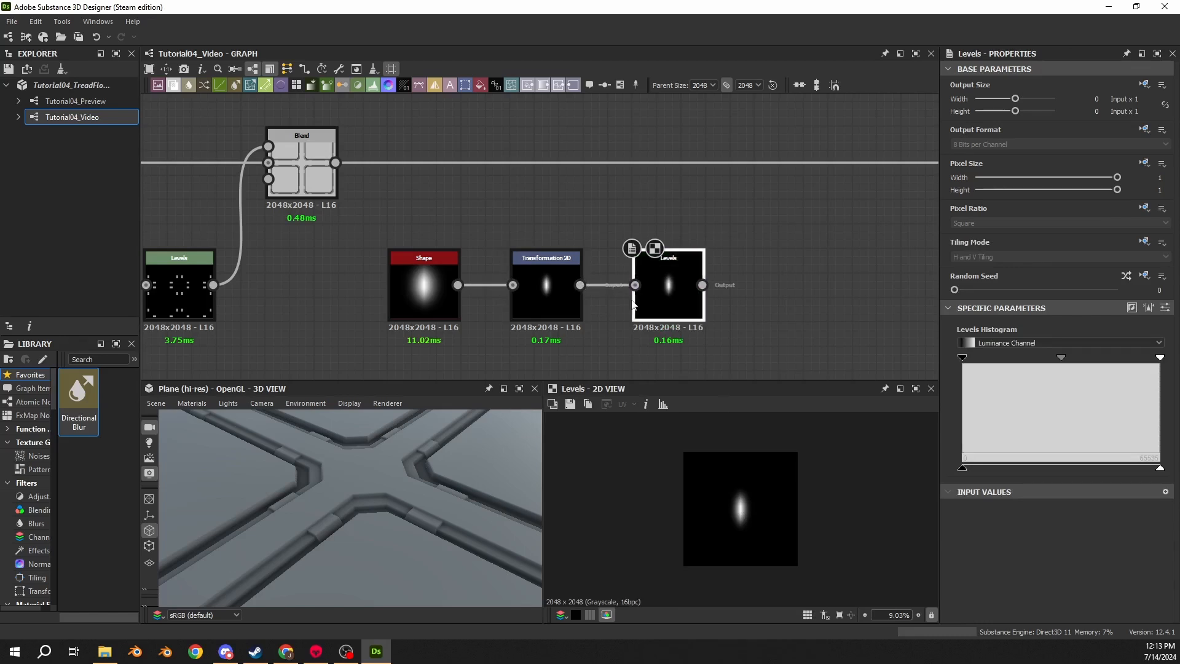
{"action": "left_click", "coordinate": [1166, 308]}
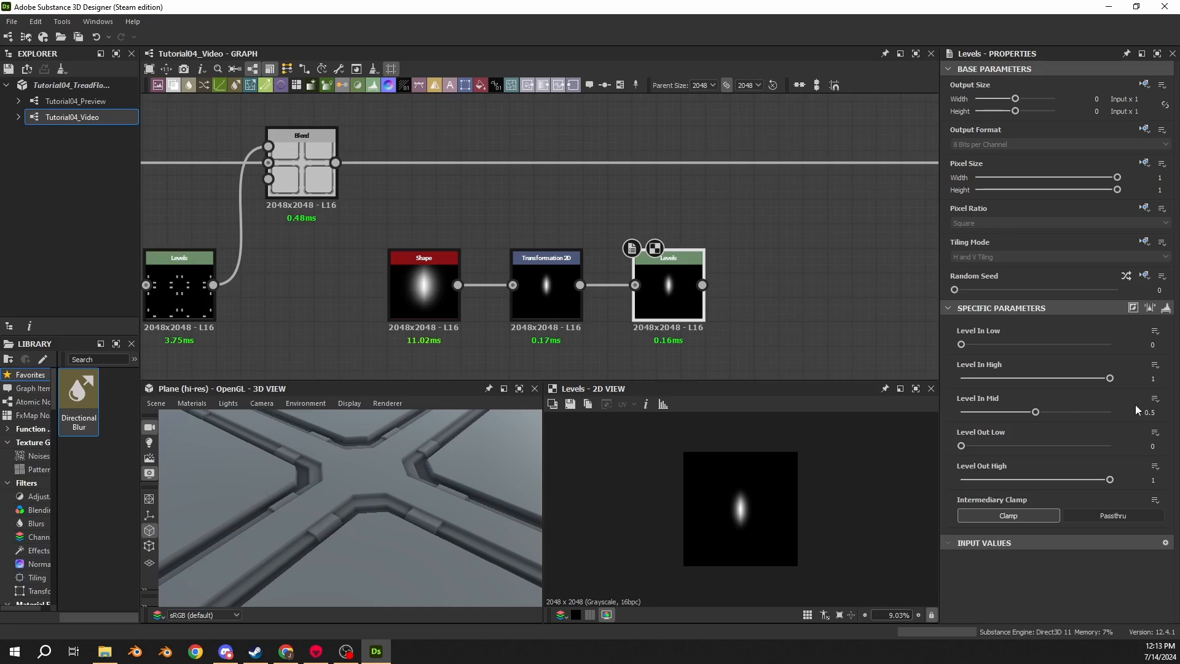
{"action": "left_click", "coordinate": [1149, 412]}
{"action": "type", "text": ".1575"}
{"action": "key", "text": "Return"}
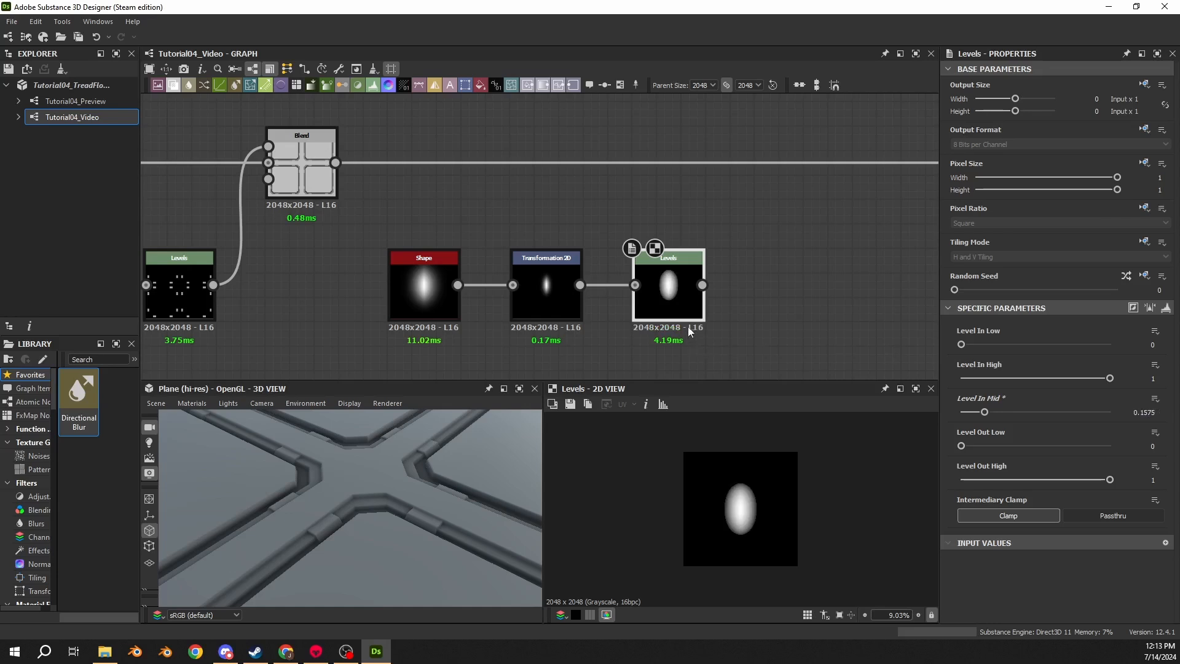
- Add a Blur HQ Grayscale node after the new Levels node and set its intensity to 5
{"action": "scroll", "coordinate": [757, 517], "scroll_direction": "up", "scroll_amount": 5}
{"action": "middle_click_drag", "start_coordinate": [757, 513], "coordinate": [770, 457]}
{"action": "double_click", "coordinate": [537, 305]}
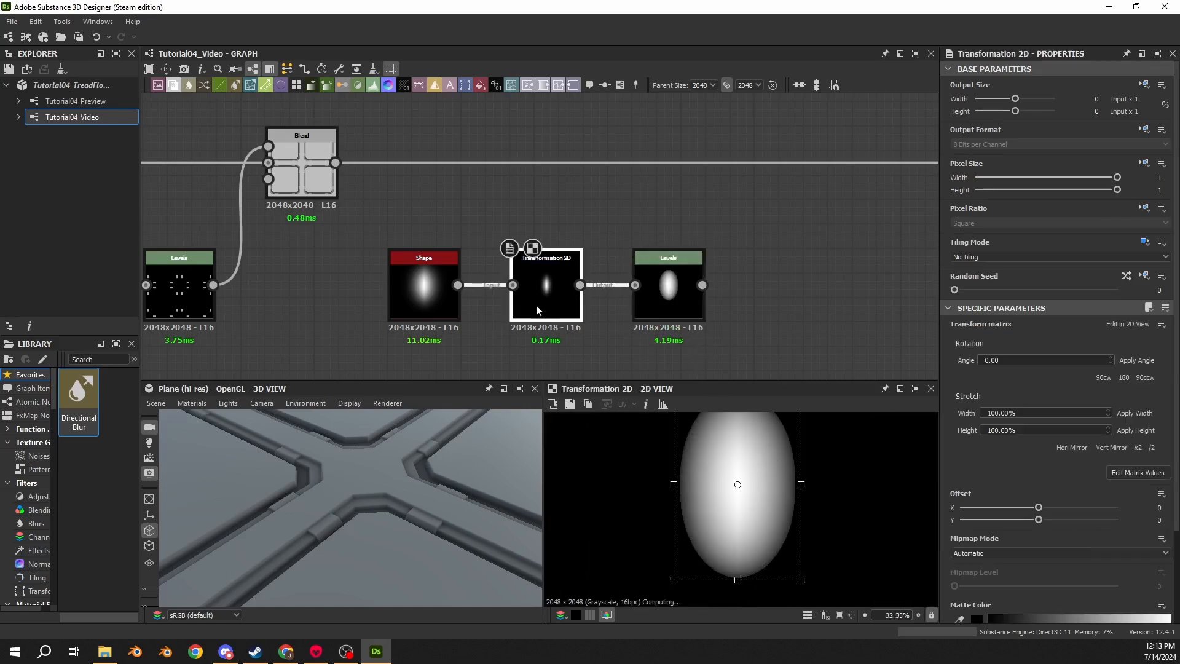
{"action": "double_click", "coordinate": [668, 302]}
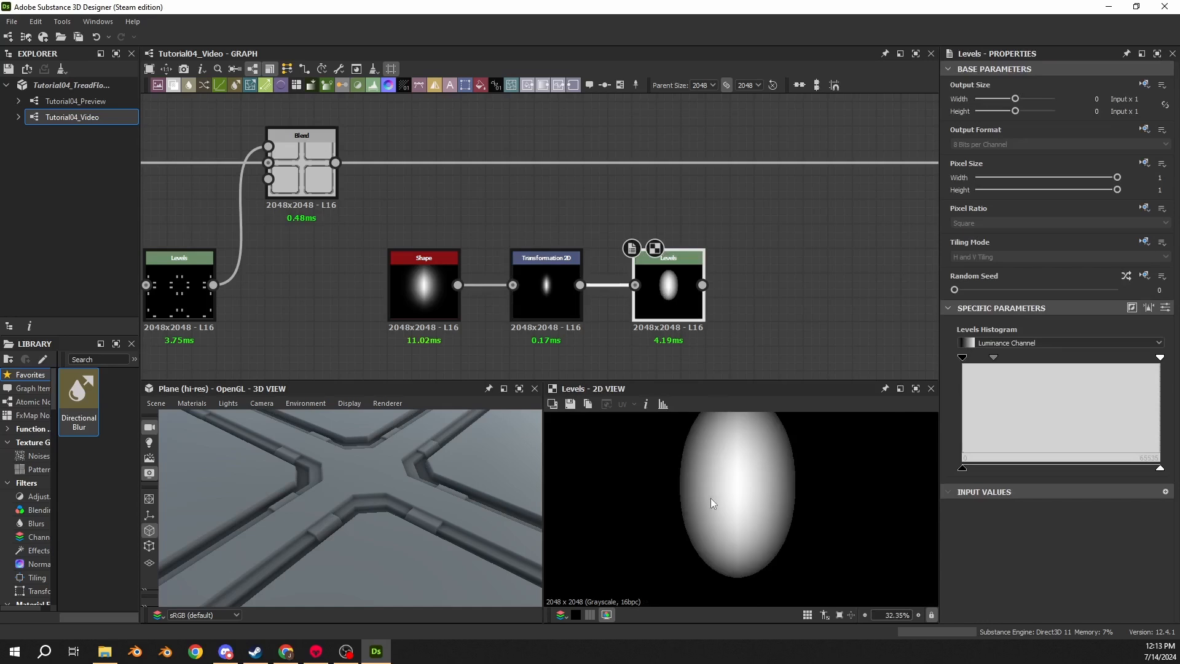
{"action": "left_click_drag", "start_coordinate": [702, 285], "coordinate": [807, 285]}
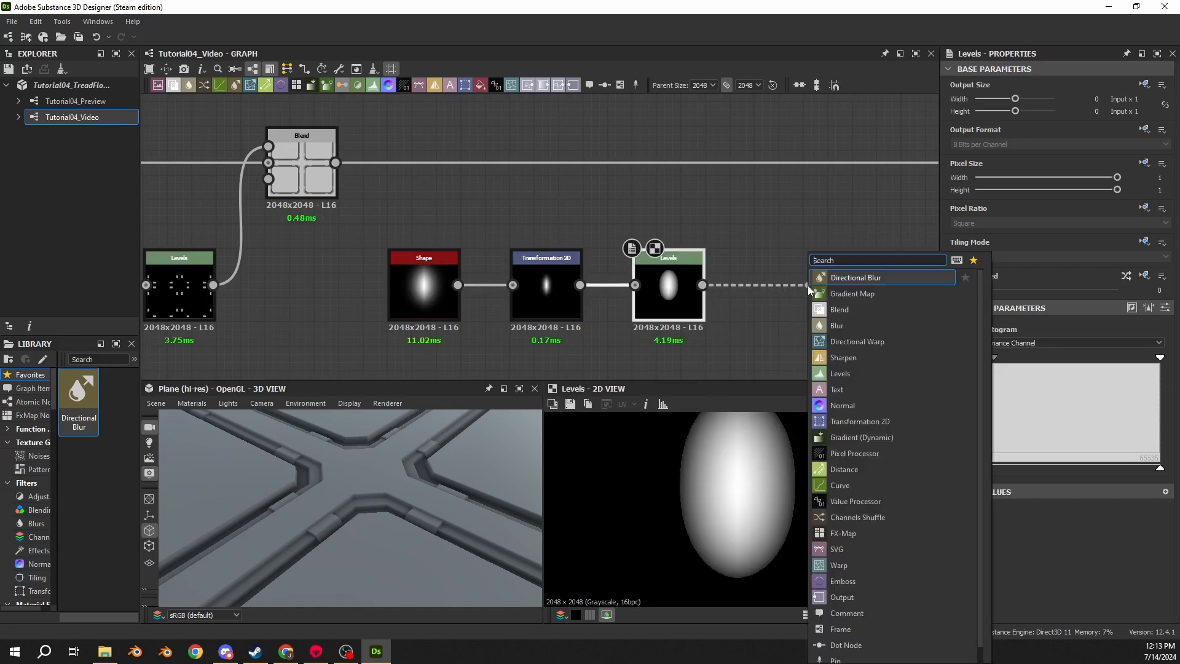
{"action": "type", "text": "blur"}
{"action": "left_click", "coordinate": [846, 310]}
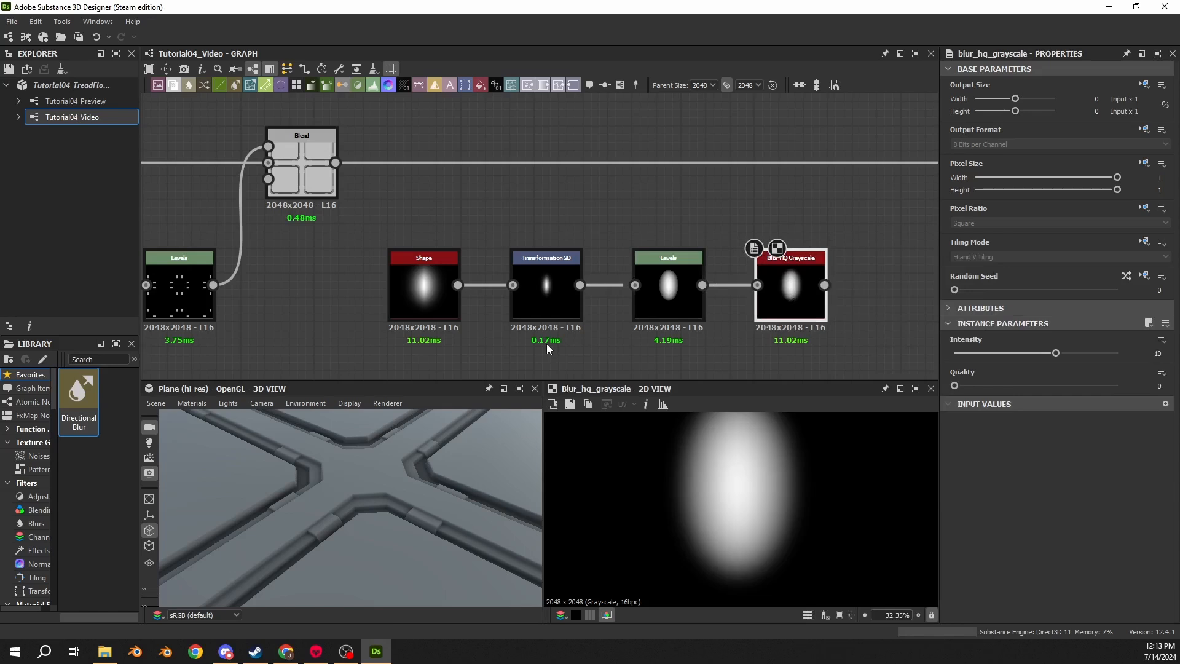
{"action": "left_click", "coordinate": [1157, 353]}
{"action": "type", "text": "5"}
{"action": "key", "text": "Return"}
- Add another Transformation 2D node connected to the Blur HQ Grayscale output
{"action": "double_click", "coordinate": [651, 303]}
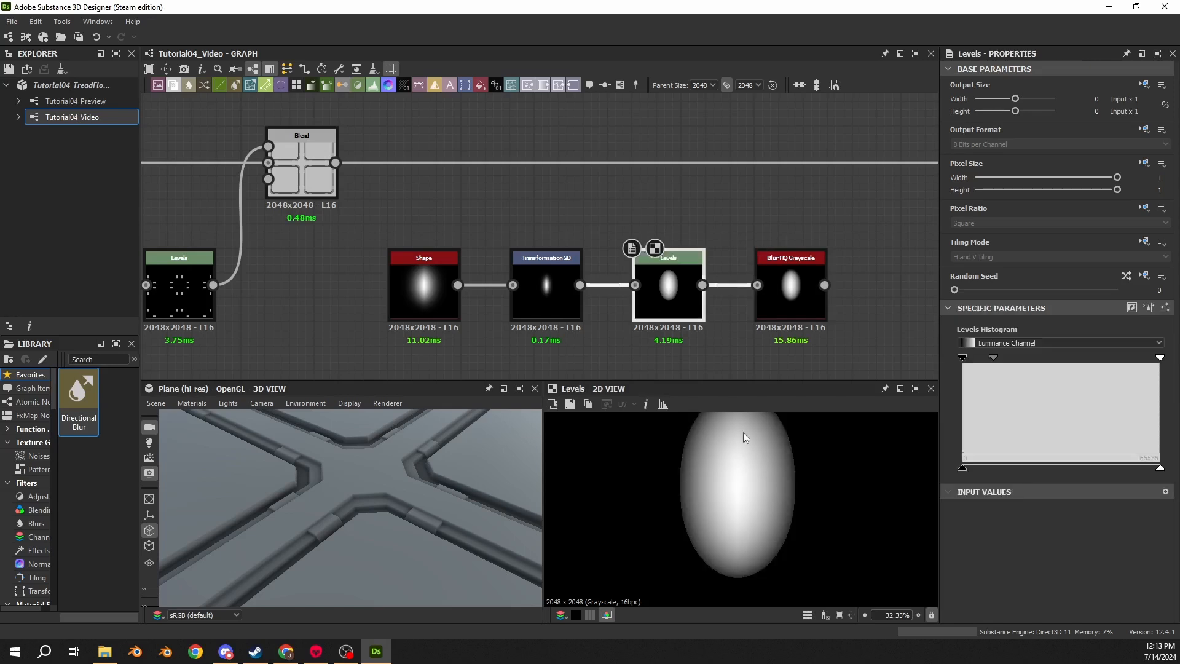
{"action": "scroll", "coordinate": [740, 480], "scroll_direction": "up", "scroll_amount": 3}
{"action": "scroll", "coordinate": [745, 482], "scroll_direction": "down", "scroll_amount": 5}
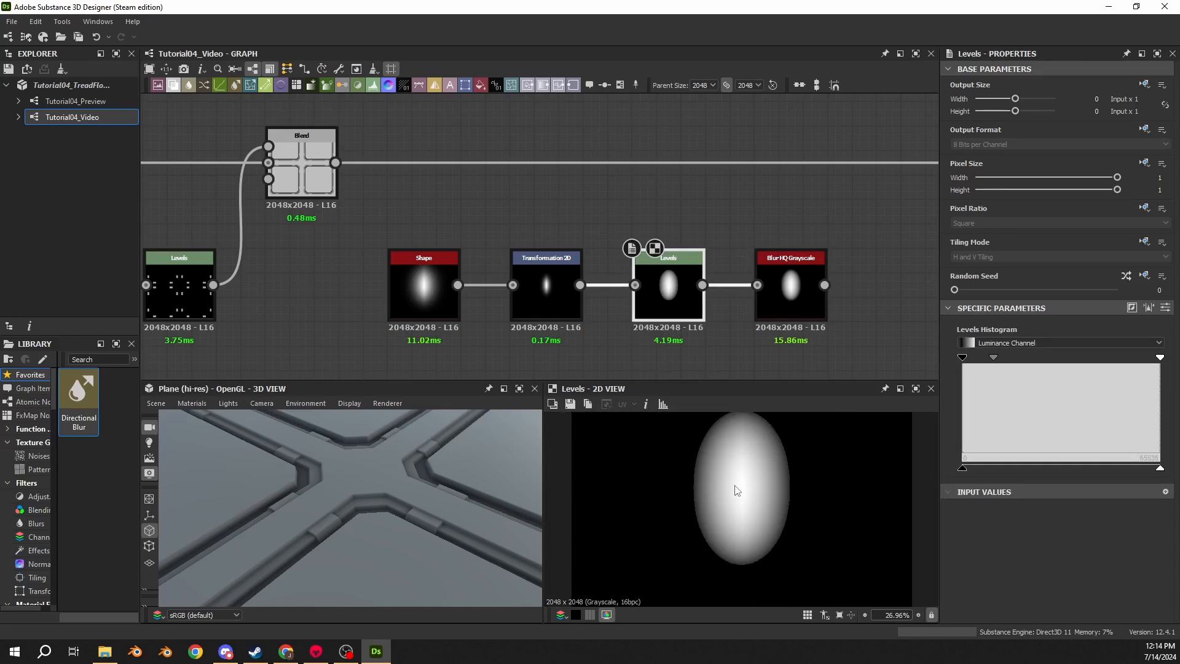
{"action": "scroll", "coordinate": [818, 455], "scroll_direction": "up", "scroll_amount": 2}
{"action": "left_click", "coordinate": [805, 298]}
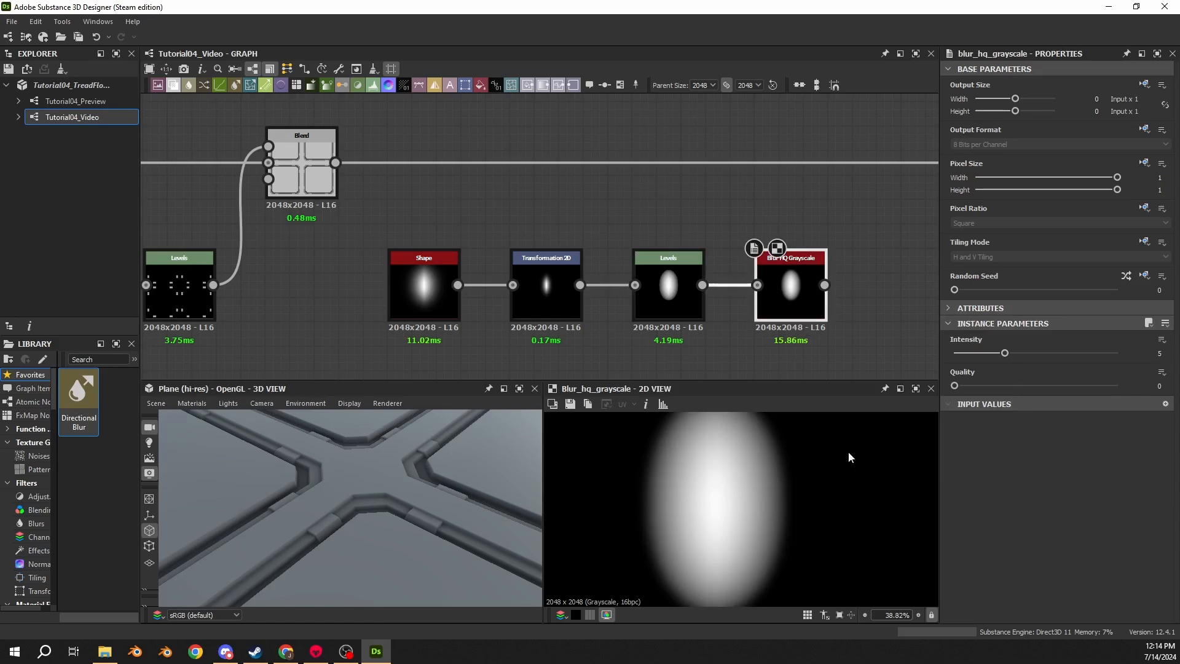
{"action": "middle_click_drag", "start_coordinate": [803, 338], "coordinate": [637, 313]}
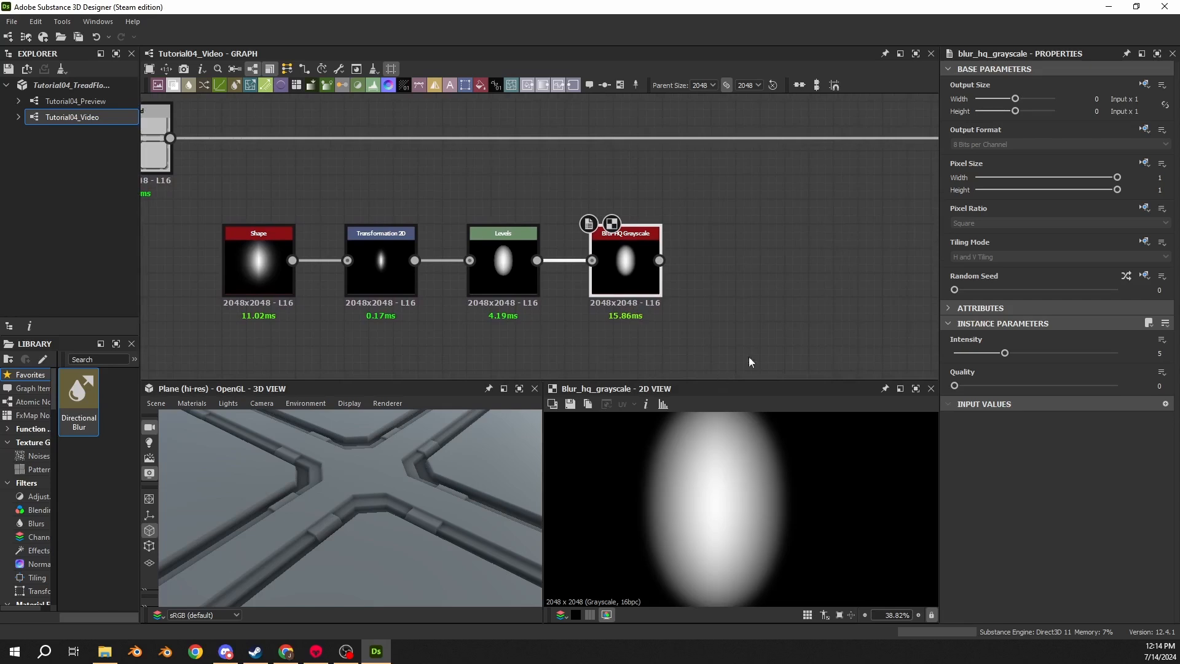
{"action": "middle_click_drag", "start_coordinate": [748, 272], "coordinate": [634, 247]}
{"action": "left_click_drag", "start_coordinate": [545, 236], "coordinate": [628, 245]}
{"action": "type", "text": "2d"}
{"action": "key", "text": "Return"}
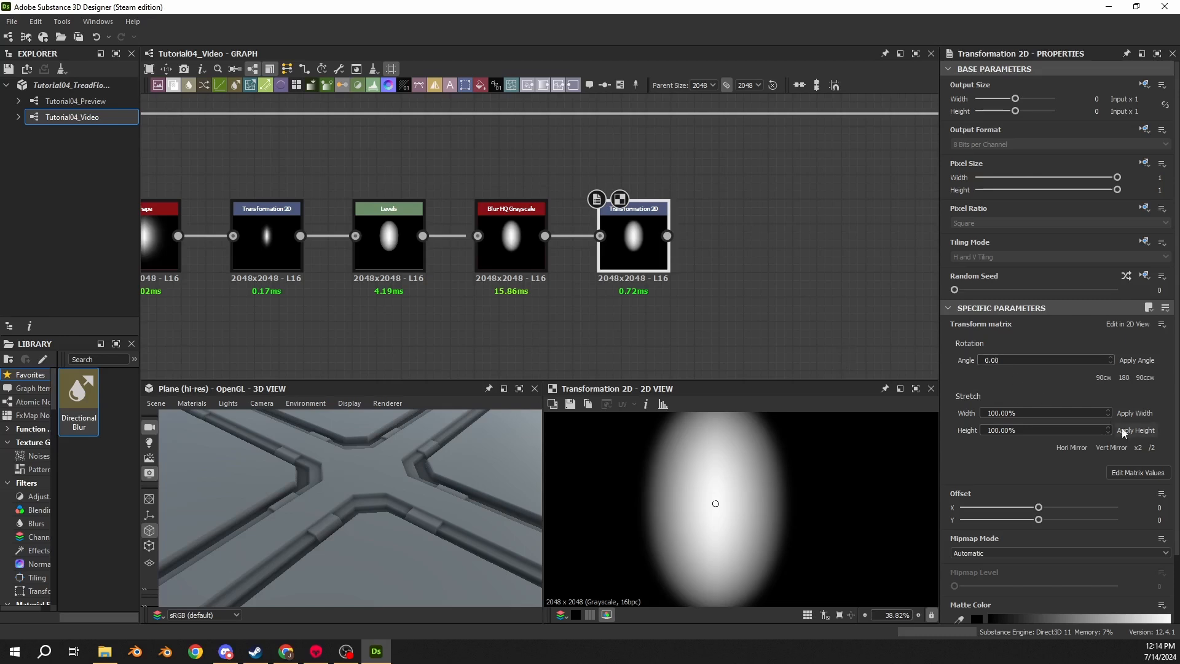
- Set the new transform matrix to X1 0.7654, X2 -0.7391, Y1 1.8478, Y2 0.3061
{"action": "left_click", "coordinate": [1137, 472]}
{"action": "double_click", "coordinate": [974, 342]}
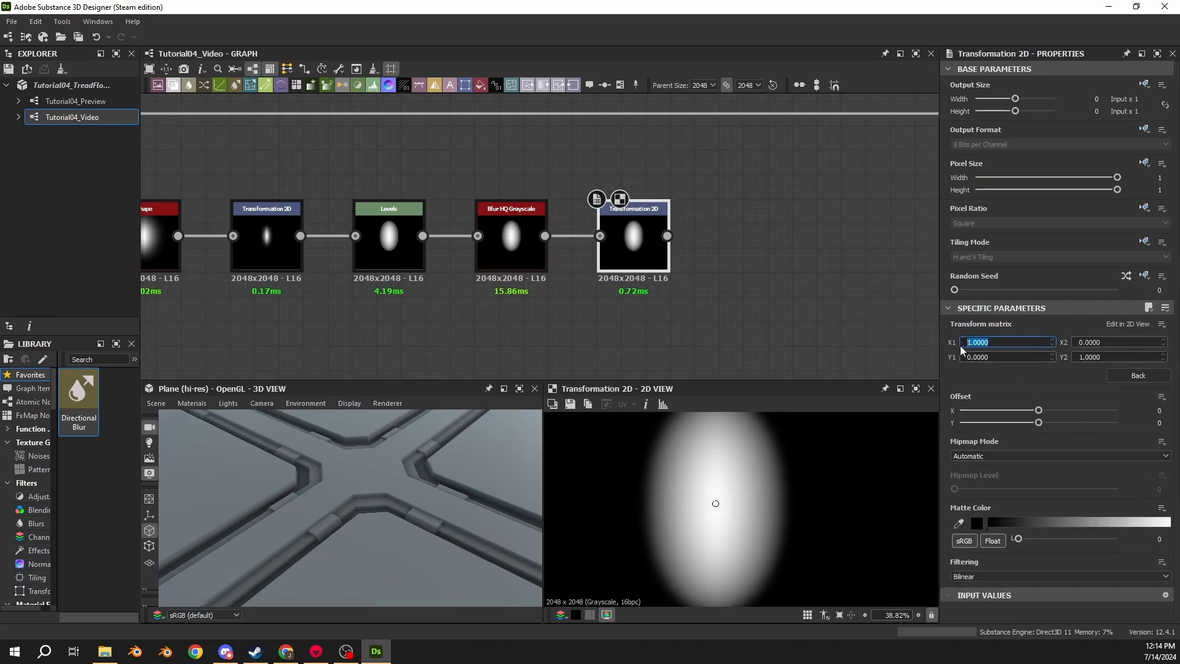
{"action": "type", "text": ".7654"}
{"action": "key", "text": "Tab"}
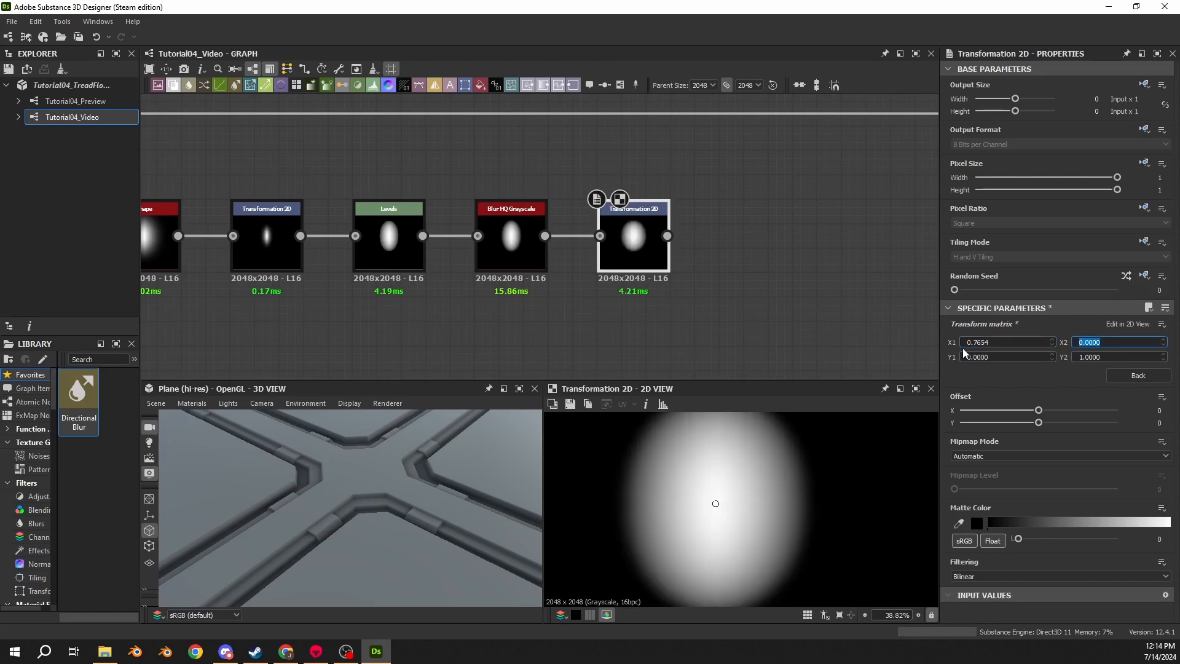
{"action": "type", "text": "-0"}
{"action": "type", "text": ".7391"}
{"action": "key", "text": "Tab"}
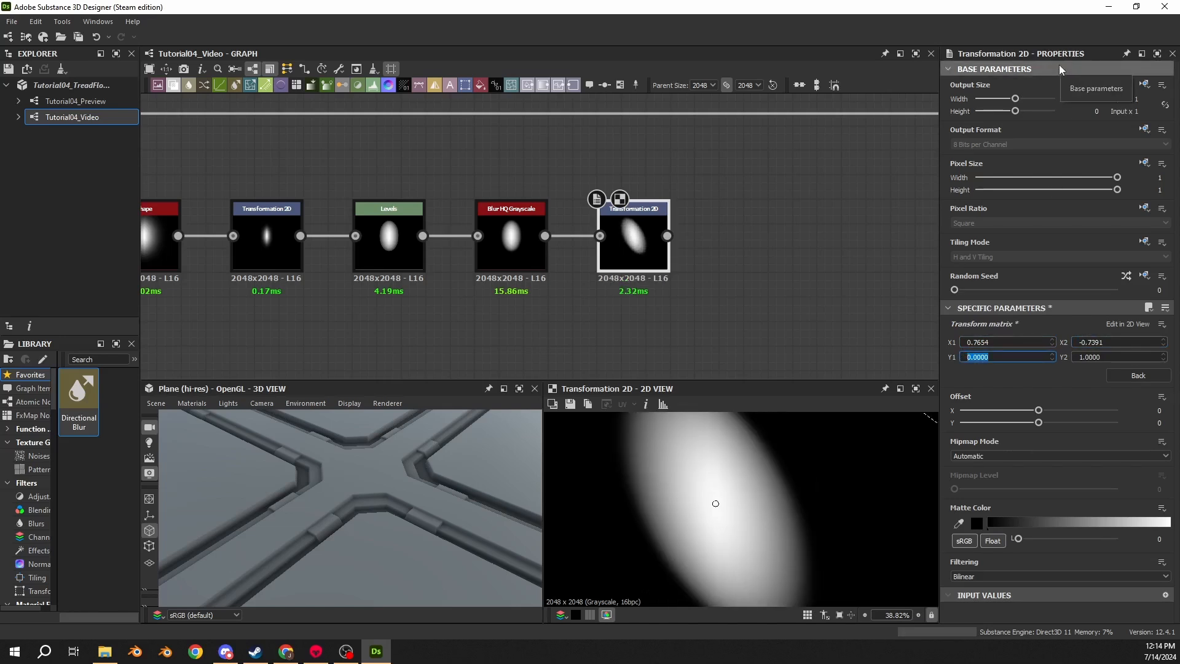
{"action": "type", "text": "1.8478"}
{"action": "key", "text": "Tab"}
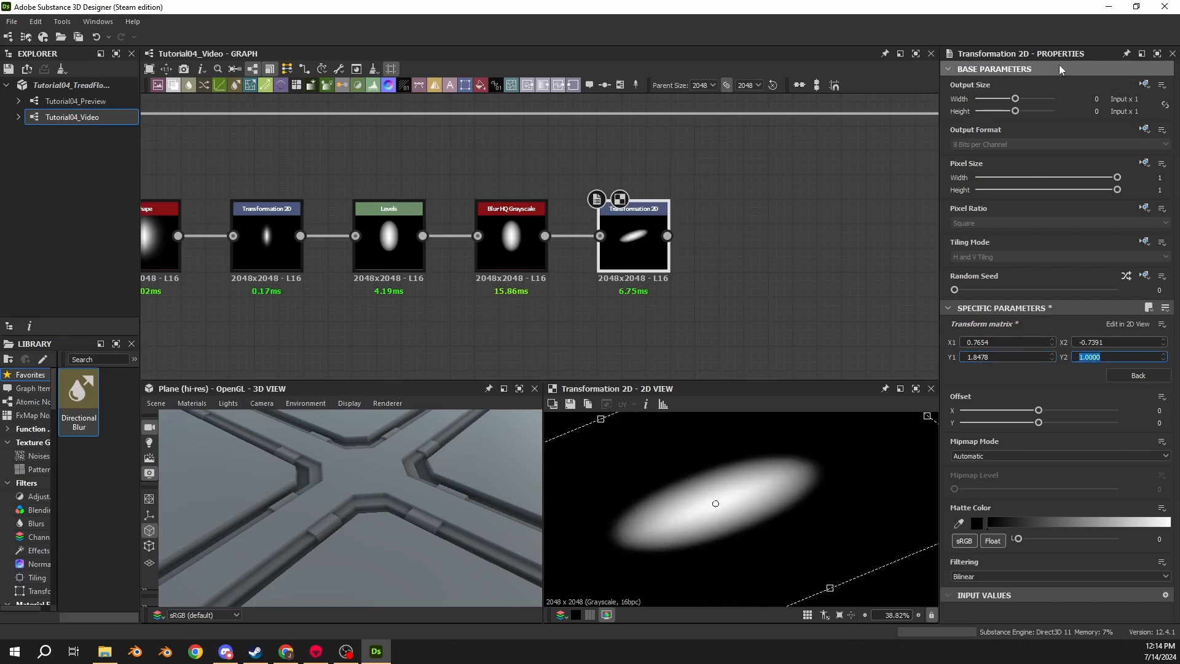
{"action": "type", "text": ".3061"}
{"action": "key", "text": "Return"}
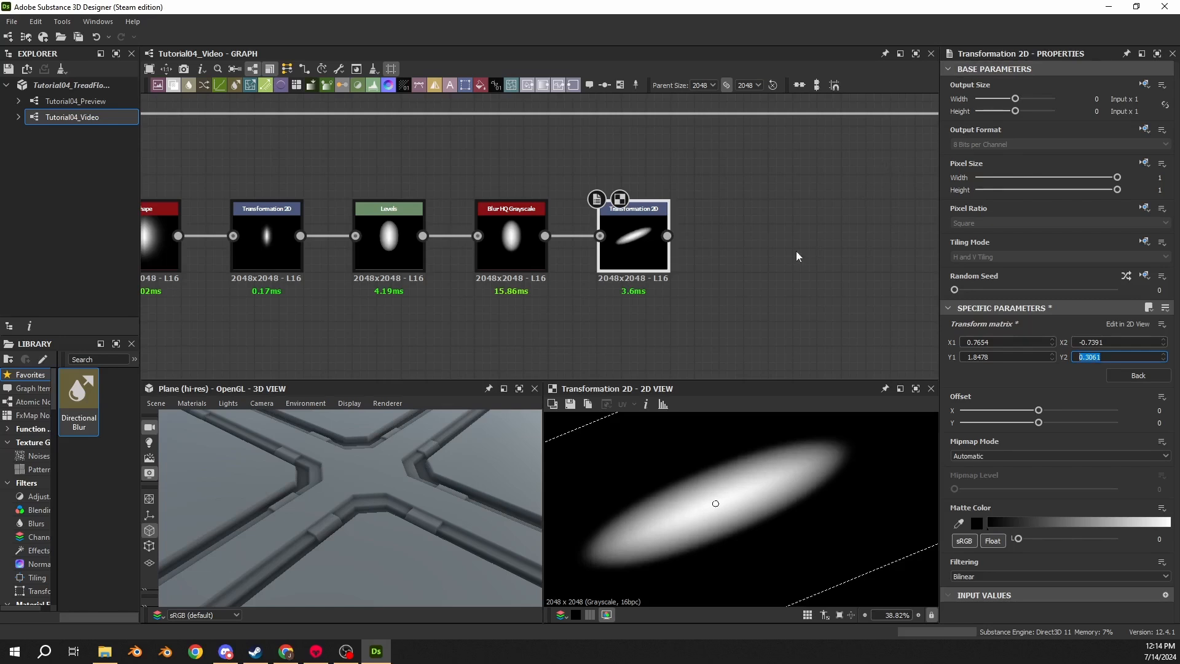
- Add a second Transformation 2D node branching from the rotated Transformation 2D output and open its matrix values for editing
{"action": "middle_click_drag", "start_coordinate": [731, 280], "coordinate": [541, 236]}
{"action": "scroll", "coordinate": [541, 236], "scroll_direction": "down", "scroll_amount": 2}
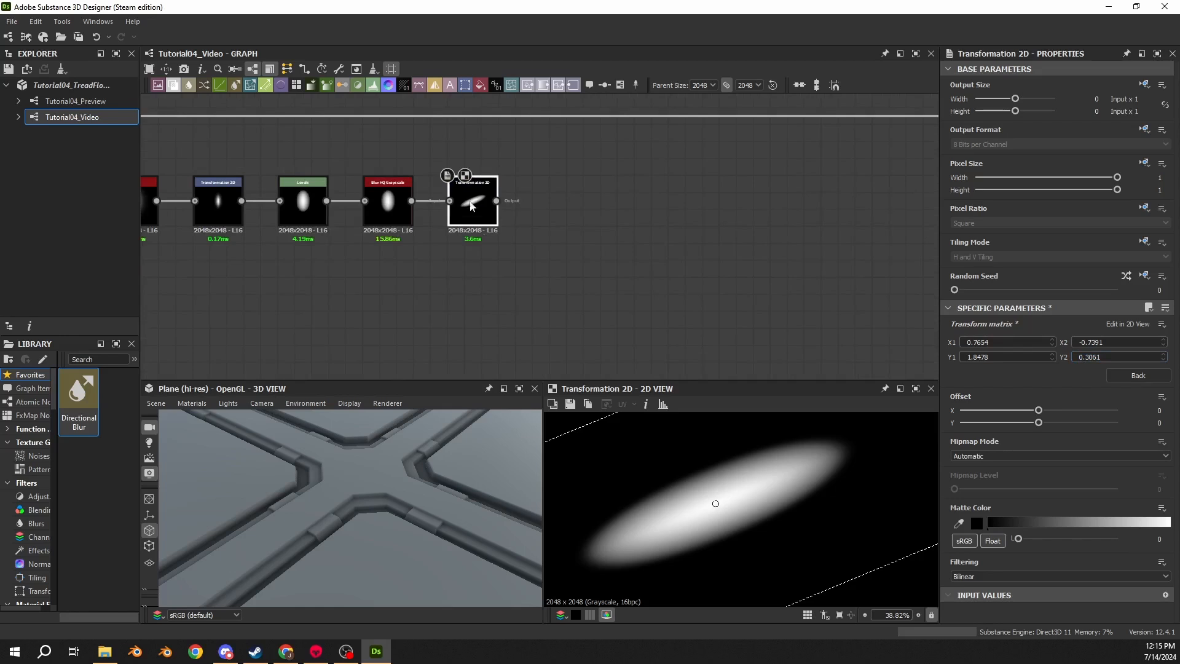
{"action": "left_click_drag", "start_coordinate": [496, 201], "coordinate": [559, 282]}
{"action": "left_click", "coordinate": [569, 271]}
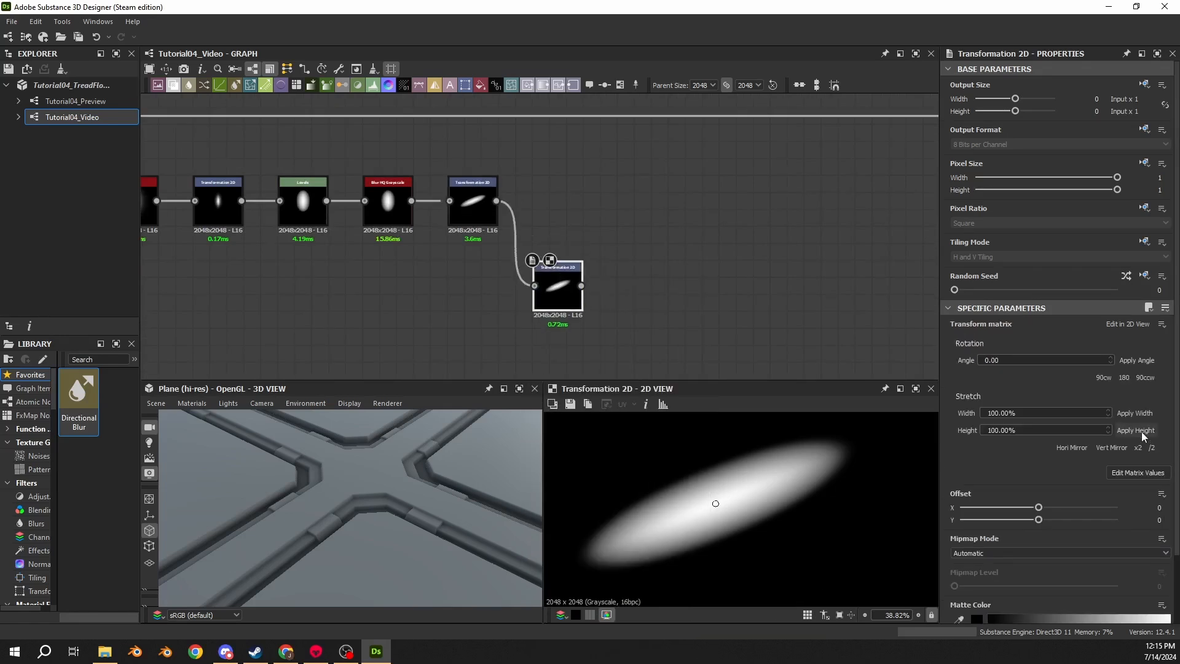
{"action": "left_click", "coordinate": [1138, 472]}
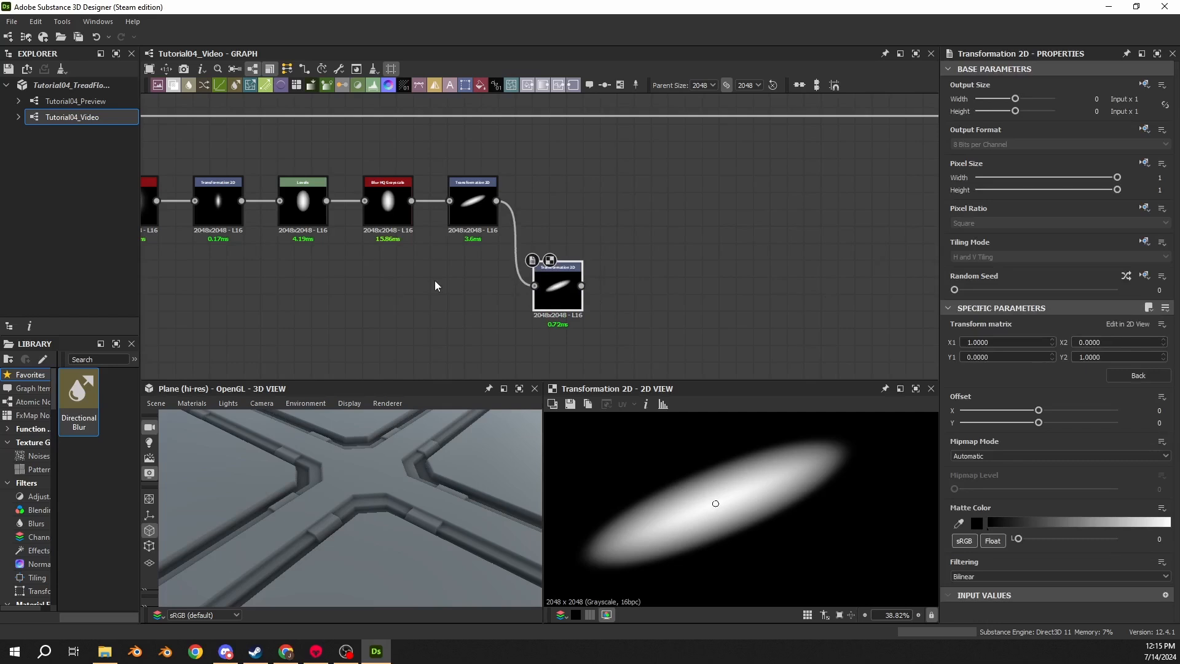
- Set this transform matrix to X1 0.6756, X2 -0.7373, Y1 0.7373, Y2 0.6756
{"action": "left_click_drag", "start_coordinate": [1005, 341], "coordinate": [946, 342]}
{"action": "type", "text": ".6756"}
{"action": "key", "text": "Tab"}
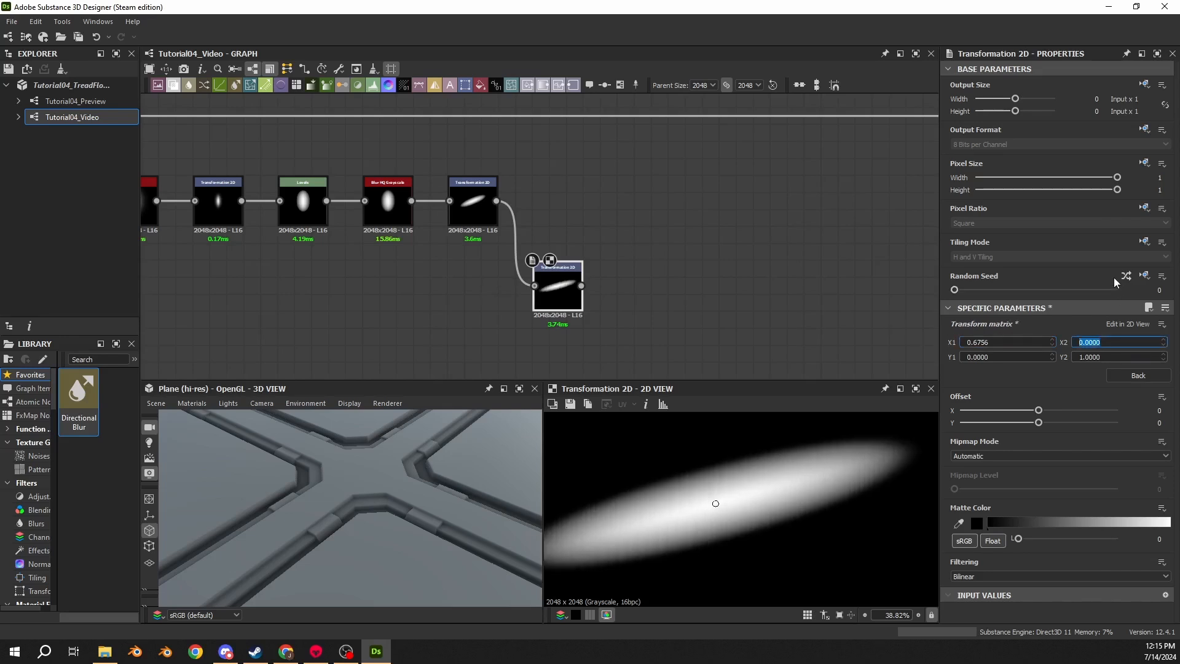
{"action": "type", "text": "-0"}
{"action": "type", "text": ".7373"}
{"action": "key", "text": "Tab"}
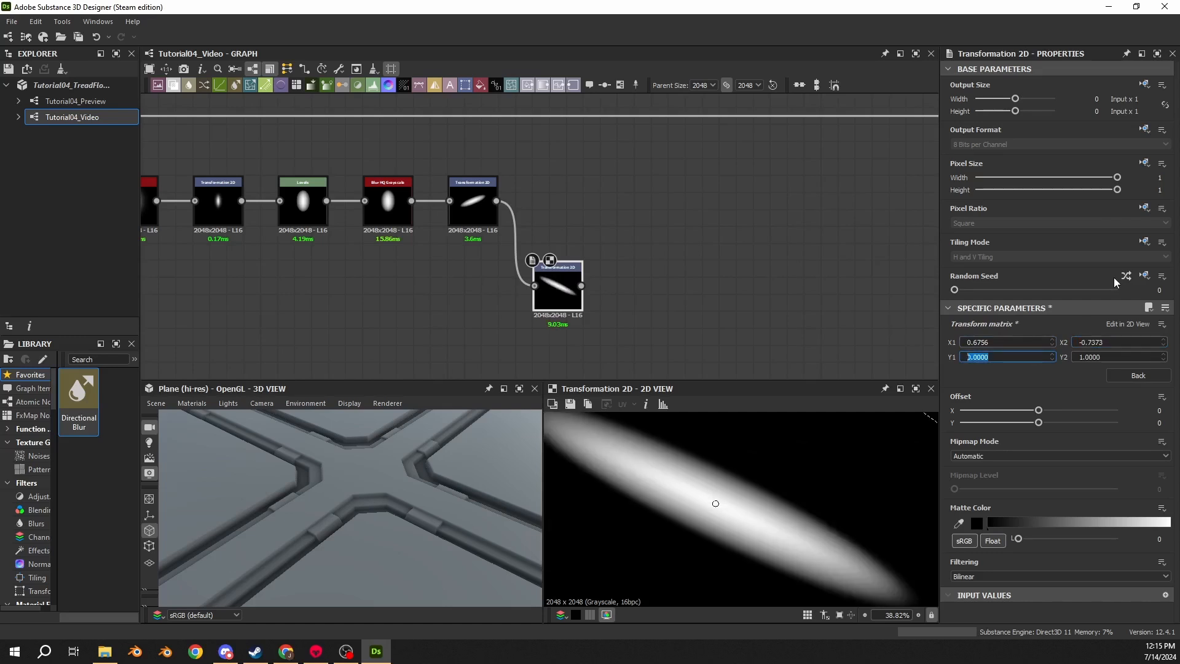
{"action": "type", "text": ".7373"}
{"action": "key", "text": "Tab"}
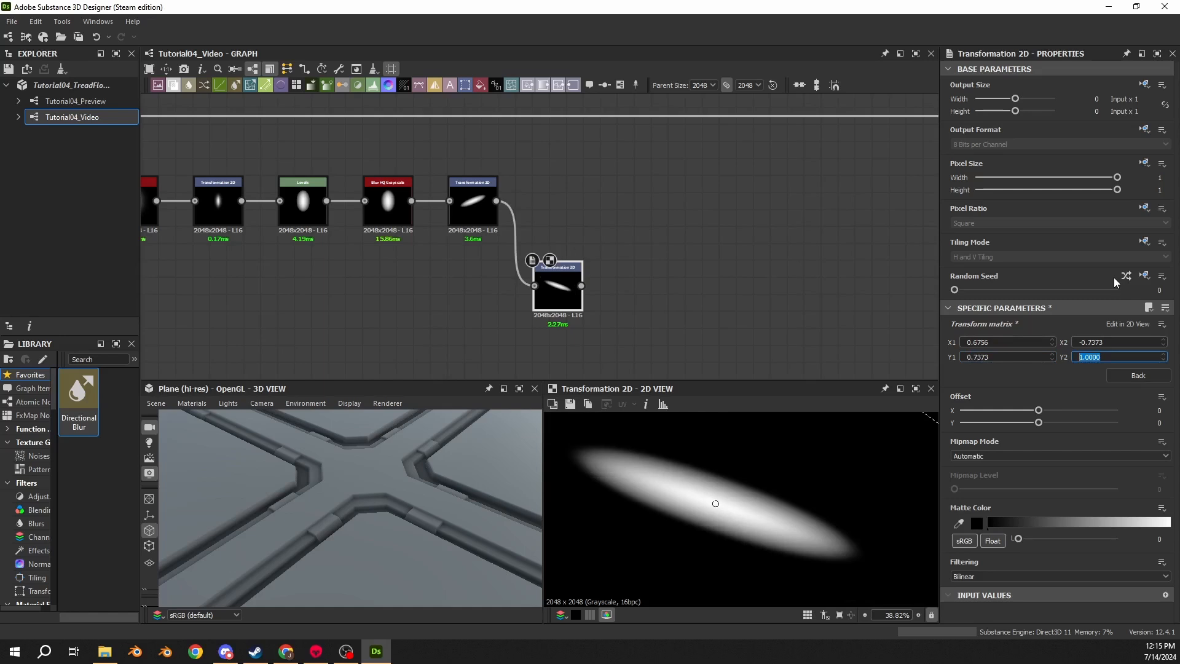
{"action": "type", "text": ".6756"}
{"action": "key", "text": "Return"}
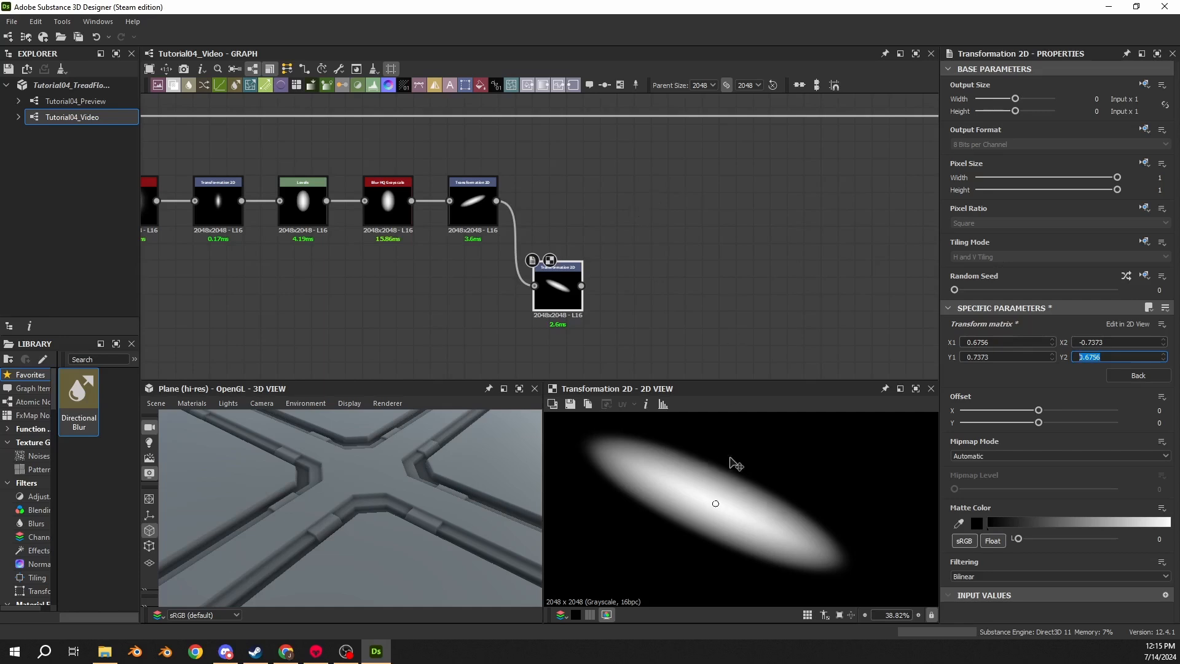
- Add a Tile Sampler node to the graph beside the two Transformation 2D nodes
{"action": "key", "text": "f"}
{"action": "left_click", "coordinate": [479, 222]}
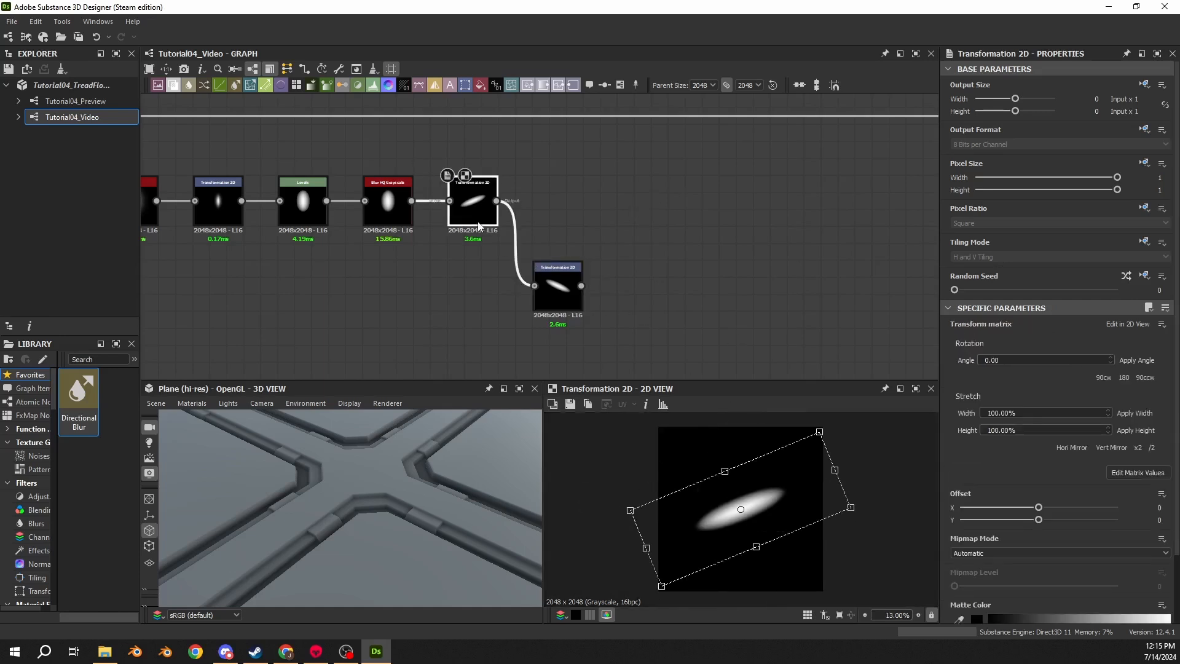
{"action": "left_click", "coordinate": [554, 274]}
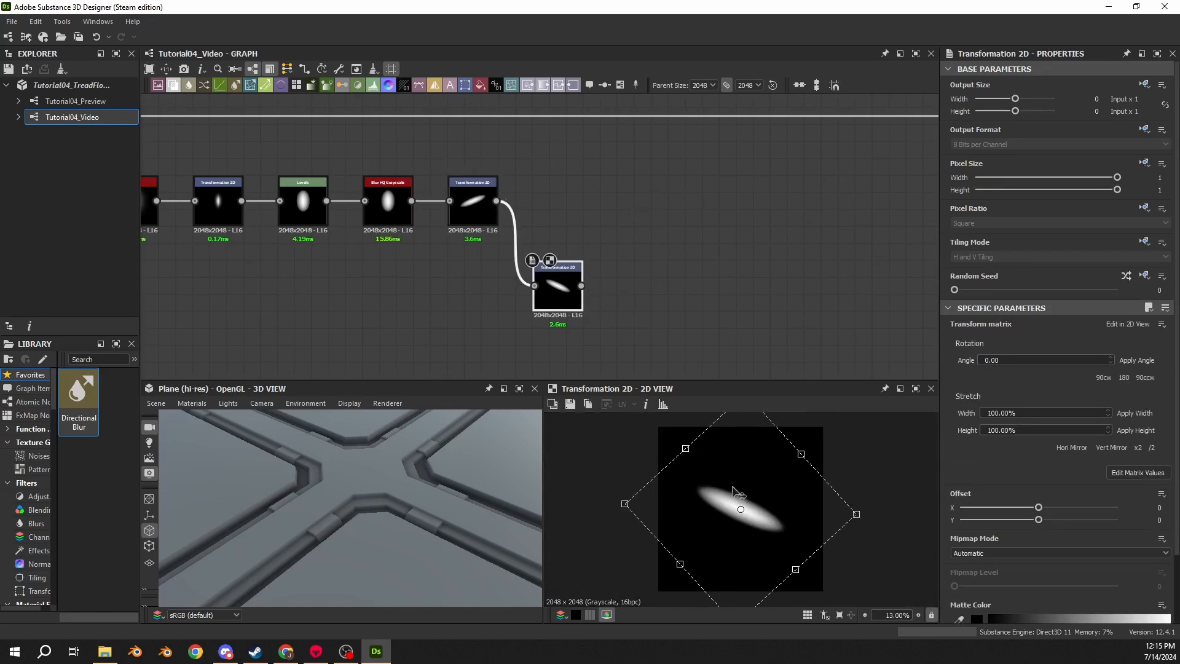
{"action": "left_click", "coordinate": [464, 215]}
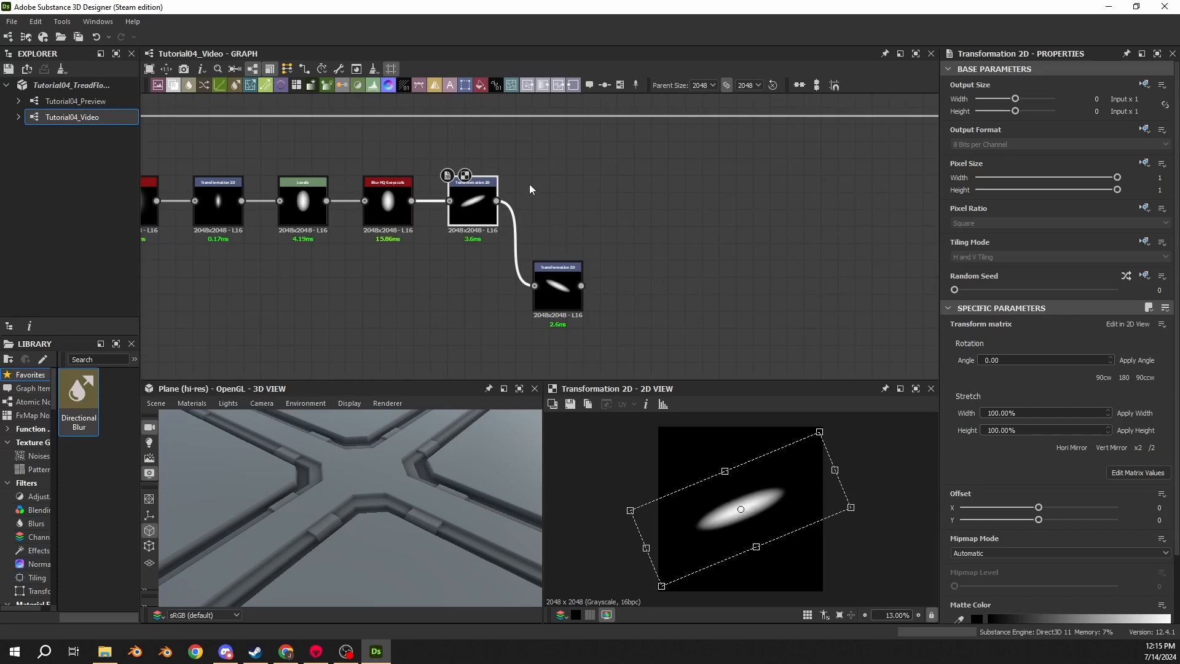
{"action": "left_click", "coordinate": [544, 203]}
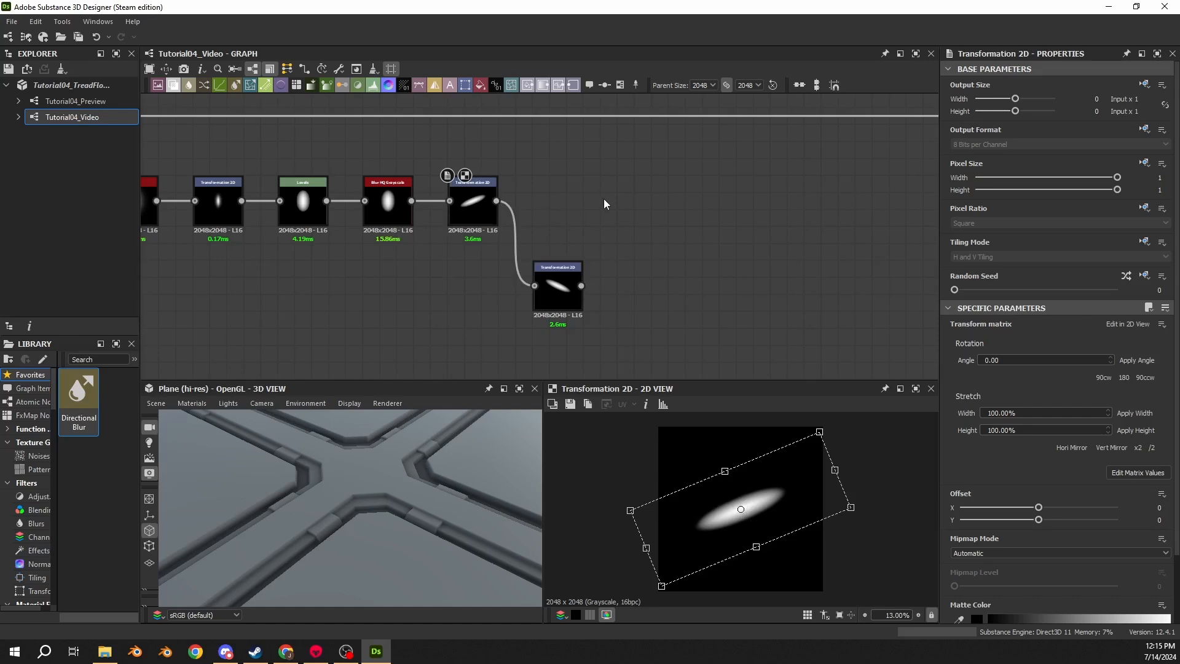
{"action": "key", "text": "space"}
{"action": "type", "text": "tile sampler"}
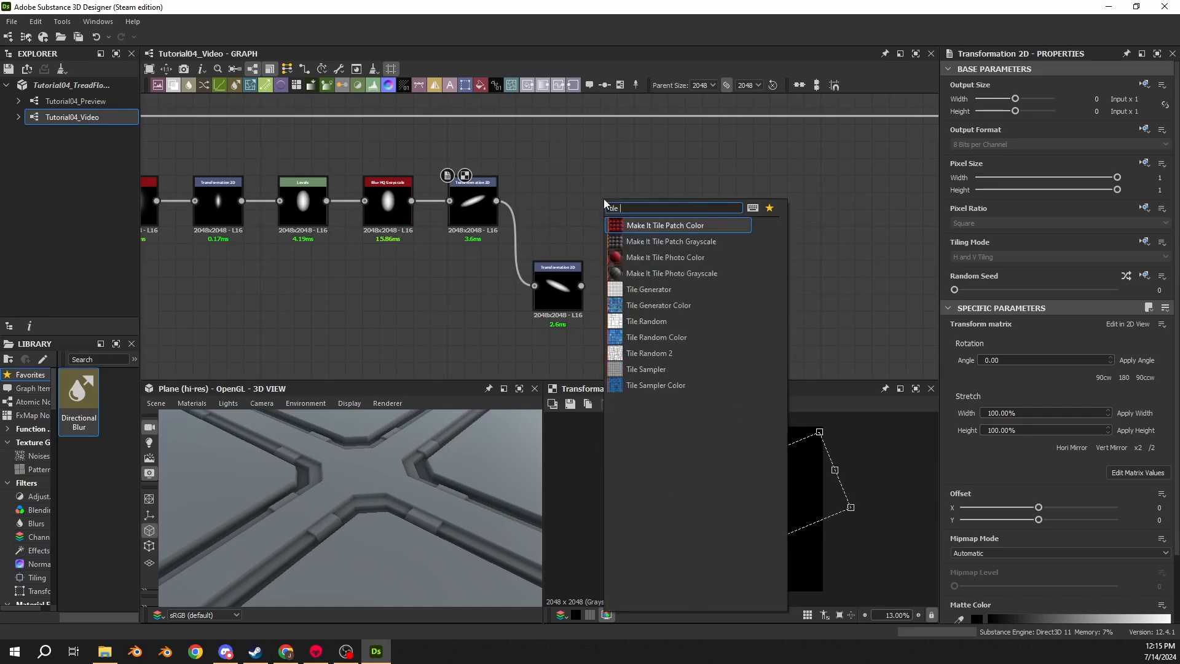
{"action": "key", "text": "Return"}
- Set the Tile Sampler's Pattern to Pattern Input with Pattern Input Number 2
{"action": "left_click_drag", "start_coordinate": [616, 165], "coordinate": [650, 194]}
{"action": "left_click", "coordinate": [740, 162]}
{"action": "scroll", "coordinate": [636, 195], "scroll_direction": "up", "scroll_amount": 3}
{"action": "left_click", "coordinate": [639, 216]}
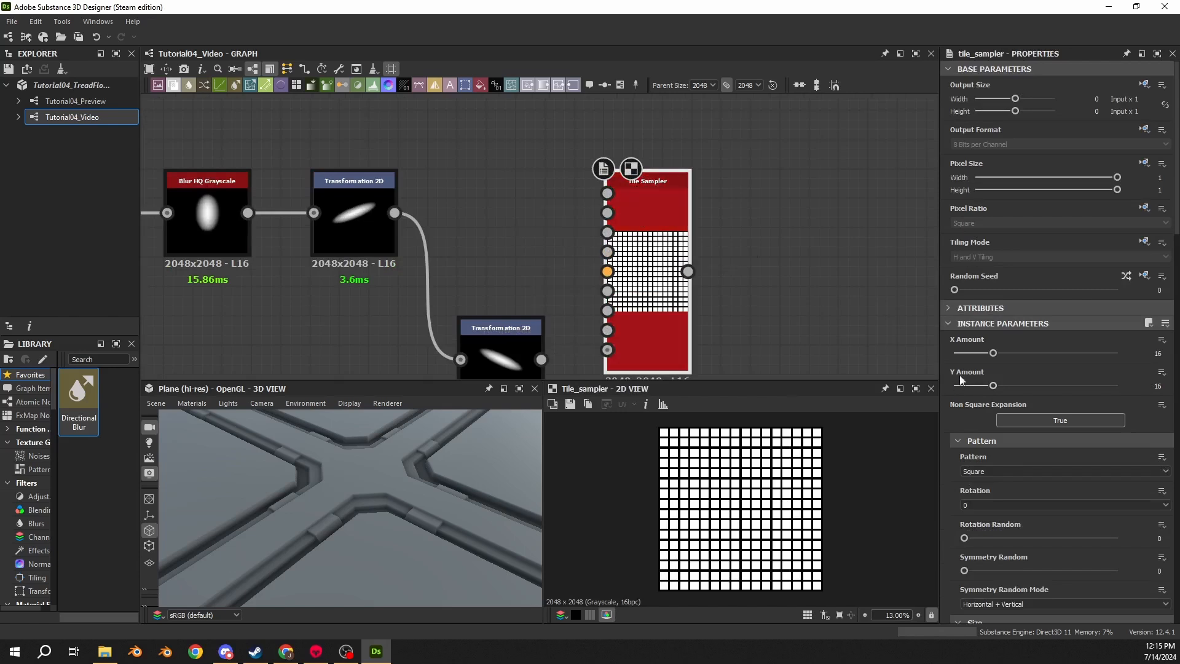
{"action": "left_click", "coordinate": [991, 472]}
{"action": "left_click", "coordinate": [986, 480]}
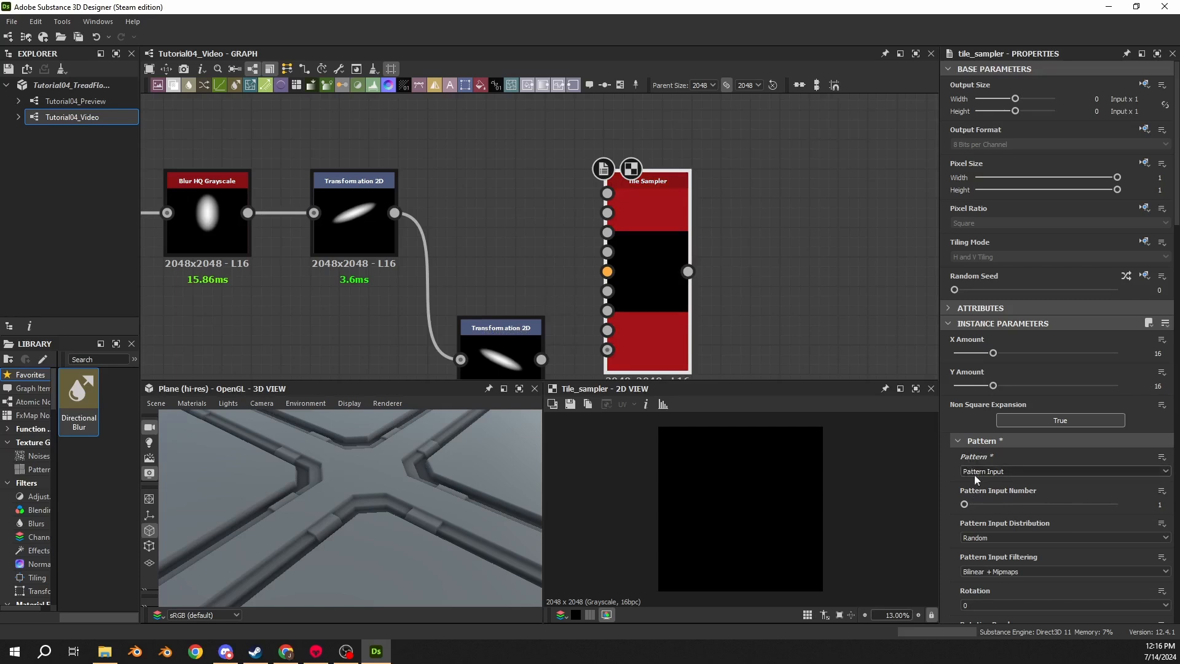
{"action": "mouse_move", "coordinate": [980, 502]}
{"action": "left_mouse_down"}
{"action": "mouse_move", "coordinate": [1124, 508]}
{"action": "mouse_move", "coordinate": [994, 509]}
{"action": "left_mouse_up"}
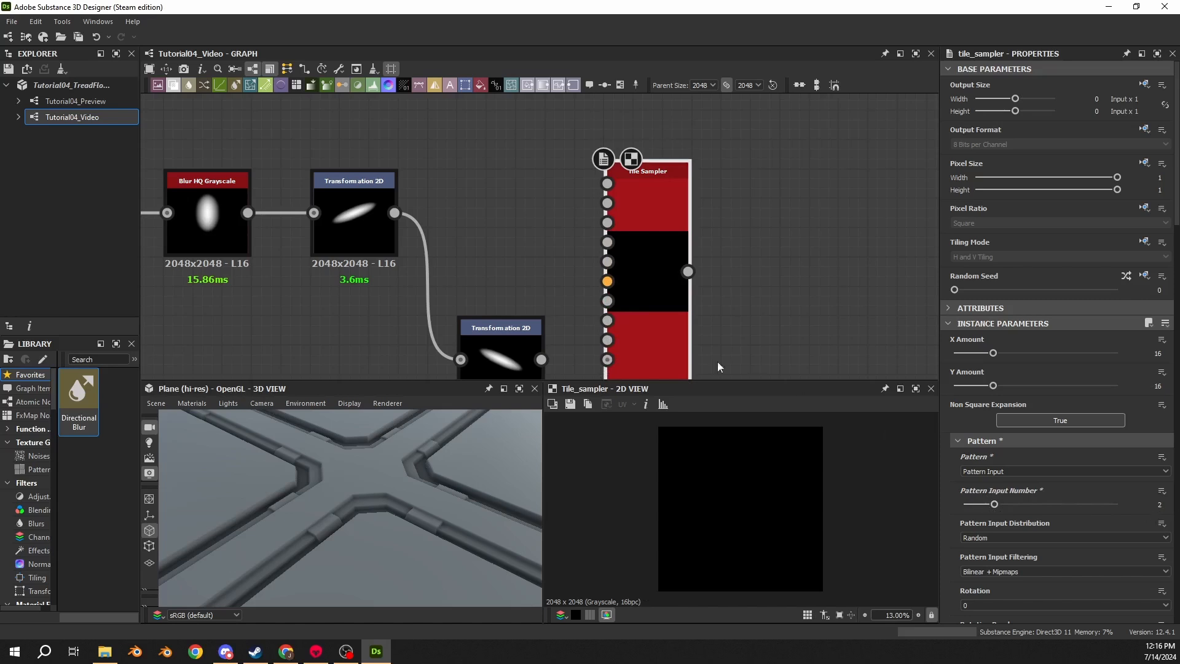
- Connect the two Transformation 2D outputs to the Tile Sampler's Pattern Input and Pattern Input 2
{"action": "middle_click_drag", "start_coordinate": [395, 216], "coordinate": [381, 160]}
{"action": "left_click_drag", "start_coordinate": [381, 159], "coordinate": [592, 127]}
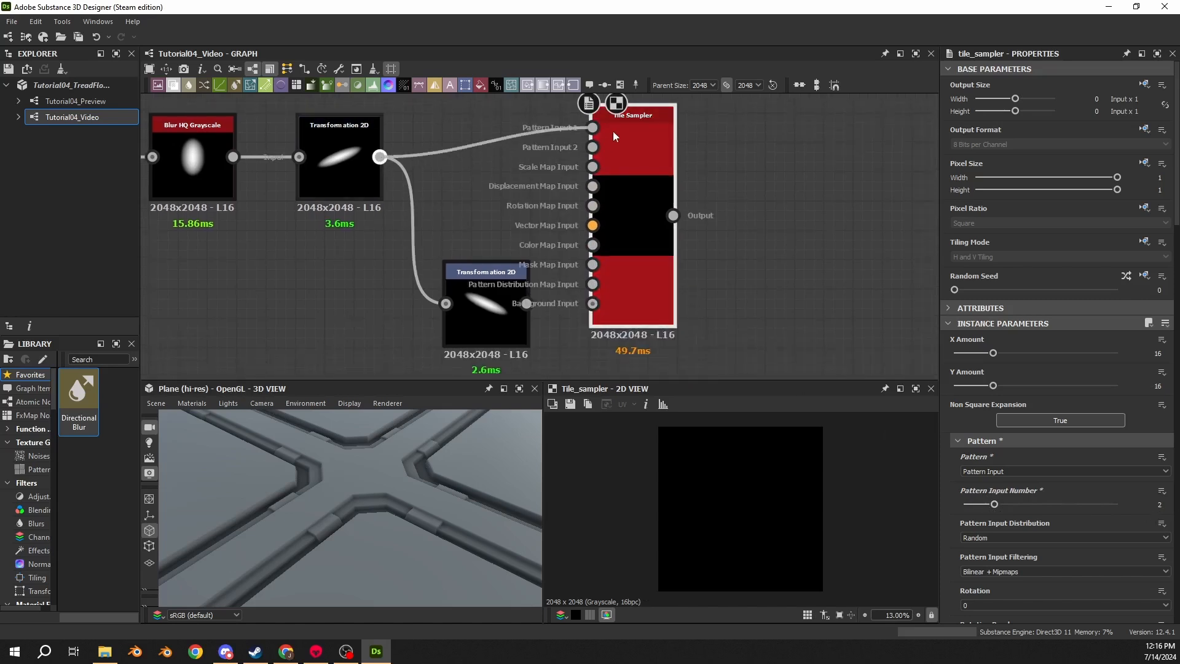
{"action": "left_click_drag", "start_coordinate": [526, 303], "coordinate": [592, 147]}
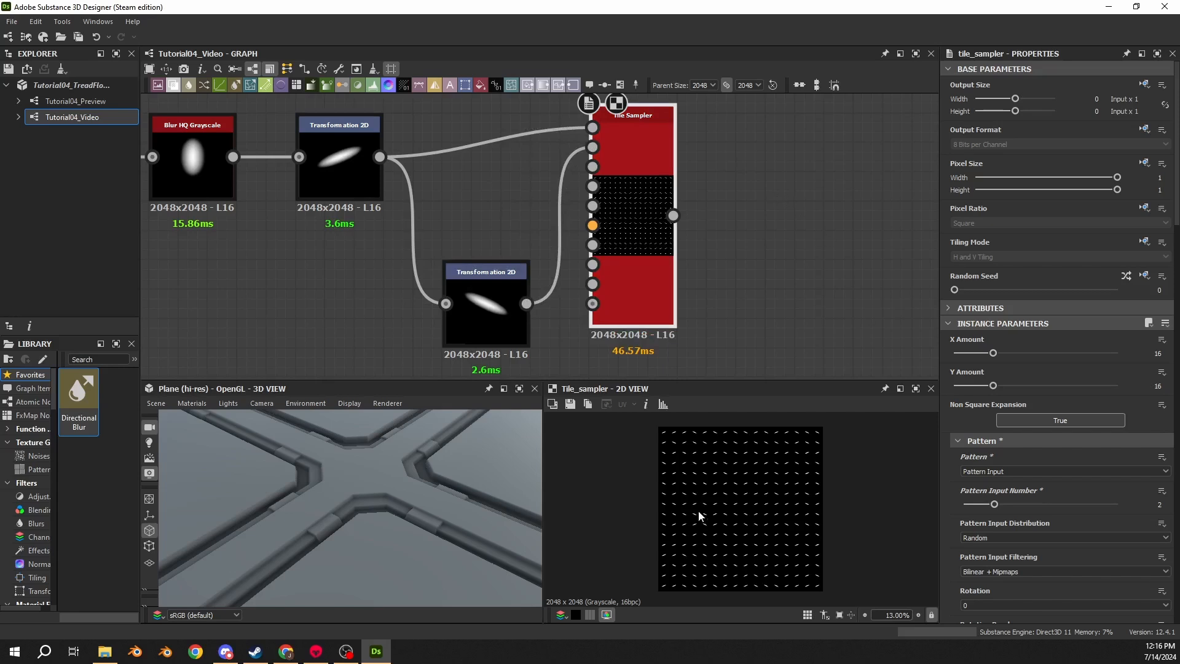
{"action": "scroll", "coordinate": [701, 513], "scroll_direction": "up", "scroll_amount": 3}
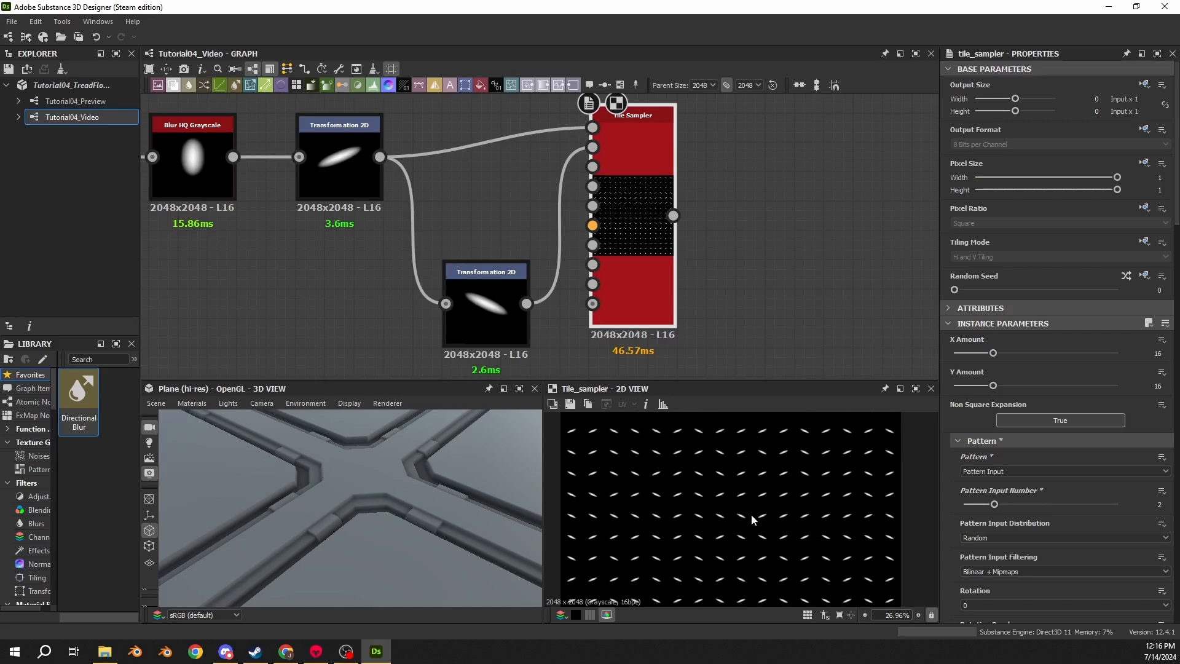
- Insert a Blend node on the main height line after the tile chain
{"action": "scroll", "coordinate": [610, 205], "scroll_direction": "down", "scroll_amount": 5}
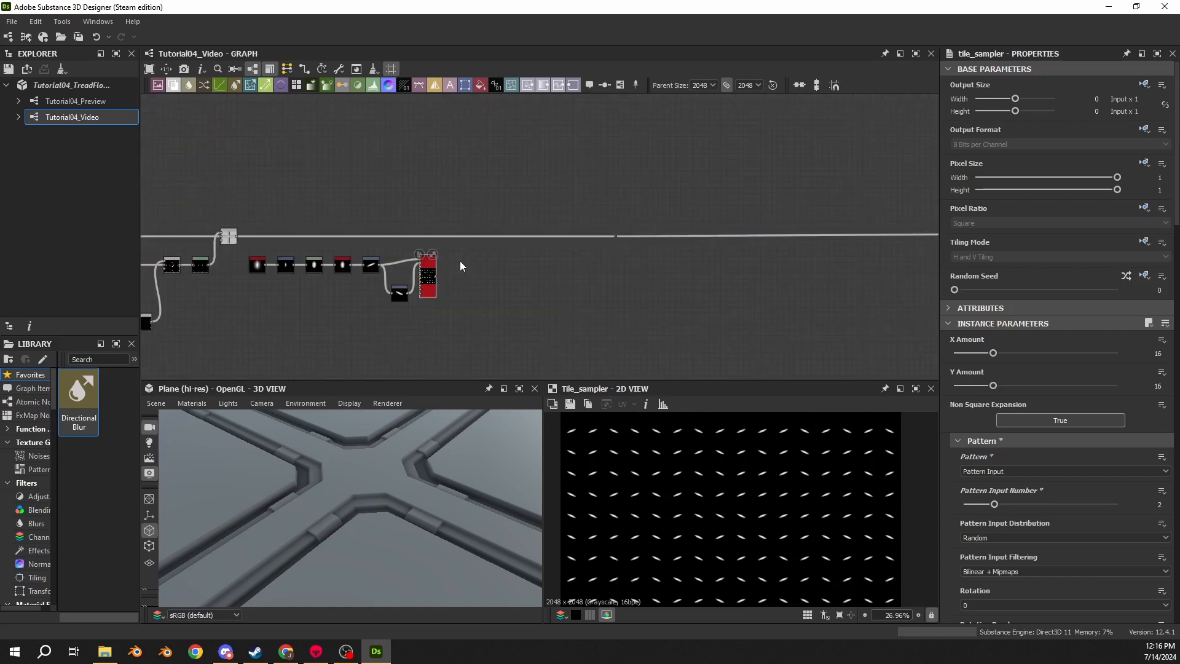
{"action": "left_click_drag", "start_coordinate": [508, 208], "coordinate": [509, 249]}
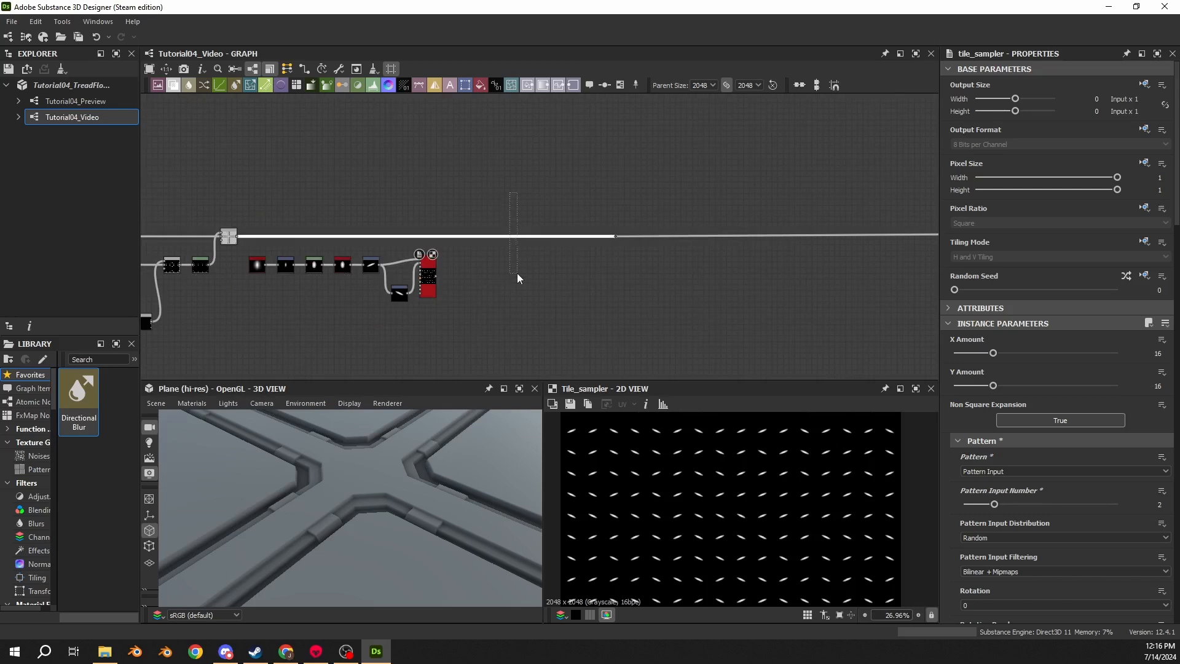
{"action": "key", "text": "space"}
{"action": "type", "text": "ble"}
{"action": "key", "text": "Return"}
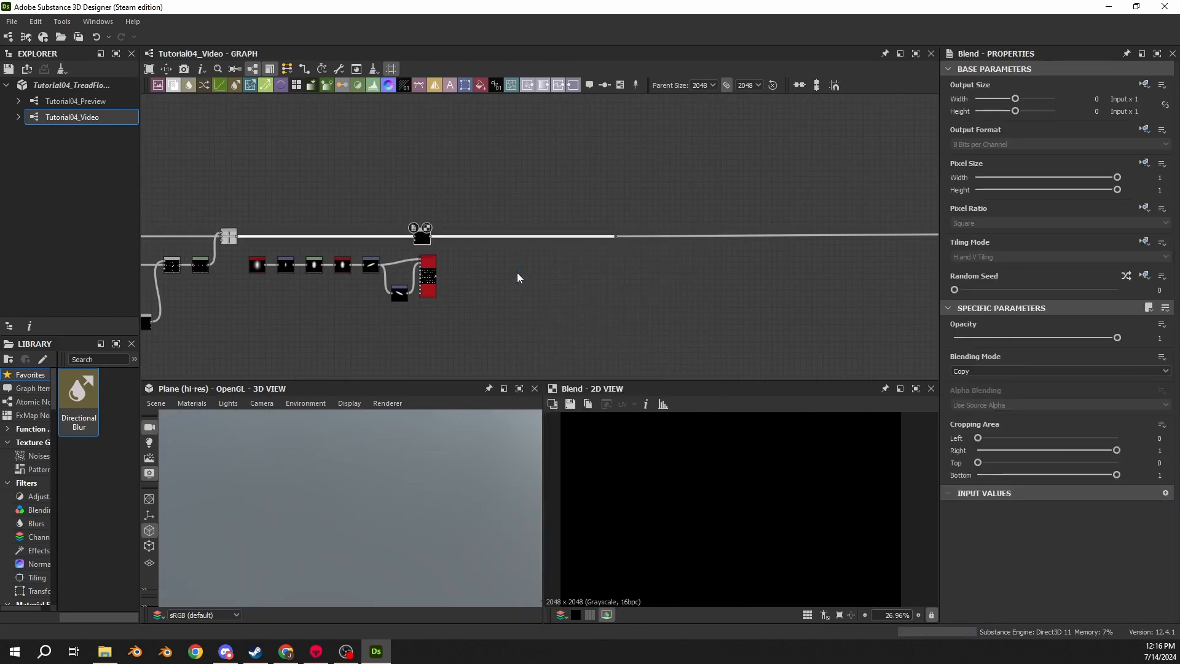
- Plug the Tile Sampler output into the Blend node and set its blending mode to Add (Linear Dodge)
{"action": "scroll", "coordinate": [518, 272], "scroll_direction": "up", "scroll_amount": 5}
{"action": "left_click_drag", "start_coordinate": [285, 206], "coordinate": [473, 205]}
{"action": "left_click_drag", "start_coordinate": [323, 283], "coordinate": [454, 175]}
{"action": "left_click", "coordinate": [991, 370]}
{"action": "left_click", "coordinate": [983, 388]}
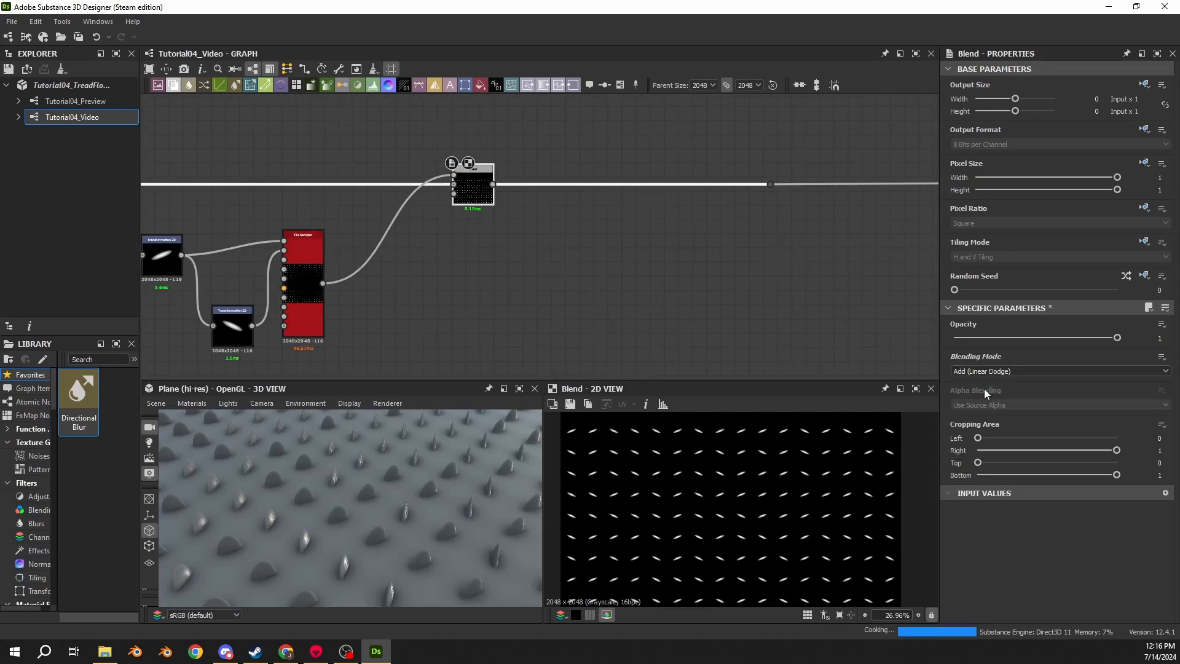
- Set the Tile Sampler's X Amount to 28 and Y Amount to 14
{"action": "scroll", "coordinate": [419, 490], "scroll_direction": "down", "scroll_amount": 4}
{"action": "left_click_drag", "start_coordinate": [378, 508], "coordinate": [256, 471]}
{"action": "scroll", "coordinate": [345, 491], "scroll_direction": "up", "scroll_amount": 3}
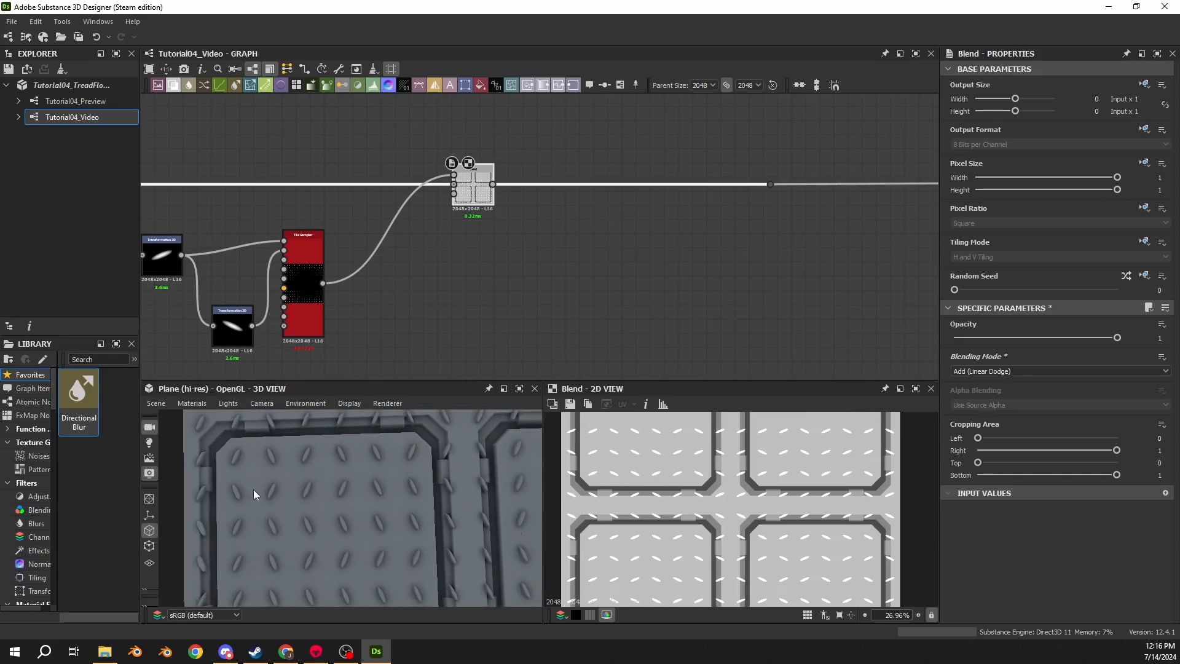
{"action": "right_click_drag", "start_coordinate": [245, 463], "coordinate": [259, 478]}
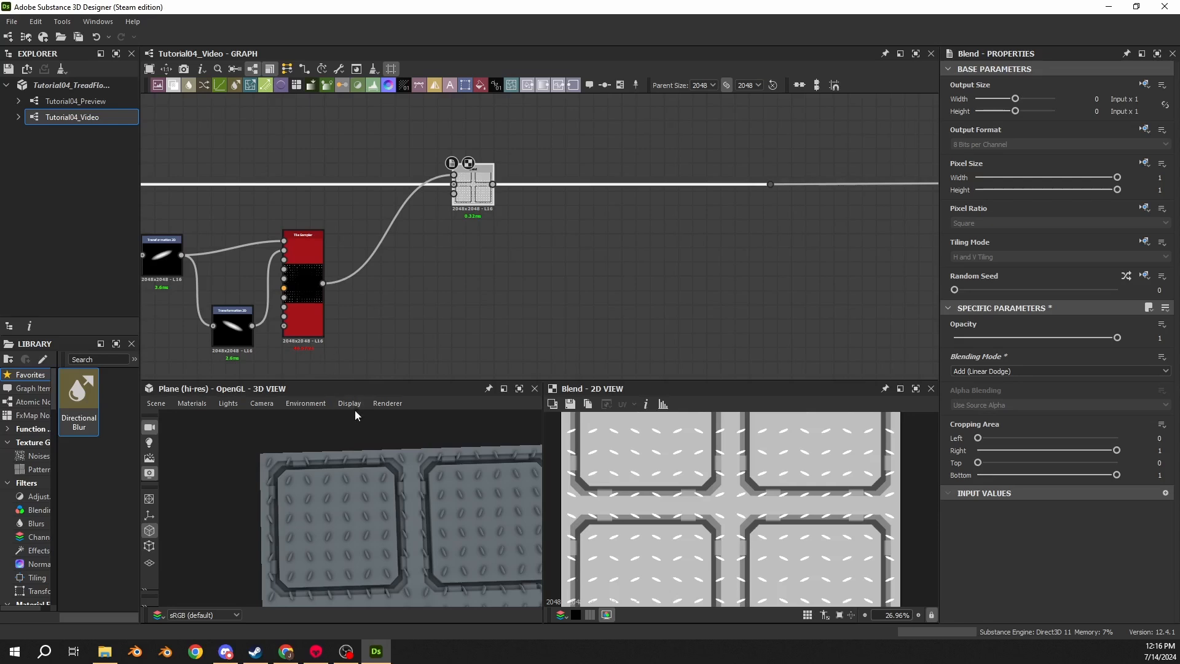
{"action": "double_click", "coordinate": [316, 318]}
{"action": "middle_click_drag", "start_coordinate": [478, 314], "coordinate": [643, 278]}
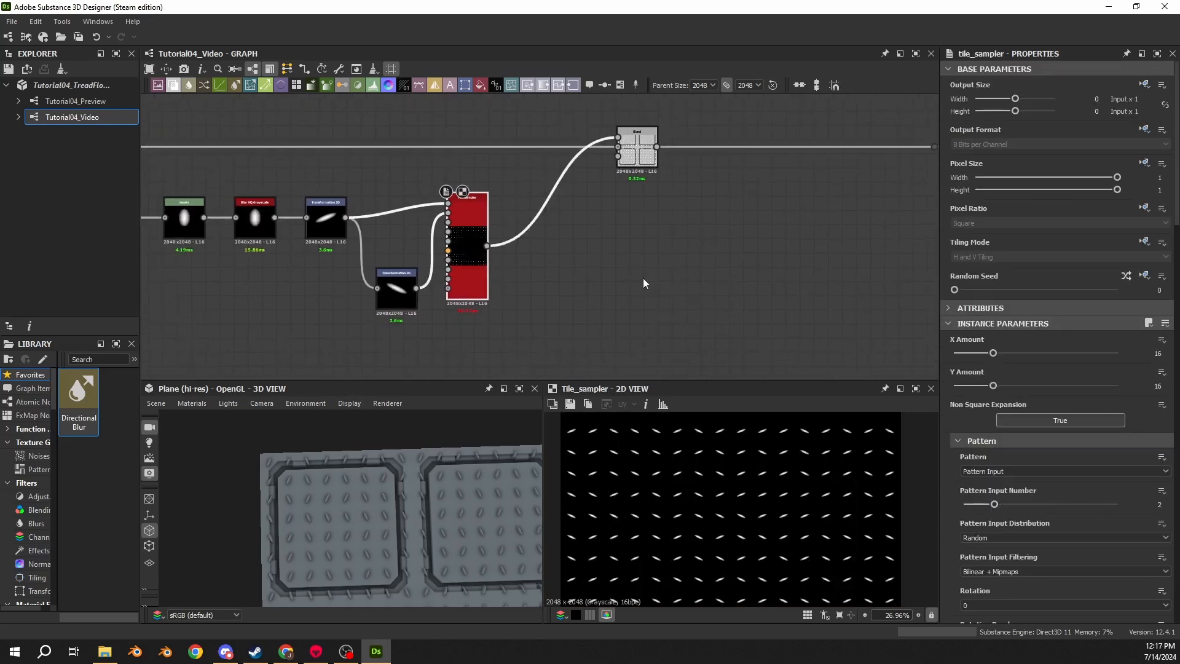
{"action": "double_click", "coordinate": [642, 153]}
{"action": "left_click", "coordinate": [467, 215]}
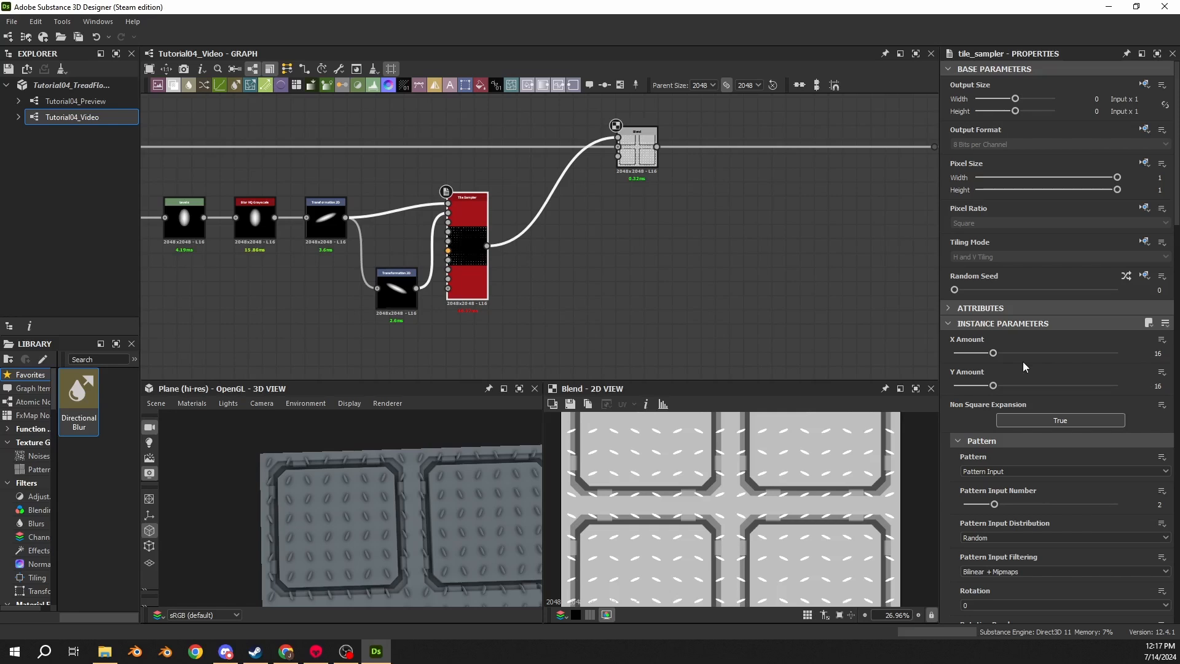
{"action": "left_click", "coordinate": [1158, 354]}
{"action": "type", "text": "28"}
{"action": "key", "text": "Return"}
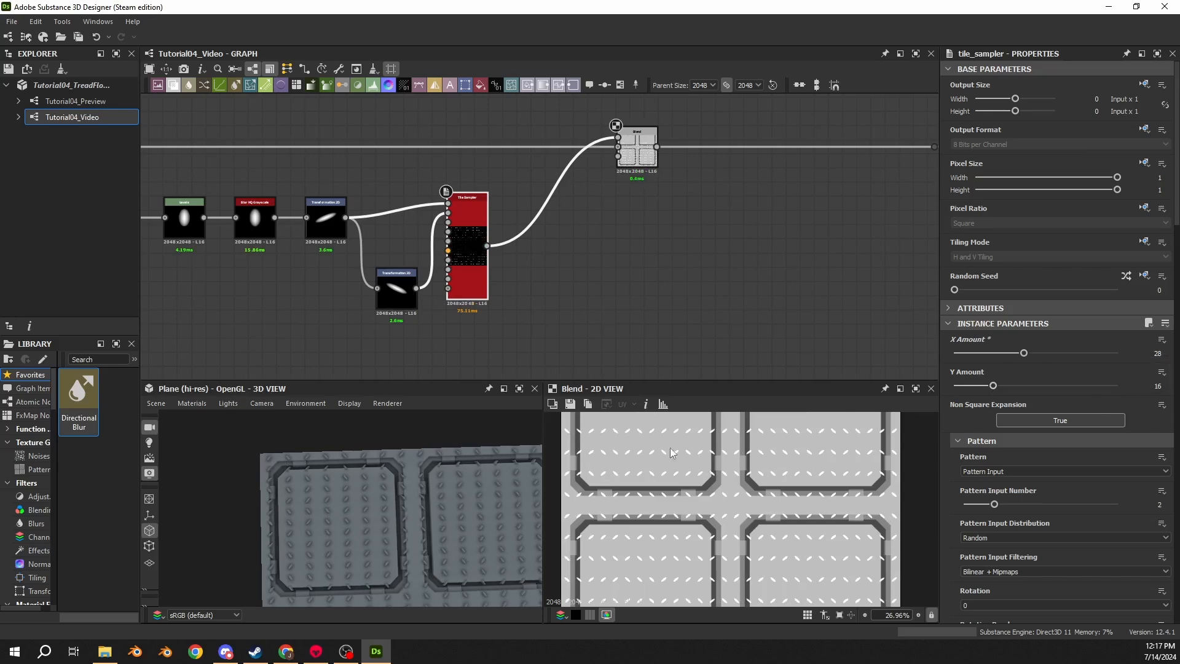
{"action": "scroll", "coordinate": [671, 453], "scroll_direction": "up", "scroll_amount": 4}
{"action": "left_click", "coordinate": [1163, 389]}
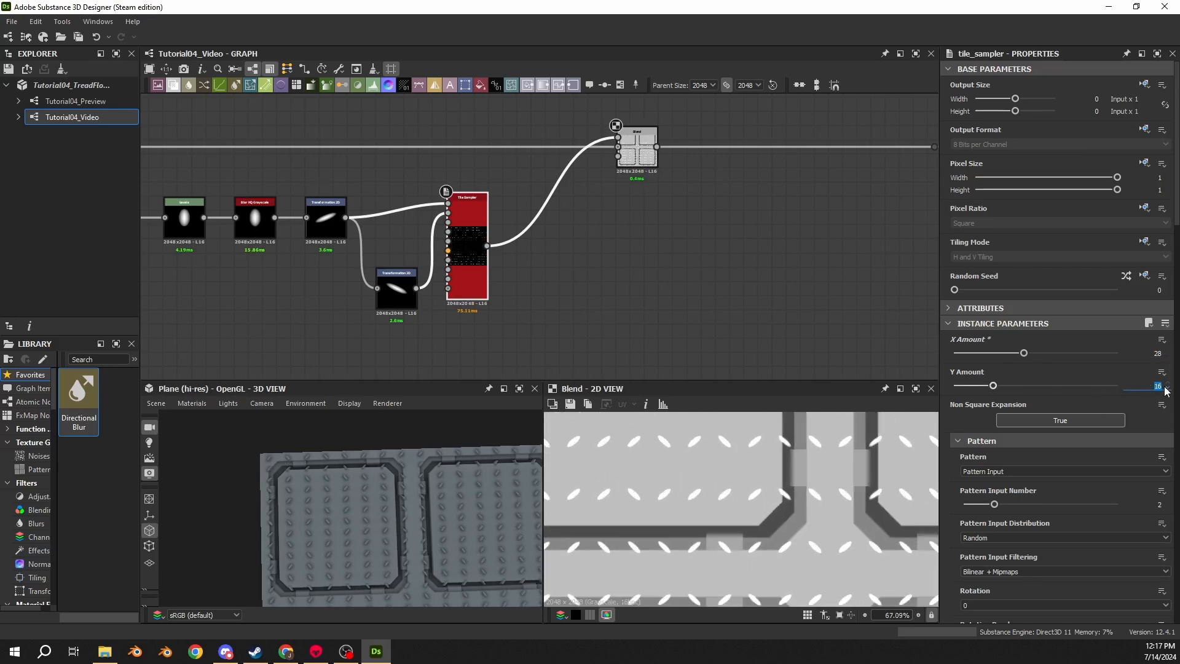
{"action": "type", "text": "14"}
{"action": "key", "text": "Return"}
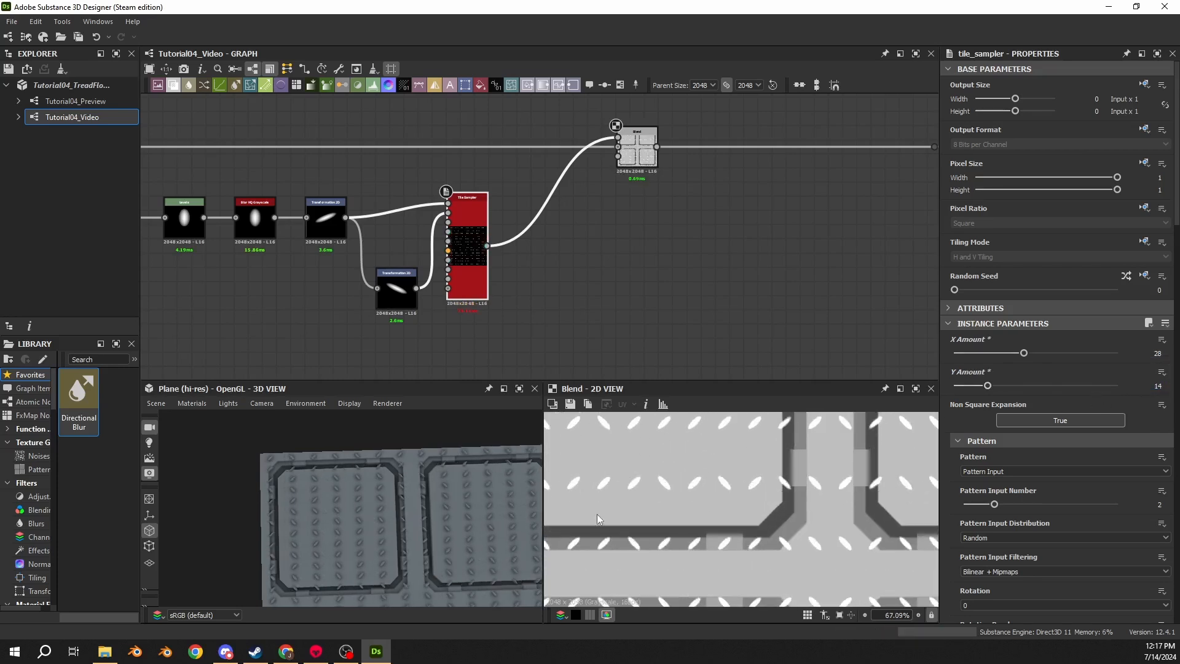
- Set the Tile Sampler's Scale to 1.85 and its position Offset to 0.5
{"action": "scroll", "coordinate": [360, 492], "scroll_direction": "up", "scroll_amount": 3}
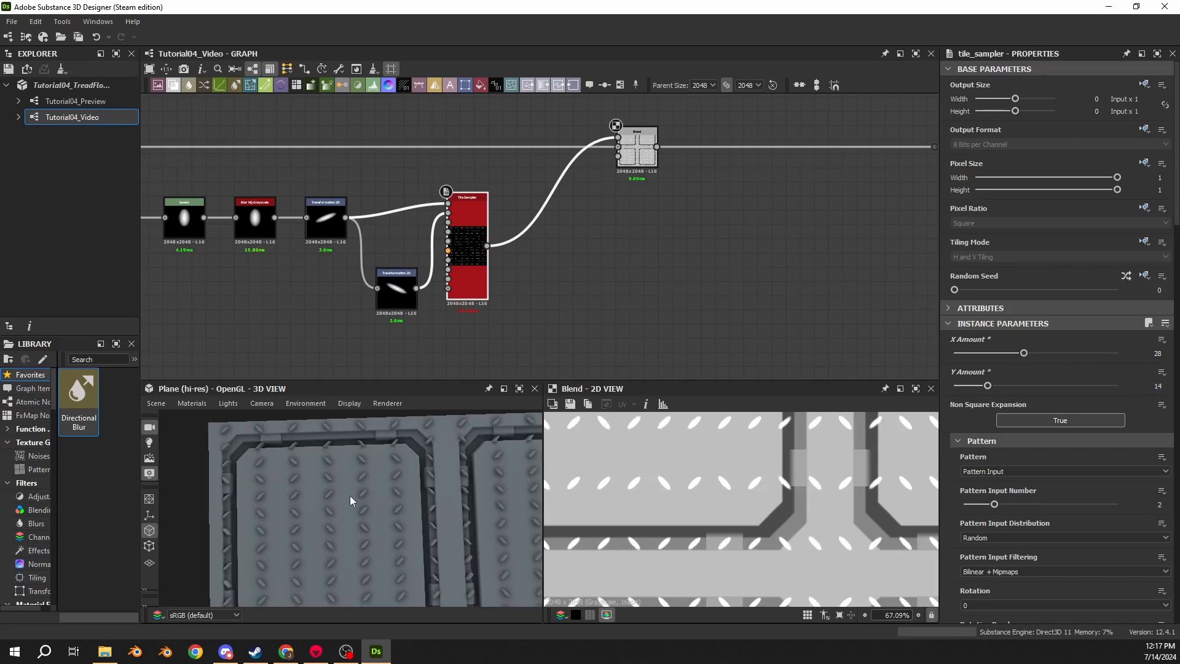
{"action": "scroll", "coordinate": [1042, 561], "scroll_direction": "down", "scroll_amount": 2}
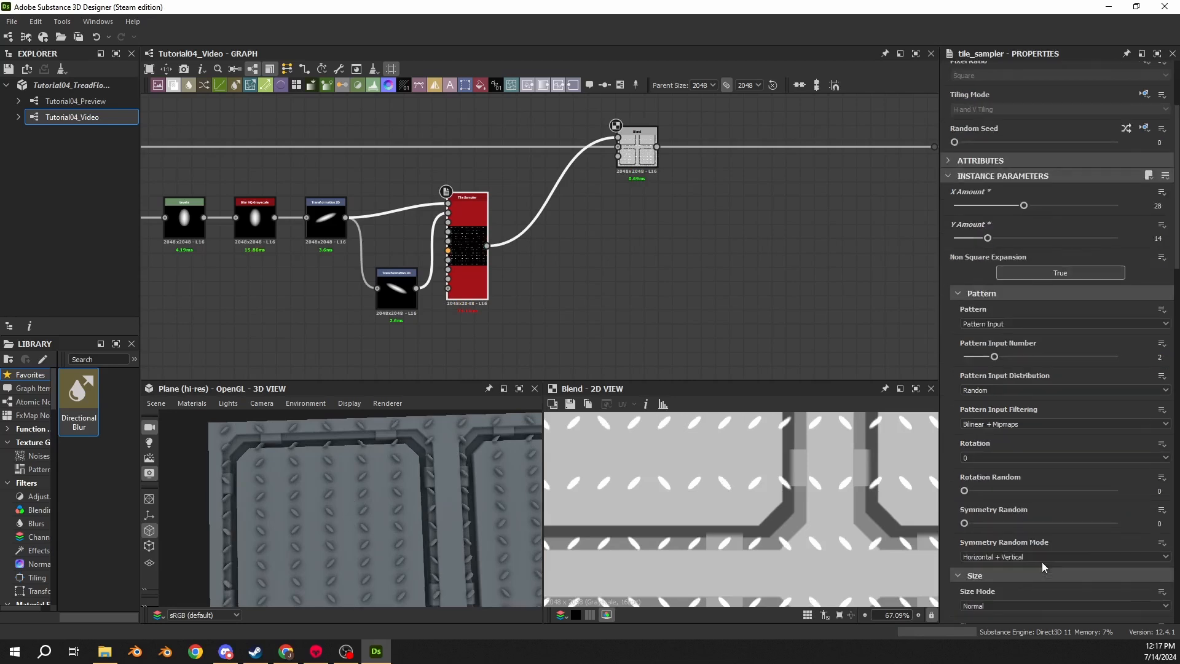
{"action": "scroll", "coordinate": [1024, 496], "scroll_direction": "down", "scroll_amount": 3}
{"action": "double_click", "coordinate": [1156, 544]}
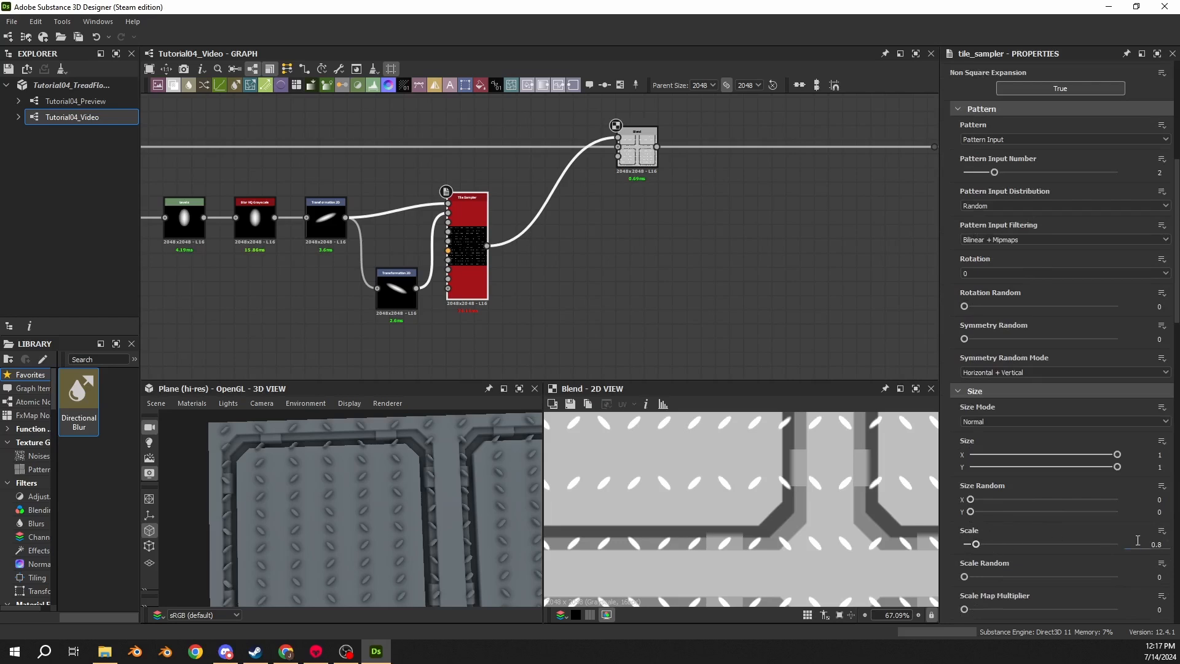
{"action": "type", "text": "1.85"}
{"action": "key", "text": "Return"}
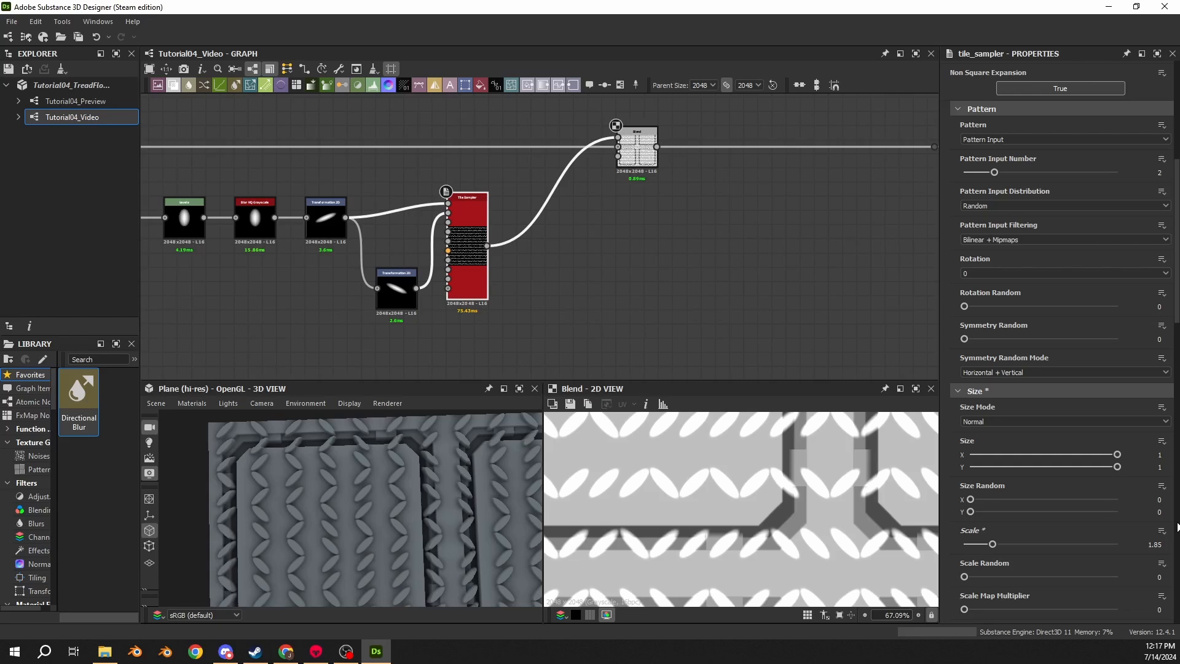
{"action": "scroll", "coordinate": [1020, 504], "scroll_direction": "down", "scroll_amount": 8}
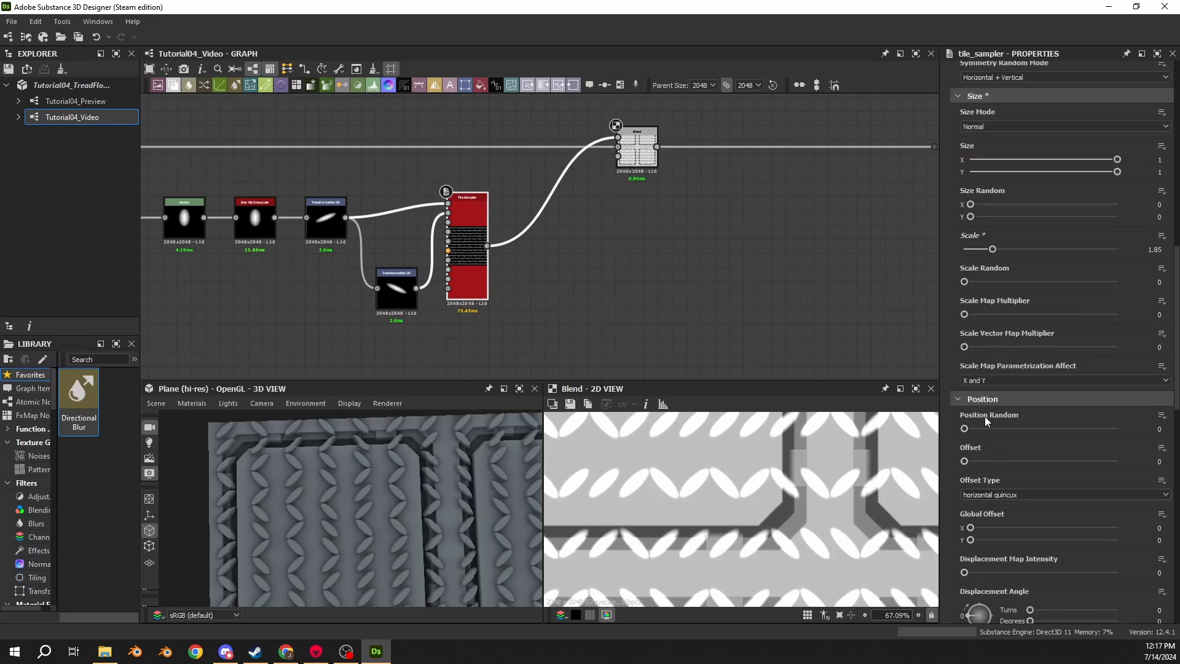
{"action": "left_click", "coordinate": [1160, 462]}
{"action": "key", "text": "Return"}
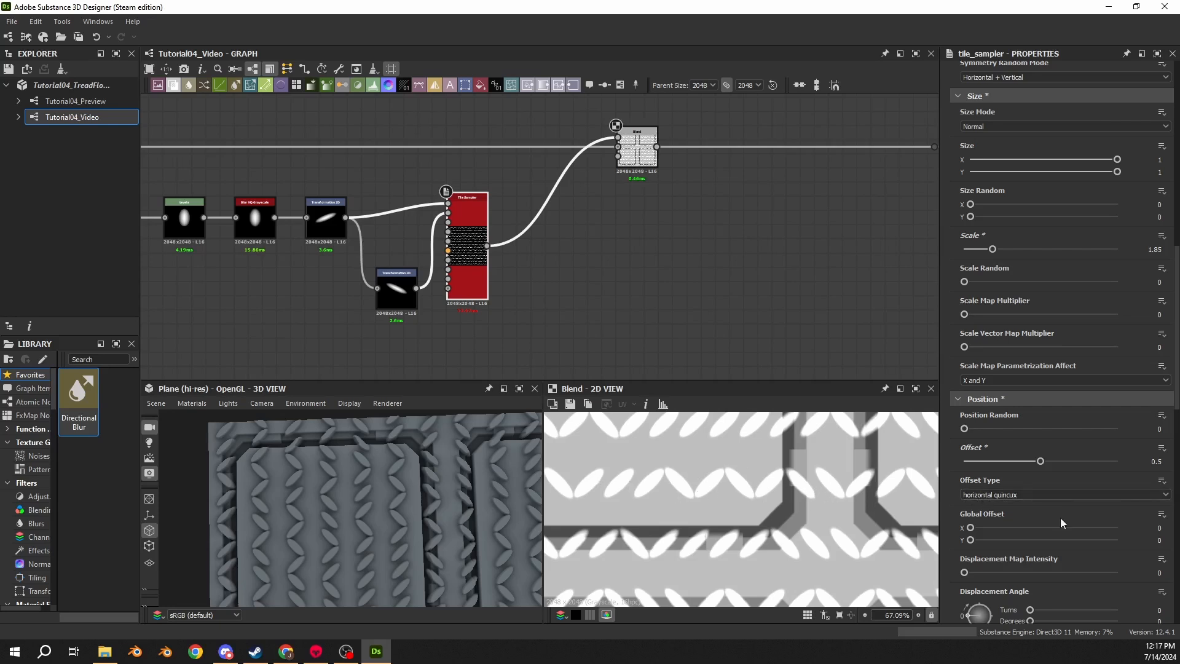
- Set the Tile Sampler's Offset Type to vertical quincunx
{"action": "left_click", "coordinate": [982, 496]}
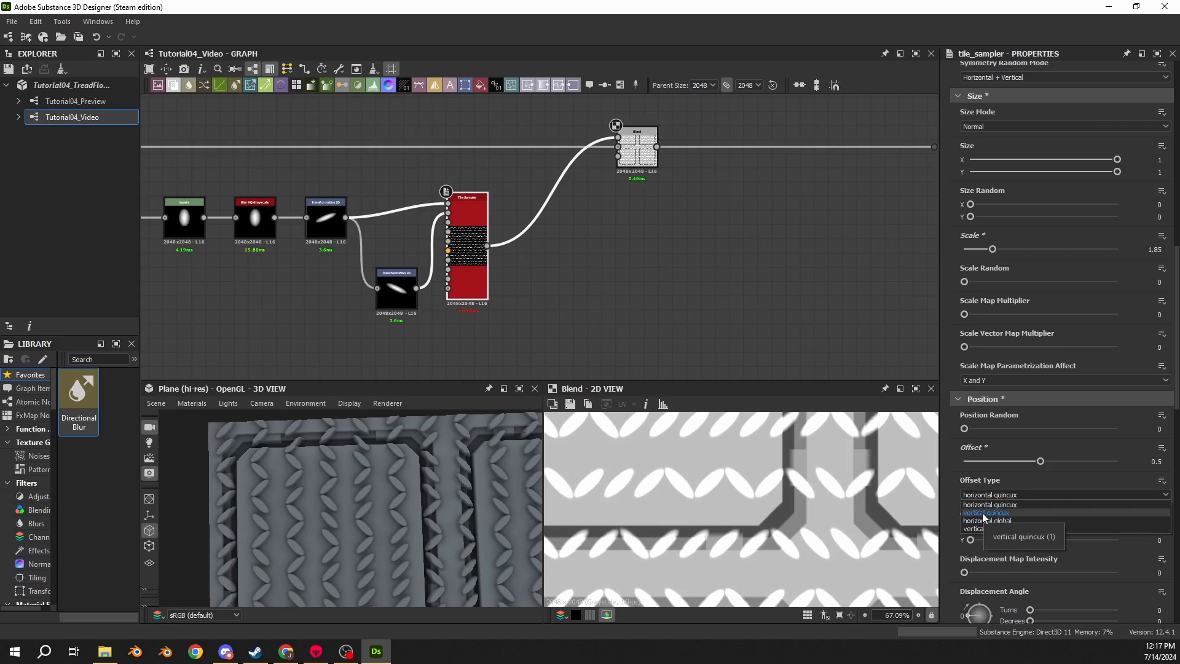
{"action": "left_click", "coordinate": [982, 512]}
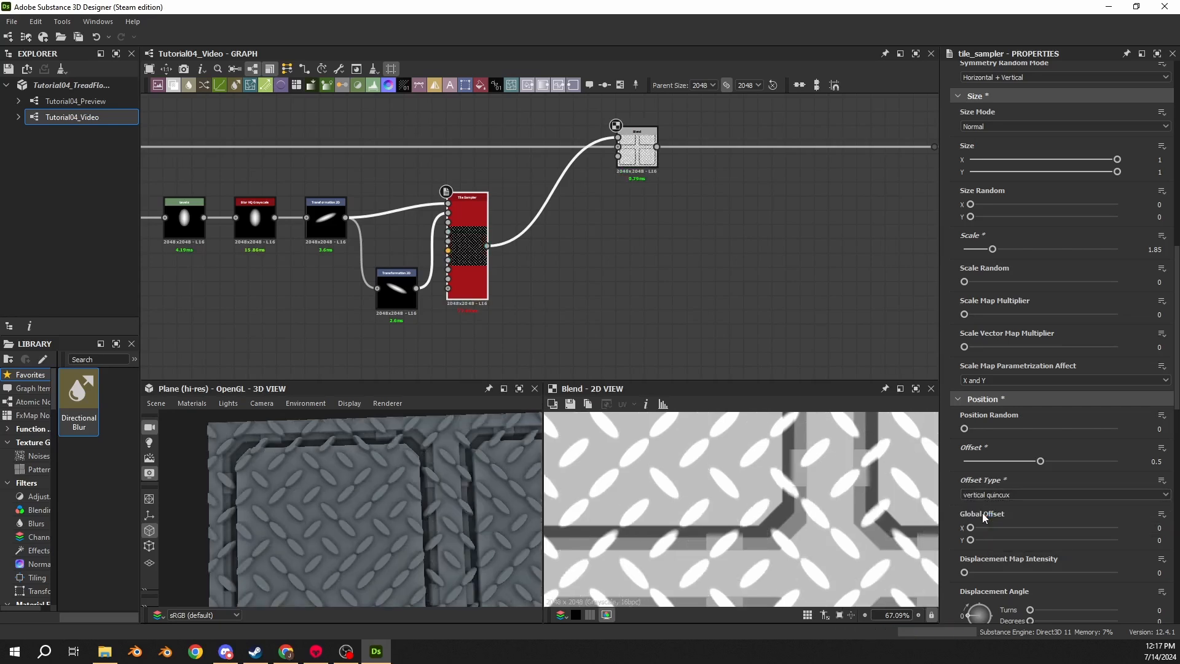
{"action": "scroll", "coordinate": [780, 502], "scroll_direction": "down", "scroll_amount": 3}
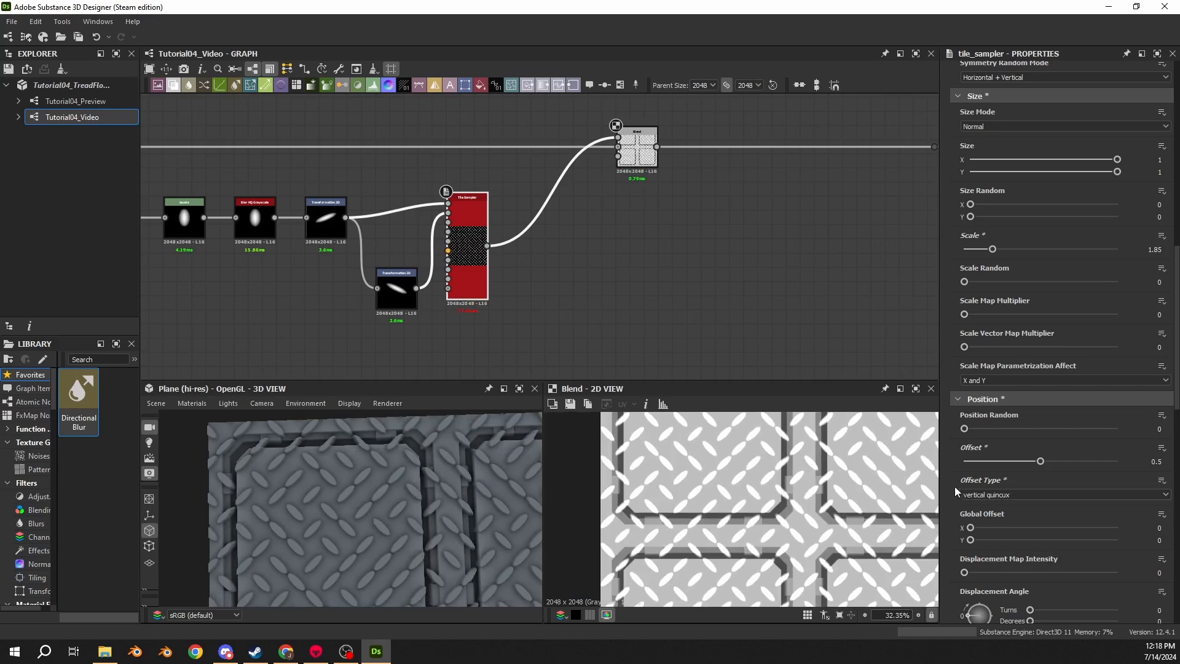
{"action": "middle_click_drag", "start_coordinate": [726, 474], "coordinate": [727, 530]}
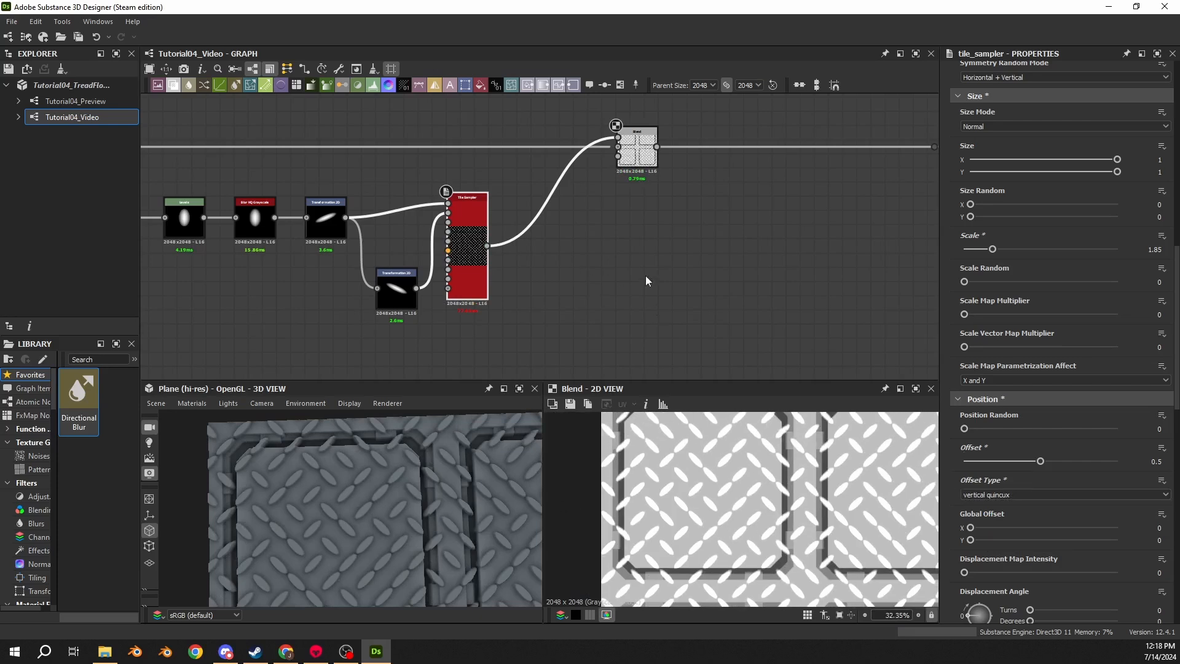
- Set the Tile Sampler's Pattern Input Distribution to Pattern Number and inspect the tread pattern in the 2D and 3D views
{"action": "scroll", "coordinate": [953, 312], "scroll_direction": "up", "scroll_amount": 6}
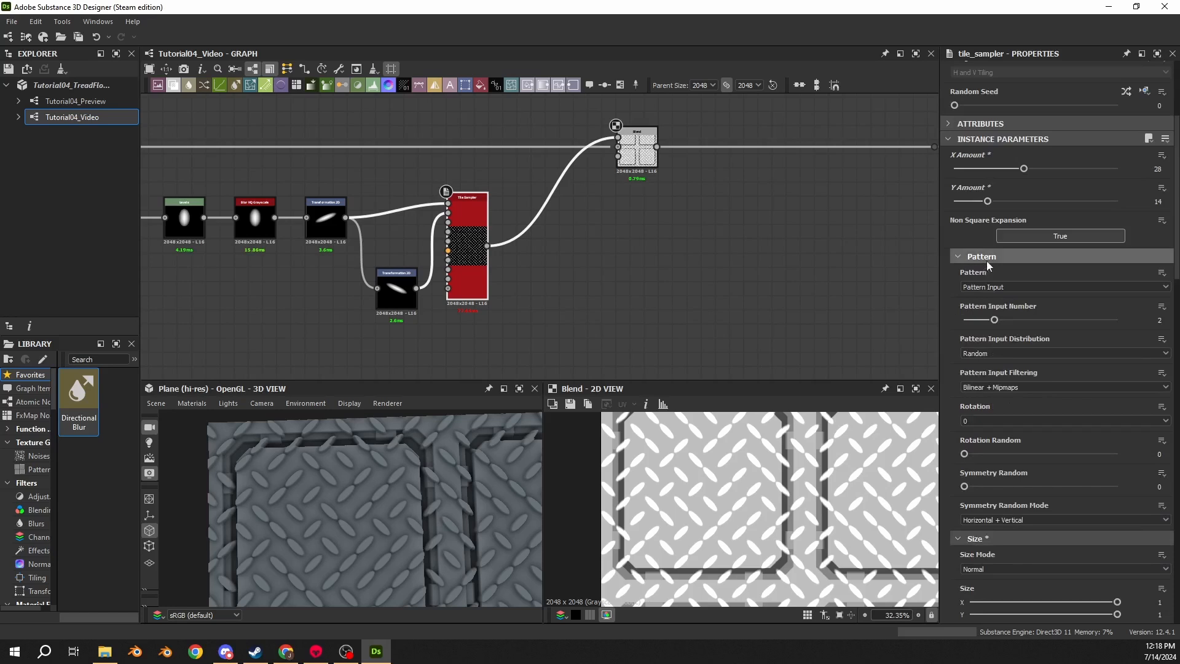
{"action": "left_click", "coordinate": [979, 356]}
{"action": "left_click", "coordinate": [981, 372]}
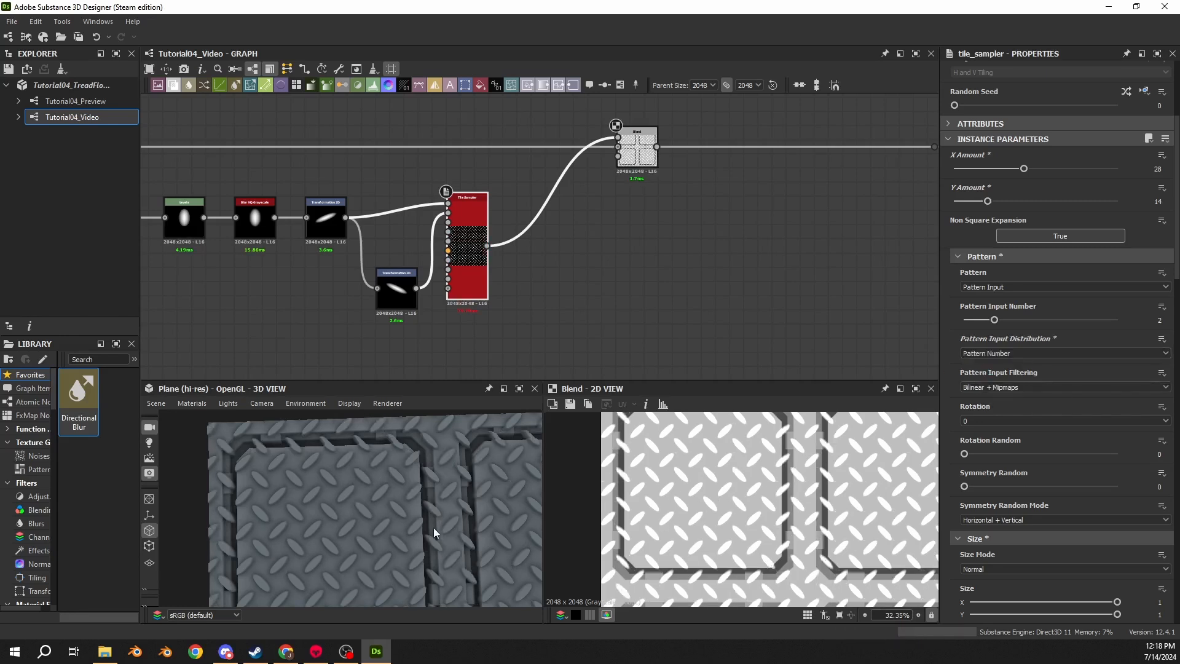
{"action": "scroll", "coordinate": [670, 470], "scroll_direction": "up", "scroll_amount": 5}
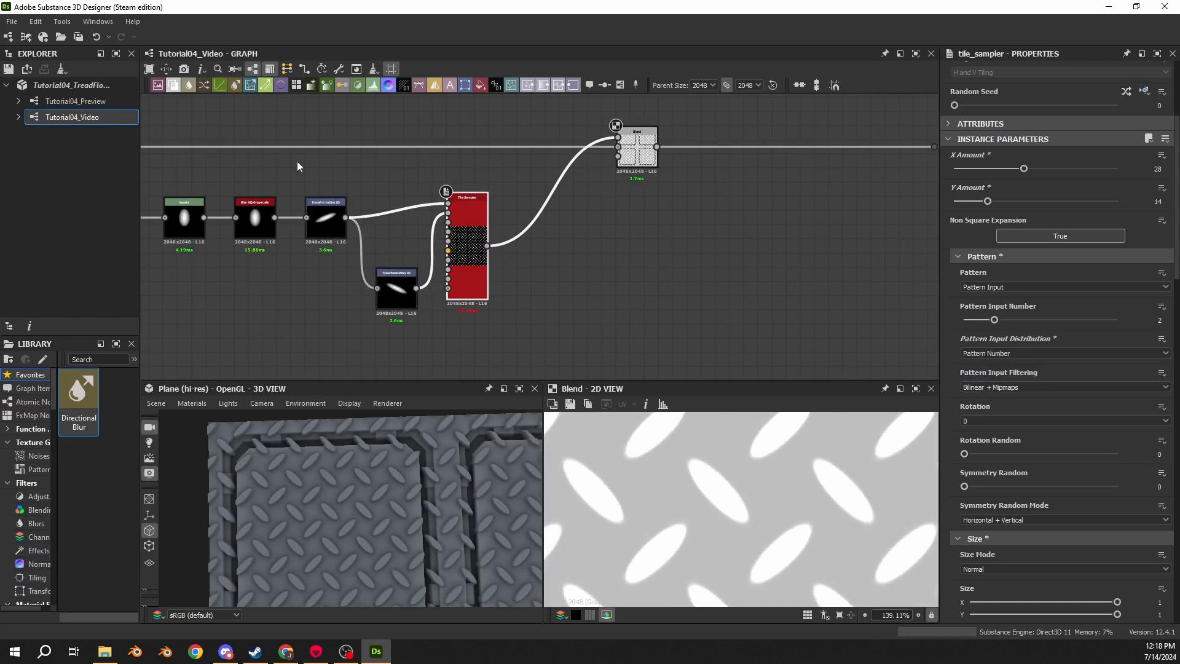
{"action": "middle_click_drag", "start_coordinate": [666, 461], "coordinate": [657, 483]}
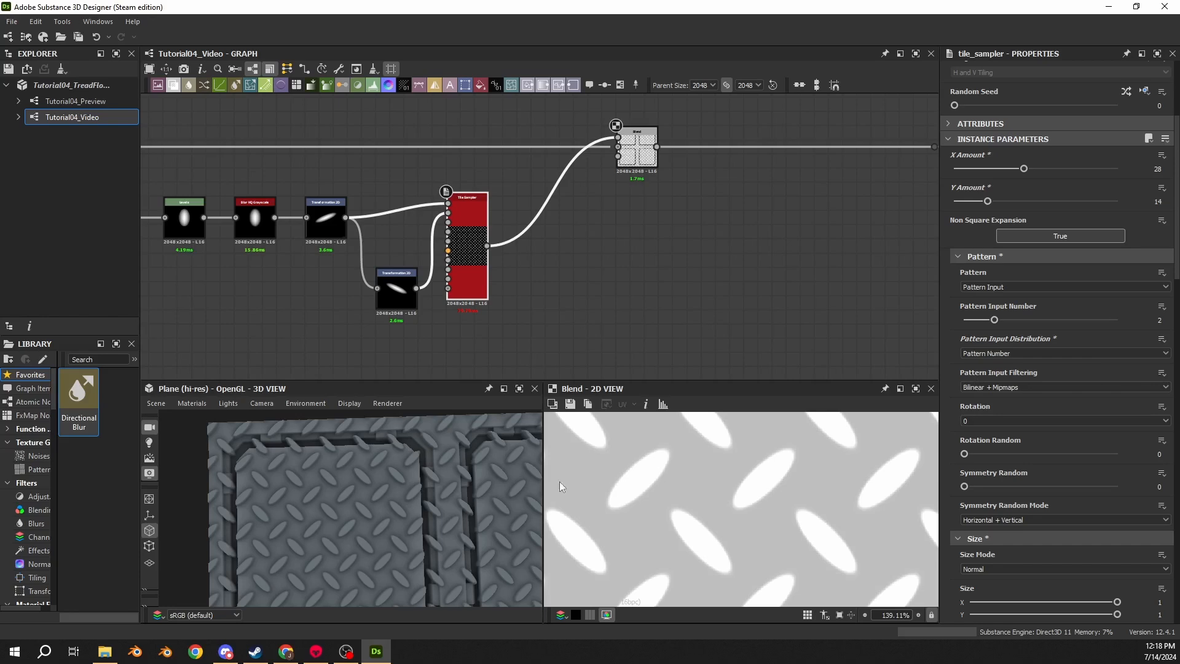
{"action": "left_click_drag", "start_coordinate": [426, 491], "coordinate": [422, 455]}
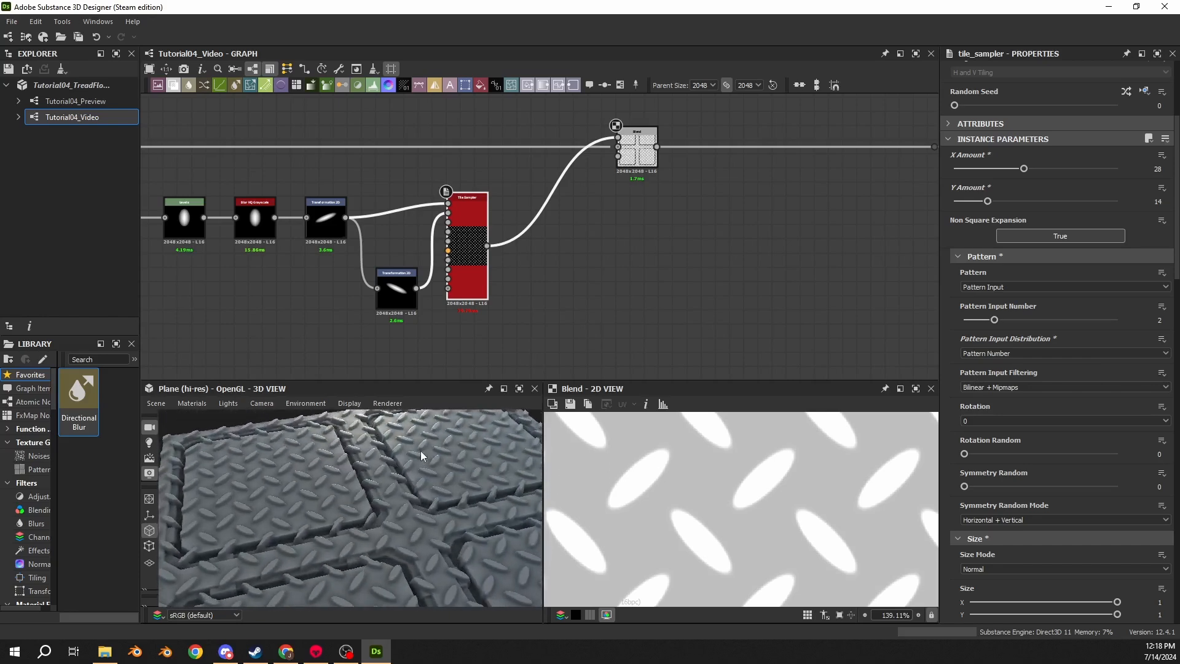
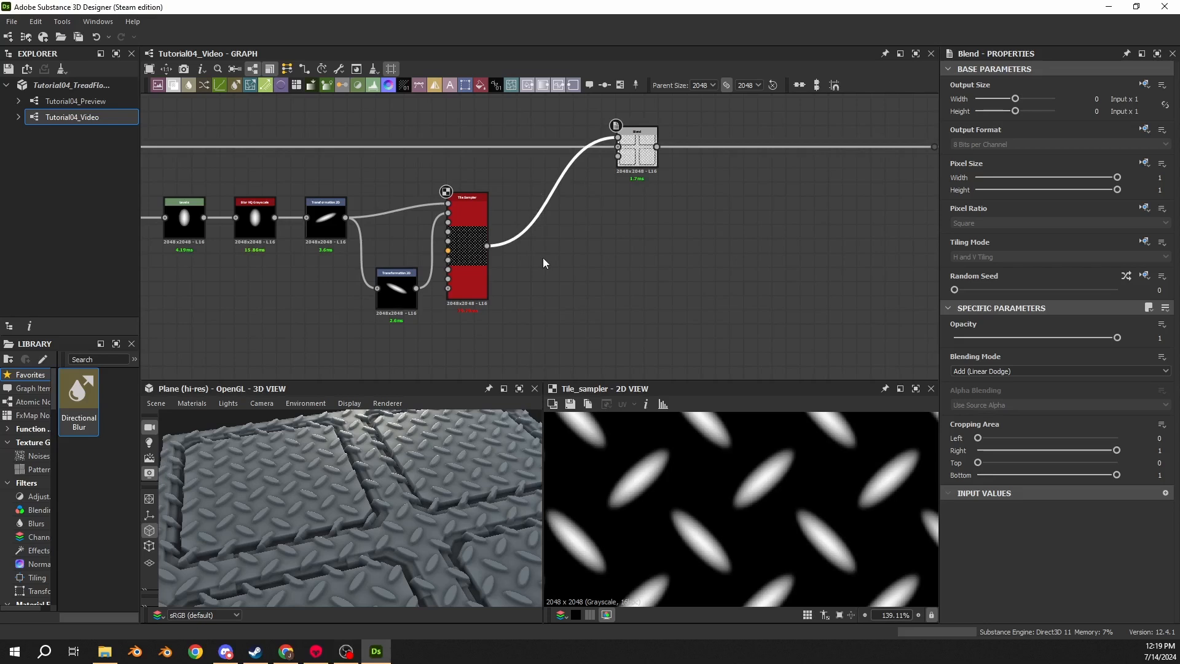
- Insert a Levels node between the Tile Sampler and the Blend node and tidy the node positions
{"action": "key", "text": "space"}
{"action": "type", "text": "levels"}
{"action": "key", "text": "Return"}
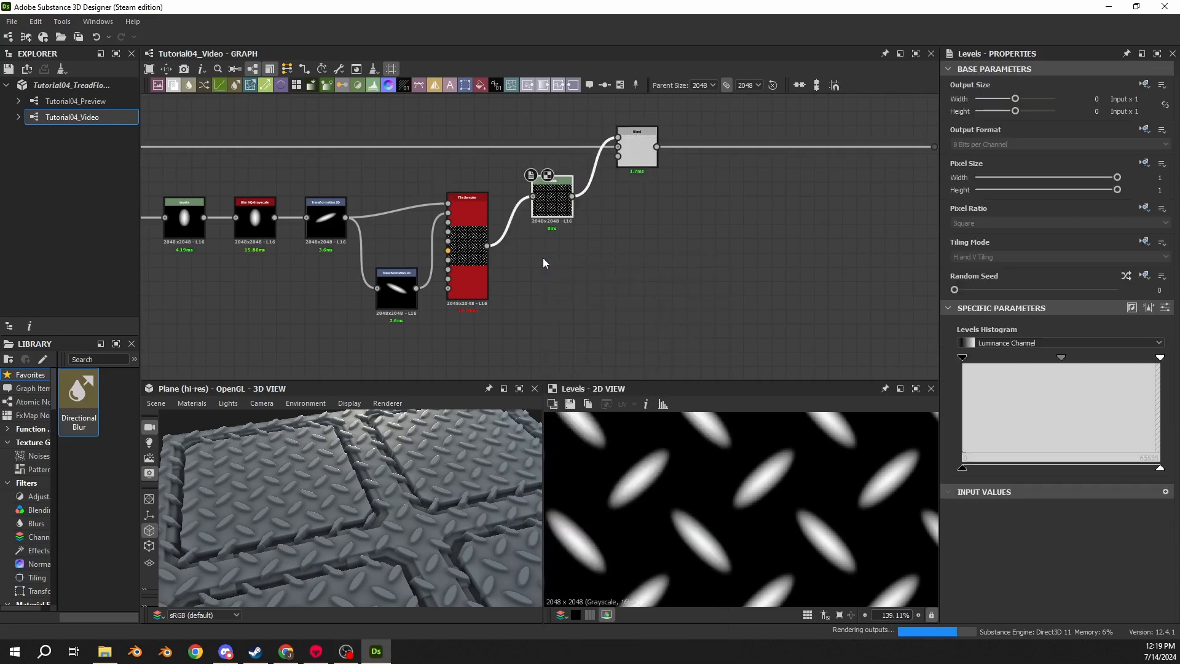
{"action": "left_click_drag", "start_coordinate": [552, 203], "coordinate": [538, 221]}
{"action": "left_click_drag", "start_coordinate": [629, 164], "coordinate": [603, 167]}
- Set the Levels node's Level Out High to 0.25 to flatten the tread ridges
{"action": "scroll", "coordinate": [354, 481], "scroll_direction": "up", "scroll_amount": 10}
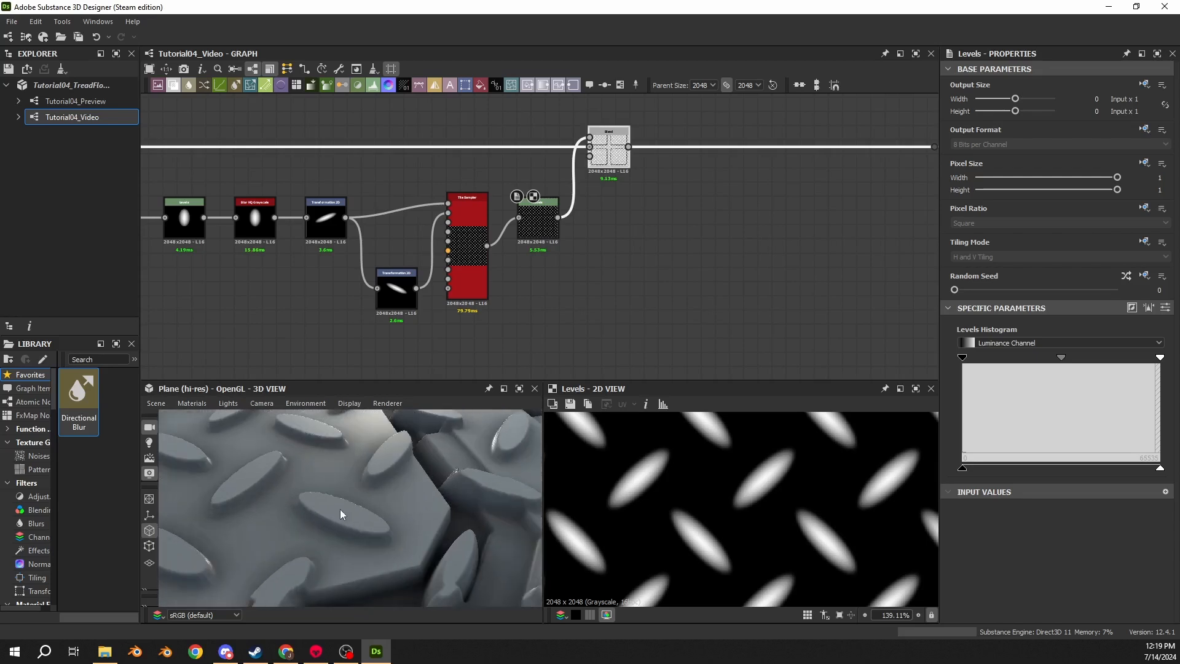
{"action": "scroll", "coordinate": [342, 512], "scroll_direction": "up", "scroll_amount": 3}
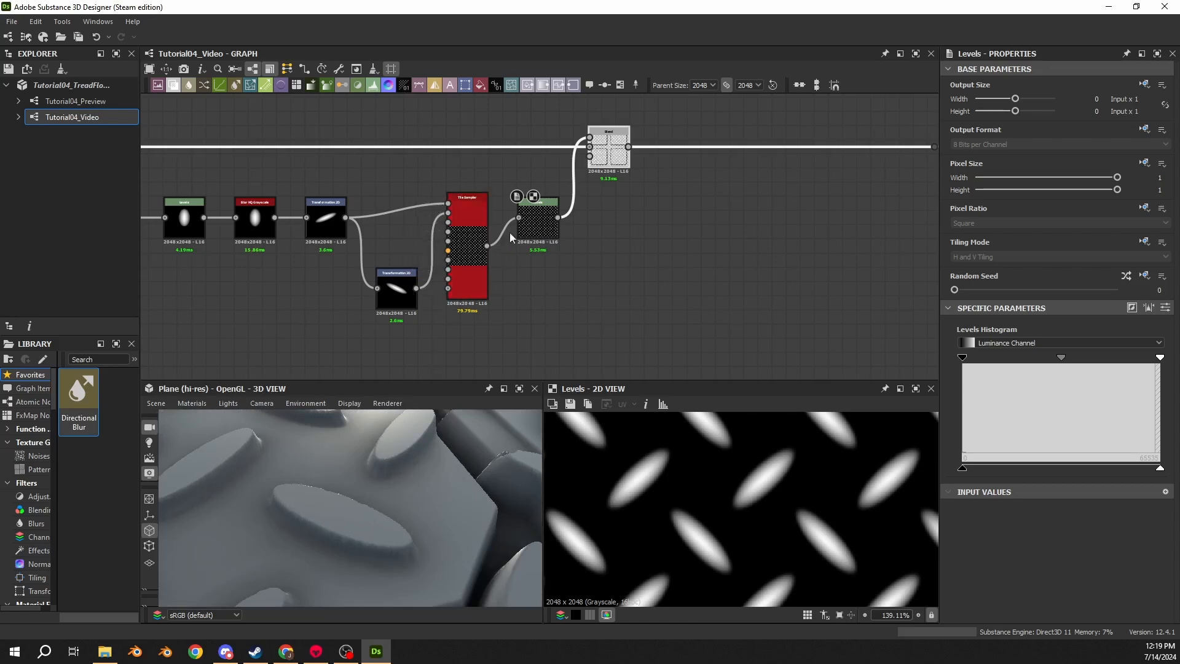
{"action": "left_click", "coordinate": [530, 226]}
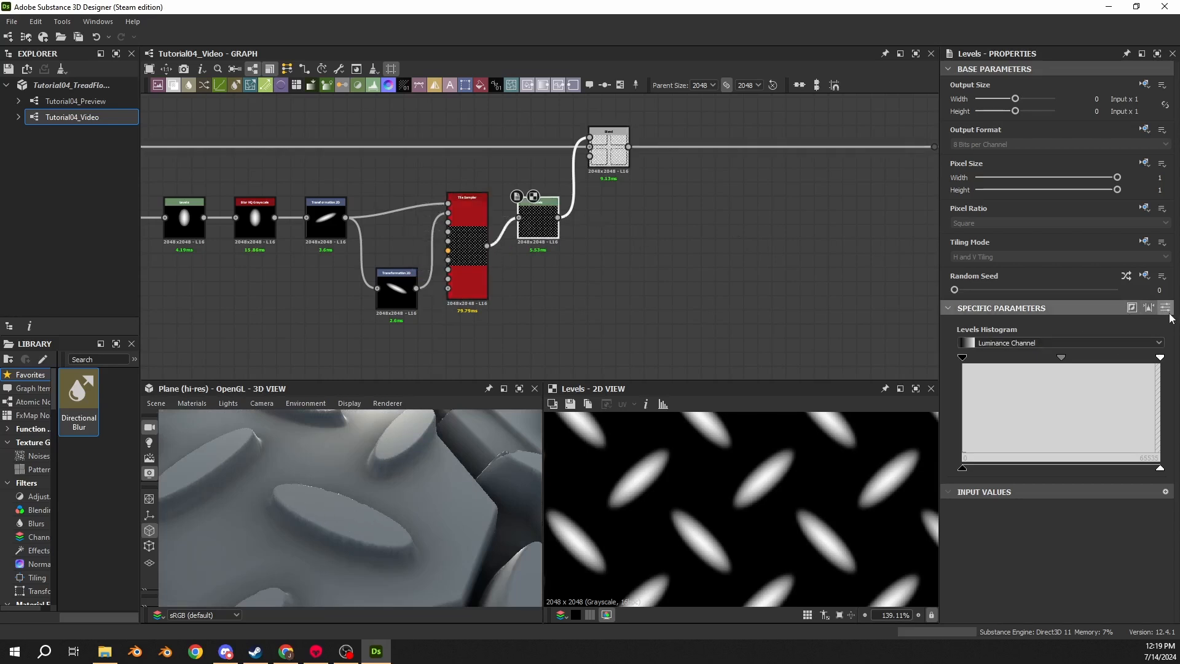
{"action": "left_click", "coordinate": [1165, 307]}
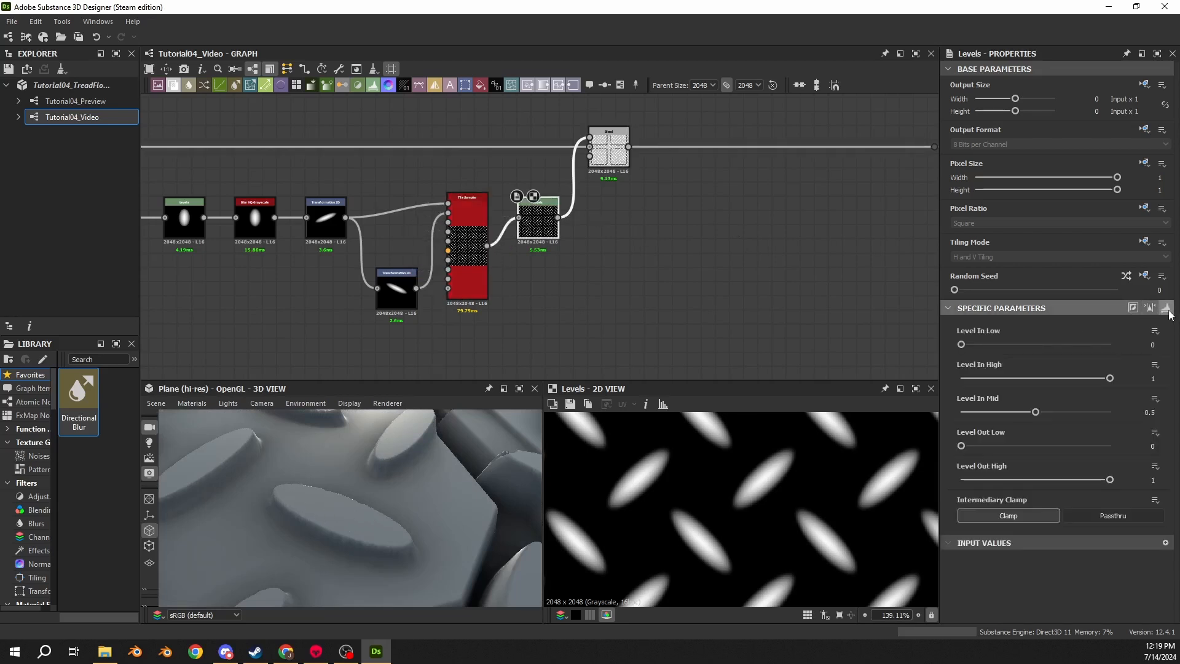
{"action": "double_click", "coordinate": [465, 244]}
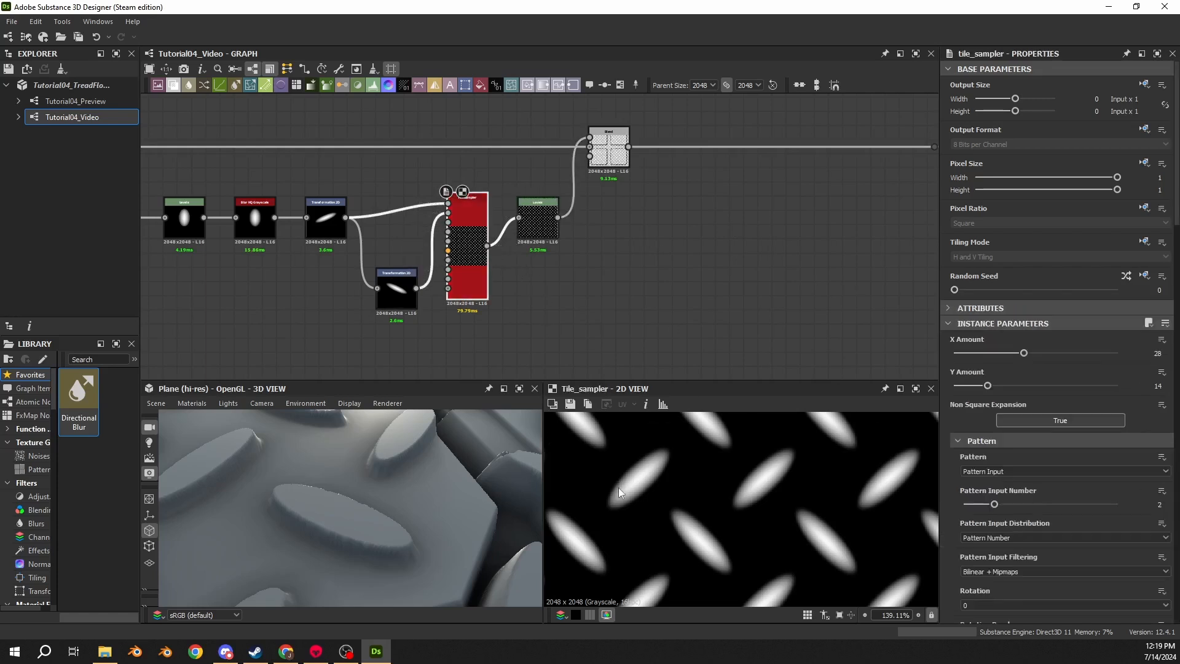
{"action": "scroll", "coordinate": [618, 488], "scroll_direction": "up", "scroll_amount": 4}
{"action": "double_click", "coordinate": [538, 222]}
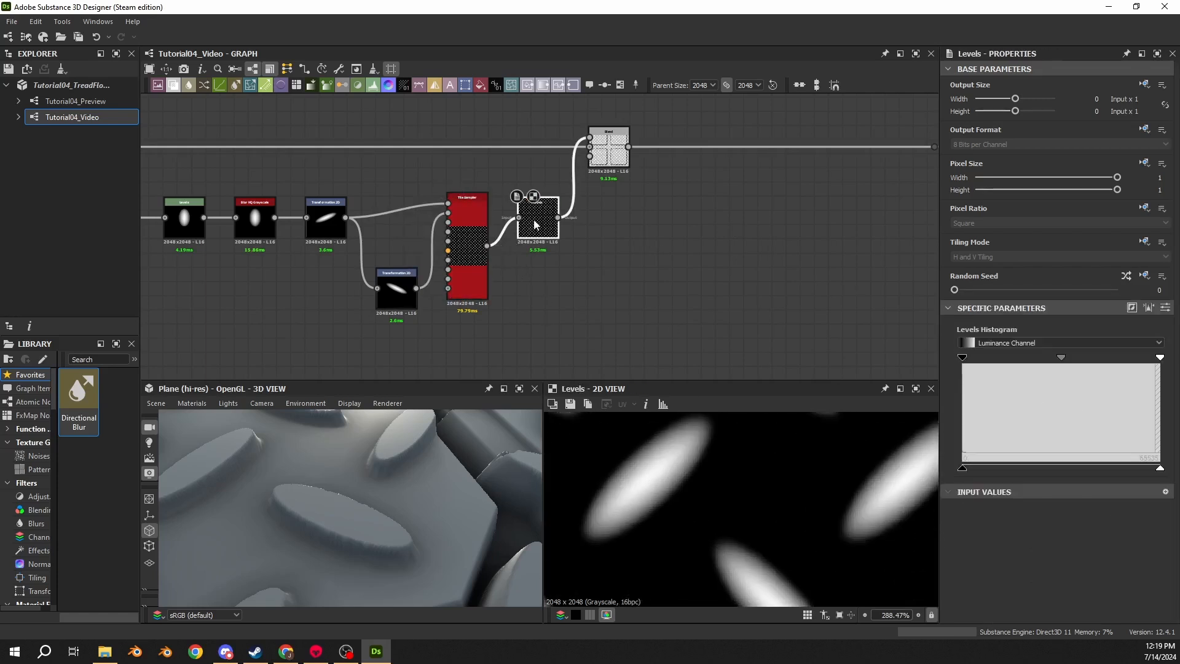
{"action": "scroll", "coordinate": [683, 467], "scroll_direction": "down", "scroll_amount": 6}
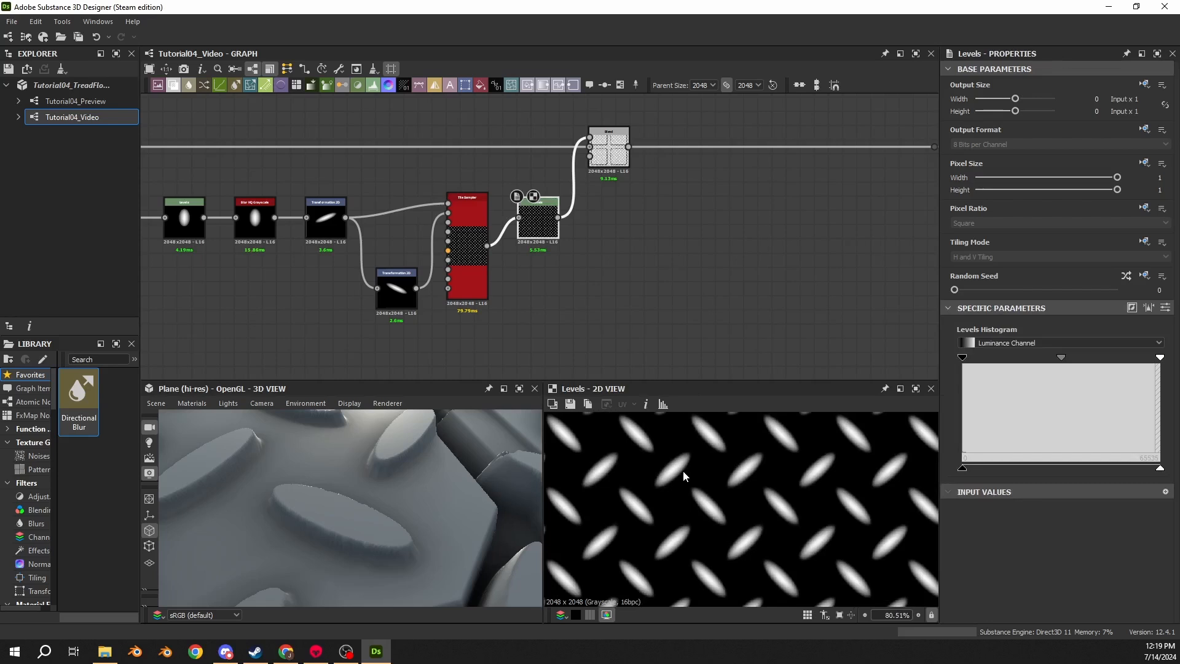
{"action": "left_click", "coordinate": [1170, 310]}
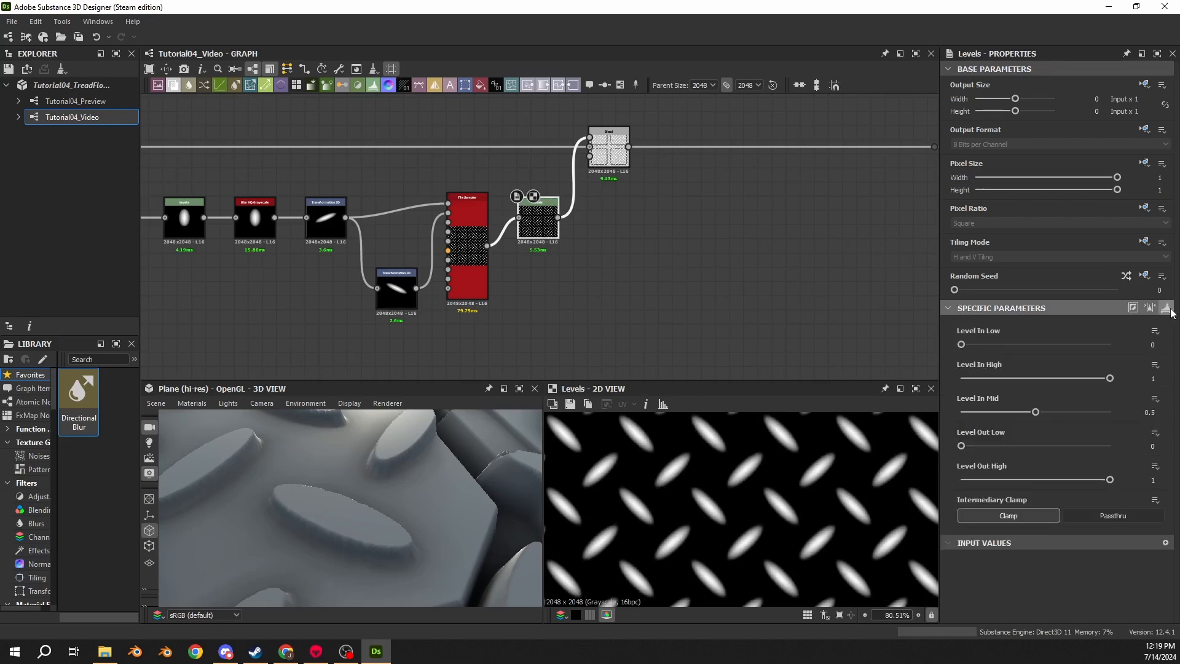
{"action": "left_click", "coordinate": [1153, 480]}
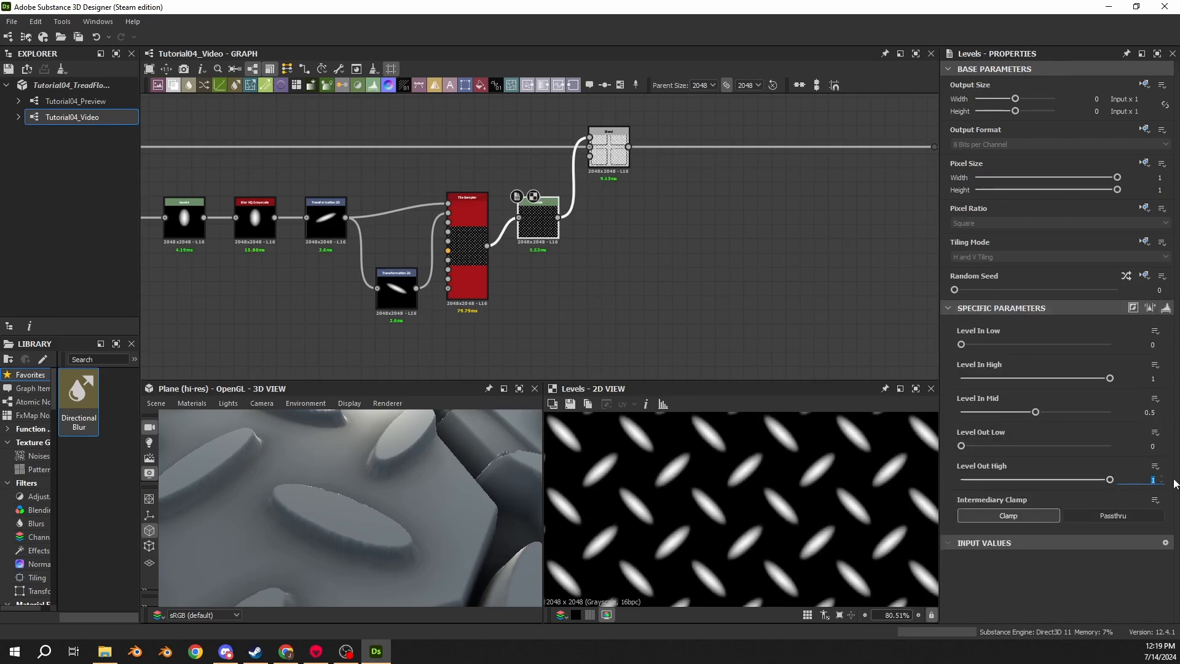
{"action": "type", "text": "0.25"}
{"action": "key", "text": "Return"}
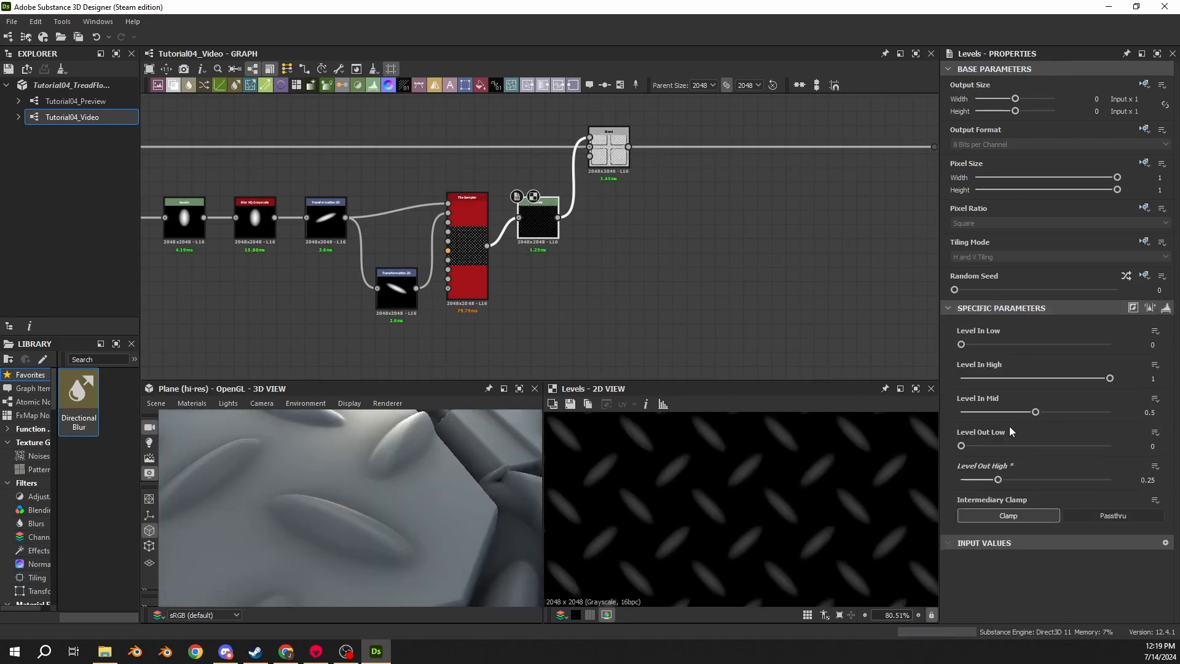
- Try lowering Level Out High further and undo that change
{"action": "scroll", "coordinate": [343, 506], "scroll_direction": "down", "scroll_amount": 5}
{"action": "left_click_drag", "start_coordinate": [341, 507], "coordinate": [383, 440]}
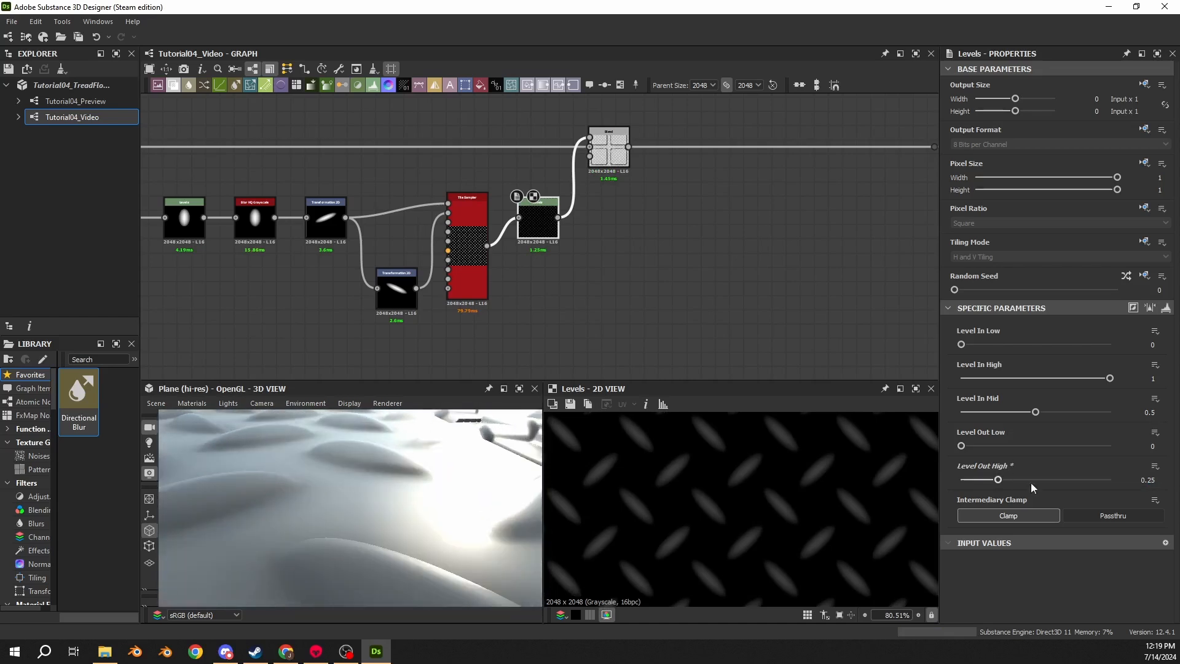
{"action": "left_click_drag", "start_coordinate": [998, 480], "coordinate": [980, 480]}
{"action": "scroll", "coordinate": [342, 471], "scroll_direction": "down", "scroll_amount": 4}
{"action": "left_click_drag", "start_coordinate": [341, 472], "coordinate": [322, 529]}
{"action": "key", "text": "ctrl+z"}
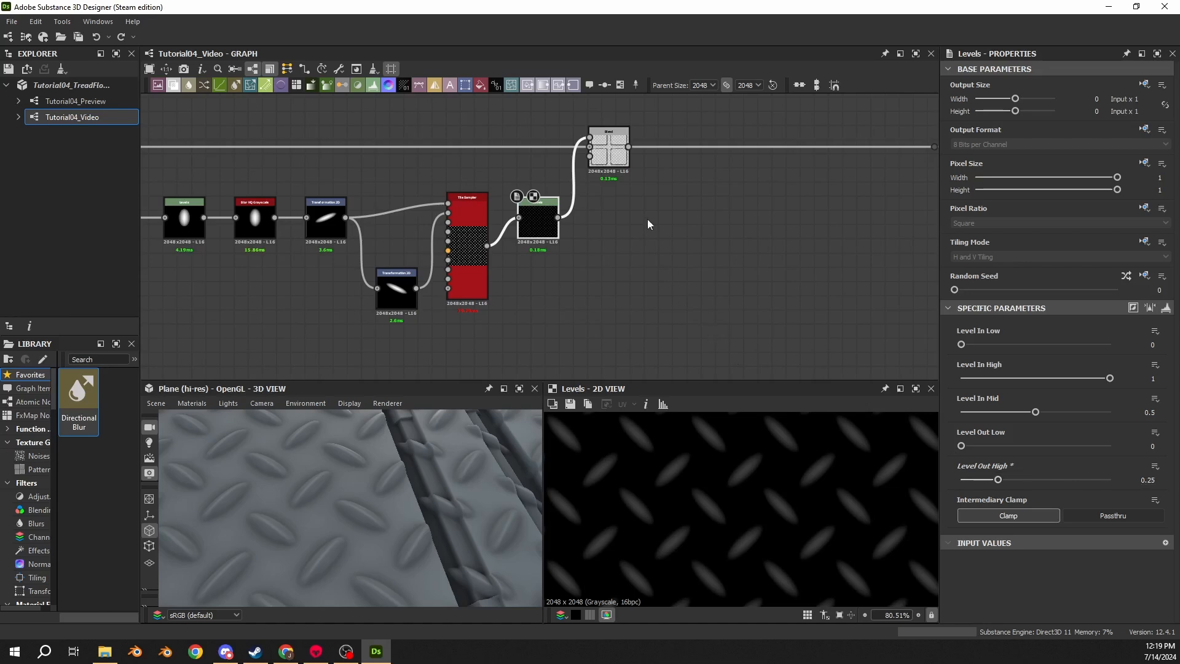
- Inspect the Blend node's settings and the tread plate result in the 3D view
{"action": "double_click", "coordinate": [608, 156]}
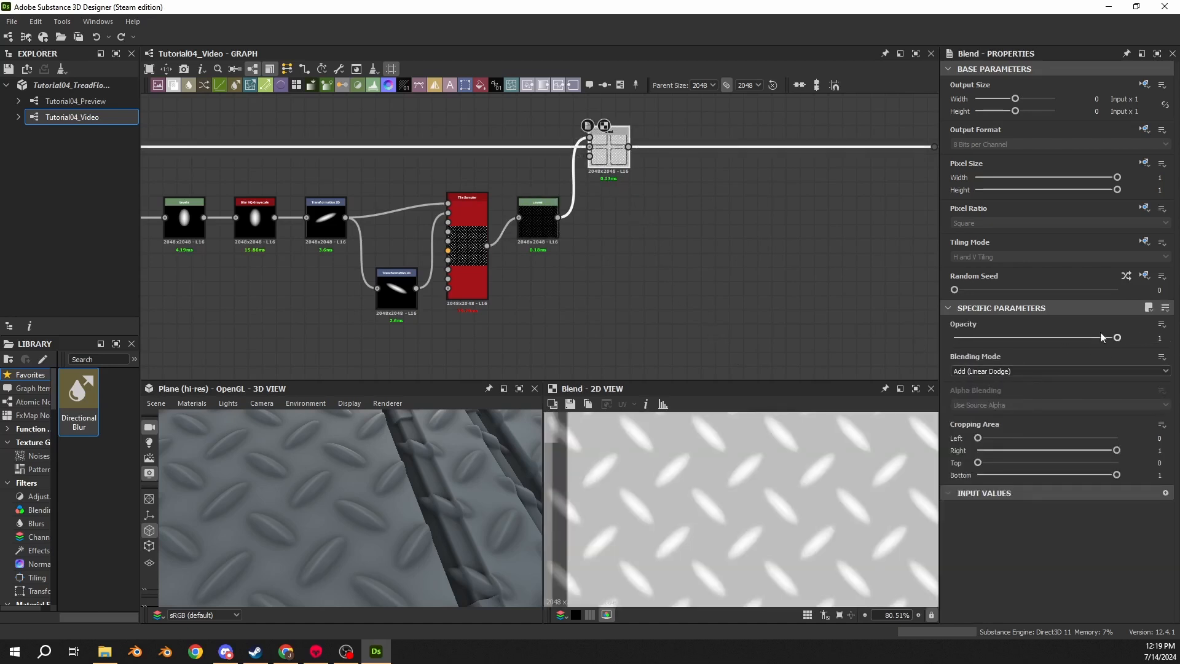
{"action": "left_click_drag", "start_coordinate": [1103, 337], "coordinate": [1124, 338]}
{"action": "scroll", "coordinate": [346, 504], "scroll_direction": "down", "scroll_amount": 8}
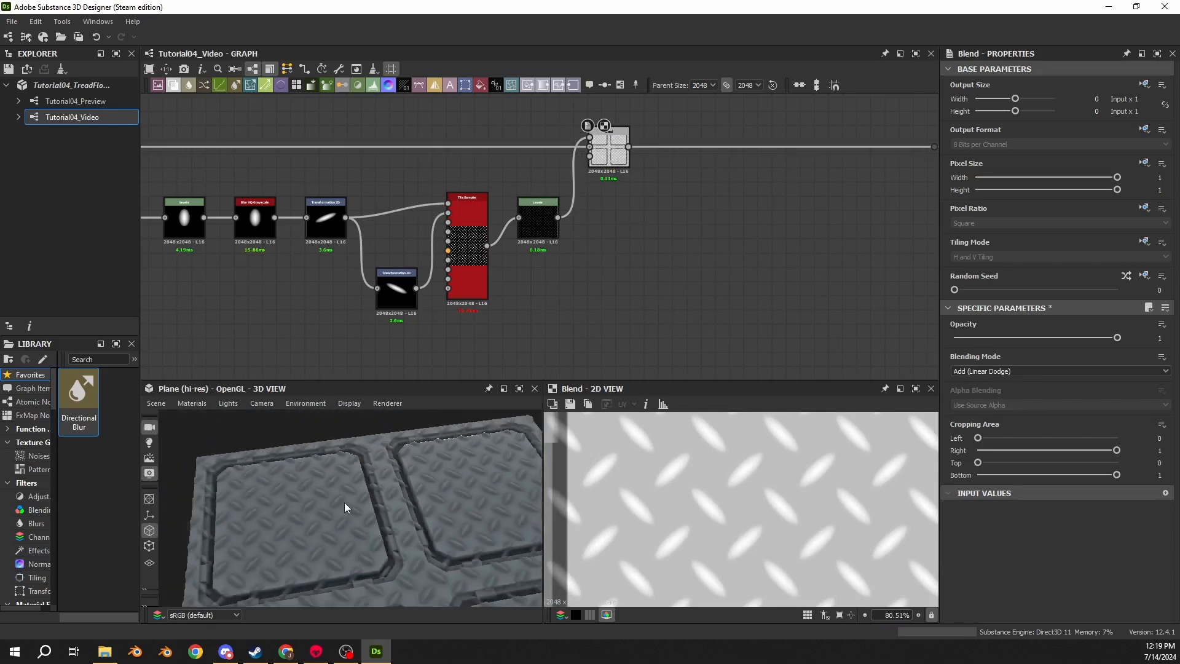
{"action": "scroll", "coordinate": [344, 503], "scroll_direction": "down", "scroll_amount": 4}
{"action": "left_click_drag", "start_coordinate": [382, 508], "coordinate": [381, 482]}
{"action": "scroll", "coordinate": [383, 480], "scroll_direction": "up", "scroll_amount": 10}
{"action": "middle_click_drag", "start_coordinate": [385, 477], "coordinate": [363, 511]}
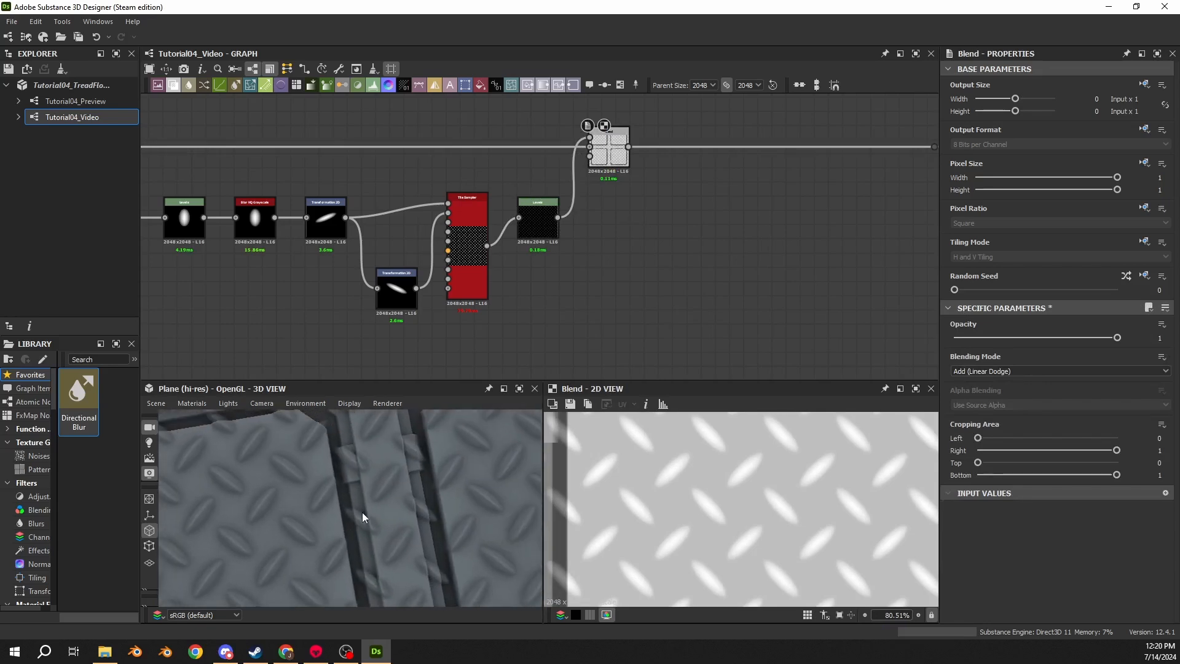
{"action": "left_click_drag", "start_coordinate": [359, 443], "coordinate": [229, 489]}
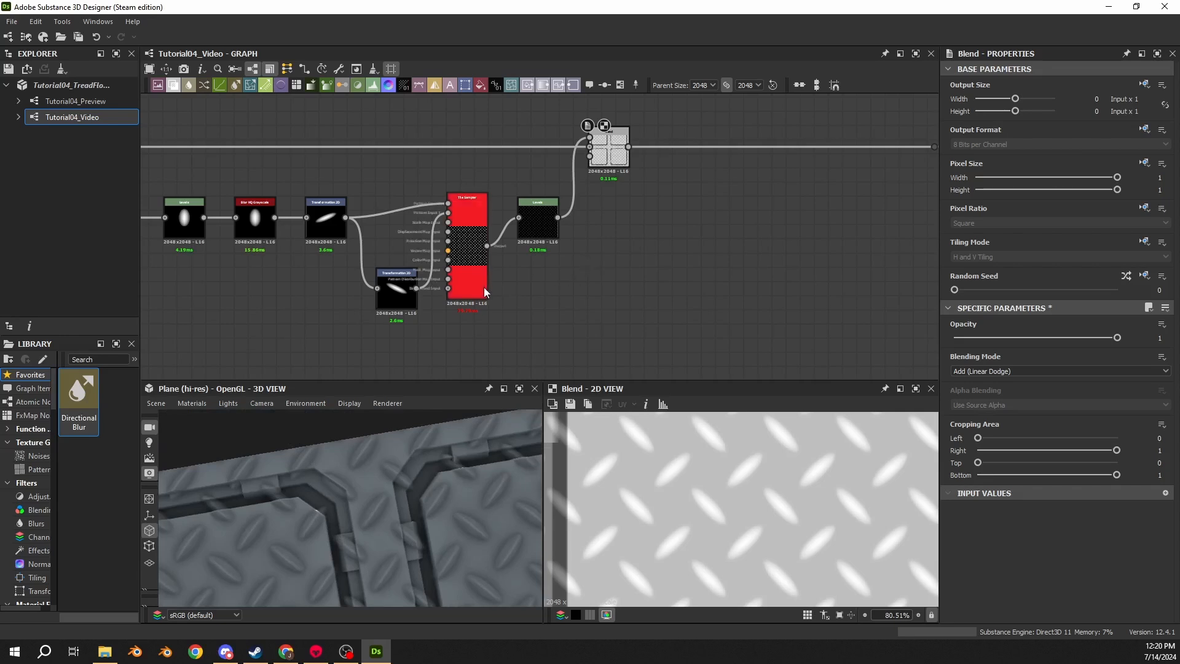
- Add a Shape node in an empty area of the graph
{"action": "scroll", "coordinate": [448, 293], "scroll_direction": "up", "scroll_amount": 5}
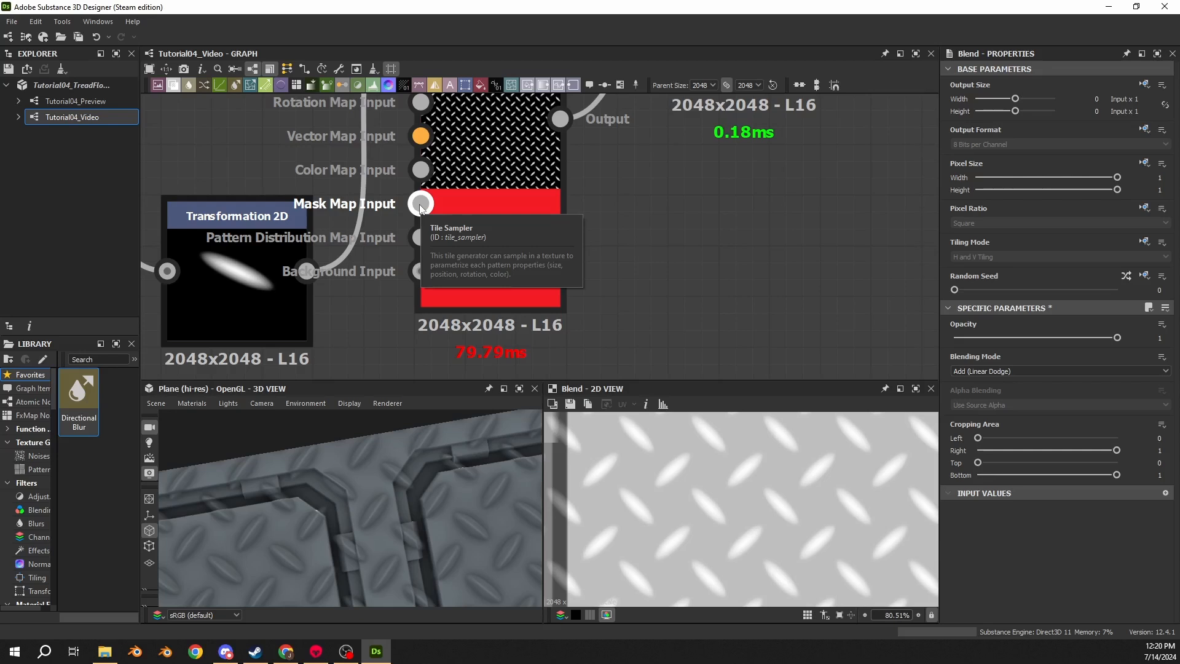
{"action": "scroll", "coordinate": [385, 319], "scroll_direction": "down", "scroll_amount": 8}
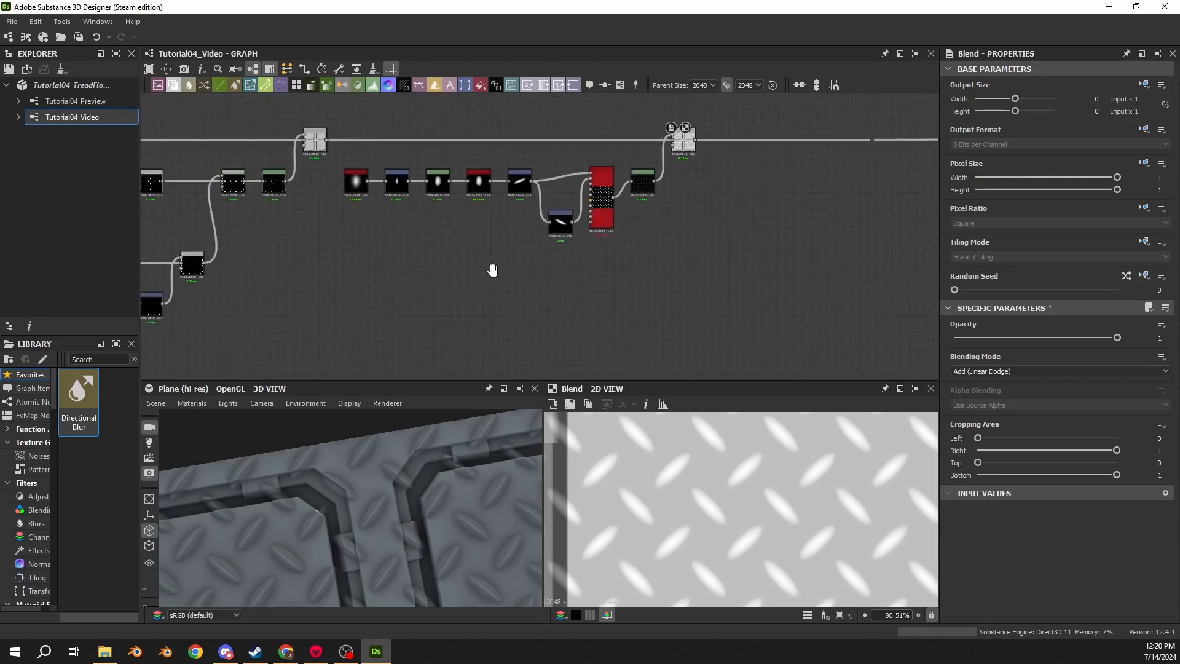
{"action": "middle_click_drag", "start_coordinate": [492, 270], "coordinate": [611, 255]}
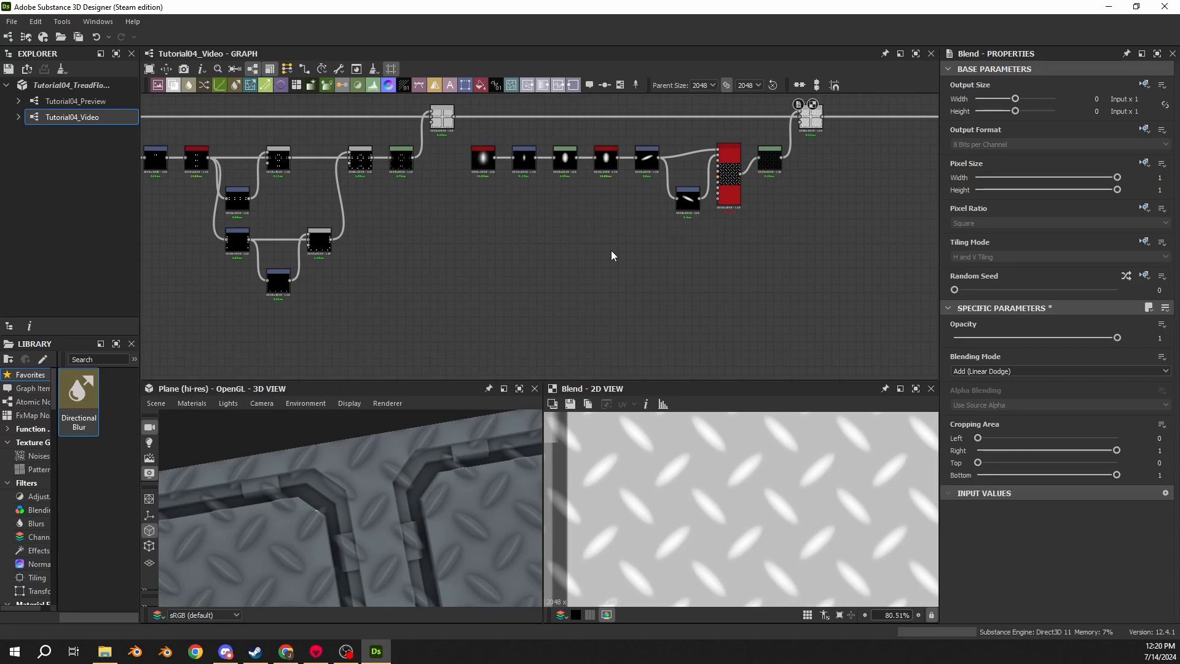
{"action": "key", "text": "space"}
{"action": "type", "text": "shapep"}
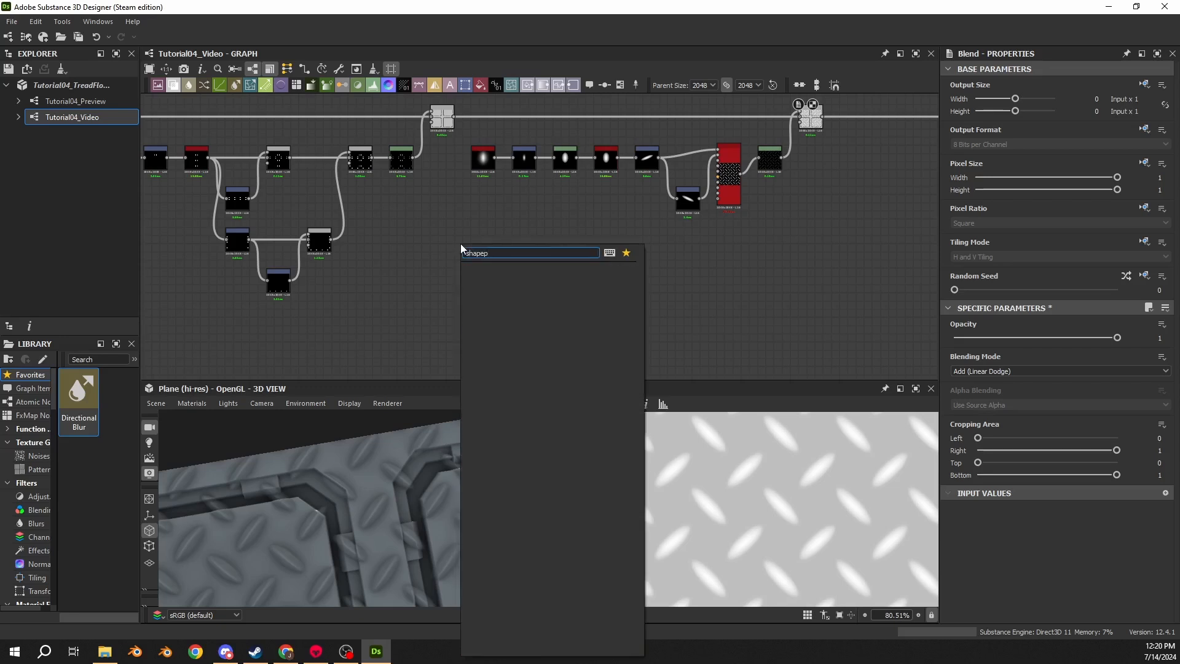
{"action": "key", "text": "BackSpace"}
{"action": "key", "text": "Return"}
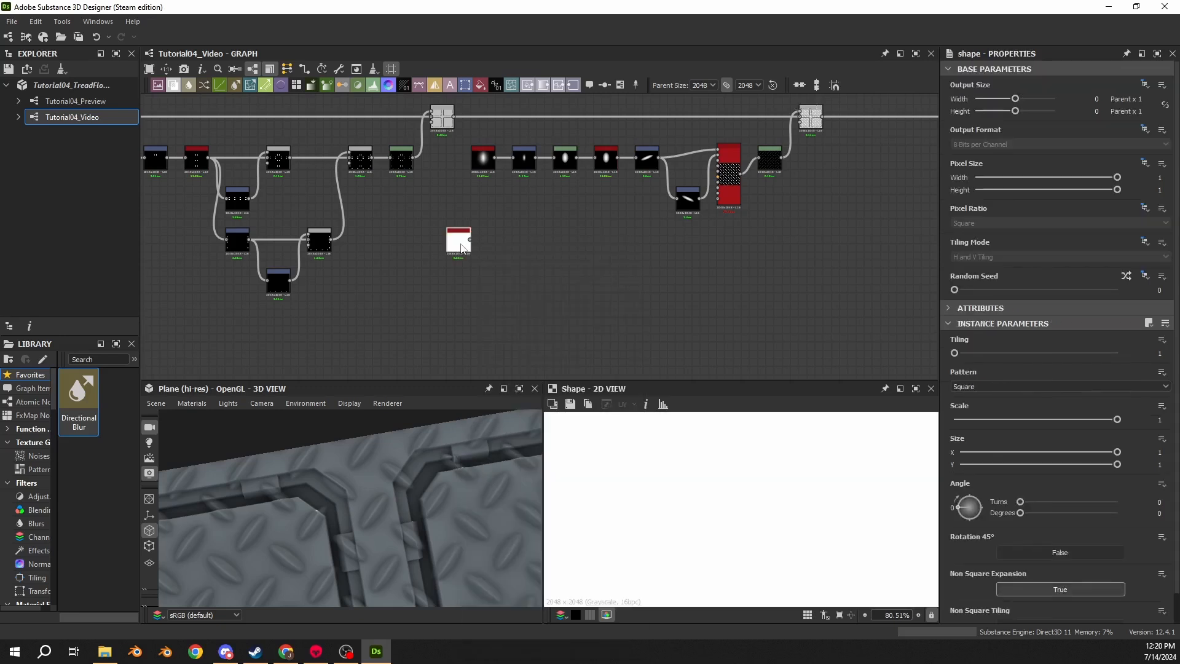
- Set the Shape node's Size X to 0.325 and Size Y to 0.21
{"action": "scroll", "coordinate": [459, 243], "scroll_direction": "up", "scroll_amount": 2}
{"action": "left_click_drag", "start_coordinate": [455, 244], "coordinate": [501, 250]}
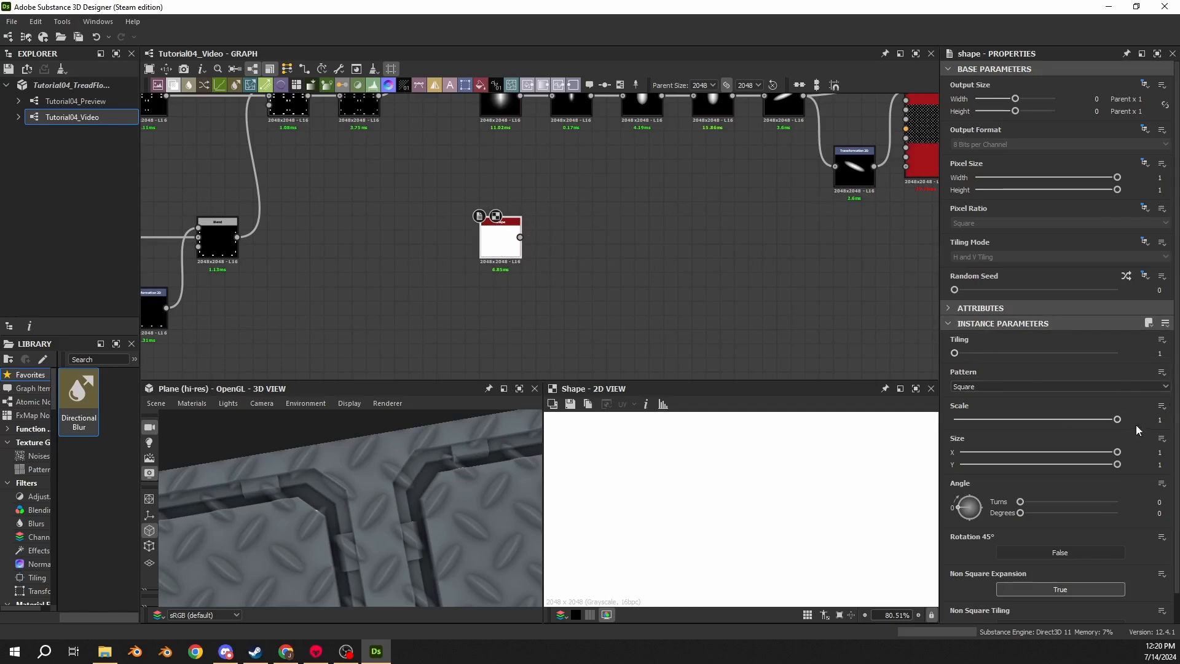
{"action": "left_click", "coordinate": [1161, 453]}
{"action": "type", "text": ".325"}
{"action": "key", "text": "Return"}
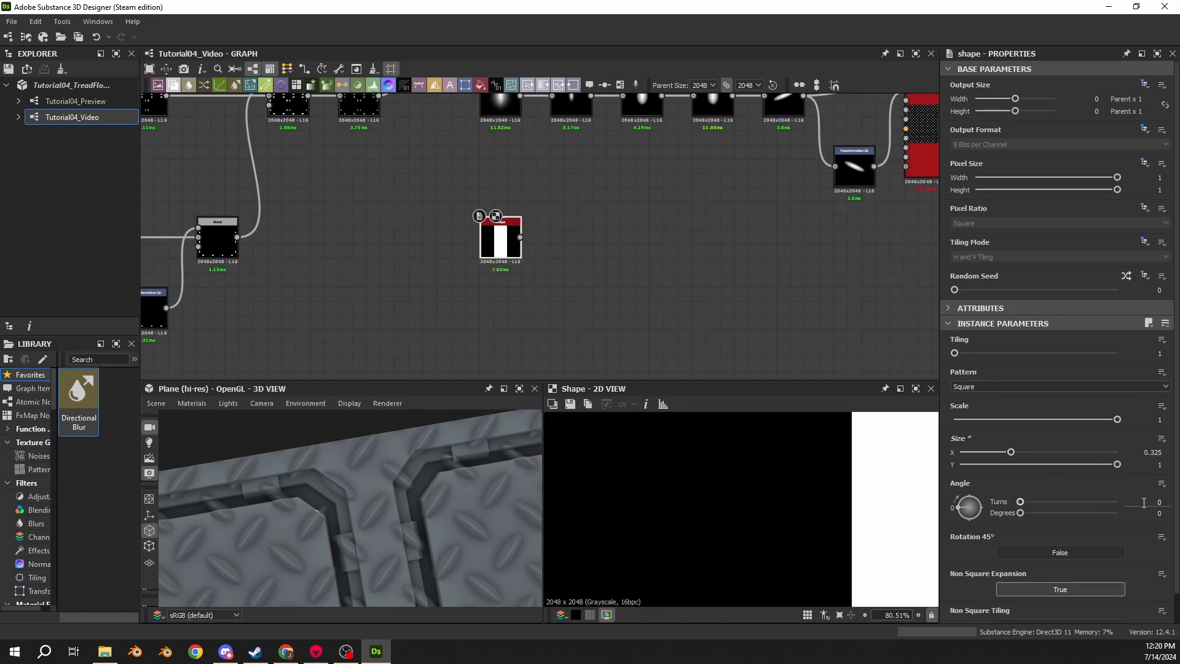
{"action": "left_click", "coordinate": [1165, 465]}
{"action": "type", "text": ".21"}
{"action": "key", "text": "Return"}
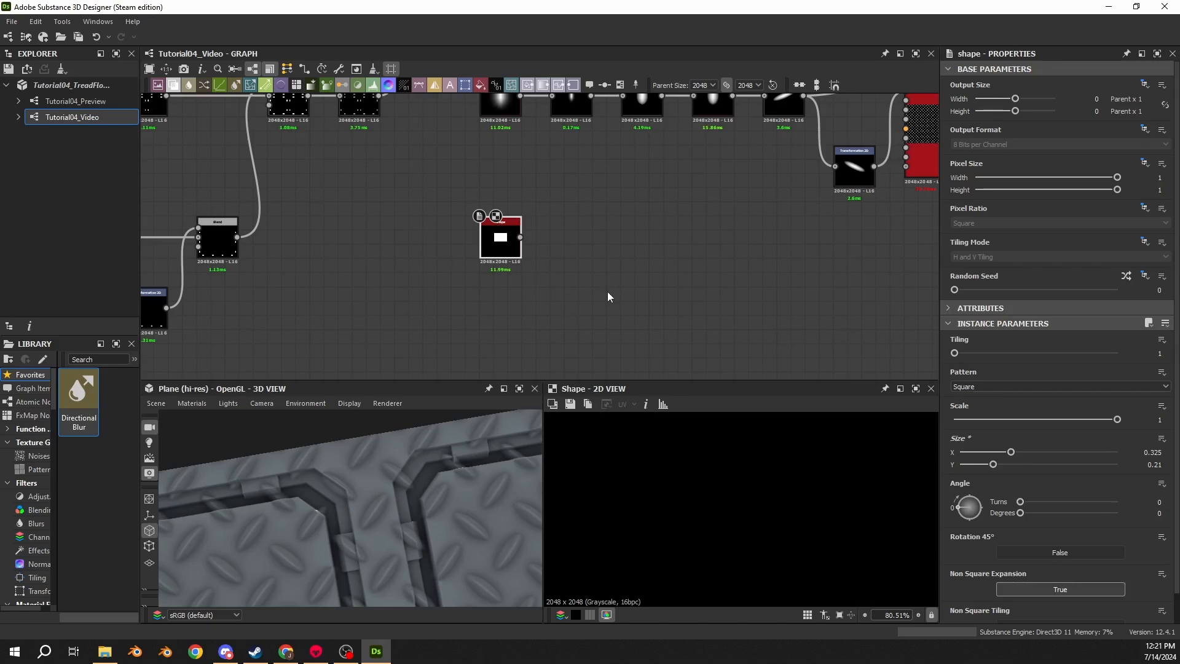
- Connect a Safe Transform Grayscale node to the Shape node's output
{"action": "scroll", "coordinate": [509, 252], "scroll_direction": "up", "scroll_amount": 5}
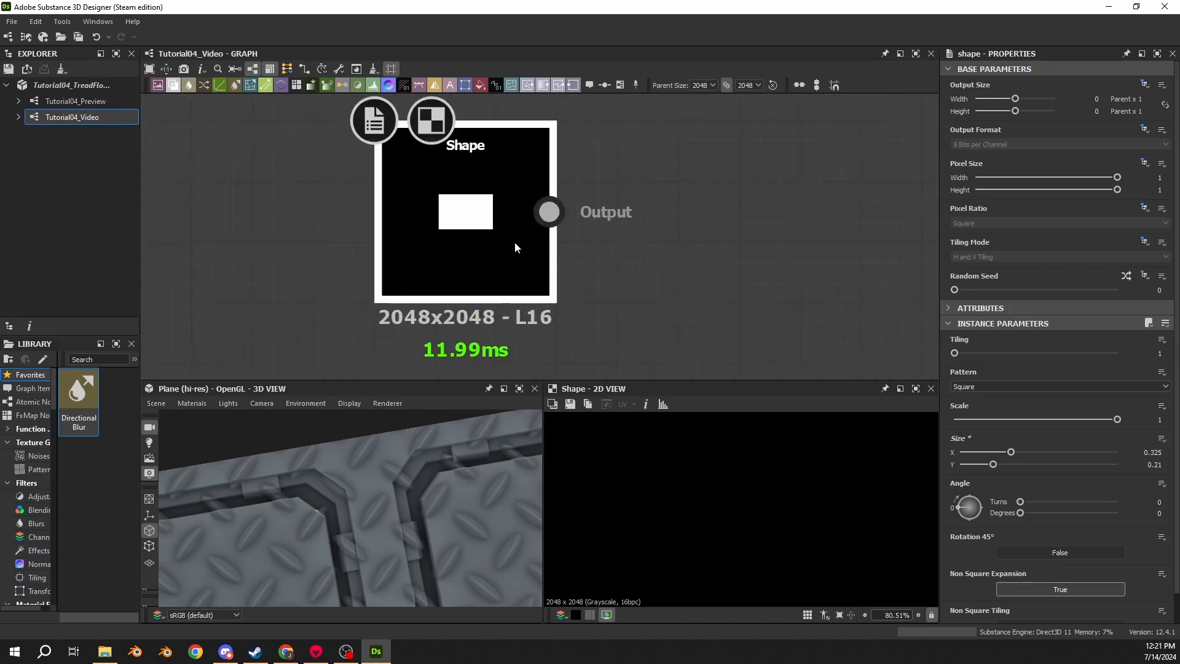
{"action": "middle_click_drag", "start_coordinate": [514, 243], "coordinate": [339, 223]}
{"action": "left_click_drag", "start_coordinate": [331, 195], "coordinate": [502, 201]}
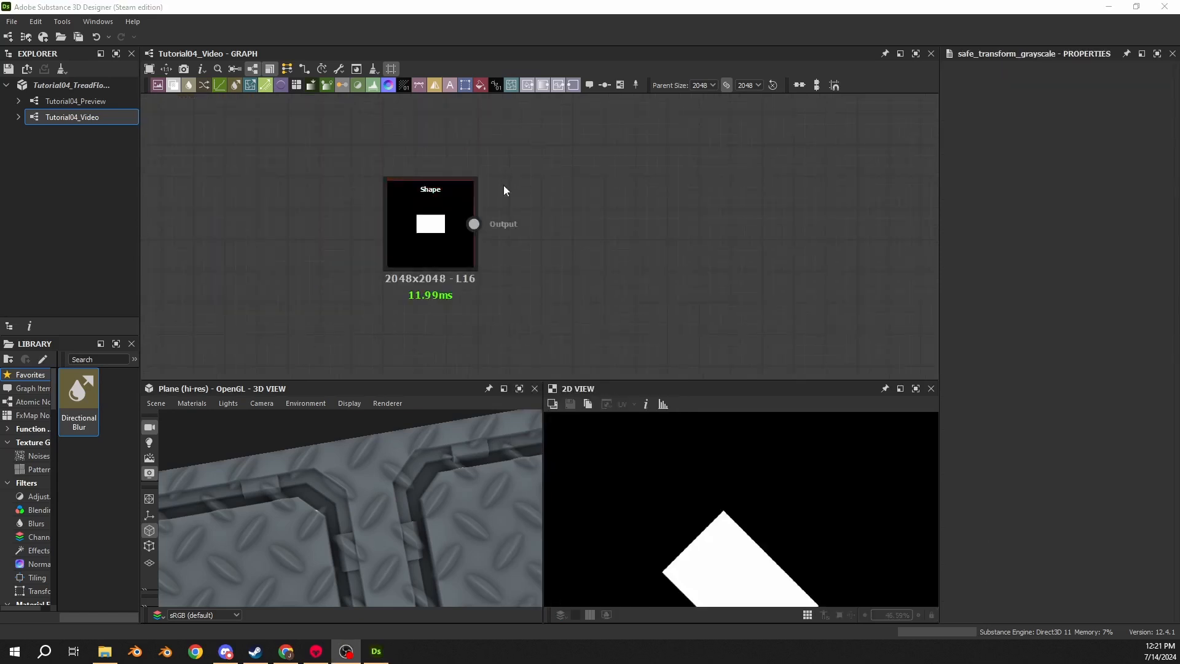
{"action": "left_click_drag", "start_coordinate": [473, 224], "coordinate": [569, 226]}
{"action": "type", "text": "safe"}
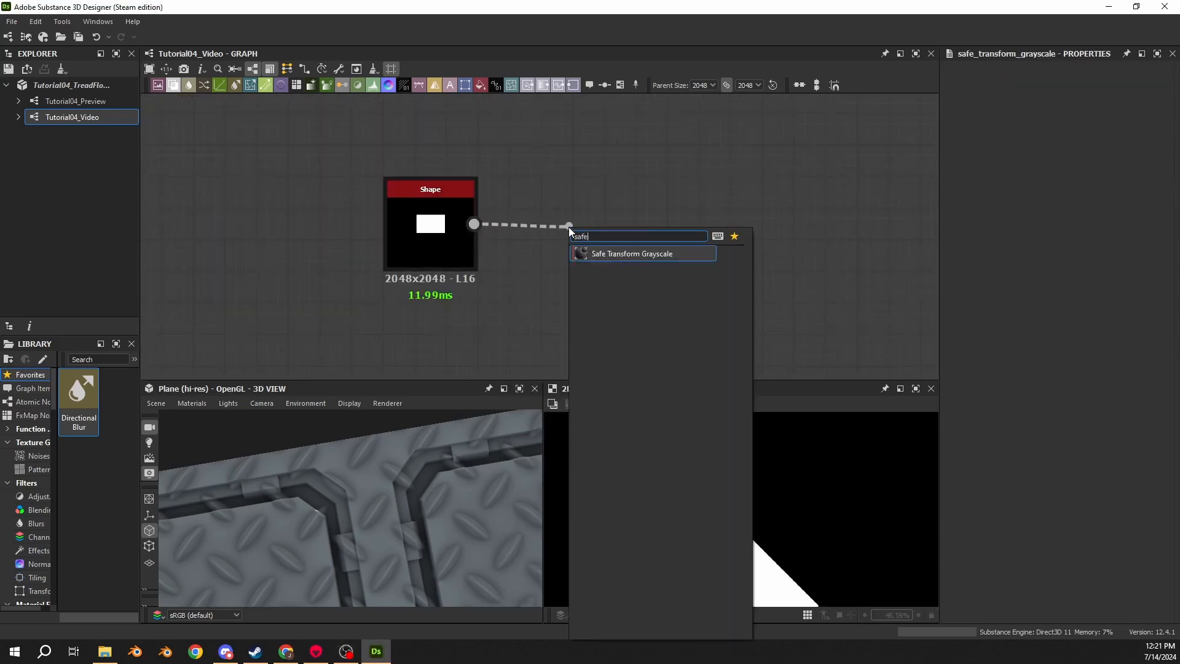
{"action": "left_click", "coordinate": [610, 257]}
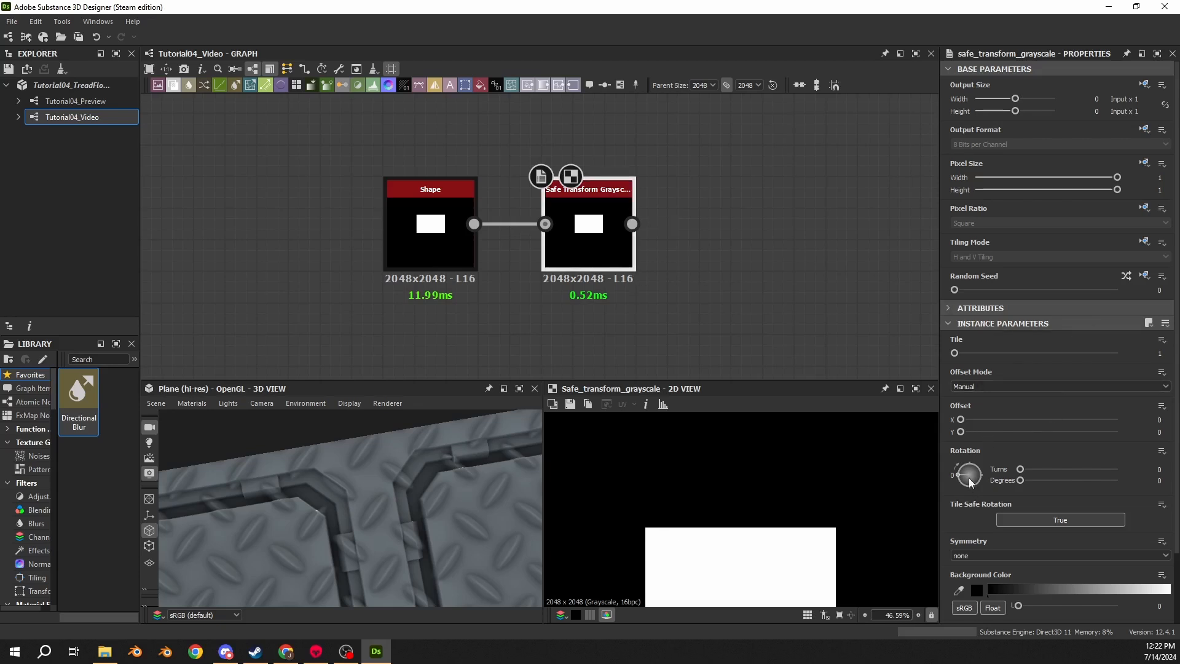
- Set the Safe Transform Grayscale rotation to 45 degrees
{"action": "left_click", "coordinate": [1162, 481]}
{"action": "type", "text": "45"}
{"action": "key", "text": "Return"}
{"action": "scroll", "coordinate": [875, 514], "scroll_direction": "down", "scroll_amount": 8}
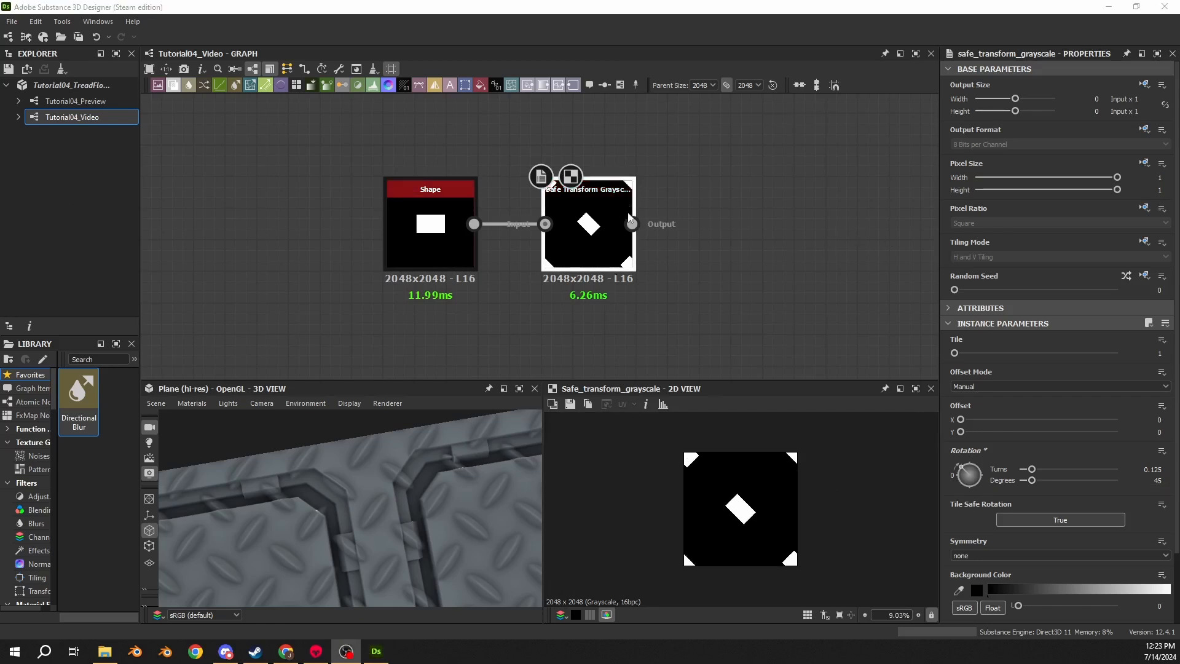
- Set the Shape node's Tiling Mode to No Tiling
{"action": "middle_click_drag", "start_coordinate": [629, 216], "coordinate": [422, 206]}
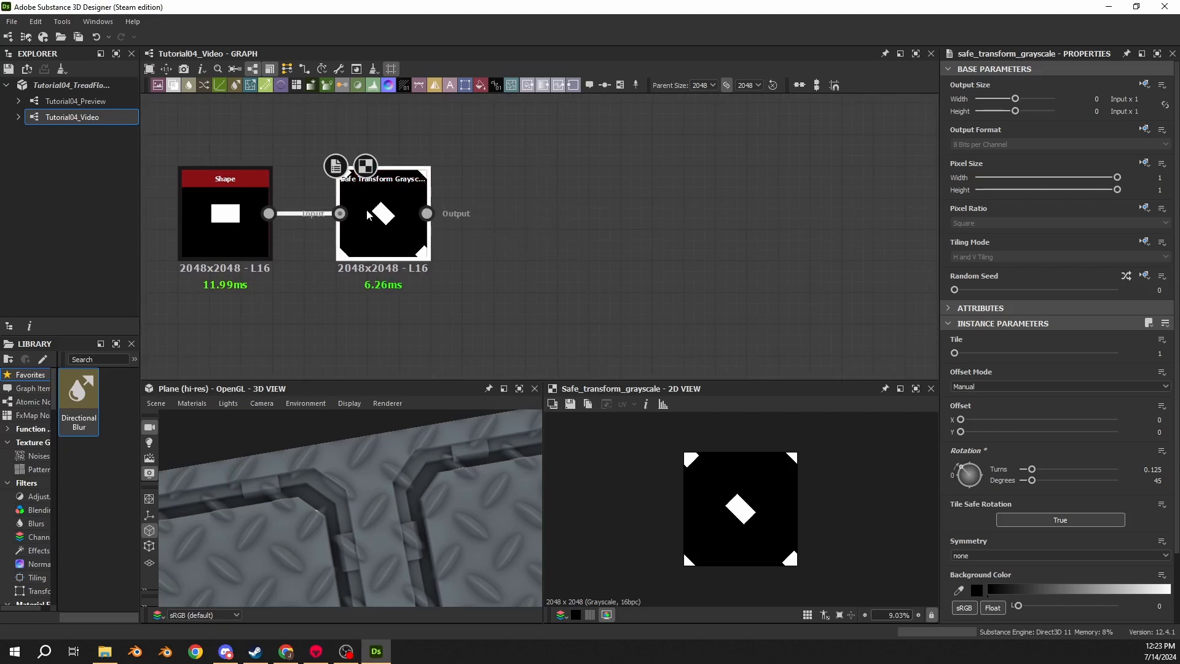
{"action": "left_click", "coordinate": [206, 231]}
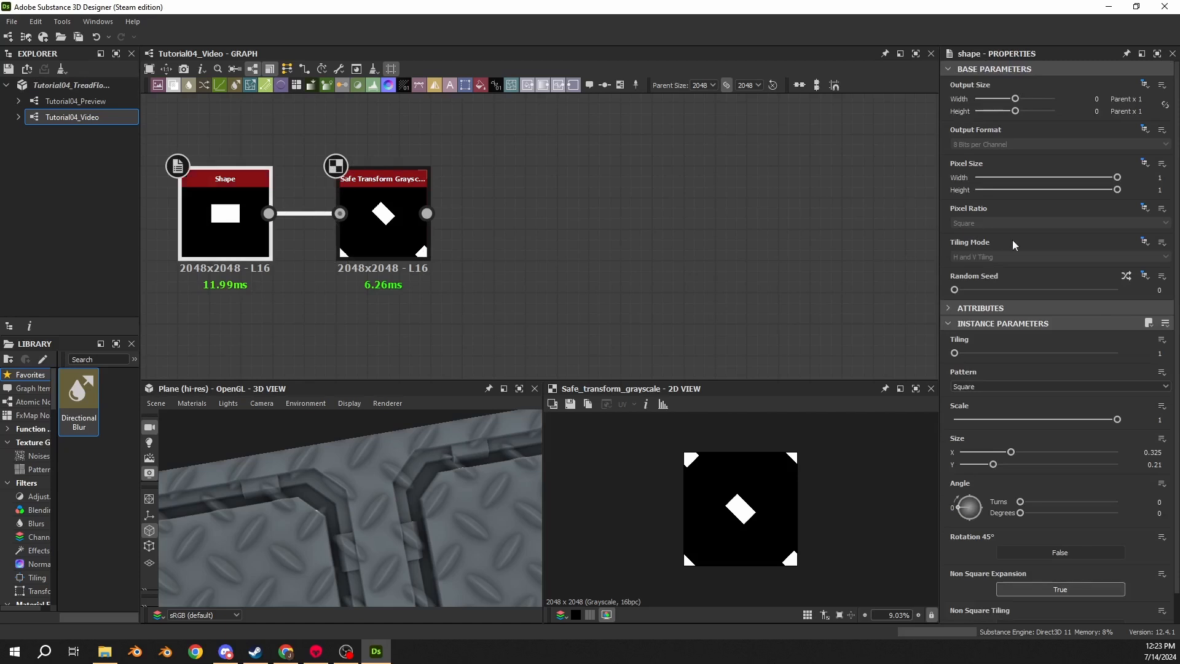
{"action": "left_click", "coordinate": [1144, 243]}
{"action": "left_click", "coordinate": [1132, 277]}
{"action": "left_click", "coordinate": [971, 256]}
{"action": "left_click", "coordinate": [973, 267]}
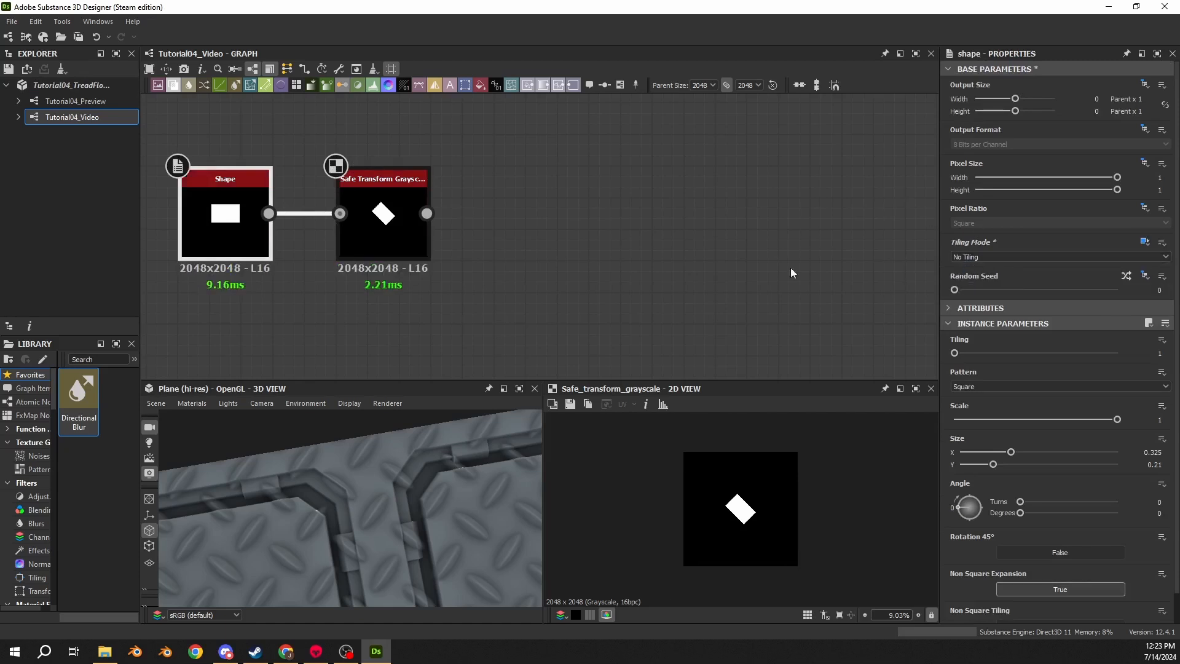
{"action": "left_click", "coordinate": [789, 268]}
- Add a Transformation 2D node connected to the Safe Transform Grayscale output
{"action": "left_click_drag", "start_coordinate": [427, 214], "coordinate": [526, 223]}
{"action": "type", "text": "2d"}
{"action": "left_click", "coordinate": [562, 250]}
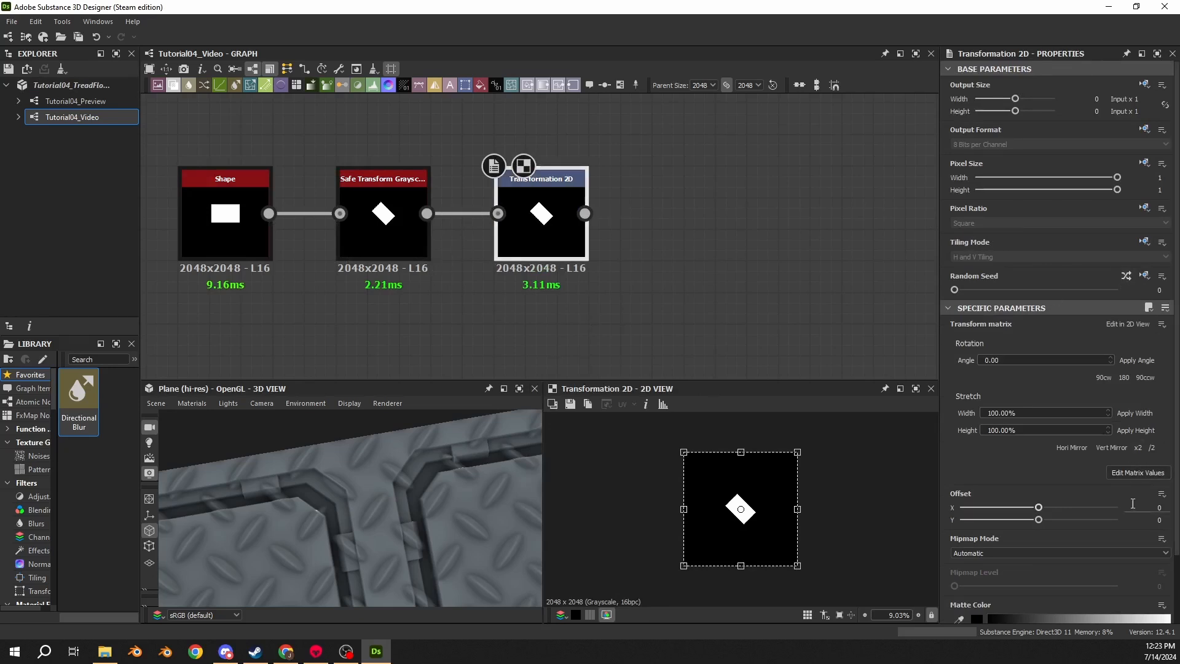
- Set the Transformation 2D offset to 0.35 in both X and Y
{"action": "left_click", "coordinate": [1157, 509]}
{"action": "double_click", "coordinate": [1159, 519]}
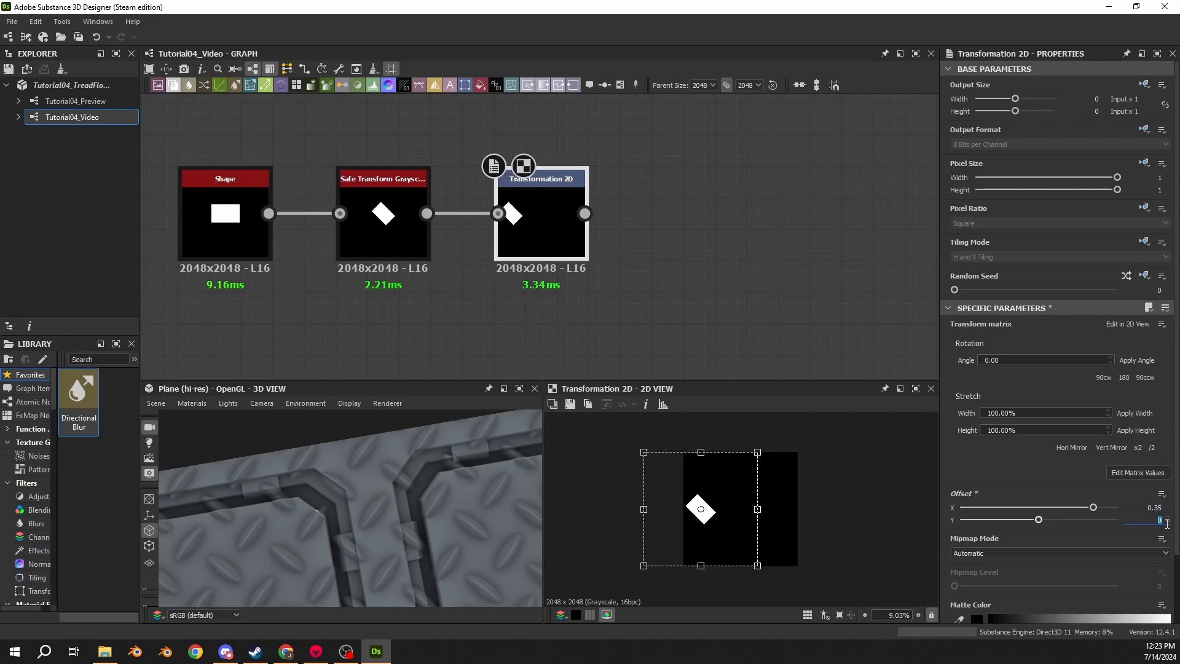
{"action": "type", "text": ".35"}
{"action": "key", "text": "Return"}
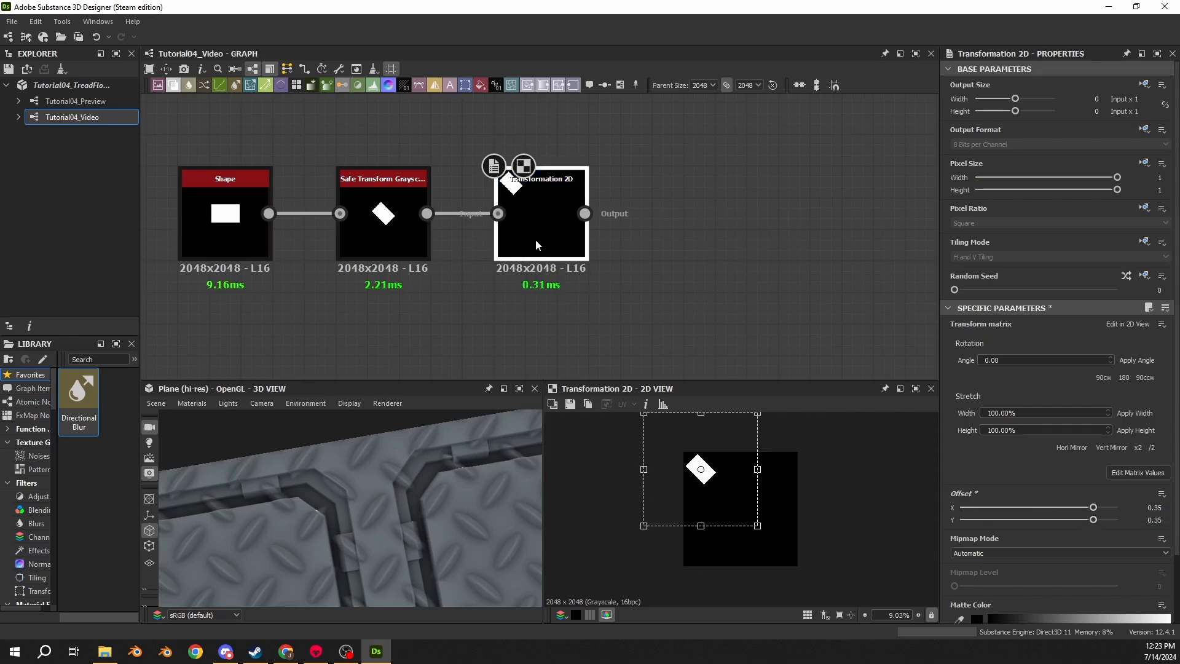
- Add a second Transformation 2D node after the first and rotate it 180 degrees
{"action": "scroll", "coordinate": [523, 221], "scroll_direction": "down", "scroll_amount": 3}
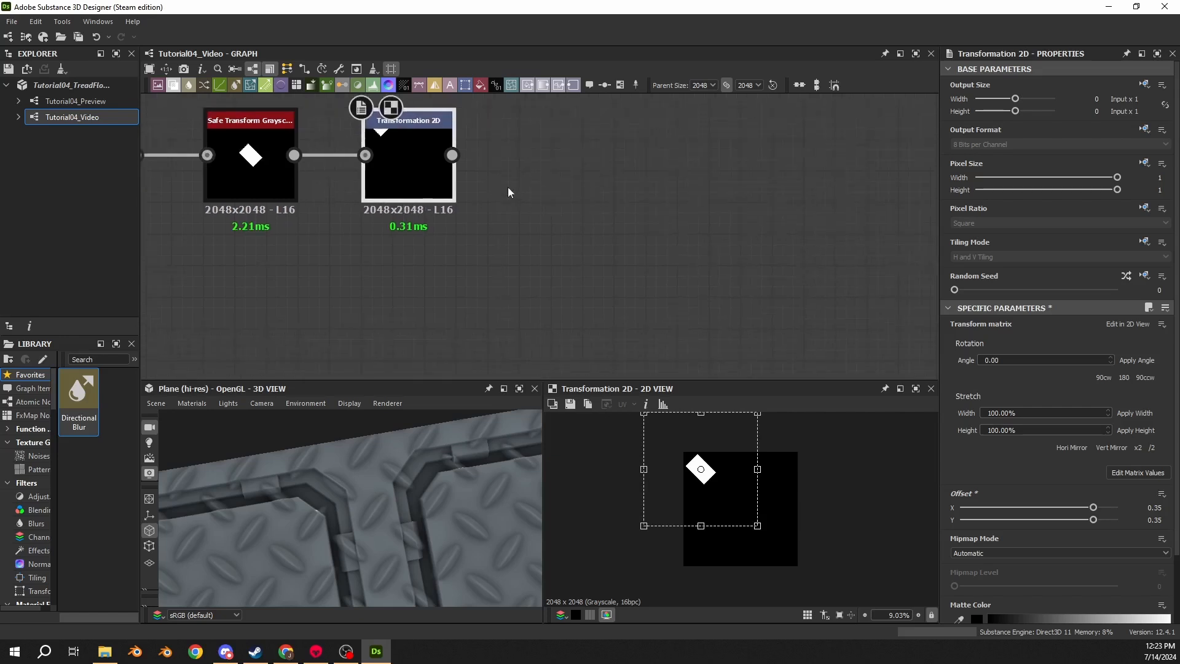
{"action": "left_click_drag", "start_coordinate": [450, 156], "coordinate": [529, 265]}
{"action": "left_click", "coordinate": [561, 269]}
{"action": "left_click", "coordinate": [1124, 378]}
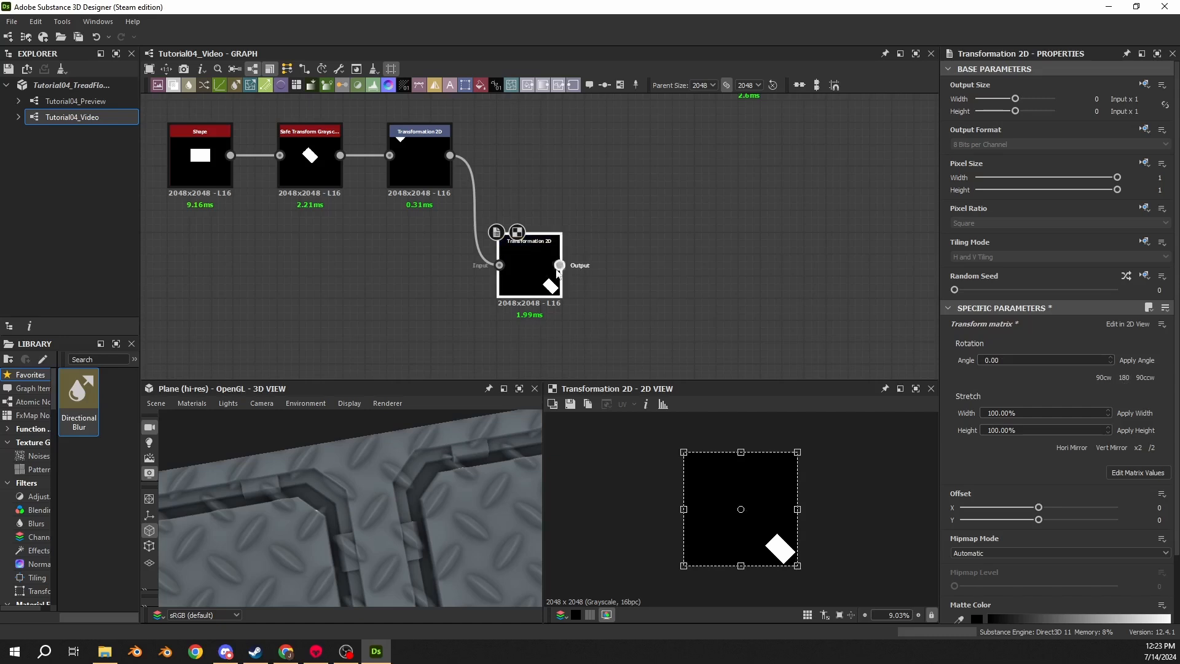
- Add a Blend node combining the first Transformation 2D output with the rotated copy
{"action": "left_click_drag", "start_coordinate": [450, 155], "coordinate": [666, 165]}
{"action": "type", "text": "blend"}
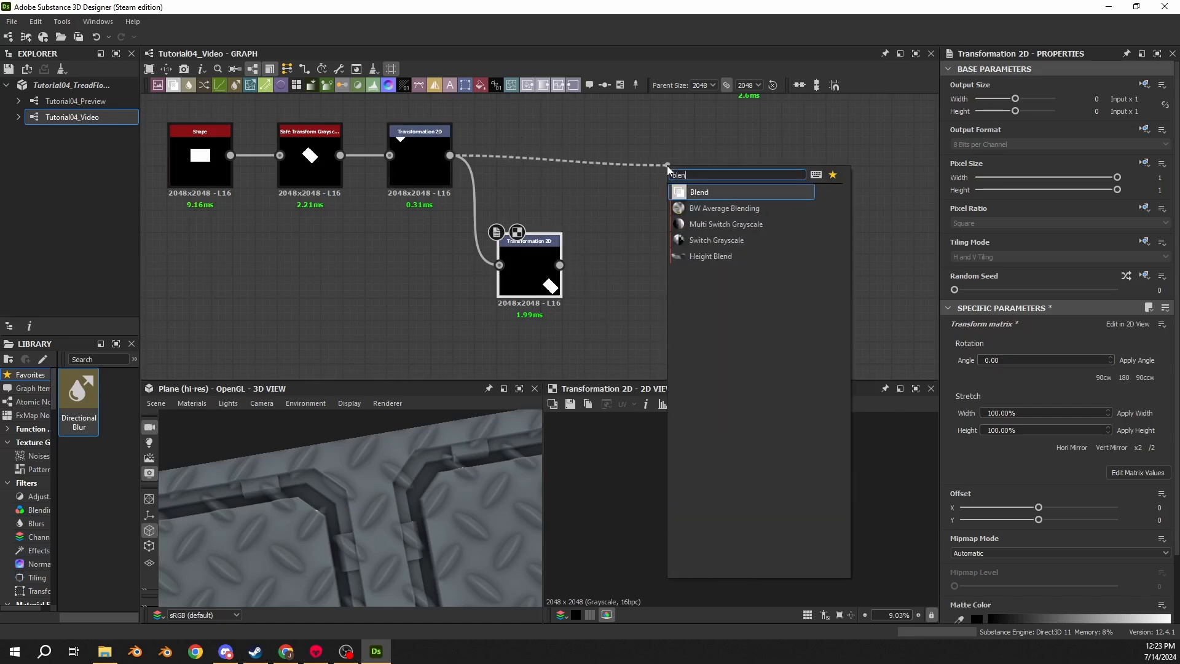
{"action": "key", "text": "Return"}
{"action": "left_click_drag", "start_coordinate": [560, 265], "coordinate": [672, 125]}
{"action": "left_click_drag", "start_coordinate": [718, 164], "coordinate": [652, 164]}
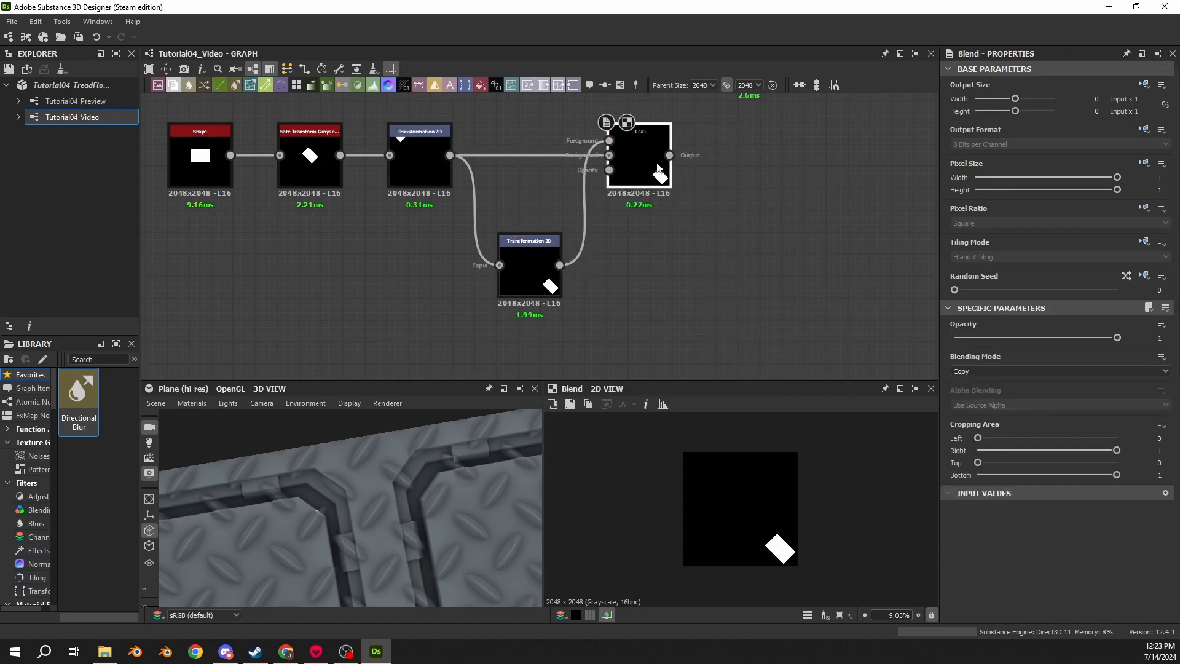
- Set the Blend node's opacity to full and its Blending Mode to Add (Linear Dodge)
{"action": "left_click_drag", "start_coordinate": [1117, 337], "coordinate": [1174, 358]}
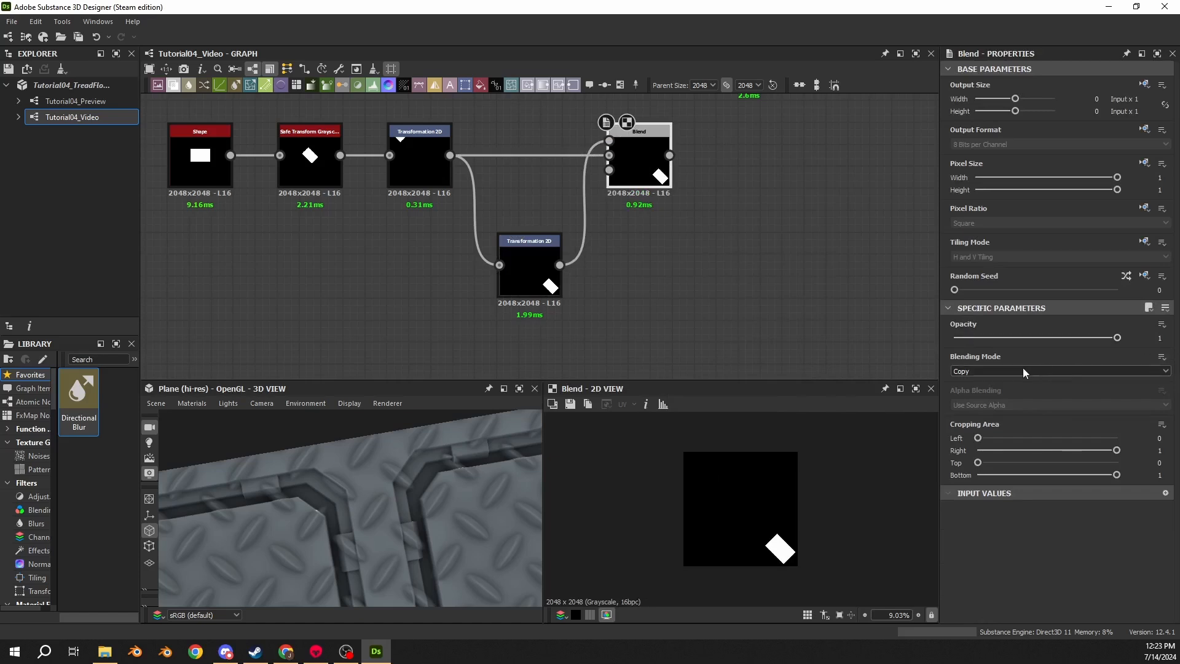
{"action": "left_click", "coordinate": [958, 371]}
{"action": "left_click", "coordinate": [983, 386]}
- Add a second Blend node taking the first Blend's output as its foreground
{"action": "middle_click_drag", "start_coordinate": [680, 221], "coordinate": [592, 240]}
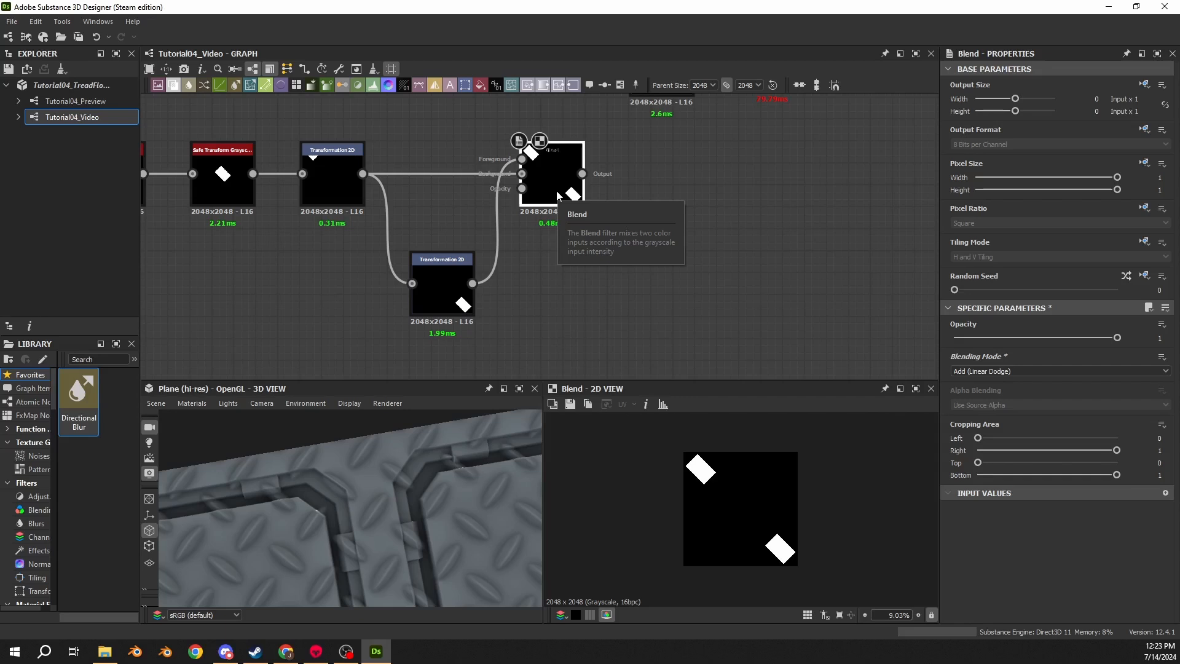
{"action": "left_click_drag", "start_coordinate": [582, 174], "coordinate": [787, 182]}
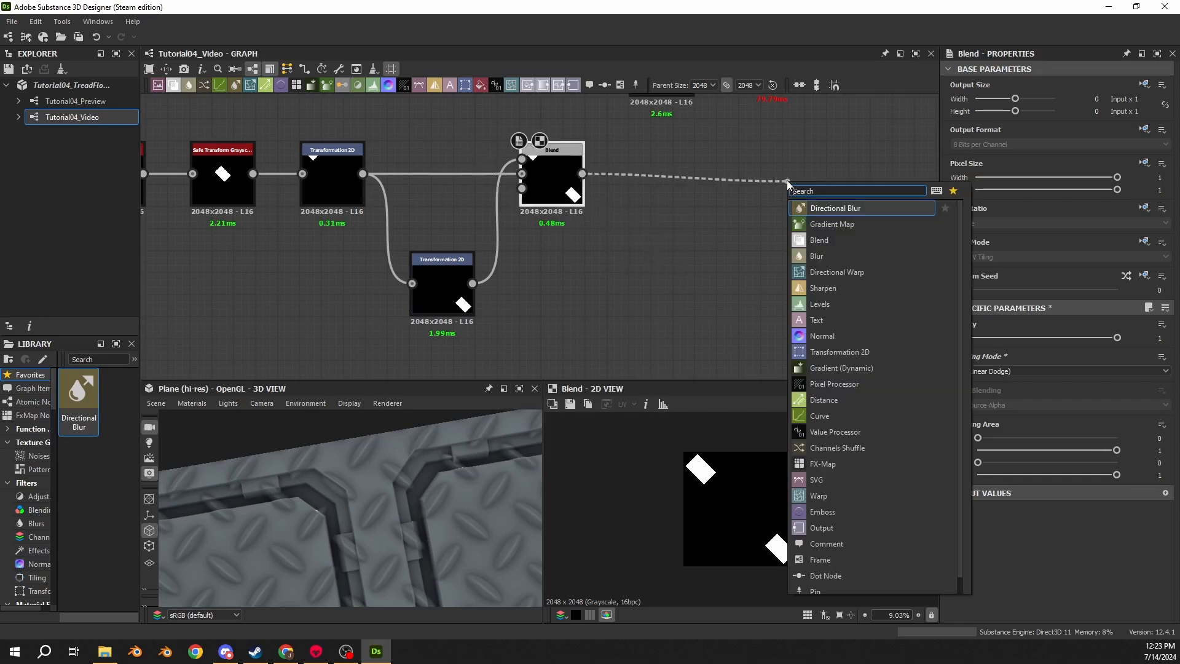
{"action": "type", "text": "blend"}
{"action": "key", "text": "Return"}
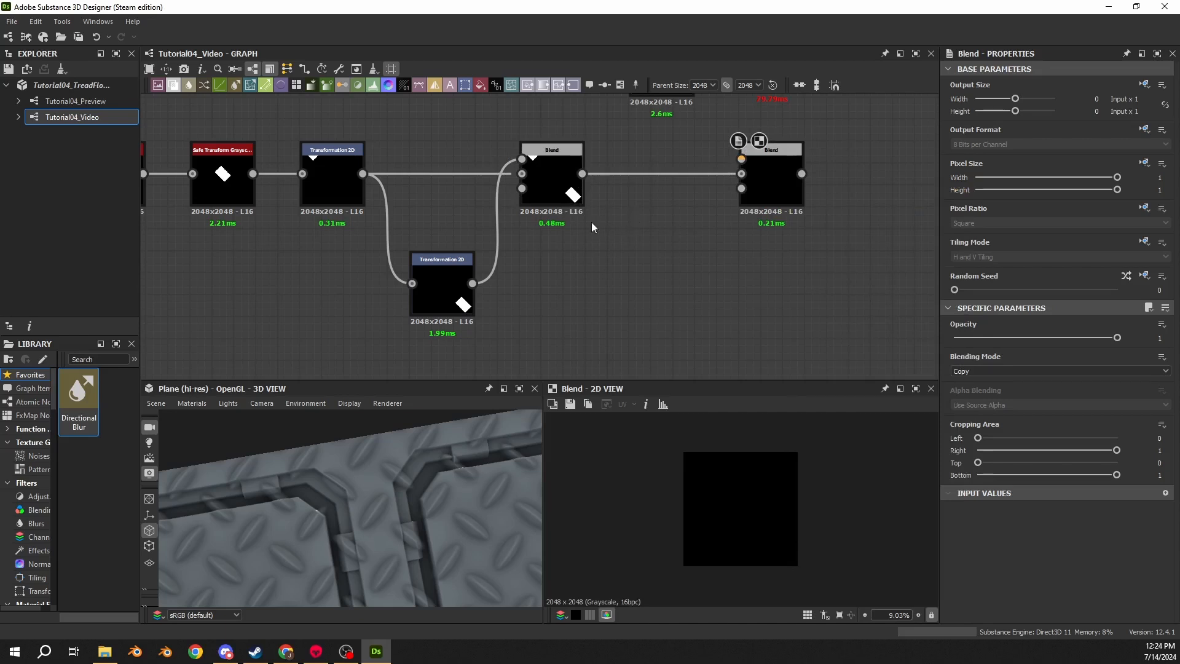
{"action": "left_click_drag", "start_coordinate": [582, 174], "coordinate": [741, 159]}
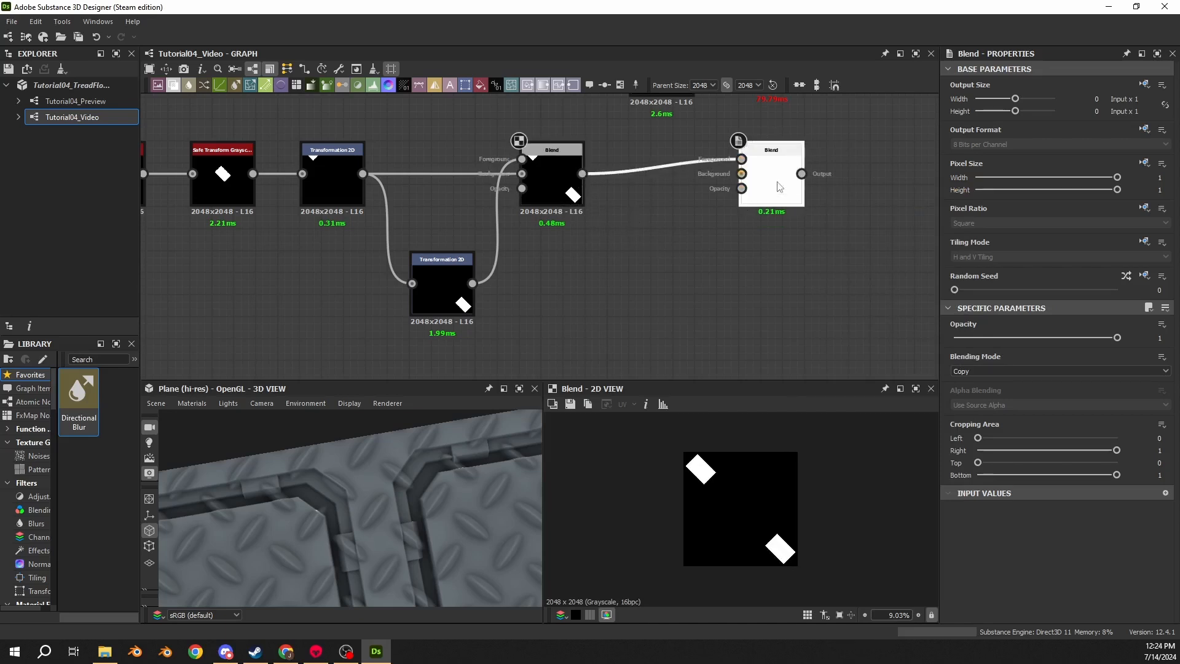
- Connect the cut-corner tile's Histogram Scan output to the second Blend node's background input
{"action": "scroll", "coordinate": [574, 307], "scroll_direction": "down", "scroll_amount": 3}
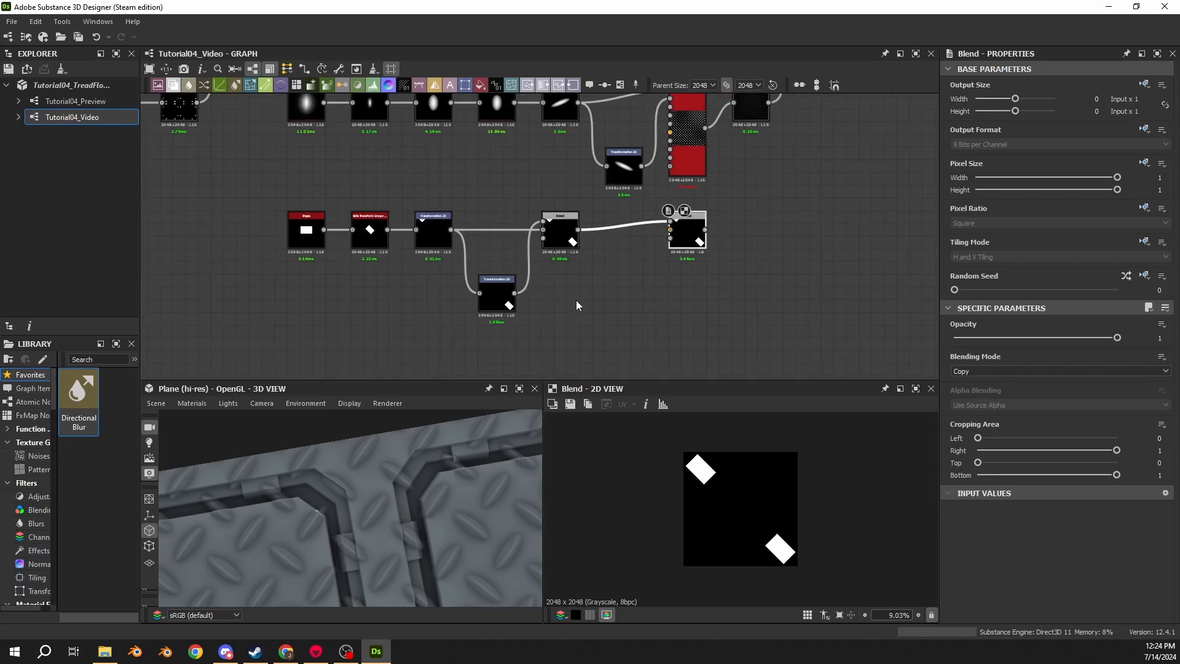
{"action": "scroll", "coordinate": [489, 224], "scroll_direction": "down", "scroll_amount": 3}
{"action": "middle_click_drag", "start_coordinate": [368, 222], "coordinate": [701, 250]}
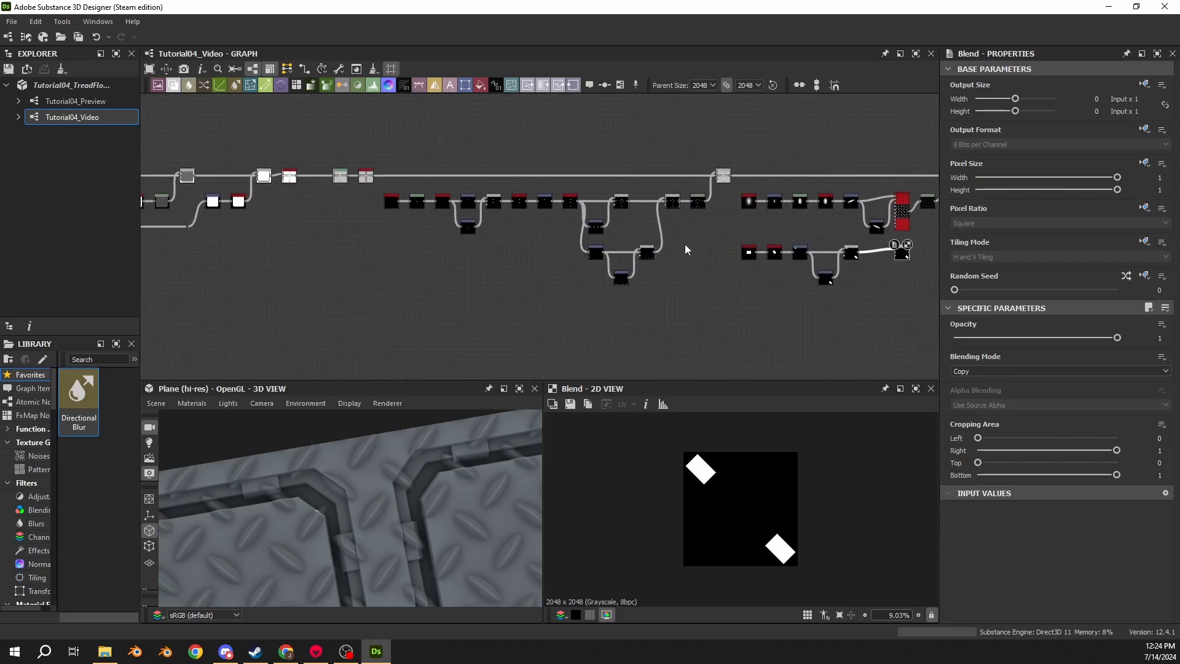
{"action": "middle_click_drag", "start_coordinate": [383, 231], "coordinate": [713, 267]}
{"action": "scroll", "coordinate": [510, 252], "scroll_direction": "up", "scroll_amount": 2}
{"action": "scroll", "coordinate": [510, 253], "scroll_direction": "up", "scroll_amount": 2}
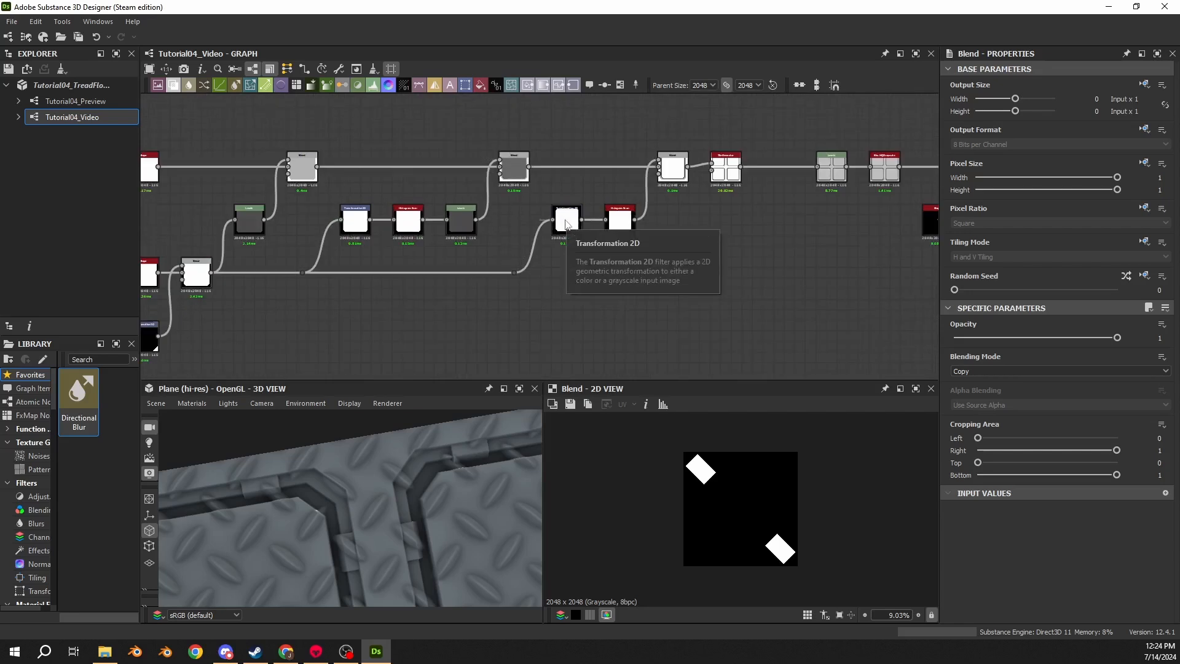
{"action": "double_click", "coordinate": [619, 221]}
{"action": "left_click_drag", "start_coordinate": [634, 219], "coordinate": [667, 355]}
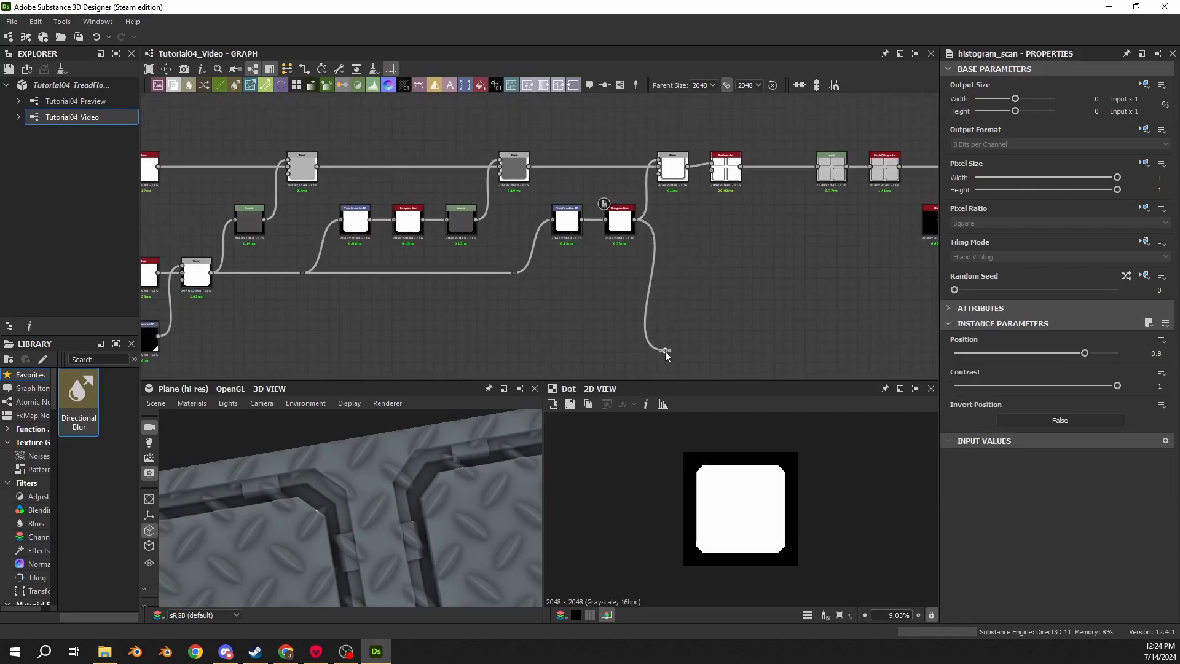
{"action": "middle_click_drag", "start_coordinate": [667, 356], "coordinate": [363, 255]}
{"action": "left_click_drag", "start_coordinate": [306, 269], "coordinate": [845, 274]}
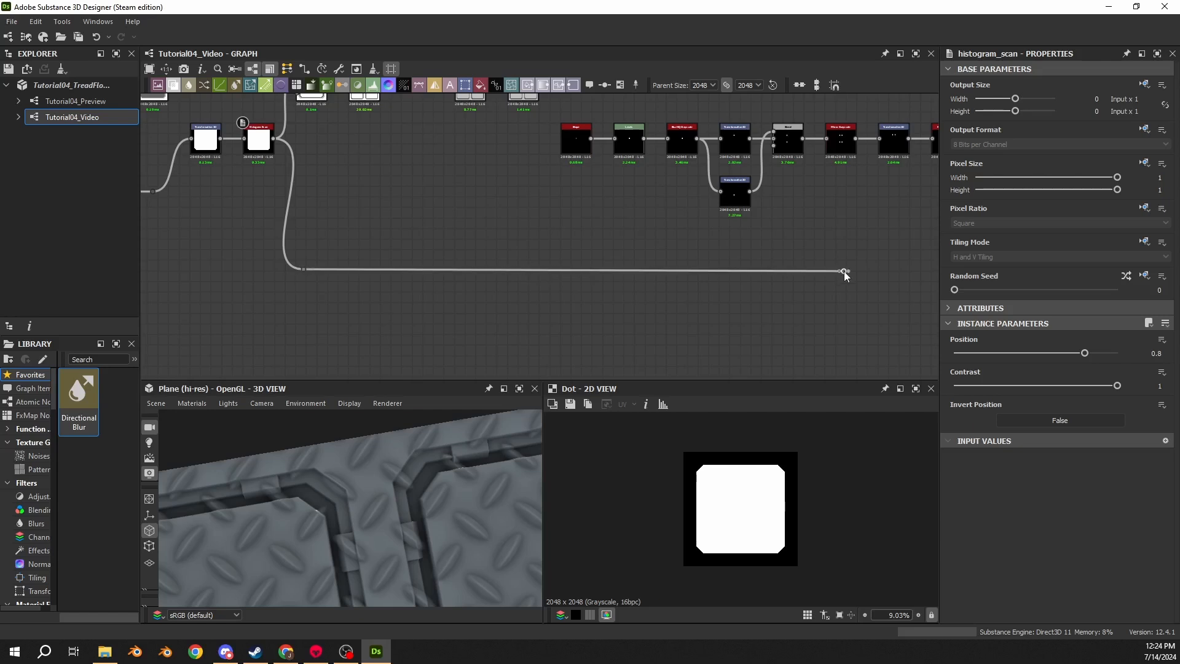
{"action": "middle_click_drag", "start_coordinate": [764, 285], "coordinate": [328, 280]}
{"action": "scroll", "coordinate": [485, 294], "scroll_direction": "down", "scroll_amount": 4}
{"action": "left_click_drag", "start_coordinate": [481, 273], "coordinate": [235, 300]}
{"action": "scroll", "coordinate": [461, 303], "scroll_direction": "up", "scroll_amount": 1}
{"action": "left_click_drag", "start_coordinate": [429, 277], "coordinate": [822, 322]}
{"action": "left_click", "coordinate": [440, 319]}
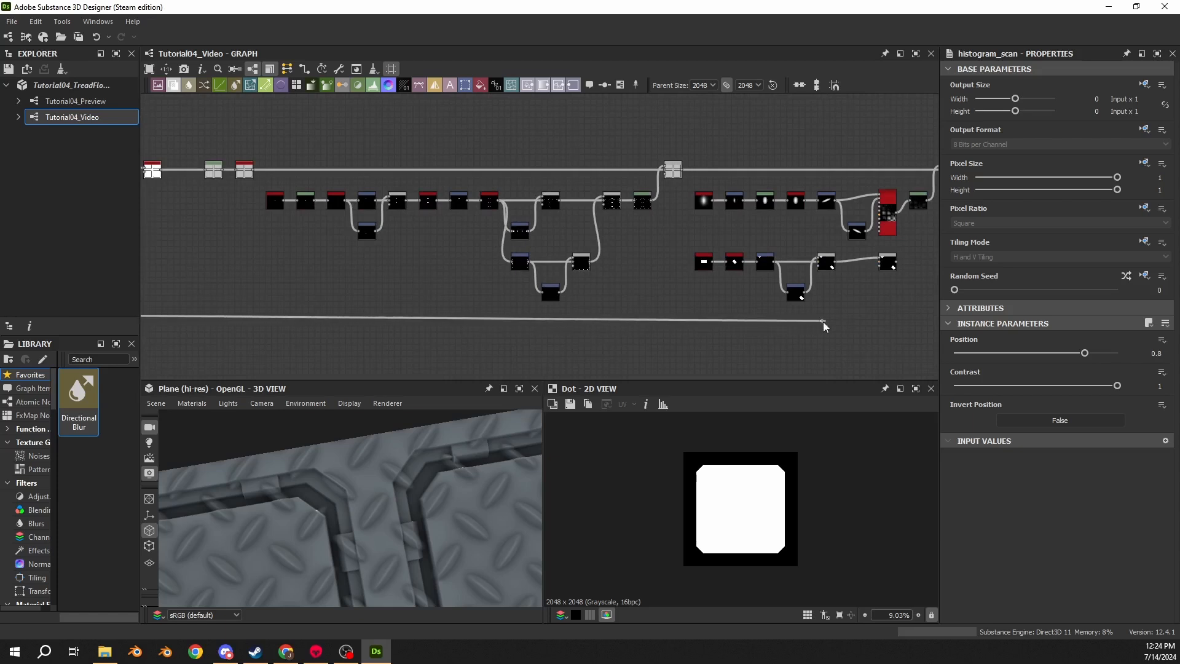
{"action": "middle_click_drag", "start_coordinate": [854, 304], "coordinate": [588, 281]}
{"action": "scroll", "coordinate": [589, 281], "scroll_direction": "up", "scroll_amount": 5}
{"action": "left_click_drag", "start_coordinate": [514, 325], "coordinate": [639, 177]}
{"action": "double_click", "coordinate": [669, 187]}
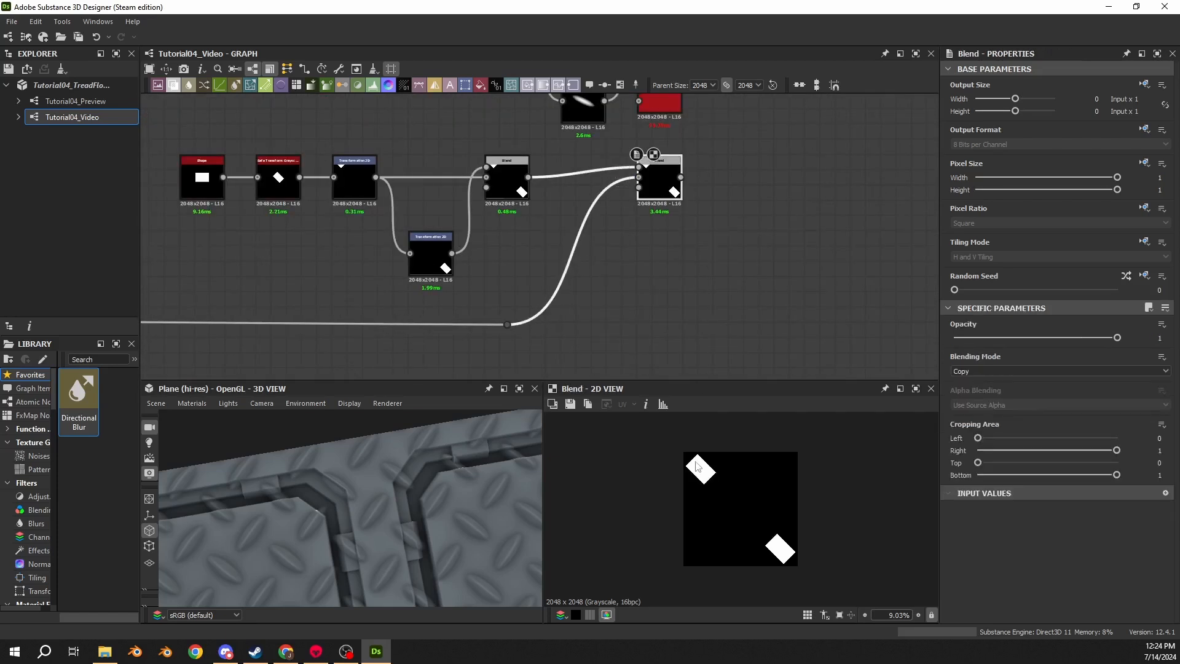
- Set the second Blend node's Blending Mode to Subtract
{"action": "left_click", "coordinate": [975, 366]}
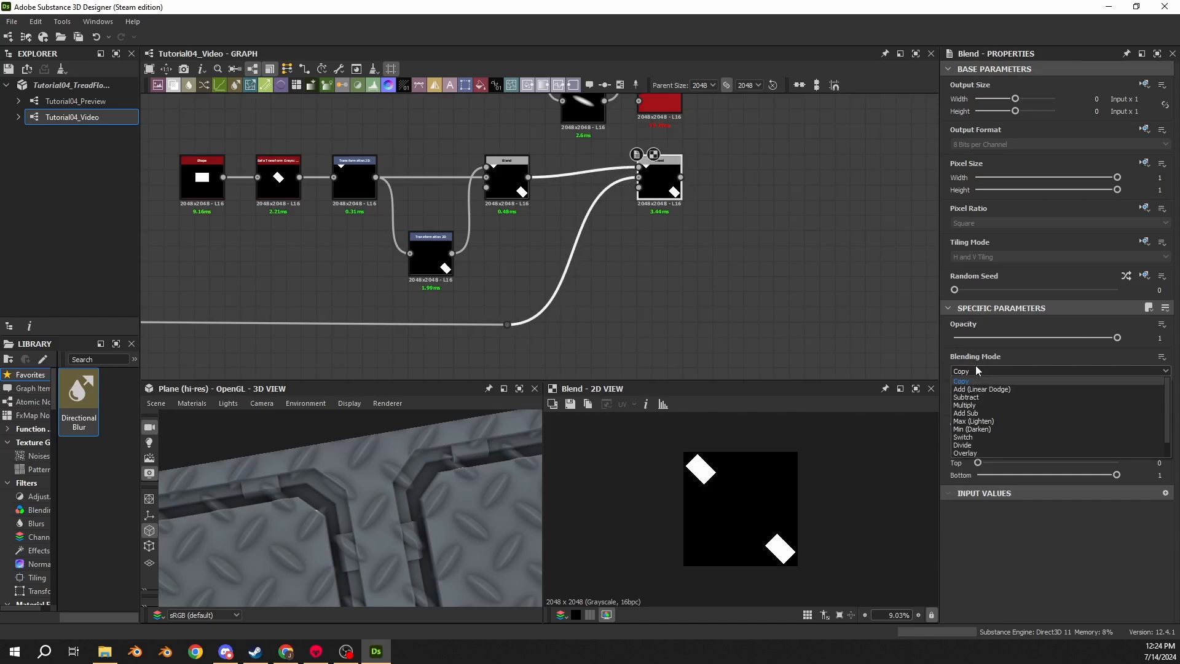
{"action": "left_click", "coordinate": [971, 400]}
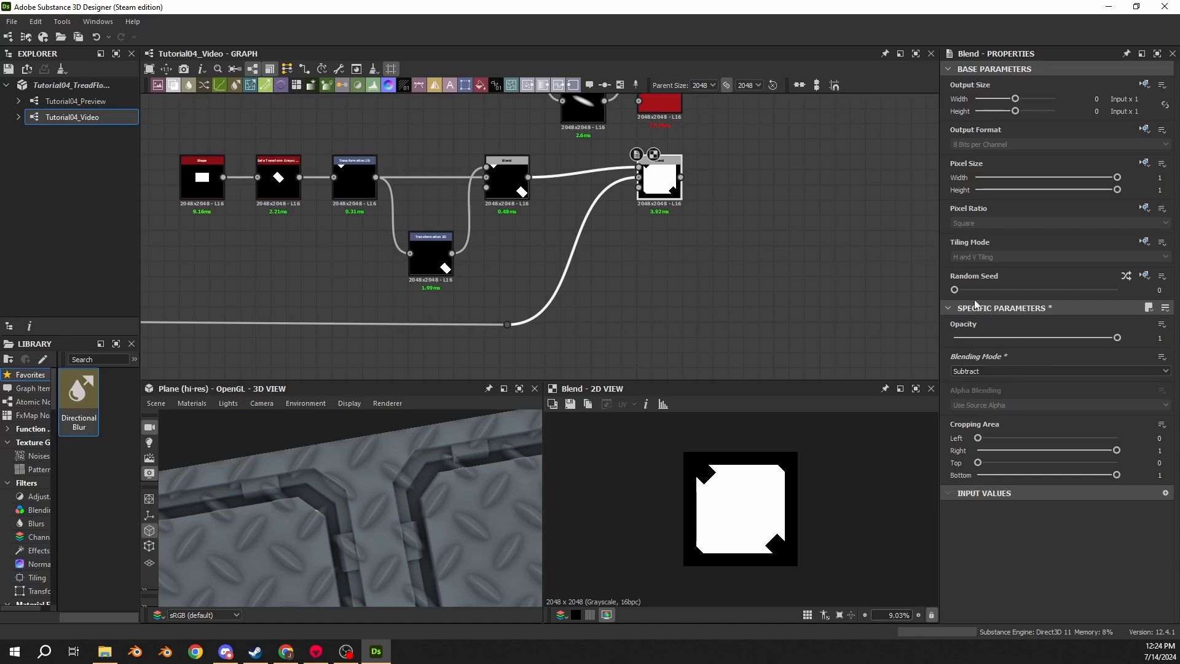
- Insert a Histogram Scan node on the background link and set its Position and Contrast to 1
{"action": "left_click", "coordinate": [571, 248]}
{"action": "key", "text": "space"}
{"action": "type", "text": "scan"}
{"action": "left_click", "coordinate": [653, 339]}
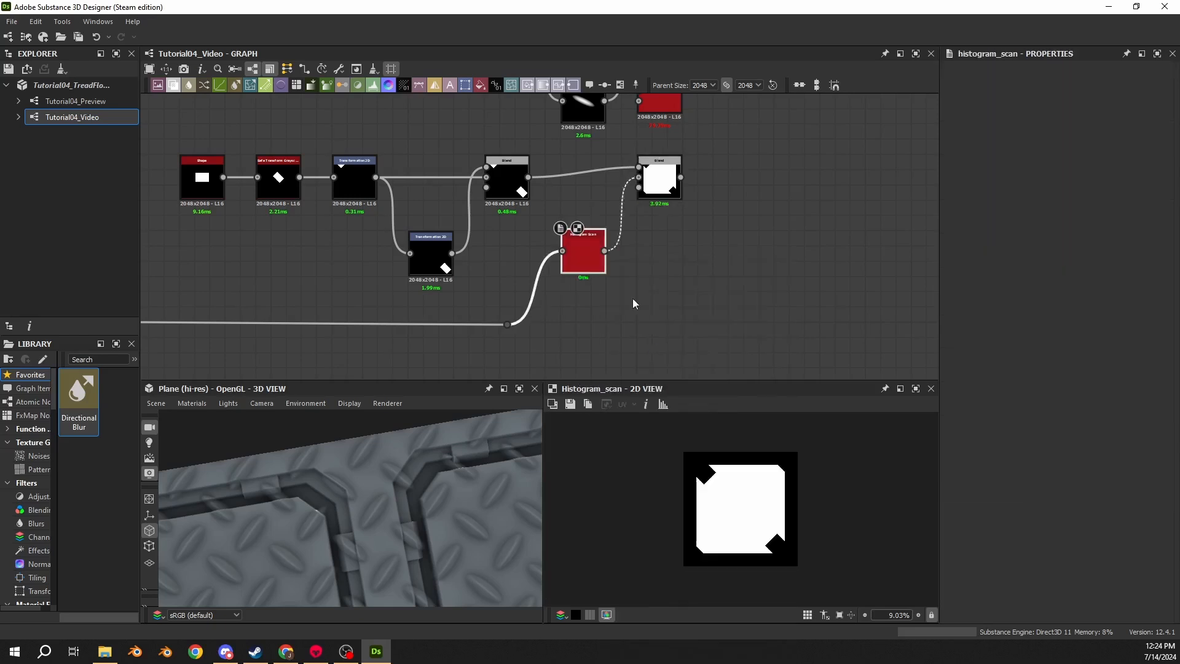
{"action": "left_click_drag", "start_coordinate": [509, 324], "coordinate": [507, 329]}
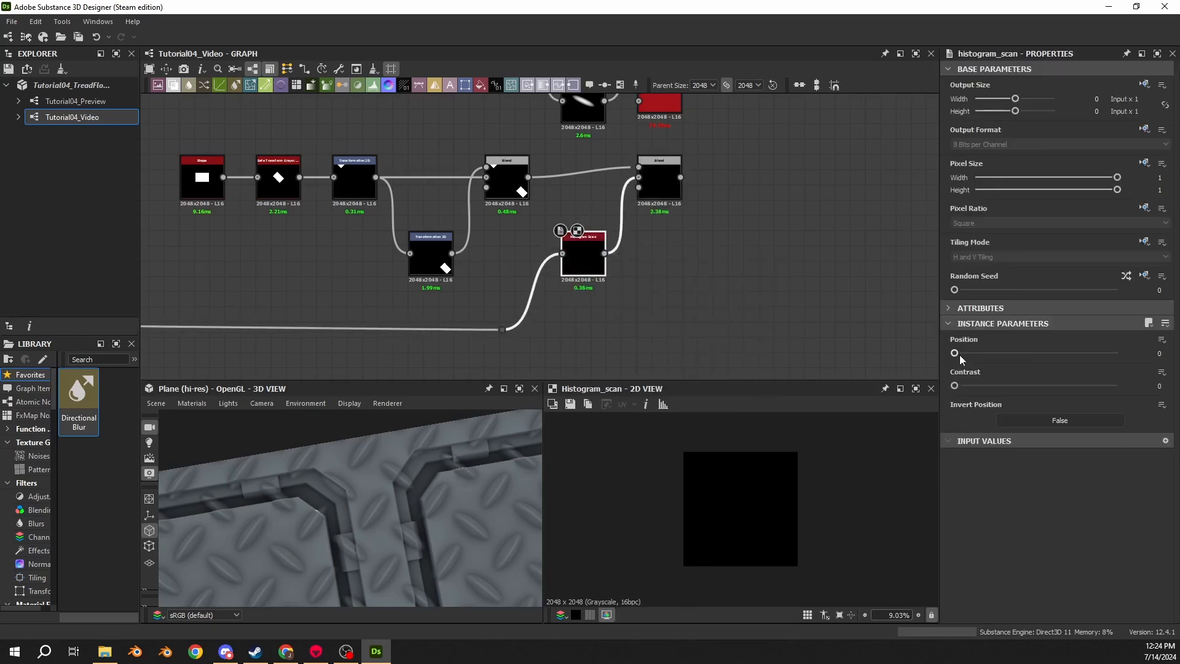
{"action": "left_click_drag", "start_coordinate": [956, 353], "coordinate": [1131, 360]}
{"action": "left_click_drag", "start_coordinate": [969, 389], "coordinate": [1125, 387]}
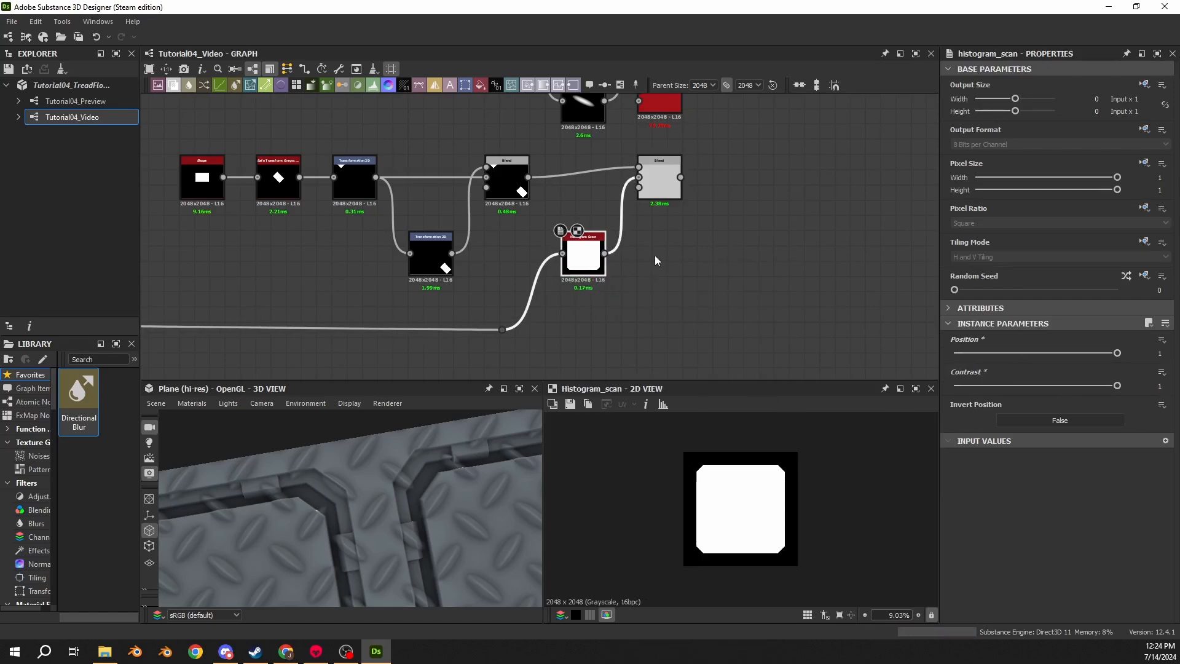
- Inspect the subtracted corner result of the second Blend node in the 2D view
{"action": "left_click", "coordinate": [653, 195]}
{"action": "scroll", "coordinate": [653, 475], "scroll_direction": "up", "scroll_amount": 3}
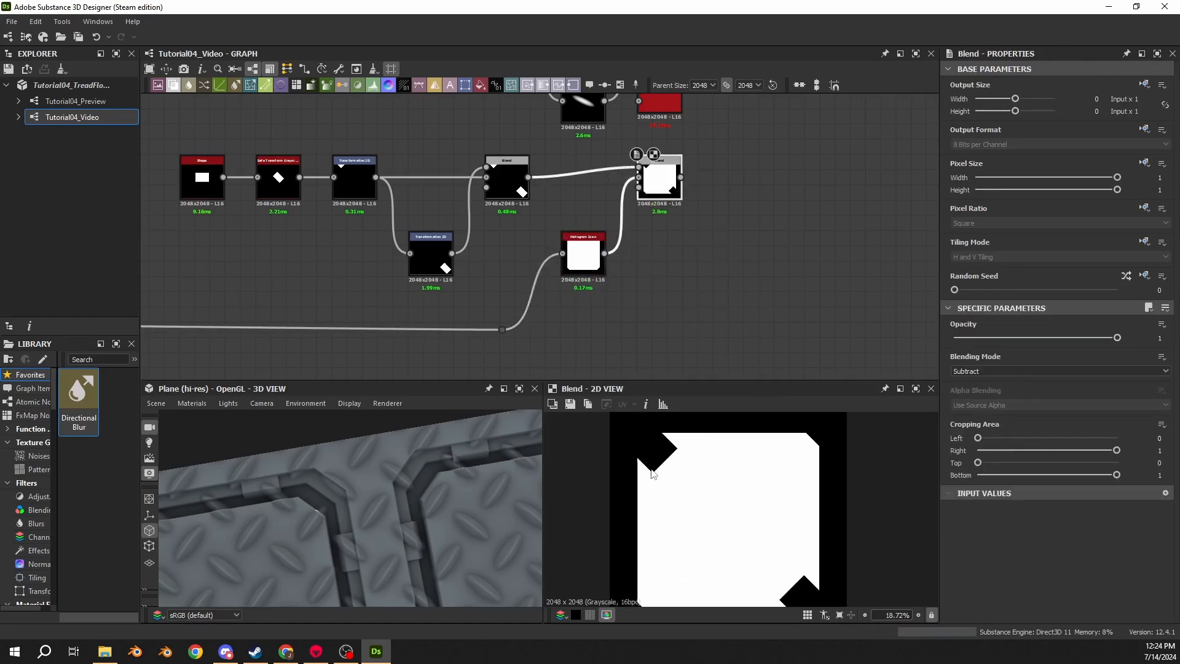
{"action": "scroll", "coordinate": [669, 461], "scroll_direction": "up", "scroll_amount": 10}
{"action": "middle_click_drag", "start_coordinate": [706, 522], "coordinate": [743, 445]}
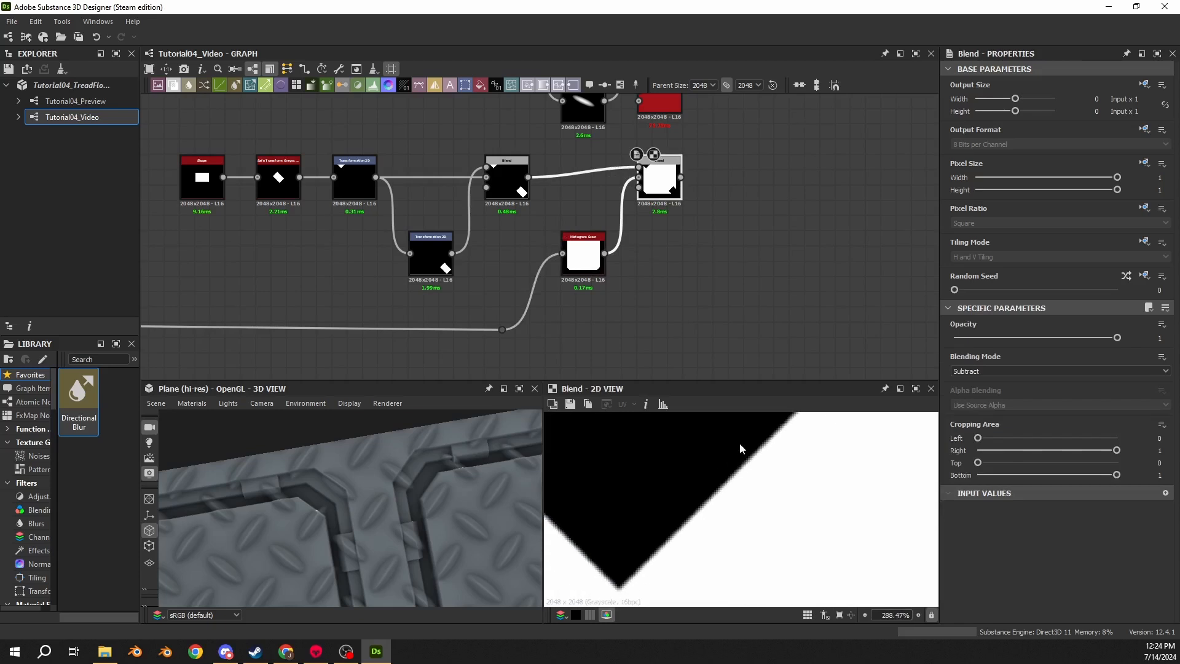
{"action": "scroll", "coordinate": [783, 524], "scroll_direction": "down", "scroll_amount": 17}
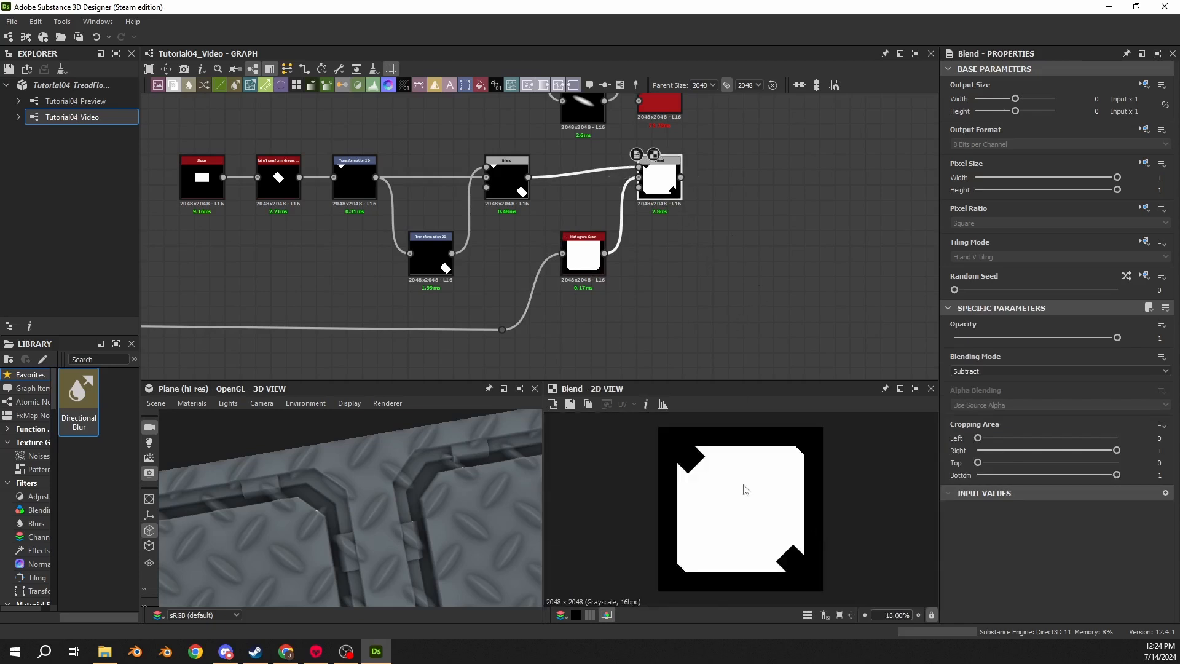
{"action": "scroll", "coordinate": [707, 477], "scroll_direction": "up", "scroll_amount": 15}
{"action": "scroll", "coordinate": [719, 509], "scroll_direction": "down", "scroll_amount": 10}
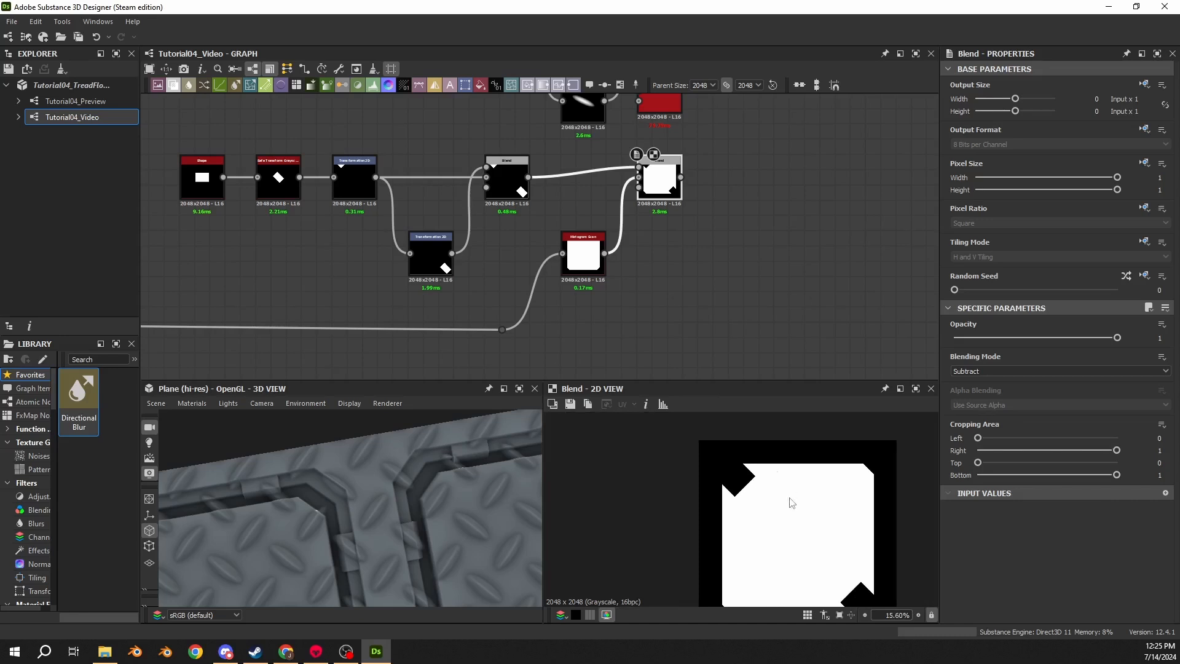
- Connect the second Blend node's output to the Tile Sampler's Mask Map Input
{"action": "middle_click_drag", "start_coordinate": [709, 146], "coordinate": [697, 253]}
{"action": "double_click", "coordinate": [559, 206]}
{"action": "double_click", "coordinate": [645, 193]}
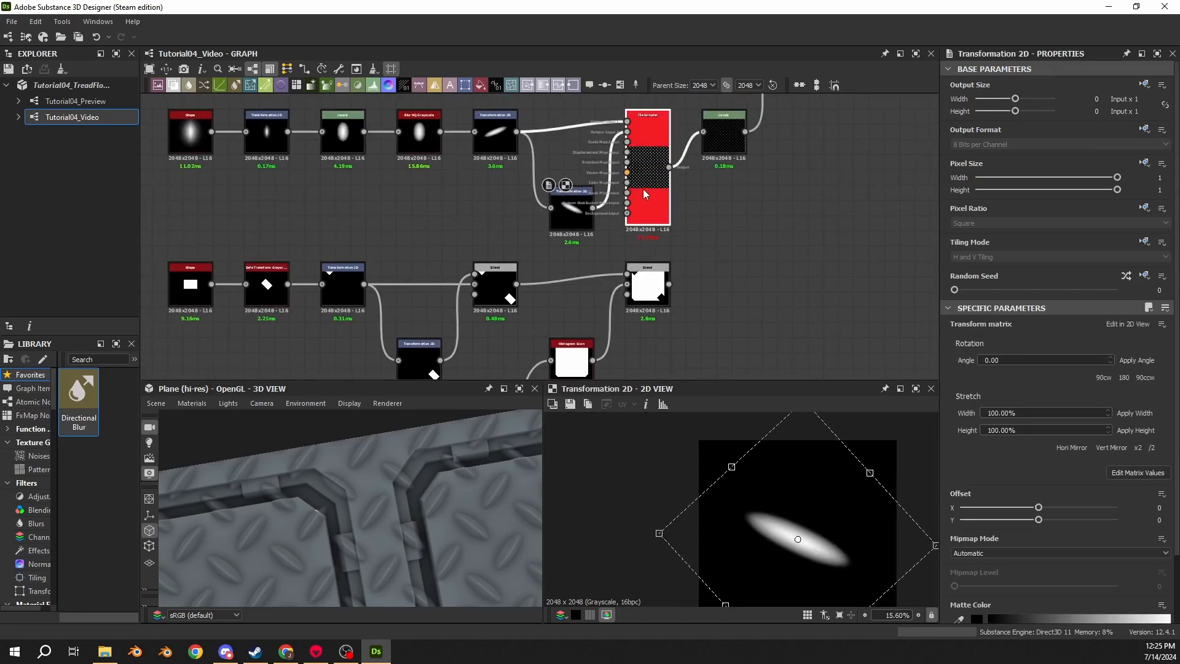
{"action": "double_click", "coordinate": [652, 285]}
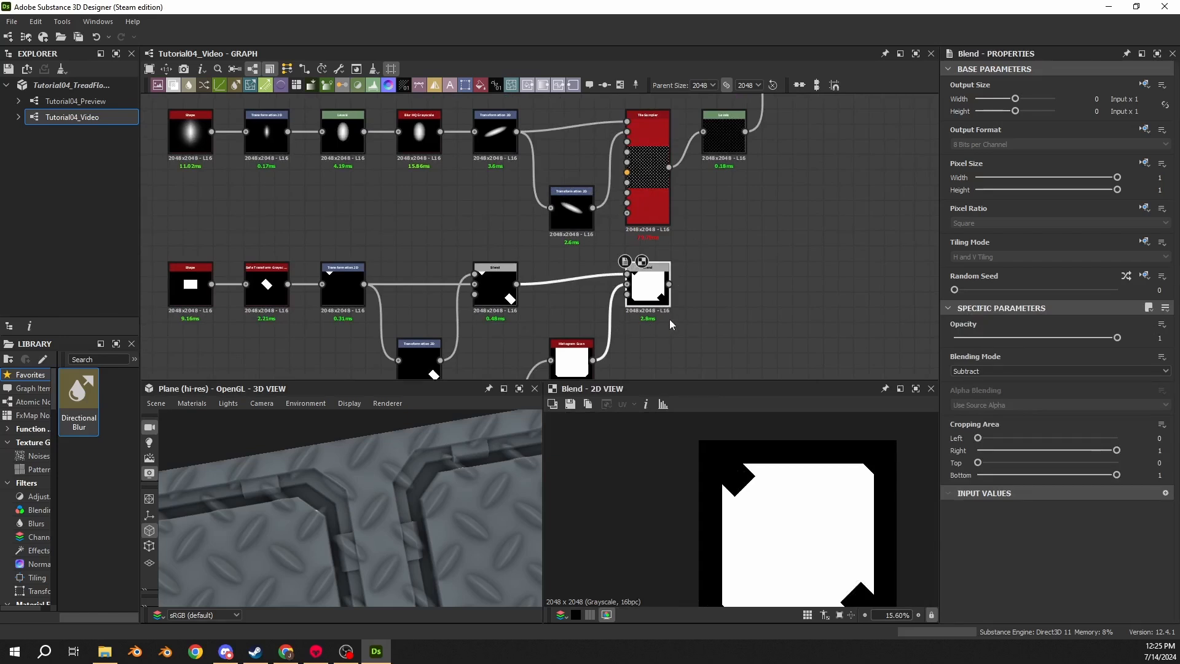
{"action": "scroll", "coordinate": [674, 284], "scroll_direction": "up", "scroll_amount": 3}
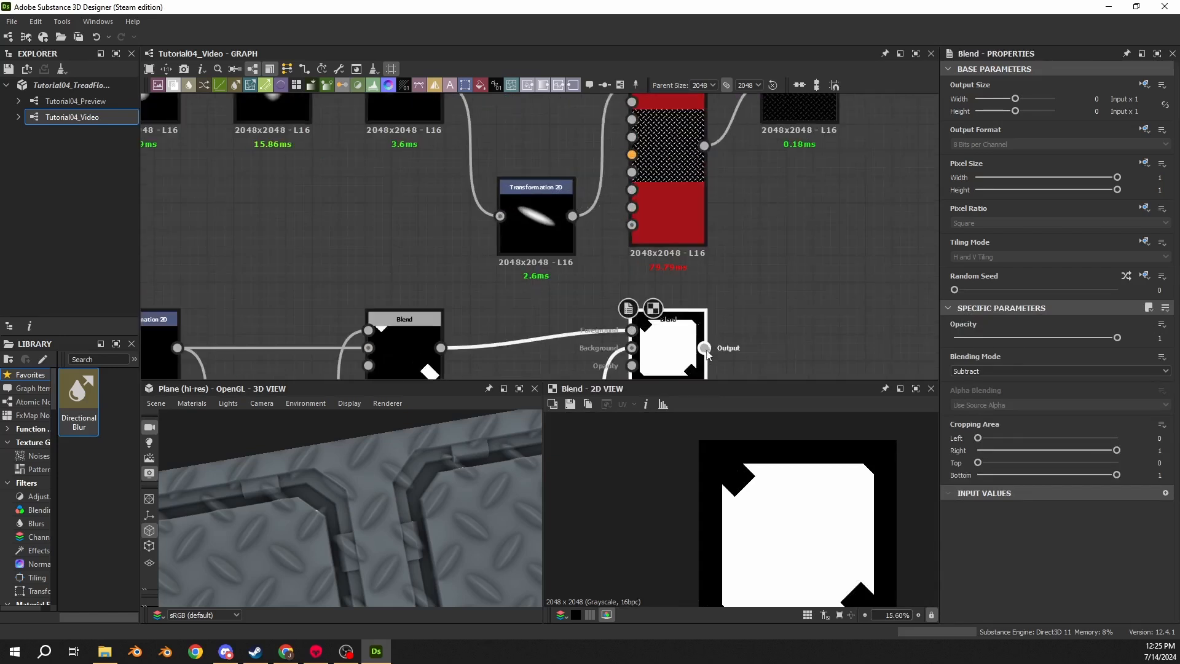
{"action": "left_click_drag", "start_coordinate": [704, 348], "coordinate": [631, 192]}
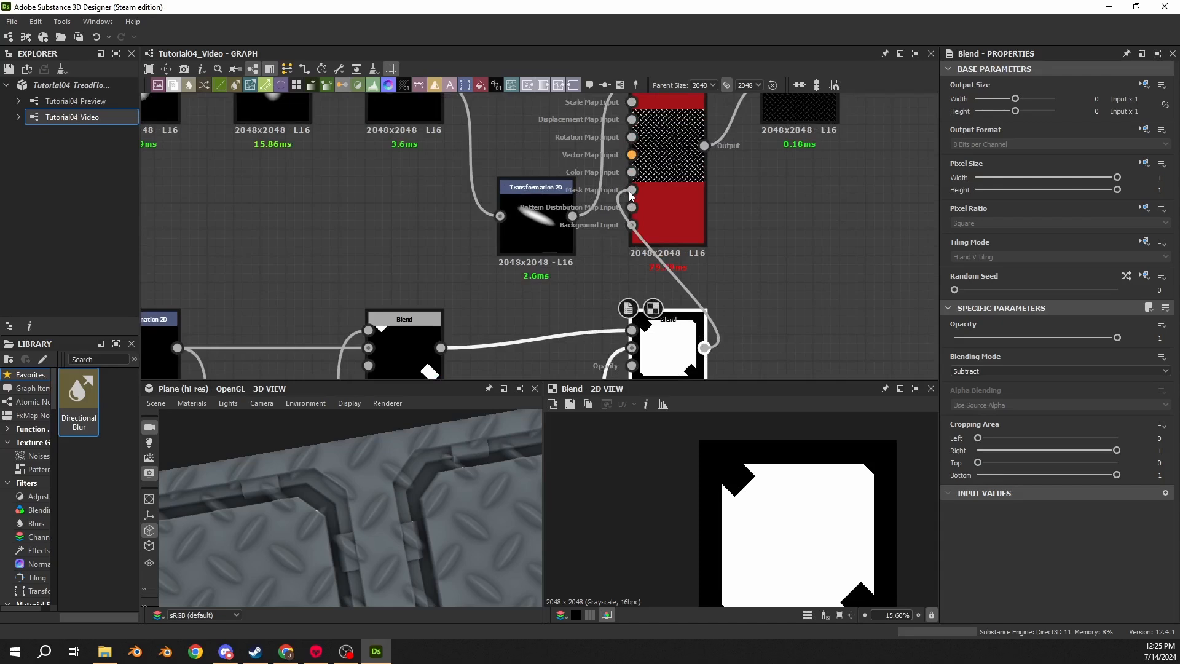
{"action": "left_click", "coordinate": [688, 216]}
- Raise the Tile Sampler's Mask Map Threshold to 1
{"action": "scroll", "coordinate": [786, 204], "scroll_direction": "down", "scroll_amount": 3}
{"action": "left_click_drag", "start_coordinate": [807, 198], "coordinate": [240, 389]}
{"action": "left_click_drag", "start_coordinate": [738, 228], "coordinate": [662, 228]}
{"action": "left_click", "coordinate": [768, 258]}
{"action": "middle_click_drag", "start_coordinate": [784, 116], "coordinate": [754, 207]}
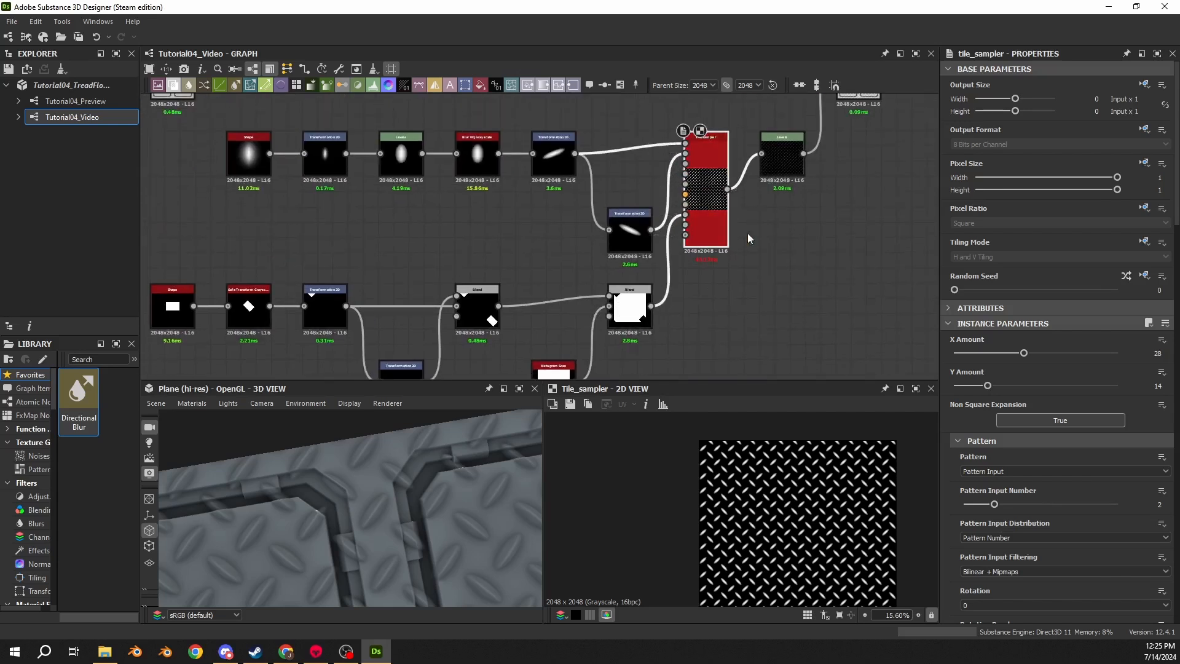
{"action": "scroll", "coordinate": [945, 350], "scroll_direction": "down", "scroll_amount": 15}
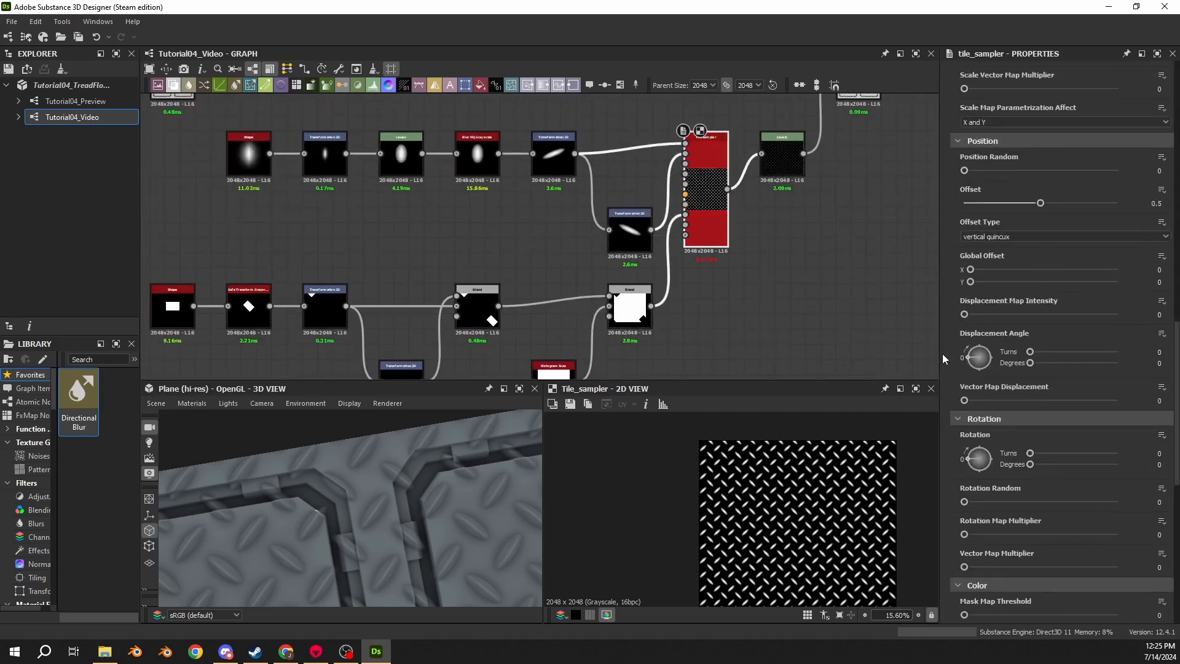
{"action": "scroll", "coordinate": [943, 356], "scroll_direction": "down", "scroll_amount": 5}
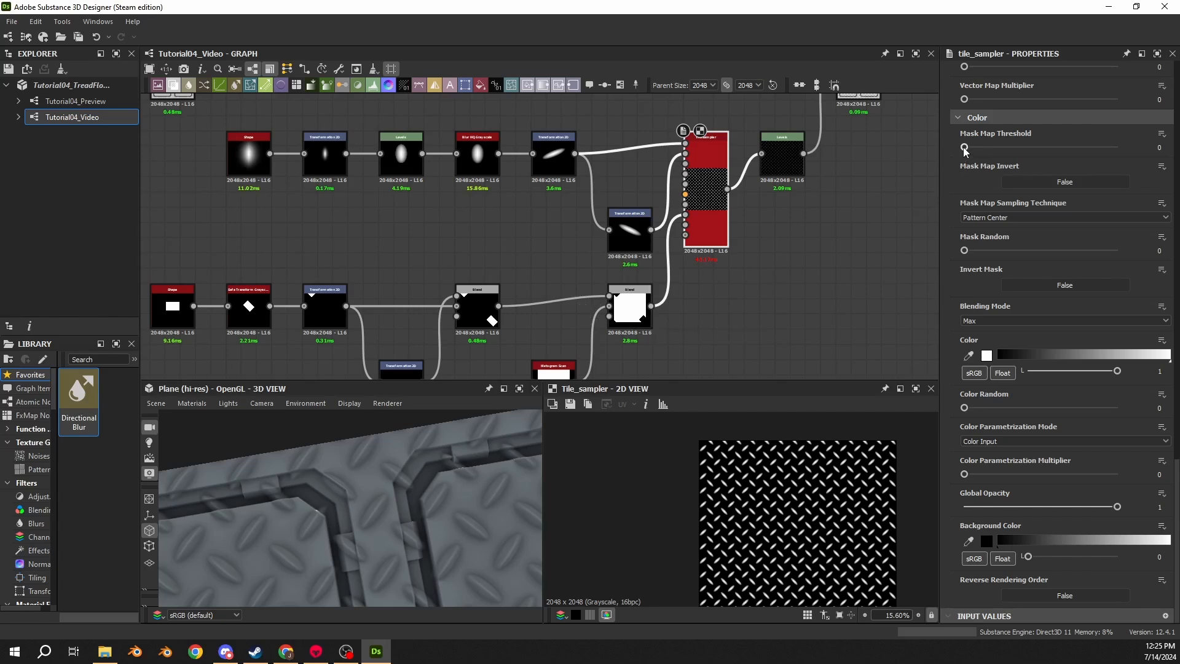
{"action": "left_click_drag", "start_coordinate": [968, 149], "coordinate": [1137, 156]}
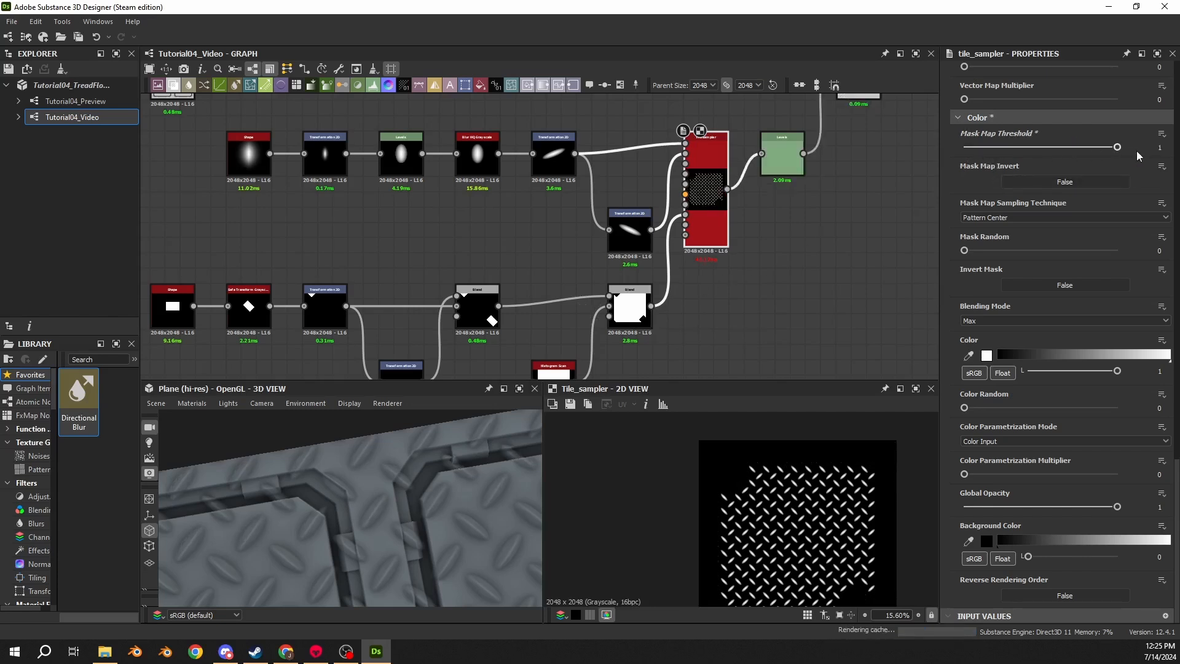
- Inspect the masked tread pattern and the second Blend node's corner shape in the 2D and 3D views
{"action": "scroll", "coordinate": [735, 486], "scroll_direction": "up", "scroll_amount": 1}
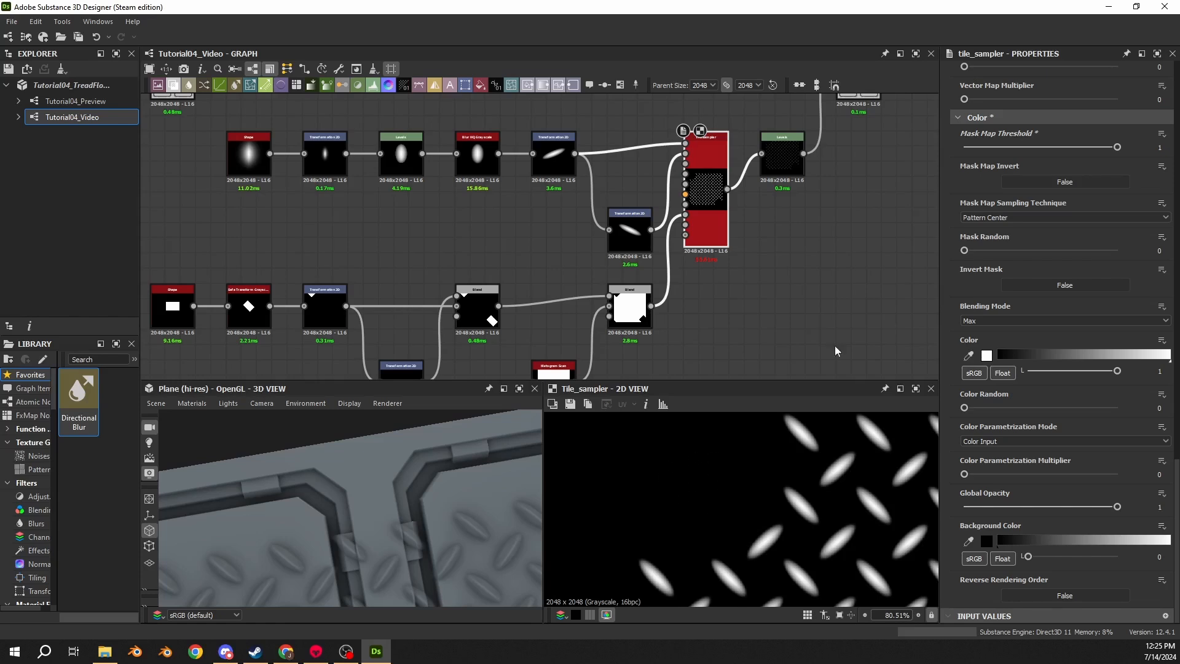
{"action": "left_click_drag", "start_coordinate": [1117, 147], "coordinate": [1154, 198]}
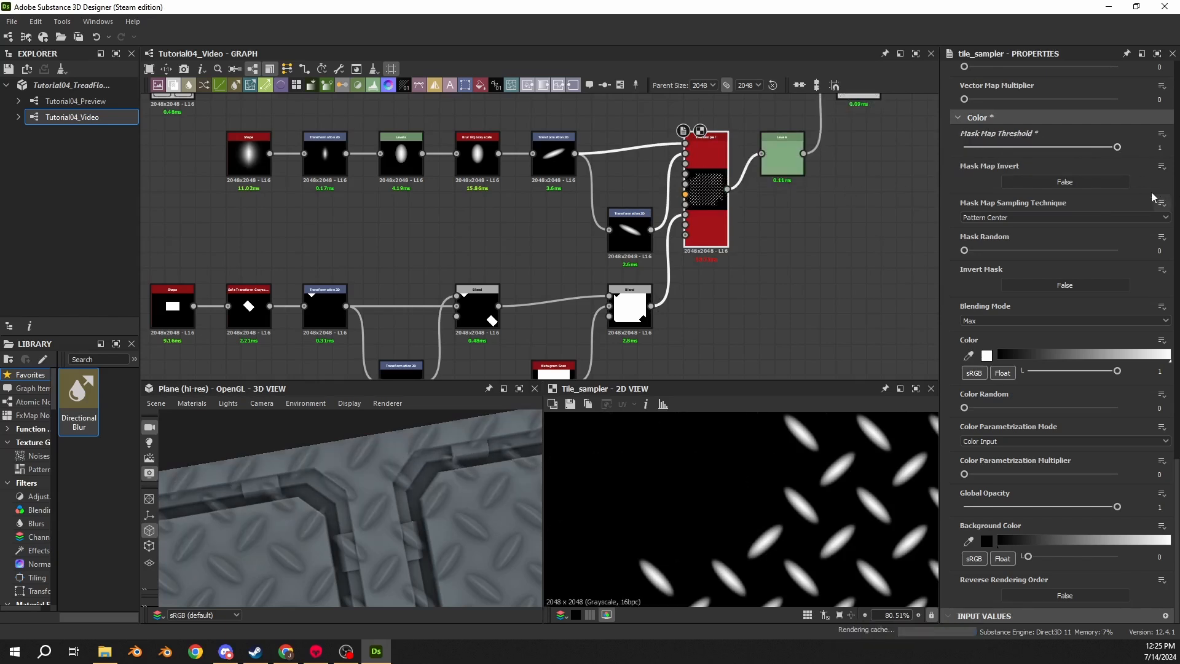
{"action": "scroll", "coordinate": [430, 504], "scroll_direction": "down", "scroll_amount": 10}
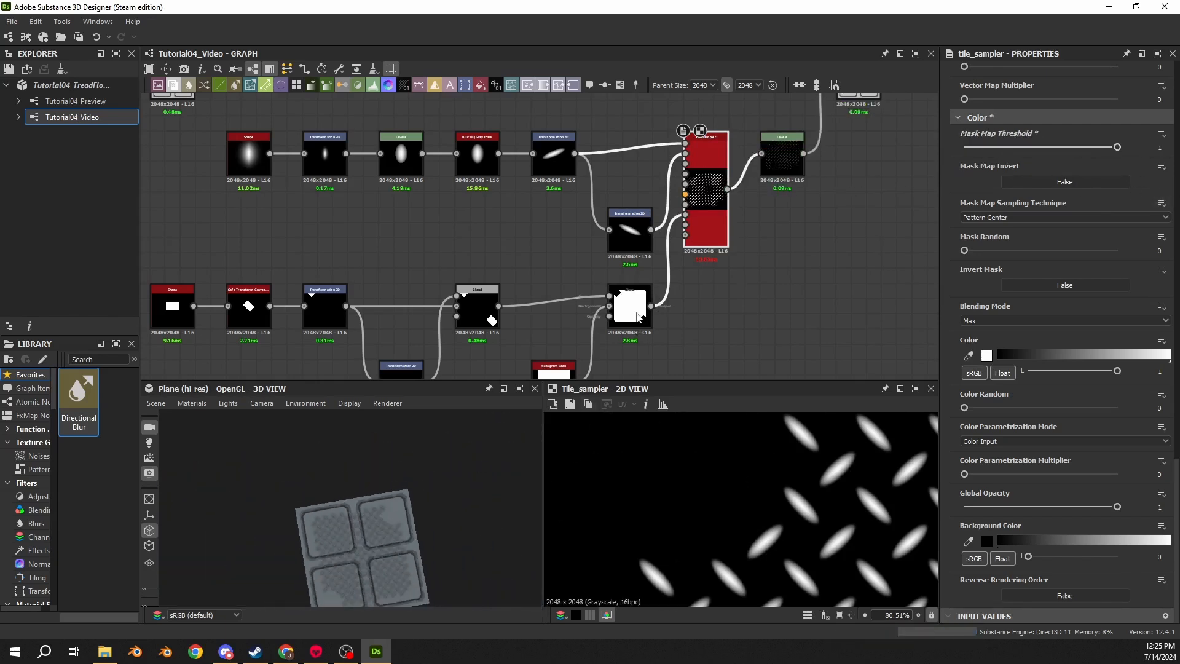
{"action": "double_click", "coordinate": [637, 317]}
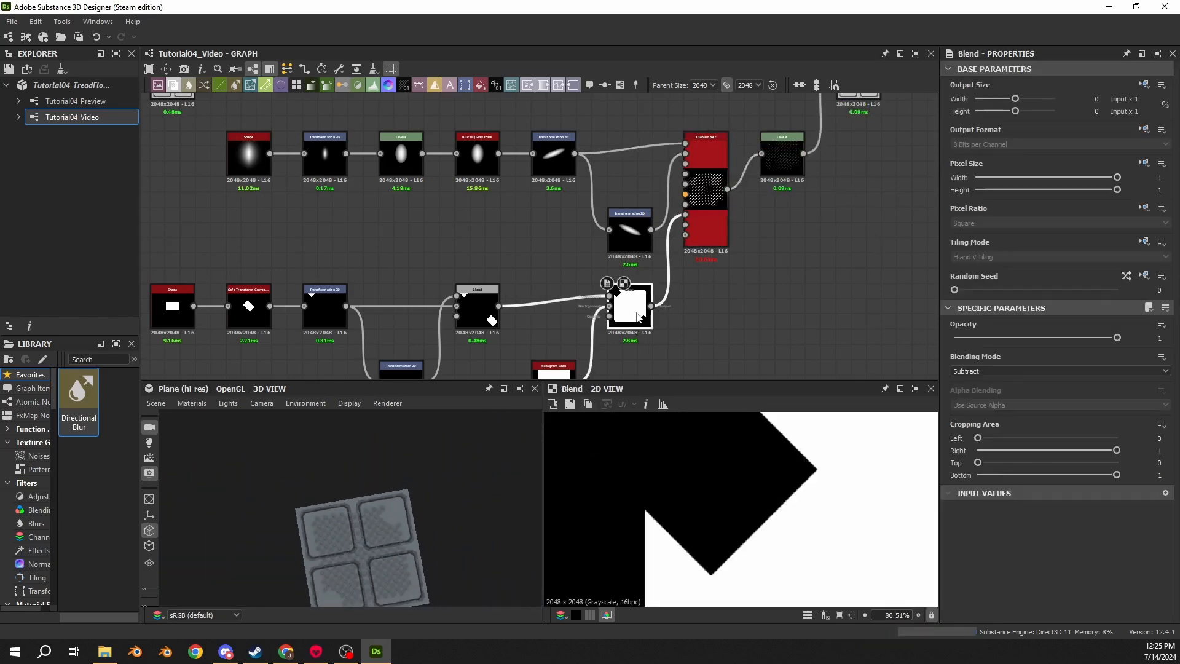
{"action": "double_click", "coordinate": [701, 214]}
{"action": "scroll", "coordinate": [327, 504], "scroll_direction": "up", "scroll_amount": 3}
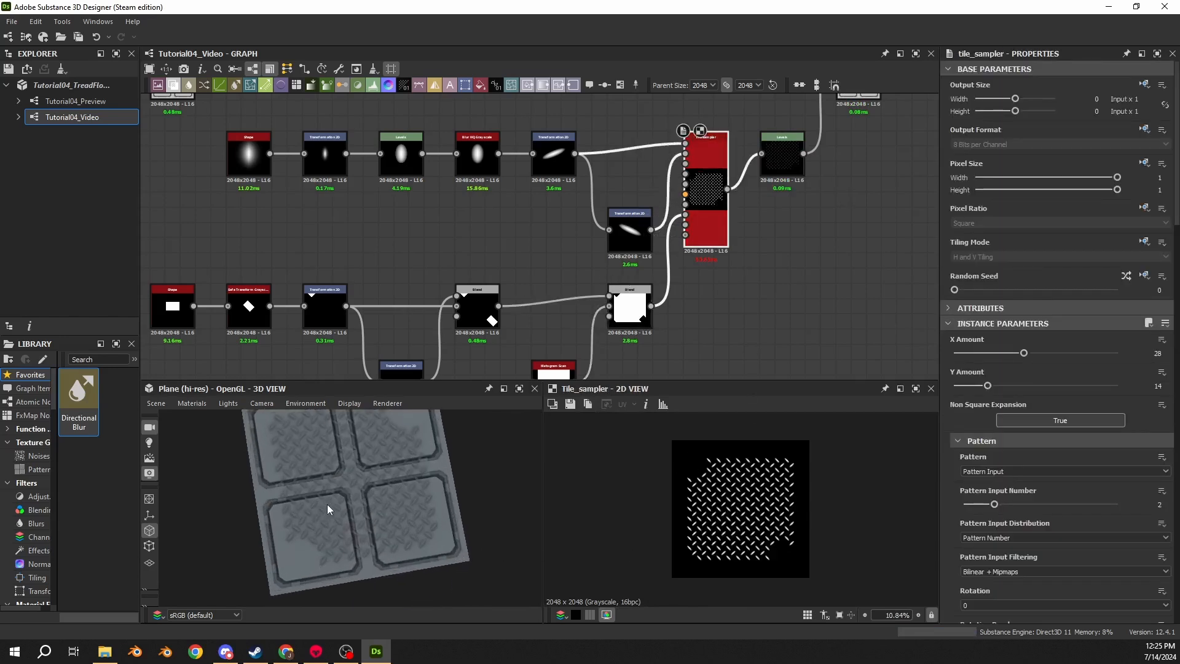
{"action": "middle_click_drag", "start_coordinate": [712, 276], "coordinate": [847, 160]}
{"action": "scroll", "coordinate": [831, 158], "scroll_direction": "down", "scroll_amount": 2}
{"action": "left_click_drag", "start_coordinate": [831, 156], "coordinate": [468, 301]}
{"action": "scroll", "coordinate": [650, 205], "scroll_direction": "up", "scroll_amount": 4}
{"action": "middle_click_drag", "start_coordinate": [864, 188], "coordinate": [645, 275]}
- Add a Tile Generator node and feed the second Blend node's output into its pattern input
{"action": "left_click_drag", "start_coordinate": [718, 247], "coordinate": [676, 281]}
{"action": "left_click", "coordinate": [669, 197]}
{"action": "type", "text": "tile"}
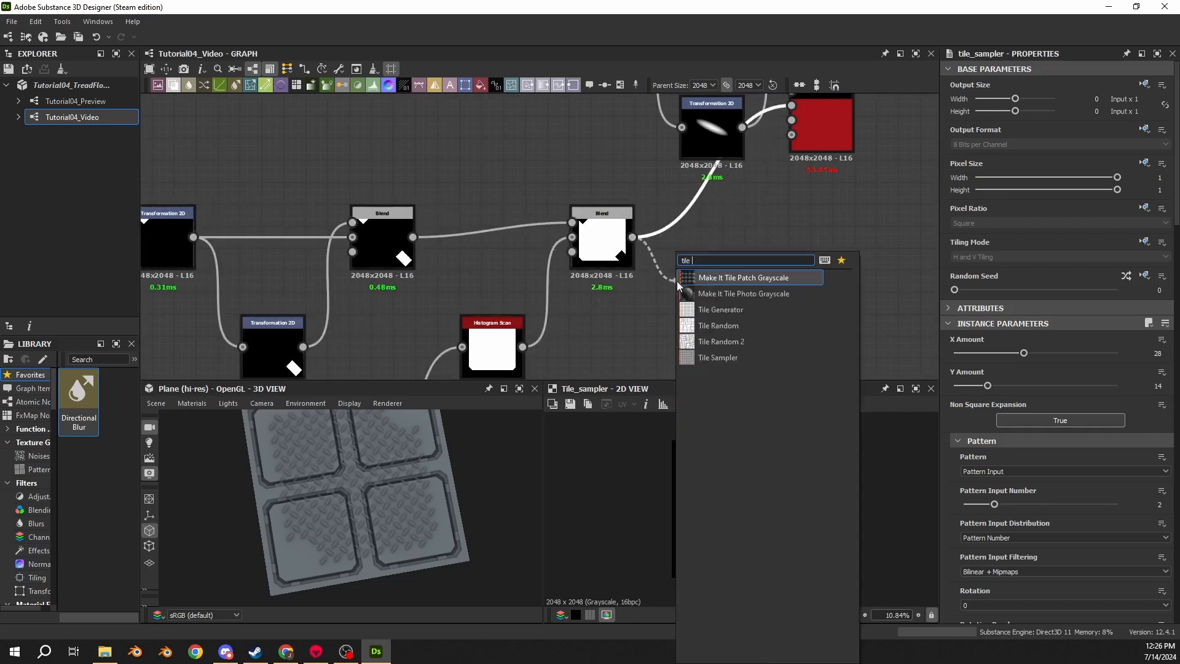
{"action": "left_click", "coordinate": [721, 311]}
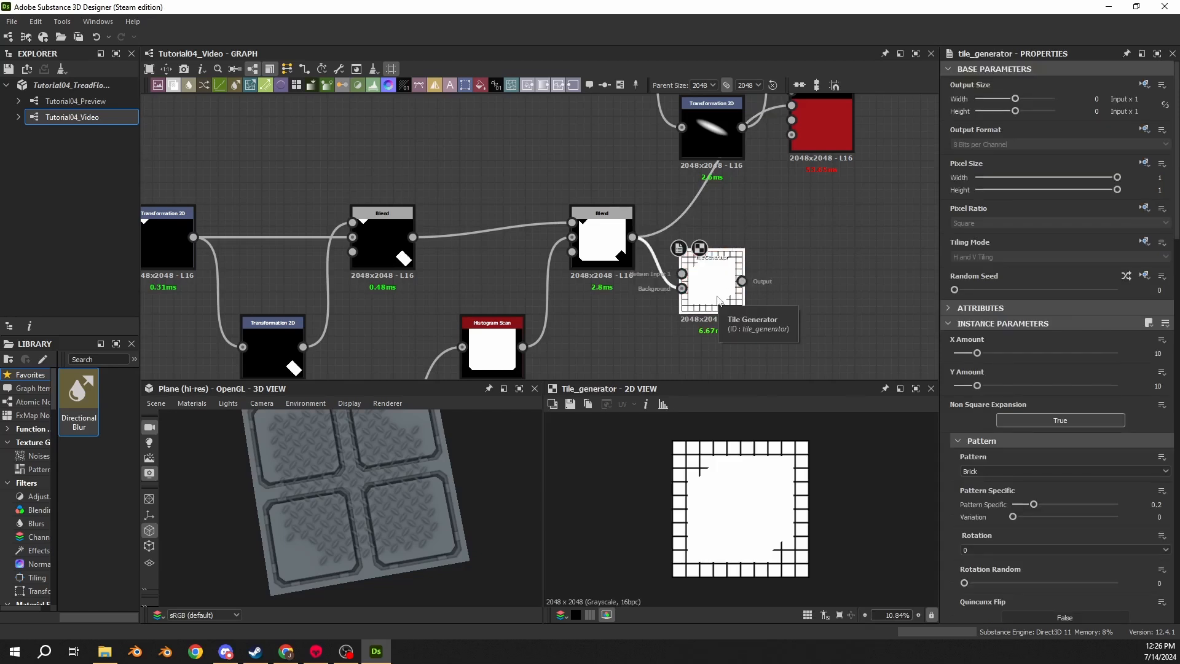
{"action": "left_click_drag", "start_coordinate": [632, 237], "coordinate": [681, 274]}
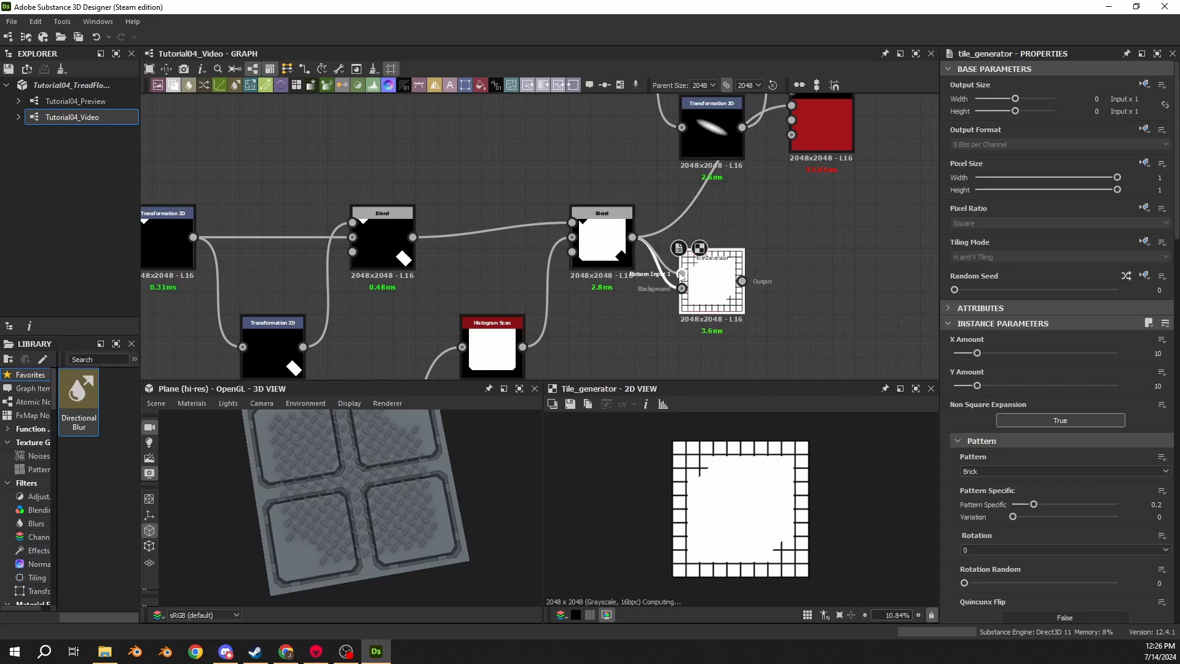
- Set the Tile Generator's X and Y Amount to 2 and its Pattern to Image Input
{"action": "left_click", "coordinate": [1157, 354]}
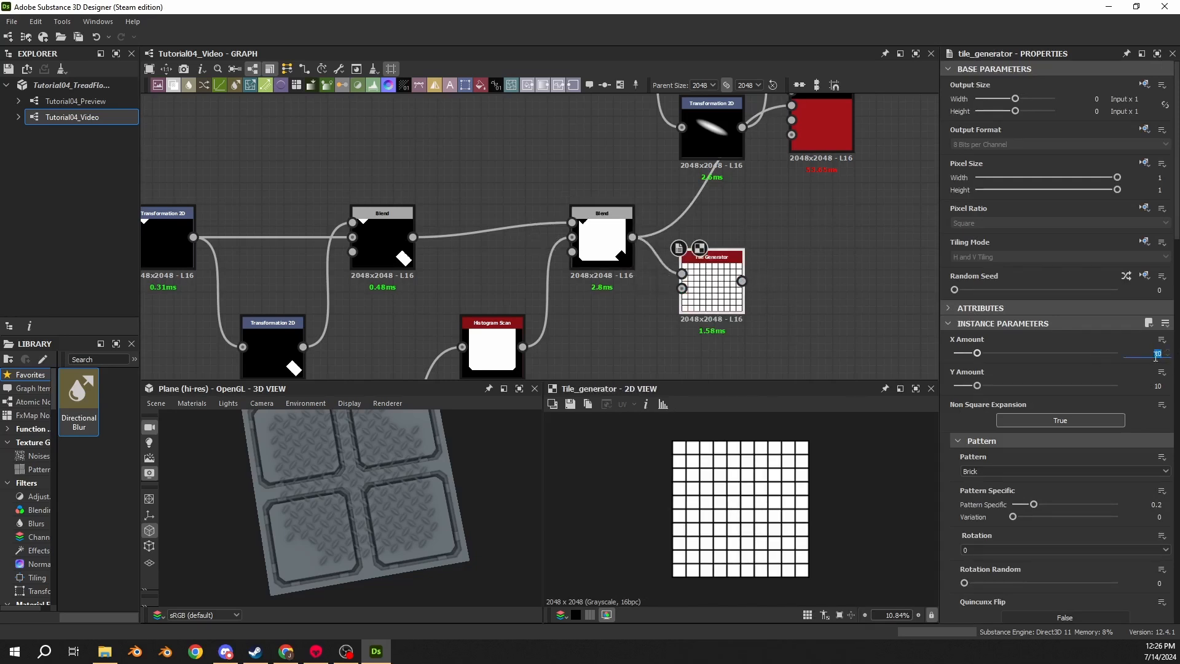
{"action": "type", "text": "2"}
{"action": "key", "text": "Tab"}
{"action": "type", "text": "2"}
{"action": "key", "text": "Return"}
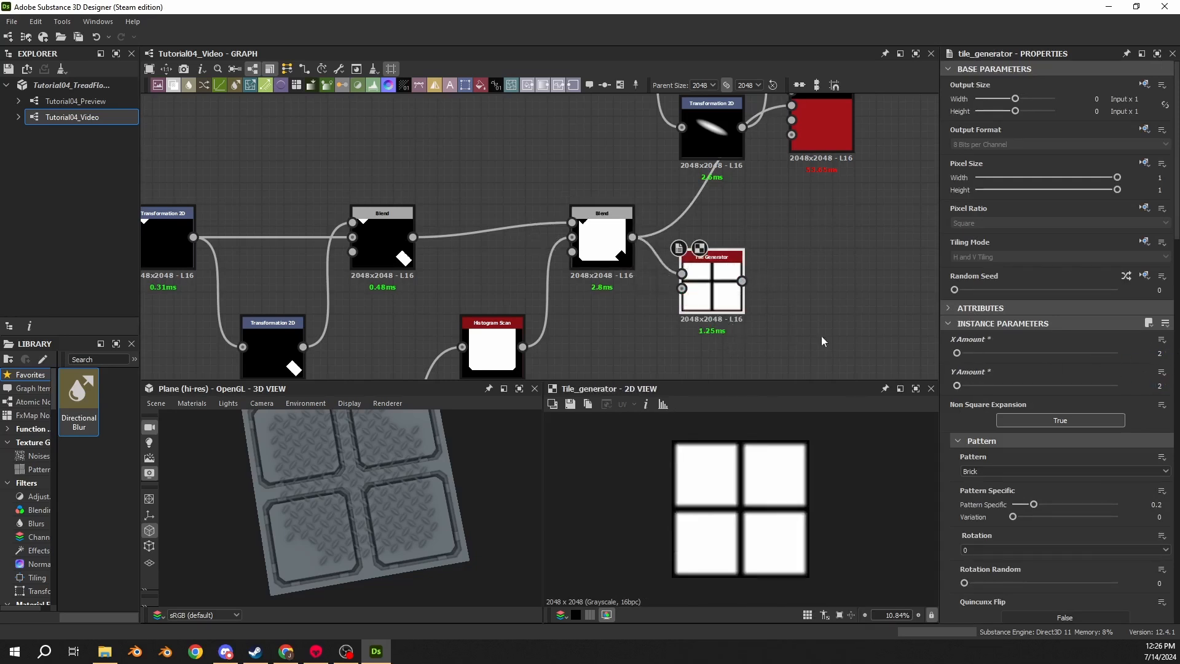
{"action": "left_click", "coordinate": [995, 471]}
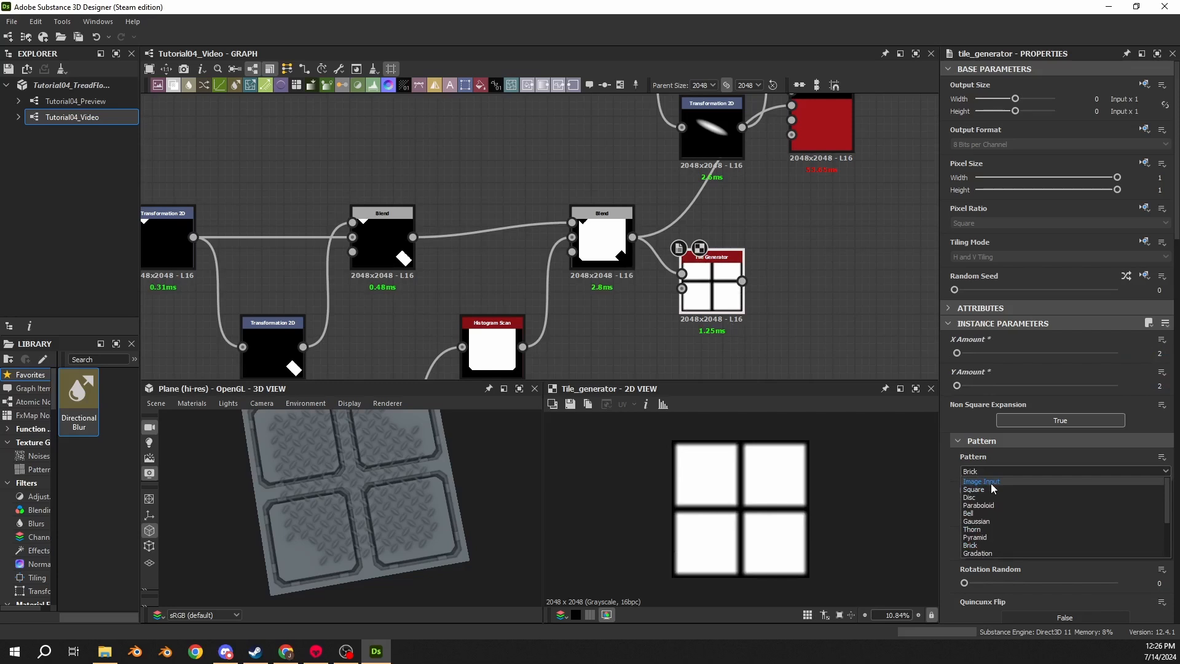
{"action": "left_click", "coordinate": [992, 484]}
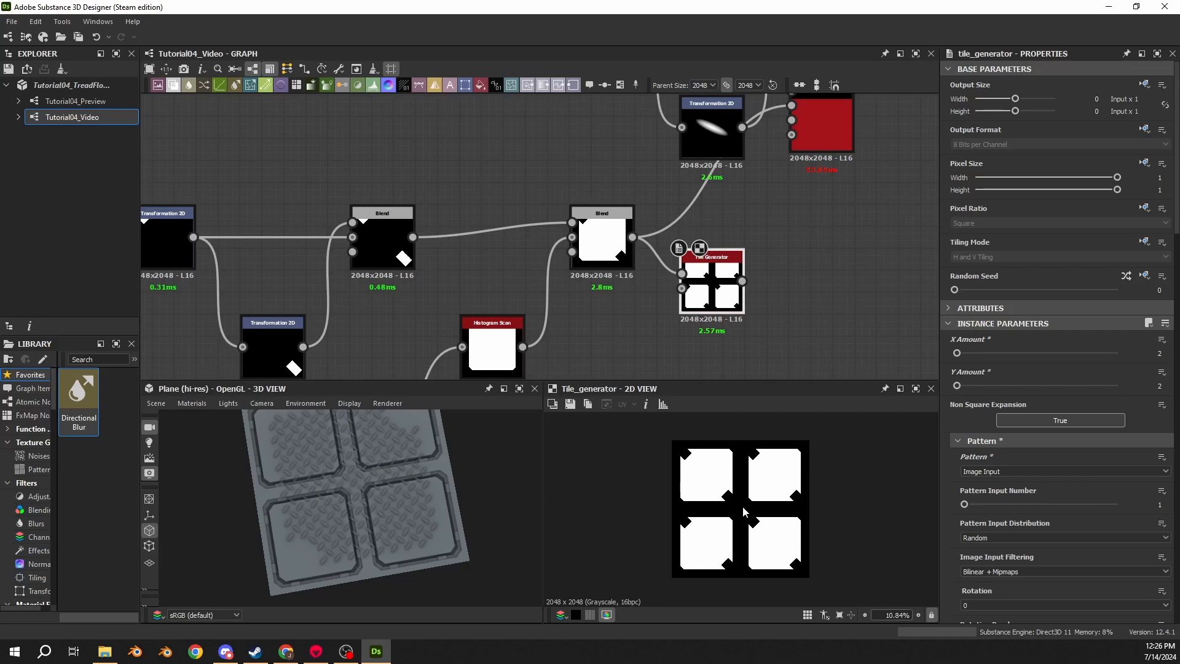
- Connect the Tile Generator's output to the Tile Sampler's Mask Map Input
{"action": "middle_click_drag", "start_coordinate": [720, 263], "coordinate": [650, 315]}
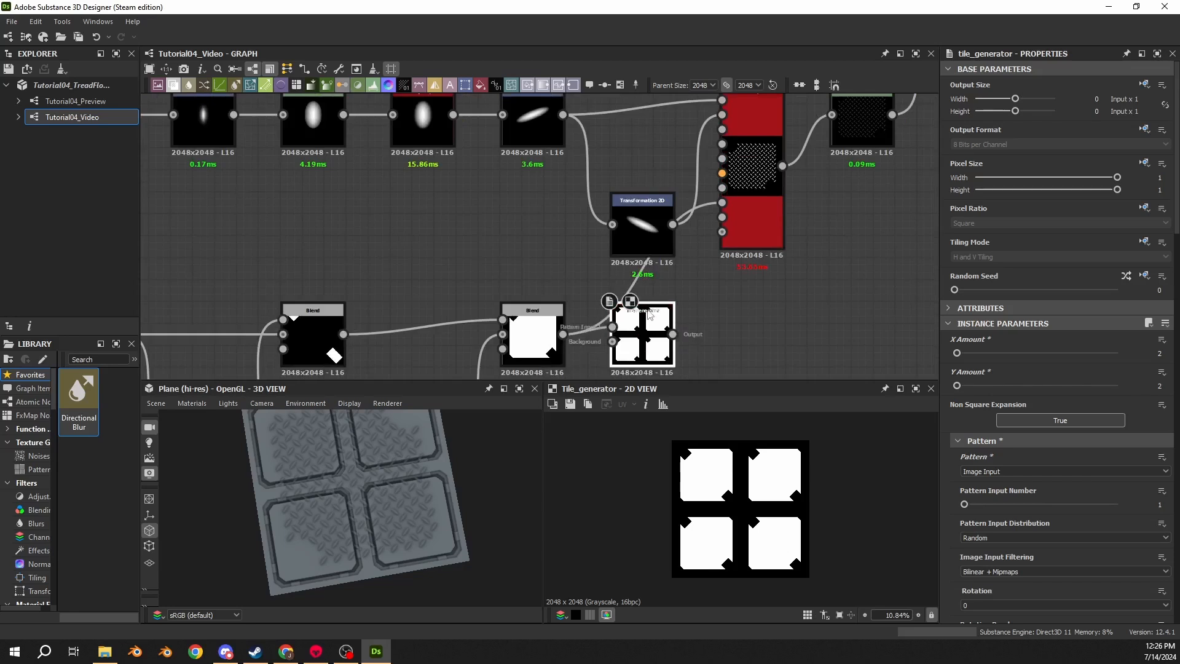
{"action": "left_click_drag", "start_coordinate": [672, 334], "coordinate": [730, 205]}
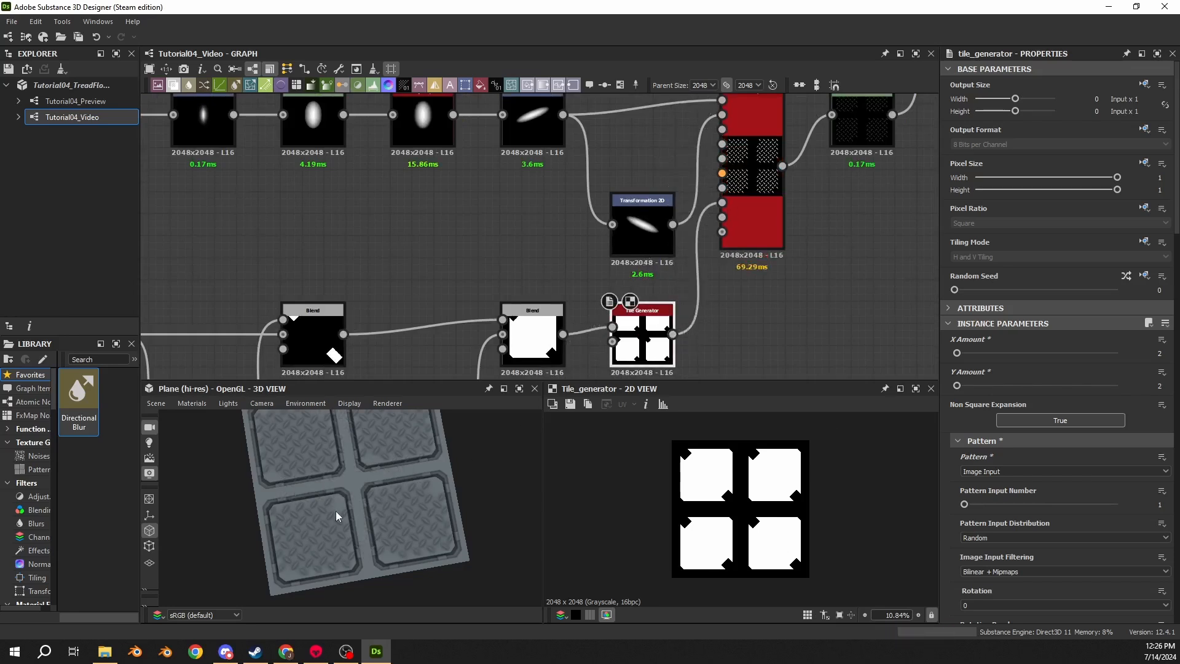
{"action": "left_click_drag", "start_coordinate": [338, 511], "coordinate": [404, 506]}
{"action": "scroll", "coordinate": [404, 507], "scroll_direction": "up", "scroll_amount": 7}
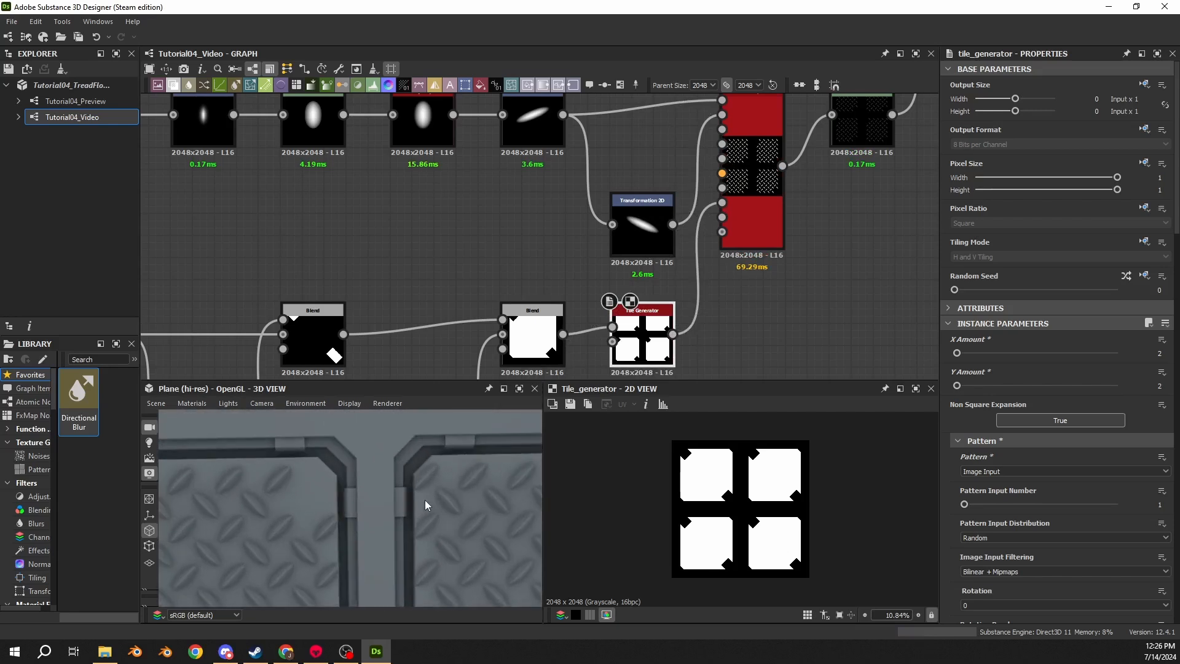
{"action": "scroll", "coordinate": [426, 499], "scroll_direction": "up", "scroll_amount": 4}
{"action": "middle_click_drag", "start_coordinate": [443, 490], "coordinate": [315, 490]}
- Set the Tile Sampler's Global Offset Y to 0.5
{"action": "left_click", "coordinate": [758, 218]}
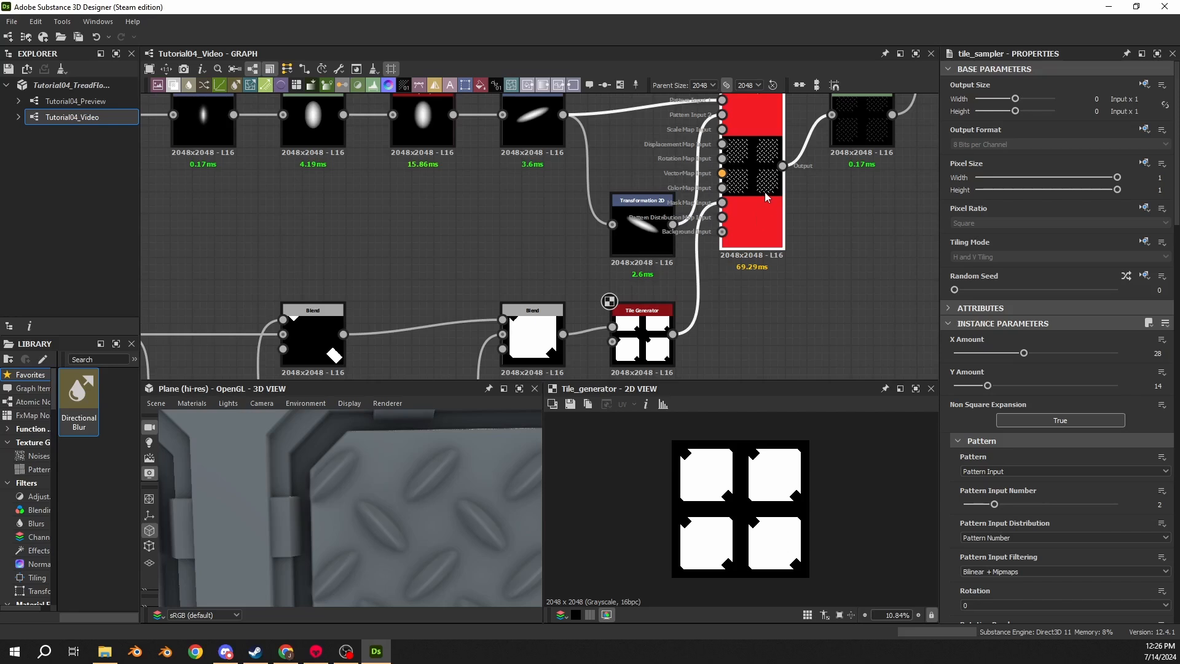
{"action": "double_click", "coordinate": [767, 197]}
{"action": "scroll", "coordinate": [951, 342], "scroll_direction": "down", "scroll_amount": 5}
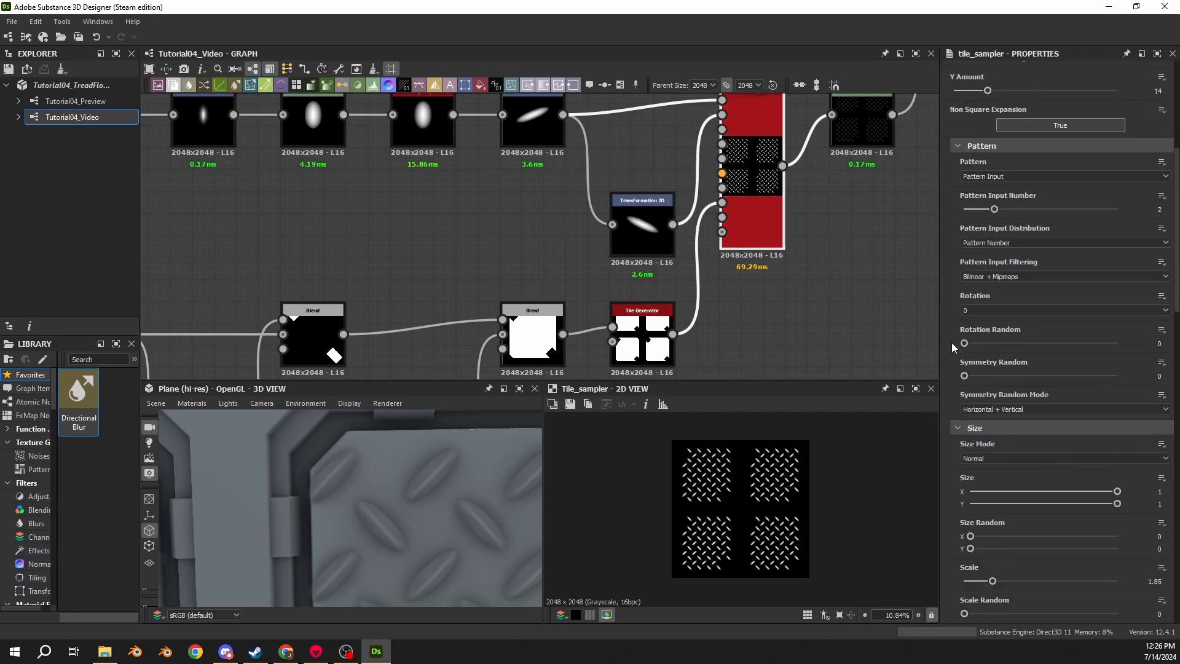
{"action": "scroll", "coordinate": [951, 342], "scroll_direction": "down", "scroll_amount": 3}
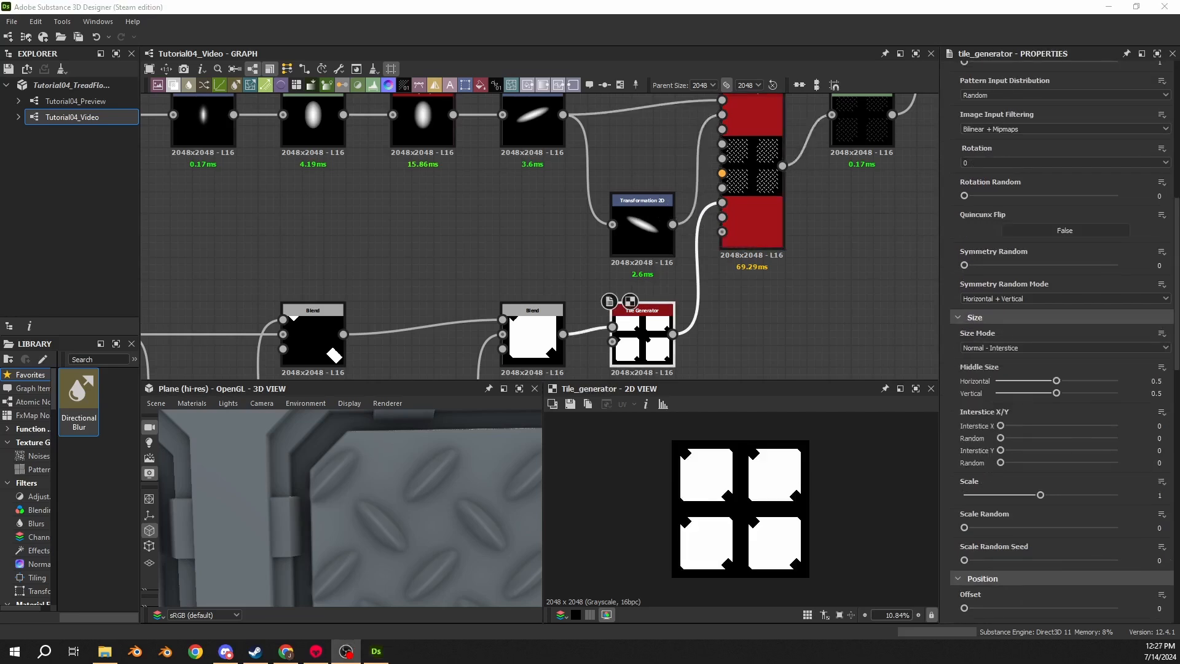
{"action": "middle_click_drag", "start_coordinate": [570, 222], "coordinate": [422, 297]}
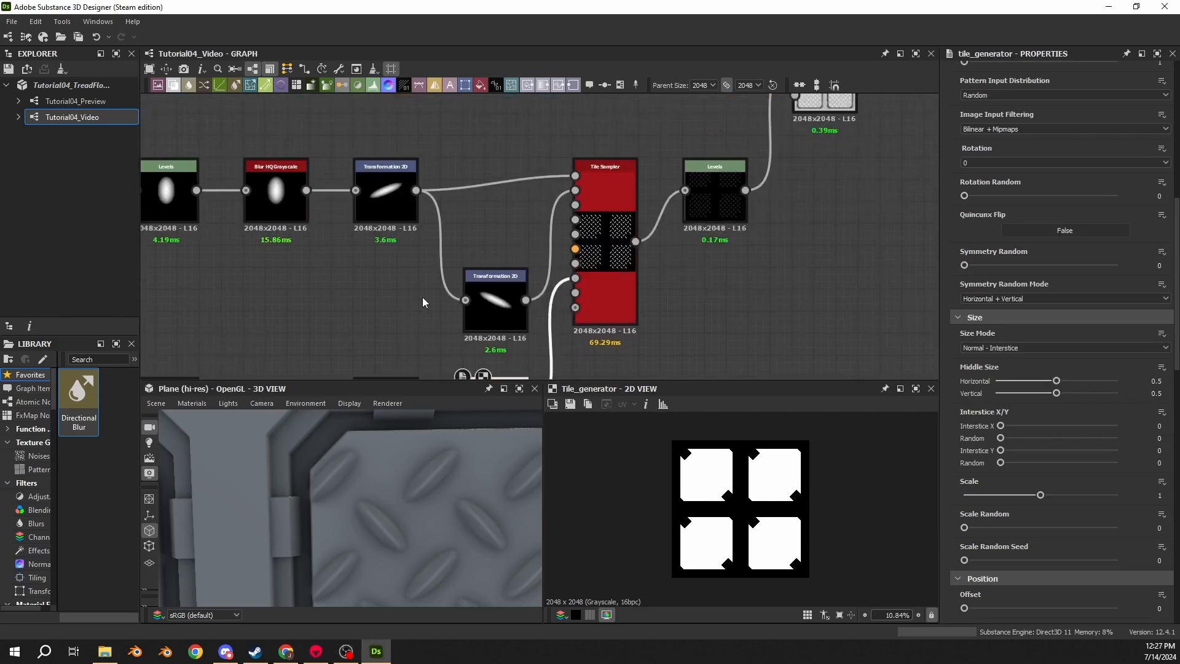
{"action": "left_click", "coordinate": [609, 189]}
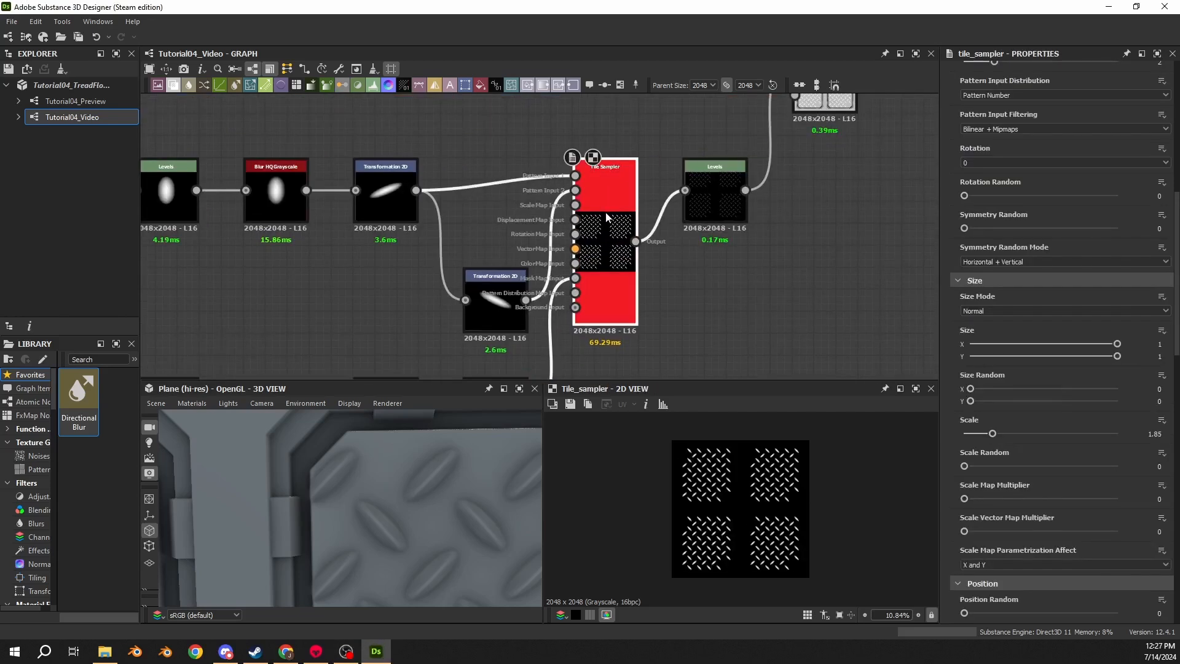
{"action": "scroll", "coordinate": [960, 410], "scroll_direction": "down", "scroll_amount": 6}
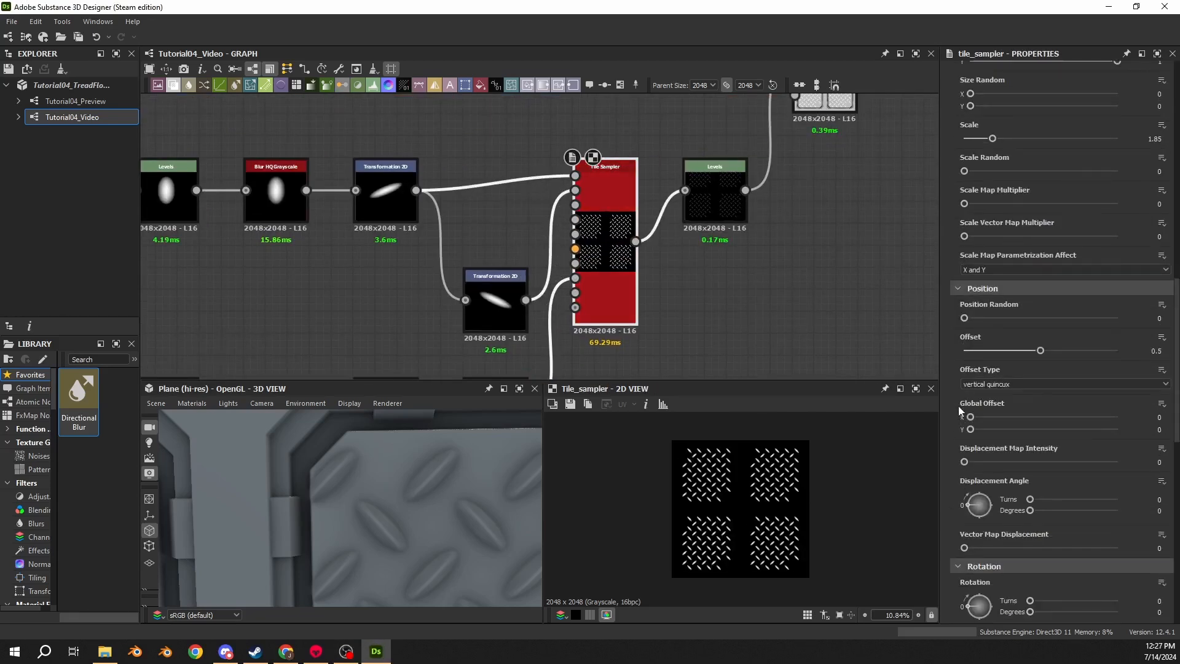
{"action": "scroll", "coordinate": [713, 488], "scroll_direction": "up", "scroll_amount": 5}
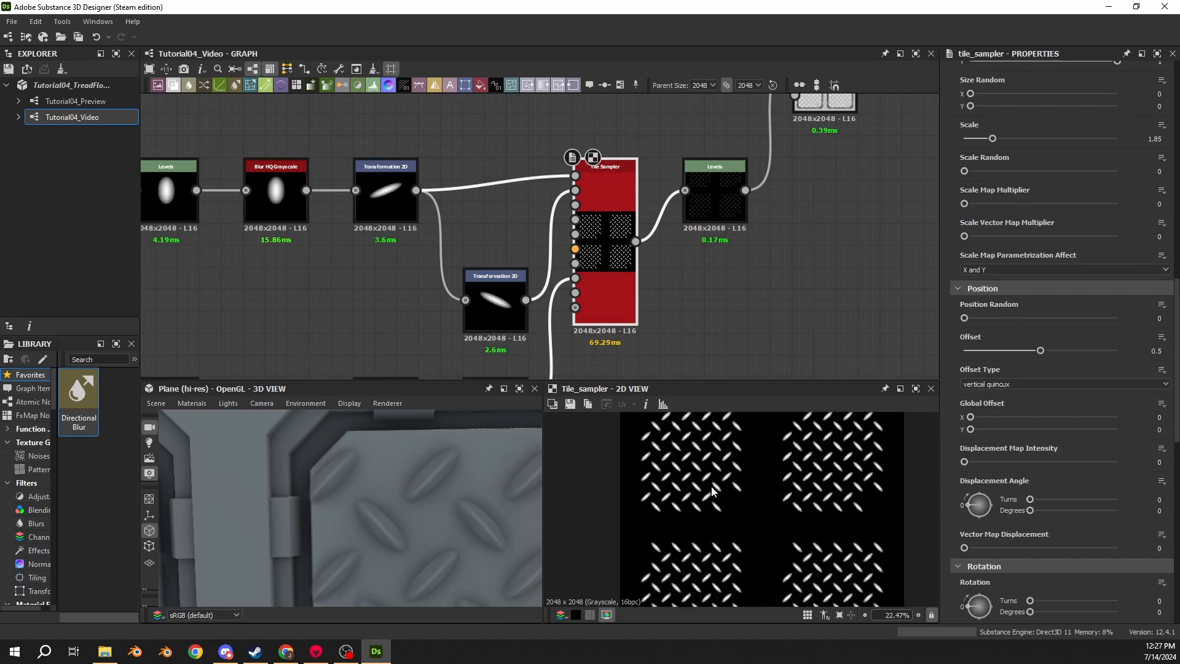
{"action": "mouse_move", "coordinate": [970, 417]}
{"action": "left_mouse_down"}
{"action": "mouse_move", "coordinate": [1057, 418]}
{"action": "mouse_move", "coordinate": [970, 417]}
{"action": "left_mouse_up"}
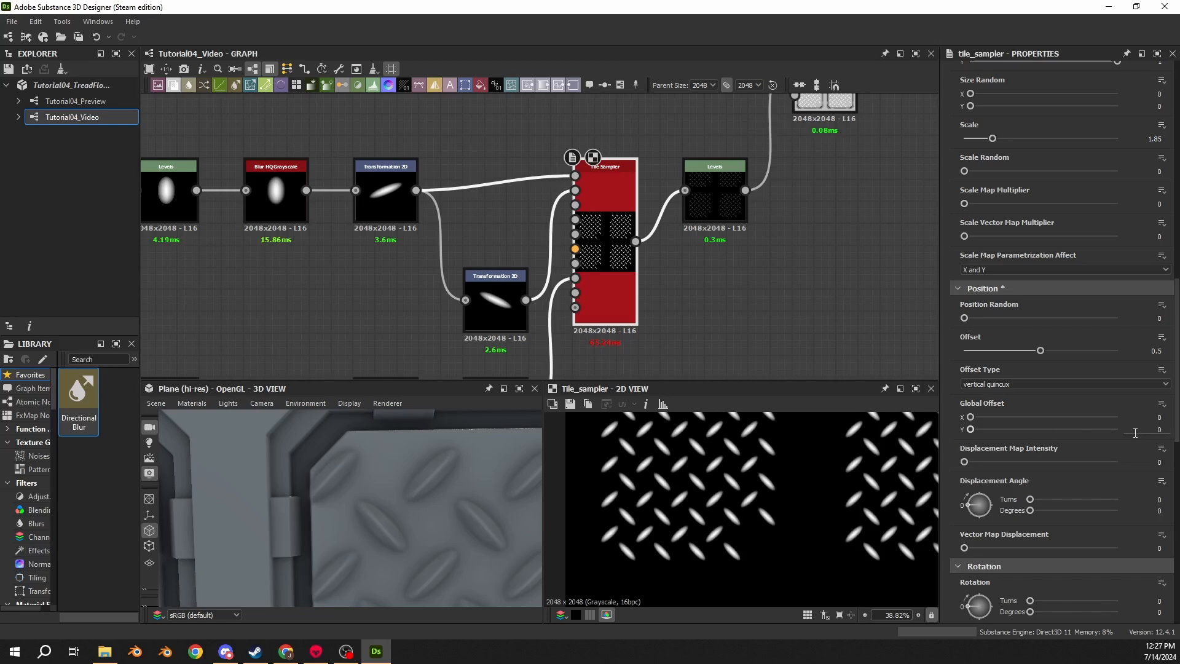
{"action": "left_click", "coordinate": [1159, 430]}
{"action": "type", "text": "0.5"}
{"action": "key", "text": "Return"}
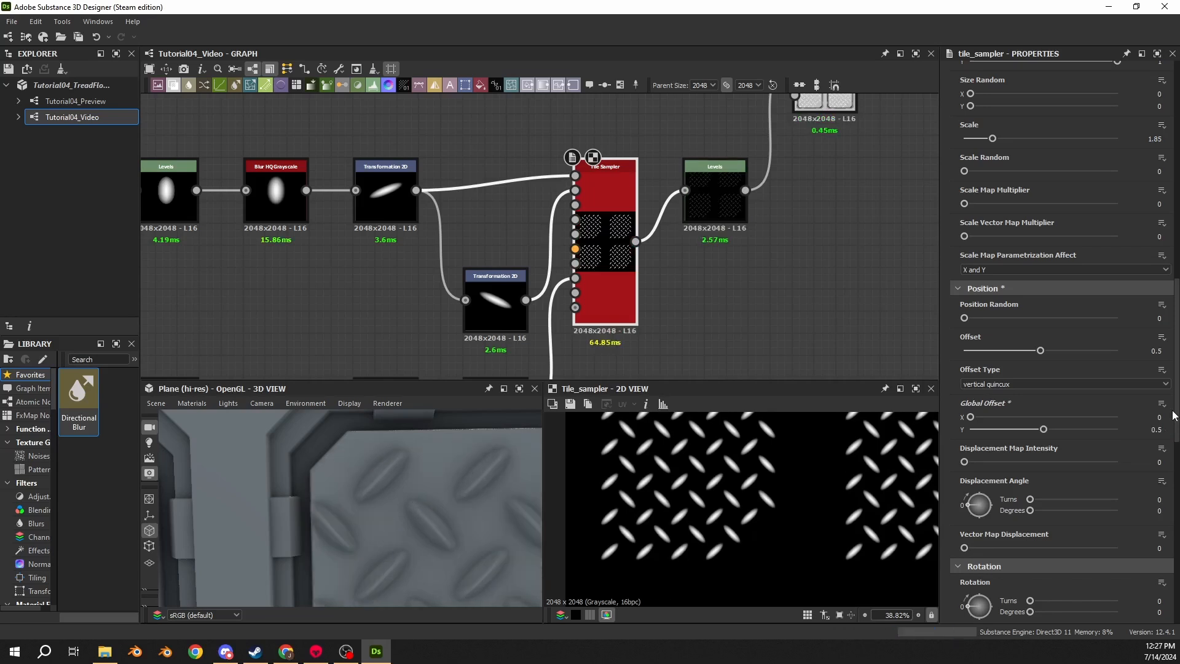
- Set the Tile Sampler's Global Offset X to 1
{"action": "left_click", "coordinate": [1170, 417]}
{"action": "type", "text": "1"}
{"action": "key", "text": "Return"}
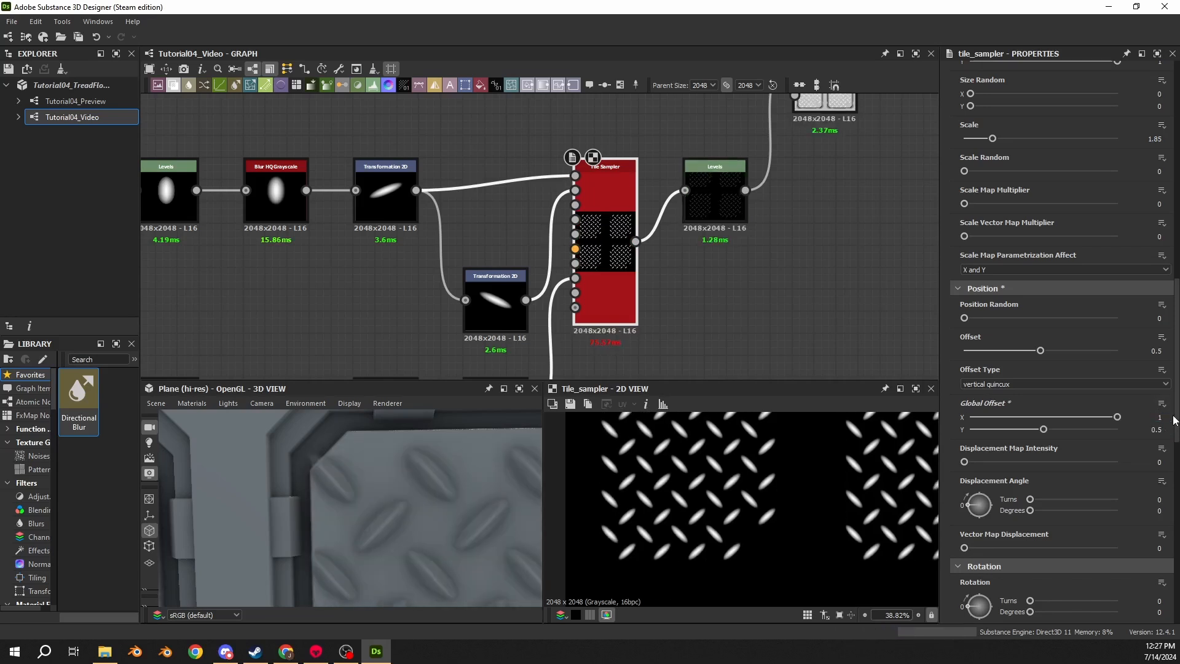
{"action": "scroll", "coordinate": [518, 473], "scroll_direction": "down", "scroll_amount": 5}
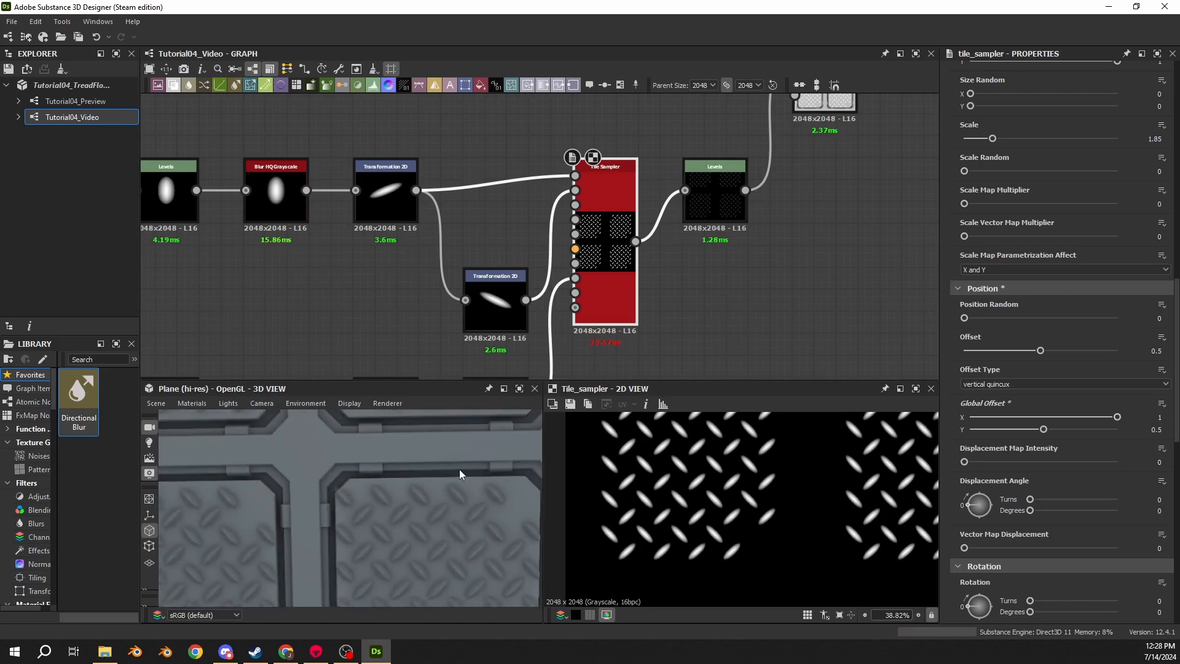
{"action": "scroll", "coordinate": [451, 475], "scroll_direction": "up", "scroll_amount": 2}
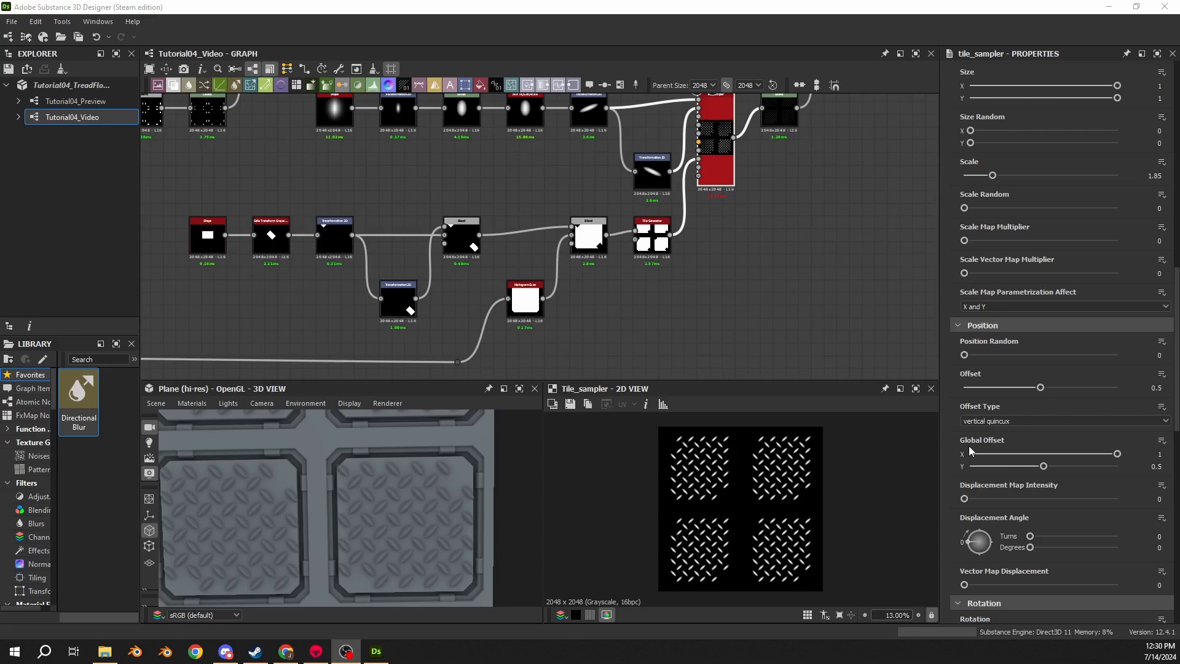
- Set the Tile Sampler's Global Offset Y to 0.25
{"action": "left_click", "coordinate": [1158, 468]}
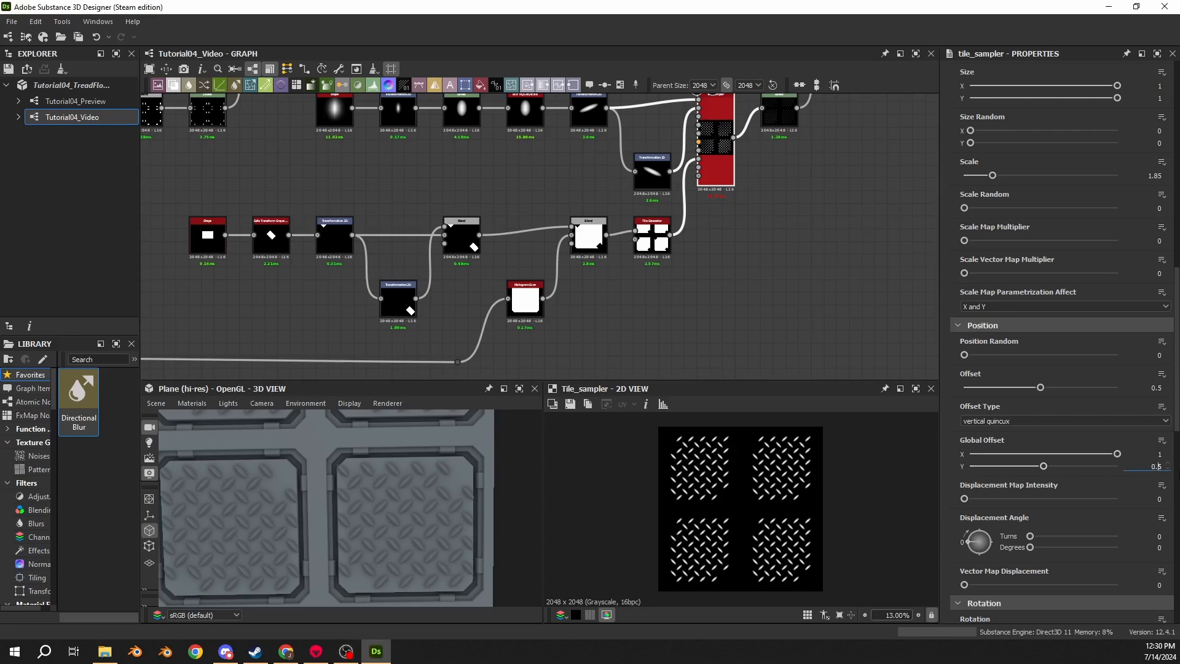
{"action": "type", "text": "0.25"}
{"action": "key", "text": "Return"}
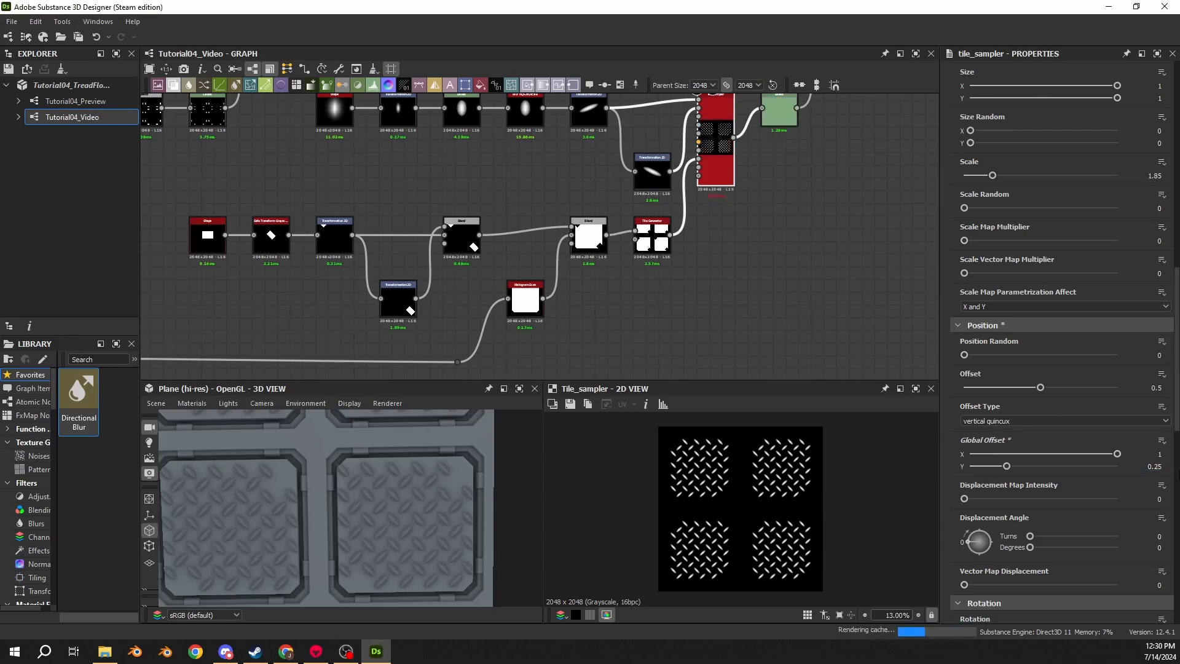
{"action": "scroll", "coordinate": [385, 497], "scroll_direction": "up", "scroll_amount": 5}
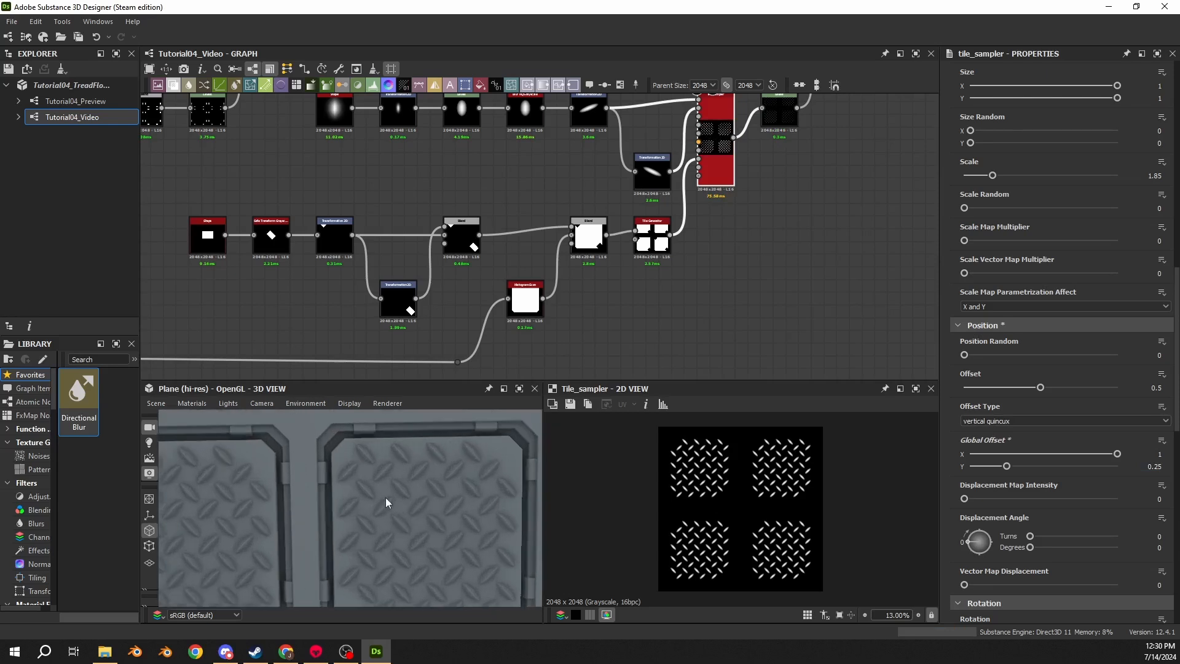
{"action": "middle_click_drag", "start_coordinate": [357, 458], "coordinate": [305, 465]}
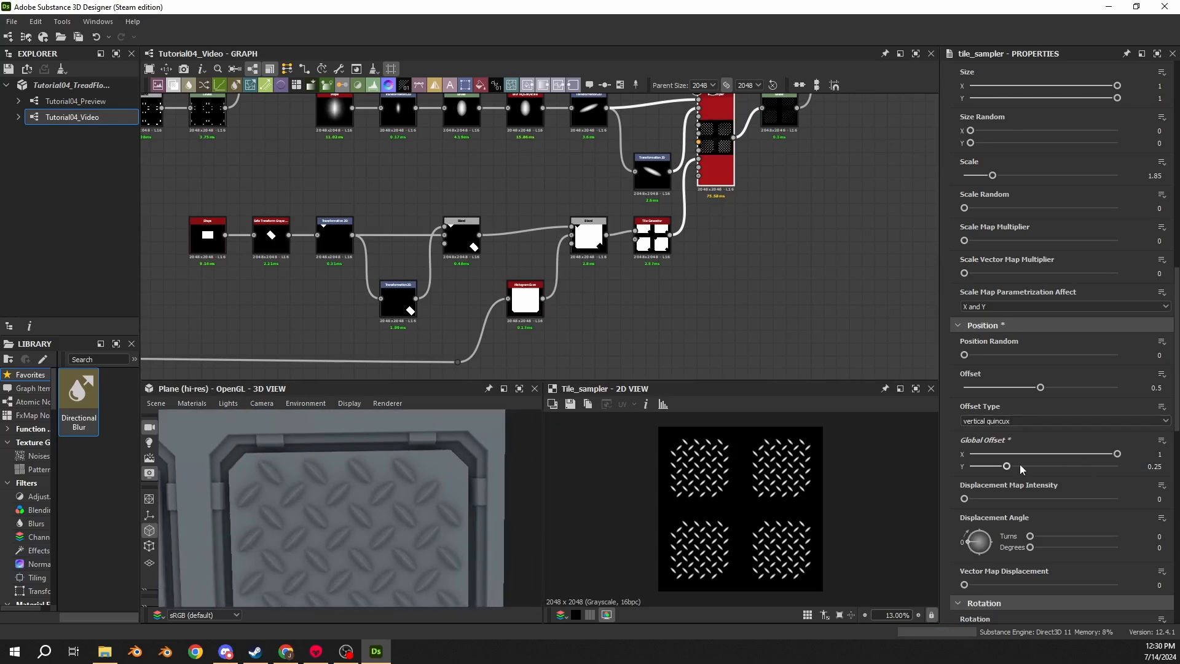
{"action": "left_click_drag", "start_coordinate": [1007, 467], "coordinate": [988, 467]}
{"action": "left_click", "coordinate": [1045, 467]}
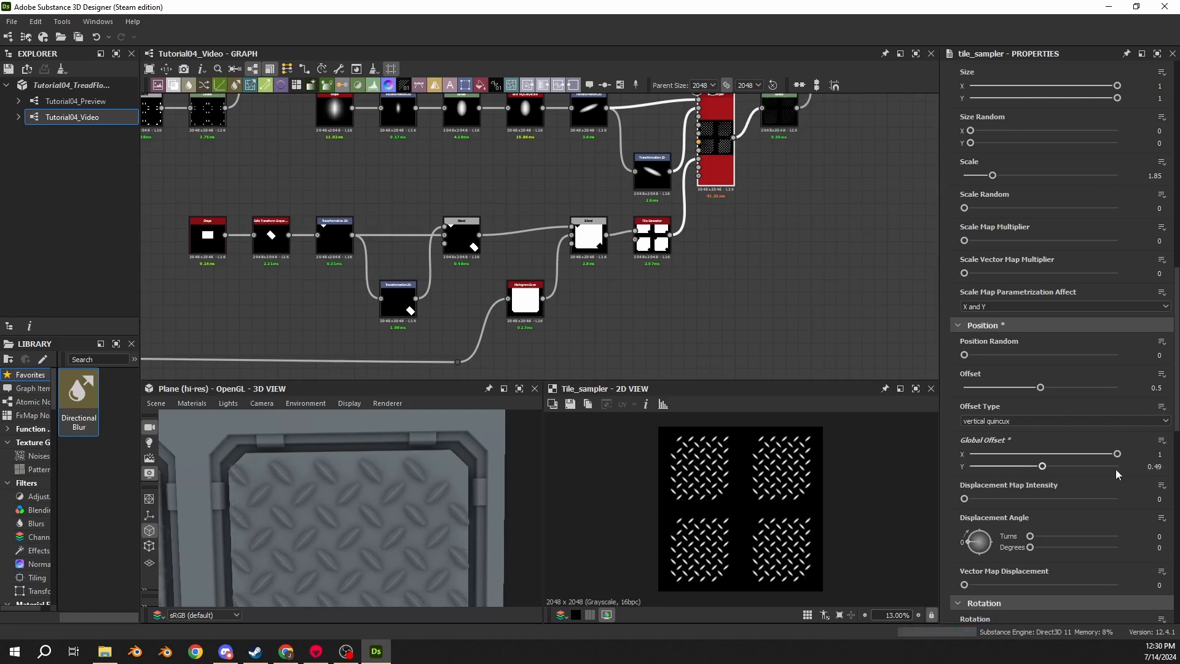
{"action": "left_click", "coordinate": [1154, 467]}
{"action": "type", "text": "0.25"}
{"action": "key", "text": "Return"}
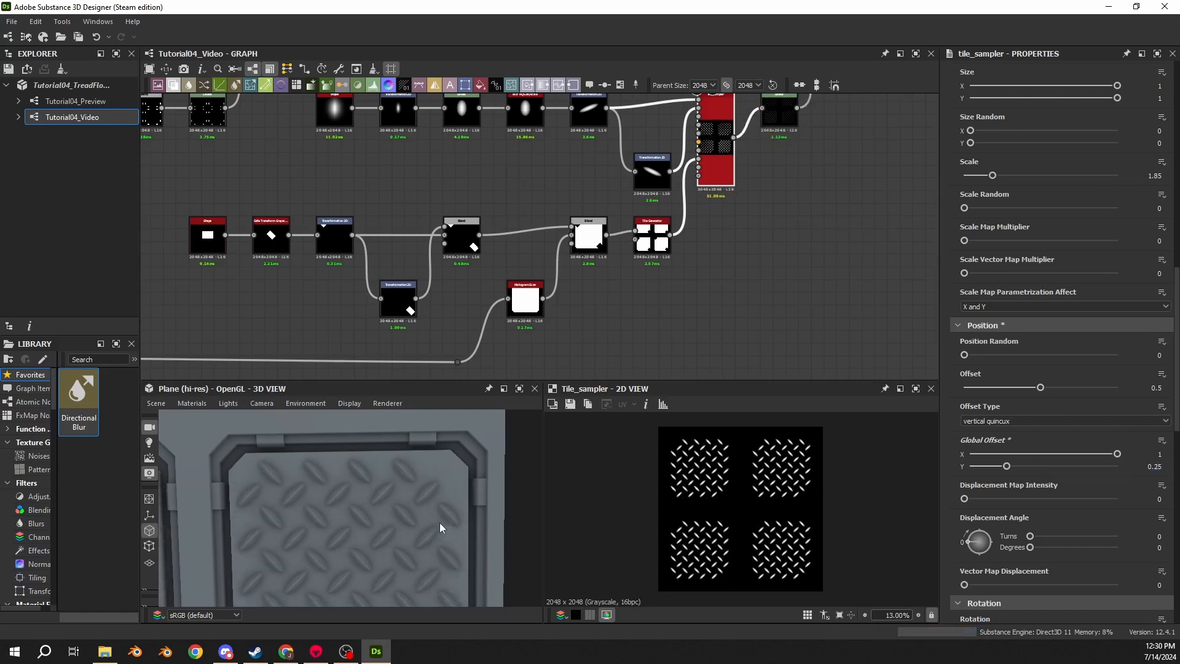
- Examine the tread pattern across the tiles in the 3D view
{"action": "middle_click_drag", "start_coordinate": [289, 524], "coordinate": [456, 499]}
{"action": "scroll", "coordinate": [459, 521], "scroll_direction": "down", "scroll_amount": 3}
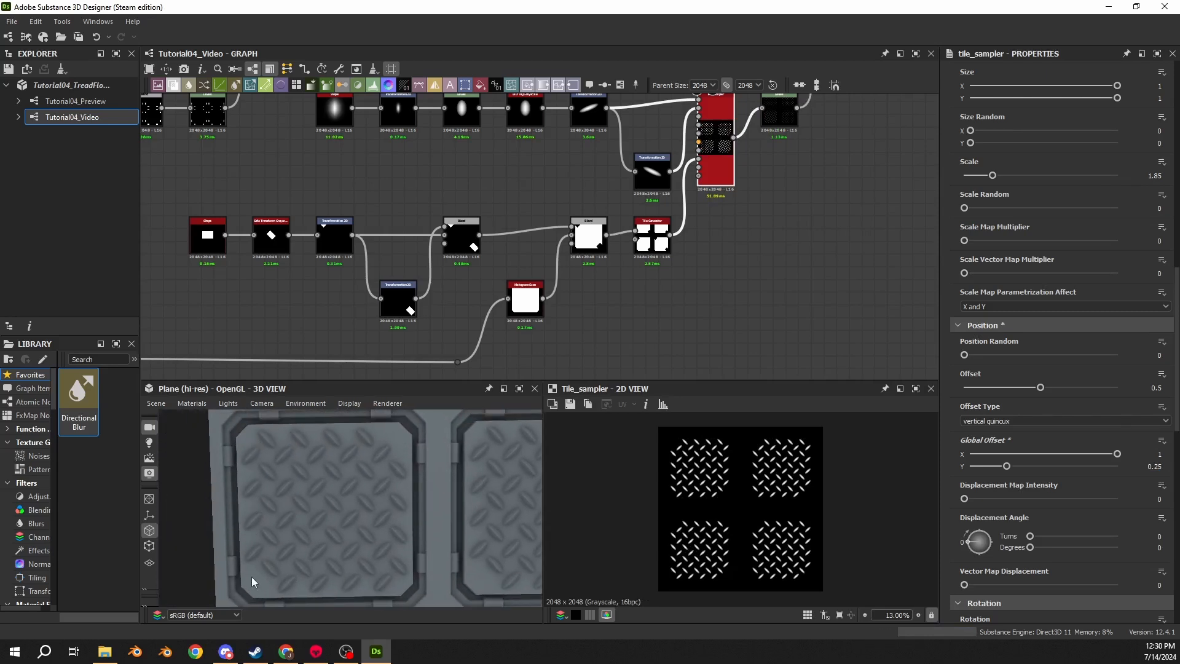
{"action": "middle_click_drag", "start_coordinate": [433, 466], "coordinate": [333, 541]}
{"action": "scroll", "coordinate": [352, 491], "scroll_direction": "down", "scroll_amount": 2}
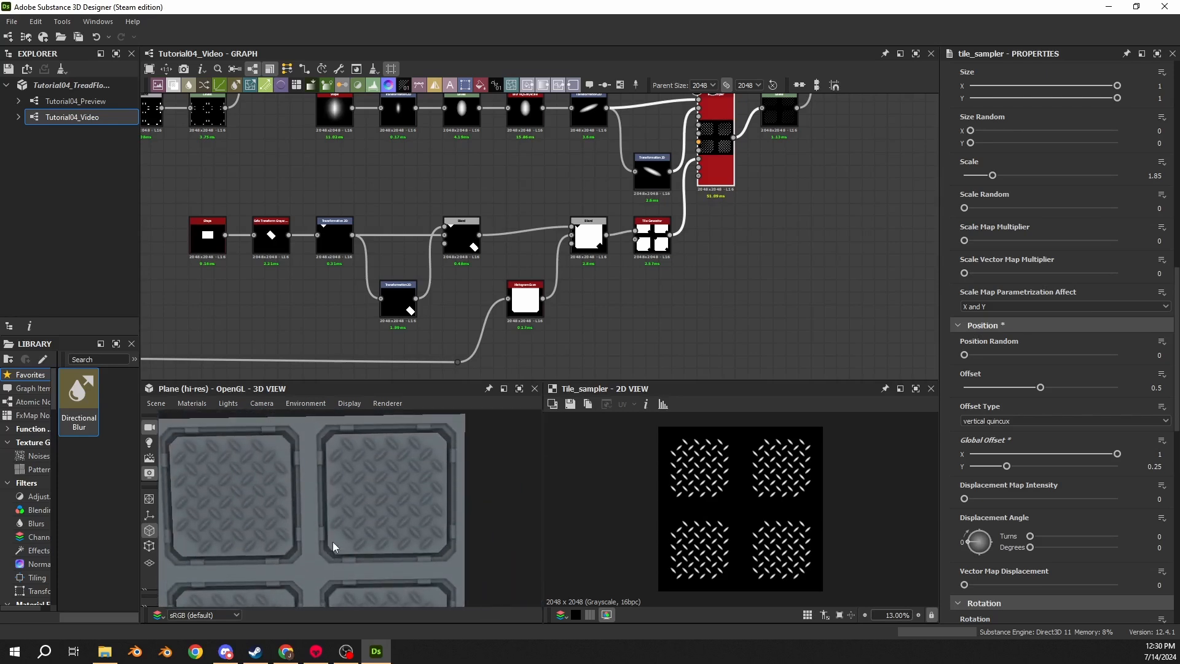
- Insert a Blend node on the main height chain wire and set its blending mode to Subtract
{"action": "left_click", "coordinate": [651, 232]}
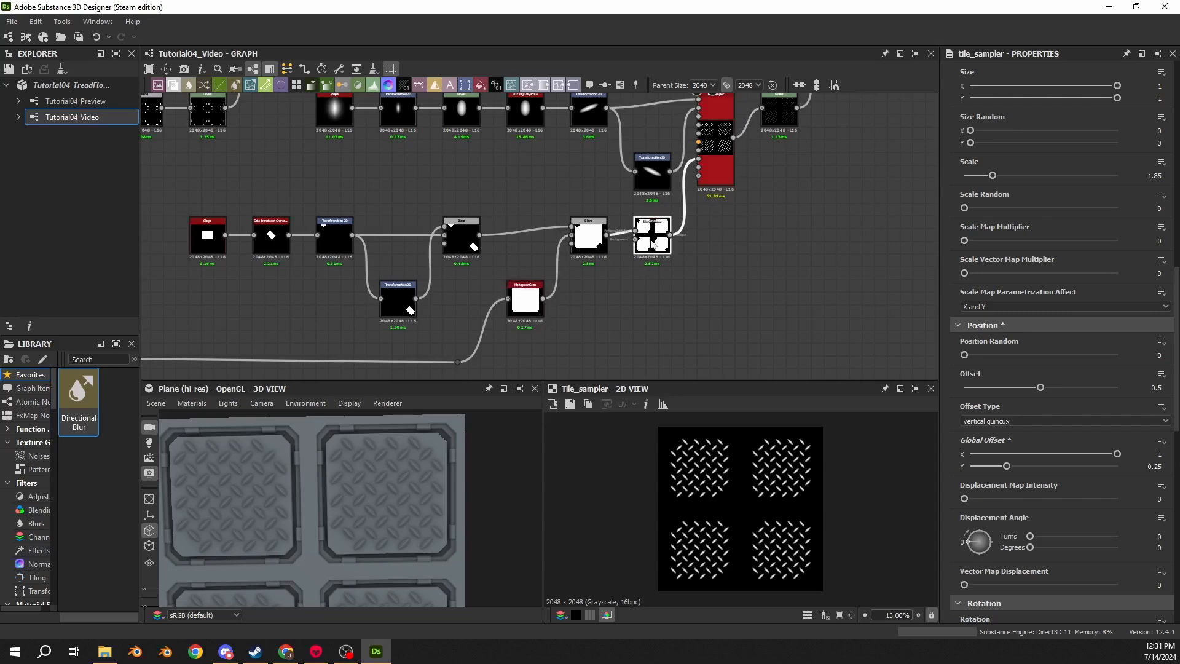
{"action": "left_click_drag", "start_coordinate": [332, 485], "coordinate": [383, 463]}
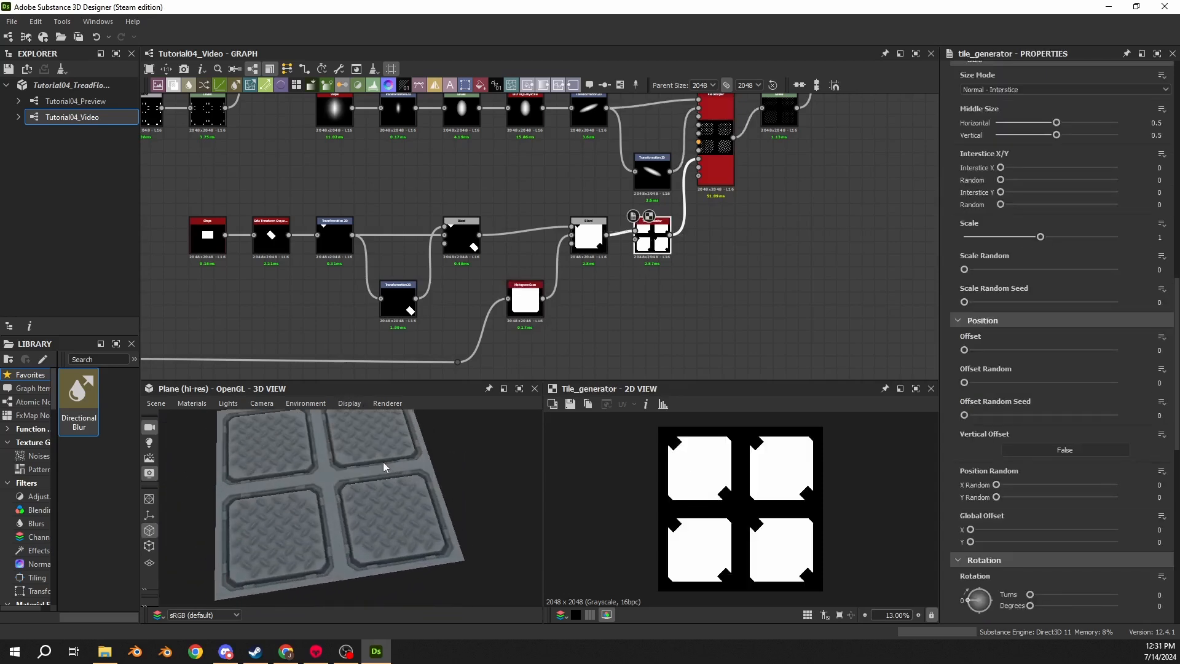
{"action": "middle_click_drag", "start_coordinate": [732, 231], "coordinate": [447, 293]}
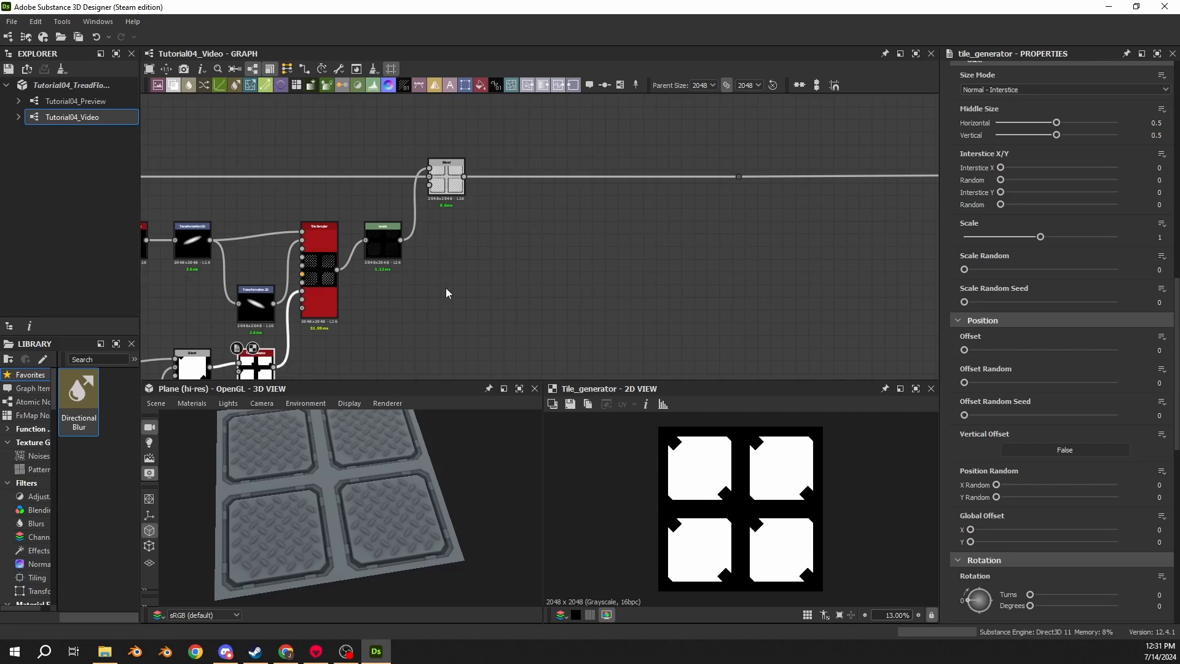
{"action": "left_click", "coordinate": [563, 176]}
{"action": "key", "text": "space"}
{"action": "type", "text": "bl"}
{"action": "key", "text": "Return"}
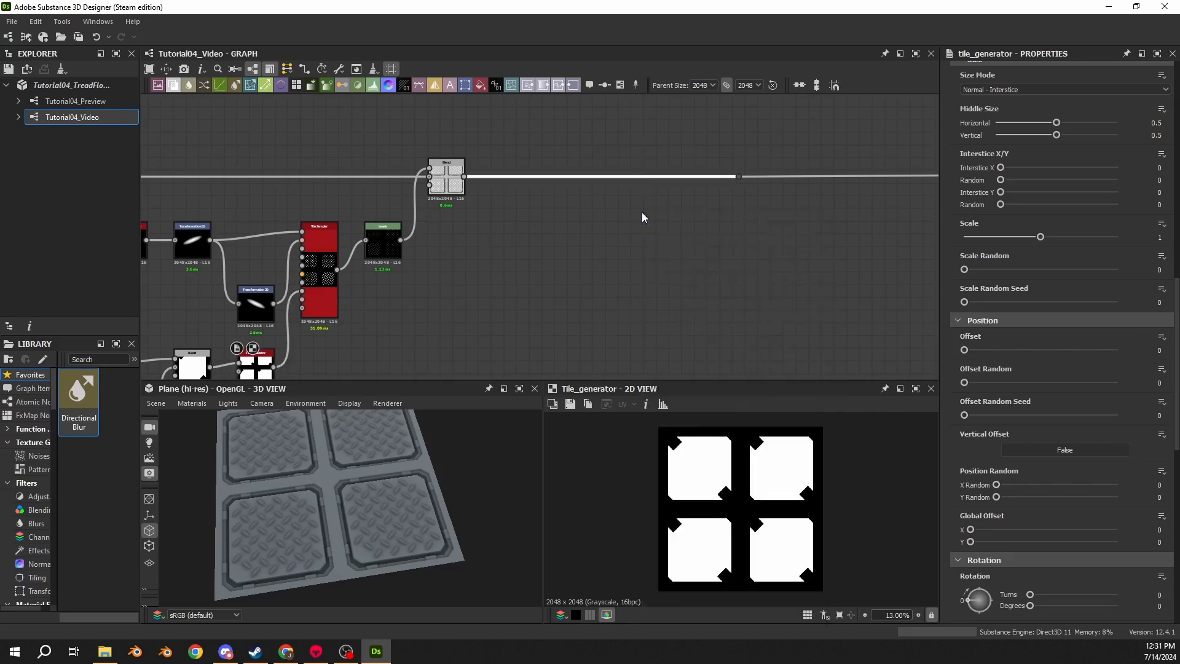
{"action": "left_click_drag", "start_coordinate": [599, 184], "coordinate": [707, 185]}
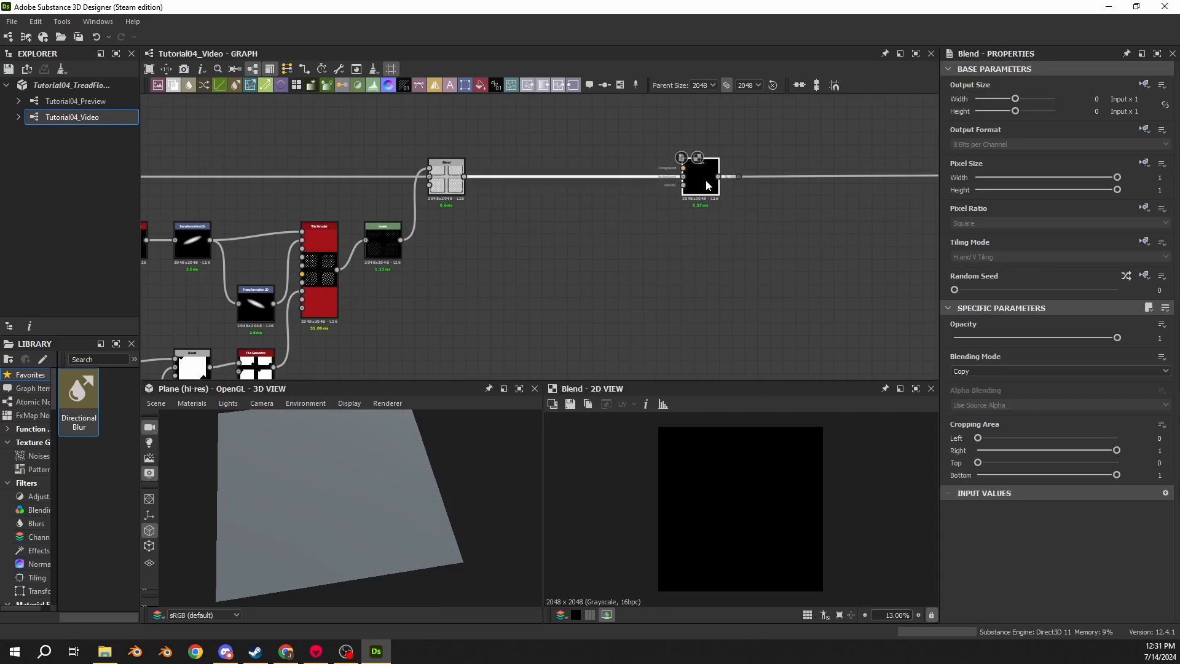
{"action": "scroll", "coordinate": [788, 215], "scroll_direction": "down", "scroll_amount": 1}
{"action": "middle_click_drag", "start_coordinate": [789, 215], "coordinate": [570, 217]}
{"action": "left_click_drag", "start_coordinate": [495, 191], "coordinate": [881, 190]}
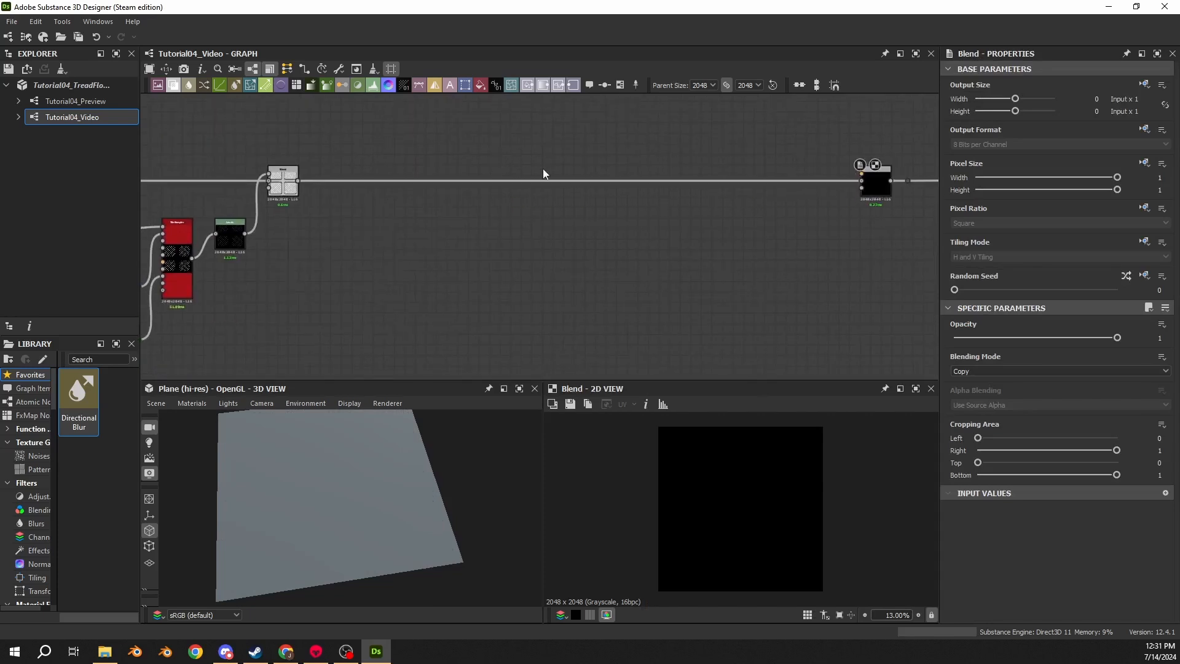
{"action": "left_click", "coordinate": [1020, 371]}
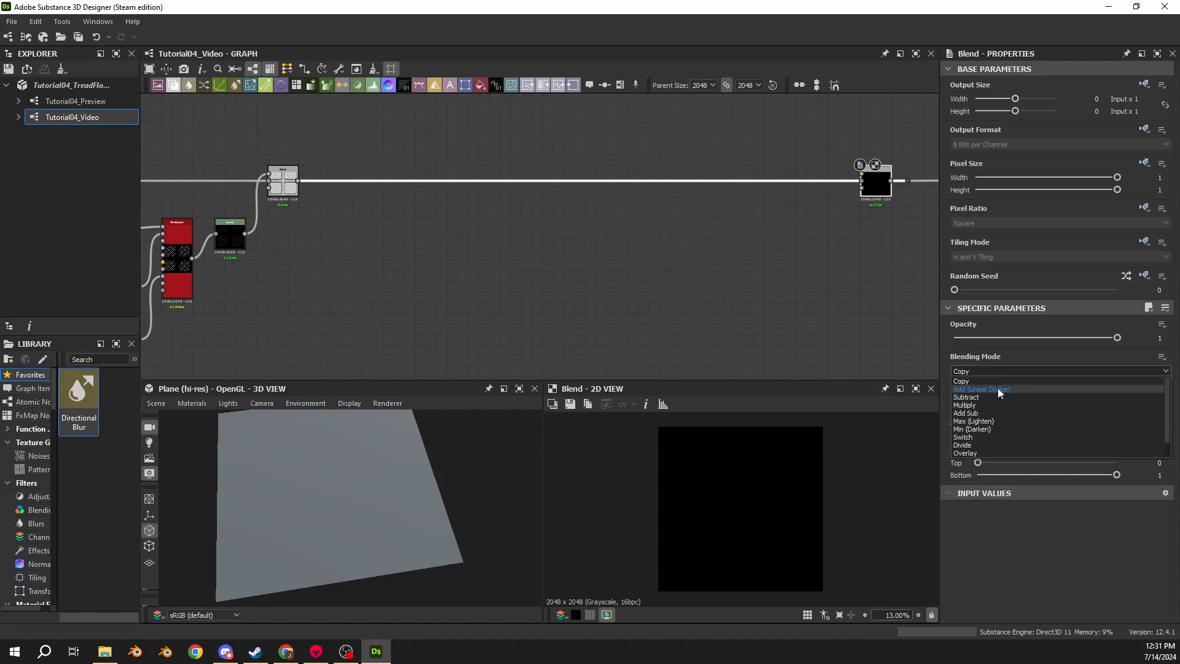
{"action": "left_click", "coordinate": [987, 397]}
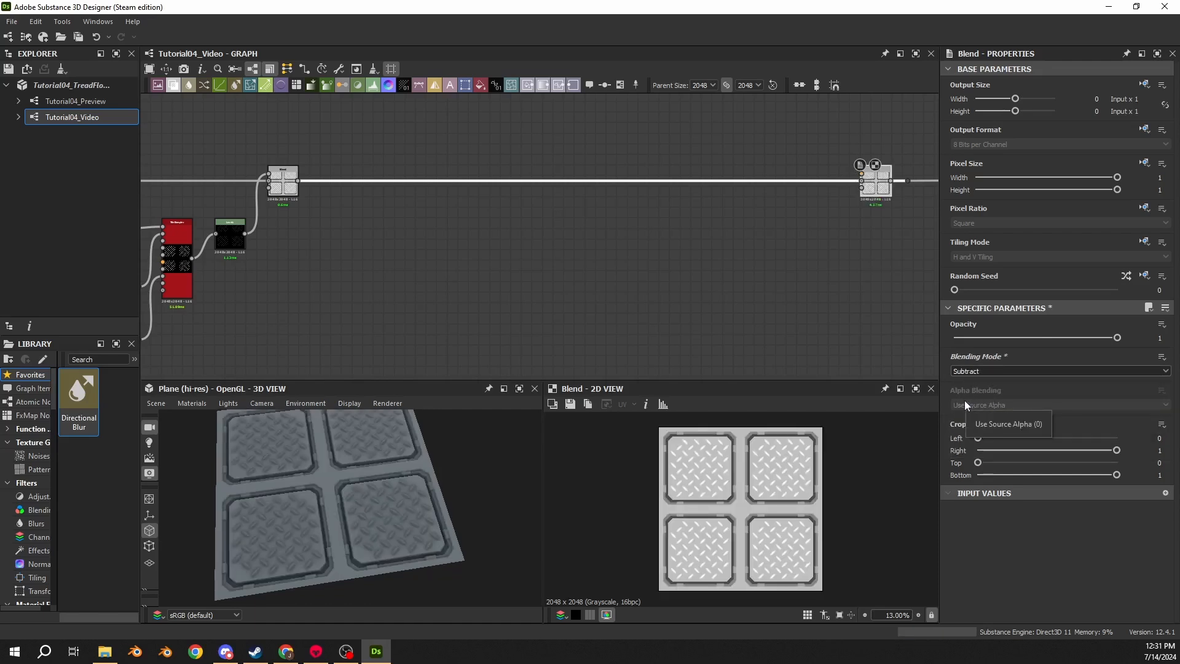
- Add a Shape node and connect it to a new Tile Generator's pattern input
{"action": "key", "text": "space"}
{"action": "type", "text": "sha"}
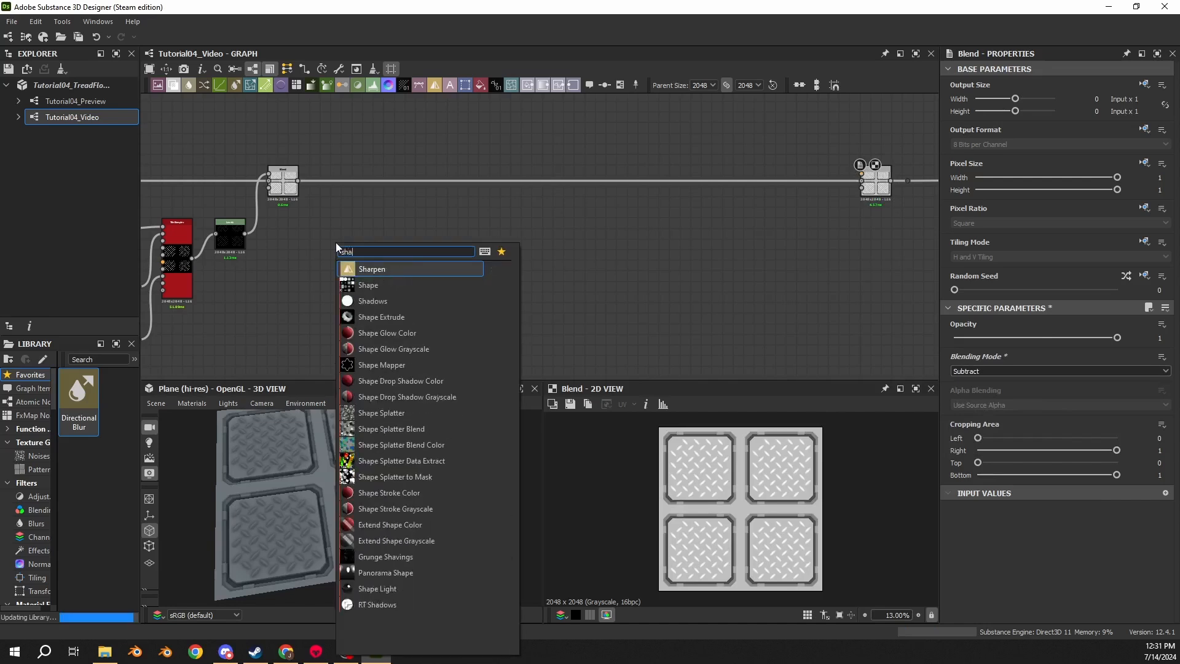
{"action": "type", "text": "pe"}
{"action": "key", "text": "Return"}
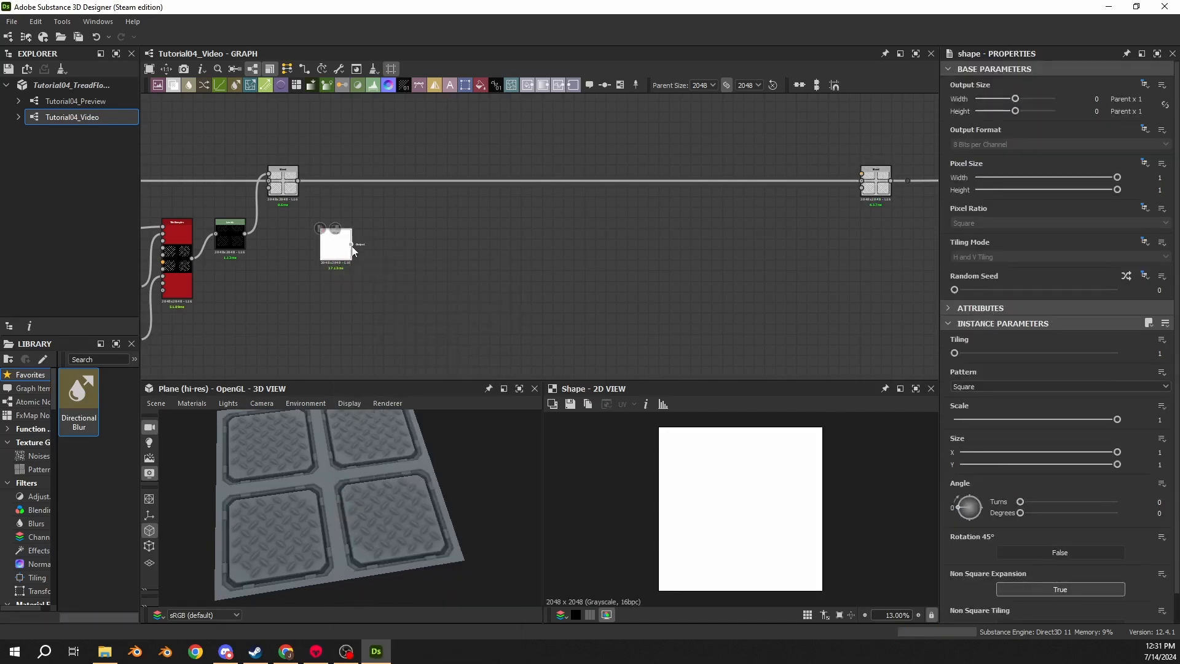
{"action": "left_click_drag", "start_coordinate": [350, 243], "coordinate": [382, 237]}
{"action": "type", "text": "tile"}
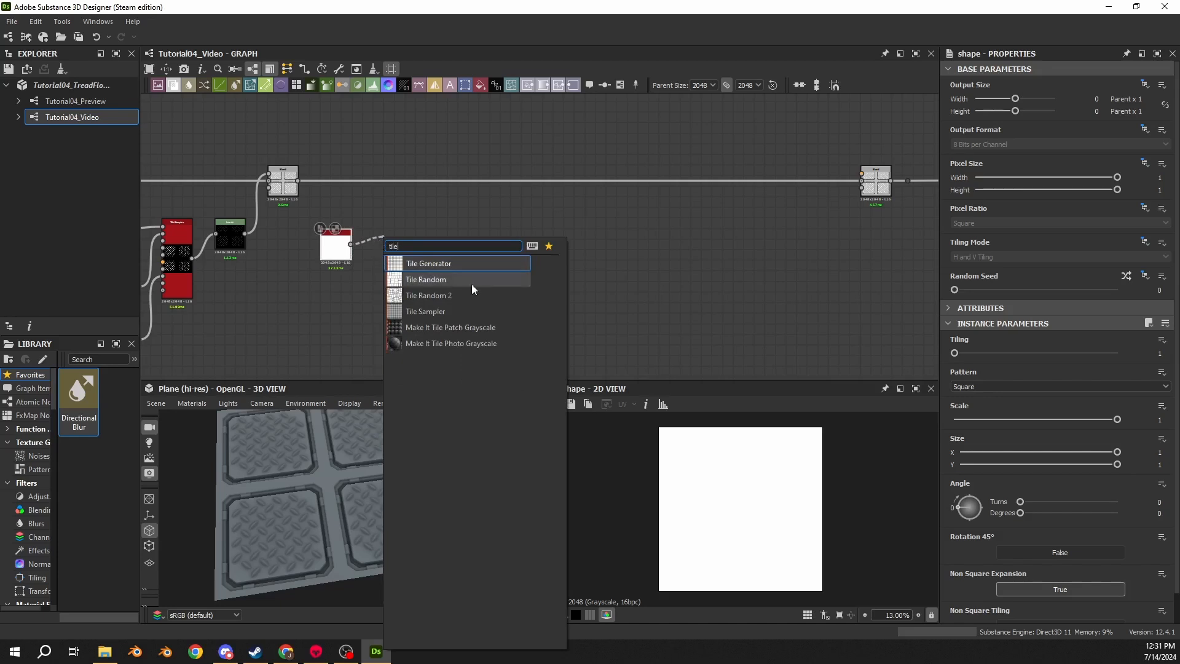
{"action": "left_click", "coordinate": [462, 264]}
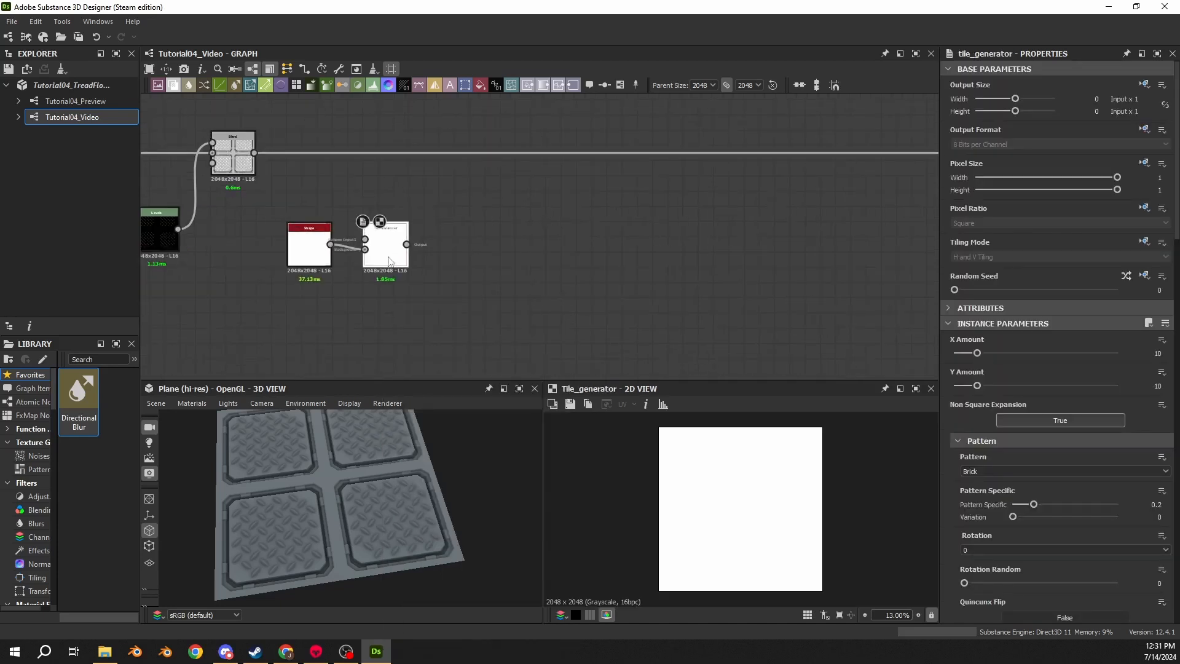
{"action": "left_click", "coordinate": [386, 258]}
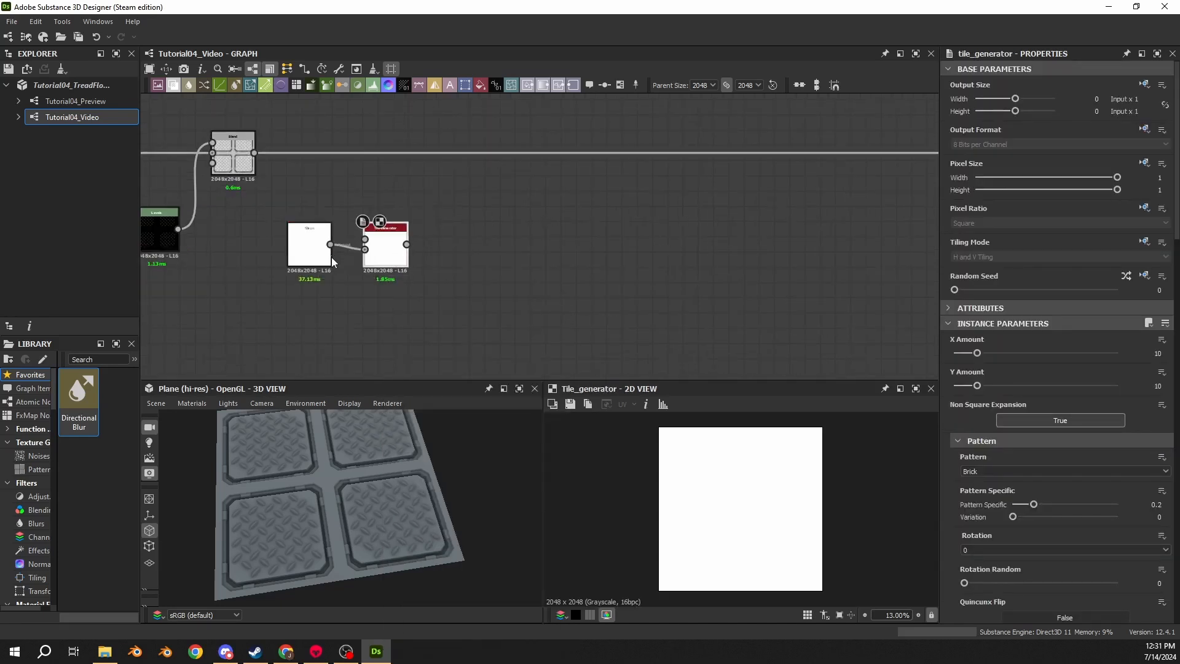
{"action": "left_click_drag", "start_coordinate": [330, 247], "coordinate": [365, 240]}
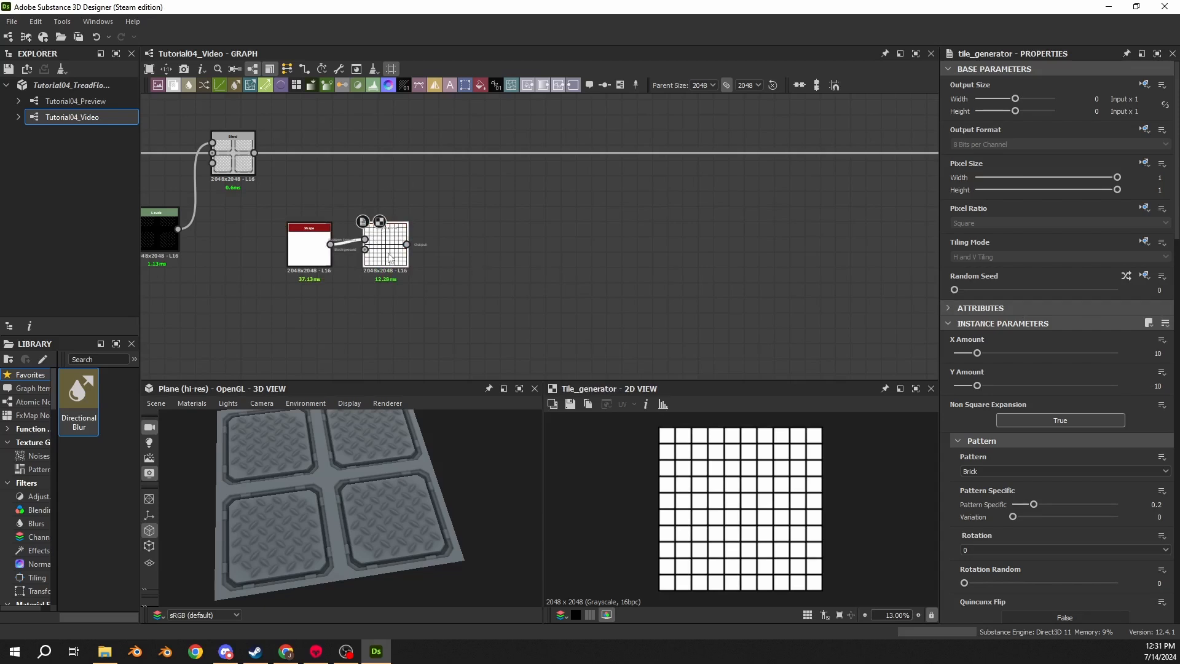
- Set the Tile Generator's pattern to Image Input and its X and Y Amount to 2
{"action": "left_click", "coordinate": [975, 470]}
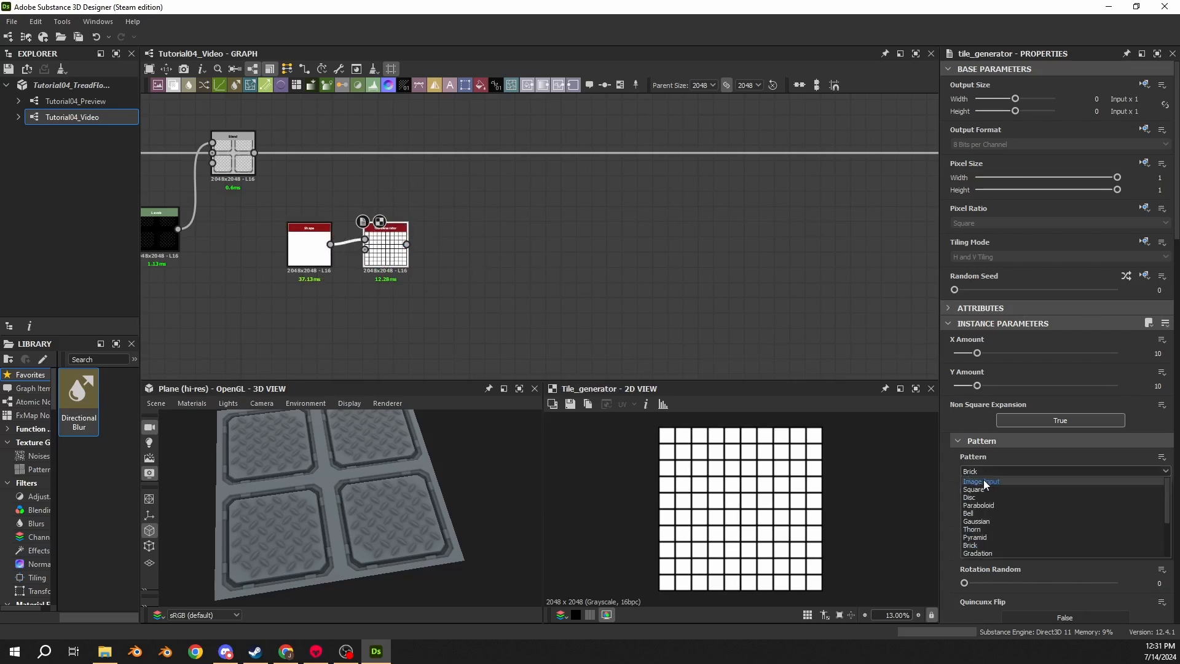
{"action": "left_click", "coordinate": [986, 482]}
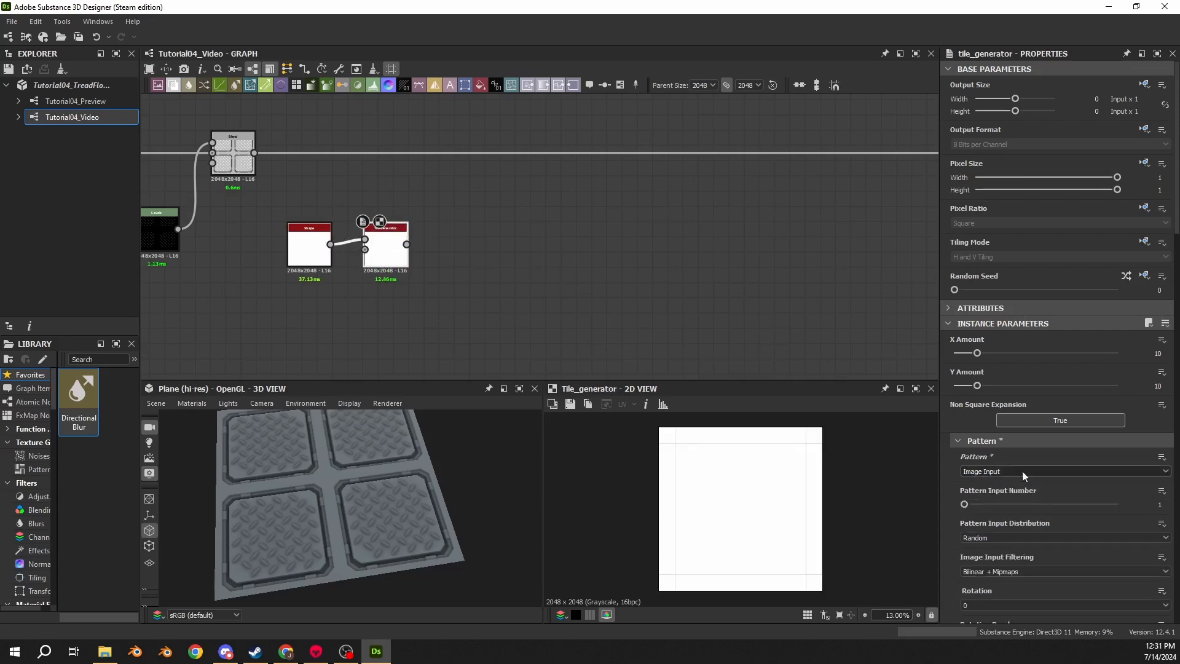
{"action": "left_click_drag", "start_coordinate": [977, 353], "coordinate": [957, 353]}
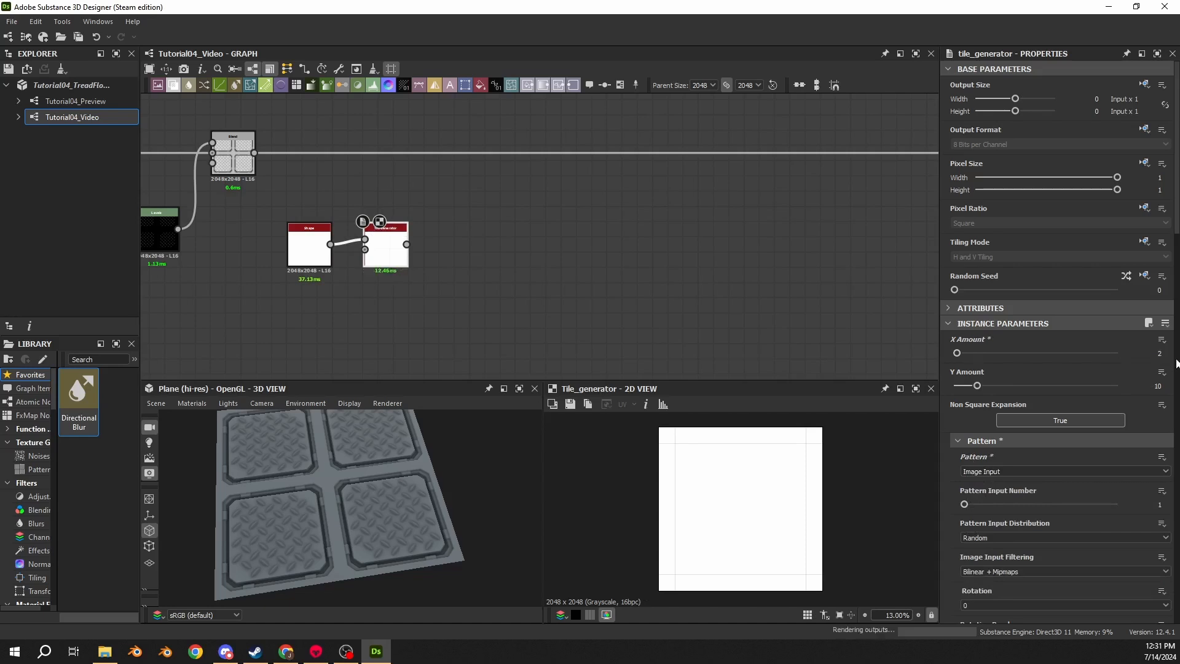
{"action": "type", "text": "2"}
{"action": "key", "text": "Return"}
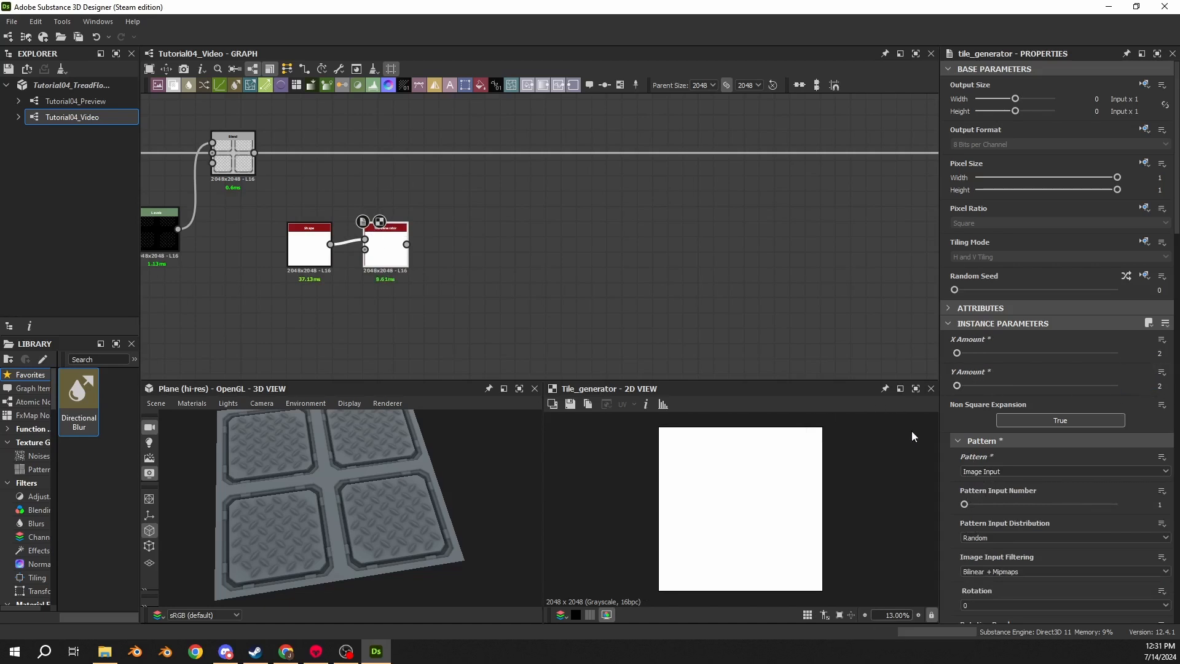
- Set the Tile Generator's Luminance Random to 1
{"action": "scroll", "coordinate": [946, 405], "scroll_direction": "down", "scroll_amount": 10}
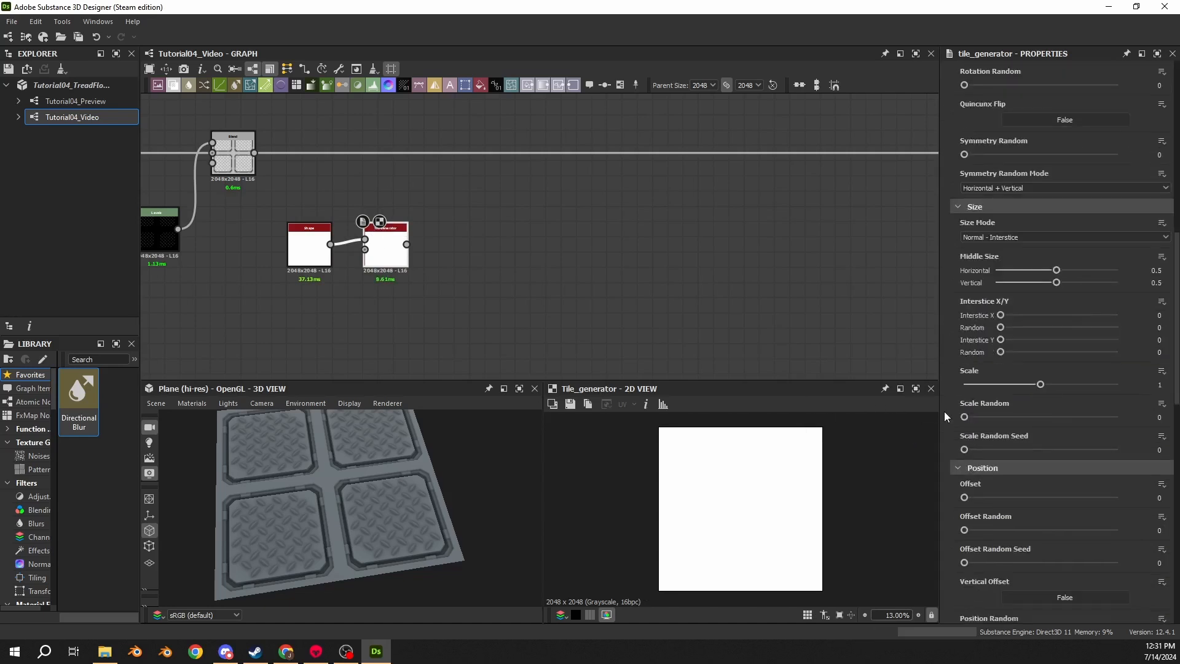
{"action": "scroll", "coordinate": [944, 411], "scroll_direction": "down", "scroll_amount": 5}
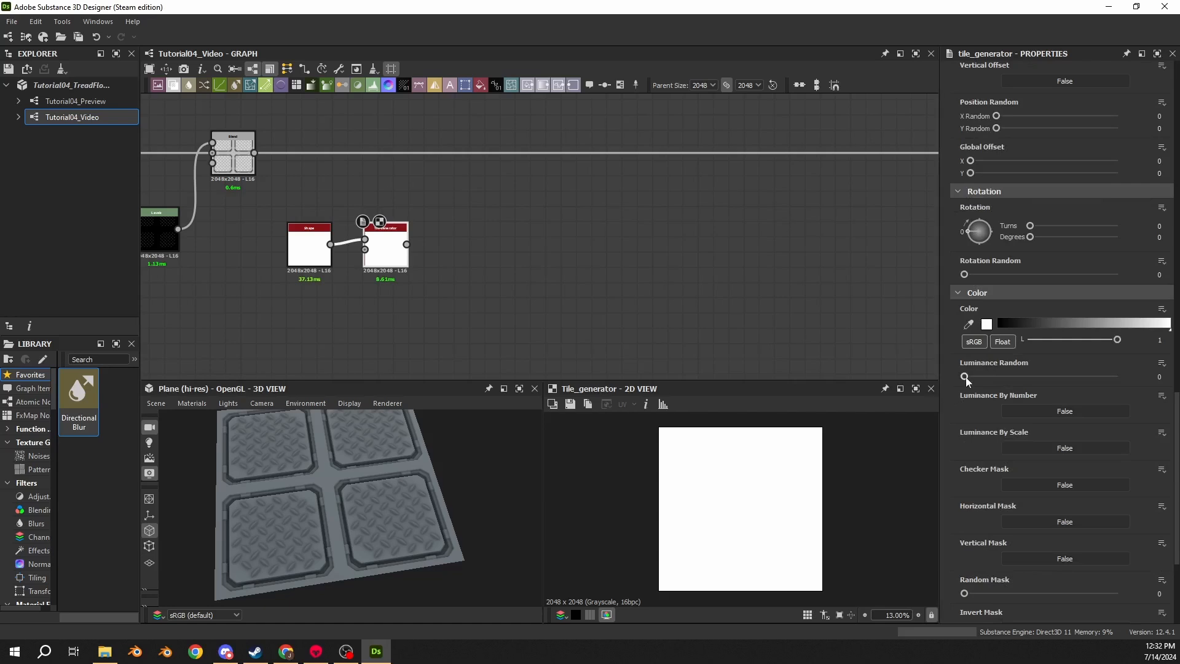
{"action": "left_click_drag", "start_coordinate": [964, 377], "coordinate": [1137, 382]}
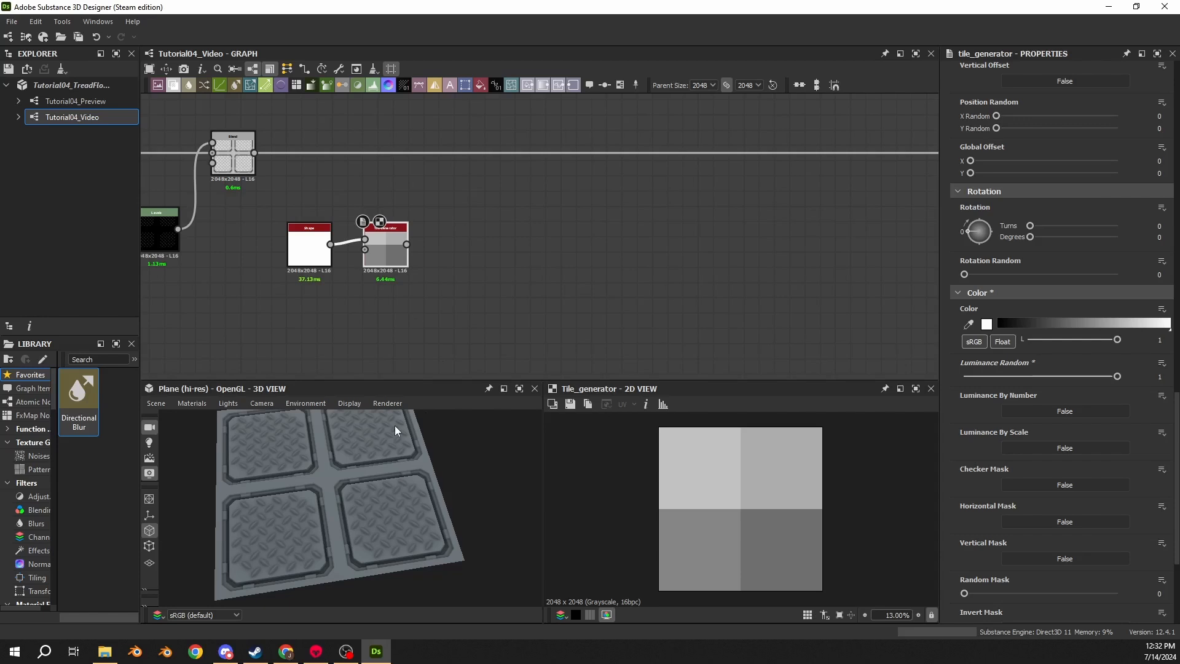
- Add an Edge Detect node fed by the Tile Generator's output
{"action": "scroll", "coordinate": [722, 450], "scroll_direction": "up", "scroll_amount": 1}
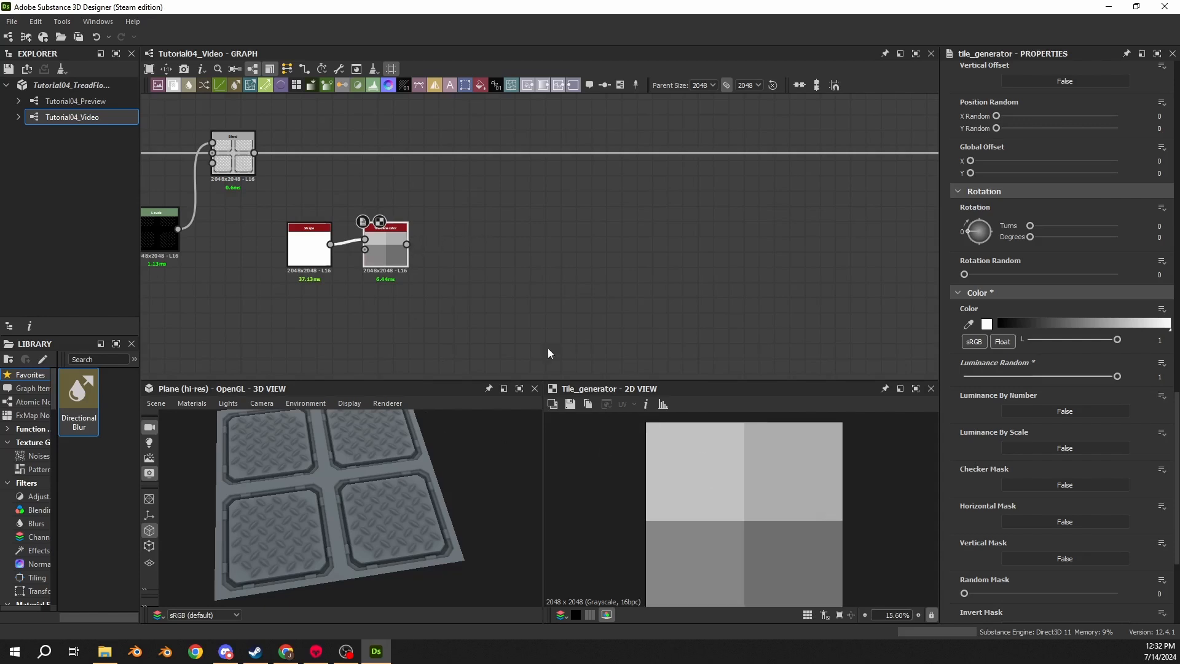
{"action": "left_click_drag", "start_coordinate": [406, 245], "coordinate": [451, 242]}
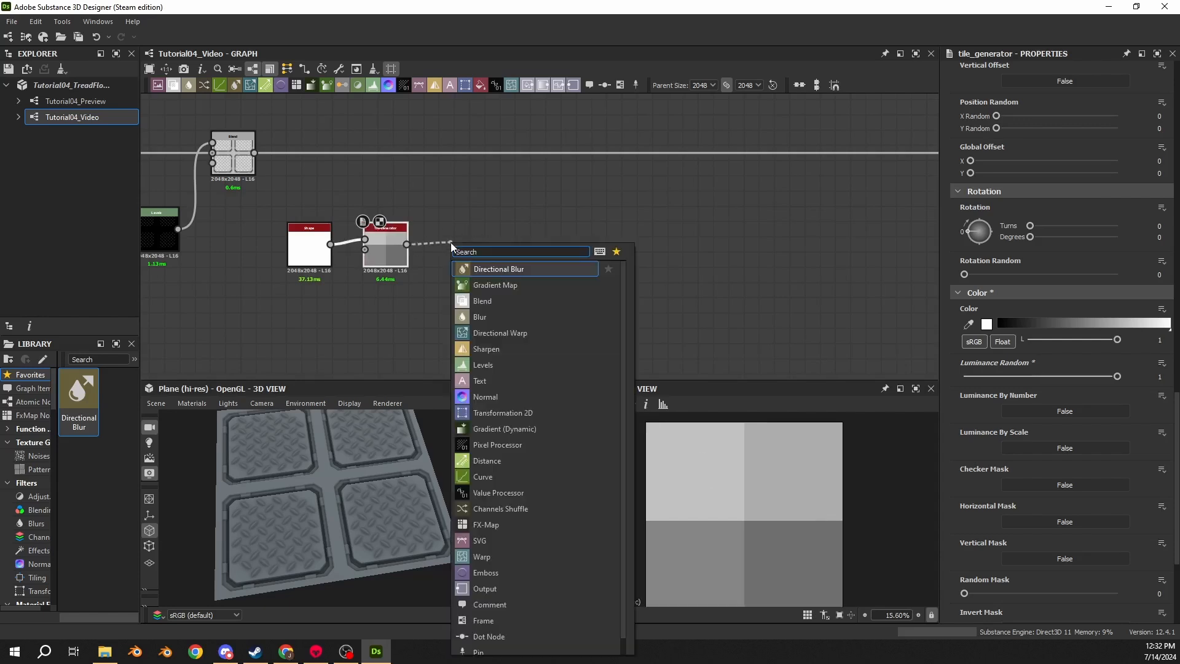
{"action": "type", "text": "edge"}
{"action": "left_click", "coordinate": [535, 269]}
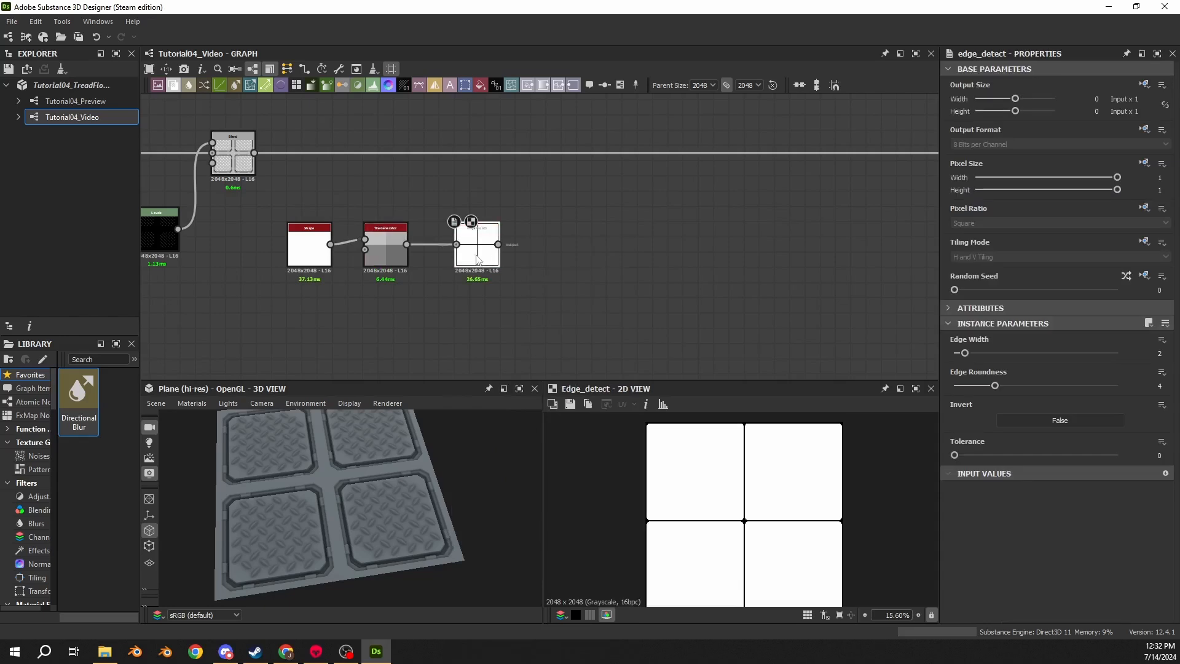
{"action": "left_click_drag", "start_coordinate": [478, 259], "coordinate": [466, 260]}
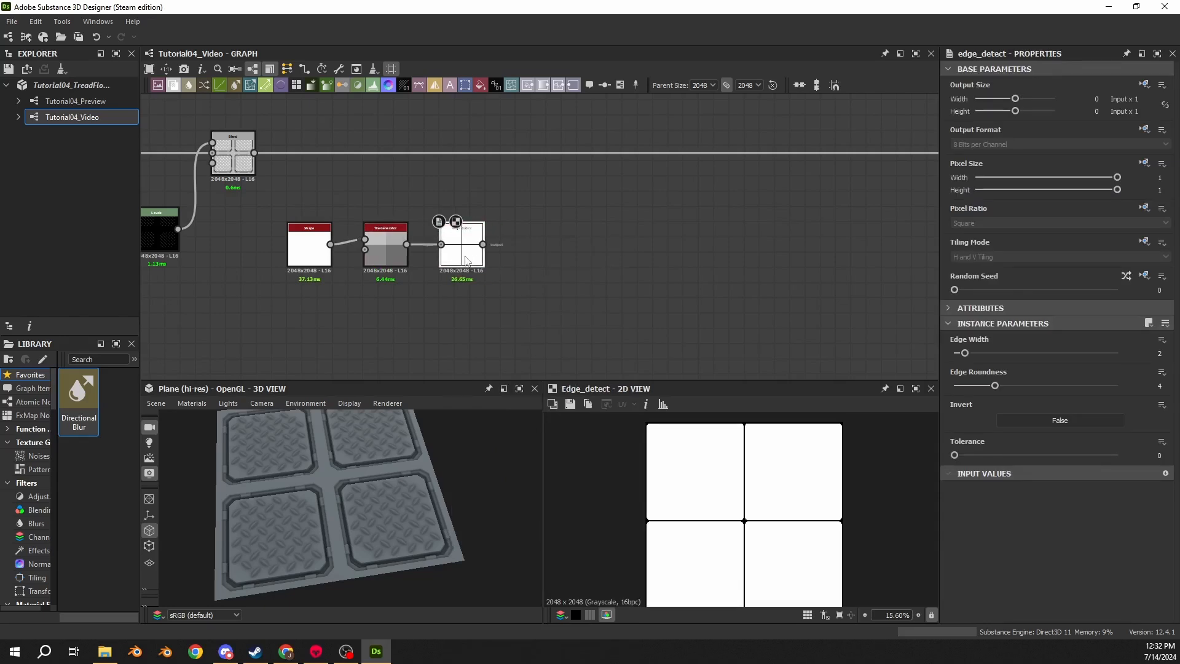
- Set the Edge Detect's Edge Roundness to 0
{"action": "scroll", "coordinate": [381, 255], "scroll_direction": "up", "scroll_amount": 3}
{"action": "double_click", "coordinate": [399, 253]}
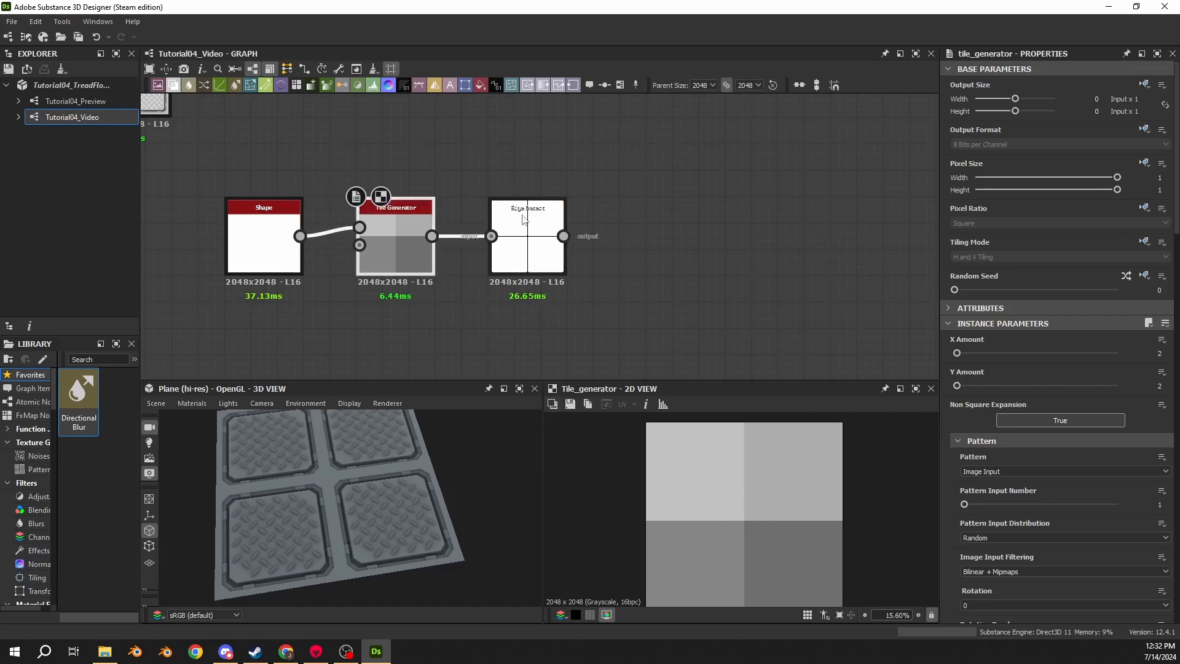
{"action": "double_click", "coordinate": [527, 252]}
{"action": "double_click", "coordinate": [429, 256]}
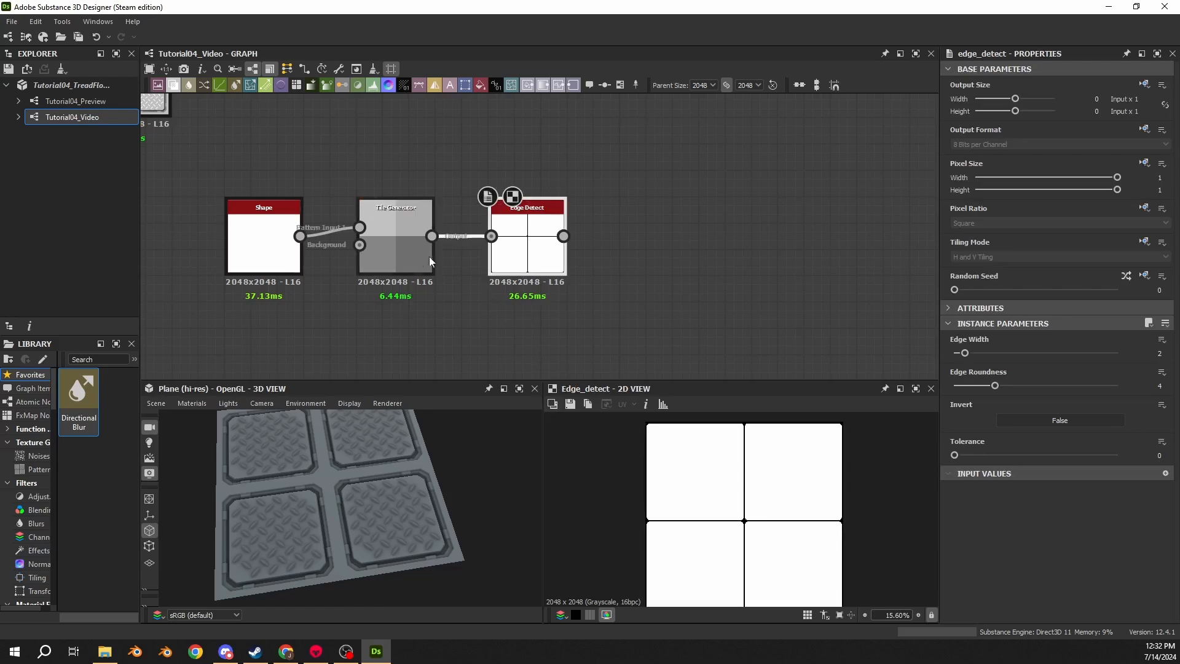
{"action": "double_click", "coordinate": [511, 259]}
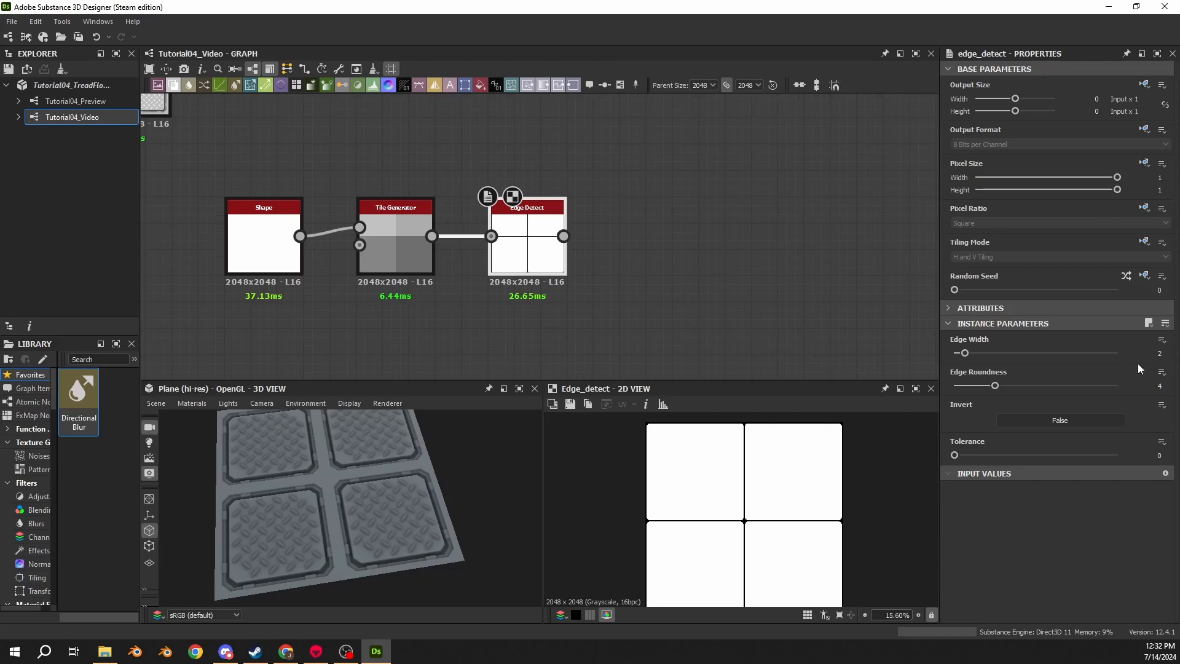
{"action": "left_click_drag", "start_coordinate": [994, 385], "coordinate": [954, 385]}
{"action": "scroll", "coordinate": [754, 530], "scroll_direction": "up", "scroll_amount": 6}
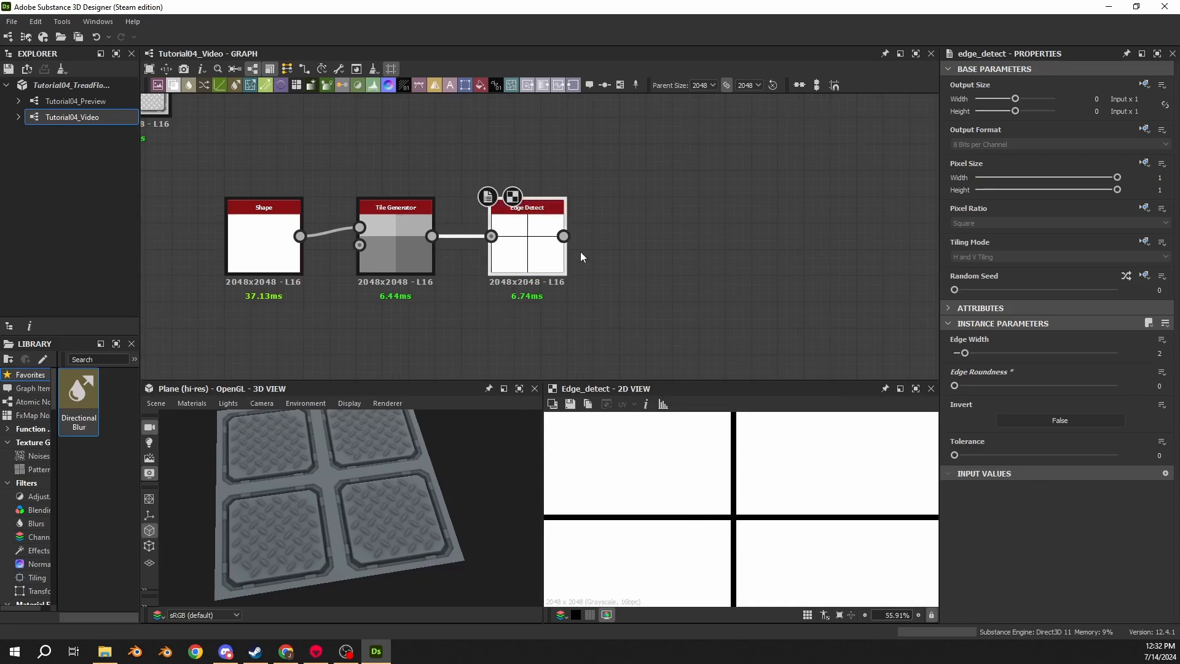
- Append an Invert Grayscale node after the Edge Detect
{"action": "left_click_drag", "start_coordinate": [563, 236], "coordinate": [625, 230]}
{"action": "type", "text": "inv"}
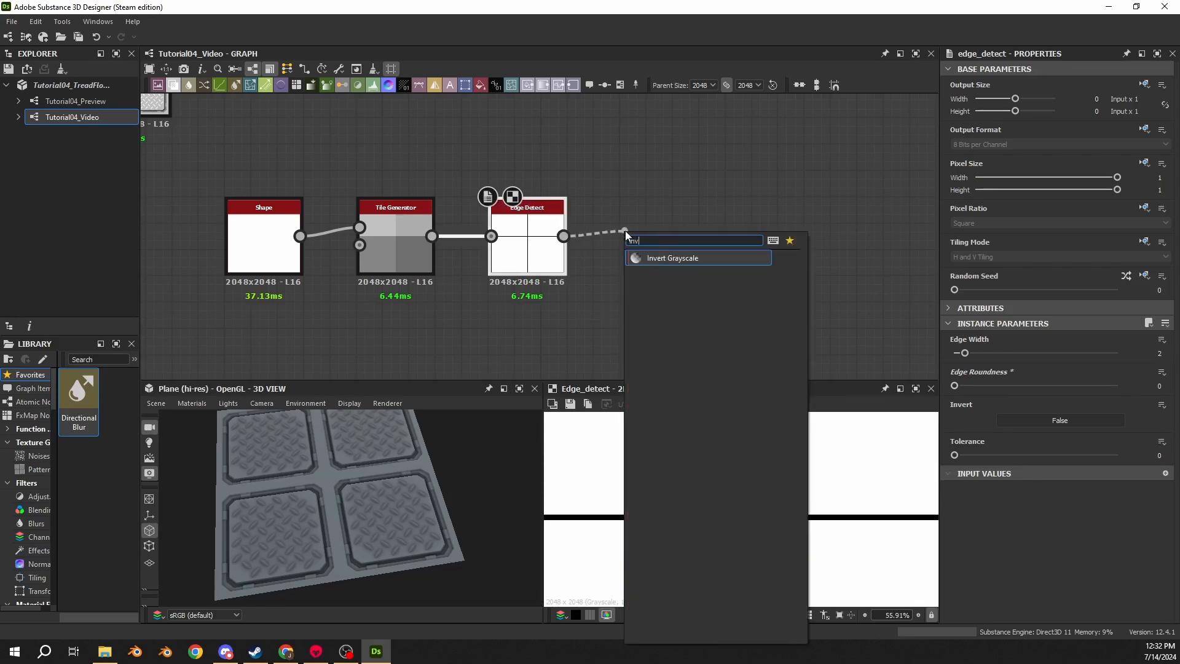
{"action": "left_click", "coordinate": [666, 257]}
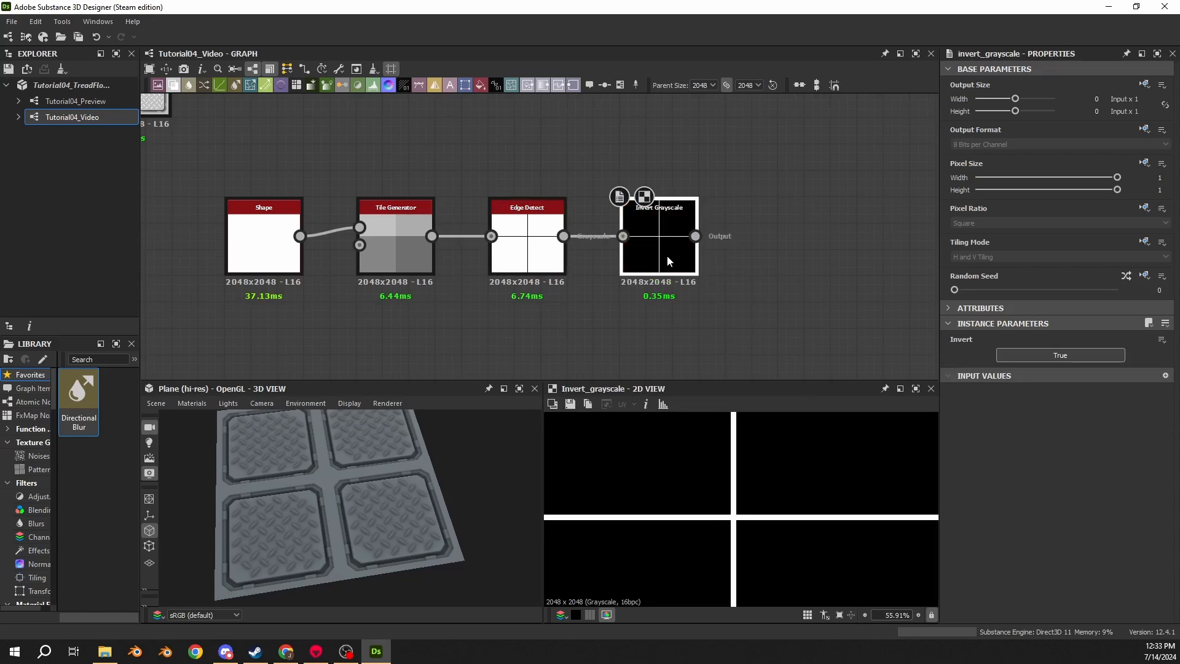
- Append a Blend node fed by the Invert Grayscale output as its background
{"action": "left_click_drag", "start_coordinate": [695, 236], "coordinate": [805, 245]}
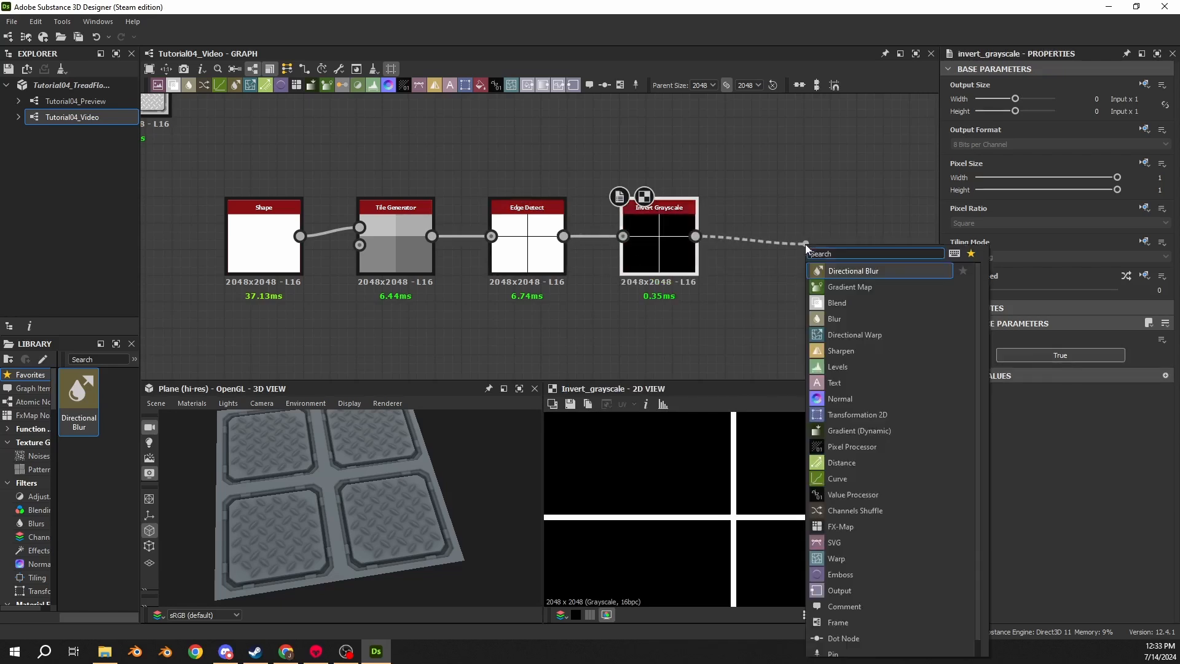
{"action": "type", "text": "blend"}
{"action": "key", "text": "Return"}
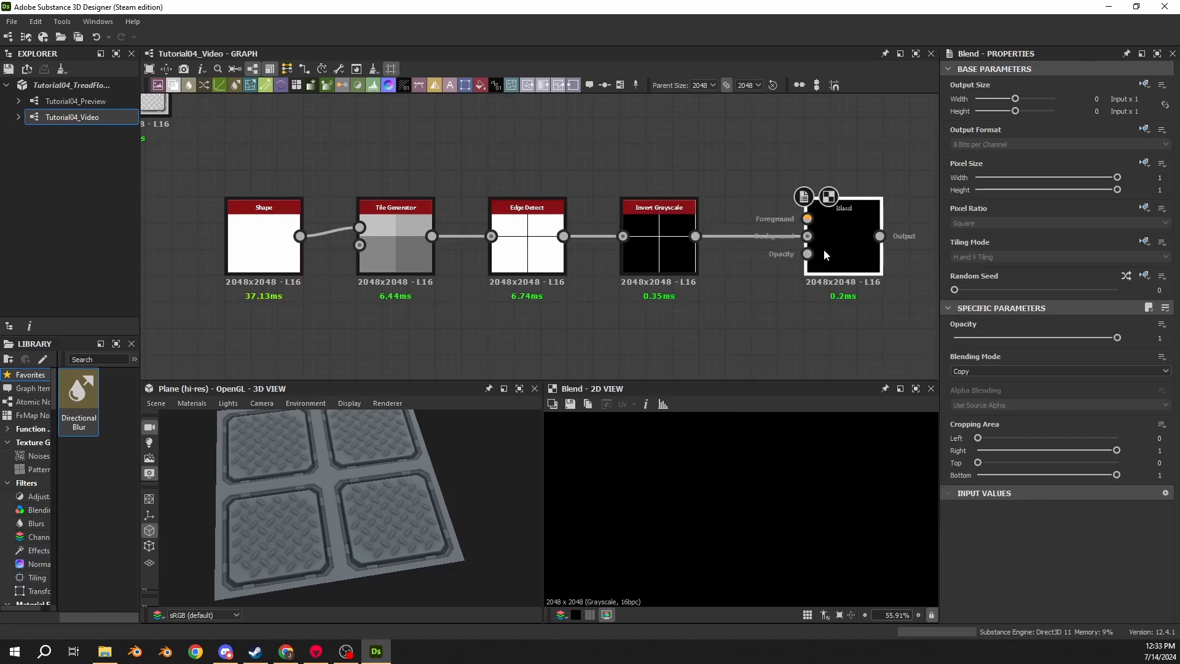
- Add a second Shape node below the seam chain
{"action": "left_click_drag", "start_coordinate": [818, 248], "coordinate": [796, 244]}
{"action": "middle_click_drag", "start_coordinate": [788, 260], "coordinate": [645, 222]}
{"action": "left_click", "coordinate": [485, 301]}
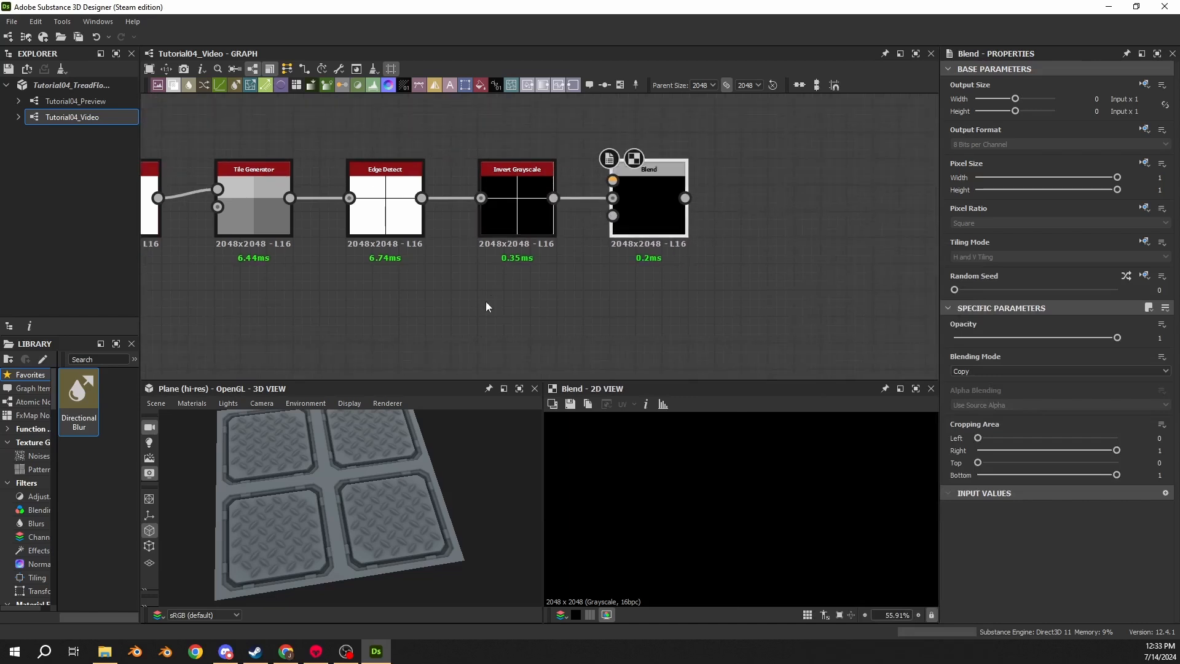
{"action": "middle_click_drag", "start_coordinate": [416, 319], "coordinate": [545, 247]}
{"action": "key", "text": "space"}
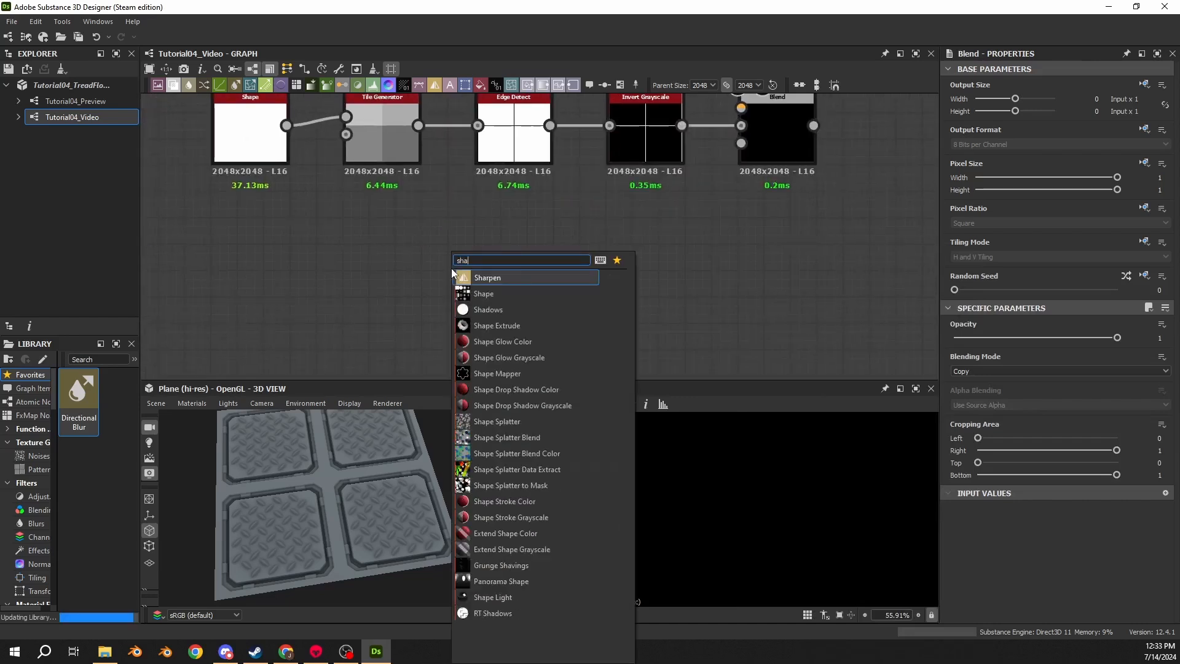
{"action": "type", "text": "sha"}
{"action": "key", "text": "Down"}
{"action": "key", "text": "Return"}
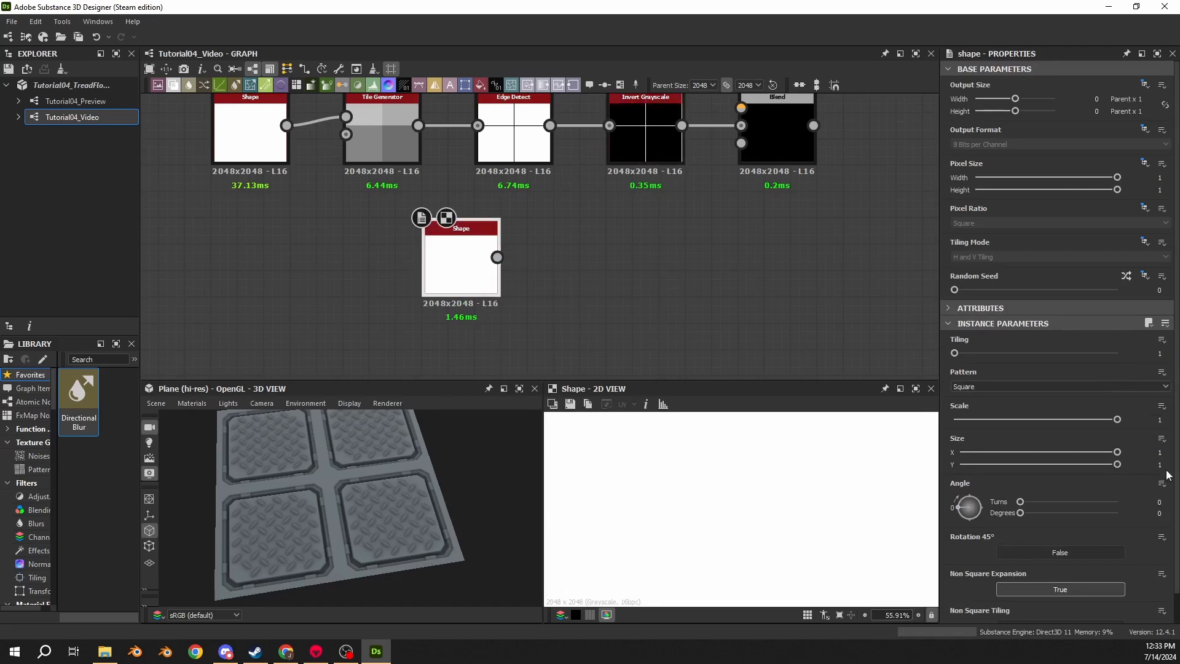
- Set the new Shape's Scale to 0.075 and its angle to 45 degrees
{"action": "left_click_drag", "start_coordinate": [1154, 420], "coordinate": [1175, 422]}
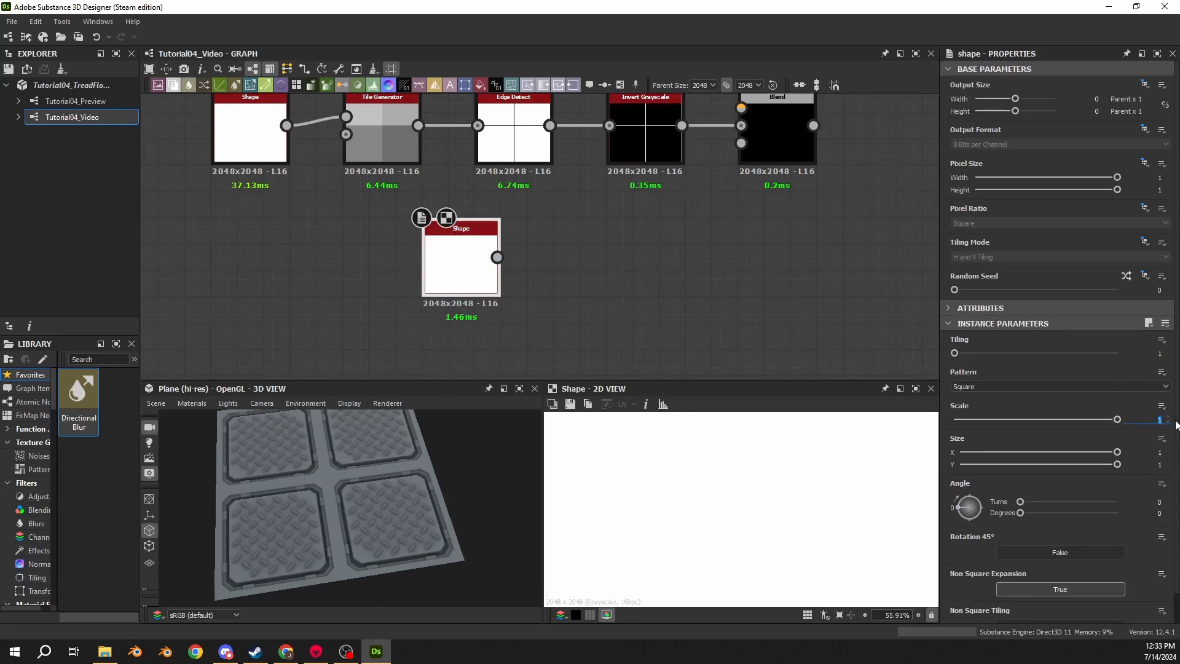
{"action": "type", "text": "0.075"}
{"action": "key", "text": "Return"}
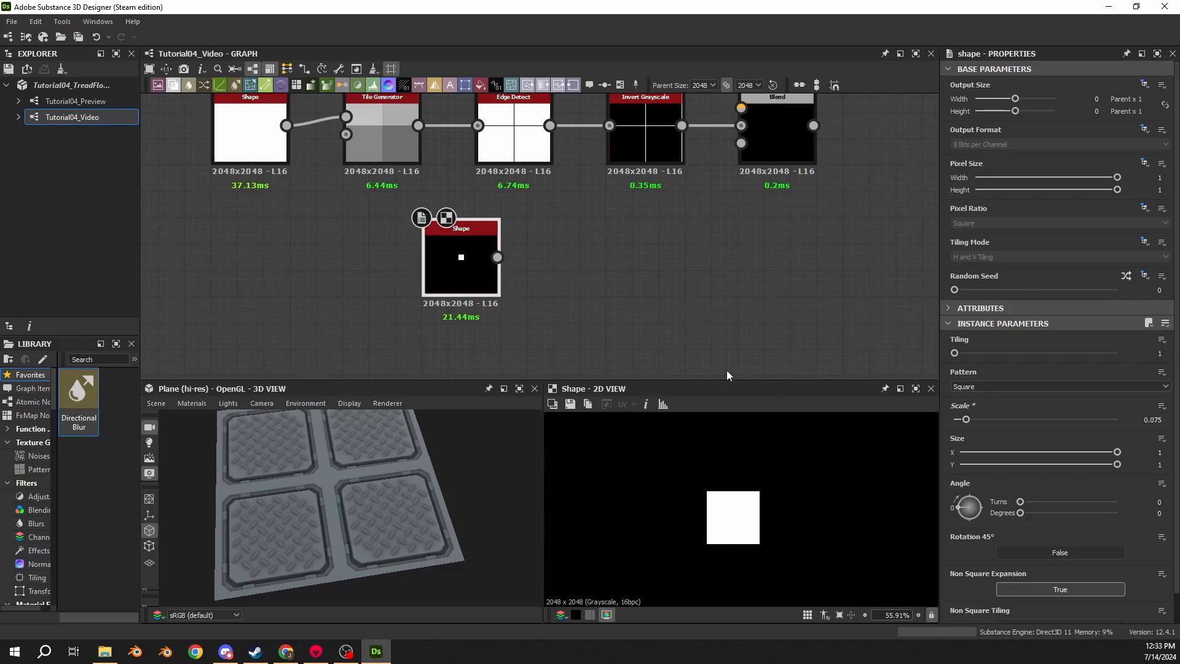
{"action": "left_click_drag", "start_coordinate": [1155, 513], "coordinate": [1178, 521]}
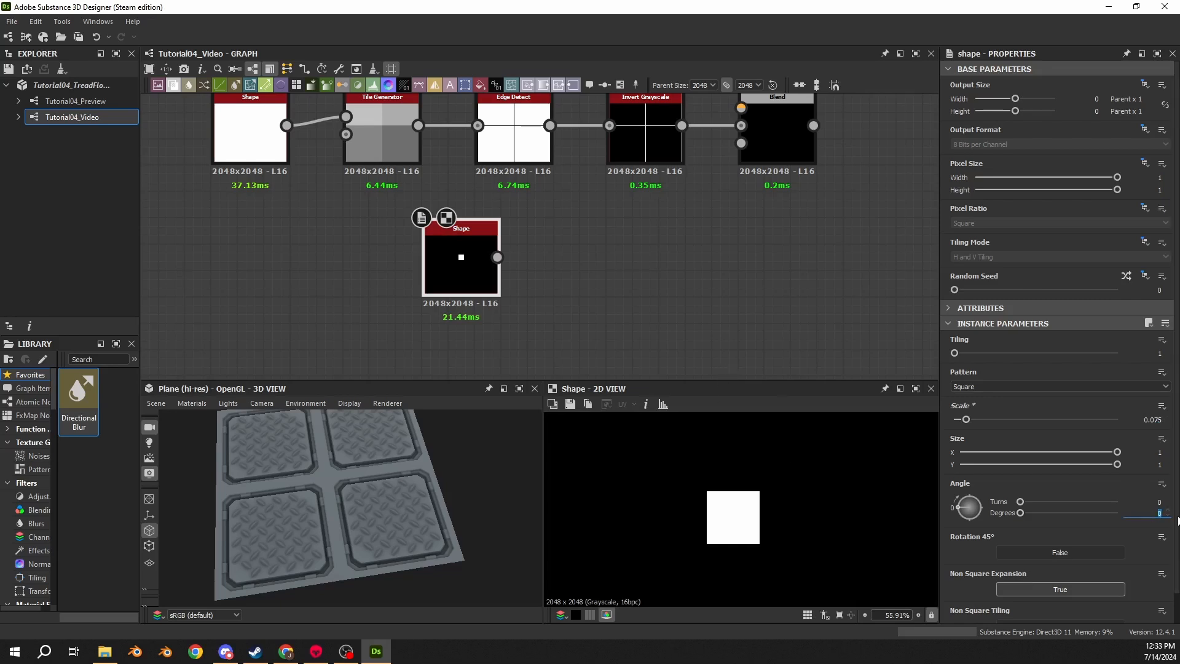
{"action": "type", "text": "45"}
{"action": "key", "text": "Return"}
{"action": "scroll", "coordinate": [621, 473], "scroll_direction": "up", "scroll_amount": 5}
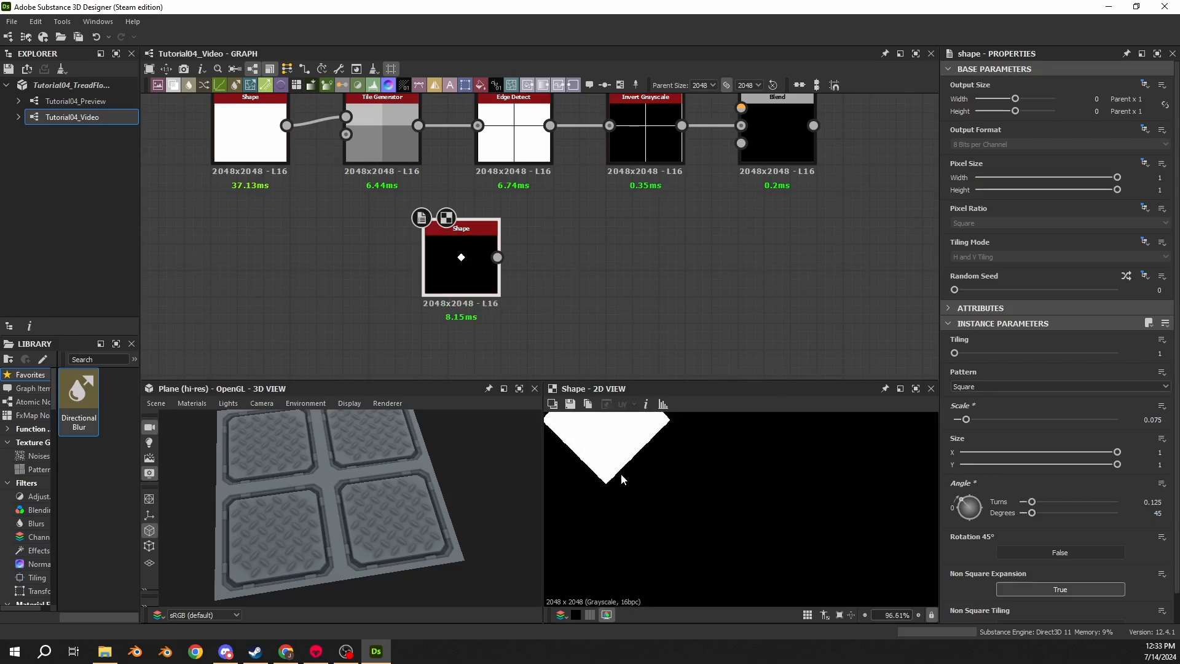
{"action": "scroll", "coordinate": [622, 483], "scroll_direction": "up", "scroll_amount": 2}
{"action": "scroll", "coordinate": [626, 492], "scroll_direction": "down", "scroll_amount": 15}
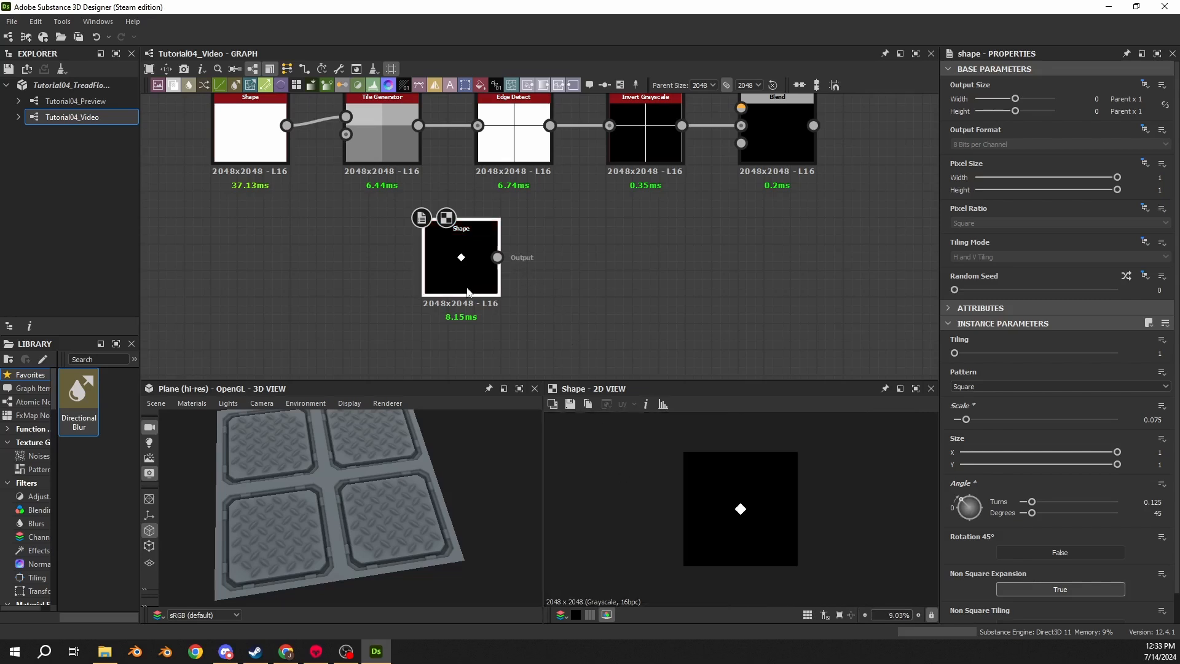
- Add a new Tile Generator fed by the small diamond Shape's output
{"action": "left_click_drag", "start_coordinate": [467, 288], "coordinate": [520, 287]}
{"action": "middle_click_drag", "start_coordinate": [371, 254], "coordinate": [582, 290]}
{"action": "middle_click_drag", "start_coordinate": [406, 247], "coordinate": [258, 277]}
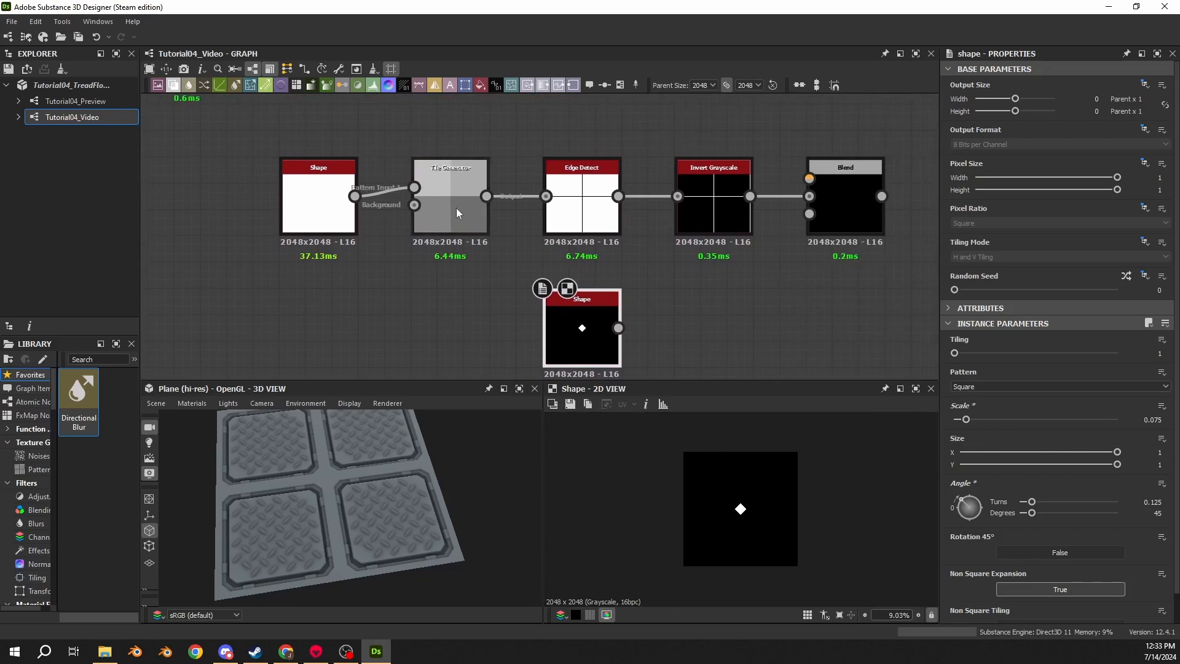
{"action": "left_click", "coordinate": [456, 208]}
{"action": "middle_click_drag", "start_coordinate": [456, 207], "coordinate": [379, 168]}
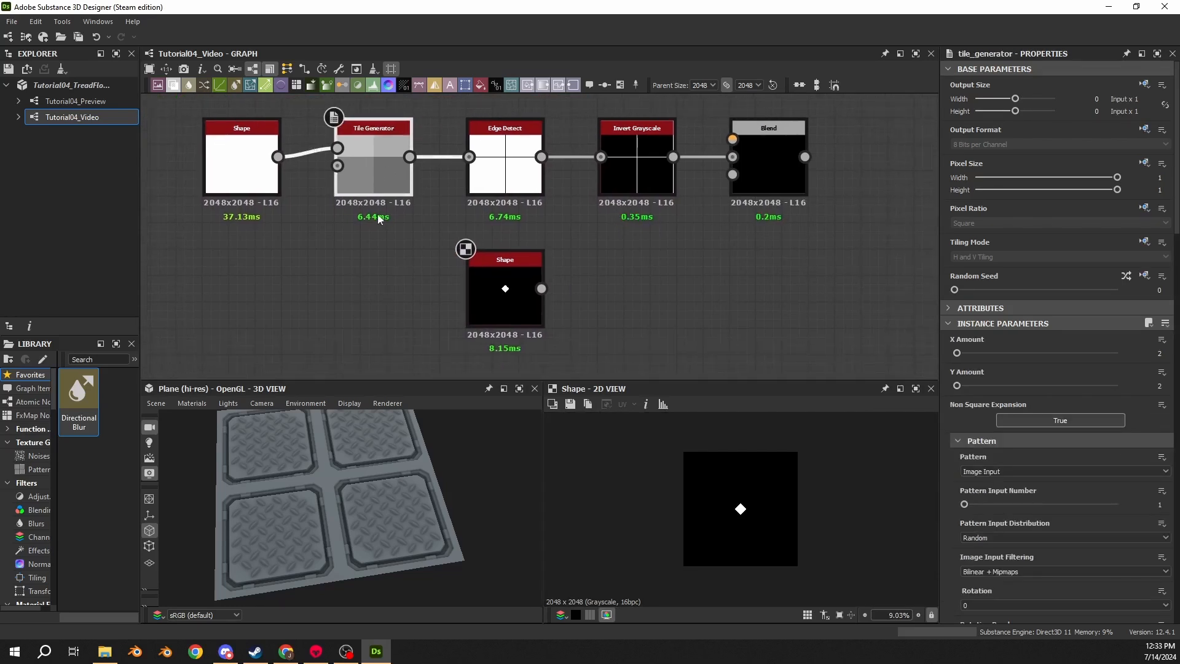
{"action": "left_click_drag", "start_coordinate": [541, 288], "coordinate": [610, 285]}
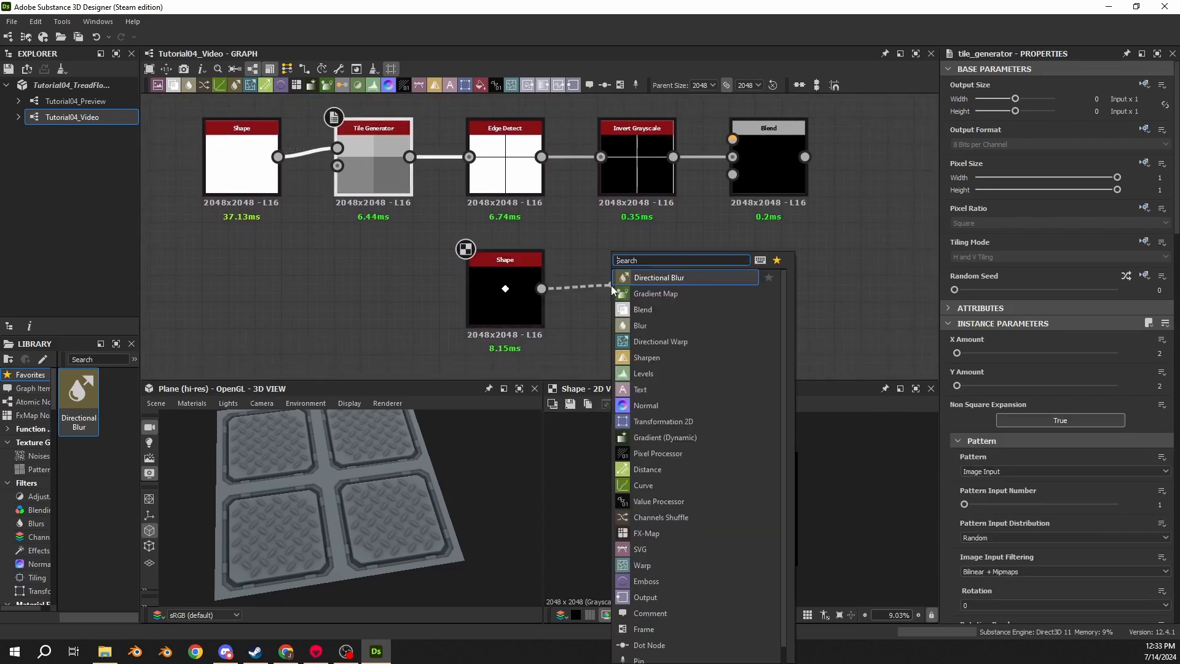
{"action": "type", "text": "tile gen"}
{"action": "key", "text": "Return"}
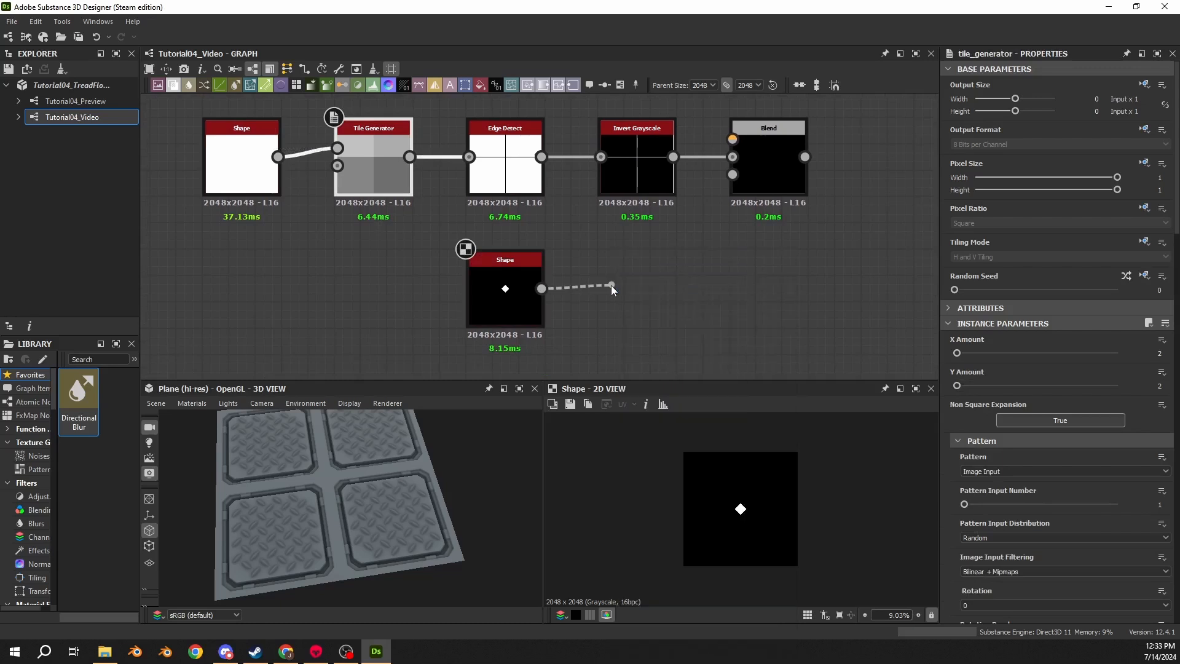
{"action": "left_click", "coordinate": [523, 286]}
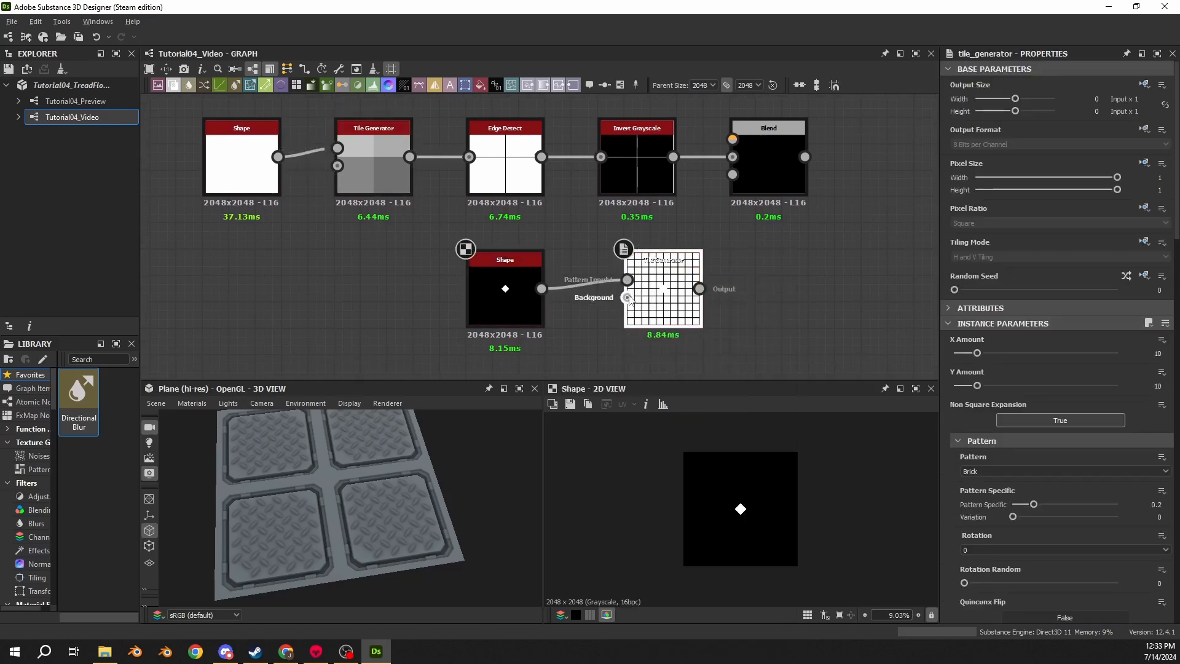
{"action": "left_click_drag", "start_coordinate": [667, 296], "coordinate": [640, 296]}
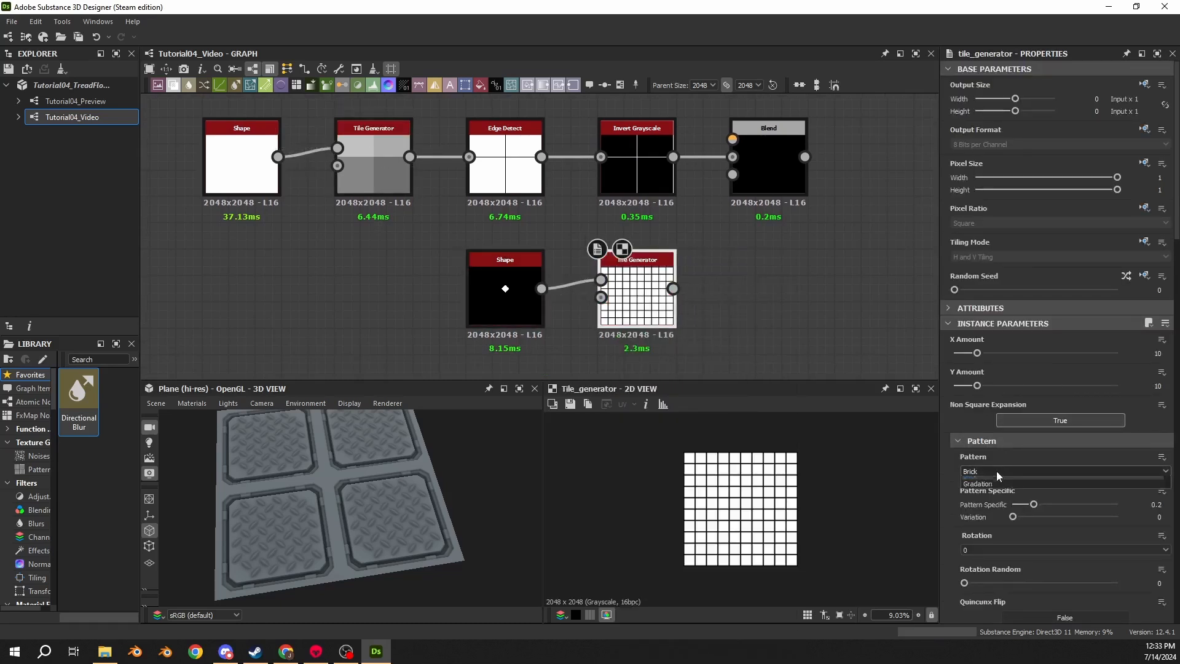
- Set the new Tile Generator's pattern to Image Input and its X and Y Amount to 2
{"action": "left_click", "coordinate": [997, 471]}
{"action": "left_click", "coordinate": [988, 485]}
{"action": "left_click", "coordinate": [982, 475]}
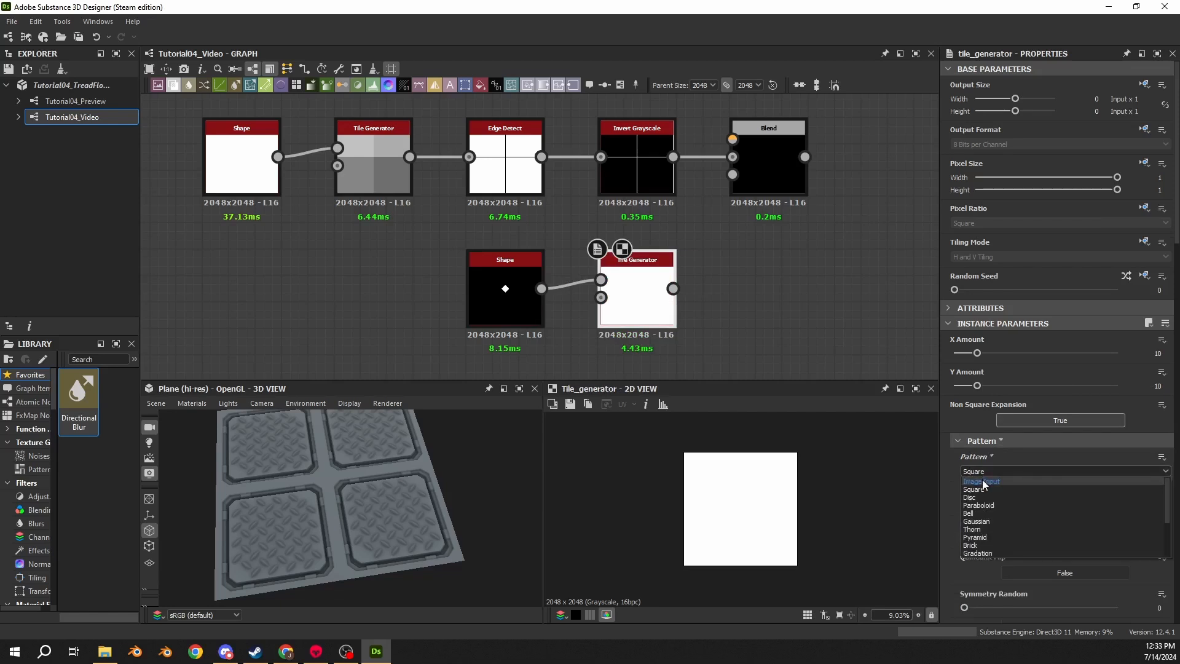
{"action": "left_click", "coordinate": [984, 485]}
{"action": "left_click", "coordinate": [1159, 354]}
{"action": "type", "text": "2"}
{"action": "key", "text": "Tab"}
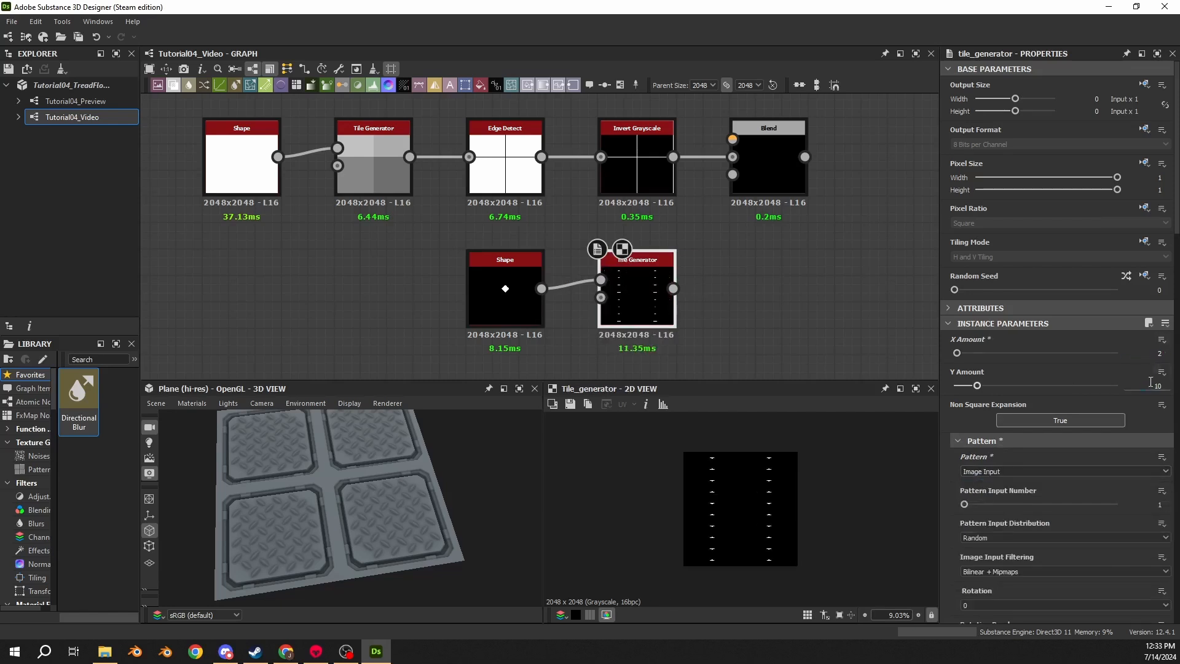
{"action": "type", "text": "2"}
{"action": "key", "text": "Return"}
- Connect the new Tile Generator to the Blend's foreground and set the blending mode to Add (Linear Dodge)
{"action": "left_click_drag", "start_coordinate": [673, 288], "coordinate": [732, 139]}
{"action": "left_click", "coordinate": [759, 154]}
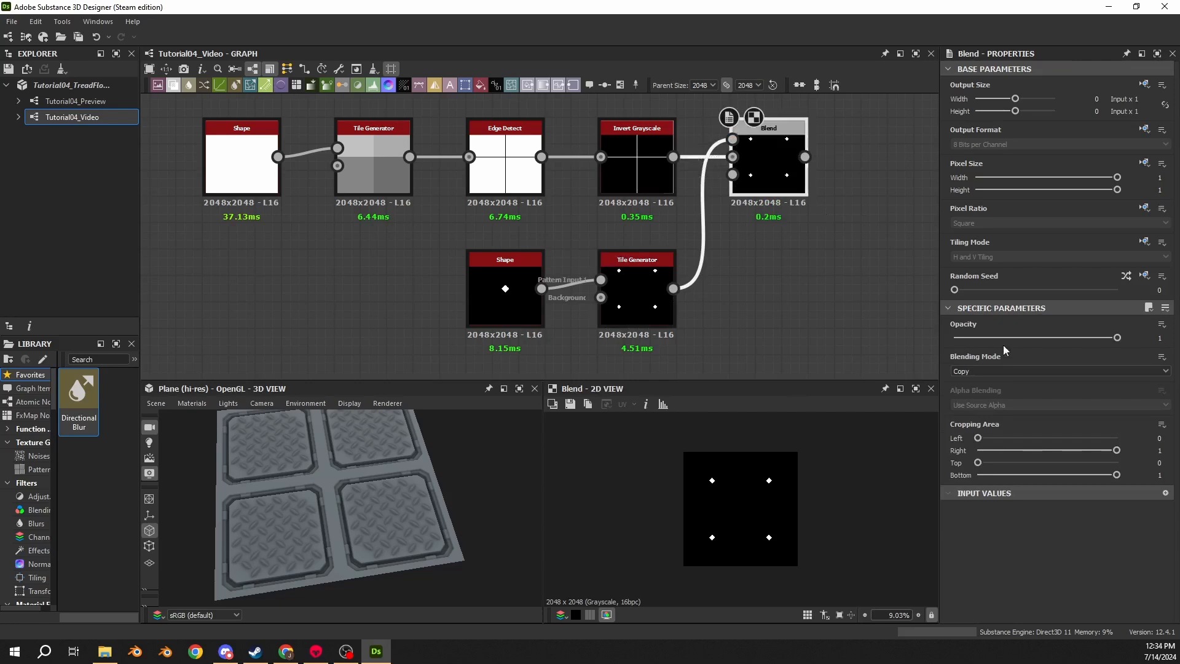
{"action": "left_click", "coordinate": [991, 371]}
{"action": "left_click", "coordinate": [985, 388]}
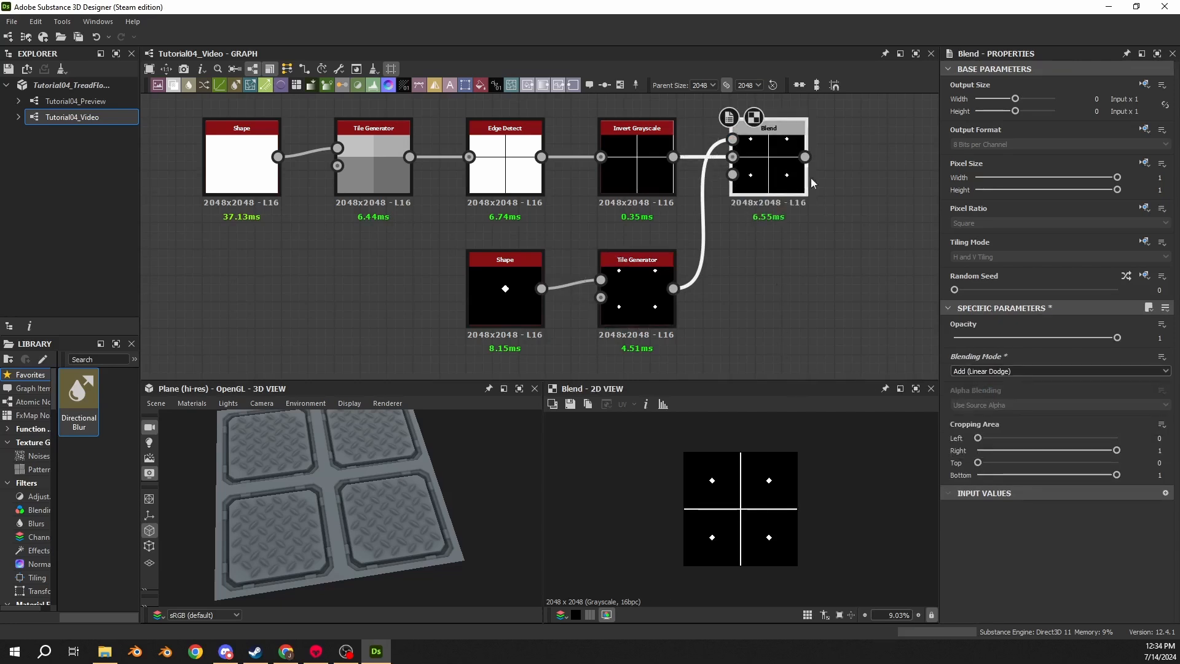
- Set the new Tile Generator's Global Offset X and Y to 0.25
{"action": "scroll", "coordinate": [548, 274], "scroll_direction": "down", "scroll_amount": 4}
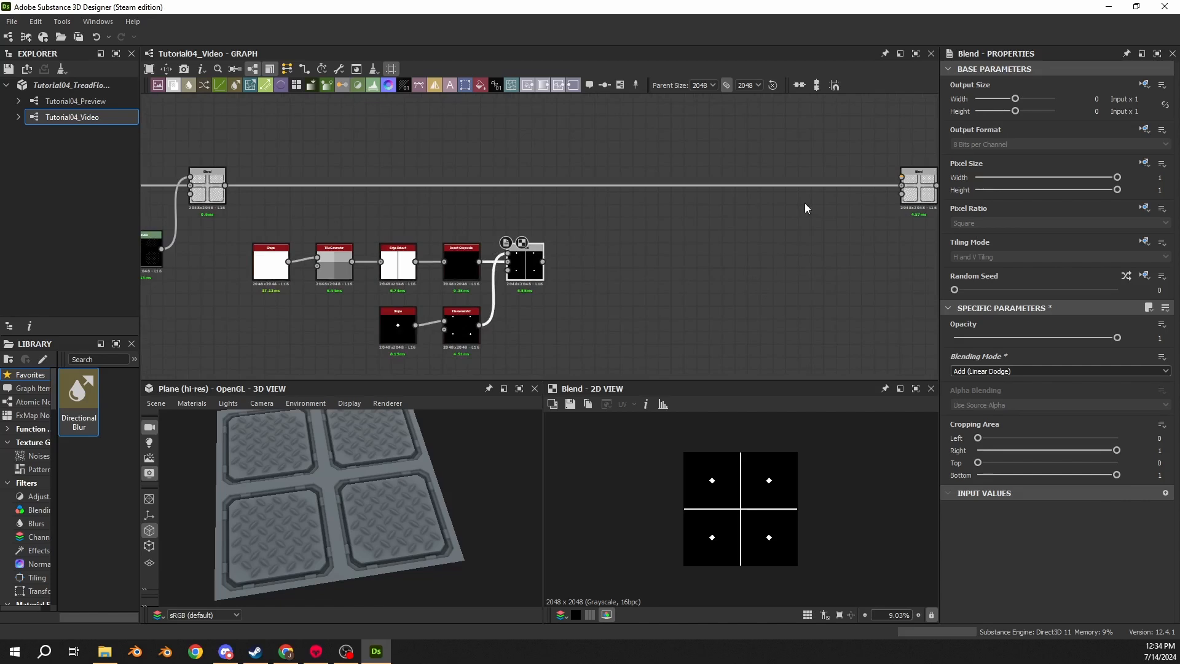
{"action": "scroll", "coordinate": [760, 489], "scroll_direction": "up", "scroll_amount": 6}
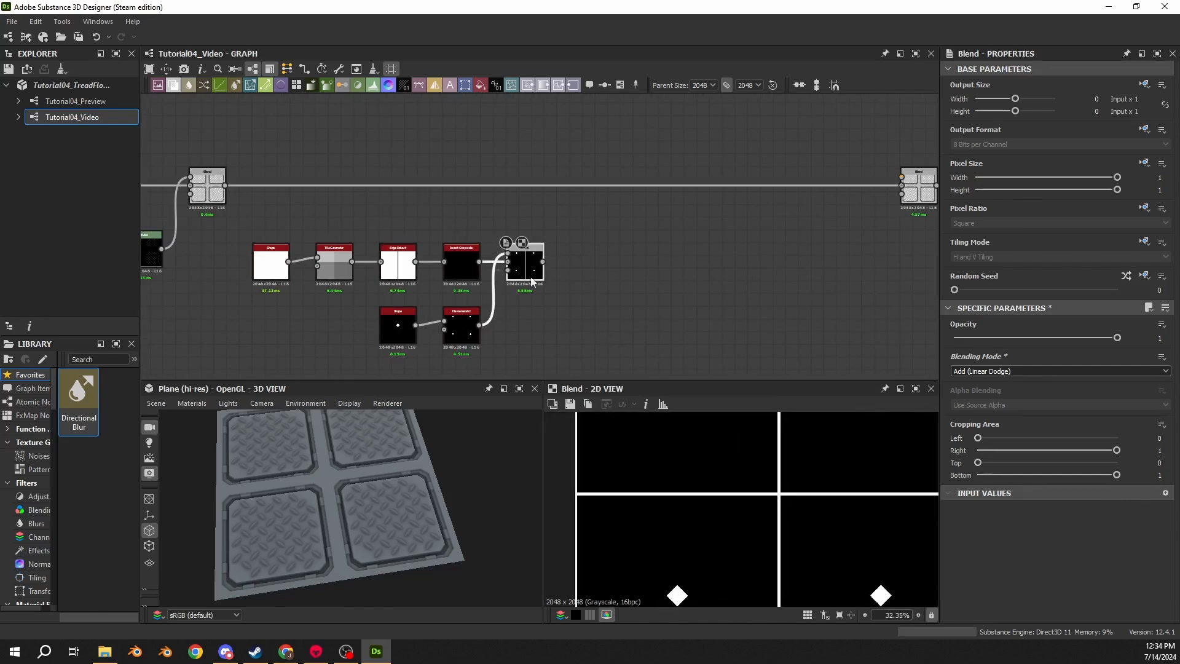
{"action": "left_click", "coordinate": [462, 326]}
{"action": "scroll", "coordinate": [458, 332], "scroll_direction": "up", "scroll_amount": 5}
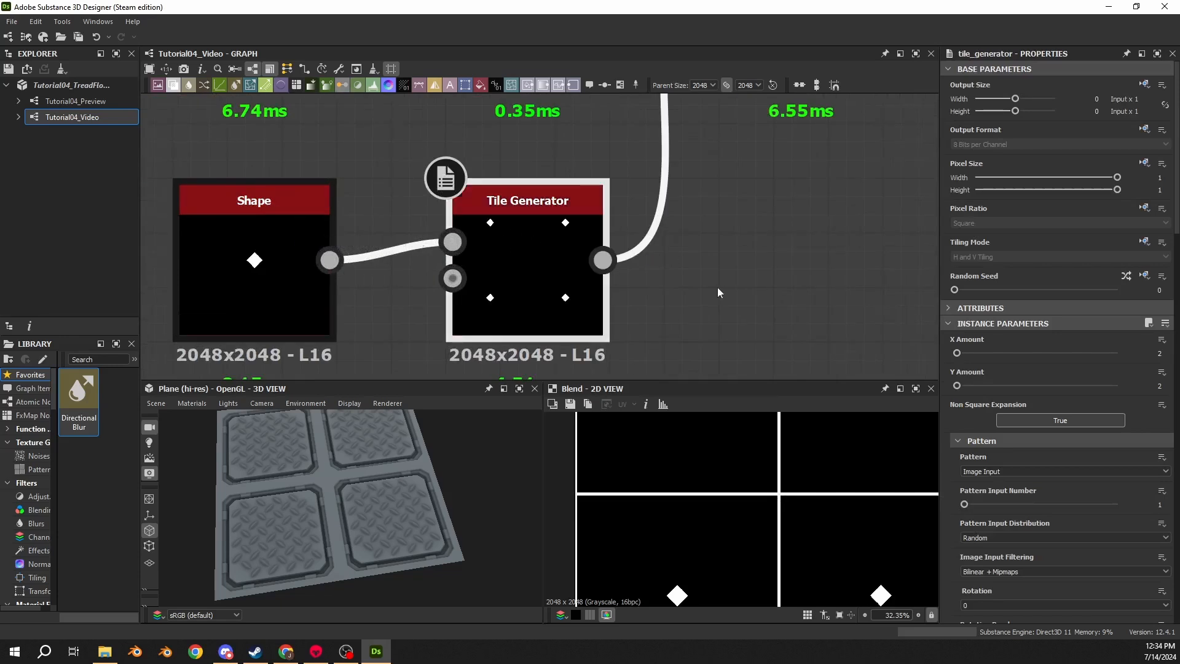
{"action": "key", "text": "f"}
{"action": "scroll", "coordinate": [963, 448], "scroll_direction": "down", "scroll_amount": 8}
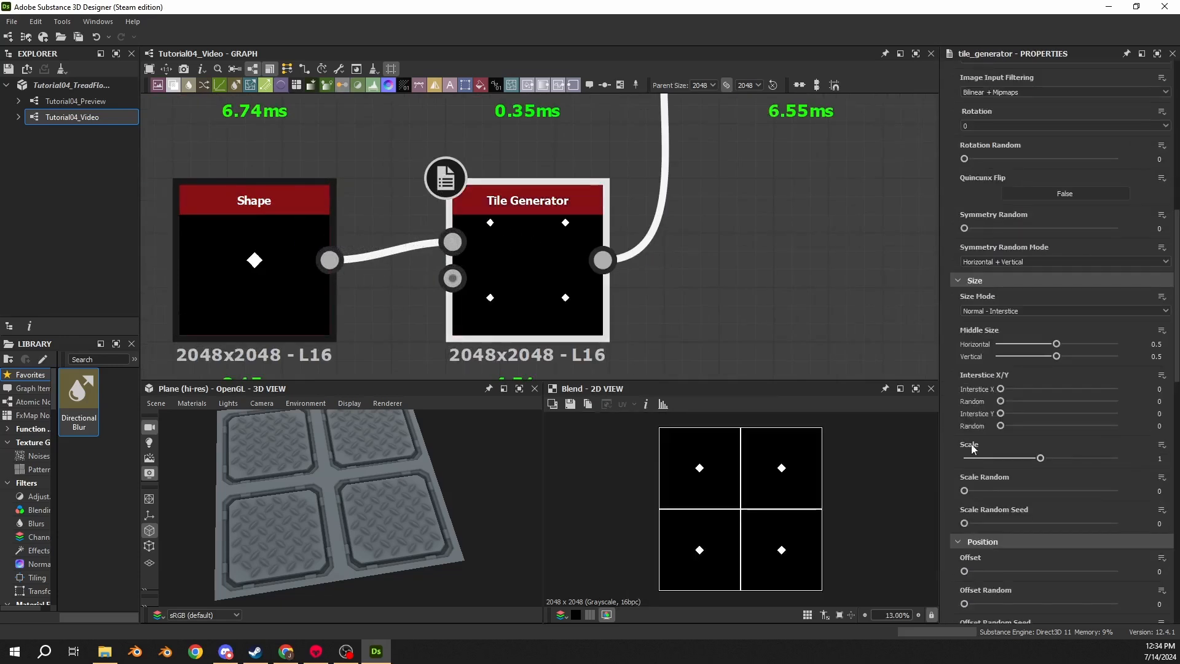
{"action": "scroll", "coordinate": [965, 443], "scroll_direction": "down", "scroll_amount": 3}
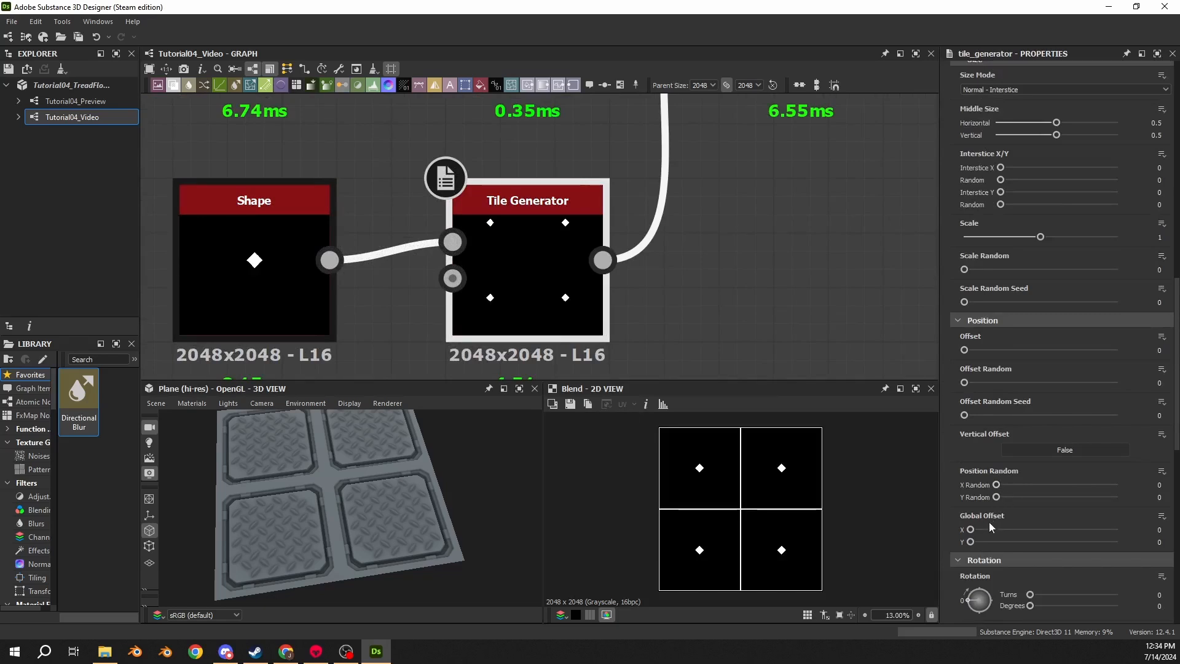
{"action": "left_click_drag", "start_coordinate": [979, 529], "coordinate": [1007, 544]}
{"action": "type", "text": "0.25"}
{"action": "key", "text": "Return"}
{"action": "double_click", "coordinate": [1163, 540]}
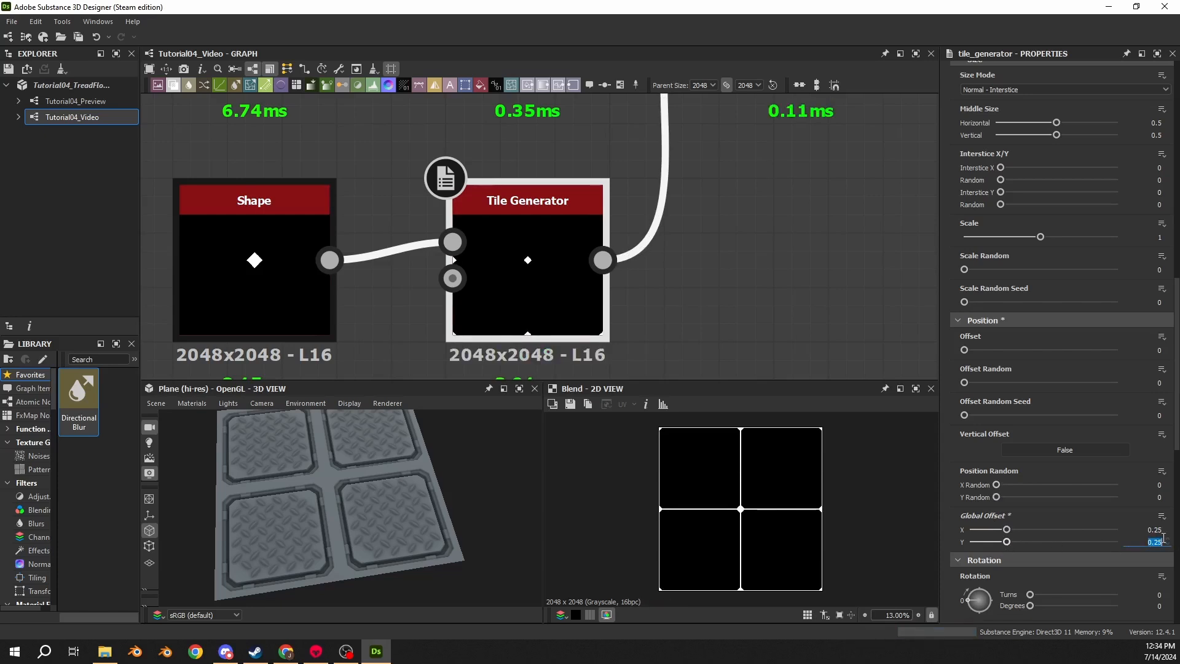
{"action": "type", "text": ".2"}
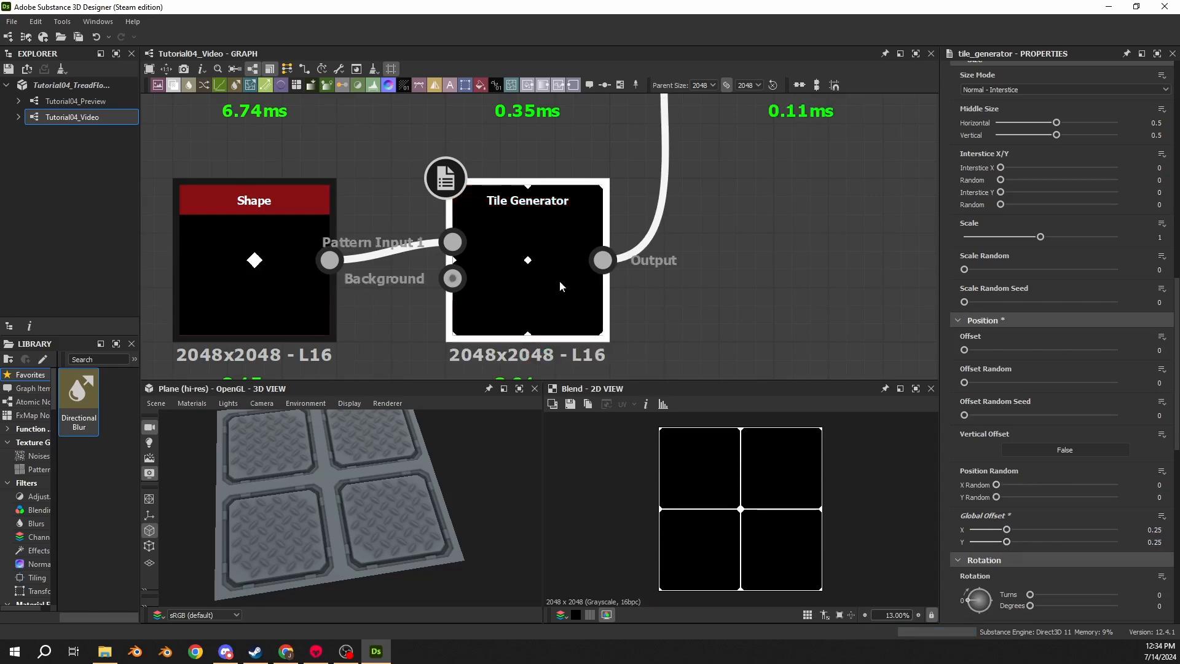
- Set the new Tile Generator's Image Input Filtering to Nearest
{"action": "left_click", "coordinate": [231, 313]}
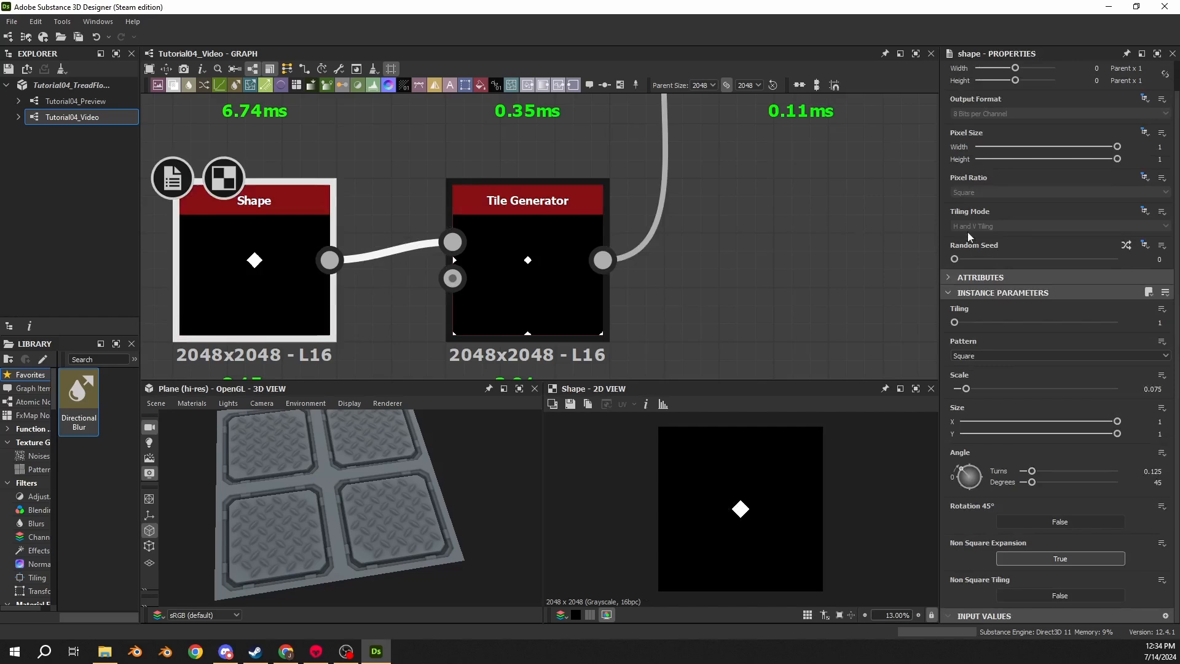
{"action": "left_click", "coordinate": [543, 277]}
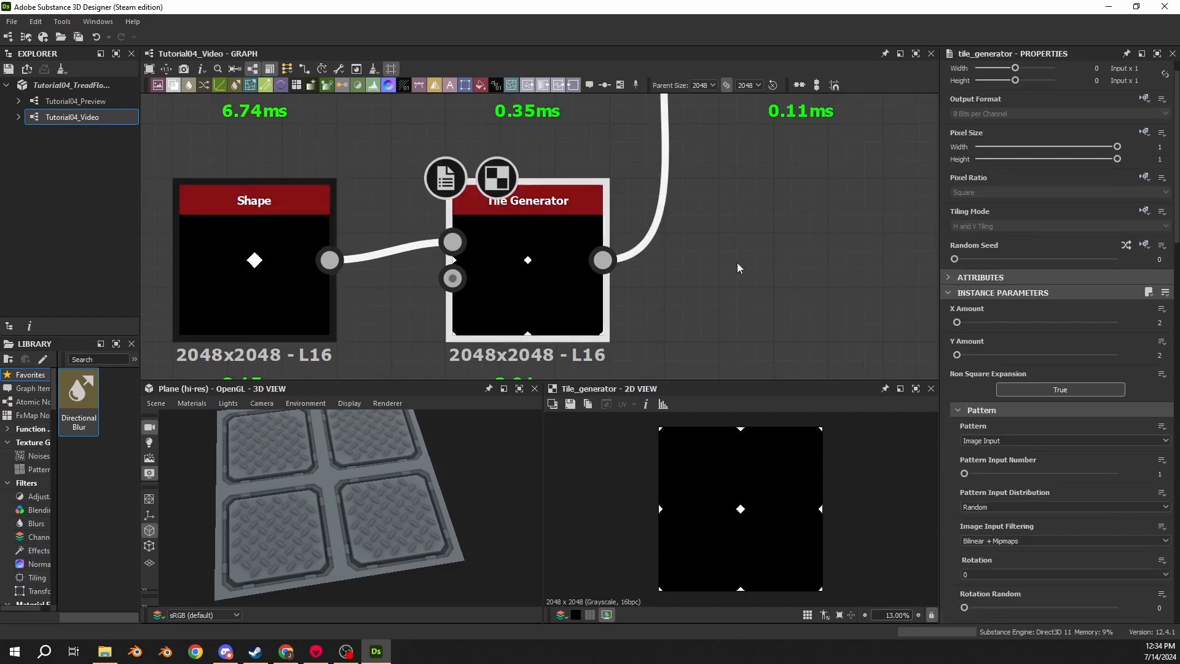
{"action": "scroll", "coordinate": [740, 268], "scroll_direction": "down", "scroll_amount": 3}
{"action": "left_click", "coordinate": [747, 168]}
{"action": "scroll", "coordinate": [743, 512], "scroll_direction": "up", "scroll_amount": 10}
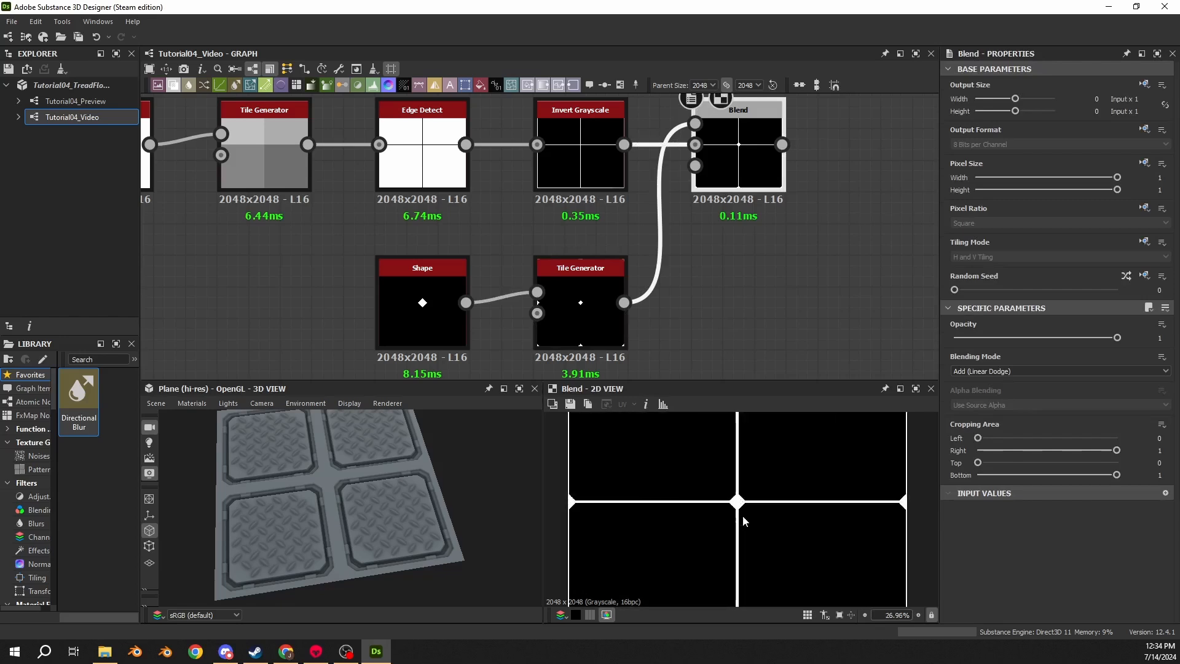
{"action": "scroll", "coordinate": [754, 500], "scroll_direction": "up", "scroll_amount": 7}
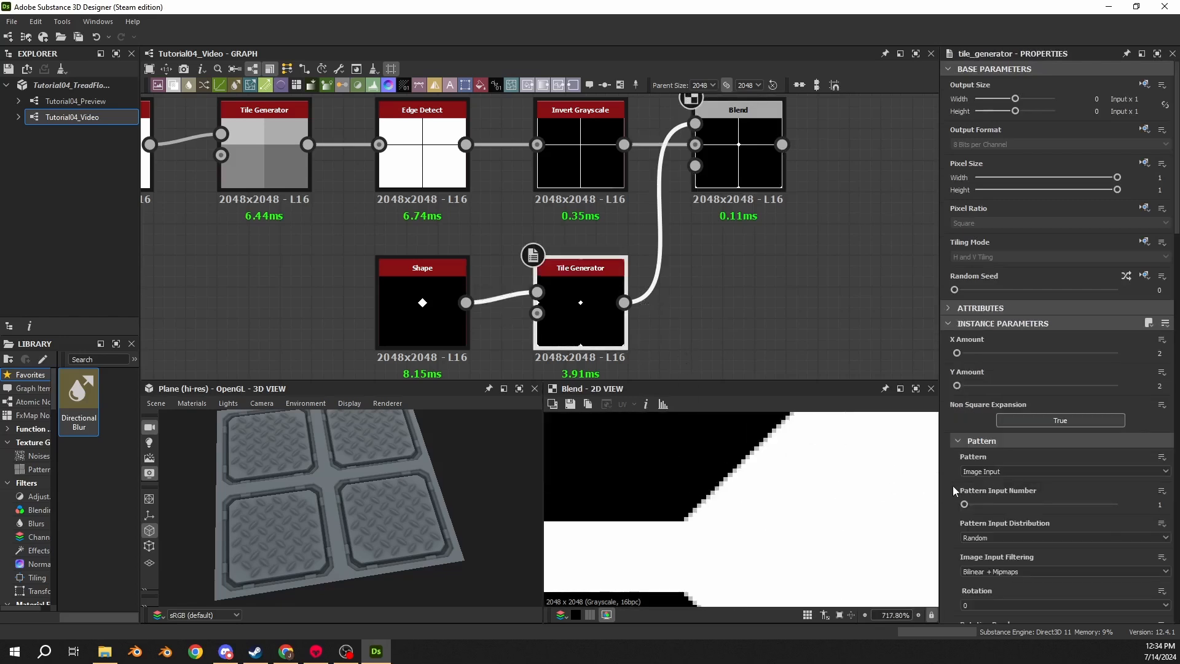
{"action": "scroll", "coordinate": [958, 491], "scroll_direction": "down", "scroll_amount": 3}
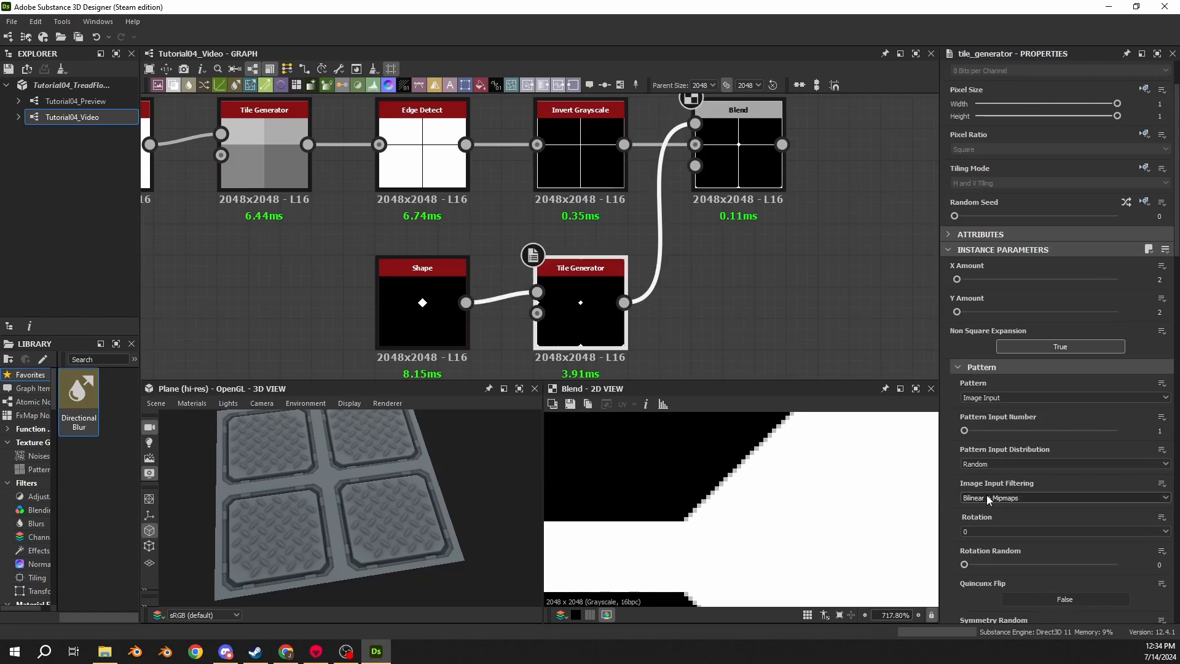
{"action": "left_click", "coordinate": [987, 496]}
{"action": "left_click", "coordinate": [983, 520]}
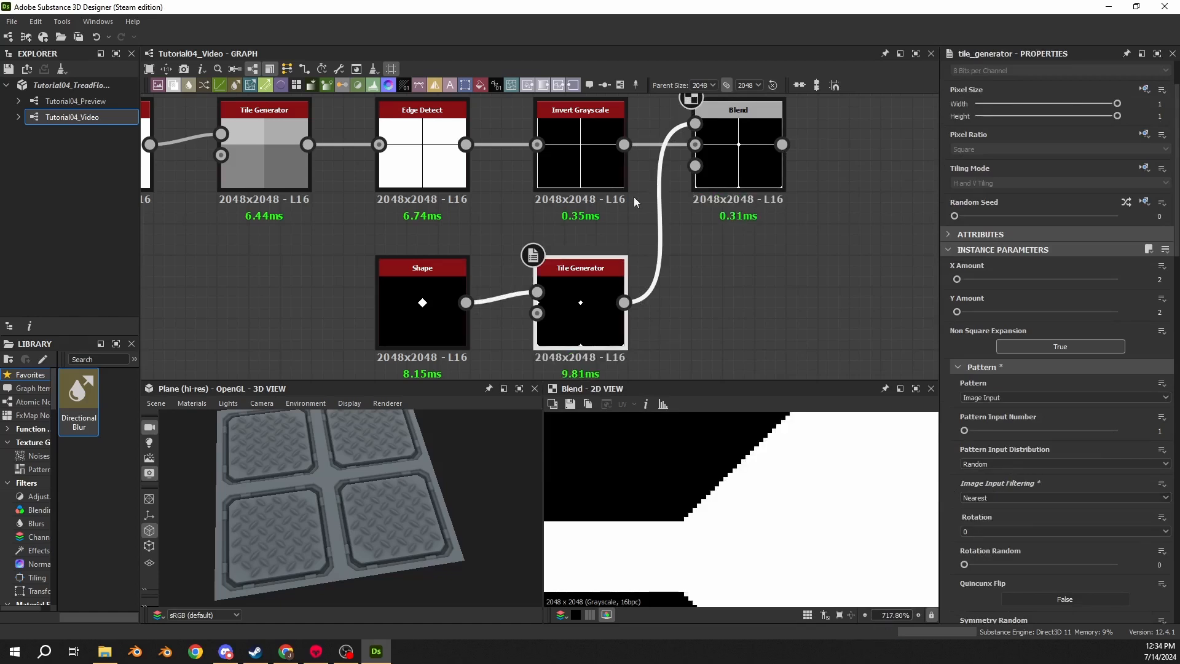
- Add a Bevel node after the Blend and set its Distance to -0.01
{"action": "left_click", "coordinate": [708, 152]}
{"action": "key", "text": "f"}
{"action": "key", "text": "f"}
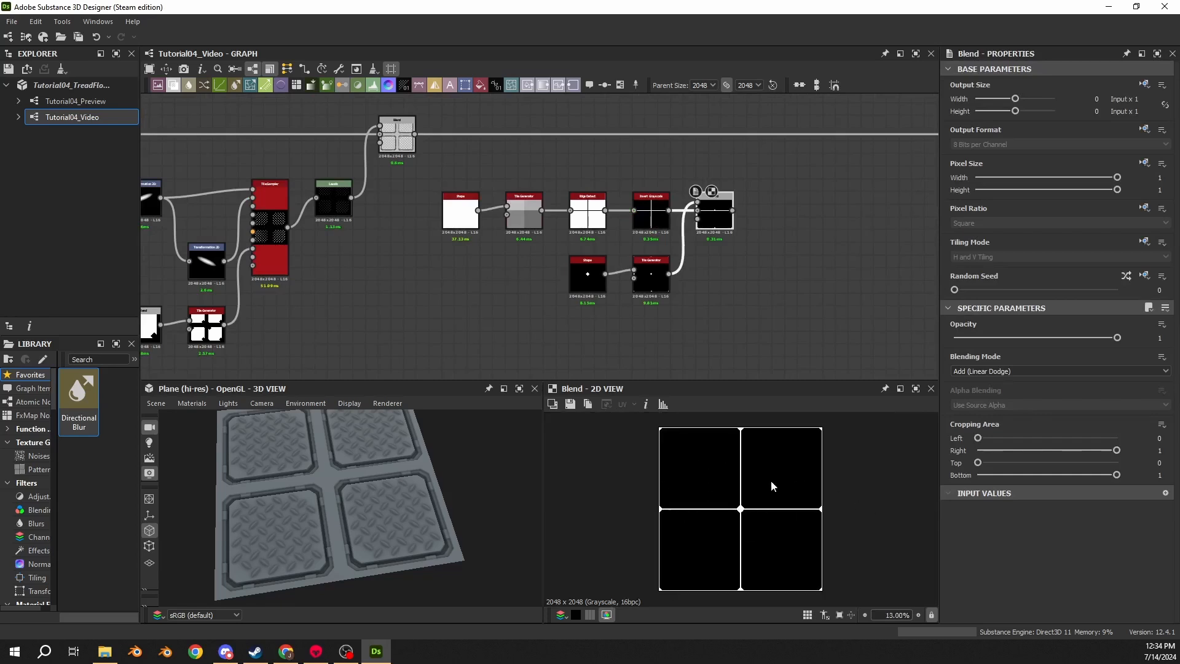
{"action": "left_click_drag", "start_coordinate": [732, 210], "coordinate": [771, 211]}
{"action": "type", "text": "beve"}
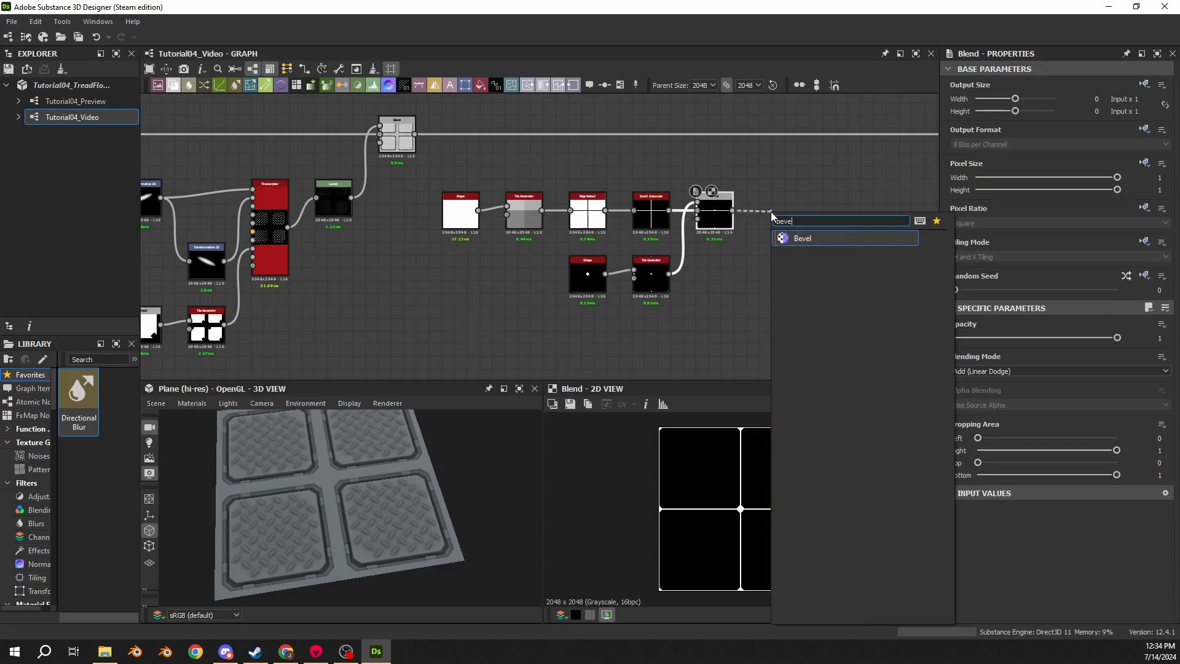
{"action": "key", "text": "Return"}
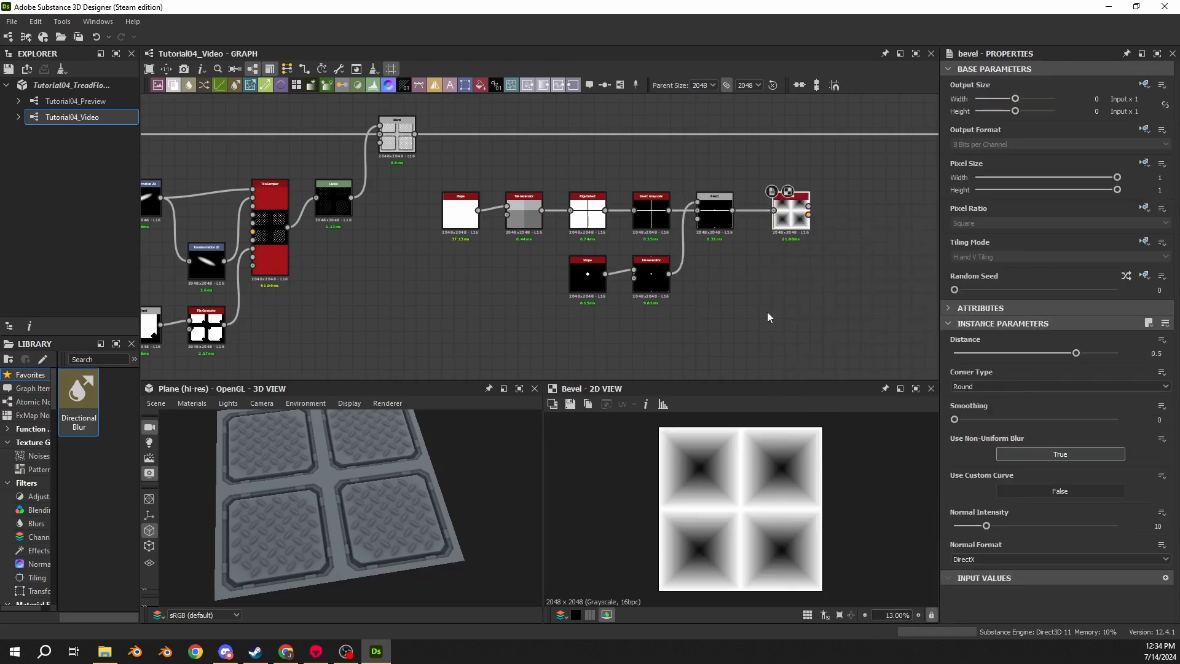
{"action": "double_click", "coordinate": [1155, 353]}
{"action": "key", "text": "BackSpace"}
{"action": "type", "text": "-.01"}
{"action": "key", "text": "Return"}
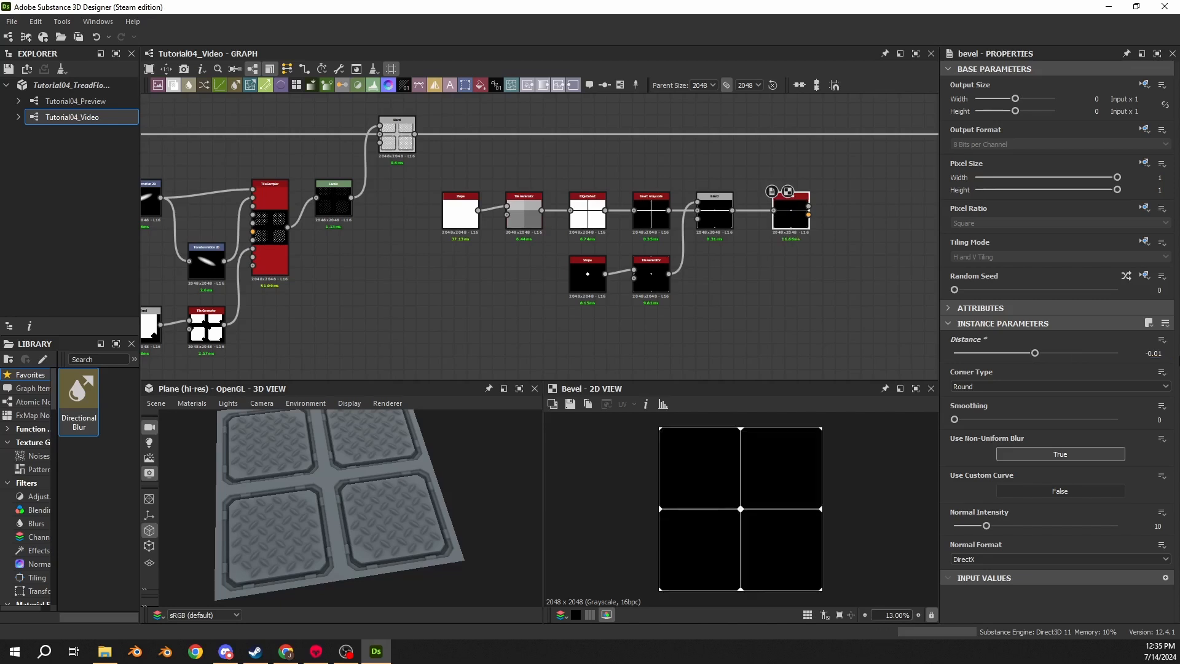
- Inspect the beveled seam lines up close in the 2D and 3D views
{"action": "scroll", "coordinate": [690, 468], "scroll_direction": "up", "scroll_amount": 15}
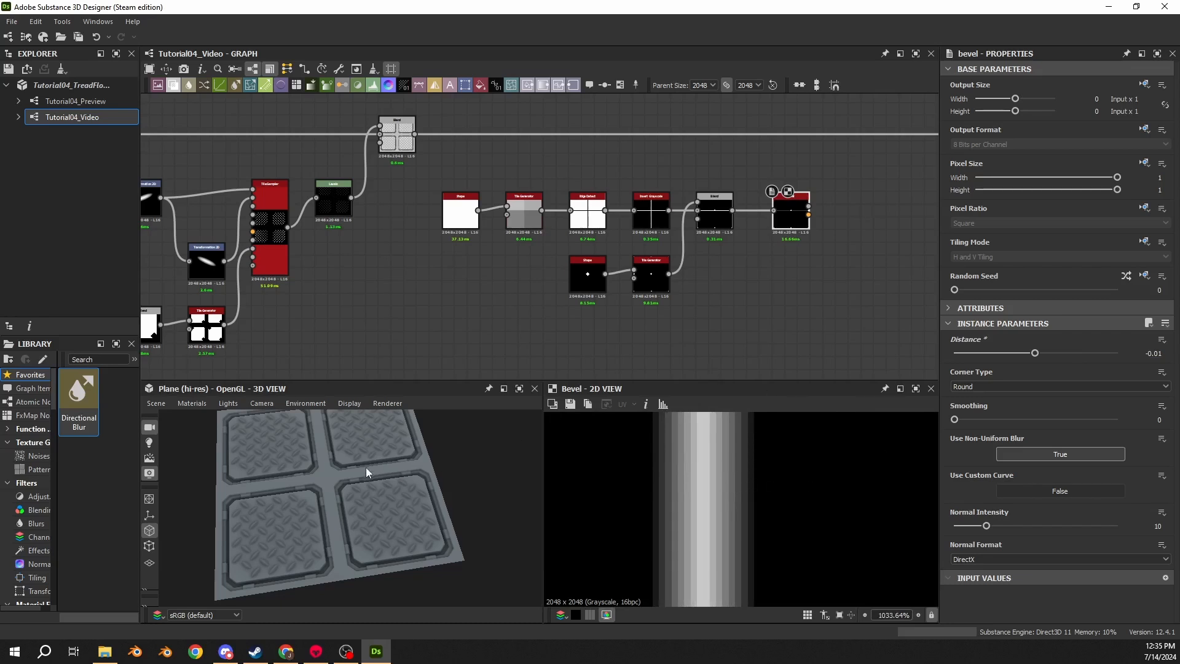
{"action": "scroll", "coordinate": [359, 507], "scroll_direction": "up", "scroll_amount": 5}
{"action": "mouse_move", "coordinate": [325, 480]}
{"action": "middle_mouse_down", "text": "alt"}
{"action": "mouse_move", "coordinate": [312, 507]}
{"action": "mouse_move", "coordinate": [314, 487]}
{"action": "middle_mouse_up", "text": "alt"}
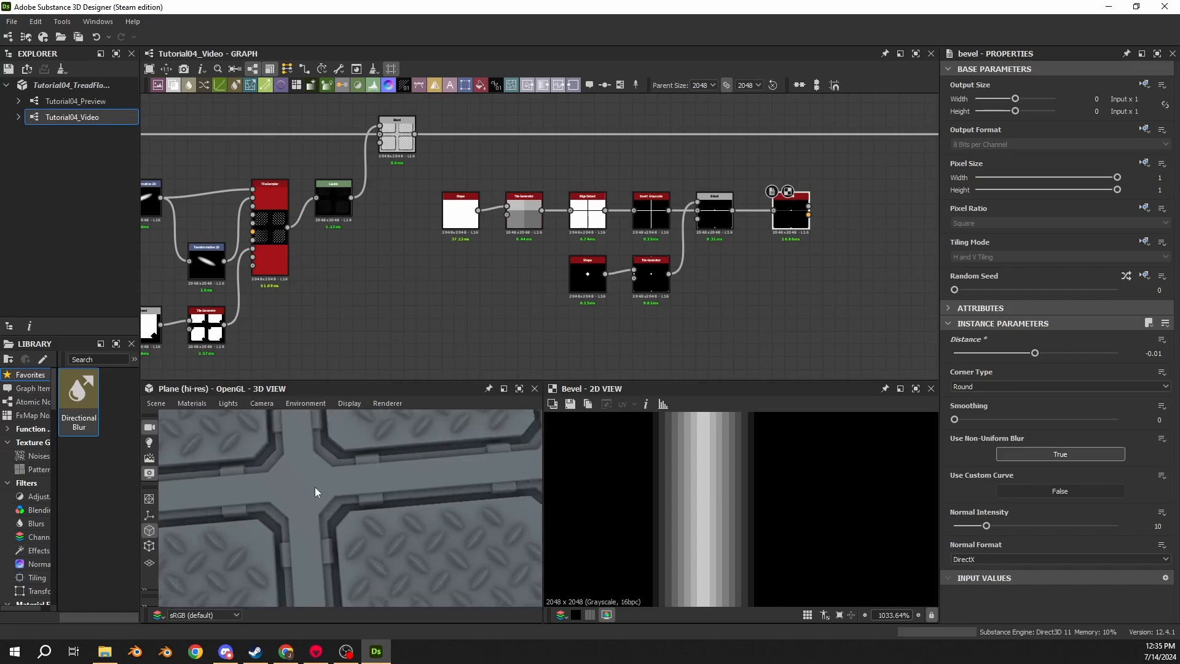
{"action": "scroll", "coordinate": [315, 486], "scroll_direction": "down", "scroll_amount": 5}
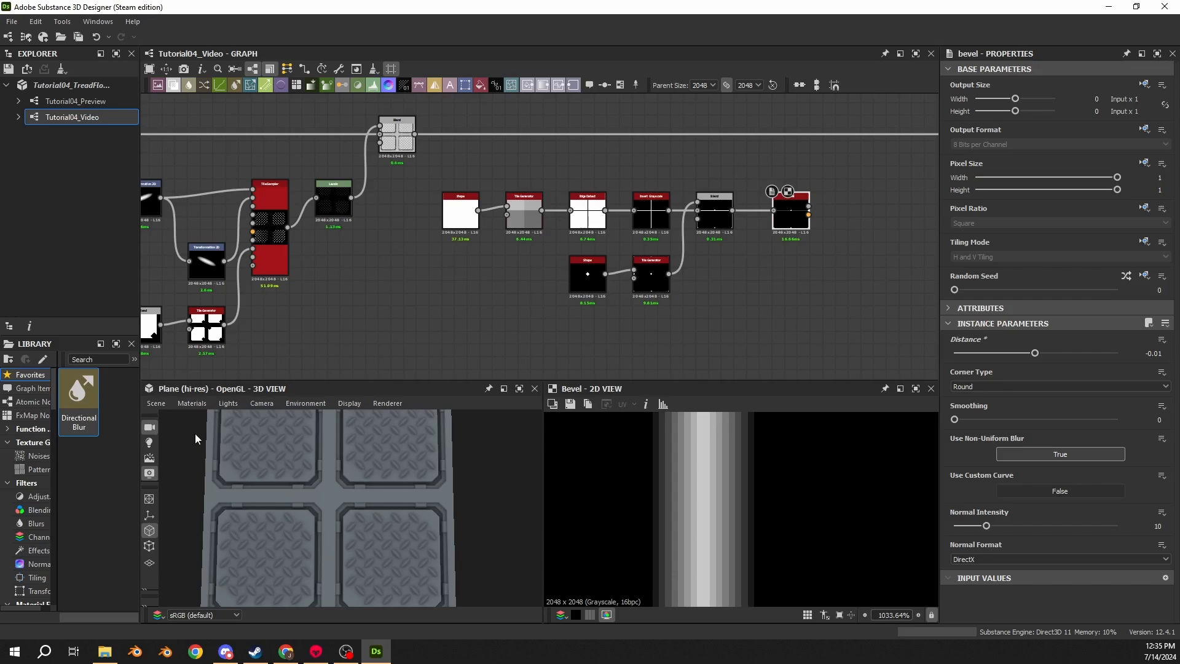
- Add a Blend node after the Bevel and set its blending mode to Max (Lighten)
{"action": "middle_click_drag", "start_coordinate": [757, 309], "coordinate": [483, 305]}
{"action": "left_click_drag", "start_coordinate": [537, 211], "coordinate": [663, 206]}
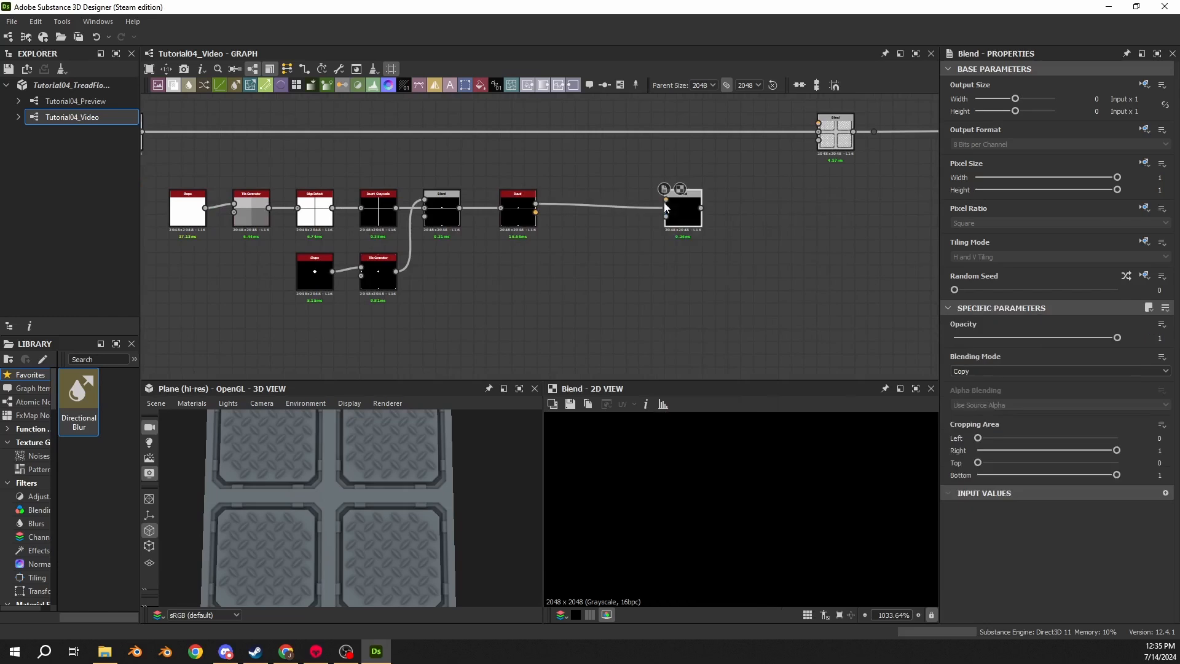
{"action": "left_click", "coordinate": [960, 372]}
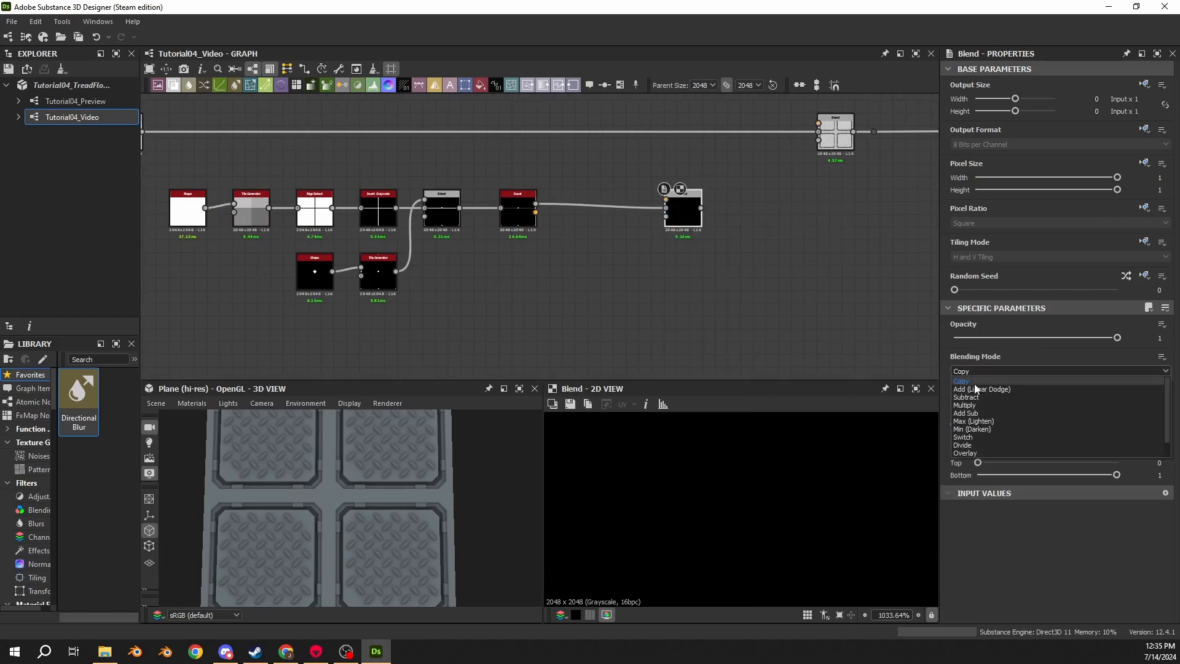
{"action": "left_click", "coordinate": [973, 421]}
- Add a new Shape node below the graph and set its Size X to 0.5 and Y to 0.125
{"action": "middle_click_drag", "start_coordinate": [322, 289], "coordinate": [550, 209]}
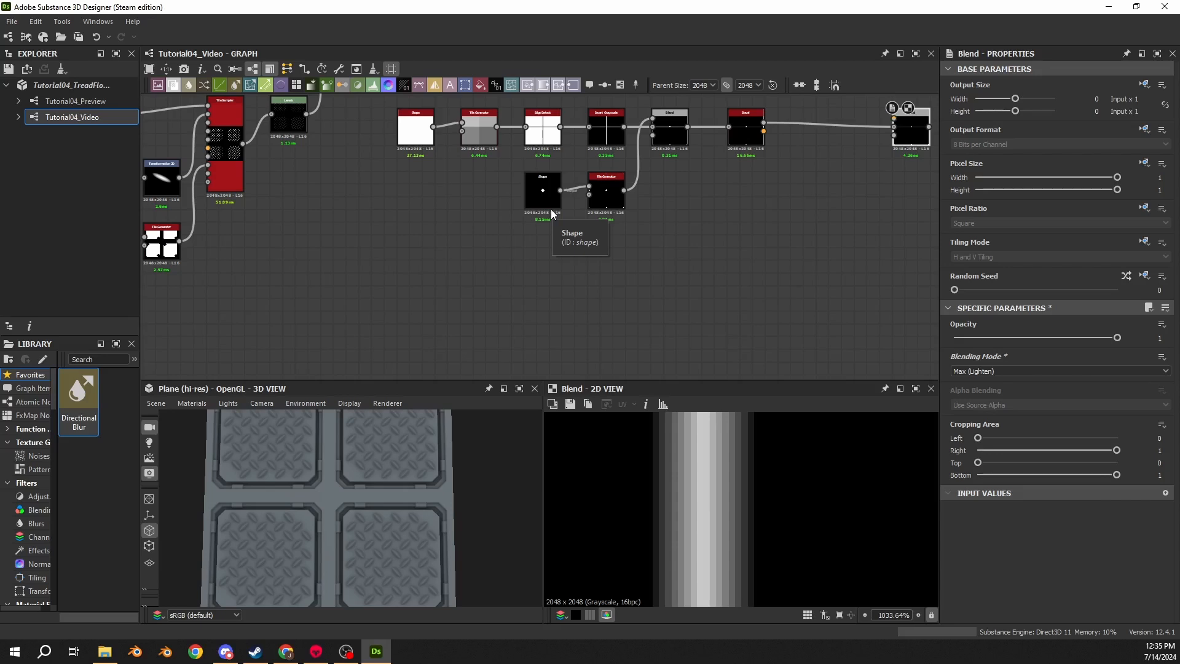
{"action": "key", "text": "space"}
{"action": "type", "text": "sha"}
{"action": "left_click", "coordinate": [418, 289]}
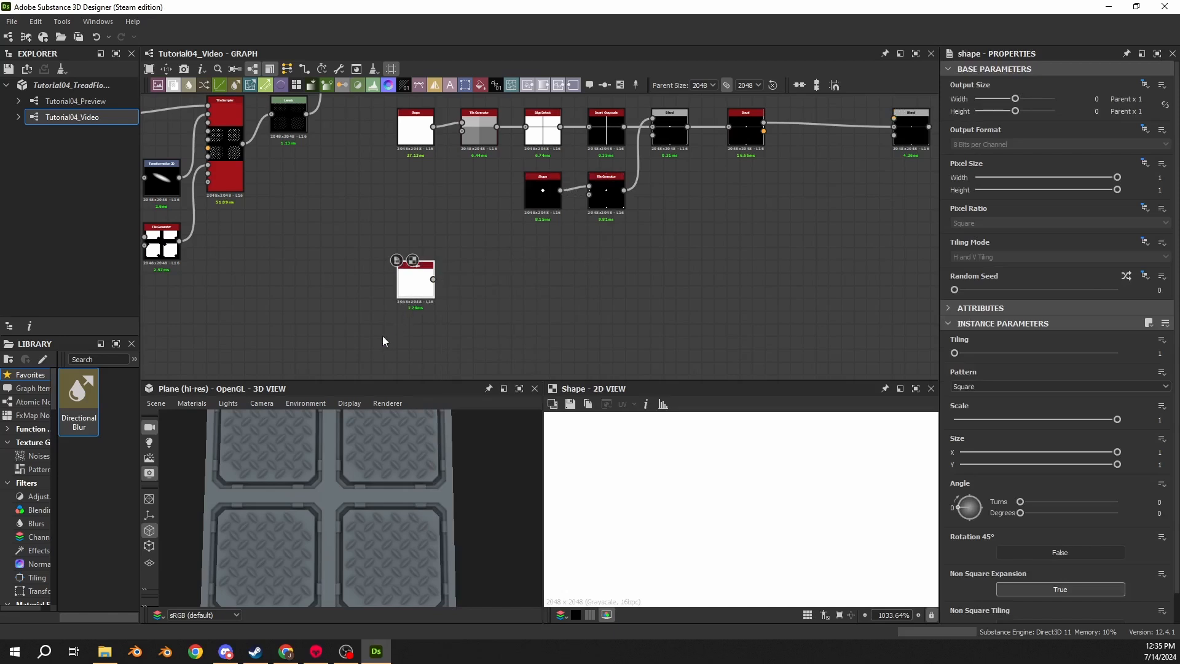
{"action": "left_click", "coordinate": [1141, 452]}
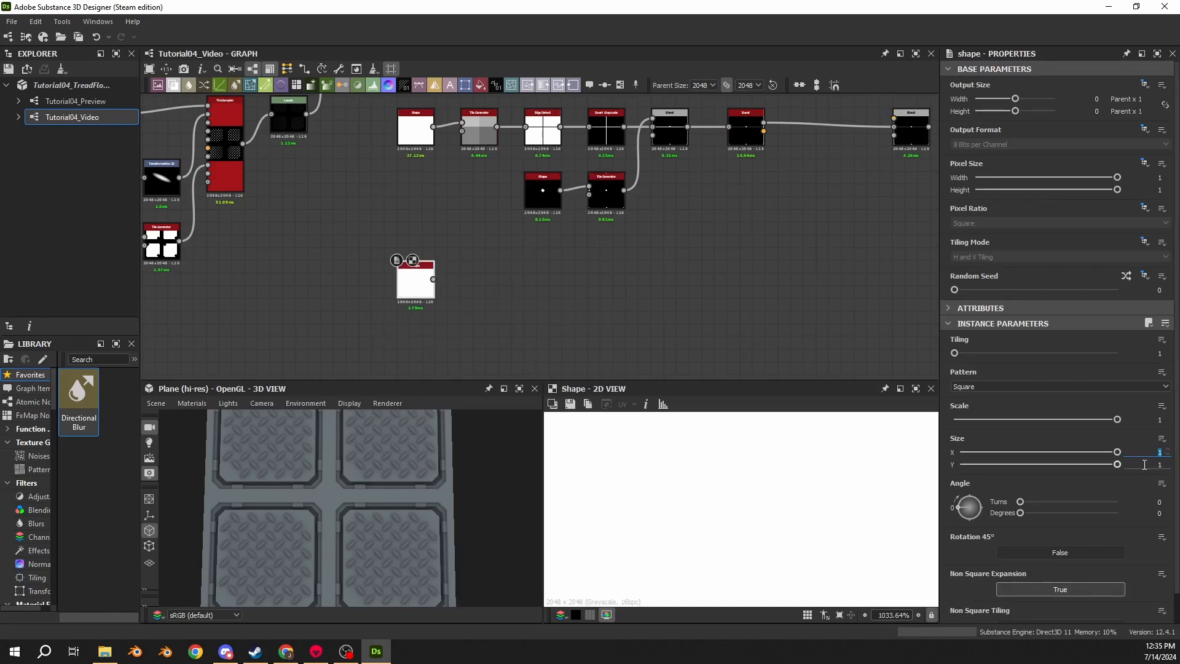
{"action": "type", "text": "0.5"}
{"action": "key", "text": "Return"}
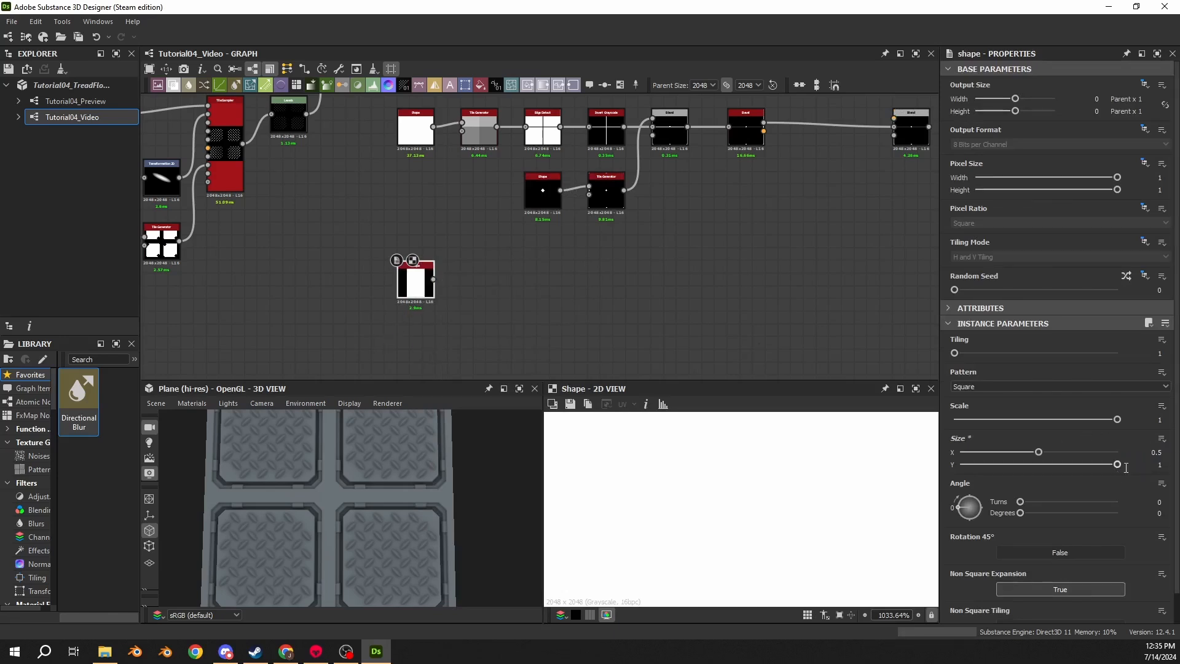
{"action": "left_click", "coordinate": [1156, 465]}
{"action": "type", "text": "0.125"}
{"action": "key", "text": "Return"}
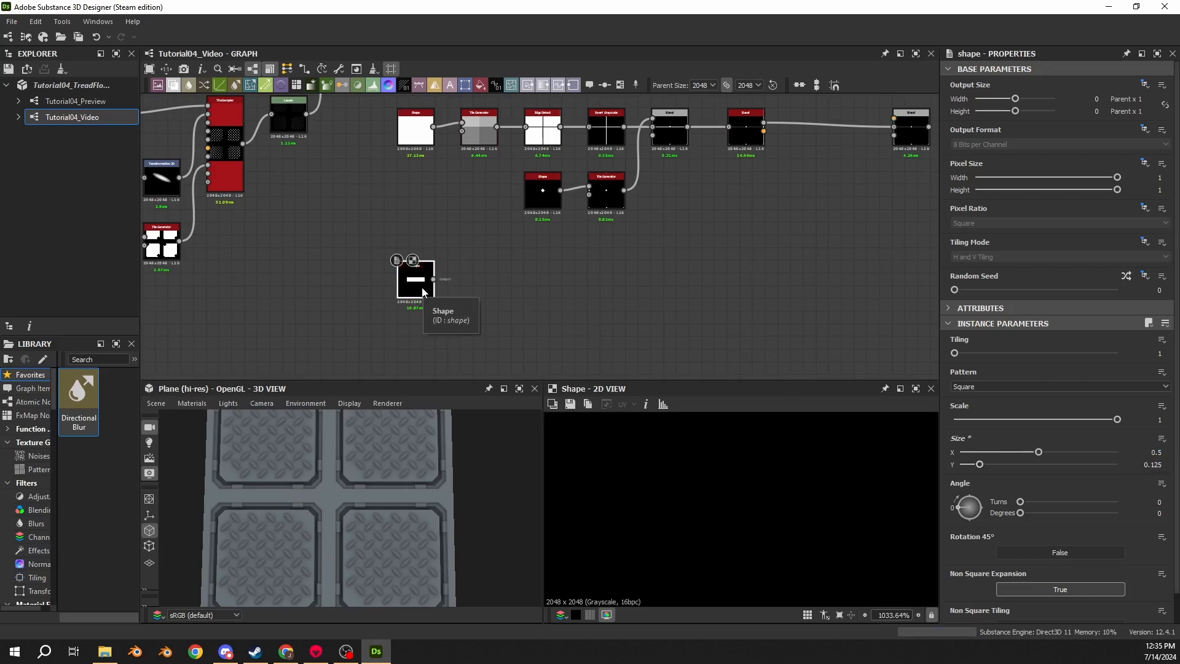
- Set the rectangular Shape's Scale to 0.3
{"action": "scroll", "coordinate": [718, 529], "scroll_direction": "down", "scroll_amount": 10}
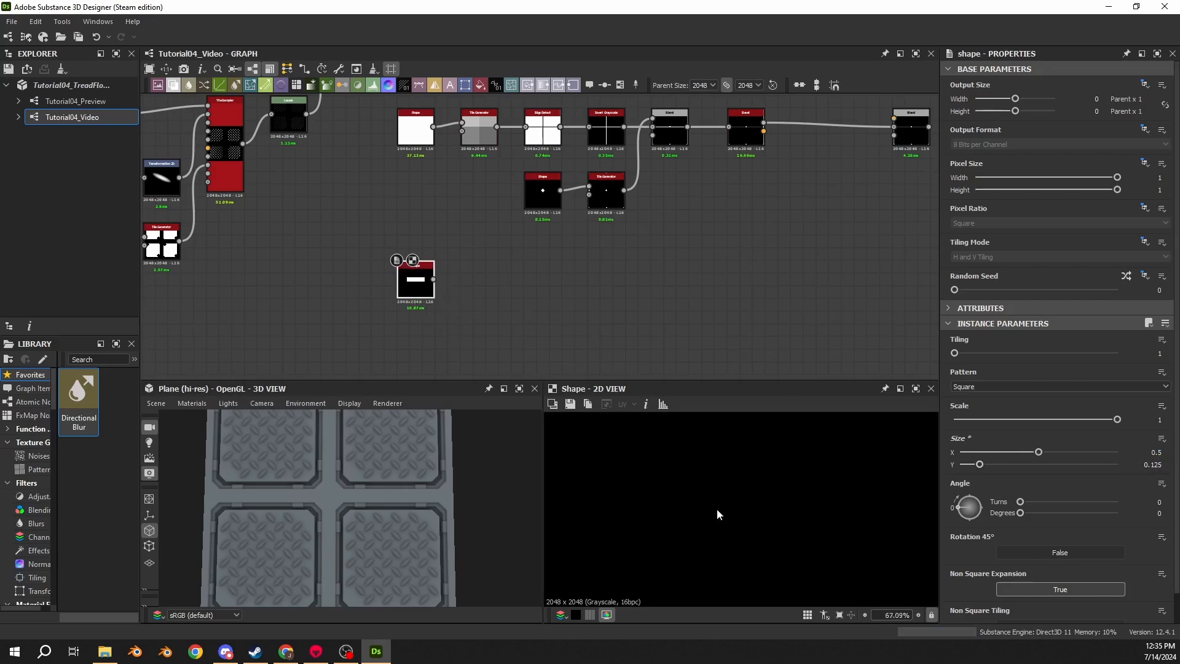
{"action": "scroll", "coordinate": [726, 544], "scroll_direction": "up", "scroll_amount": 3}
{"action": "middle_click_drag", "start_coordinate": [726, 547], "coordinate": [759, 490]}
{"action": "scroll", "coordinate": [747, 476], "scroll_direction": "down", "scroll_amount": 3}
{"action": "left_click", "coordinate": [1162, 420]}
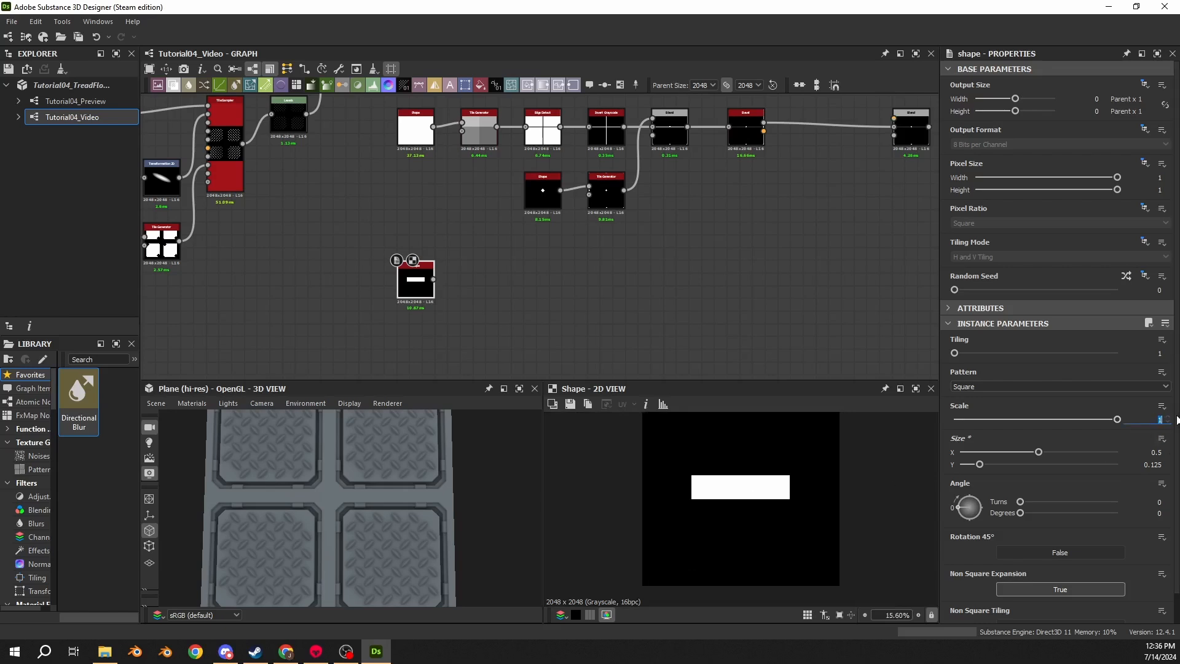
{"action": "type", "text": ".3"}
{"action": "key", "text": "Return"}
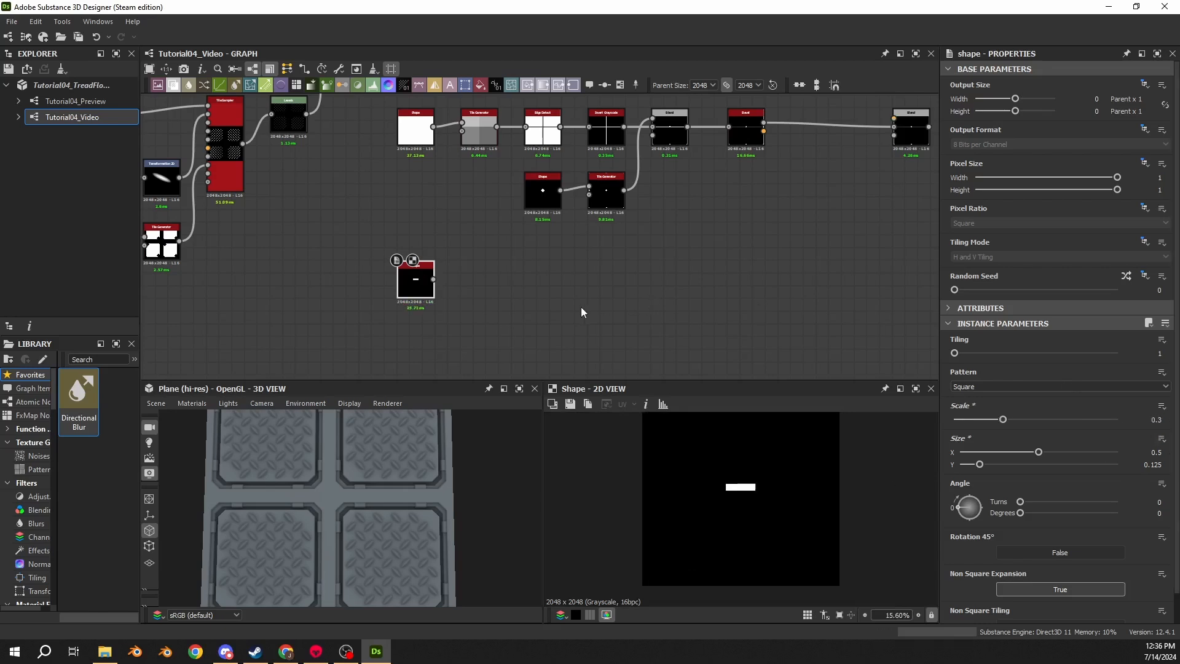
- Add another Shape node beneath it and set its Scale to 0.1 and Angle to 45 degrees
{"action": "scroll", "coordinate": [453, 295], "scroll_direction": "up", "scroll_amount": 3}
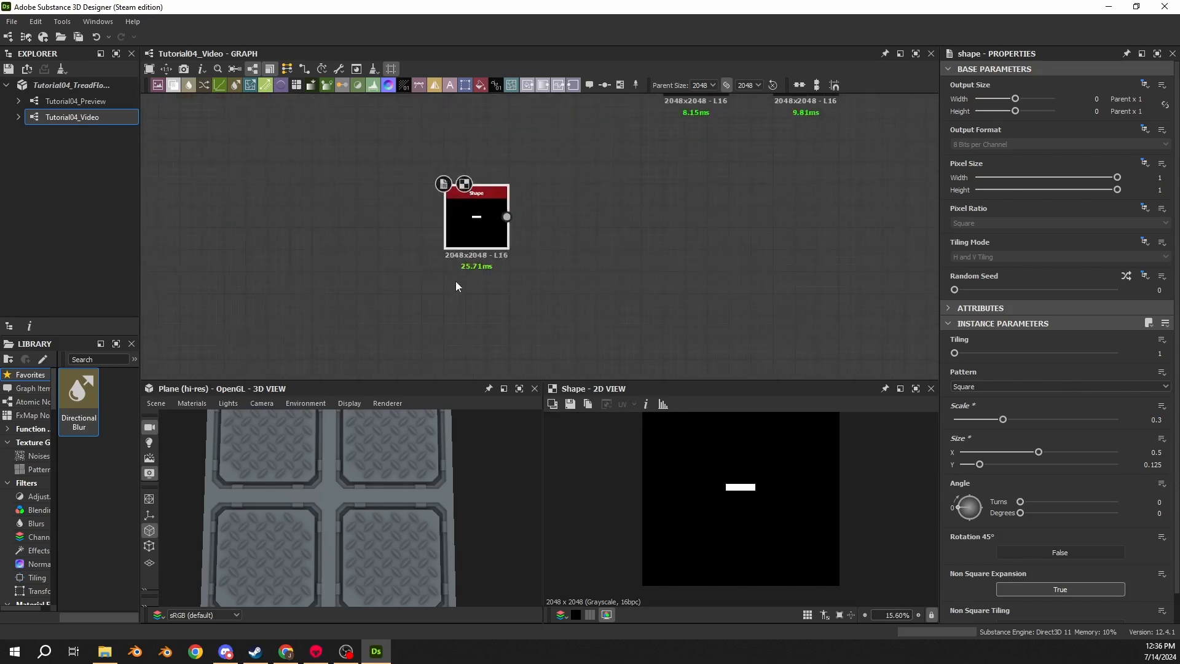
{"action": "key", "text": "space"}
{"action": "type", "text": "shap"}
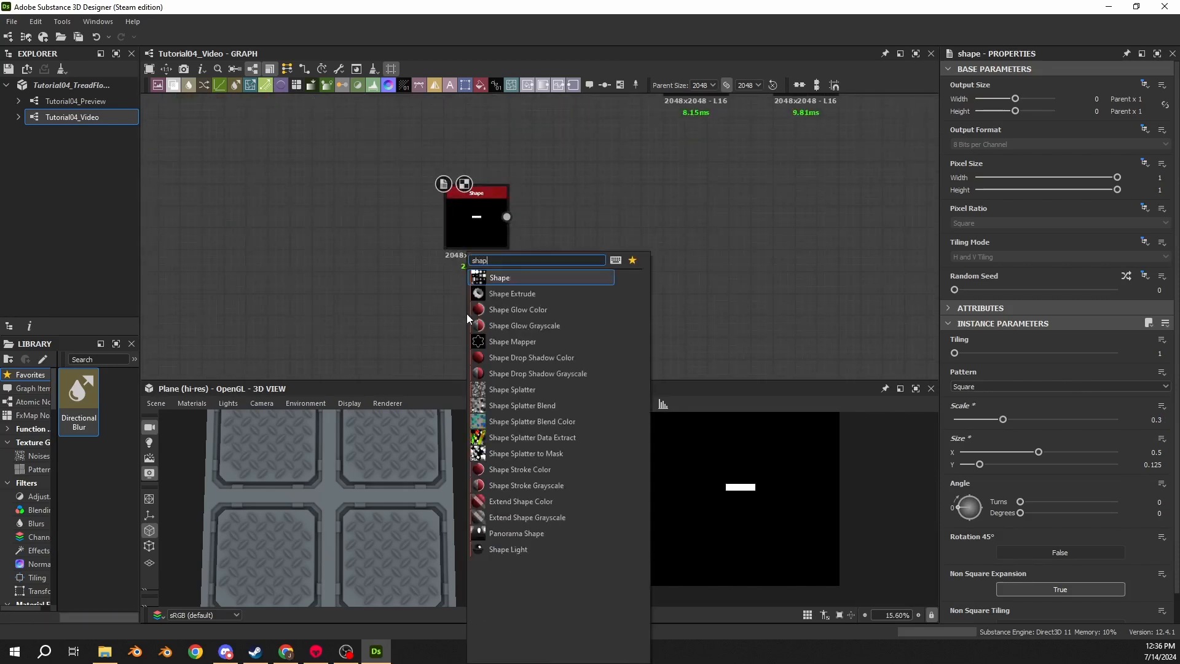
{"action": "key", "text": "Return"}
{"action": "left_click_drag", "start_coordinate": [469, 319], "coordinate": [469, 340]}
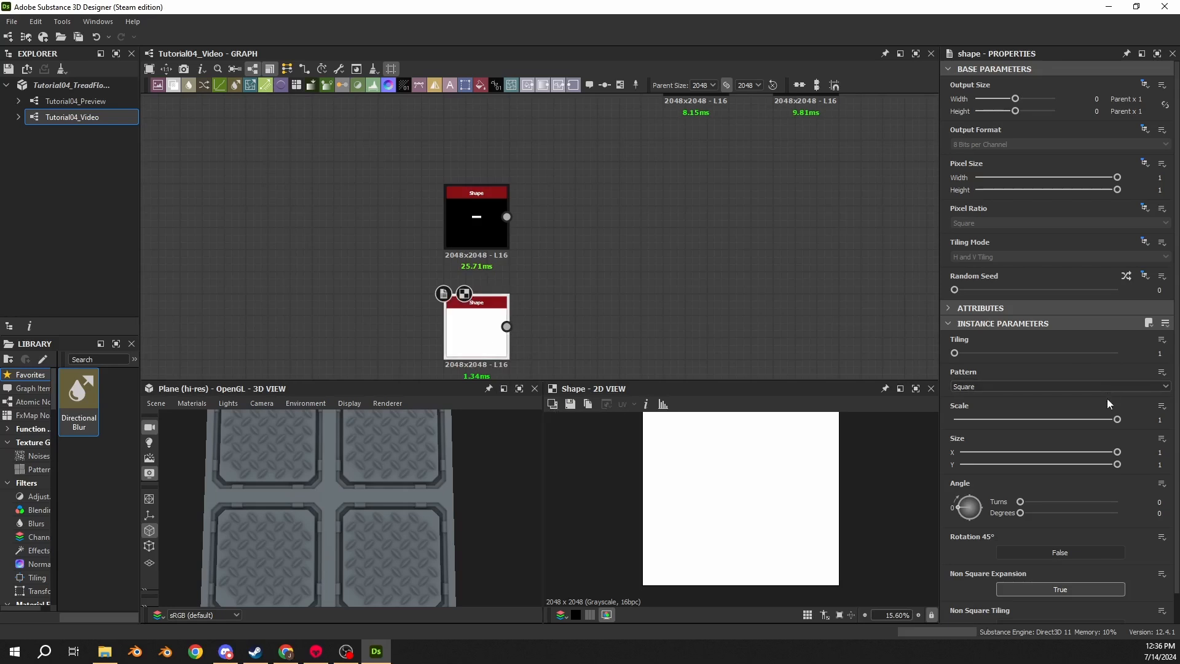
{"action": "type", "text": "0.1"}
{"action": "key", "text": "Return"}
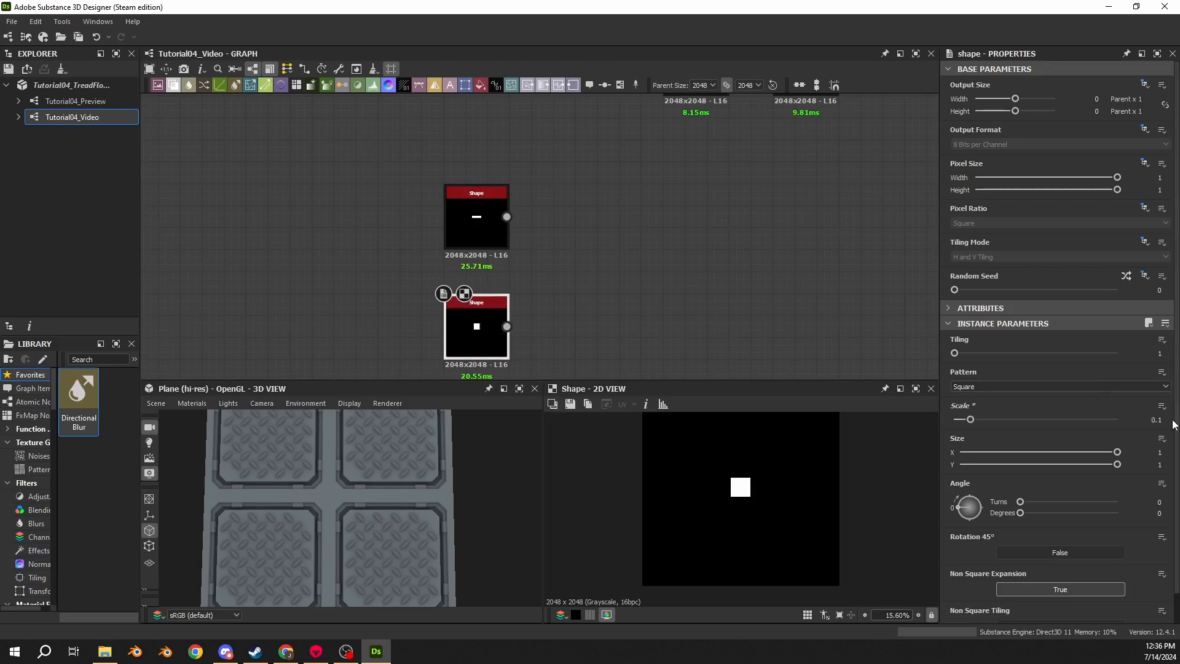
{"action": "left_click", "coordinate": [1159, 512]}
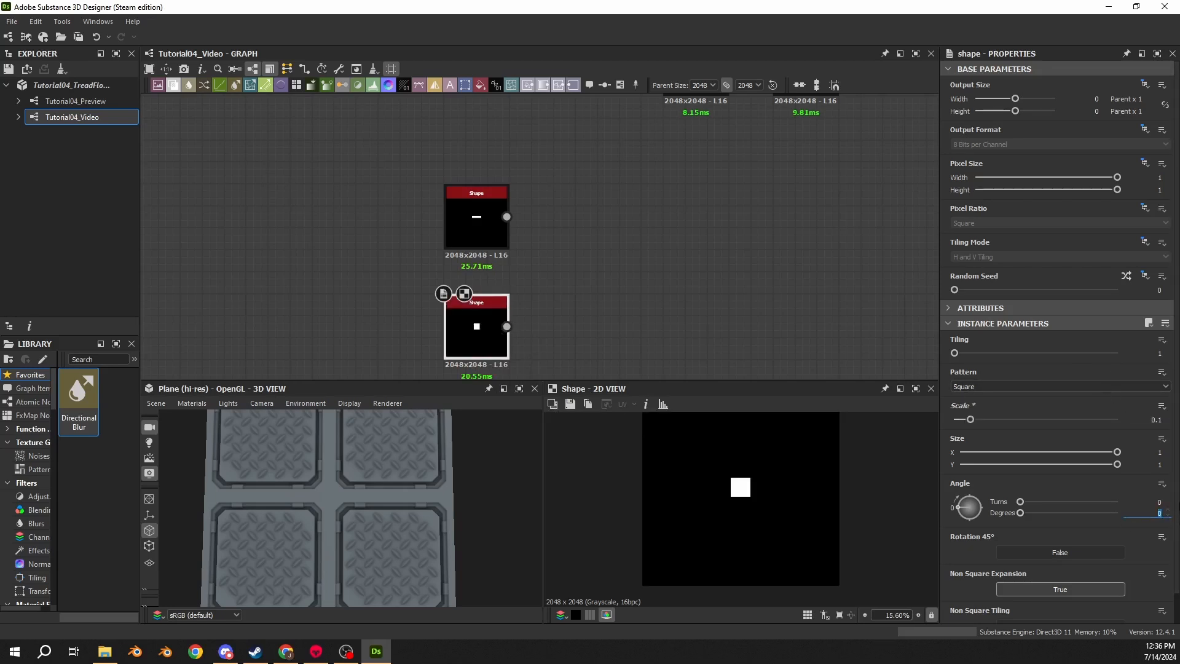
{"action": "type", "text": "45"}
{"action": "key", "text": "Return"}
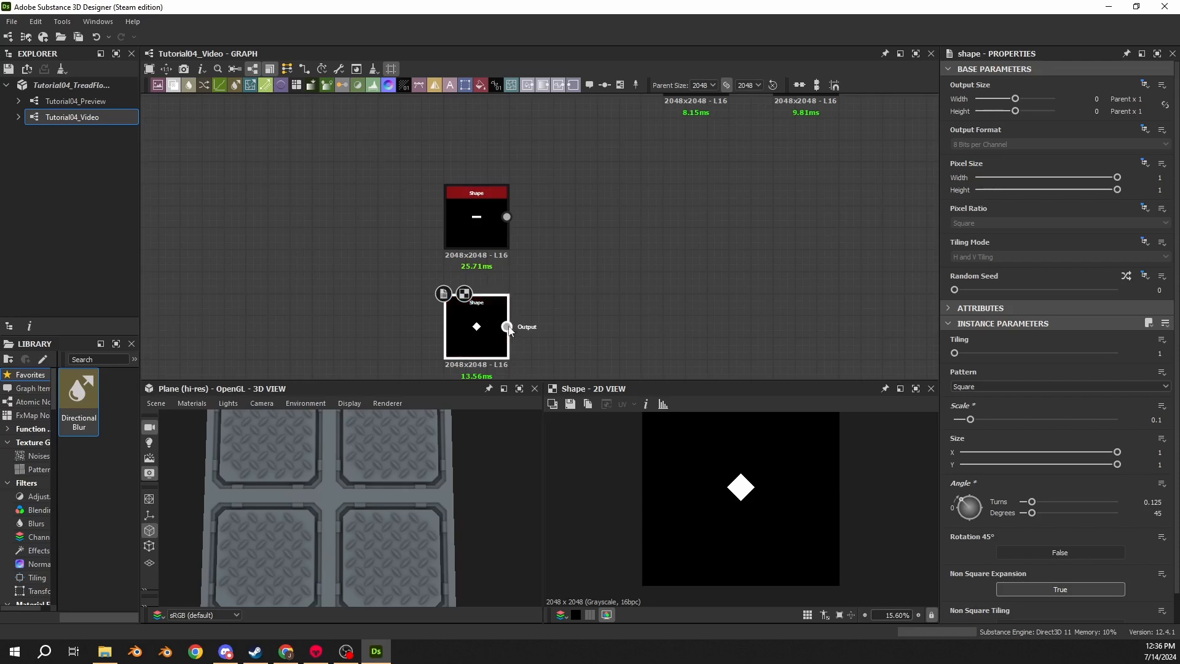
- Add a Transformation 2D after the diamond Shape and set its Offset X to -0.1125 and Y to 0.045
{"action": "left_click_drag", "start_coordinate": [506, 326], "coordinate": [633, 326]}
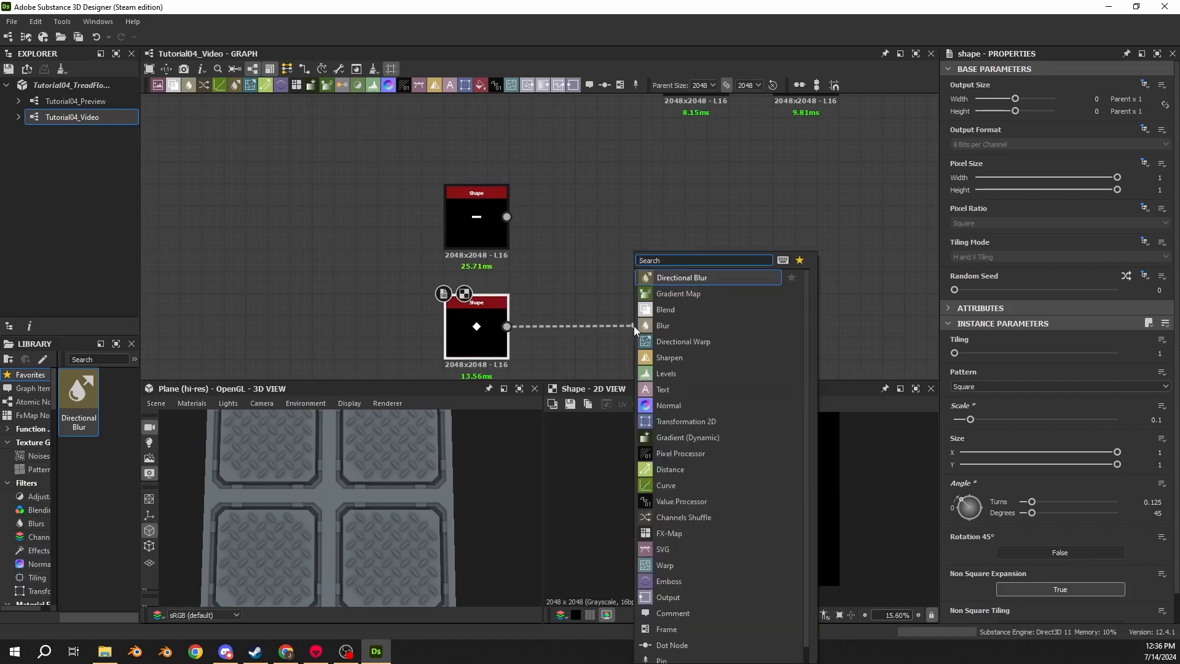
{"action": "type", "text": "tra"}
{"action": "key", "text": "Return"}
{"action": "left_click_drag", "start_coordinate": [625, 331], "coordinate": [588, 330]}
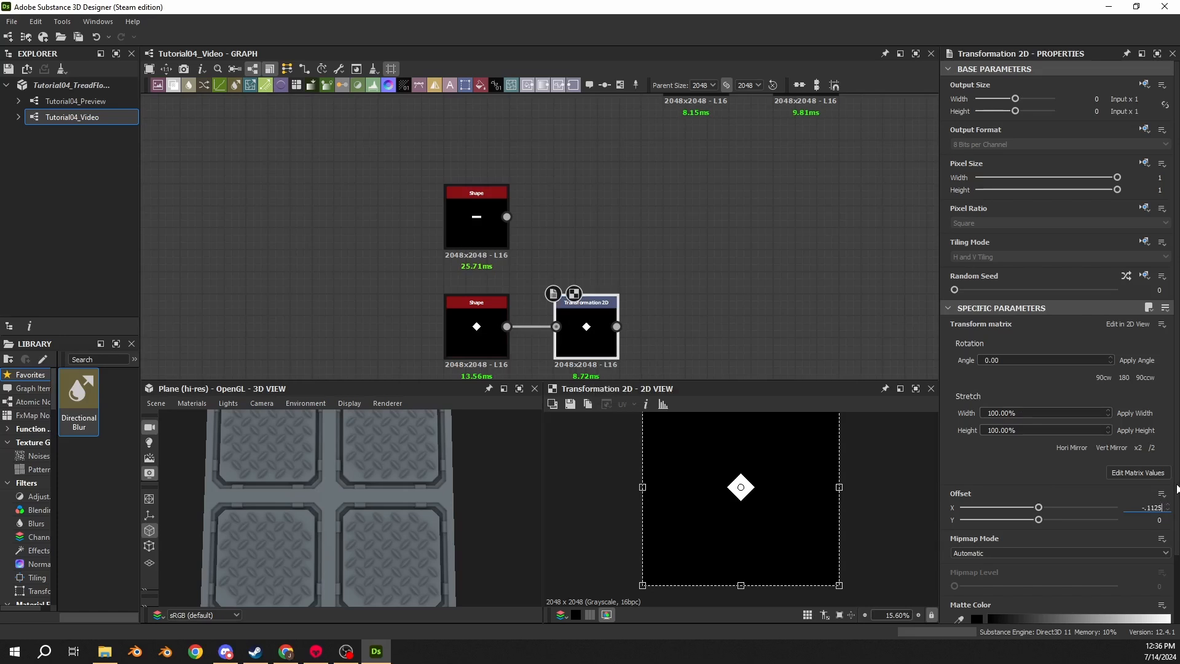
{"action": "key", "text": "Return"}
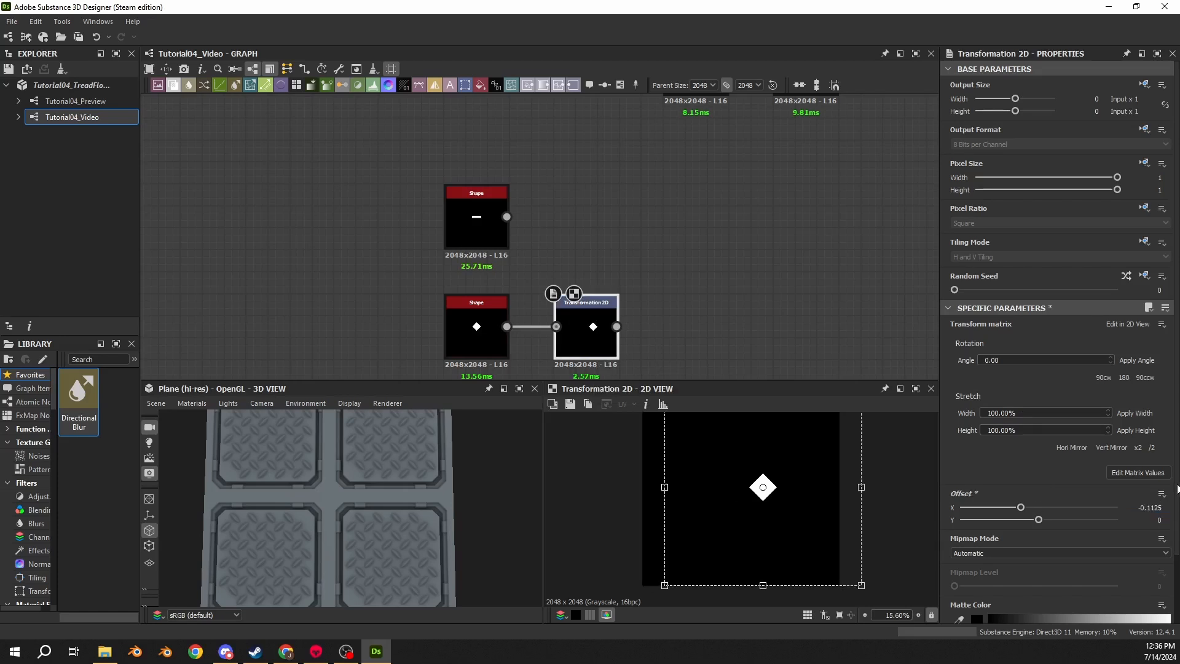
{"action": "double_click", "coordinate": [1159, 520]}
{"action": "type", "text": ".045"}
{"action": "key", "text": "Return"}
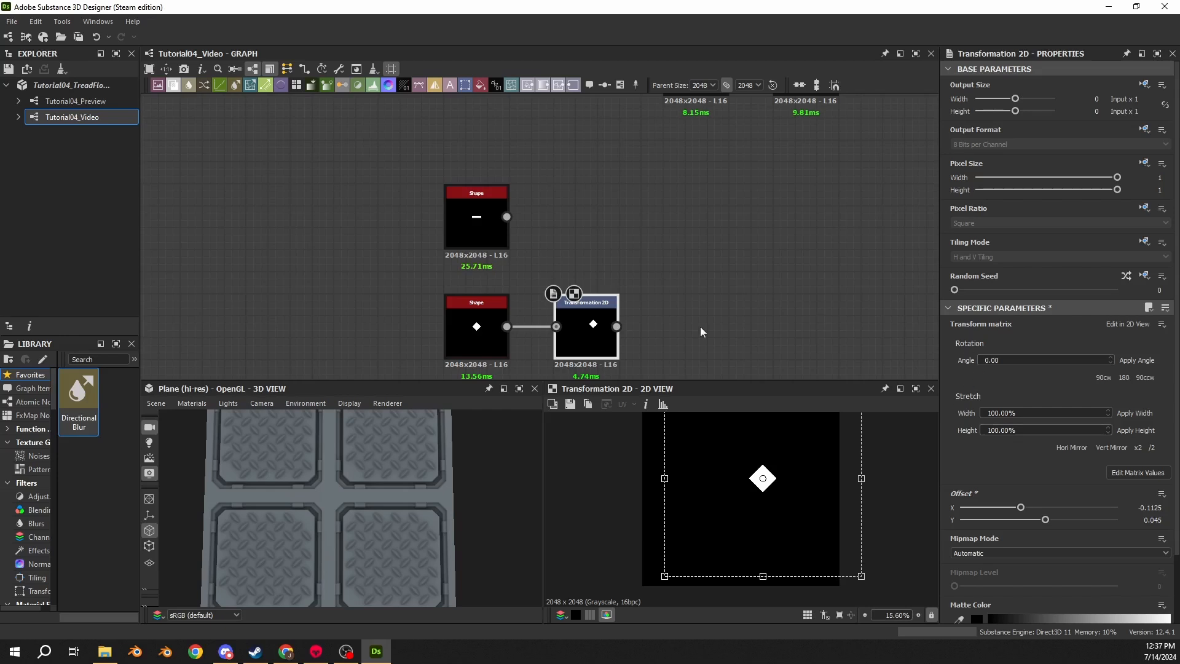
- Add a Mirror Grayscale after the Transformation 2D and set its mode to Mirror Axis Y
{"action": "left_click_drag", "start_coordinate": [616, 326], "coordinate": [646, 323]}
{"action": "type", "text": "mirro"}
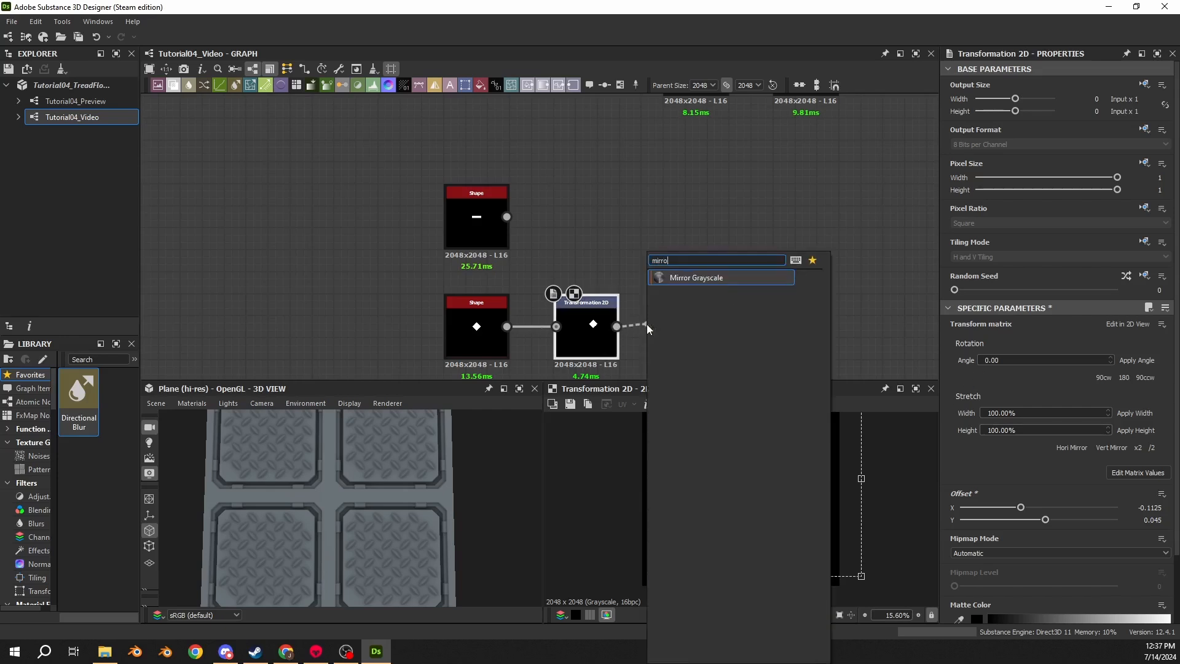
{"action": "key", "text": "Return"}
{"action": "left_click_drag", "start_coordinate": [714, 345], "coordinate": [732, 347]}
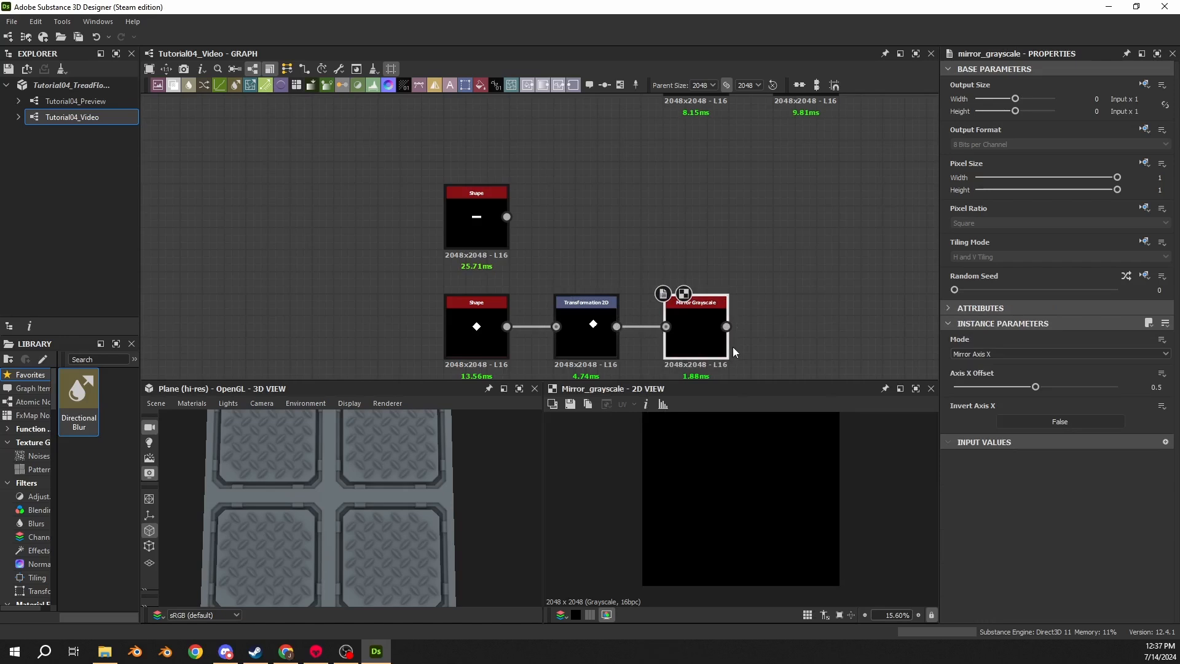
{"action": "left_click", "coordinate": [1027, 354]}
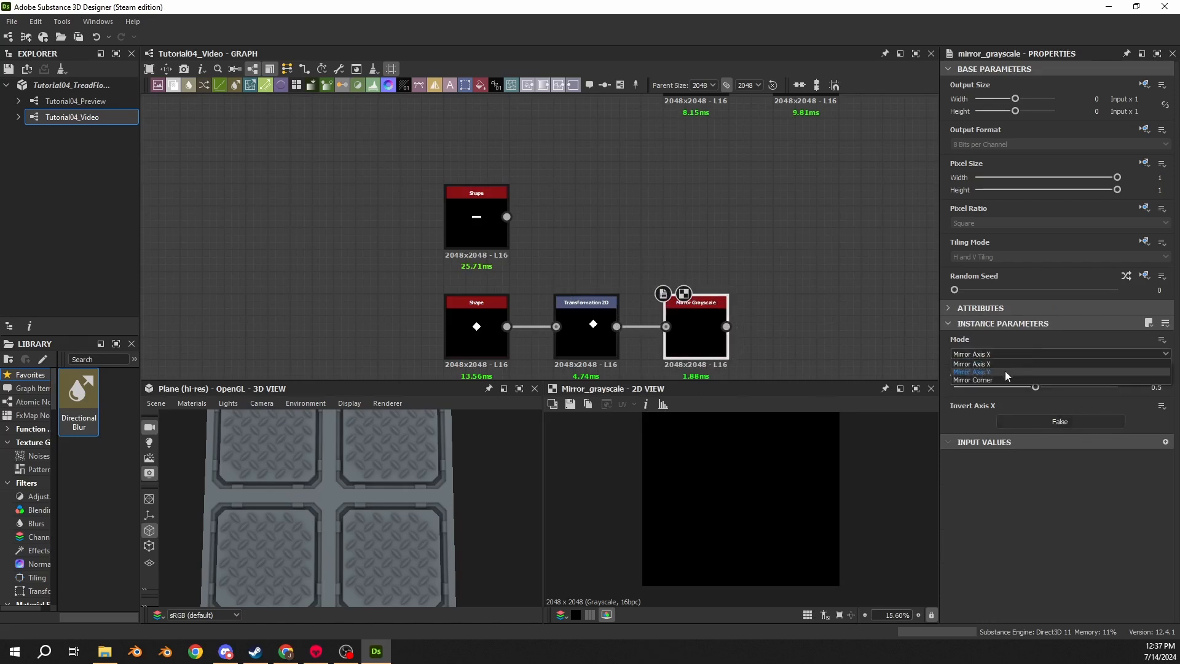
{"action": "left_click", "coordinate": [1005, 369]}
{"action": "double_click", "coordinate": [593, 335]}
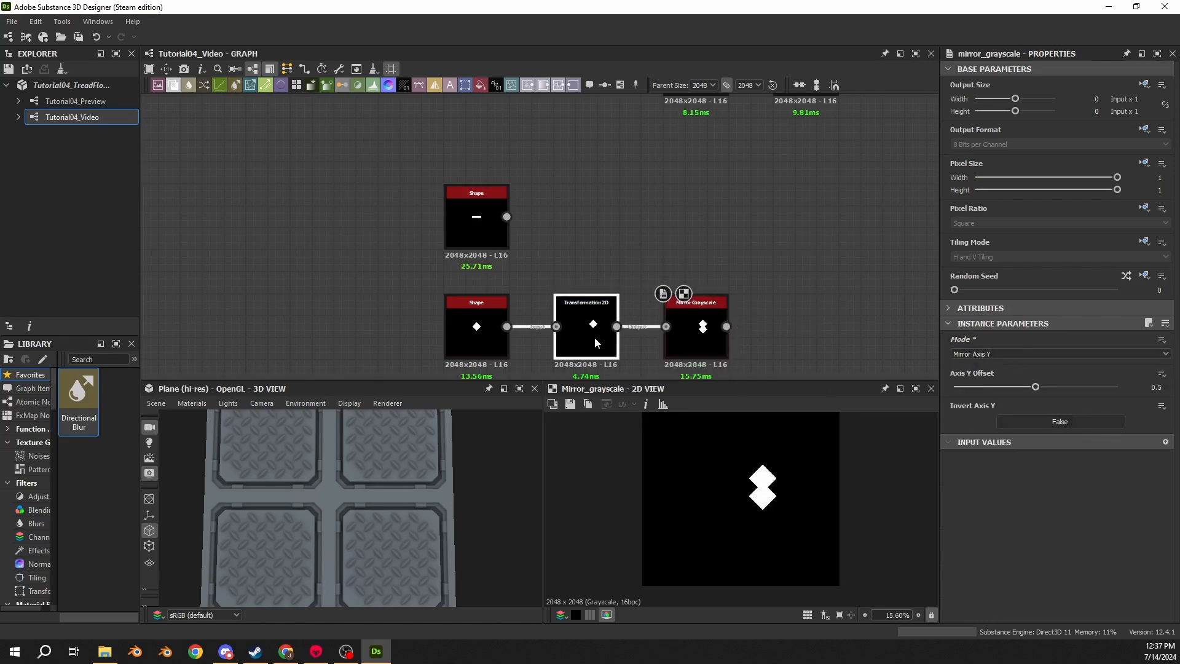
{"action": "double_click", "coordinate": [706, 321]}
{"action": "middle_click_drag", "start_coordinate": [744, 316], "coordinate": [613, 289]}
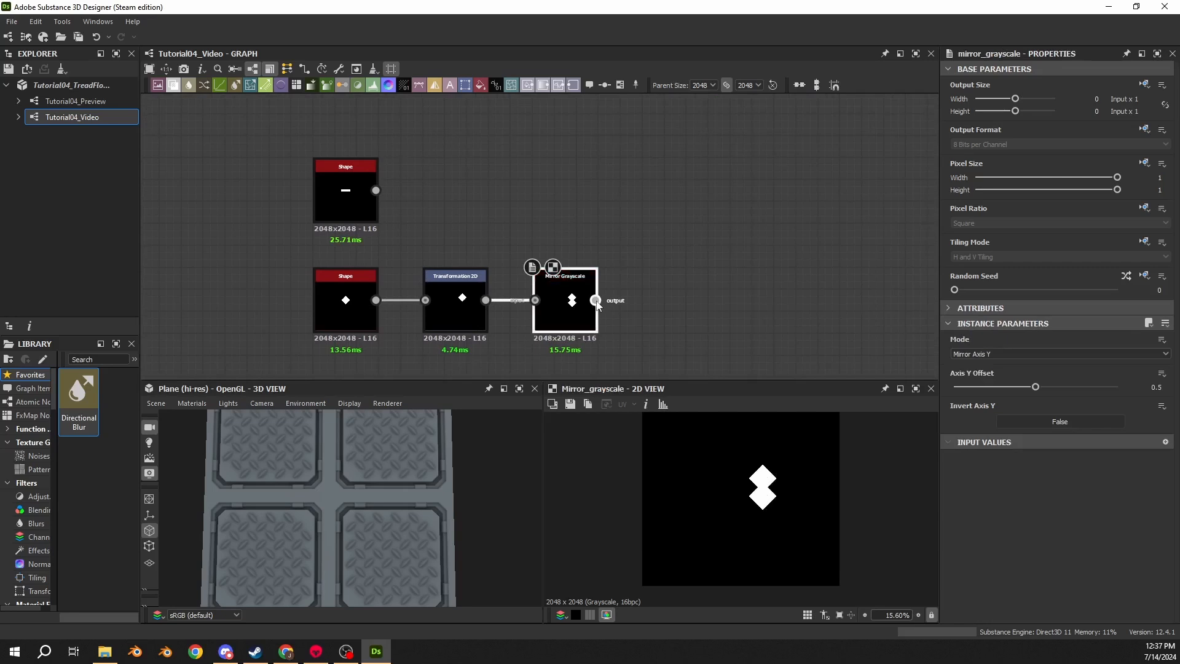
- Add a second Mirror Grayscale after the first and set its mode to Mirror Corner with Corner Type Top Right
{"action": "left_click_drag", "start_coordinate": [595, 300], "coordinate": [673, 311]}
{"action": "type", "text": "mirror"}
{"action": "key", "text": "Return"}
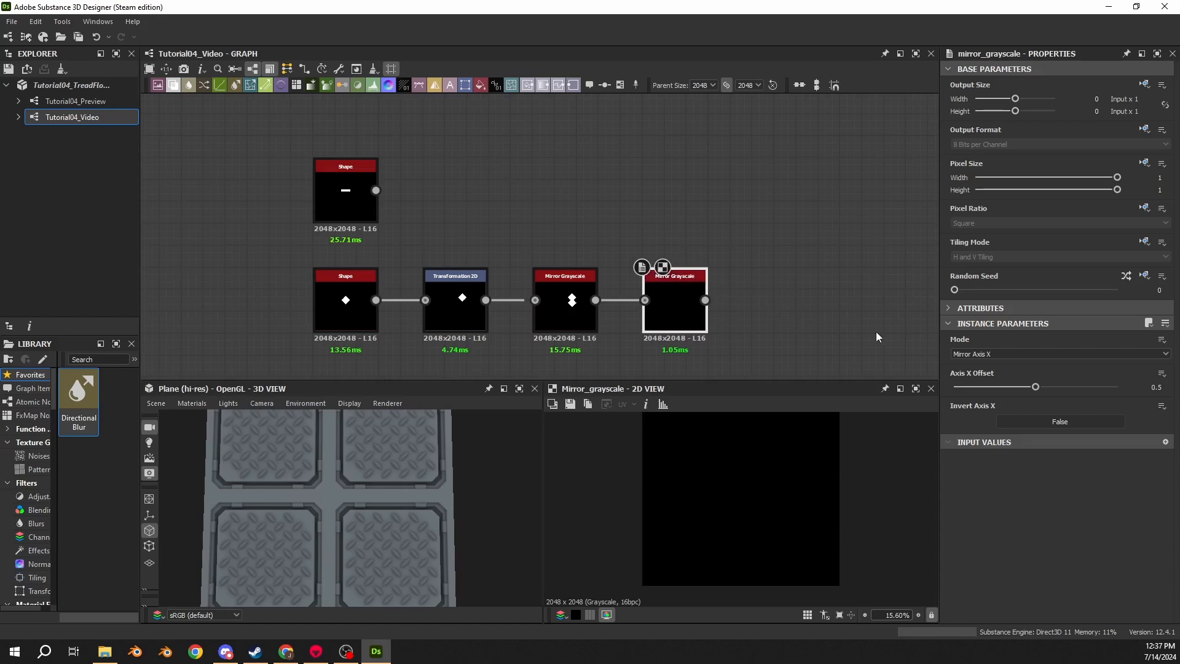
{"action": "left_click", "coordinate": [995, 355]}
{"action": "left_click", "coordinate": [982, 381]}
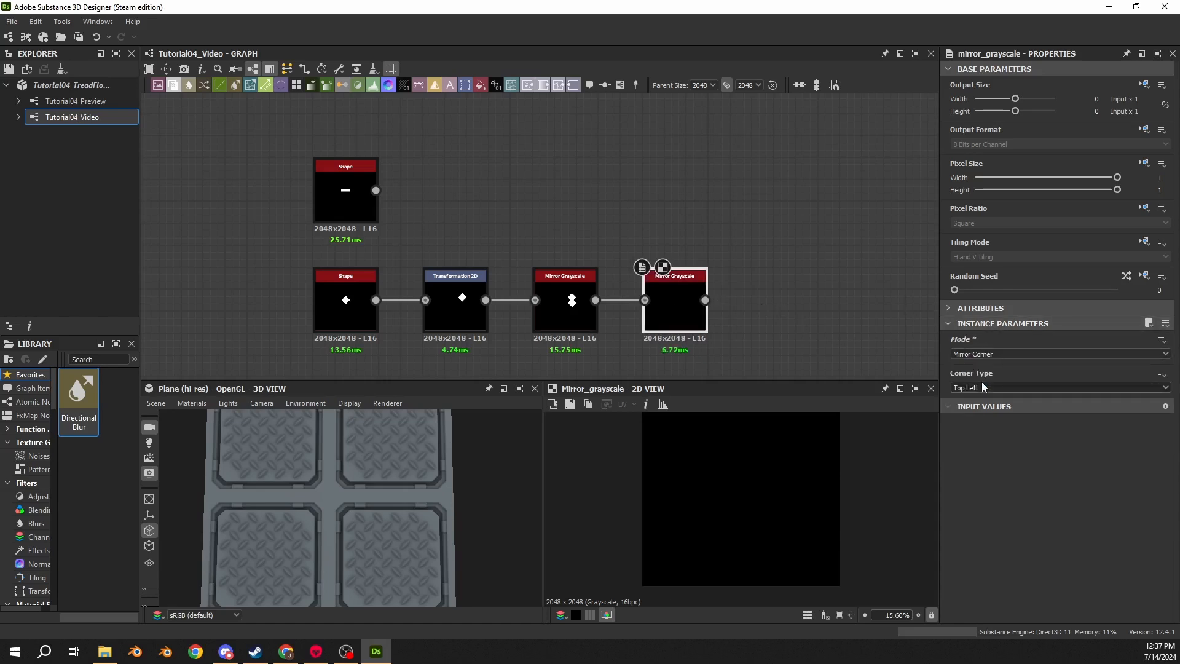
{"action": "left_click", "coordinate": [974, 386]}
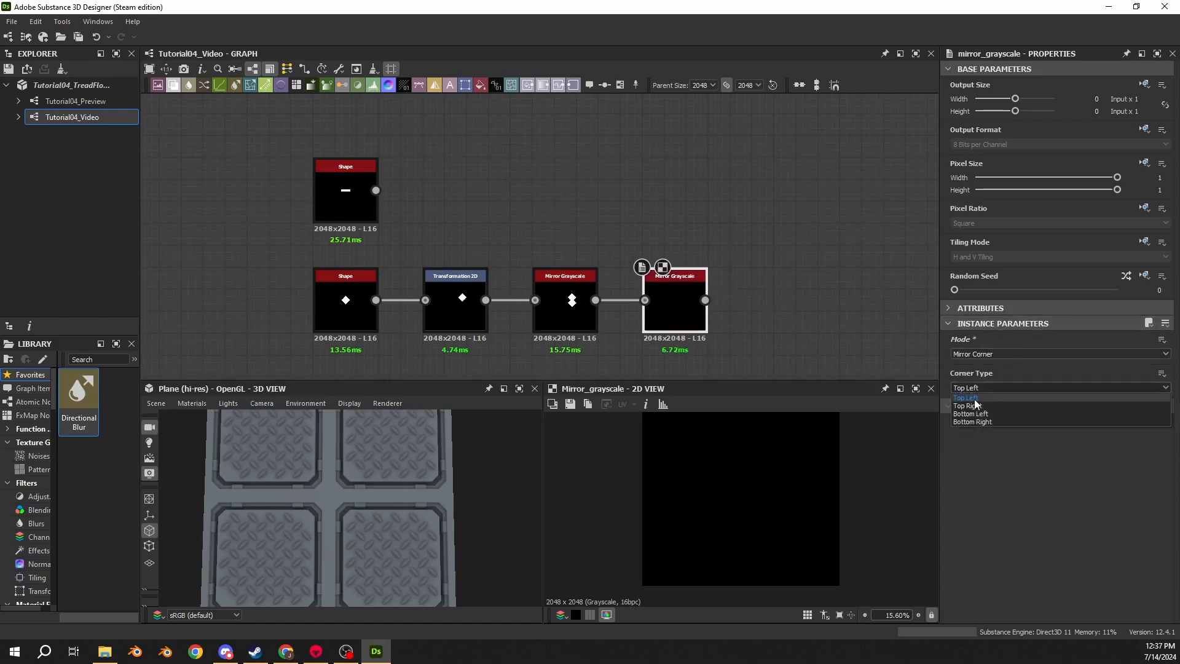
{"action": "left_click", "coordinate": [977, 405]}
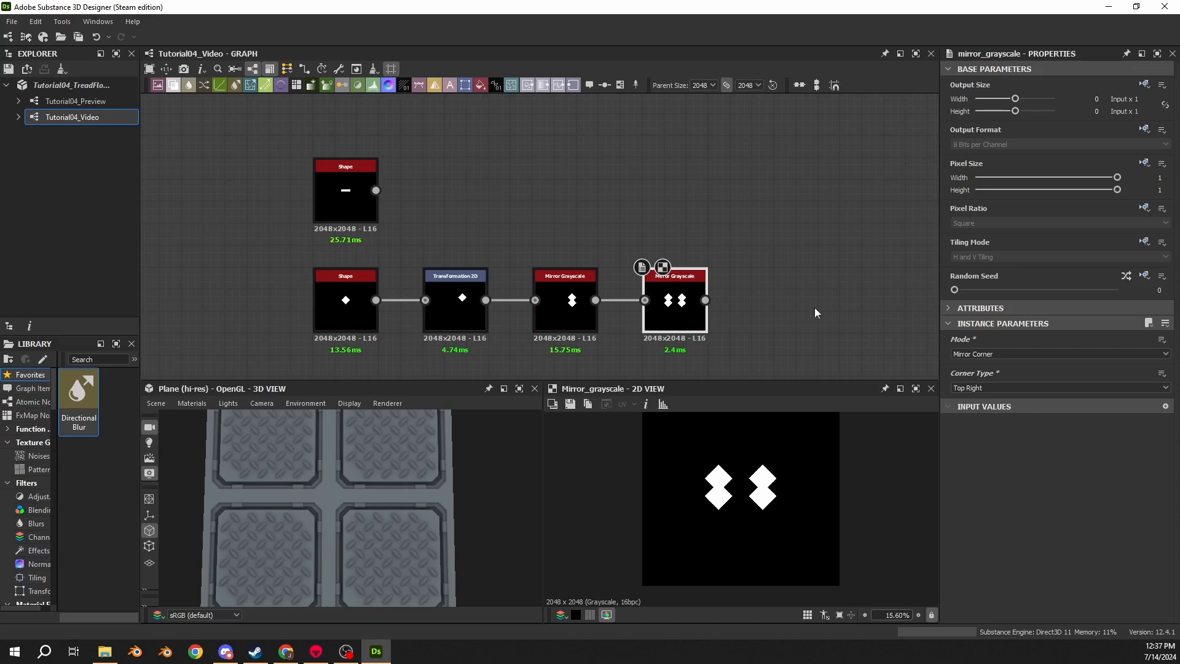
- Add a Blend node taking the rectangular Shape and the corner-mirrored diamonds, and set its Blending Mode to Subtract
{"action": "scroll", "coordinate": [765, 507], "scroll_direction": "down", "scroll_amount": 2}
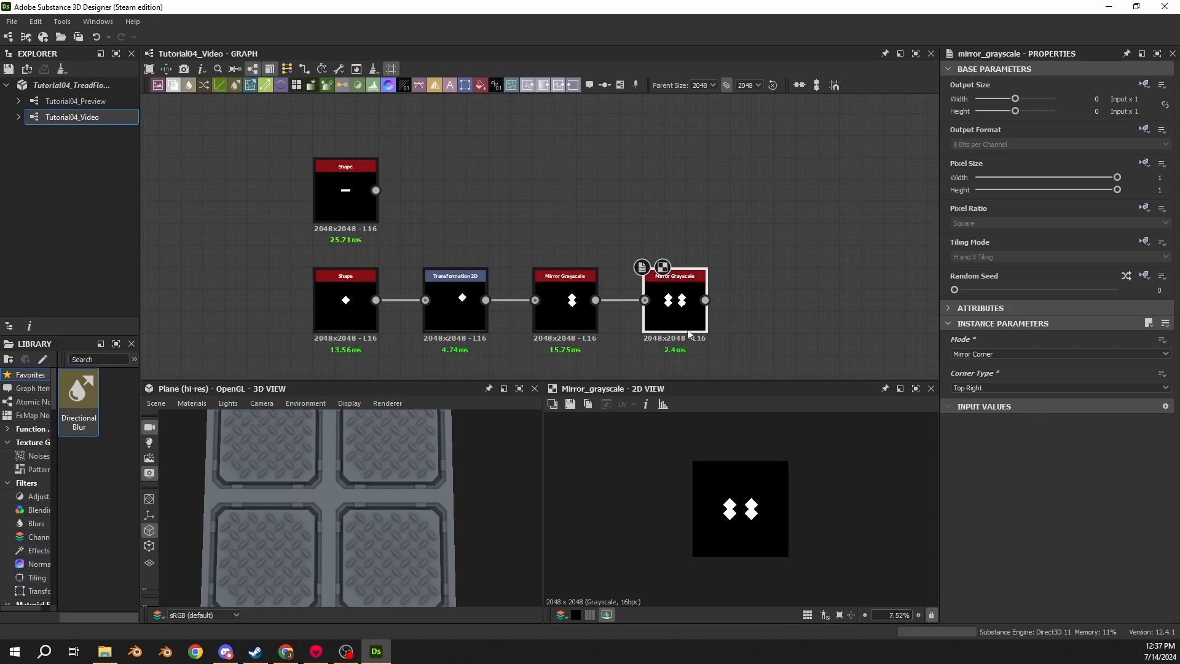
{"action": "left_click_drag", "start_coordinate": [376, 190], "coordinate": [758, 193]}
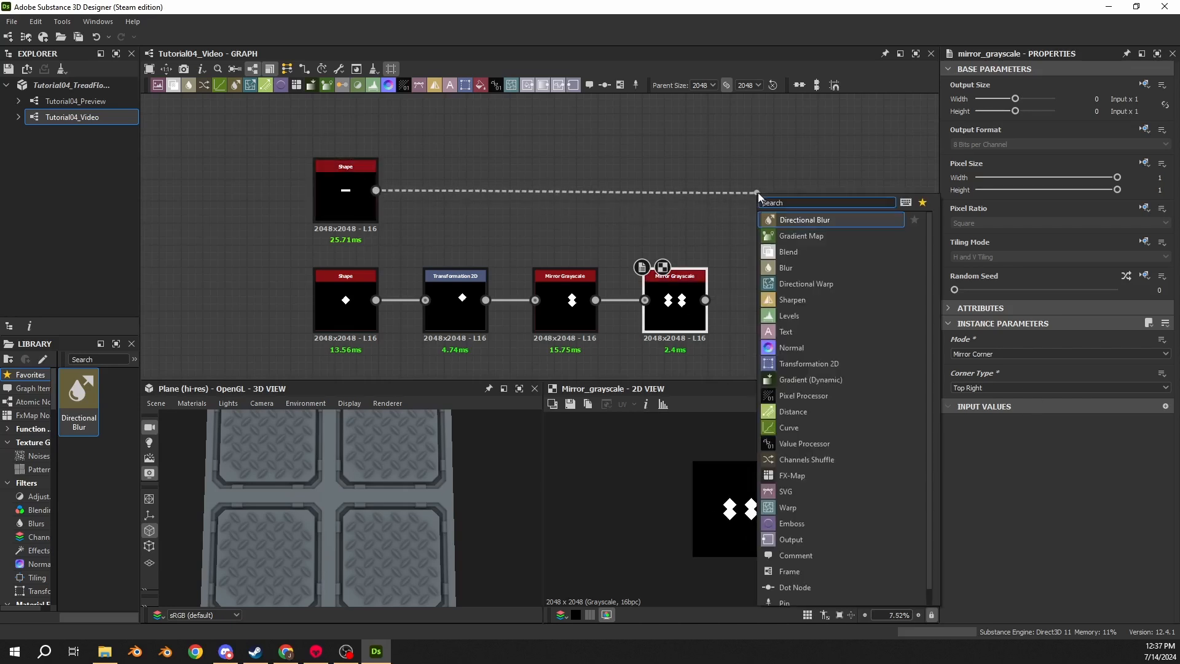
{"action": "type", "text": "blend"}
{"action": "key", "text": "Return"}
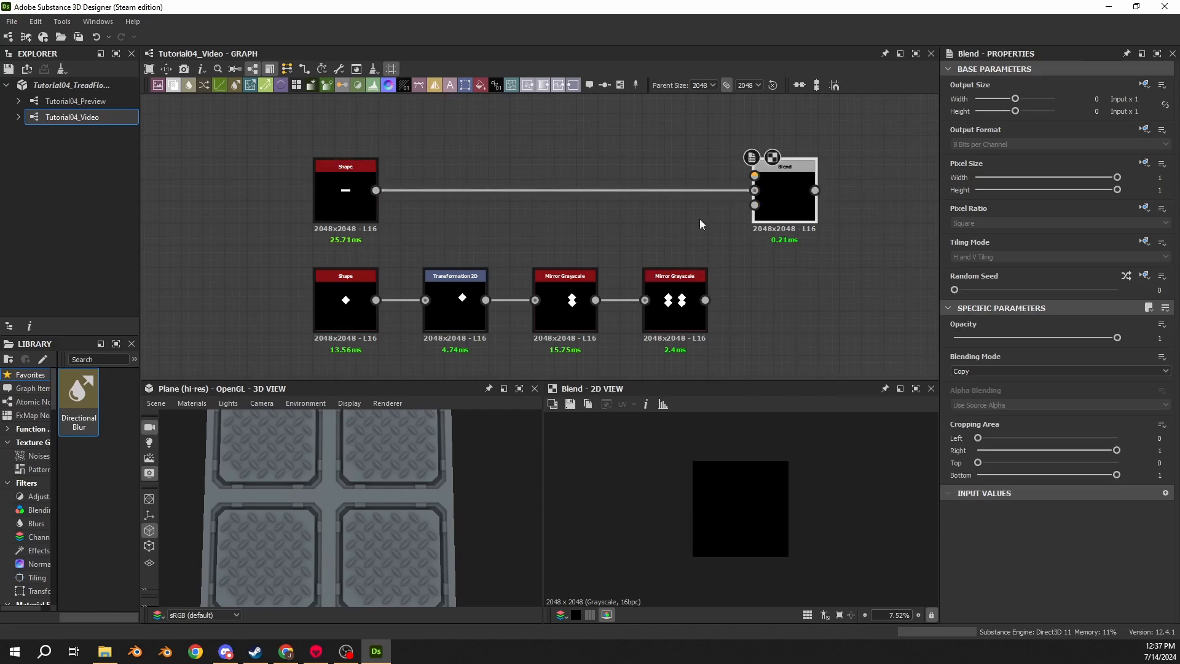
{"action": "left_click", "coordinate": [674, 301]}
{"action": "left_click_drag", "start_coordinate": [704, 300], "coordinate": [755, 190]}
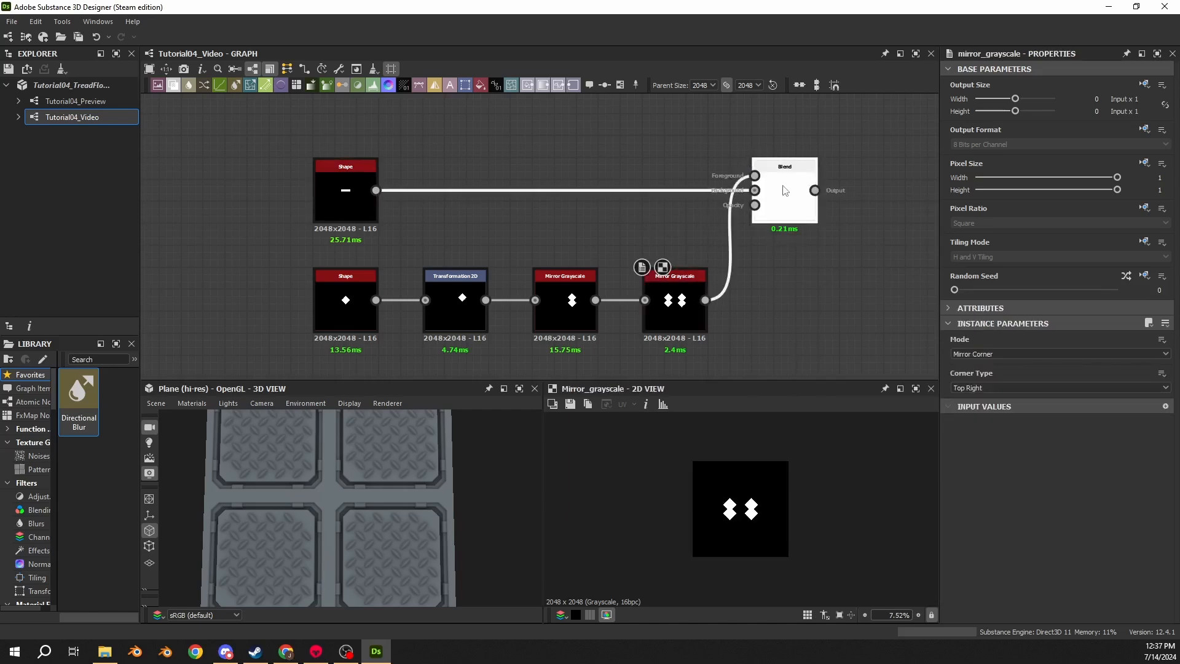
{"action": "double_click", "coordinate": [785, 191]}
{"action": "left_click", "coordinate": [968, 371]}
{"action": "left_click", "coordinate": [973, 400]}
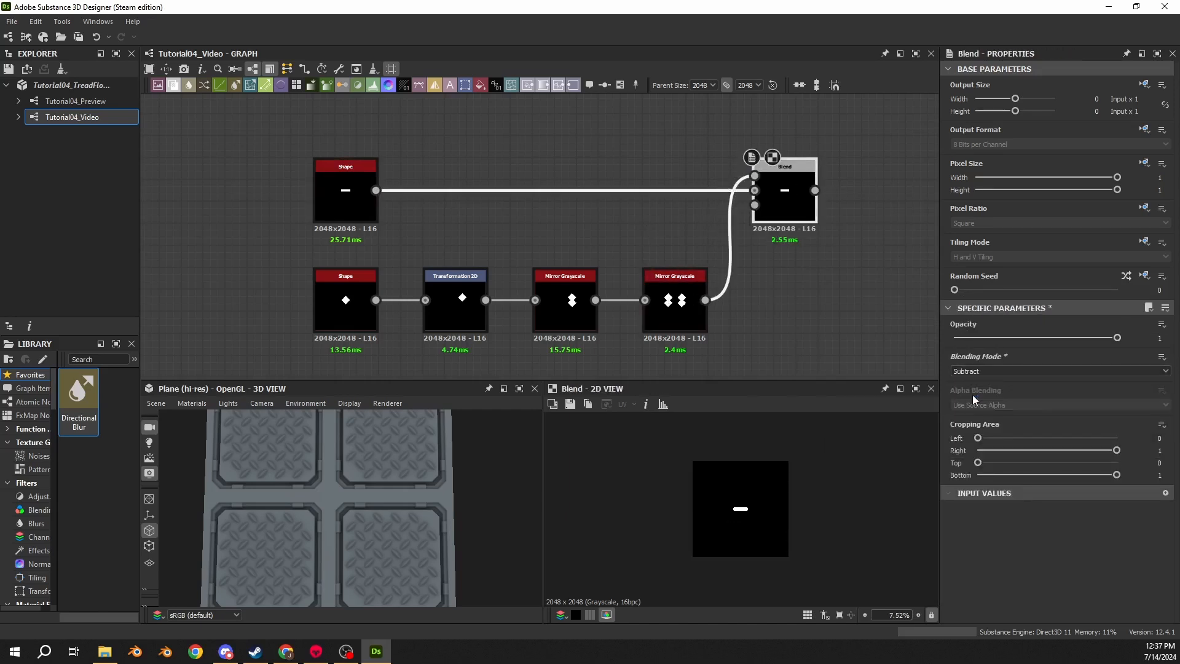
- Change the Transformation 2D node's Filtering option for the offset diamond
{"action": "scroll", "coordinate": [735, 493], "scroll_direction": "up", "scroll_amount": 20}
{"action": "middle_click_drag", "start_coordinate": [822, 458], "coordinate": [636, 455]}
{"action": "scroll", "coordinate": [636, 455], "scroll_direction": "down", "scroll_amount": 3}
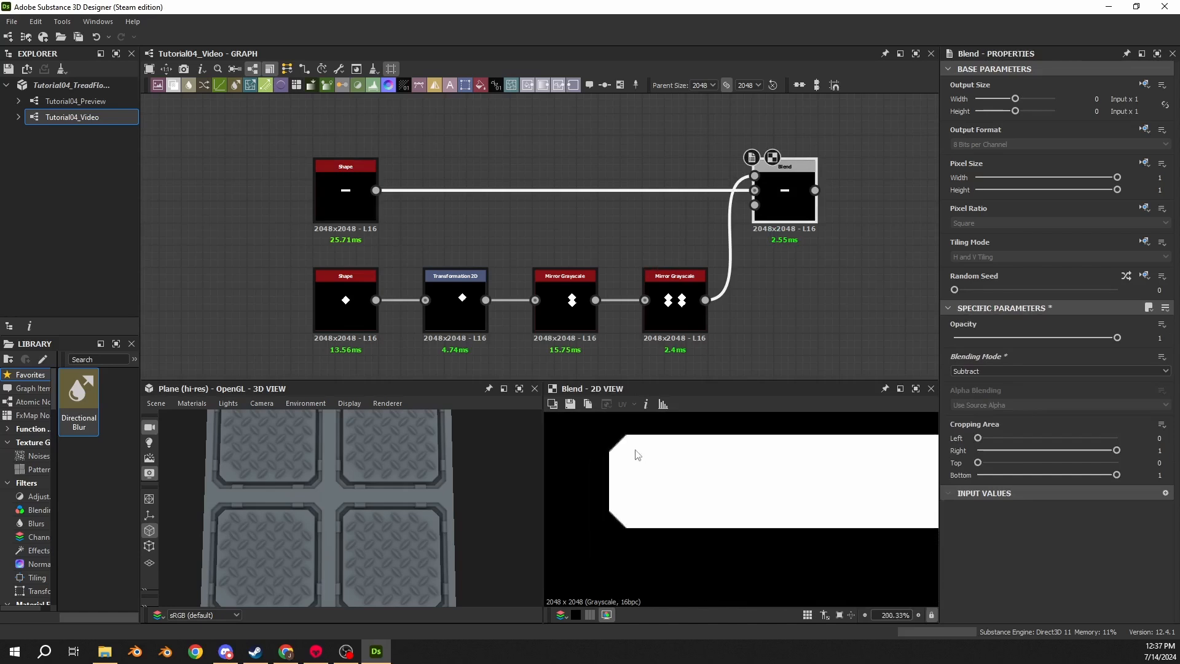
{"action": "middle_click_drag", "start_coordinate": [875, 459], "coordinate": [702, 458]}
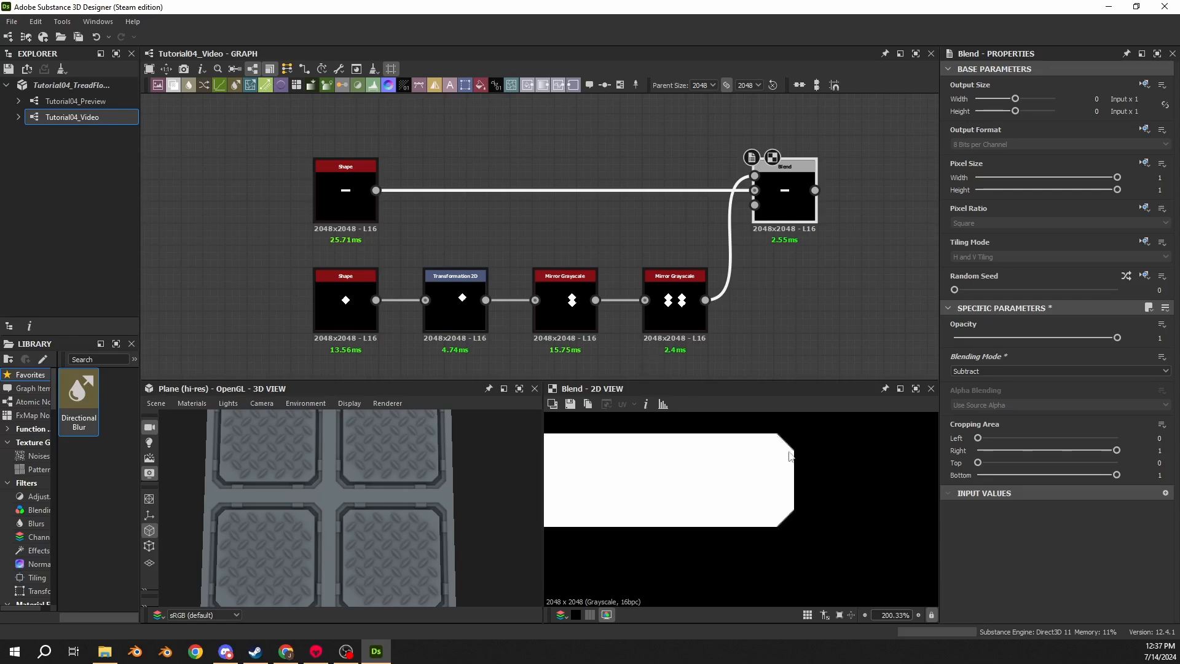
{"action": "left_click", "coordinate": [441, 306]}
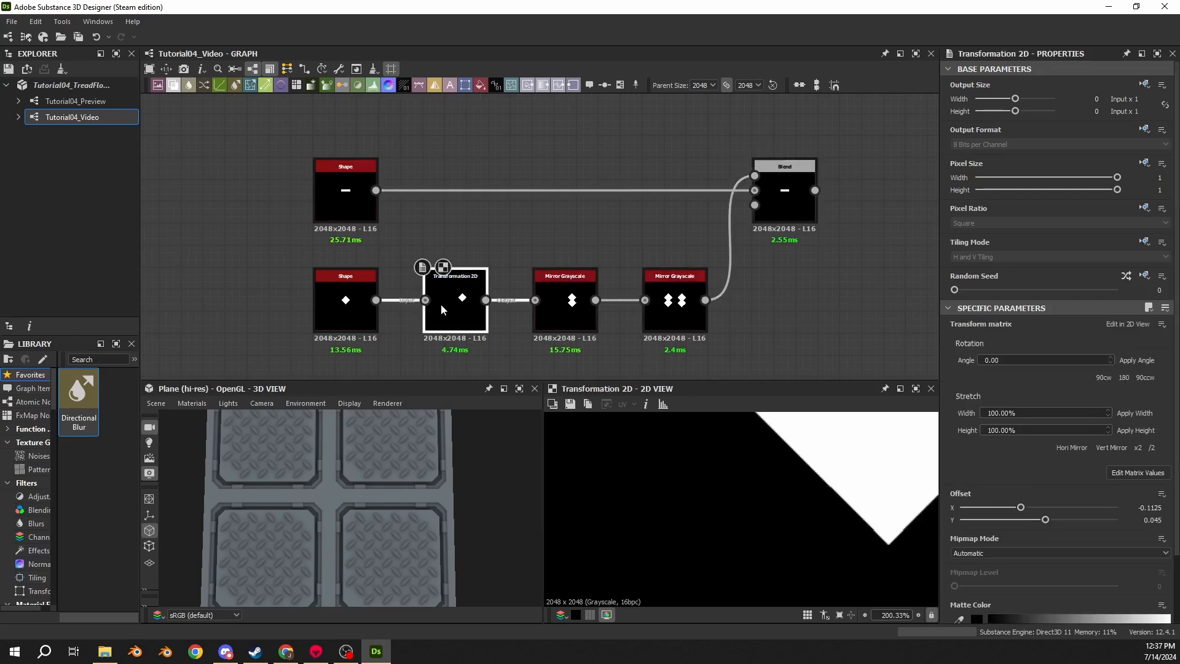
{"action": "scroll", "coordinate": [885, 545], "scroll_direction": "up", "scroll_amount": 8}
{"action": "left_click", "coordinate": [967, 553]}
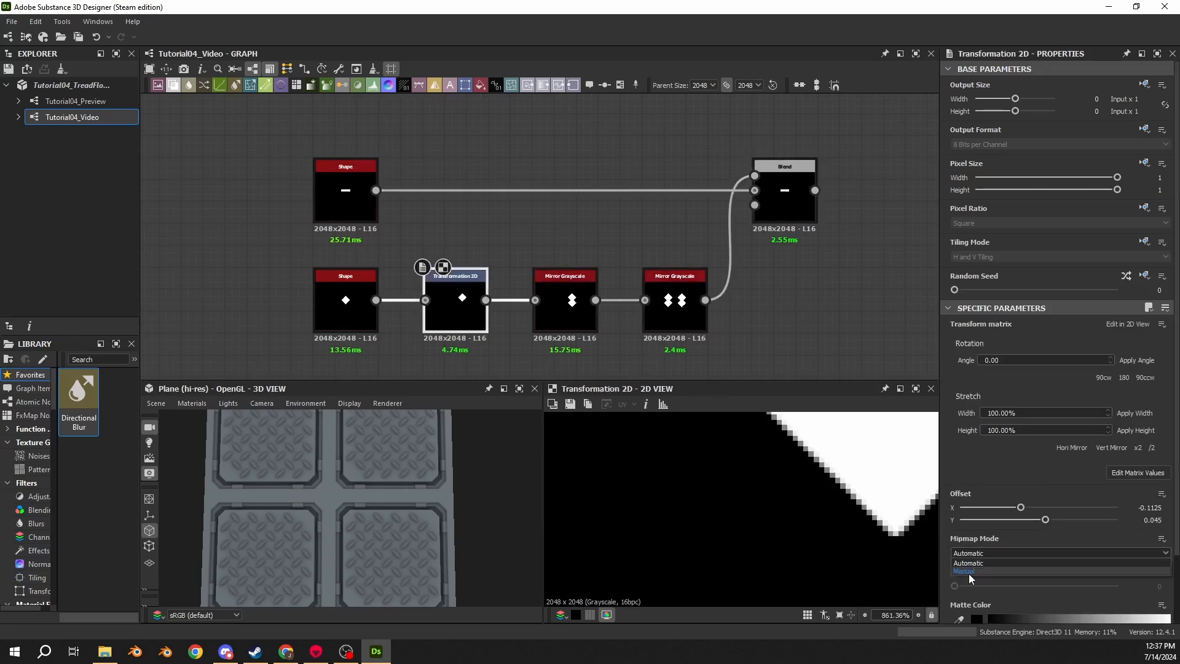
{"action": "left_click", "coordinate": [972, 536]}
{"action": "scroll", "coordinate": [972, 537], "scroll_direction": "down", "scroll_amount": 2}
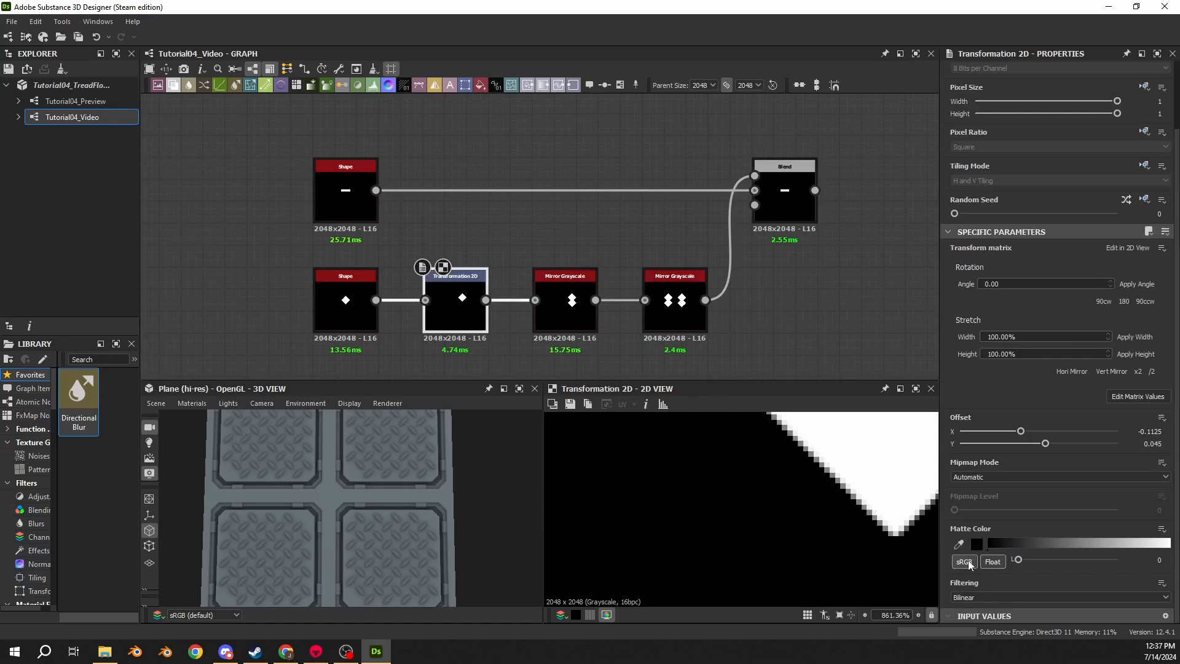
{"action": "left_click", "coordinate": [967, 601]}
{"action": "left_click", "coordinate": [967, 615]}
- Inspect the Blend output's cut corners in the 2D view at several zoom levels
{"action": "double_click", "coordinate": [796, 198]}
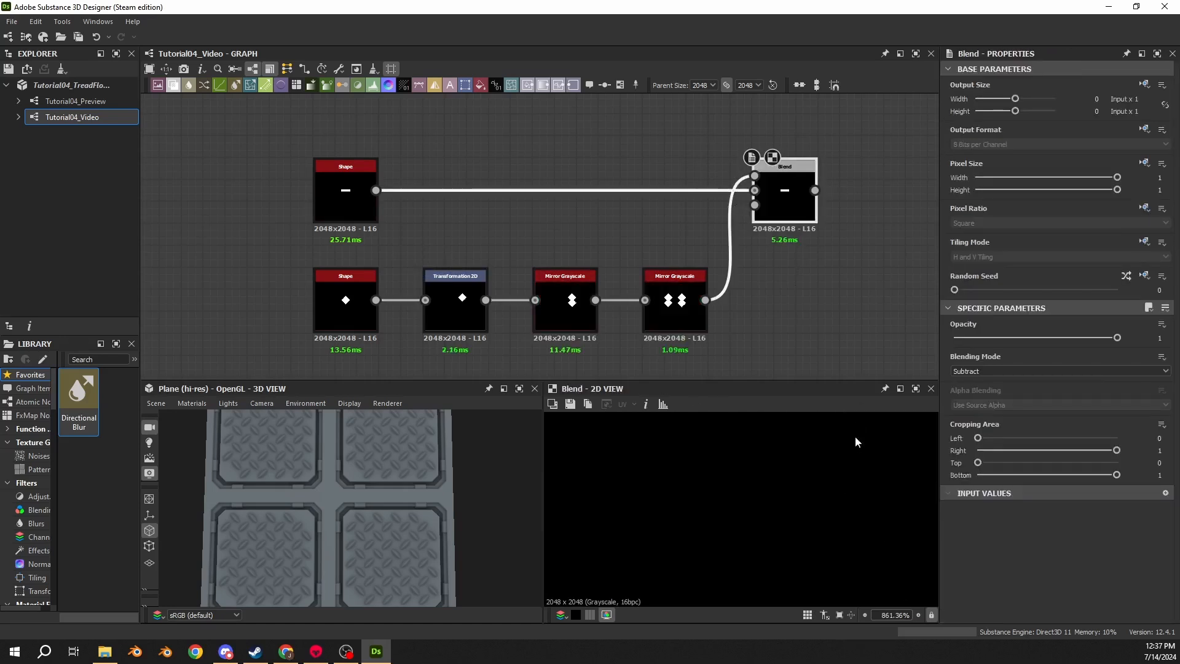
{"action": "scroll", "coordinate": [743, 524], "scroll_direction": "down", "scroll_amount": 6}
{"action": "scroll", "coordinate": [664, 520], "scroll_direction": "up", "scroll_amount": 12}
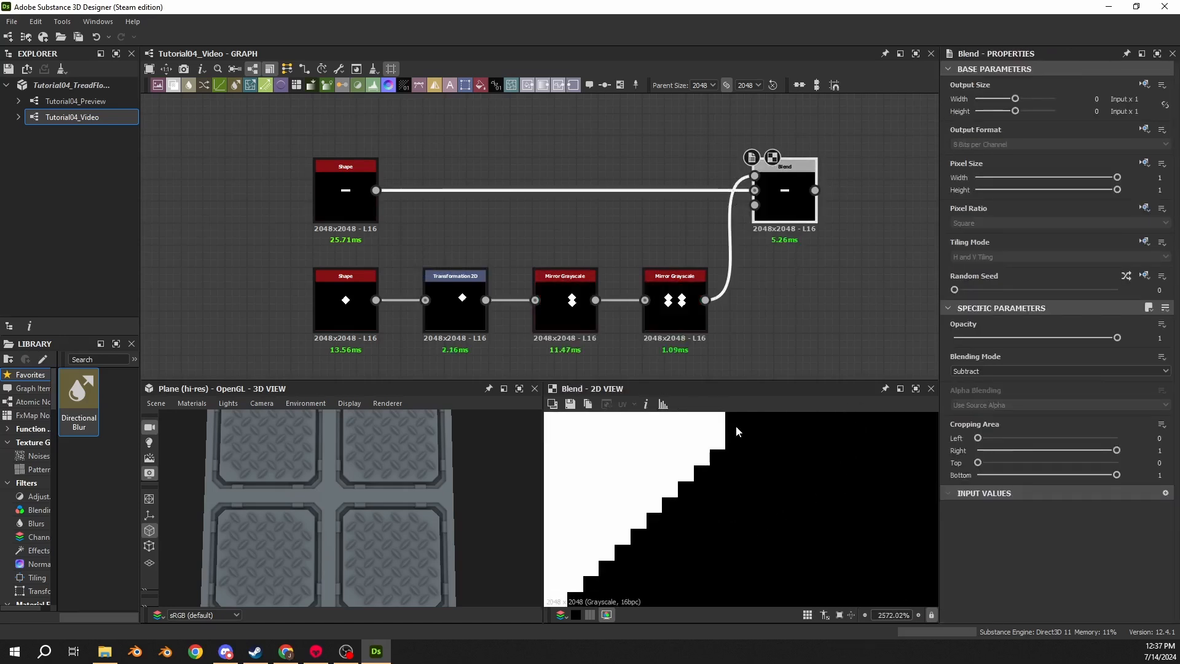
{"action": "scroll", "coordinate": [728, 554], "scroll_direction": "down", "scroll_amount": 10}
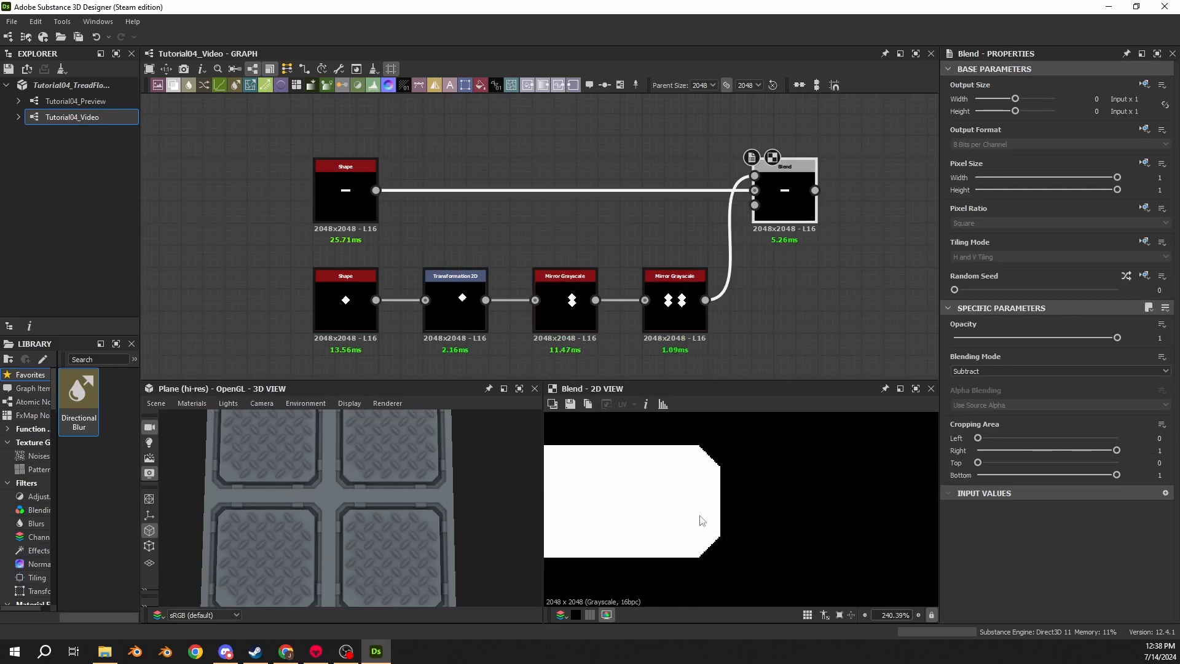
{"action": "scroll", "coordinate": [702, 520], "scroll_direction": "up", "scroll_amount": 5}
{"action": "scroll", "coordinate": [753, 539], "scroll_direction": "down", "scroll_amount": 7}
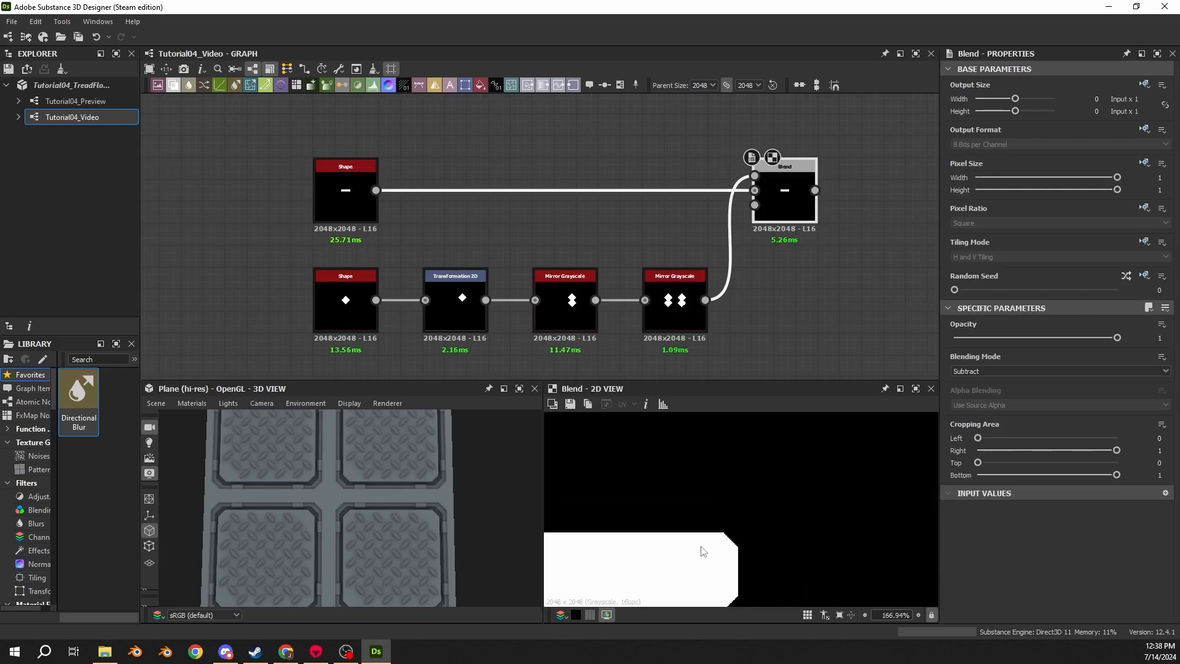
{"action": "scroll", "coordinate": [701, 541], "scroll_direction": "down", "scroll_amount": 2}
{"action": "scroll", "coordinate": [682, 522], "scroll_direction": "up", "scroll_amount": 8}
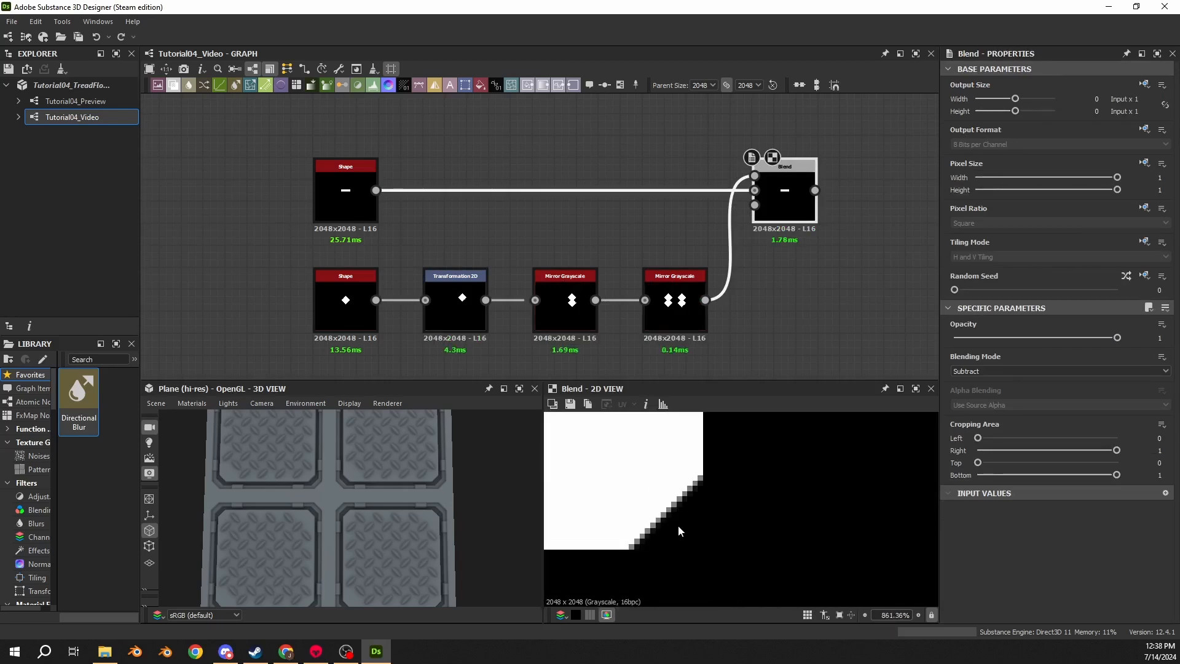
{"action": "scroll", "coordinate": [677, 526], "scroll_direction": "up", "scroll_amount": 2}
{"action": "scroll", "coordinate": [660, 527], "scroll_direction": "down", "scroll_amount": 10}
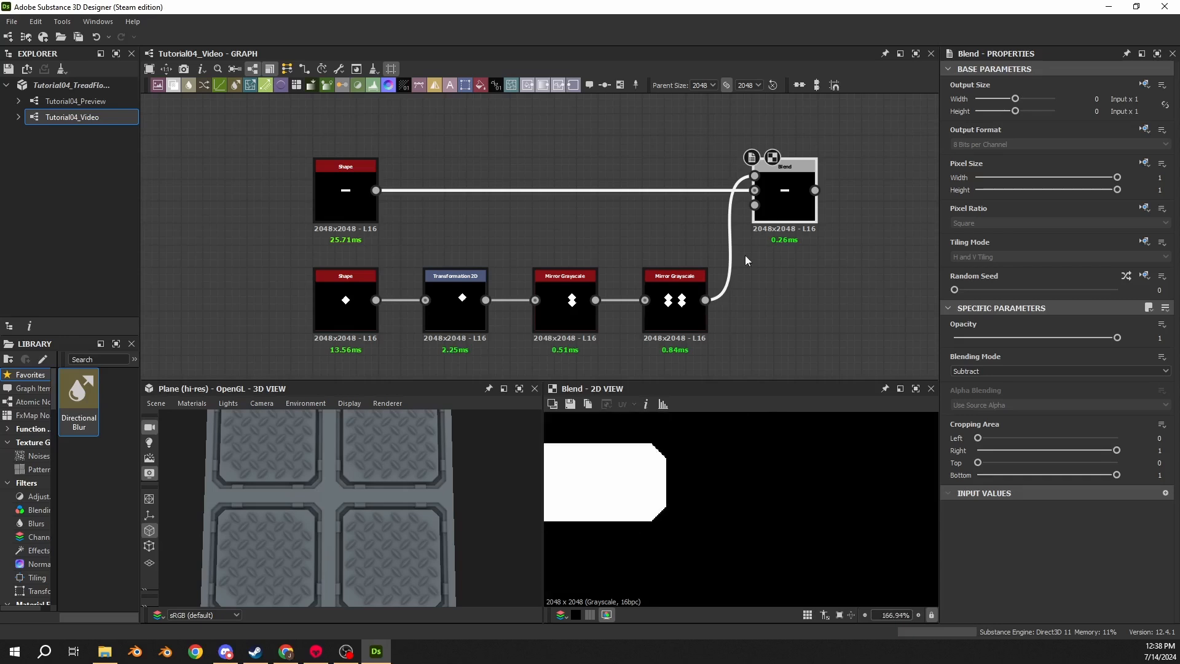
- Add a Bevel node after the Blend and set its Distance to -0.005
{"action": "scroll", "coordinate": [744, 260], "scroll_direction": "down", "scroll_amount": 4}
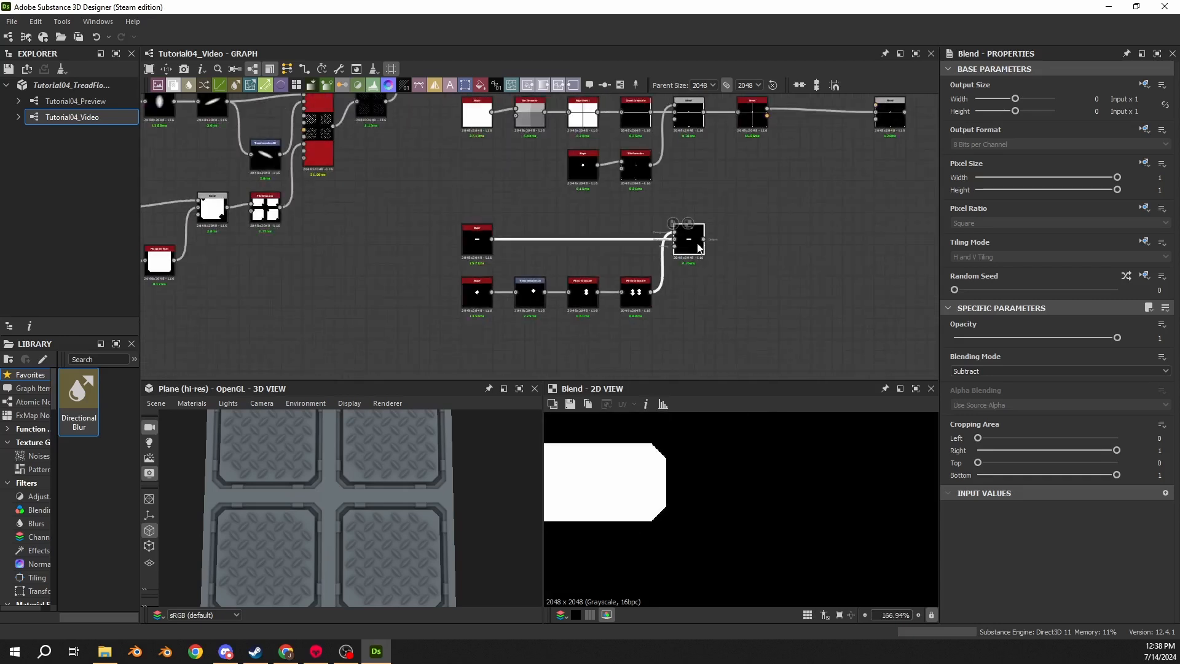
{"action": "left_click_drag", "start_coordinate": [704, 239], "coordinate": [730, 242]}
{"action": "type", "text": "bevel"}
{"action": "key", "text": "Return"}
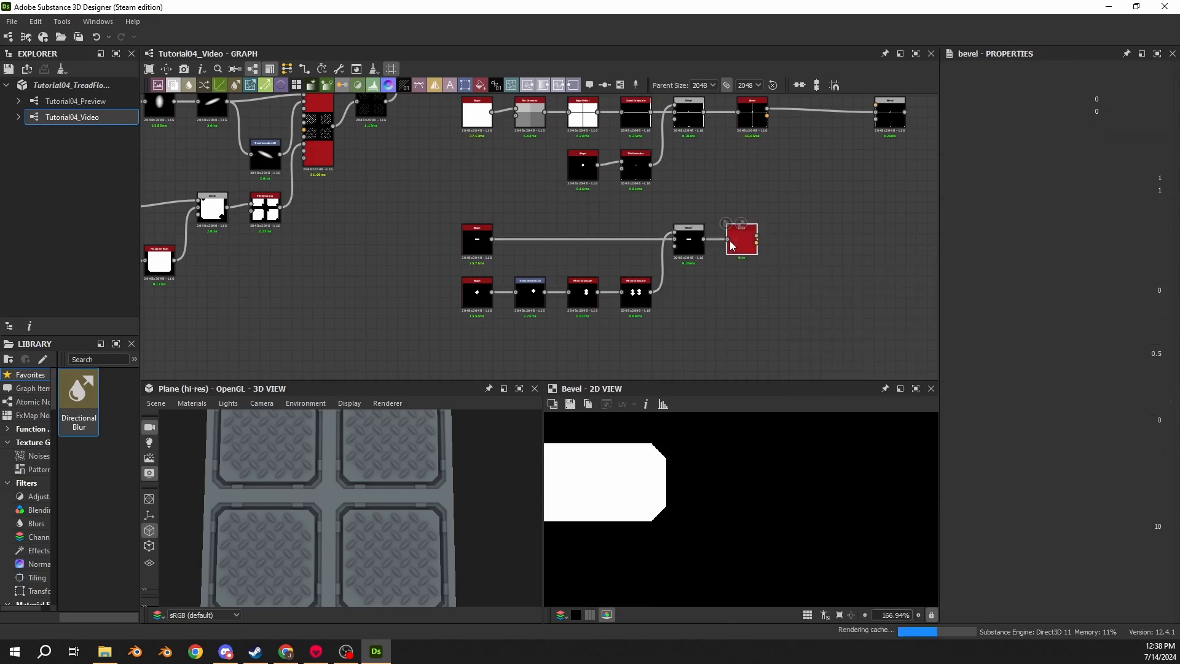
{"action": "scroll", "coordinate": [732, 241], "scroll_direction": "up", "scroll_amount": 2}
{"action": "middle_click_drag", "start_coordinate": [762, 169], "coordinate": [712, 236]}
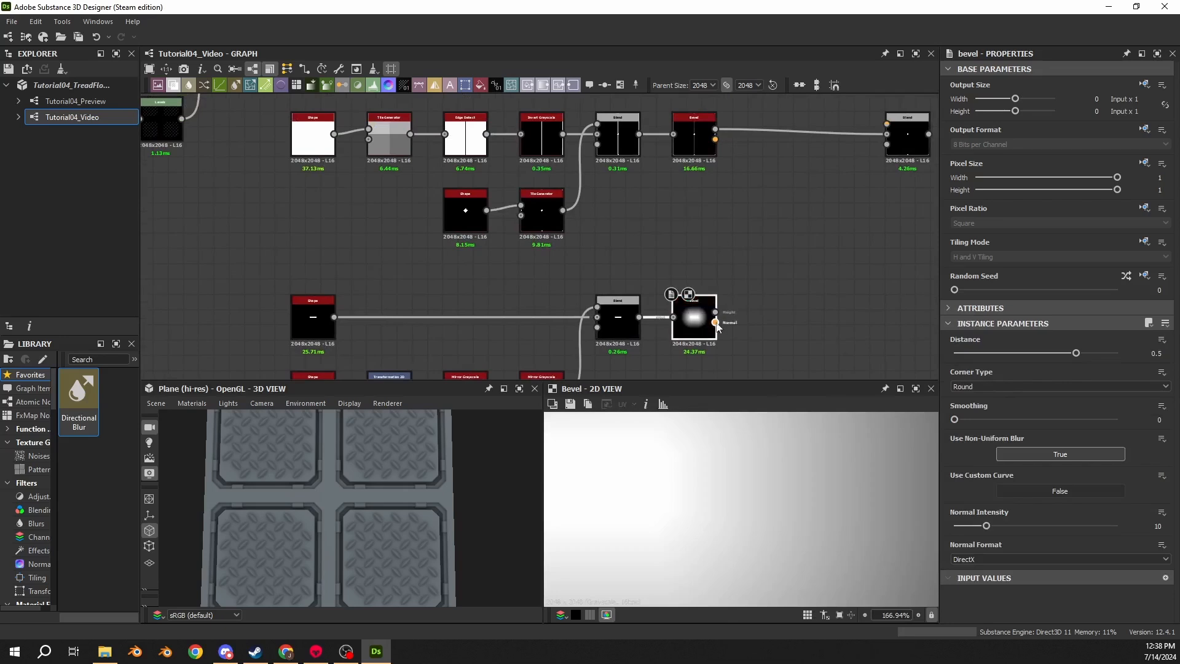
{"action": "left_click", "coordinate": [1167, 354]}
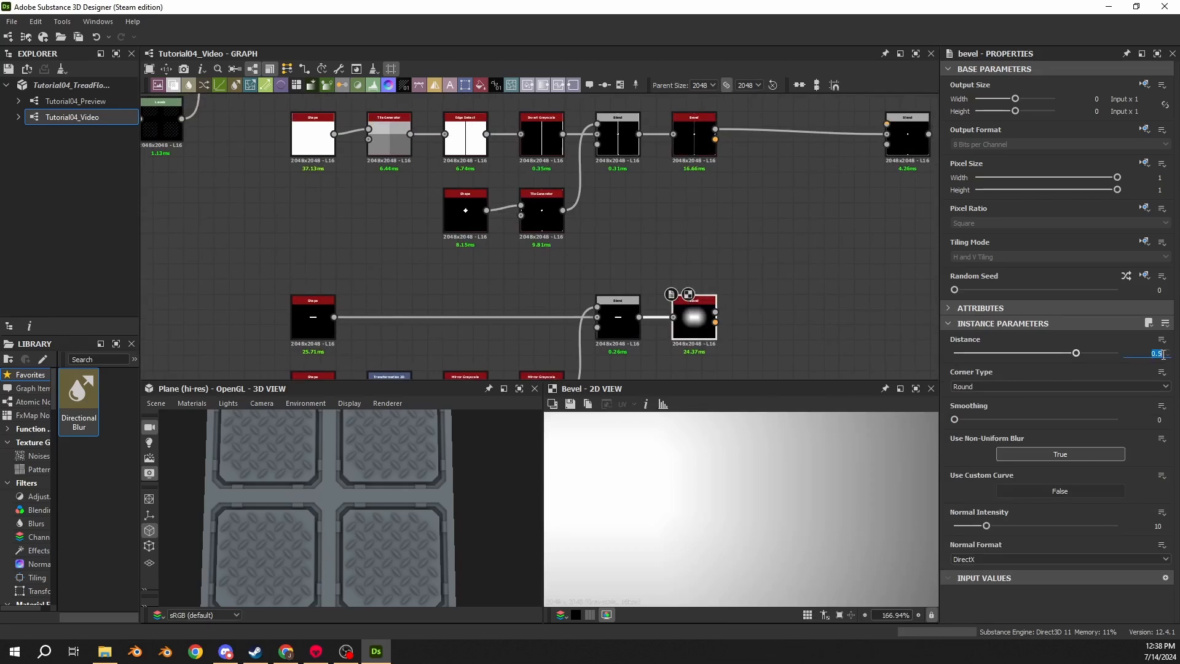
{"action": "key", "text": "BackSpace"}
{"action": "type", "text": "-.005"}
{"action": "key", "text": "Return"}
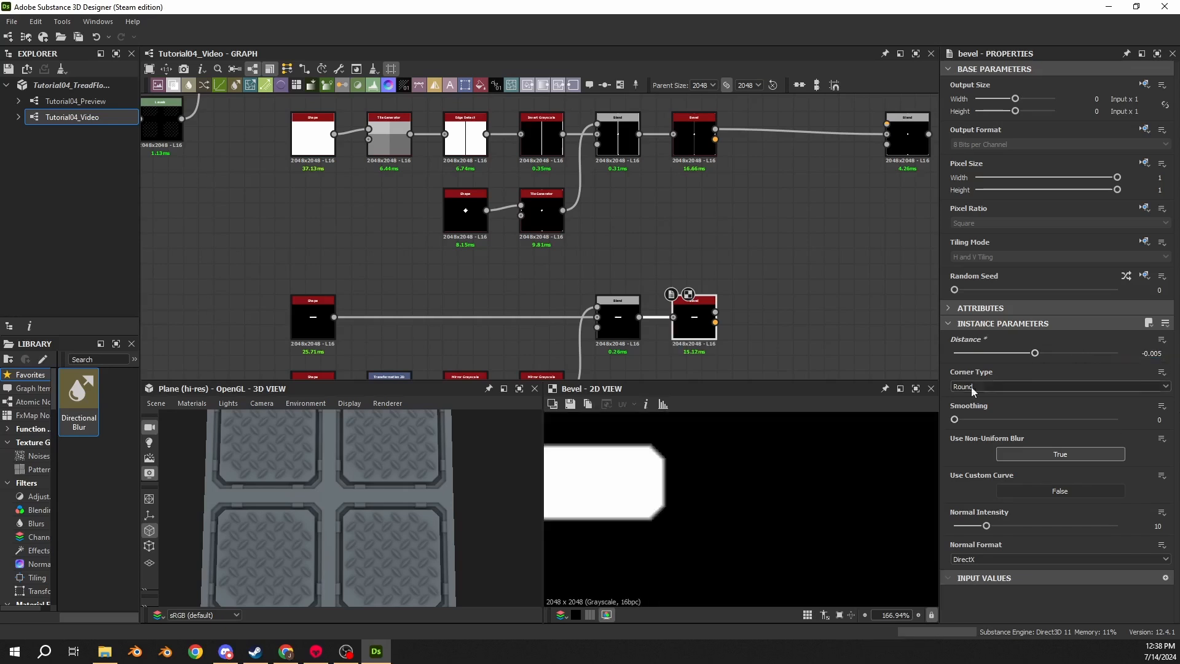
- Add a Tile Generator after the Bevel and set its Pattern to Image Input
{"action": "scroll", "coordinate": [664, 458], "scroll_direction": "up", "scroll_amount": 4}
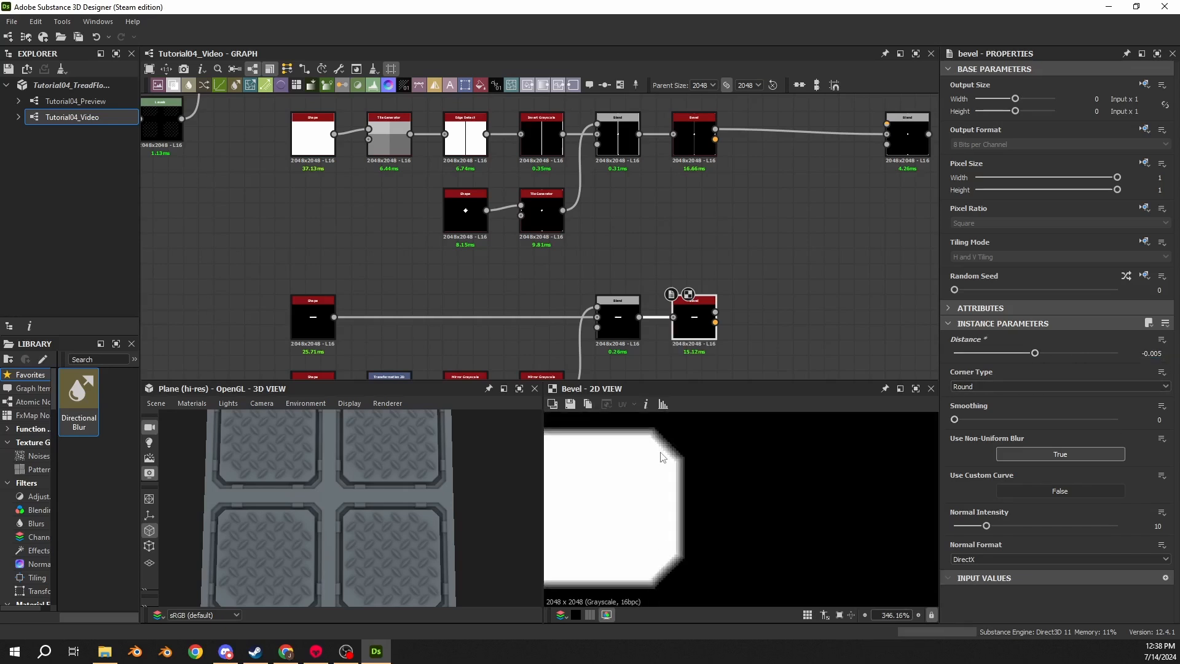
{"action": "middle_click_drag", "start_coordinate": [738, 312], "coordinate": [644, 289]}
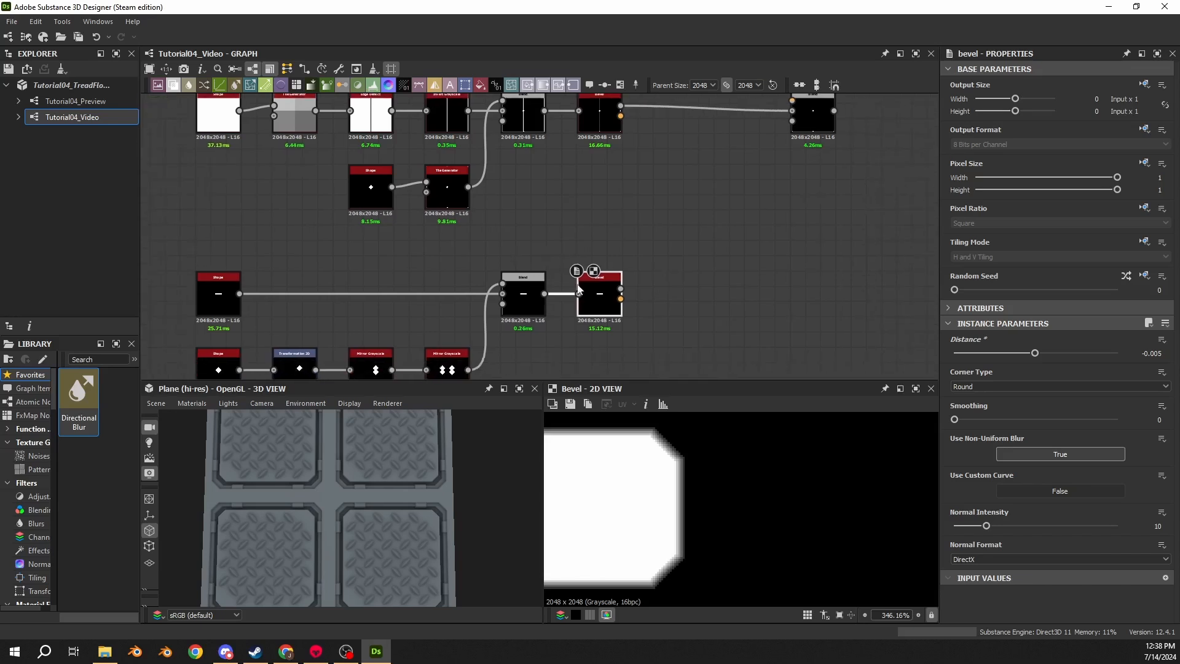
{"action": "key", "text": "space"}
{"action": "type", "text": "tile gen"}
{"action": "key", "text": "Return"}
{"action": "left_click_drag", "start_coordinate": [641, 301], "coordinate": [673, 302]}
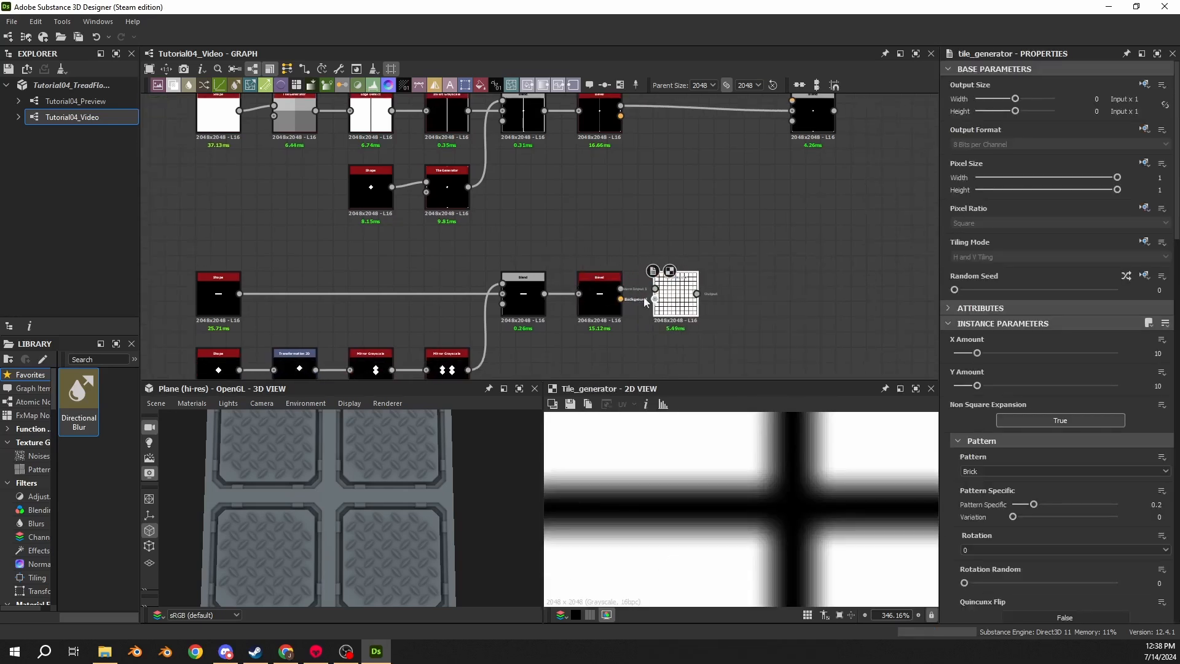
{"action": "left_click", "coordinate": [978, 471]}
{"action": "left_click", "coordinate": [981, 485]}
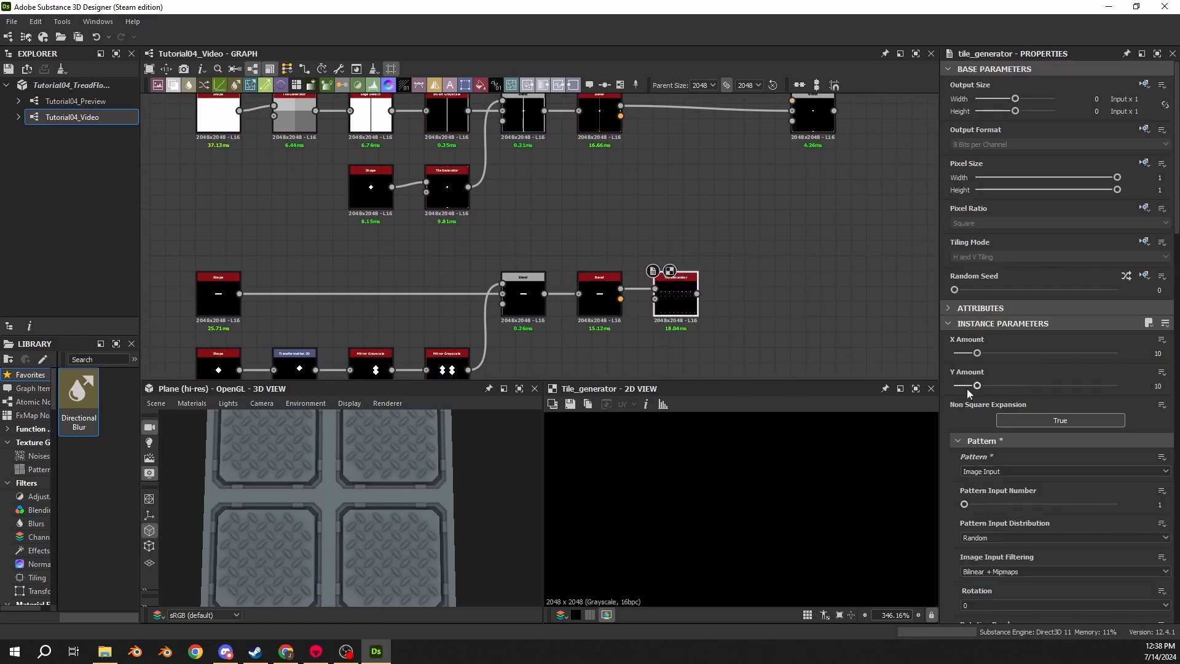
- Set the Tile Generator's X Amount and Y Amount to 2
{"action": "double_click", "coordinate": [1158, 353]}
{"action": "type", "text": "2"}
{"action": "key", "text": "Return"}
{"action": "double_click", "coordinate": [1158, 386]}
{"action": "type", "text": "2"}
{"action": "key", "text": "Return"}
{"action": "key", "text": "f"}
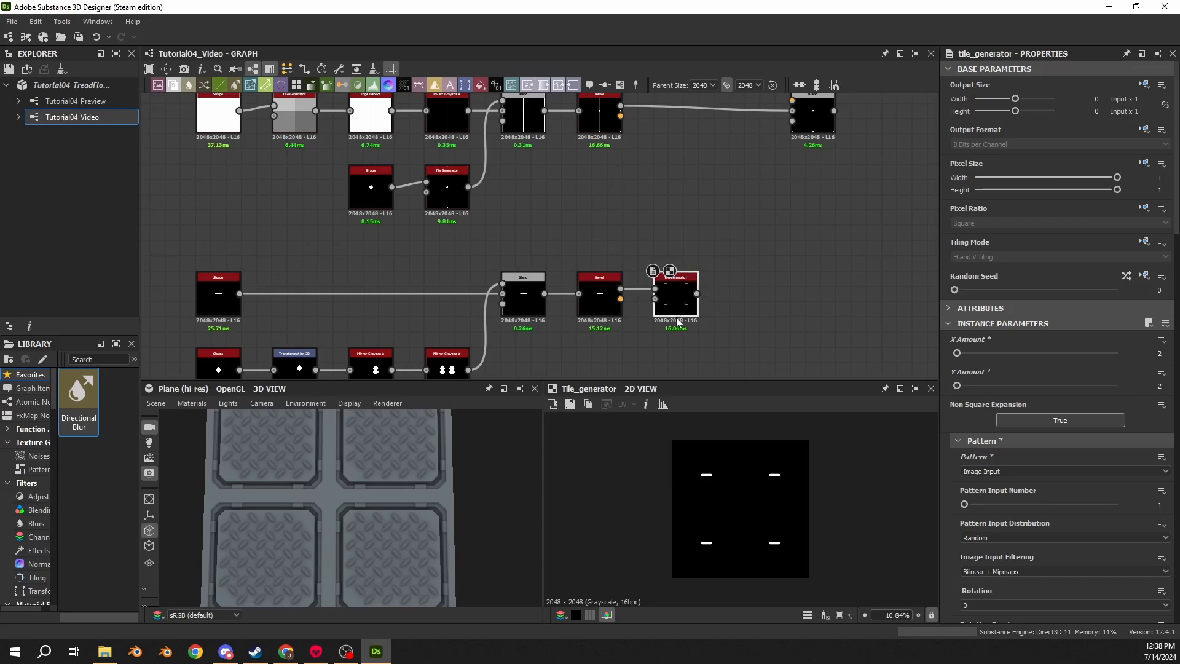
- Compare the Bevel and Tile Generator outputs in the 2D view at different zoom levels
{"action": "middle_click_drag", "start_coordinate": [666, 322], "coordinate": [559, 302]}
{"action": "scroll", "coordinate": [488, 205], "scroll_direction": "up", "scroll_amount": 3}
{"action": "scroll", "coordinate": [599, 274], "scroll_direction": "up", "scroll_amount": 1}
{"action": "left_click", "coordinate": [489, 245]}
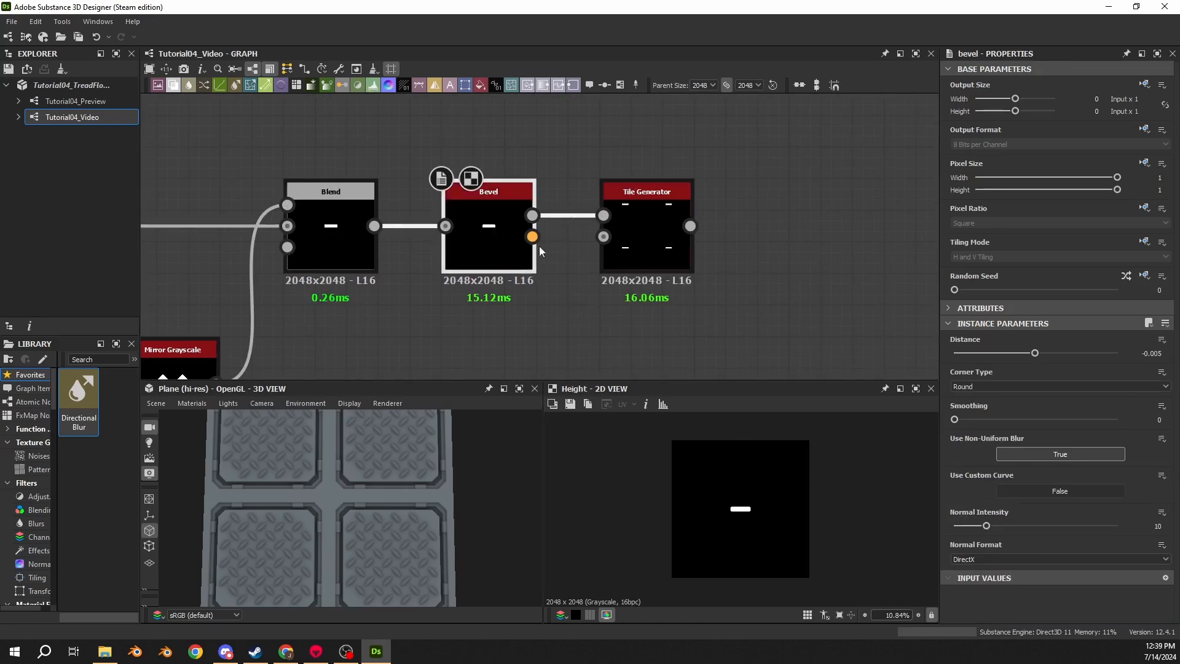
{"action": "left_click", "coordinate": [617, 229]}
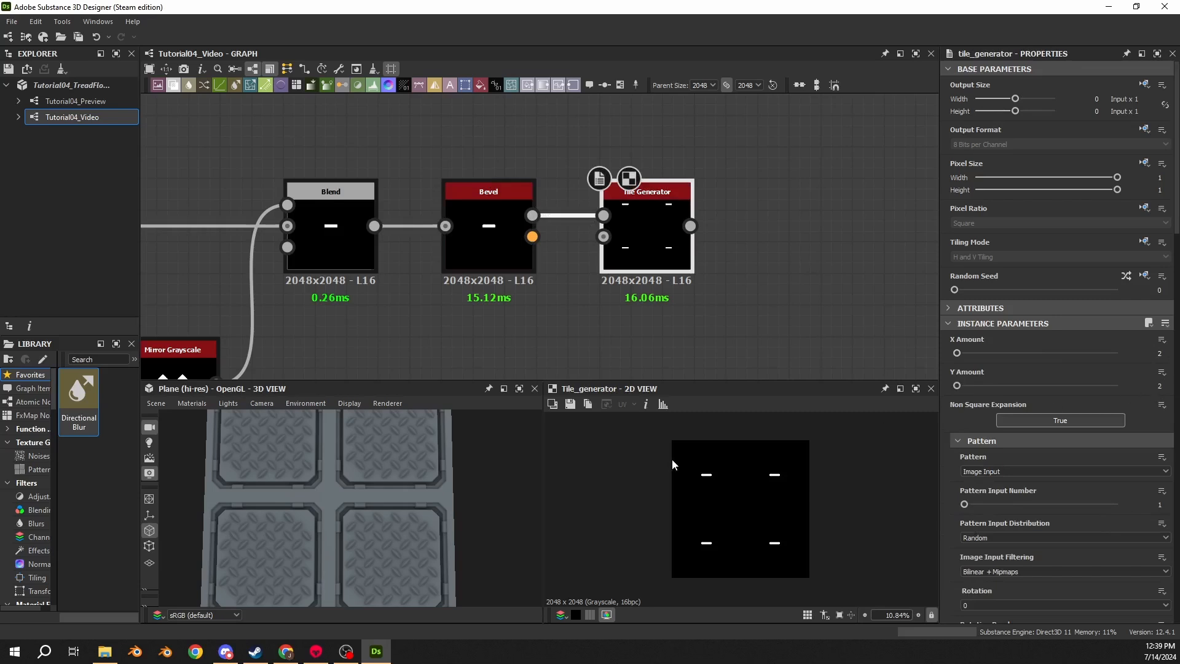
{"action": "scroll", "coordinate": [672, 458], "scroll_direction": "up", "scroll_amount": 10}
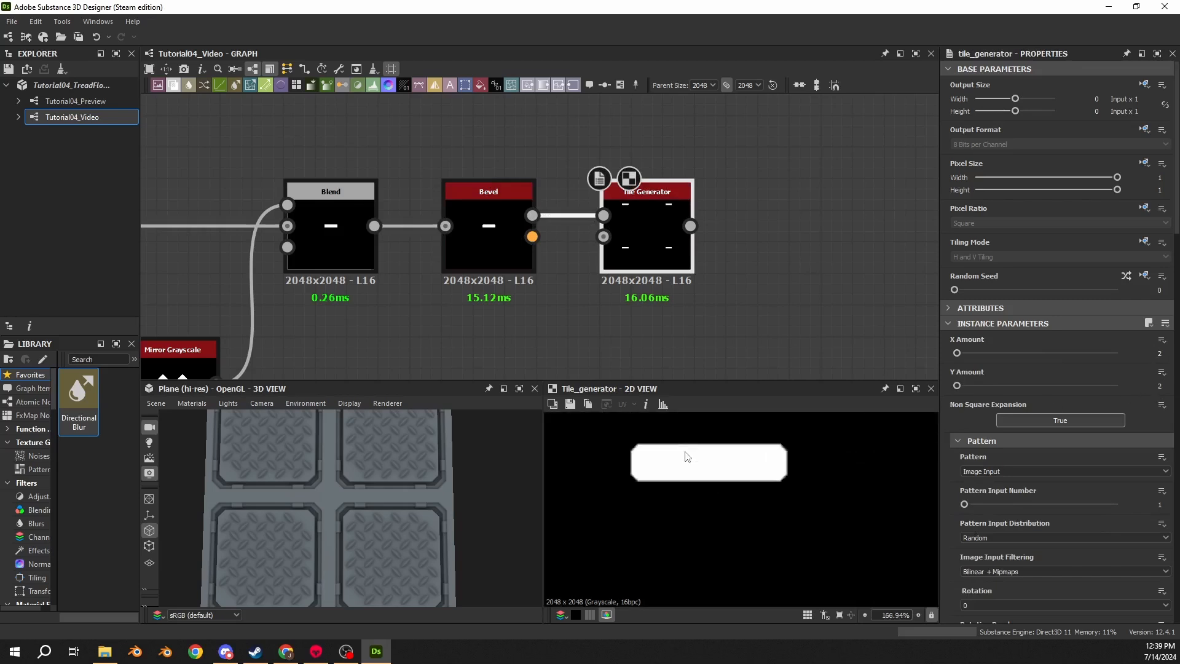
{"action": "scroll", "coordinate": [673, 458], "scroll_direction": "down", "scroll_amount": 9}
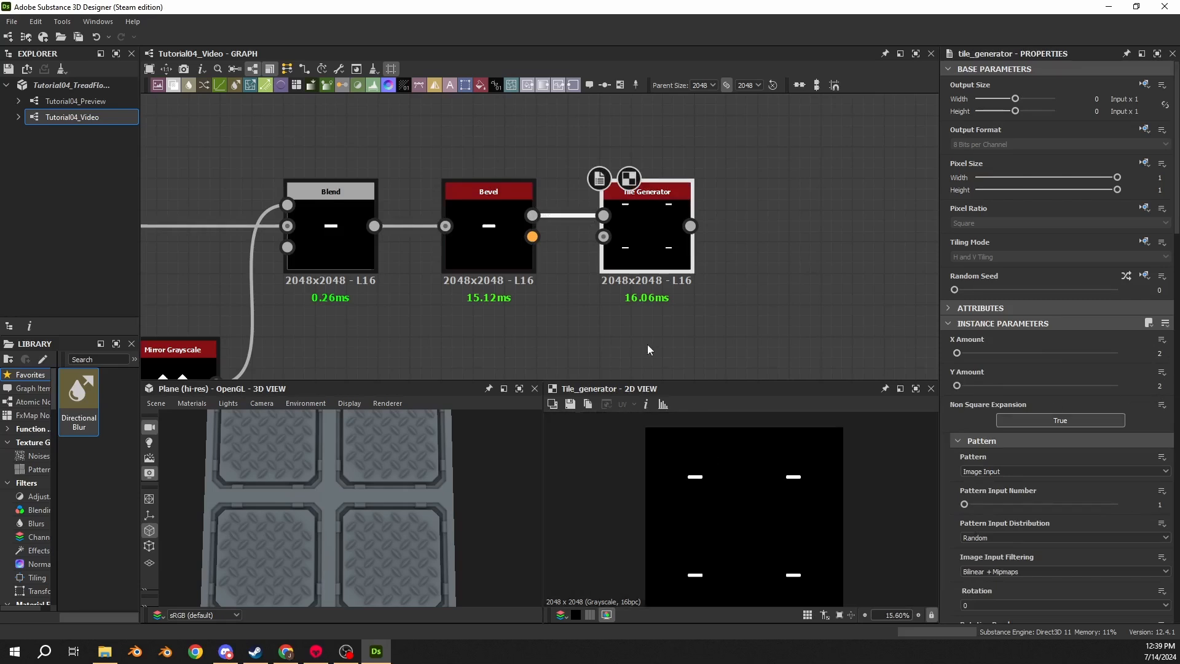
{"action": "double_click", "coordinate": [508, 252]}
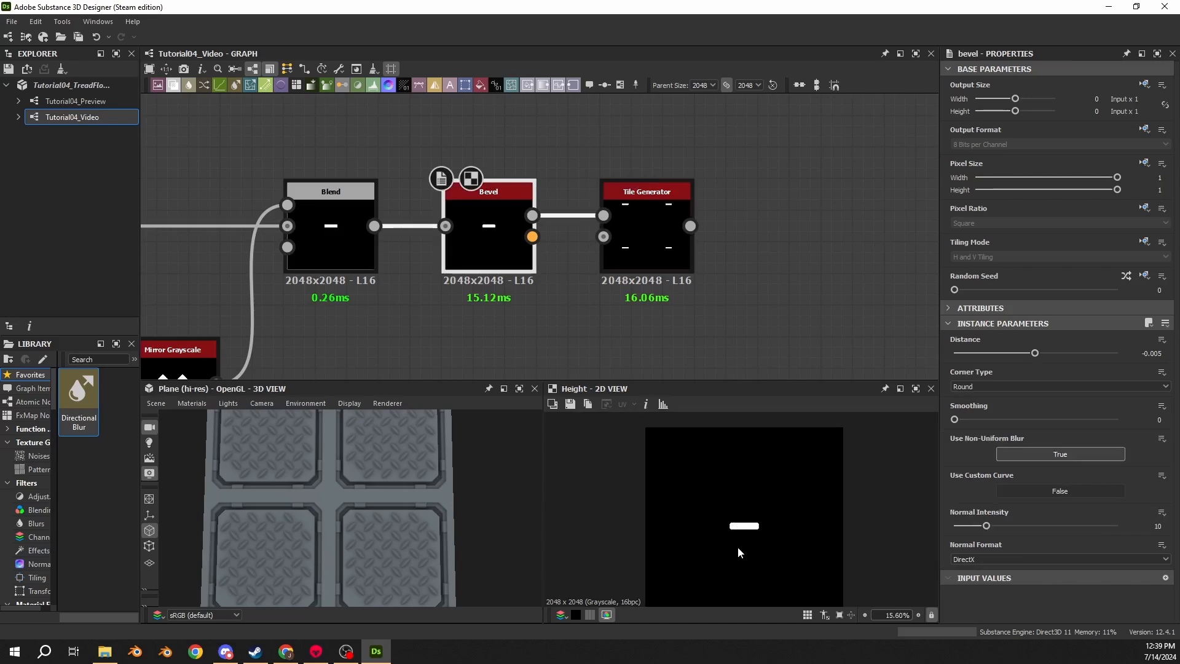
{"action": "left_click", "coordinate": [625, 250]}
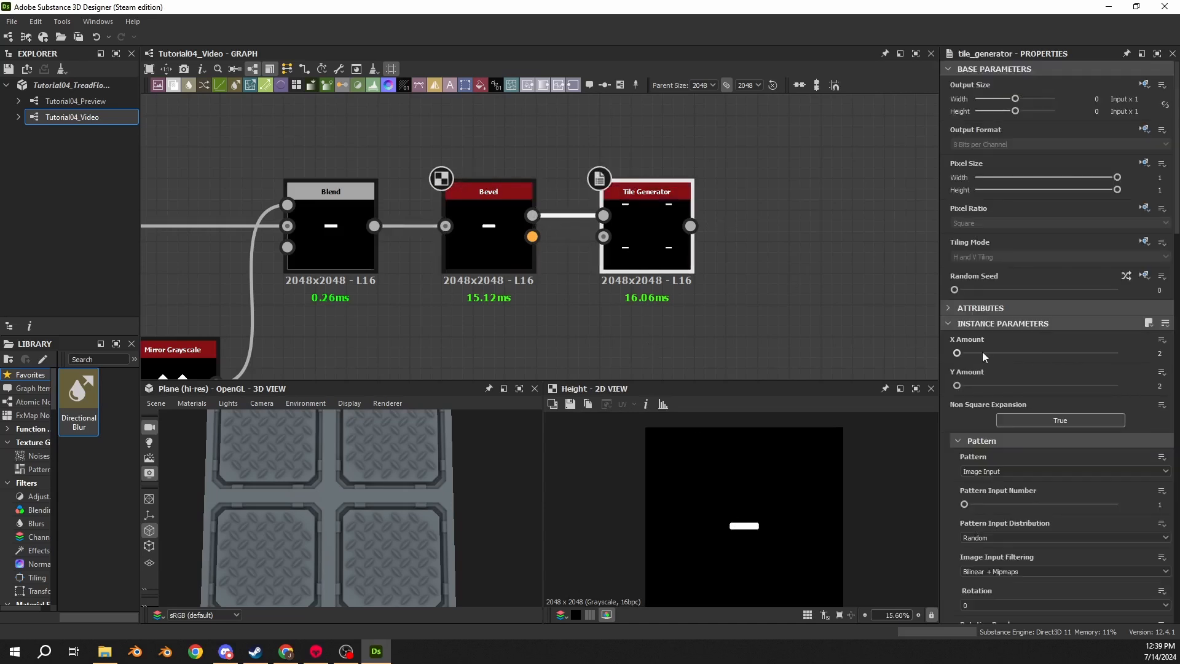
- Enter 2 again for both the Tile Generator's X Amount and Y Amount
{"action": "double_click", "coordinate": [669, 254]}
{"action": "scroll", "coordinate": [619, 266], "scroll_direction": "up", "scroll_amount": 2}
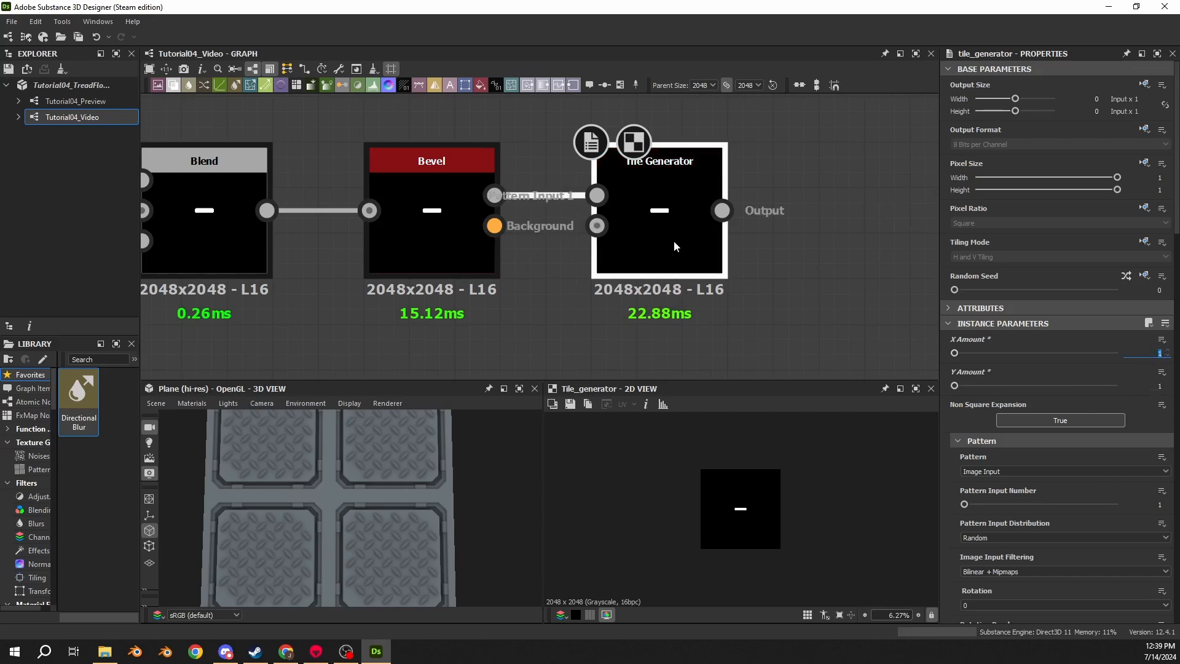
{"action": "left_click", "coordinate": [480, 252]}
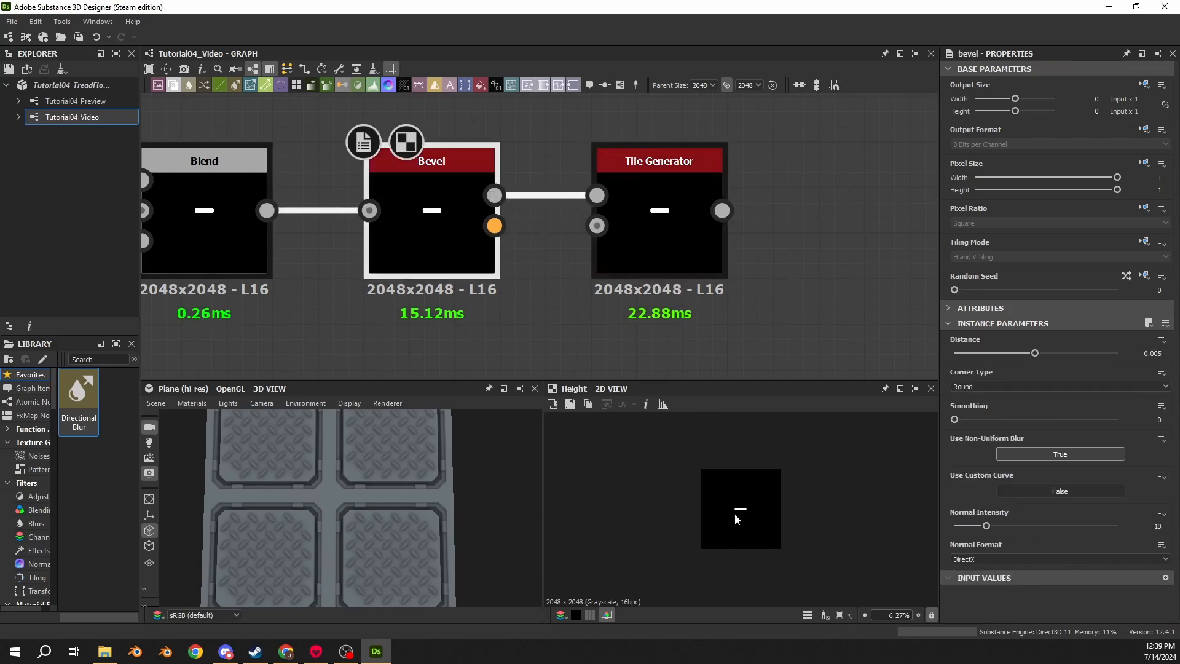
{"action": "left_click", "coordinate": [713, 265]}
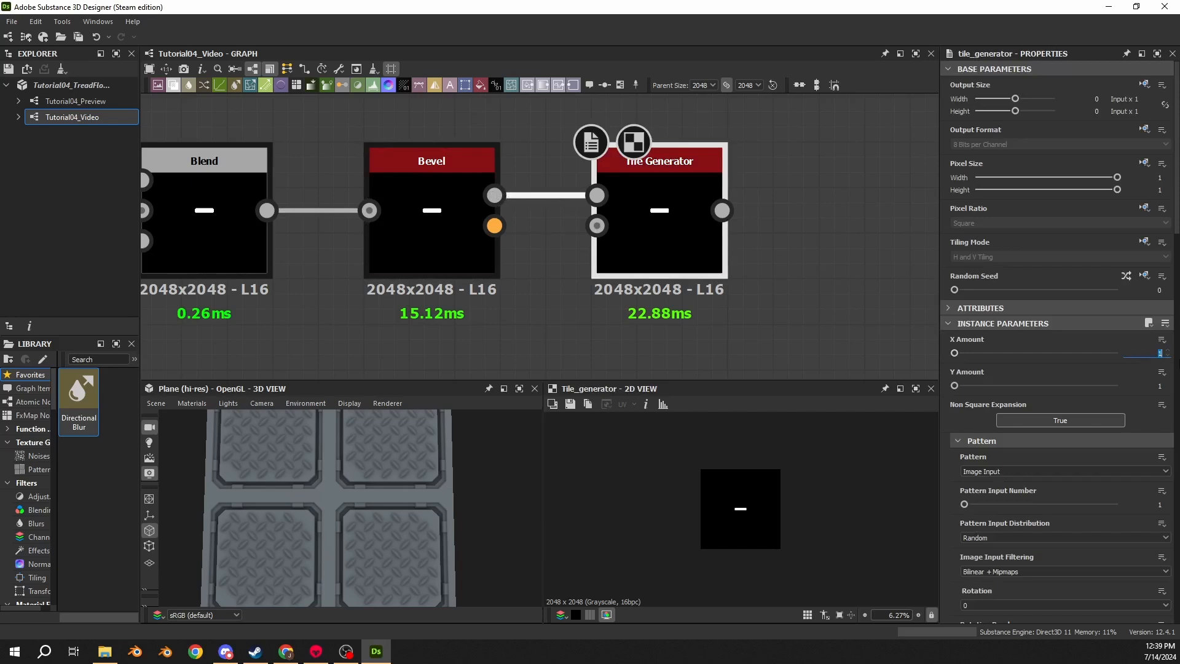
{"action": "type", "text": "2"}
{"action": "key", "text": "Tab"}
{"action": "type", "text": "2"}
{"action": "key", "text": "Return"}
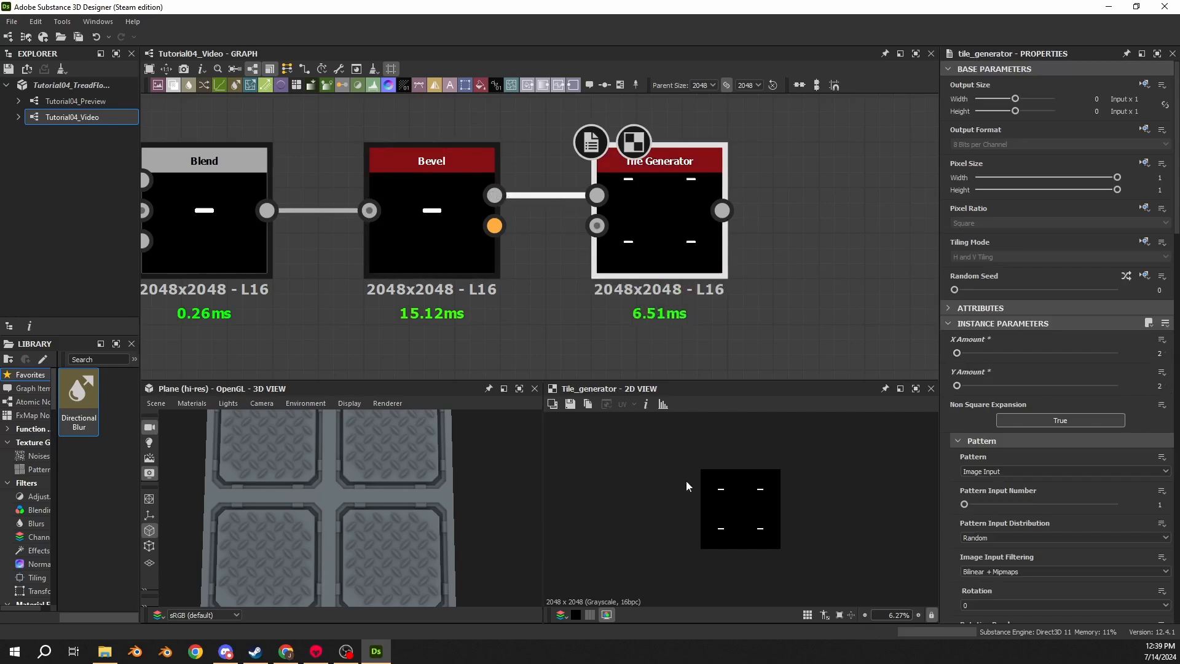
- Set the Tile Generator's Global Offset Y to 0.25
{"action": "scroll", "coordinate": [705, 474], "scroll_direction": "up", "scroll_amount": 4}
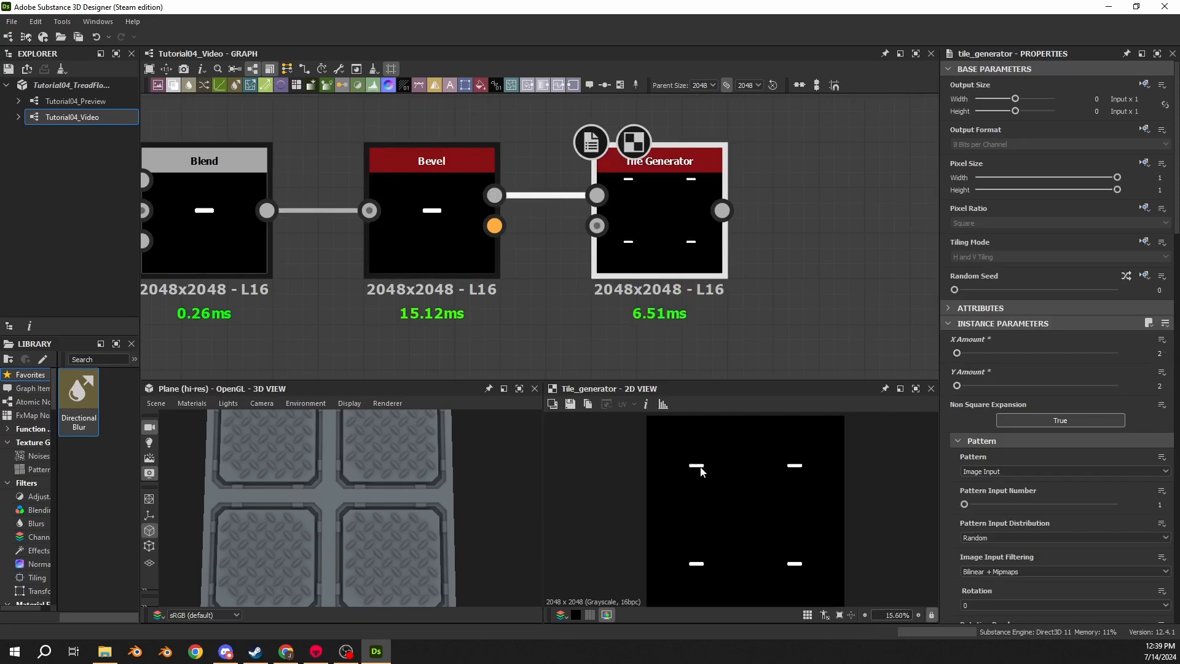
{"action": "double_click", "coordinate": [447, 275]}
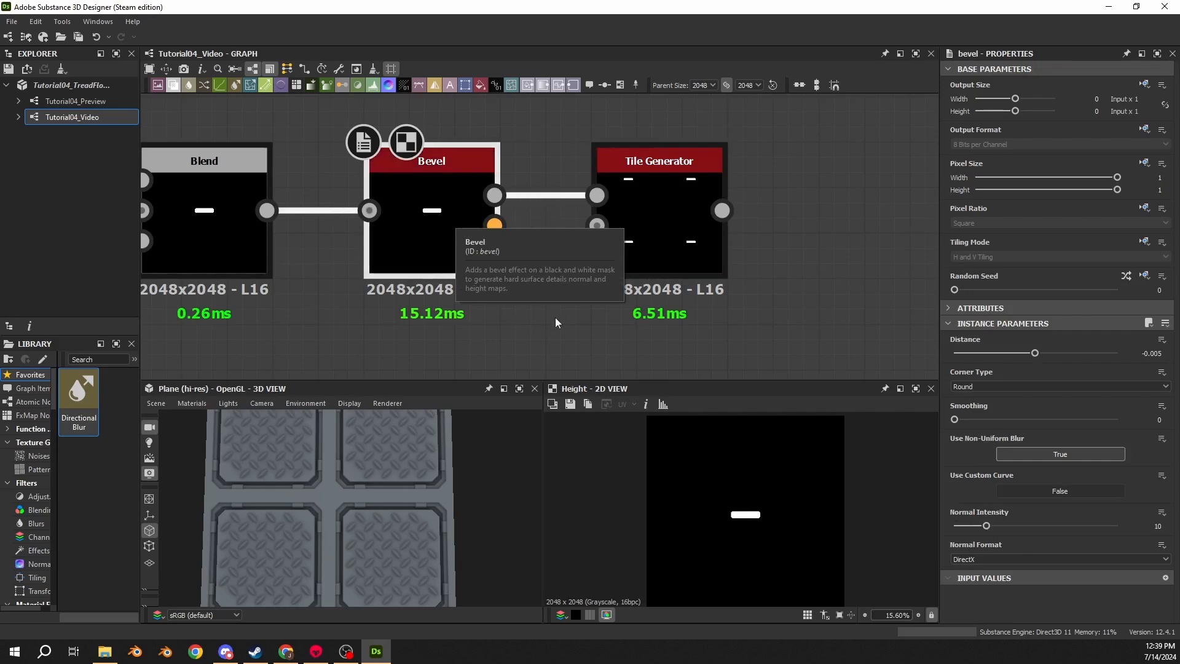
{"action": "middle_click_drag", "start_coordinate": [660, 320], "coordinate": [551, 306]}
{"action": "double_click", "coordinate": [566, 225]}
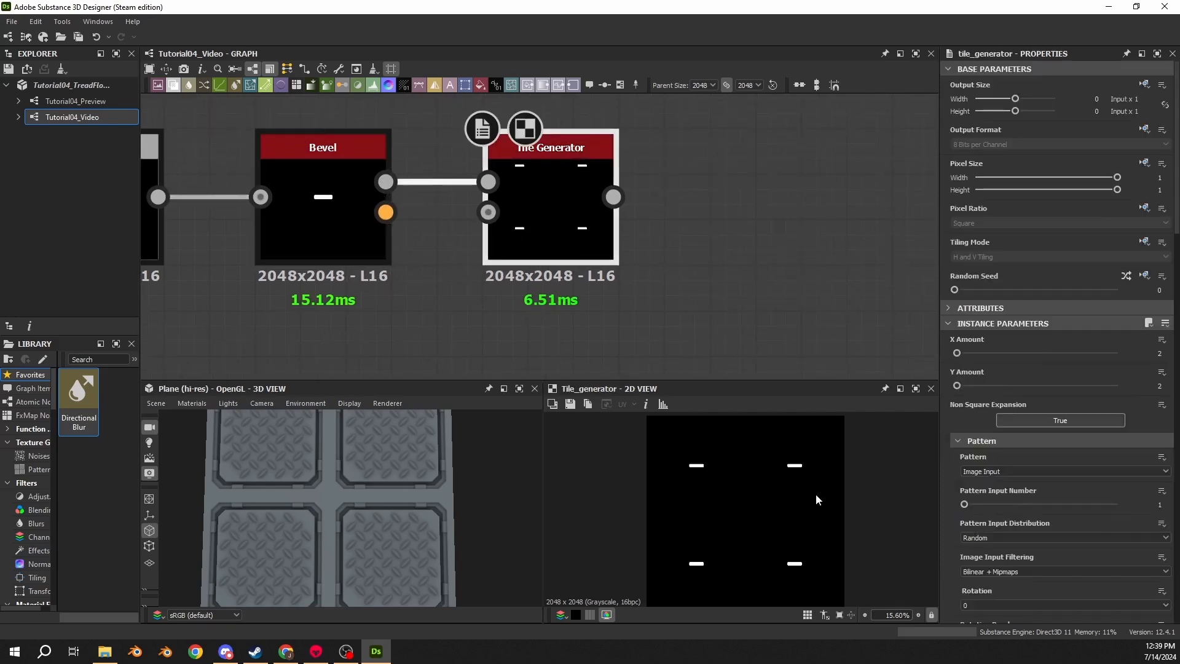
{"action": "scroll", "coordinate": [961, 422], "scroll_direction": "down", "scroll_amount": 3}
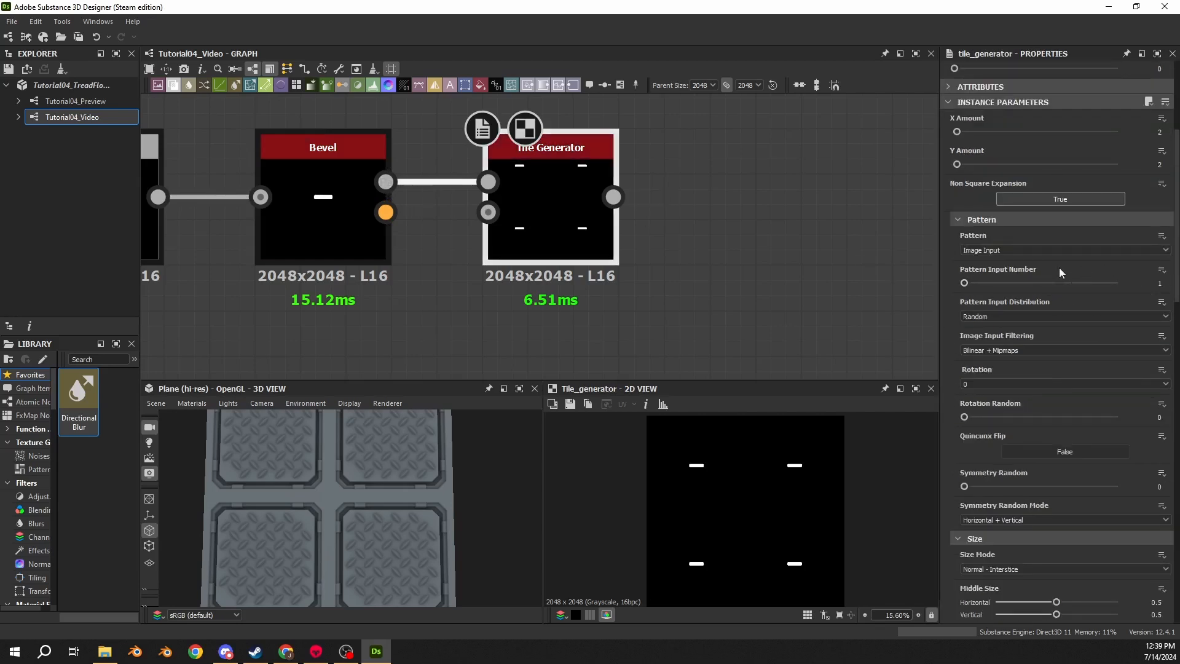
{"action": "scroll", "coordinate": [1028, 280], "scroll_direction": "up", "scroll_amount": 1}
{"action": "scroll", "coordinate": [957, 348], "scroll_direction": "down", "scroll_amount": 6}
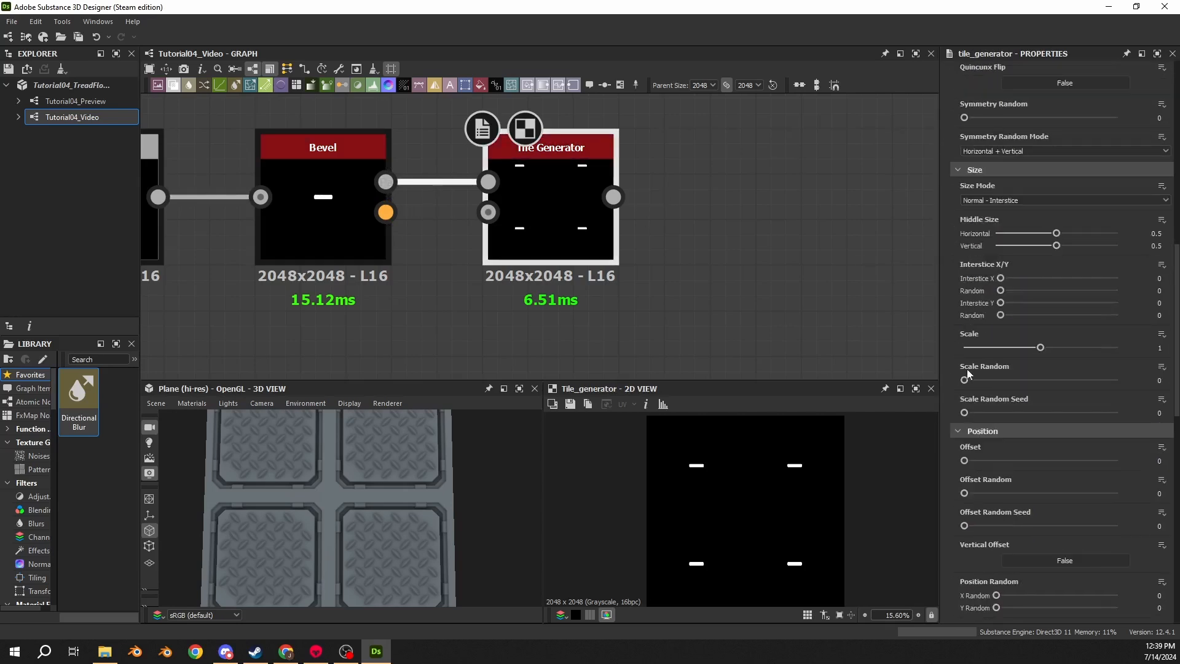
{"action": "scroll", "coordinate": [958, 349], "scroll_direction": "down", "scroll_amount": 4}
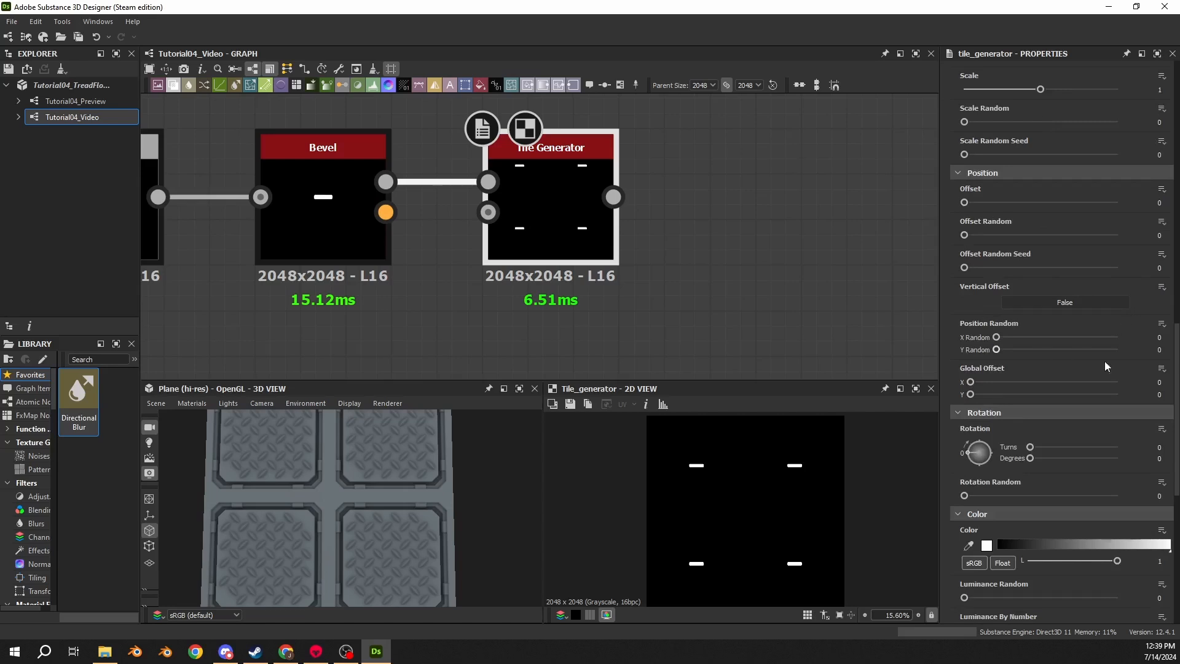
{"action": "double_click", "coordinate": [1160, 394]}
{"action": "type", "text": "0.25"}
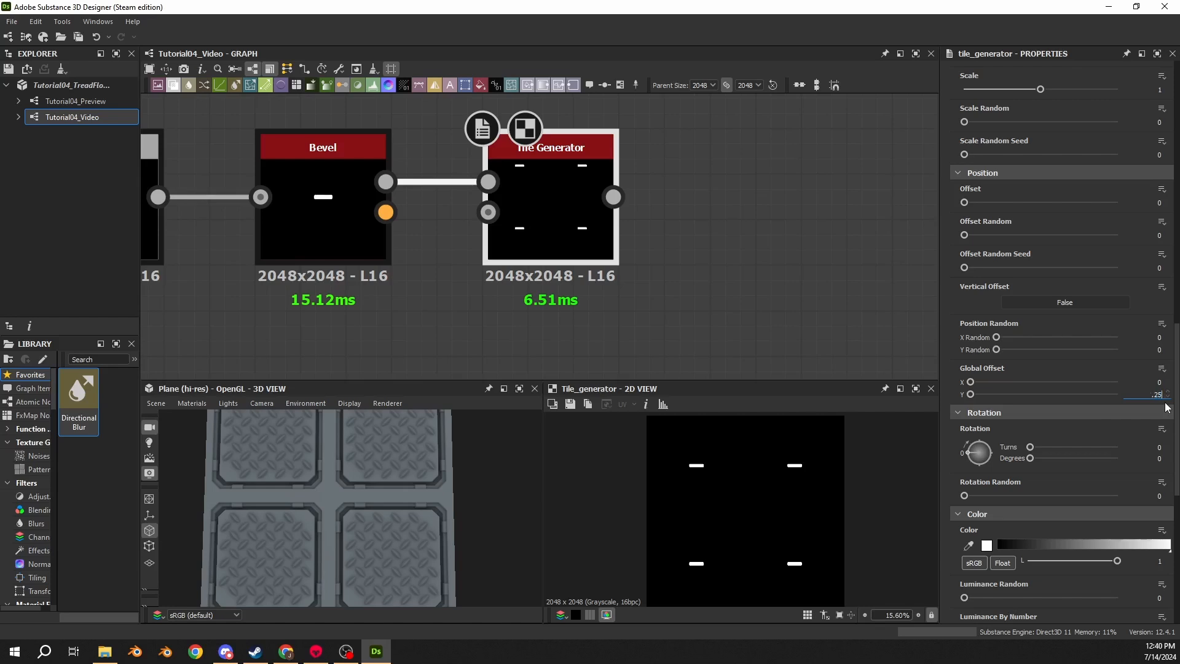
{"action": "key", "text": "Return"}
- Add a Transformation 2D after the Tile Generator and rotate it 90 degrees clockwise
{"action": "scroll", "coordinate": [778, 503], "scroll_direction": "down", "scroll_amount": 3}
{"action": "scroll", "coordinate": [777, 502], "scroll_direction": "up", "scroll_amount": 3}
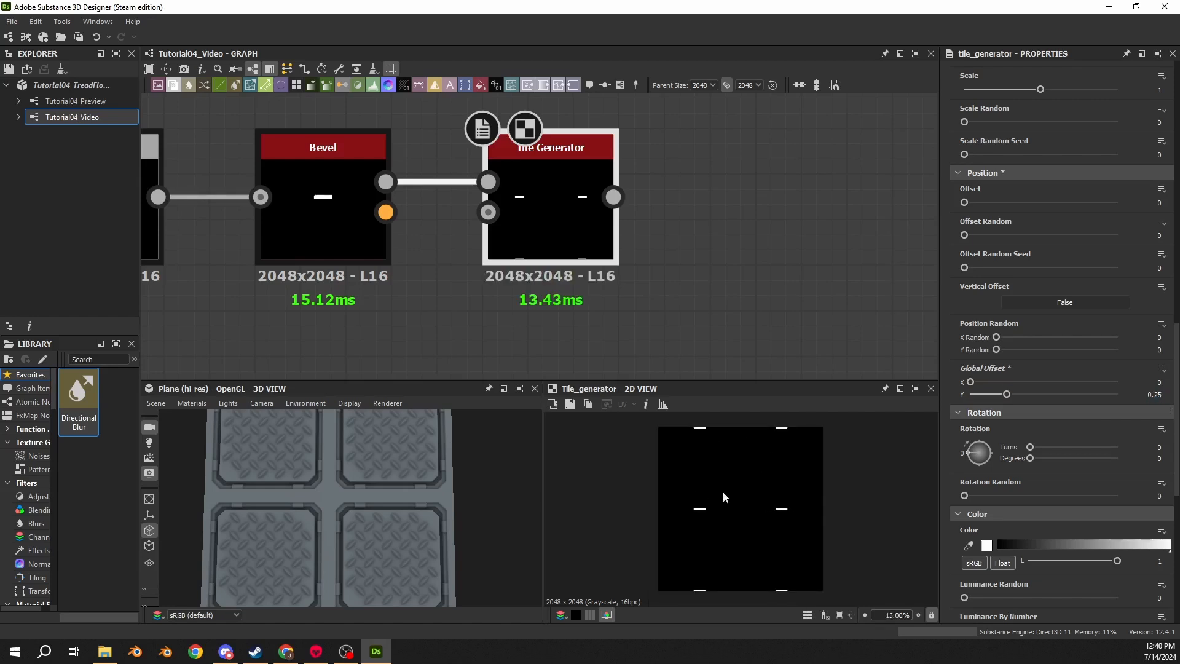
{"action": "double_click", "coordinate": [350, 227]}
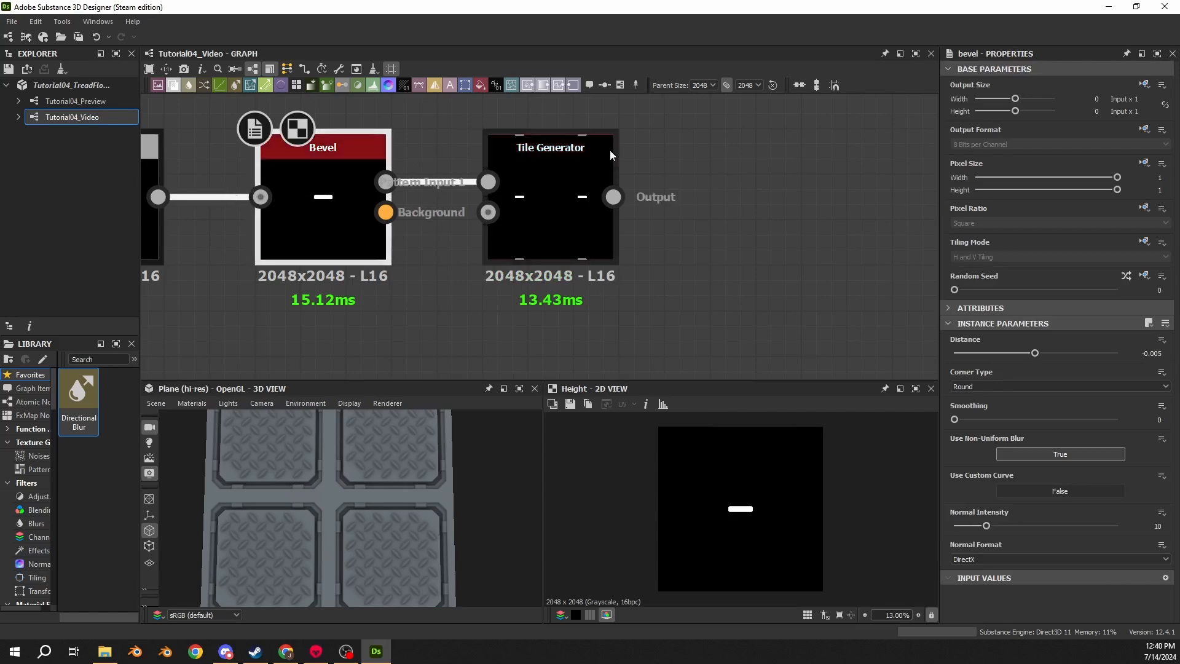
{"action": "double_click", "coordinate": [540, 179]}
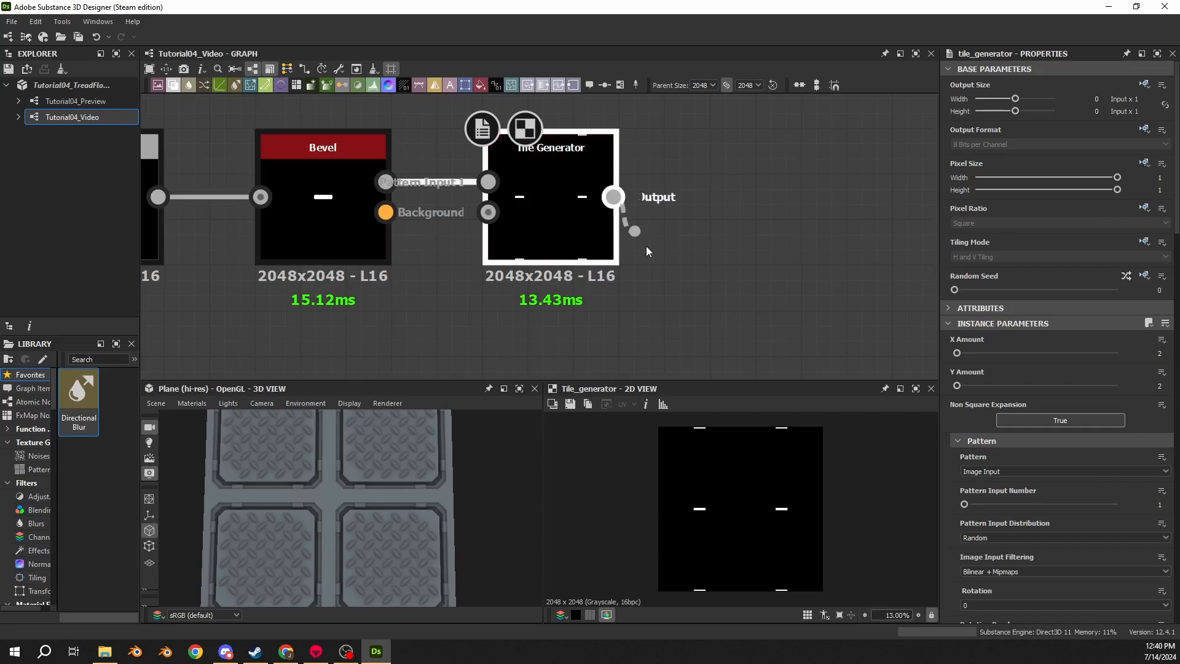
{"action": "left_click_drag", "start_coordinate": [613, 197], "coordinate": [713, 324]}
{"action": "type", "text": "2d"}
{"action": "left_click", "coordinate": [764, 277]}
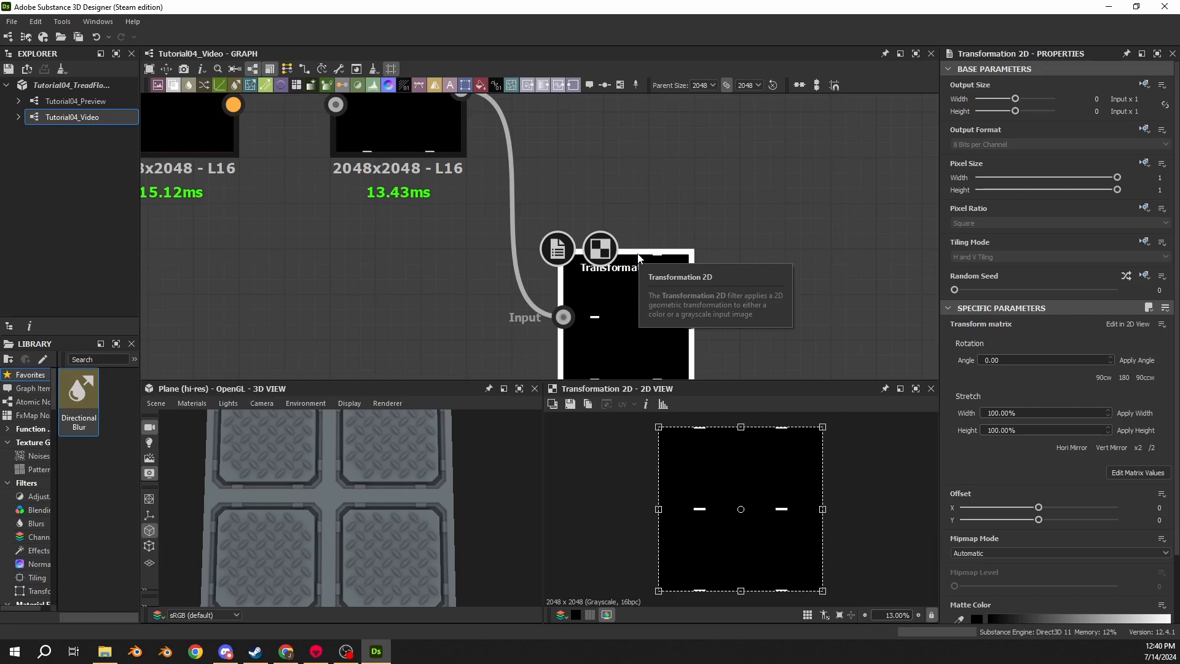
{"action": "left_click", "coordinate": [1103, 377]}
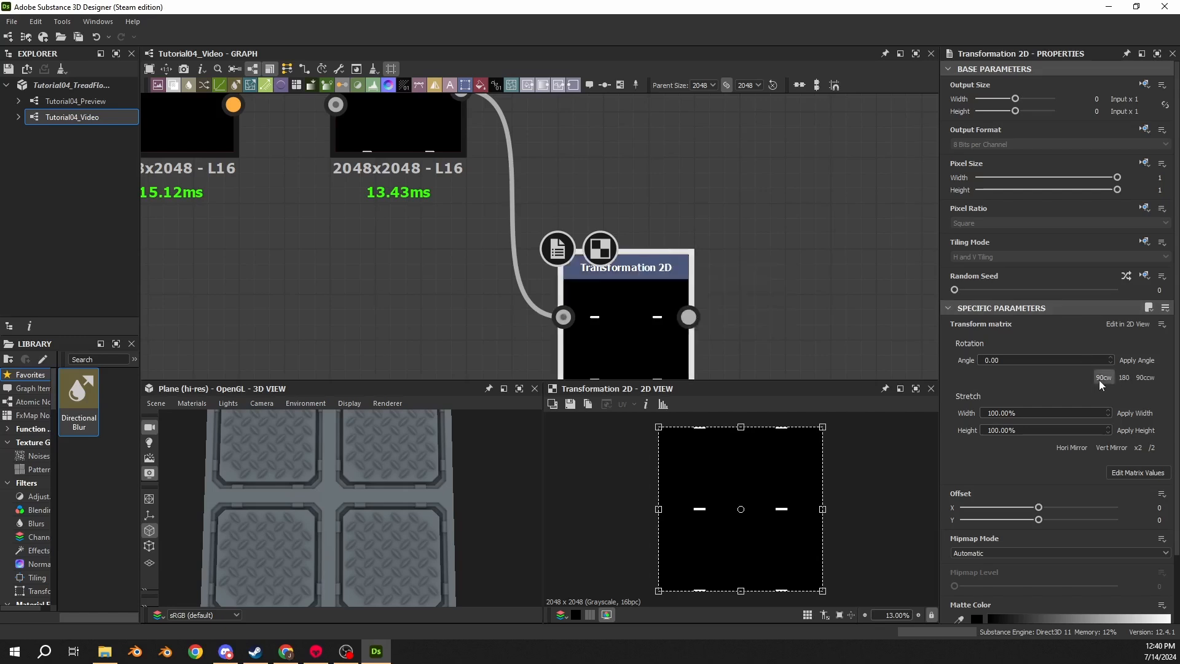
- Add a Blend in Add (Linear Dodge) mode combining the Tile Generator and Transformation 2D outputs
{"action": "scroll", "coordinate": [739, 204], "scroll_direction": "down", "scroll_amount": 3}
{"action": "middle_click_drag", "start_coordinate": [733, 177], "coordinate": [518, 218]}
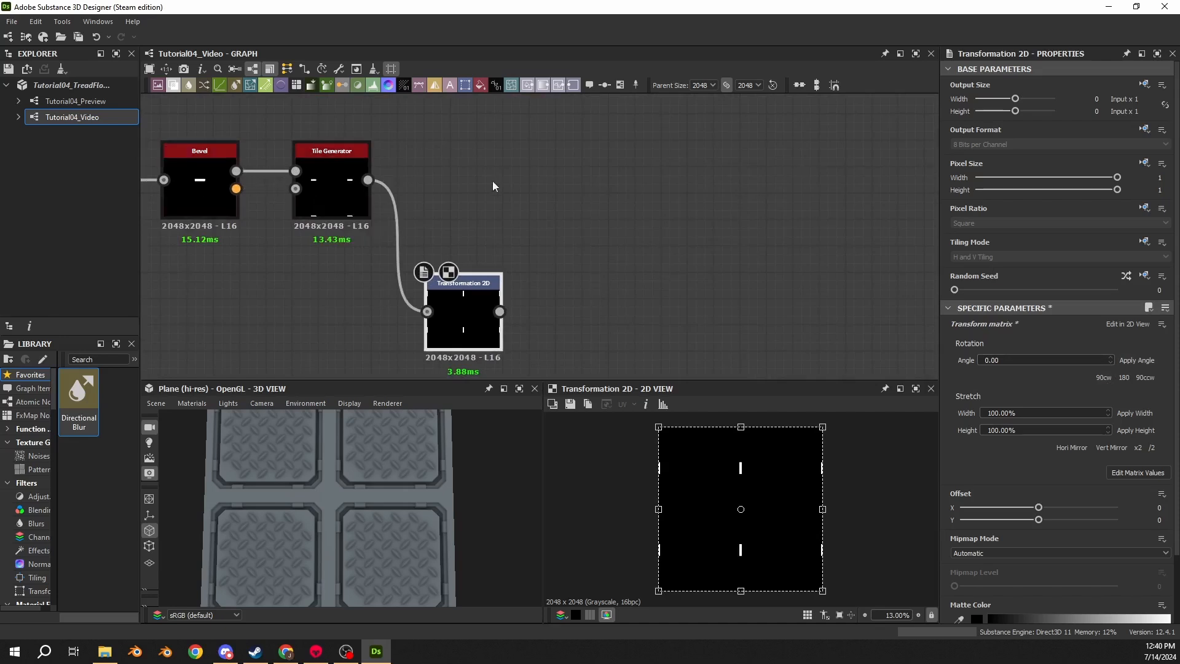
{"action": "mouse_move", "coordinate": [368, 179]}
{"action": "left_mouse_down"}
{"action": "mouse_move", "coordinate": [621, 176]}
{"action": "mouse_move", "coordinate": [573, 191]}
{"action": "left_mouse_up"}
{"action": "type", "text": "blend"}
{"action": "key", "text": "Return"}
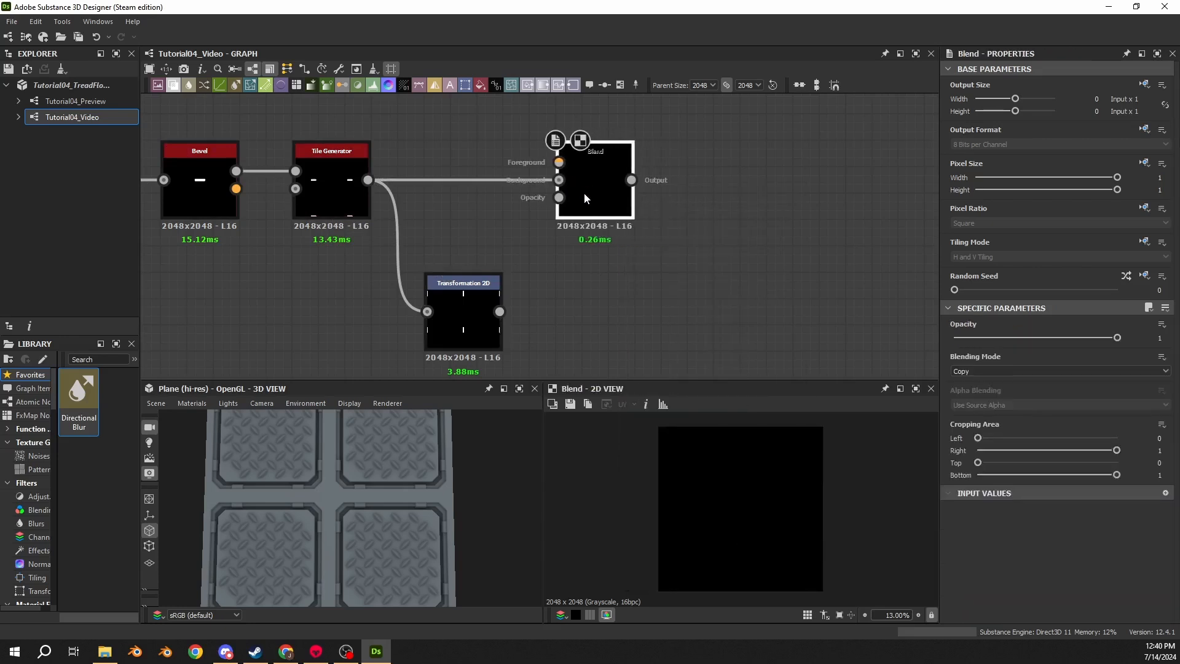
{"action": "left_click", "coordinate": [982, 369]}
{"action": "left_click", "coordinate": [982, 388]}
{"action": "left_click_drag", "start_coordinate": [499, 312], "coordinate": [559, 163]}
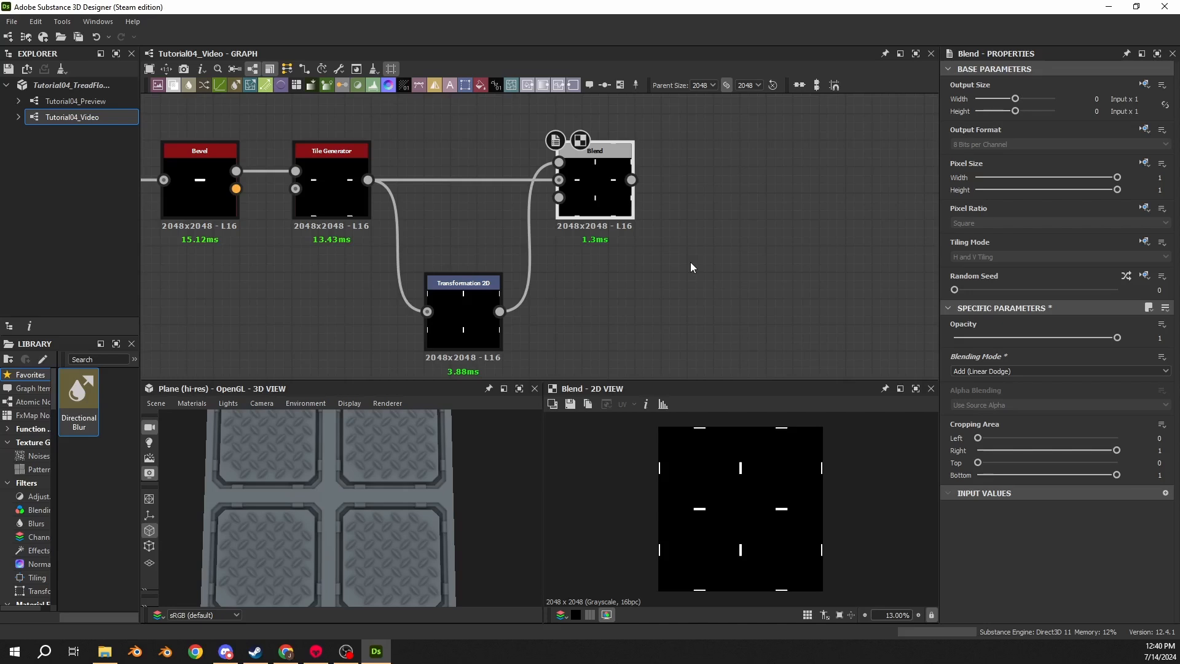
- Link the new Blend's output into the upper Blend node's second input and move that Blend right
{"action": "middle_click_drag", "start_coordinate": [675, 189], "coordinate": [514, 234]}
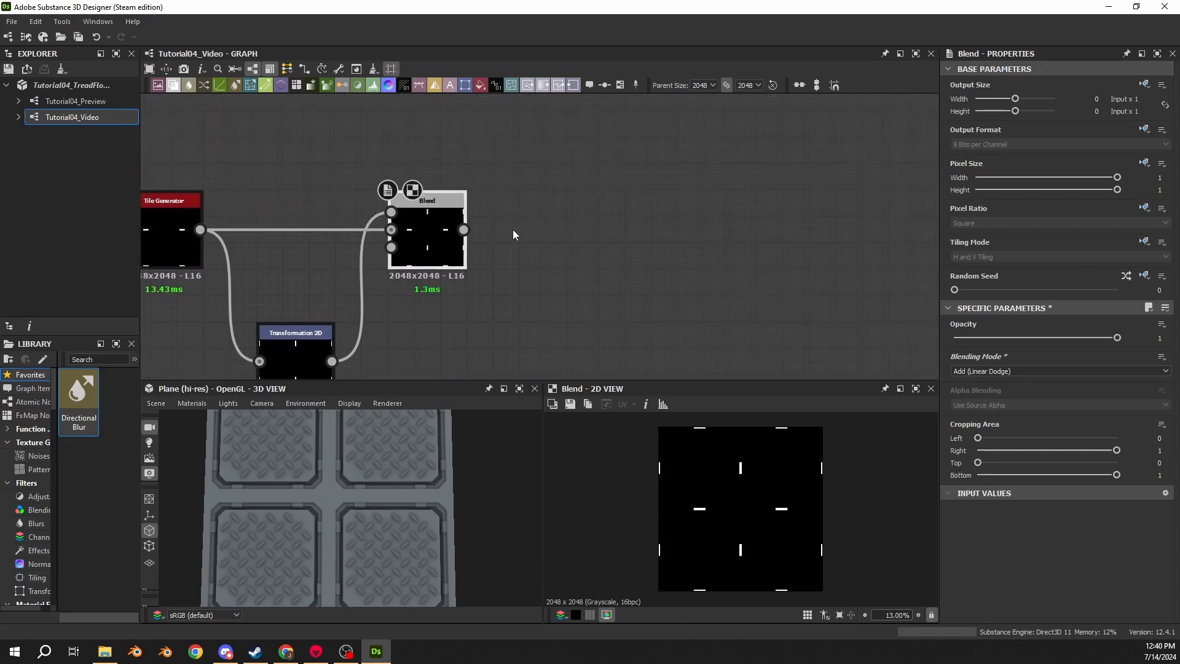
{"action": "left_click", "coordinate": [464, 231]}
{"action": "scroll", "coordinate": [522, 182], "scroll_direction": "down", "scroll_amount": 11}
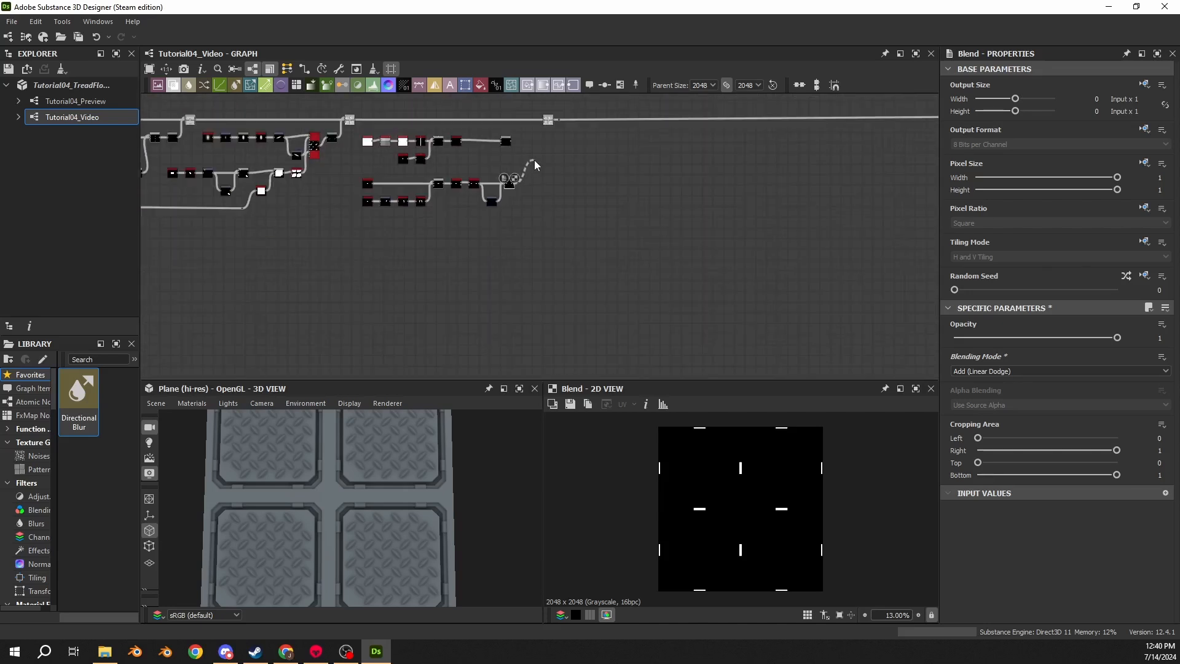
{"action": "middle_click_drag", "start_coordinate": [533, 160], "coordinate": [535, 215]}
{"action": "scroll", "coordinate": [500, 205], "scroll_direction": "up", "scroll_amount": 2}
{"action": "scroll", "coordinate": [500, 205], "scroll_direction": "up", "scroll_amount": 2}
{"action": "left_click", "coordinate": [509, 198]}
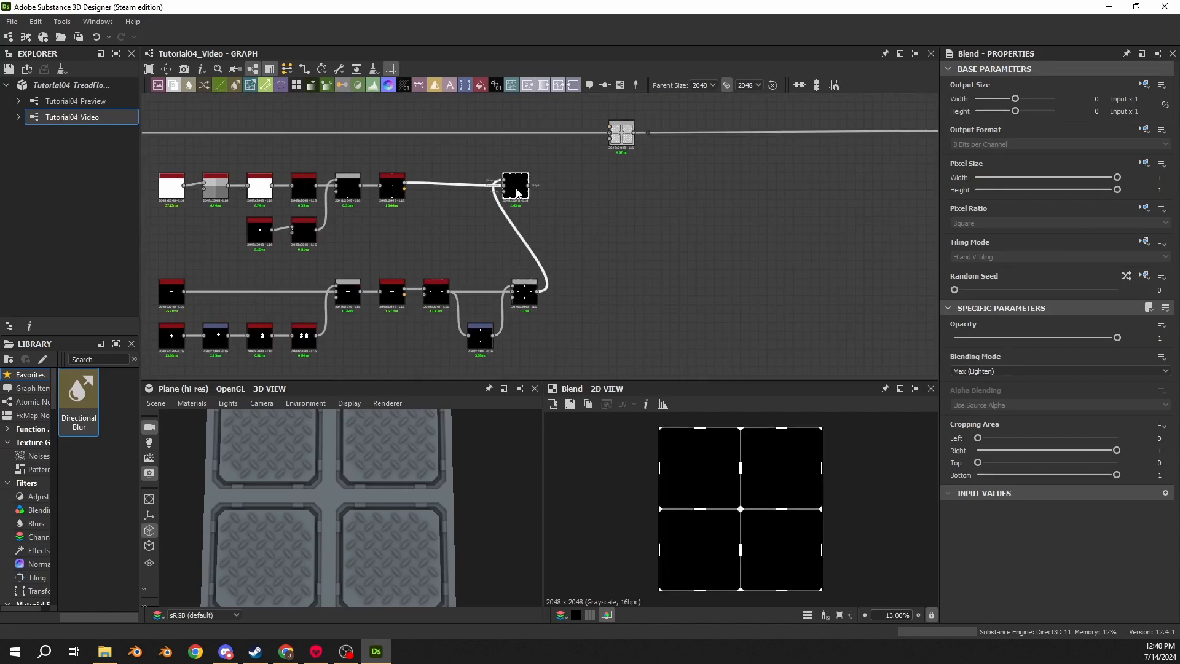
{"action": "left_click_drag", "start_coordinate": [533, 194], "coordinate": [569, 194]}
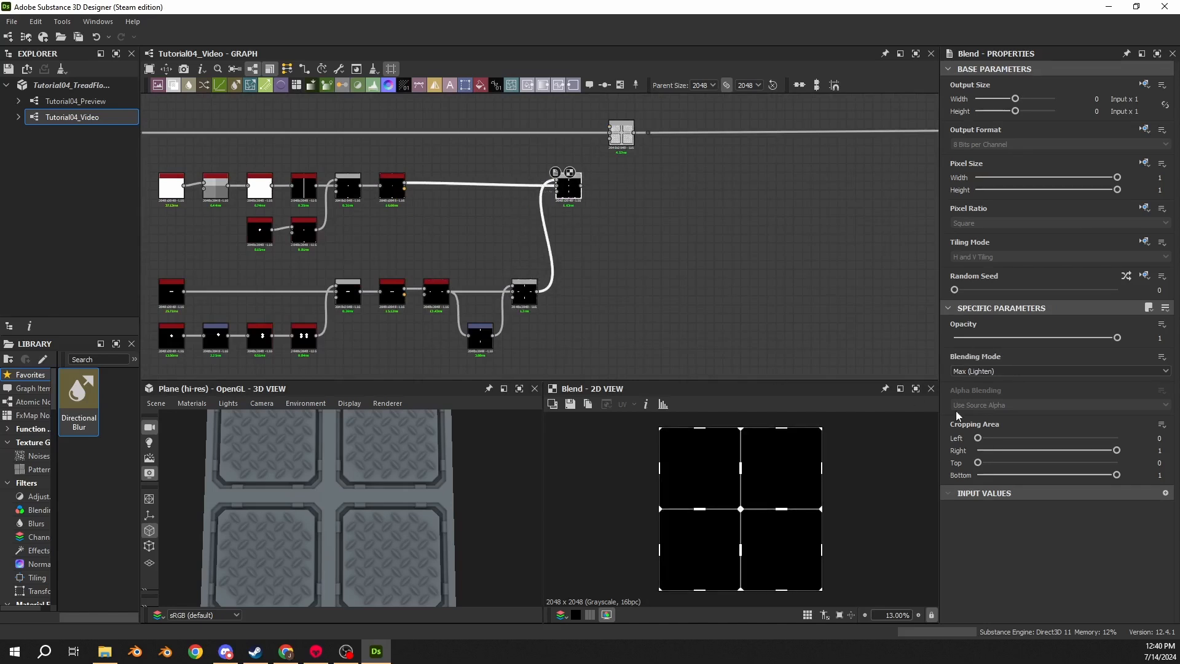
- Examine the seam joints of the combined Blend output in the 2D view up close
{"action": "scroll", "coordinate": [552, 250], "scroll_direction": "up", "scroll_amount": 4}
{"action": "scroll", "coordinate": [705, 463], "scroll_direction": "up", "scroll_amount": 10}
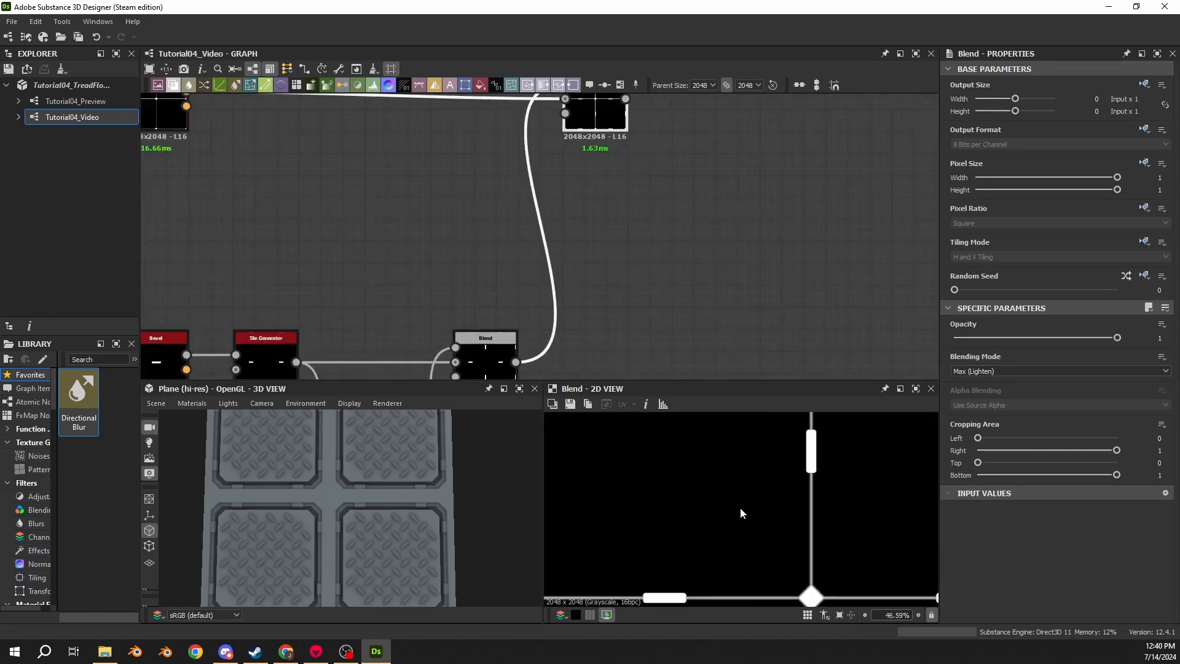
{"action": "scroll", "coordinate": [831, 444], "scroll_direction": "up", "scroll_amount": 3}
{"action": "middle_click_drag", "start_coordinate": [533, 137], "coordinate": [543, 208]}
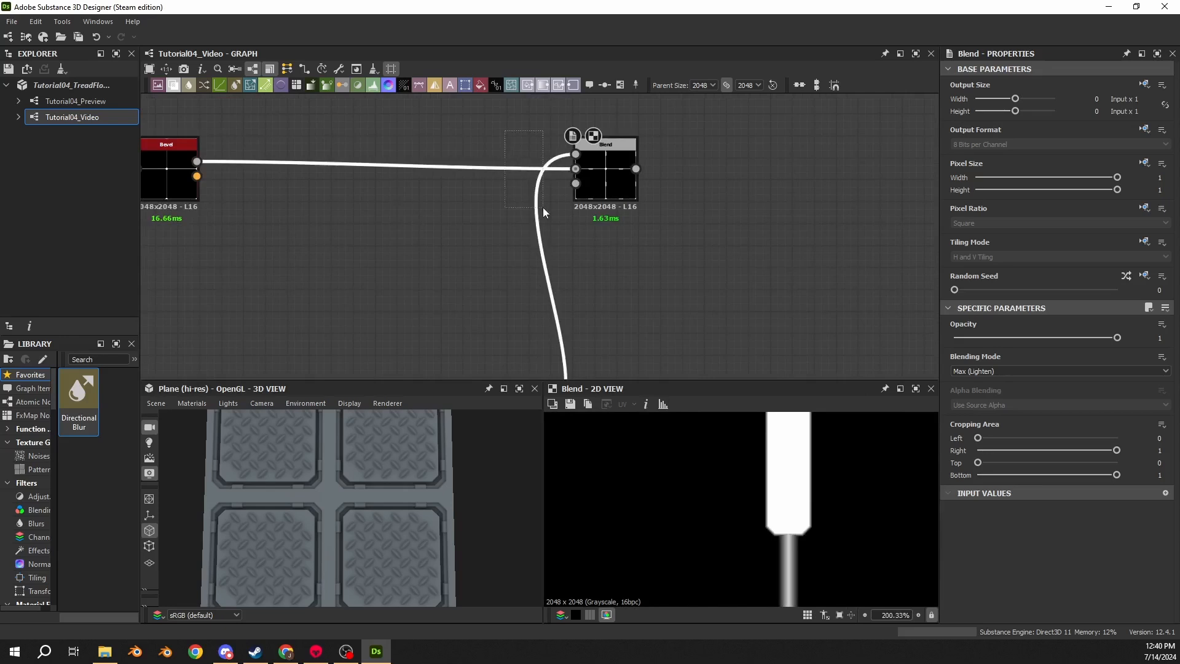
{"action": "key", "text": "x"}
{"action": "left_click", "coordinate": [604, 180]}
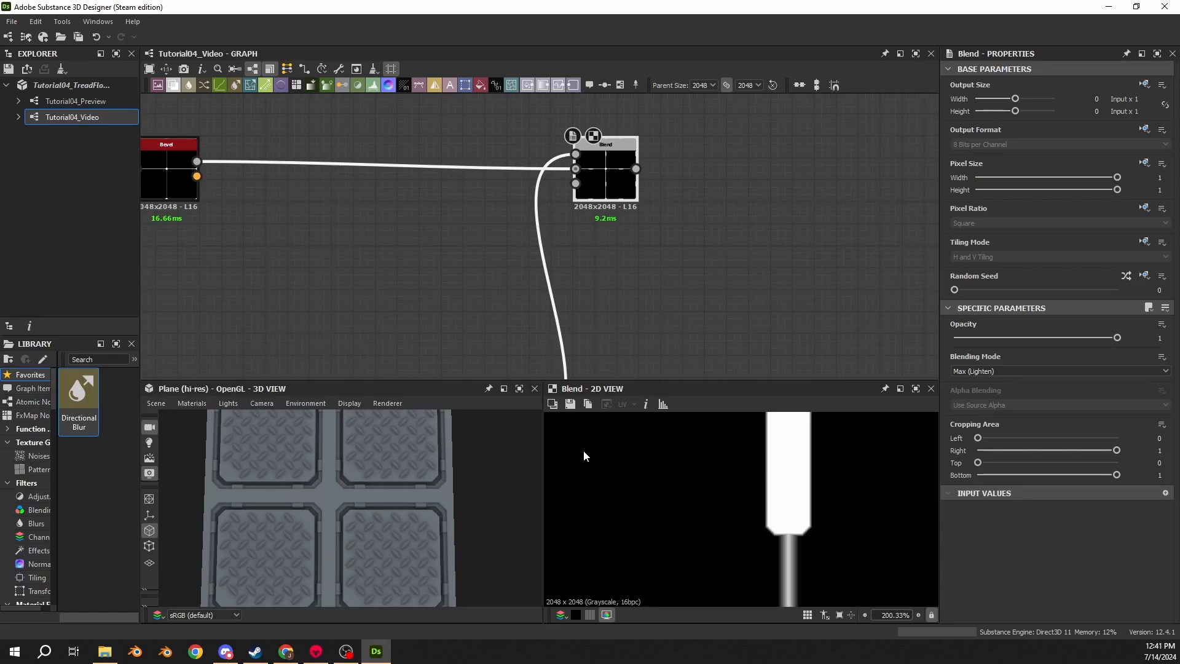
{"action": "scroll", "coordinate": [839, 508], "scroll_direction": "up", "scroll_amount": 3}
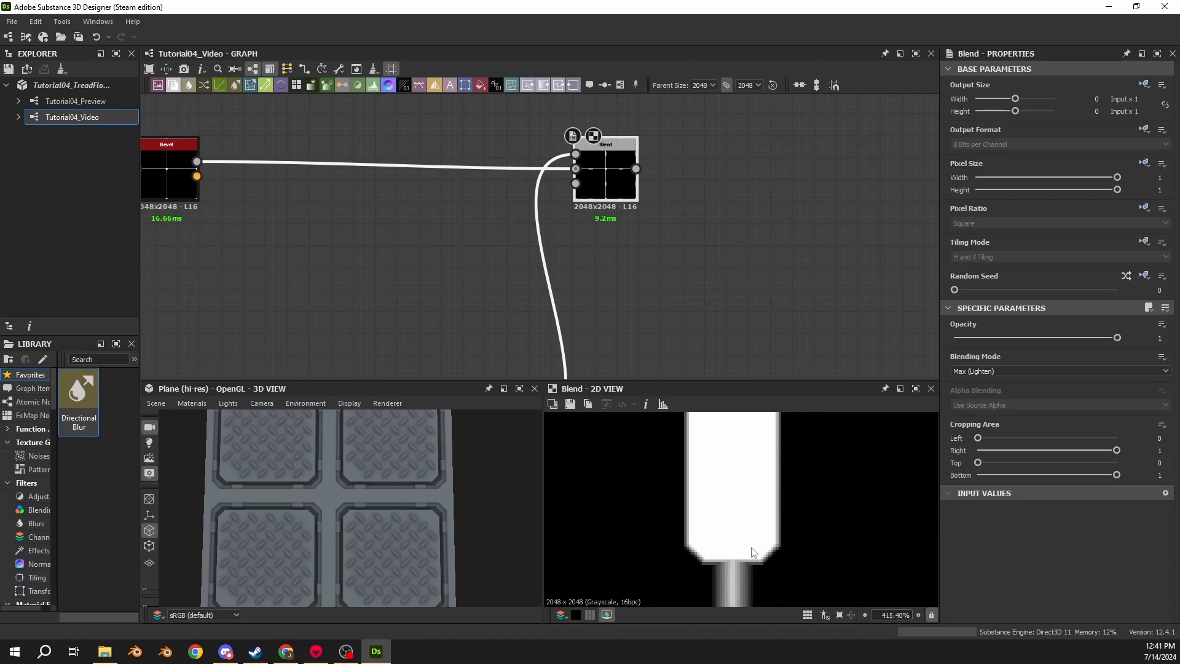
{"action": "left_click_drag", "start_coordinate": [499, 141], "coordinate": [540, 197]}
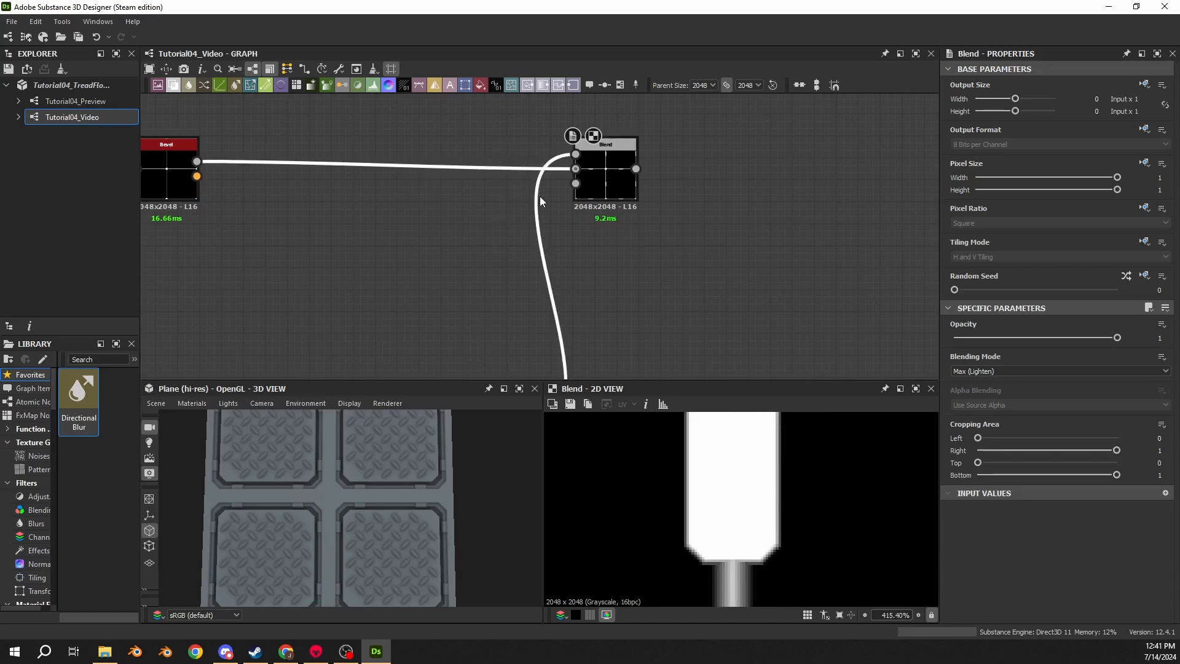
{"action": "key", "text": "x"}
{"action": "left_click", "coordinate": [616, 177]}
{"action": "scroll", "coordinate": [615, 177], "scroll_direction": "down", "scroll_amount": 3}
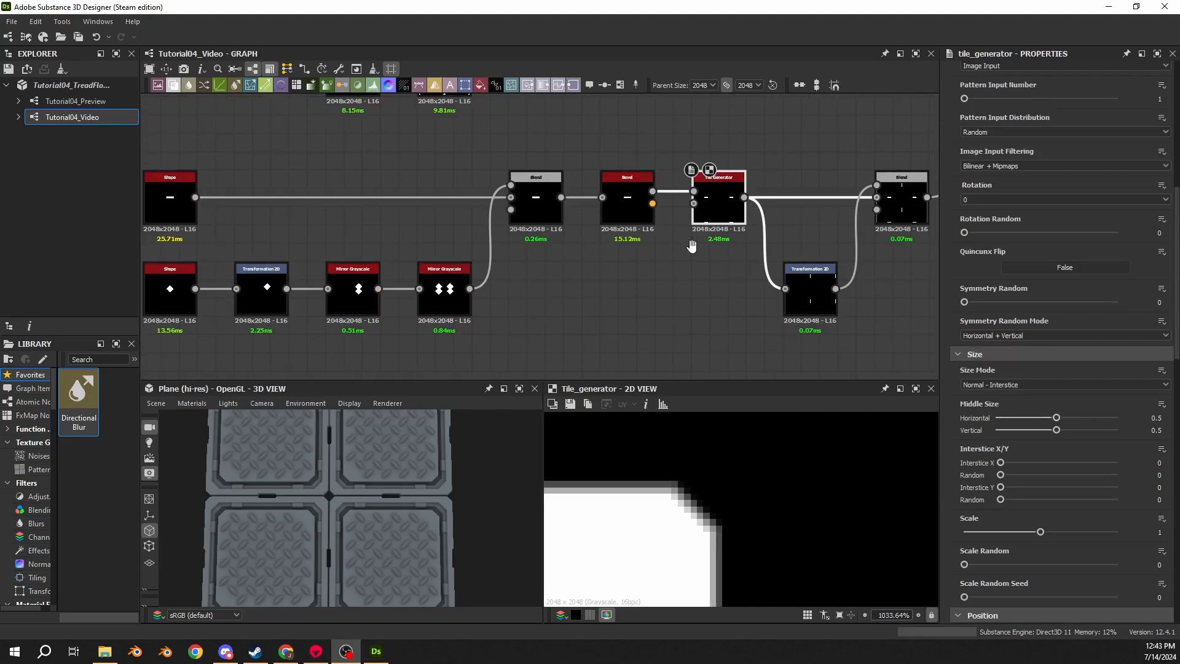
- Navigate the graph and inspect the Tile Generator chain and its connections to the Blend nodes
{"action": "middle_click_drag", "start_coordinate": [693, 242], "coordinate": [371, 274]}
{"action": "middle_click_drag", "start_coordinate": [560, 195], "coordinate": [515, 353]}
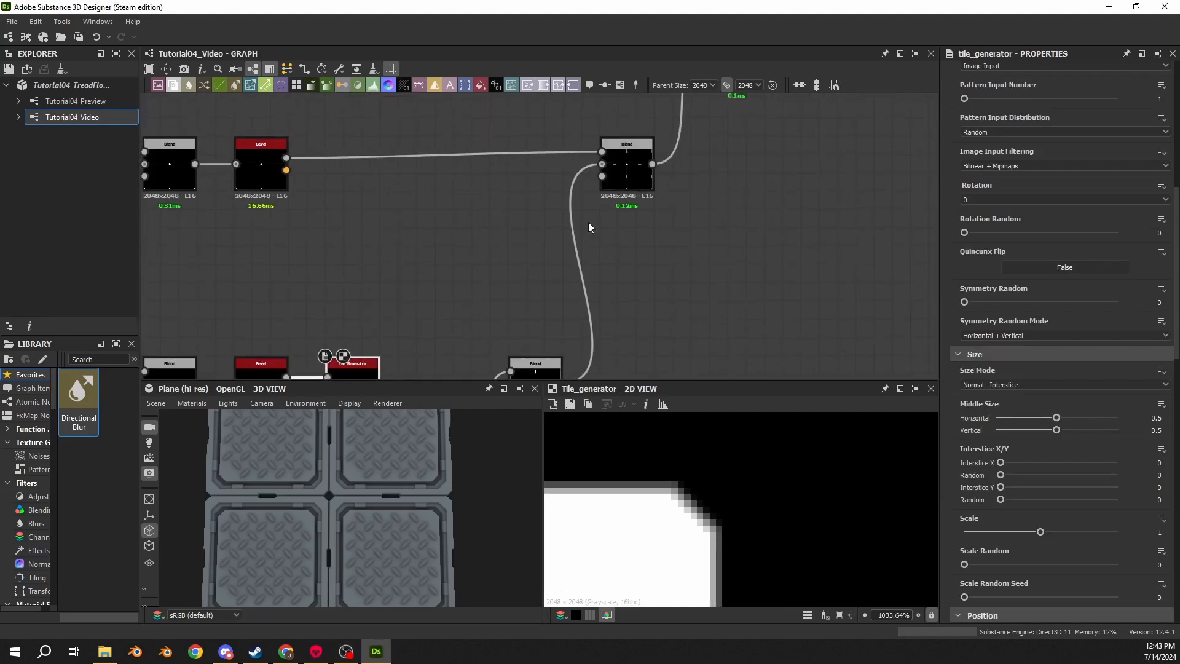
{"action": "double_click", "coordinate": [603, 166]}
{"action": "scroll", "coordinate": [617, 218], "scroll_direction": "down", "scroll_amount": 3}
{"action": "middle_click_drag", "start_coordinate": [658, 135], "coordinate": [646, 188]}
{"action": "key", "text": "ctrl+z"}
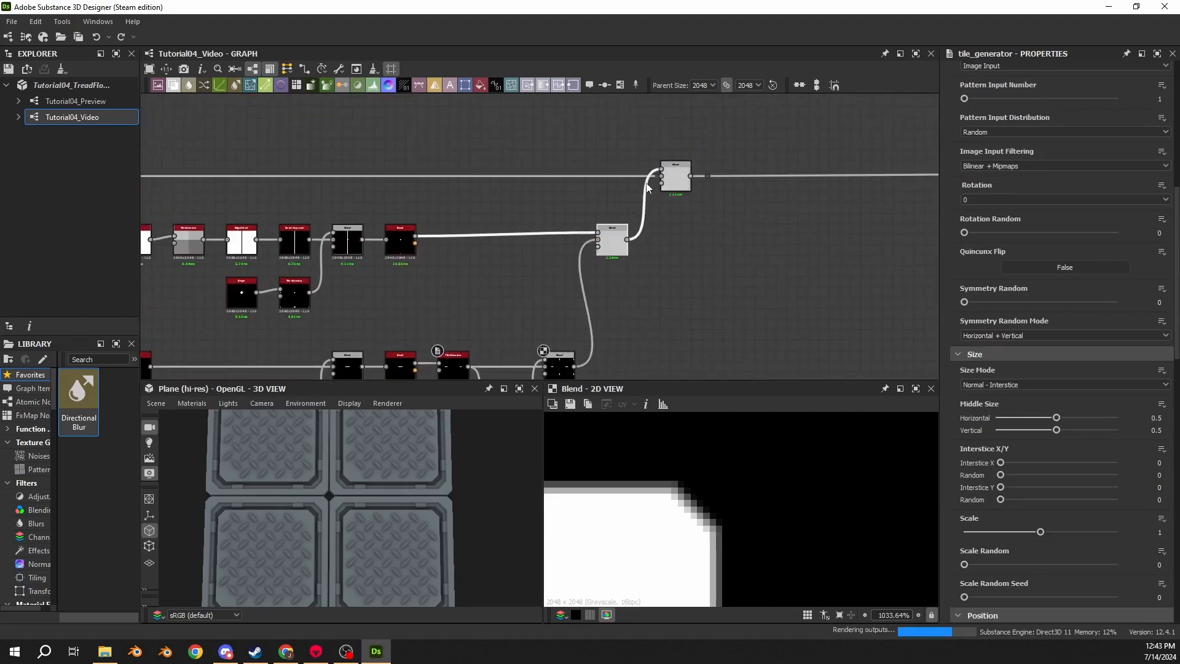
{"action": "left_click_drag", "start_coordinate": [661, 174], "coordinate": [713, 257]}
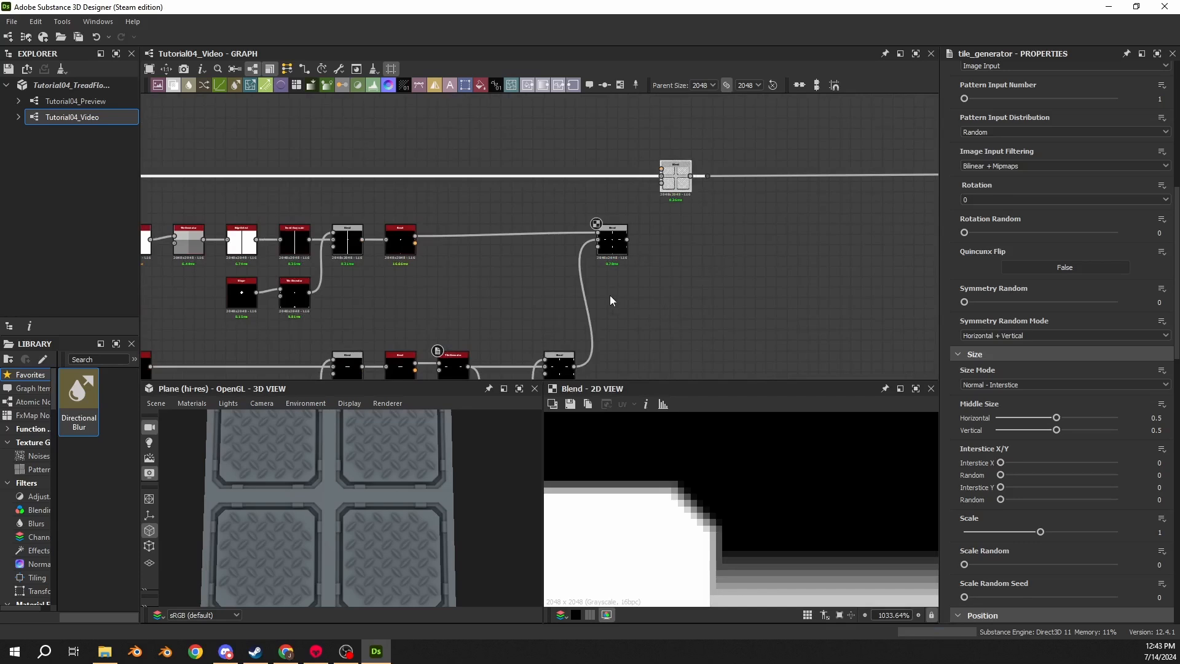
{"action": "middle_click_drag", "start_coordinate": [611, 277], "coordinate": [603, 160]}
{"action": "scroll", "coordinate": [459, 245], "scroll_direction": "up", "scroll_amount": 3}
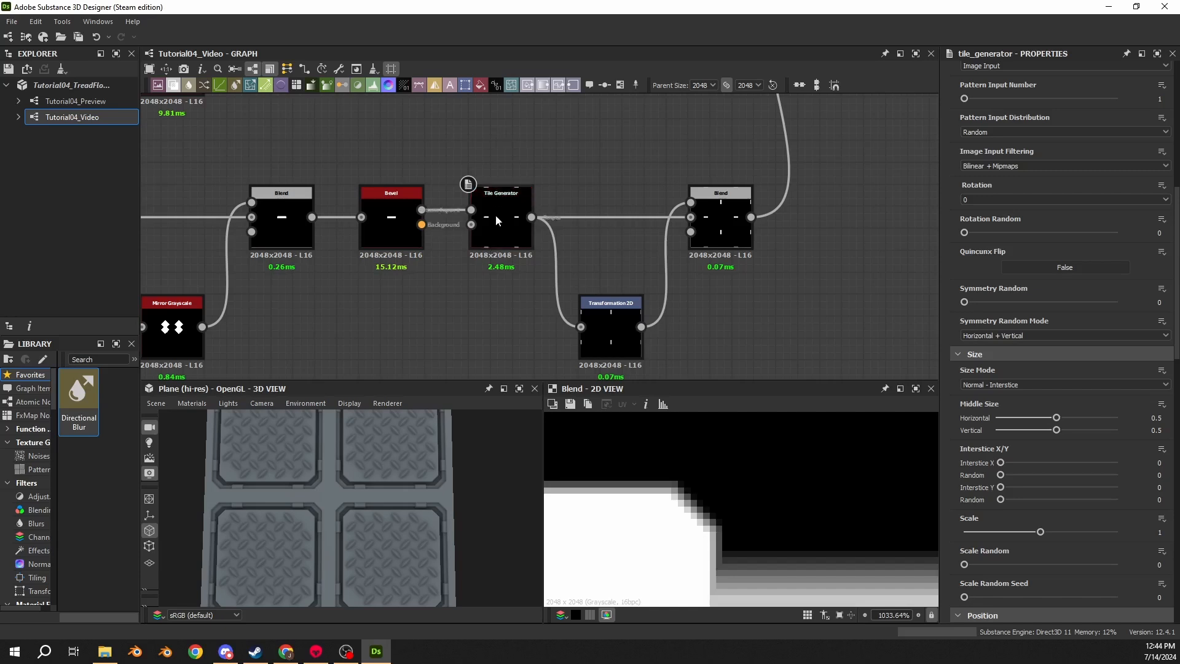
- Set the lower Tile Generator's scale to 2
{"action": "double_click", "coordinate": [497, 212]}
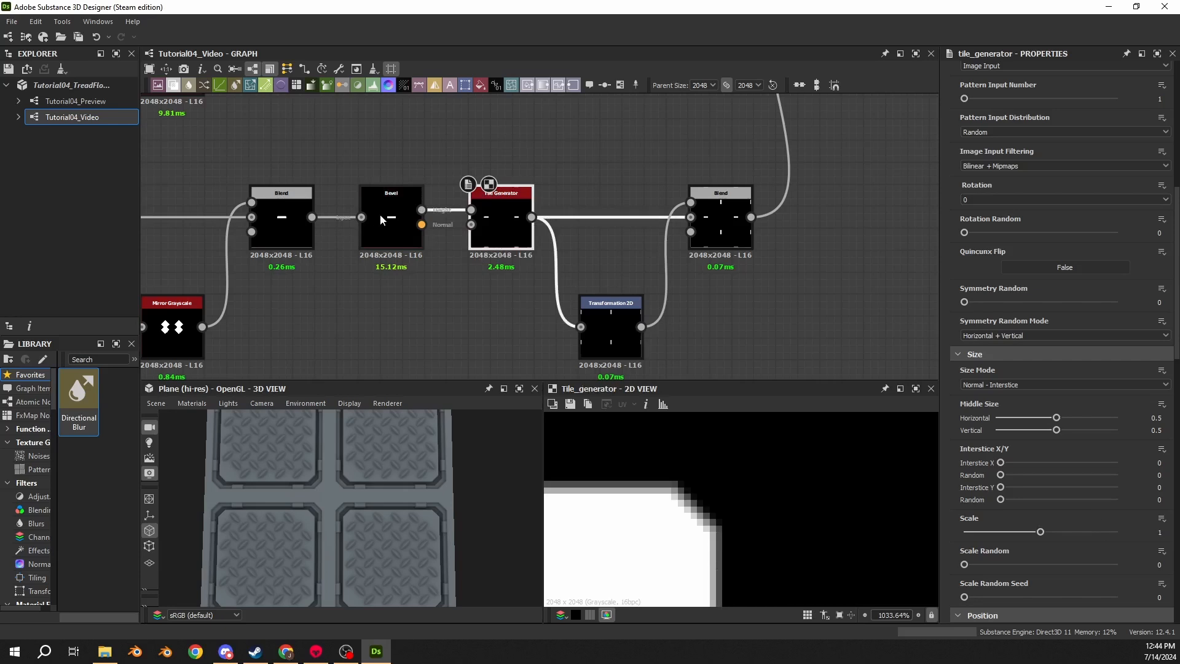
{"action": "scroll", "coordinate": [379, 214], "scroll_direction": "up", "scroll_amount": 4}
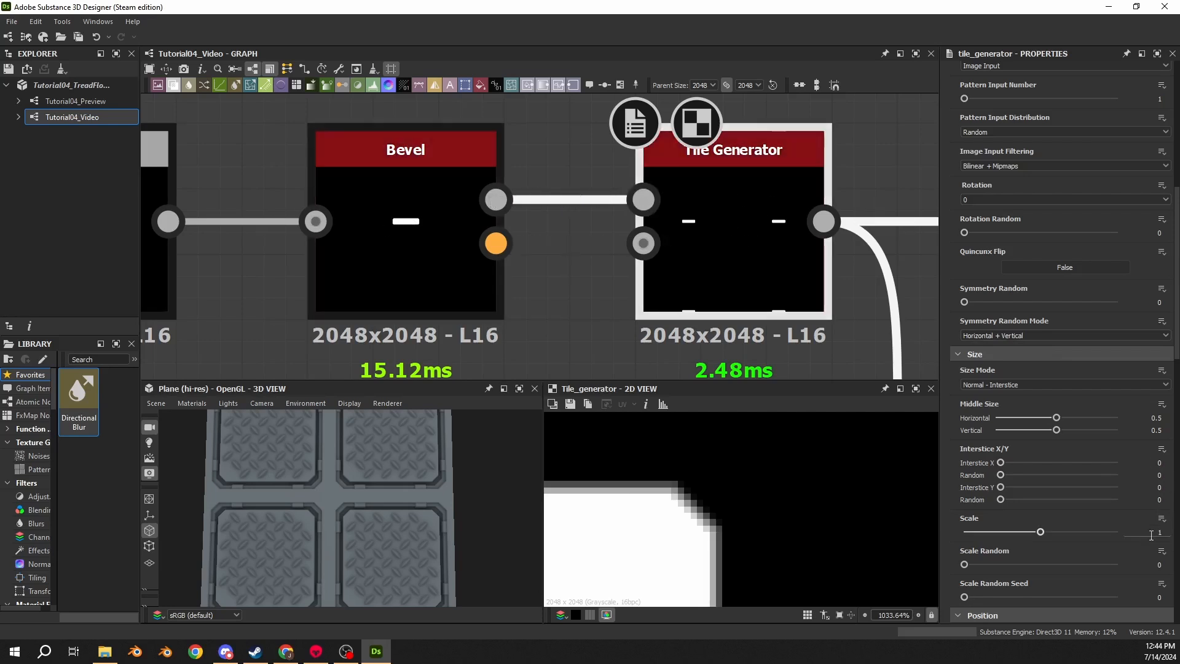
{"action": "left_click", "coordinate": [1170, 528]}
{"action": "type", "text": "2"}
{"action": "key", "text": "Return"}
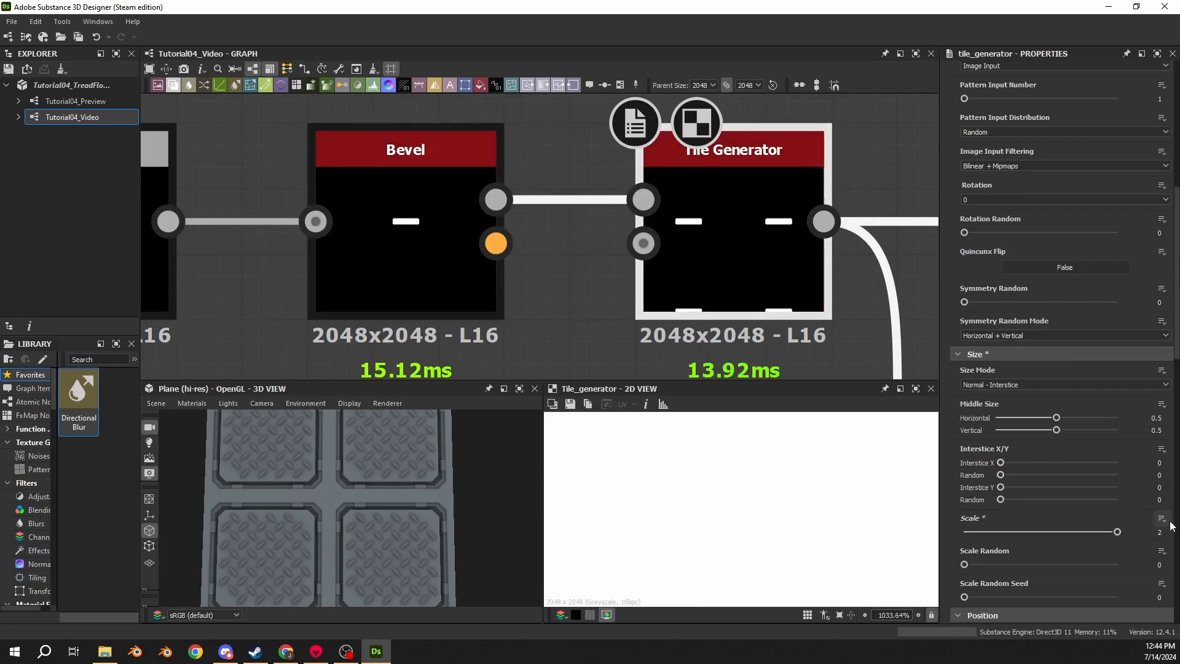
- Compare the lower Blend and upper Blend outputs up close in the 2D view
{"action": "scroll", "coordinate": [760, 231], "scroll_direction": "up", "scroll_amount": 2}
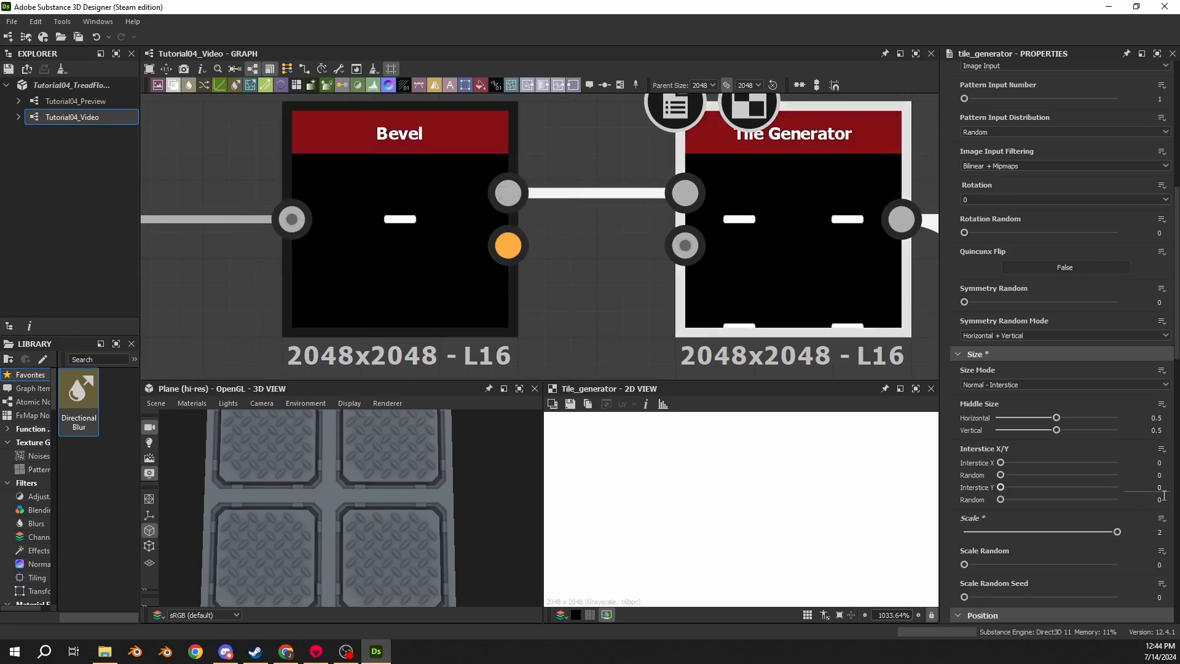
{"action": "scroll", "coordinate": [686, 282], "scroll_direction": "down", "scroll_amount": 5}
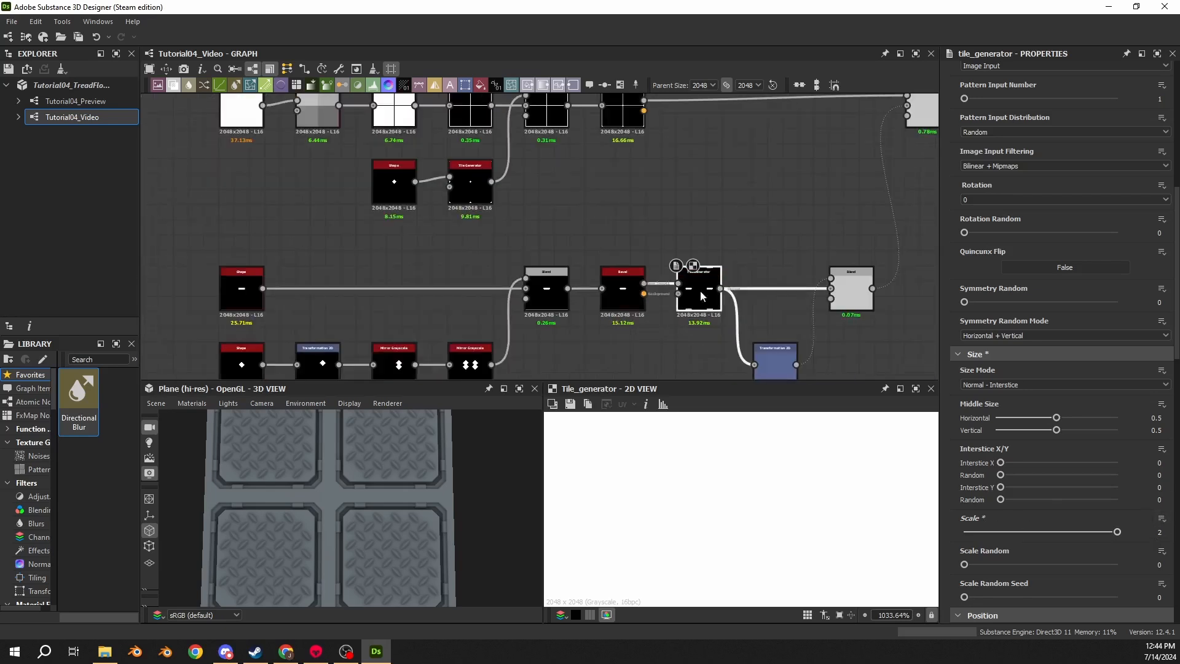
{"action": "middle_click_drag", "start_coordinate": [700, 290], "coordinate": [583, 225]}
{"action": "left_click", "coordinate": [621, 254]}
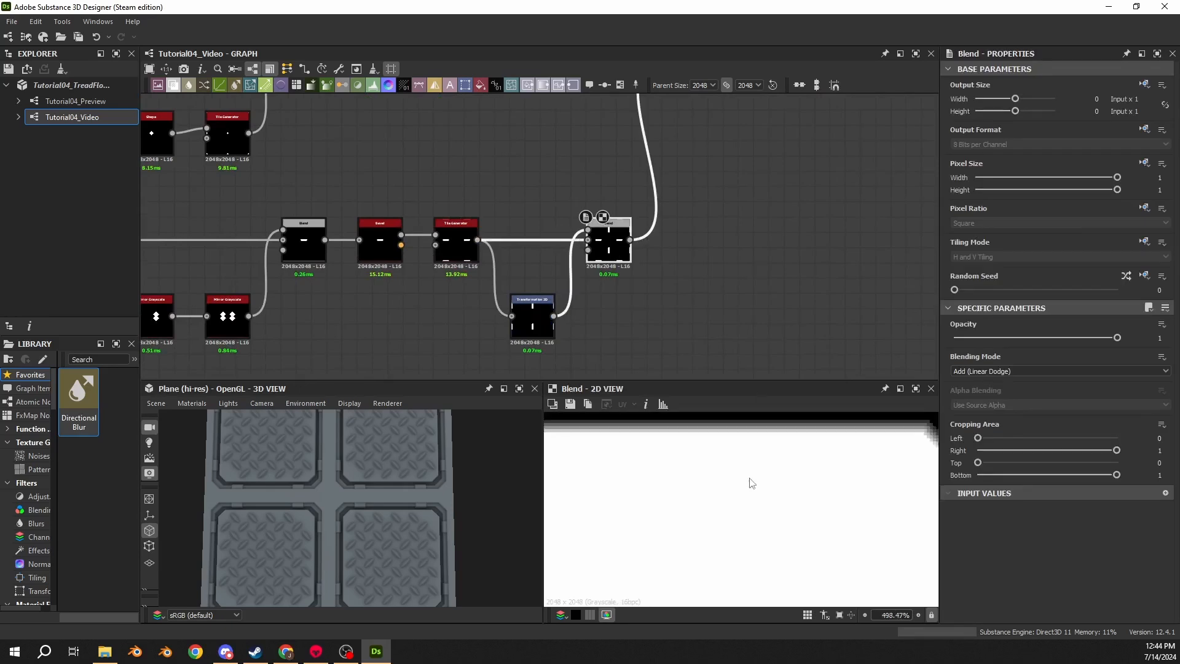
{"action": "middle_click_drag", "start_coordinate": [682, 177], "coordinate": [585, 223]}
{"action": "left_click", "coordinate": [587, 197]}
{"action": "scroll", "coordinate": [794, 534], "scroll_direction": "down", "scroll_amount": 2}
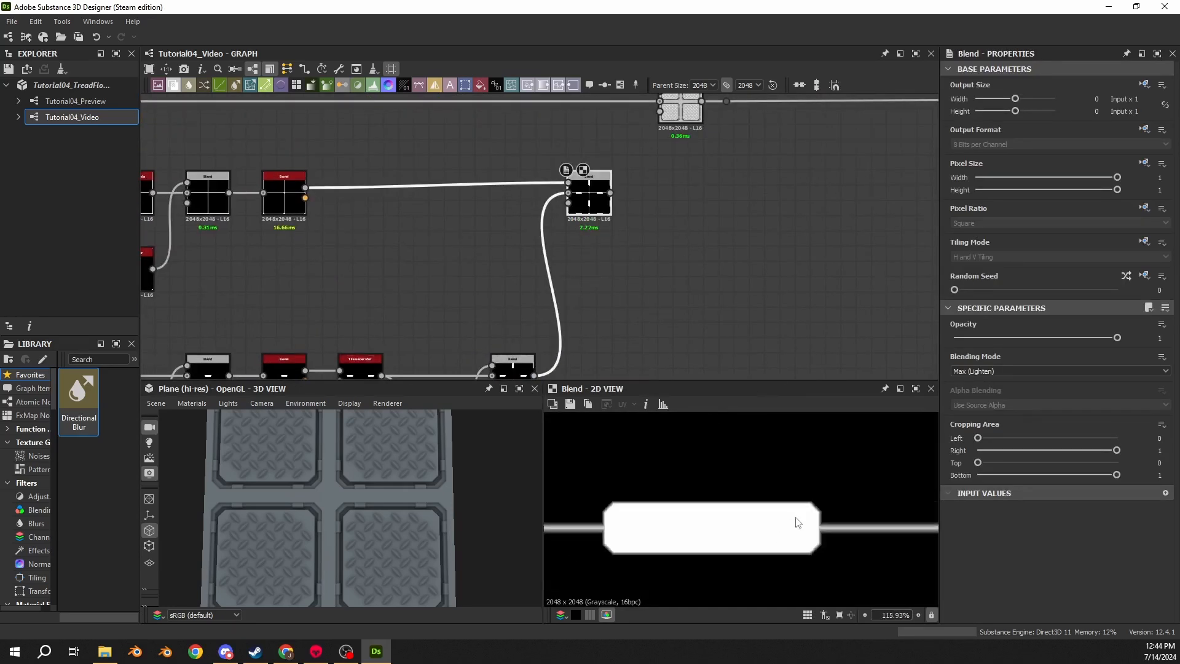
{"action": "scroll", "coordinate": [795, 519], "scroll_direction": "up", "scroll_amount": 5}
{"action": "scroll", "coordinate": [857, 533], "scroll_direction": "up", "scroll_amount": 4}
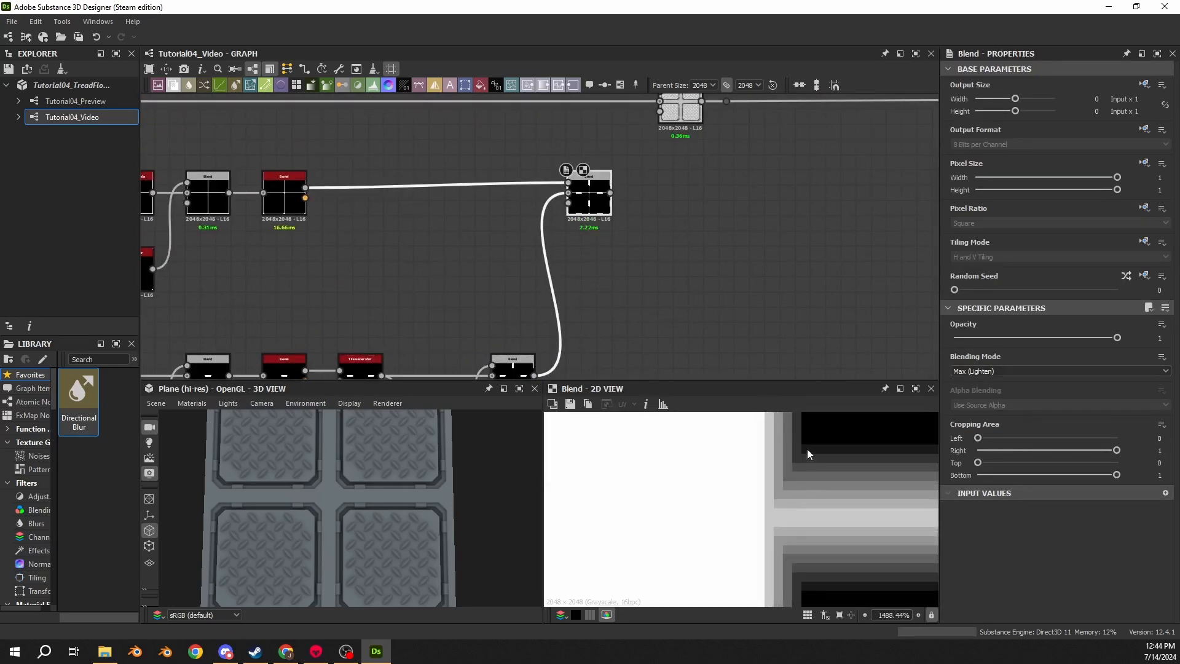
- Link the upper Blend's output into the far Blend node's input and move that node right
{"action": "middle_click_drag", "start_coordinate": [640, 222], "coordinate": [621, 261]}
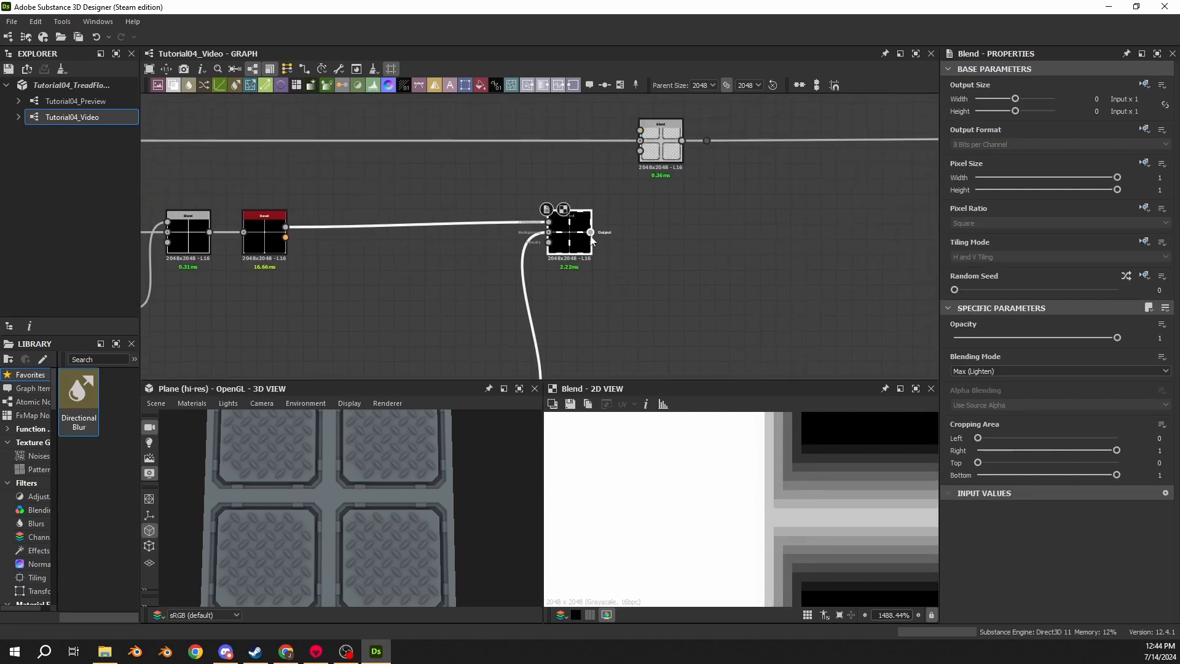
{"action": "left_click_drag", "start_coordinate": [590, 232], "coordinate": [639, 130]}
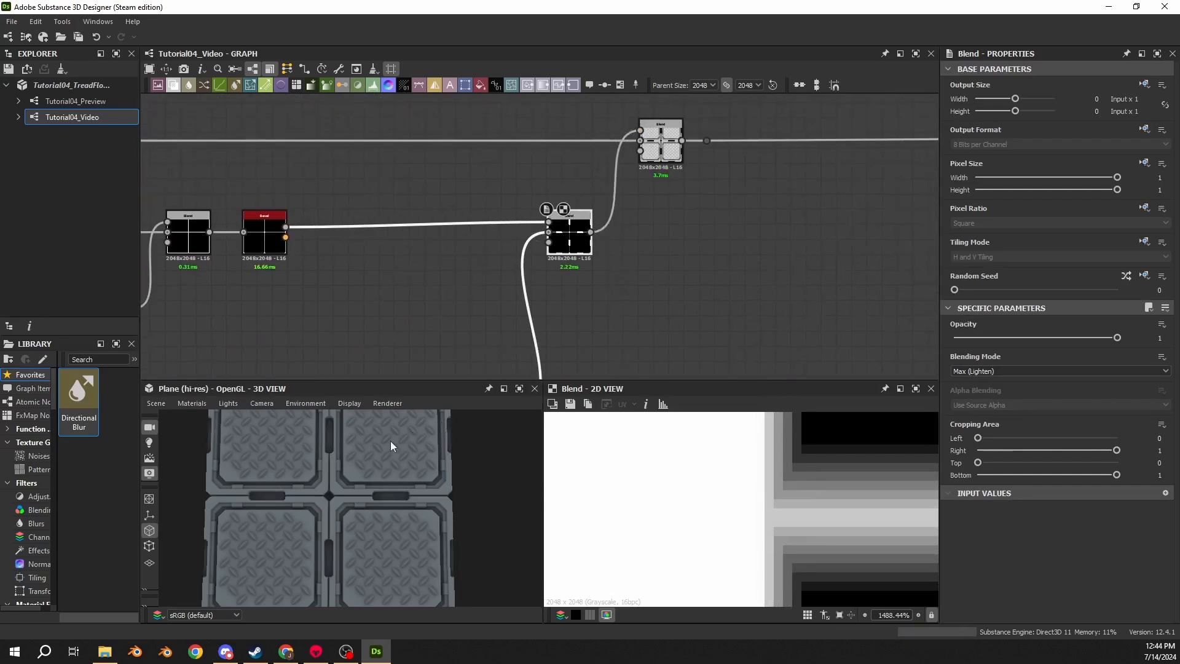
{"action": "scroll", "coordinate": [808, 462], "scroll_direction": "up", "scroll_amount": 4}
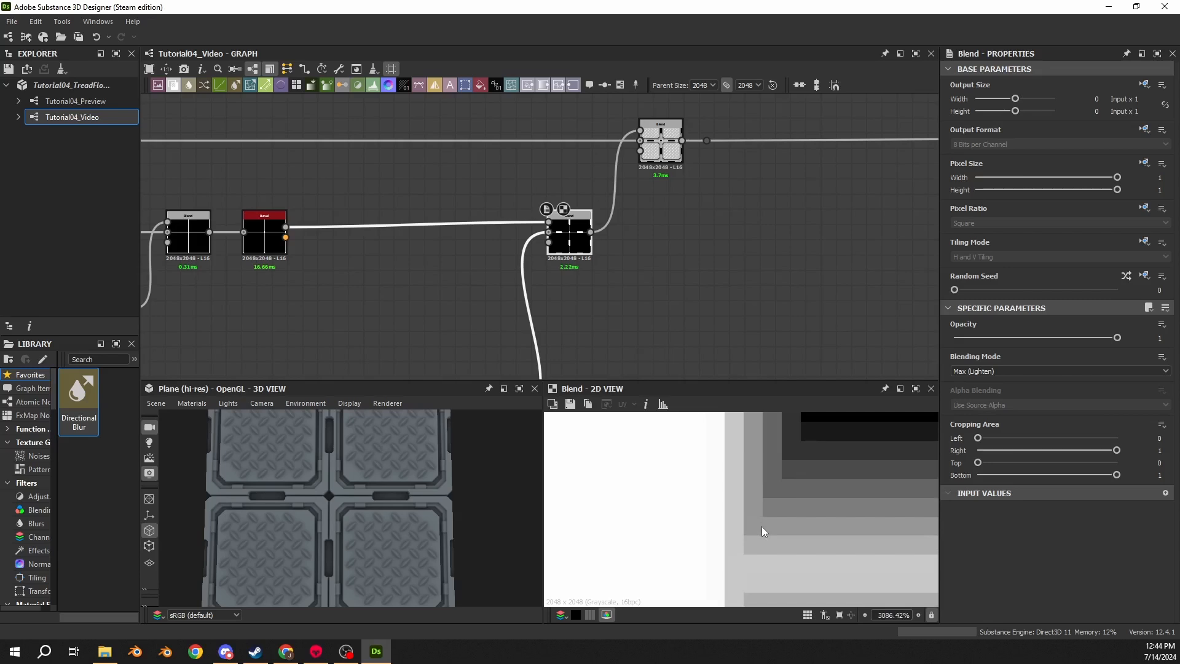
{"action": "left_click_drag", "start_coordinate": [660, 146], "coordinate": [768, 146]}
- Insert a Levels node on the link between the upper Blend and the far Blend node
{"action": "left_click", "coordinate": [734, 195]}
{"action": "left_click", "coordinate": [665, 187]}
{"action": "key", "text": "space"}
{"action": "type", "text": "levels"}
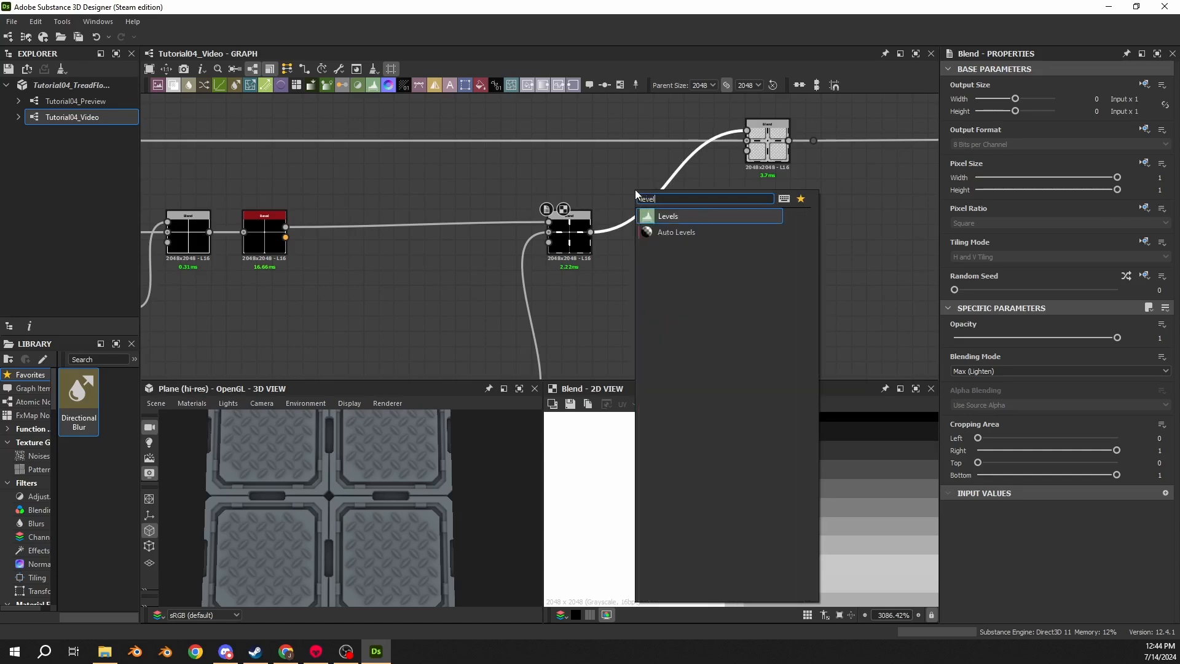
{"action": "key", "text": "Return"}
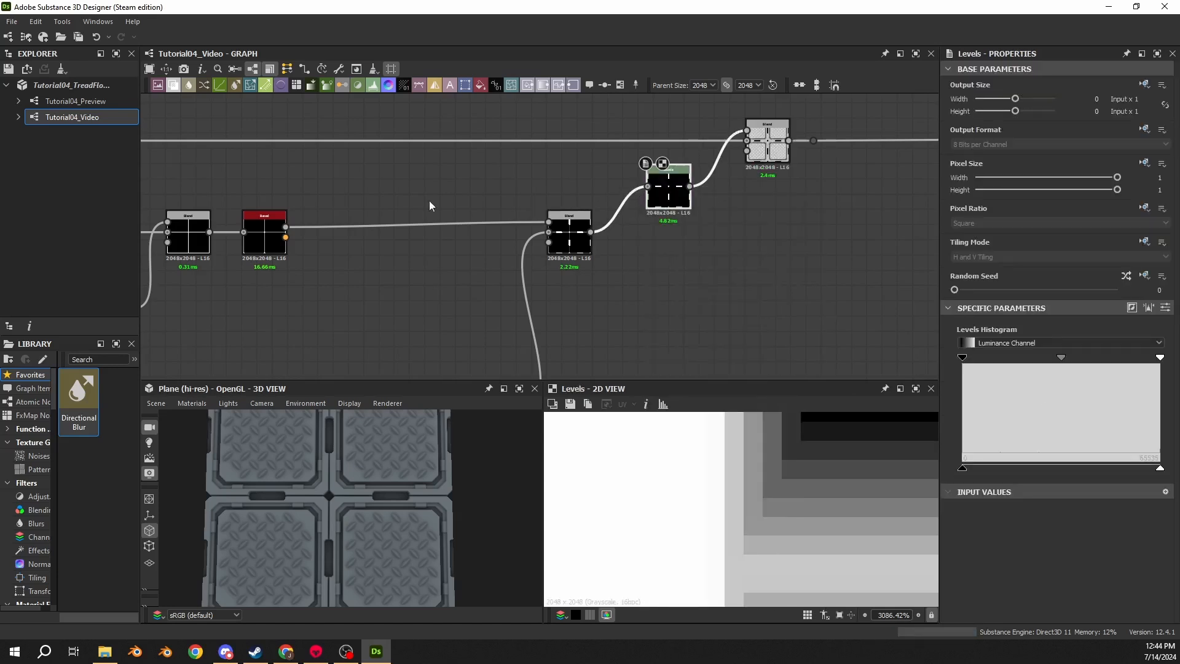
{"action": "left_click_drag", "start_coordinate": [664, 208], "coordinate": [642, 252]}
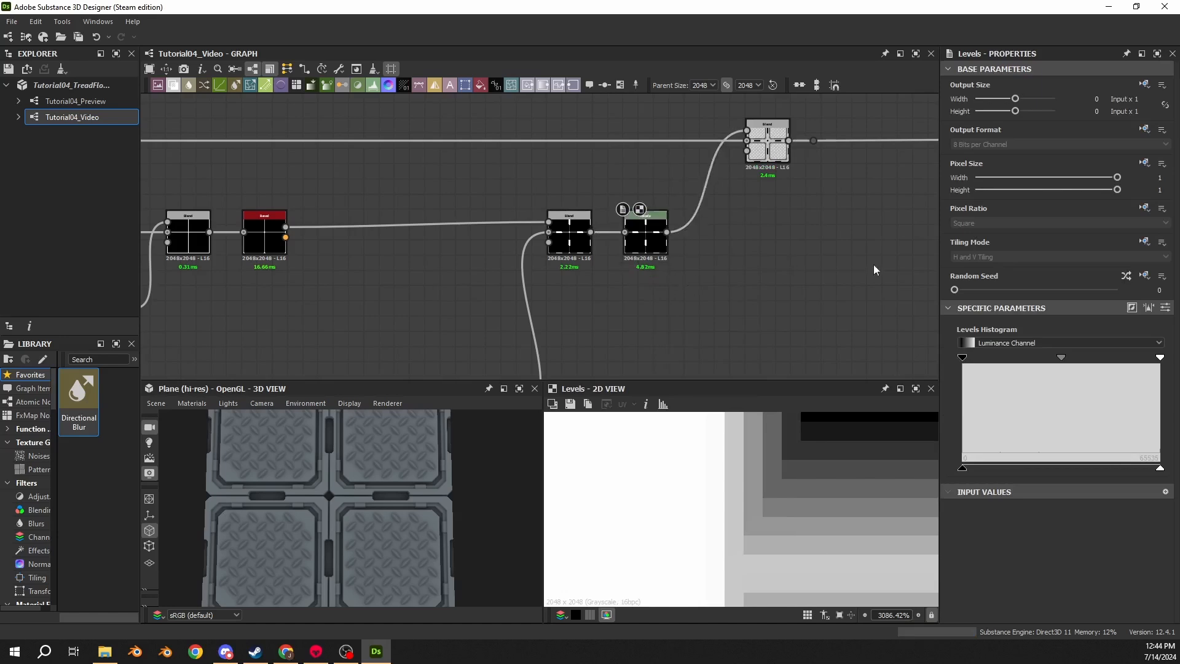
- Set the Levels node's Level Out High to 0.25
{"action": "left_click", "coordinate": [1166, 309]}
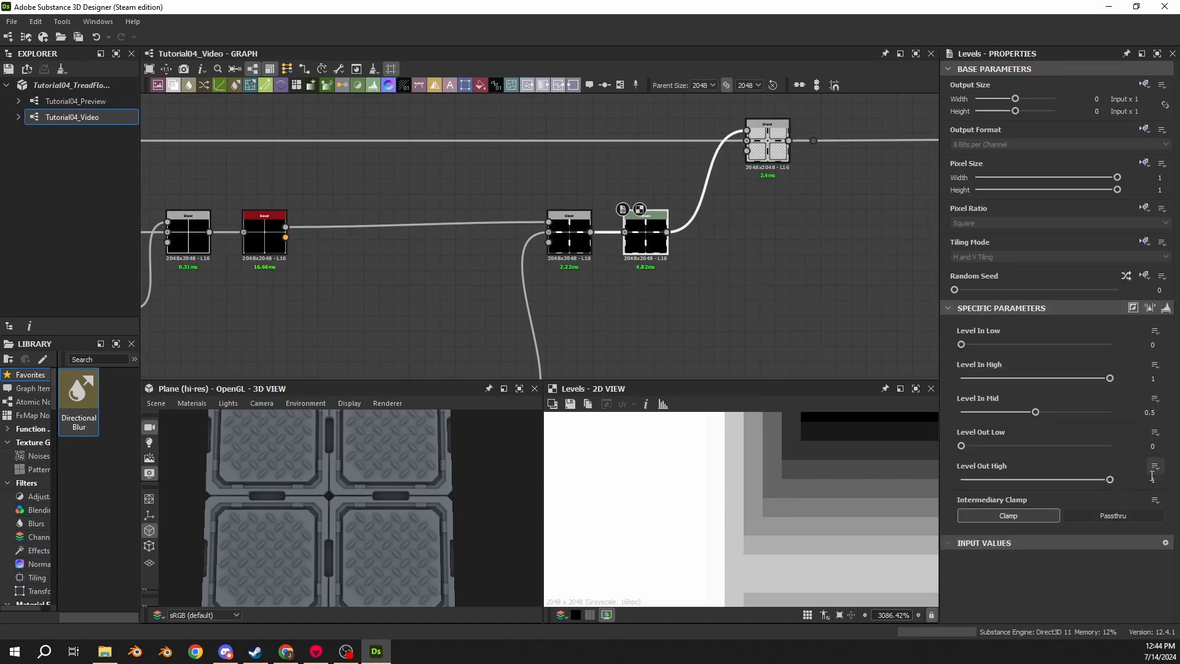
{"action": "type", "text": "0.25"}
{"action": "key", "text": "Return"}
- Move the far Blend node left and inspect the tile seams up close in the 3D view
{"action": "scroll", "coordinate": [714, 507], "scroll_direction": "down", "scroll_amount": 5}
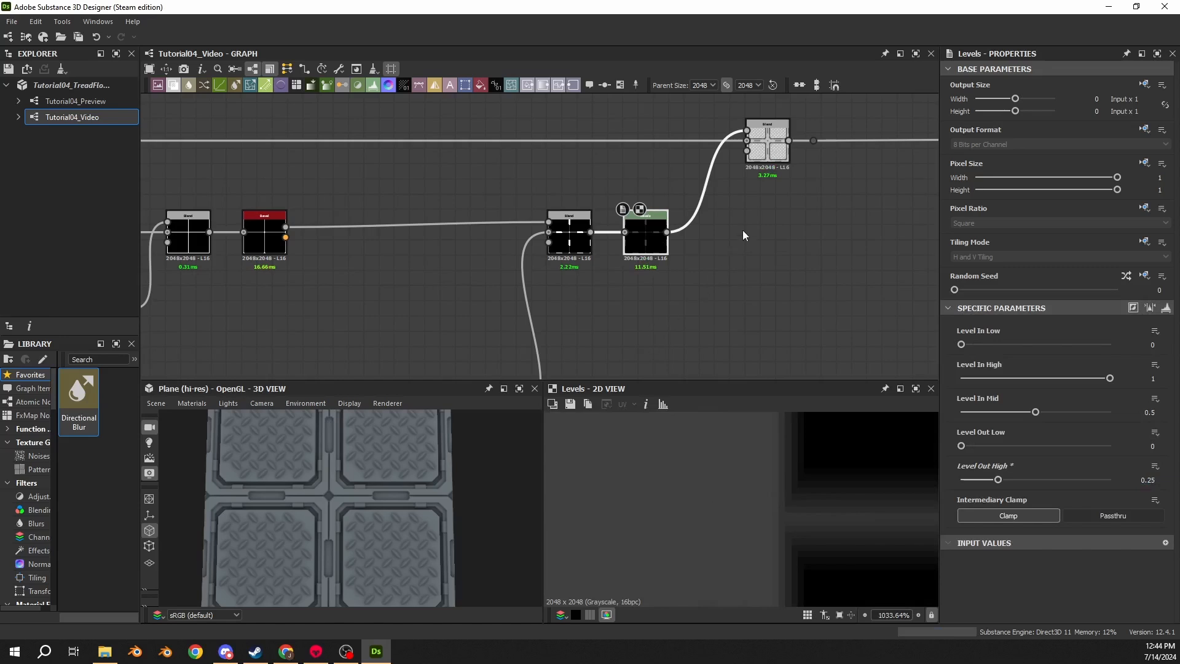
{"action": "left_click_drag", "start_coordinate": [768, 151], "coordinate": [723, 151]}
{"action": "scroll", "coordinate": [261, 540], "scroll_direction": "up", "scroll_amount": 4}
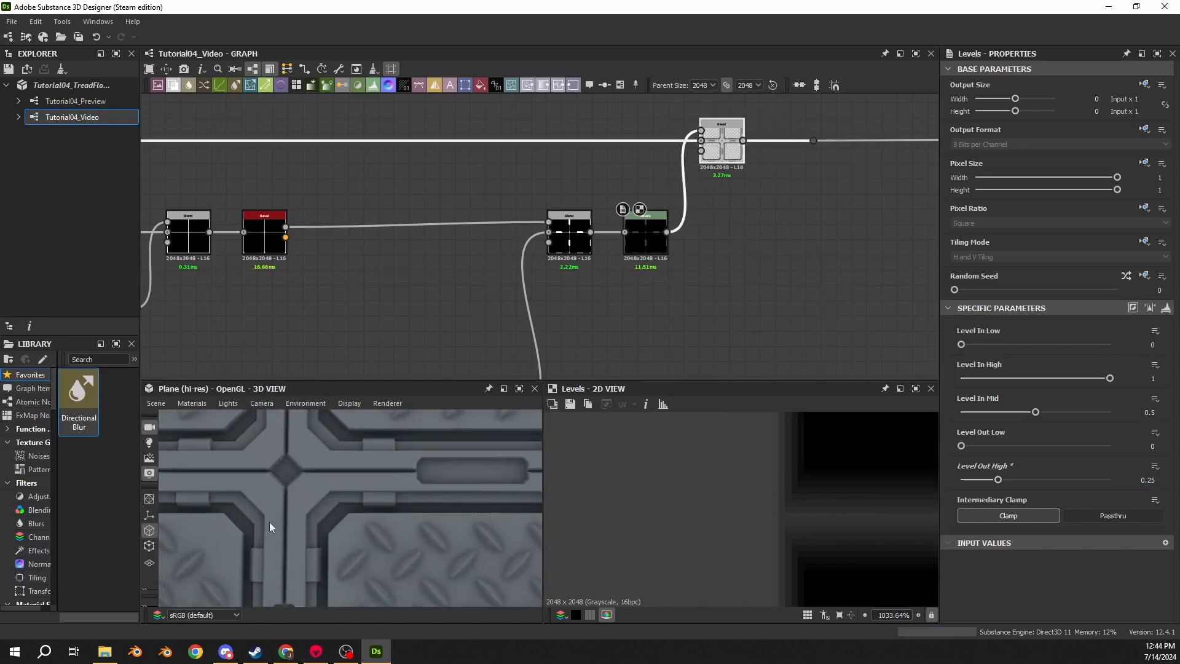
{"action": "scroll", "coordinate": [269, 521], "scroll_direction": "up", "scroll_amount": 5}
{"action": "middle_click_drag", "start_coordinate": [439, 494], "coordinate": [350, 529]}
{"action": "scroll", "coordinate": [389, 456], "scroll_direction": "up", "scroll_amount": 3}
{"action": "middle_click_drag", "start_coordinate": [390, 456], "coordinate": [368, 522]}
{"action": "scroll", "coordinate": [418, 499], "scroll_direction": "up", "scroll_amount": 2}
{"action": "left_click_drag", "start_coordinate": [418, 499], "coordinate": [379, 500]}
{"action": "double_click", "coordinate": [577, 244]}
{"action": "double_click", "coordinate": [644, 243]}
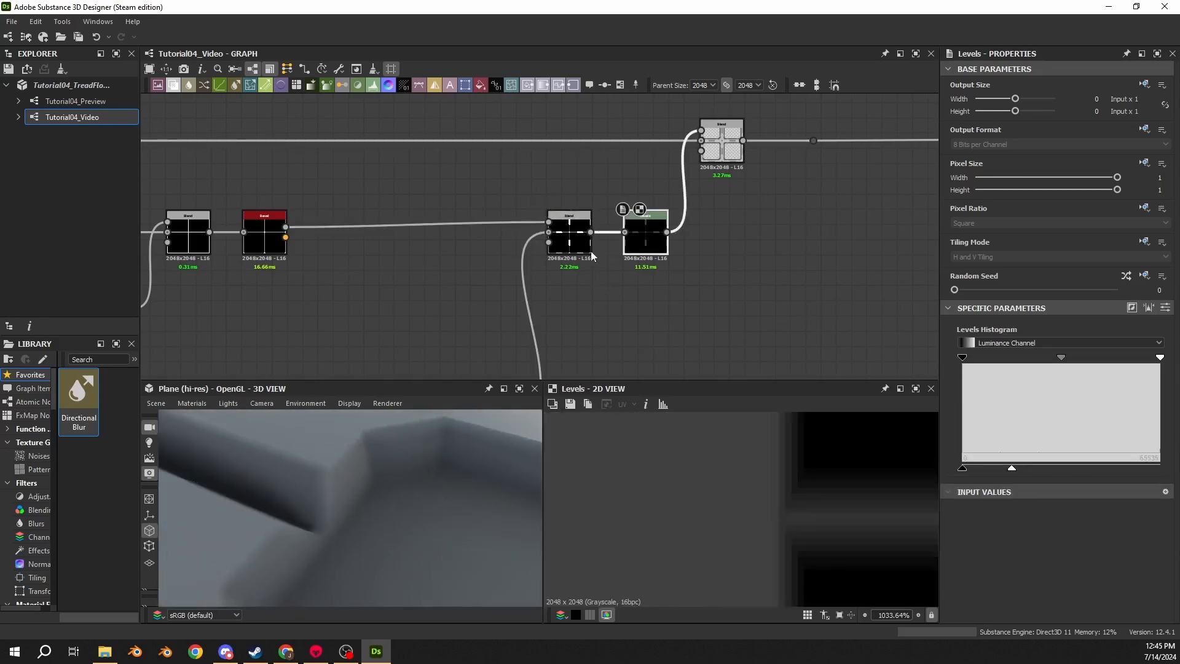
- Switch the upper Blend's mode between Add (Linear Dodge) and Max (Lighten) to compare the seams in 3D
{"action": "double_click", "coordinate": [590, 251]}
{"action": "left_click", "coordinate": [979, 370]}
{"action": "left_click", "coordinate": [973, 392]}
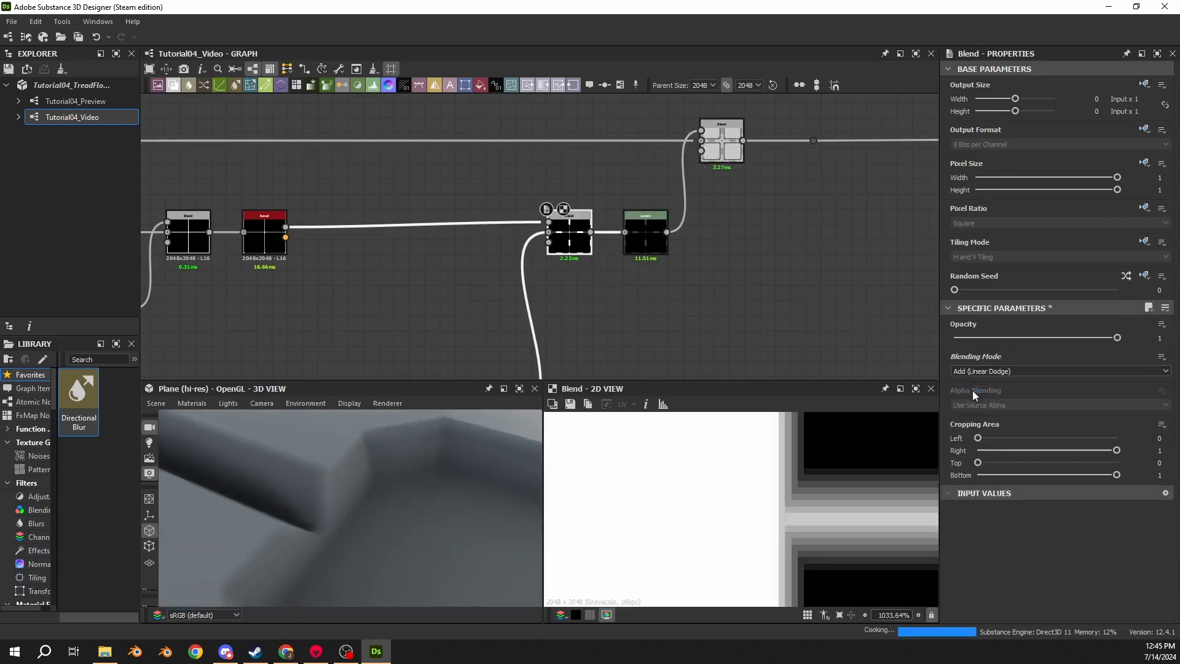
{"action": "left_click_drag", "start_coordinate": [483, 517], "coordinate": [393, 515]}
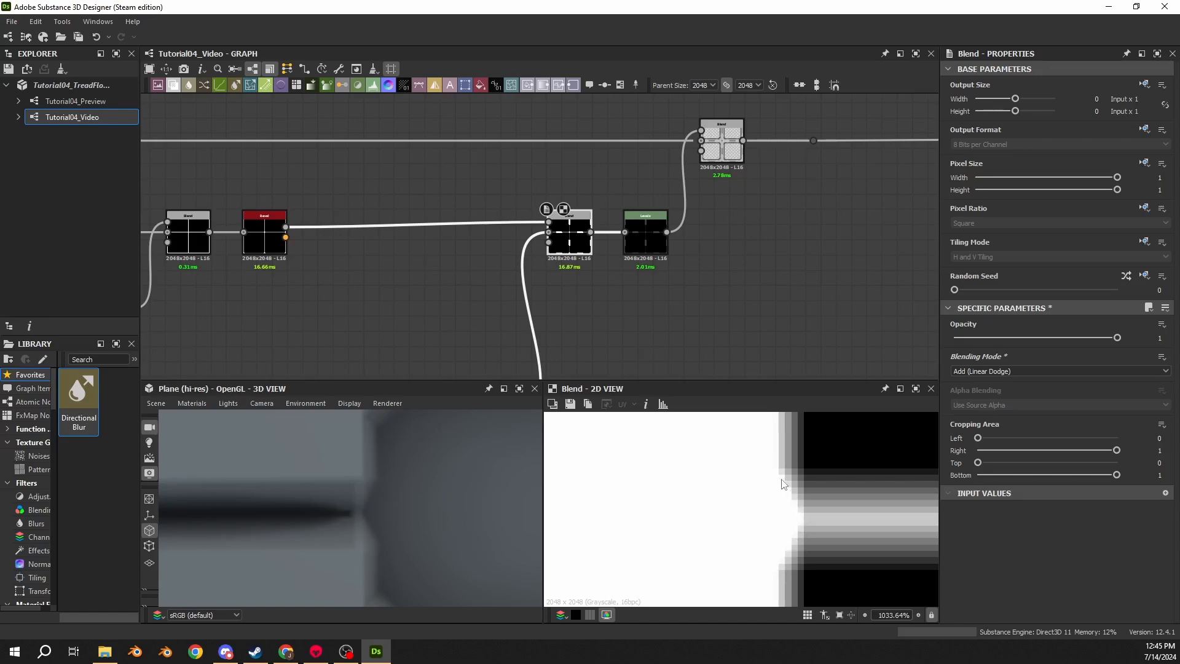
{"action": "left_click", "coordinate": [956, 371]}
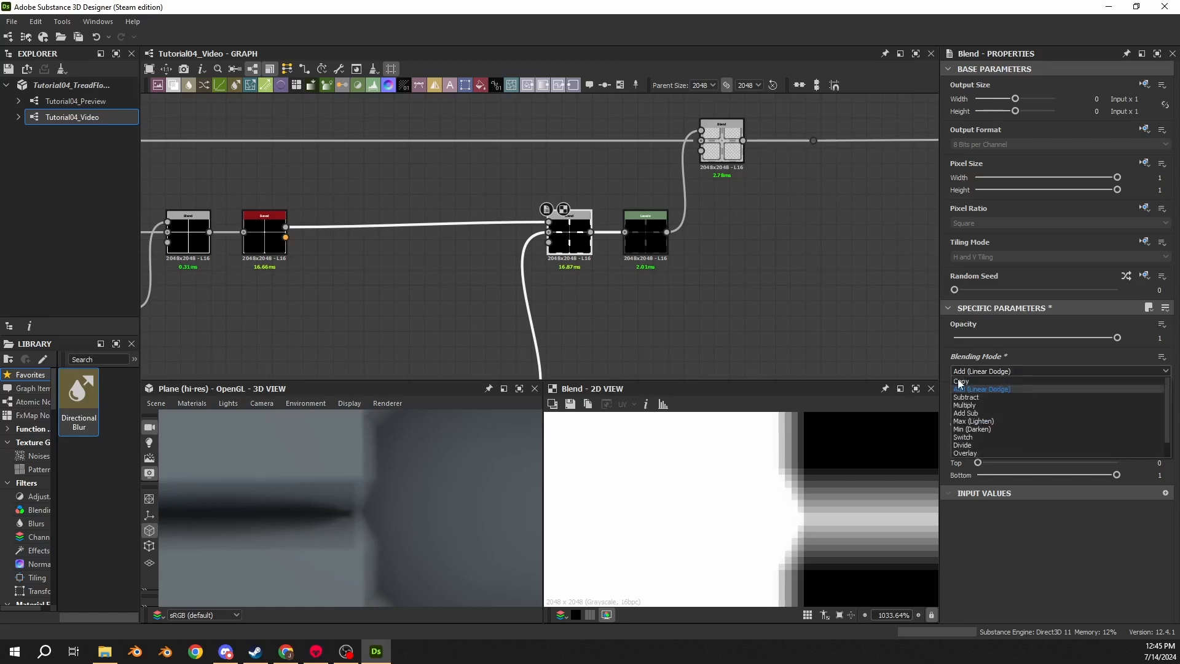
{"action": "left_click", "coordinate": [967, 422]}
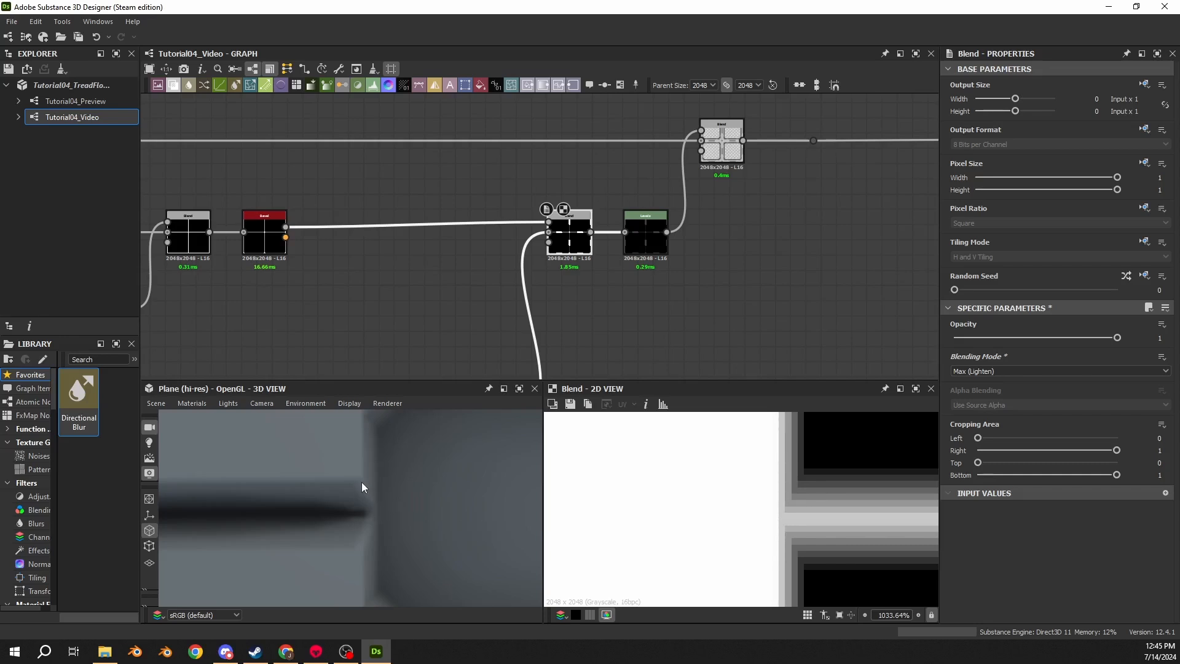
{"action": "left_click_drag", "start_coordinate": [377, 510], "coordinate": [405, 486]}
{"action": "left_click", "coordinate": [992, 372]}
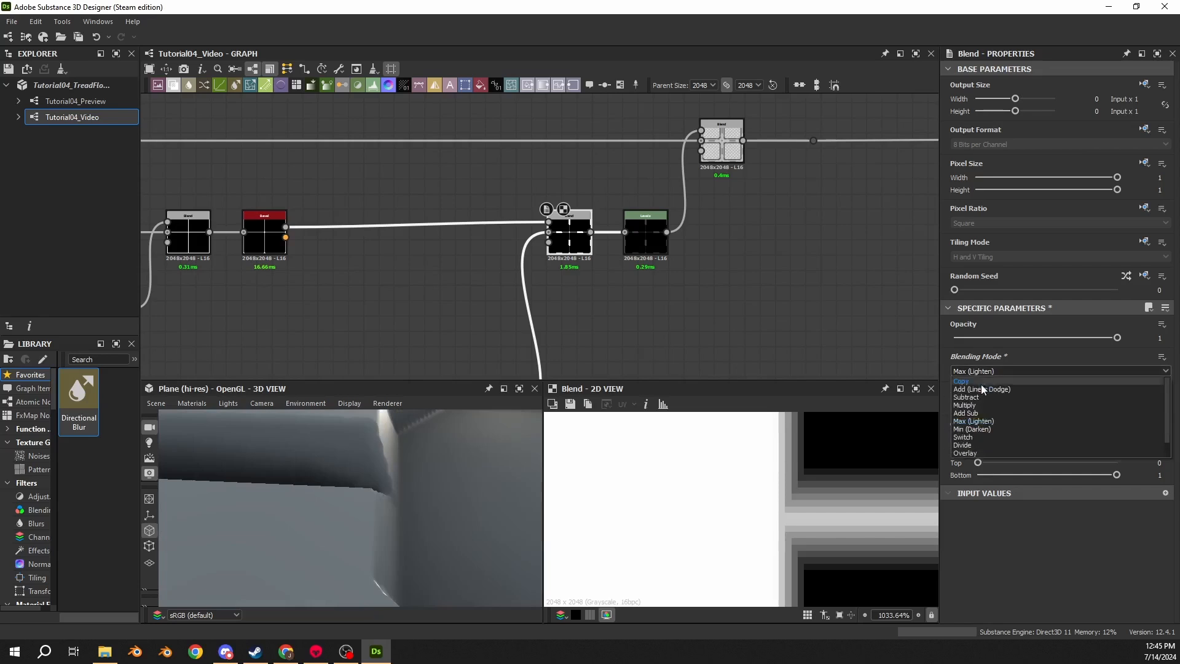
{"action": "left_click", "coordinate": [981, 389]}
{"action": "left_click_drag", "start_coordinate": [377, 463], "coordinate": [393, 541]}
{"action": "left_click", "coordinate": [970, 372]}
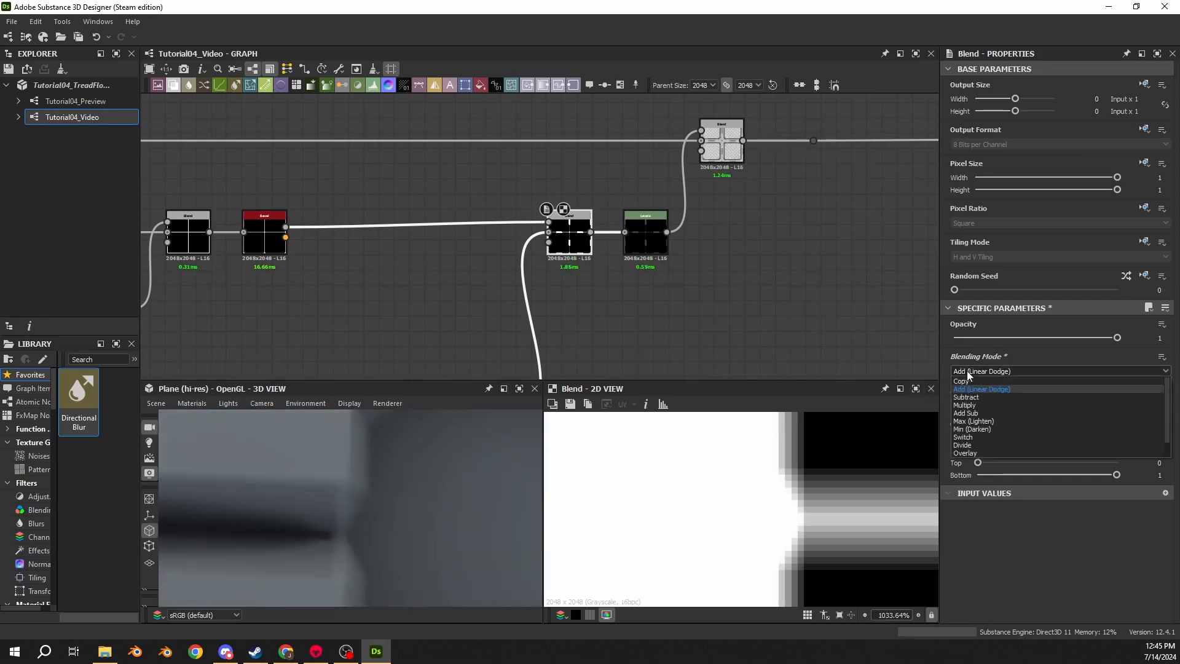
{"action": "left_click", "coordinate": [967, 421]}
{"action": "left_click_drag", "start_coordinate": [360, 515], "coordinate": [342, 462]}
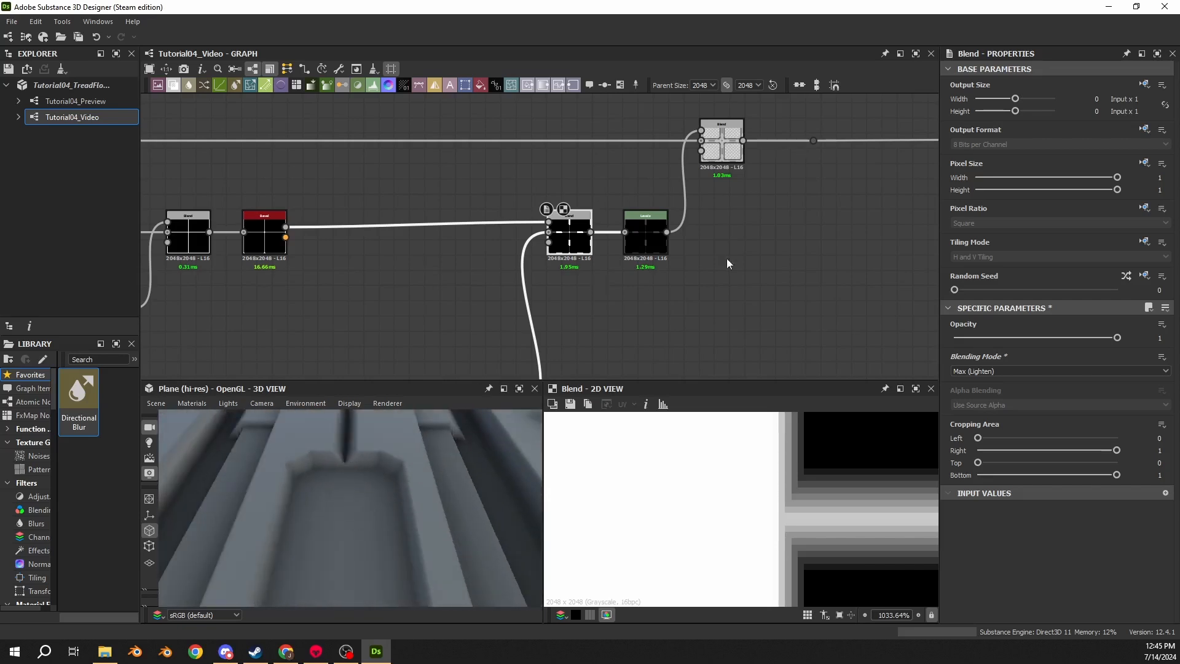
- Select the far Blend node and examine the seam intersections in the 3D view
{"action": "middle_click_drag", "start_coordinate": [726, 263], "coordinate": [596, 309]}
{"action": "left_click", "coordinate": [522, 286]}
{"action": "left_click", "coordinate": [604, 203]}
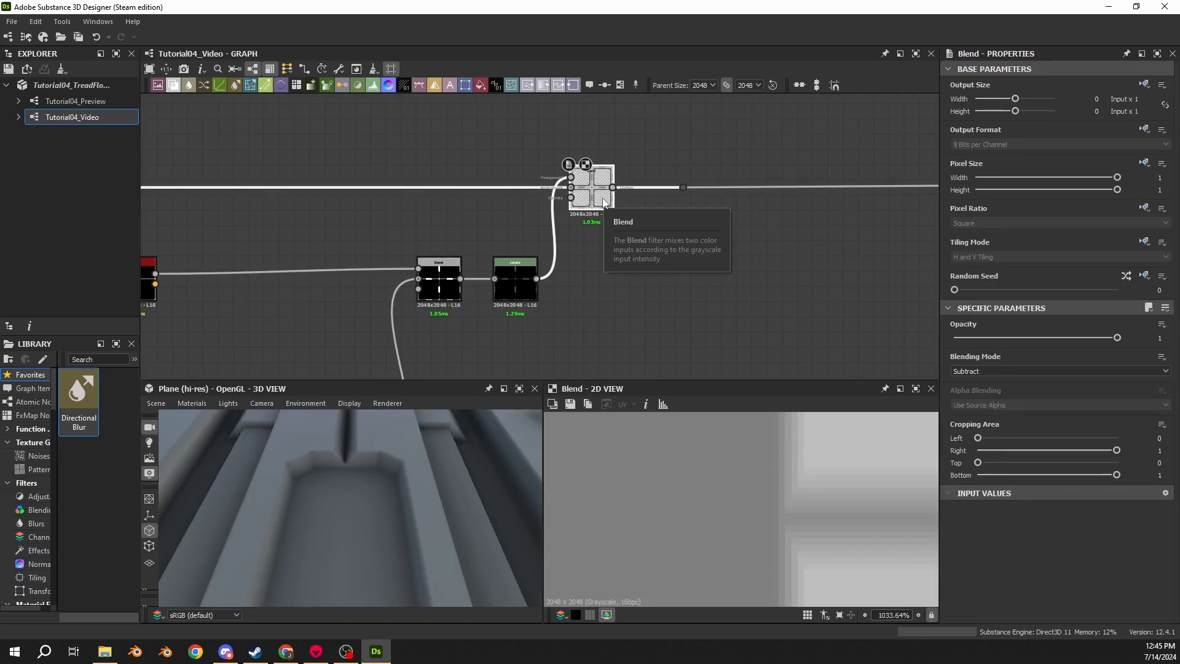
{"action": "scroll", "coordinate": [322, 471], "scroll_direction": "down", "scroll_amount": 5}
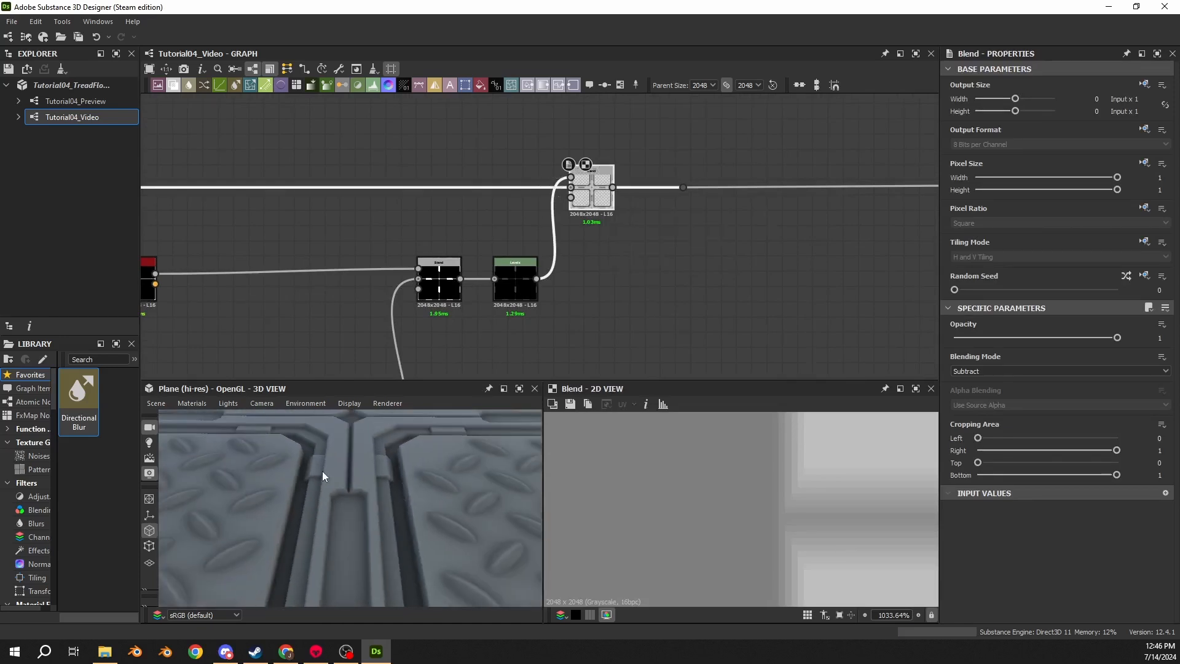
{"action": "left_click_drag", "start_coordinate": [322, 471], "coordinate": [360, 469]}
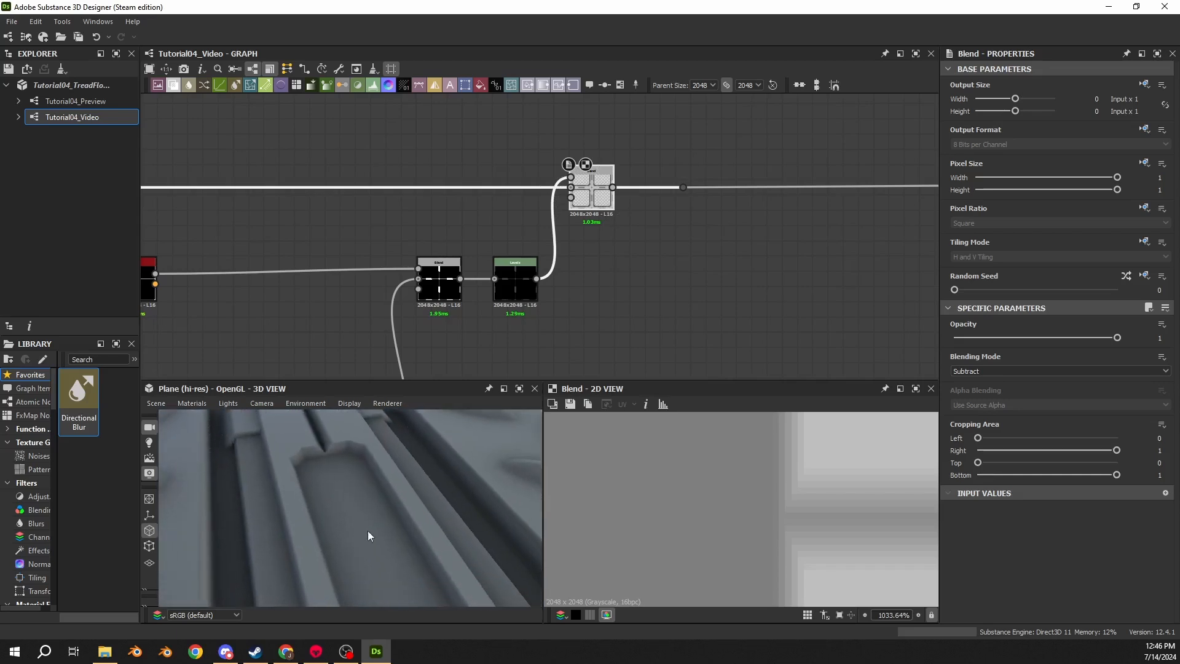
{"action": "left_click_drag", "start_coordinate": [367, 535], "coordinate": [337, 506]}
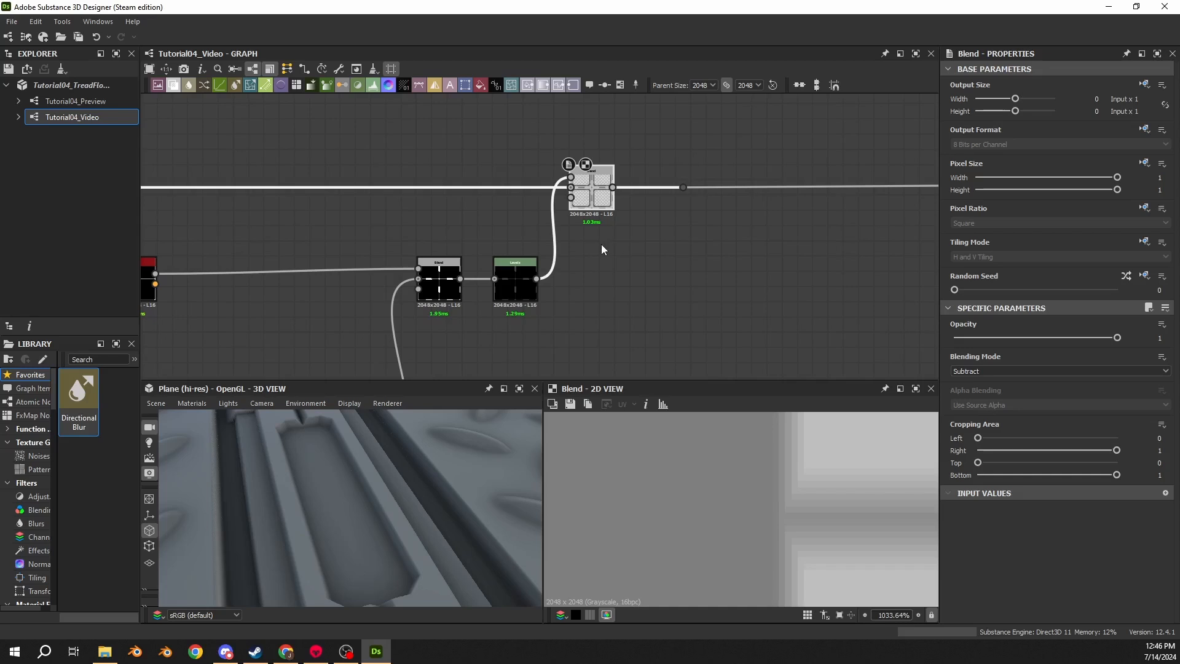
{"action": "scroll", "coordinate": [361, 462], "scroll_direction": "down", "scroll_amount": 5}
{"action": "left_click_drag", "start_coordinate": [360, 462], "coordinate": [264, 461]}
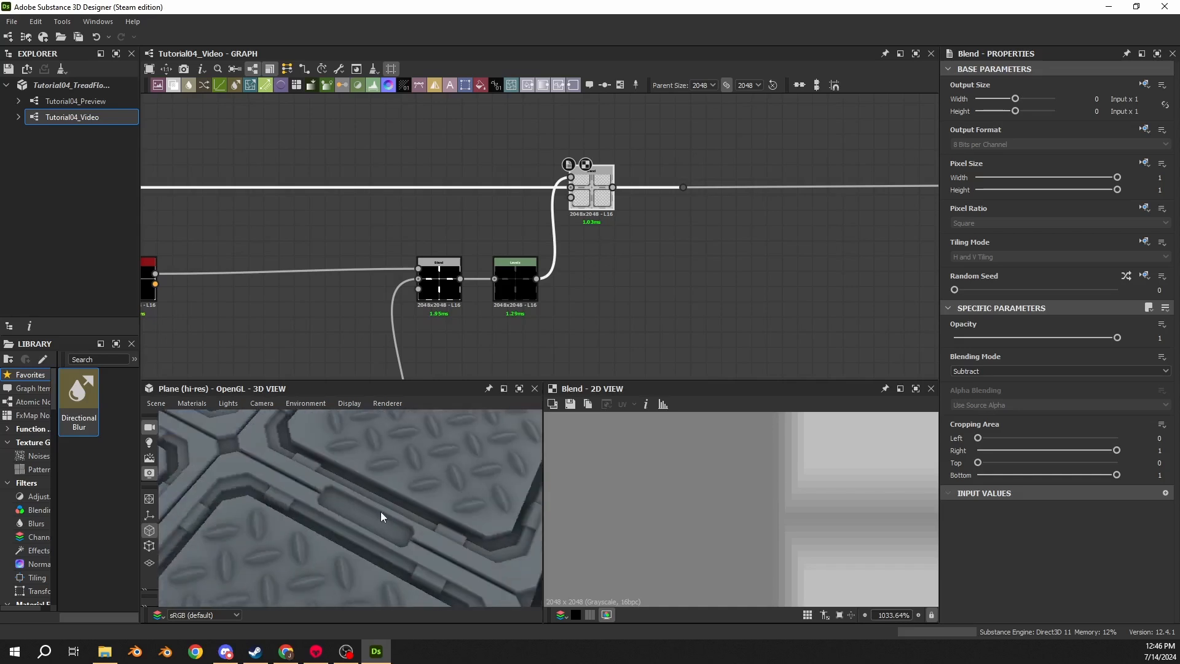
{"action": "middle_click_drag", "start_coordinate": [265, 461], "coordinate": [348, 483]}
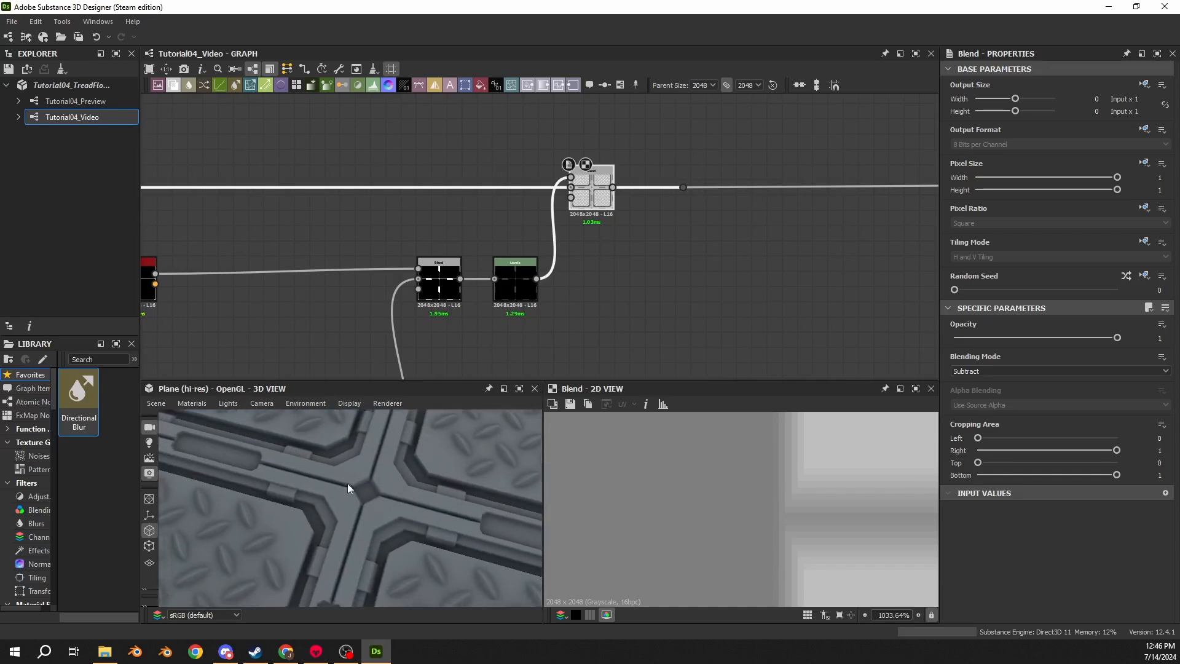
{"action": "scroll", "coordinate": [394, 472], "scroll_direction": "up", "scroll_amount": 5}
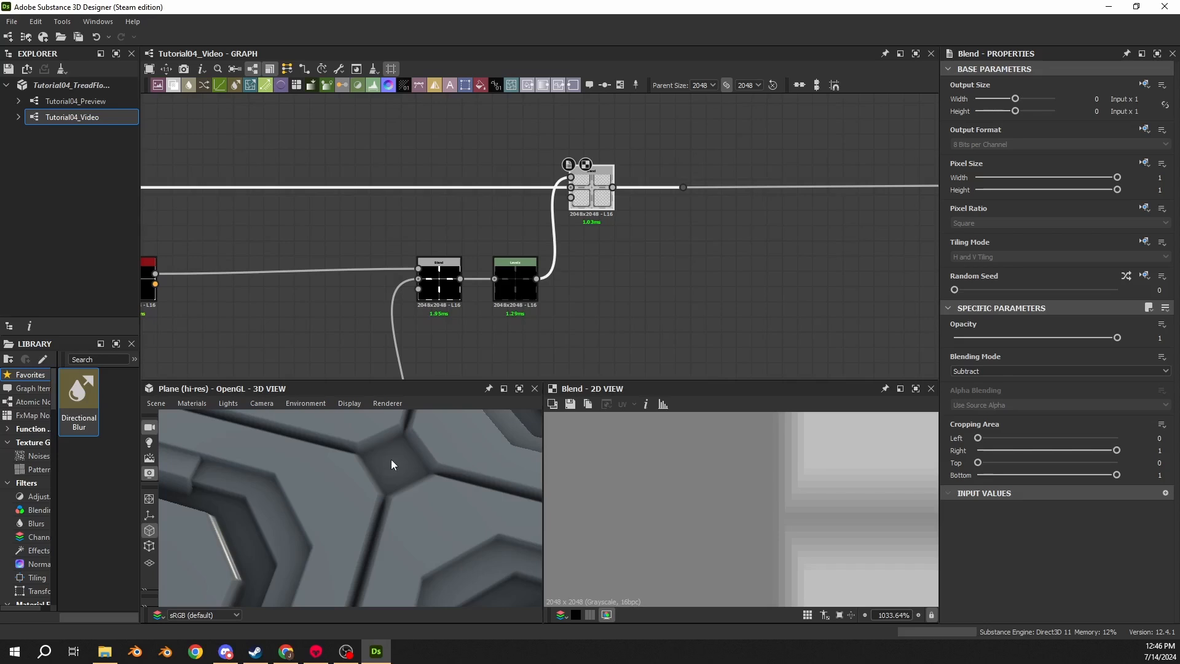
- Move the dot node on the far output wire further right along the line
{"action": "middle_click_drag", "start_coordinate": [732, 157], "coordinate": [558, 190]}
{"action": "scroll", "coordinate": [497, 214], "scroll_direction": "down", "scroll_amount": 2}
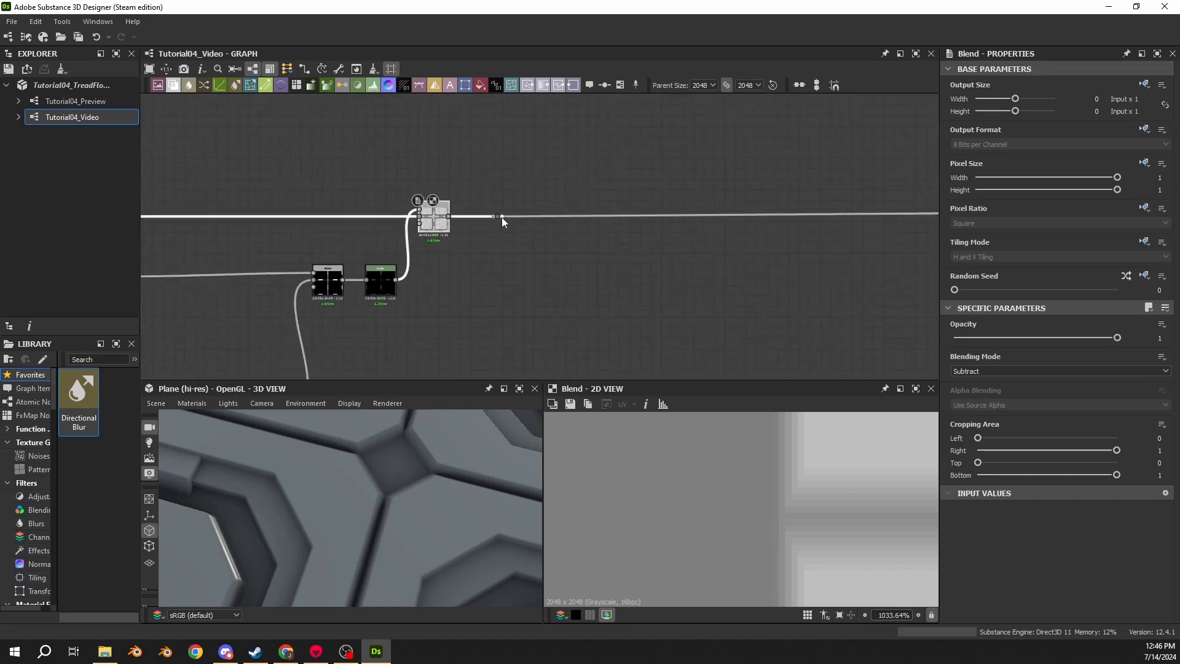
{"action": "left_click_drag", "start_coordinate": [498, 217], "coordinate": [907, 219]}
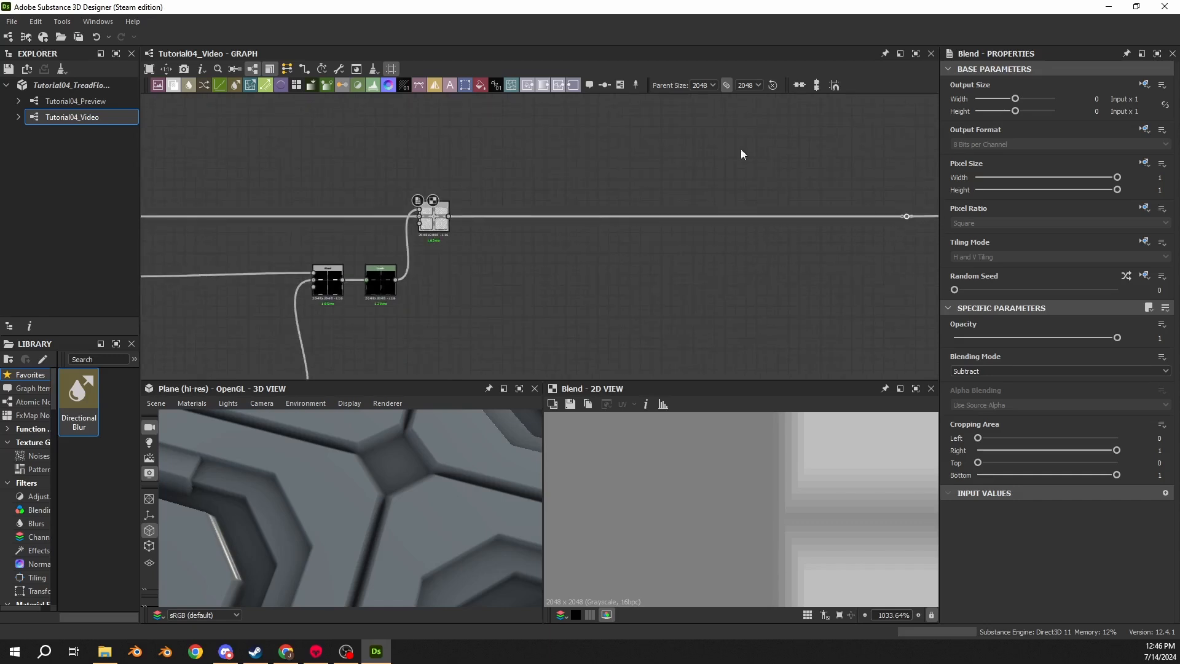
- Insert a Blend node on the output wire and set its blending mode to Max (Lighten)
{"action": "key", "text": "space"}
{"action": "type", "text": "blend"}
{"action": "key", "text": "Return"}
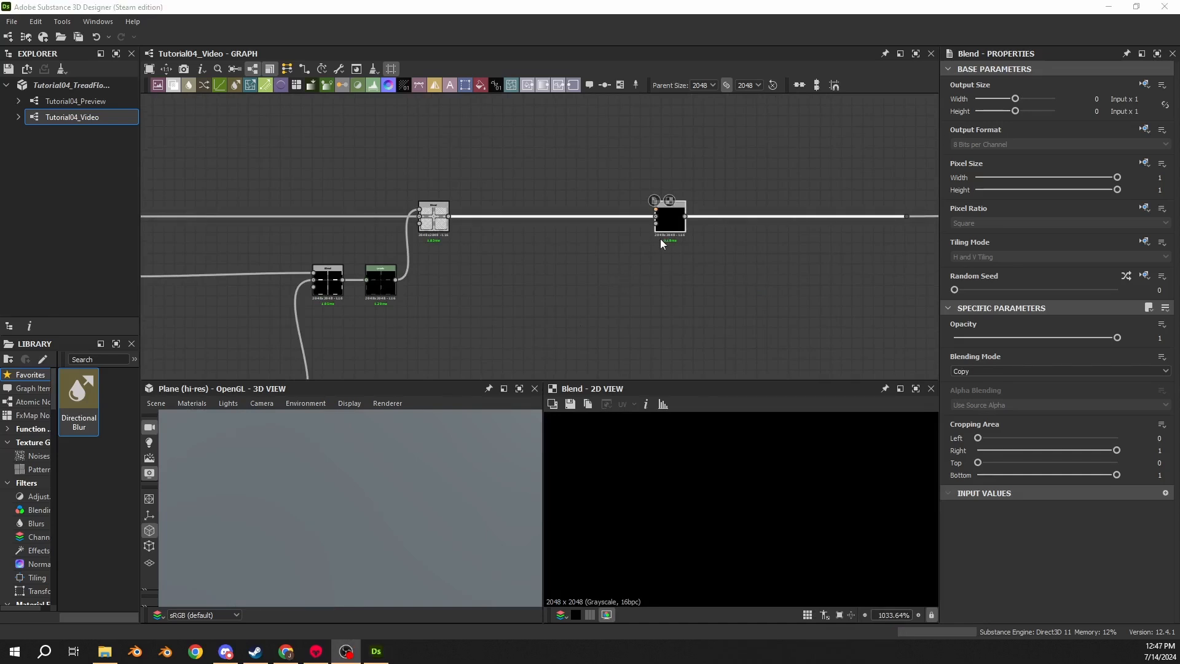
{"action": "left_click_drag", "start_coordinate": [663, 238], "coordinate": [660, 239]}
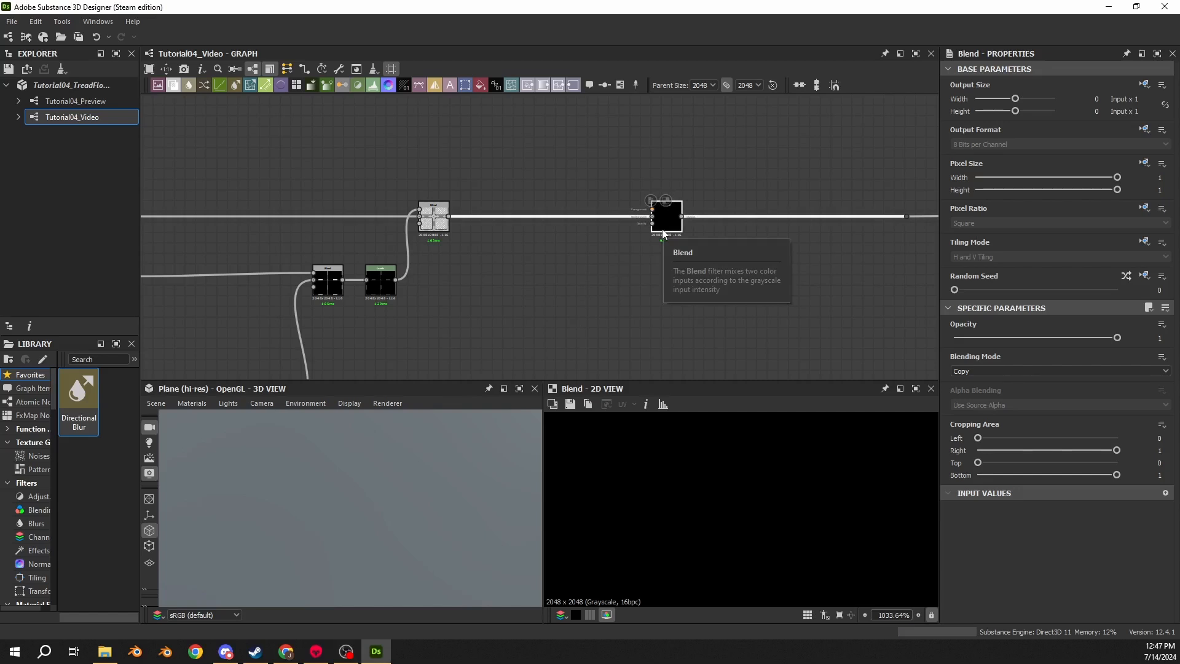
{"action": "left_click", "coordinate": [1013, 372]}
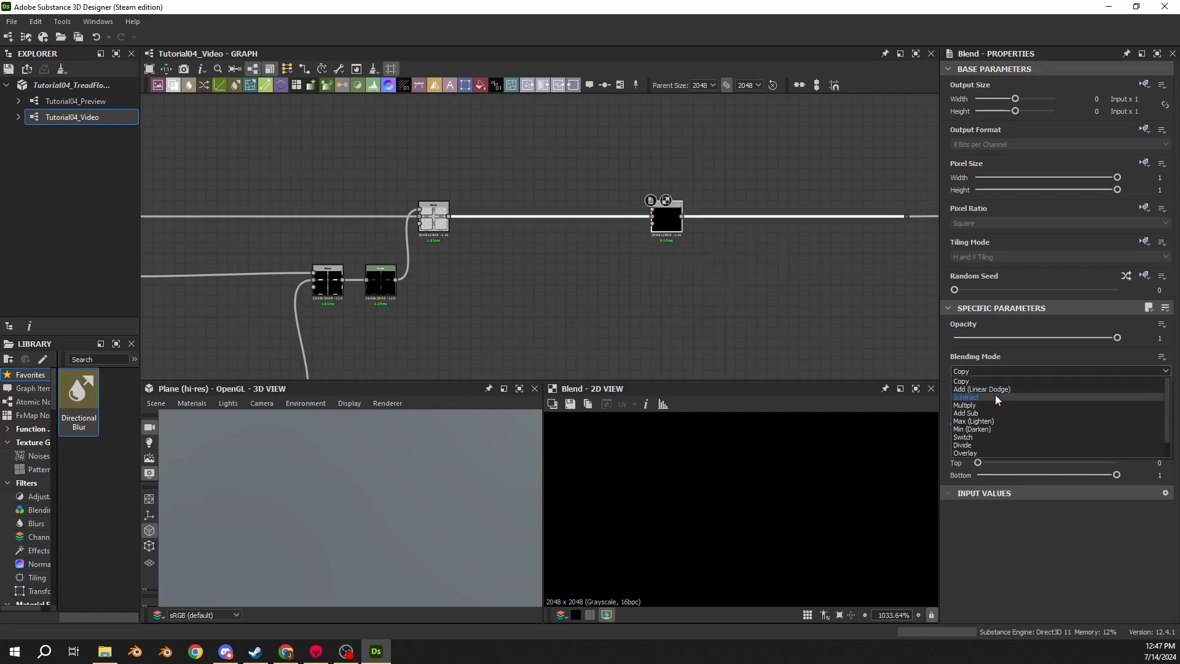
{"action": "left_click", "coordinate": [978, 422]}
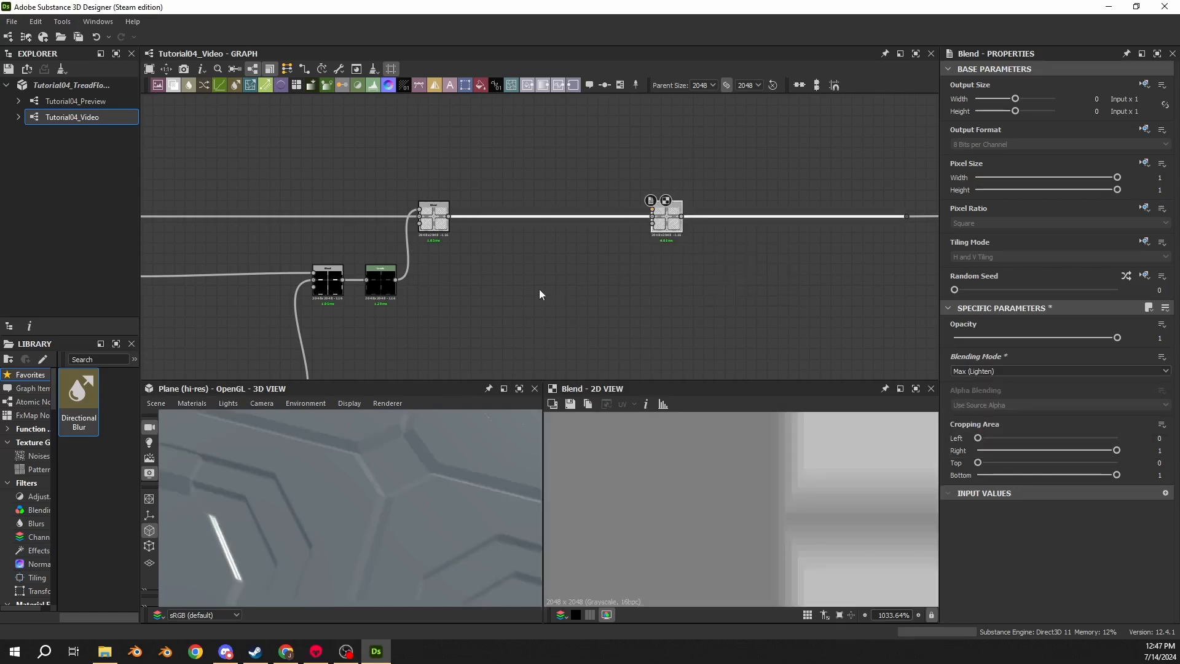
- Add a Shape node and place it to the right of the Levels node
{"action": "middle_click_drag", "start_coordinate": [539, 289], "coordinate": [632, 269]}
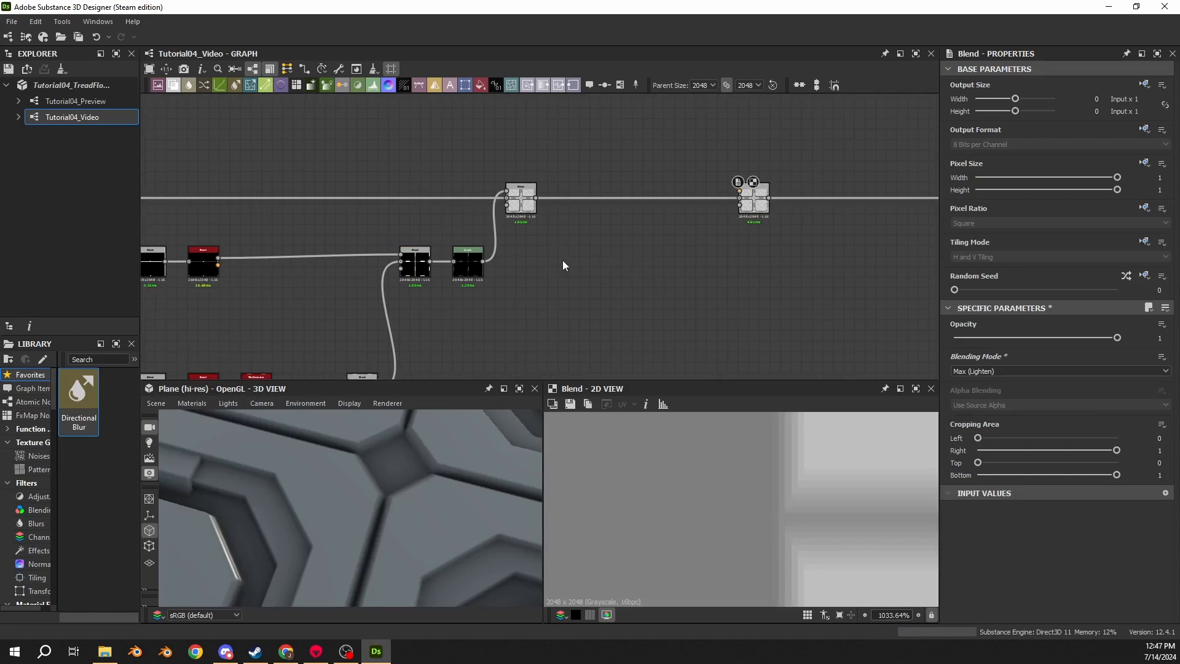
{"action": "key", "text": "space"}
{"action": "type", "text": "shape"}
{"action": "key", "text": "Return"}
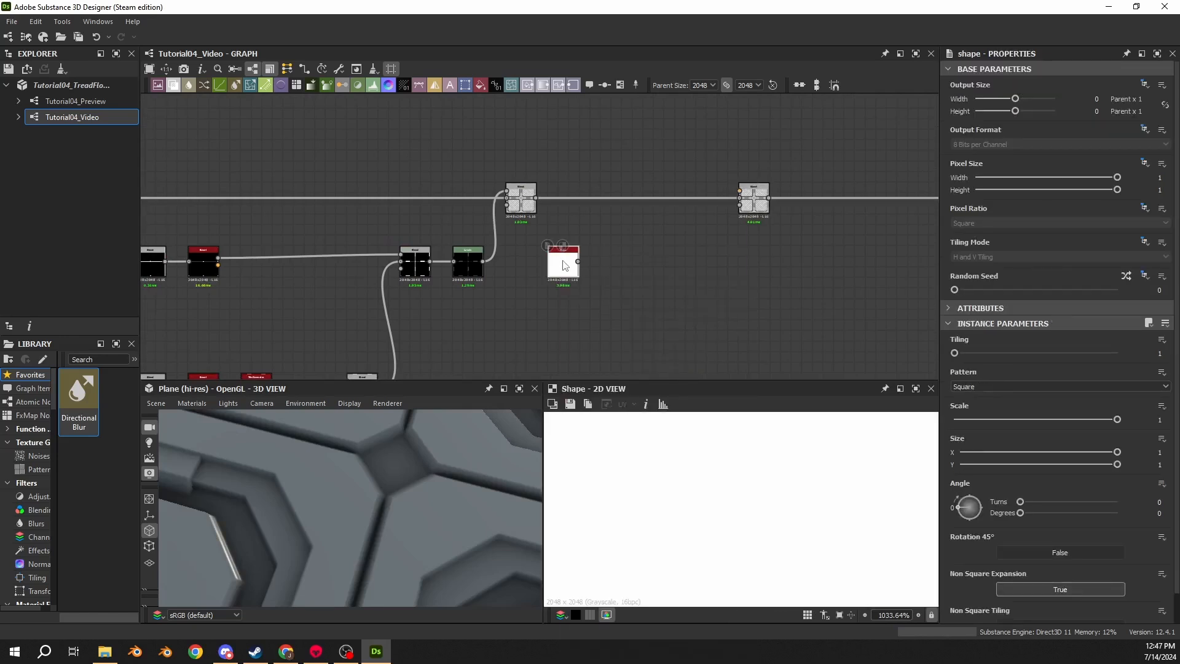
{"action": "scroll", "coordinate": [568, 258], "scroll_direction": "up", "scroll_amount": 2}
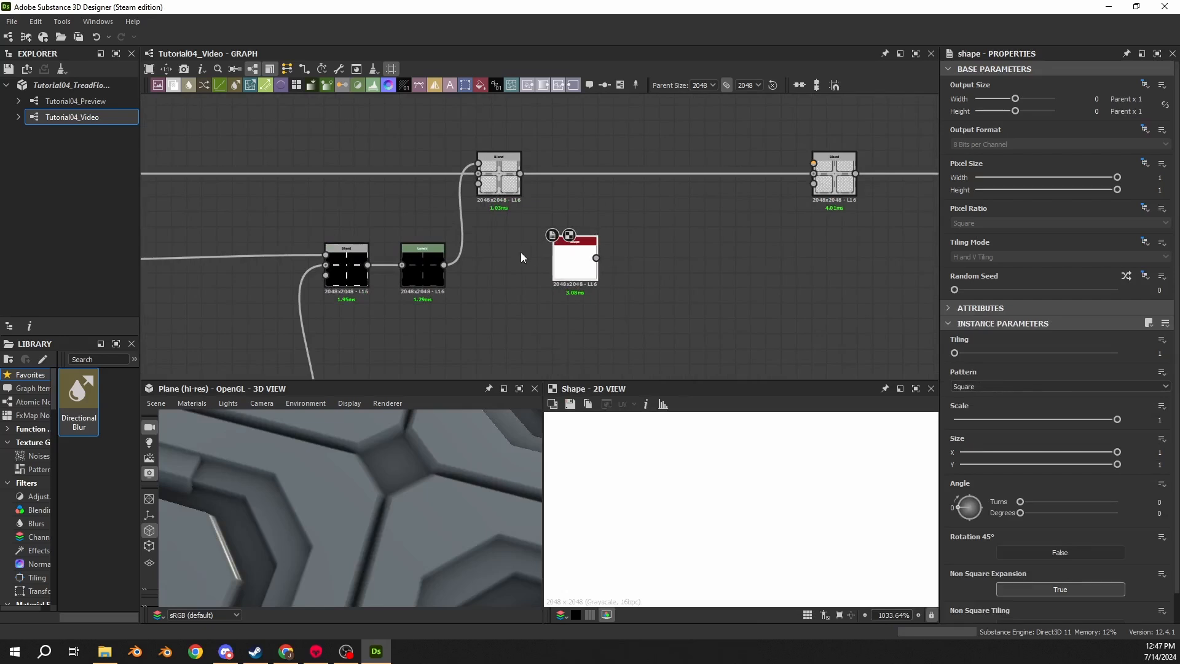
{"action": "scroll", "coordinate": [481, 263], "scroll_direction": "down", "scroll_amount": 3}
{"action": "middle_click_drag", "start_coordinate": [531, 242], "coordinate": [750, 180]}
{"action": "left_click_drag", "start_coordinate": [348, 192], "coordinate": [735, 344]}
{"action": "scroll", "coordinate": [282, 216], "scroll_direction": "up", "scroll_amount": 5}
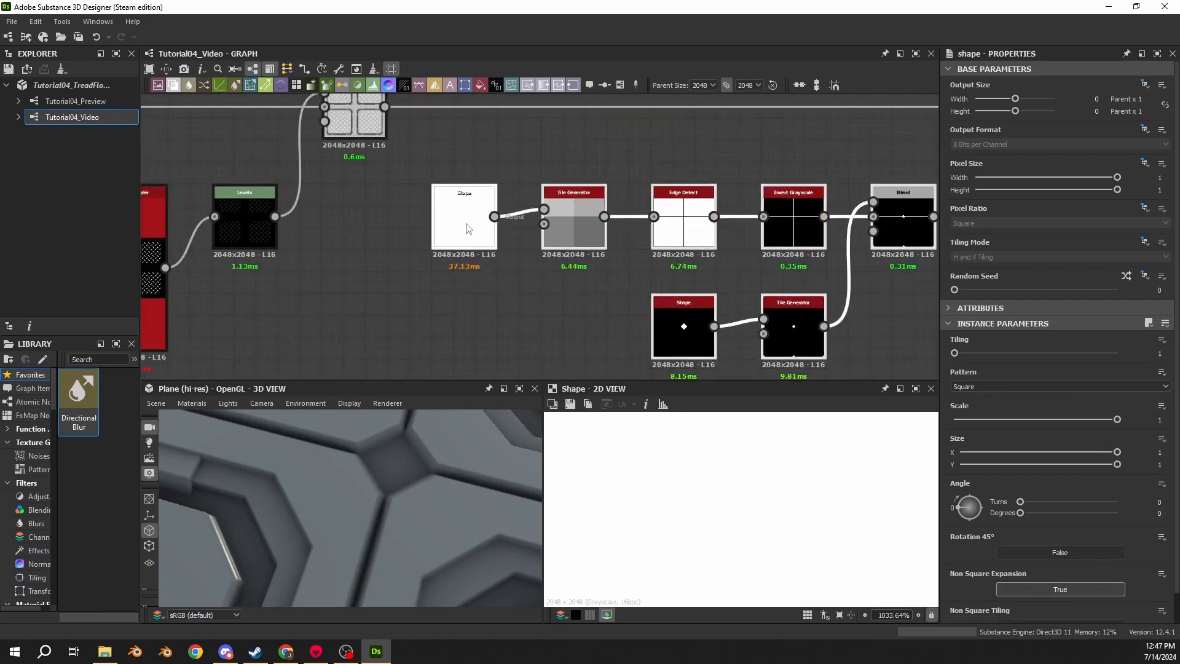
{"action": "scroll", "coordinate": [353, 185], "scroll_direction": "down", "scroll_amount": 3}
{"action": "scroll", "coordinate": [767, 253], "scroll_direction": "up", "scroll_amount": 3}
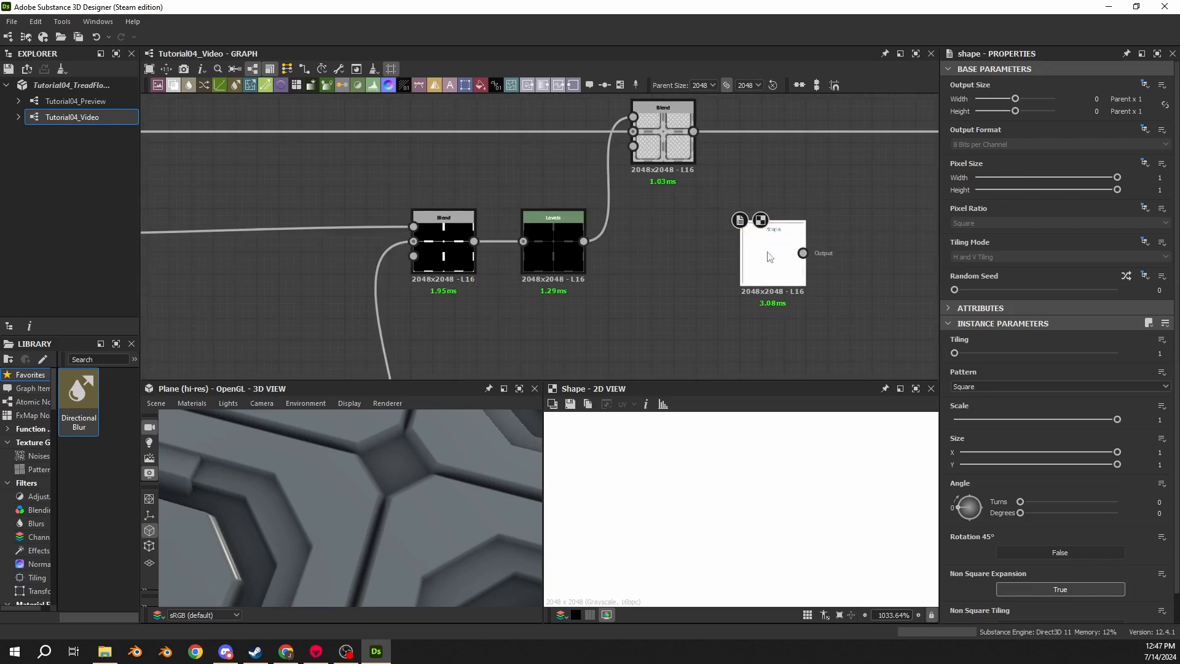
{"action": "middle_click_drag", "start_coordinate": [767, 253], "coordinate": [492, 232]}
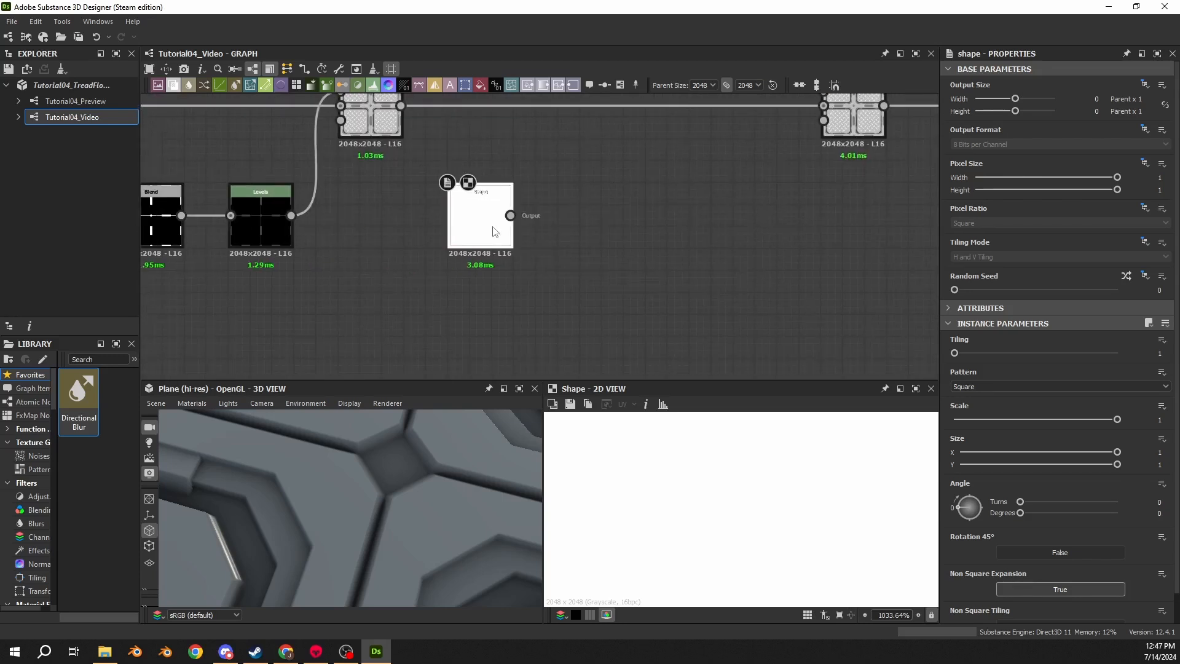
{"action": "left_click", "coordinate": [495, 232]}
- Set the Shape node's scale to 0.17 and its angle to 45 degrees
{"action": "double_click", "coordinate": [1159, 419]}
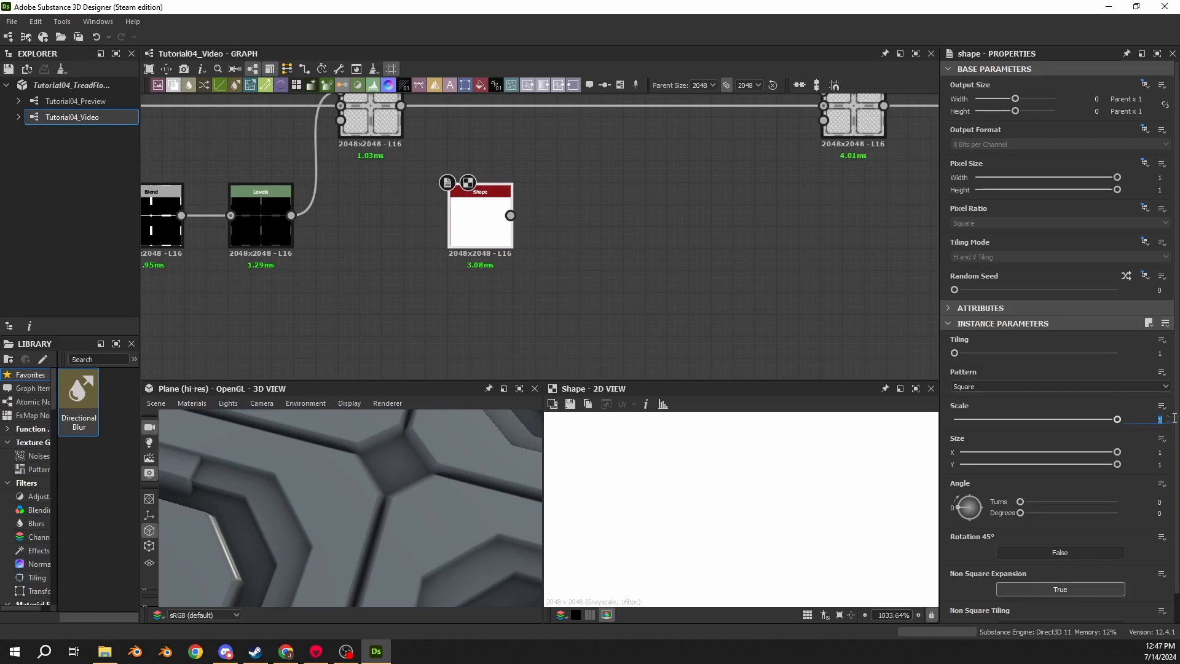
{"action": "type", "text": "0.17"}
{"action": "key", "text": "Return"}
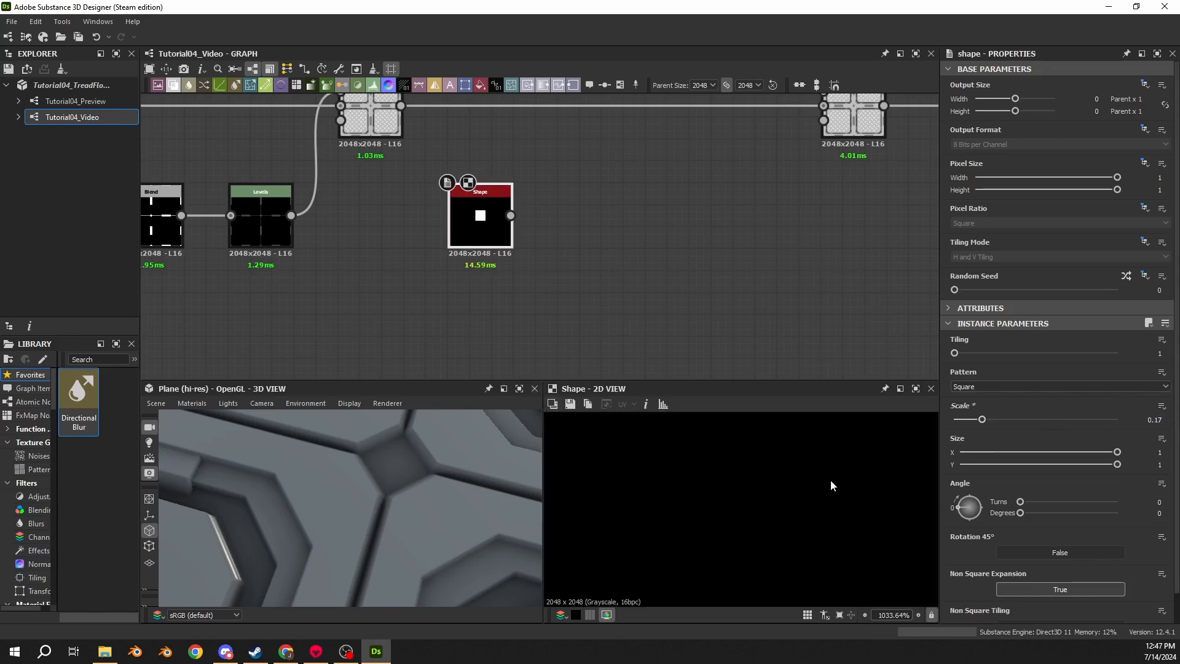
{"action": "left_click", "coordinate": [1166, 512]}
{"action": "type", "text": "45"}
{"action": "key", "text": "Return"}
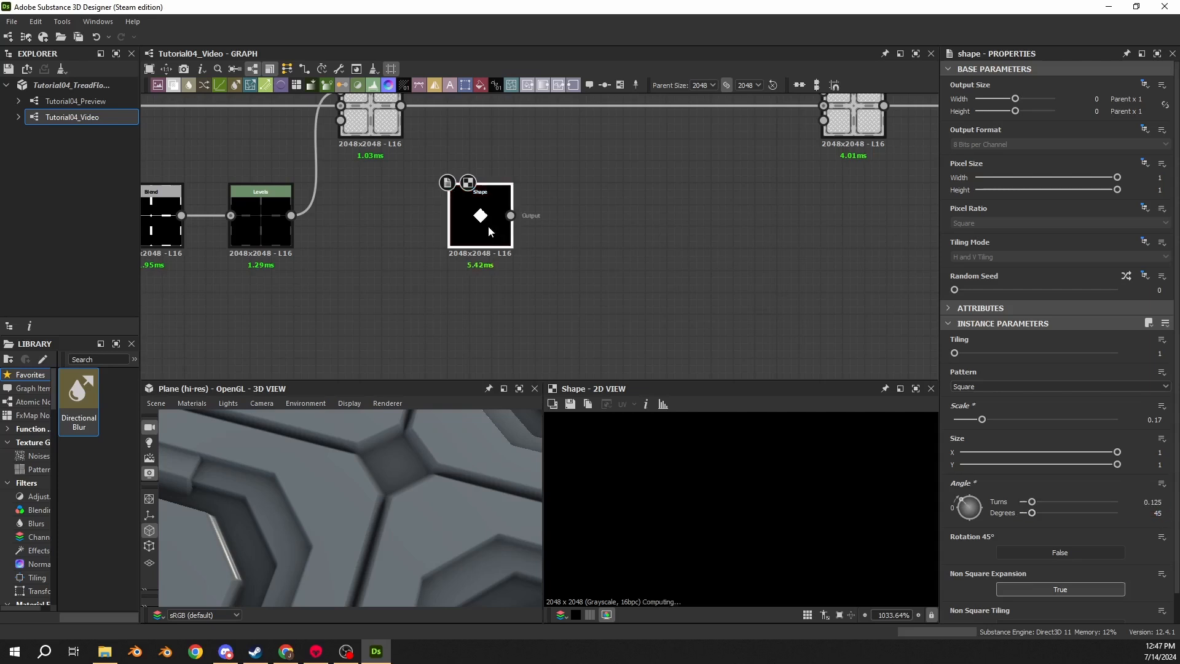
- Add a Bevel node connected to the Shape node's output
{"action": "scroll", "coordinate": [744, 529], "scroll_direction": "down", "scroll_amount": 10}
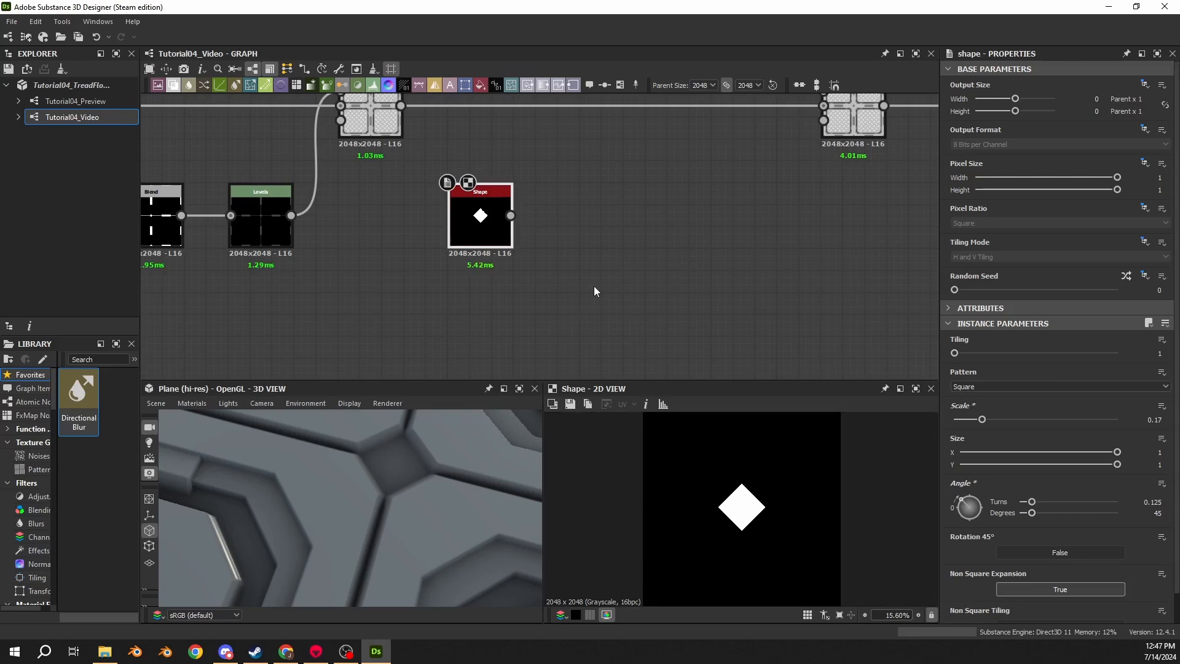
{"action": "left_click_drag", "start_coordinate": [510, 216], "coordinate": [597, 223]}
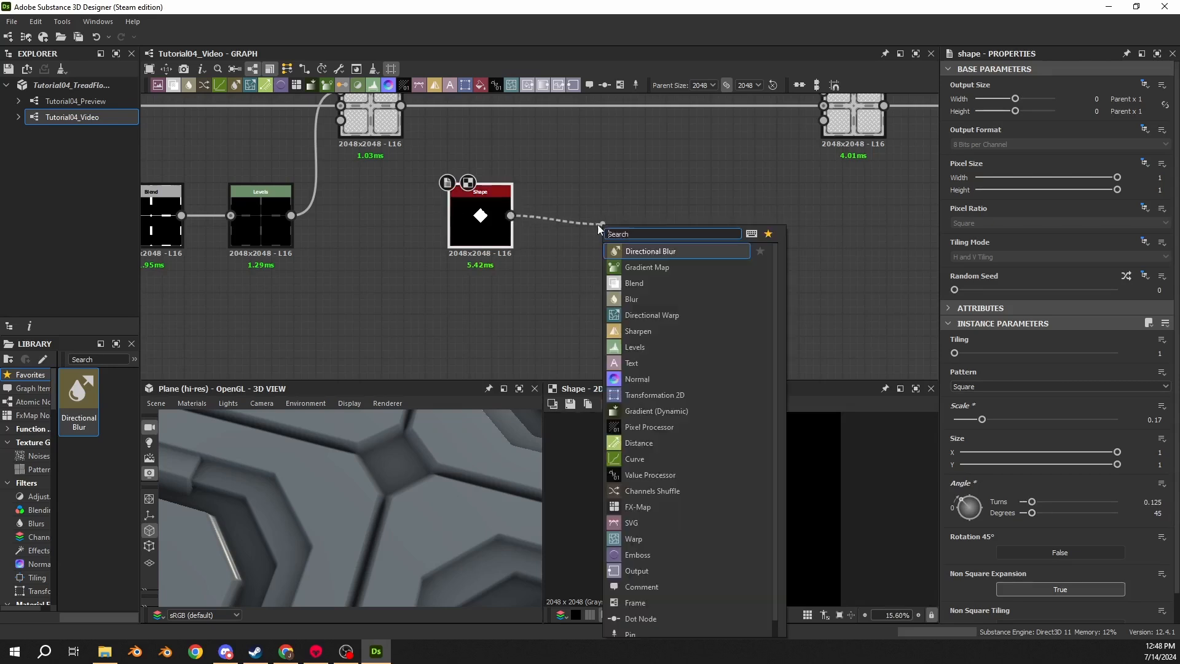
{"action": "type", "text": "bevel"}
{"action": "key", "text": "Return"}
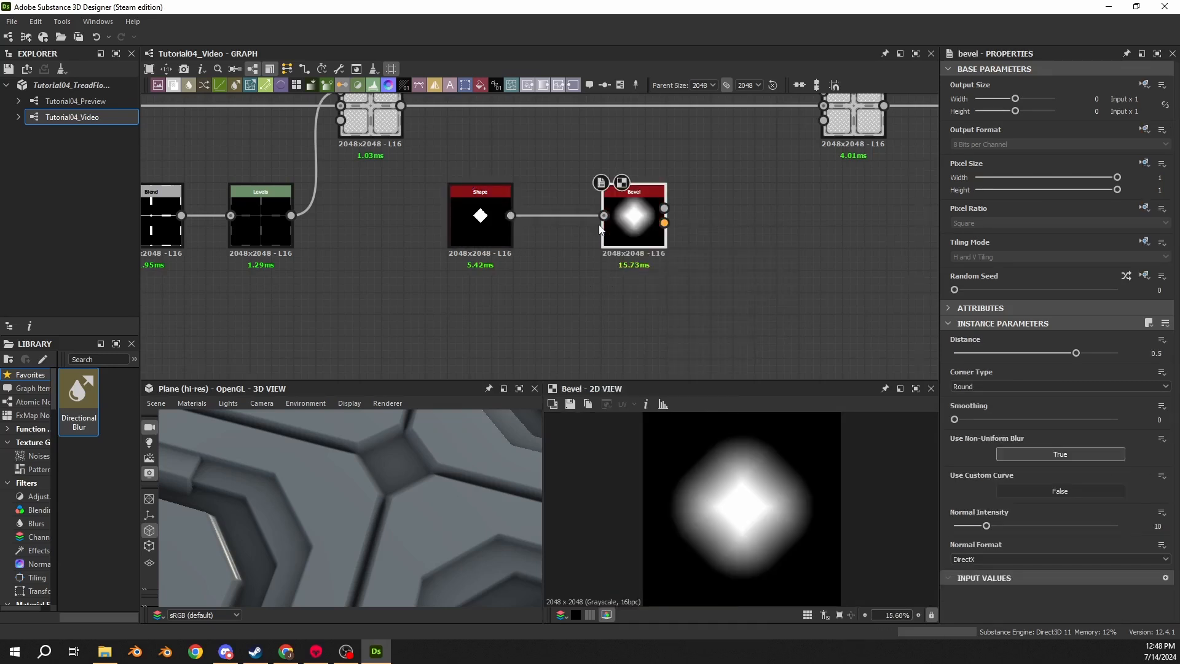
{"action": "scroll", "coordinate": [595, 224], "scroll_direction": "up", "scroll_amount": 3}
{"action": "left_click_drag", "start_coordinate": [593, 223], "coordinate": [561, 223]}
- Set the Bevel node's Distance to -0.05
{"action": "left_click", "coordinate": [990, 386]}
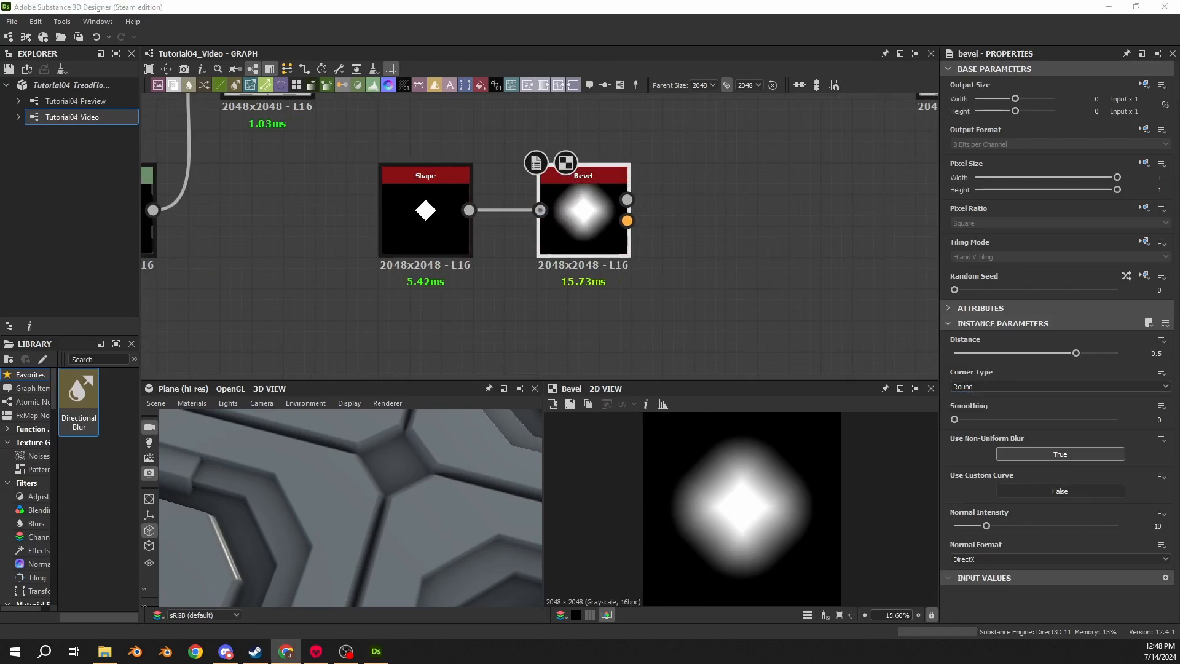
{"action": "left_click", "coordinate": [1158, 353]}
{"action": "key", "text": "BackSpace"}
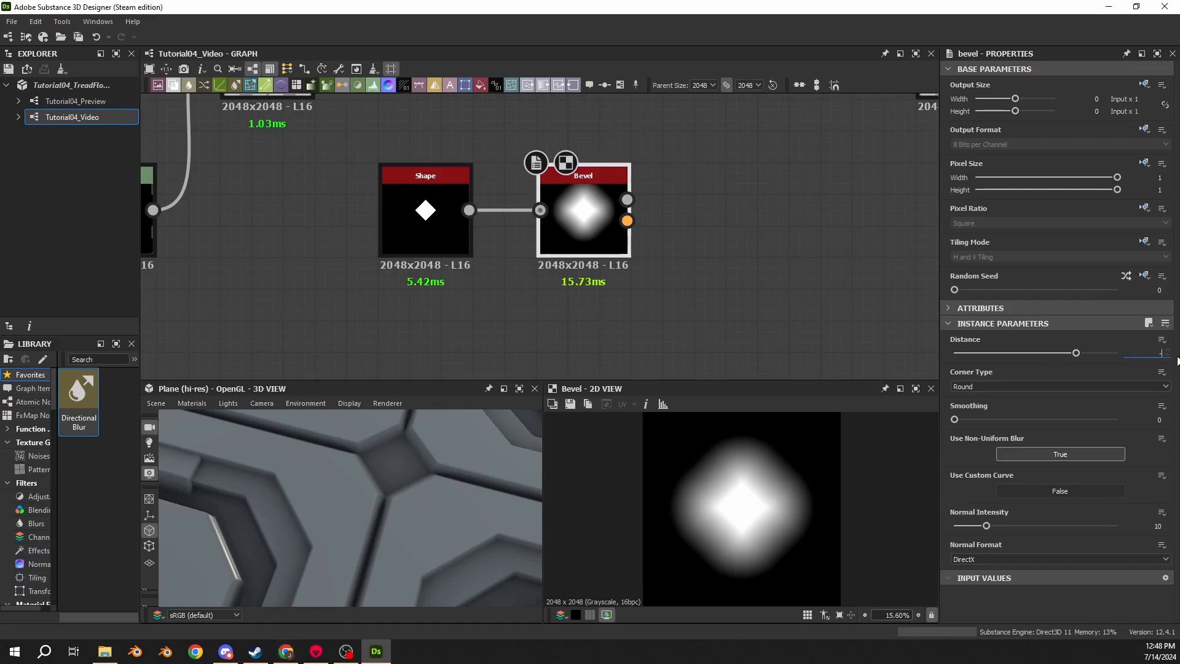
{"action": "key", "text": "Return"}
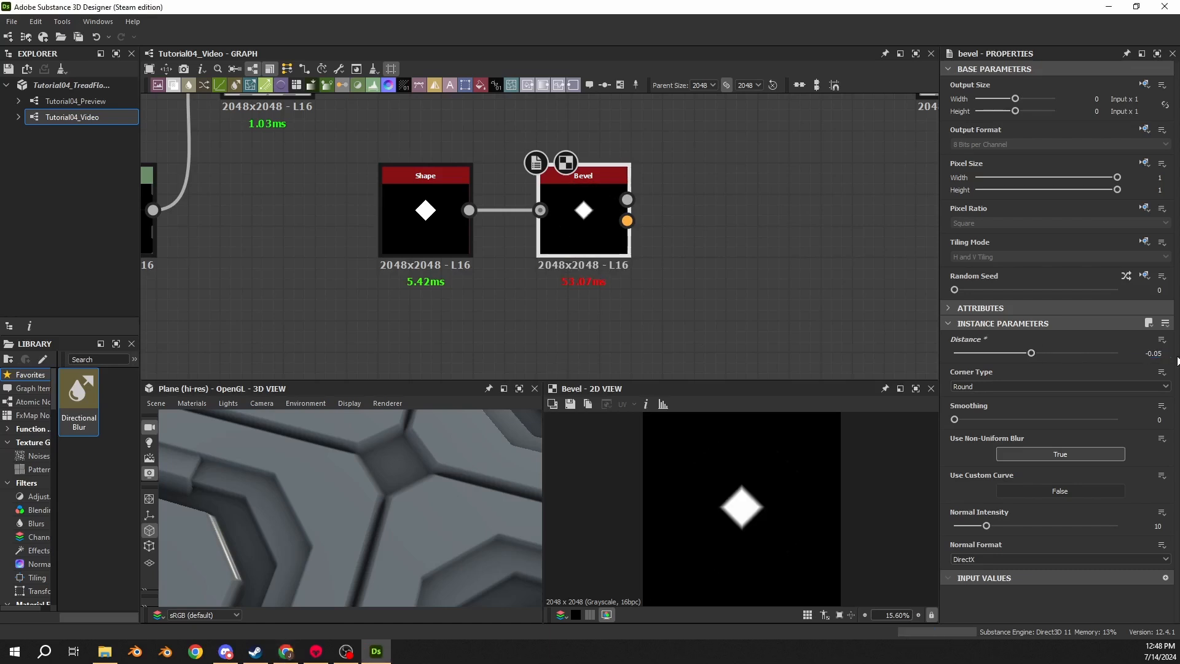
- Undo and redo the Bevel distance change to compare both results in the 2D view
{"action": "scroll", "coordinate": [799, 467], "scroll_direction": "up", "scroll_amount": 4}
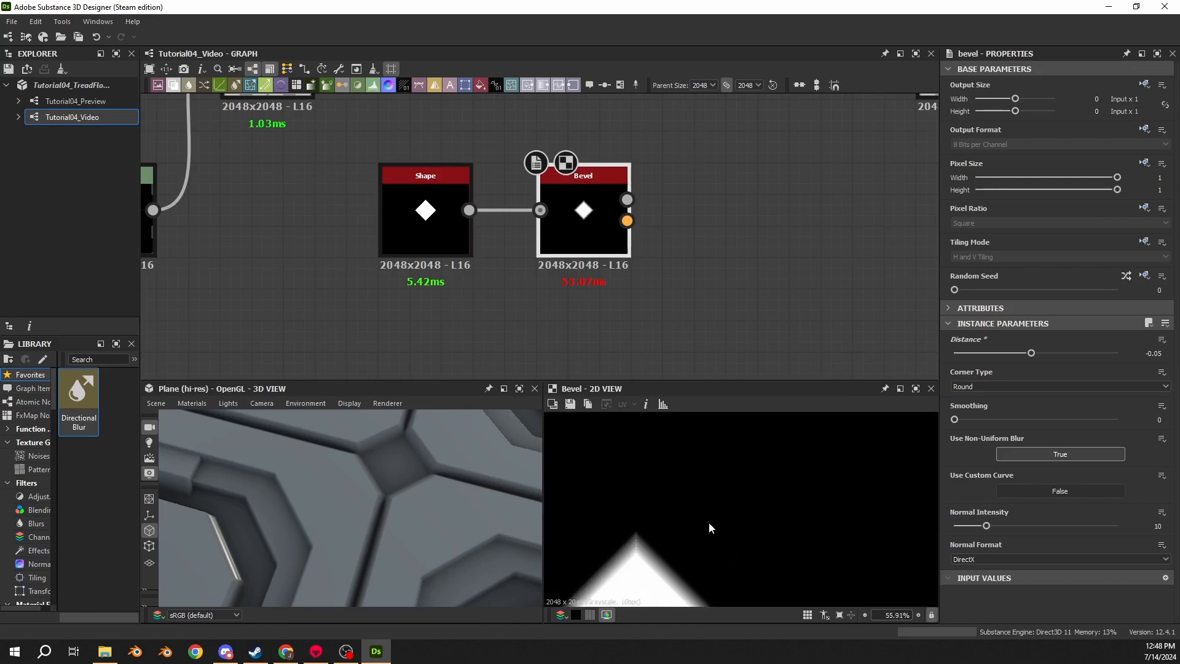
{"action": "middle_click_drag", "start_coordinate": [710, 522], "coordinate": [802, 454]}
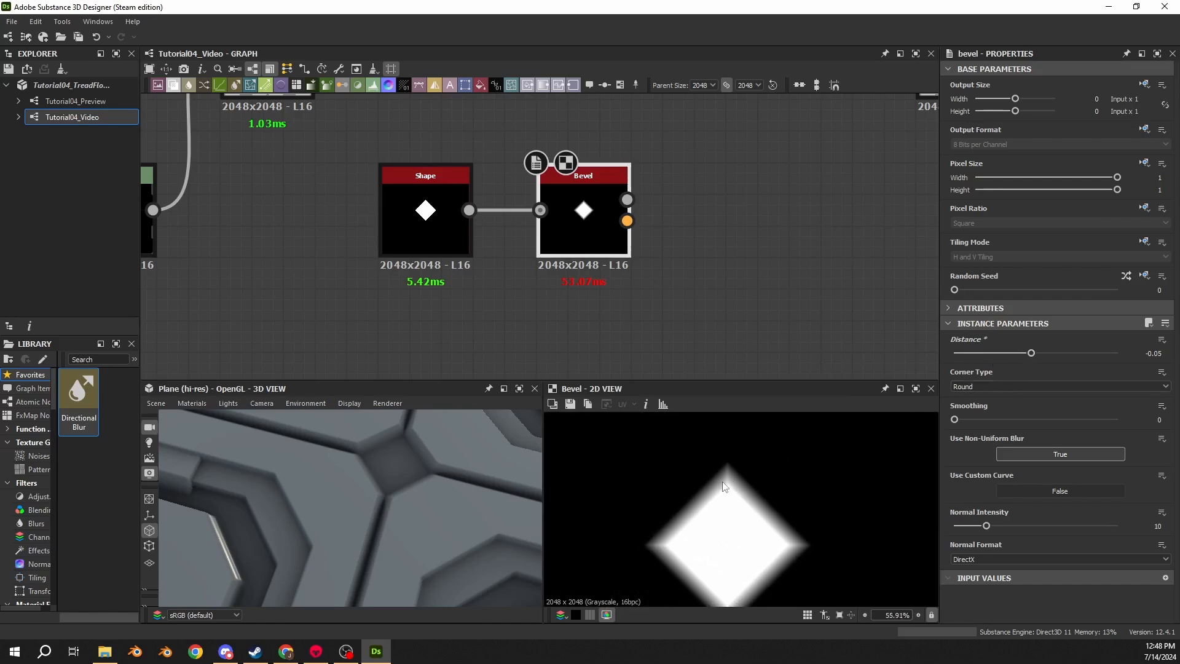
{"action": "key", "text": "ctrl+z"}
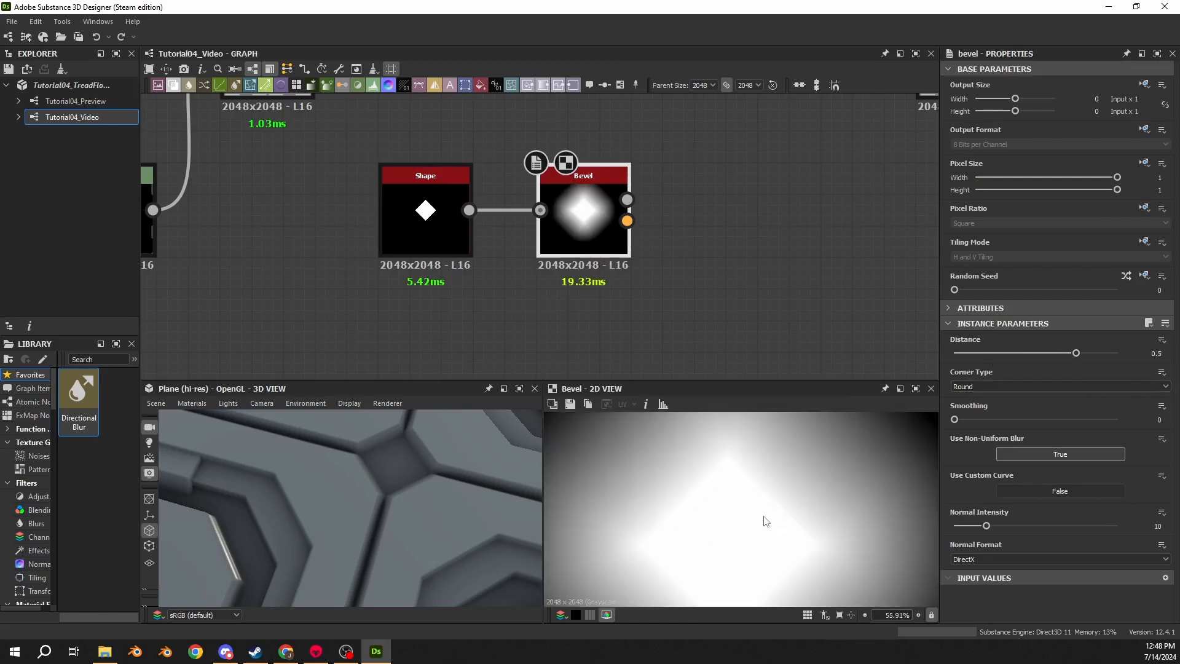
{"action": "scroll", "coordinate": [764, 519], "scroll_direction": "down", "scroll_amount": 2}
{"action": "key", "text": "ctrl+y"}
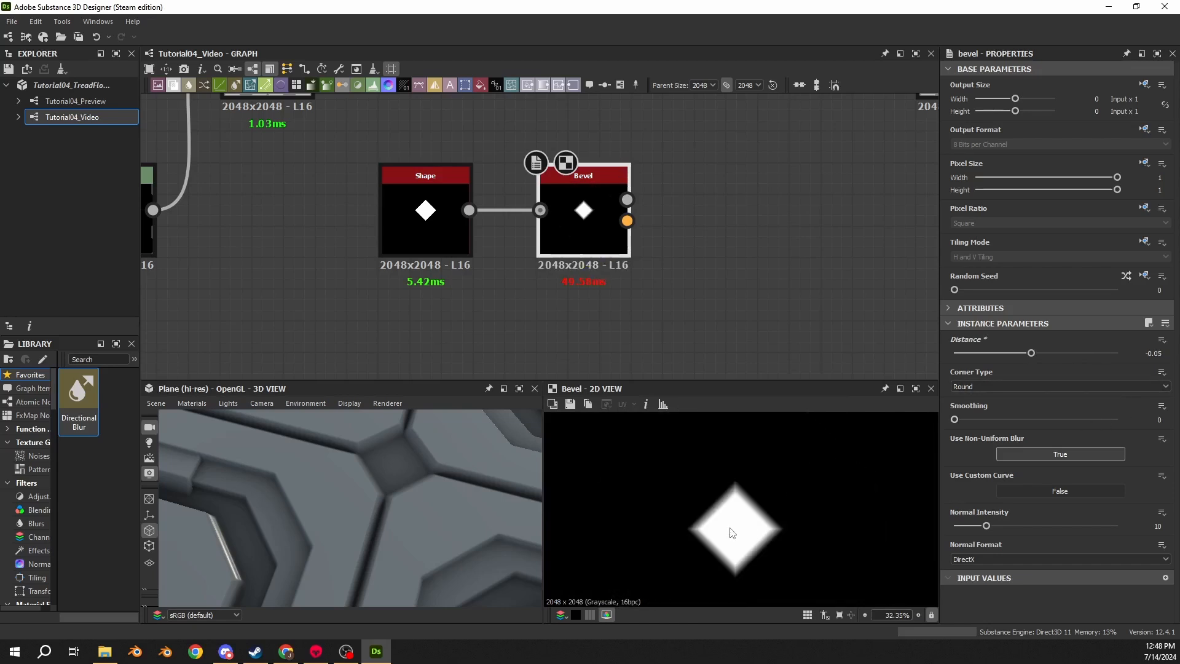
- Add a Tile Generator node and connect the Bevel output to its image input
{"action": "middle_click_drag", "start_coordinate": [617, 330], "coordinate": [580, 298]}
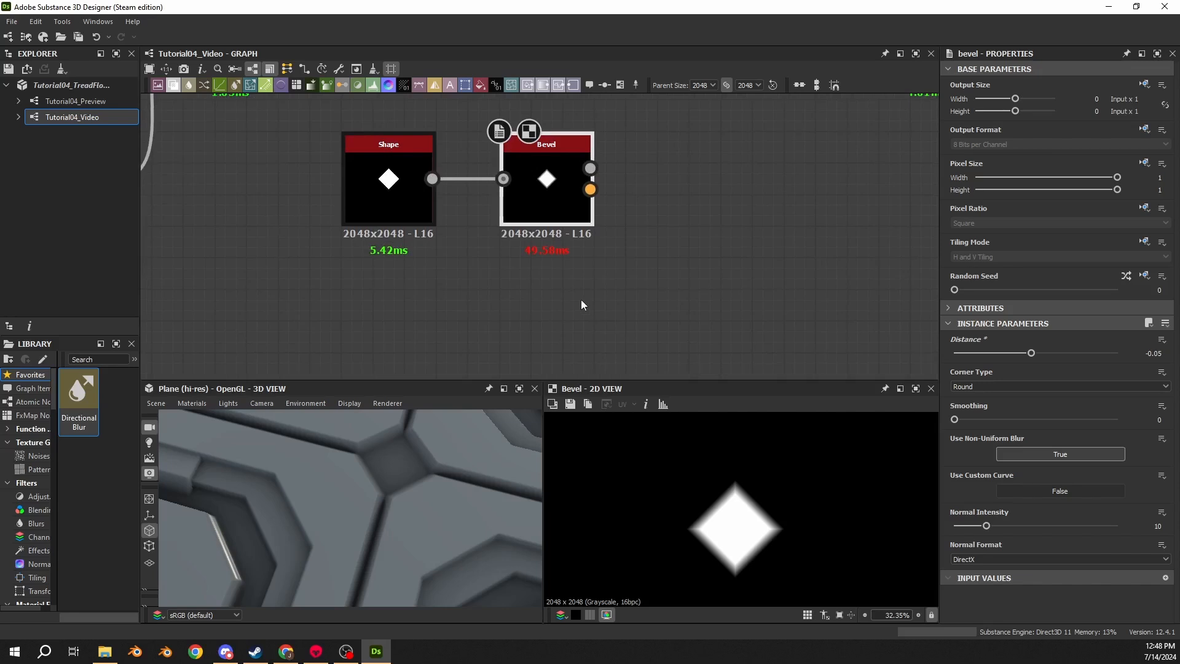
{"action": "key", "text": "space"}
{"action": "type", "text": "t"}
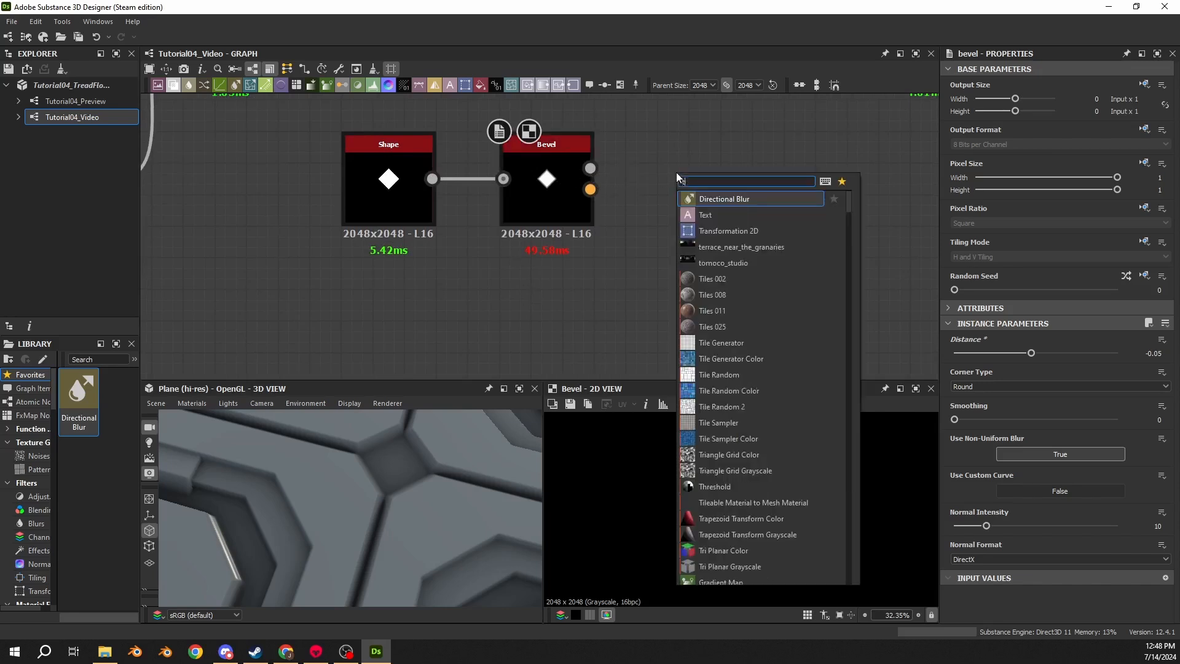
{"action": "type", "text": "ile gen"}
{"action": "key", "text": "Return"}
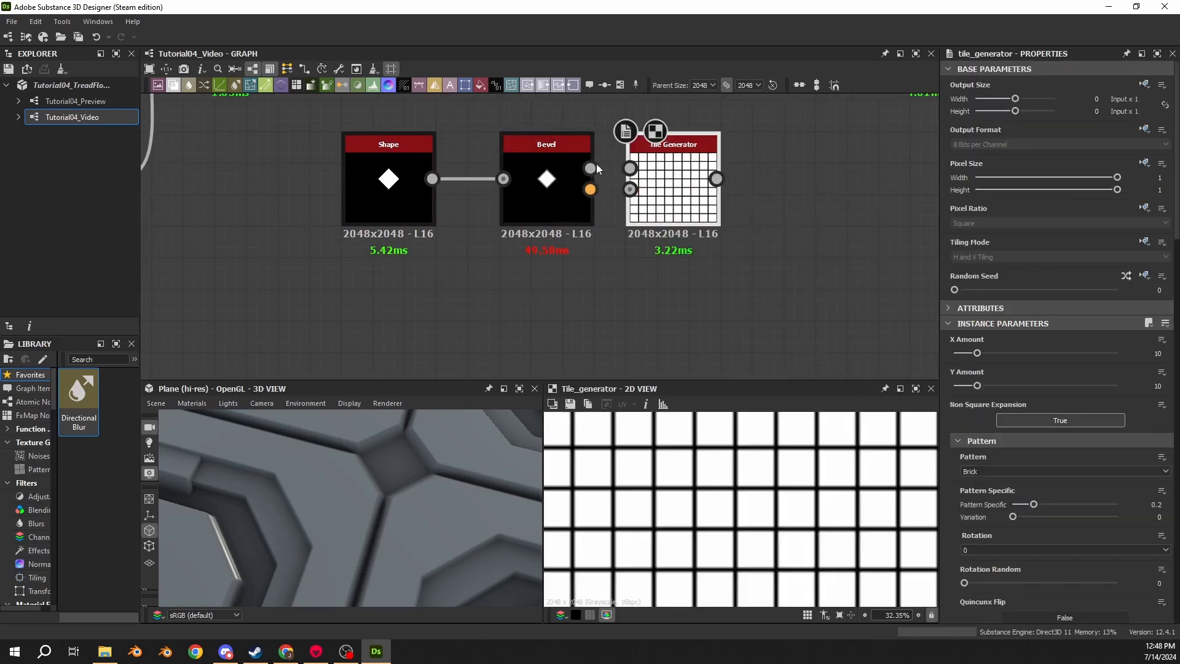
{"action": "left_click_drag", "start_coordinate": [590, 168], "coordinate": [630, 169]}
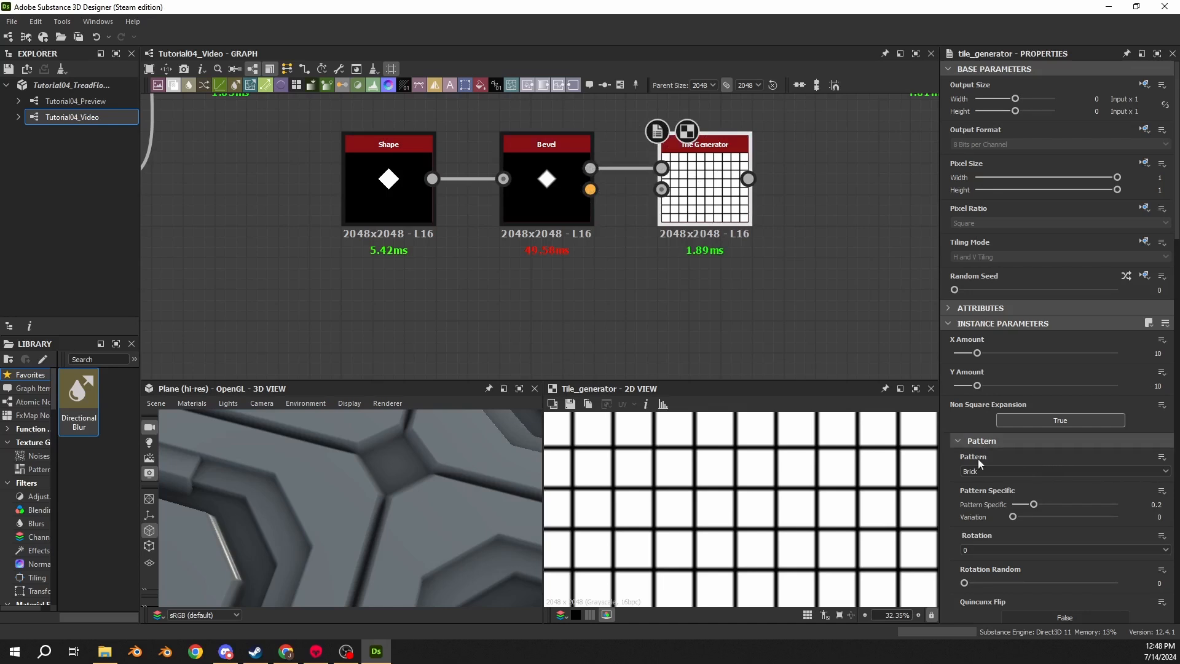
- Set the Tile Generator's X and Y Amount to 2 and its pattern to Image Input
{"action": "double_click", "coordinate": [1158, 354]}
{"action": "type", "text": "2"}
{"action": "key", "text": "Return"}
{"action": "double_click", "coordinate": [1158, 386]}
{"action": "type", "text": "2"}
{"action": "key", "text": "Return"}
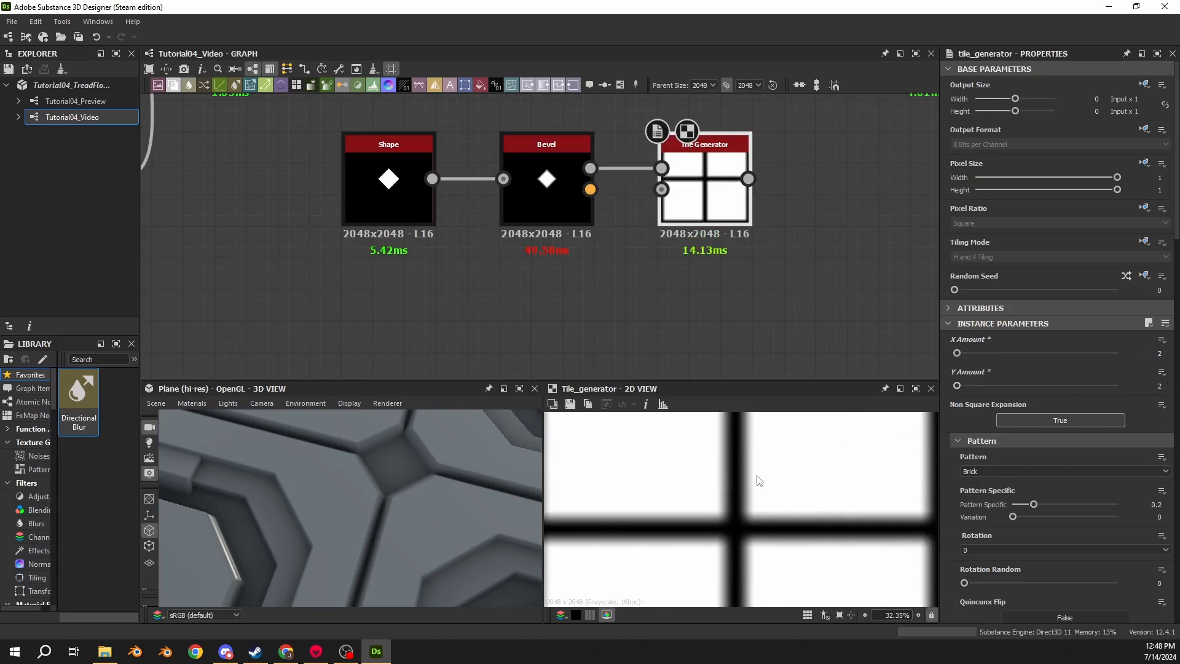
{"action": "scroll", "coordinate": [785, 475], "scroll_direction": "down", "scroll_amount": 4}
{"action": "left_click", "coordinate": [972, 471]}
{"action": "left_click", "coordinate": [980, 485]}
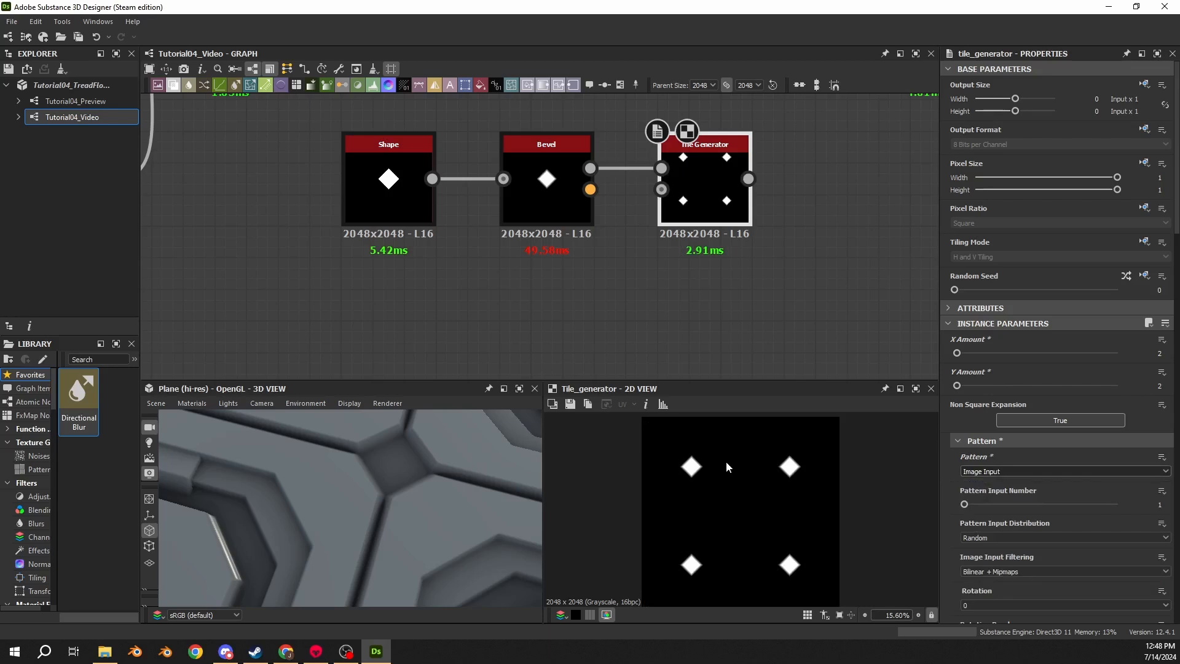
- Add another Shape node below the Shape and Bevel nodes and set its scale to 0.02
{"action": "middle_click_drag", "start_coordinate": [462, 318], "coordinate": [531, 254]}
{"action": "key", "text": "space"}
{"action": "type", "text": "shape"}
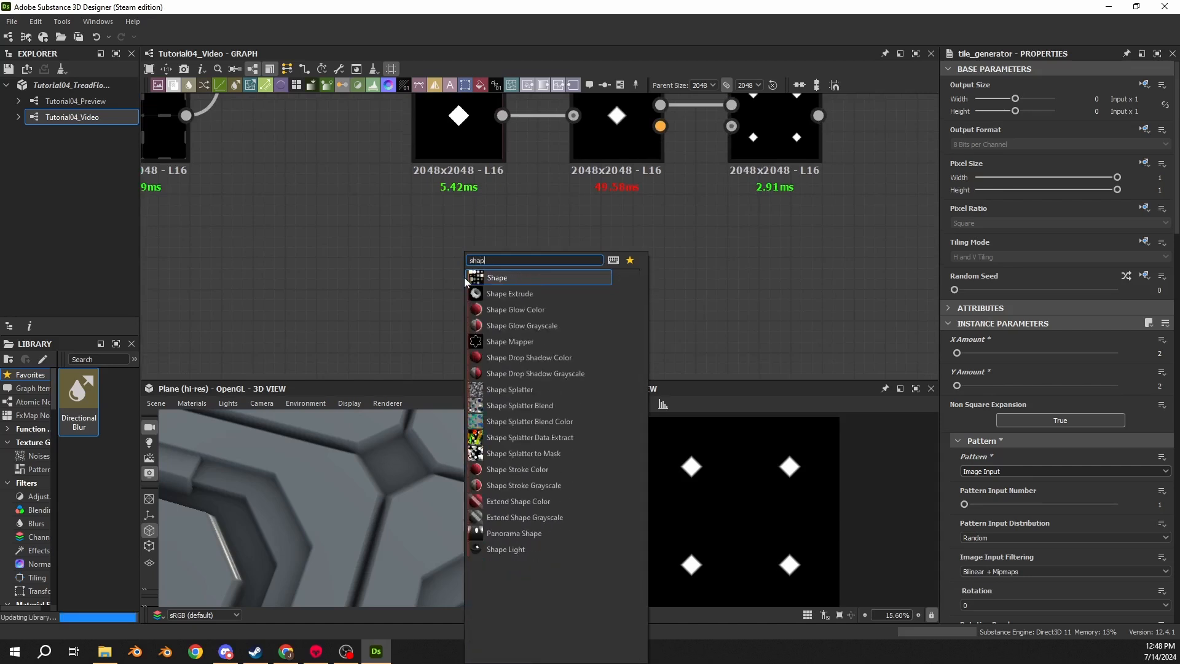
{"action": "key", "text": "Return"}
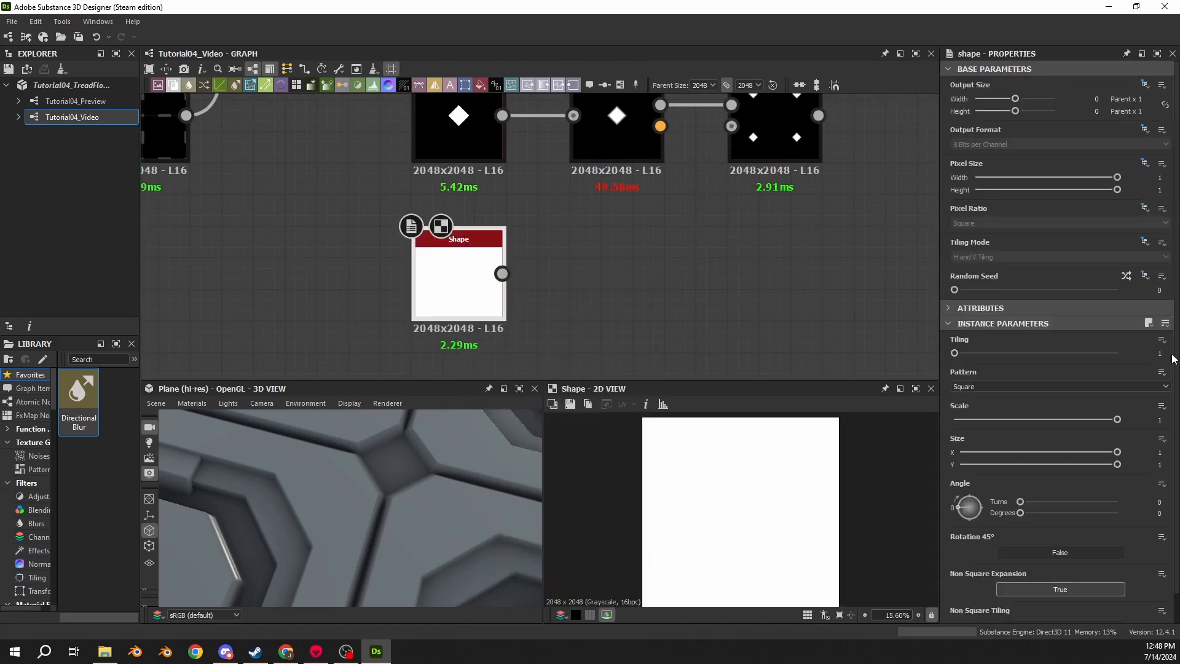
{"action": "left_click", "coordinate": [1160, 419]}
{"action": "type", "text": "0.02"}
{"action": "key", "text": "Return"}
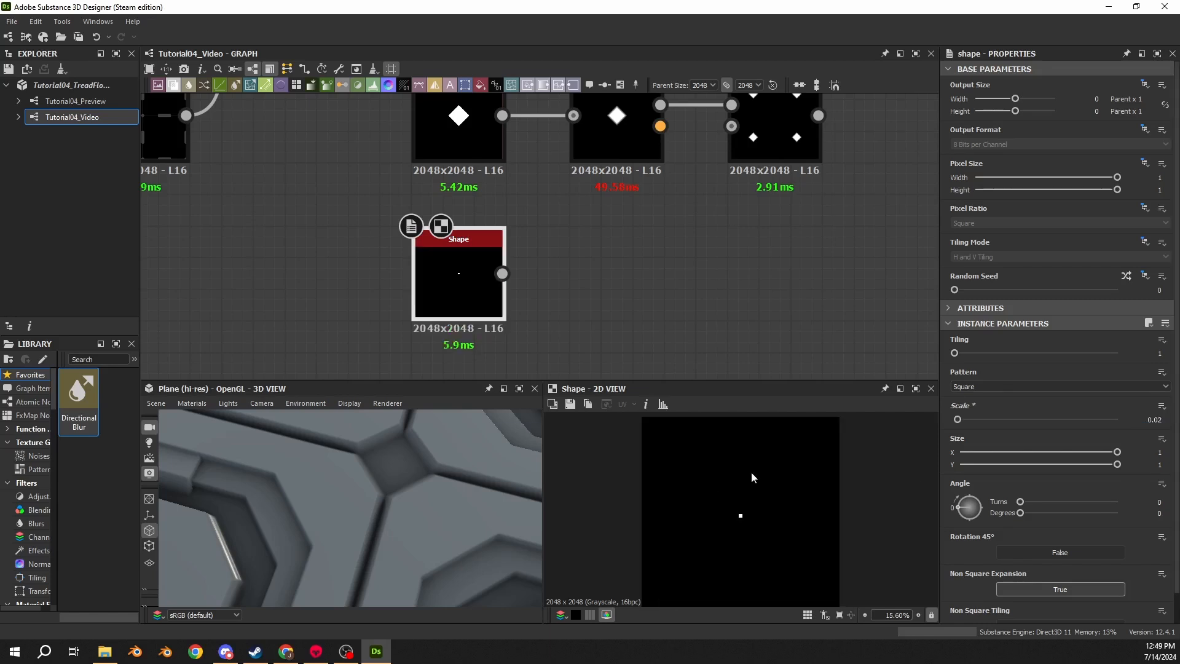
{"action": "scroll", "coordinate": [742, 496], "scroll_direction": "up", "scroll_amount": 8}
{"action": "scroll", "coordinate": [713, 507], "scroll_direction": "up", "scroll_amount": 3}
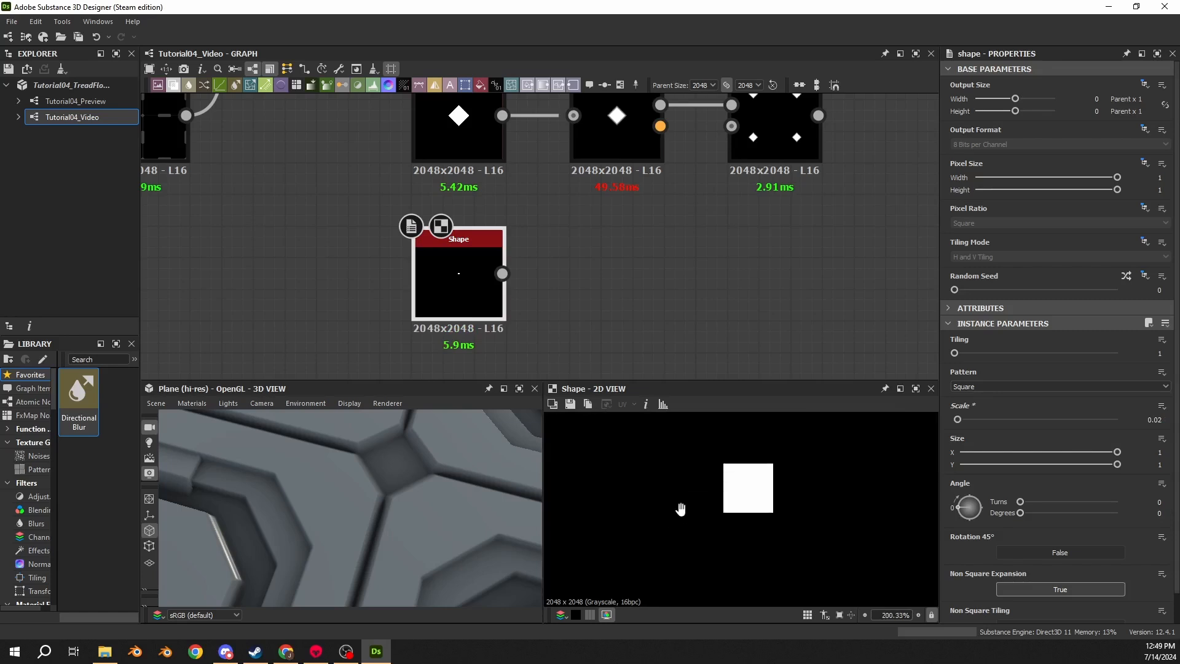
- Set the new Shape node's pattern to Disc
{"action": "left_click", "coordinate": [969, 387]}
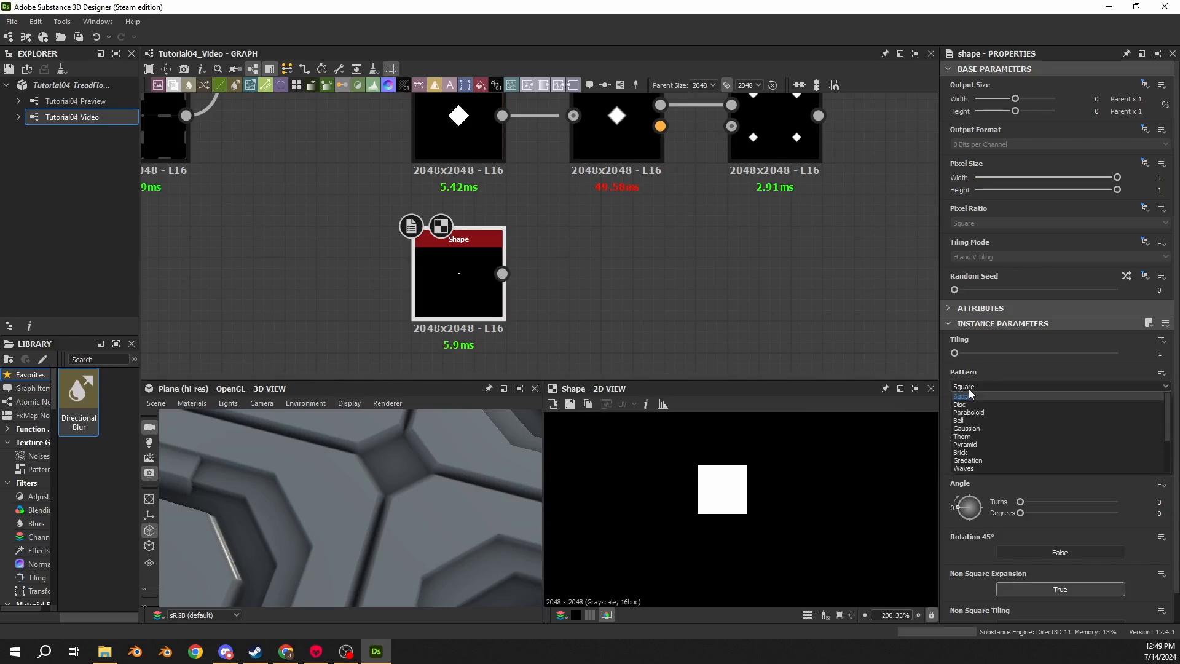
{"action": "left_click", "coordinate": [963, 410]}
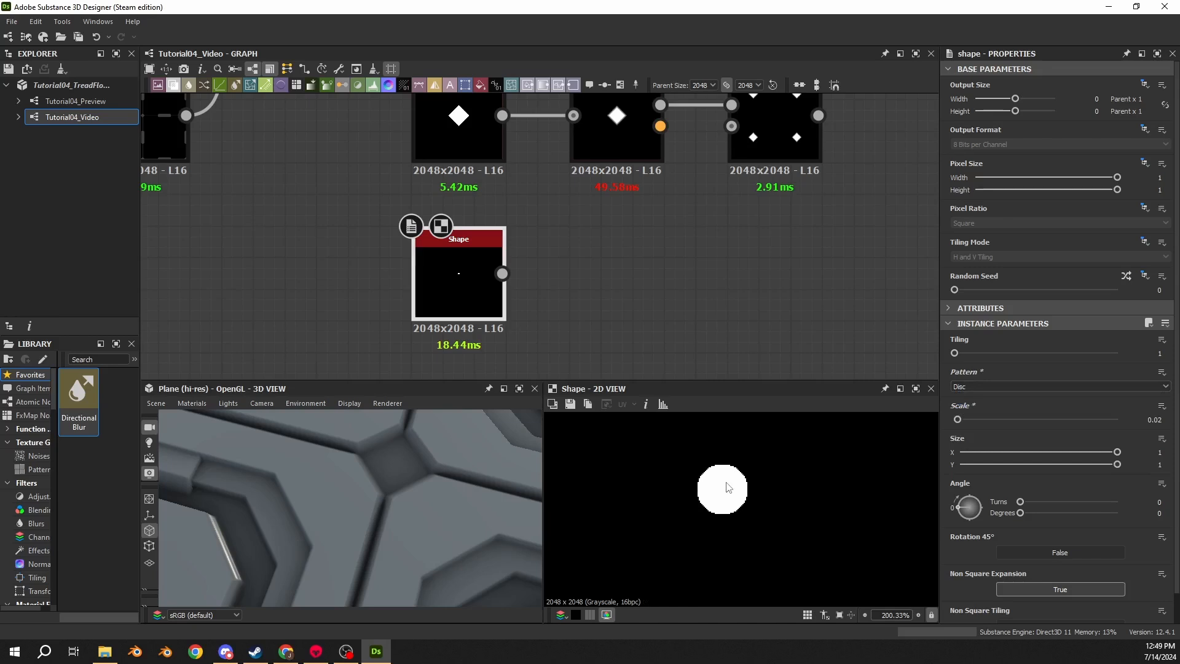
- Add a Bevel node and connect the disc Shape's output to its input
{"action": "middle_click_drag", "start_coordinate": [625, 295], "coordinate": [583, 314]}
{"action": "left_click", "coordinate": [562, 288]}
{"action": "key", "text": "space"}
{"action": "type", "text": "bevel"}
{"action": "key", "text": "Return"}
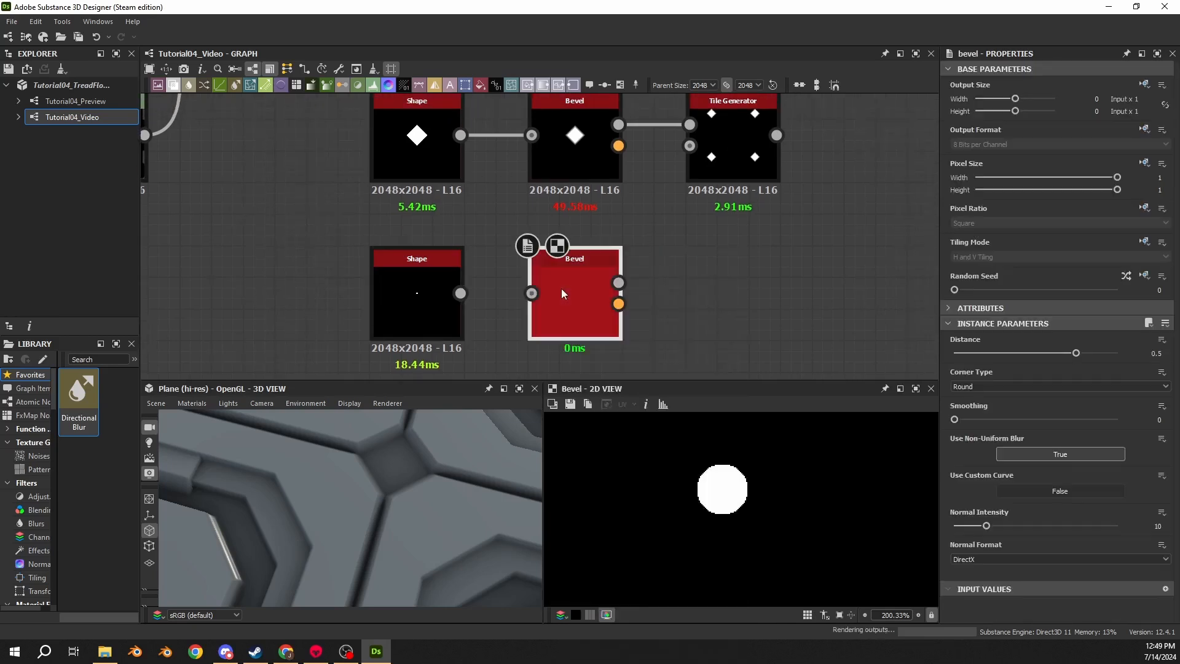
{"action": "left_click_drag", "start_coordinate": [460, 293], "coordinate": [532, 293]}
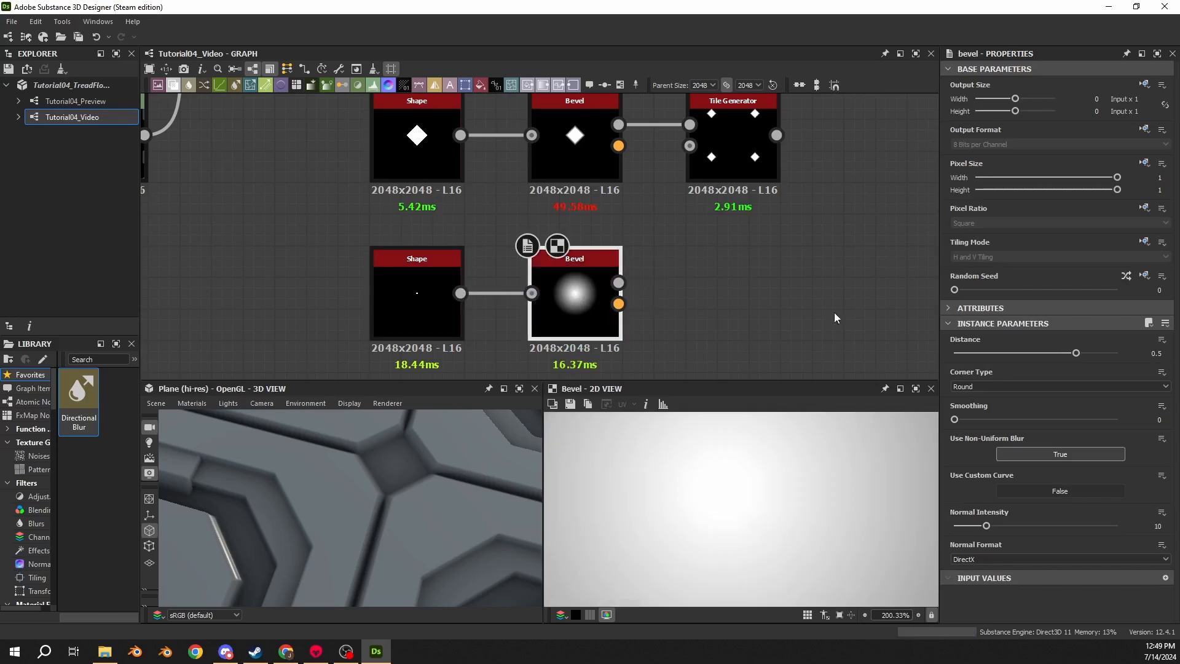
- Set the new Bevel's distance to -0.01
{"action": "left_click", "coordinate": [1156, 354]}
{"action": "type", "text": "-.01"}
{"action": "key", "text": "Return"}
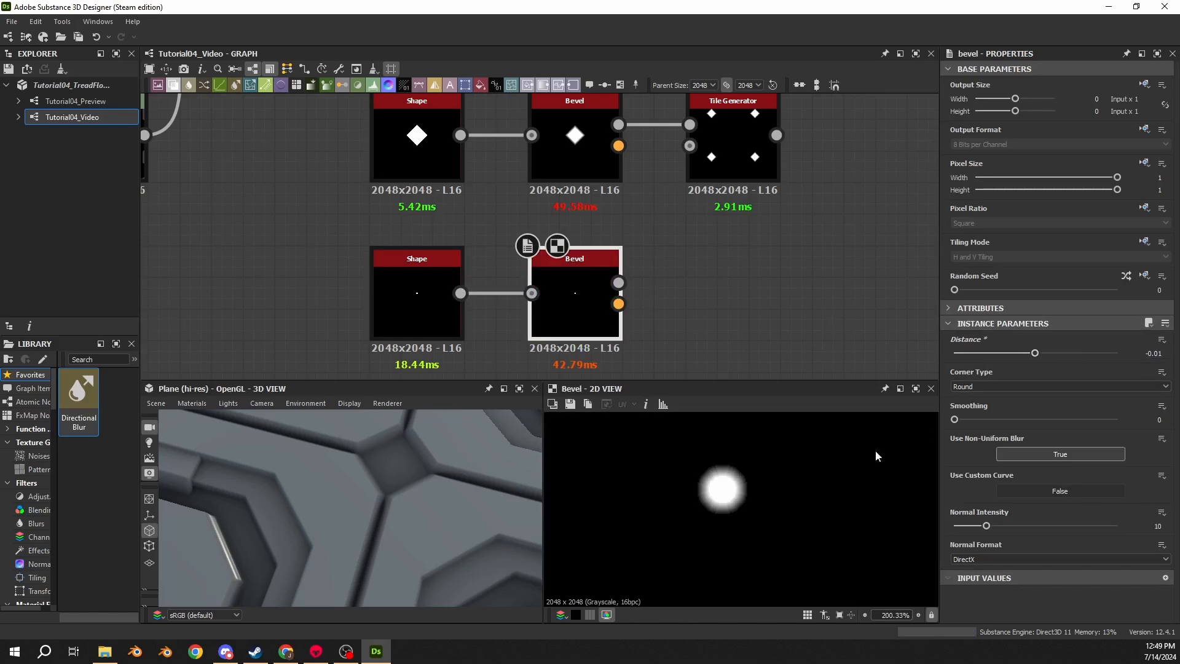
- Set the new Bevel's smoothing to 1
{"action": "scroll", "coordinate": [733, 476], "scroll_direction": "up", "scroll_amount": 5}
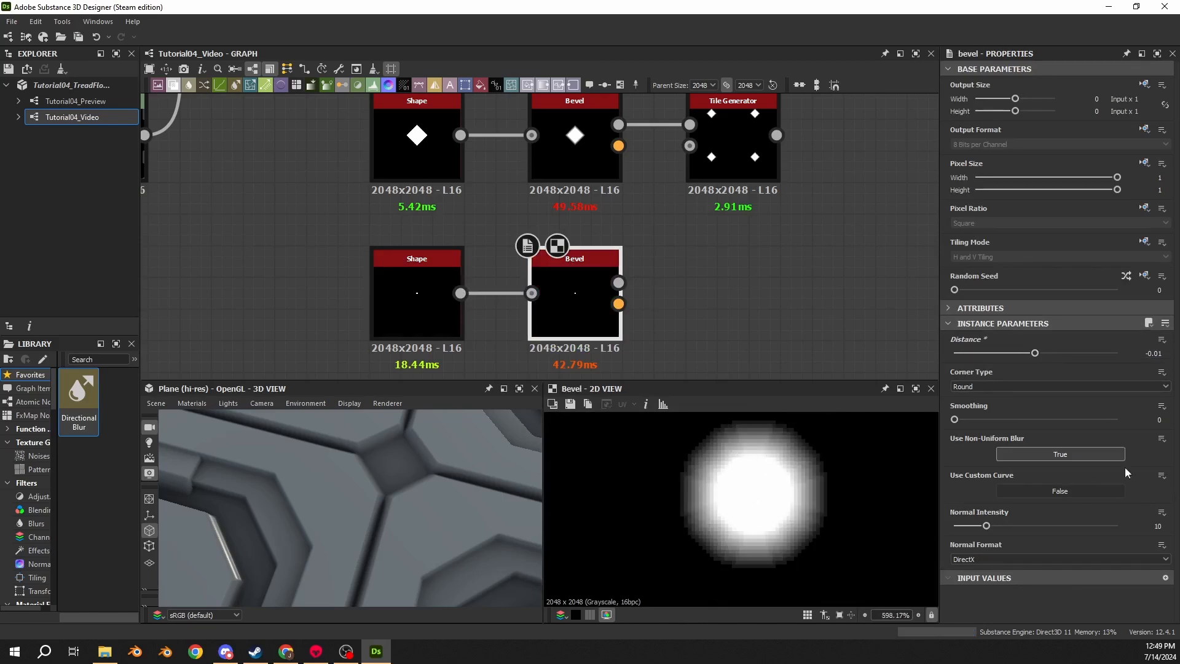
{"action": "left_click_drag", "start_coordinate": [956, 420], "coordinate": [997, 420]}
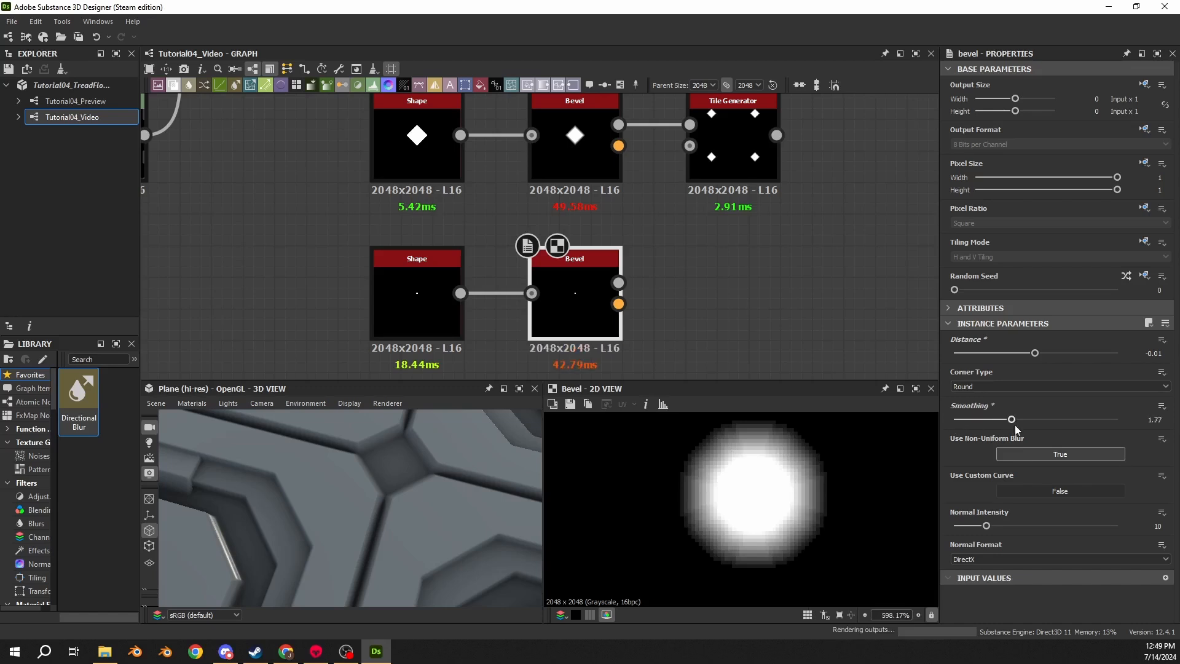
{"action": "key", "text": "ctrl+z"}
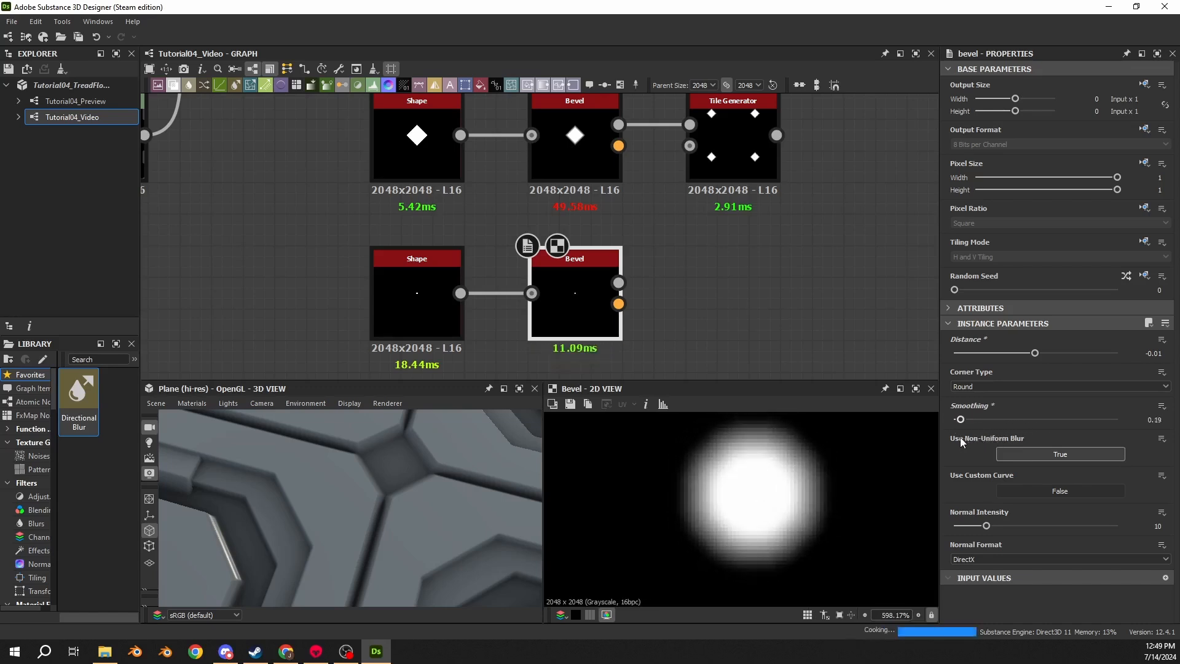
{"action": "scroll", "coordinate": [747, 442], "scroll_direction": "up", "scroll_amount": 4}
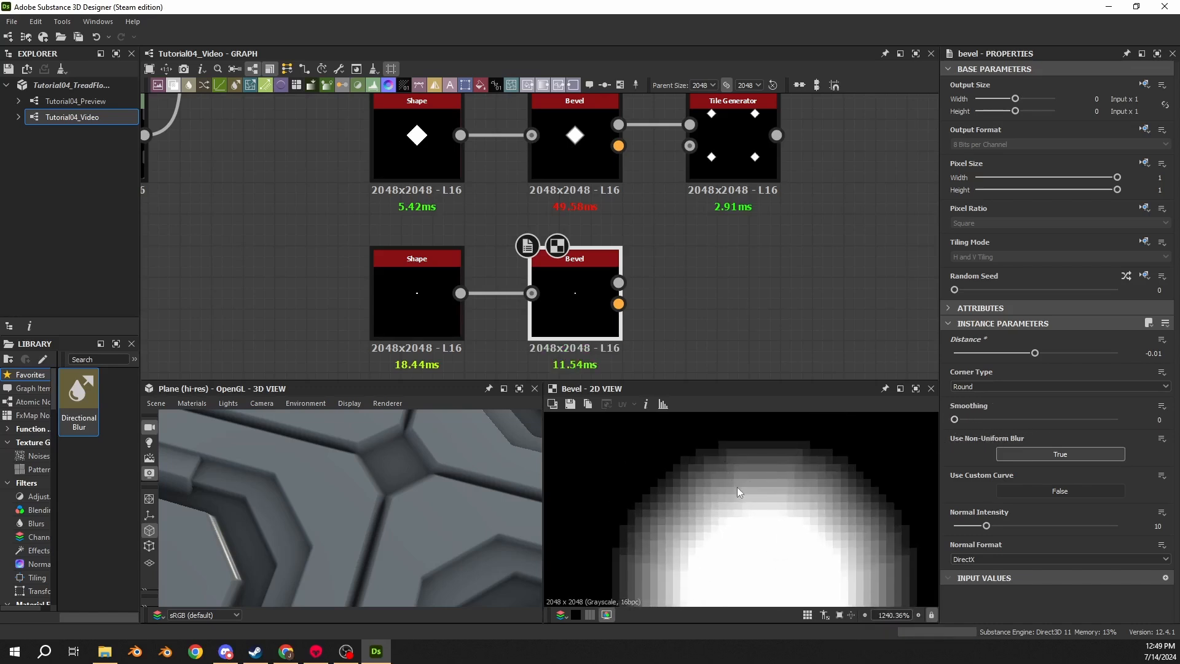
{"action": "left_click_drag", "start_coordinate": [1153, 423], "coordinate": [1176, 424]}
{"action": "type", "text": "1"}
{"action": "key", "text": "Return"}
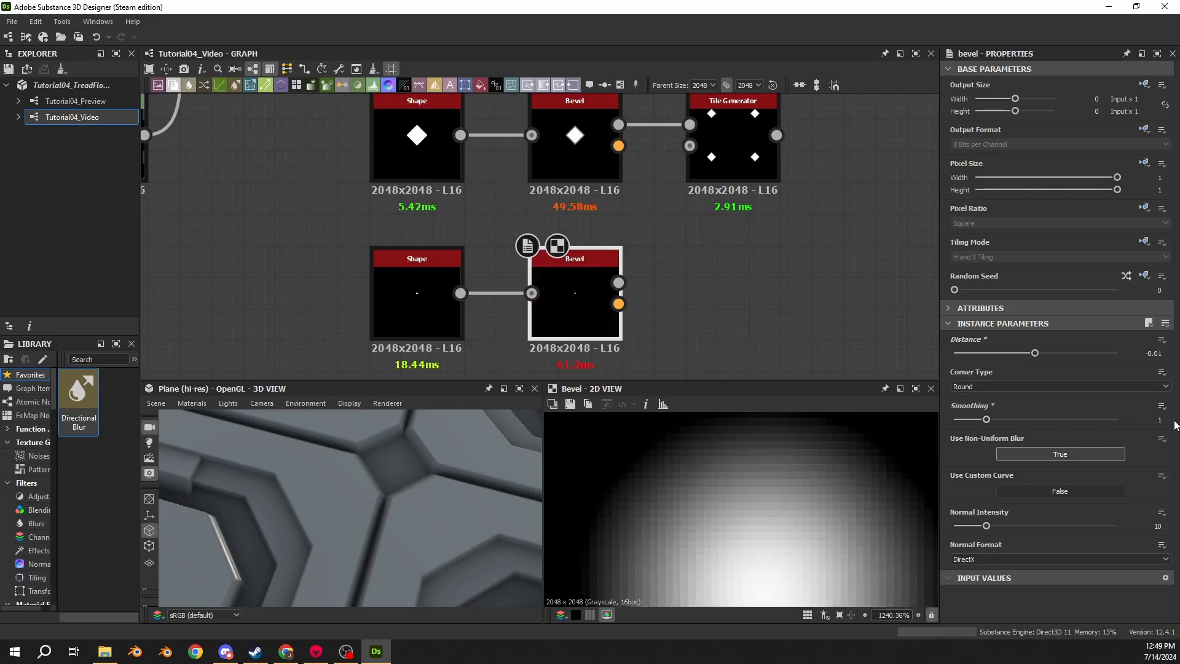
- Add a Blend node fed by the Tile Generator output and arrange it beside the Tile Generator
{"action": "scroll", "coordinate": [790, 479], "scroll_direction": "down", "scroll_amount": 6}
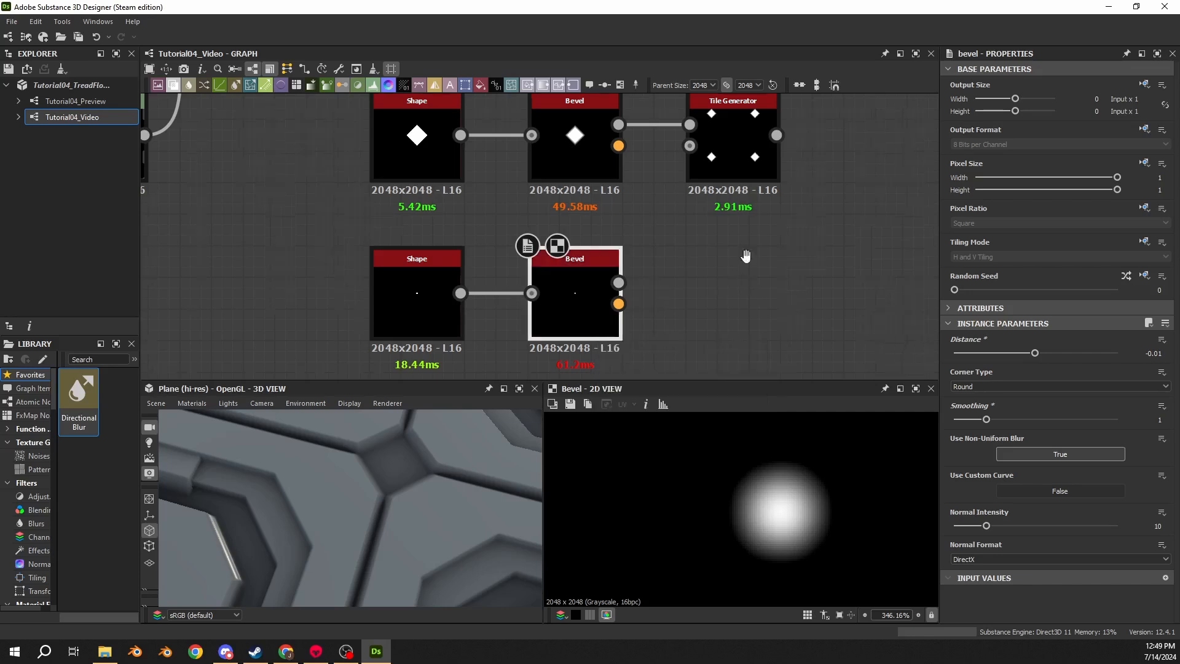
{"action": "scroll", "coordinate": [558, 189], "scroll_direction": "down", "scroll_amount": 2}
{"action": "left_click_drag", "start_coordinate": [555, 182], "coordinate": [692, 196]}
{"action": "type", "text": "blend"}
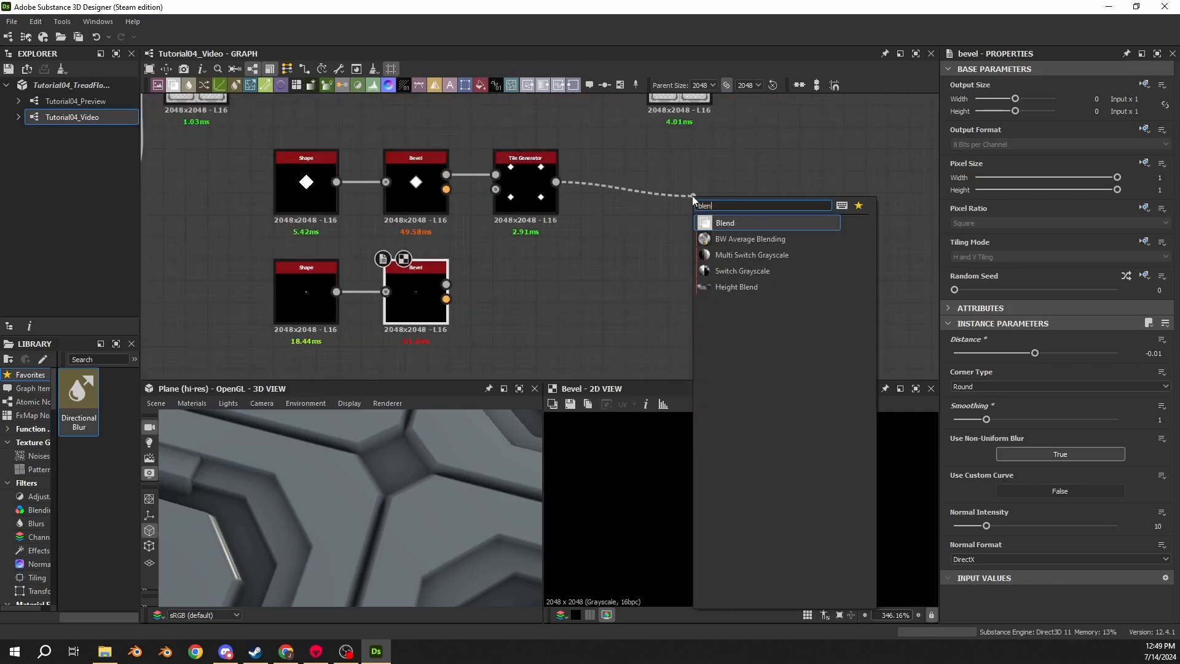
{"action": "key", "text": "Return"}
{"action": "scroll", "coordinate": [720, 203], "scroll_direction": "down", "scroll_amount": 4}
{"action": "middle_click_drag", "start_coordinate": [721, 203], "coordinate": [659, 326]}
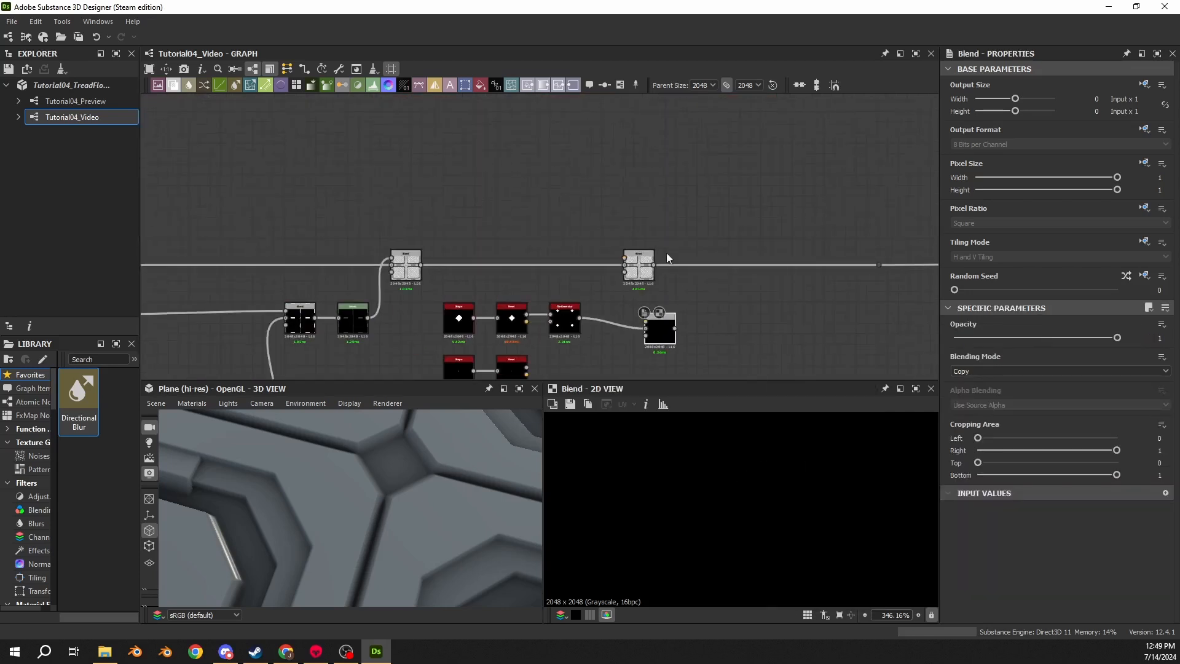
{"action": "left_click_drag", "start_coordinate": [639, 267], "coordinate": [821, 267]}
{"action": "middle_click_drag", "start_coordinate": [638, 344], "coordinate": [696, 221]}
{"action": "scroll", "coordinate": [696, 222], "scroll_direction": "up", "scroll_amount": 4}
{"action": "left_click_drag", "start_coordinate": [730, 201], "coordinate": [642, 179]}
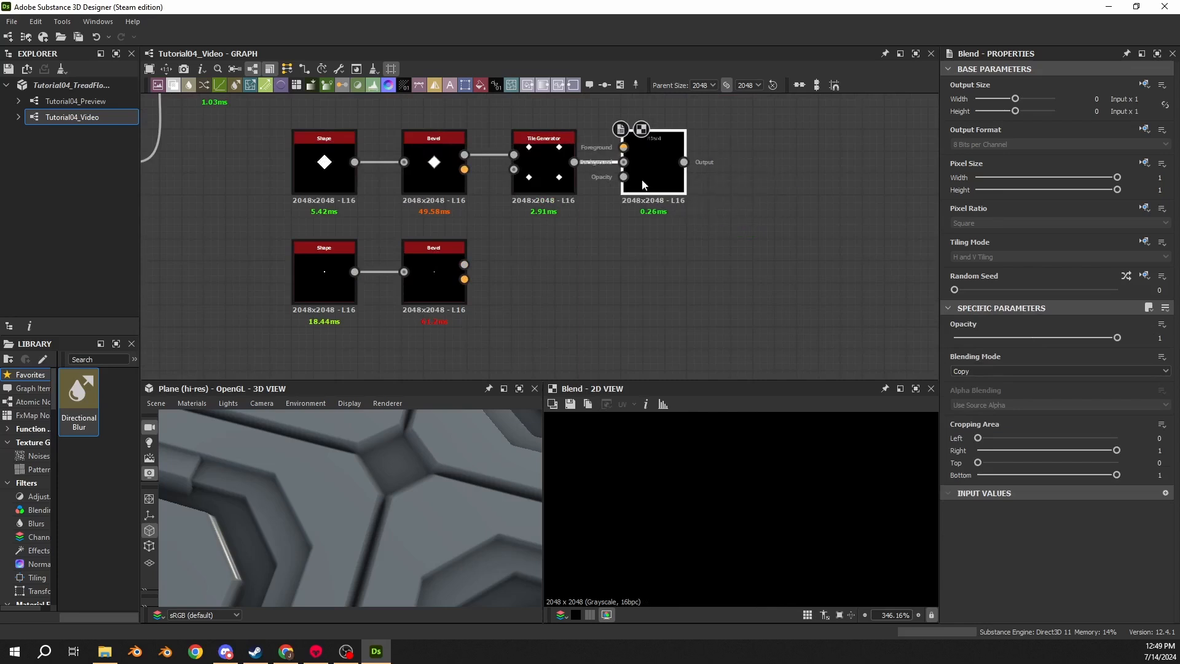
- Add a Levels node connected to the disc Bevel's output
{"action": "left_click_drag", "start_coordinate": [429, 294], "coordinate": [552, 283]}
{"action": "type", "text": "lev"}
{"action": "key", "text": "Return"}
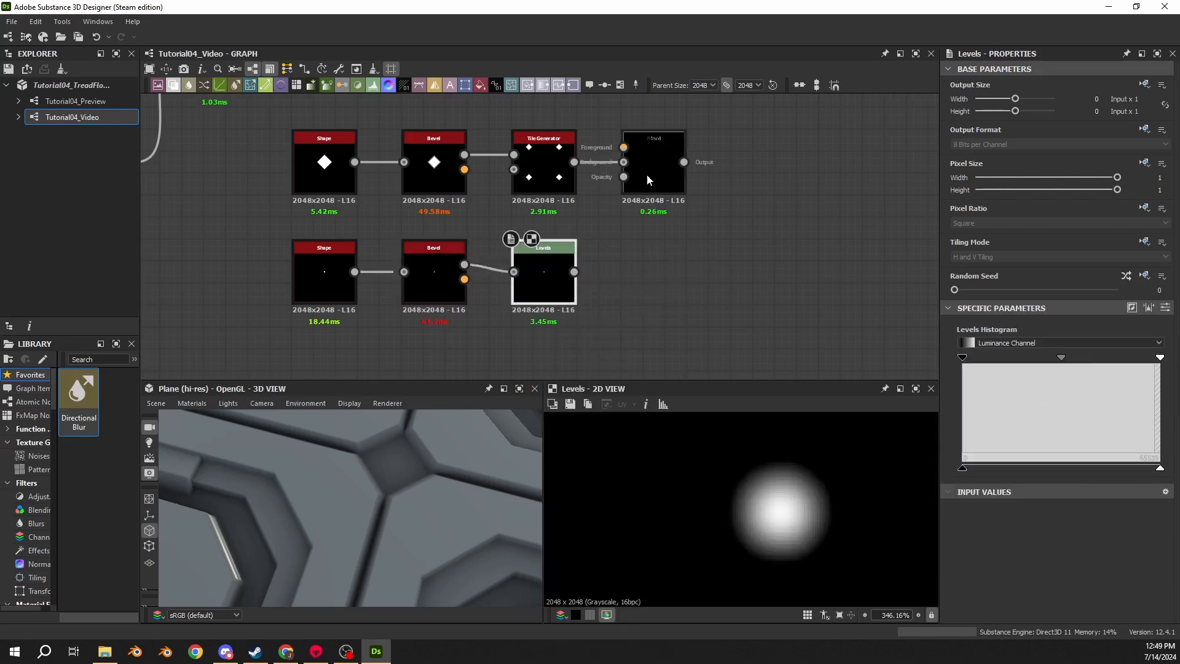
- Set the Blend mode to Subtract and connect the Levels output to the Blend's foreground input
{"action": "left_click", "coordinate": [651, 184]}
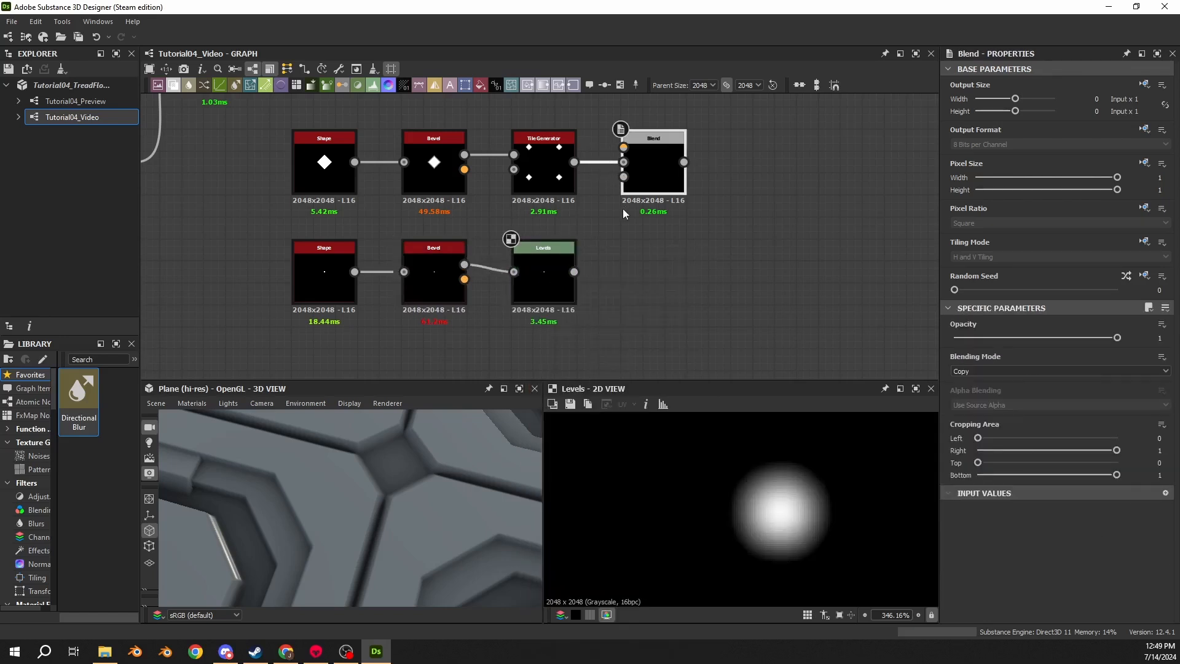
{"action": "left_click", "coordinate": [1013, 370]}
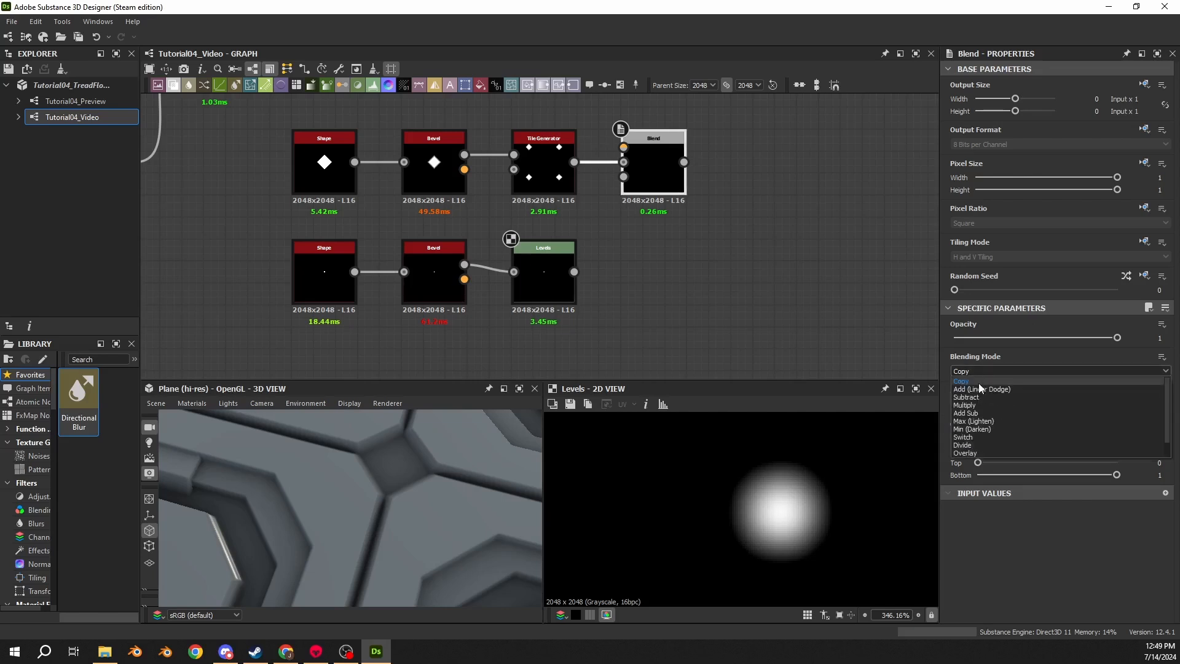
{"action": "left_click", "coordinate": [973, 397]}
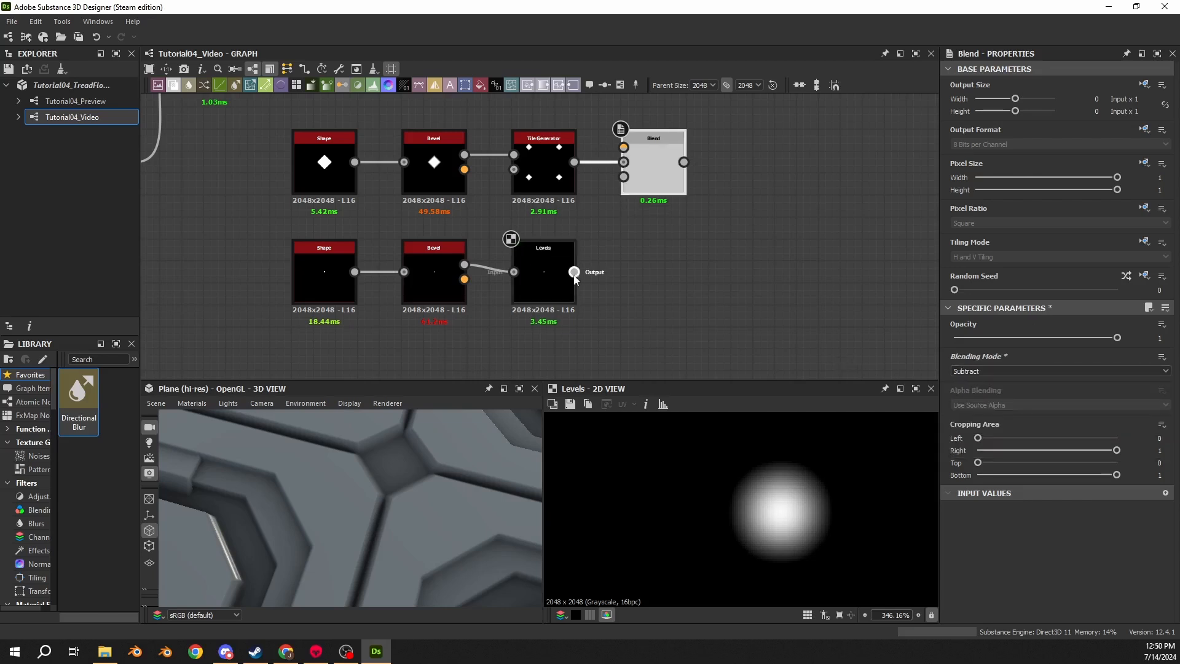
{"action": "left_click_drag", "start_coordinate": [574, 271], "coordinate": [623, 147]}
{"action": "double_click", "coordinate": [662, 176]}
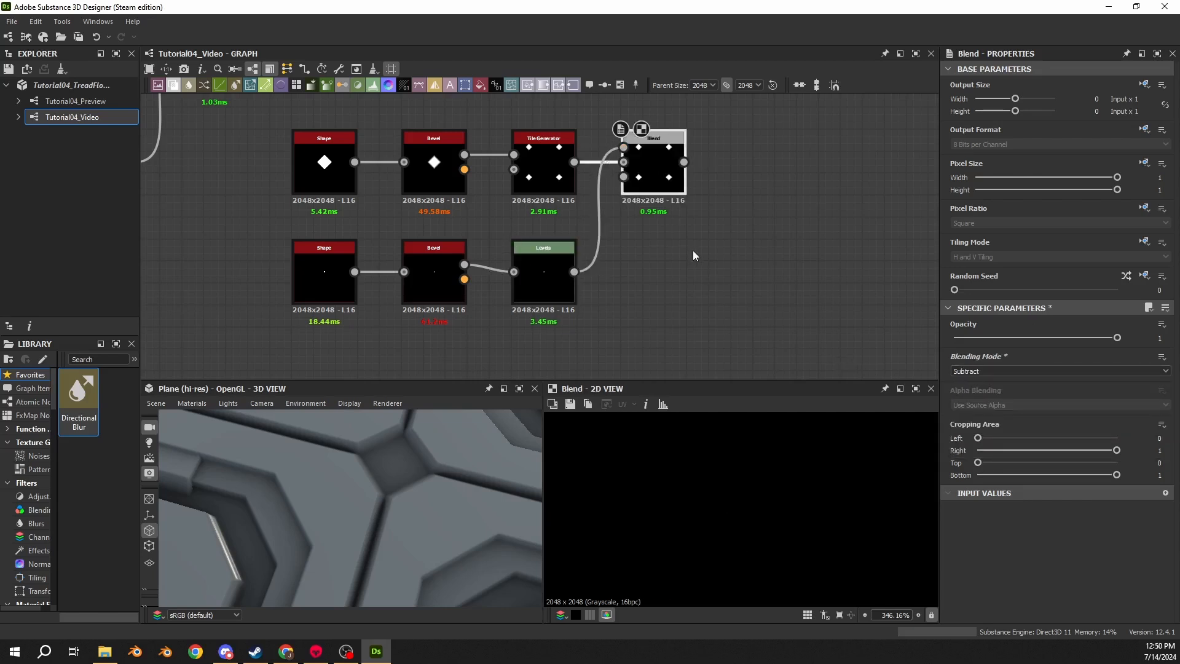
- Connect the diamond Blend's output into the main Blend node further along the graph
{"action": "scroll", "coordinate": [523, 248], "scroll_direction": "down", "scroll_amount": 3}
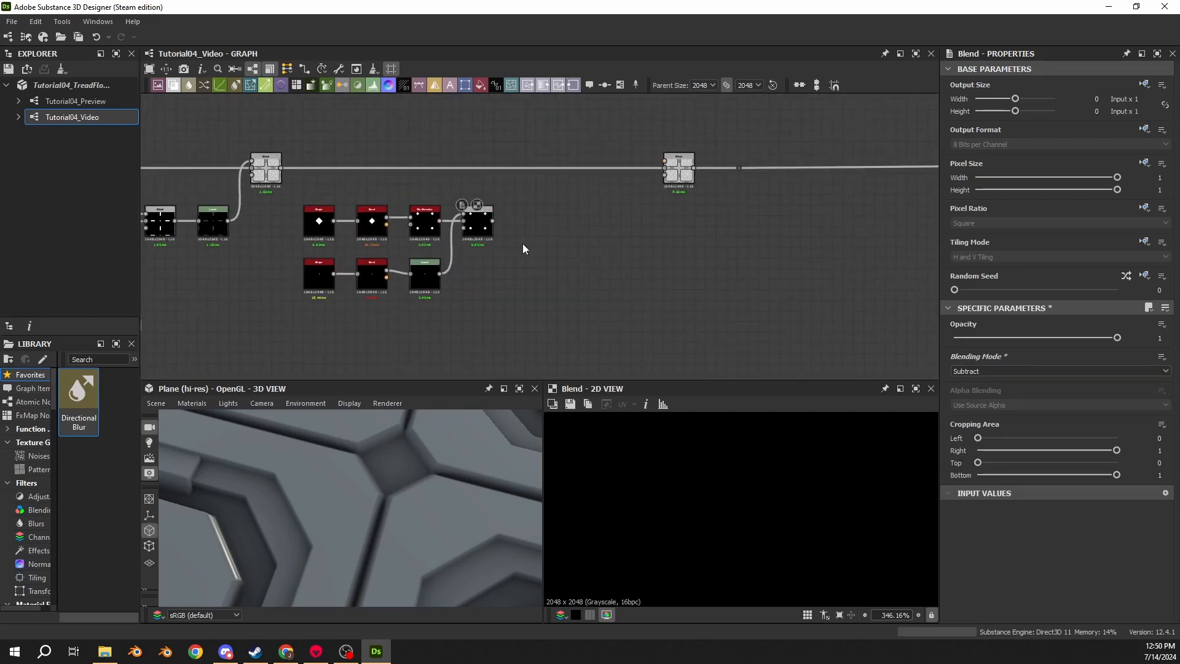
{"action": "left_click_drag", "start_coordinate": [493, 220], "coordinate": [667, 179]}
{"action": "scroll", "coordinate": [427, 278], "scroll_direction": "up", "scroll_amount": 3}
- Adjust the Levels node's output range in its histogram
{"action": "left_click", "coordinate": [473, 258]}
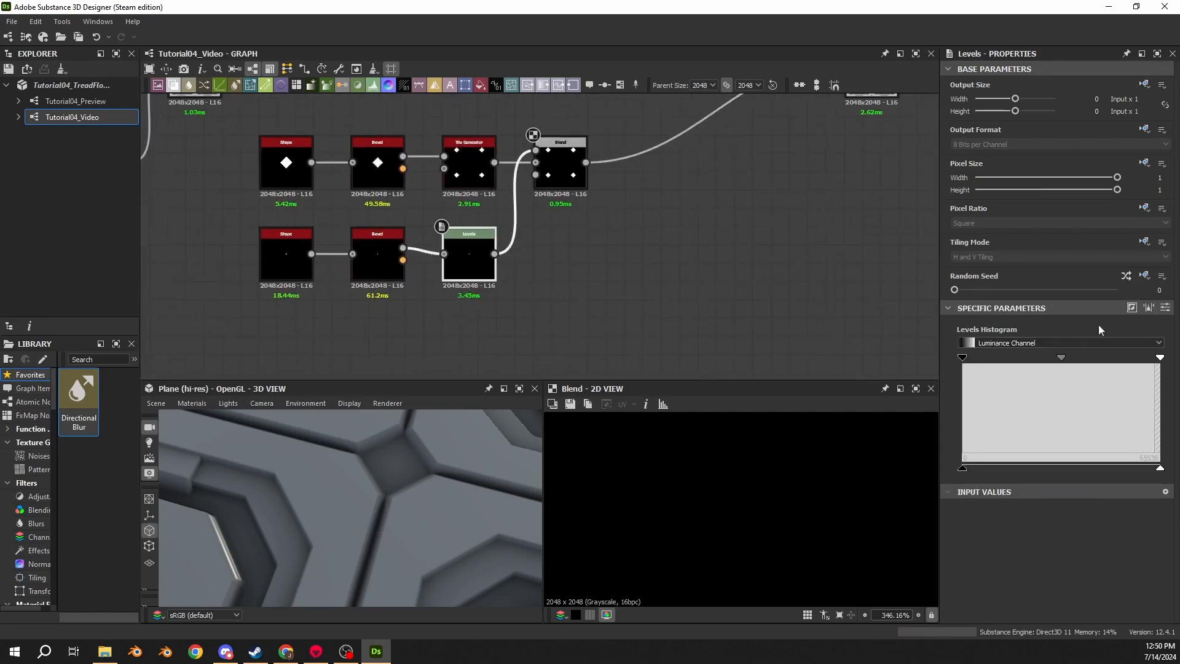
{"action": "left_click", "coordinate": [1165, 307]}
{"action": "left_click_drag", "start_coordinate": [1110, 480], "coordinate": [995, 481]}
- Inspect the diamond Blend output in the 2D and 3D views
{"action": "left_click", "coordinate": [565, 174]}
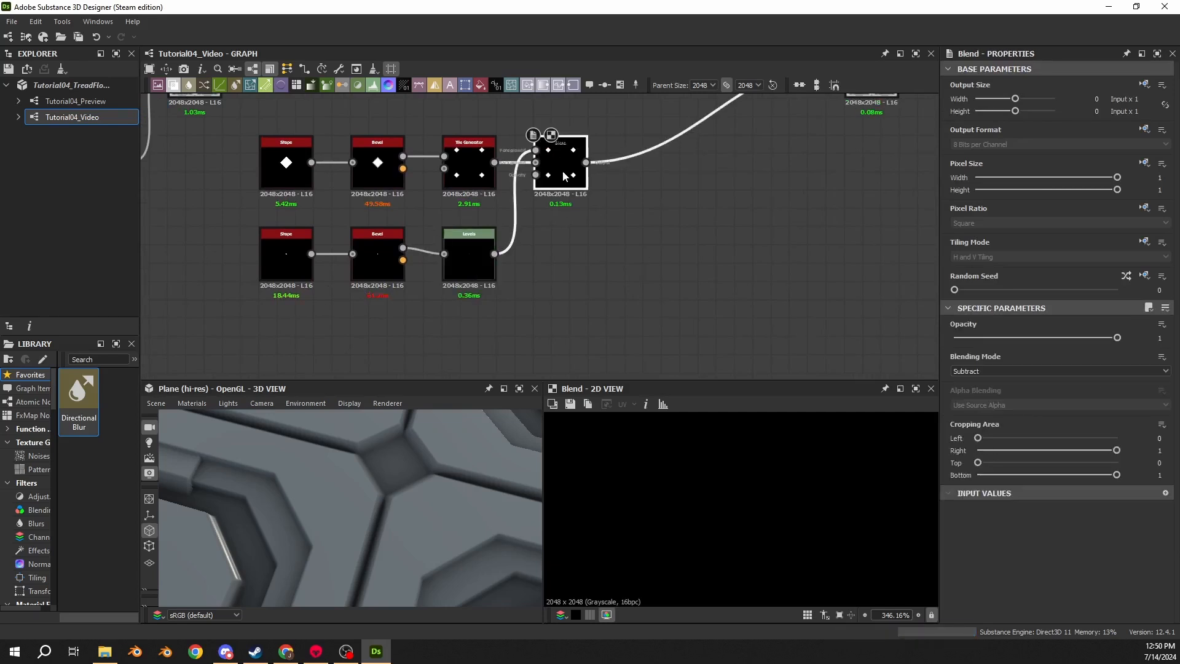
{"action": "scroll", "coordinate": [751, 522], "scroll_direction": "down", "scroll_amount": 6}
{"action": "scroll", "coordinate": [750, 522], "scroll_direction": "up", "scroll_amount": 5}
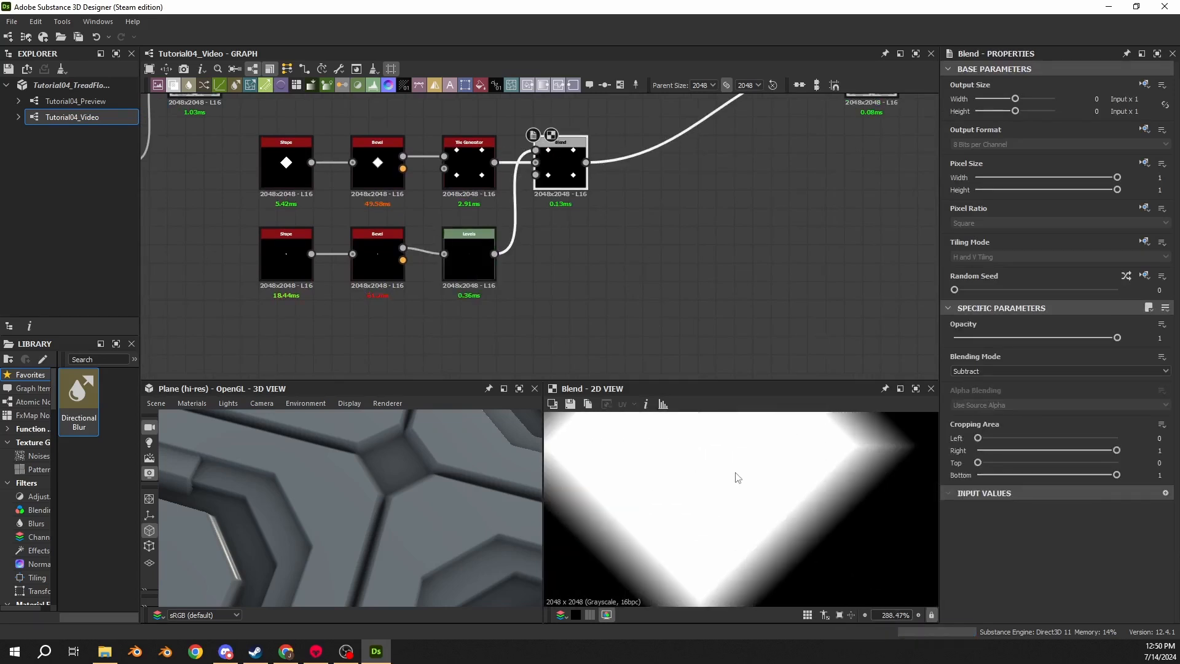
{"action": "scroll", "coordinate": [338, 491], "scroll_direction": "down", "scroll_amount": 3}
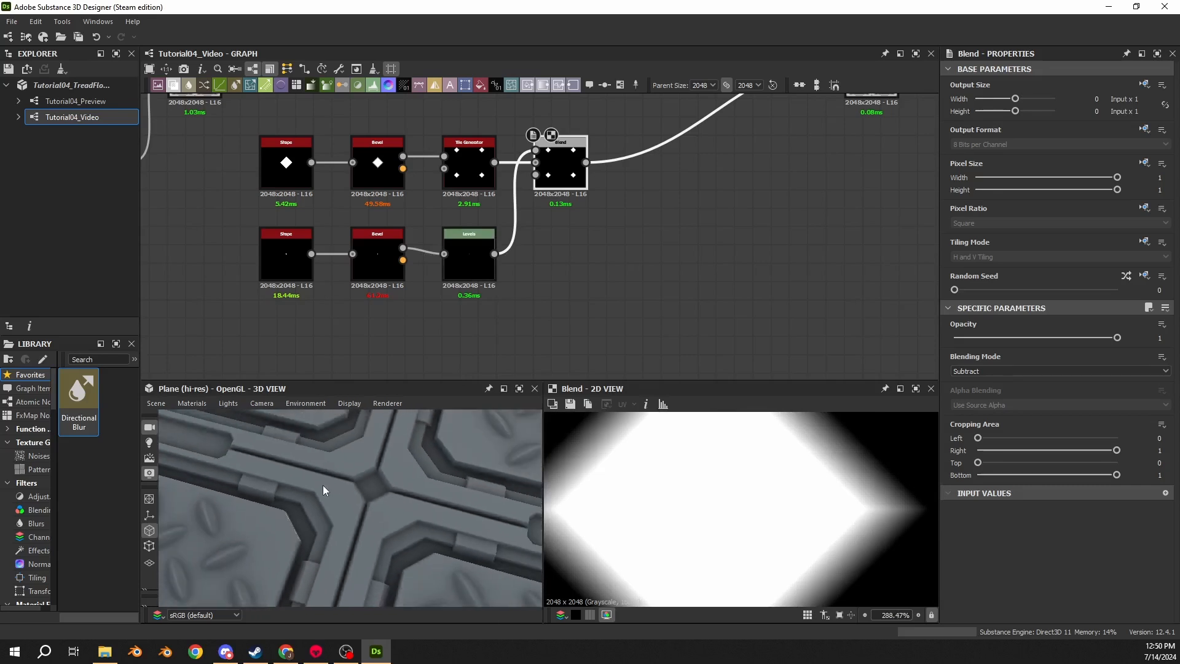
{"action": "scroll", "coordinate": [319, 482], "scroll_direction": "down", "scroll_amount": 2}
{"action": "scroll", "coordinate": [568, 314], "scroll_direction": "down", "scroll_amount": 4}
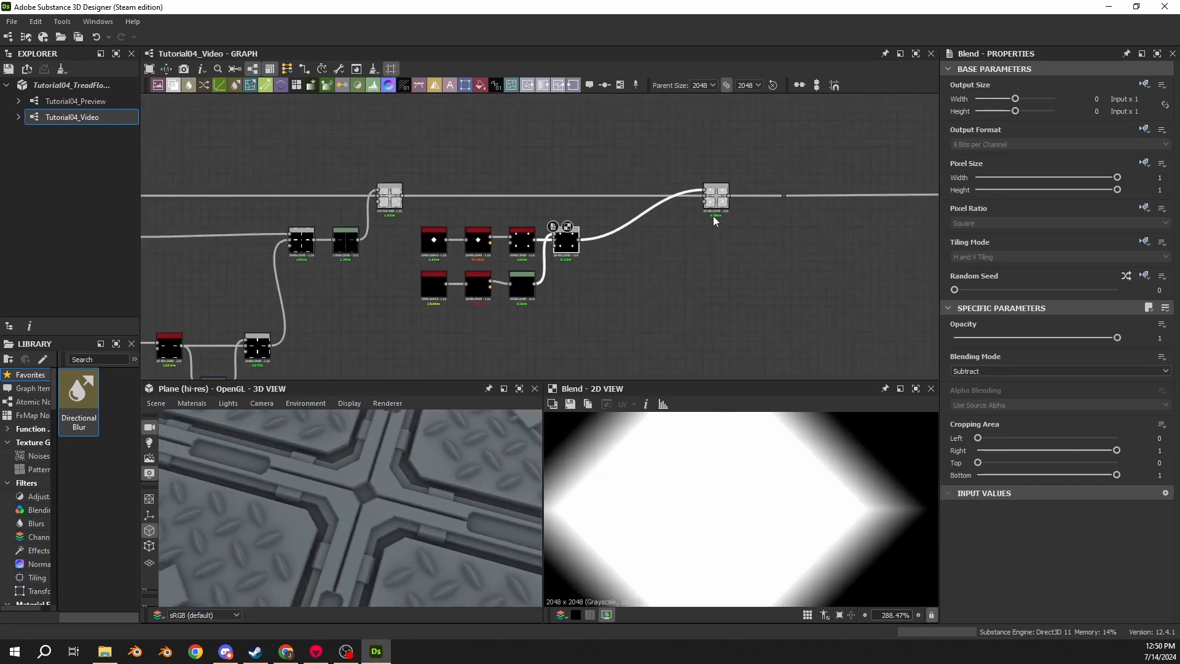
- Undo the last two changes
{"action": "key", "text": "ctrl+z"}
{"action": "key", "text": "ctrl+z"}
{"action": "scroll", "coordinate": [706, 492], "scroll_direction": "down", "scroll_amount": 8}
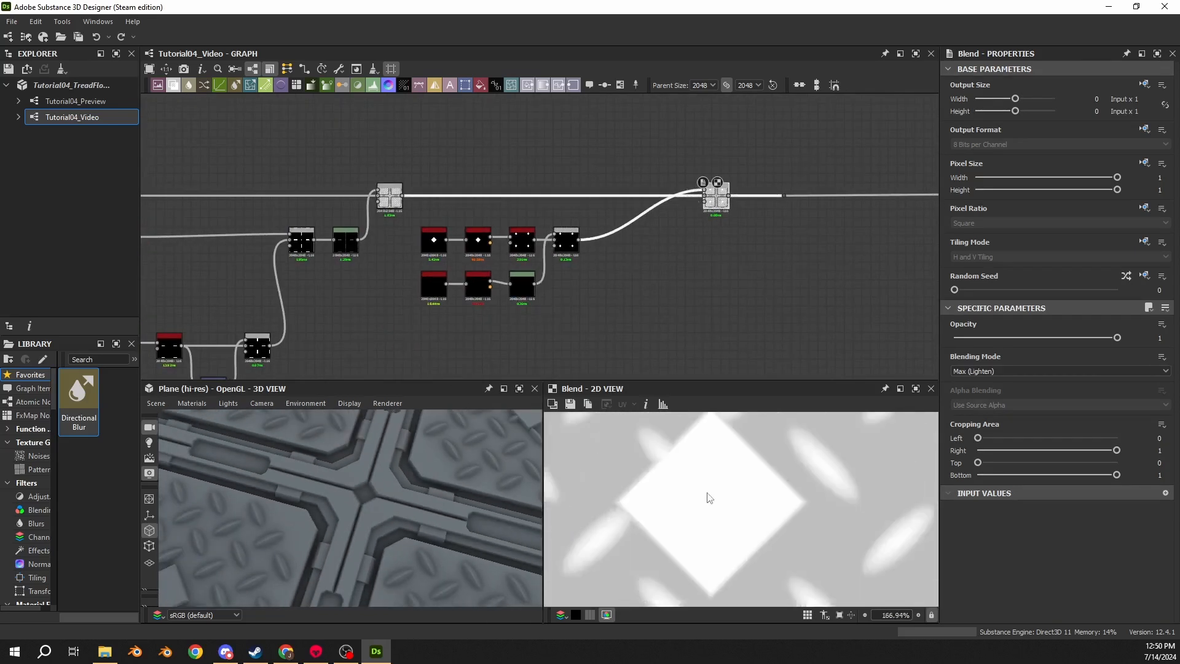
{"action": "scroll", "coordinate": [694, 486], "scroll_direction": "down", "scroll_amount": 2}
- Set the diamond Tile Generator's Global Offset X and Y to 0.25
{"action": "middle_click_drag", "start_coordinate": [490, 276], "coordinate": [492, 230]}
{"action": "scroll", "coordinate": [492, 230], "scroll_direction": "up", "scroll_amount": 5}
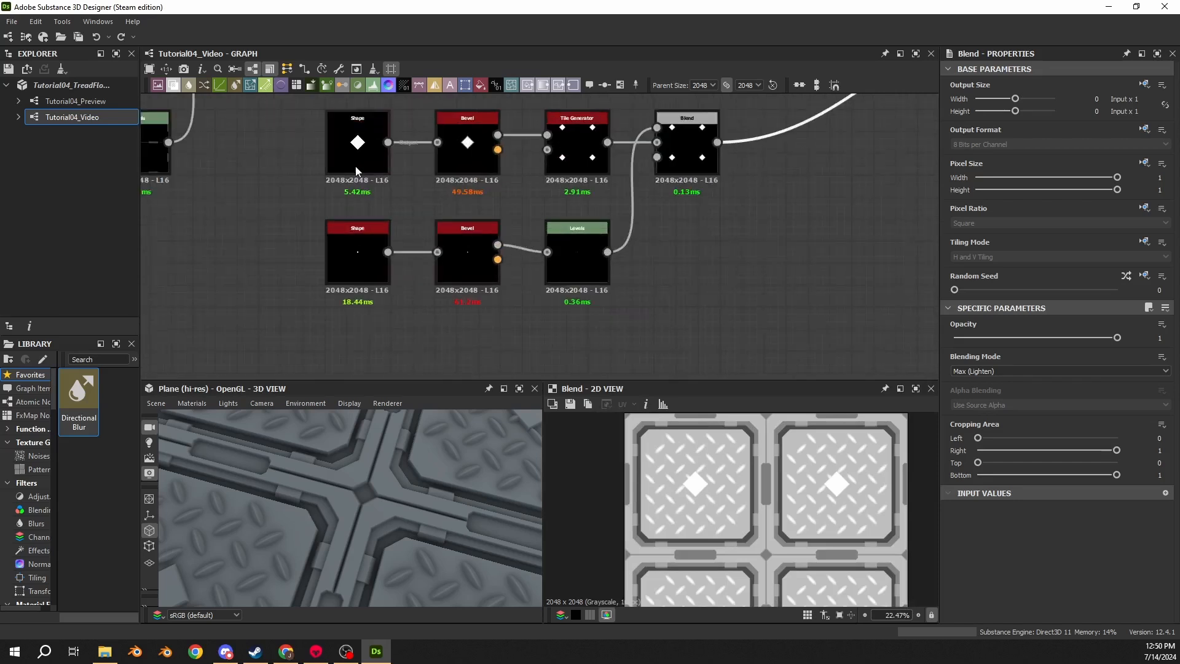
{"action": "left_click", "coordinate": [578, 129]}
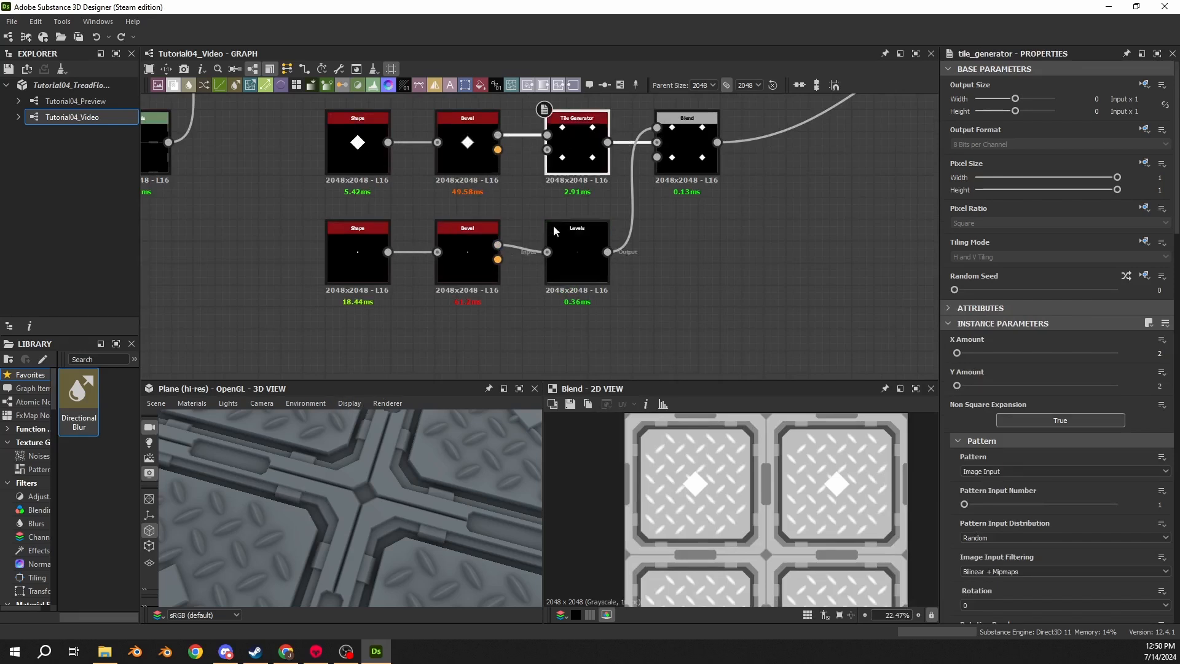
{"action": "scroll", "coordinate": [943, 414], "scroll_direction": "down", "scroll_amount": 9}
{"action": "scroll", "coordinate": [942, 415], "scroll_direction": "down", "scroll_amount": 7}
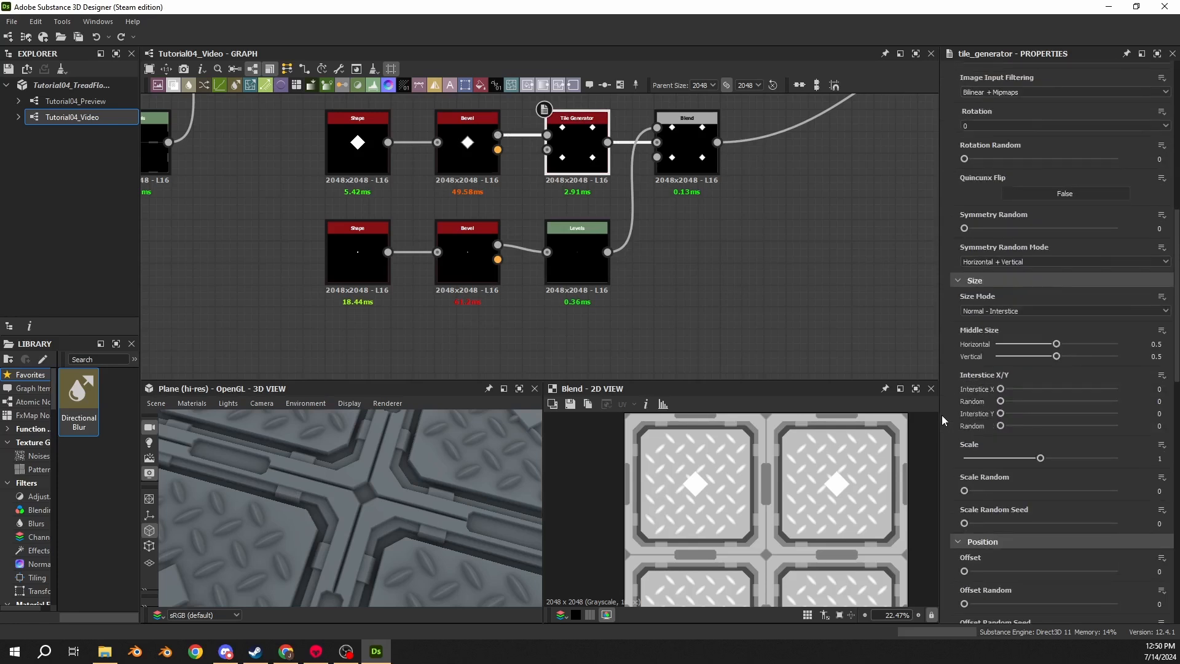
{"action": "scroll", "coordinate": [764, 554], "scroll_direction": "up", "scroll_amount": 2}
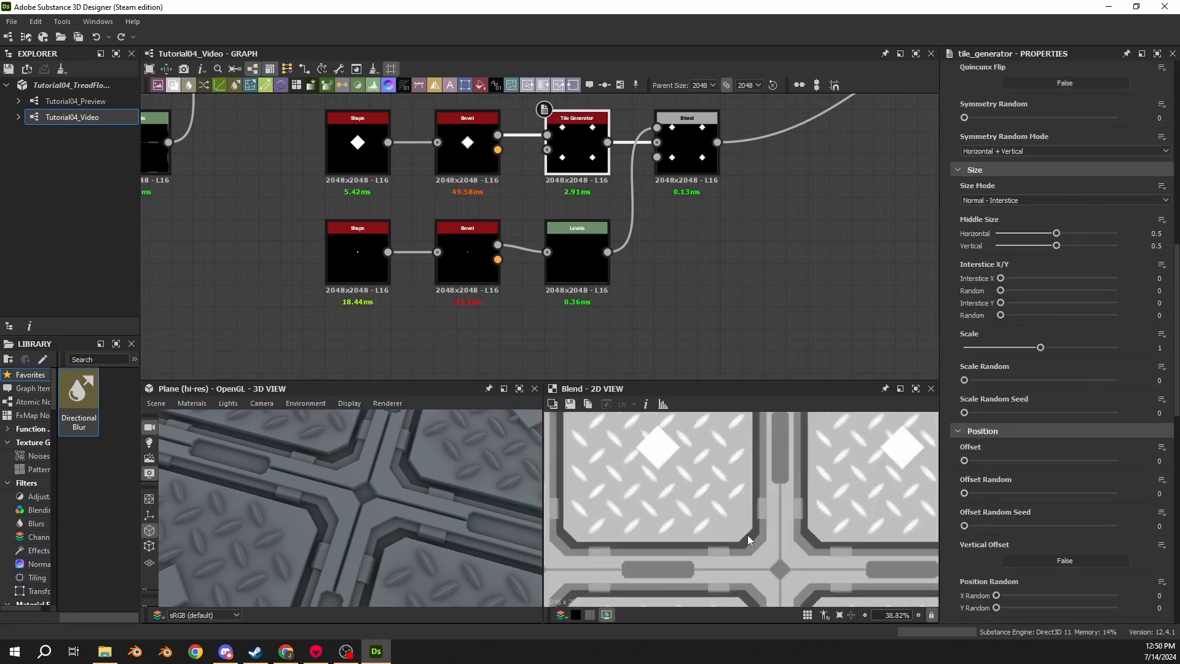
{"action": "middle_click_drag", "start_coordinate": [747, 535], "coordinate": [743, 520]}
{"action": "scroll", "coordinate": [737, 510], "scroll_direction": "down", "scroll_amount": 2}
{"action": "scroll", "coordinate": [936, 458], "scroll_direction": "down", "scroll_amount": 3}
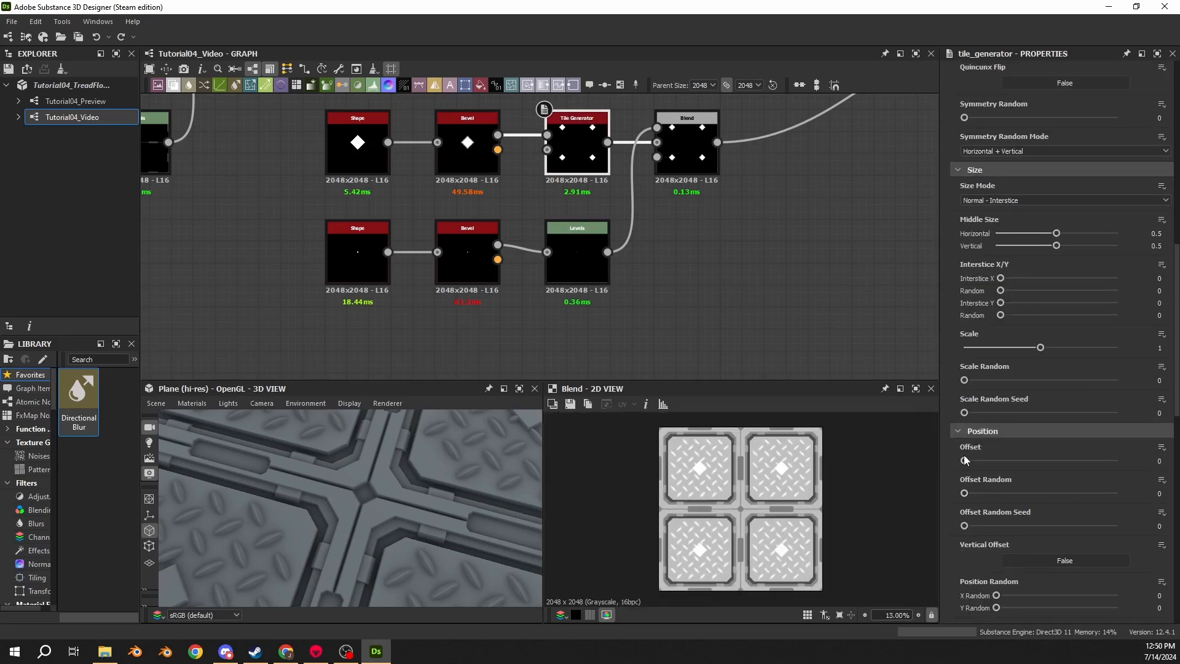
{"action": "scroll", "coordinate": [955, 479], "scroll_direction": "down", "scroll_amount": 3}
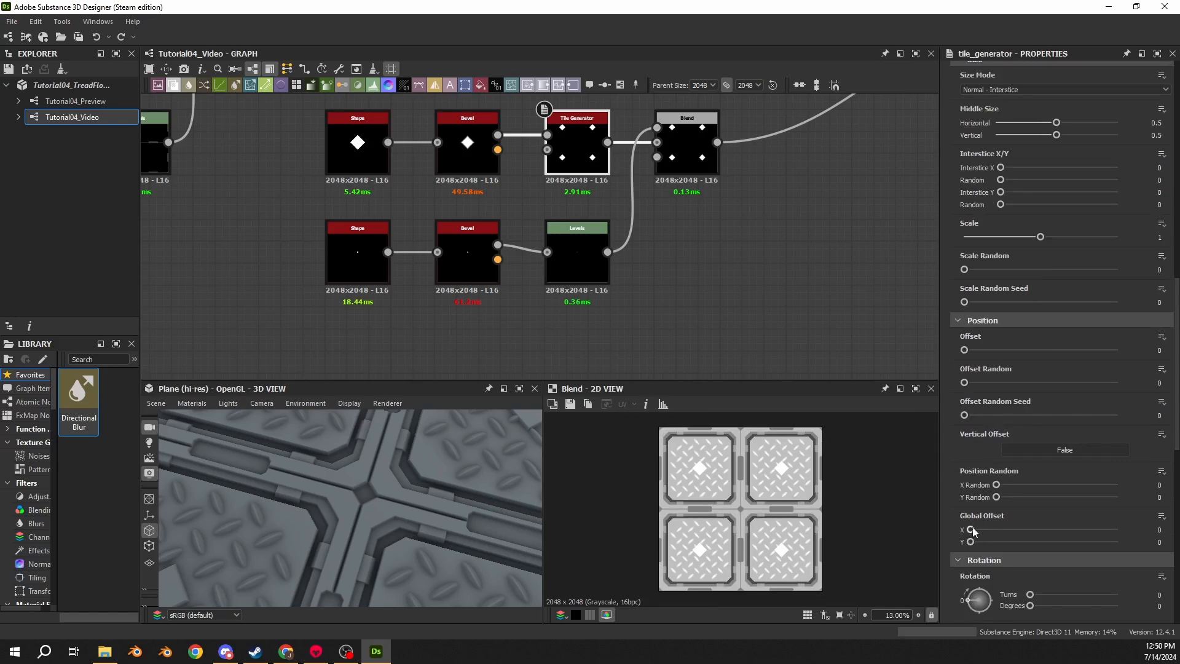
{"action": "left_click_drag", "start_coordinate": [972, 530], "coordinate": [1042, 529]}
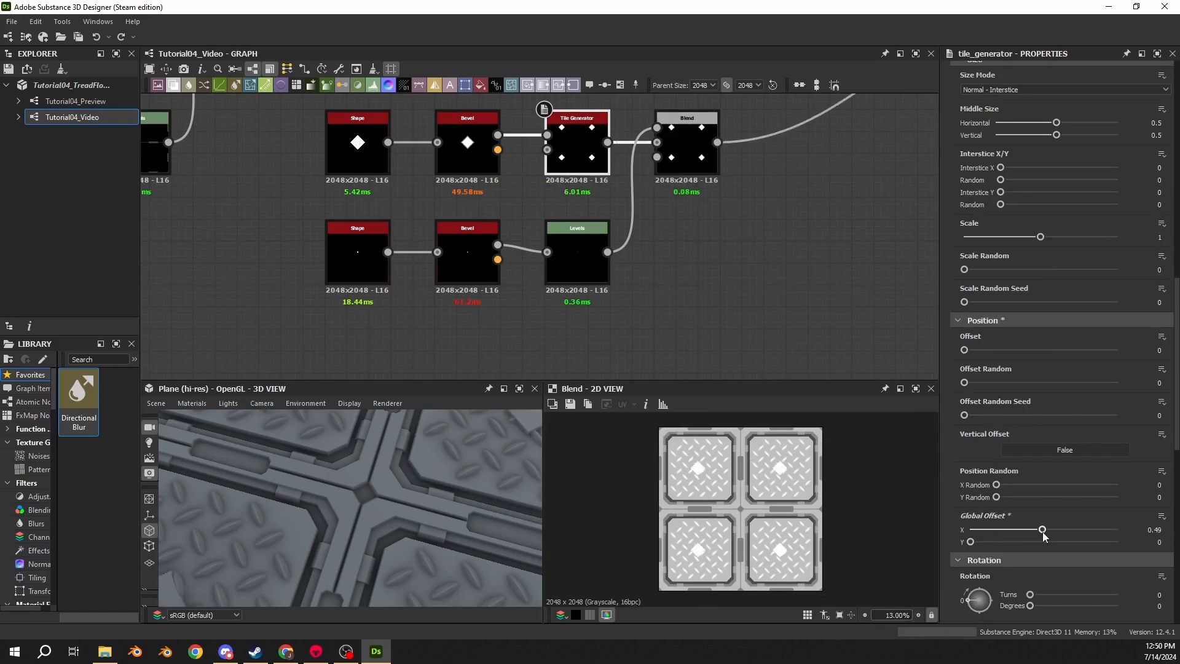
{"action": "double_click", "coordinate": [1136, 530]}
{"action": "type", "text": "0.25"}
{"action": "key", "text": "Tab"}
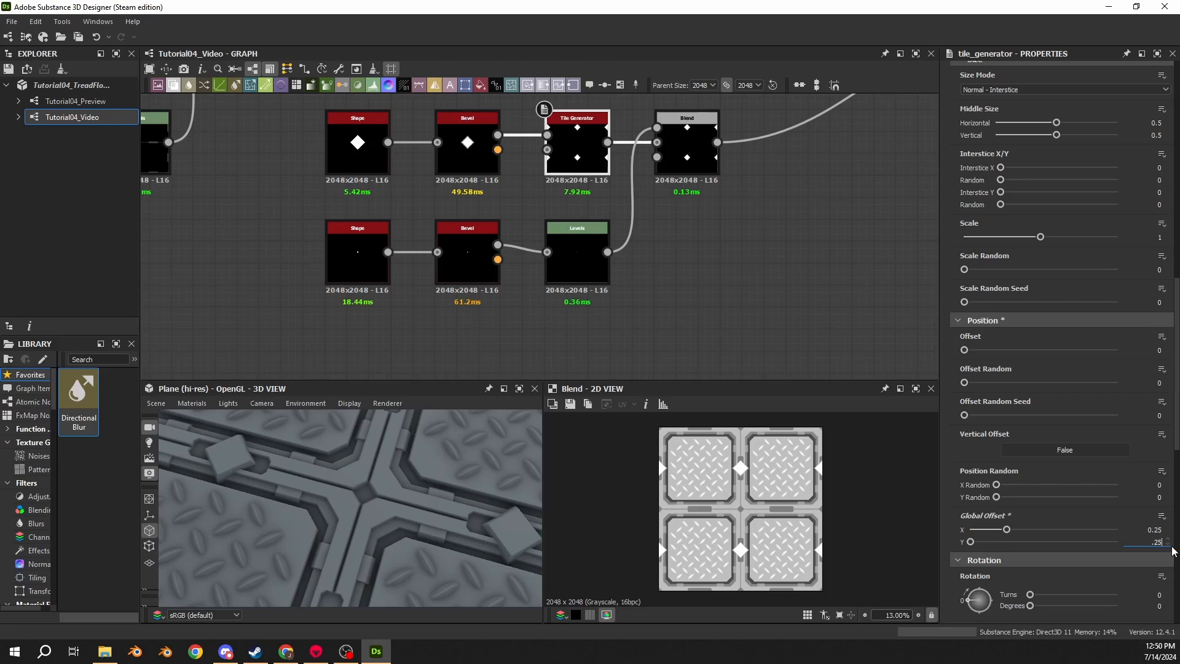
{"action": "type", "text": ".25"}
{"action": "key", "text": "Return"}
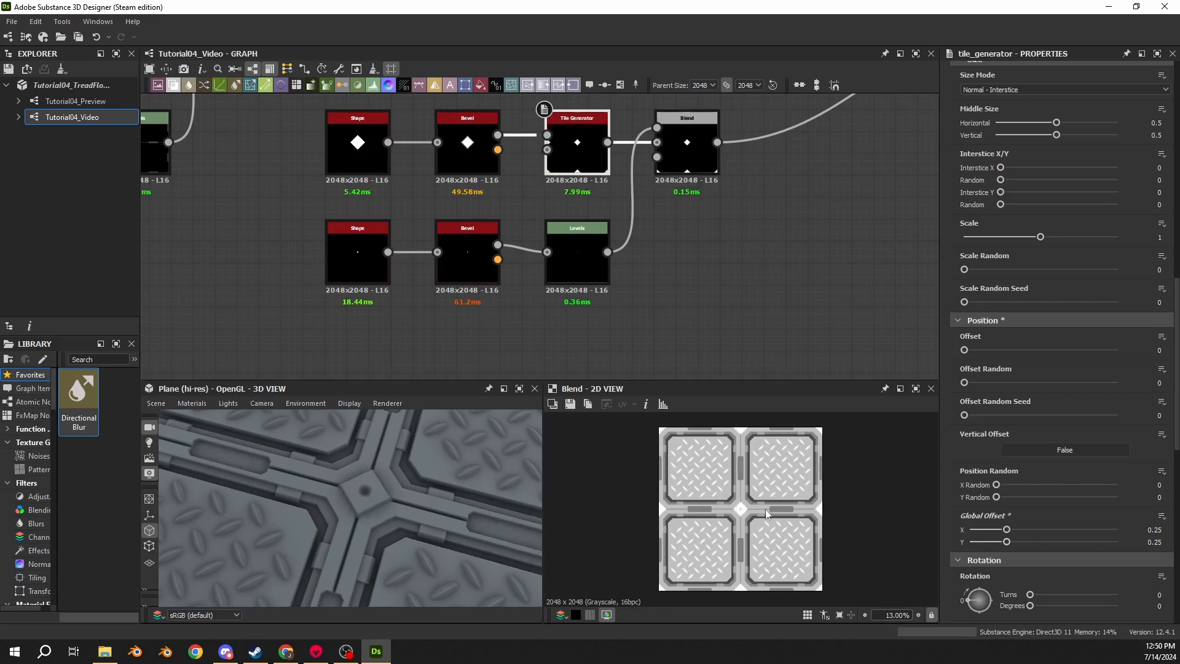
- Examine the diamond Blend result up close in the 2D and 3D views
{"action": "left_click_drag", "start_coordinate": [500, 478], "coordinate": [519, 462]}
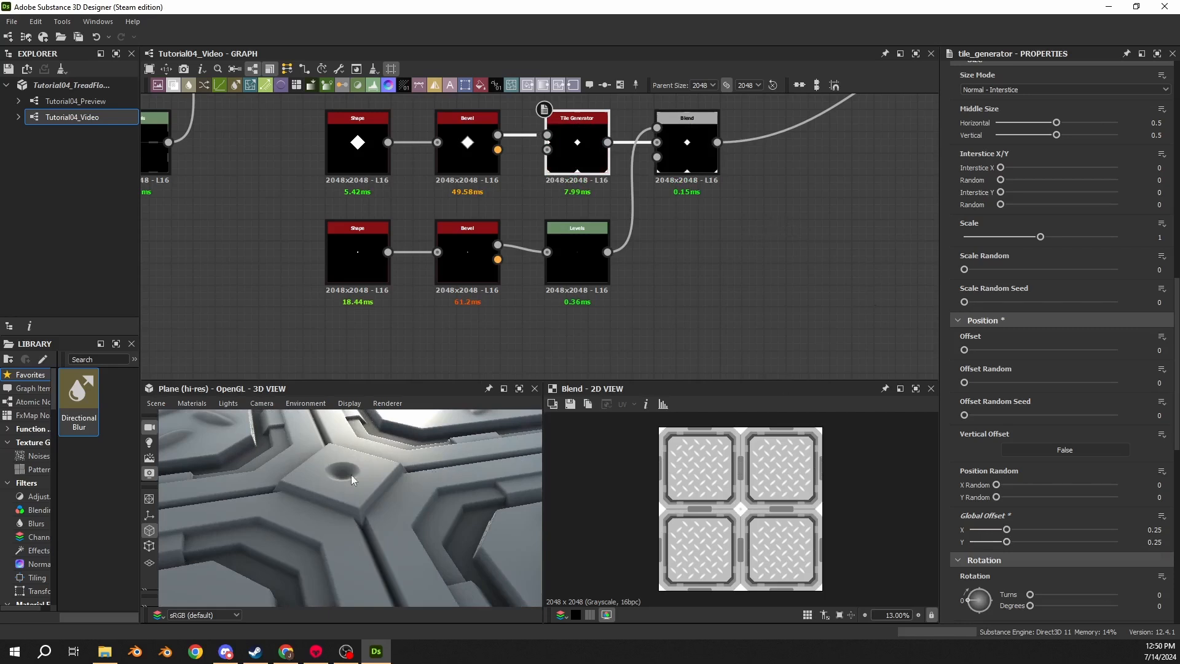
{"action": "left_click", "coordinate": [687, 142]}
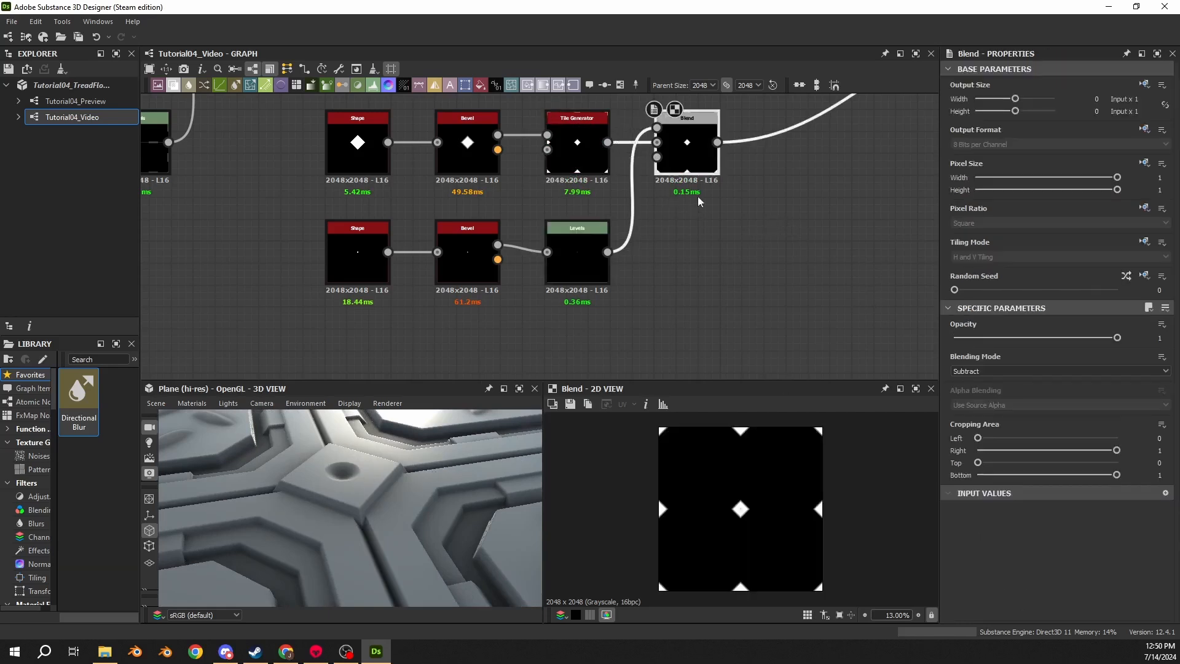
{"action": "scroll", "coordinate": [756, 507], "scroll_direction": "up", "scroll_amount": 10}
{"action": "scroll", "coordinate": [732, 497], "scroll_direction": "up", "scroll_amount": 5}
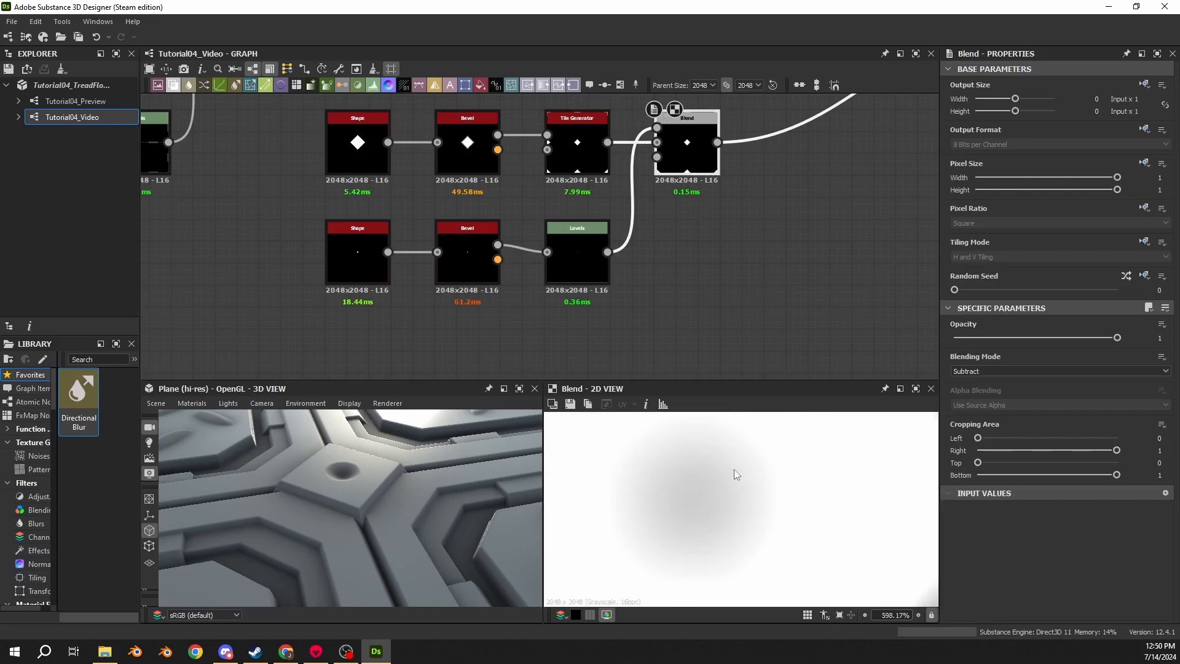
{"action": "scroll", "coordinate": [734, 469], "scroll_direction": "down", "scroll_amount": 2}
{"action": "scroll", "coordinate": [338, 470], "scroll_direction": "up", "scroll_amount": 6}
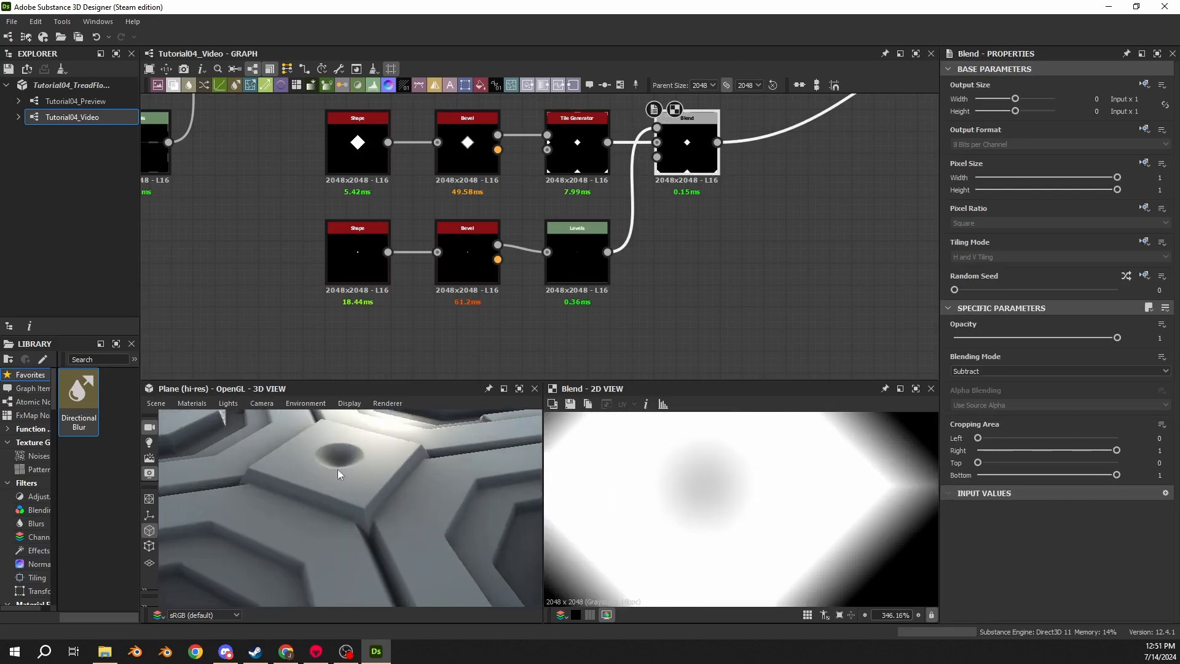
{"action": "left_click_drag", "start_coordinate": [355, 503], "coordinate": [332, 520]}
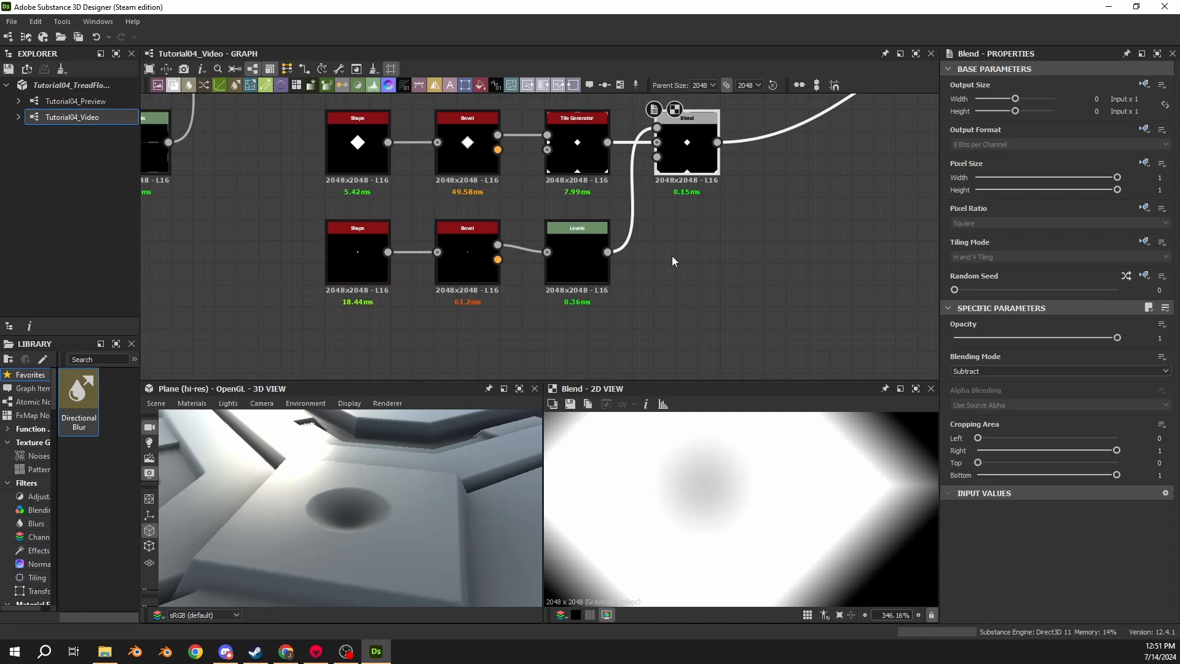
- Move the lower Levels node further right to make room after the lower Bevel node
{"action": "left_click", "coordinate": [569, 134]}
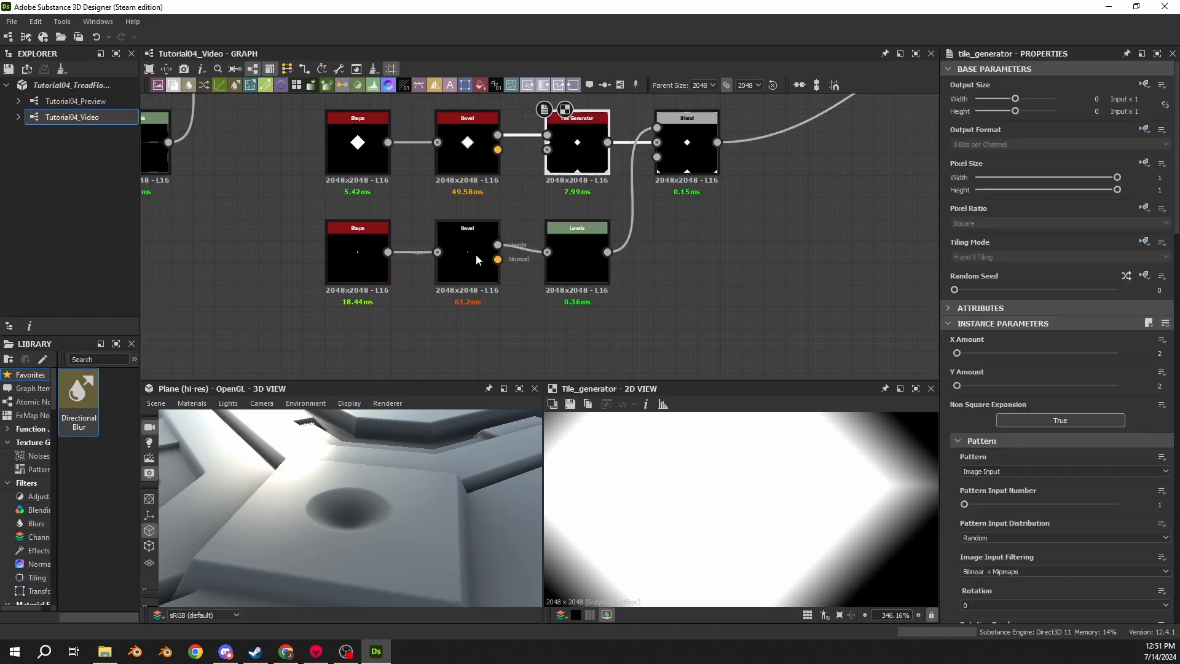
{"action": "middle_click_drag", "start_coordinate": [770, 161], "coordinate": [677, 193]}
{"action": "left_click", "coordinate": [599, 185]}
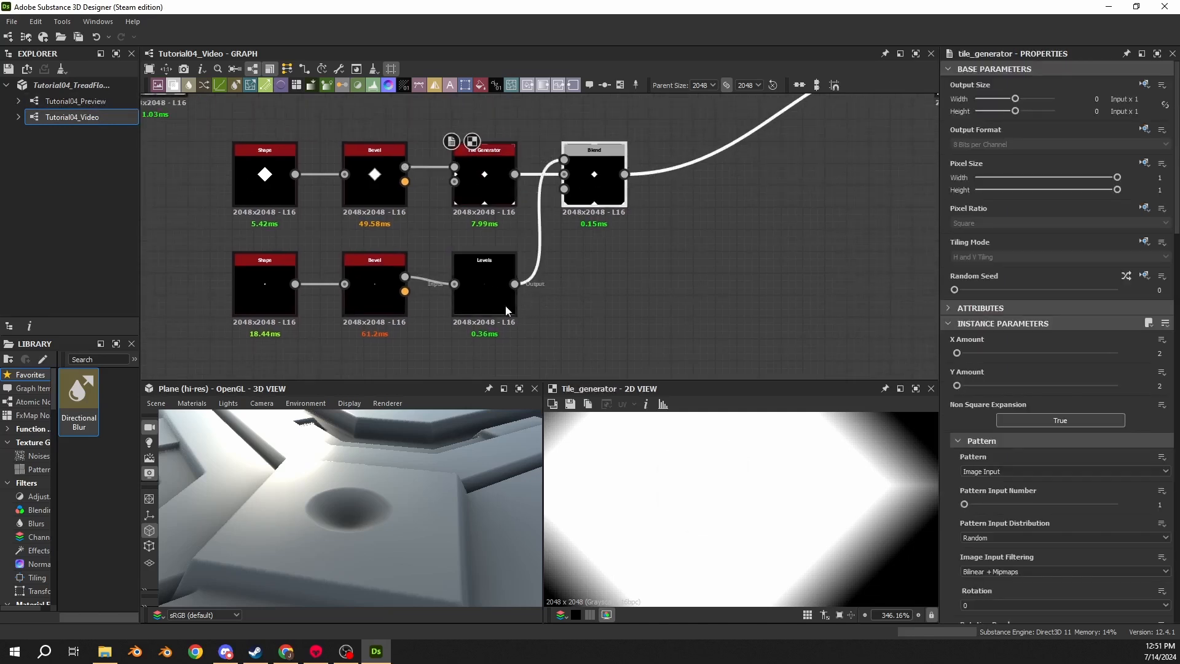
{"action": "left_click_drag", "start_coordinate": [506, 305], "coordinate": [615, 301], "text": "shift"}
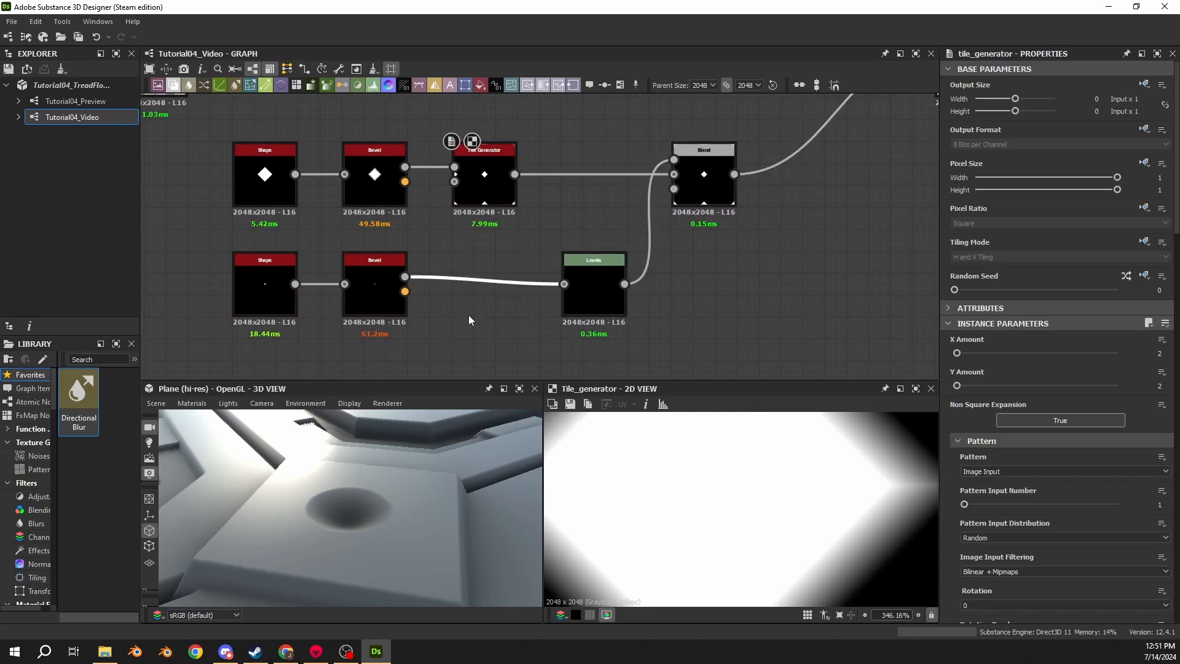
{"action": "scroll", "coordinate": [365, 509], "scroll_direction": "down", "scroll_amount": 10}
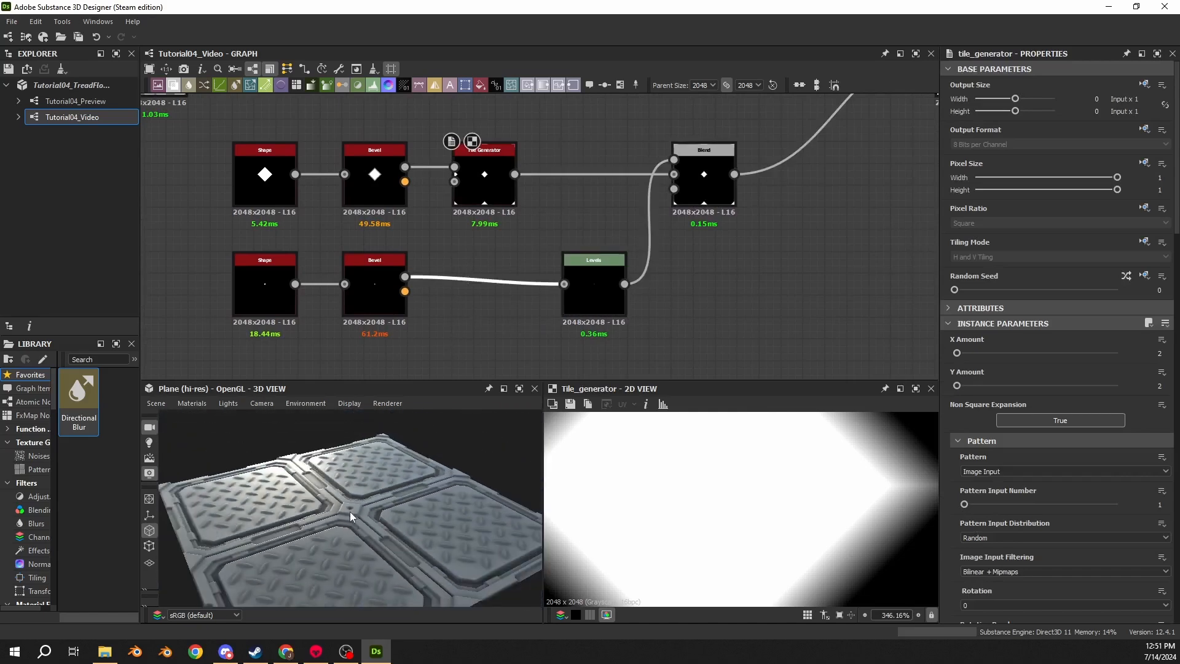
{"action": "mouse_move", "coordinate": [349, 512]}
{"action": "left_mouse_down"}
{"action": "mouse_move", "coordinate": [374, 458]}
{"action": "mouse_move", "coordinate": [327, 556]}
{"action": "mouse_move", "coordinate": [333, 525]}
{"action": "left_mouse_up"}
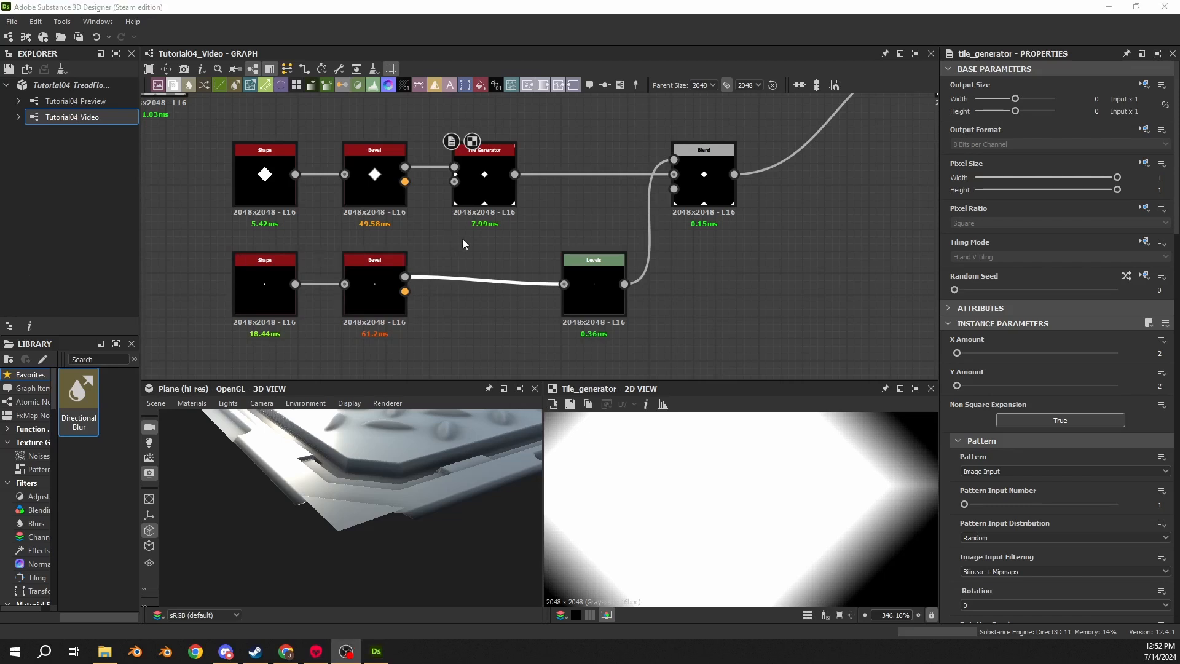
{"action": "left_click", "coordinate": [455, 241]}
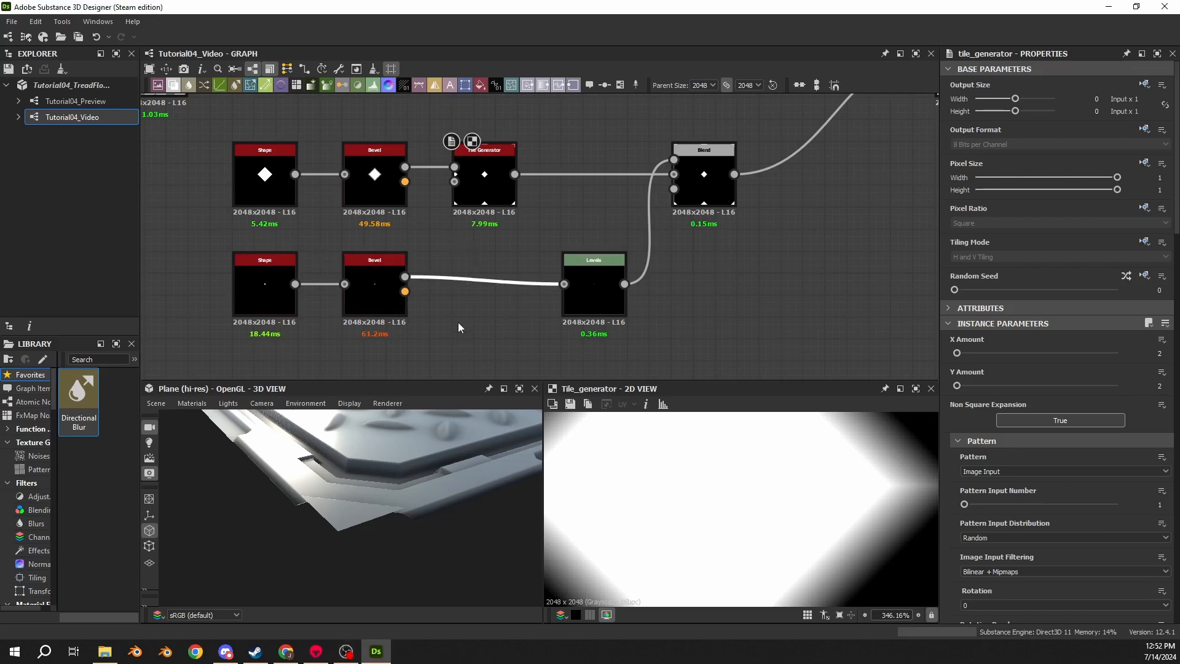
{"action": "key", "text": "space"}
{"action": "type", "text": "til"}
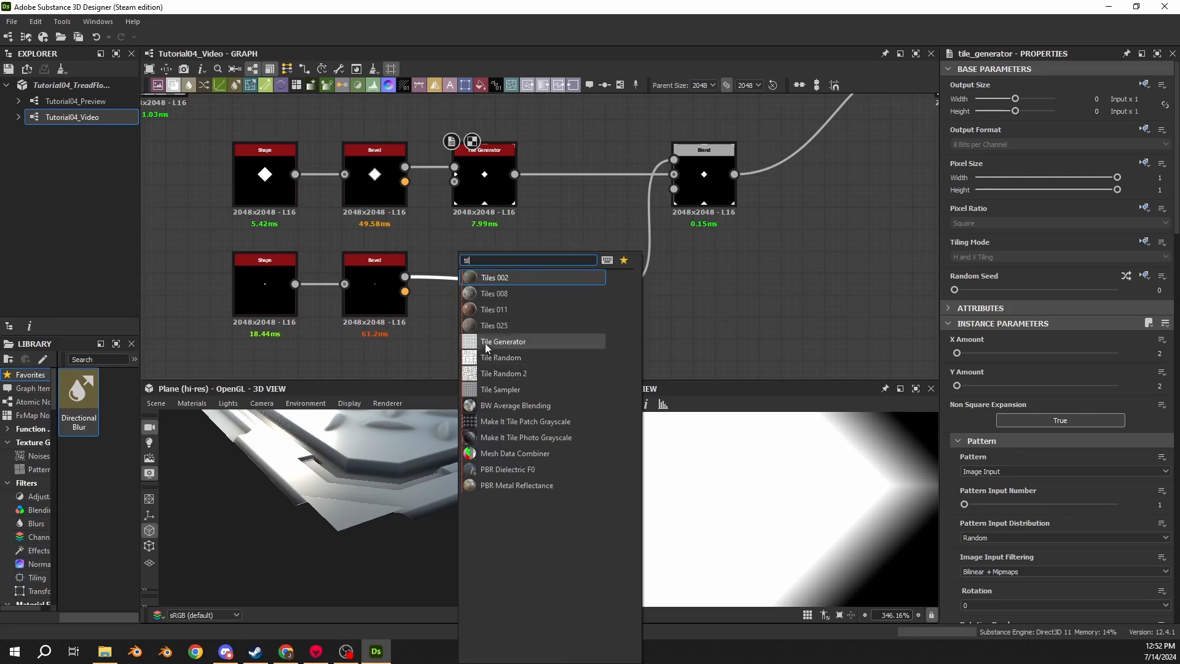
{"action": "key", "text": "Escape"}
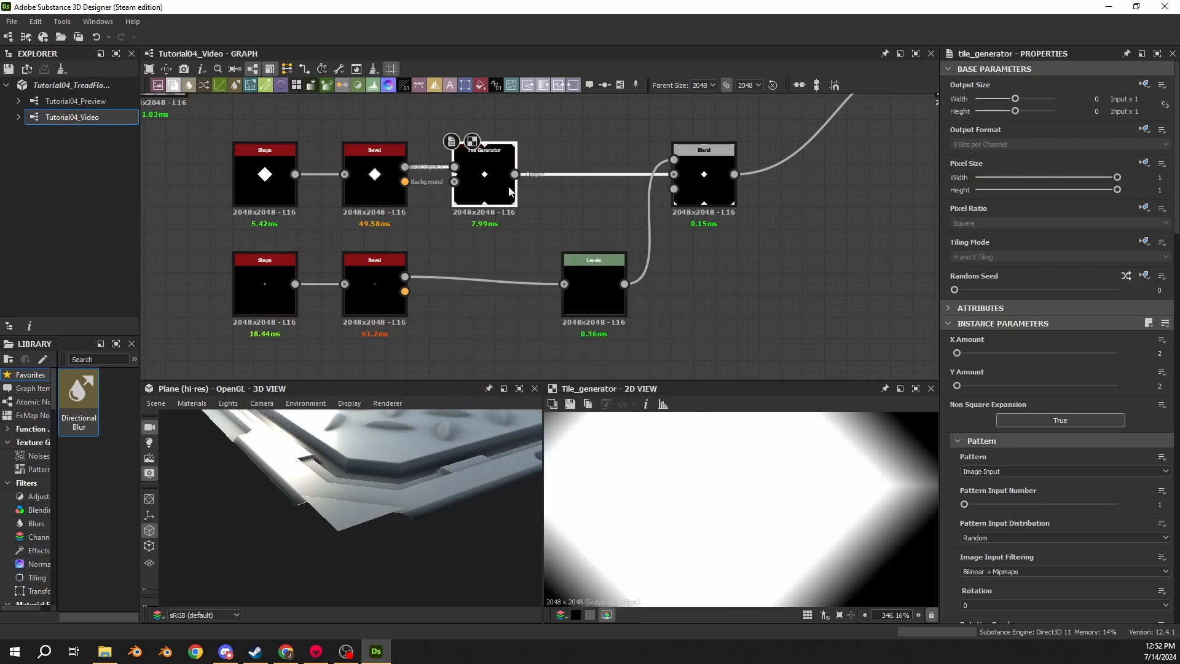
- Duplicate the diamond Tile Generator and insert the copy between the lower Bevel and Levels nodes
{"action": "key", "text": "ctrl+d"}
{"action": "left_click_drag", "start_coordinate": [541, 238], "coordinate": [484, 297]}
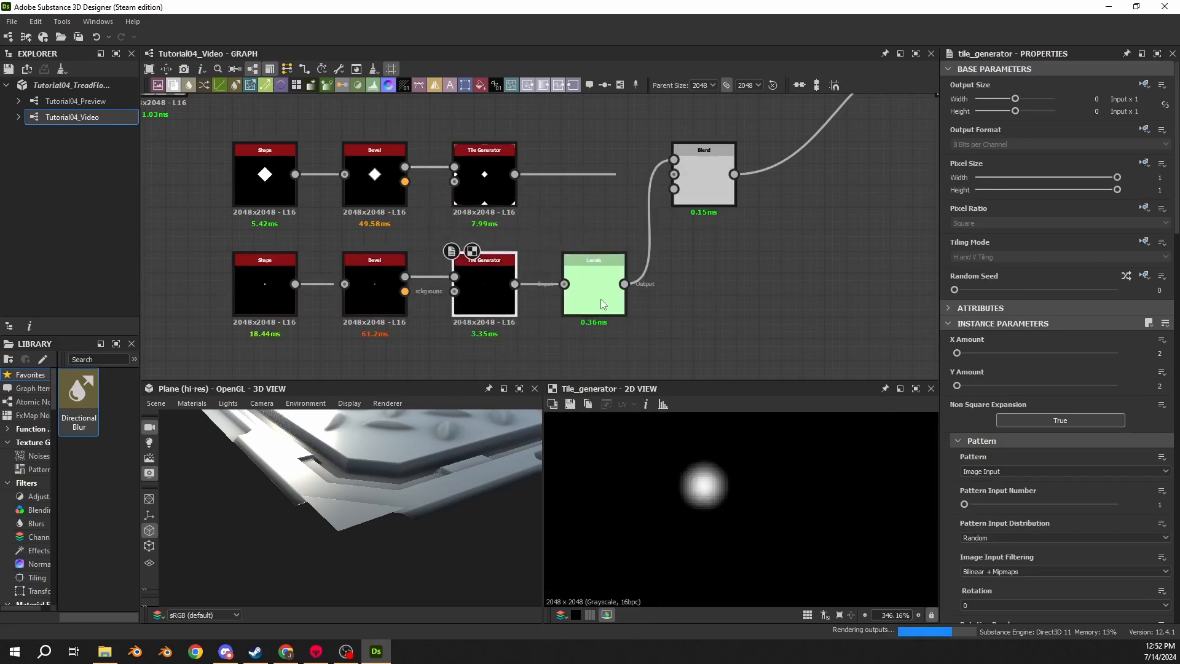
{"action": "double_click", "coordinate": [601, 304]}
- Set the new Tile Generator's Scale to 2
{"action": "scroll", "coordinate": [537, 261], "scroll_direction": "up", "scroll_amount": 3}
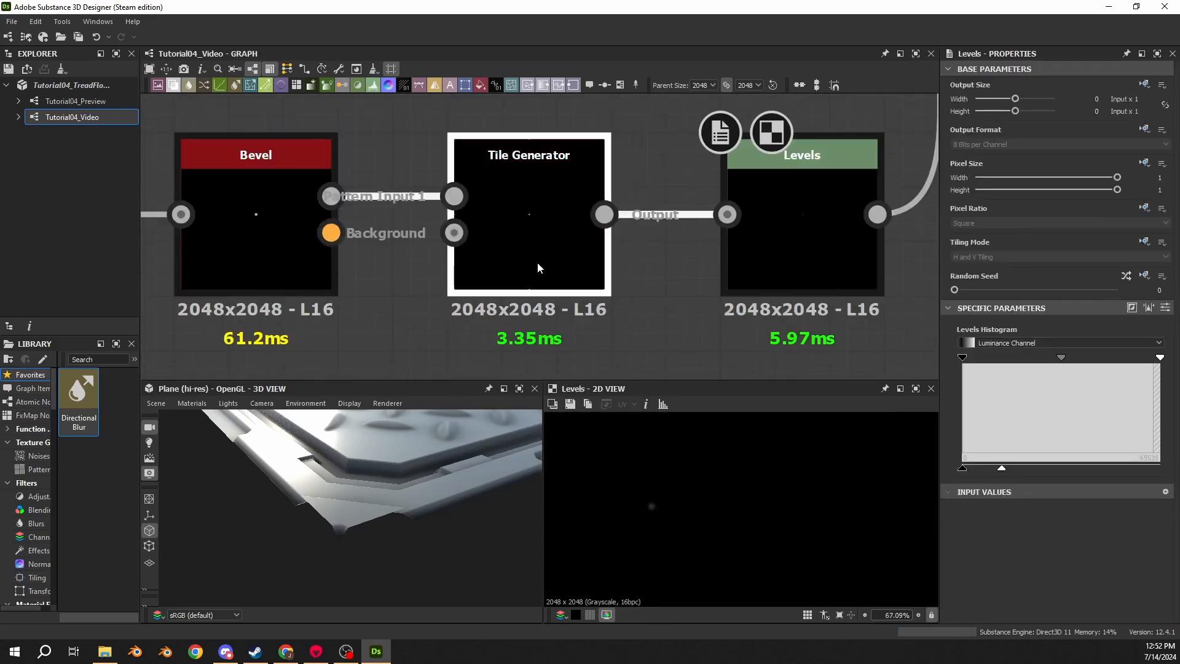
{"action": "left_click", "coordinate": [537, 262]}
{"action": "scroll", "coordinate": [537, 262], "scroll_direction": "down", "scroll_amount": 3}
{"action": "scroll", "coordinate": [948, 466], "scroll_direction": "down", "scroll_amount": 12}
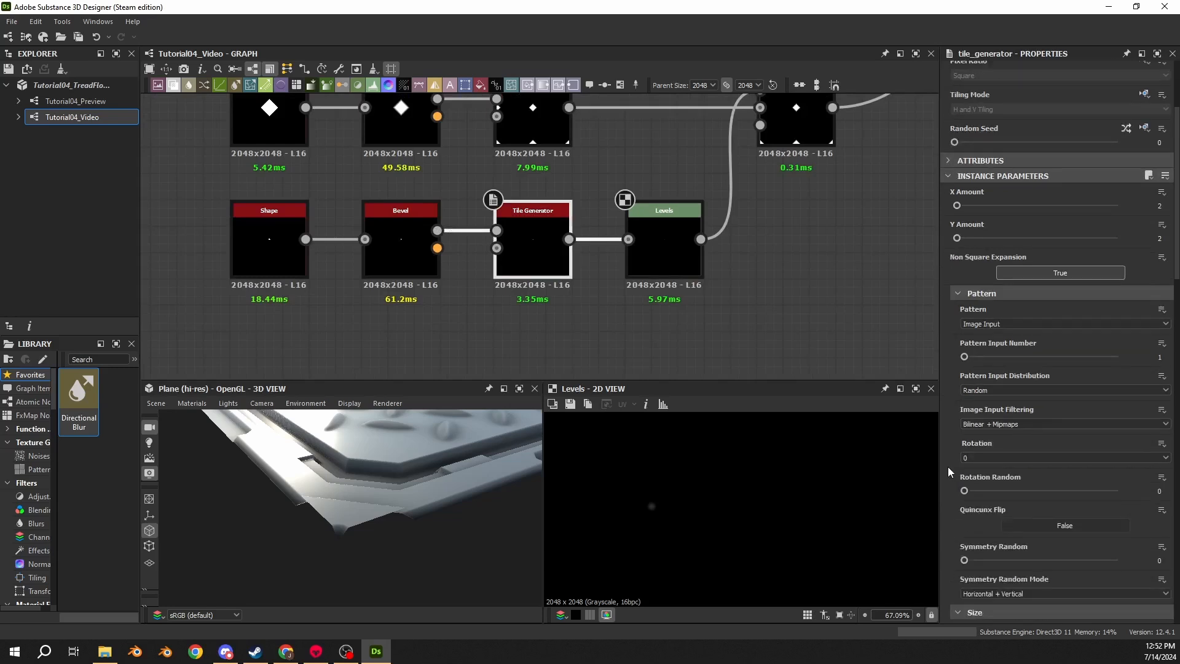
{"action": "left_click", "coordinate": [1159, 496]}
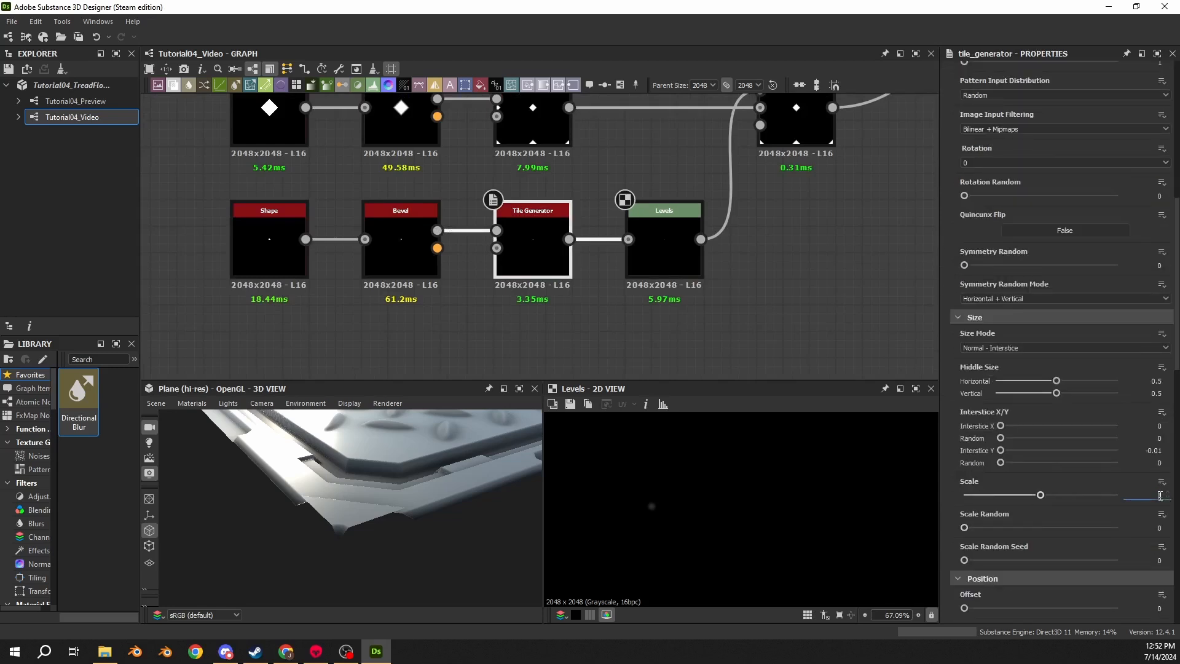
{"action": "type", "text": "2"}
{"action": "key", "text": "Return"}
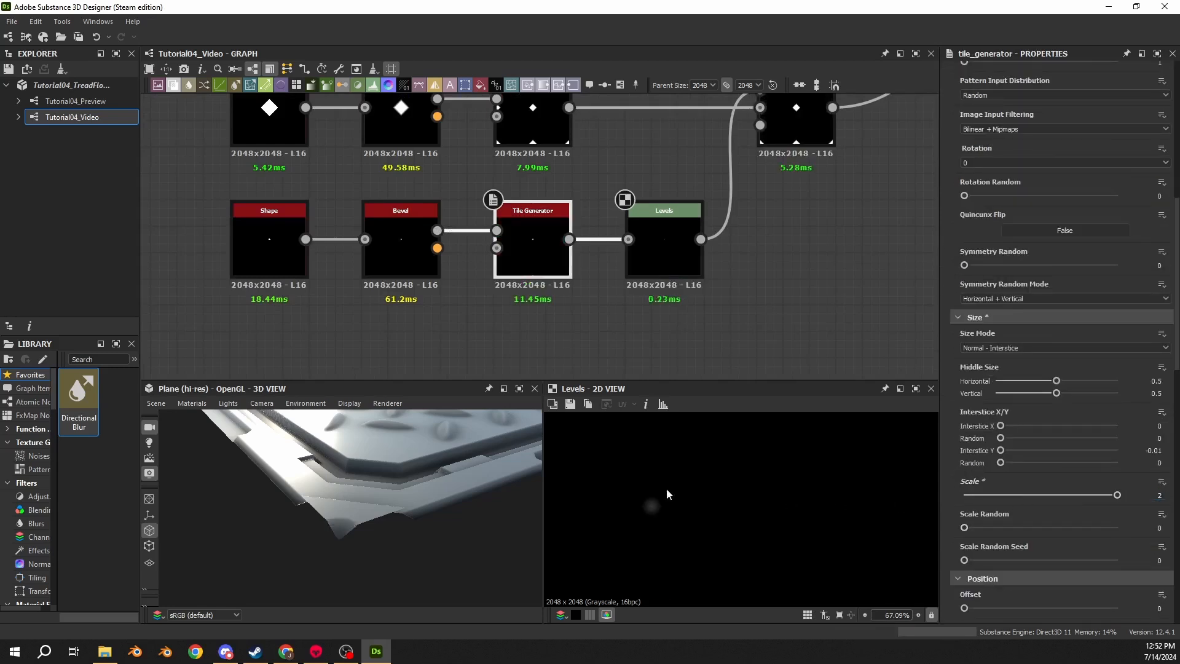
- Switch the lower Levels node to slider parameters and set its Level Out High to 0.05
{"action": "scroll", "coordinate": [612, 296], "scroll_direction": "down", "scroll_amount": 4}
{"action": "left_click", "coordinate": [632, 289]}
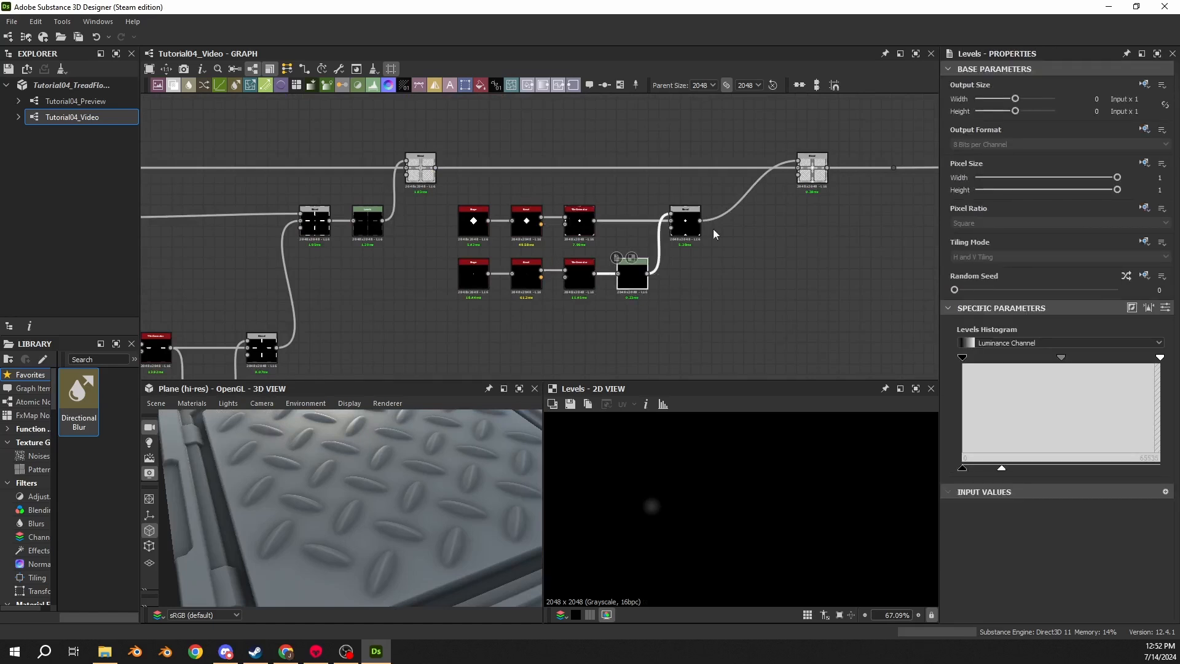
{"action": "left_click", "coordinate": [1167, 308]}
{"action": "middle_click_drag", "start_coordinate": [350, 532], "coordinate": [370, 473]}
{"action": "scroll", "coordinate": [350, 482], "scroll_direction": "up", "scroll_amount": 6}
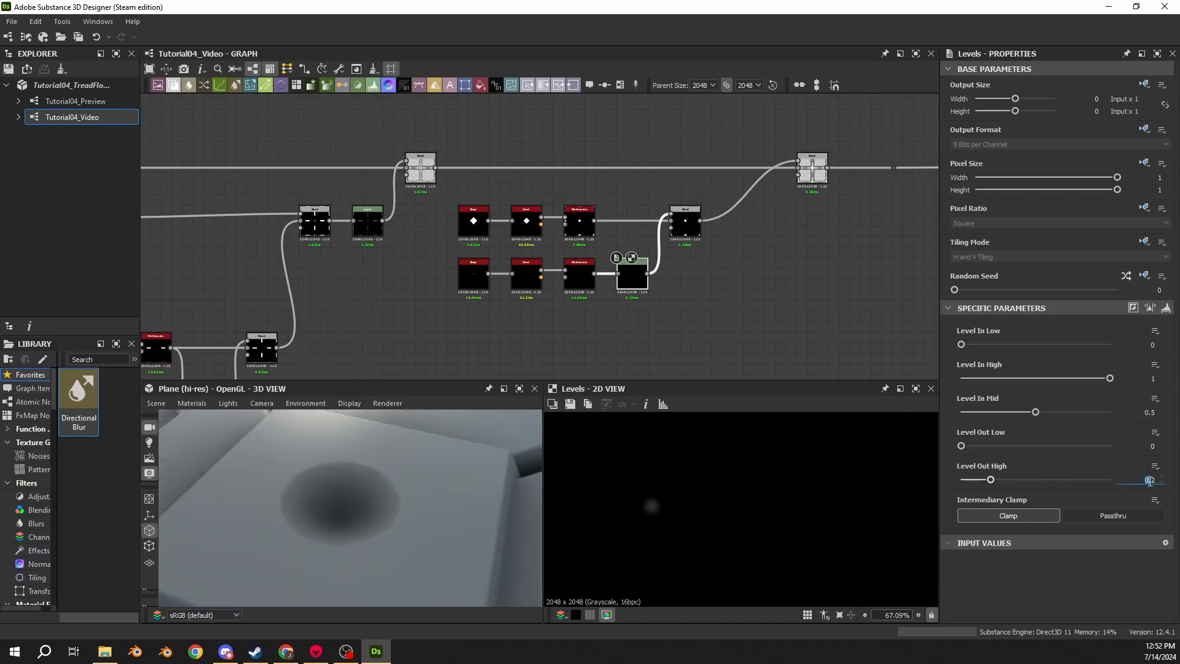
{"action": "double_click", "coordinate": [1149, 479]}
{"action": "type", "text": ".05"}
{"action": "key", "text": "Return"}
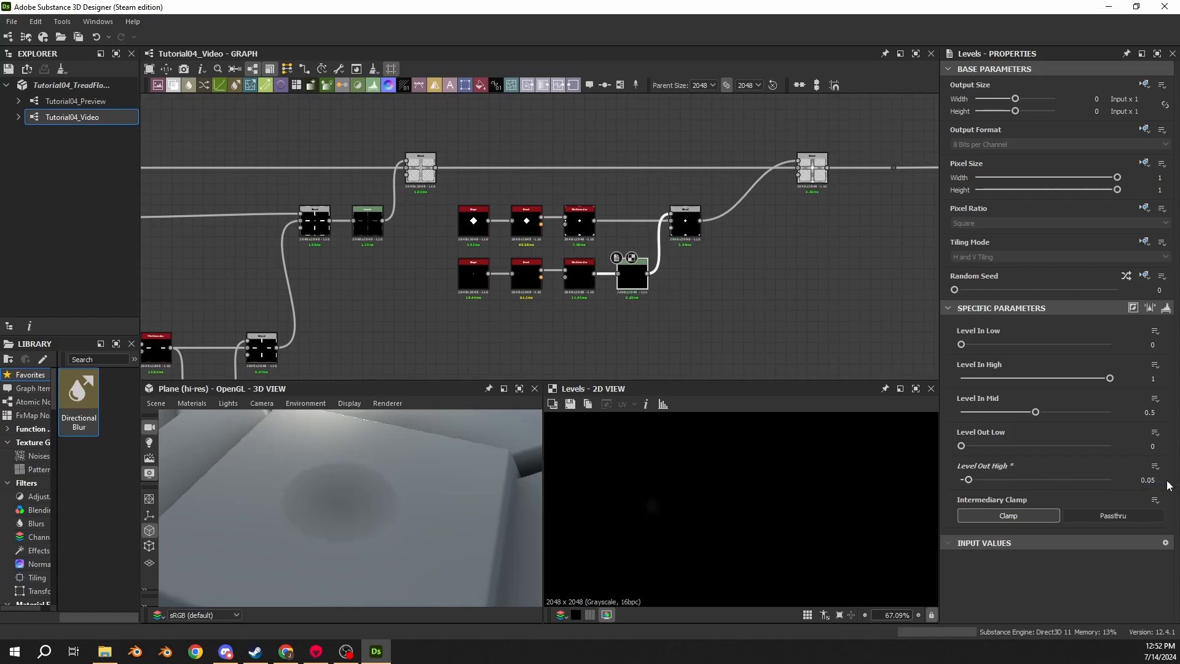
- Examine the plate seams in the 3D view and move through the graph to the output nodes
{"action": "left_click_drag", "start_coordinate": [451, 534], "coordinate": [455, 521]}
{"action": "scroll", "coordinate": [455, 521], "scroll_direction": "down", "scroll_amount": 4}
{"action": "mouse_move", "coordinate": [385, 491]}
{"action": "left_mouse_down"}
{"action": "mouse_move", "coordinate": [364, 488]}
{"action": "mouse_move", "coordinate": [382, 474]}
{"action": "mouse_move", "coordinate": [368, 495]}
{"action": "left_mouse_up"}
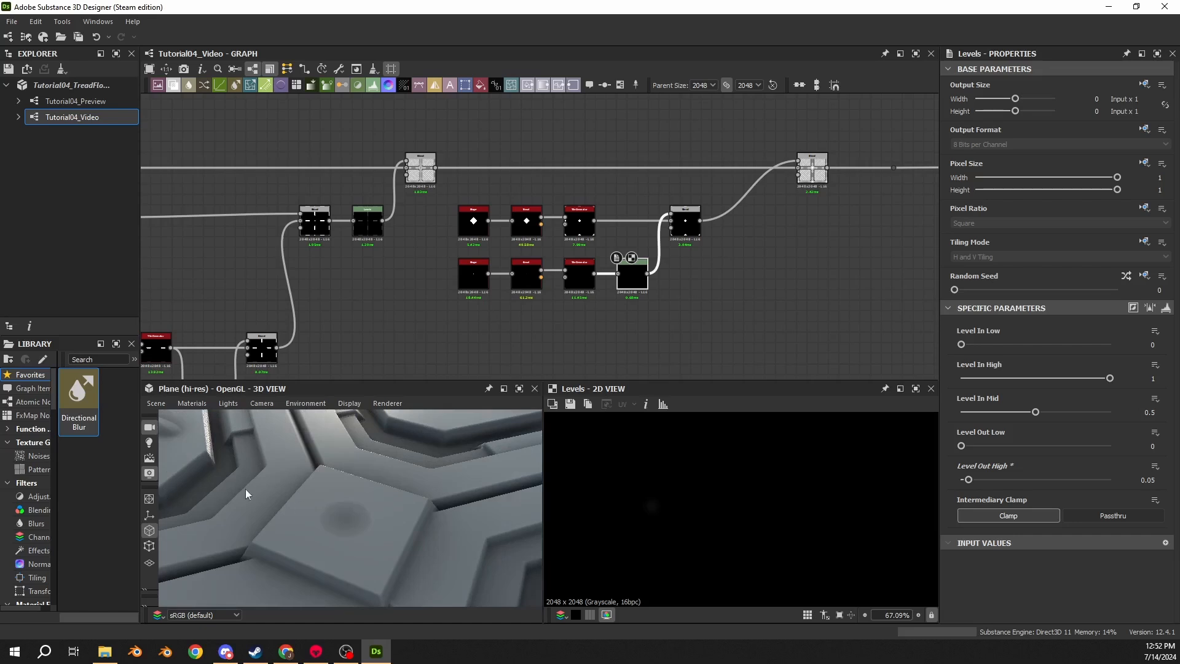
{"action": "scroll", "coordinate": [389, 490], "scroll_direction": "down", "scroll_amount": 5}
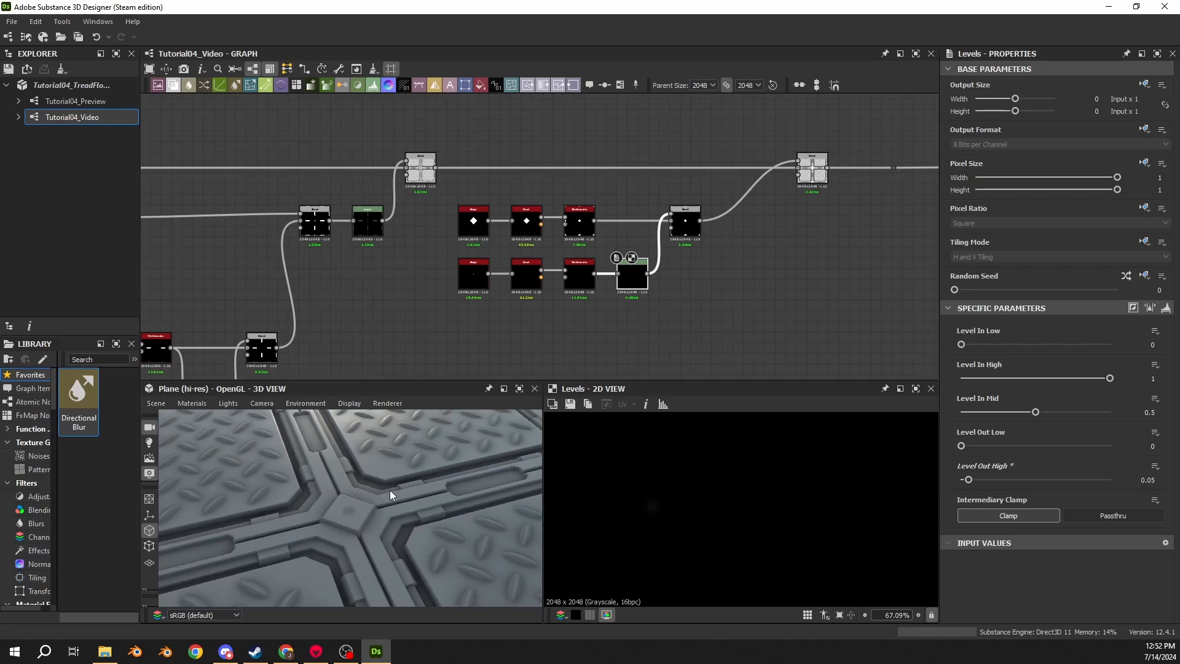
{"action": "scroll", "coordinate": [422, 353], "scroll_direction": "down", "scroll_amount": 10}
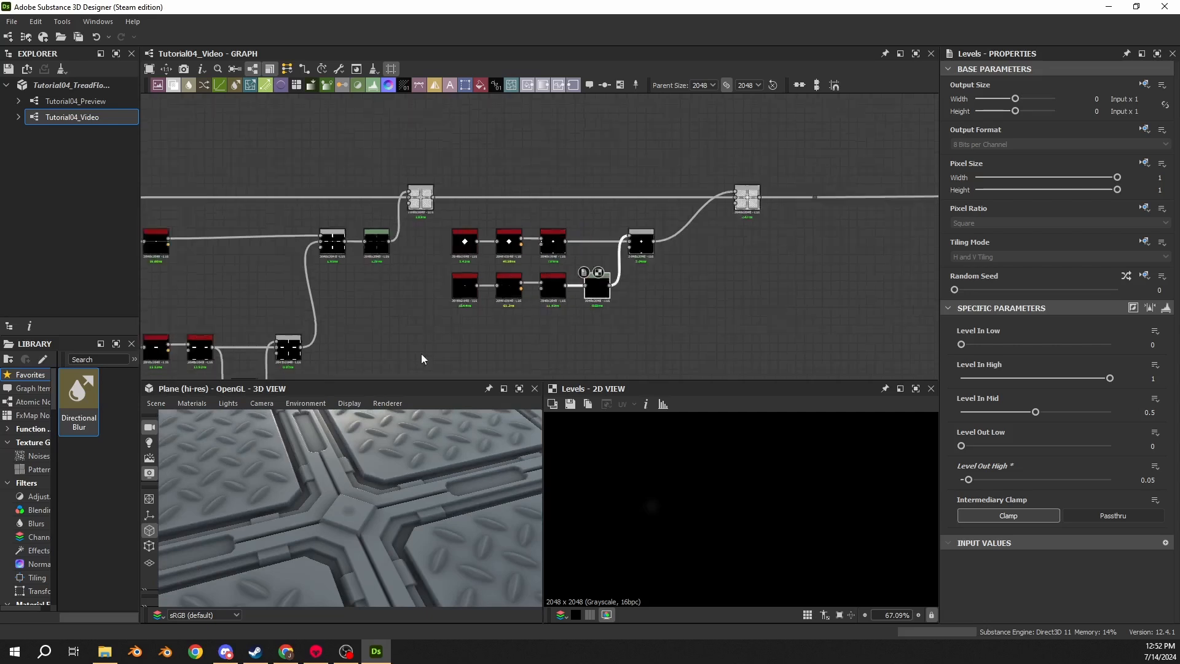
{"action": "scroll", "coordinate": [497, 237], "scroll_direction": "up", "scroll_amount": 10}
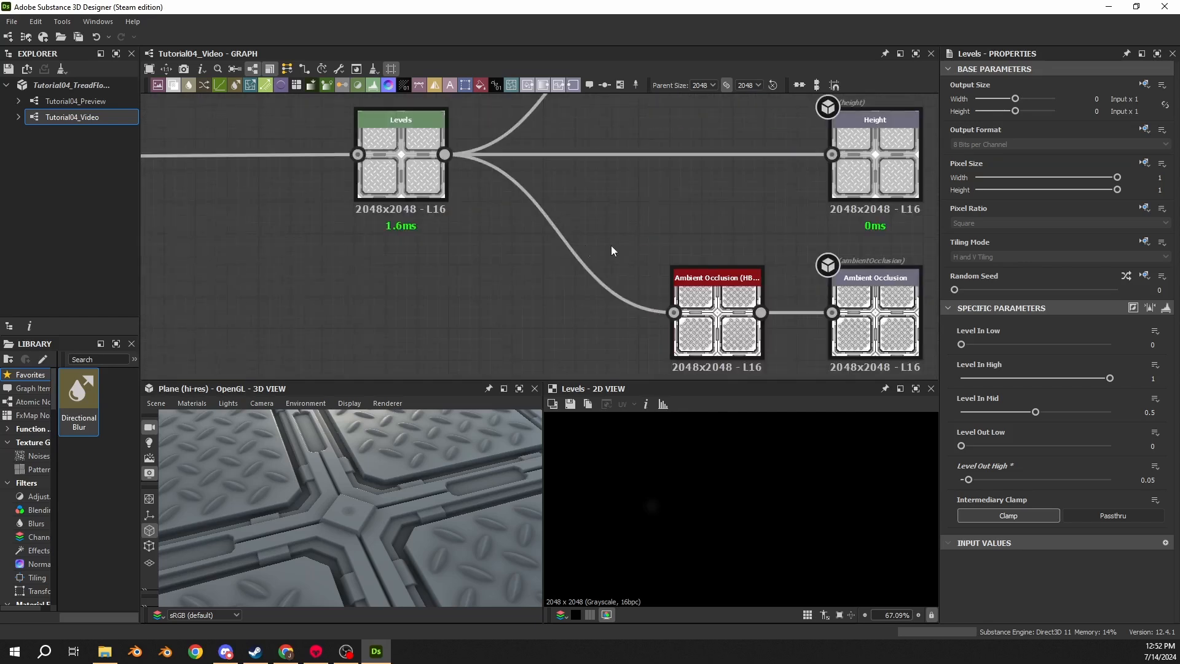
- Pick Ambient Occlusion (HBAO) through node search and view its result in the 2D view
{"action": "left_click", "coordinate": [563, 246]}
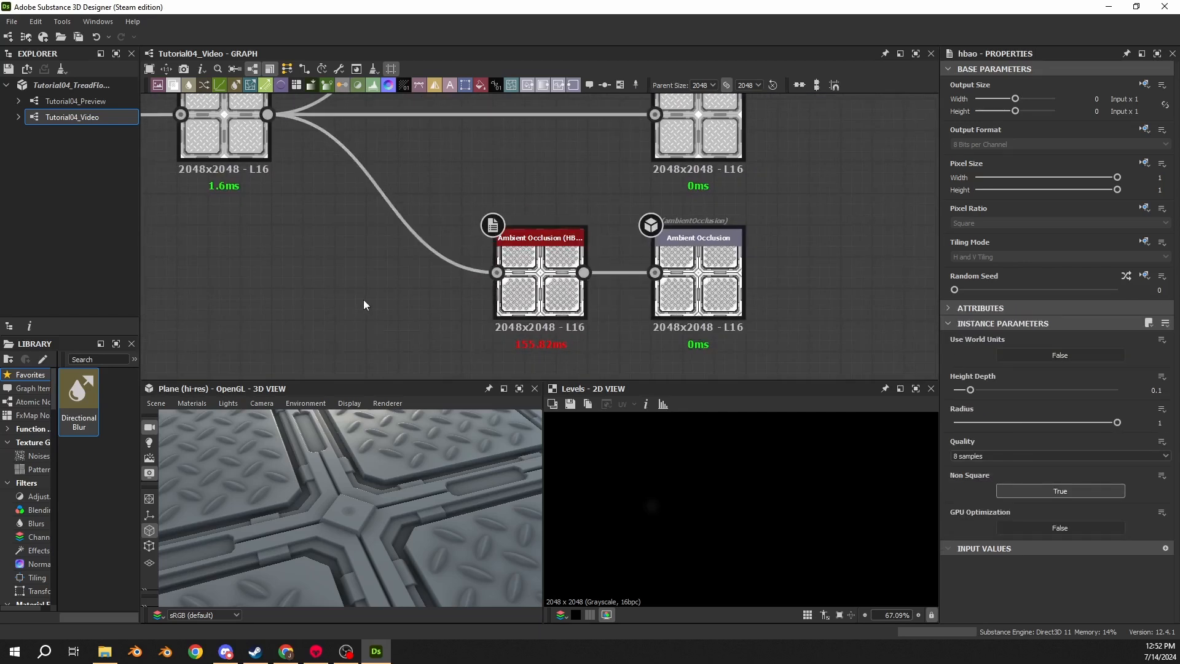
{"action": "key", "text": "space"}
{"action": "type", "text": "M"}
{"action": "key", "text": "BackSpace"}
{"action": "type", "text": "ambient"}
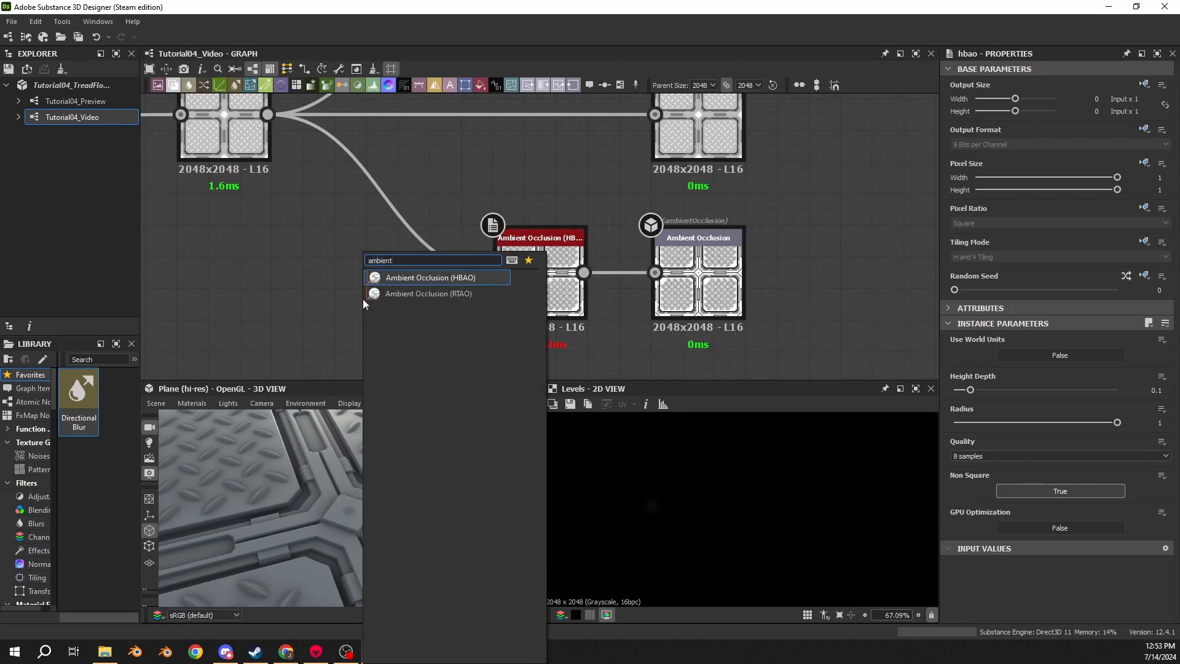
{"action": "left_click", "coordinate": [456, 279]}
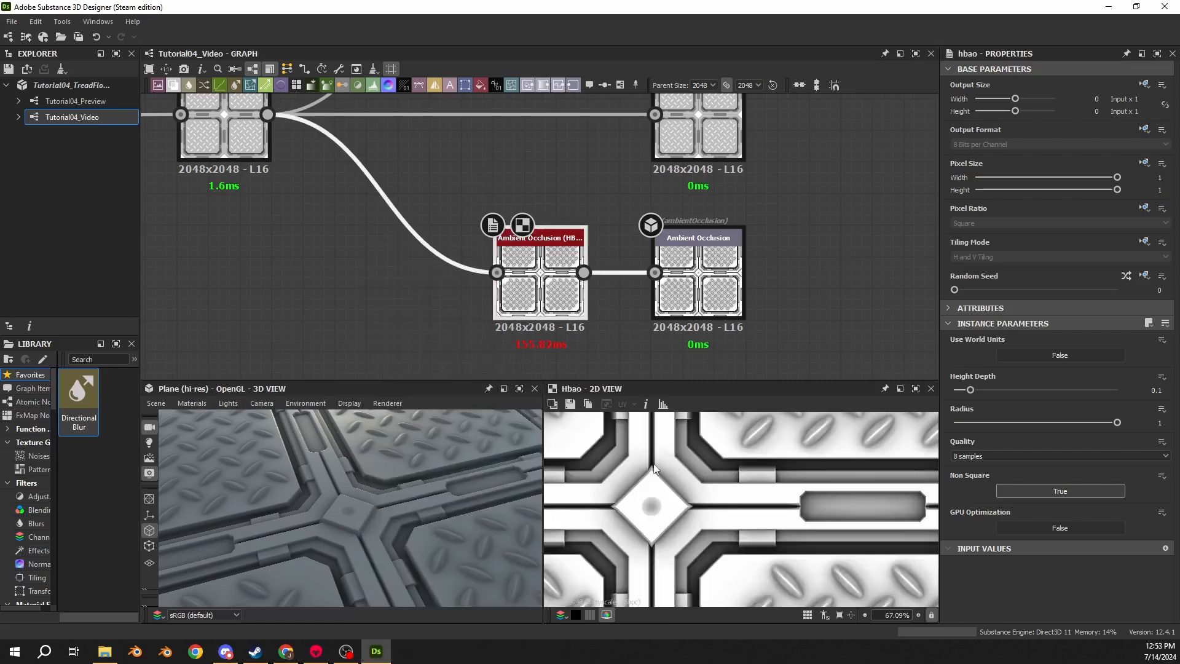
{"action": "middle_click_drag", "start_coordinate": [653, 465], "coordinate": [731, 476]}
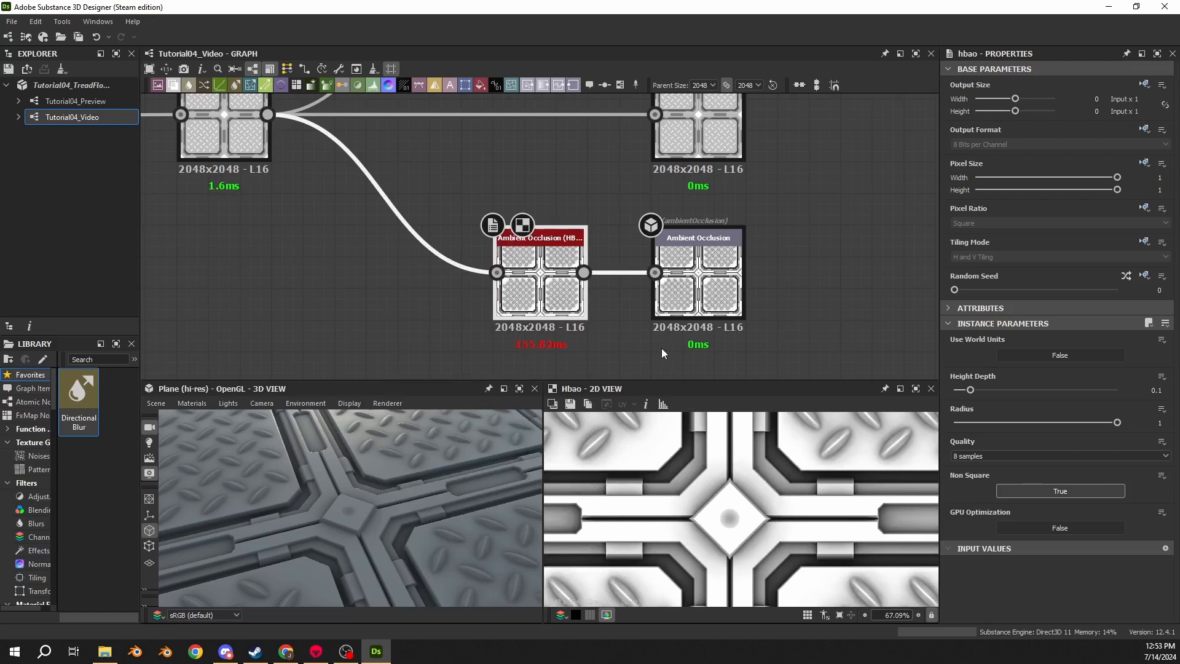
{"action": "scroll", "coordinate": [756, 507], "scroll_direction": "down", "scroll_amount": 5}
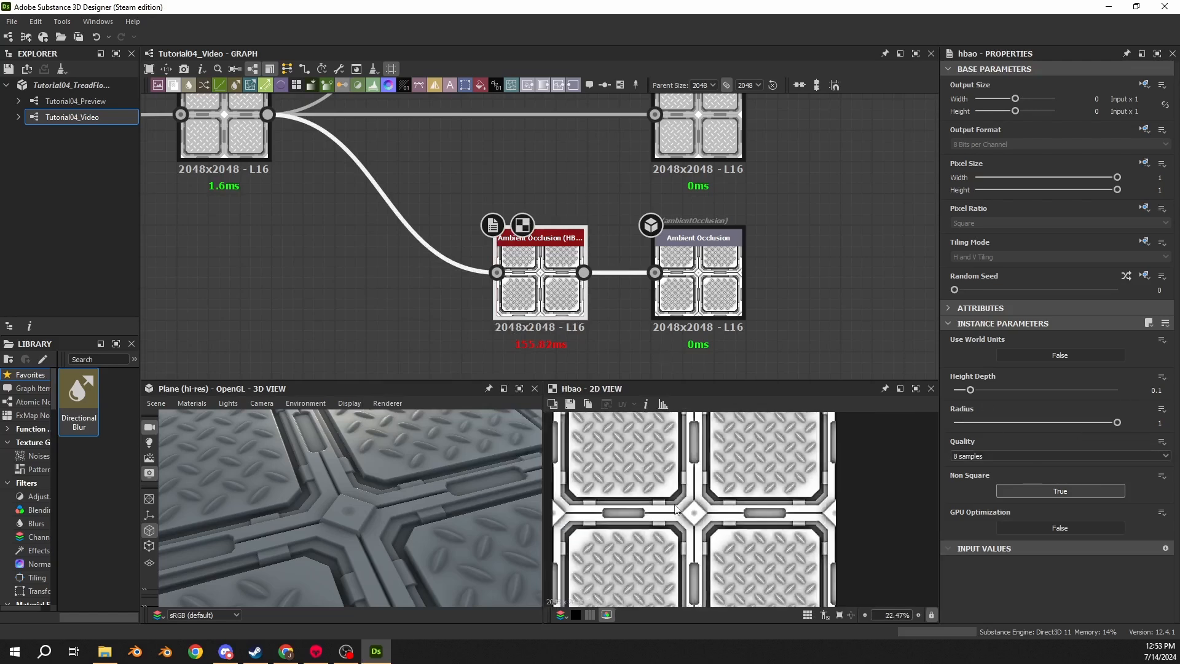
{"action": "scroll", "coordinate": [667, 483], "scroll_direction": "up", "scroll_amount": 3}
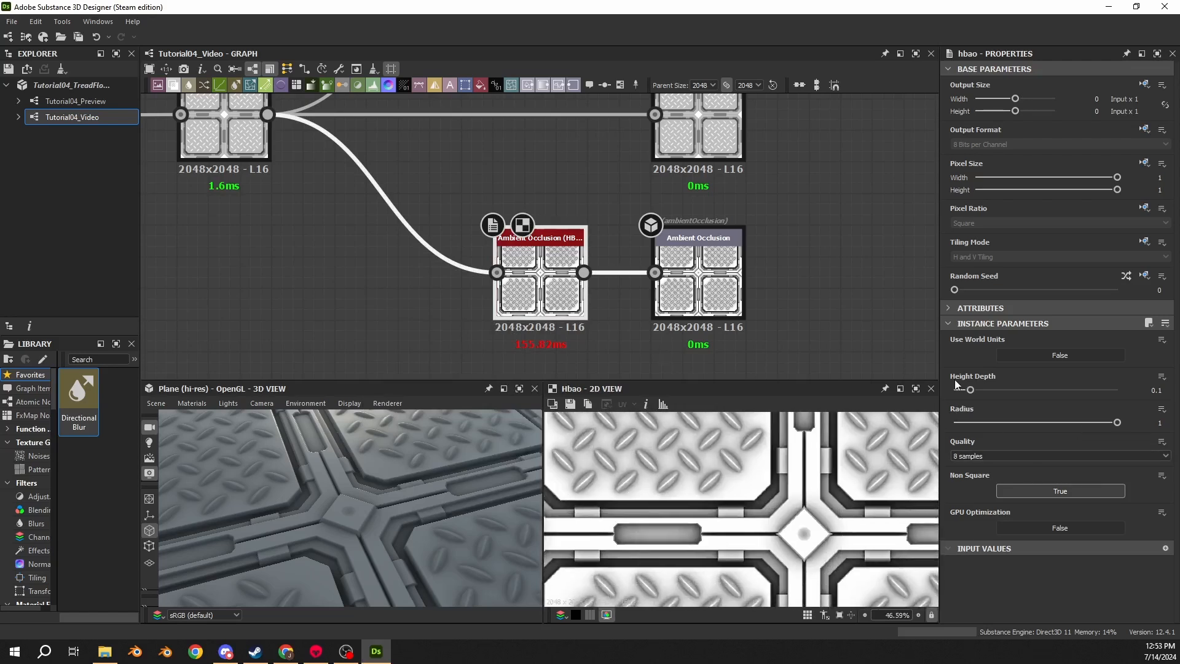
- Set the Ambient Occlusion (HBAO) node's Height Depth to 0.02
{"action": "left_click", "coordinate": [1151, 390]}
{"action": "type", "text": ".02"}
{"action": "key", "text": "Return"}
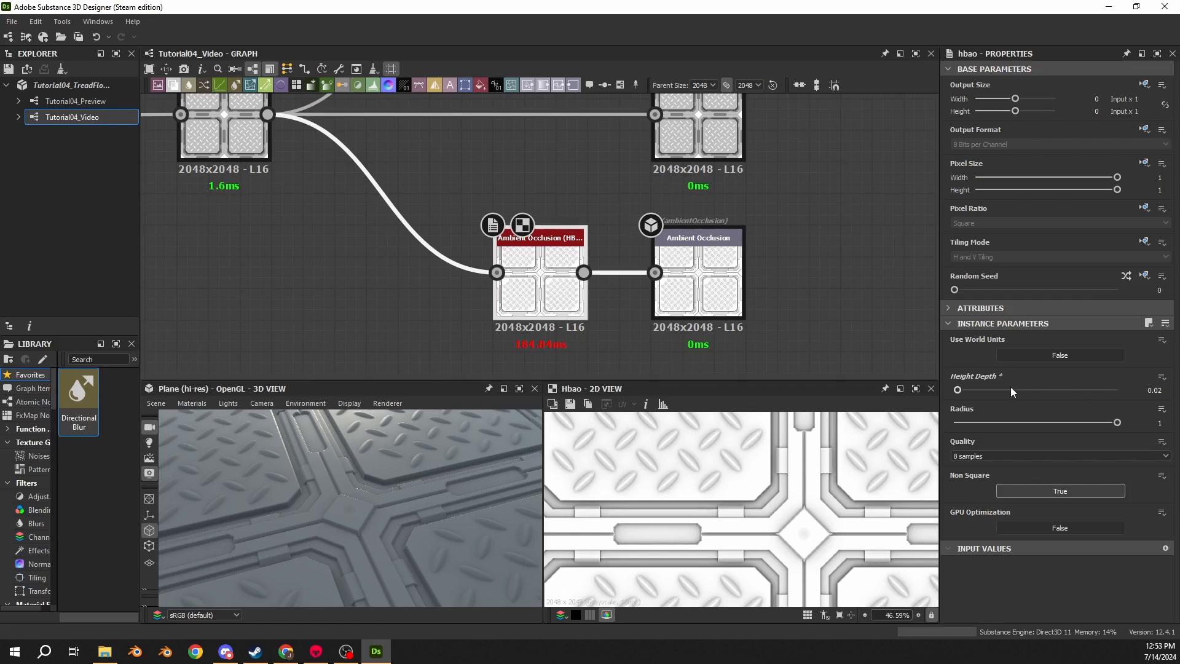
{"action": "key", "text": "ctrl+z"}
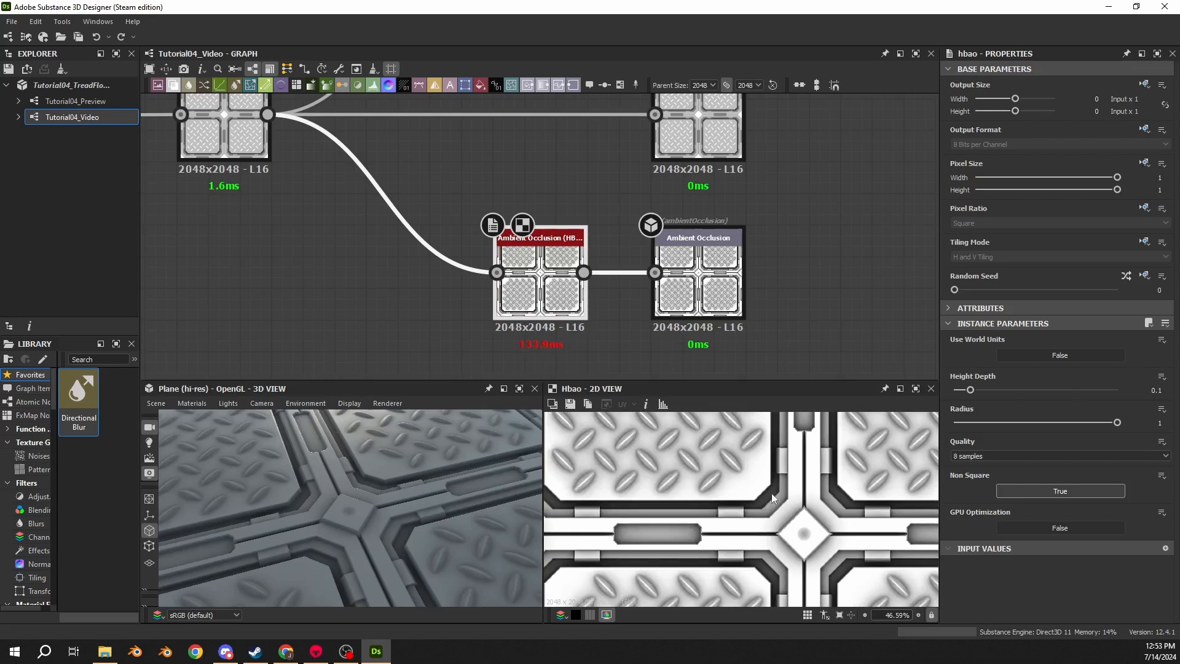
{"action": "left_click_drag", "start_coordinate": [511, 499], "coordinate": [343, 477]}
{"action": "key", "text": "ctrl+y"}
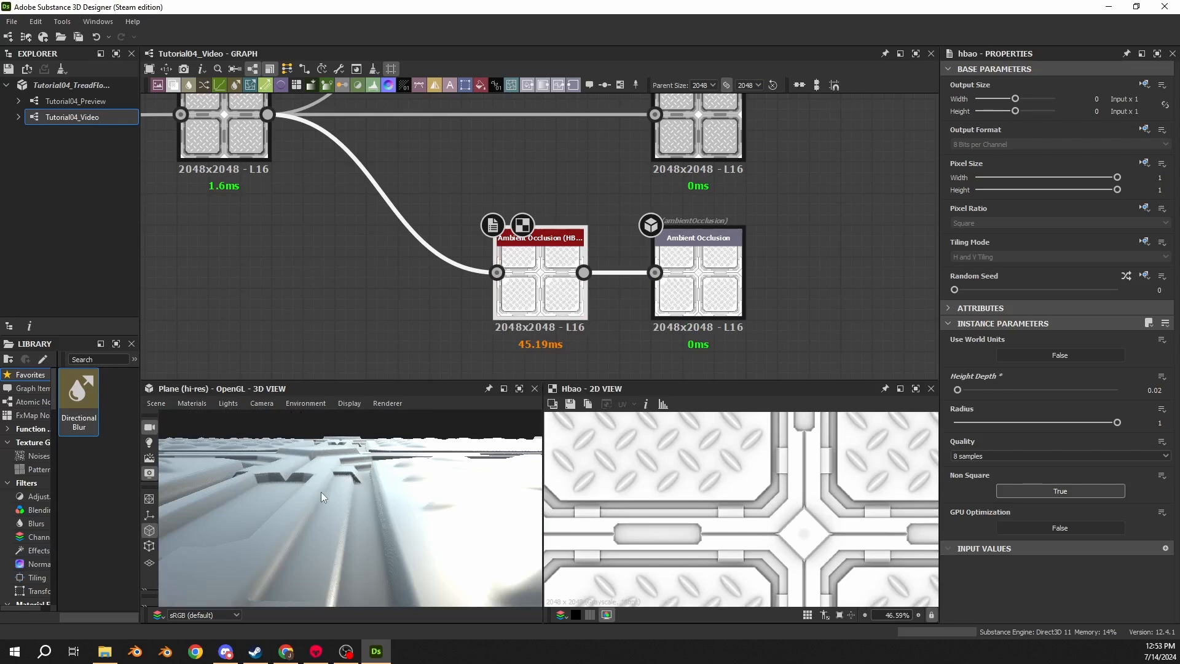
- Set the Normal node's Intensity to 5
{"action": "middle_click_drag", "start_coordinate": [599, 209], "coordinate": [598, 415]}
{"action": "left_click", "coordinate": [531, 184]}
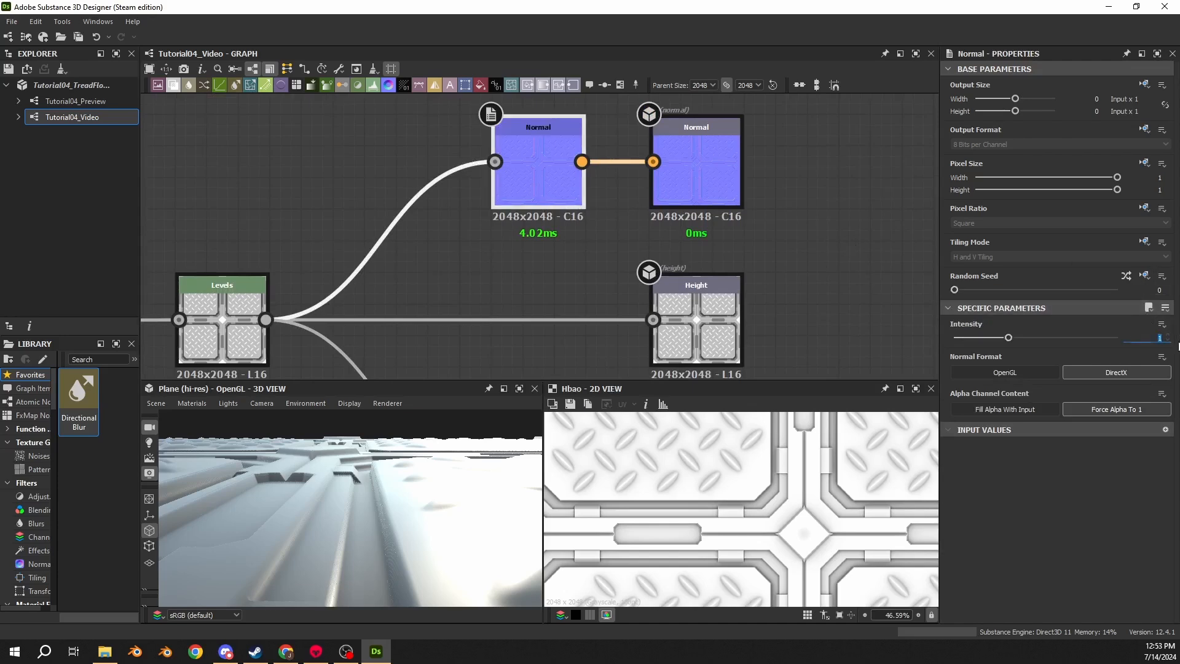
{"action": "type", "text": "5"}
{"action": "key", "text": "Return"}
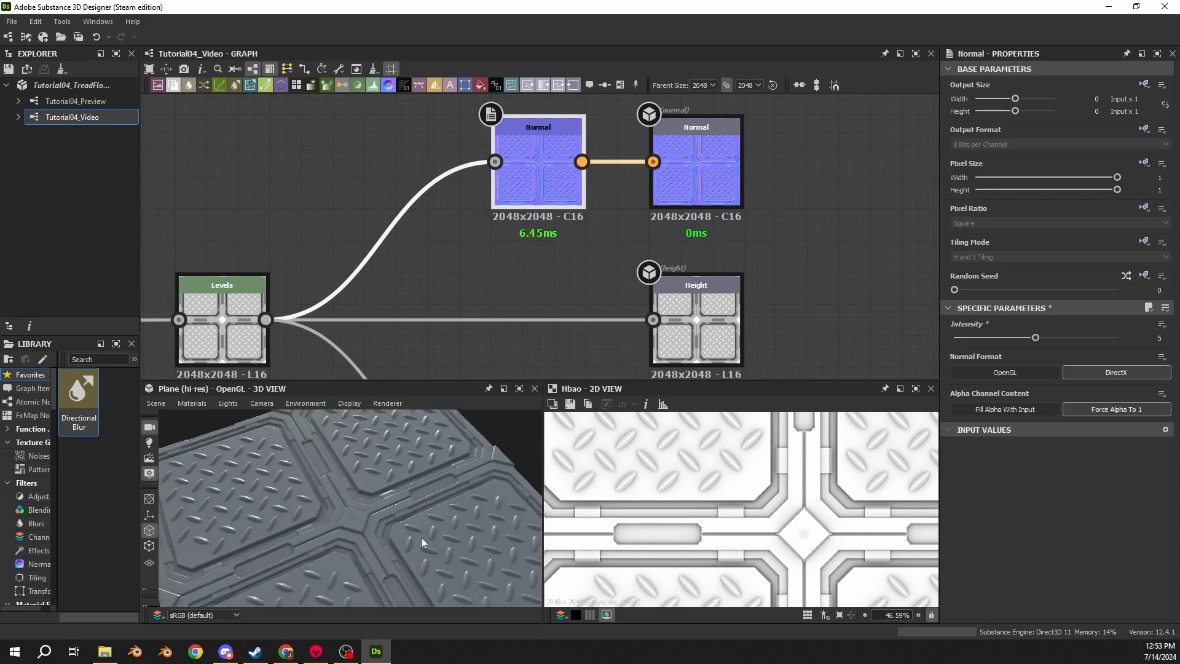
- Compare the Normal intensity change, view the Normal node's output and inspect the plate seams in 3D
{"action": "key", "text": "ctrl+z"}
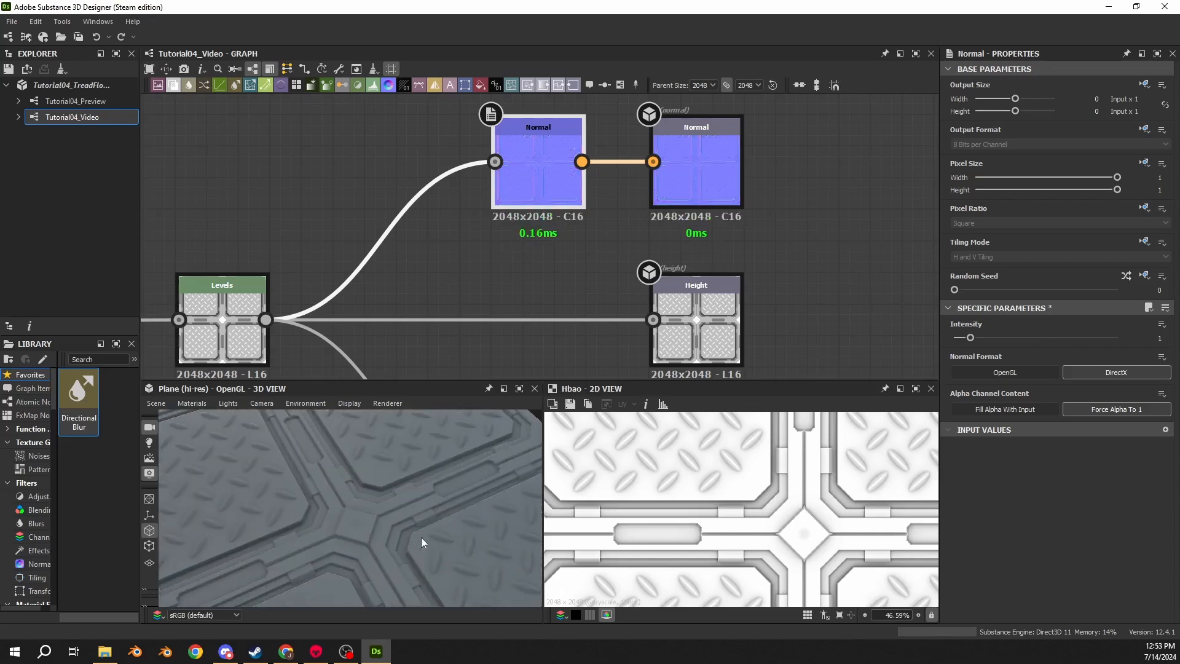
{"action": "key", "text": "ctrl+y"}
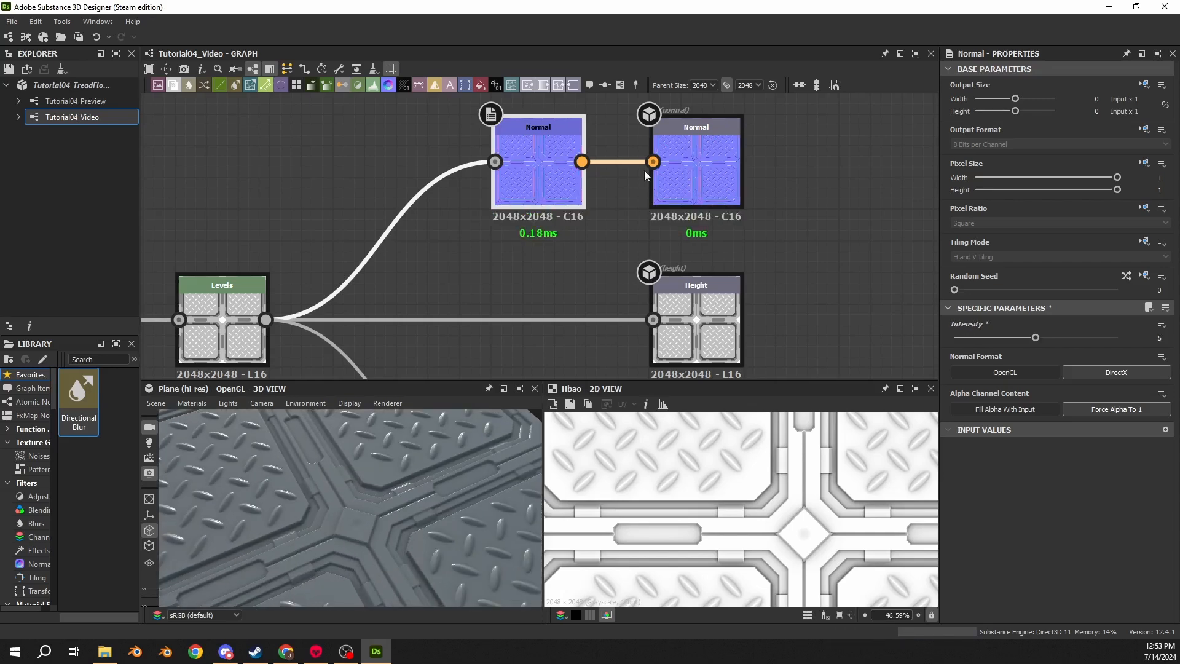
{"action": "double_click", "coordinate": [568, 193]}
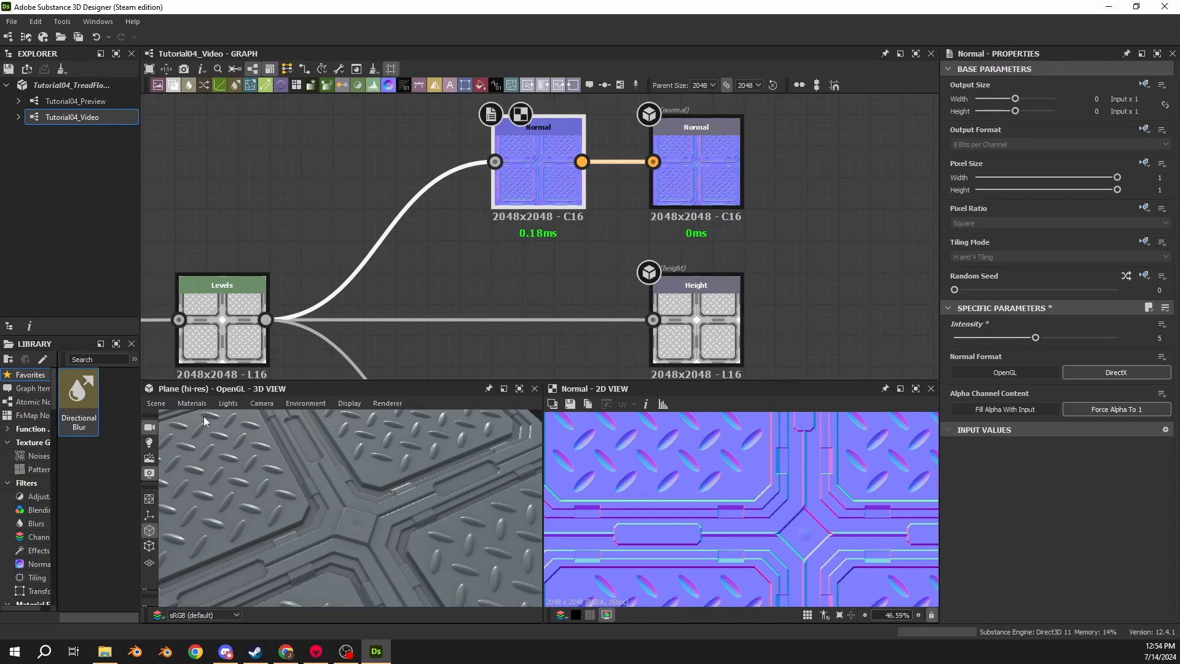
{"action": "left_click_drag", "start_coordinate": [456, 556], "coordinate": [438, 478]}
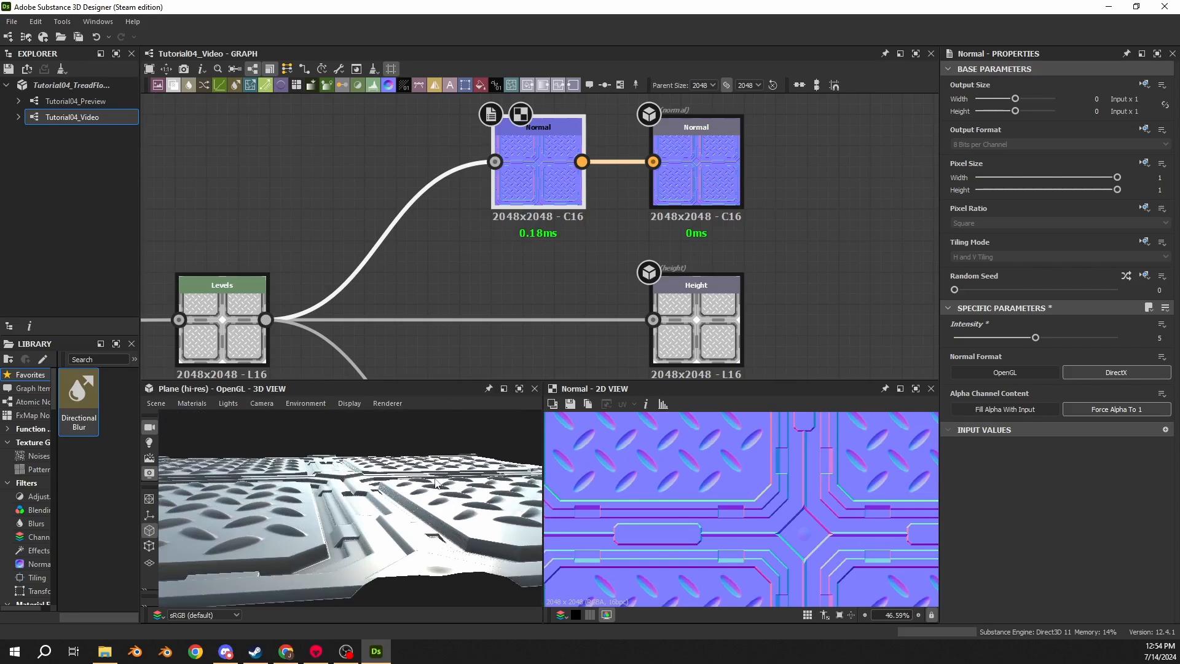
{"action": "scroll", "coordinate": [391, 348], "scroll_direction": "down", "scroll_amount": 5}
{"action": "middle_click_drag", "start_coordinate": [256, 205], "coordinate": [661, 198]}
{"action": "scroll", "coordinate": [661, 198], "scroll_direction": "down", "scroll_amount": 4}
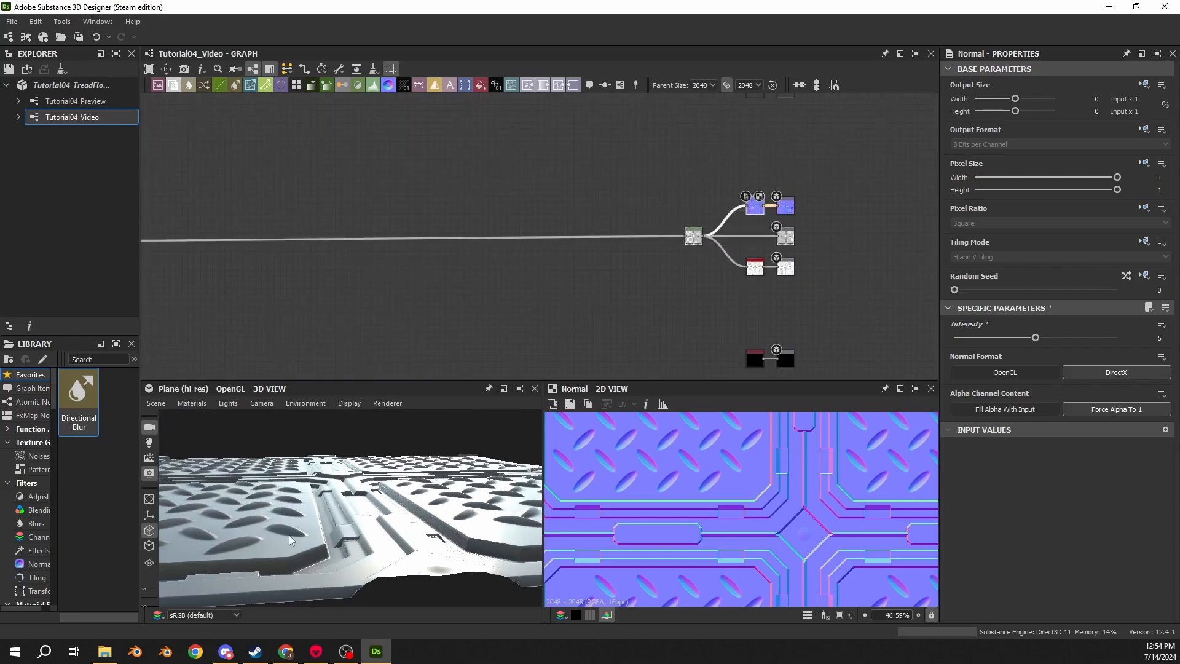
{"action": "left_click_drag", "start_coordinate": [424, 470], "coordinate": [397, 553]}
{"action": "scroll", "coordinate": [772, 241], "scroll_direction": "up", "scroll_amount": 4}
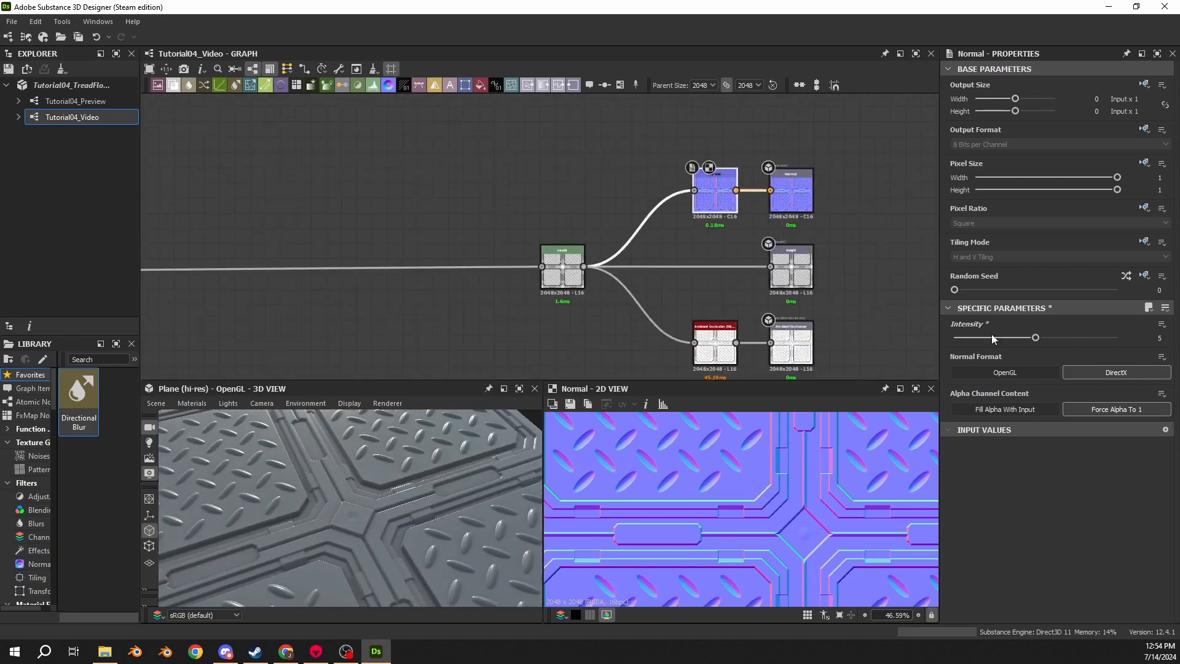
{"action": "scroll", "coordinate": [352, 517], "scroll_direction": "up", "scroll_amount": 10}
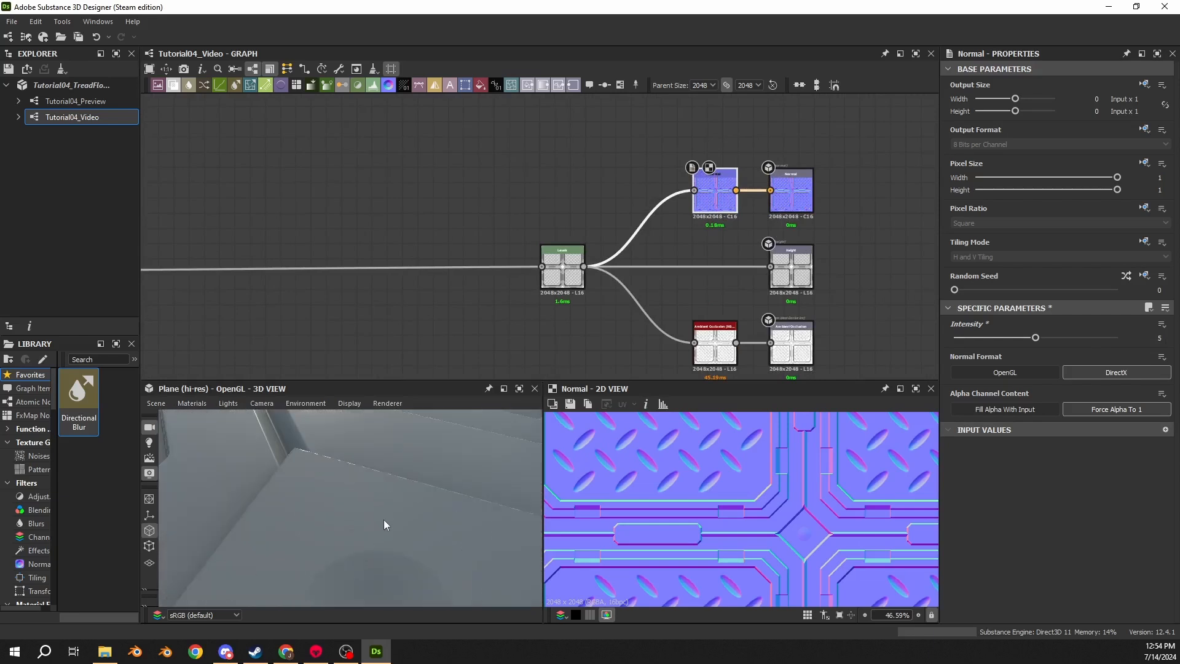
{"action": "left_click_drag", "start_coordinate": [384, 518], "coordinate": [276, 463]}
{"action": "scroll", "coordinate": [350, 483], "scroll_direction": "down", "scroll_amount": 5}
{"action": "scroll", "coordinate": [356, 498], "scroll_direction": "down", "scroll_amount": 4}
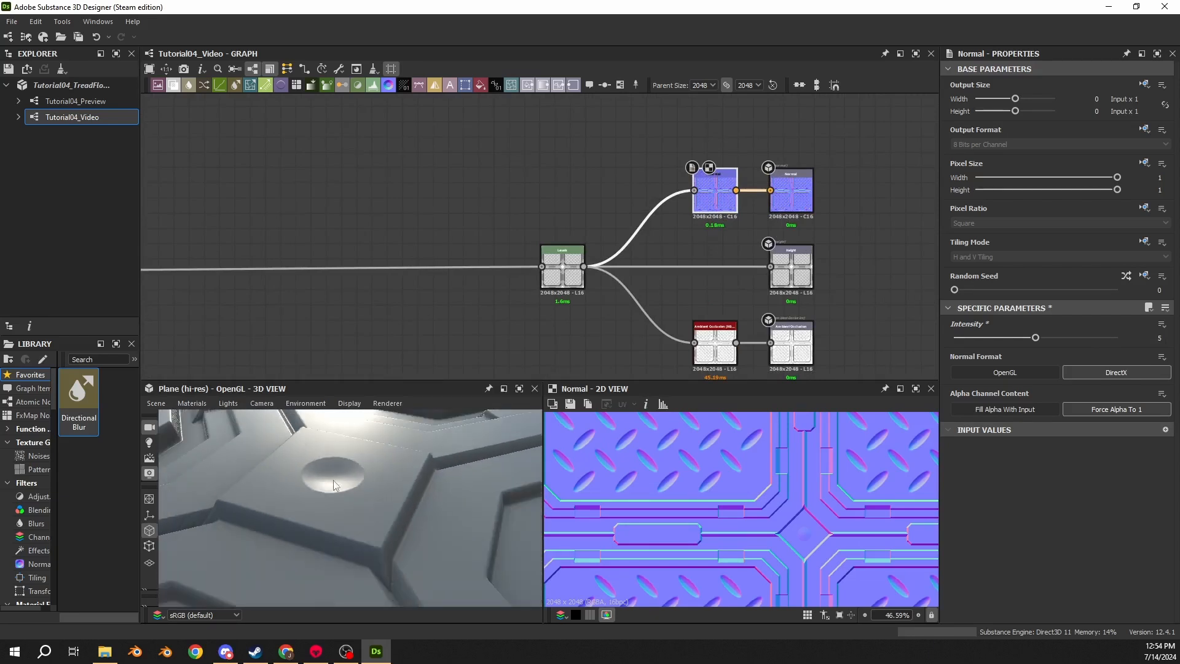
{"action": "scroll", "coordinate": [437, 256], "scroll_direction": "down", "scroll_amount": 8}
{"action": "scroll", "coordinate": [309, 269], "scroll_direction": "up", "scroll_amount": 8}
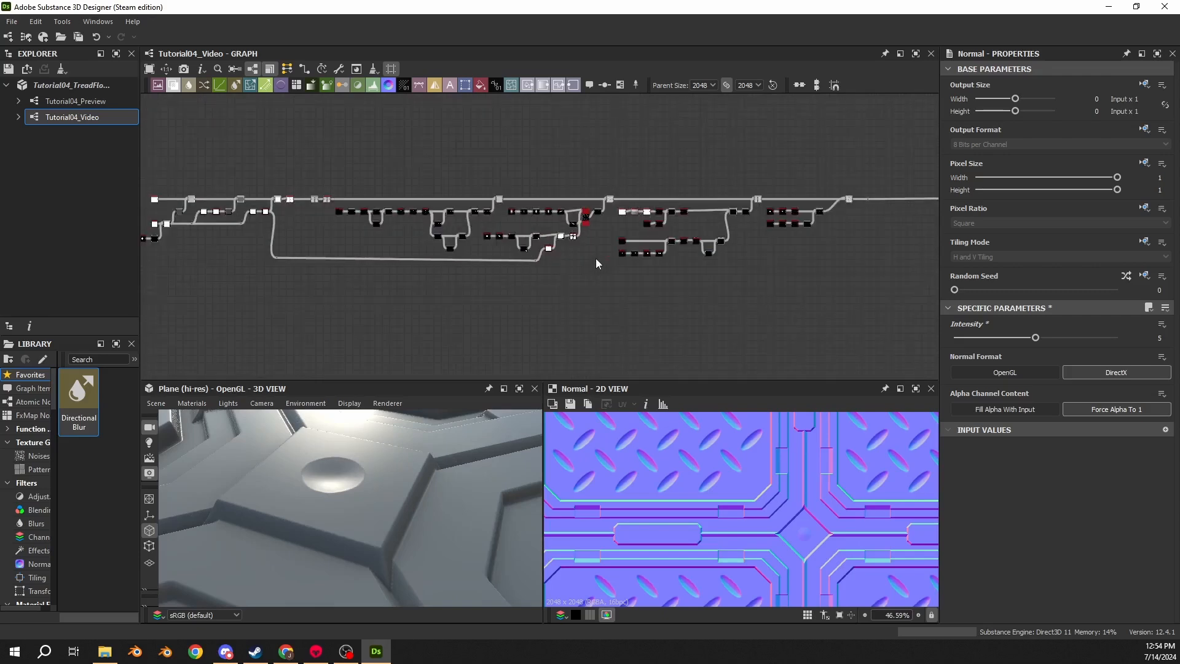
{"action": "scroll", "coordinate": [720, 199], "scroll_direction": "up", "scroll_amount": 3}
- Browse the graph to the seam-detail Blend nodes and inspect the disc detail in the 3D view
{"action": "left_click", "coordinate": [547, 323]}
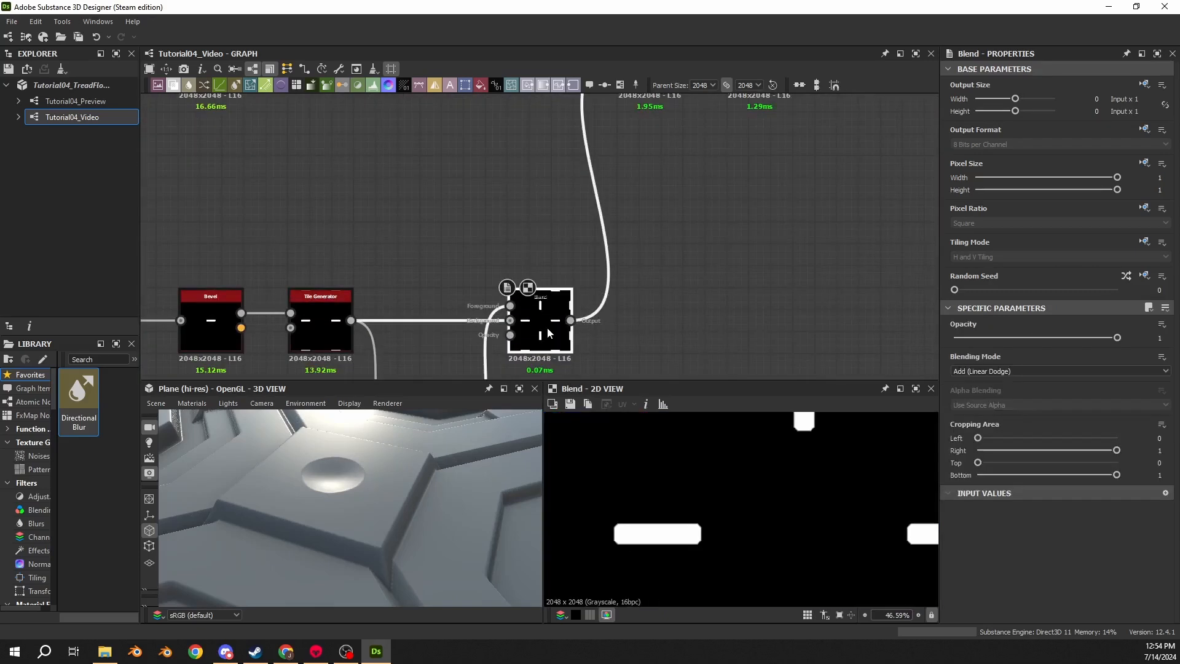
{"action": "scroll", "coordinate": [420, 254], "scroll_direction": "down", "scroll_amount": 1}
{"action": "middle_click_drag", "start_coordinate": [420, 254], "coordinate": [553, 166]}
{"action": "middle_click_drag", "start_coordinate": [455, 136], "coordinate": [656, 271]}
{"action": "middle_click_drag", "start_coordinate": [611, 189], "coordinate": [584, 200]}
{"action": "scroll", "coordinate": [601, 227], "scroll_direction": "down", "scroll_amount": 3}
{"action": "middle_click_drag", "start_coordinate": [592, 307], "coordinate": [350, 327]}
{"action": "scroll", "coordinate": [350, 326], "scroll_direction": "down", "scroll_amount": 2}
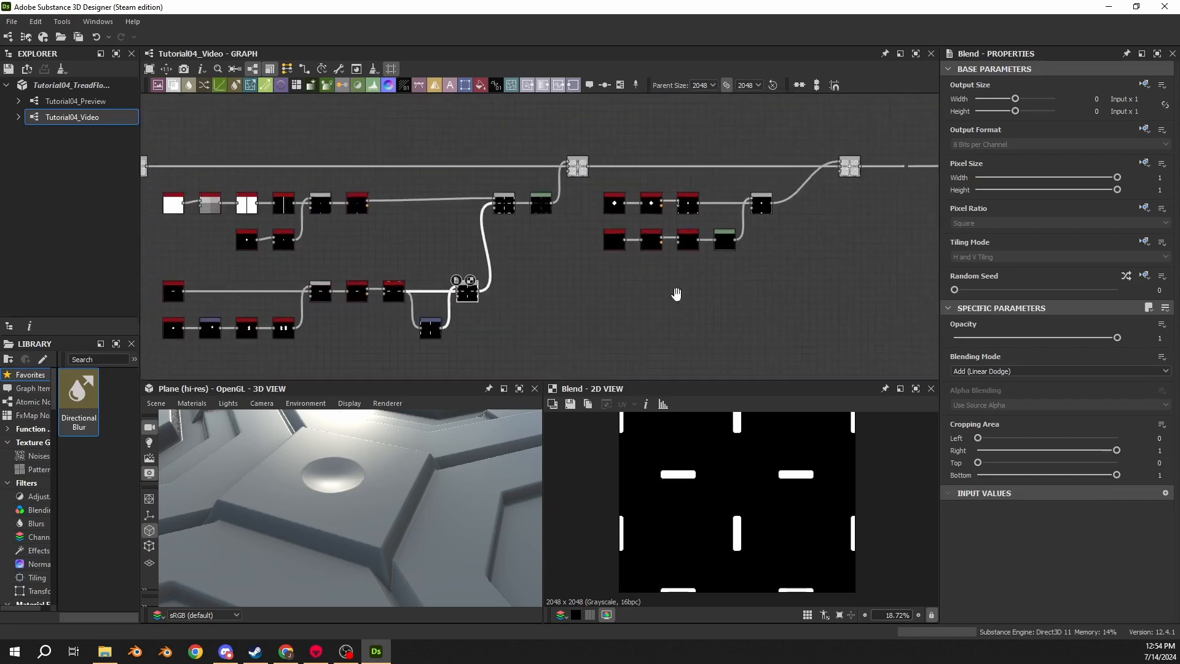
{"action": "middle_click_drag", "start_coordinate": [677, 295], "coordinate": [481, 312]}
{"action": "scroll", "coordinate": [491, 245], "scroll_direction": "up", "scroll_amount": 5}
{"action": "left_click", "coordinate": [671, 196]}
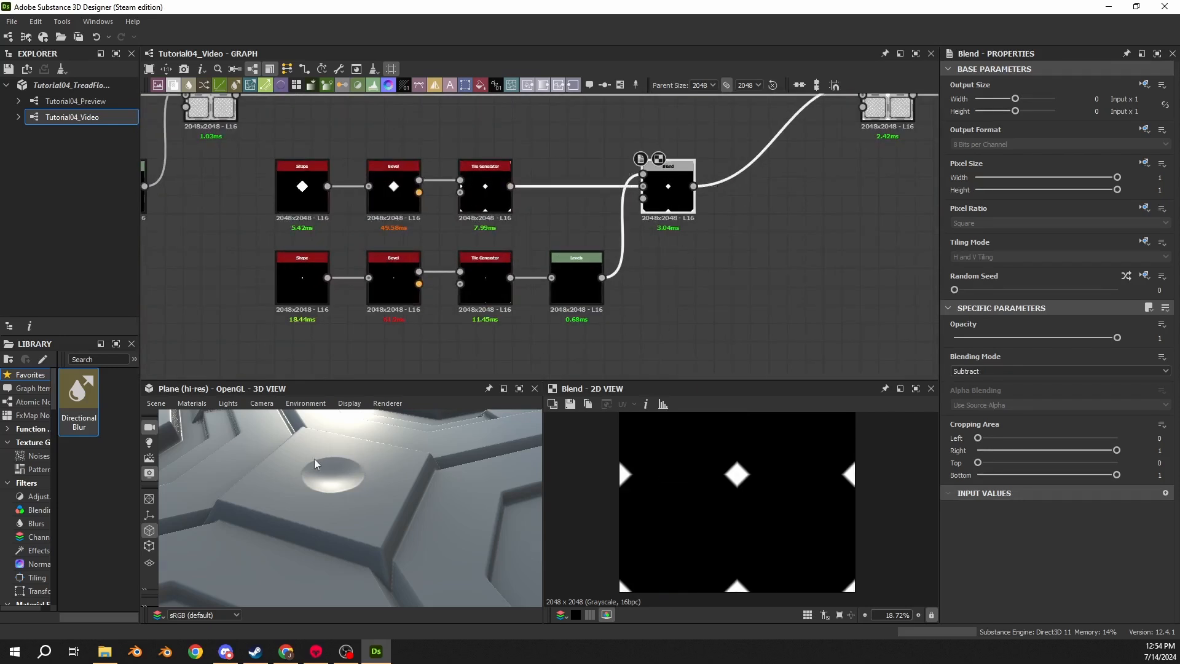
{"action": "scroll", "coordinate": [314, 459], "scroll_direction": "up", "scroll_amount": 5}
{"action": "middle_click_drag", "start_coordinate": [314, 459], "coordinate": [327, 467]}
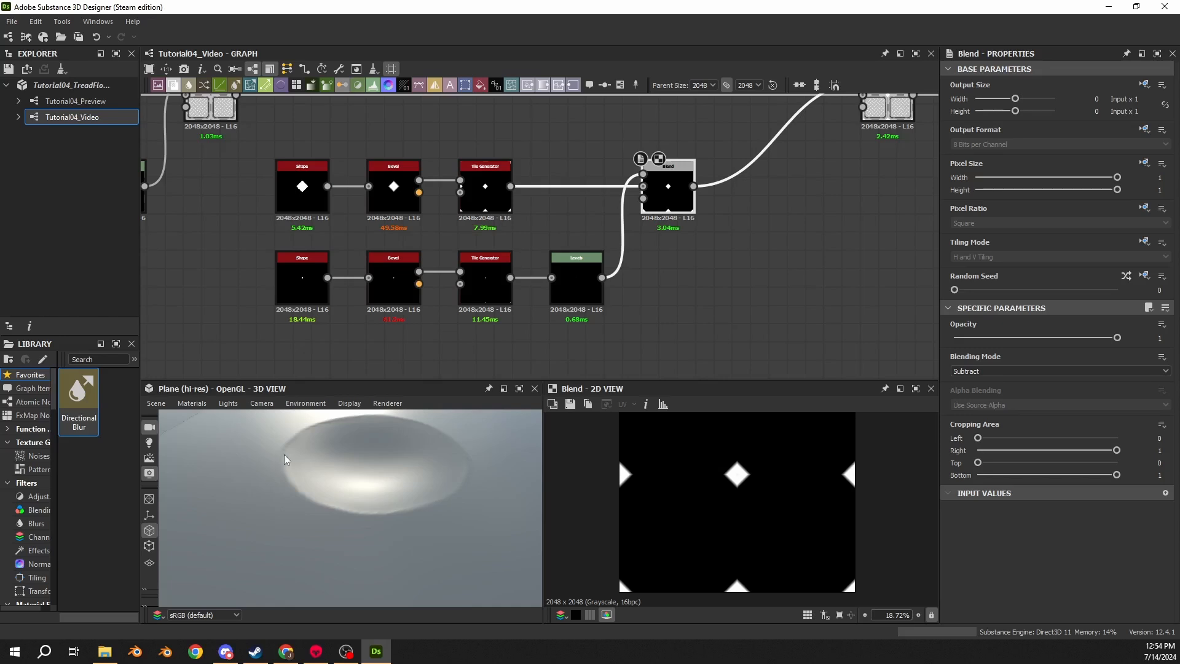
{"action": "scroll", "coordinate": [283, 459], "scroll_direction": "up", "scroll_amount": 2}
{"action": "mouse_move", "coordinate": [237, 451]}
{"action": "left_mouse_down"}
{"action": "mouse_move", "coordinate": [265, 490]}
{"action": "mouse_move", "coordinate": [236, 456]}
{"action": "left_mouse_up"}
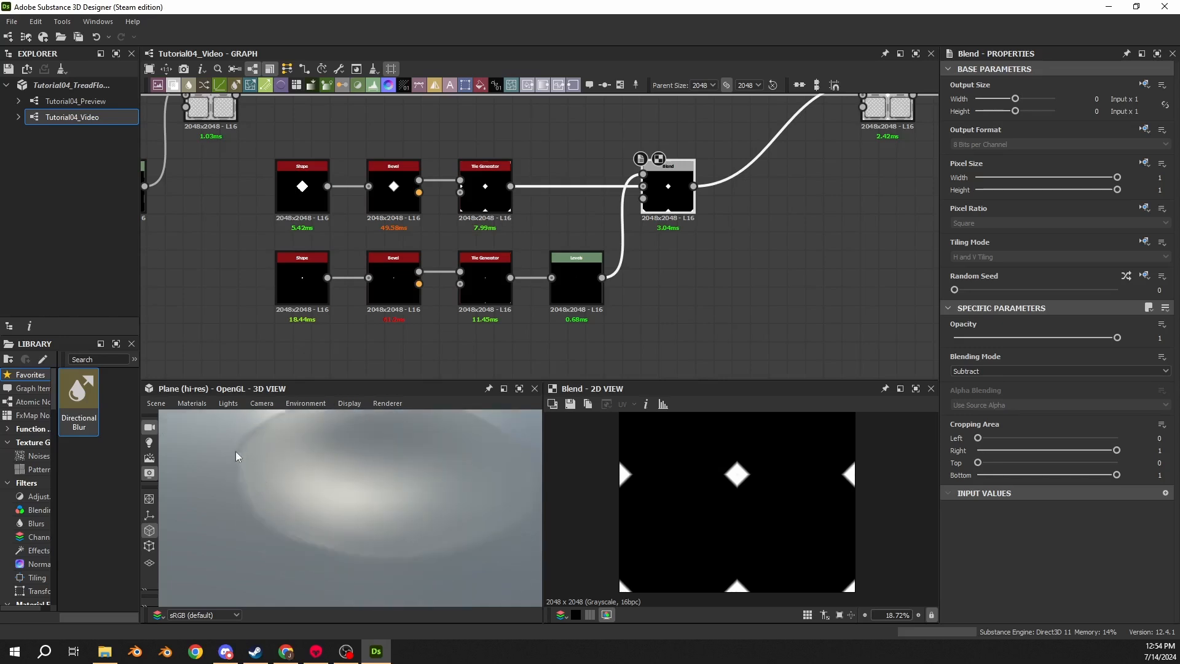
- Try a Smoothing of 2 on the disc's Bevel node, then return it to 1
{"action": "left_click", "coordinate": [407, 299]}
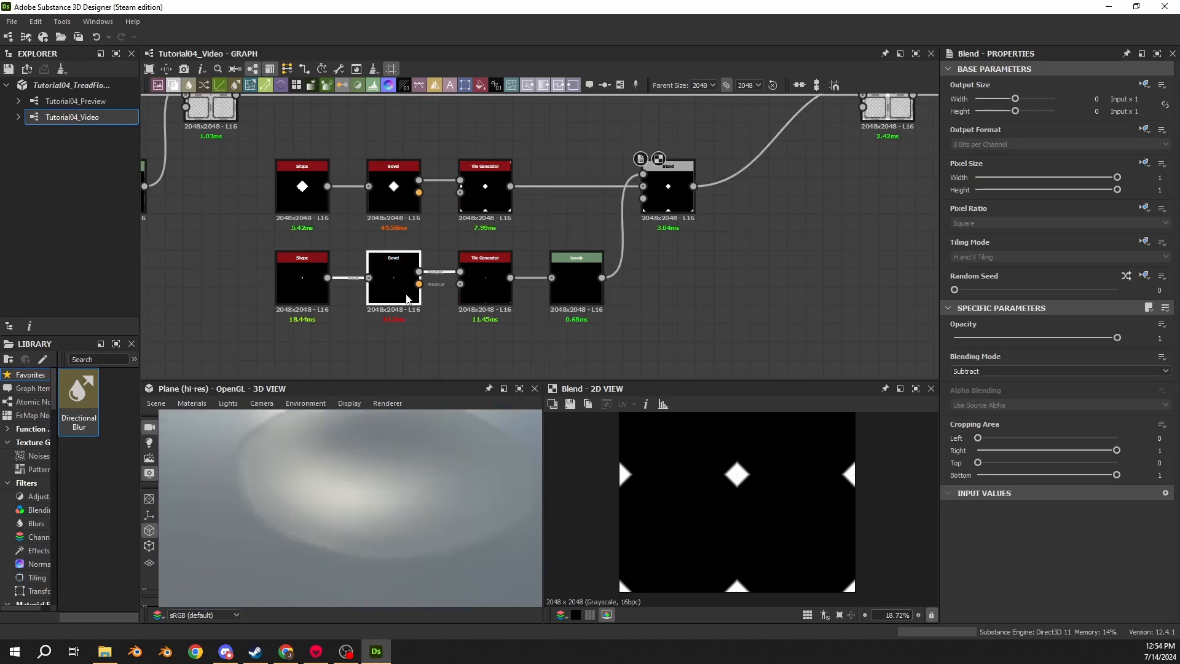
{"action": "double_click", "coordinate": [408, 299]}
{"action": "scroll", "coordinate": [749, 485], "scroll_direction": "up", "scroll_amount": 15}
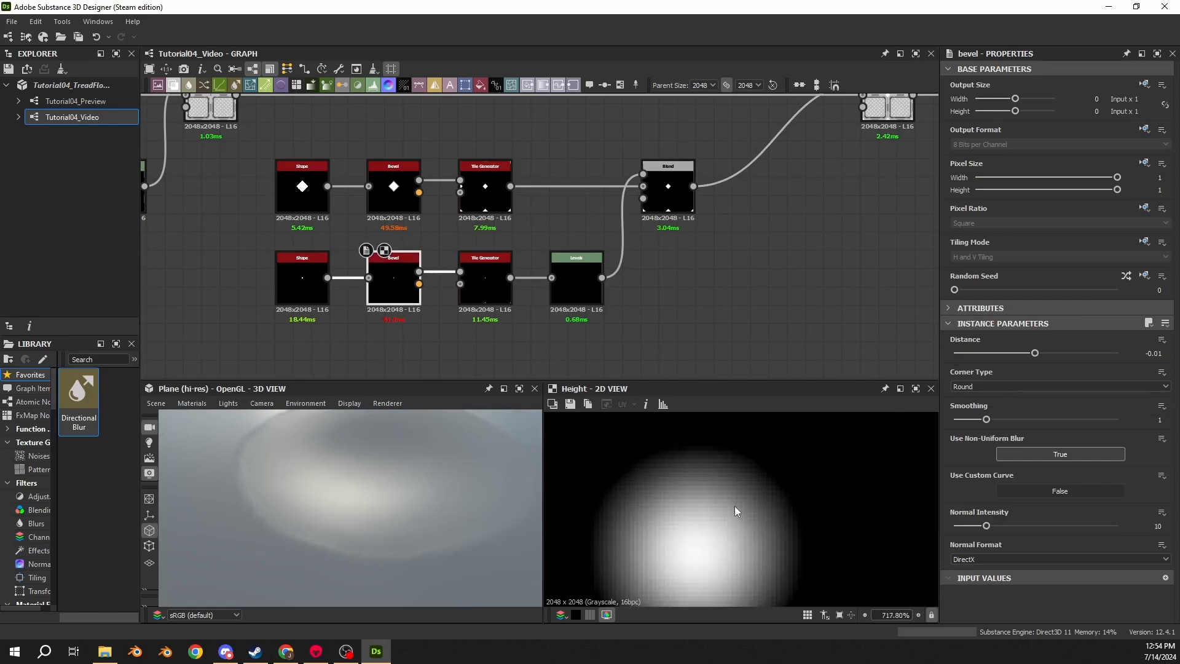
{"action": "middle_click_drag", "start_coordinate": [735, 506], "coordinate": [761, 469]}
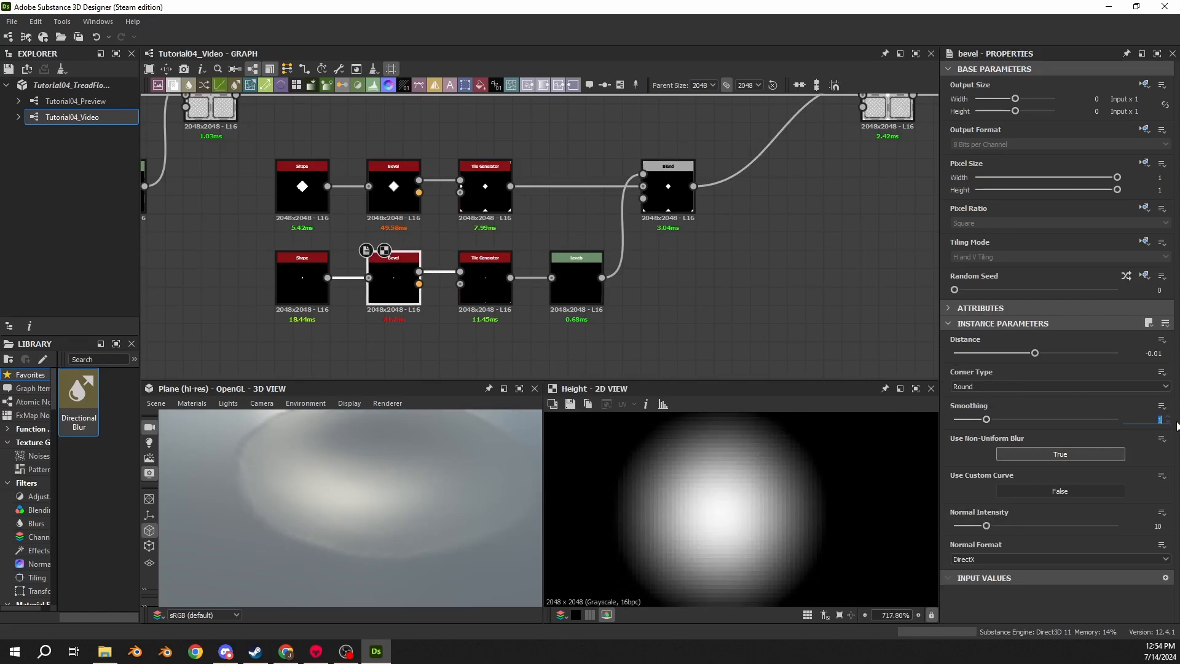
{"action": "type", "text": "2"}
{"action": "key", "text": "Return"}
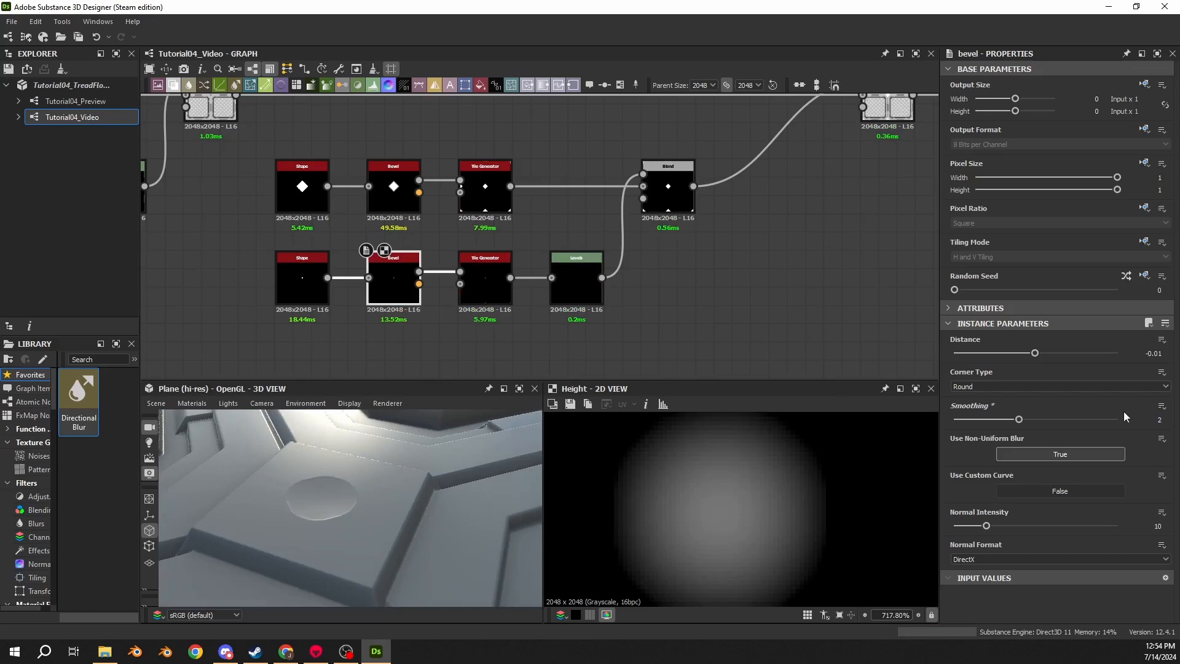
{"action": "type", "text": "1"}
{"action": "key", "text": "Return"}
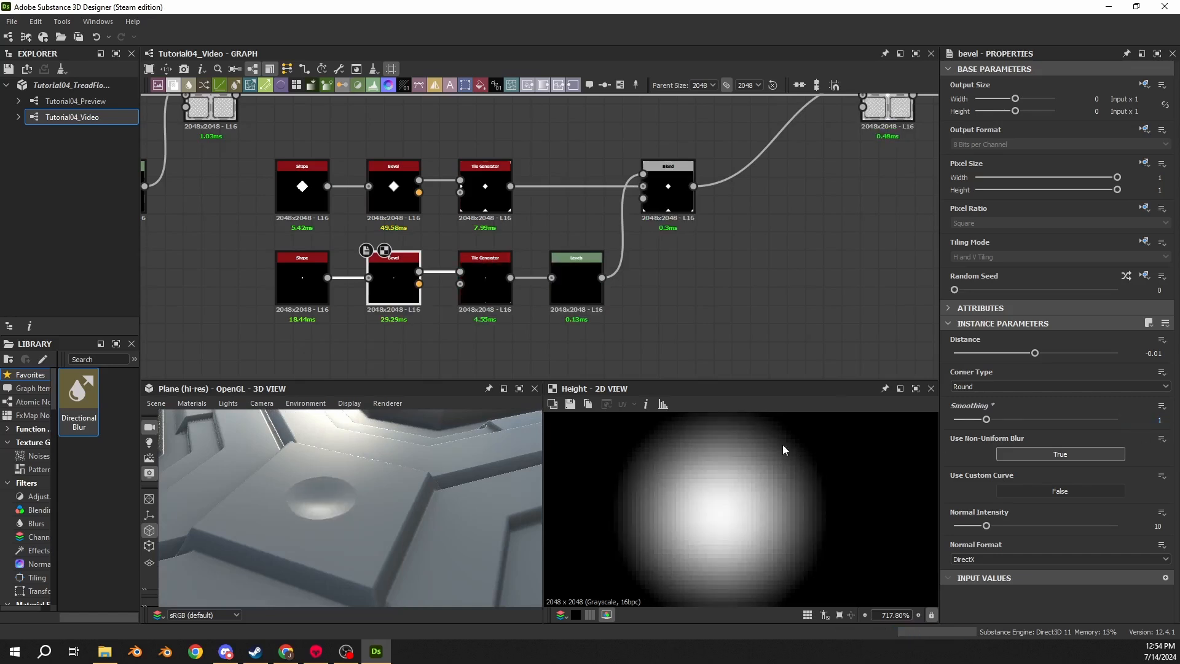
- Insert a Blur HQ Grayscale node between the disc's Bevel and Tile Generator nodes
{"action": "middle_click_drag", "start_coordinate": [426, 323], "coordinate": [538, 319]}
{"action": "left_click_drag", "start_coordinate": [538, 319], "coordinate": [424, 270]}
{"action": "left_click_drag", "start_coordinate": [514, 285], "coordinate": [422, 283]}
{"action": "left_click", "coordinate": [500, 311]}
{"action": "key", "text": "space"}
{"action": "type", "text": "blur"}
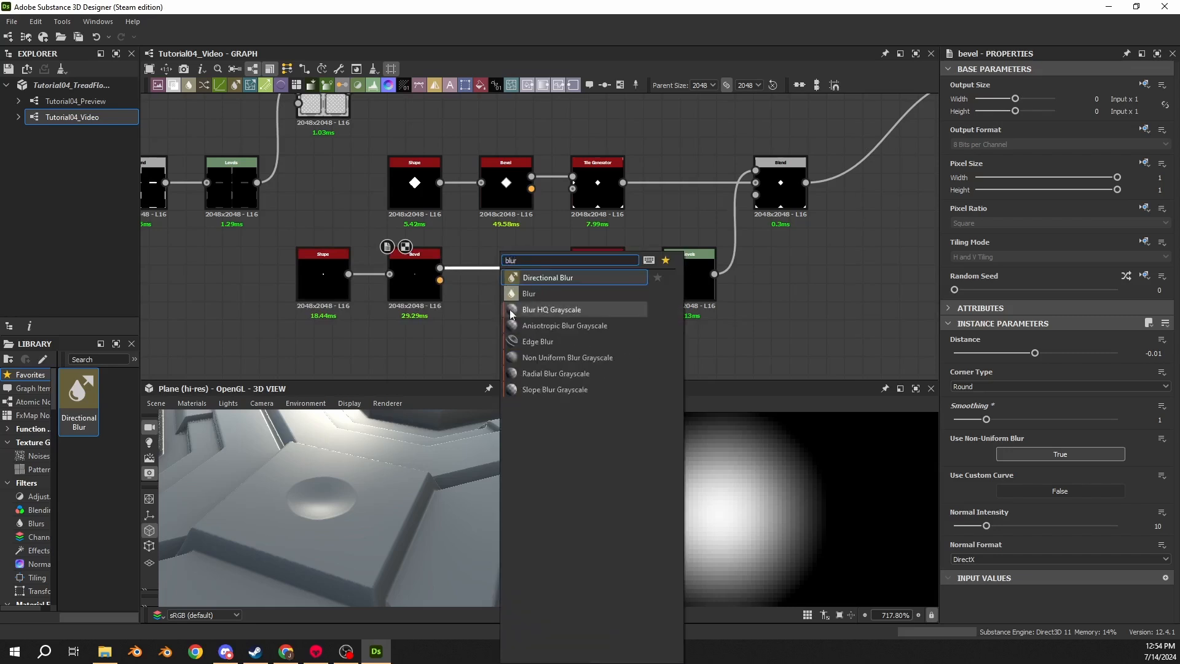
{"action": "left_click", "coordinate": [510, 308]}
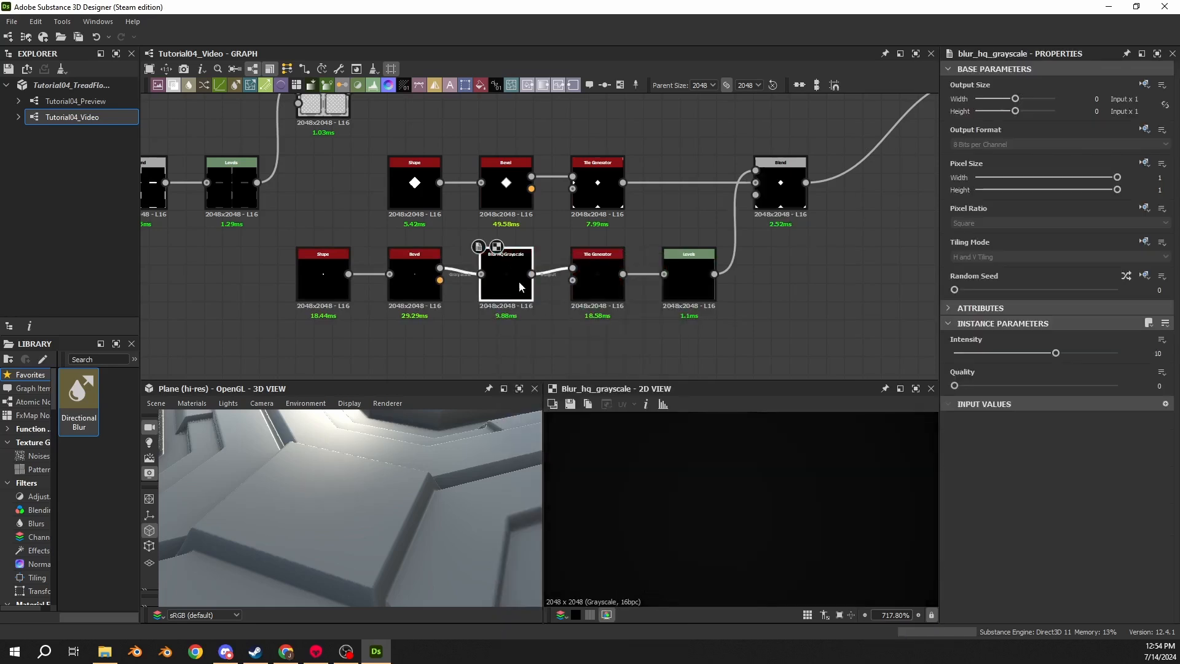
- Set the blur's Quality to 1 and its Intensity to 0.2
{"action": "left_click_drag", "start_coordinate": [1056, 353], "coordinate": [956, 353]}
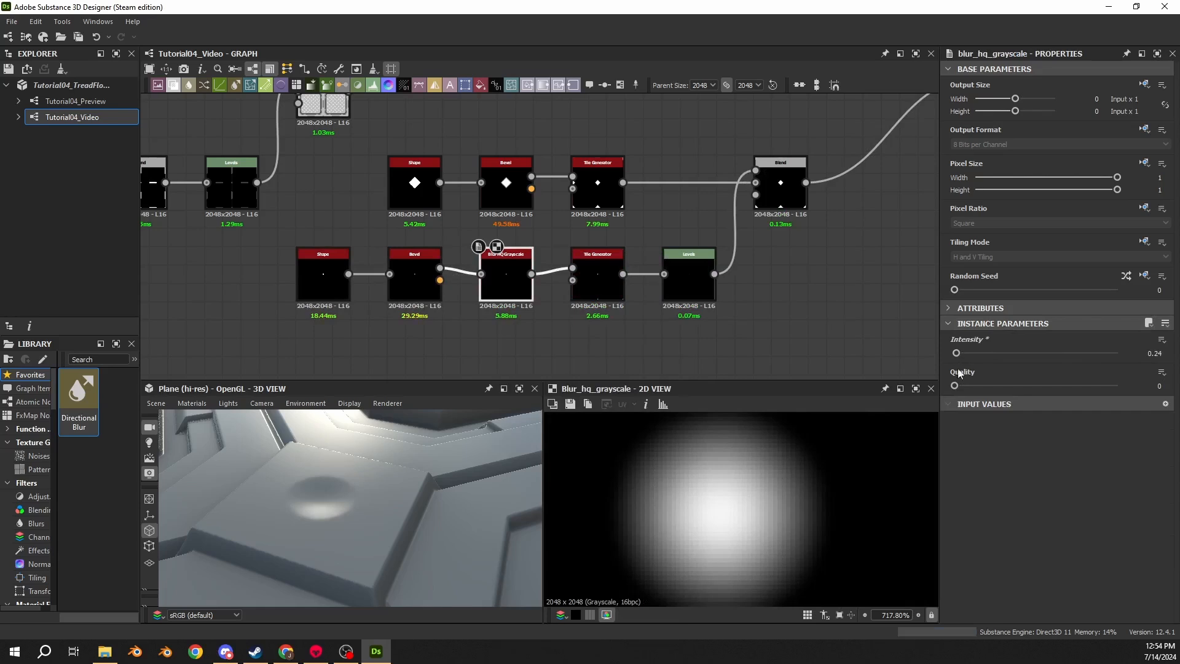
{"action": "left_click", "coordinate": [1057, 384]}
{"action": "left_click", "coordinate": [1154, 353]}
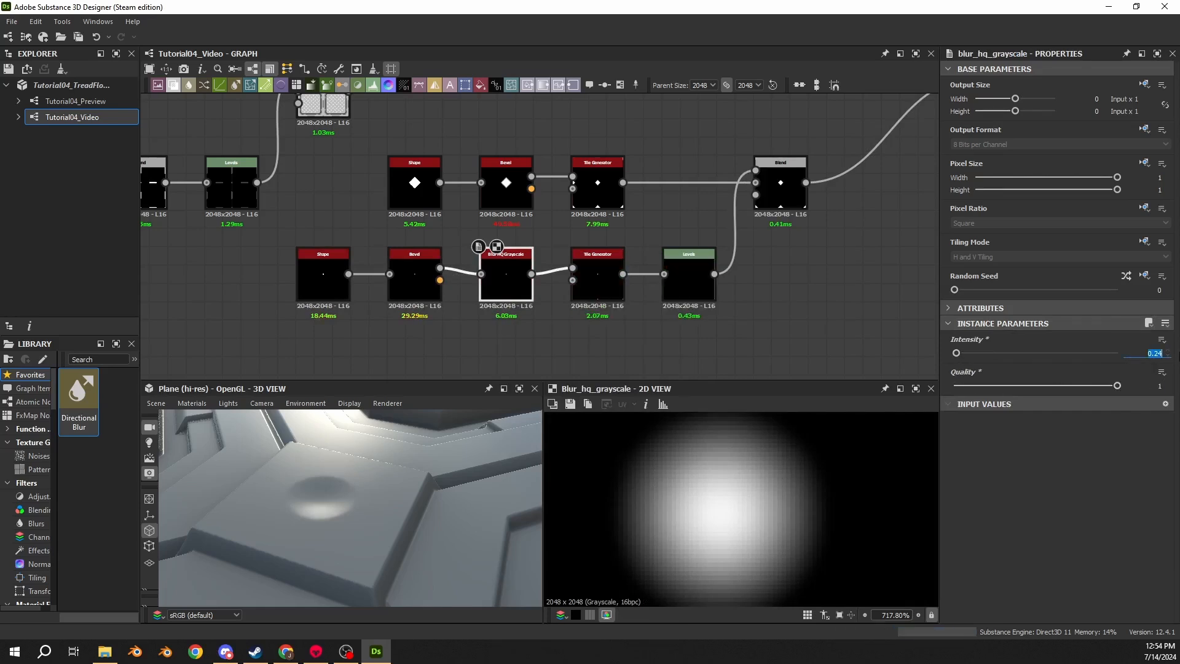
{"action": "type", "text": "0.2"}
{"action": "key", "text": "Return"}
- Set the blur's Intensity to 0.15
{"action": "scroll", "coordinate": [323, 506], "scroll_direction": "up", "scroll_amount": 5}
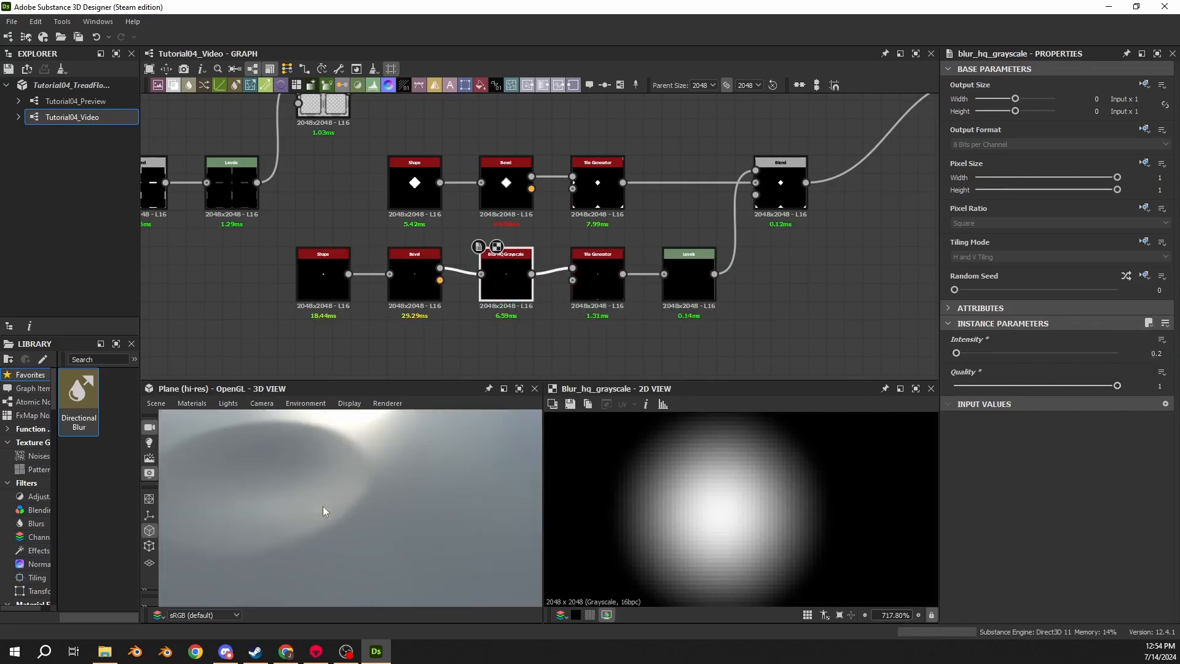
{"action": "left_click_drag", "start_coordinate": [323, 505], "coordinate": [418, 482]}
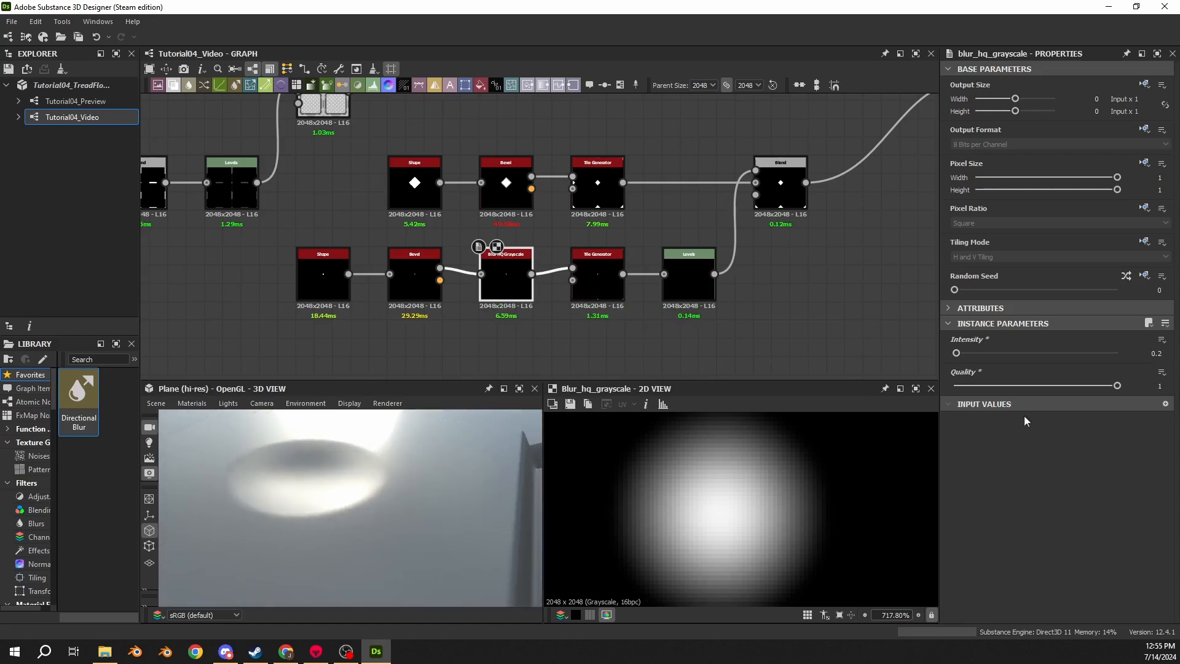
{"action": "left_click_drag", "start_coordinate": [1147, 353], "coordinate": [1178, 358]}
{"action": "type", "text": "0.1"}
{"action": "key", "text": "Return"}
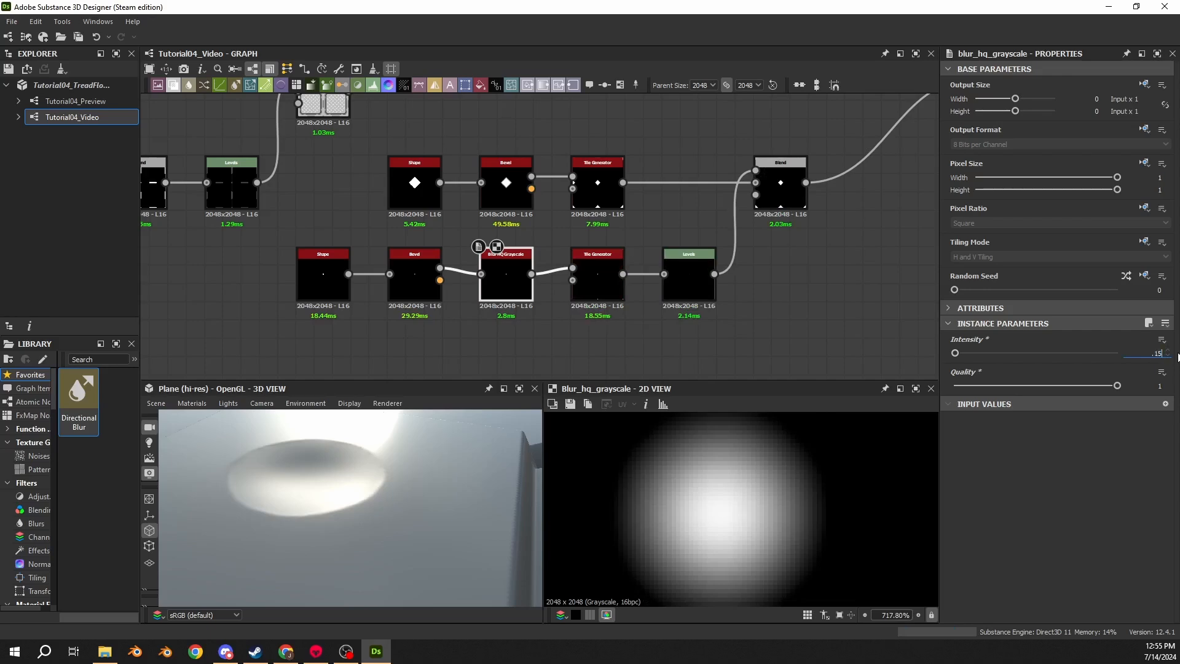
{"action": "type", "text": ".15"}
{"action": "key", "text": "Return"}
- Insert a Levels node between the diamond-and-disc Blend and the Max (Lighten) Blend node
{"action": "left_click_drag", "start_coordinate": [488, 470], "coordinate": [340, 566]}
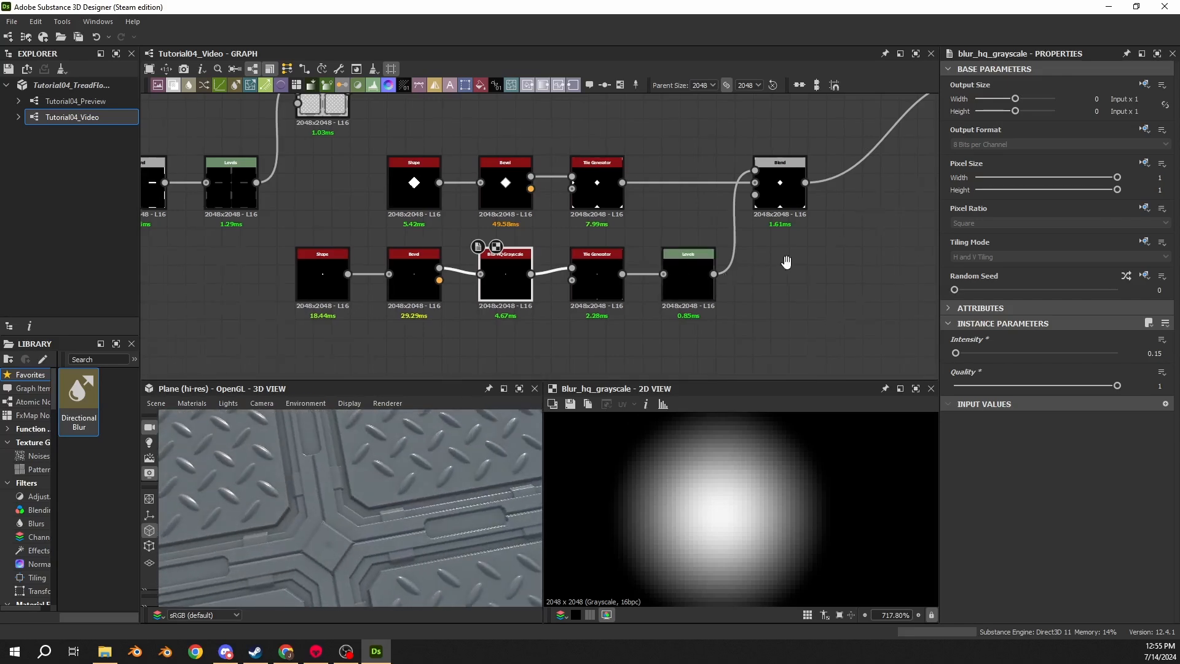
{"action": "middle_click_drag", "start_coordinate": [784, 260], "coordinate": [764, 273]}
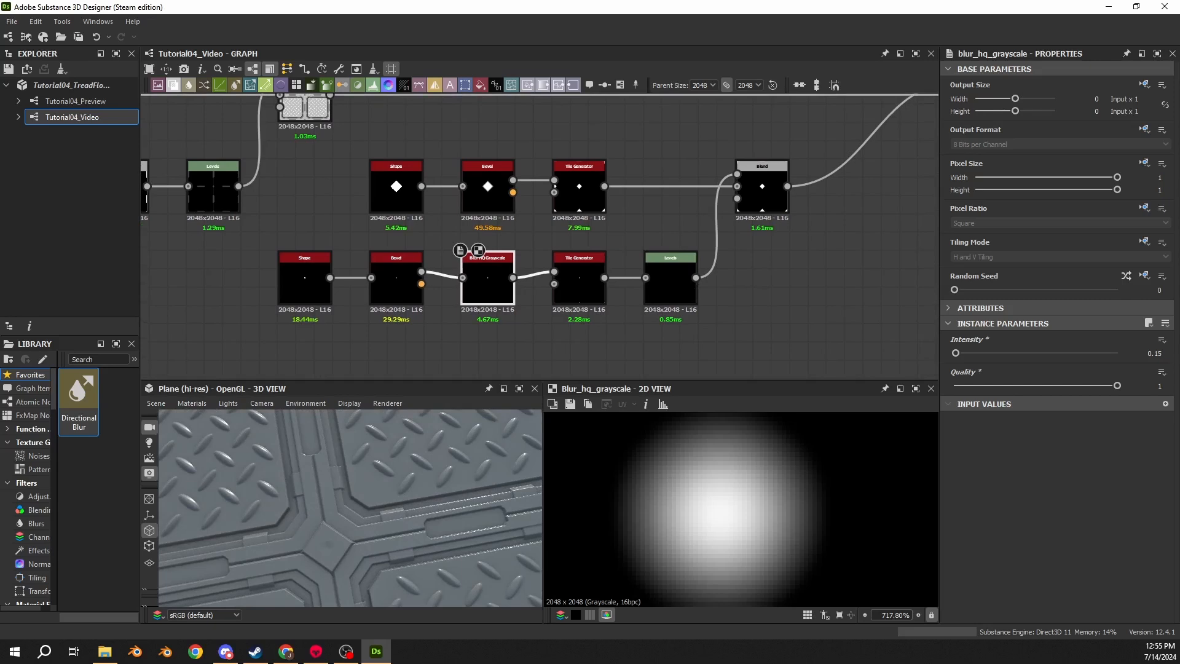
{"action": "left_click", "coordinate": [579, 184]}
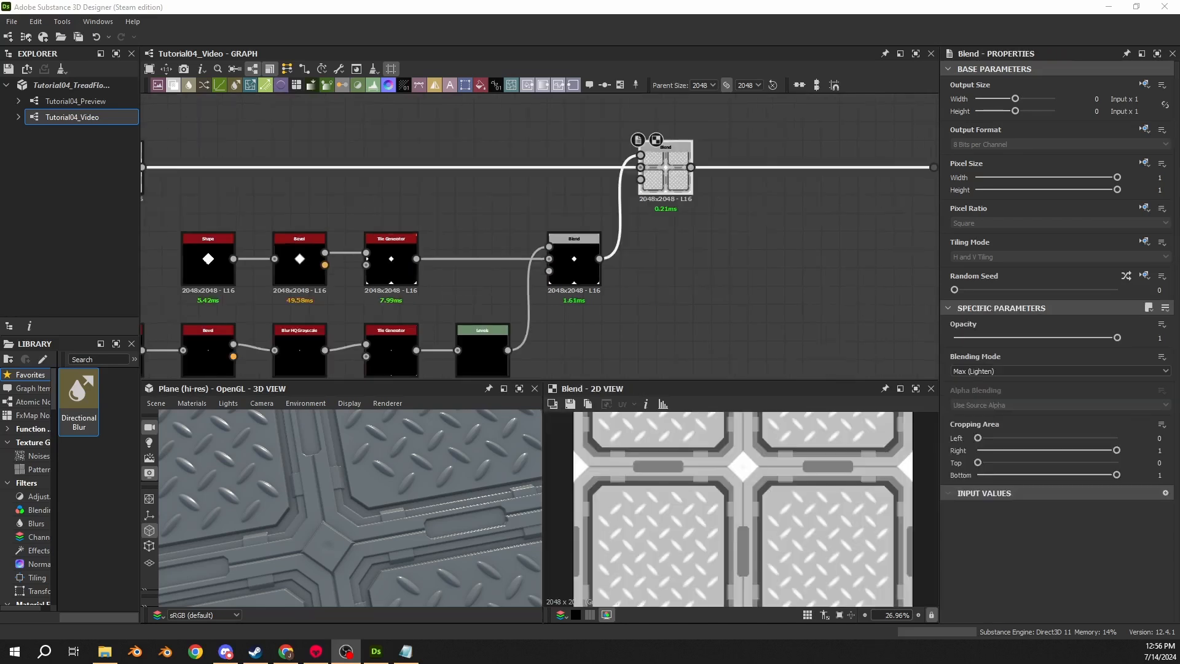
{"action": "middle_click_drag", "start_coordinate": [690, 211], "coordinate": [608, 215]}
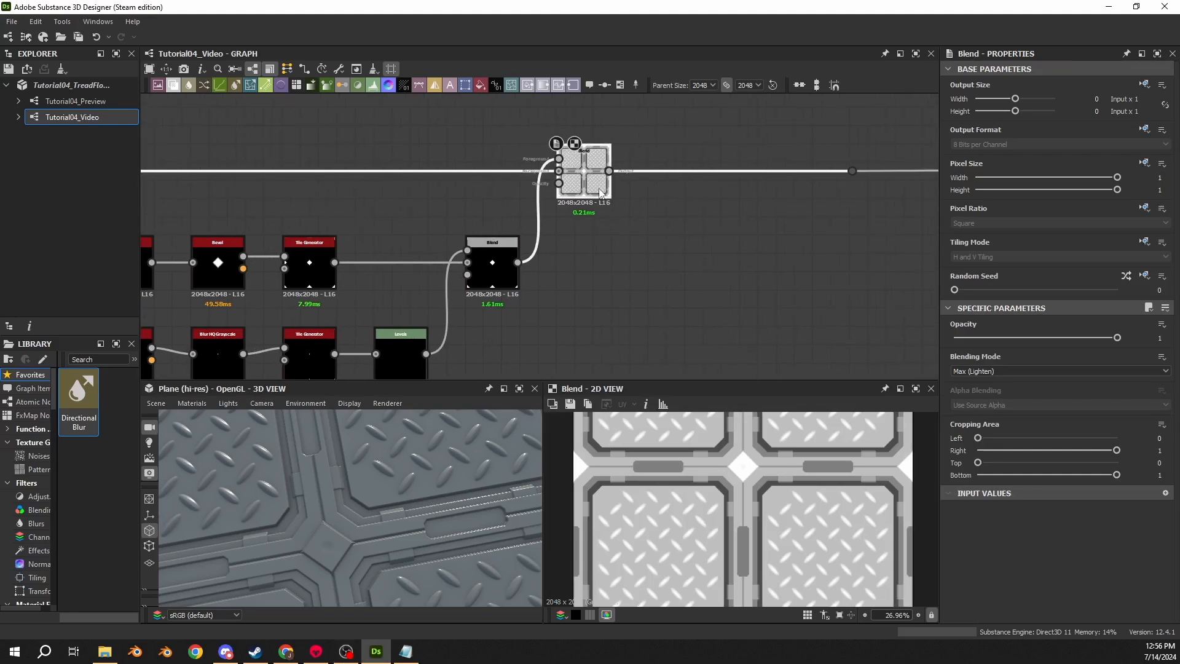
{"action": "left_click_drag", "start_coordinate": [598, 192], "coordinate": [688, 189]}
{"action": "key", "text": "space"}
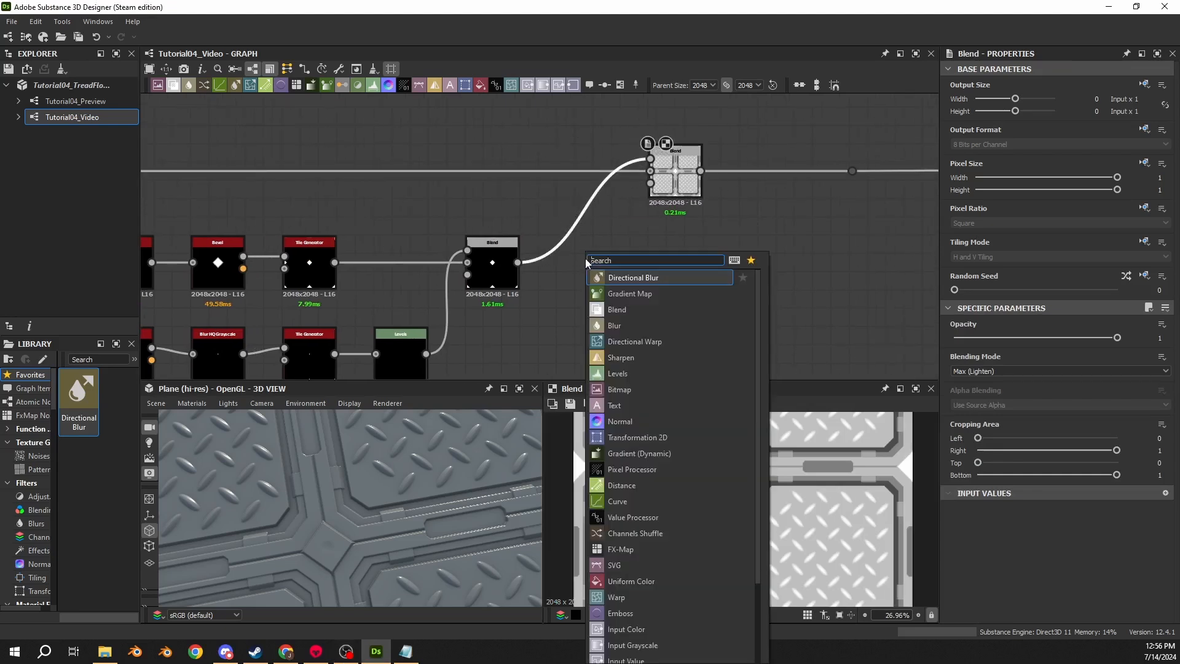
{"action": "type", "text": "LEVEL;"}
{"action": "key", "text": "BackSpace"}
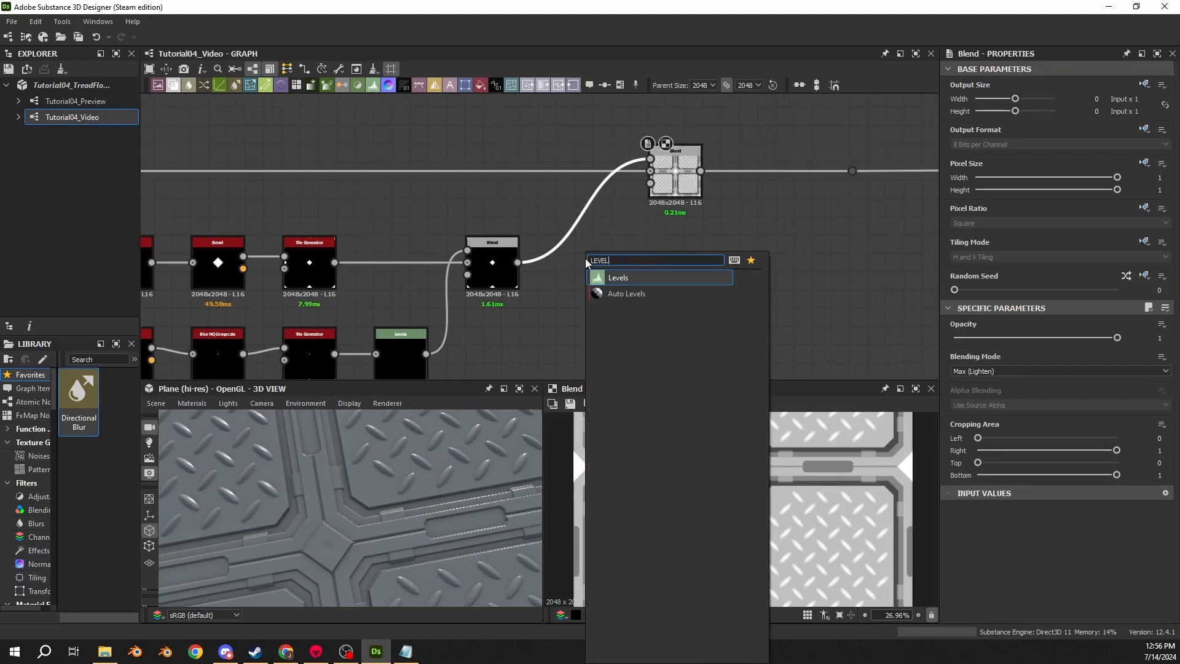
{"action": "key", "text": "Return"}
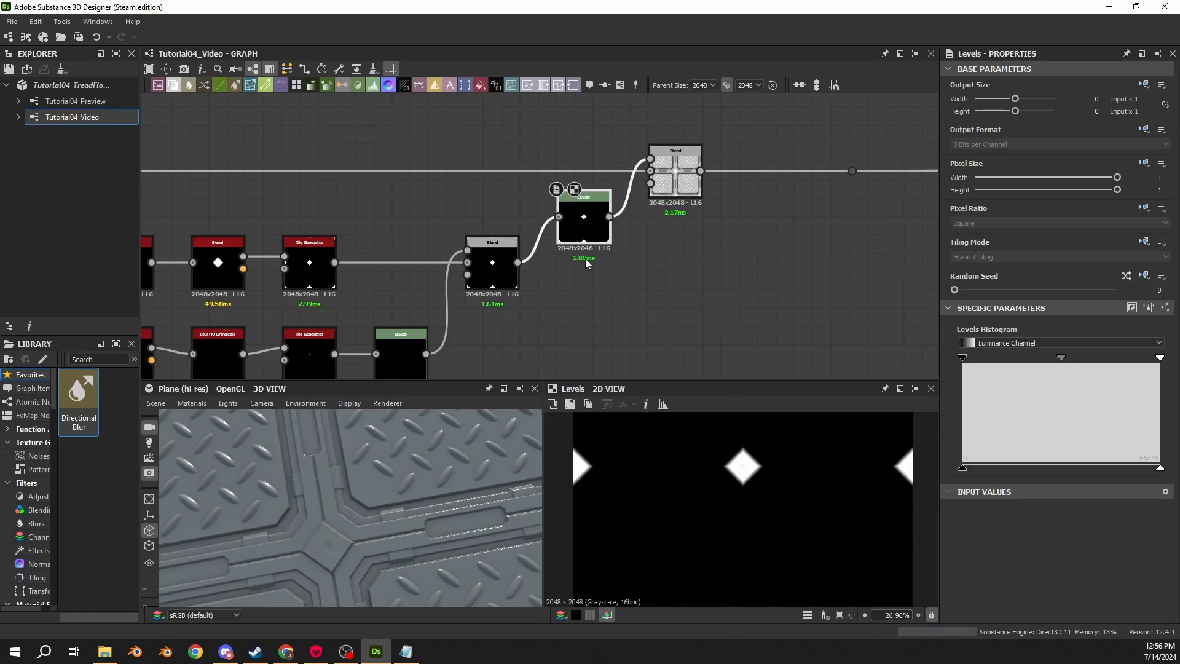
{"action": "left_click_drag", "start_coordinate": [584, 218], "coordinate": [584, 263]}
- Set the new Levels node's Level Out High to 0.75 in its parametric mode
{"action": "left_click", "coordinate": [675, 172]}
{"action": "left_click", "coordinate": [599, 270]}
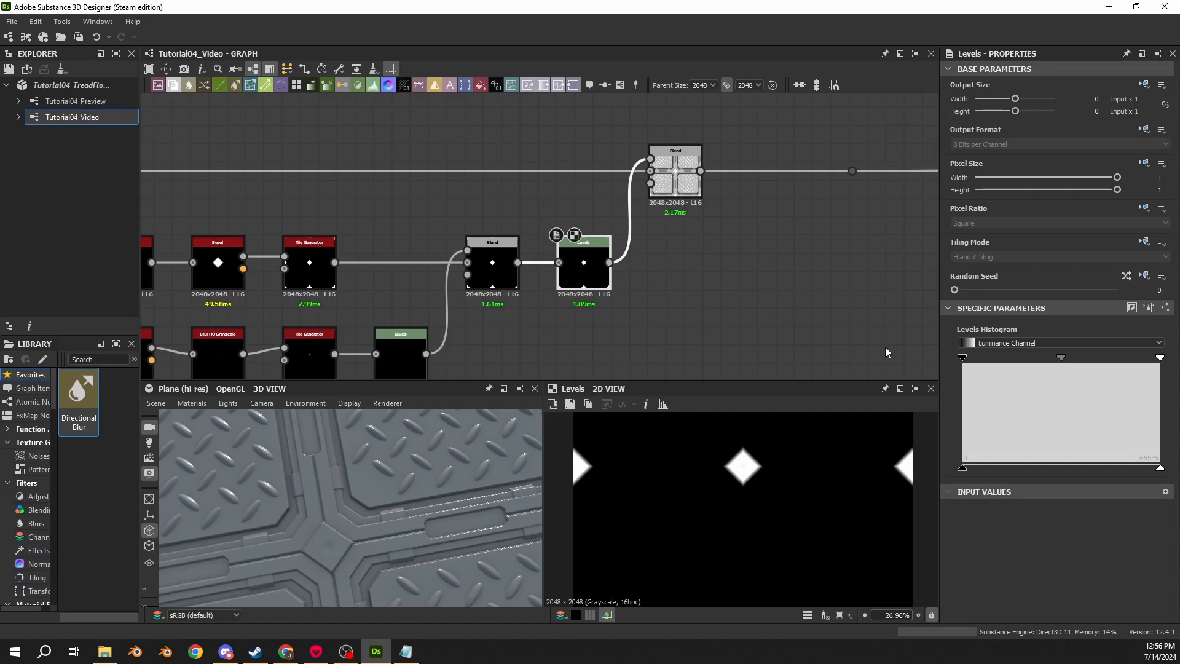
{"action": "left_click", "coordinate": [1165, 307]}
{"action": "left_click", "coordinate": [1154, 480]}
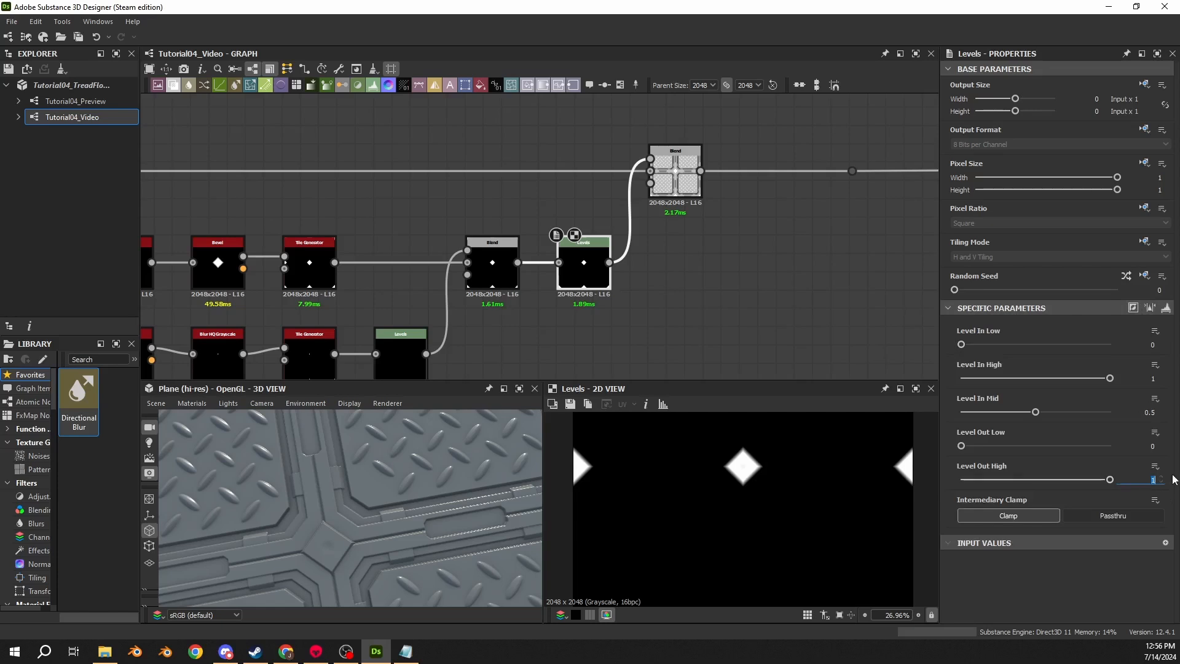
{"action": "type", "text": "0.75"}
{"action": "key", "text": "Return"}
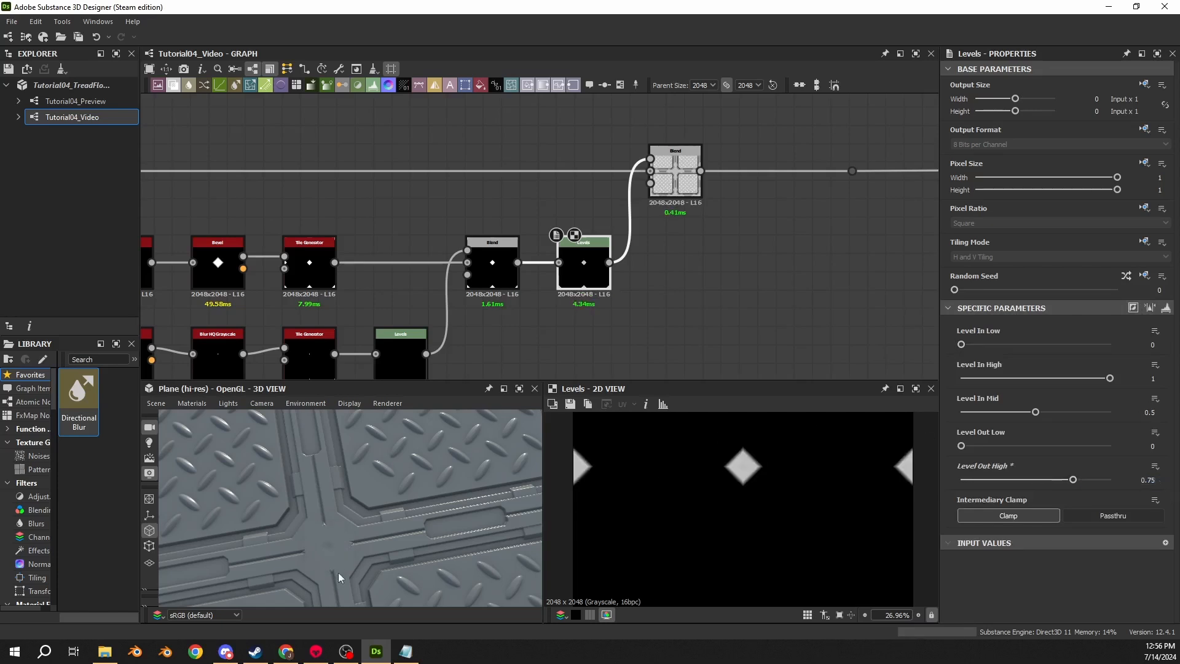
- Inspect the seam details in the 3D view and the Max Blend output's pixel values with image information
{"action": "scroll", "coordinate": [320, 569], "scroll_direction": "up", "scroll_amount": 3}
{"action": "middle_click_drag", "start_coordinate": [319, 565], "coordinate": [359, 508]}
{"action": "scroll", "coordinate": [381, 489], "scroll_direction": "up", "scroll_amount": 4}
{"action": "mouse_move", "coordinate": [389, 481]}
{"action": "left_mouse_down"}
{"action": "mouse_move", "coordinate": [418, 440]}
{"action": "mouse_move", "coordinate": [383, 488]}
{"action": "left_mouse_up"}
{"action": "left_click", "coordinate": [675, 175]}
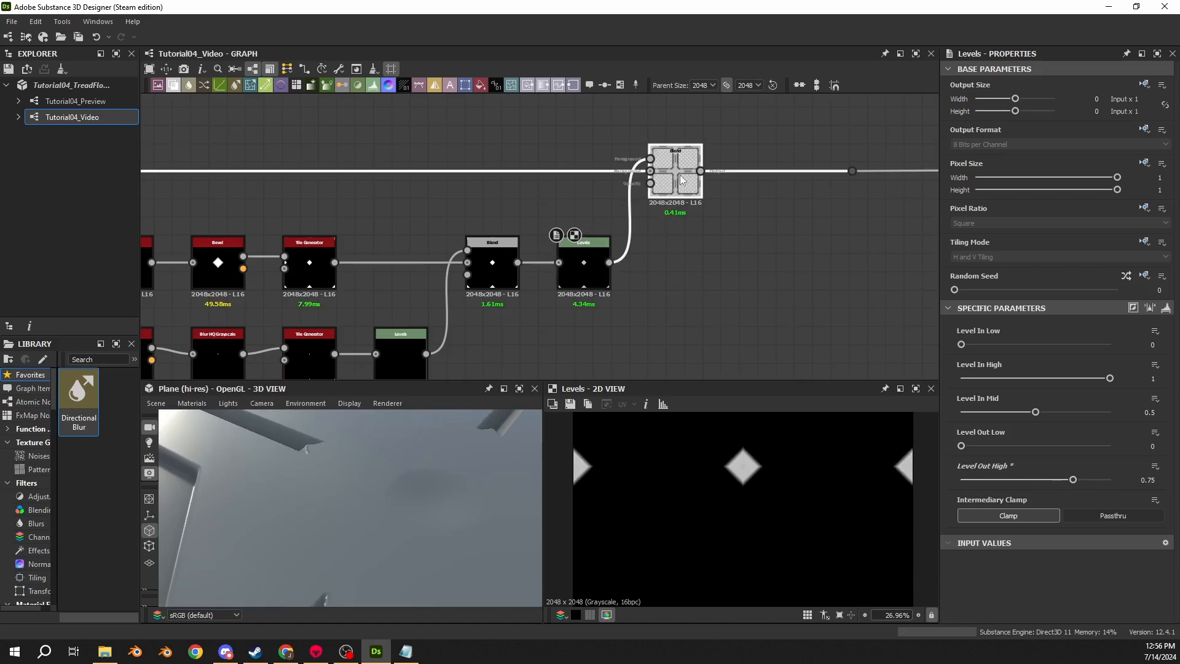
{"action": "mouse_move", "coordinate": [334, 429]}
{"action": "left_mouse_down"}
{"action": "mouse_move", "coordinate": [362, 441]}
{"action": "mouse_move", "coordinate": [311, 441]}
{"action": "mouse_move", "coordinate": [326, 433]}
{"action": "left_mouse_up"}
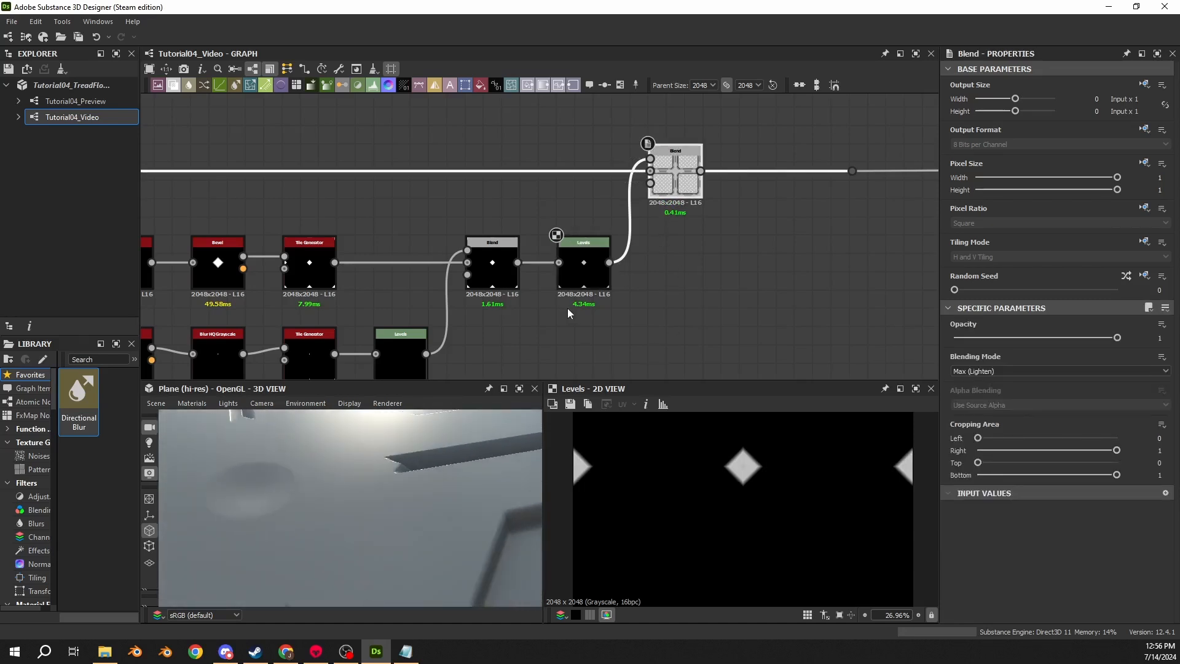
{"action": "middle_click_drag", "start_coordinate": [661, 363], "coordinate": [653, 343]}
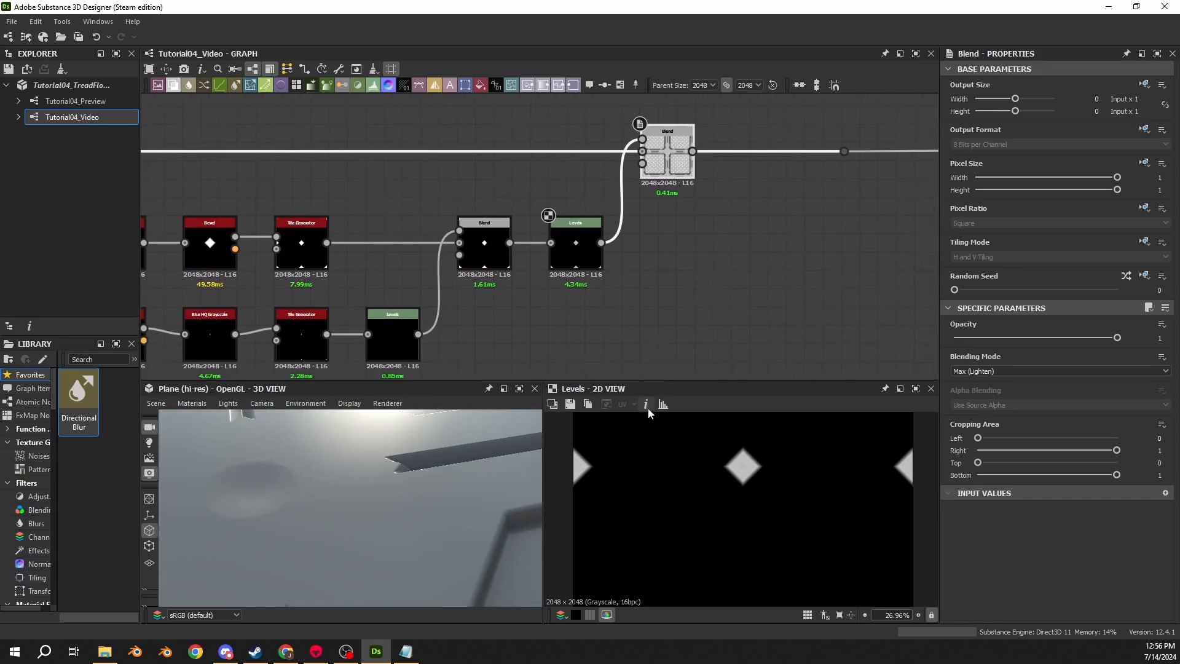
{"action": "left_click", "coordinate": [646, 404]}
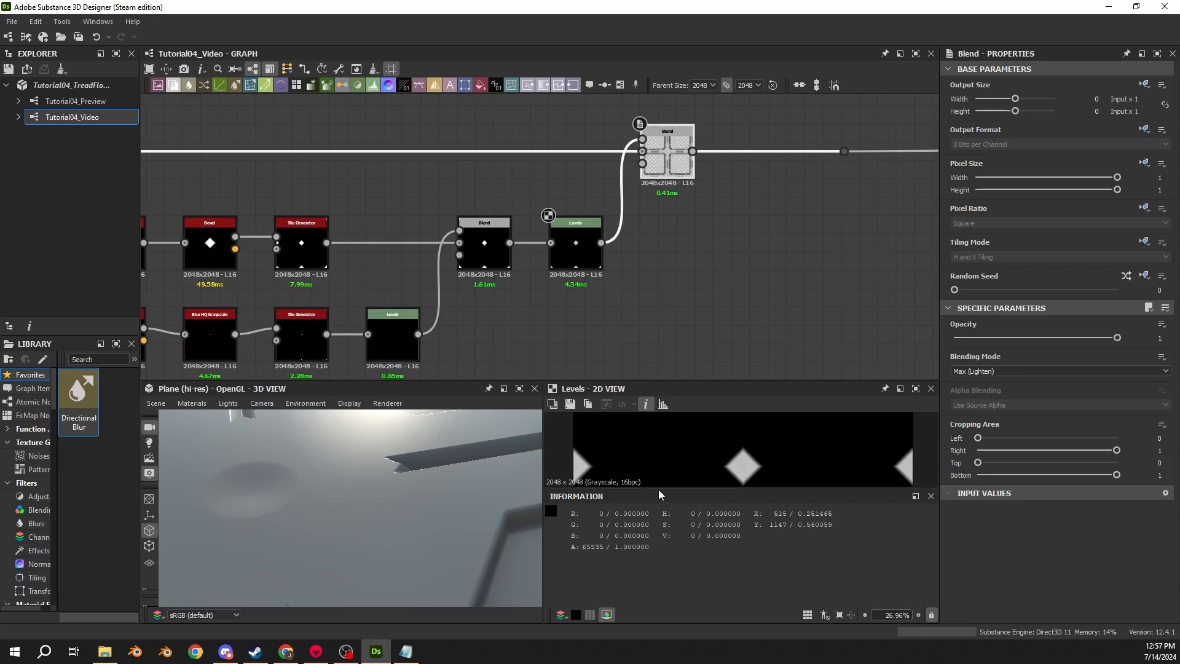
{"action": "left_click_drag", "start_coordinate": [662, 487], "coordinate": [663, 536]}
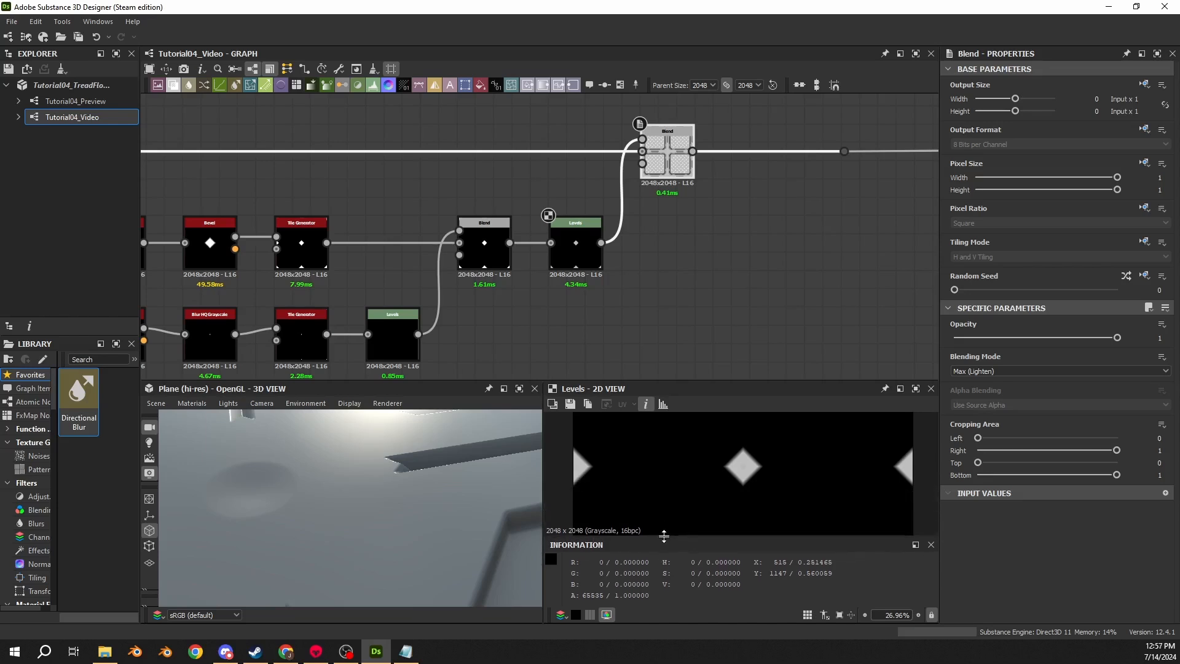
{"action": "left_click_drag", "start_coordinate": [702, 381], "coordinate": [702, 334]}
{"action": "scroll", "coordinate": [707, 424], "scroll_direction": "down", "scroll_amount": 3}
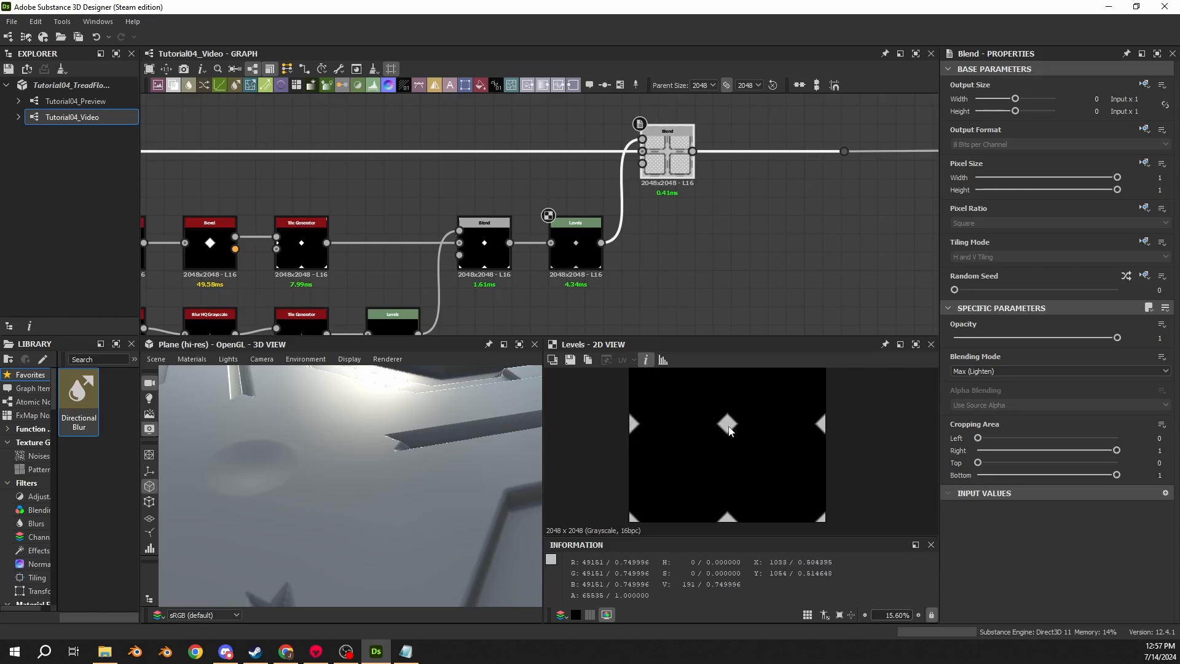
{"action": "scroll", "coordinate": [728, 428], "scroll_direction": "up", "scroll_amount": 10}
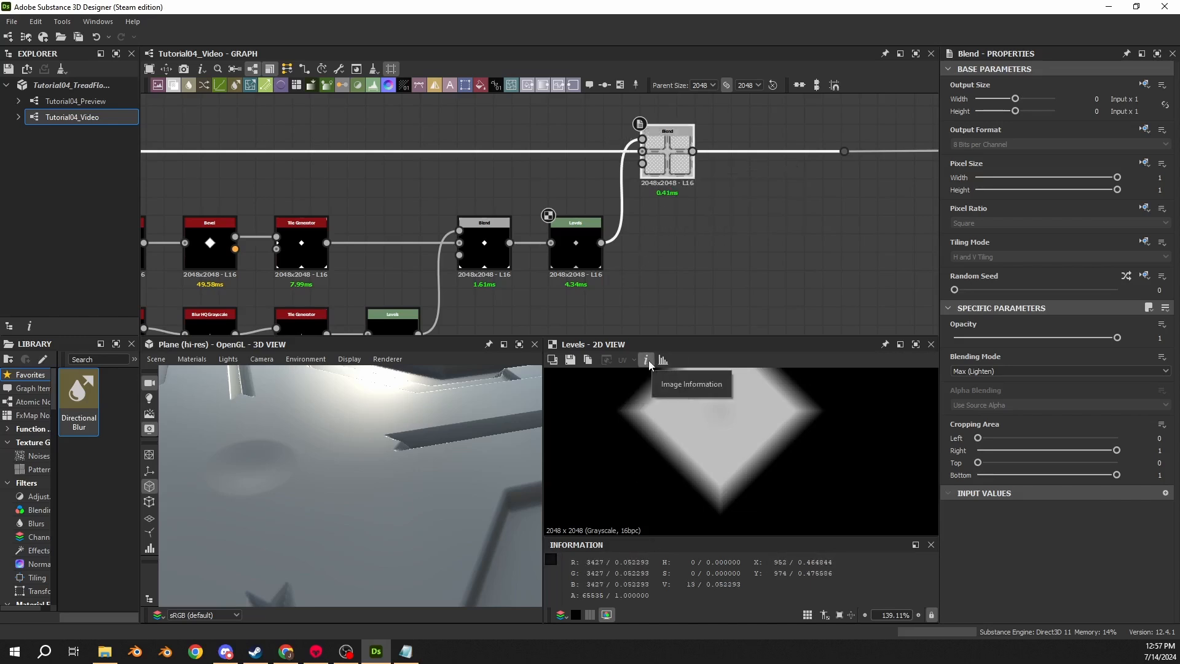
{"action": "double_click", "coordinate": [657, 167]}
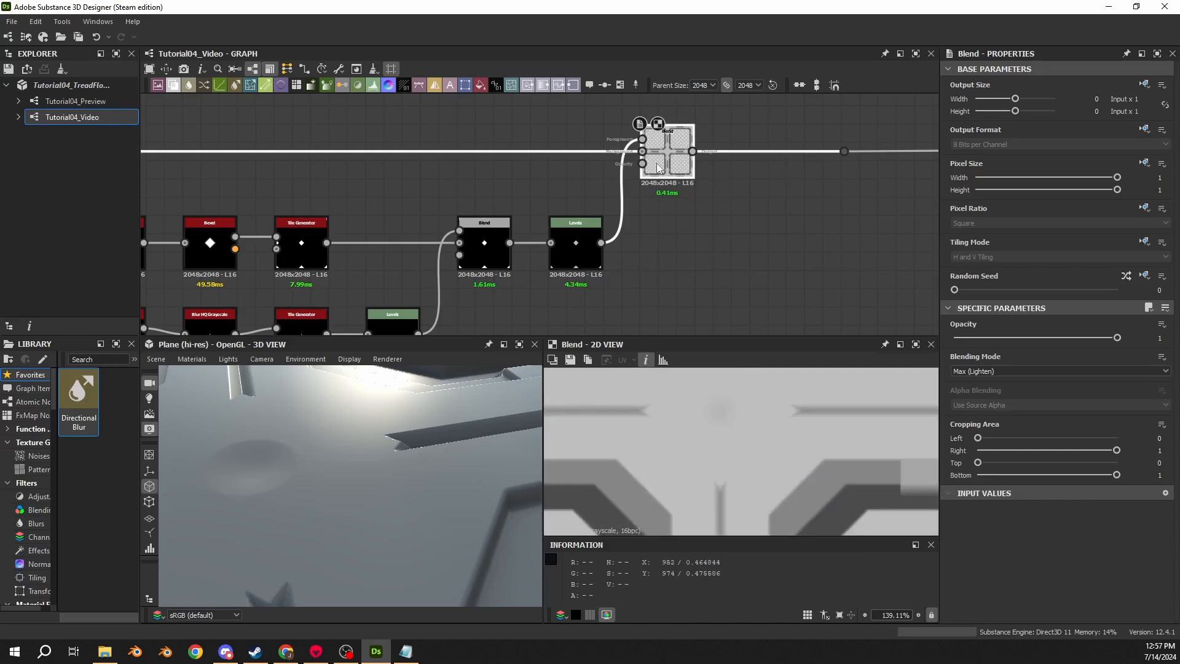
{"action": "middle_click_drag", "start_coordinate": [584, 445], "coordinate": [751, 454]}
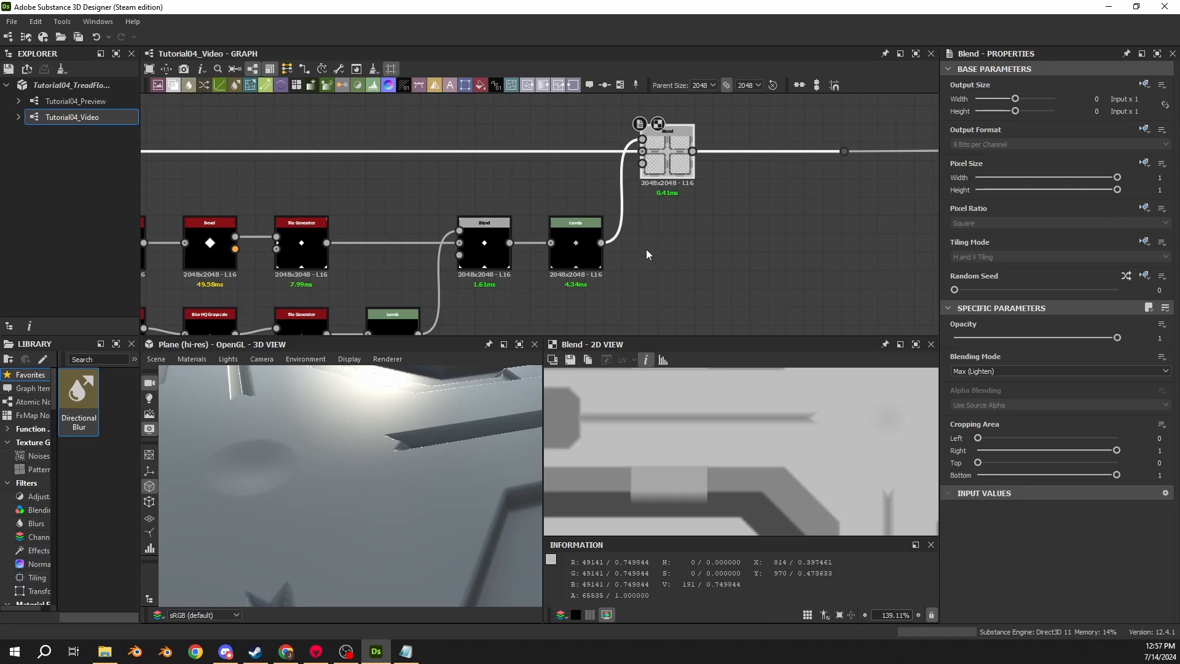
- Toggle the Levels node off and on and compare its output with the Max (Lighten) Blend output
{"action": "left_click", "coordinate": [581, 256]}
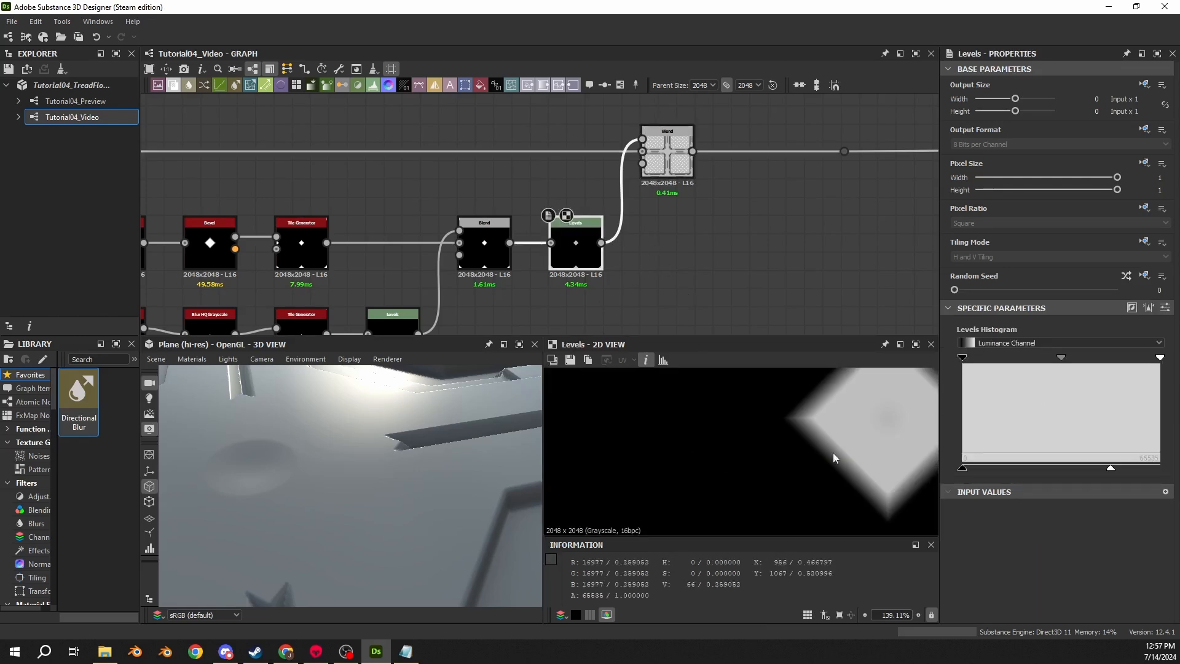
{"action": "key", "text": "shift+d"}
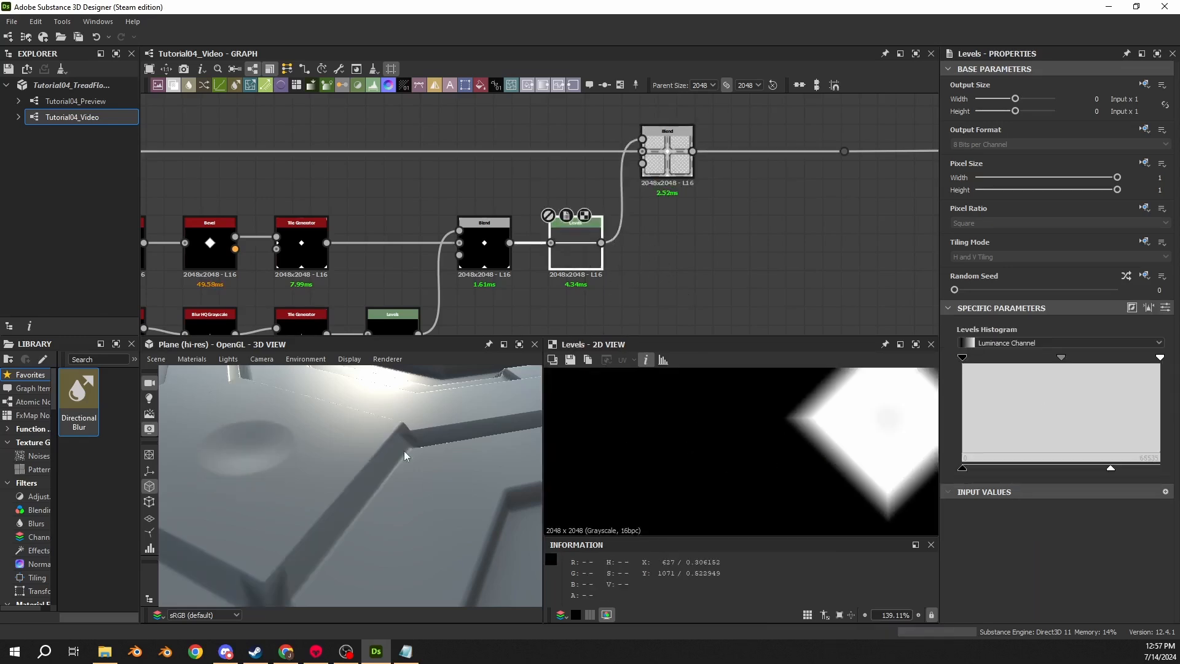
{"action": "scroll", "coordinate": [392, 470], "scroll_direction": "down", "scroll_amount": 2}
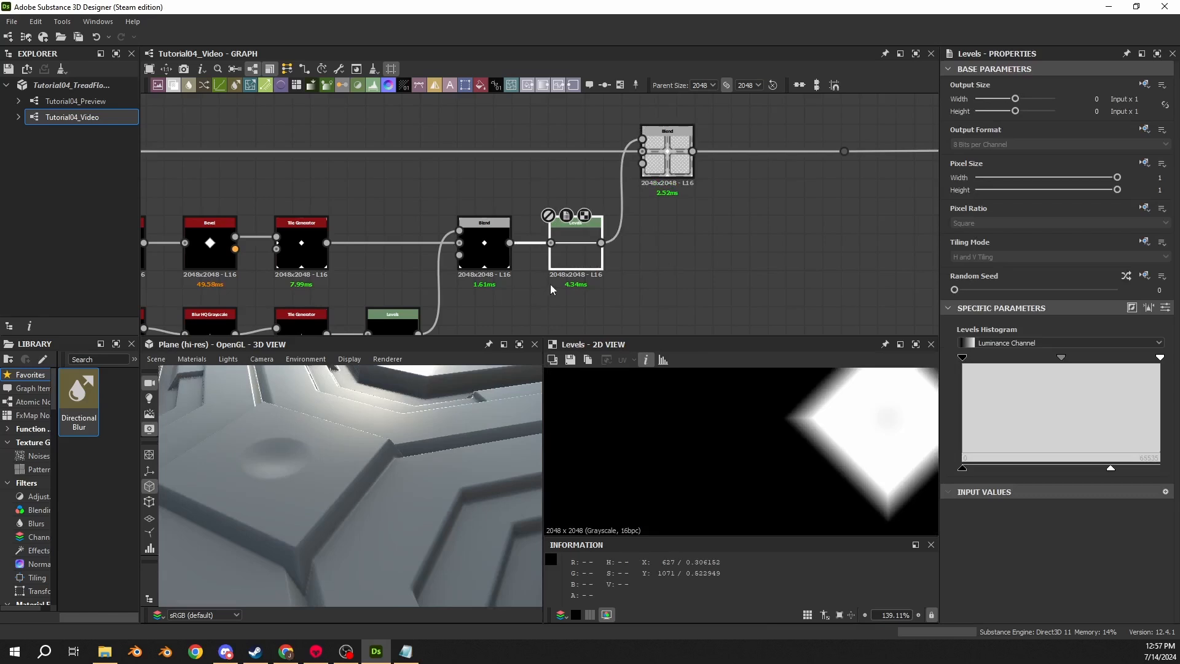
{"action": "key", "text": "shift+d"}
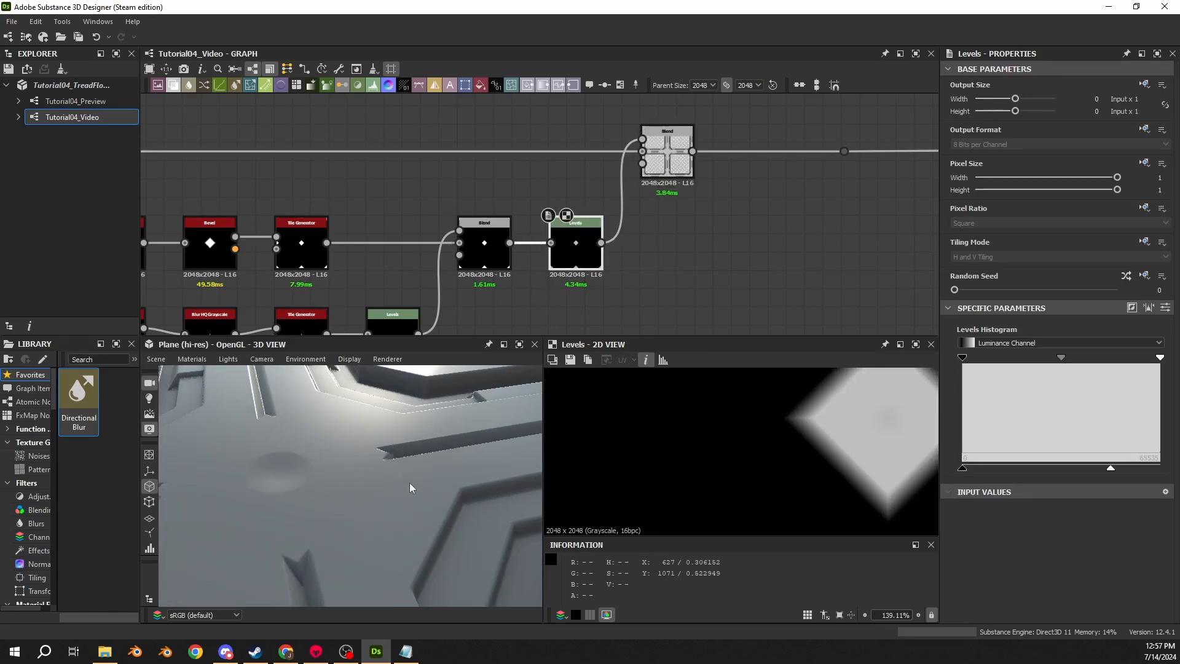
{"action": "double_click", "coordinate": [643, 169]}
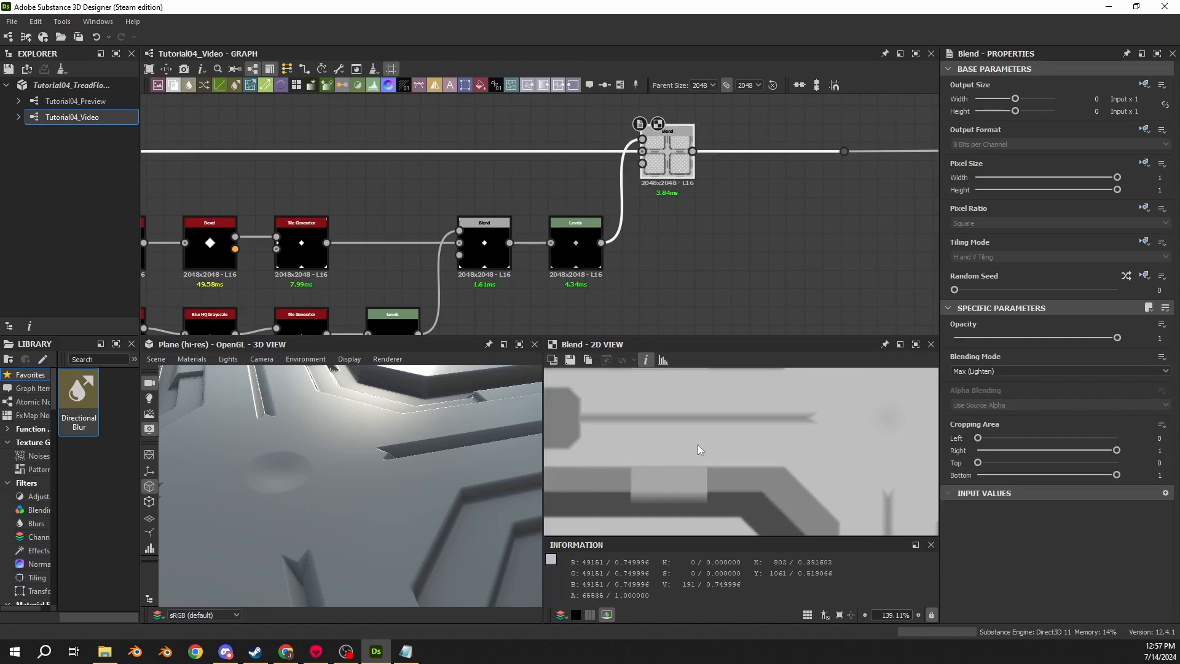
{"action": "double_click", "coordinate": [581, 241]}
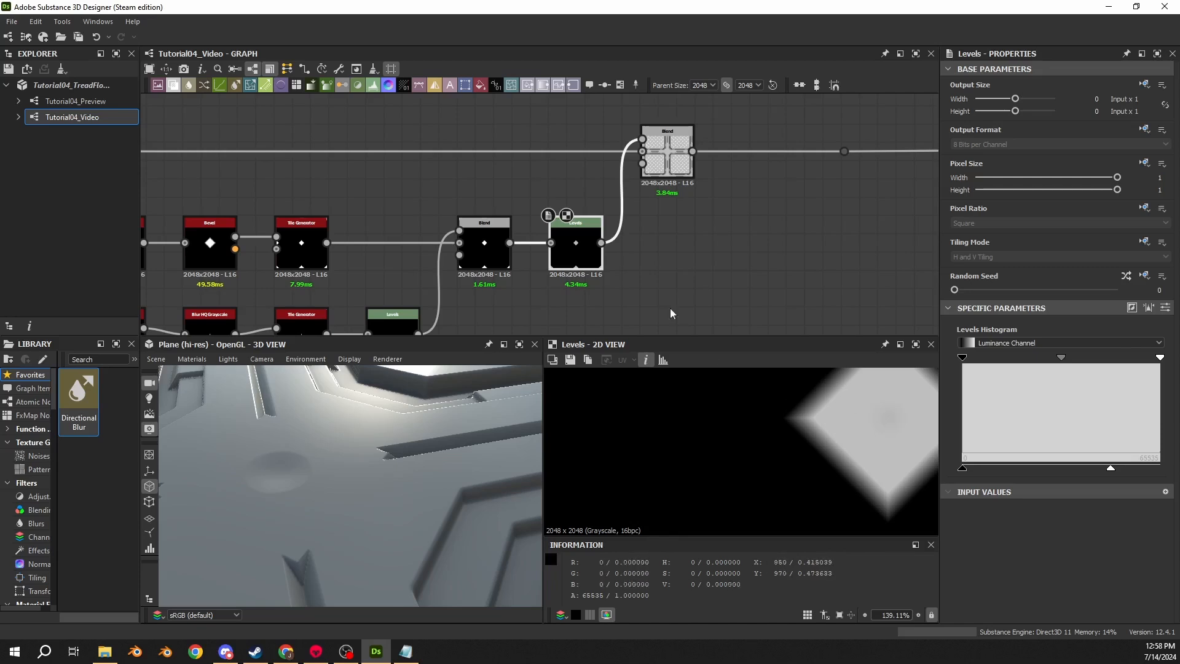
{"action": "left_click", "coordinate": [669, 157]}
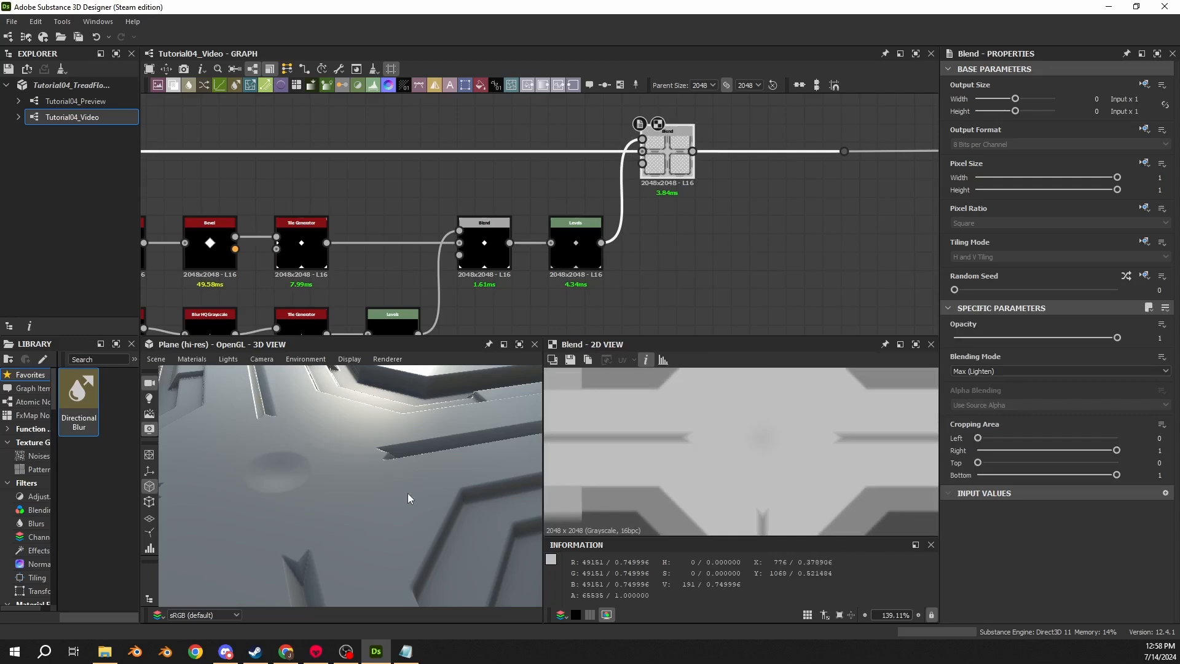
{"action": "left_click_drag", "start_coordinate": [408, 498], "coordinate": [368, 495]}
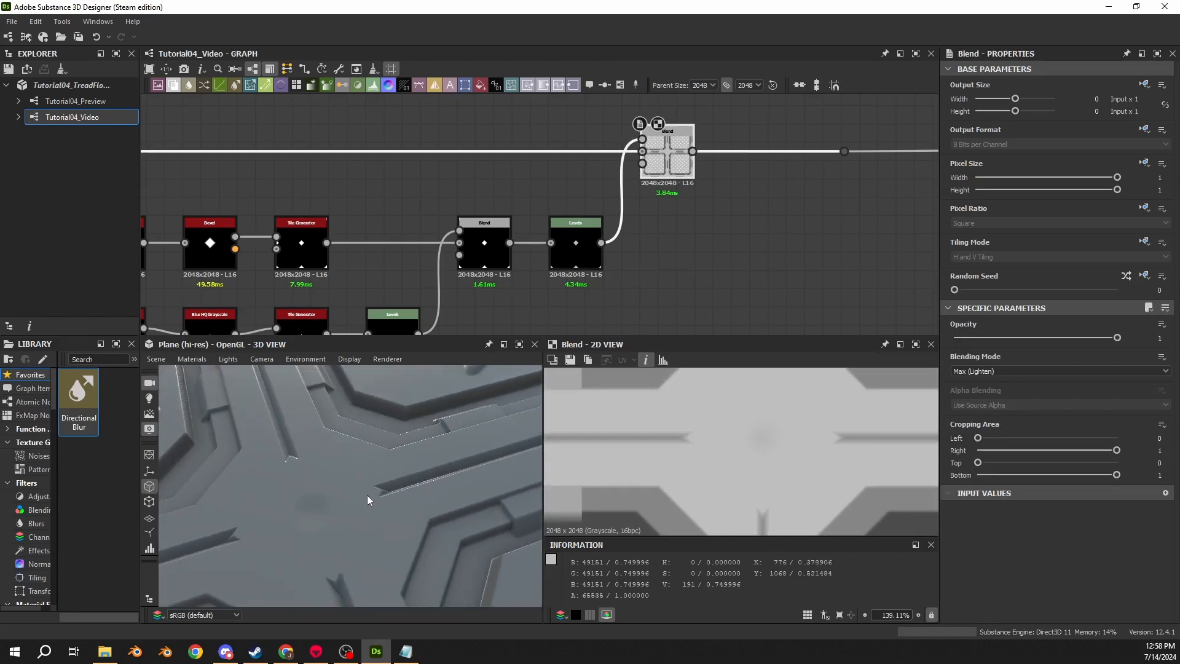
{"action": "left_click", "coordinate": [567, 244]}
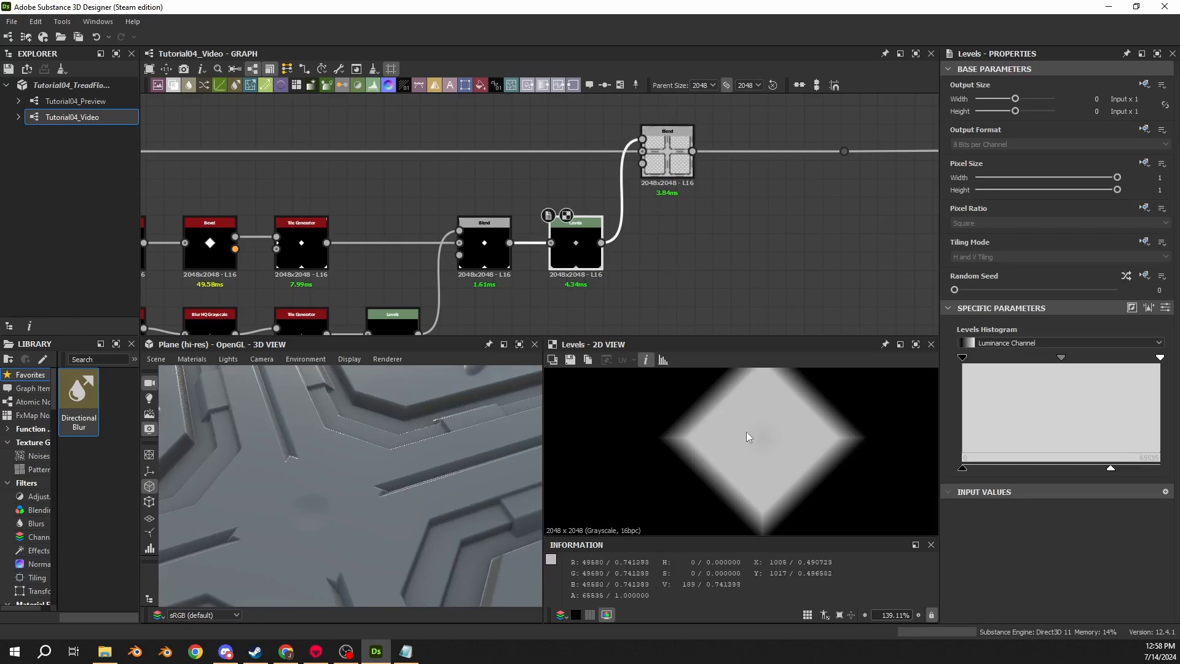
{"action": "middle_click_drag", "start_coordinate": [746, 432], "coordinate": [706, 482]}
{"action": "left_click", "coordinate": [667, 147]}
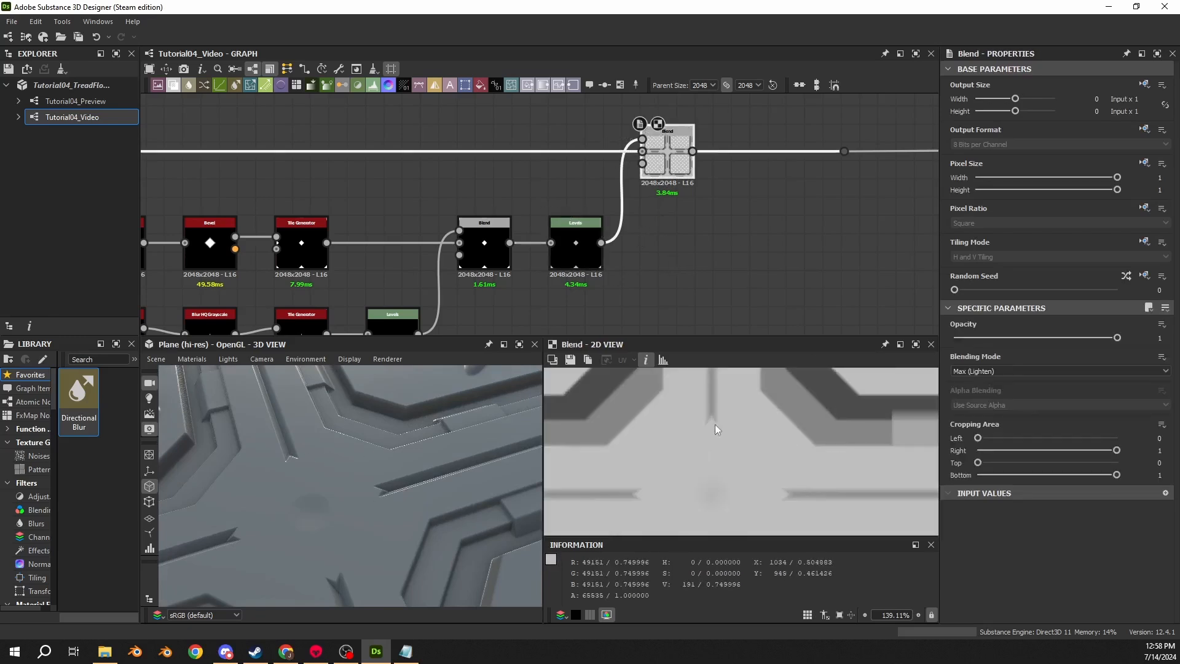
{"action": "scroll", "coordinate": [714, 424], "scroll_direction": "up", "scroll_amount": 5}
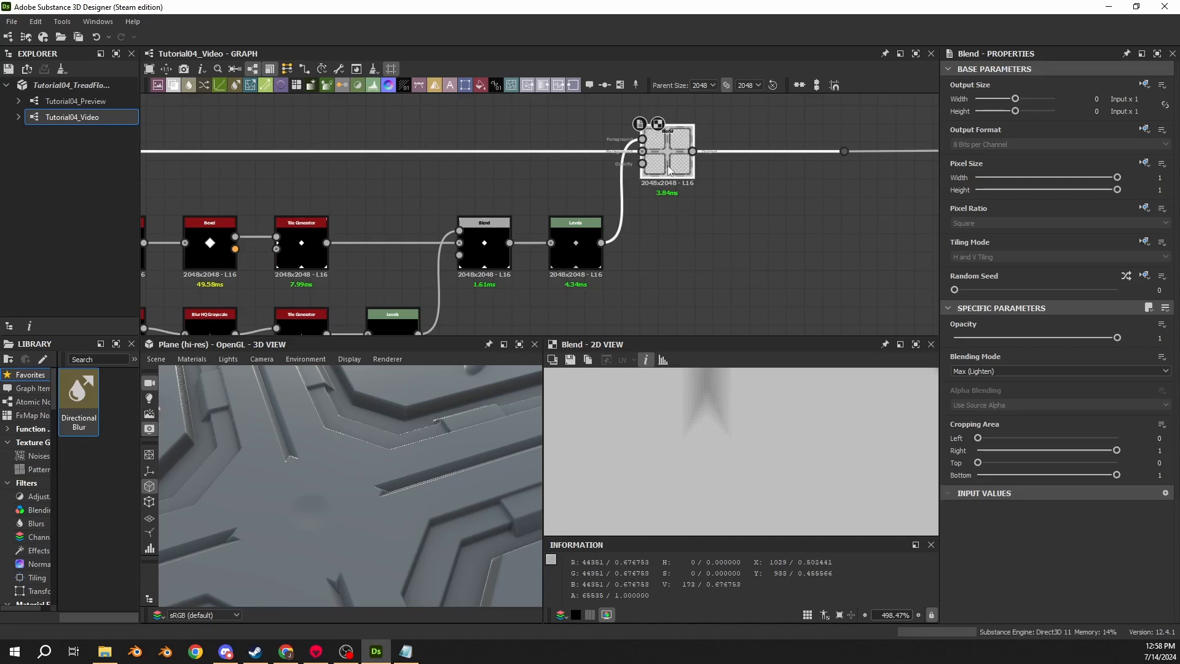
{"action": "scroll", "coordinate": [728, 484], "scroll_direction": "down", "scroll_amount": 8}
{"action": "left_click", "coordinate": [569, 268]}
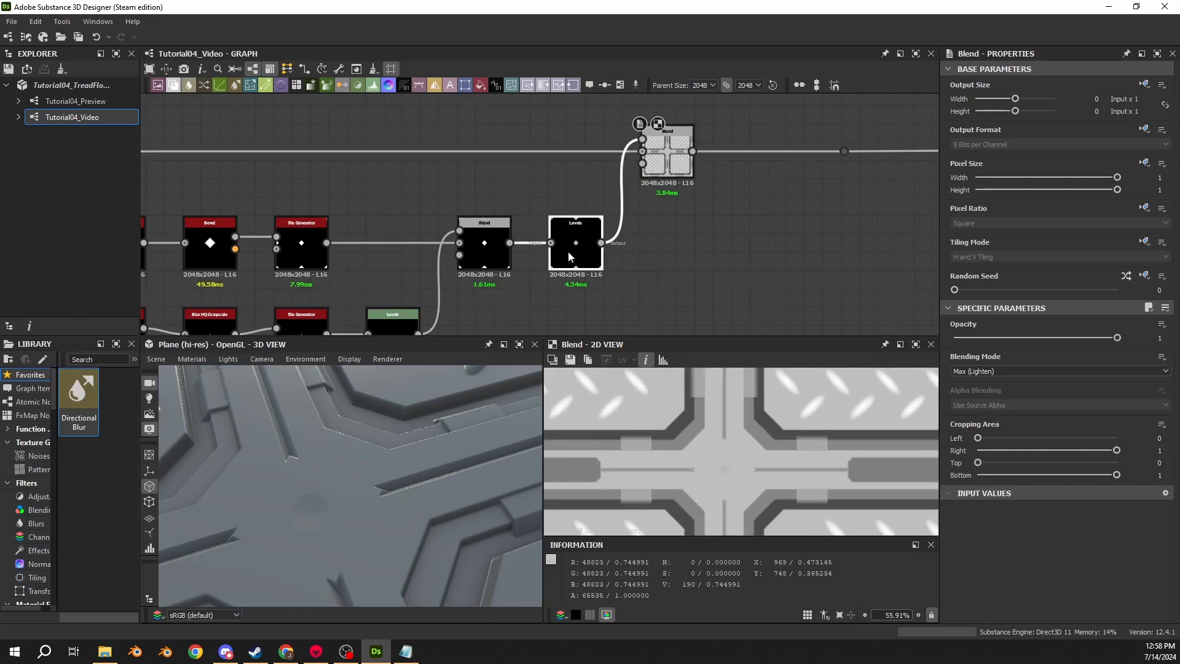
{"action": "left_click", "coordinate": [667, 161]}
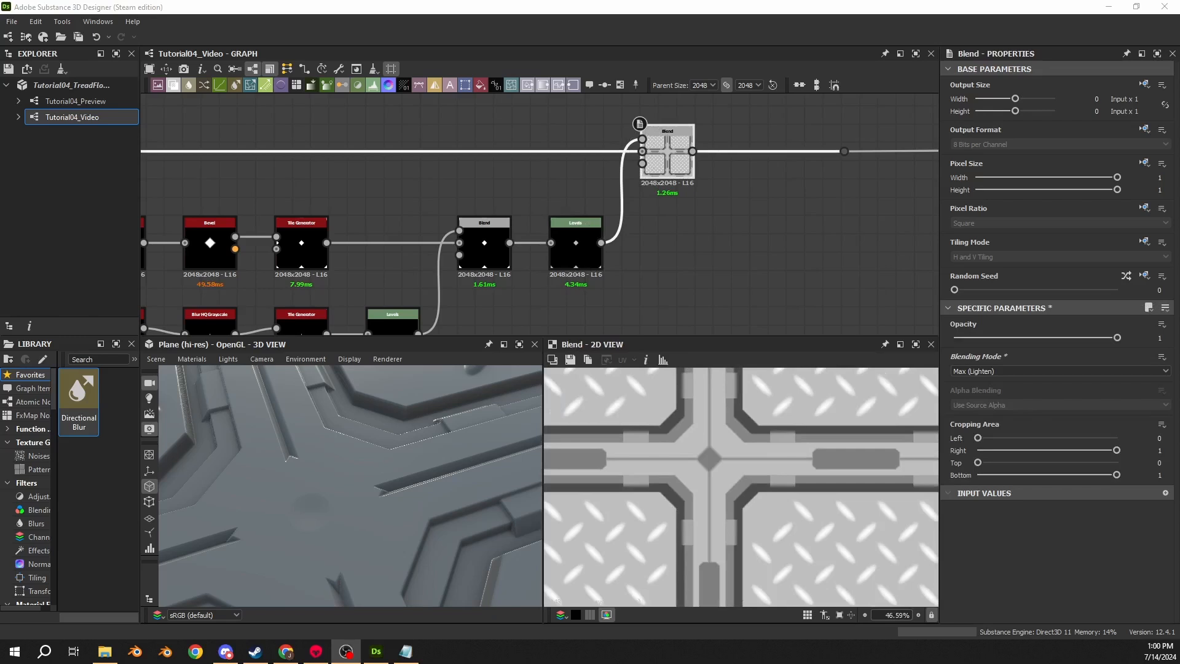
{"action": "double_click", "coordinate": [665, 156]}
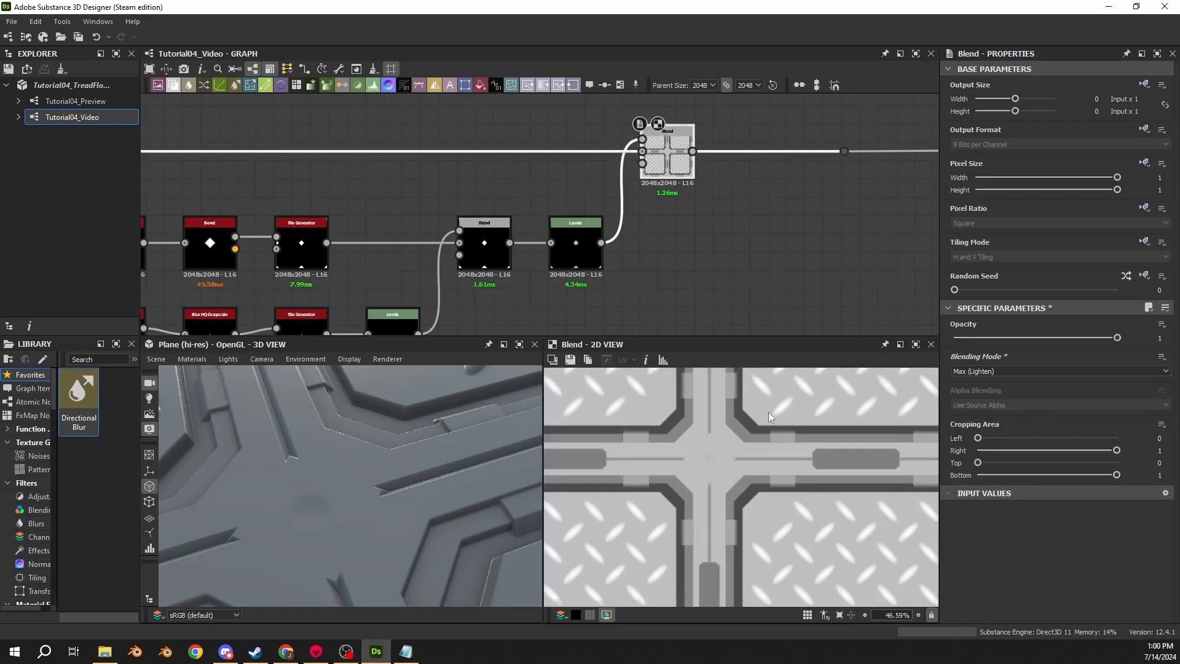
{"action": "double_click", "coordinate": [642, 152]}
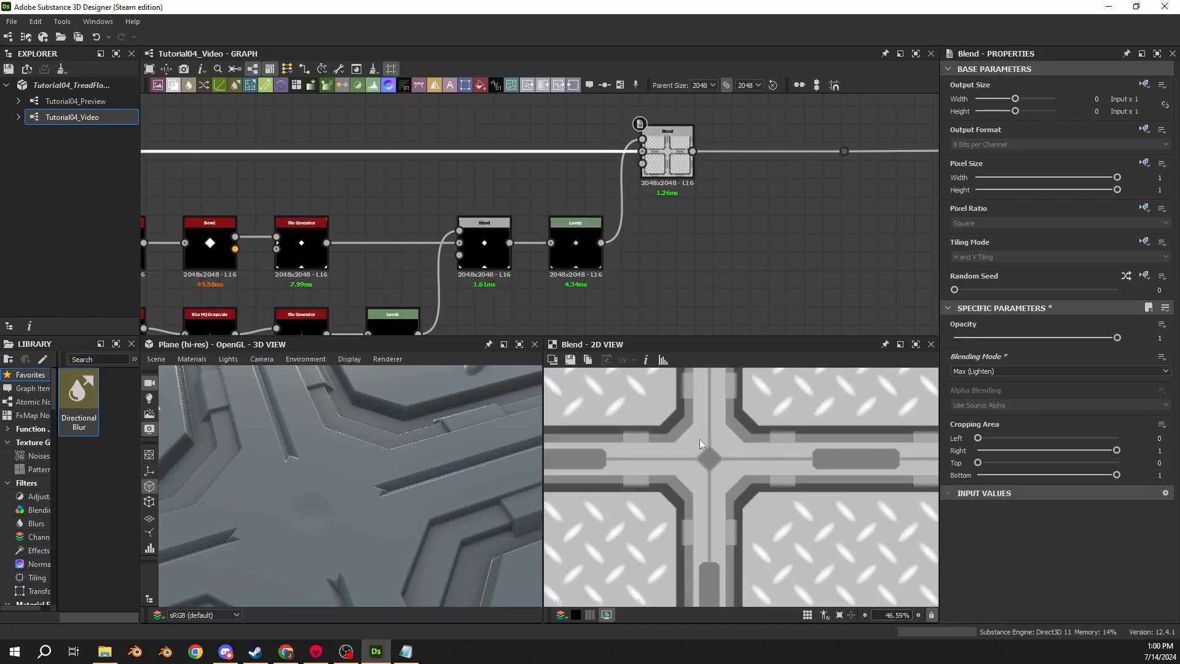
{"action": "double_click", "coordinate": [571, 246]}
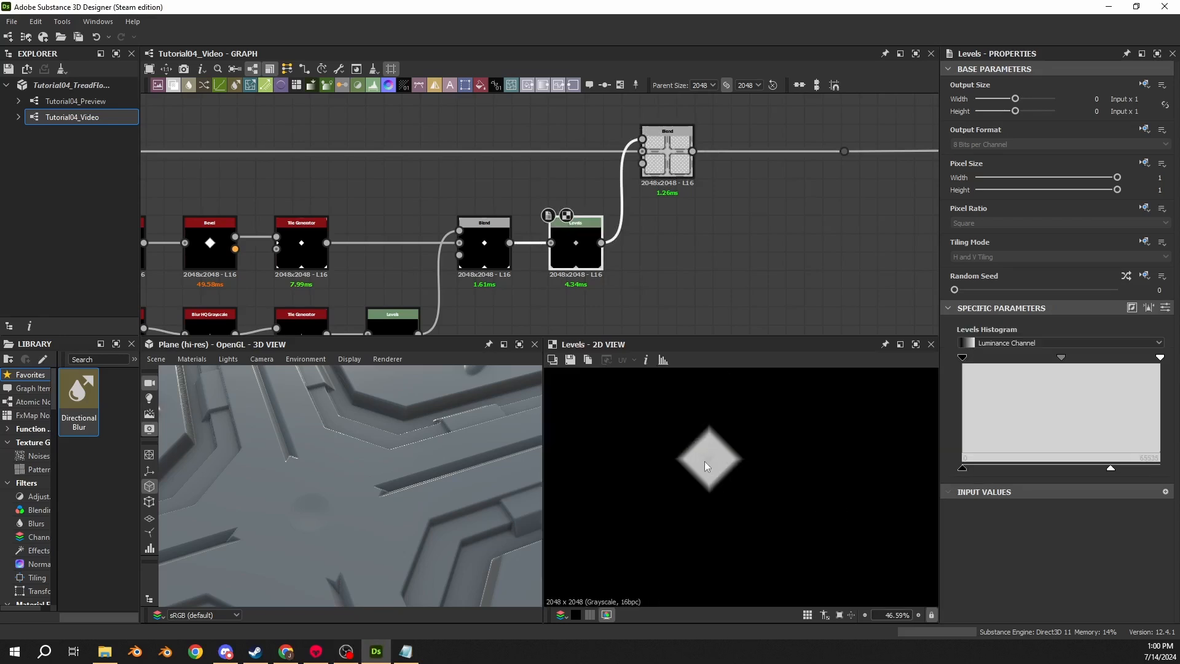
{"action": "double_click", "coordinate": [663, 150]}
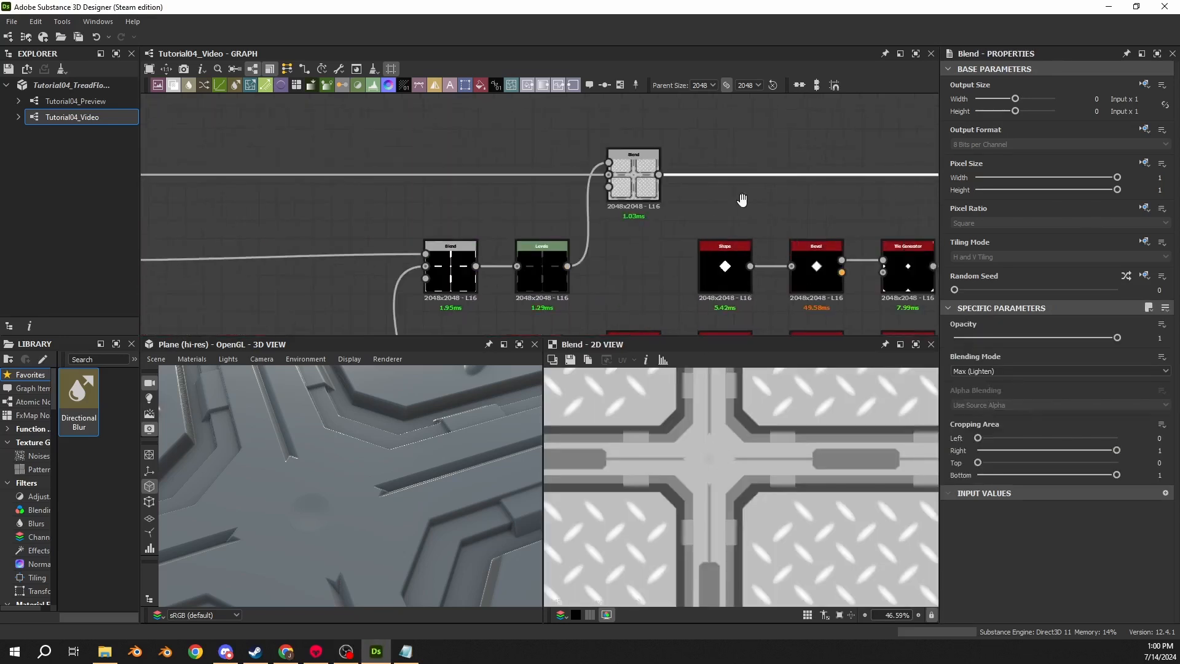
- Set the Scale of the Tile Generator fed by the diamond Shape to 2
{"action": "middle_click_drag", "start_coordinate": [743, 199], "coordinate": [777, 194]}
{"action": "middle_click_drag", "start_coordinate": [489, 205], "coordinate": [885, 141]}
{"action": "scroll", "coordinate": [473, 208], "scroll_direction": "down", "scroll_amount": 3}
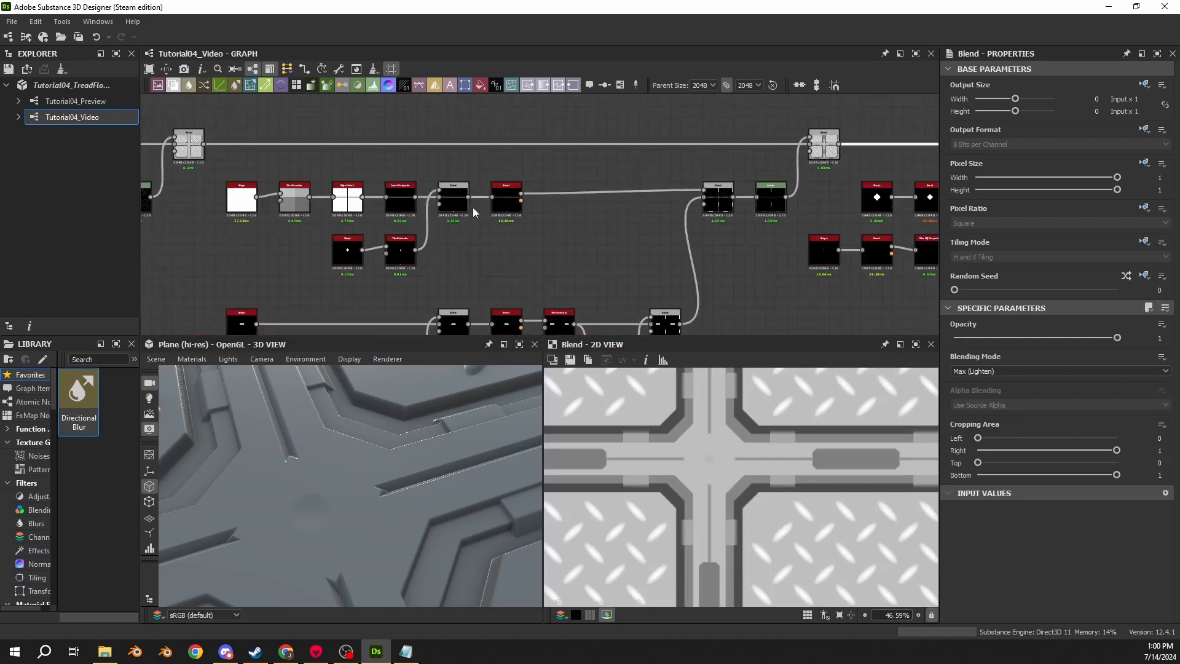
{"action": "scroll", "coordinate": [477, 242], "scroll_direction": "up", "scroll_amount": 3}
{"action": "middle_click_drag", "start_coordinate": [424, 239], "coordinate": [598, 230]}
{"action": "scroll", "coordinate": [504, 216], "scroll_direction": "up", "scroll_amount": 2}
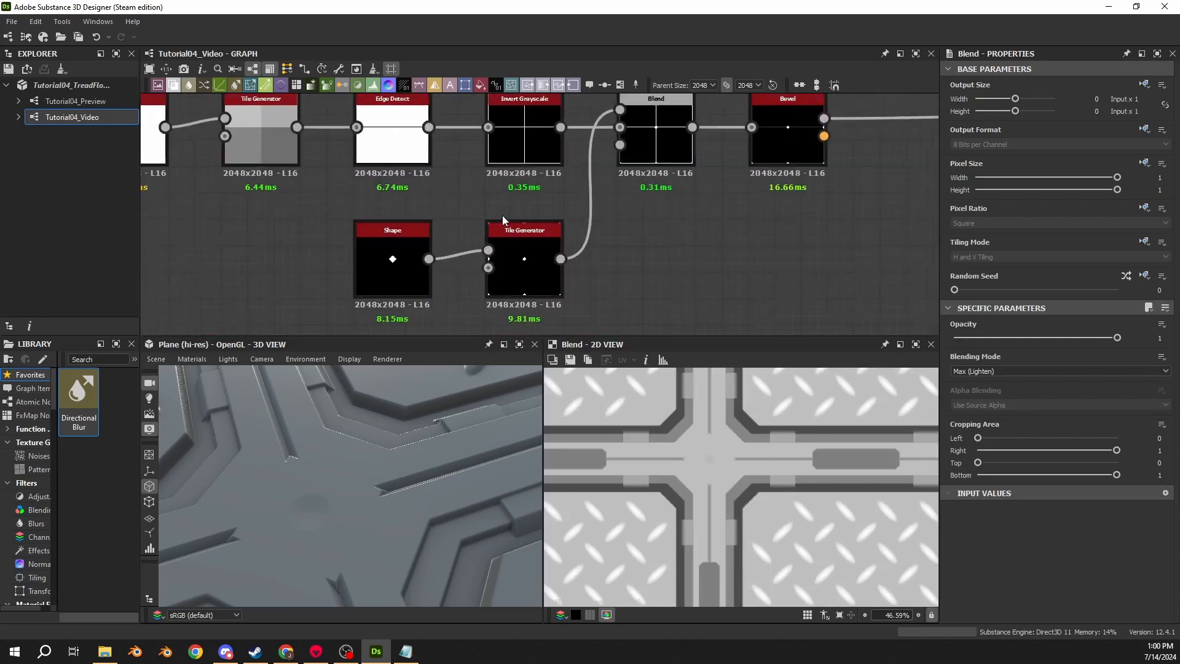
{"action": "double_click", "coordinate": [539, 260]}
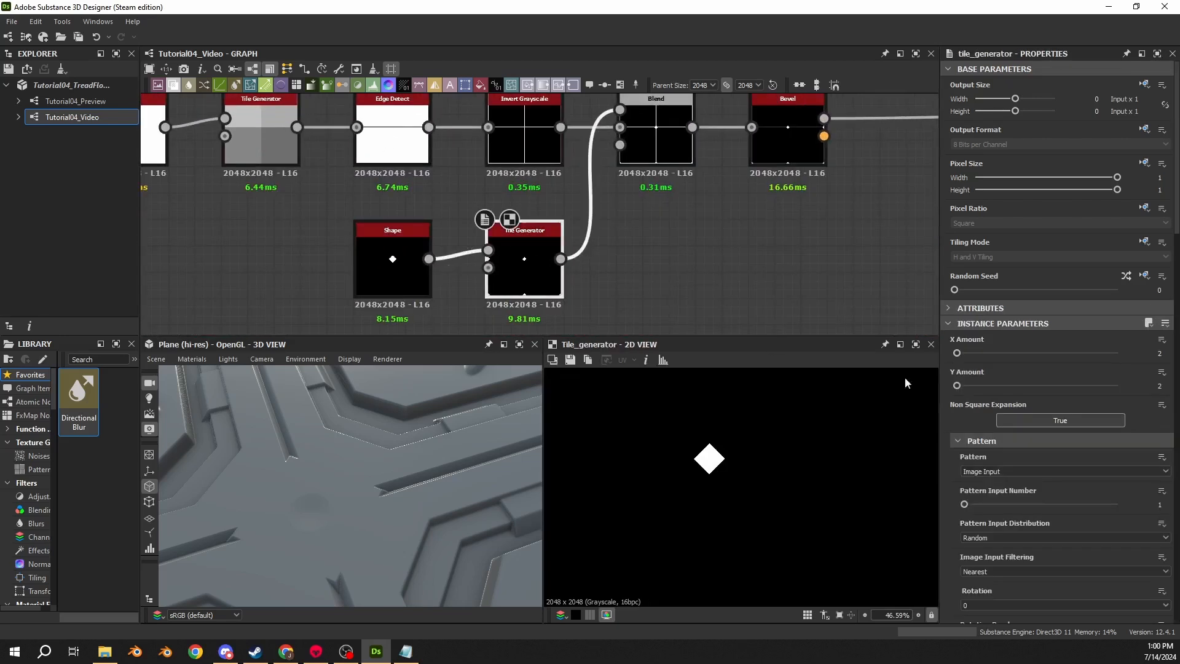
{"action": "scroll", "coordinate": [949, 439], "scroll_direction": "down", "scroll_amount": 5}
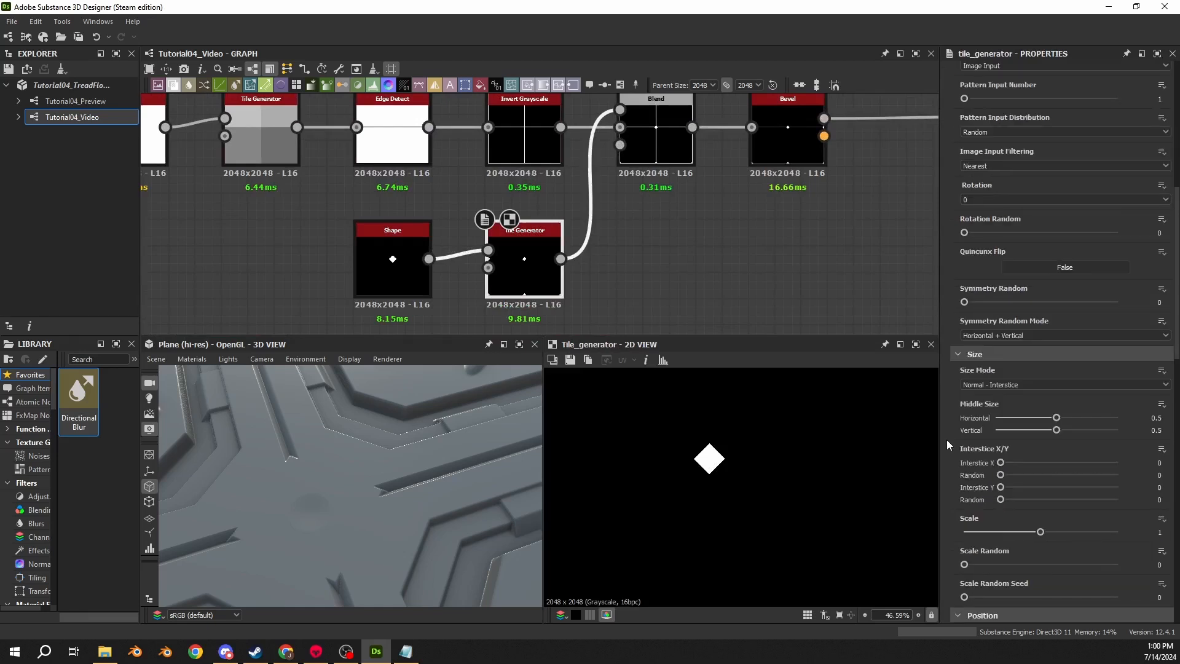
{"action": "left_click", "coordinate": [1177, 535]}
{"action": "type", "text": "2"}
{"action": "key", "text": "Return"}
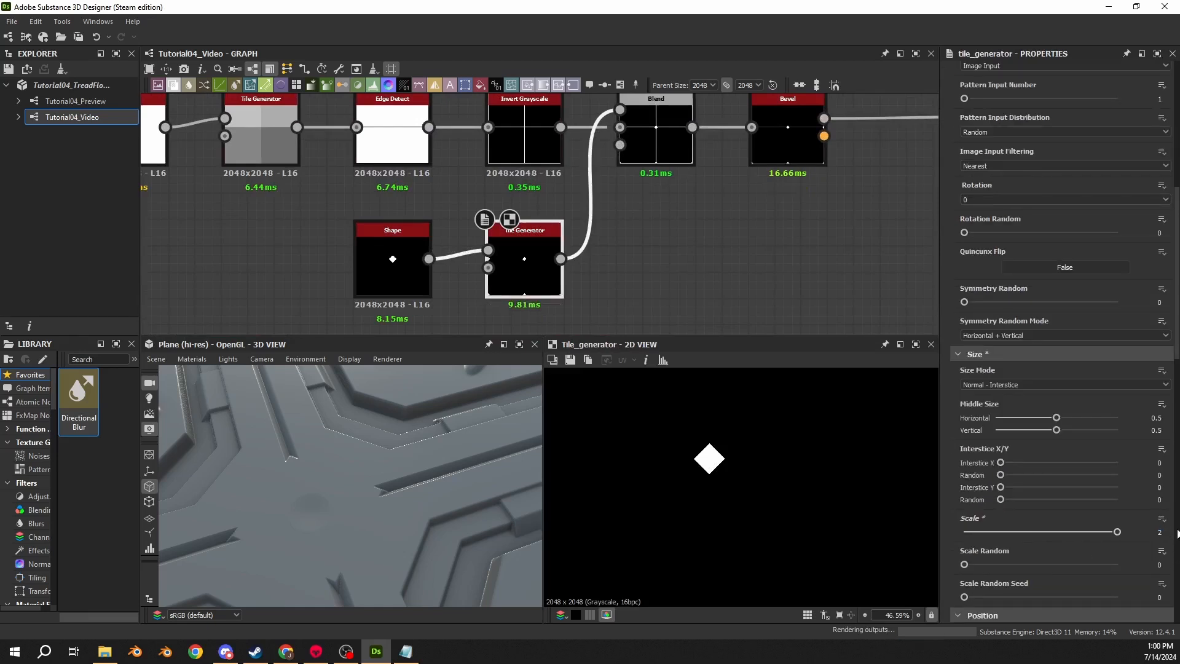
{"action": "left_click", "coordinate": [784, 147]}
{"action": "middle_click_drag", "start_coordinate": [805, 210], "coordinate": [443, 243]}
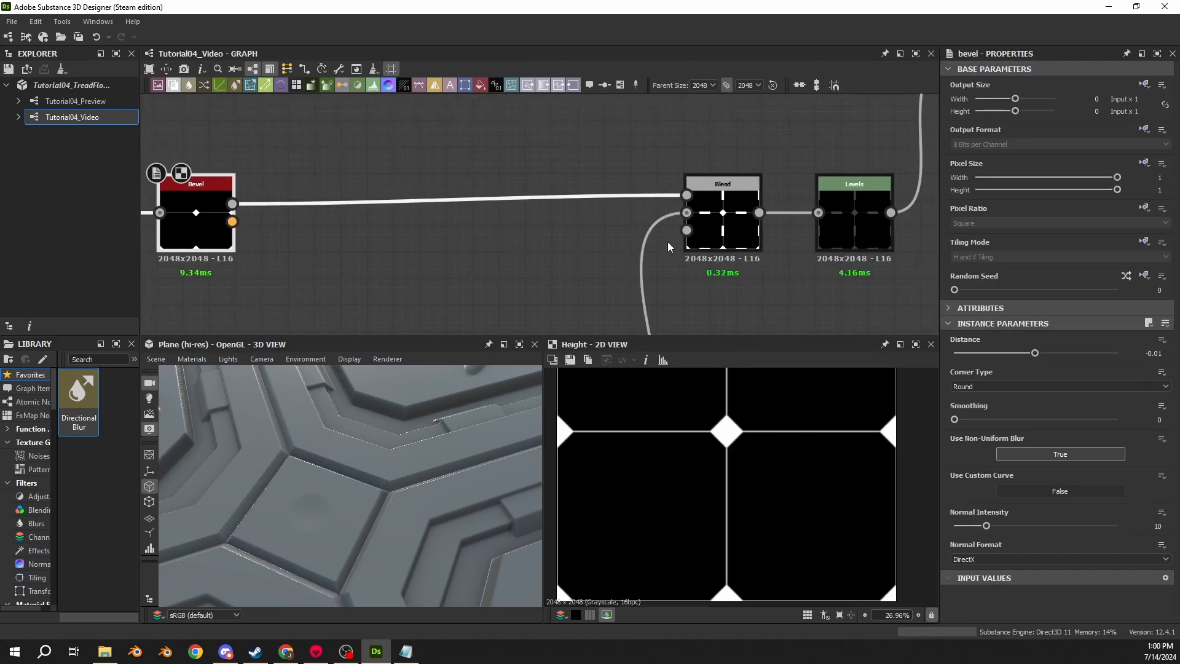
- Compare the downstream Max Blend output with the Levels node output in the 2D view
{"action": "scroll", "coordinate": [474, 285], "scroll_direction": "down", "scroll_amount": 3}
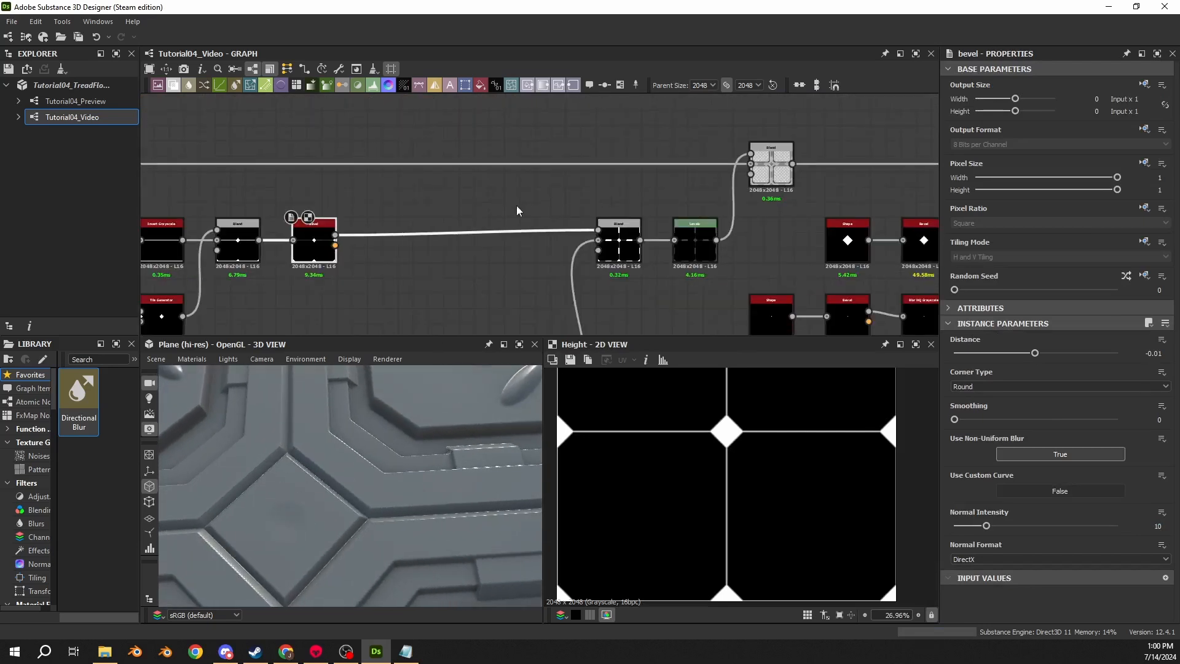
{"action": "middle_click_drag", "start_coordinate": [573, 214], "coordinate": [215, 198]}
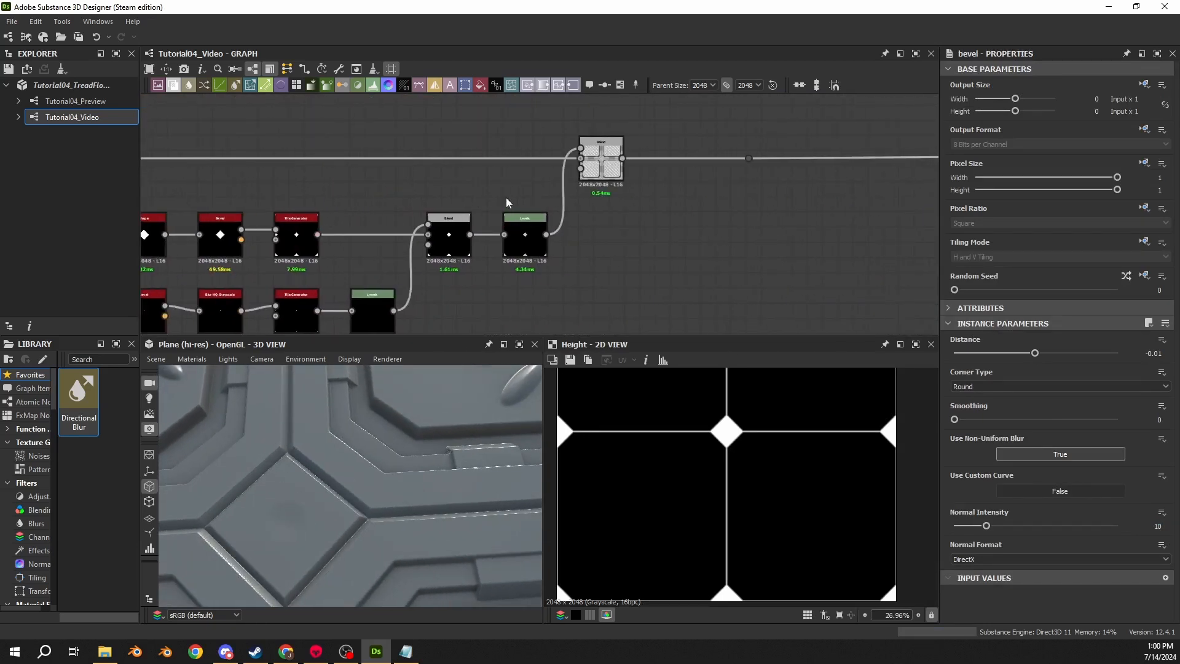
{"action": "double_click", "coordinate": [621, 170]}
{"action": "scroll", "coordinate": [716, 396], "scroll_direction": "up", "scroll_amount": 5}
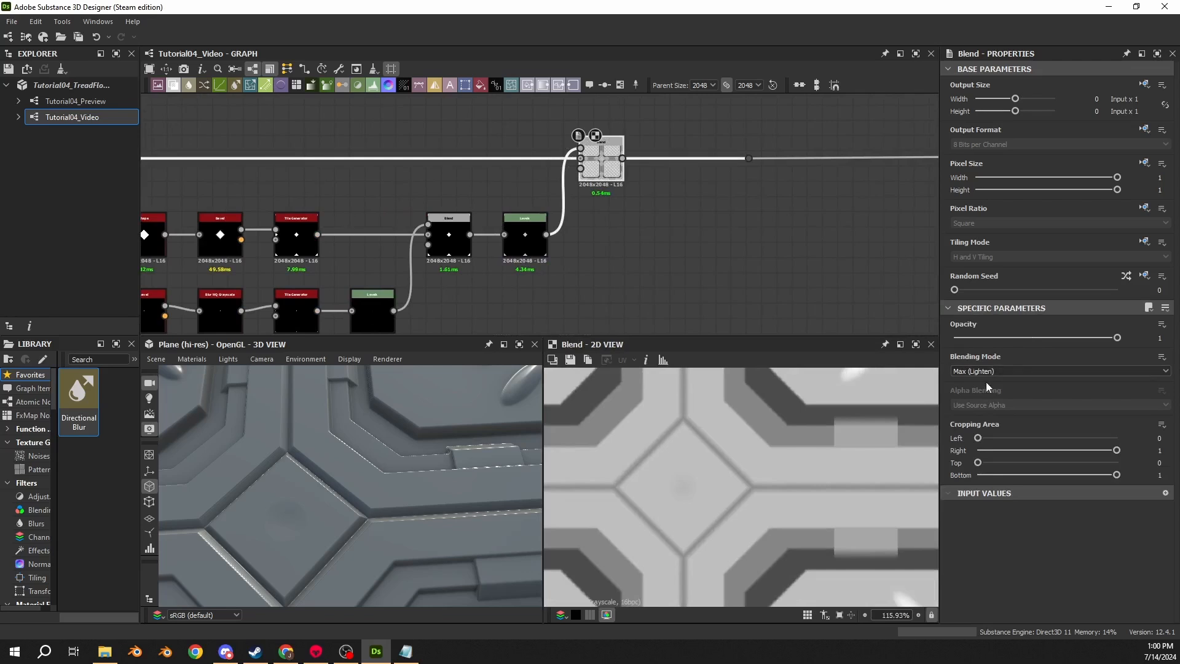
{"action": "scroll", "coordinate": [560, 201], "scroll_direction": "up", "scroll_amount": 4}
{"action": "double_click", "coordinate": [486, 276]}
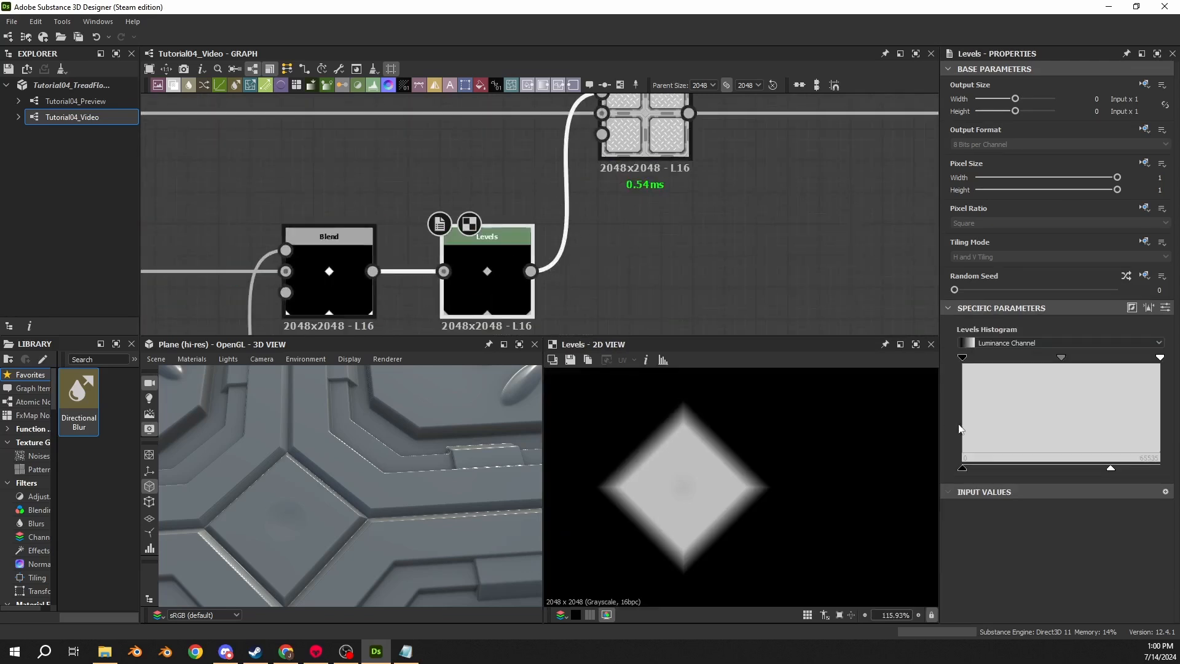
{"action": "left_click", "coordinate": [1165, 308]}
{"action": "double_click", "coordinate": [658, 137]}
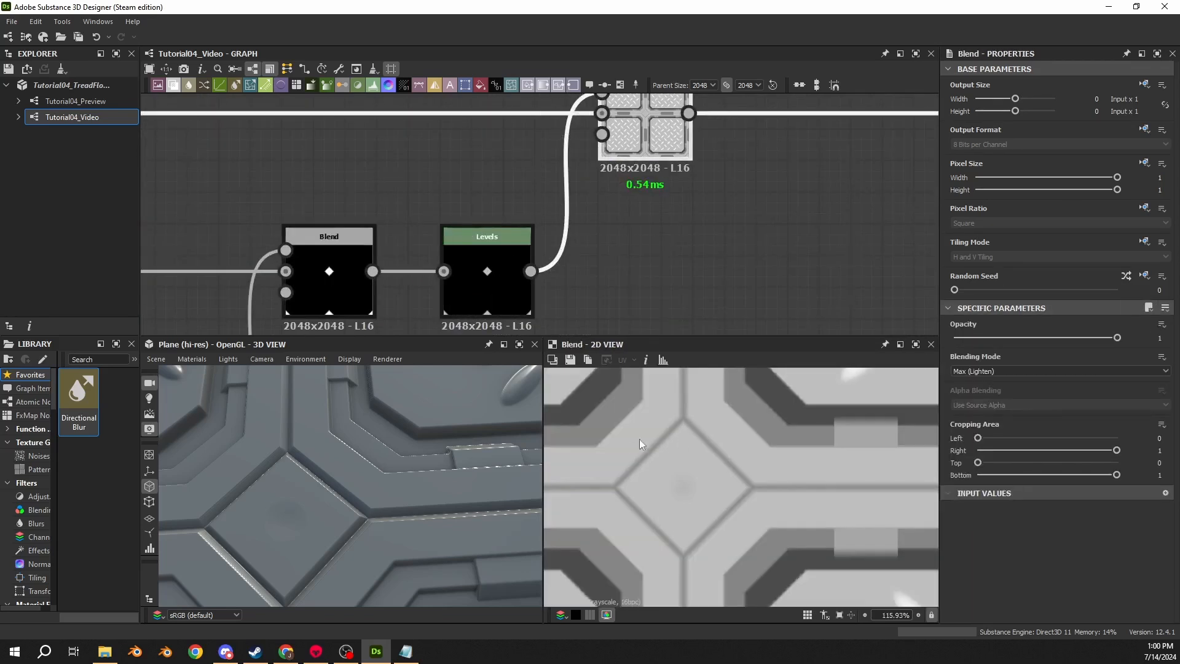
- Try lowering the Levels node's output high handle in the histogram, checking the 3D view, and undo it
{"action": "left_click", "coordinate": [486, 243]}
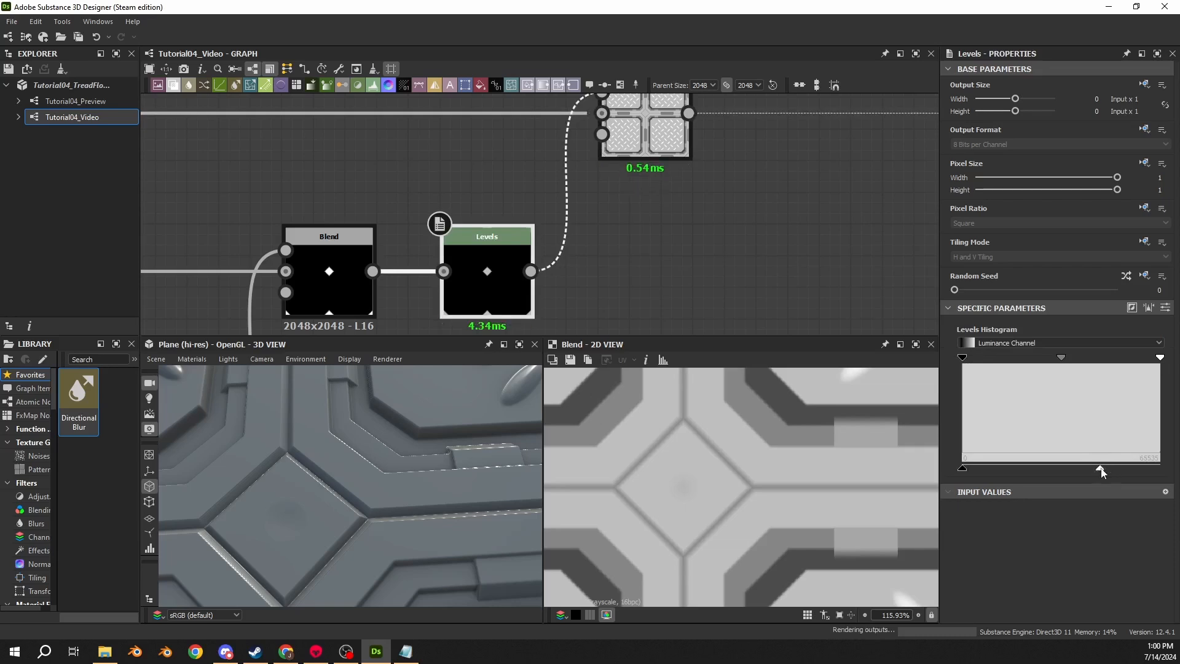
{"action": "left_click_drag", "start_coordinate": [1099, 470], "coordinate": [1084, 470]}
{"action": "left_click_drag", "start_coordinate": [422, 487], "coordinate": [378, 453]}
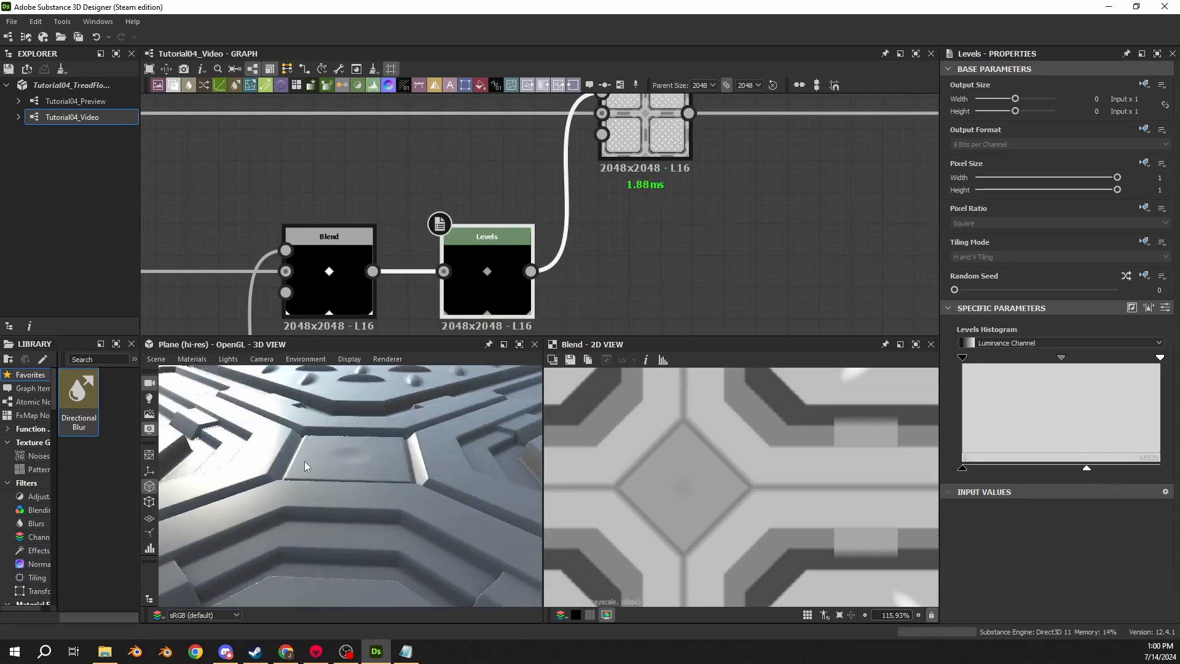
{"action": "left_click_drag", "start_coordinate": [304, 461], "coordinate": [305, 543]}
{"action": "key", "text": "ctrl+z"}
- Try the Add (Linear Dodge) blending mode on the downstream Blend node and compare pixel values with image information
{"action": "left_click", "coordinate": [639, 132]}
{"action": "left_click", "coordinate": [981, 371]}
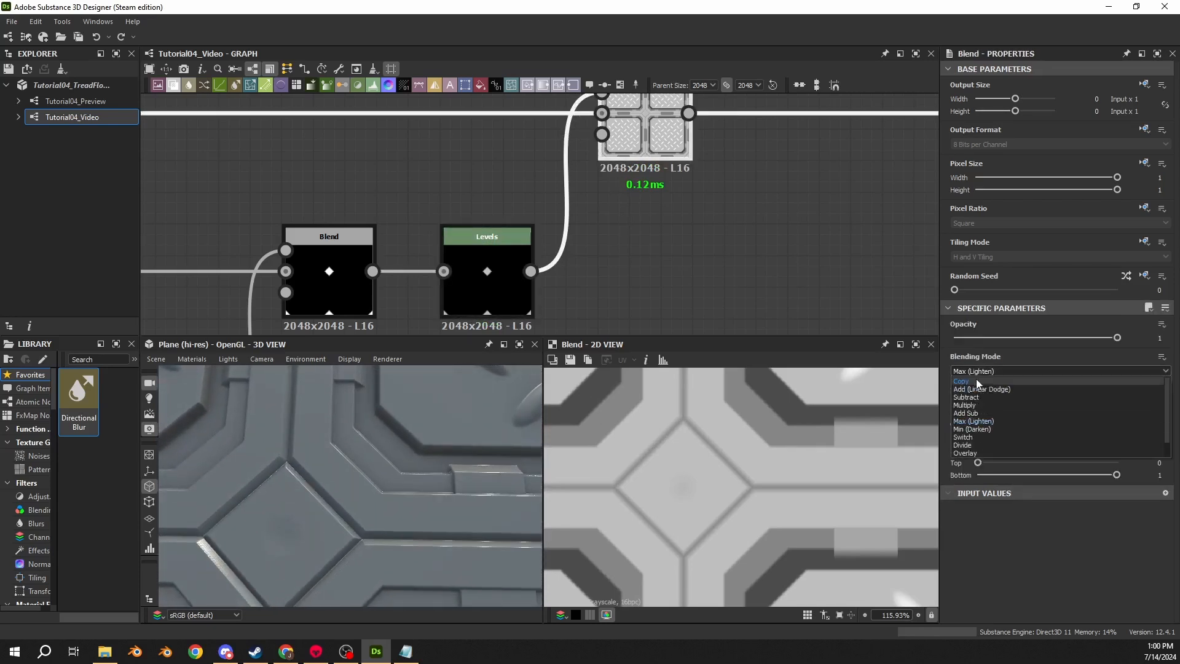
{"action": "left_click", "coordinate": [982, 394]}
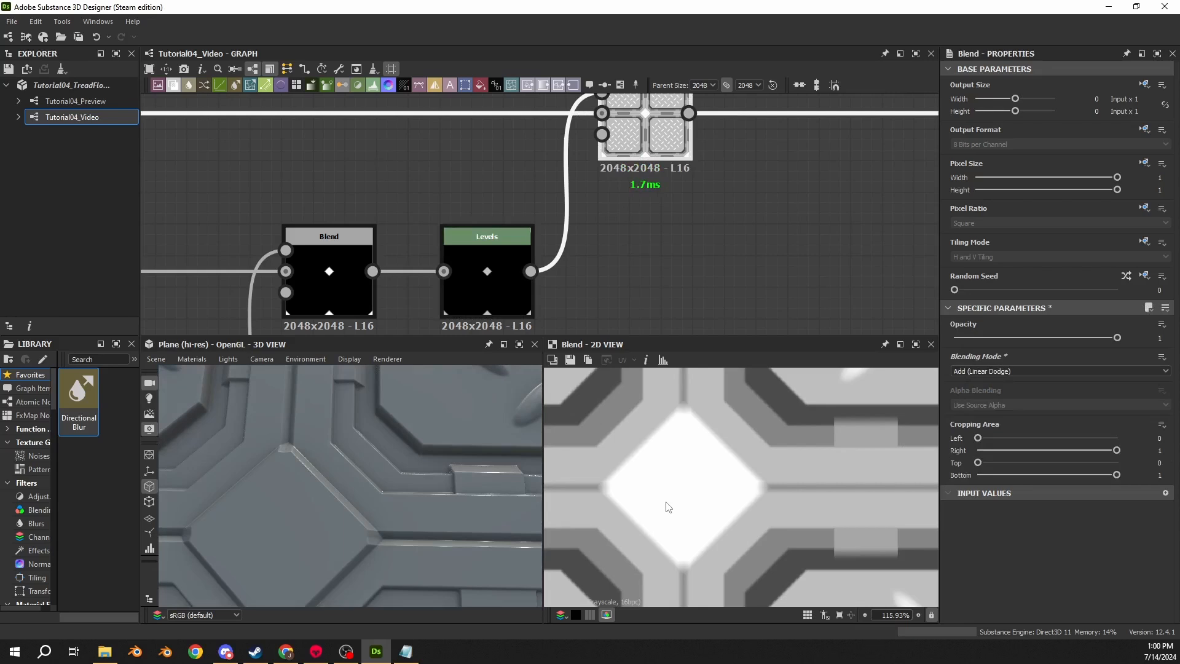
{"action": "double_click", "coordinate": [481, 279]}
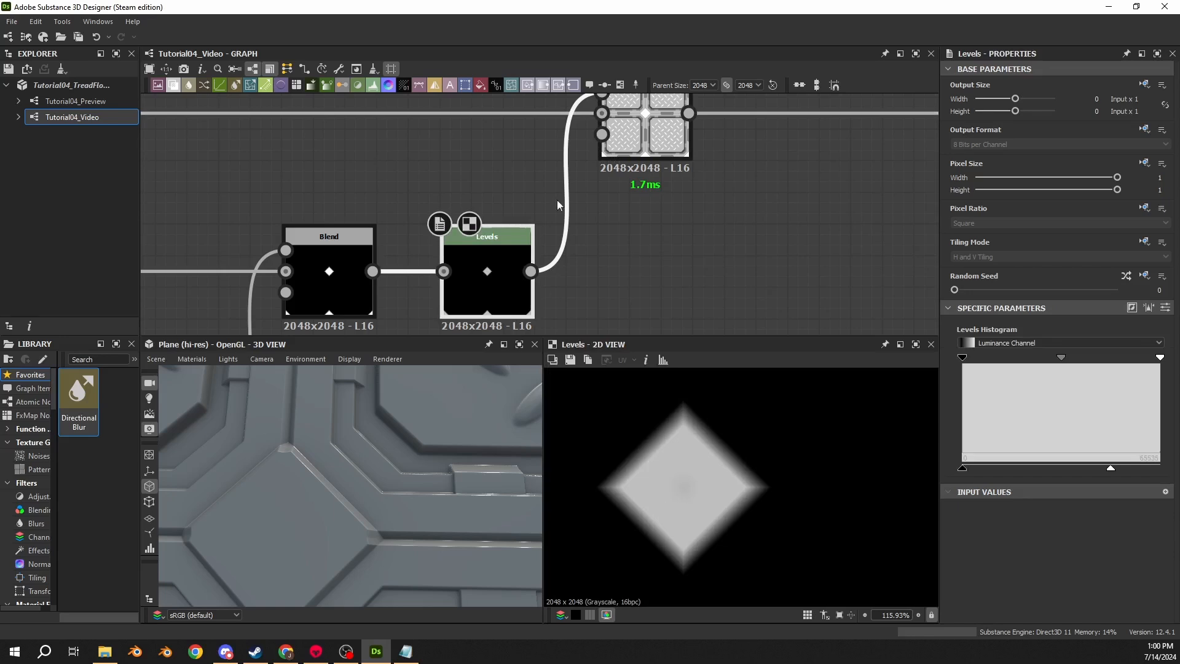
{"action": "double_click", "coordinate": [620, 134]}
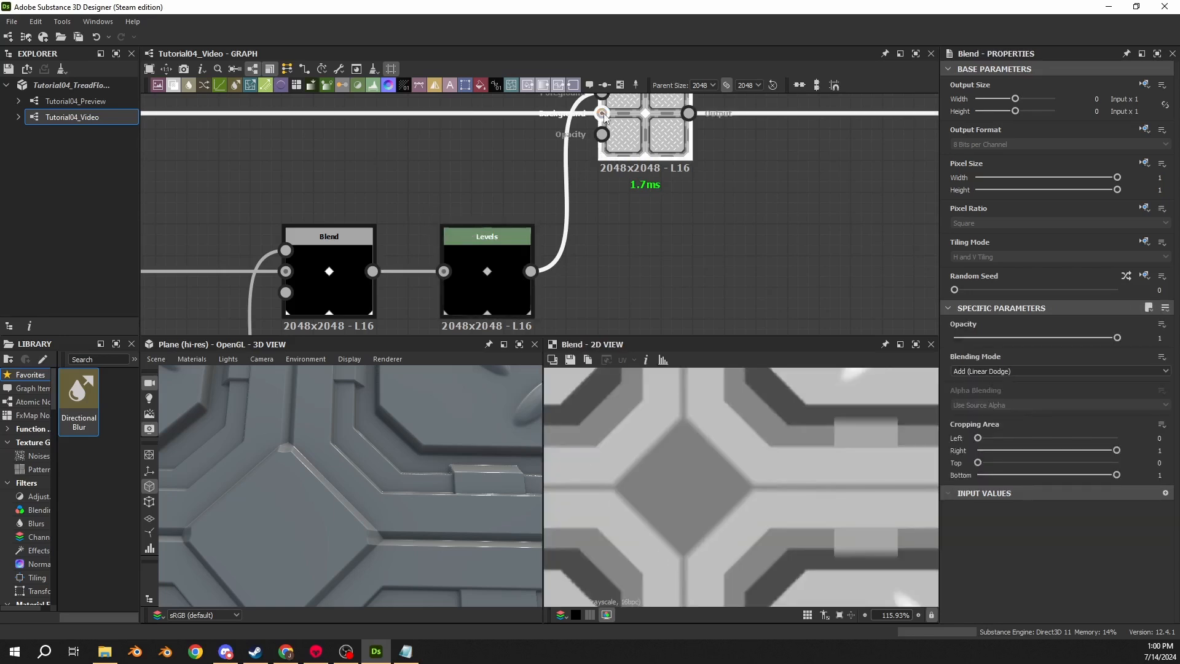
{"action": "left_click", "coordinate": [645, 361]}
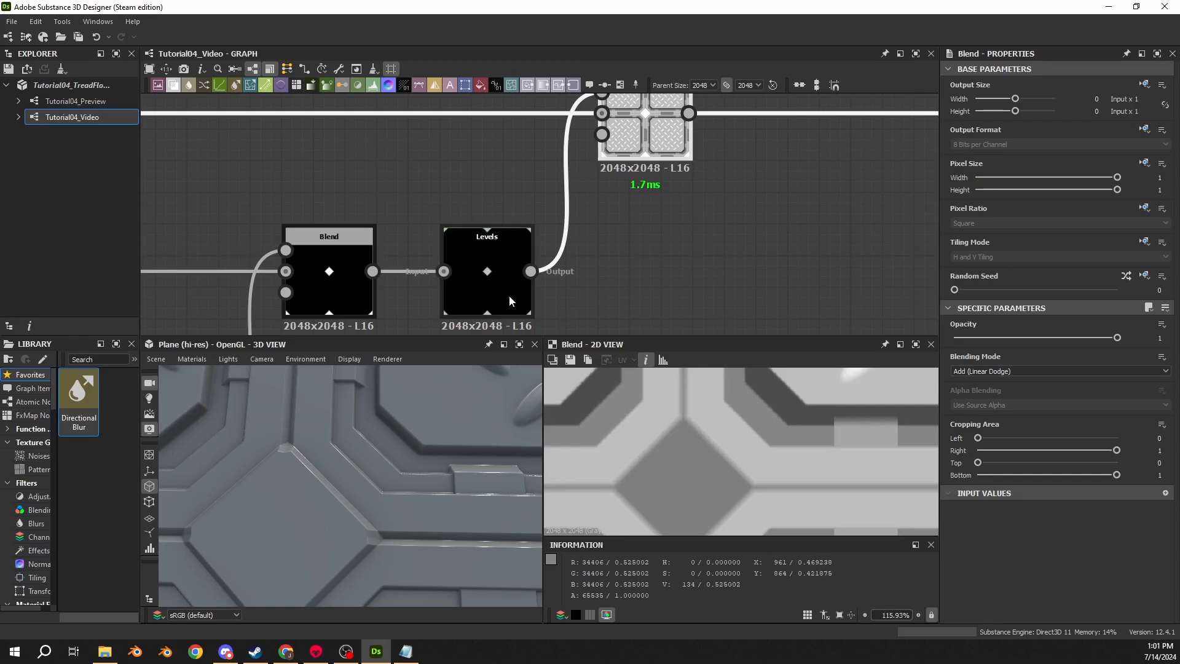
{"action": "mouse_move", "coordinate": [509, 295]}
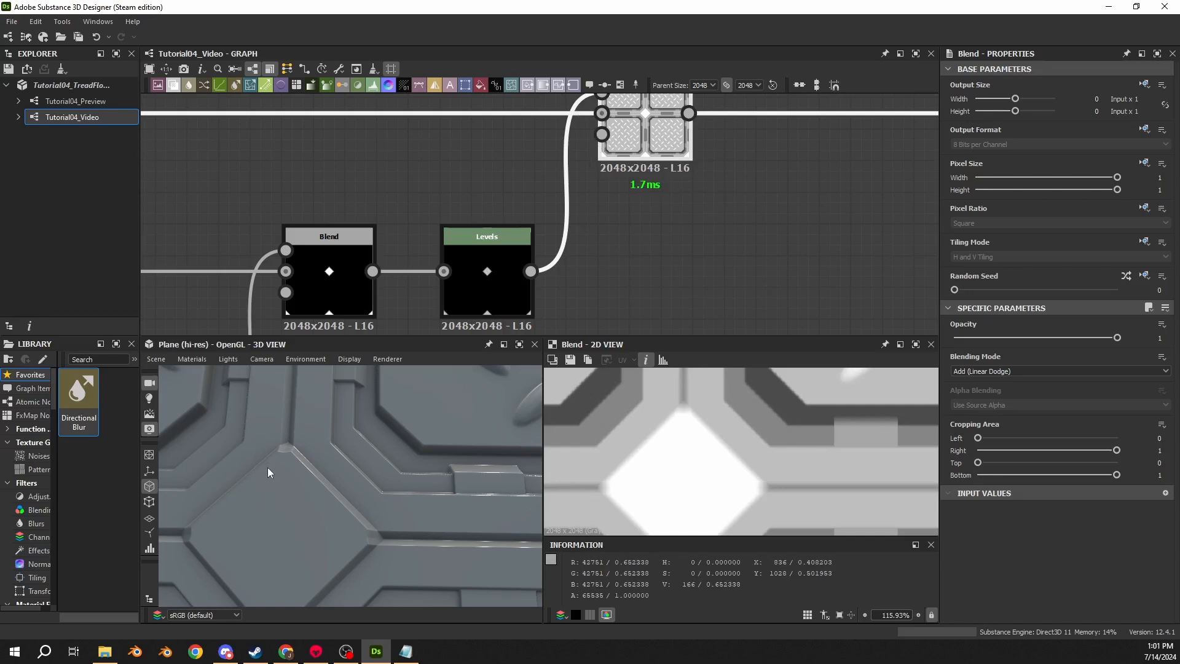
- Set the Blend node's blending mode back to Max (Lighten) and check the seams in the 3D view
{"action": "left_click", "coordinate": [971, 372]}
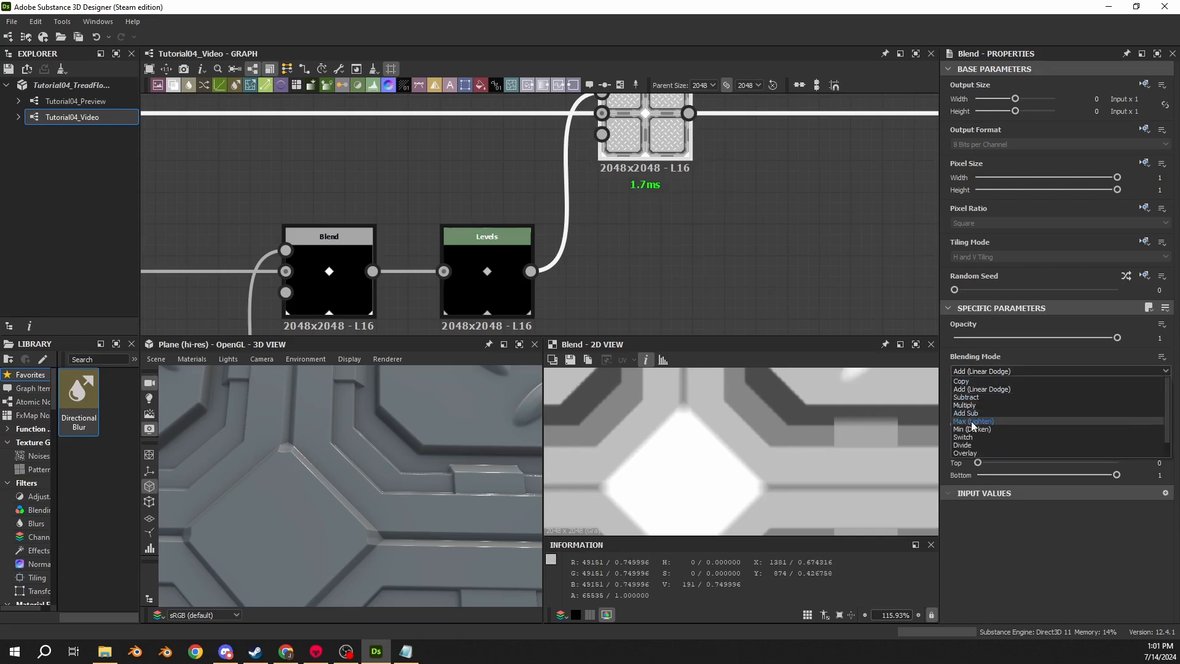
{"action": "left_click", "coordinate": [973, 421]}
{"action": "left_click_drag", "start_coordinate": [274, 474], "coordinate": [379, 492]}
- Reposition the dot on the long output wire leading from the Blend node
{"action": "scroll", "coordinate": [626, 276], "scroll_direction": "down", "scroll_amount": 5}
{"action": "scroll", "coordinate": [594, 253], "scroll_direction": "down", "scroll_amount": 4}
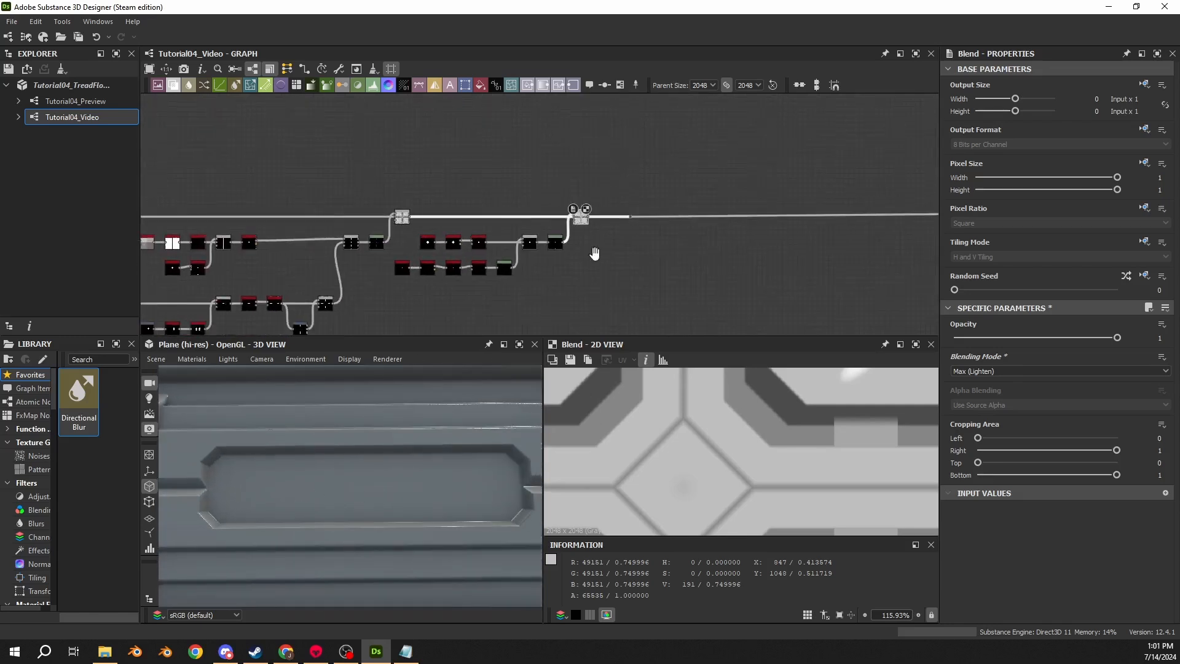
{"action": "scroll", "coordinate": [574, 209], "scroll_direction": "up", "scroll_amount": 4}
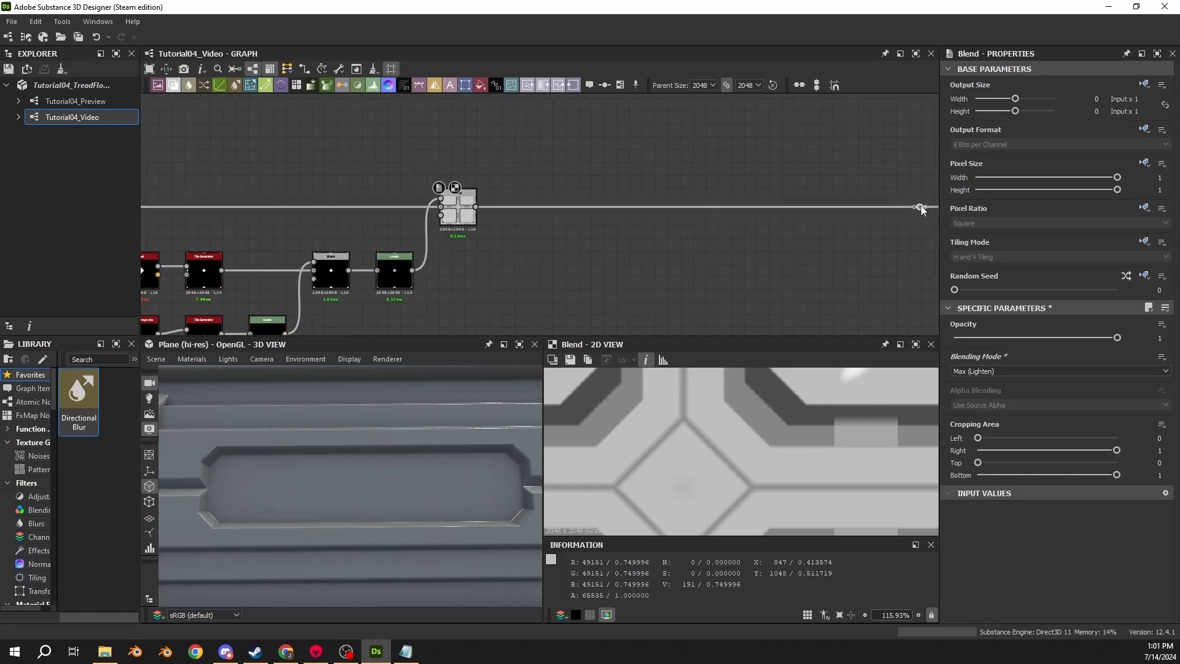
{"action": "middle_click_drag", "start_coordinate": [921, 207], "coordinate": [498, 198]}
{"action": "left_click_drag", "start_coordinate": [506, 177], "coordinate": [847, 181]}
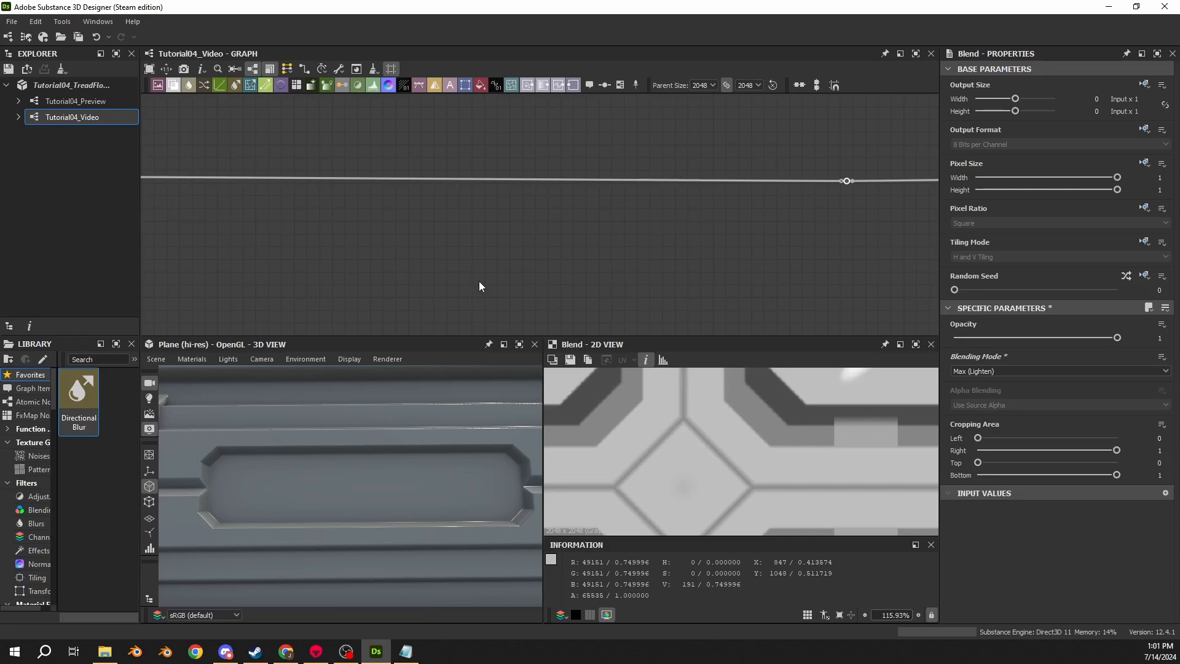
- Add a Shape node below the existing blend chain
{"action": "middle_click_drag", "start_coordinate": [479, 285], "coordinate": [518, 258]}
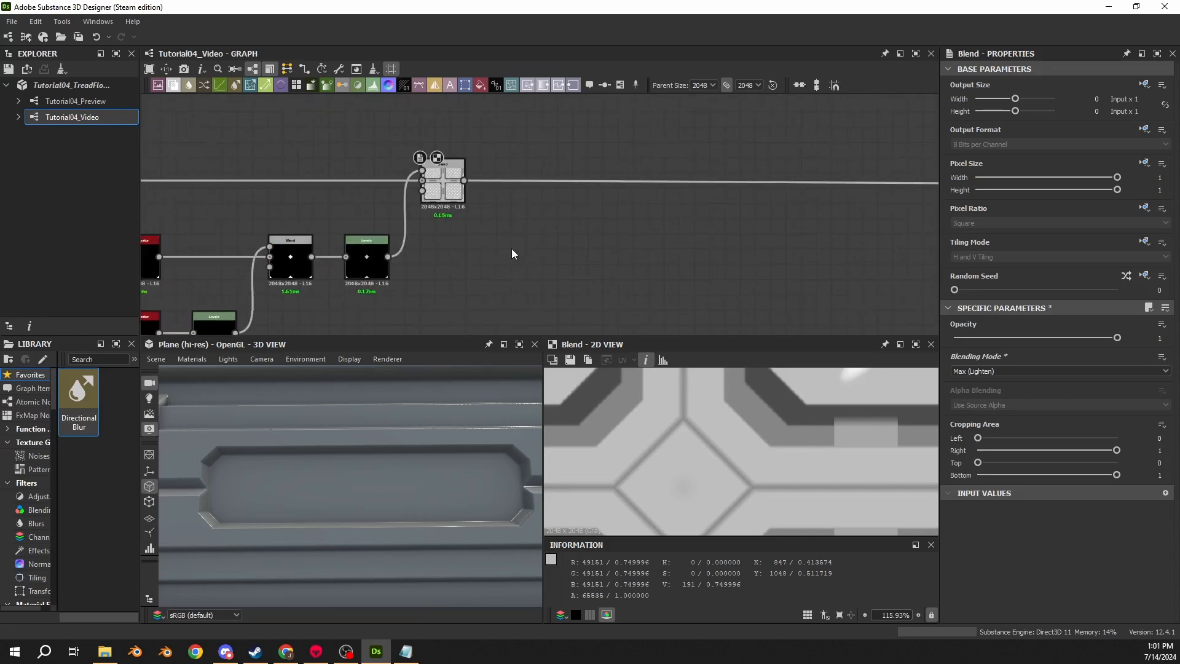
{"action": "key", "text": "space"}
{"action": "type", "text": "shape"}
{"action": "key", "text": "Return"}
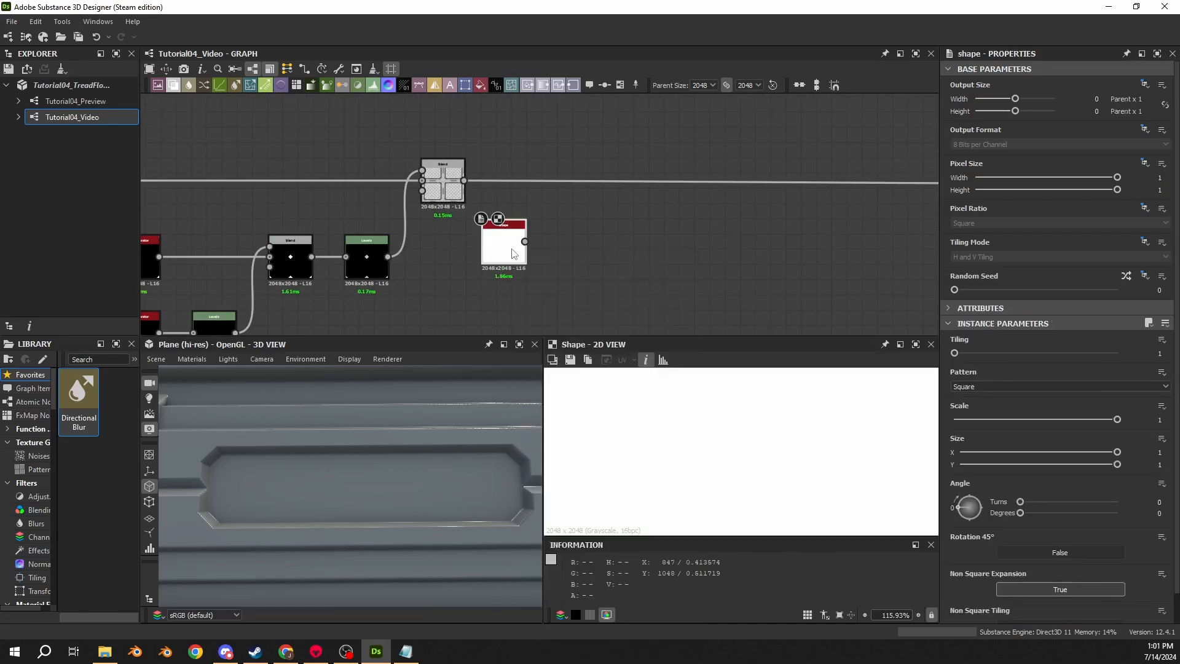
{"action": "left_click_drag", "start_coordinate": [513, 254], "coordinate": [511, 269]}
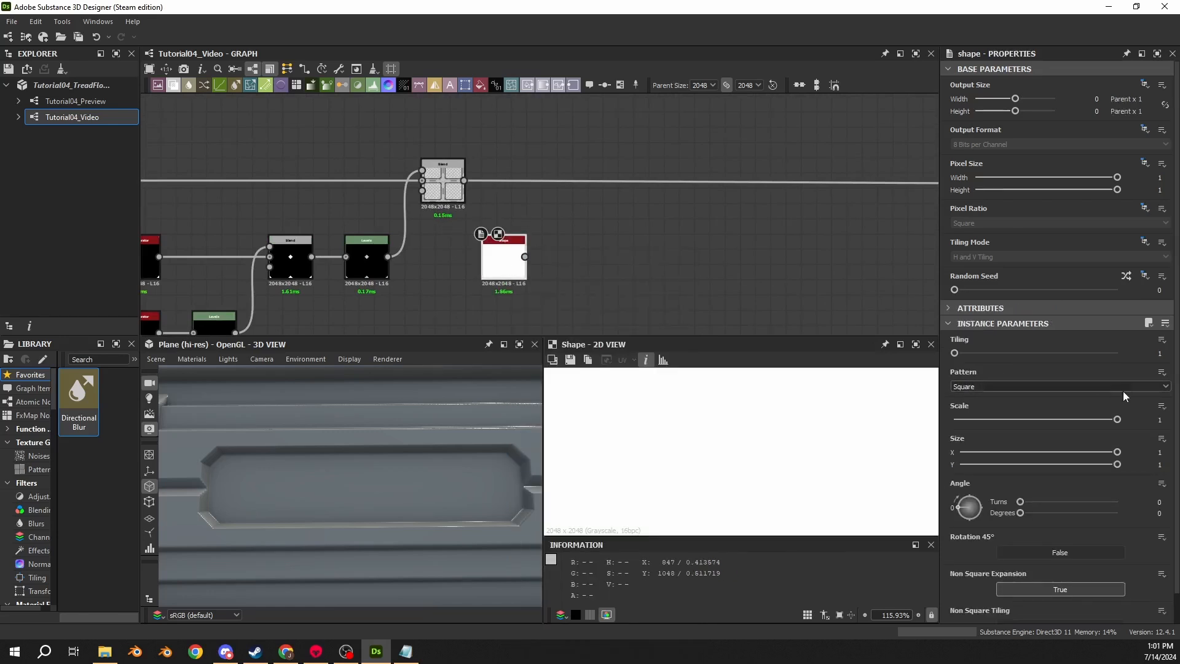
- Set the Shape node's scale to 0.35 and its size to 0.4175 by 0.095
{"action": "left_click", "coordinate": [1157, 421]}
{"action": "type", "text": "0.35"}
{"action": "key", "text": "Return"}
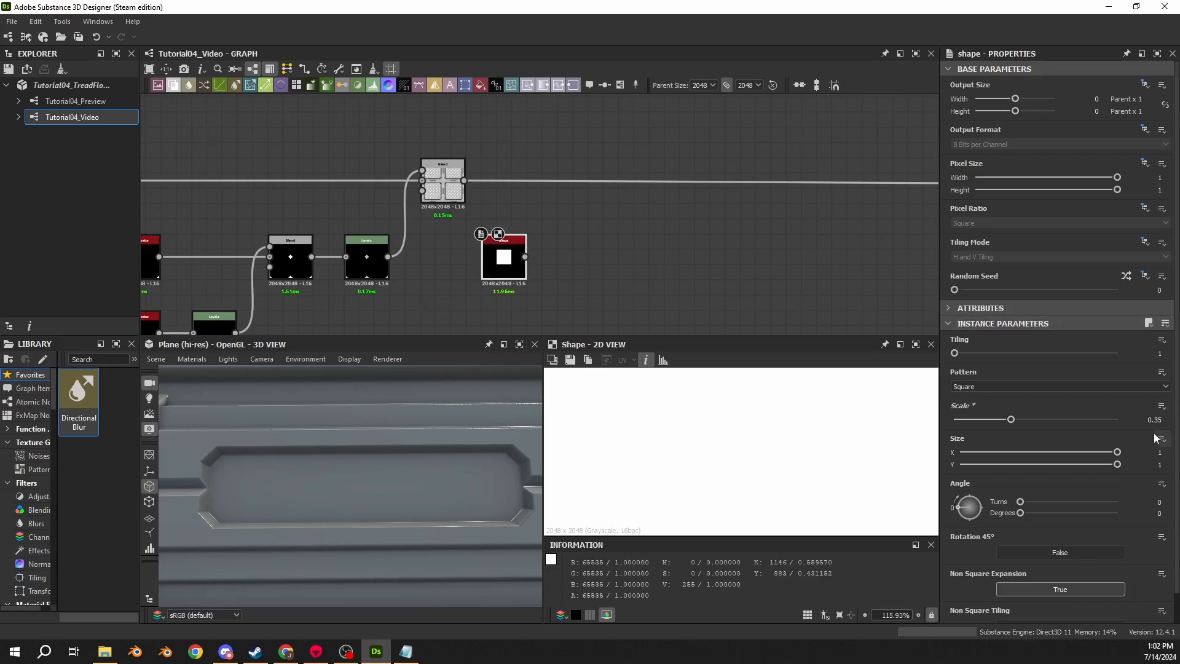
{"action": "left_click", "coordinate": [1159, 452]}
{"action": "type", "text": ".4175"}
{"action": "key", "text": "Return"}
{"action": "left_click", "coordinate": [1169, 466]}
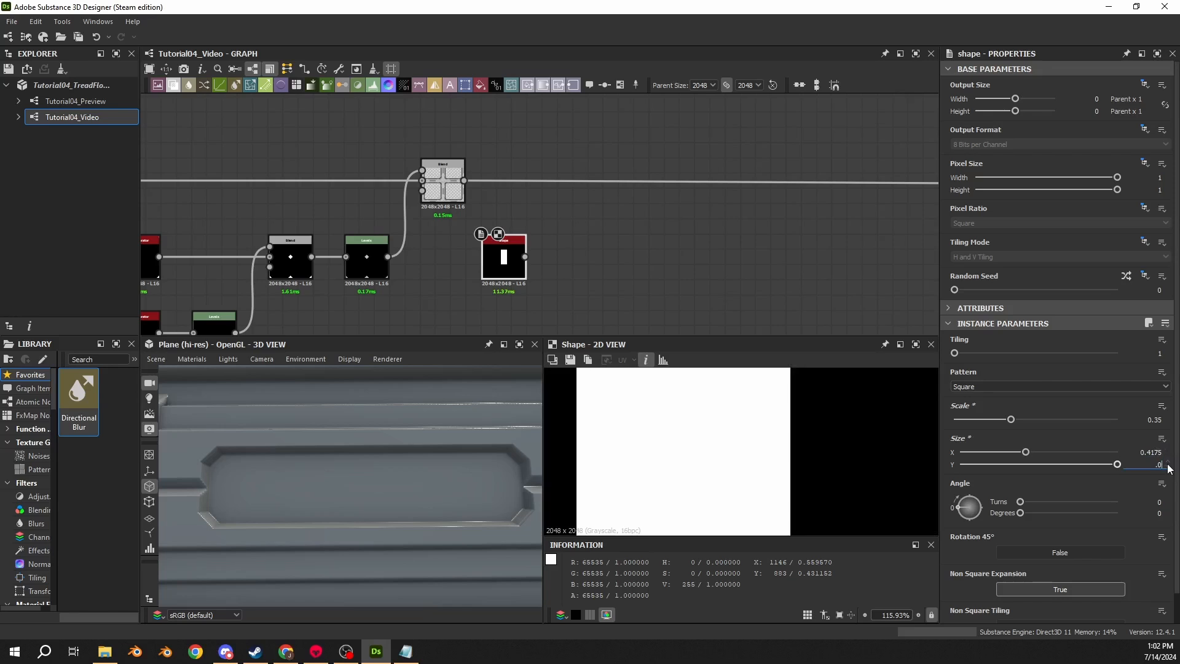
{"action": "type", "text": ".095"}
{"action": "key", "text": "Return"}
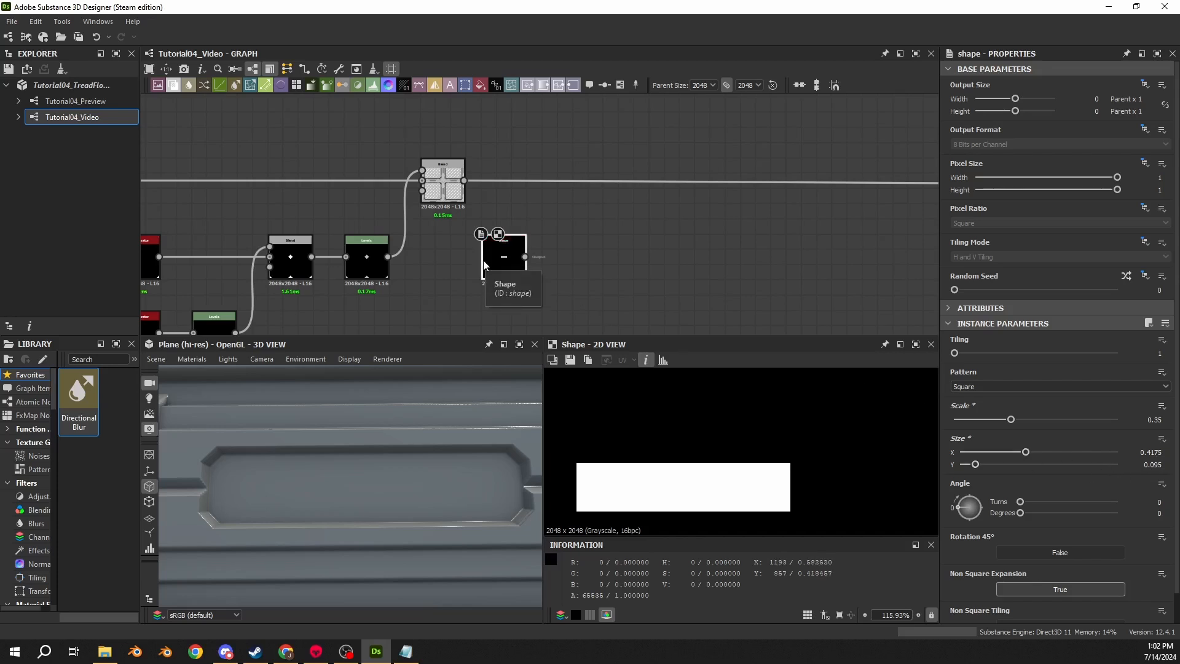
- Connect a new Blend node to the bar Shape node's output
{"action": "middle_click_drag", "start_coordinate": [629, 258], "coordinate": [439, 217]}
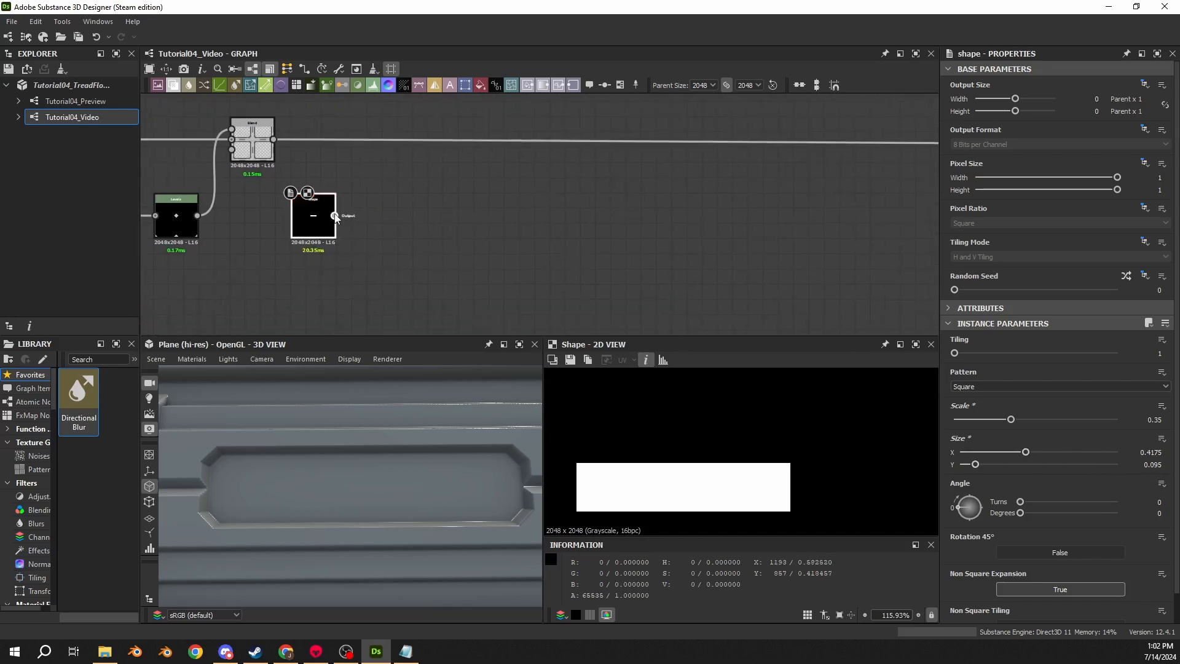
{"action": "left_click_drag", "start_coordinate": [333, 215], "coordinate": [556, 217]}
{"action": "type", "text": "blend"}
{"action": "key", "text": "Return"}
{"action": "middle_click_drag", "start_coordinate": [347, 271], "coordinate": [392, 276]}
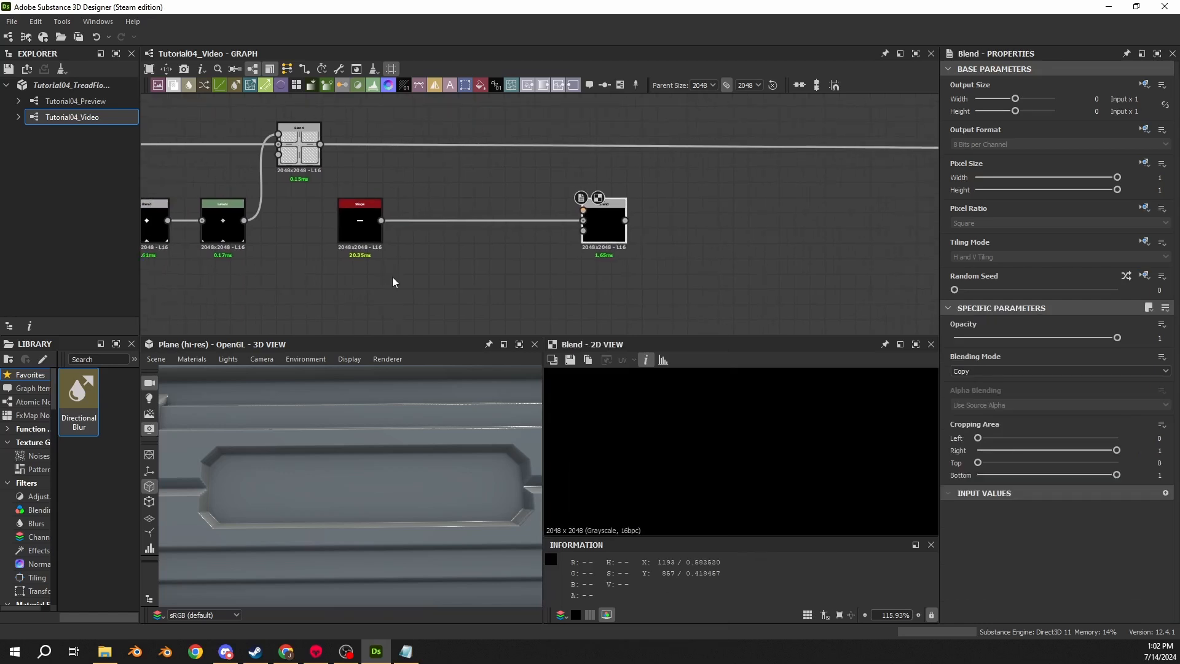
- Add a second Shape node beneath the bar shape
{"action": "key", "text": "space"}
{"action": "type", "text": "shape"}
{"action": "key", "text": "Return"}
{"action": "left_click_drag", "start_coordinate": [355, 287], "coordinate": [354, 302]}
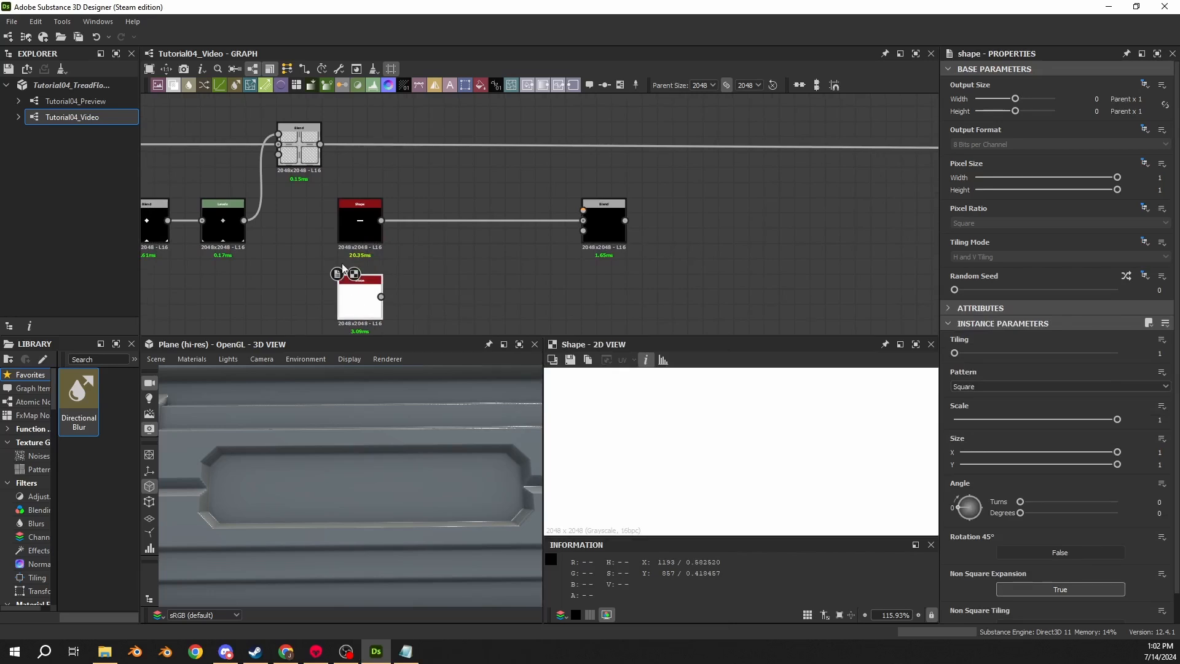
- Set the second shape's scale to 0.01 and its angle to 45 degrees
{"action": "left_click", "coordinate": [1159, 419]}
{"action": "type", "text": "0.01"}
{"action": "key", "text": "Return"}
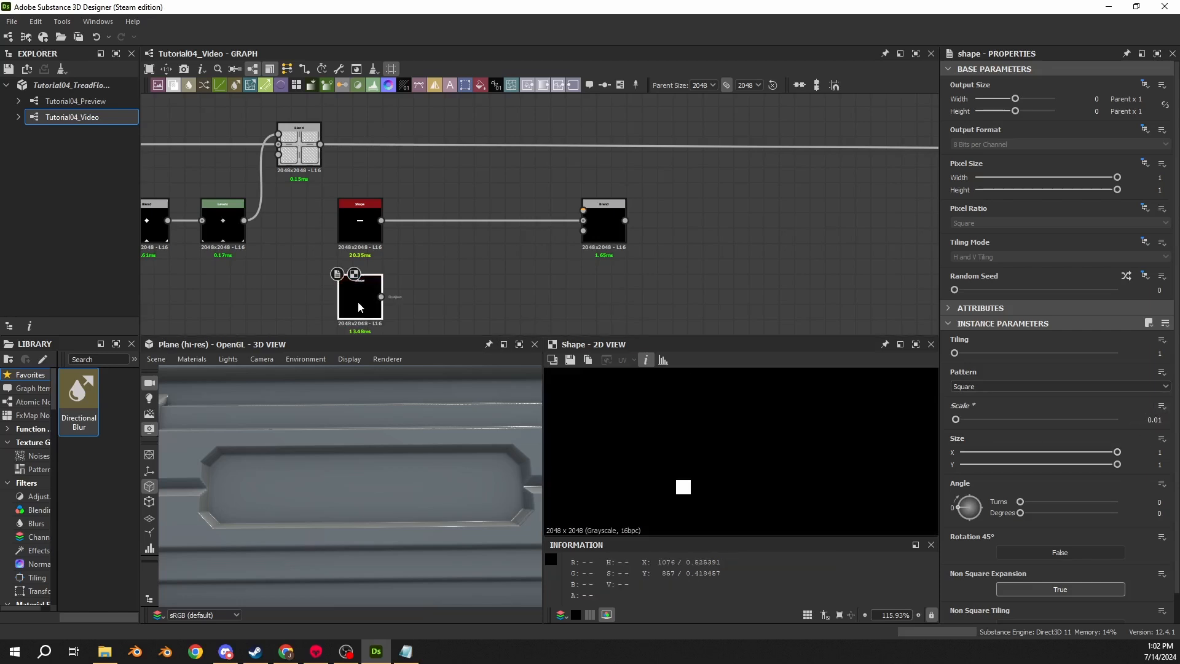
{"action": "left_click", "coordinate": [1159, 512]}
{"action": "type", "text": "45"}
{"action": "key", "text": "Return"}
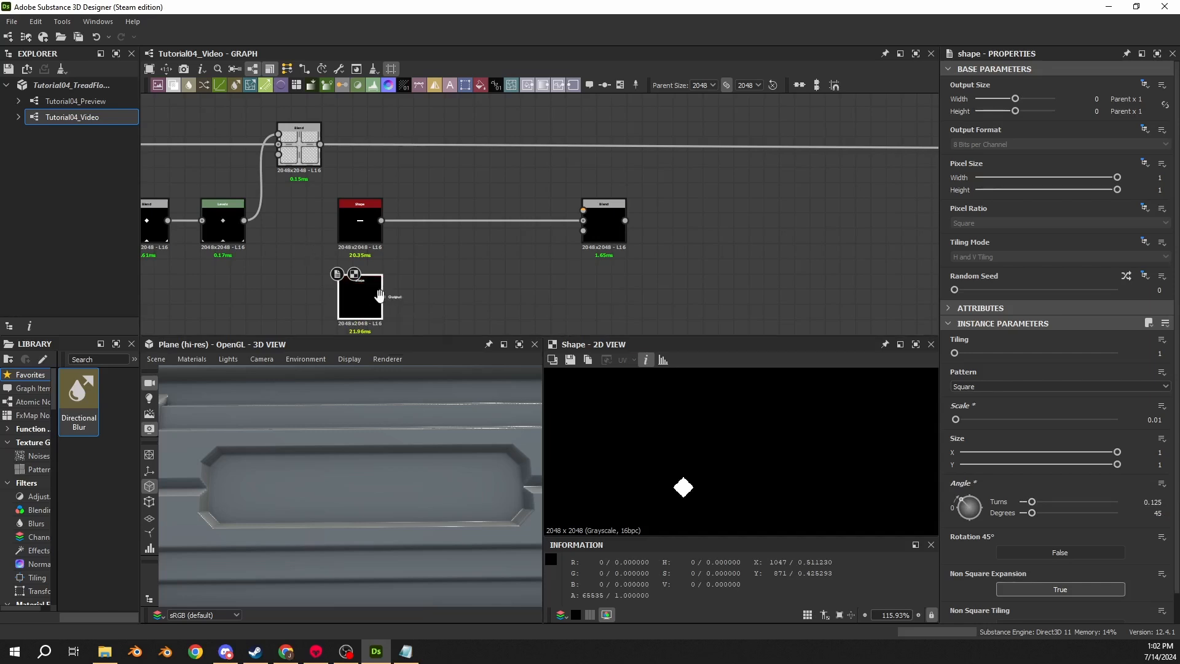
- Survey the rest of the graph for the existing shape and mirror node setups
{"action": "scroll", "coordinate": [377, 299], "scroll_direction": "down", "scroll_amount": 3}
{"action": "middle_click_drag", "start_coordinate": [284, 307], "coordinate": [651, 287]}
{"action": "middle_click_drag", "start_coordinate": [496, 271], "coordinate": [683, 180]}
{"action": "scroll", "coordinate": [683, 179], "scroll_direction": "down", "scroll_amount": 2}
{"action": "middle_click_drag", "start_coordinate": [462, 208], "coordinate": [538, 220]}
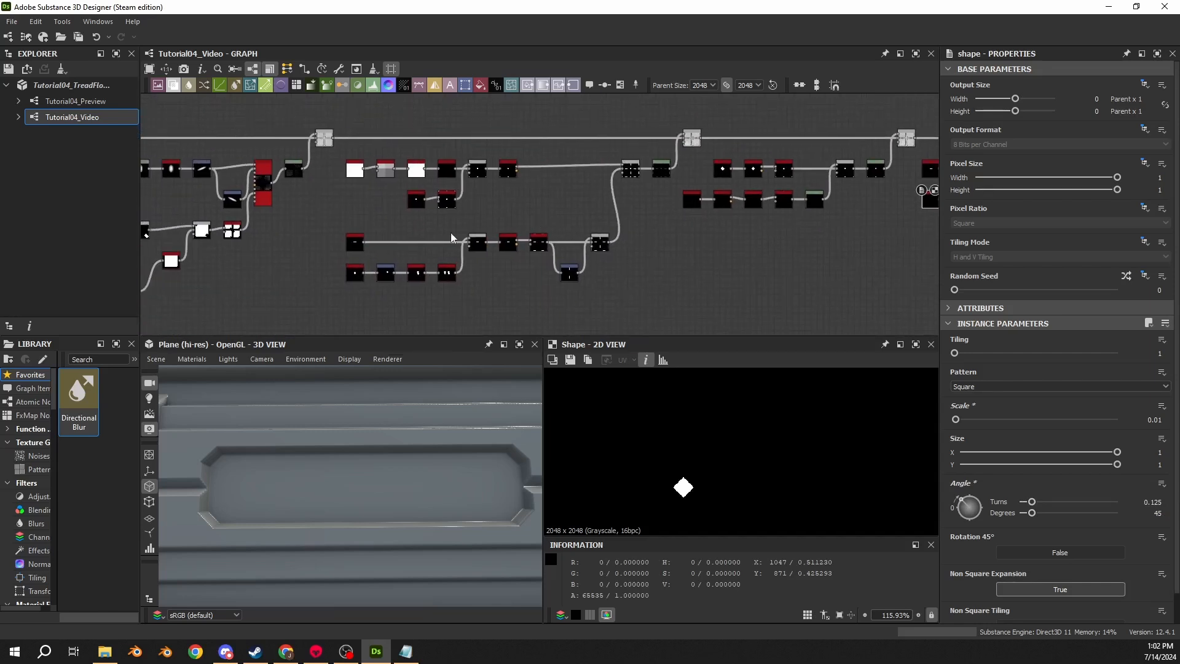
{"action": "mouse_move", "coordinate": [353, 232]}
{"action": "middle_mouse_down"}
{"action": "mouse_move", "coordinate": [695, 234]}
{"action": "mouse_move", "coordinate": [352, 227]}
{"action": "middle_mouse_up"}
{"action": "scroll", "coordinate": [352, 224], "scroll_direction": "up", "scroll_amount": 3}
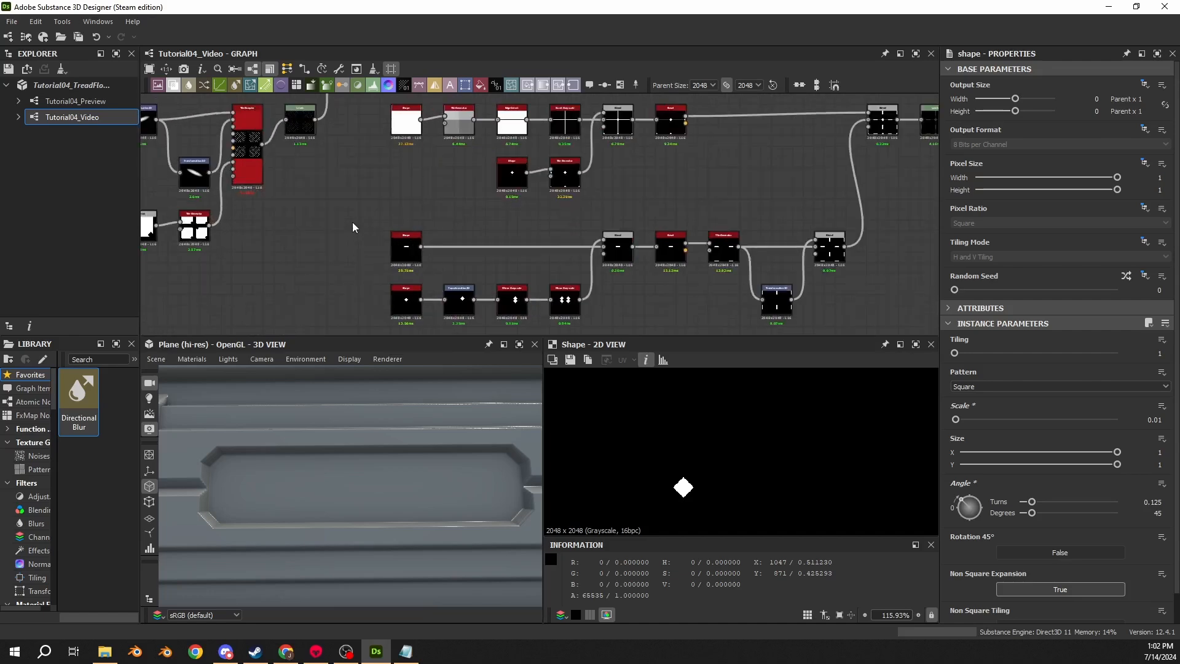
{"action": "middle_click_drag", "start_coordinate": [520, 227], "coordinate": [437, 239]}
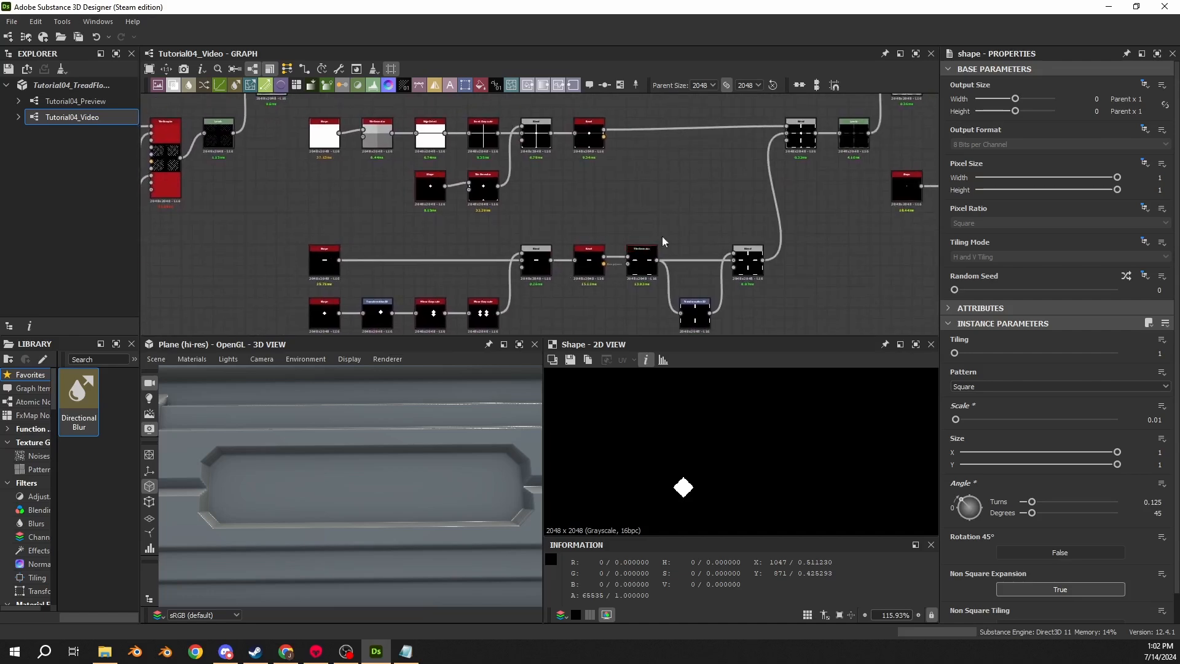
{"action": "middle_click_drag", "start_coordinate": [663, 239], "coordinate": [341, 220]}
{"action": "middle_click_drag", "start_coordinate": [722, 187], "coordinate": [187, 233]}
{"action": "scroll", "coordinate": [489, 189], "scroll_direction": "up", "scroll_amount": 3}
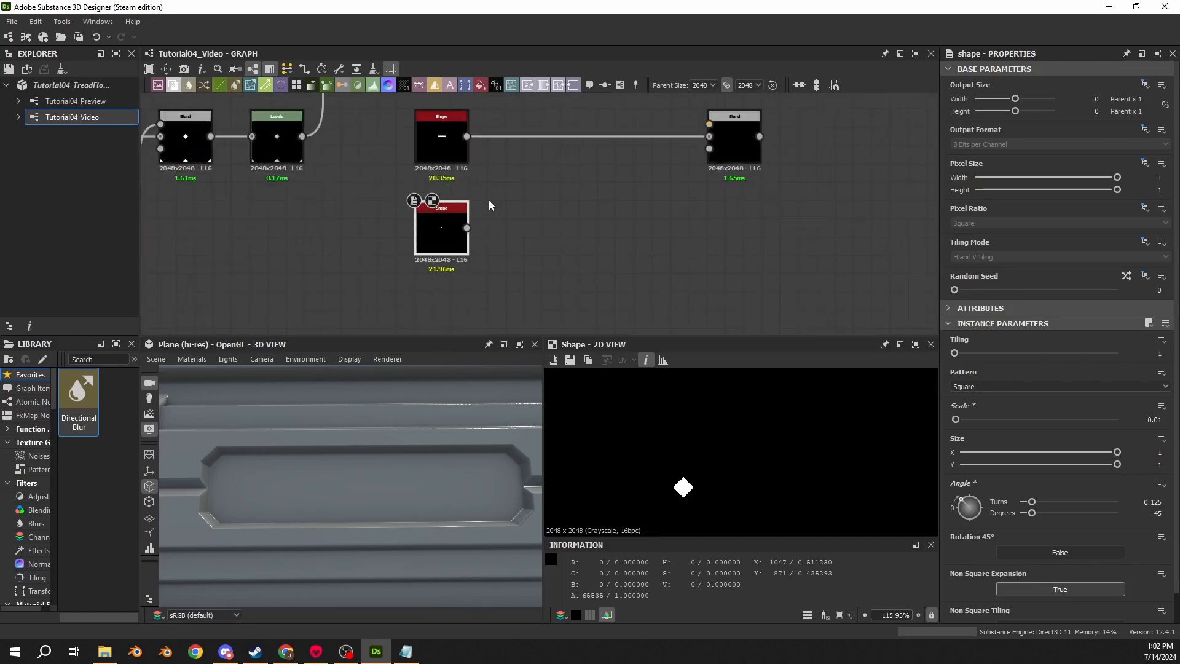
- Add a Transformation 2D node after the small shape and set its offset to -0.0983, 0.0563
{"action": "left_click_drag", "start_coordinate": [466, 228], "coordinate": [526, 237]}
{"action": "key", "text": "Return"}
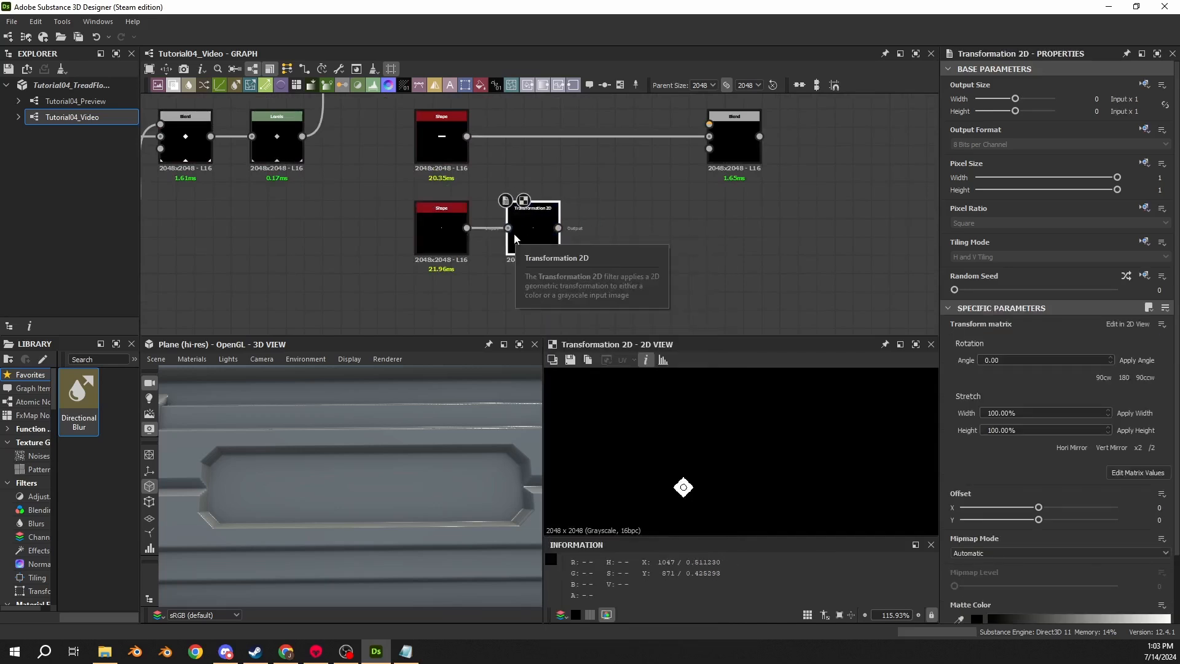
{"action": "left_click", "coordinate": [1127, 473]}
{"action": "left_click", "coordinate": [1159, 411]}
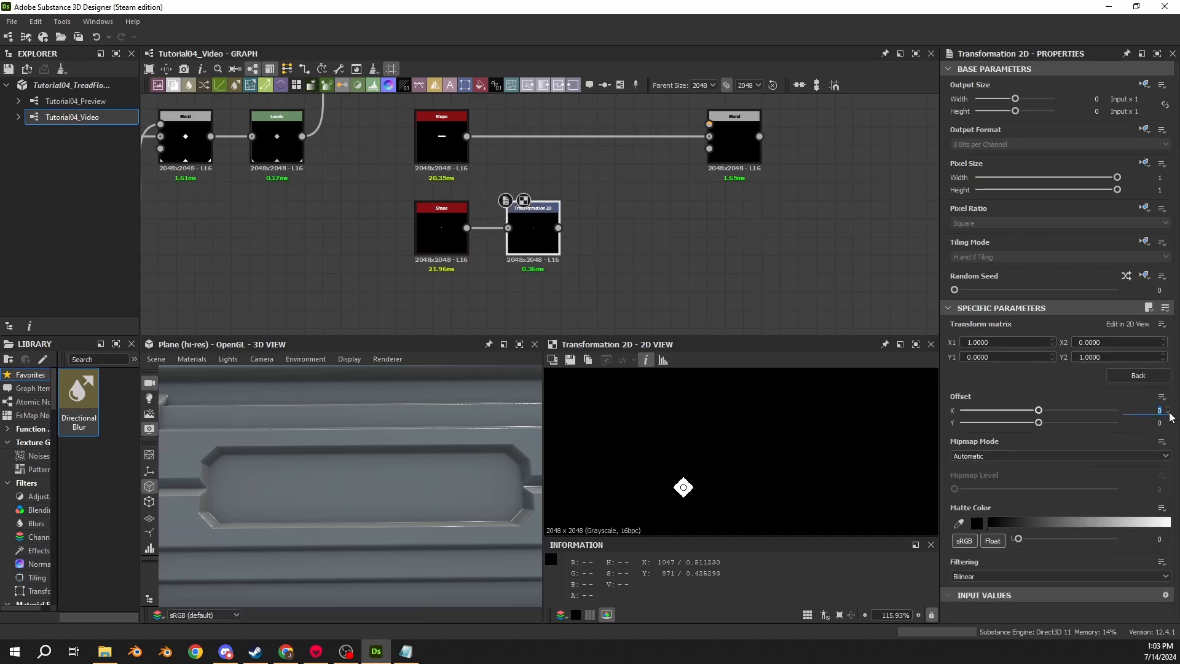
{"action": "type", "text": "-0.0983"}
{"action": "key", "text": "Tab"}
{"action": "type", "text": "-"}
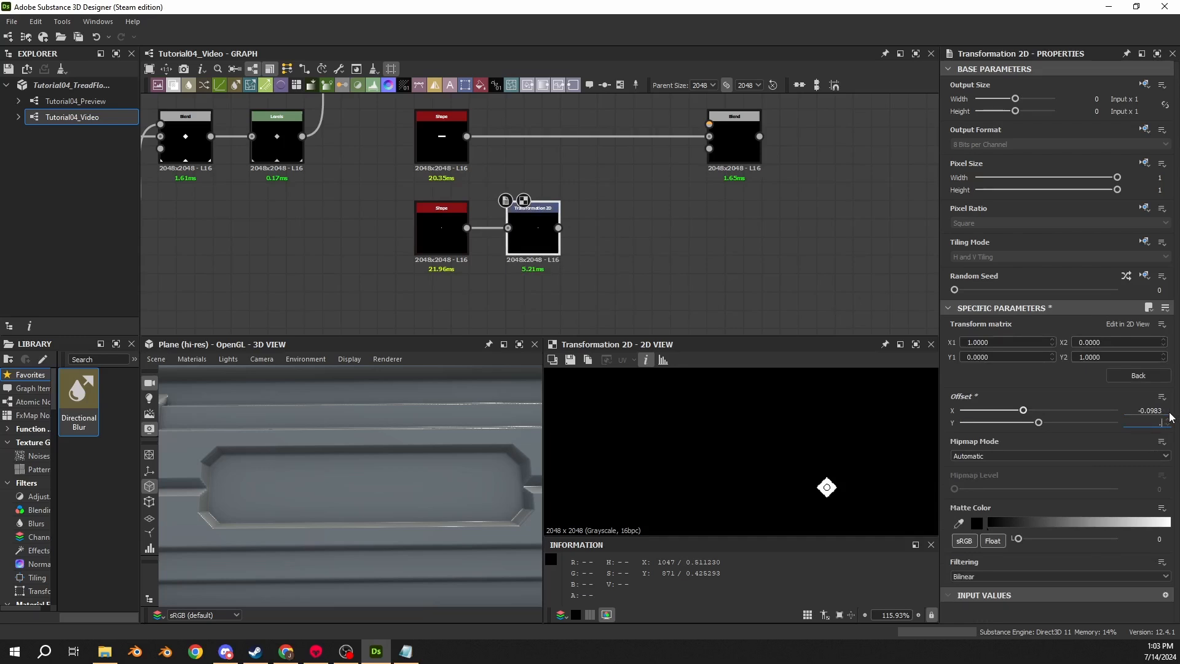
{"action": "type", "text": ".0563"}
{"action": "key", "text": "Return"}
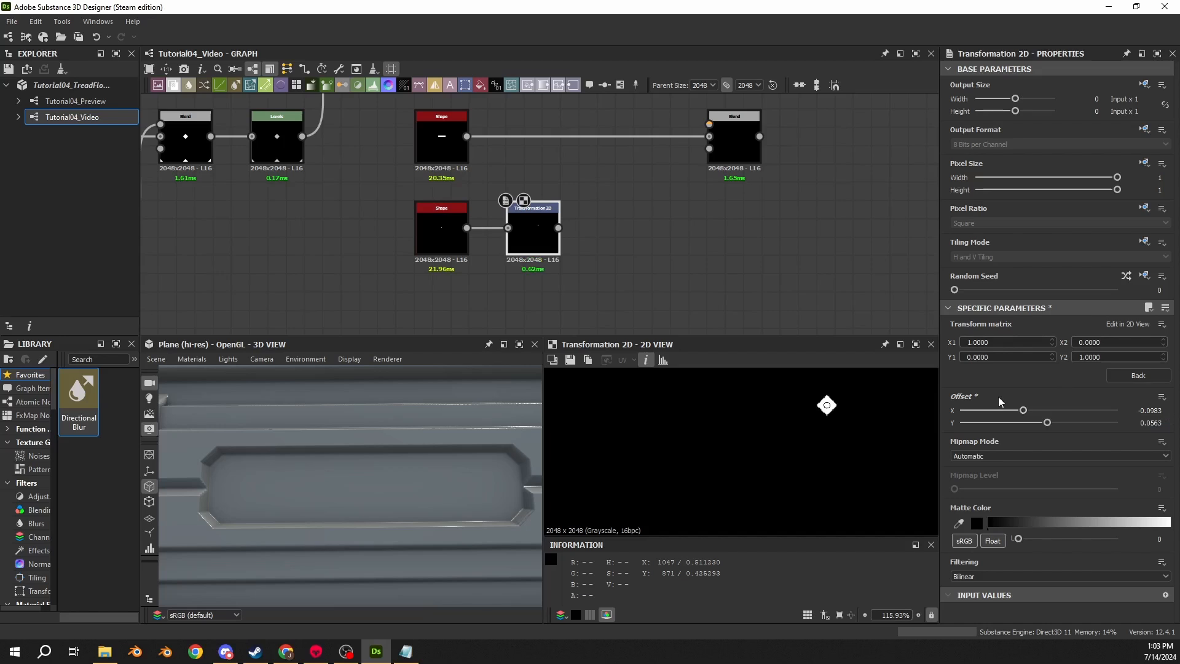
- Add a Mirror Grayscale node after the Transformation 2D node
{"action": "left_click_drag", "start_coordinate": [558, 228], "coordinate": [599, 232]}
{"action": "type", "text": "mirror"}
{"action": "key", "text": "Return"}
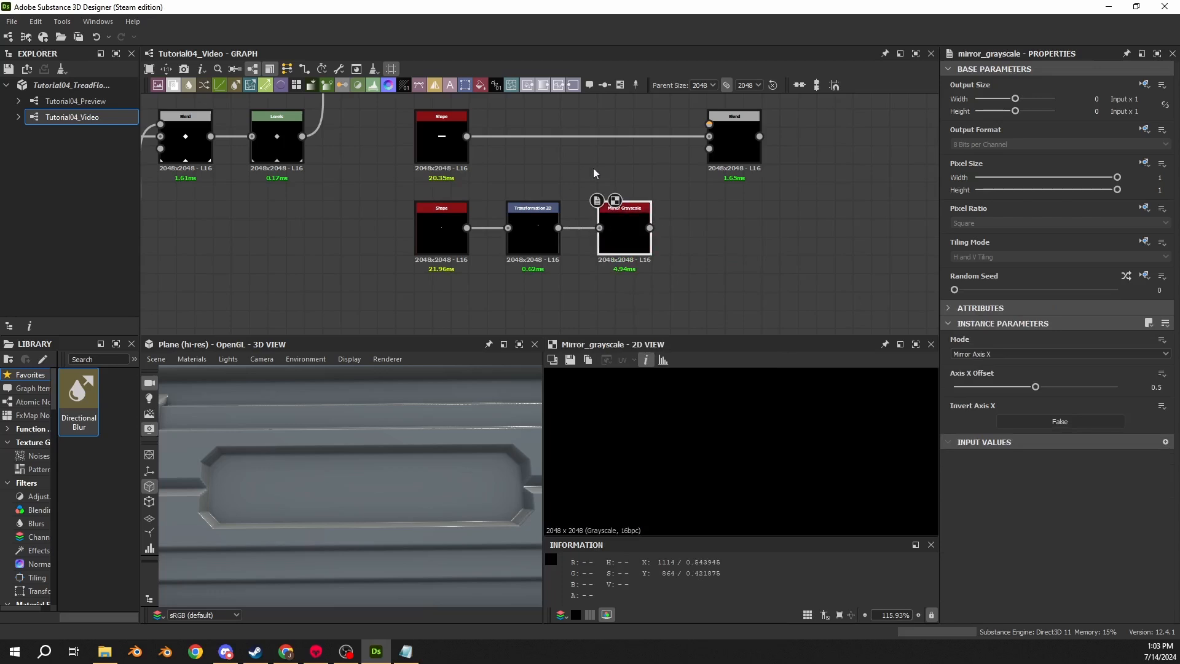
{"action": "key", "text": "f"}
{"action": "scroll", "coordinate": [746, 443], "scroll_direction": "down", "scroll_amount": 3}
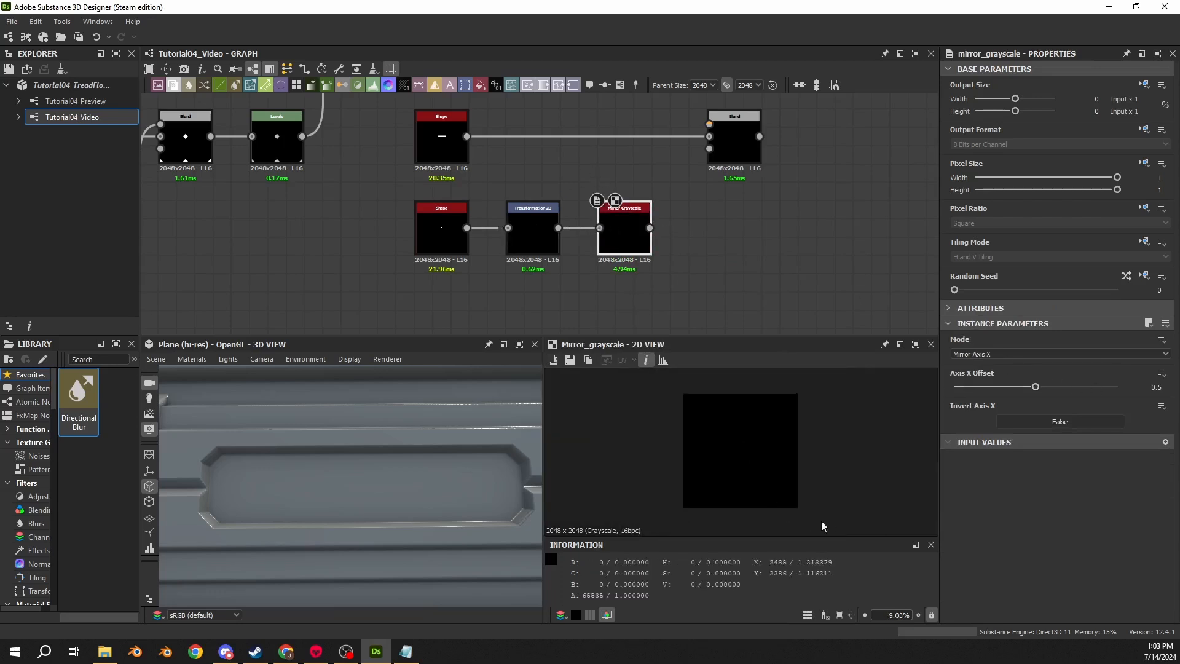
- Set the Mirror Grayscale mode to Mirror Axis Y
{"action": "left_click", "coordinate": [646, 360]}
{"action": "left_click", "coordinate": [998, 355]}
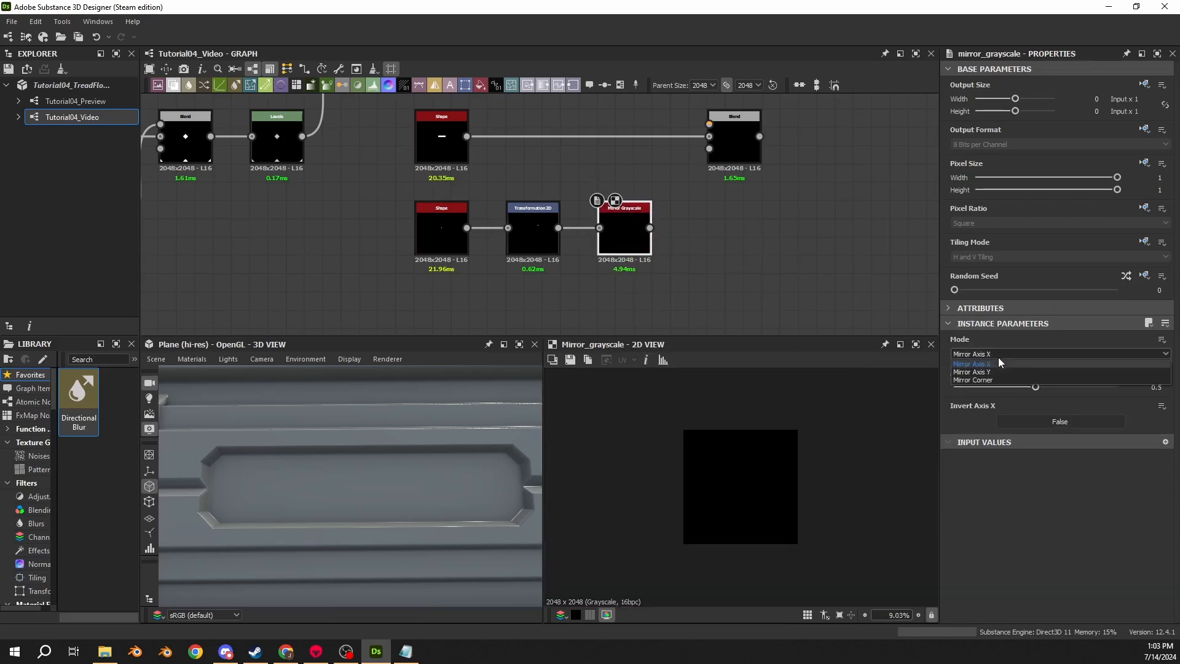
{"action": "left_click", "coordinate": [998, 371]}
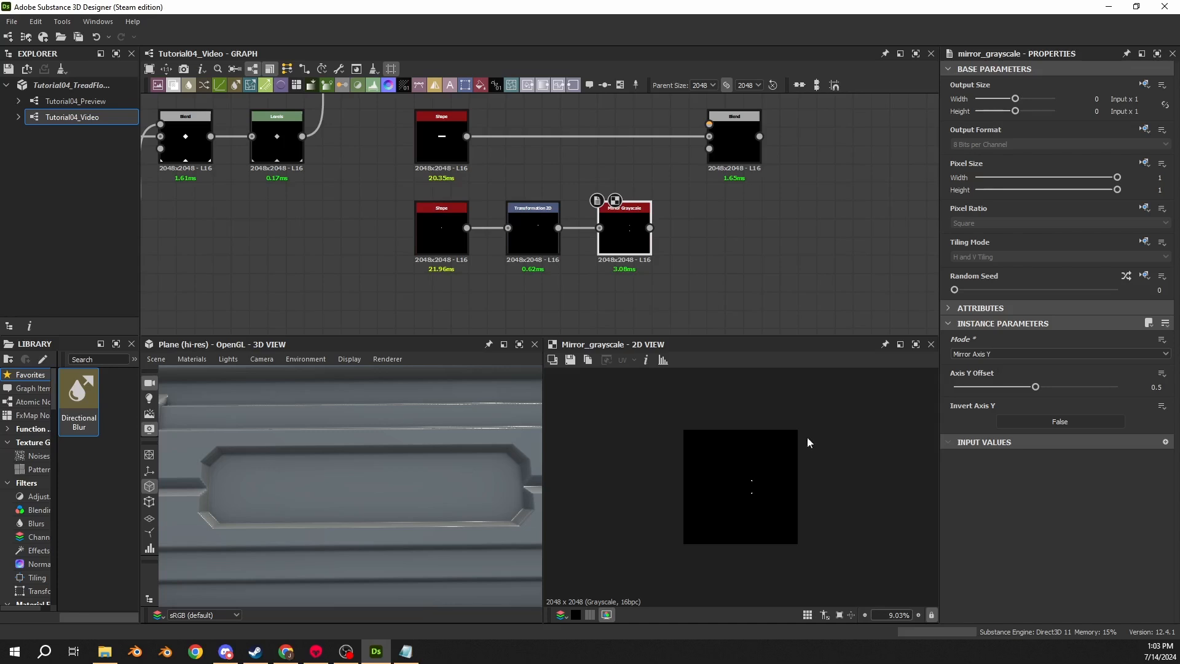
{"action": "scroll", "coordinate": [760, 492], "scroll_direction": "up", "scroll_amount": 6}
{"action": "scroll", "coordinate": [766, 497], "scroll_direction": "down", "scroll_amount": 2}
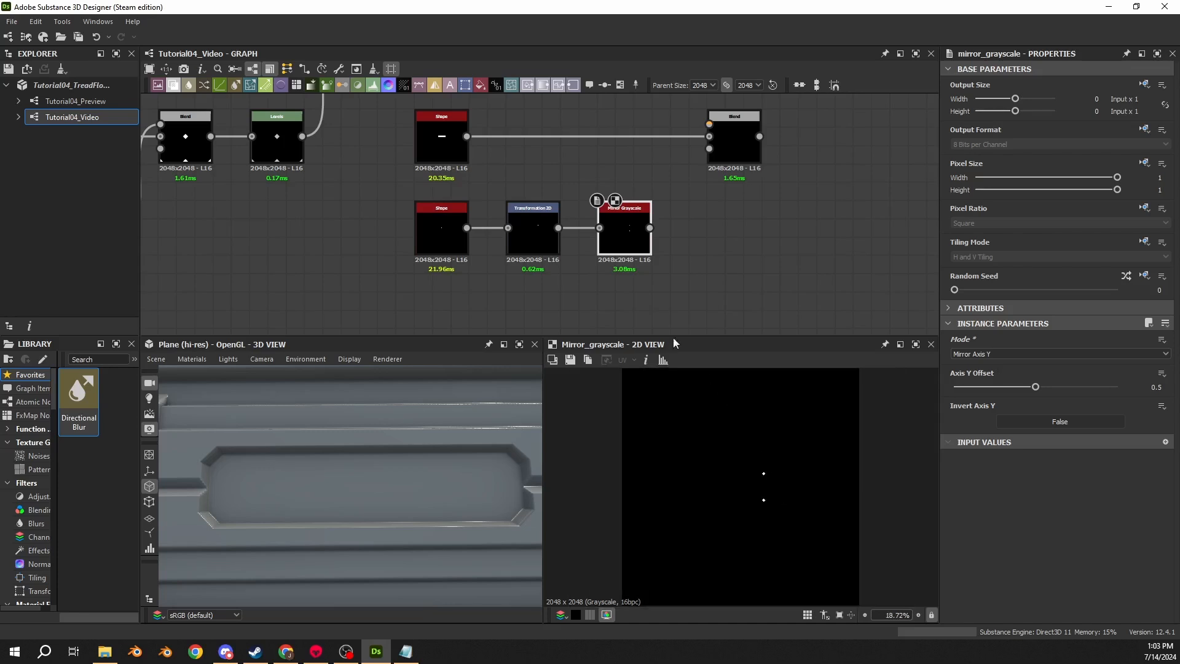
- Set the small diamond shape's scale to 0.1
{"action": "left_click", "coordinate": [541, 243]}
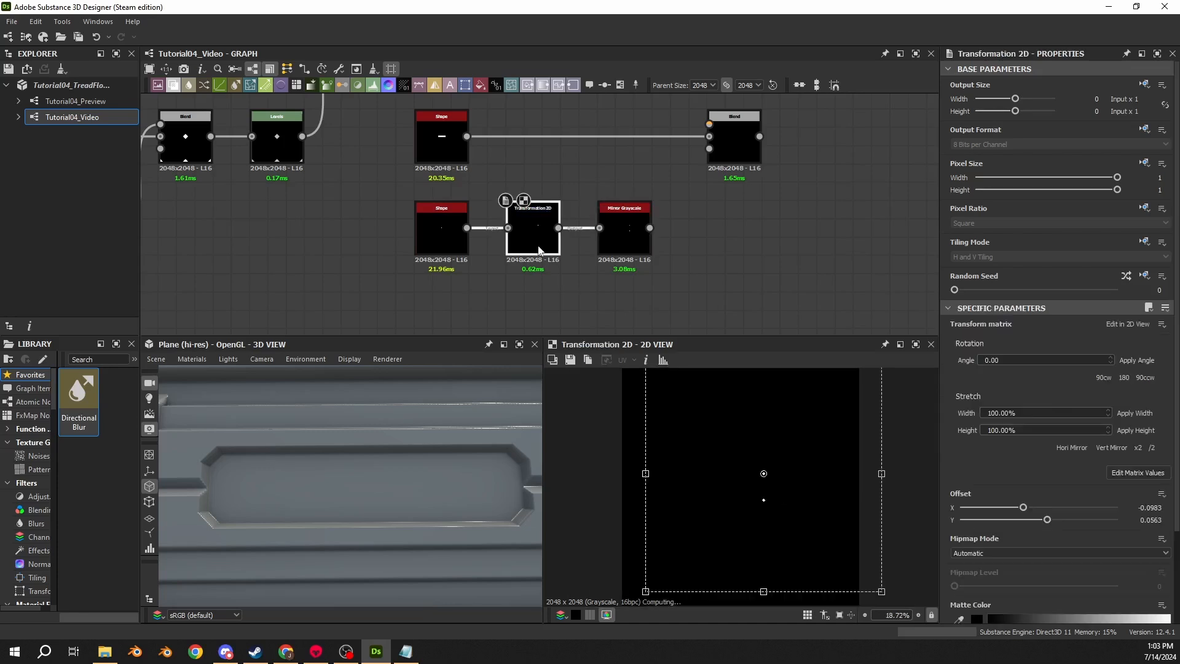
{"action": "left_click", "coordinate": [1127, 472]}
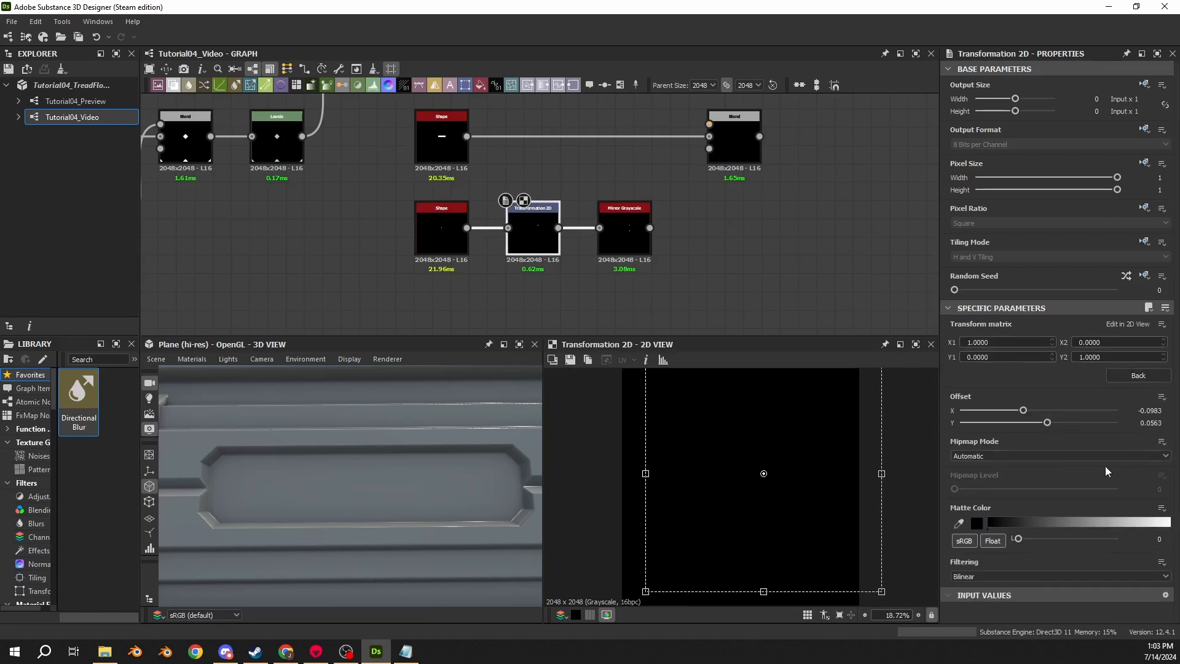
{"action": "left_click", "coordinate": [441, 237]}
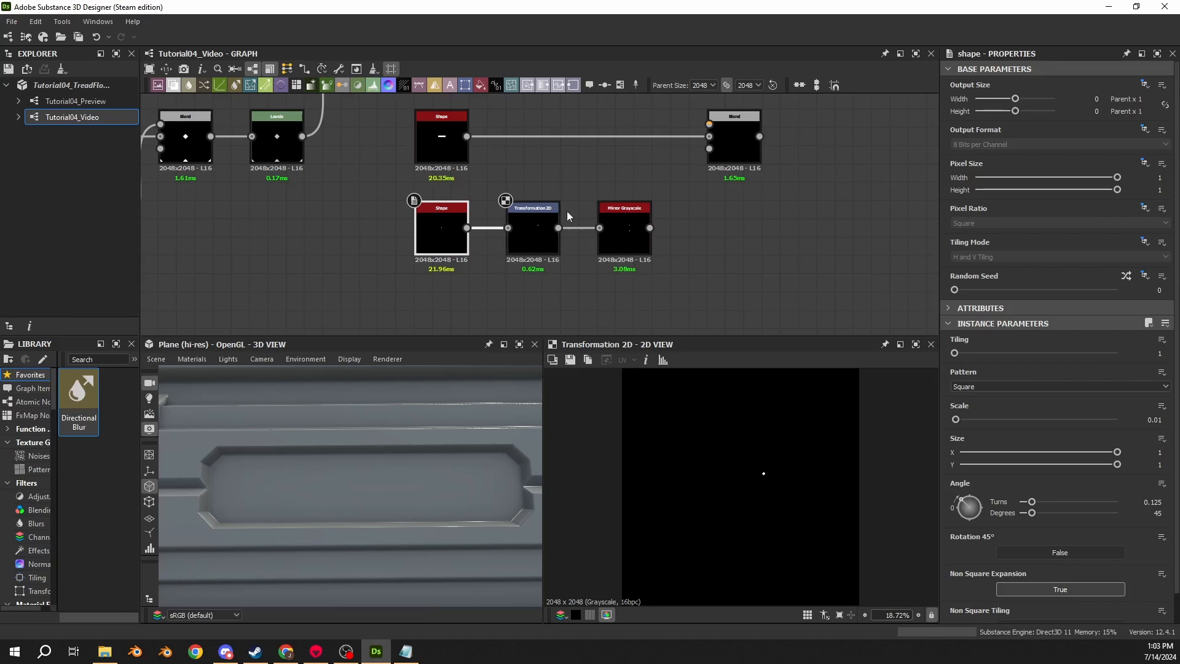
{"action": "left_click", "coordinate": [1154, 419]}
{"action": "key", "text": "BackSpace"}
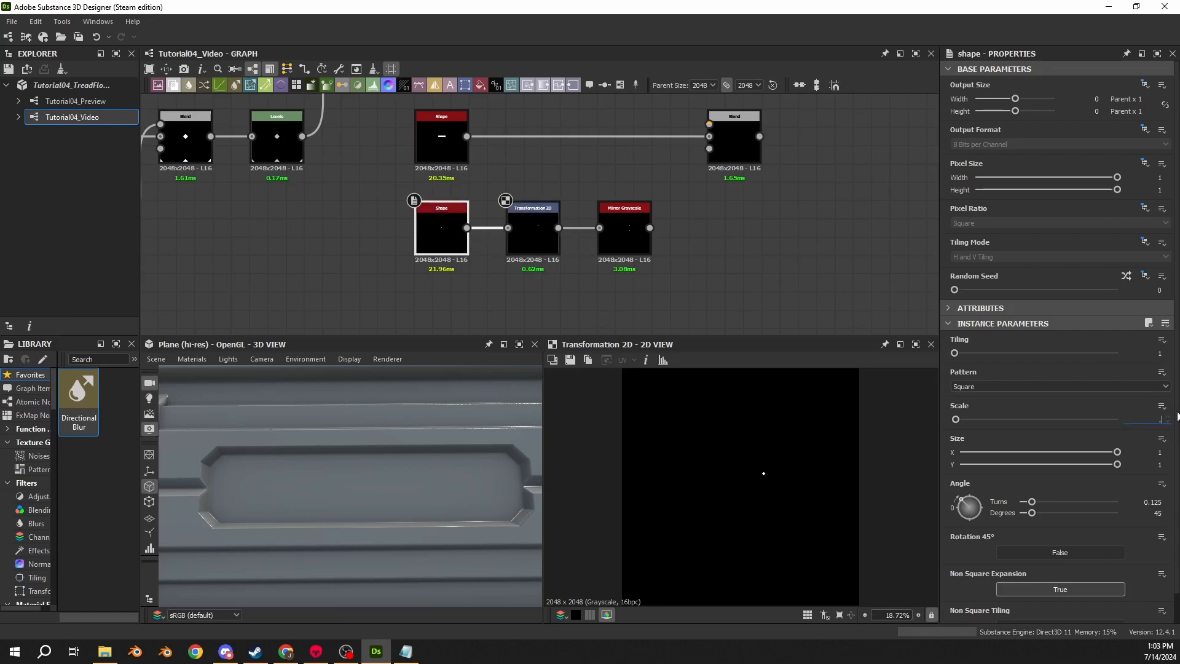
{"action": "type", "text": ".1"}
{"action": "key", "text": "Return"}
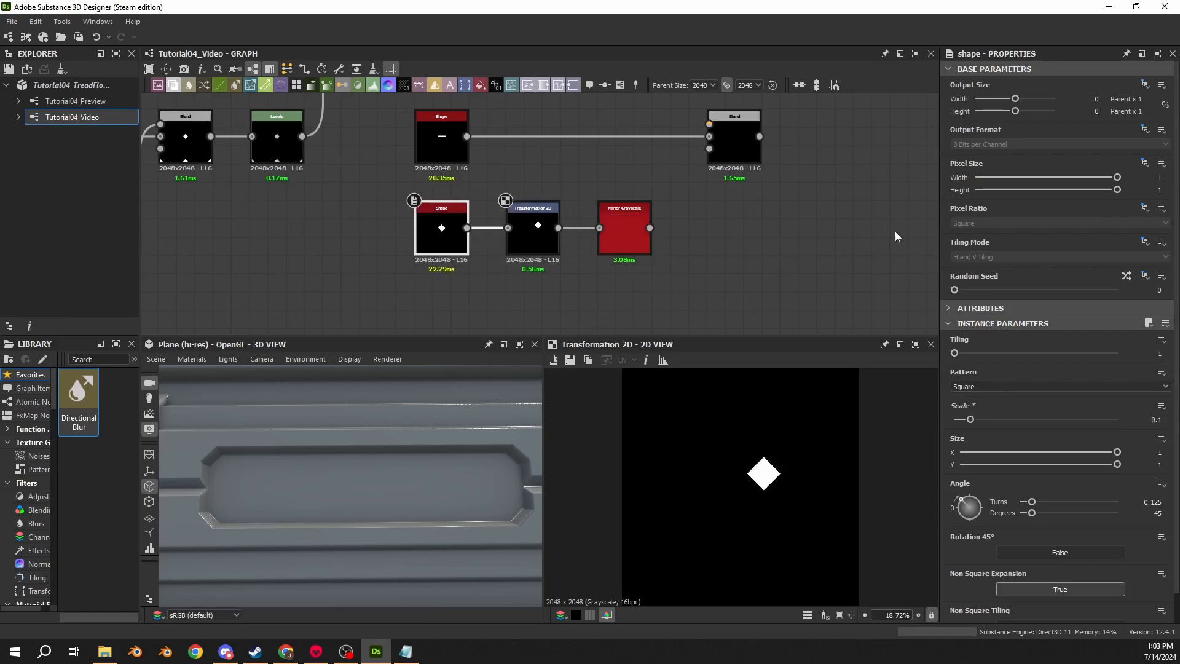
- Add a second Mirror Grayscale node after the first mirror
{"action": "left_click", "coordinate": [624, 228]}
{"action": "middle_click_drag", "start_coordinate": [725, 250], "coordinate": [699, 239]}
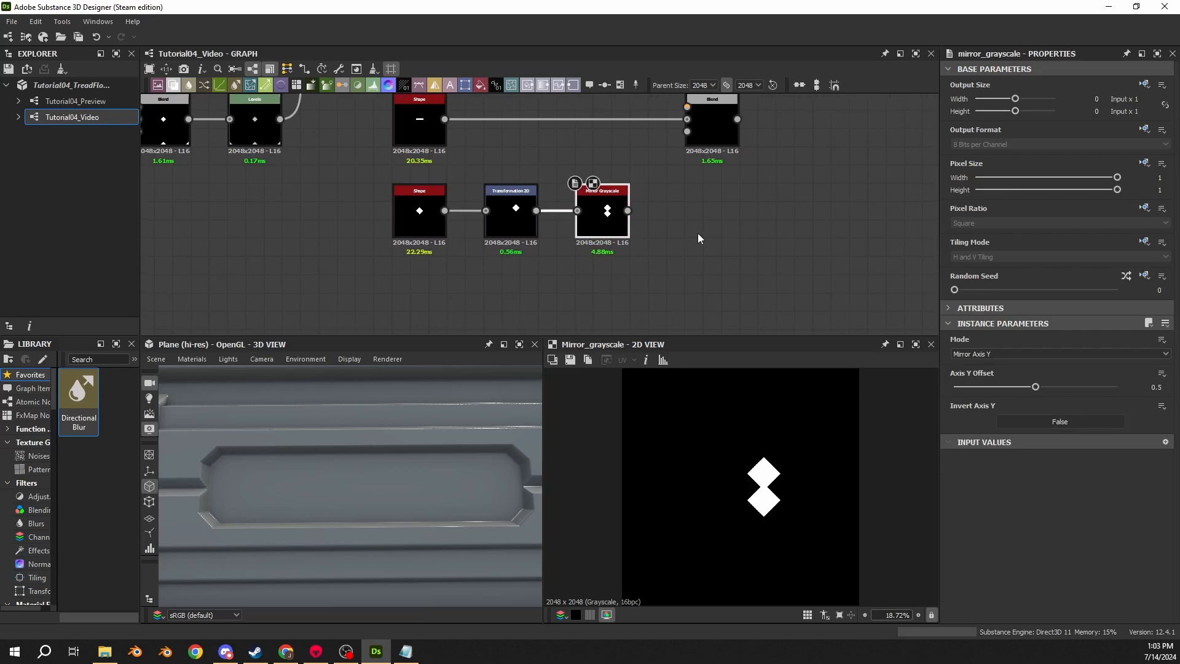
{"action": "left_click_drag", "start_coordinate": [627, 211], "coordinate": [713, 214]}
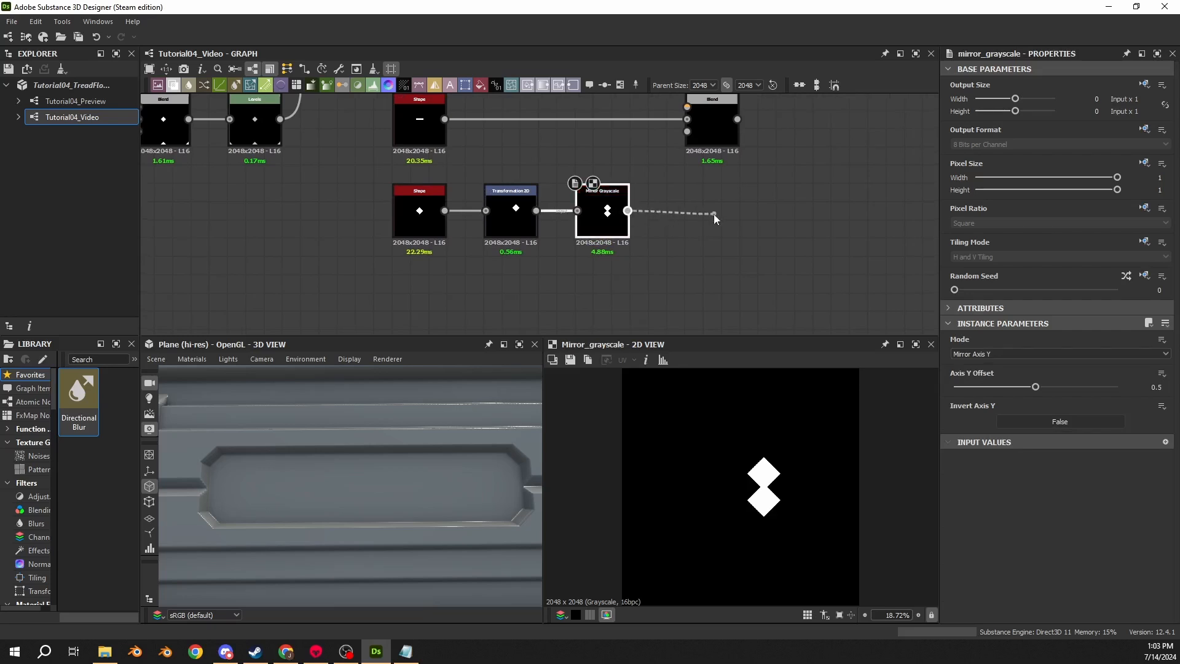
{"action": "type", "text": "mir"}
{"action": "key", "text": "Return"}
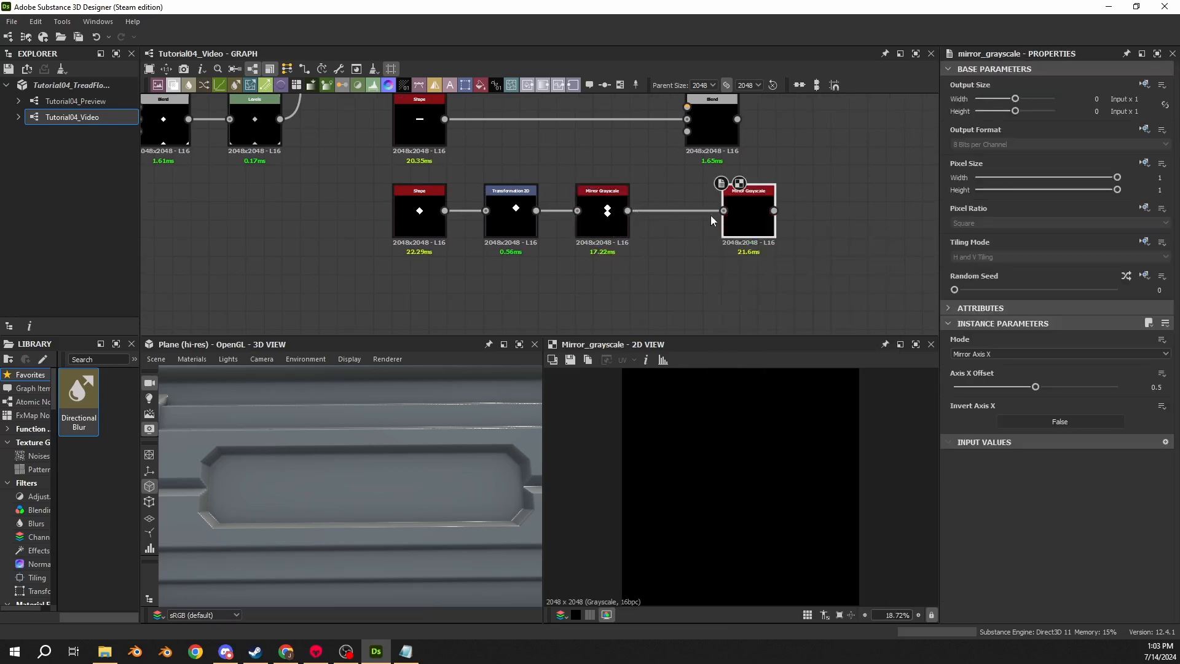
{"action": "left_click_drag", "start_coordinate": [746, 223], "coordinate": [694, 223]}
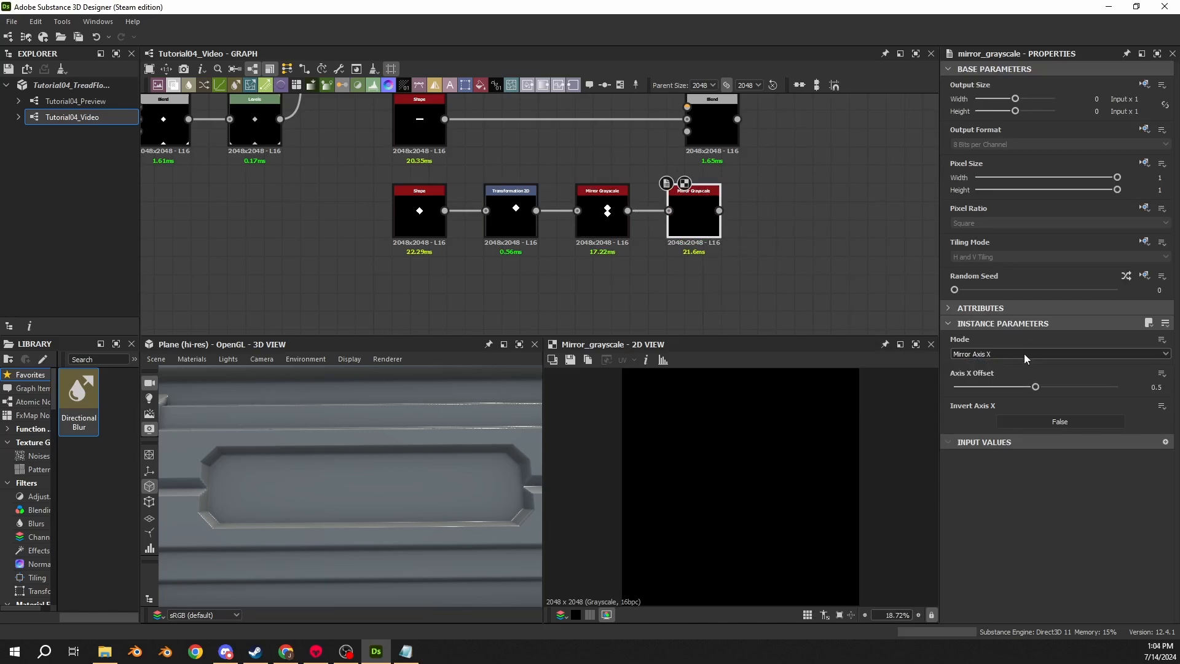
- Set the second mirror to Mirror Corner with the Top Right corner type
{"action": "left_click", "coordinate": [1024, 353]}
{"action": "left_click", "coordinate": [980, 378]}
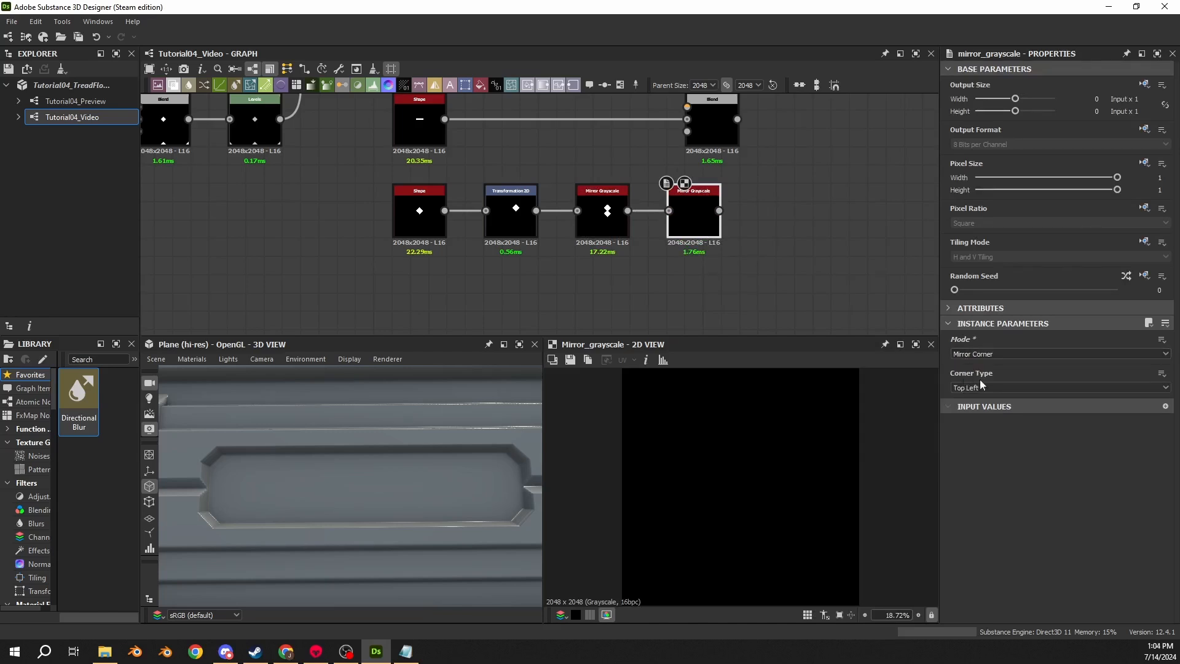
{"action": "left_click", "coordinate": [990, 387]}
{"action": "left_click", "coordinate": [984, 404]}
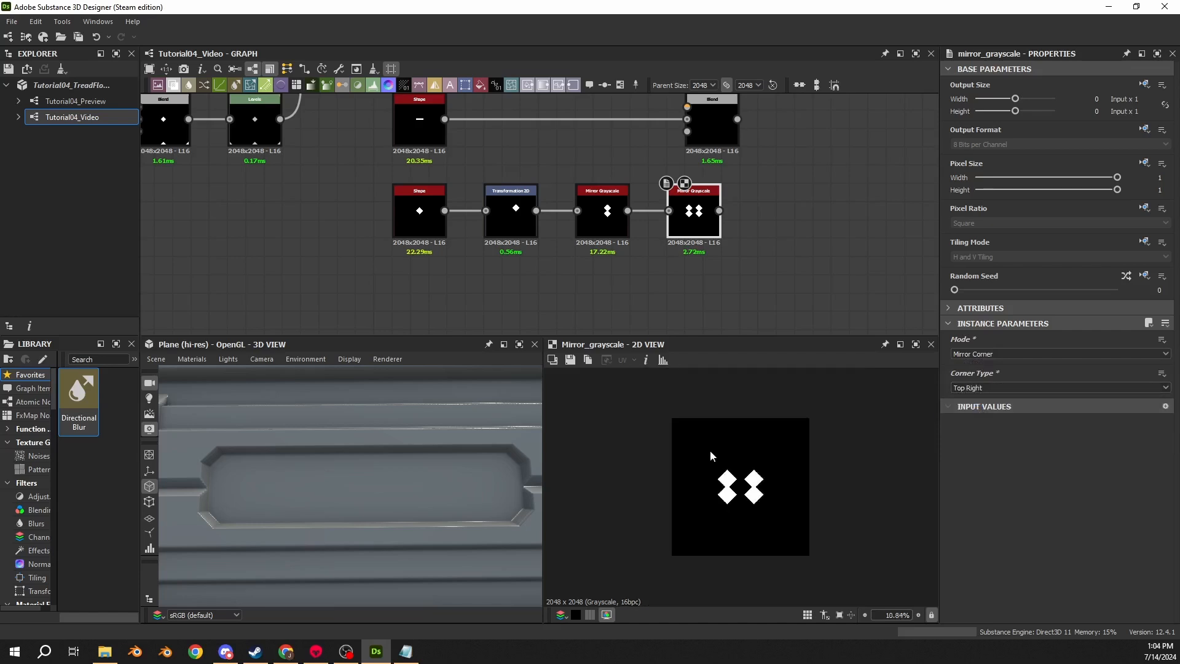
- Connect the second mirror into the bar's Blend node and set its blending mode to Subtract
{"action": "scroll", "coordinate": [709, 450], "scroll_direction": "down", "scroll_amount": 1}
{"action": "middle_click_drag", "start_coordinate": [752, 140], "coordinate": [682, 189]}
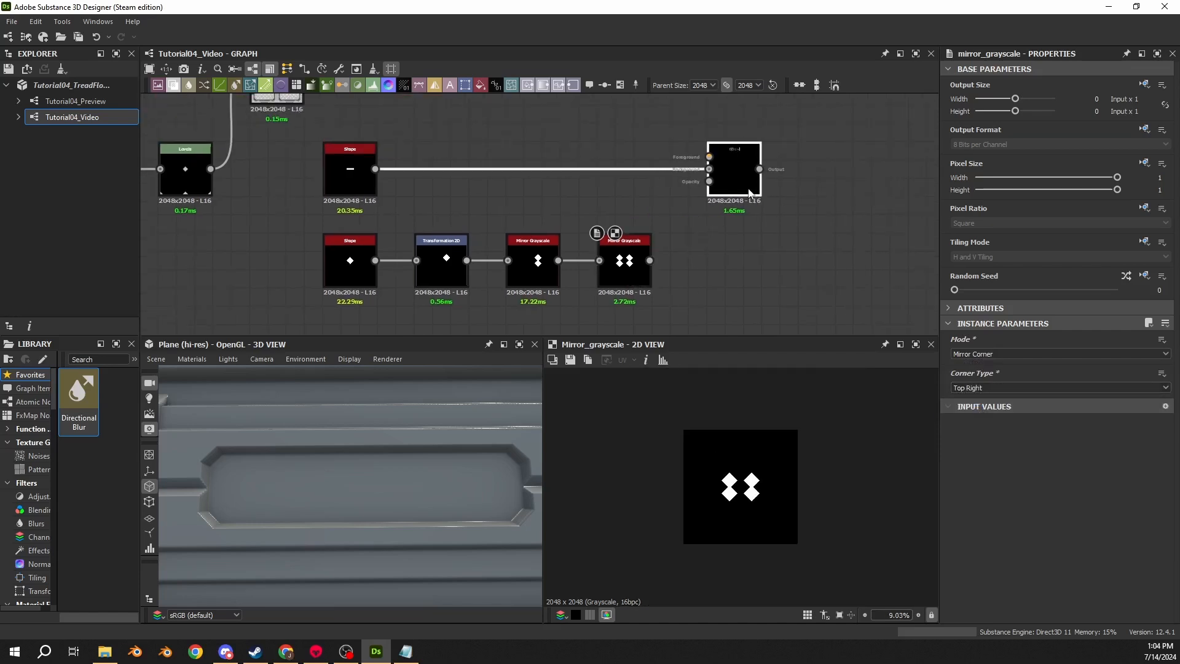
{"action": "left_click_drag", "start_coordinate": [650, 259], "coordinate": [715, 178]}
{"action": "double_click", "coordinate": [716, 178]}
{"action": "left_click", "coordinate": [995, 371]}
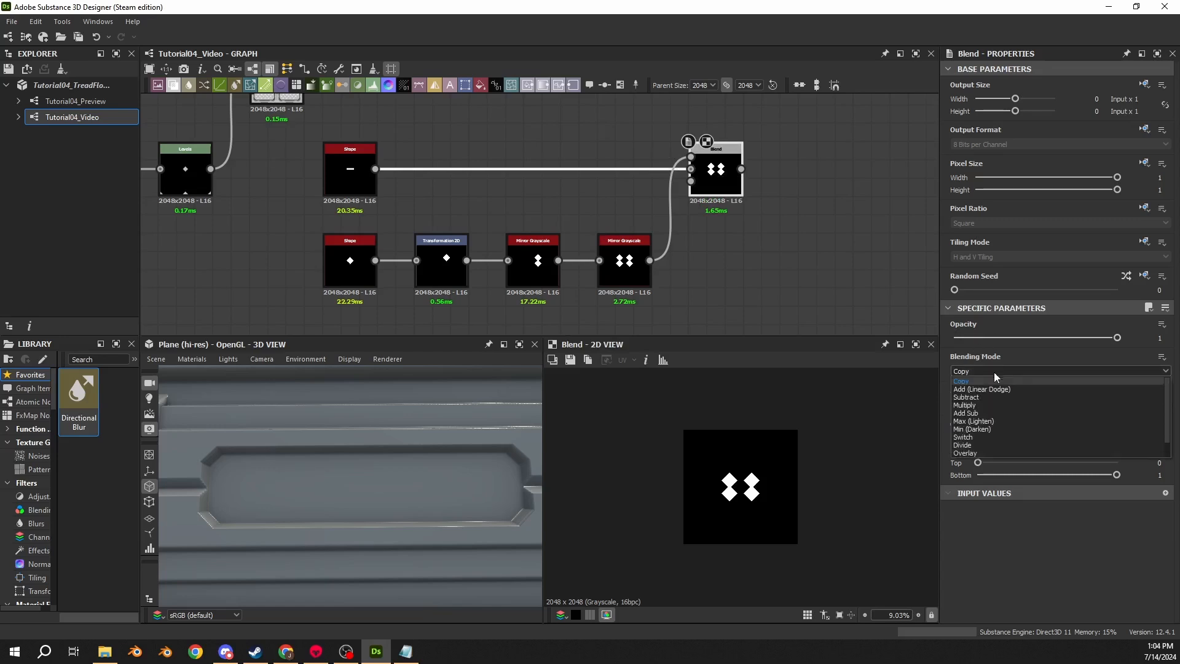
{"action": "left_click", "coordinate": [977, 397]}
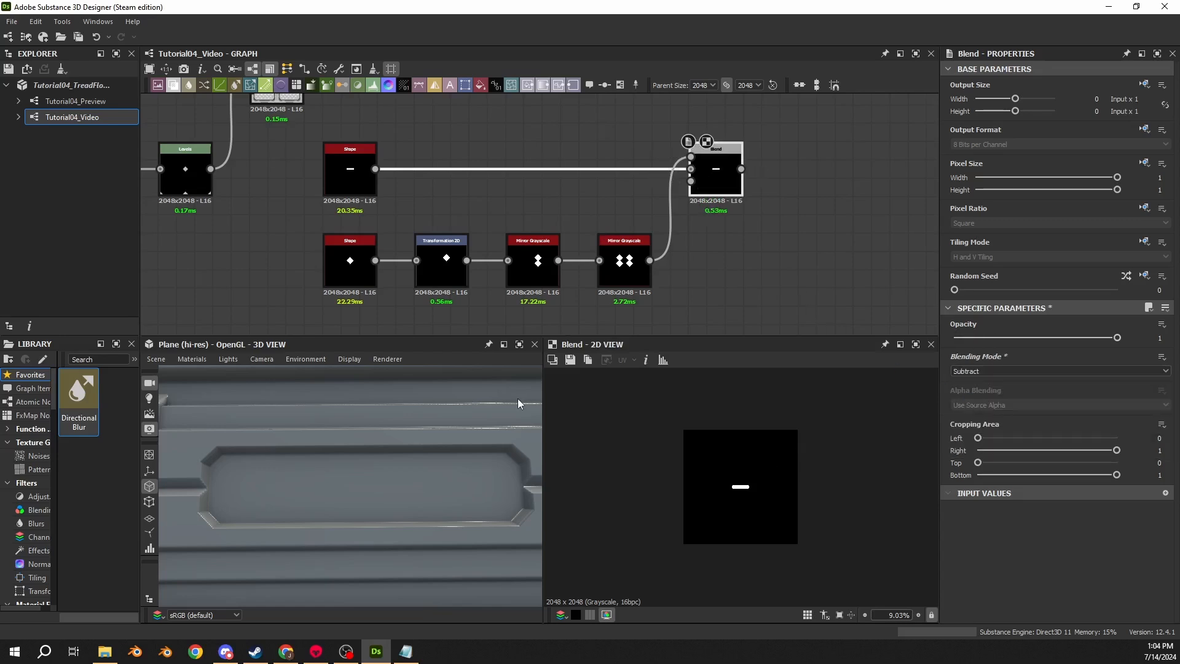
- Add a Bevel node after the Blend and set its distance to -0.025
{"action": "left_click_drag", "start_coordinate": [741, 168], "coordinate": [792, 168]}
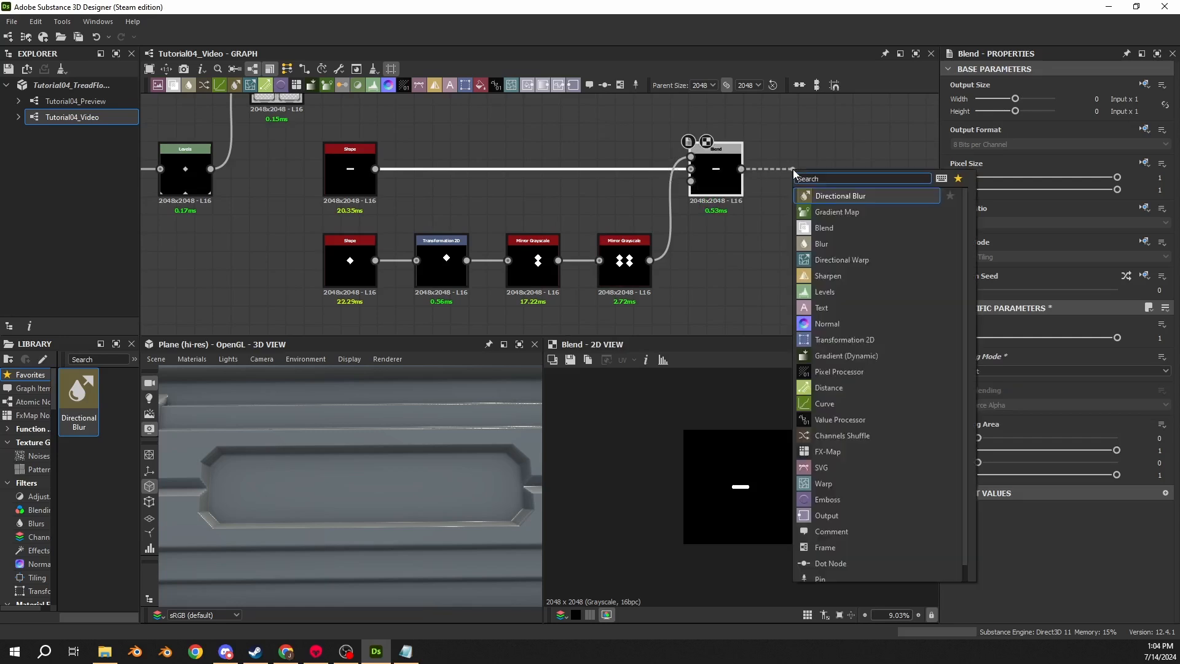
{"action": "type", "text": "bevel"}
{"action": "key", "text": "Return"}
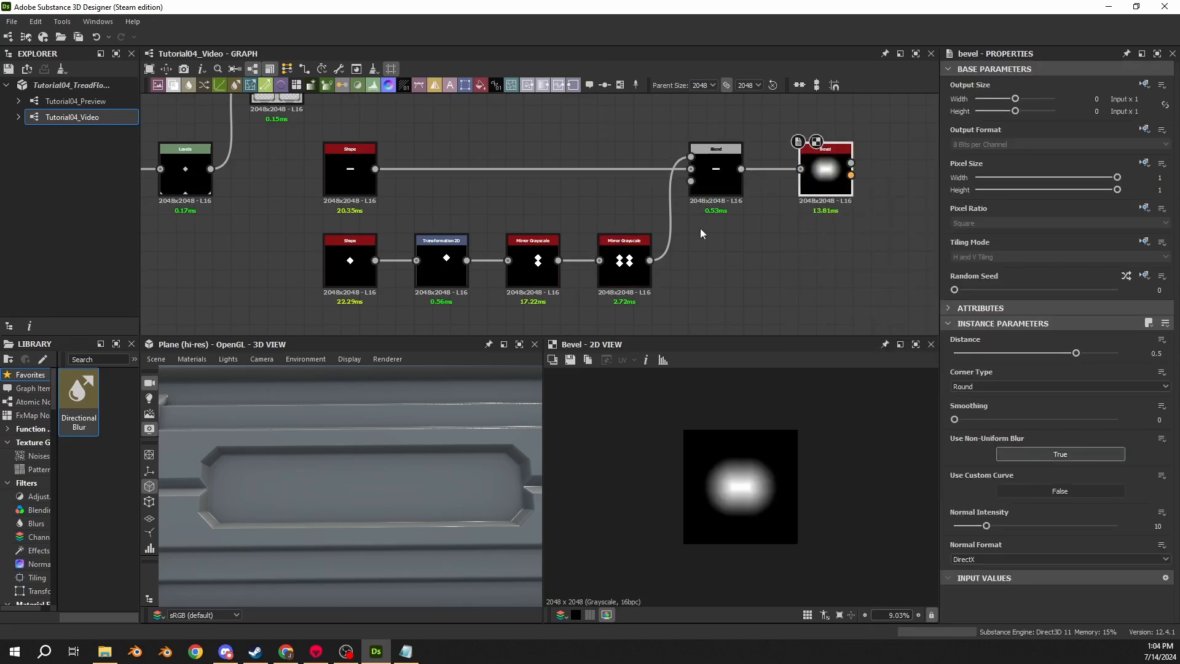
{"action": "left_click", "coordinate": [1148, 353]}
{"action": "type", "text": "-0.025"}
{"action": "key", "text": "Return"}
{"action": "scroll", "coordinate": [689, 424], "scroll_direction": "up", "scroll_amount": 10}
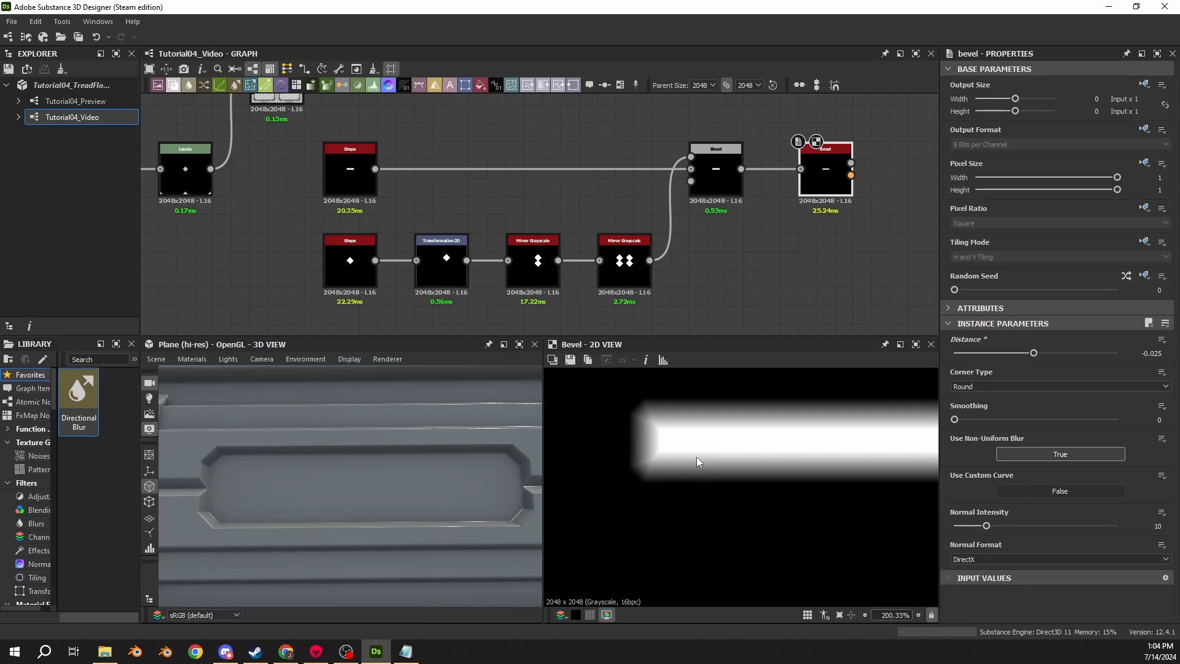
- Add a Levels node branching from the subtracted Blend output
{"action": "middle_click_drag", "start_coordinate": [742, 175], "coordinate": [592, 167]}
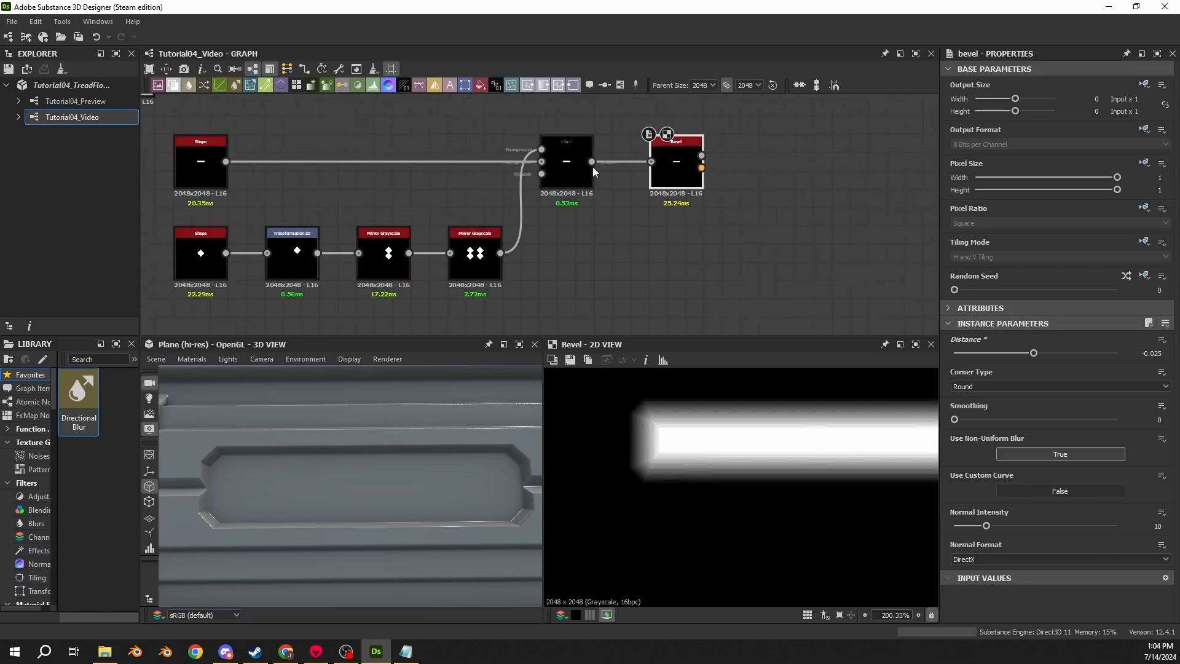
{"action": "left_click_drag", "start_coordinate": [592, 161], "coordinate": [648, 249]}
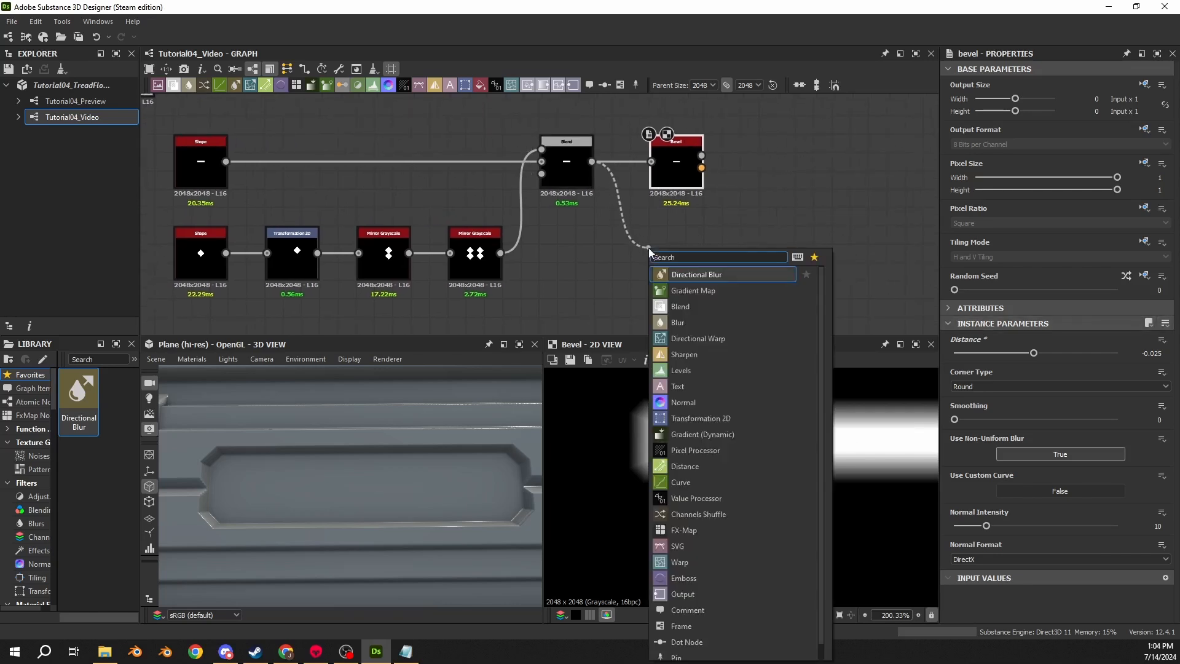
{"action": "type", "text": "levels"}
{"action": "key", "text": "Return"}
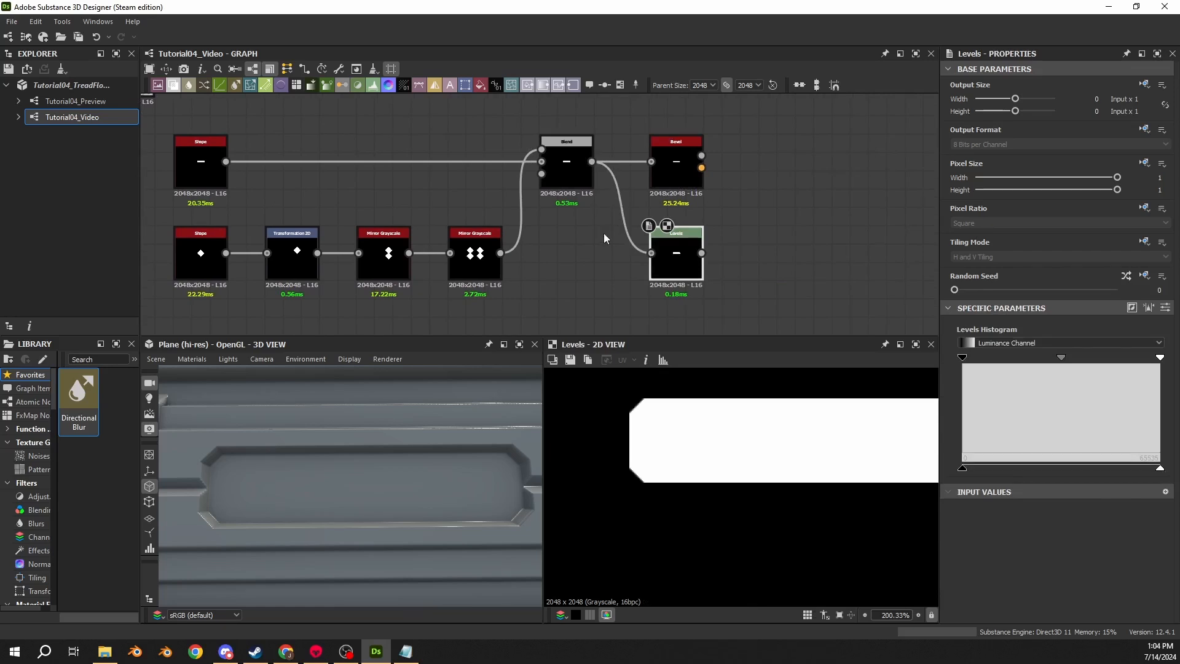
- Add a Blend node after the Bevel and connect the Levels output into it
{"action": "middle_click_drag", "start_coordinate": [710, 173], "coordinate": [617, 170]}
{"action": "left_click_drag", "start_coordinate": [609, 154], "coordinate": [676, 153]}
{"action": "type", "text": "blend"}
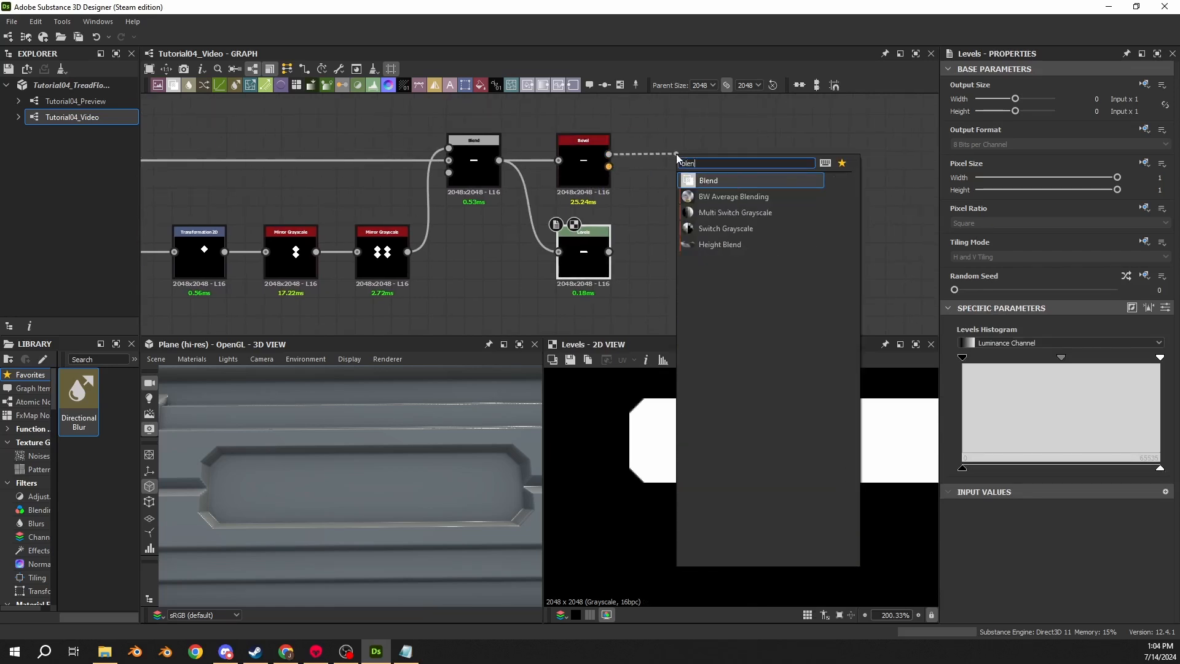
{"action": "key", "text": "Return"}
{"action": "left_click_drag", "start_coordinate": [609, 252], "coordinate": [686, 148]}
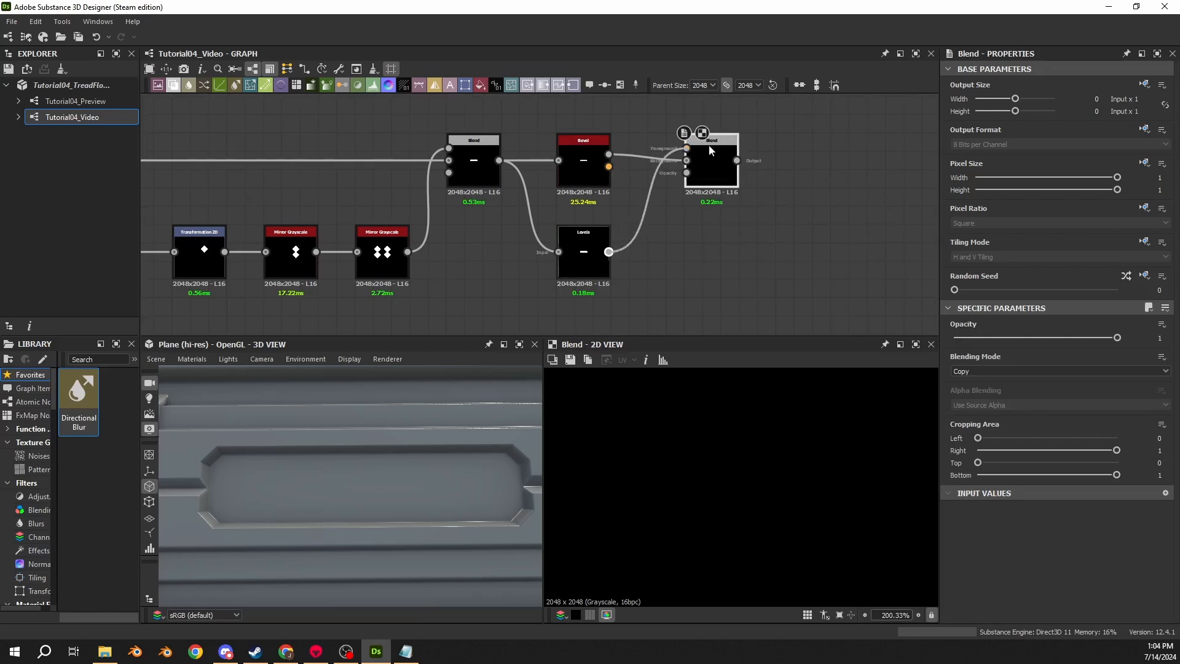
- Set the new Blend node's blending mode to Add (Linear Dodge)
{"action": "middle_click_drag", "start_coordinate": [721, 228], "coordinate": [671, 251]}
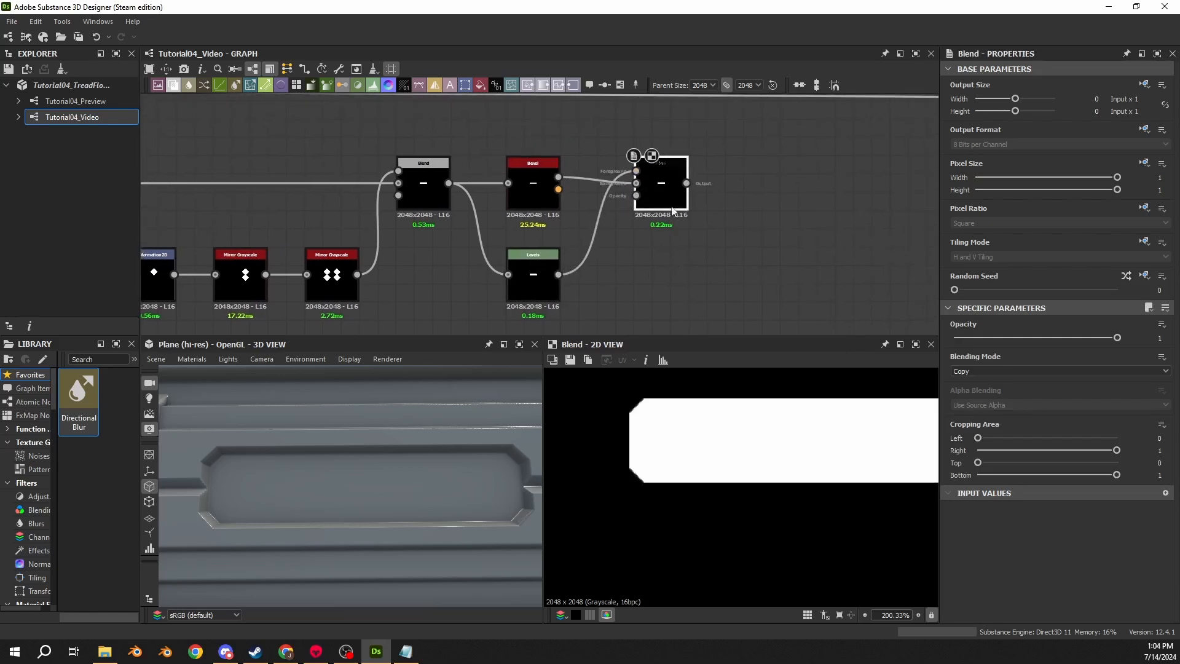
{"action": "left_click_drag", "start_coordinate": [678, 209], "coordinate": [641, 209]}
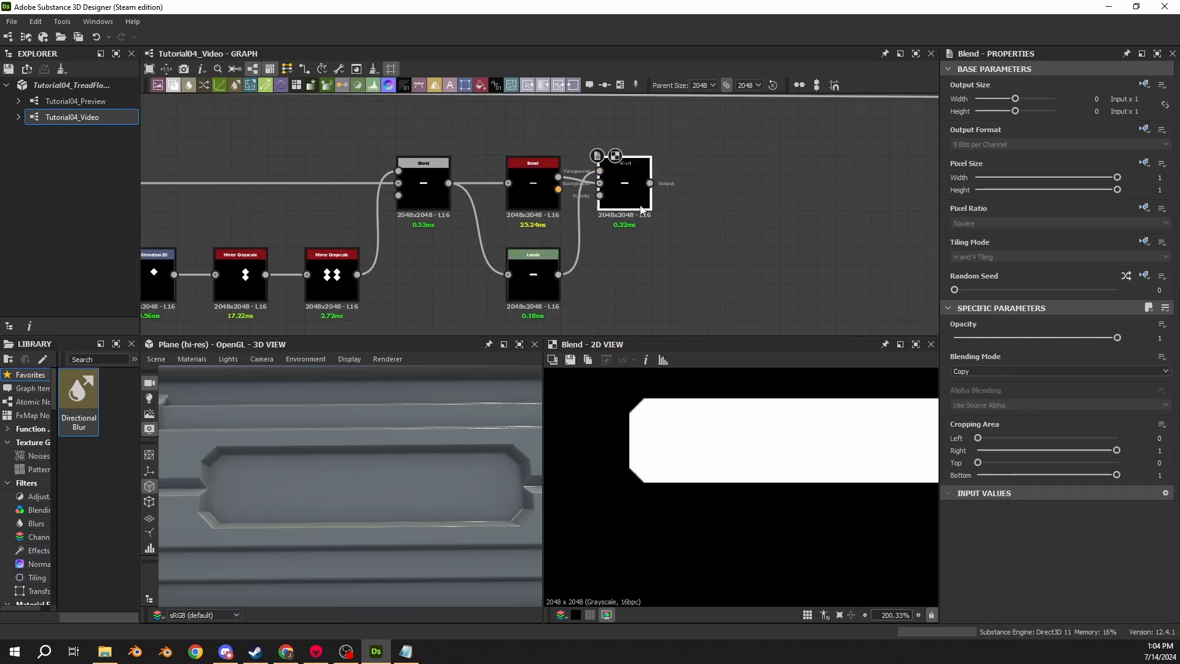
{"action": "left_click", "coordinate": [1012, 369]}
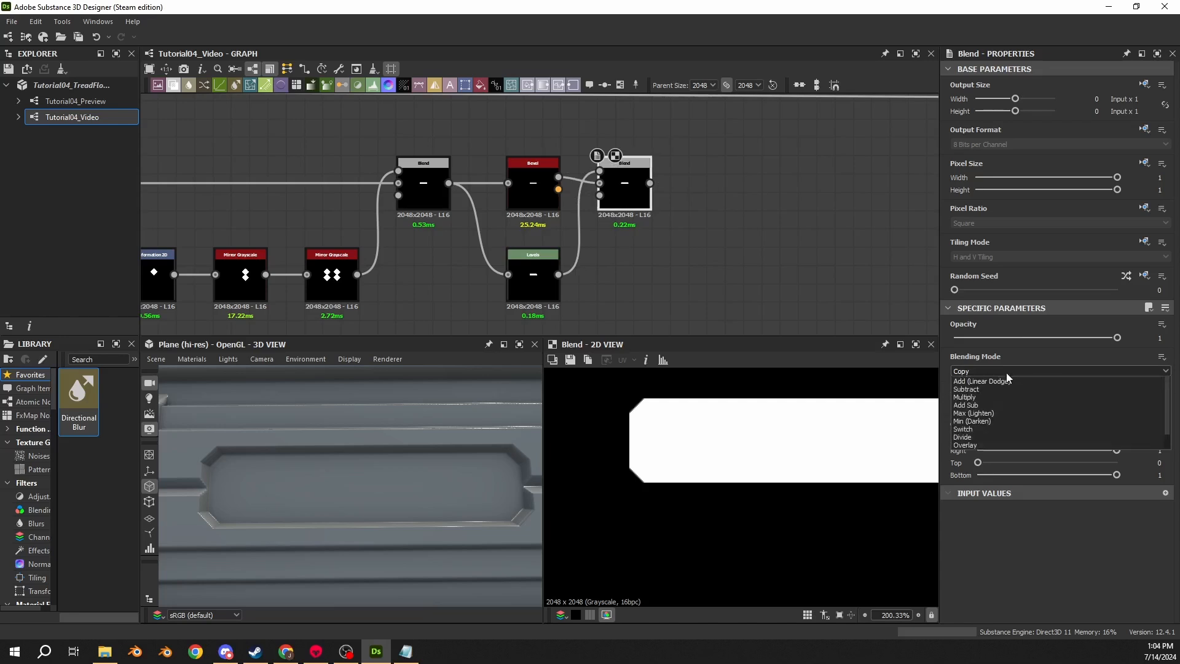
{"action": "left_click", "coordinate": [988, 385]}
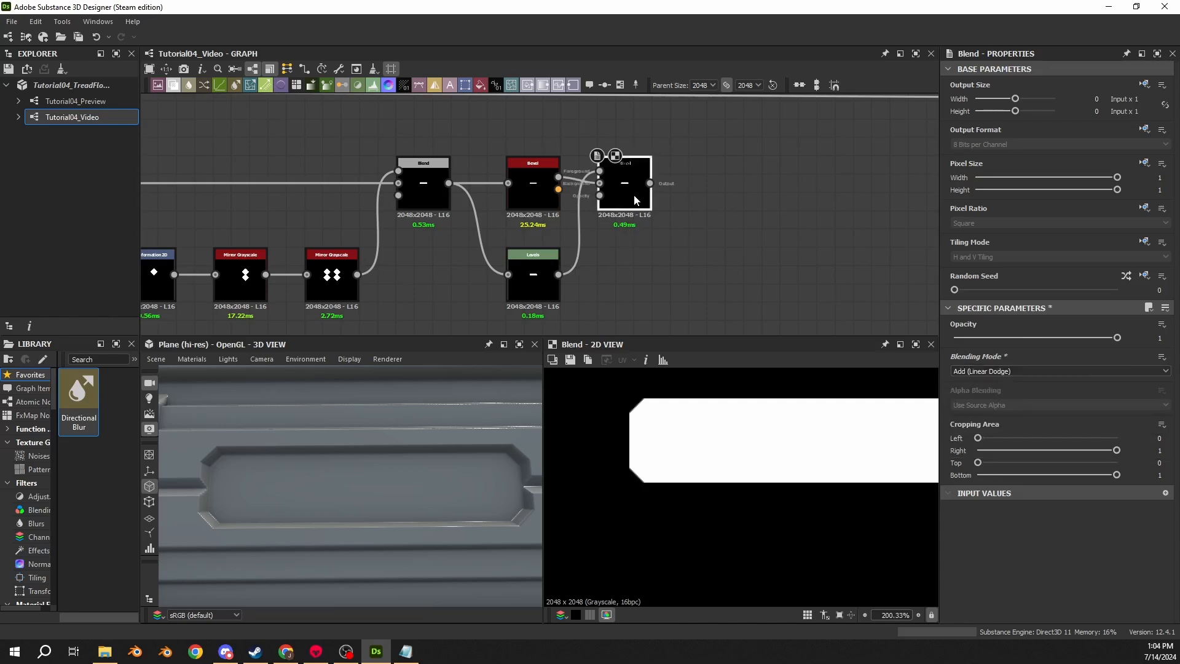
- Set the Levels node's Level Out High to 0.7
{"action": "left_click", "coordinate": [532, 261]}
{"action": "left_click", "coordinate": [1165, 308]}
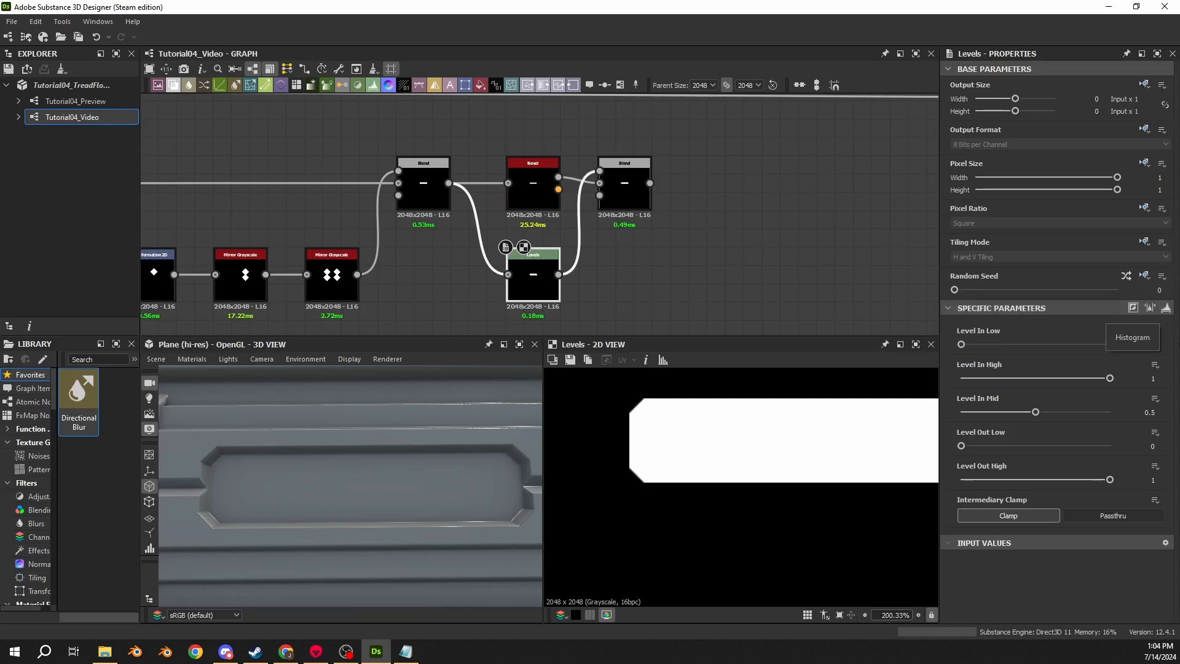
{"action": "left_click", "coordinate": [1153, 479]}
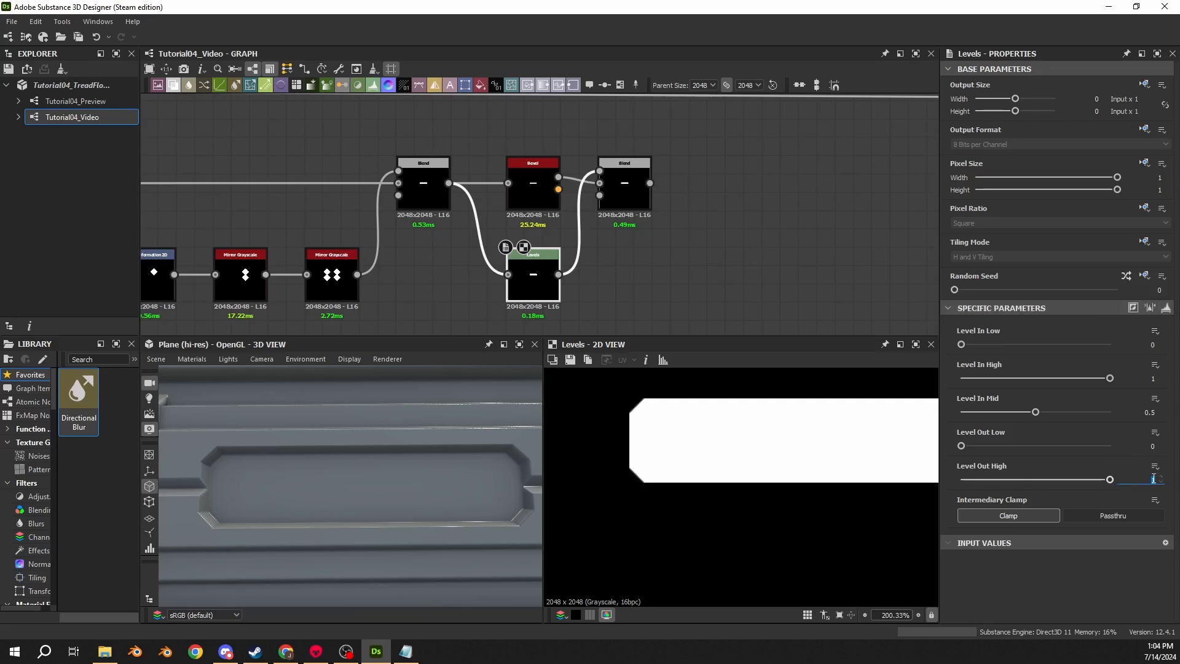
{"action": "type", "text": "0.7"}
{"action": "key", "text": "Return"}
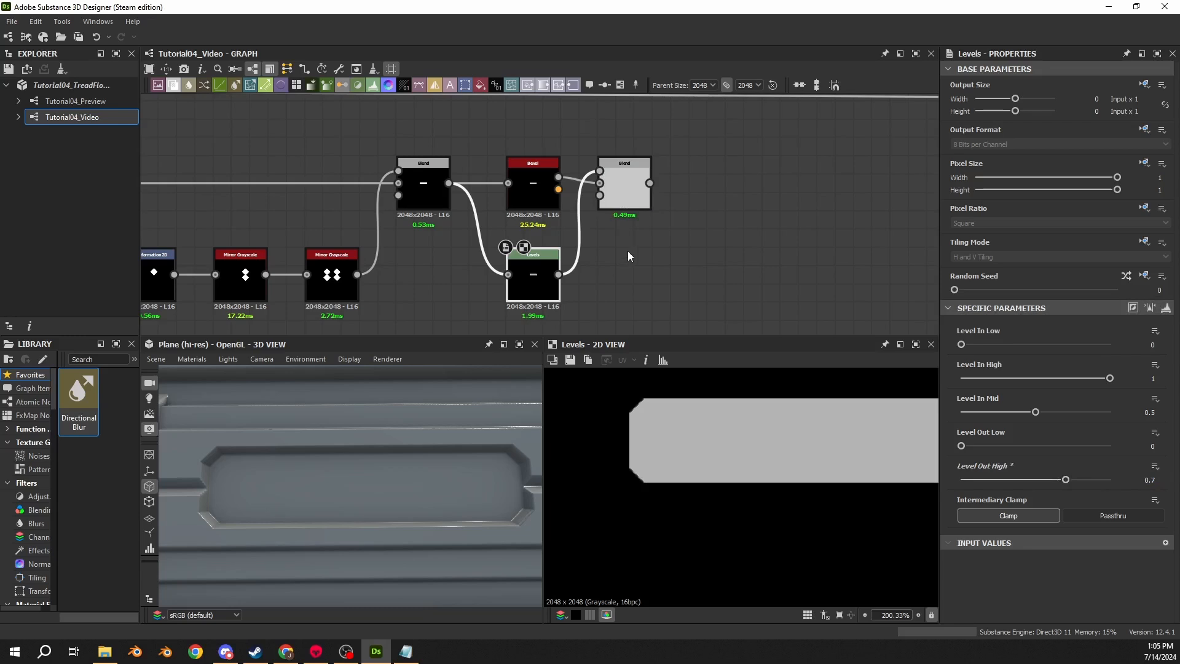
- Preview the Bevel, final Blend and Levels outputs in the 2D view
{"action": "left_click", "coordinate": [536, 200]}
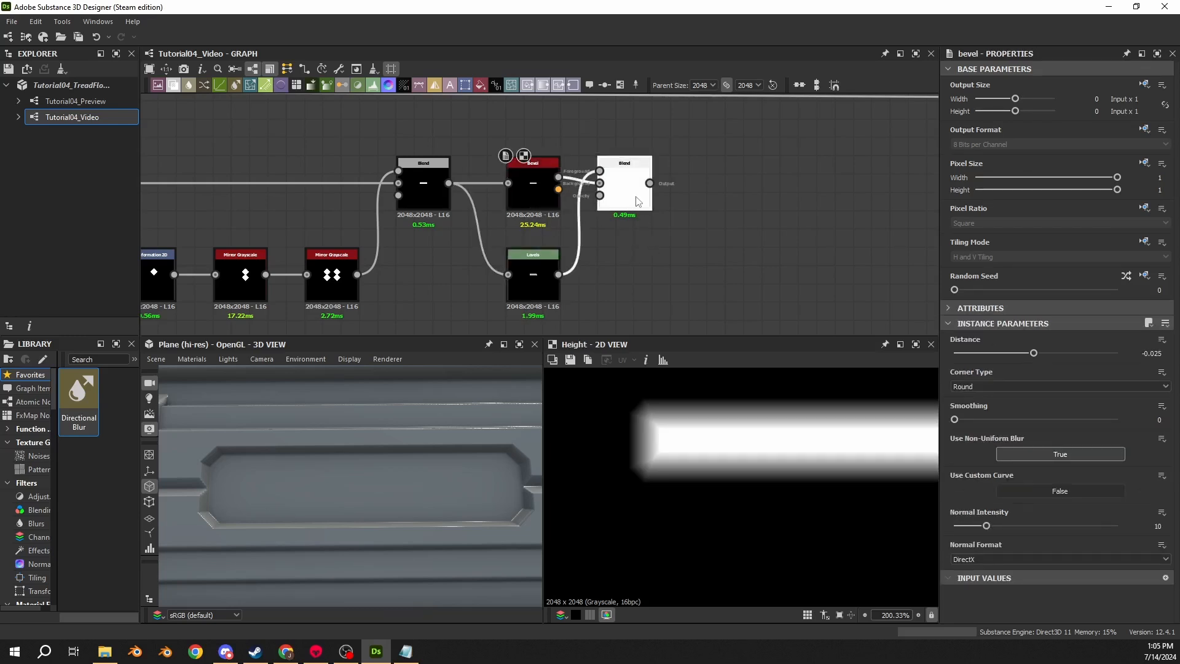
{"action": "scroll", "coordinate": [642, 425], "scroll_direction": "up", "scroll_amount": 6}
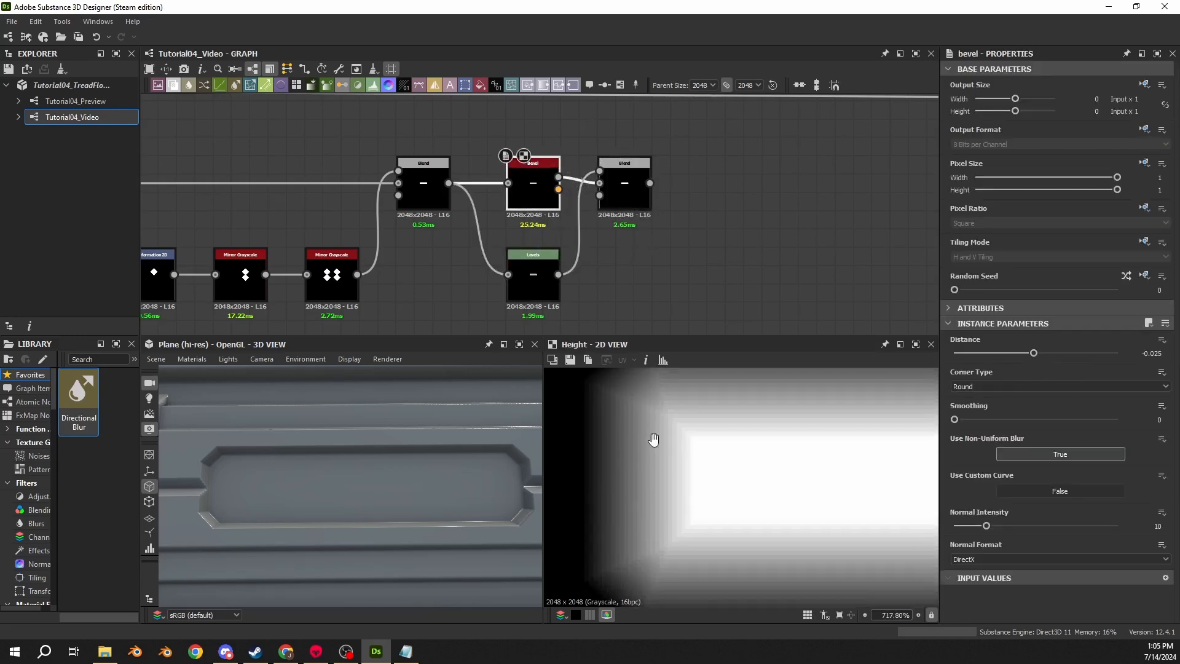
{"action": "scroll", "coordinate": [681, 529], "scroll_direction": "down", "scroll_amount": 3}
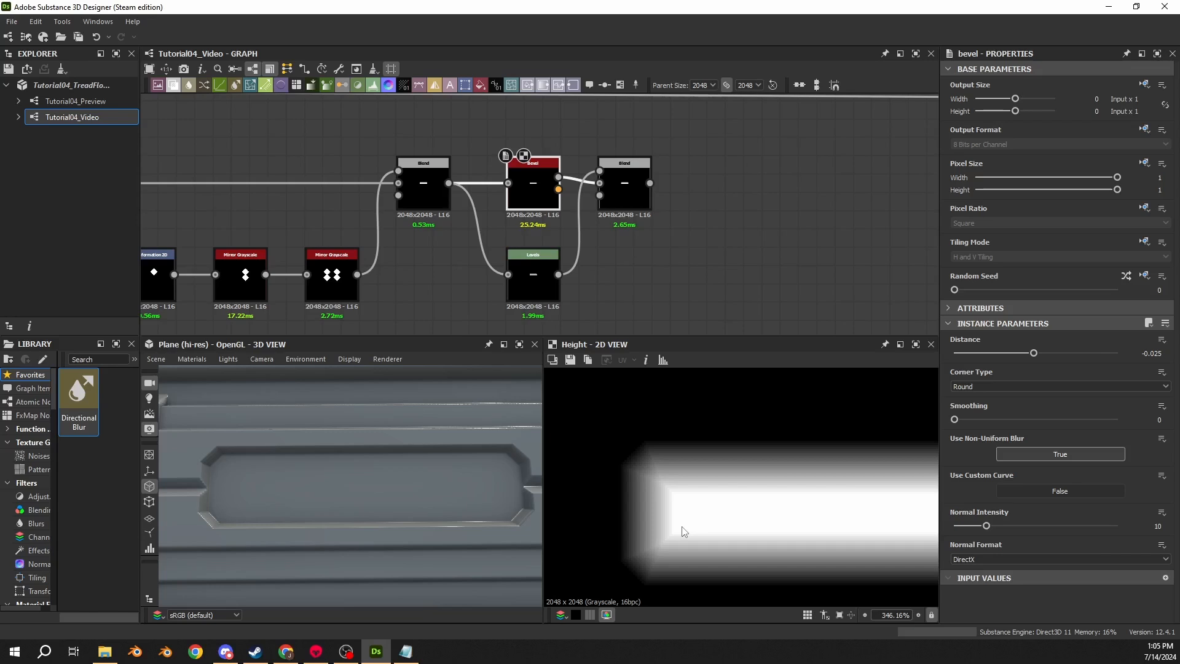
{"action": "double_click", "coordinate": [612, 179]}
{"action": "double_click", "coordinate": [522, 189]}
{"action": "double_click", "coordinate": [533, 274]}
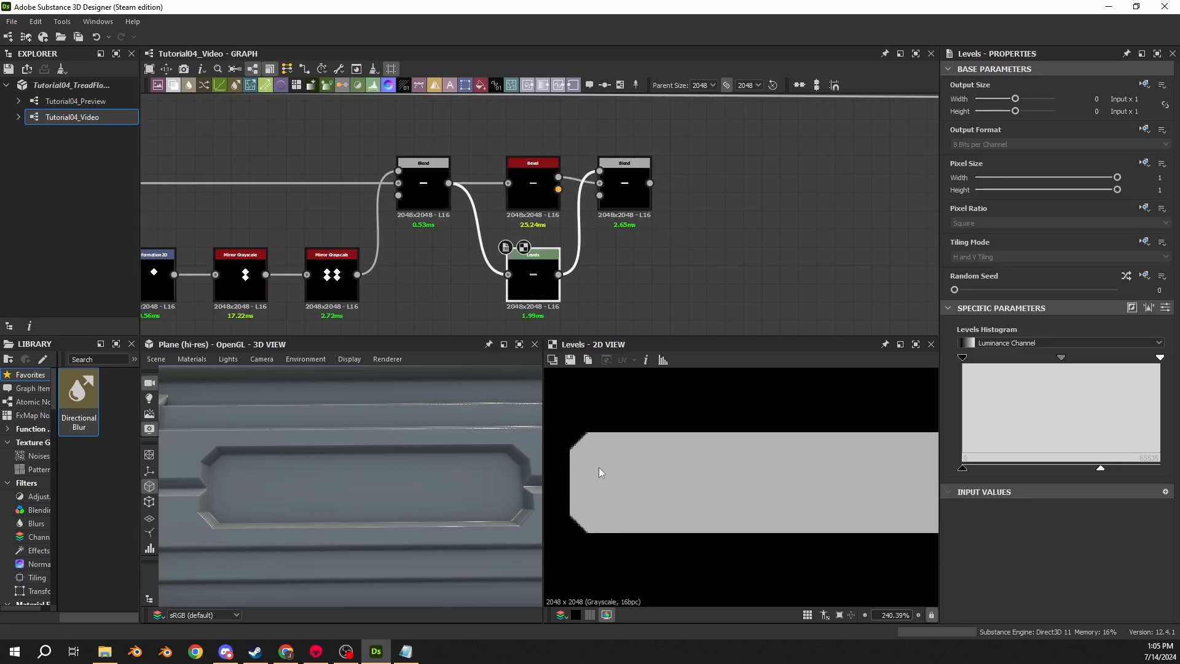
{"action": "middle_click_drag", "start_coordinate": [431, 300], "coordinate": [586, 275]}
- Set the Transformation 2D node's filtering to Nearest
{"action": "left_click", "coordinate": [289, 270]}
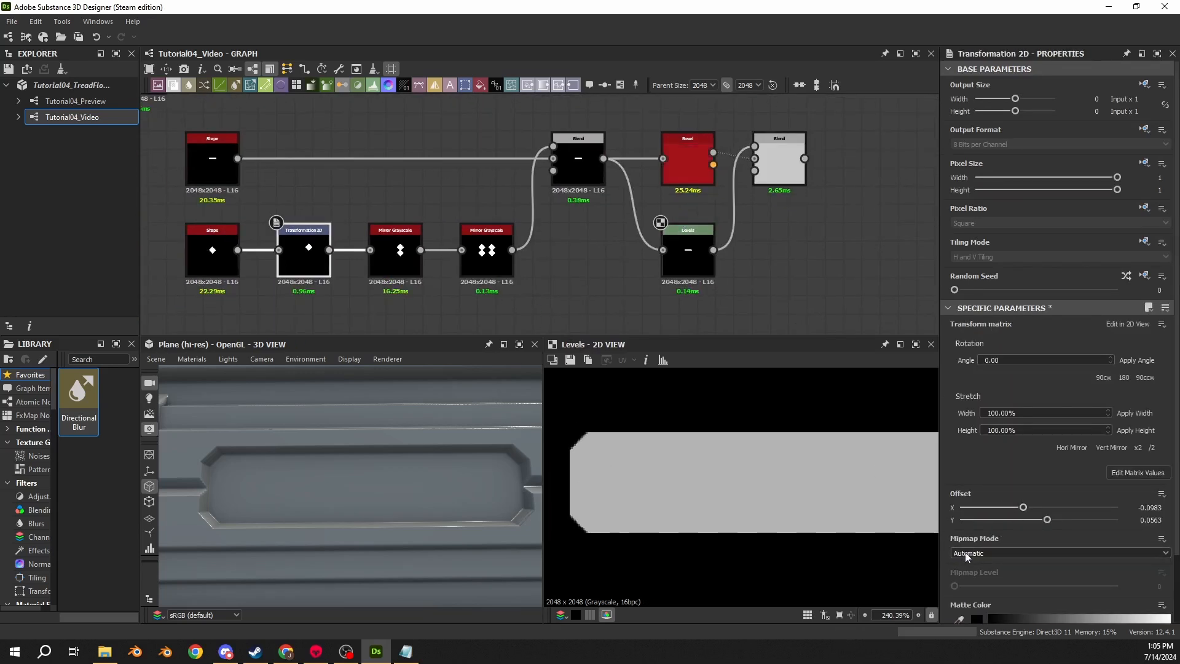
{"action": "scroll", "coordinate": [986, 539], "scroll_direction": "down", "scroll_amount": 2}
{"action": "left_click", "coordinate": [1057, 597]}
{"action": "left_click", "coordinate": [1057, 609]}
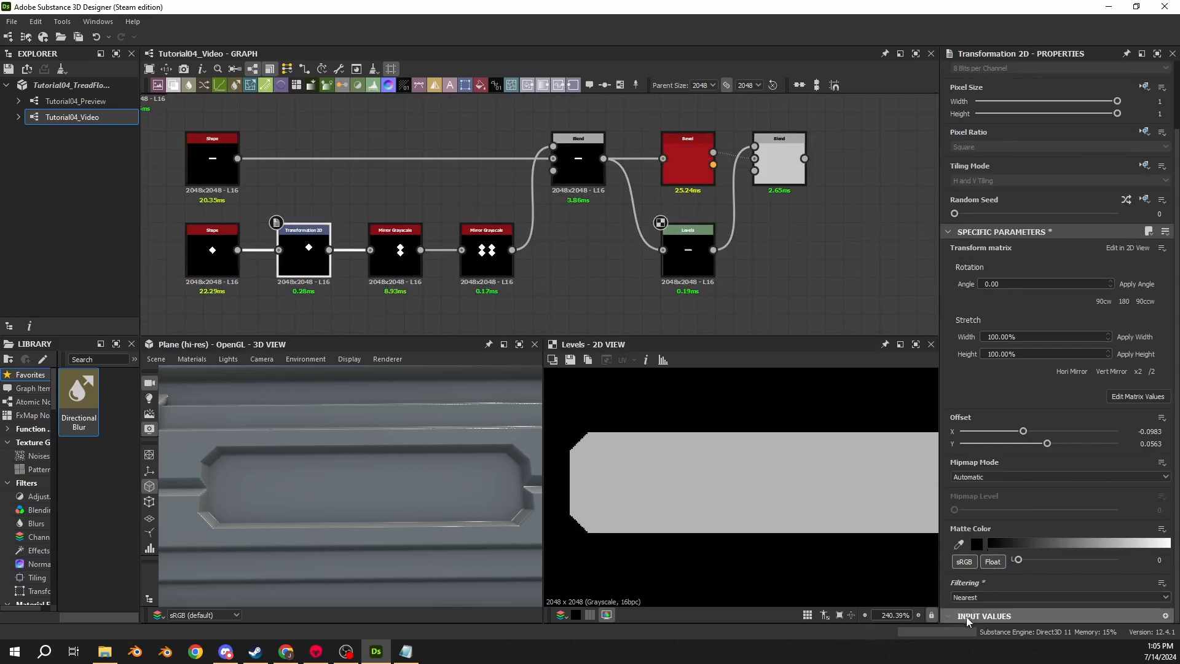
- Preview the final Blend output zoomed in on the bar's end
{"action": "left_click", "coordinate": [688, 257]}
{"action": "left_click", "coordinate": [780, 161]}
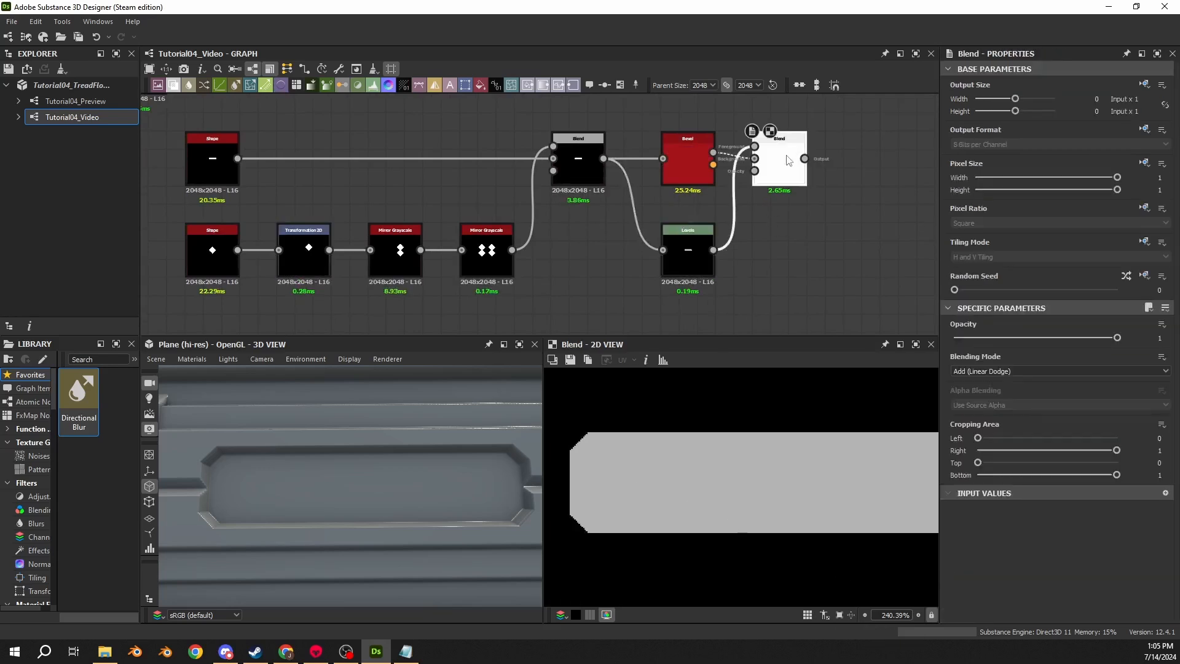
{"action": "scroll", "coordinate": [629, 418], "scroll_direction": "up", "scroll_amount": 4}
{"action": "middle_click_drag", "start_coordinate": [629, 419], "coordinate": [685, 417]}
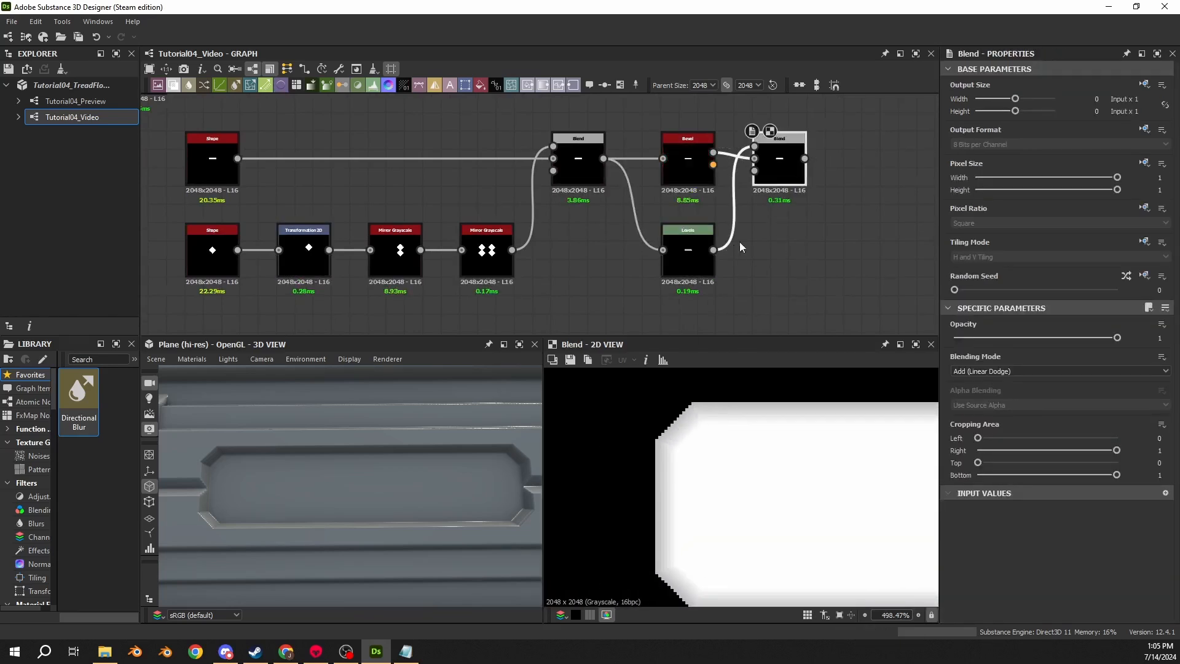
{"action": "middle_click_drag", "start_coordinate": [740, 243], "coordinate": [654, 252]}
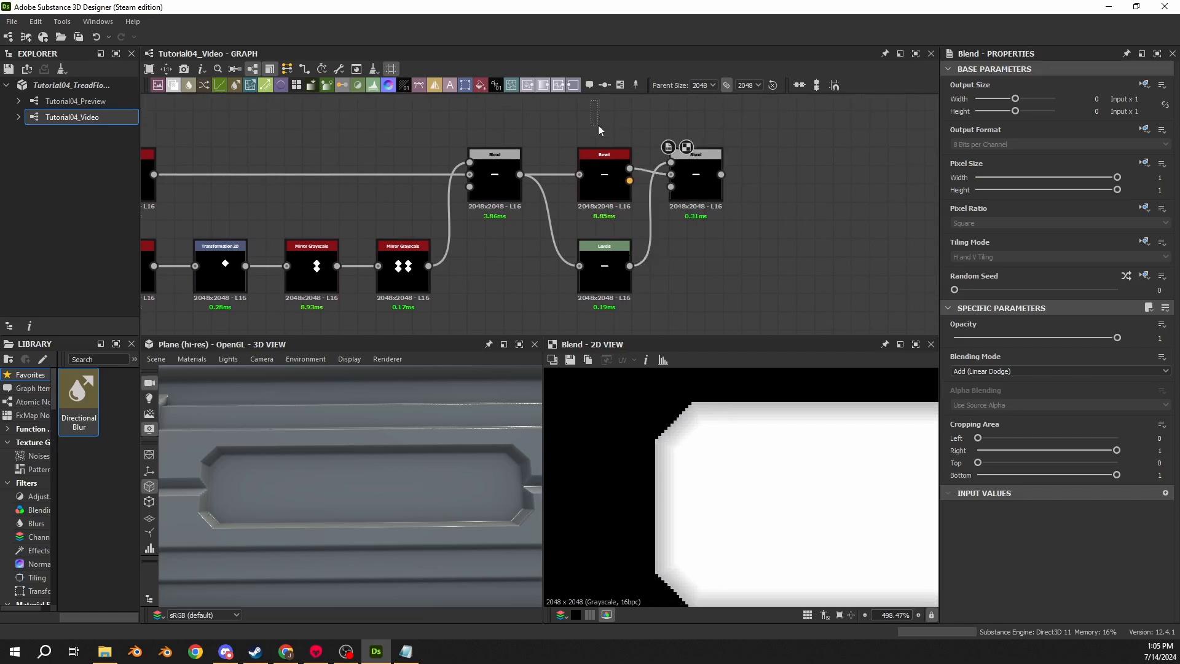
{"action": "left_click_drag", "start_coordinate": [599, 124], "coordinate": [713, 264]}
{"action": "left_click_drag", "start_coordinate": [708, 192], "coordinate": [689, 193]}
{"action": "left_click", "coordinate": [504, 179]}
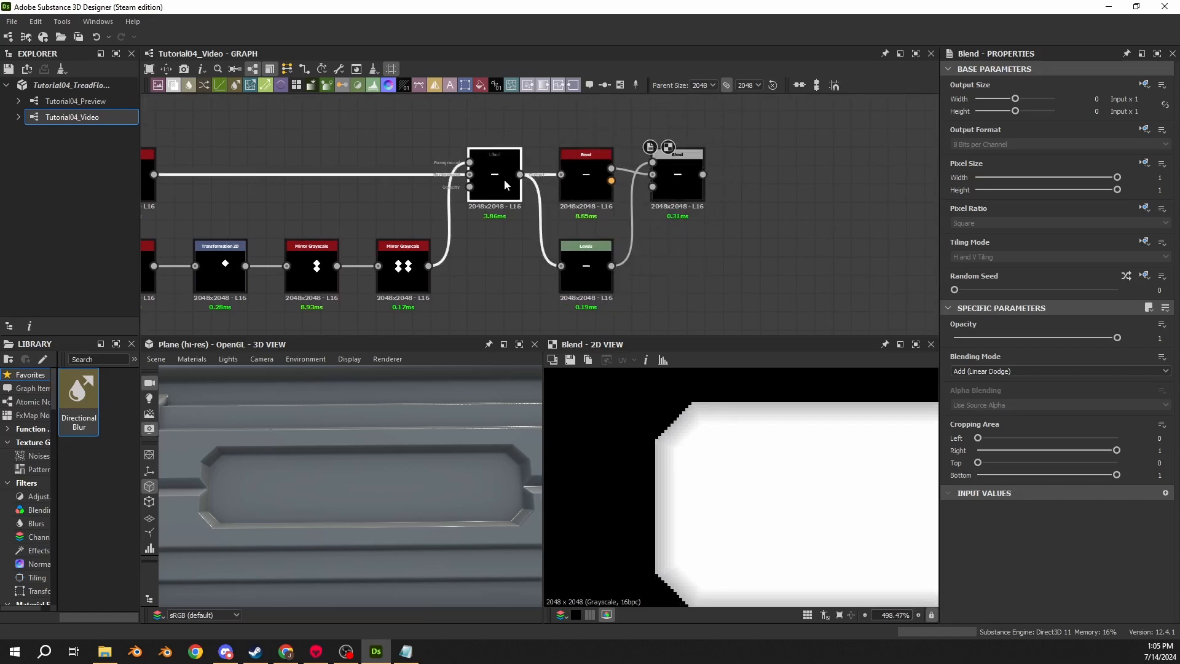
- Compare the Bevel and Levels outputs zoomed in at the bar's corner
{"action": "left_click", "coordinate": [589, 185]}
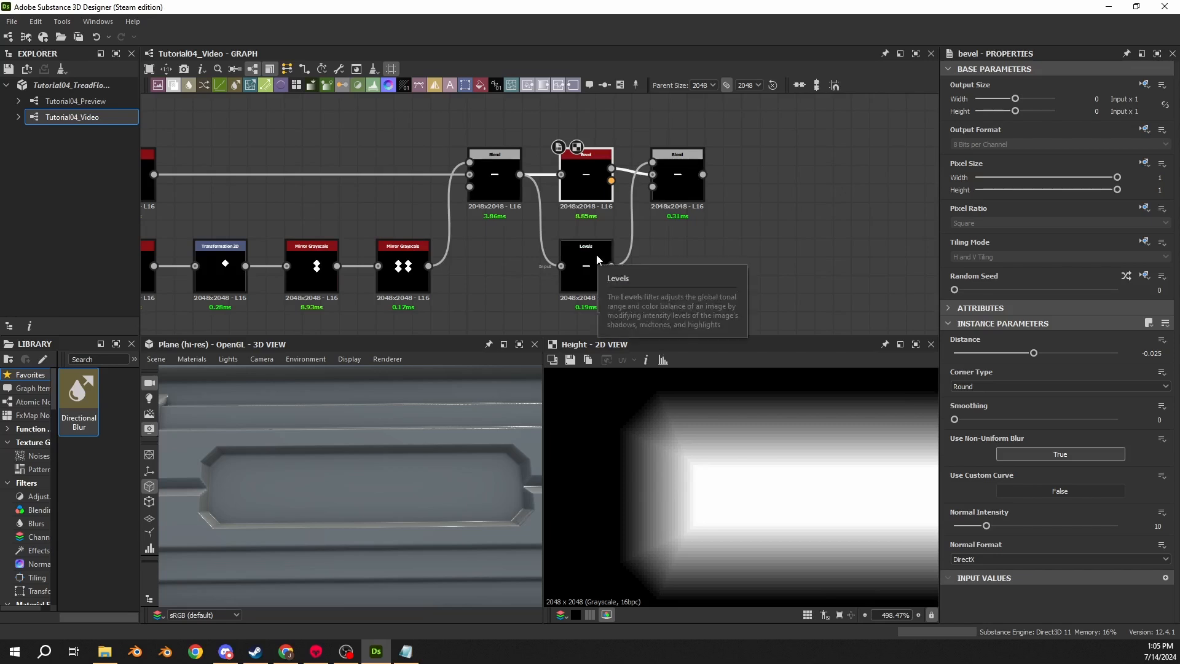
{"action": "left_click", "coordinate": [587, 273]}
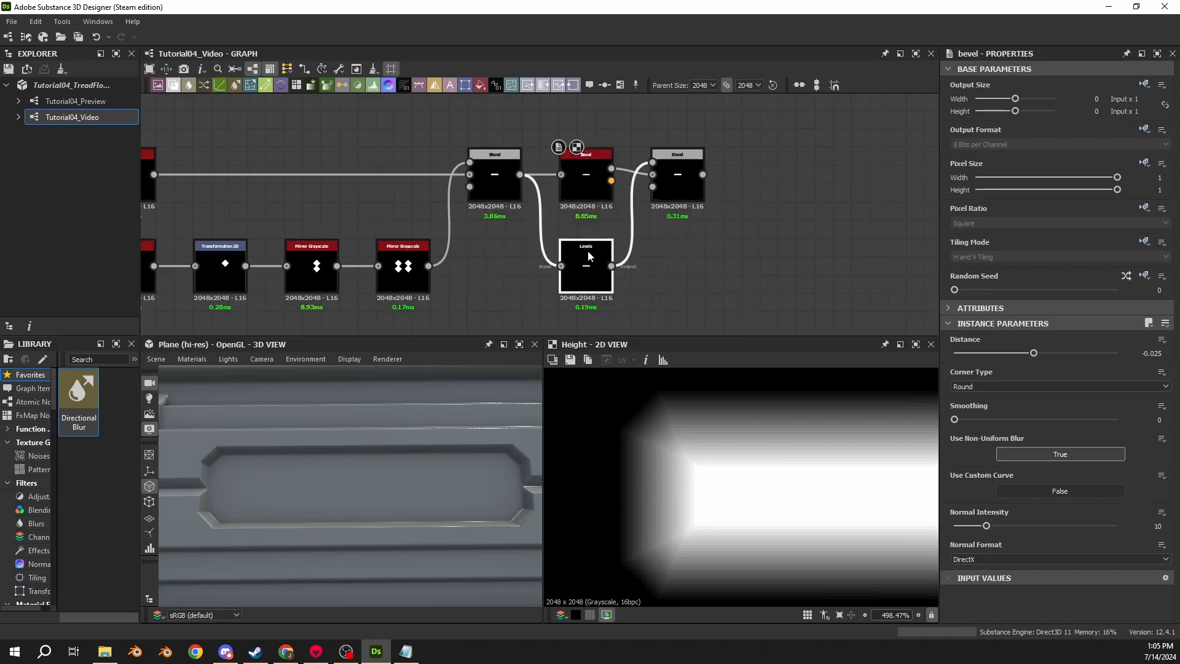
{"action": "left_click", "coordinate": [586, 184]}
{"action": "left_click", "coordinate": [589, 258]}
{"action": "scroll", "coordinate": [653, 402], "scroll_direction": "up", "scroll_amount": 12}
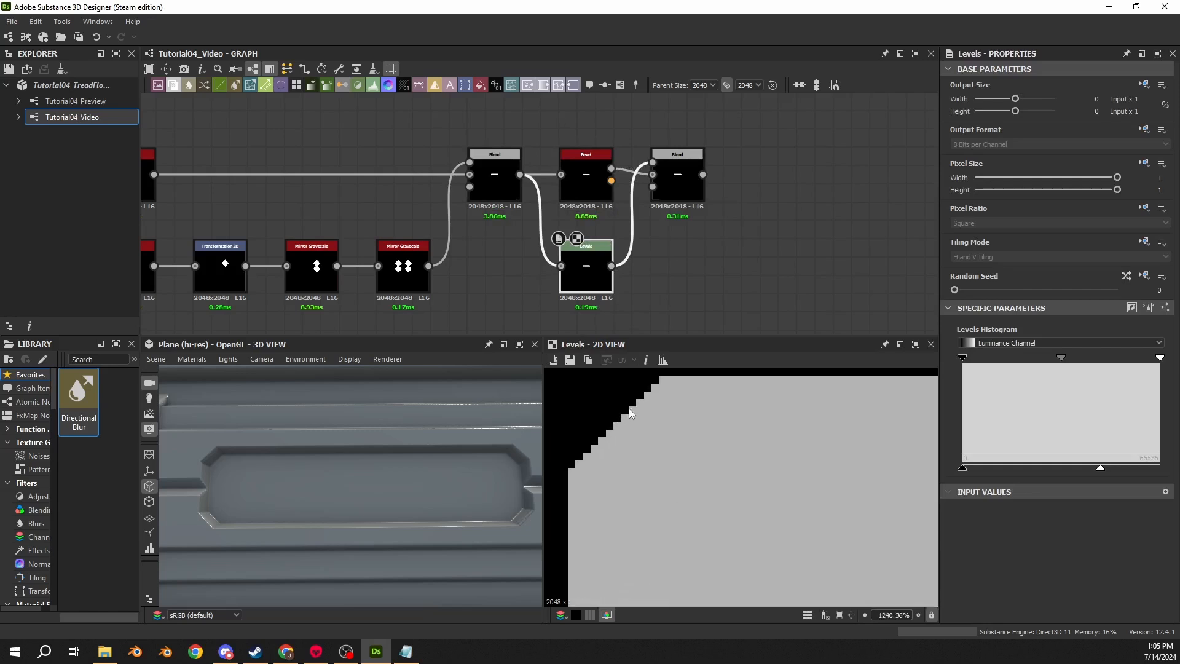
{"action": "left_click", "coordinate": [560, 206]}
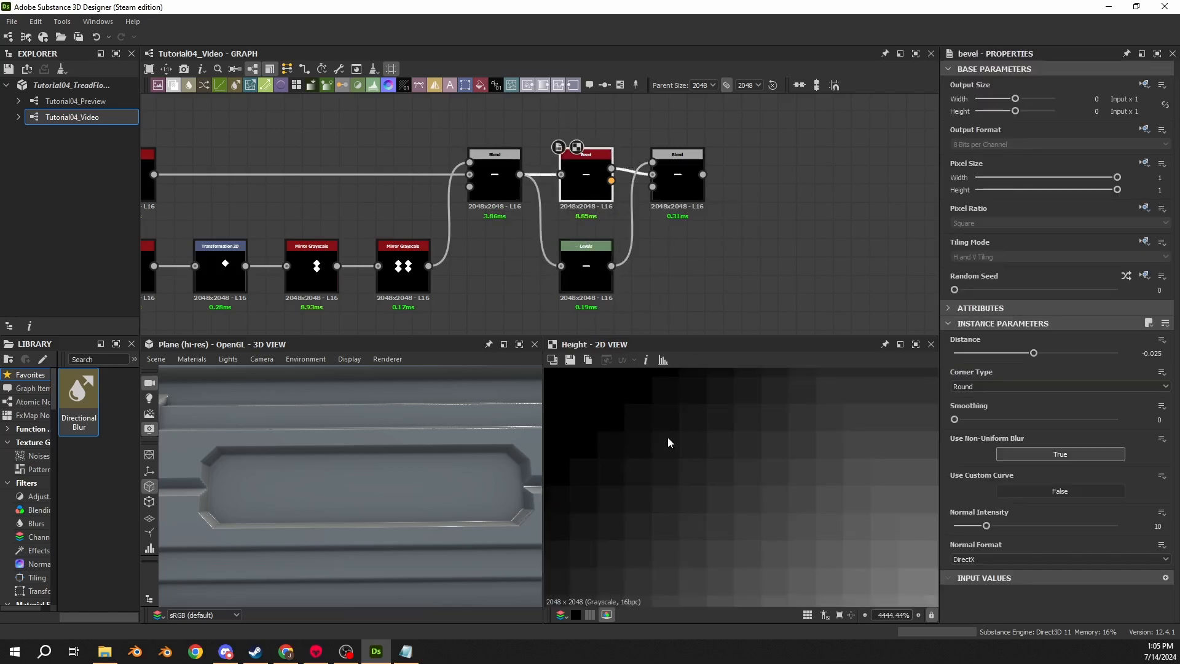
{"action": "left_click", "coordinate": [597, 282]}
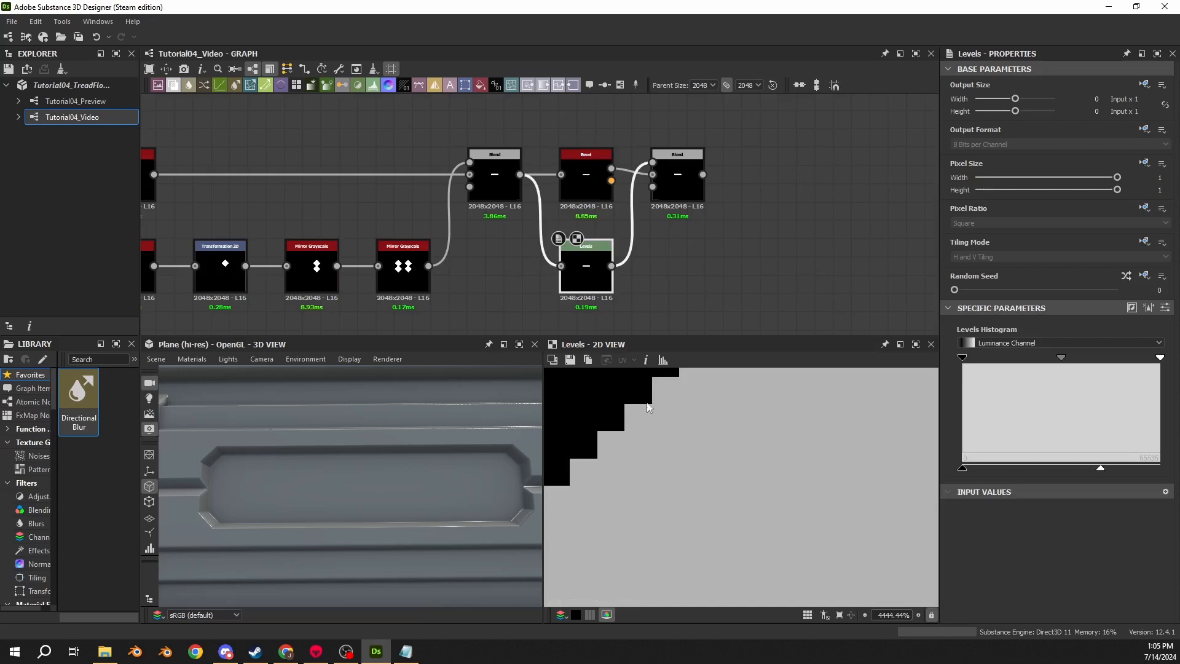
{"action": "left_click", "coordinate": [599, 190]}
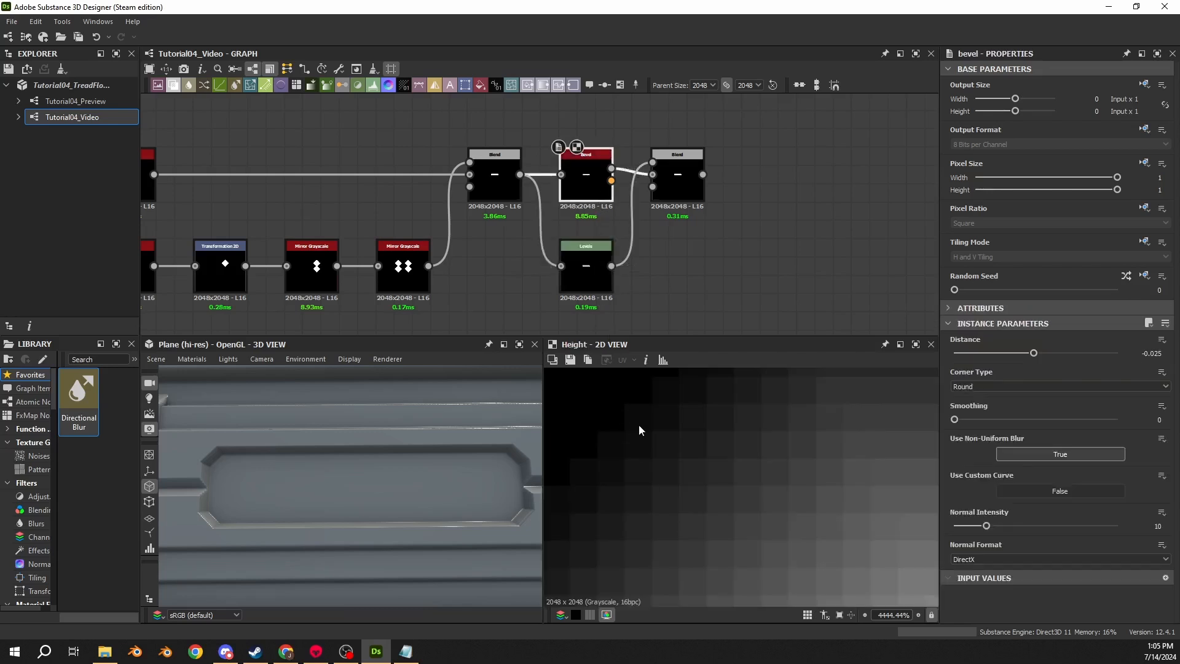
{"action": "left_click", "coordinate": [586, 278]}
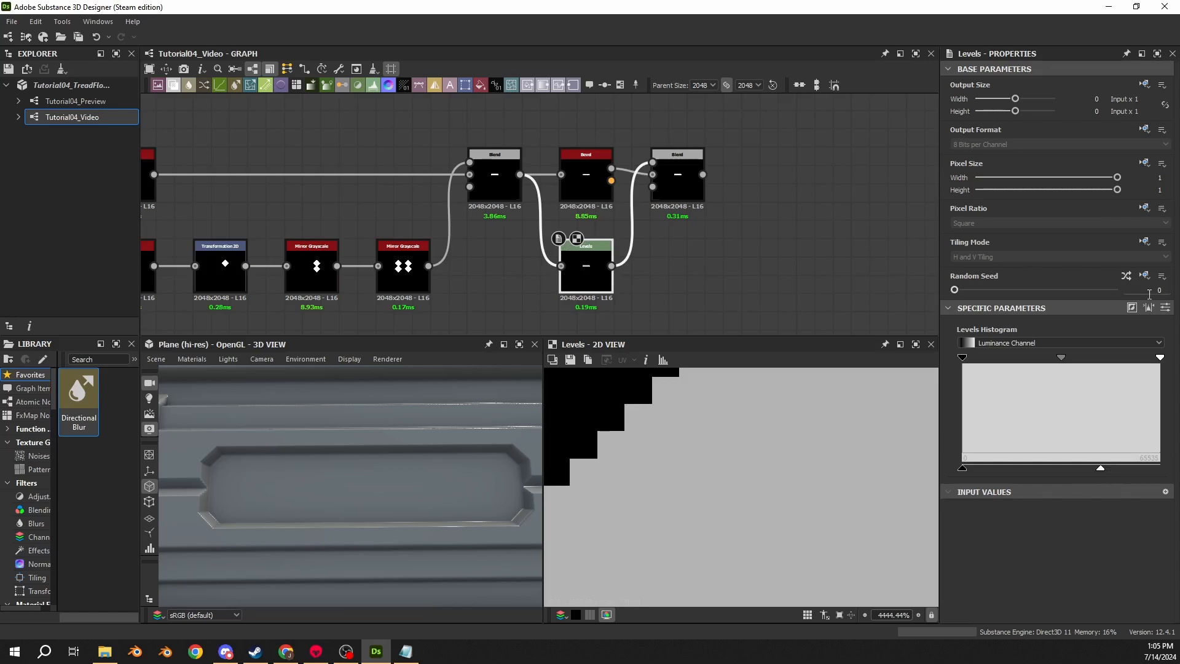
- Review the Levels node's parameters and preview the final Blend output in the 2D view
{"action": "left_click", "coordinate": [1167, 309]}
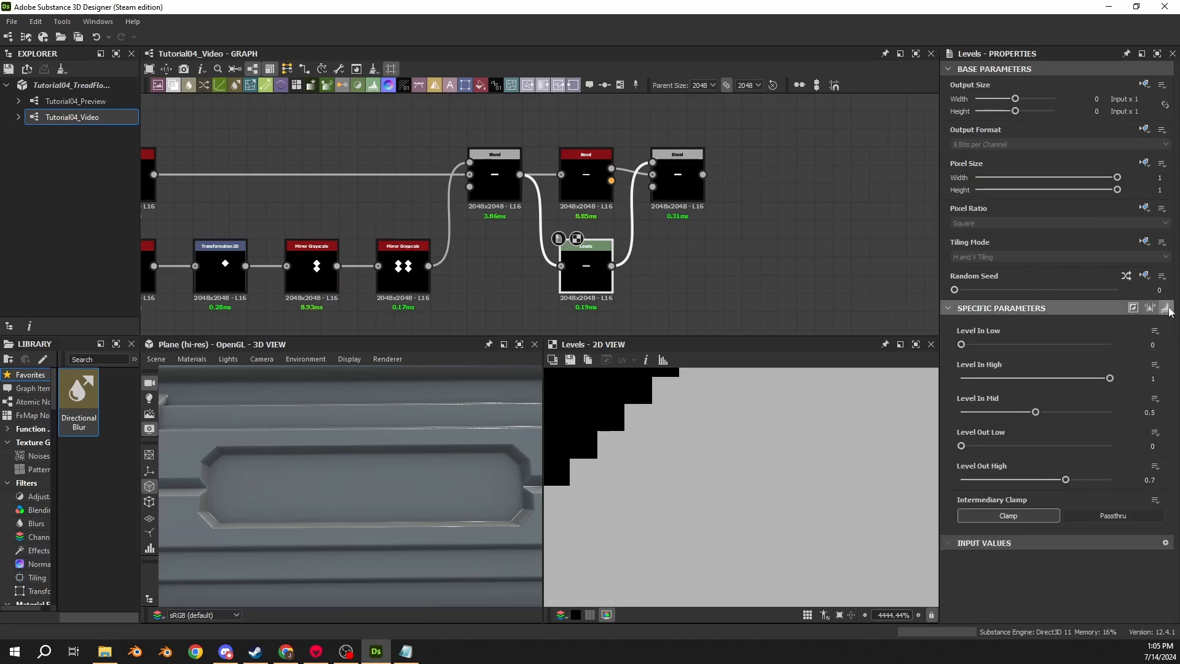
{"action": "left_click", "coordinate": [1166, 308]}
{"action": "left_click", "coordinate": [676, 165]}
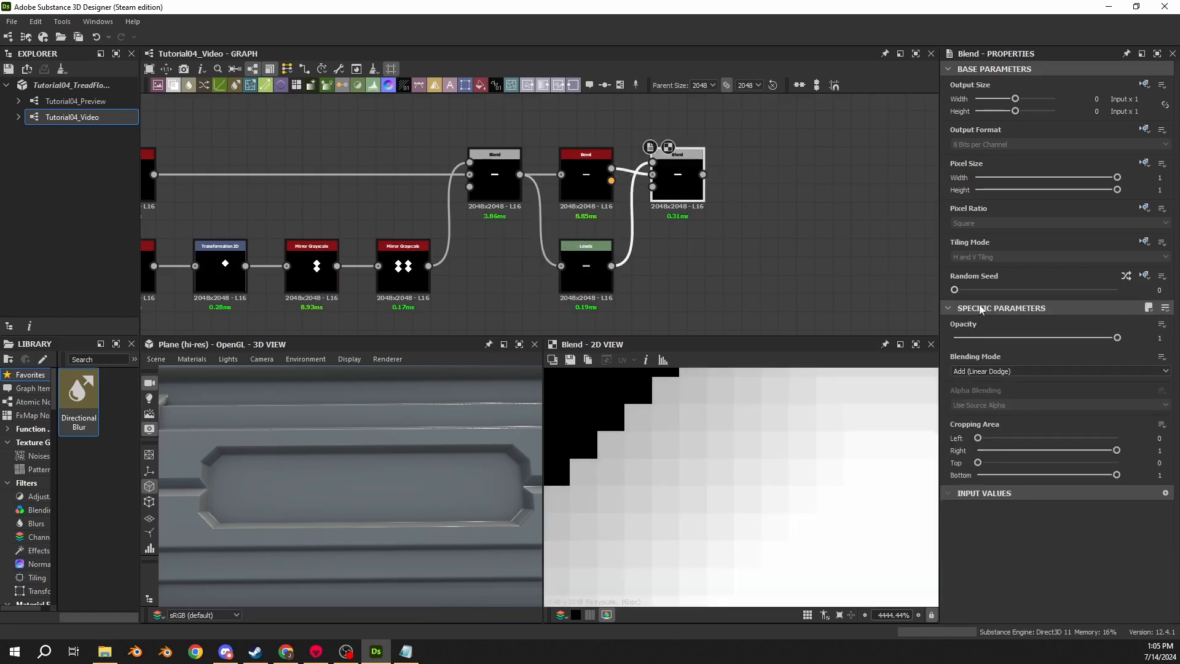
{"action": "scroll", "coordinate": [811, 410], "scroll_direction": "down", "scroll_amount": 5}
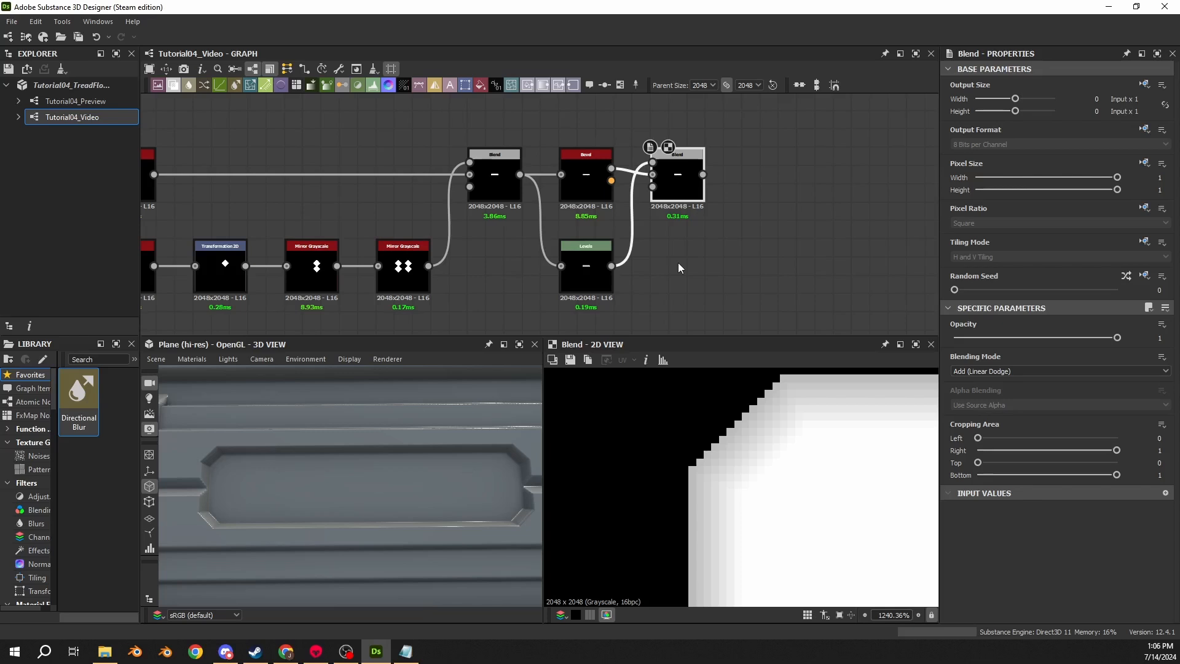
{"action": "scroll", "coordinate": [678, 263], "scroll_direction": "down", "scroll_amount": 8}
{"action": "middle_click_drag", "start_coordinate": [404, 215], "coordinate": [407, 237]}
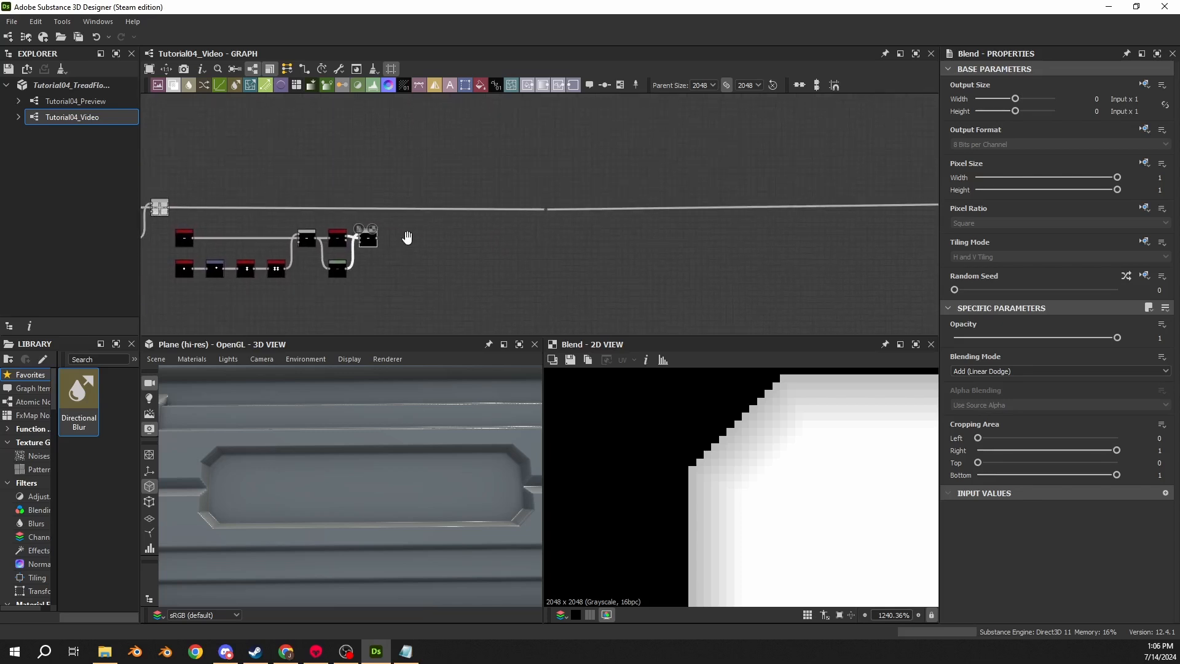
{"action": "scroll", "coordinate": [519, 206], "scroll_direction": "up", "scroll_amount": 3}
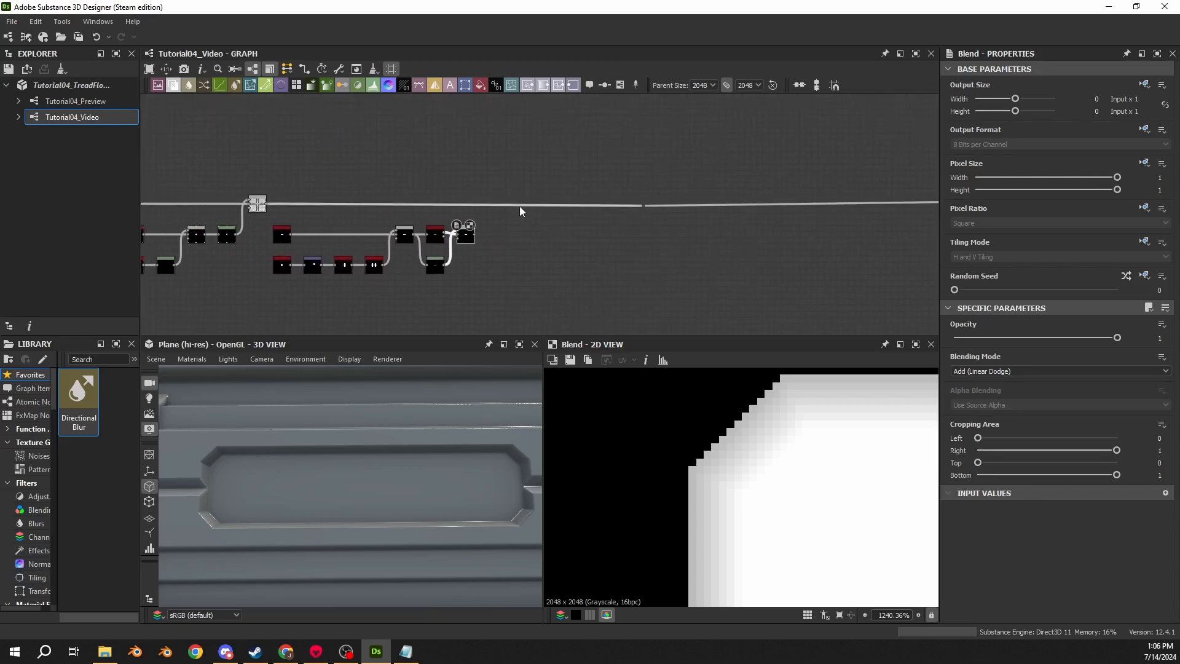
- Connect the bar's final Blend output to the graph's output node
{"action": "right_click", "coordinate": [548, 245]}
{"action": "key", "text": "Escape"}
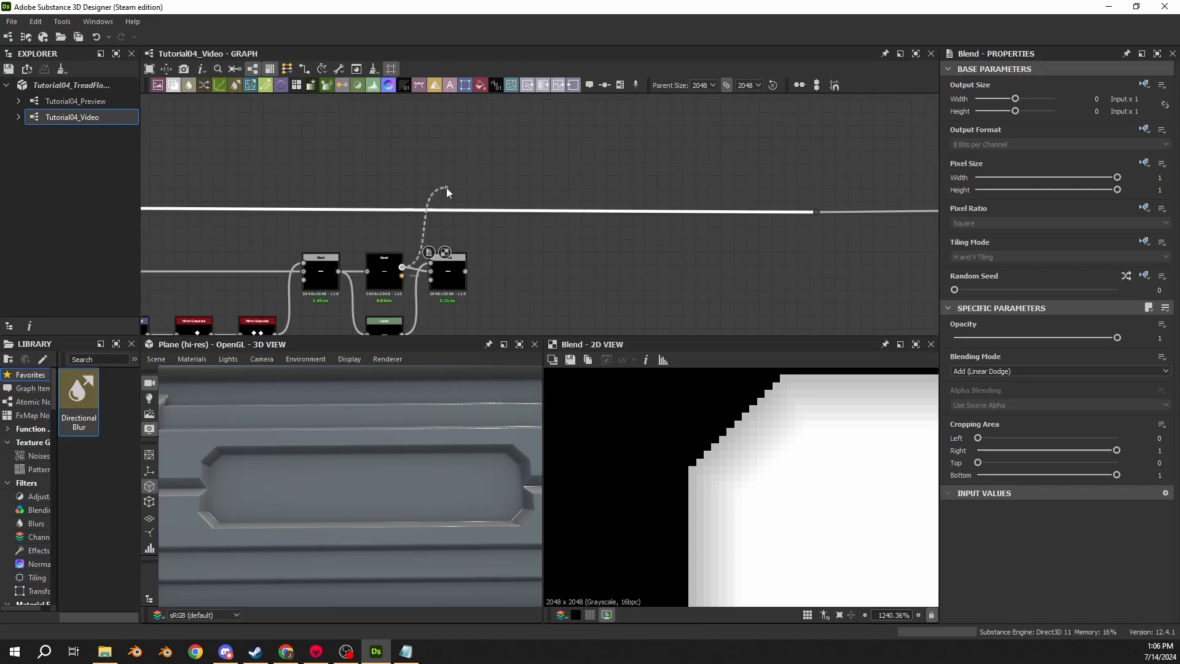
{"action": "left_click_drag", "start_coordinate": [446, 187], "coordinate": [821, 212]}
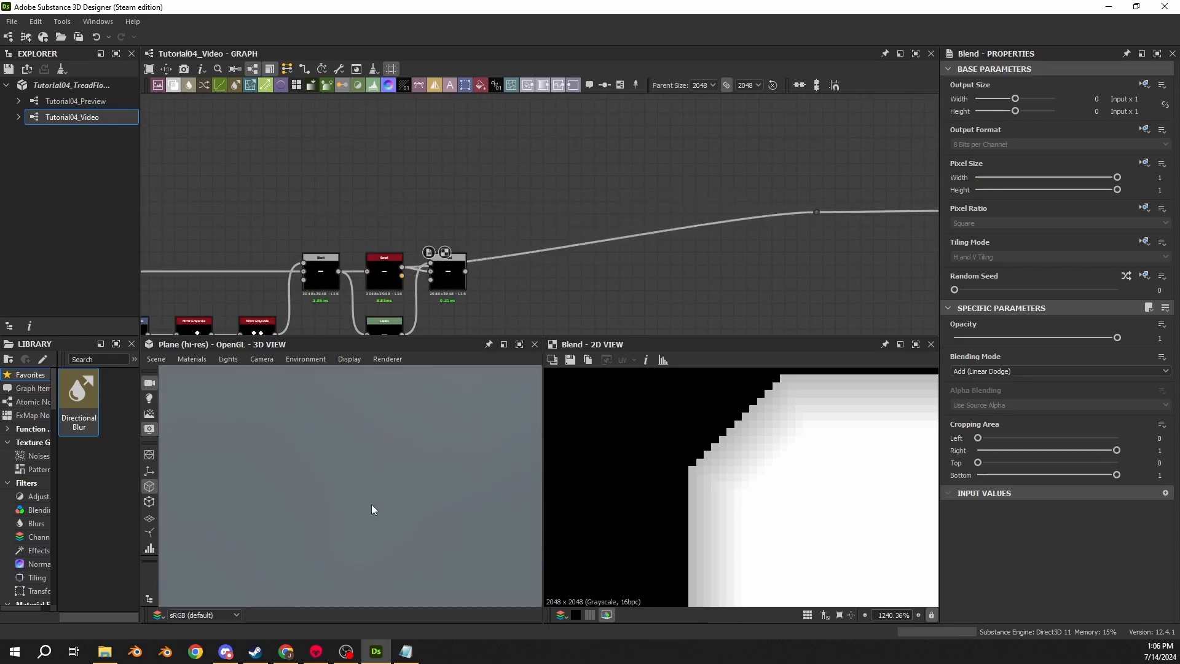
- Inspect the bar's 3D shape by orbiting and zooming the 3D view
{"action": "scroll", "coordinate": [367, 488], "scroll_direction": "down", "scroll_amount": 10}
{"action": "scroll", "coordinate": [394, 473], "scroll_direction": "up", "scroll_amount": 4}
{"action": "middle_click_drag", "start_coordinate": [450, 463], "coordinate": [371, 459]}
{"action": "scroll", "coordinate": [430, 467], "scroll_direction": "up", "scroll_amount": 3}
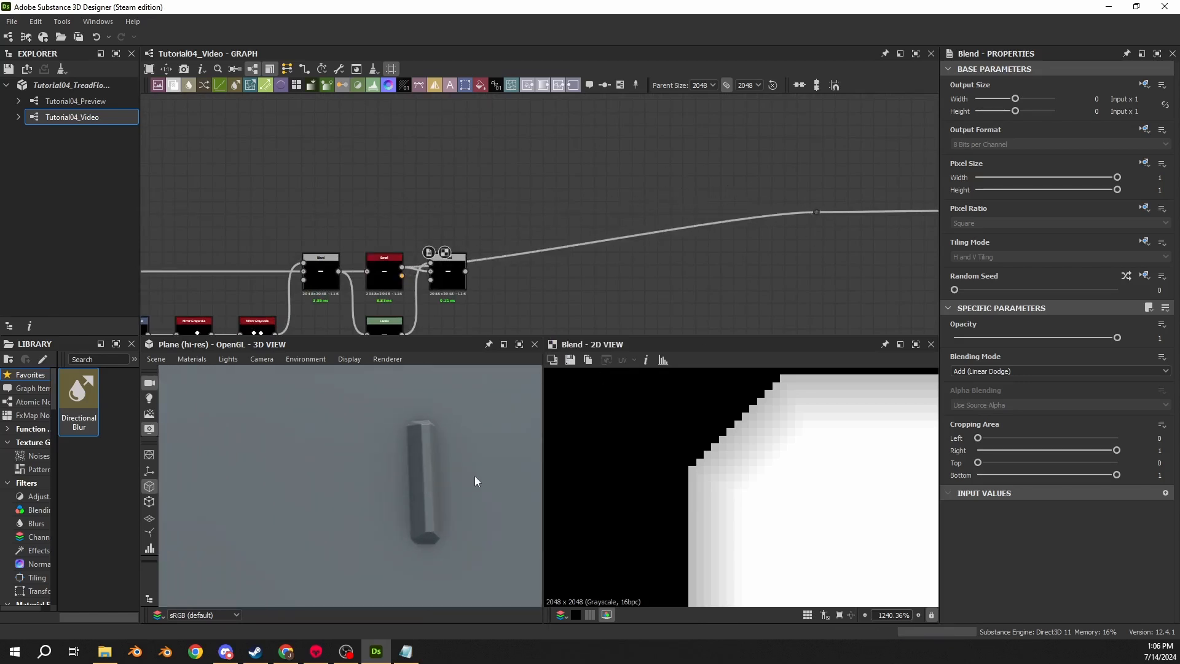
{"action": "left_click_drag", "start_coordinate": [474, 480], "coordinate": [374, 432]}
{"action": "scroll", "coordinate": [374, 432], "scroll_direction": "up", "scroll_amount": 5}
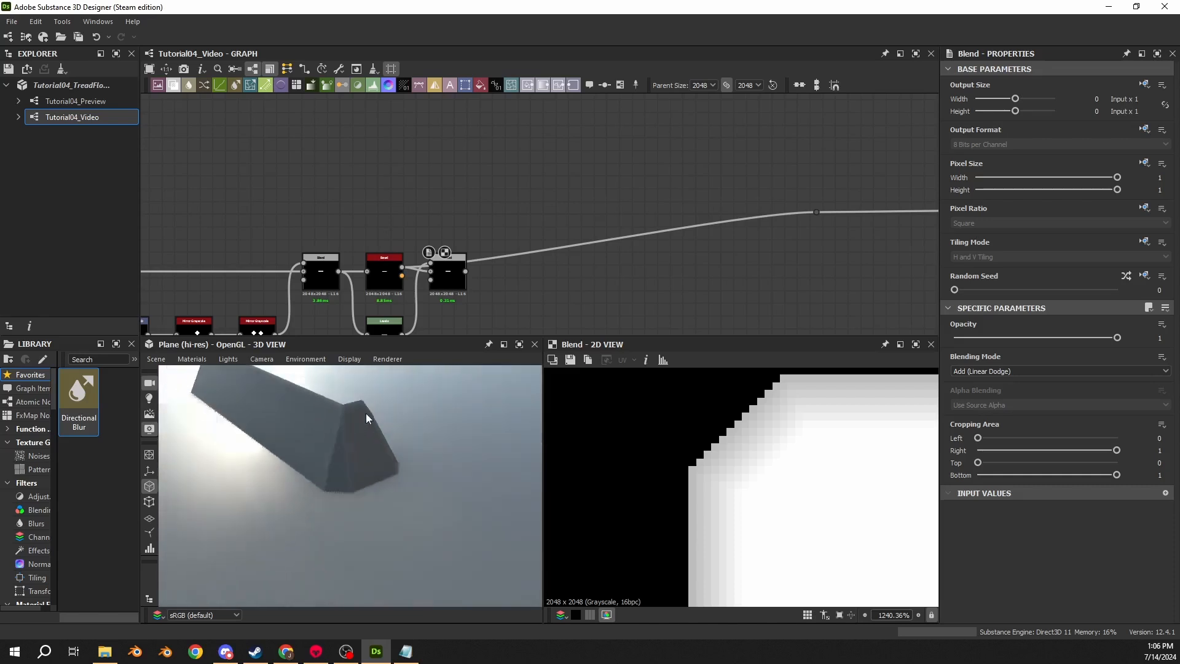
{"action": "middle_click_drag", "start_coordinate": [367, 414], "coordinate": [409, 425]}
{"action": "scroll", "coordinate": [456, 307], "scroll_direction": "up", "scroll_amount": 1}
{"action": "middle_click_drag", "start_coordinate": [459, 308], "coordinate": [529, 214]}
- Preview the Bevel, final Blend and Levels outputs while inspecting the bar's end in 3D
{"action": "left_click", "coordinate": [439, 187]}
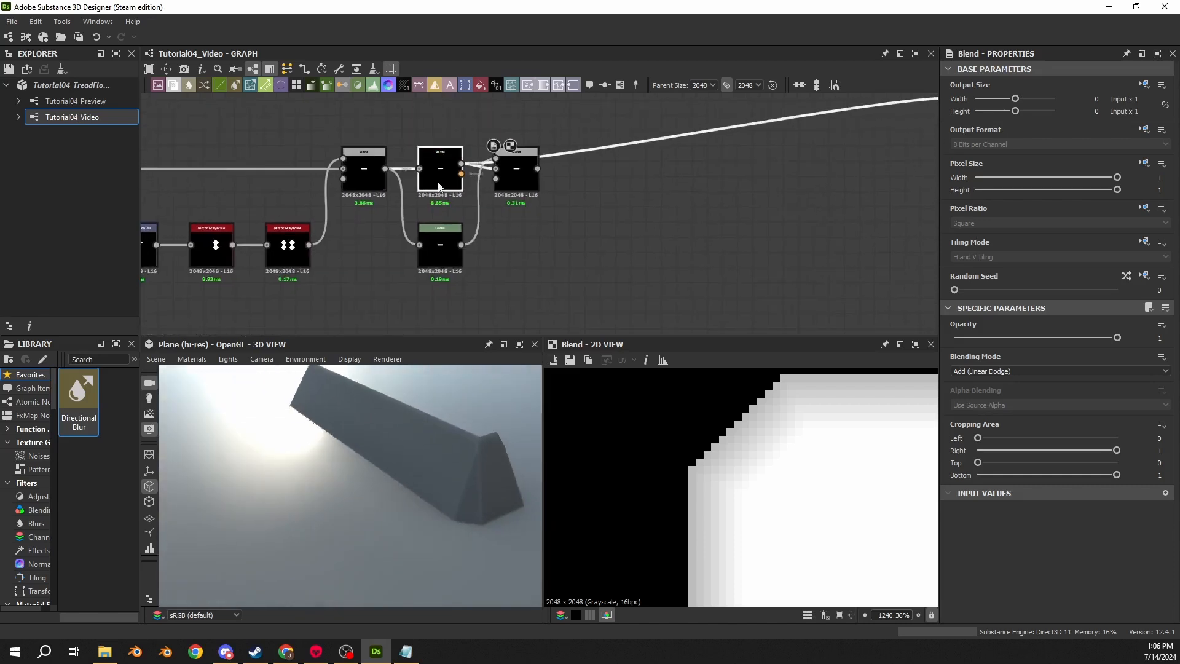
{"action": "double_click", "coordinate": [439, 187]}
{"action": "scroll", "coordinate": [751, 444], "scroll_direction": "down", "scroll_amount": 4}
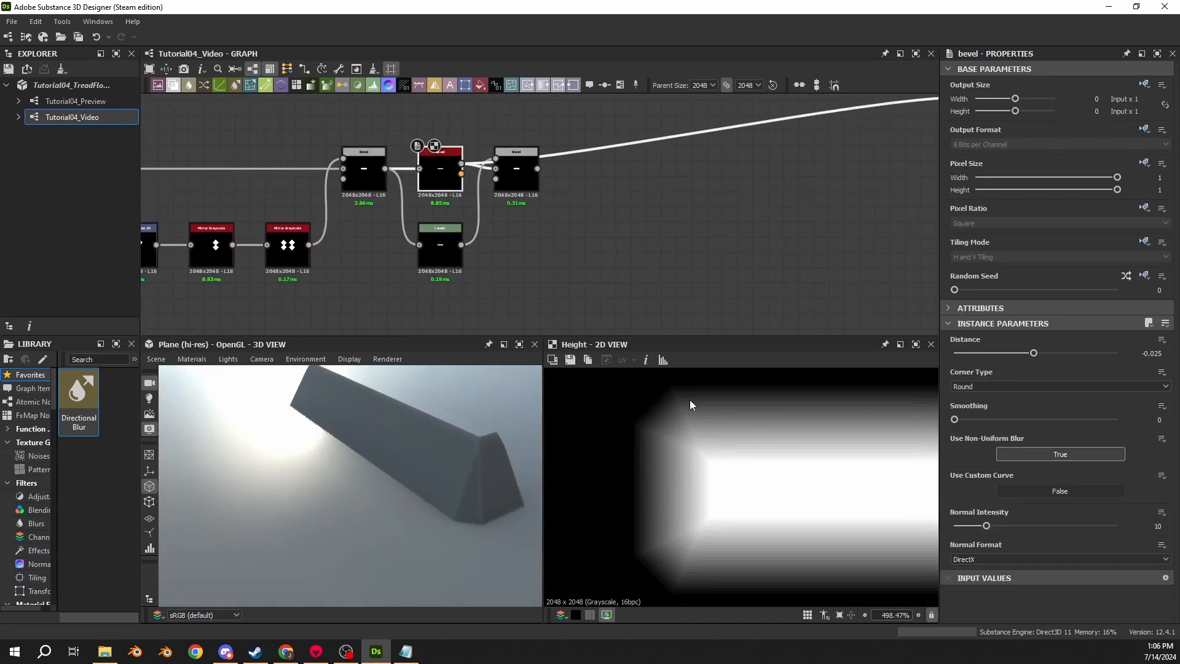
{"action": "scroll", "coordinate": [678, 385], "scroll_direction": "up", "scroll_amount": 10}
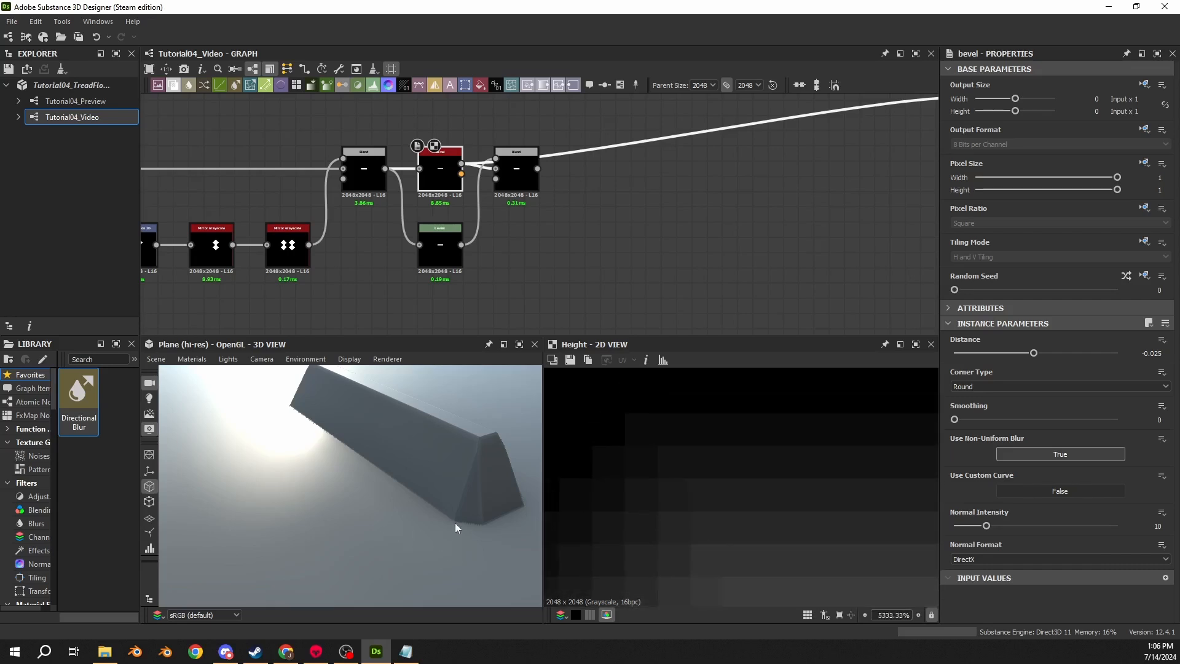
{"action": "scroll", "coordinate": [681, 497], "scroll_direction": "down", "scroll_amount": 9}
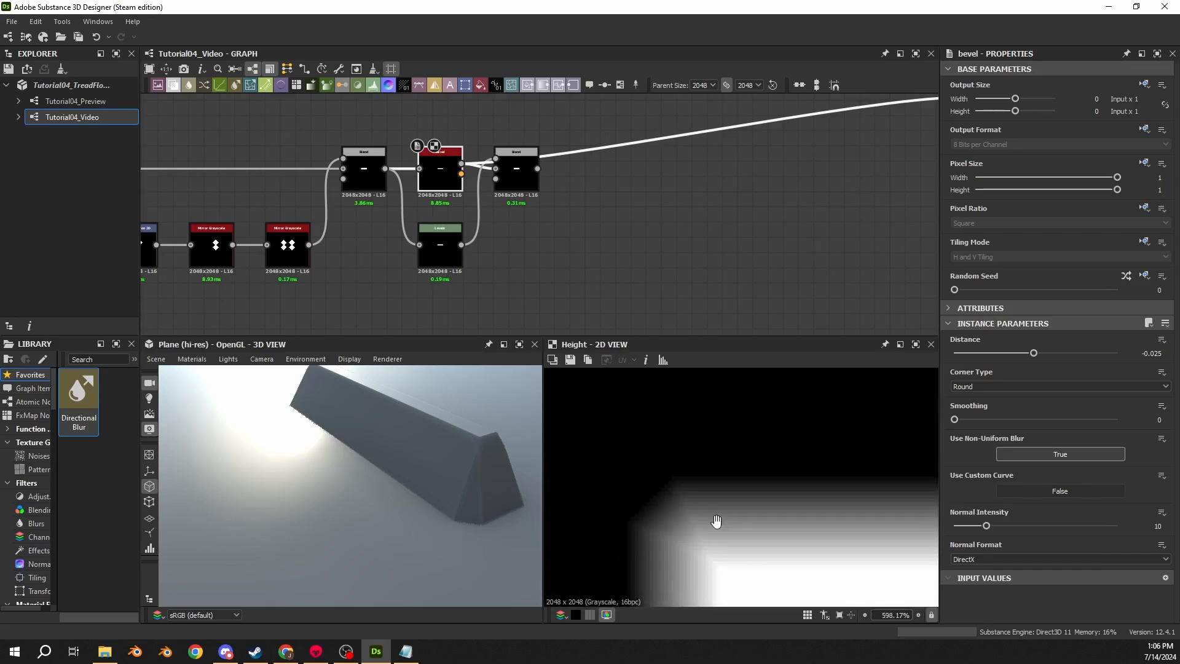
{"action": "middle_click_drag", "start_coordinate": [517, 487], "coordinate": [485, 477]}
{"action": "left_click_drag", "start_coordinate": [485, 477], "coordinate": [368, 450]}
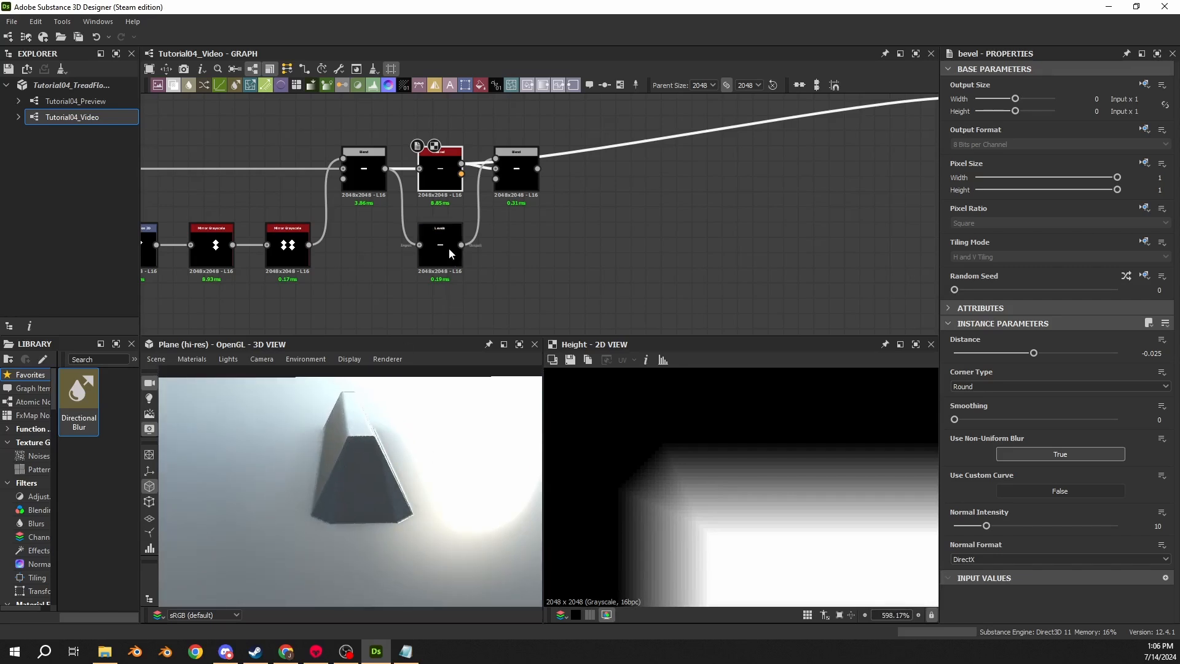
{"action": "left_click", "coordinate": [517, 179]}
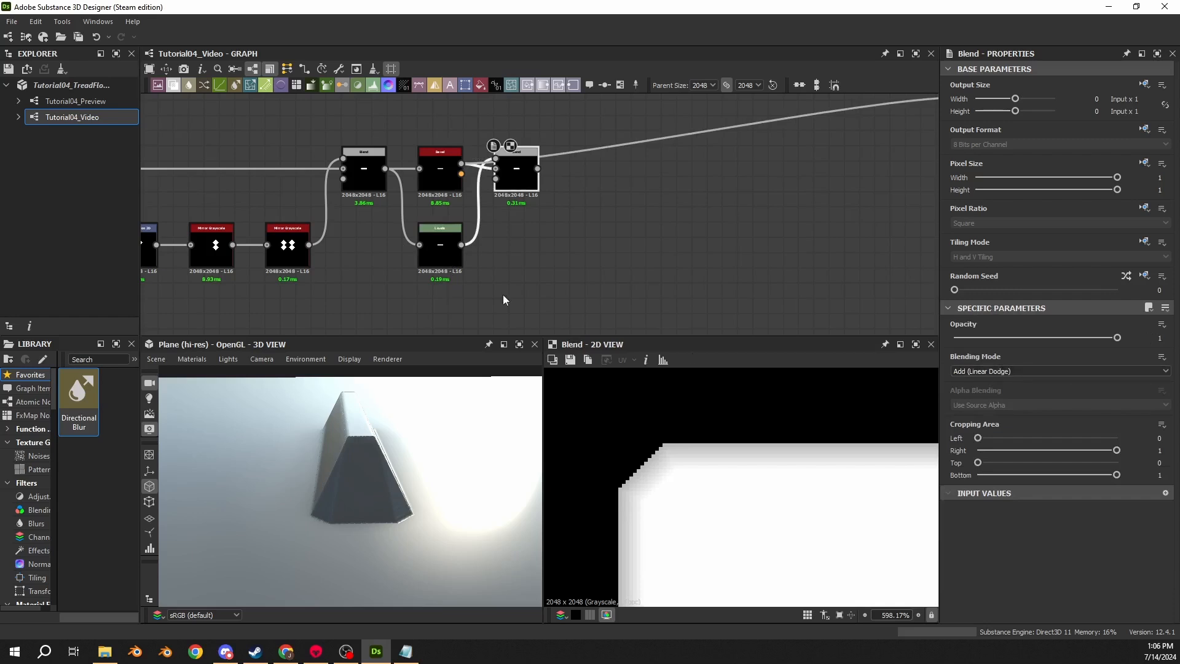
{"action": "left_click", "coordinate": [440, 249]}
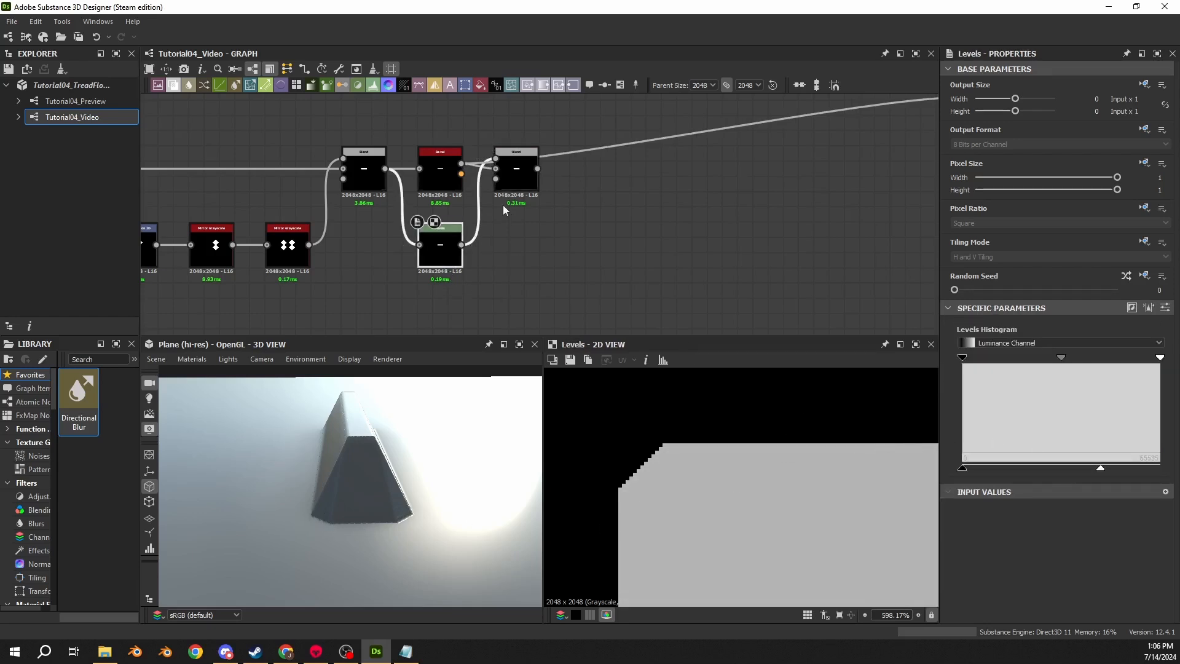
{"action": "left_click_drag", "start_coordinate": [461, 164], "coordinate": [537, 168], "text": "shift"}
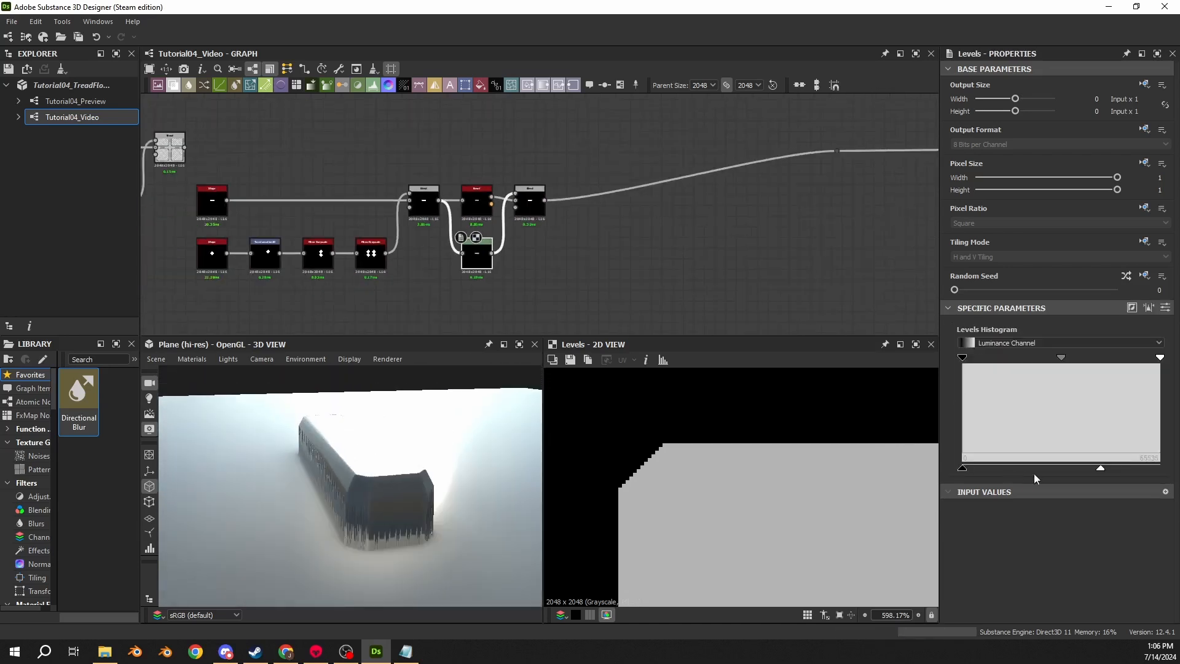
- Adjust the Levels node's output-high handle while checking the bar's profile from the Left camera view
{"action": "left_click_drag", "start_coordinate": [1100, 474], "coordinate": [902, 456]}
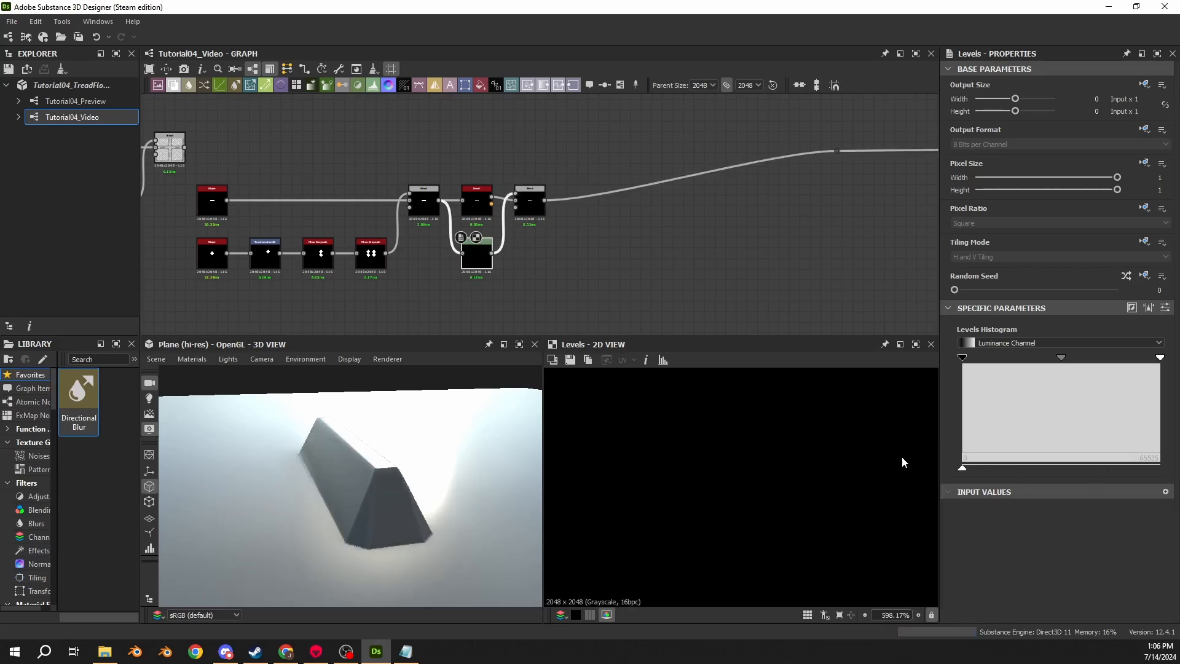
{"action": "left_click_drag", "start_coordinate": [954, 472], "coordinate": [1021, 481]}
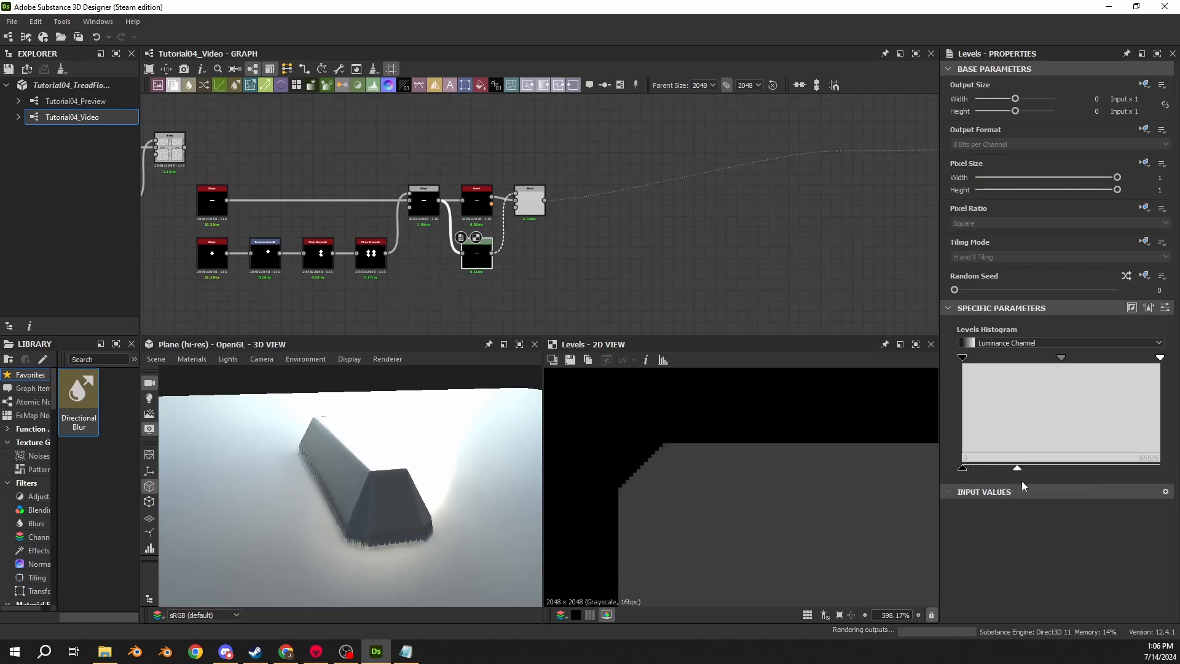
{"action": "left_click_drag", "start_coordinate": [369, 527], "coordinate": [345, 523]}
{"action": "left_click", "coordinate": [262, 358]}
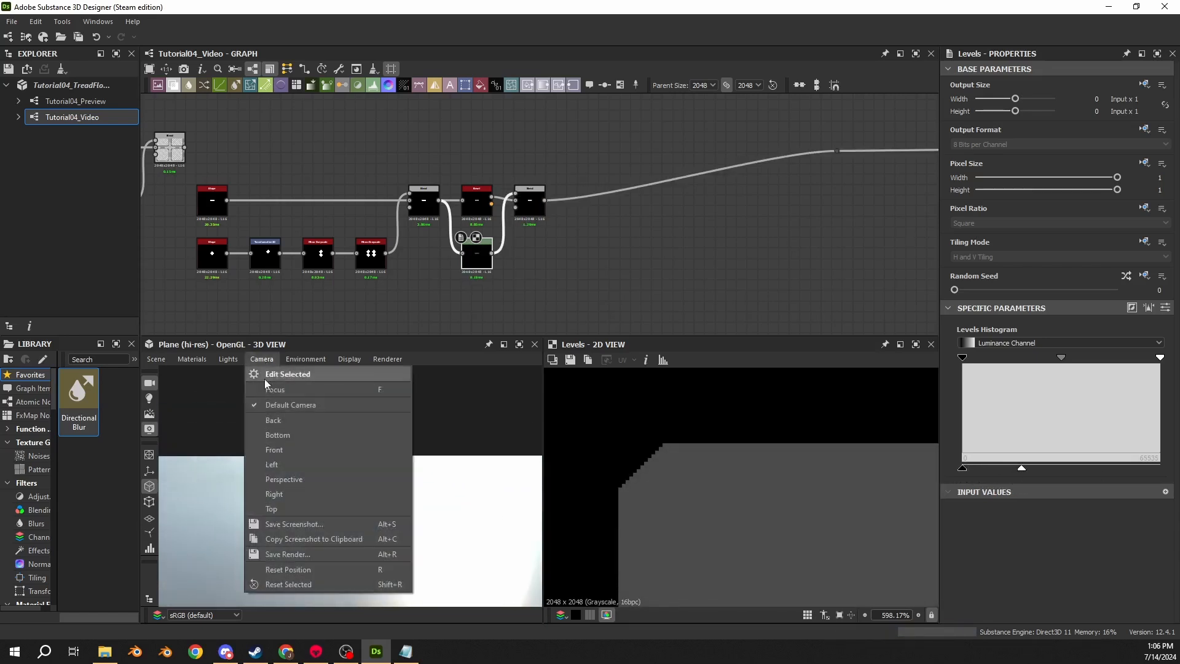
{"action": "left_click", "coordinate": [270, 462]}
{"action": "scroll", "coordinate": [364, 496], "scroll_direction": "up", "scroll_amount": 2}
{"action": "middle_click_drag", "start_coordinate": [363, 487], "coordinate": [372, 478]}
{"action": "mouse_move", "coordinate": [1023, 469]}
{"action": "left_mouse_down"}
{"action": "mouse_move", "coordinate": [905, 469]}
{"action": "mouse_move", "coordinate": [1113, 471]}
{"action": "left_mouse_up"}
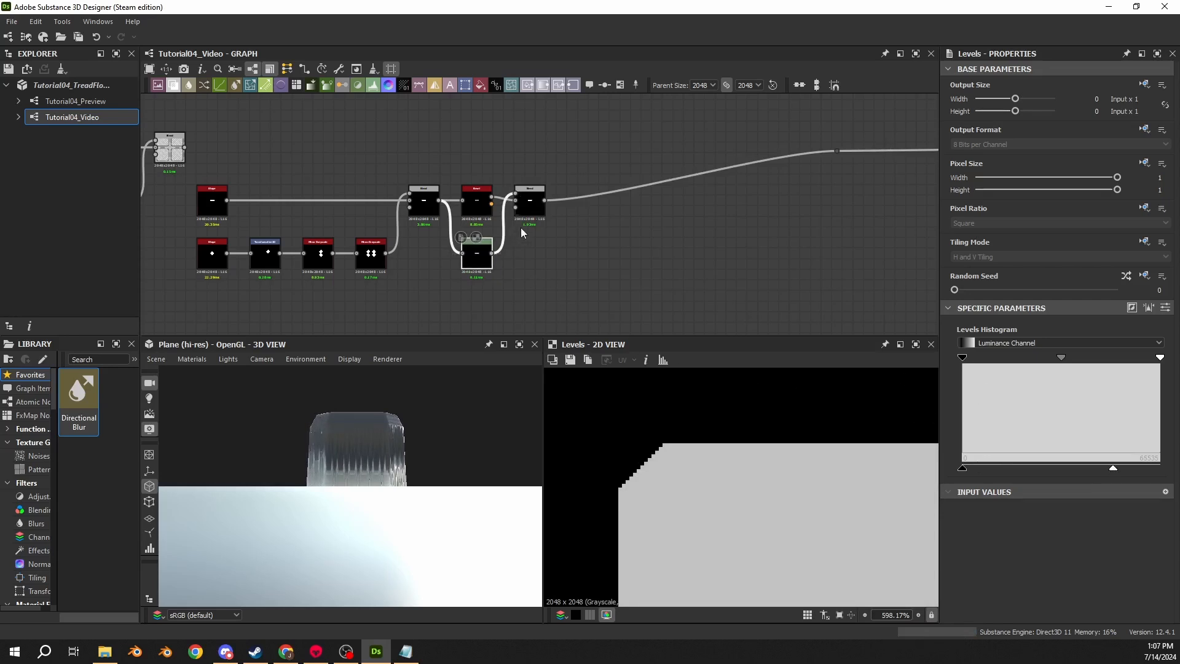
- Preview the final Blend output on the 3D bar from several angles
{"action": "left_click", "coordinate": [527, 208]}
{"action": "left_click", "coordinate": [477, 253]}
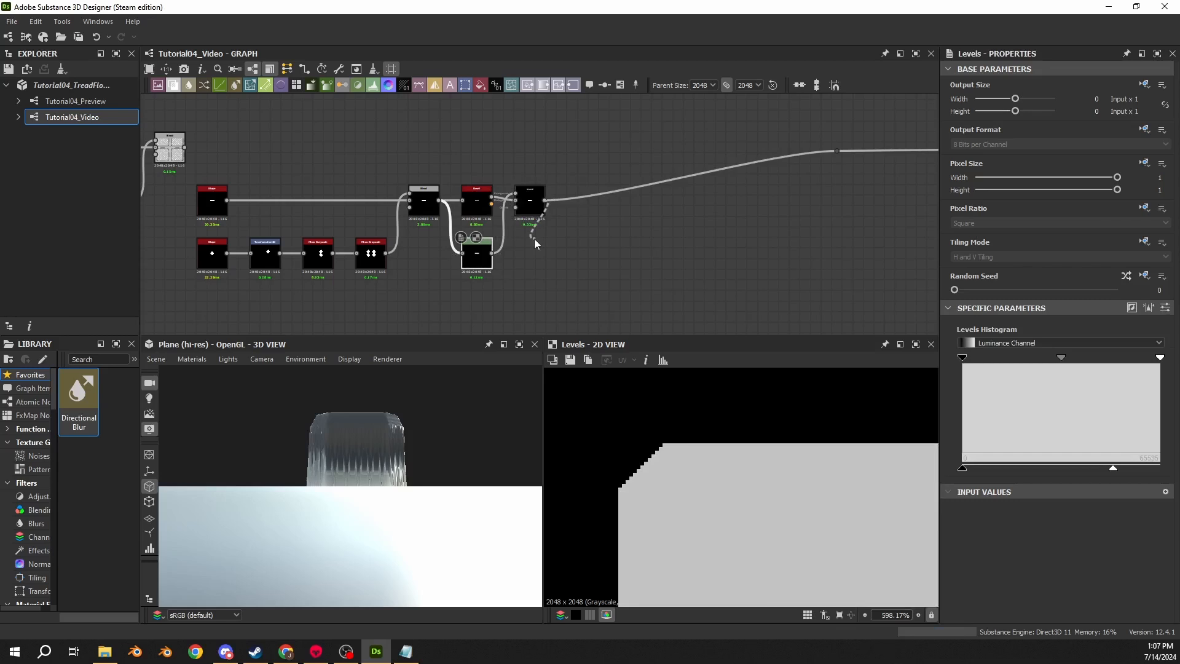
{"action": "left_click", "coordinate": [529, 208]}
{"action": "key", "text": "shift+d"}
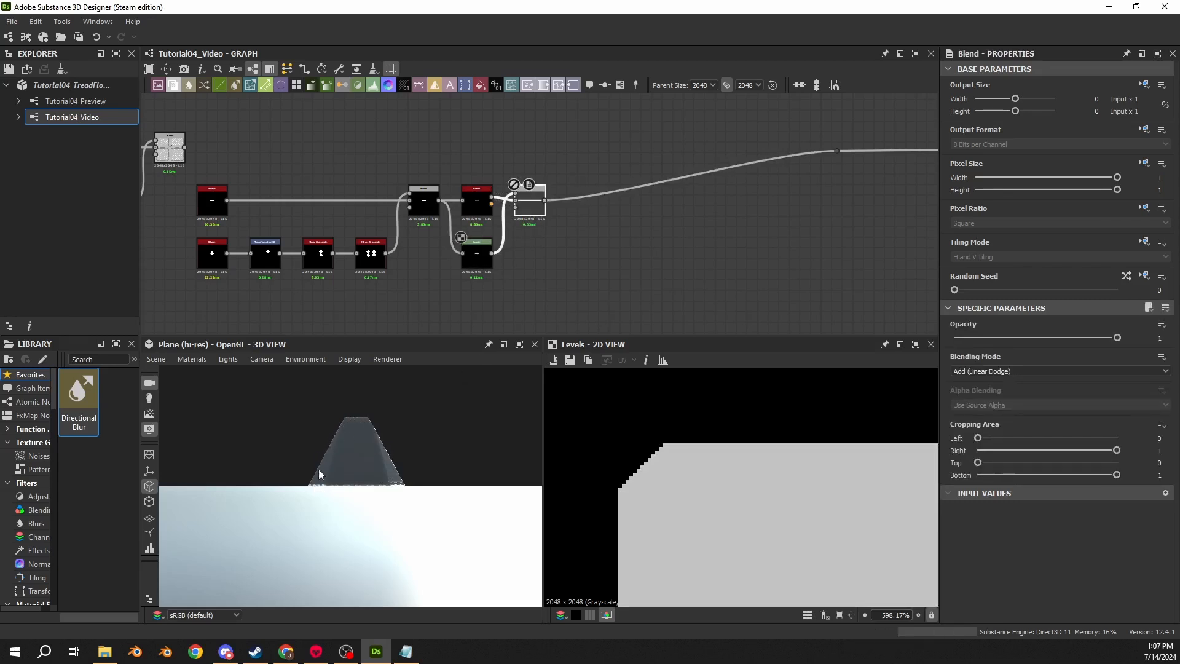
{"action": "key", "text": "shift+d"}
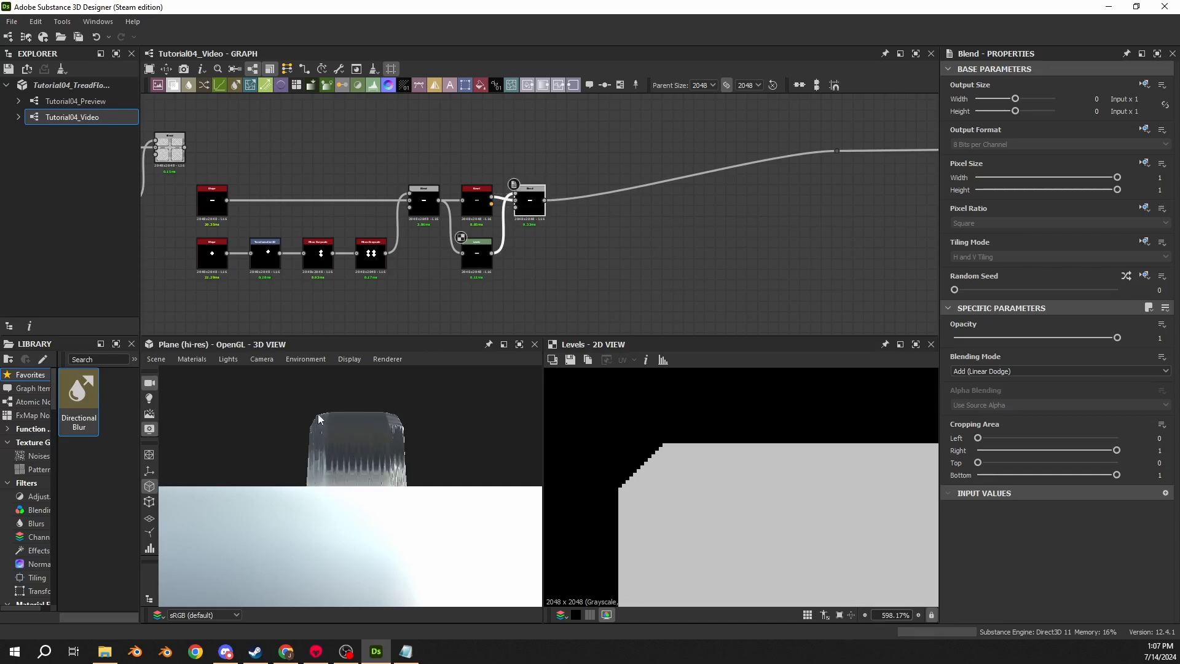
{"action": "left_click_drag", "start_coordinate": [312, 431], "coordinate": [501, 430]}
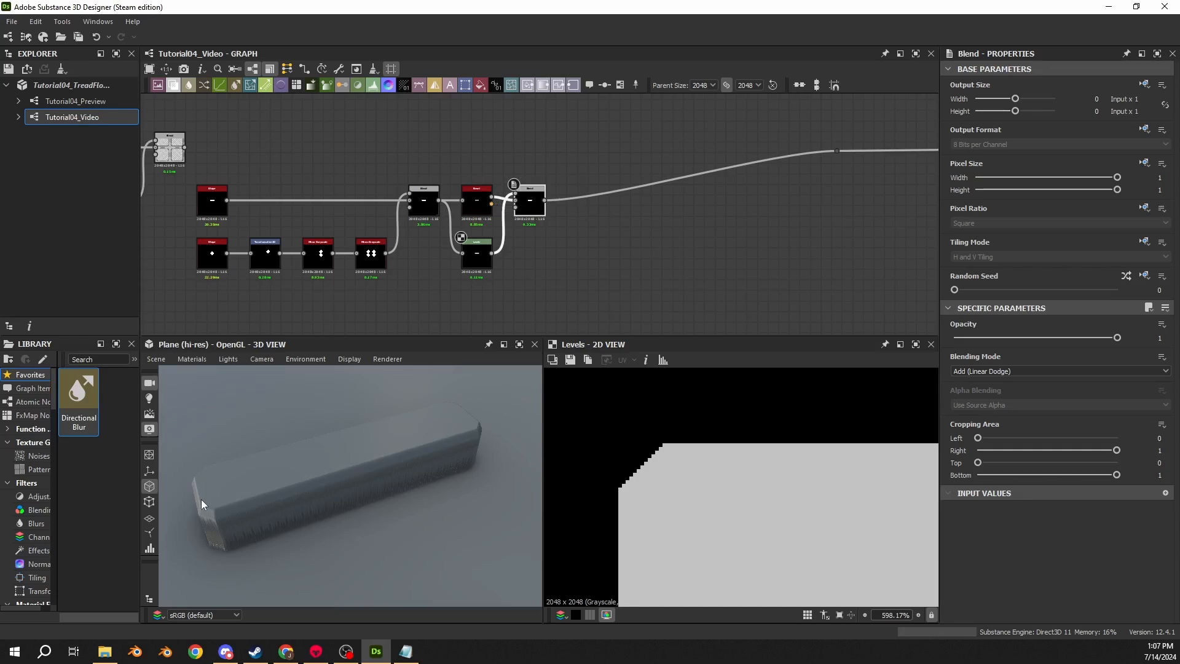
{"action": "left_click_drag", "start_coordinate": [200, 499], "coordinate": [493, 249]}
- Compare the Bevel and final Blend outputs in the 2D view
{"action": "double_click", "coordinate": [530, 201]}
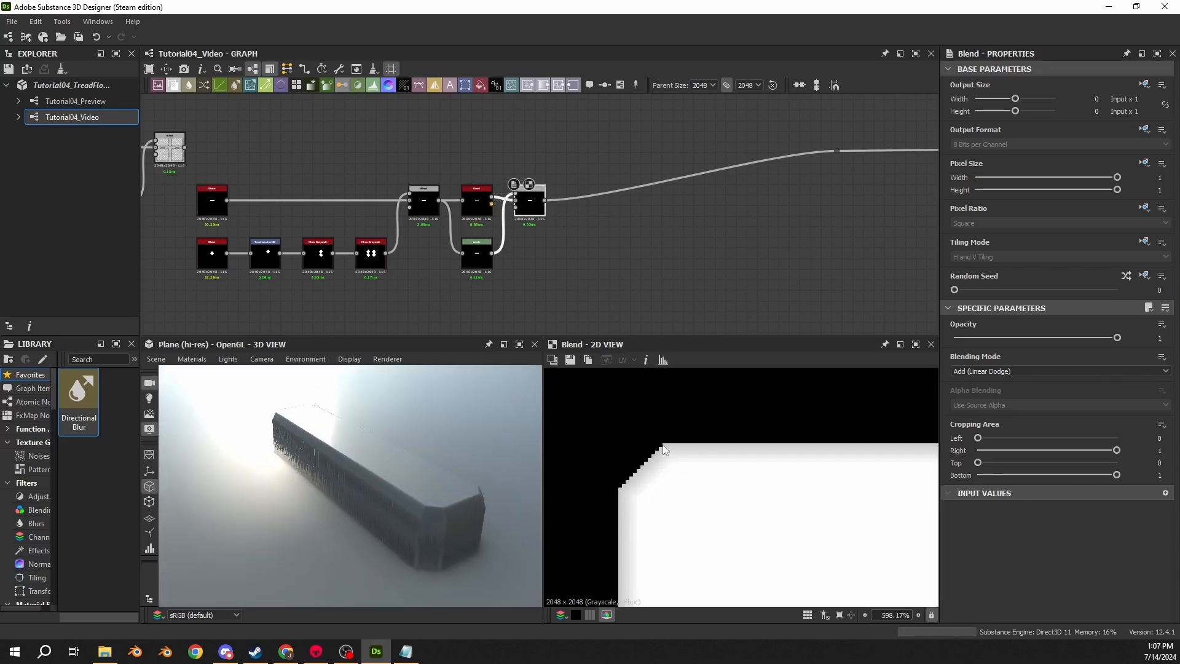
{"action": "scroll", "coordinate": [677, 429], "scroll_direction": "up", "scroll_amount": 3}
{"action": "double_click", "coordinate": [477, 200]}
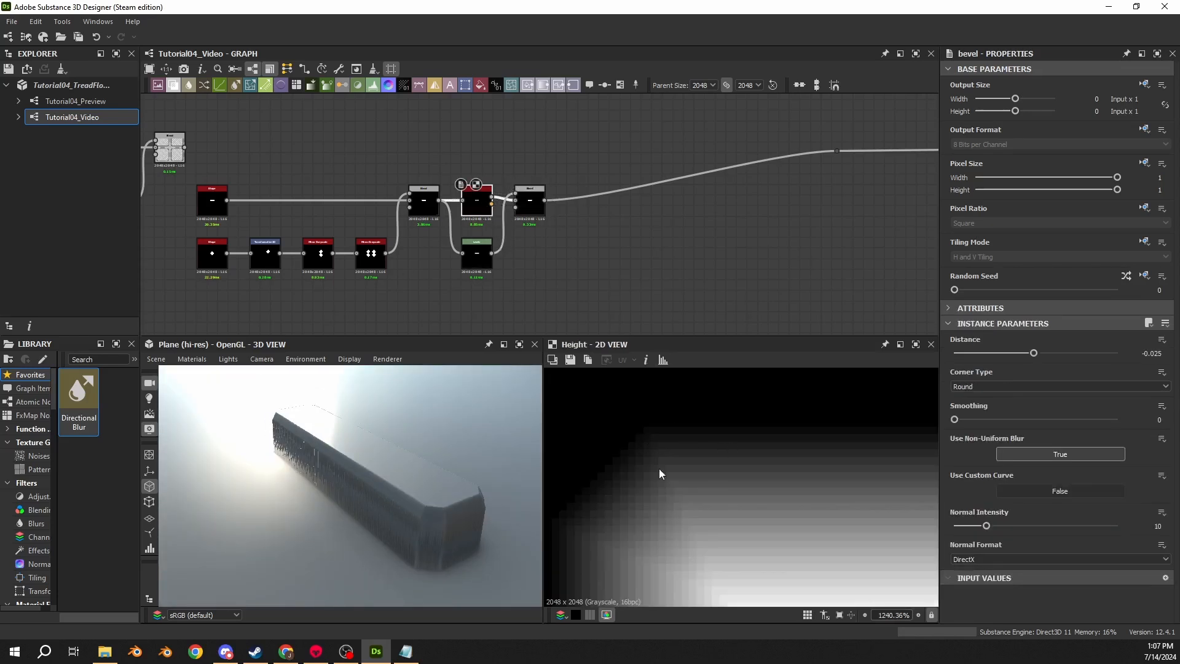
{"action": "scroll", "coordinate": [673, 492], "scroll_direction": "down", "scroll_amount": 2}
{"action": "double_click", "coordinate": [532, 203]}
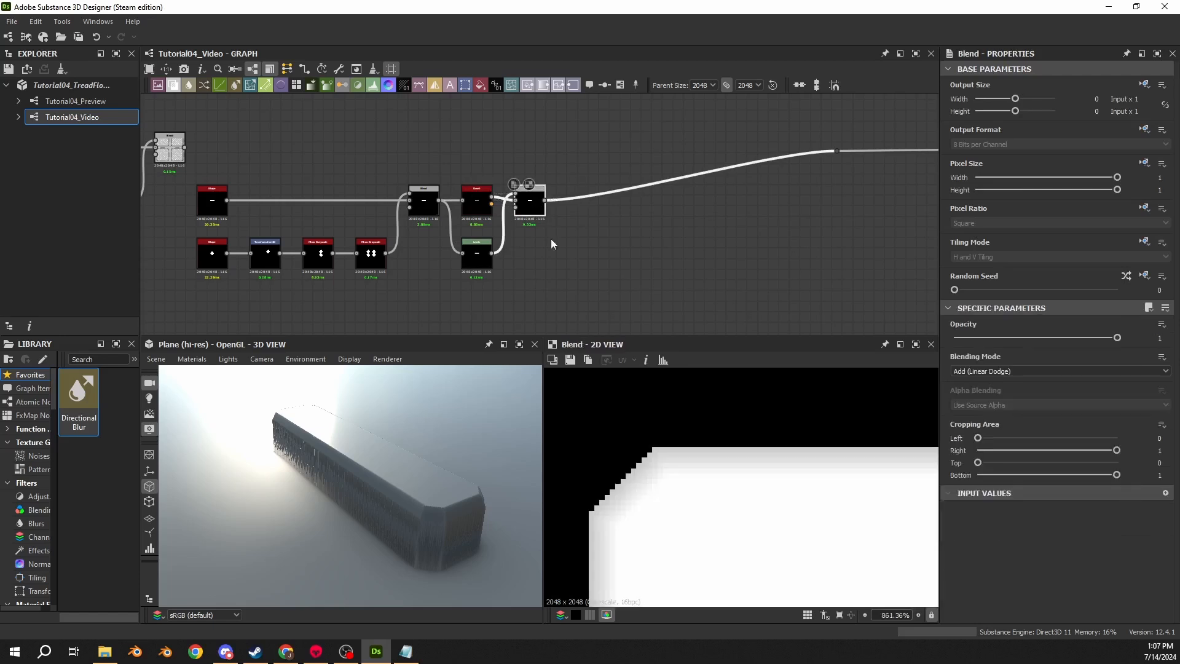
{"action": "scroll", "coordinate": [643, 279], "scroll_direction": "down", "scroll_amount": 2}
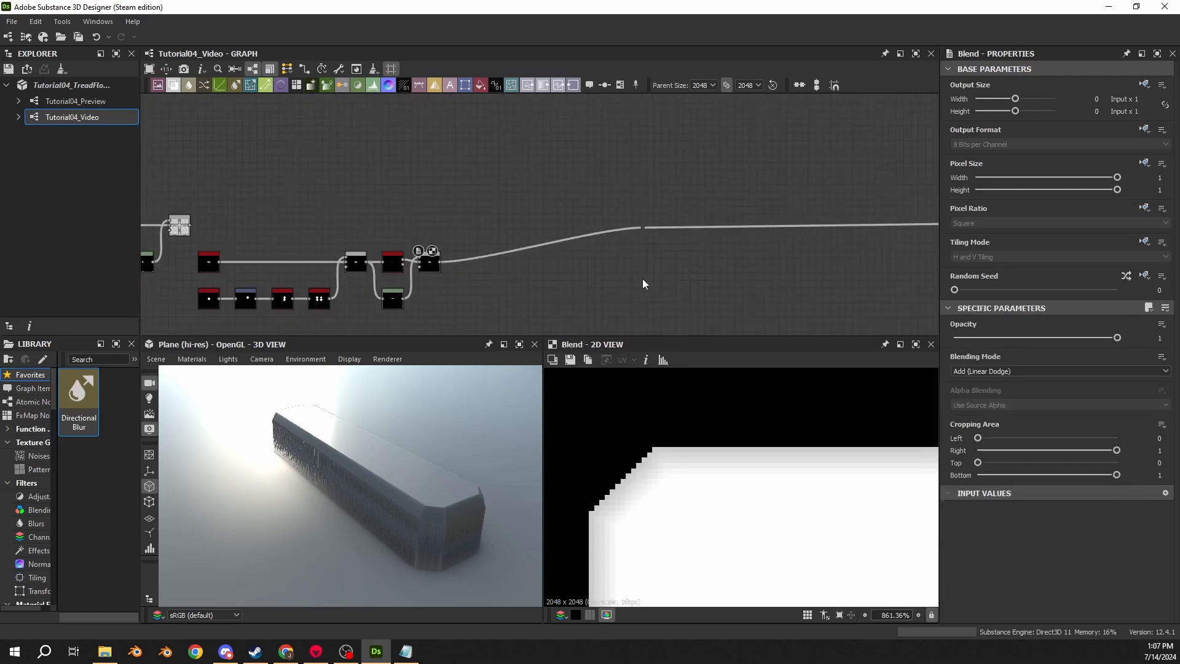
{"action": "scroll", "coordinate": [643, 278], "scroll_direction": "down", "scroll_amount": 3}
- Reconnect the main pattern chain's final node to the output node to restore the full tread plate
{"action": "middle_click_drag", "start_coordinate": [511, 229], "coordinate": [669, 246]}
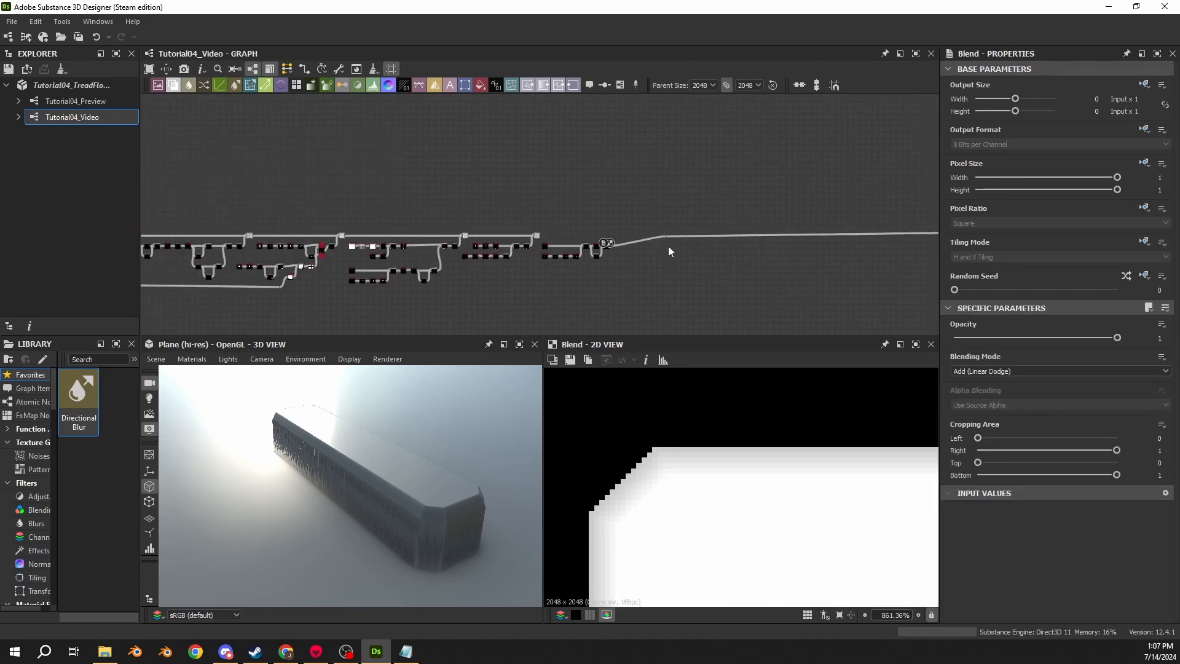
{"action": "scroll", "coordinate": [558, 242], "scroll_direction": "up", "scroll_amount": 3}
{"action": "middle_click_drag", "start_coordinate": [558, 242], "coordinate": [388, 193]}
{"action": "left_click_drag", "start_coordinate": [401, 194], "coordinate": [663, 194]}
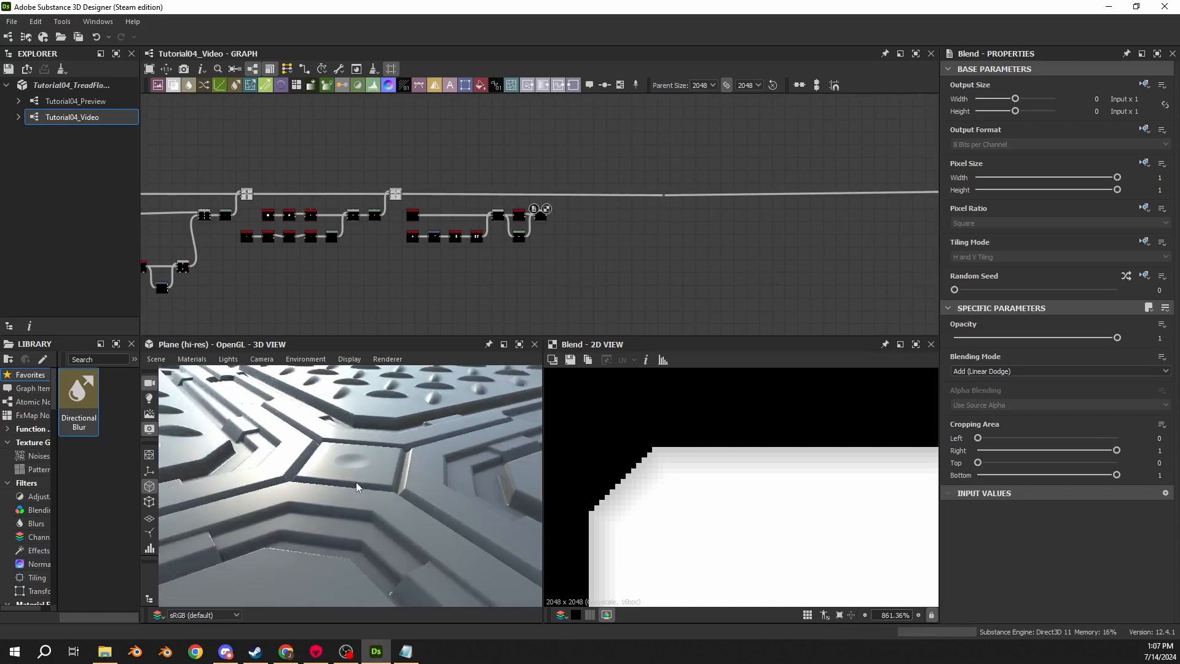
{"action": "left_click_drag", "start_coordinate": [356, 483], "coordinate": [352, 498]}
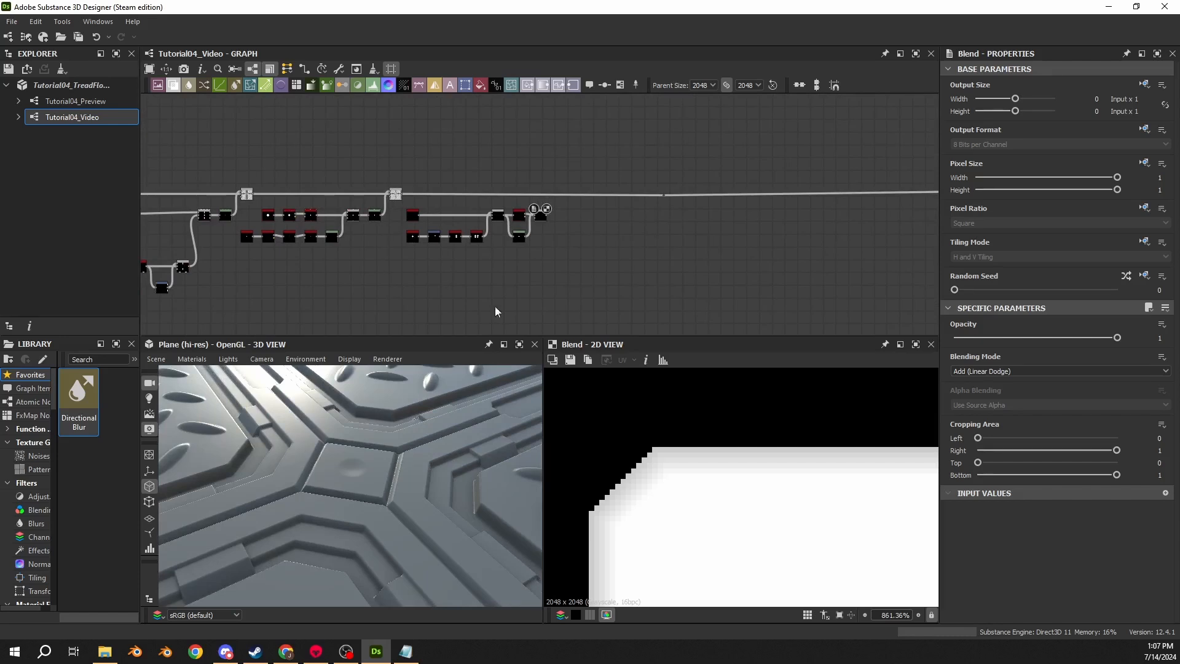
- Add a Shape node below the diamond chain and set its pattern to Disc
{"action": "scroll", "coordinate": [495, 306], "scroll_direction": "up", "scroll_amount": 3}
{"action": "middle_click_drag", "start_coordinate": [495, 306], "coordinate": [411, 201]}
{"action": "scroll", "coordinate": [462, 200], "scroll_direction": "up", "scroll_amount": 2}
{"action": "key", "text": "space"}
{"action": "type", "text": "sha"}
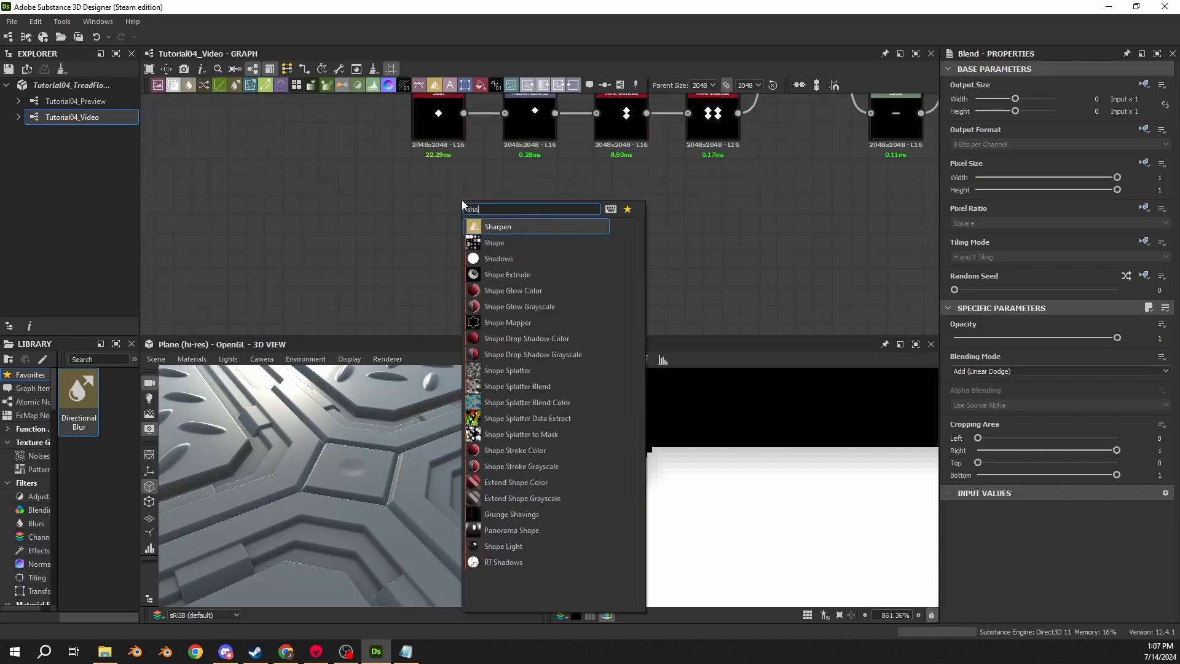
{"action": "type", "text": "p"}
{"action": "key", "text": "Return"}
{"action": "left_click_drag", "start_coordinate": [473, 212], "coordinate": [455, 211]}
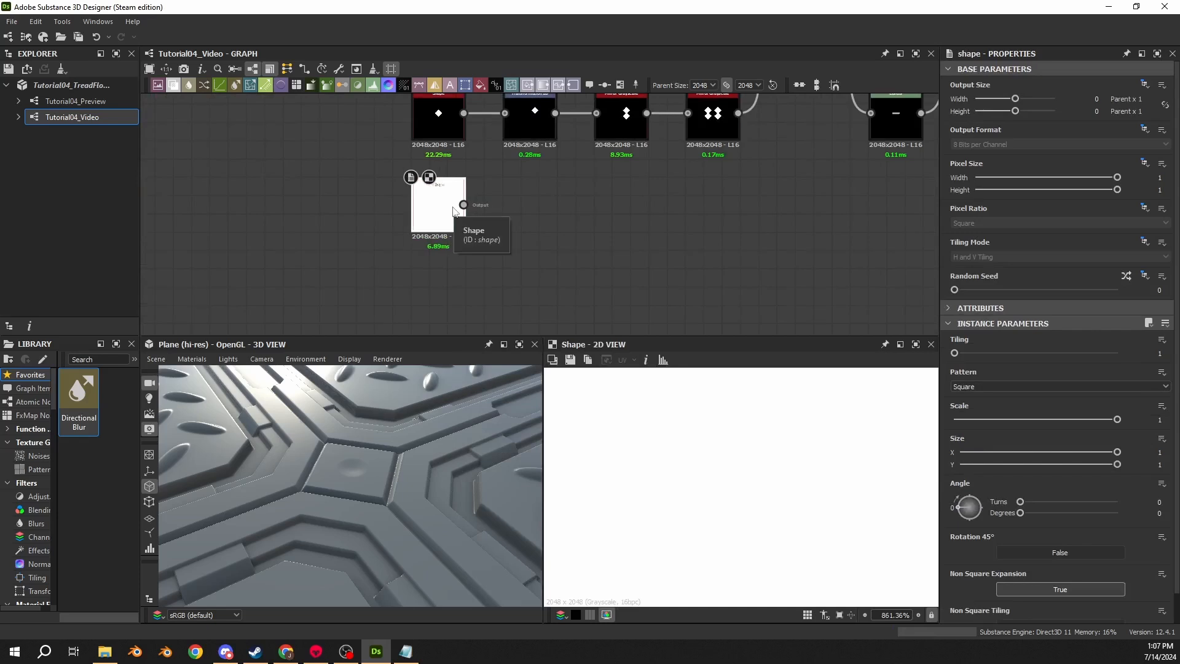
{"action": "left_click", "coordinate": [977, 385]}
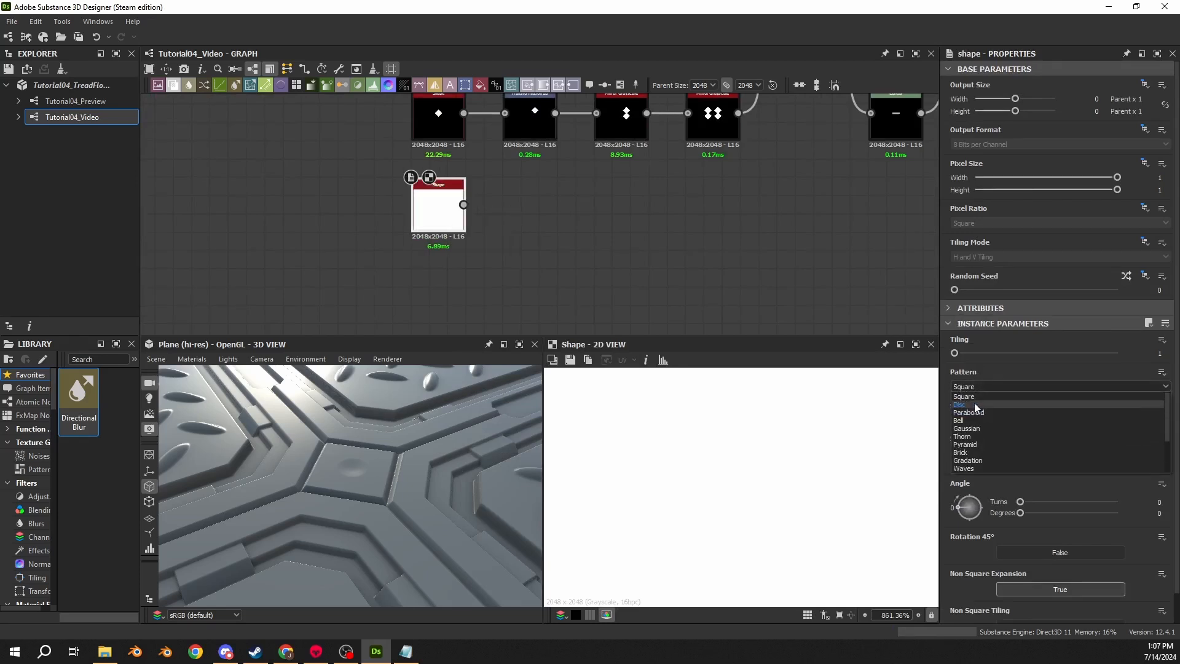
{"action": "left_click", "coordinate": [974, 405]}
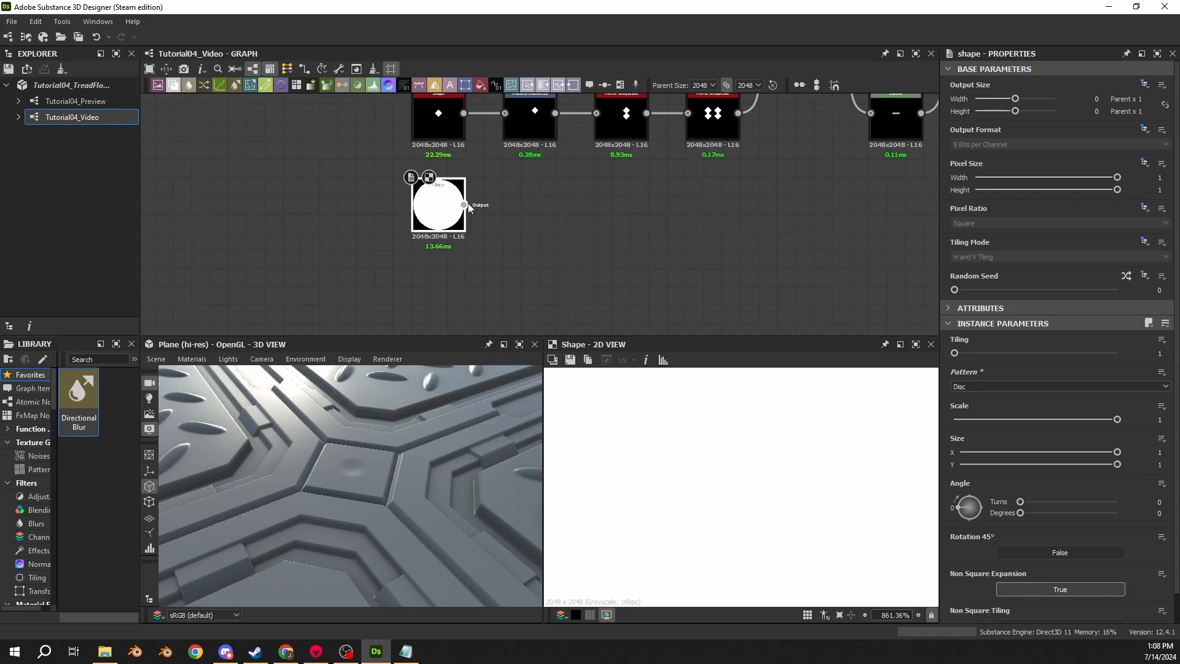
- Connect a Transformation 2D node after the disc Shape and set the disc's scale to 0.0075
{"action": "left_click_drag", "start_coordinate": [465, 205], "coordinate": [542, 203]}
{"action": "left_click", "coordinate": [566, 231]}
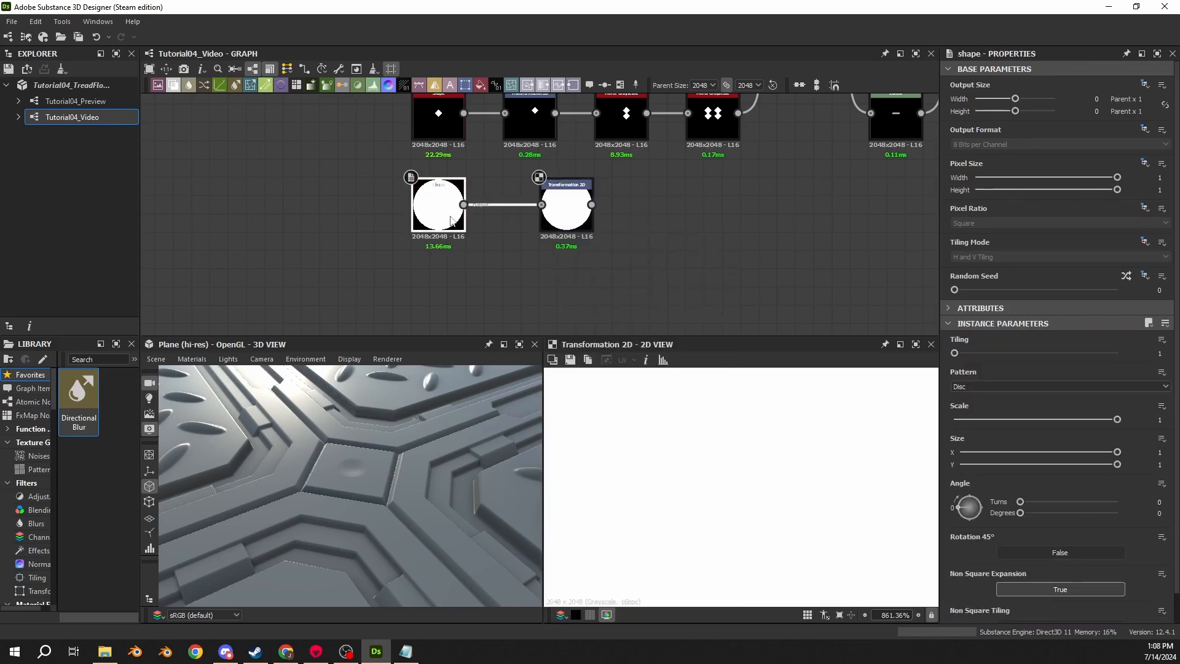
{"action": "left_click", "coordinate": [1159, 419]}
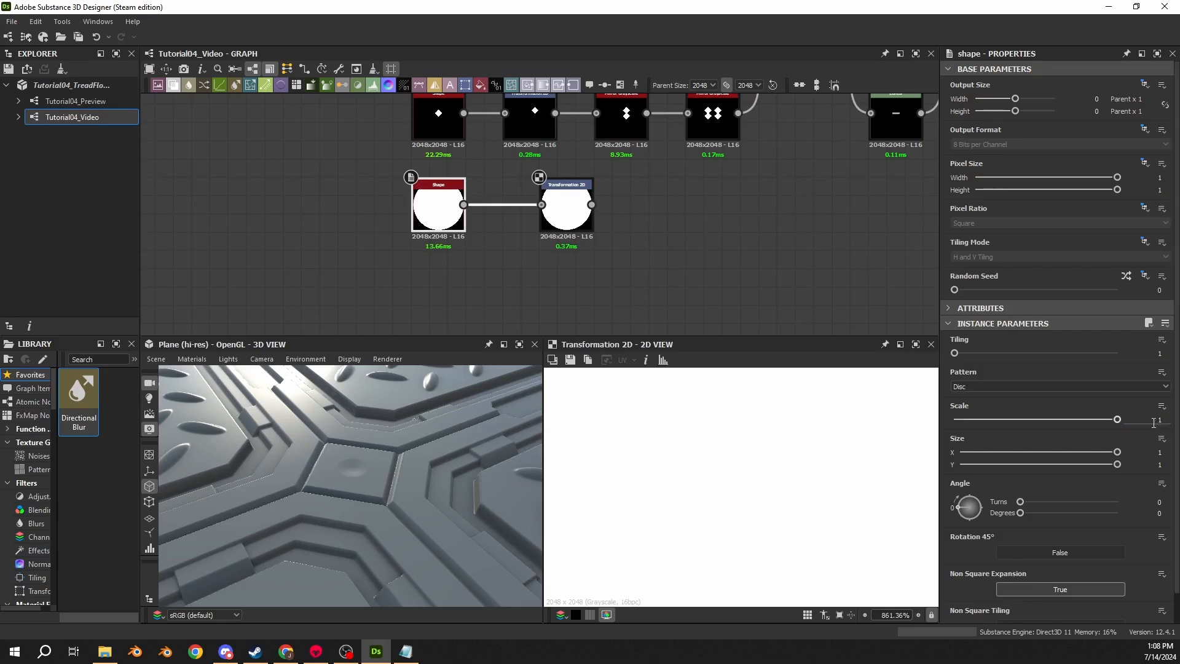
{"action": "type", "text": ".0075"}
{"action": "key", "text": "Return"}
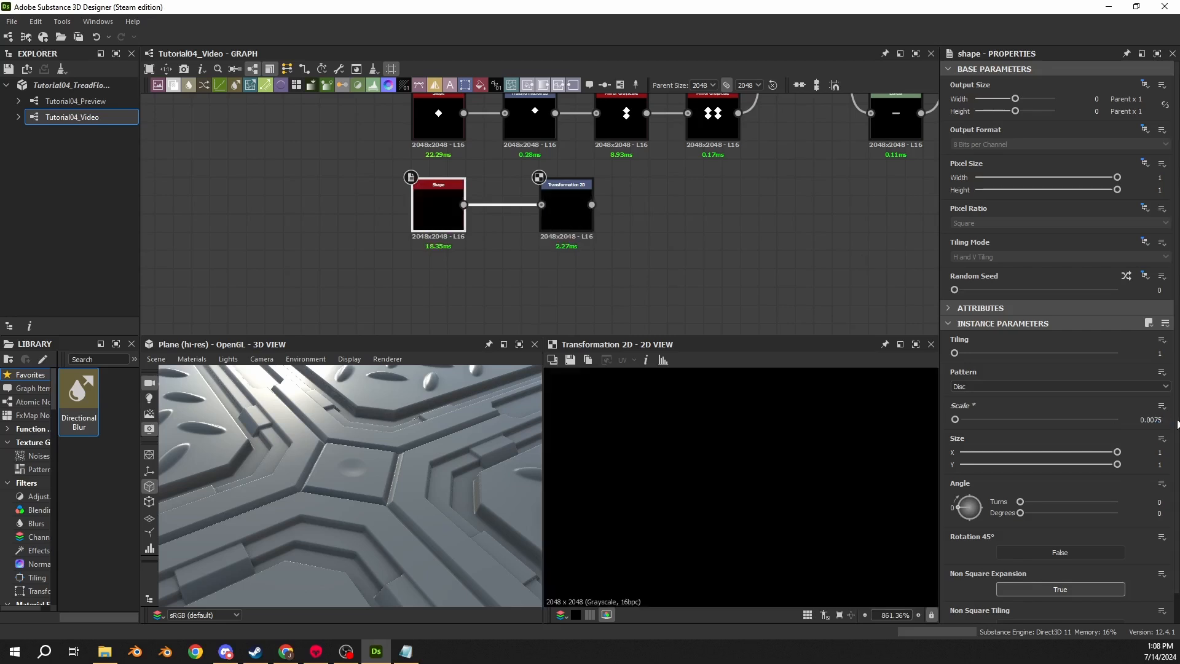
- Set the Transformation 2D node's X offset to 0.05
{"action": "scroll", "coordinate": [749, 511], "scroll_direction": "down", "scroll_amount": 1}
{"action": "middle_click_drag", "start_coordinate": [790, 521], "coordinate": [716, 483]}
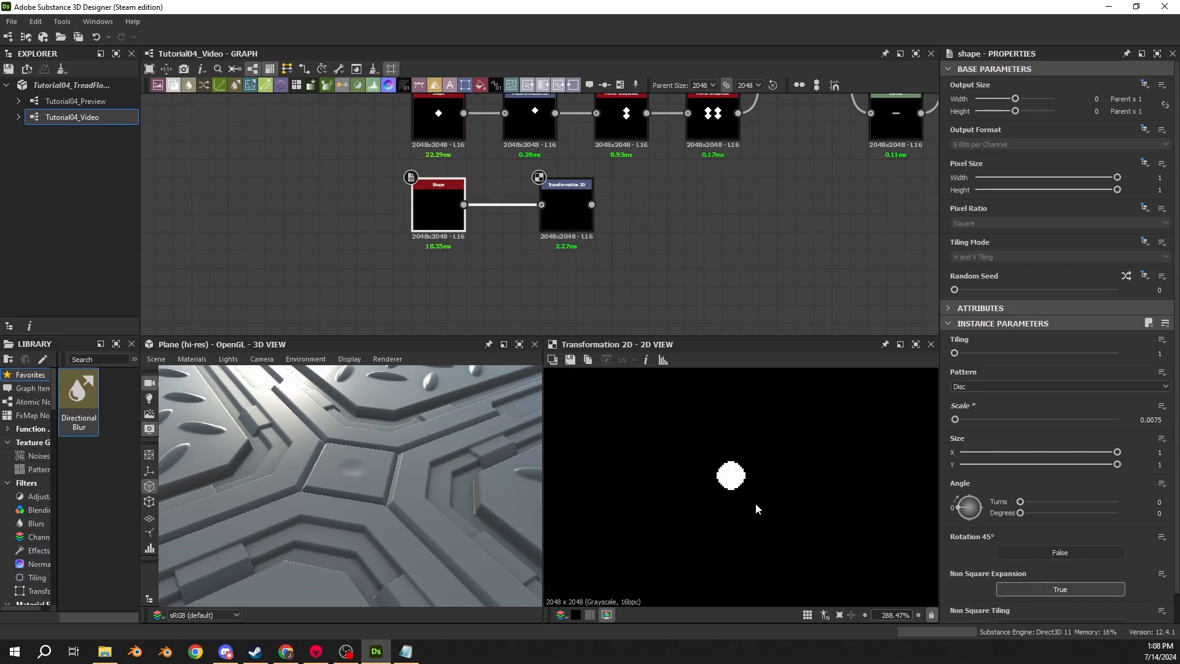
{"action": "left_click", "coordinate": [580, 209]}
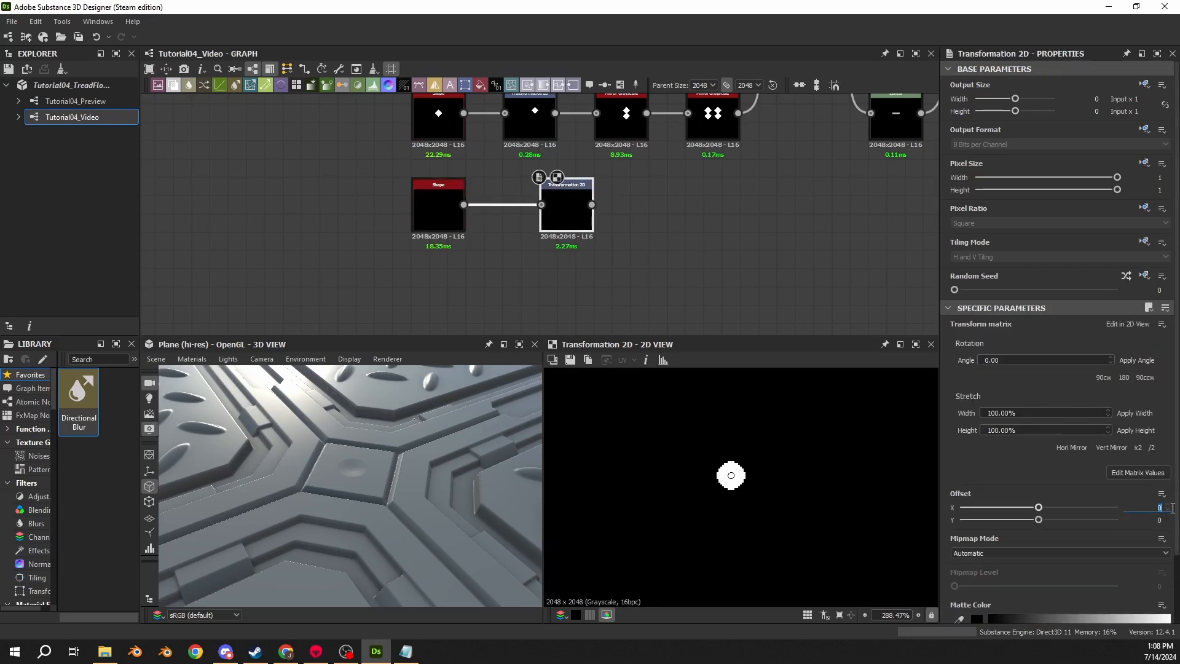
{"action": "type", "text": ".05"}
{"action": "key", "text": "Return"}
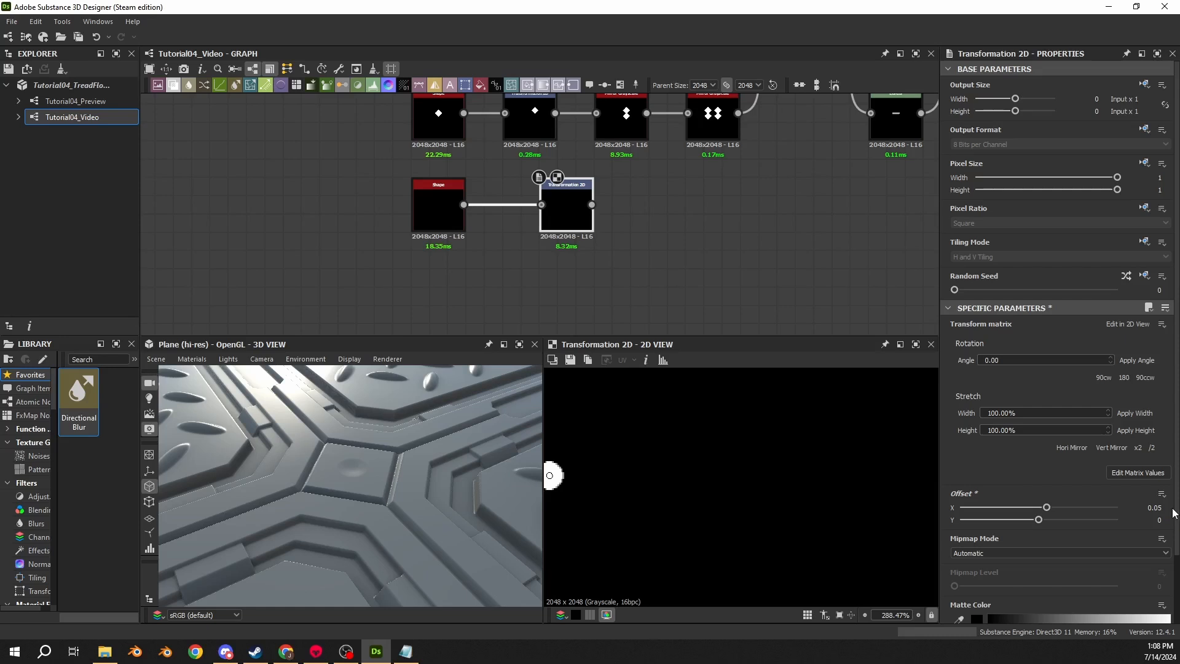
- Add a Mirror Grayscale node after the Transformation 2D node and tuck it closer
{"action": "left_click_drag", "start_coordinate": [586, 213], "coordinate": [636, 204]}
{"action": "type", "text": "mirror"}
{"action": "key", "text": "Return"}
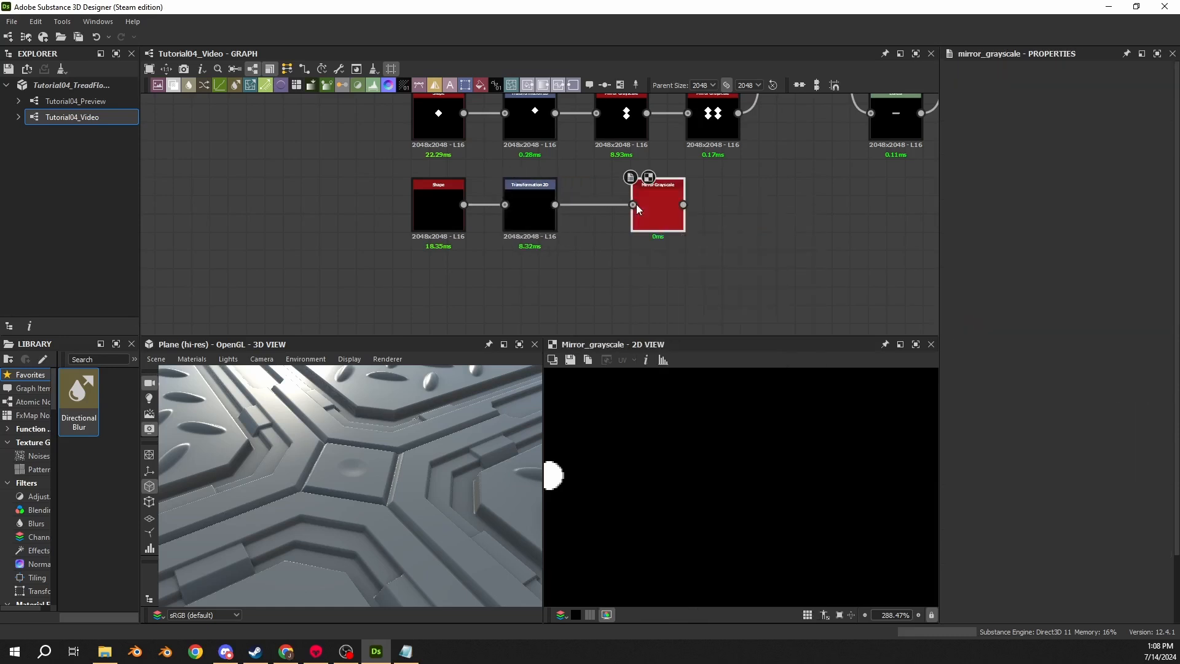
{"action": "left_click_drag", "start_coordinate": [657, 215], "coordinate": [621, 215]}
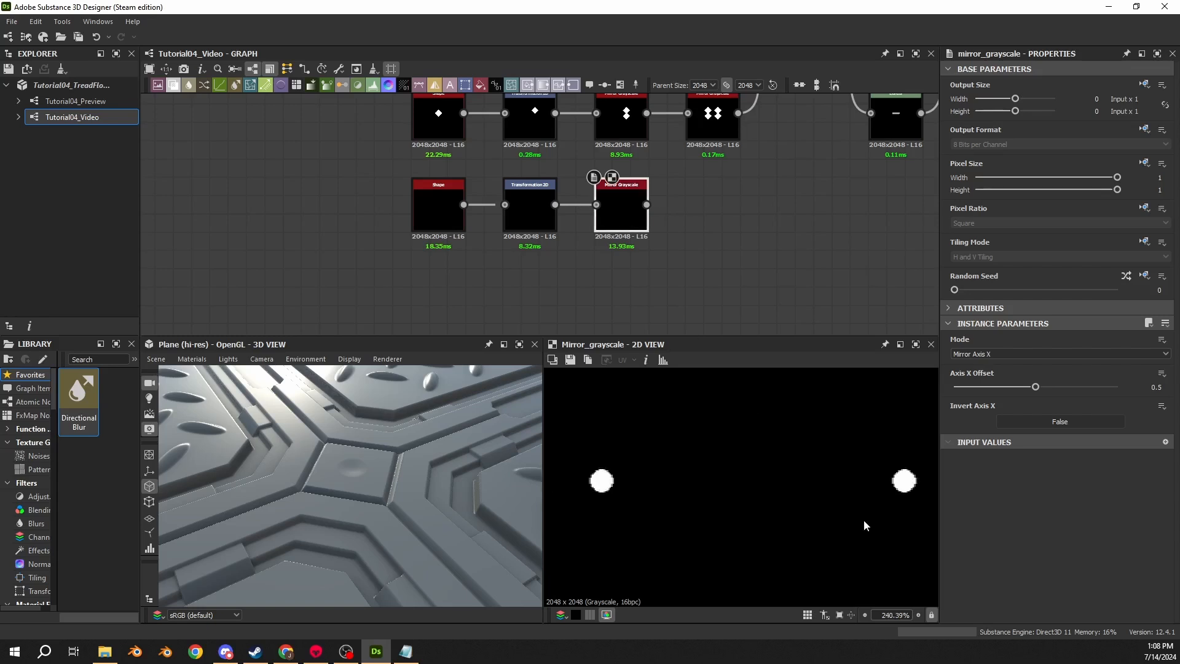
- Preview the disc Shape, Transformation 2D and Mirror Grayscale outputs in turn
{"action": "left_click", "coordinate": [451, 211]}
{"action": "left_click", "coordinate": [549, 227]}
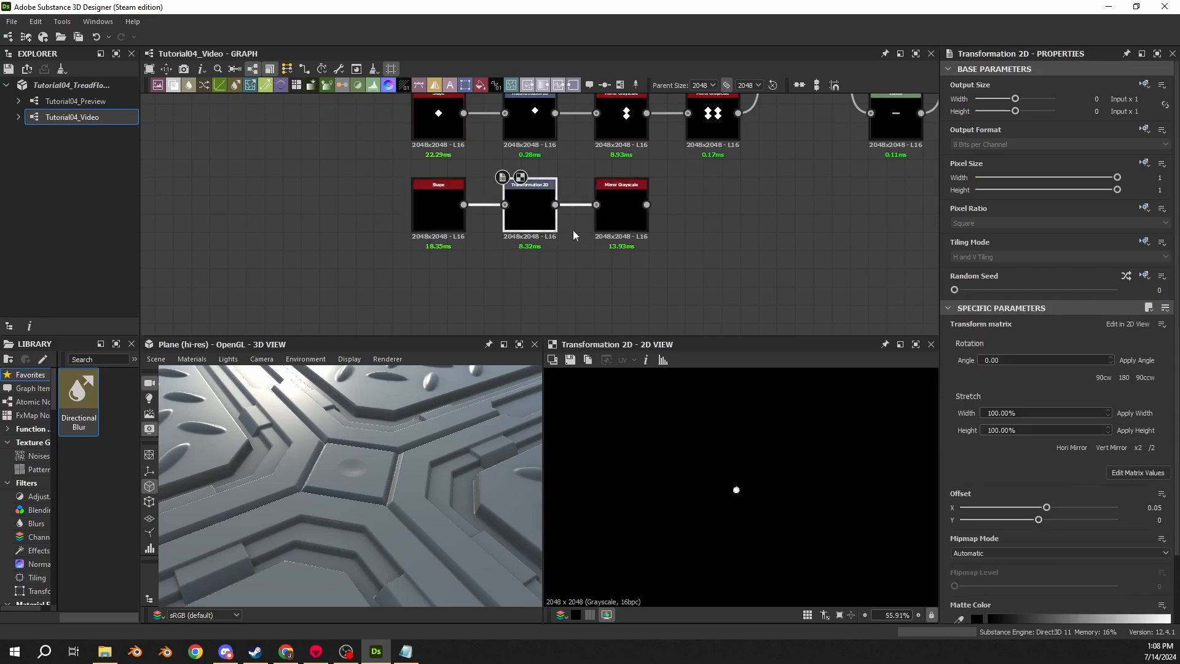
{"action": "left_click", "coordinate": [617, 219]}
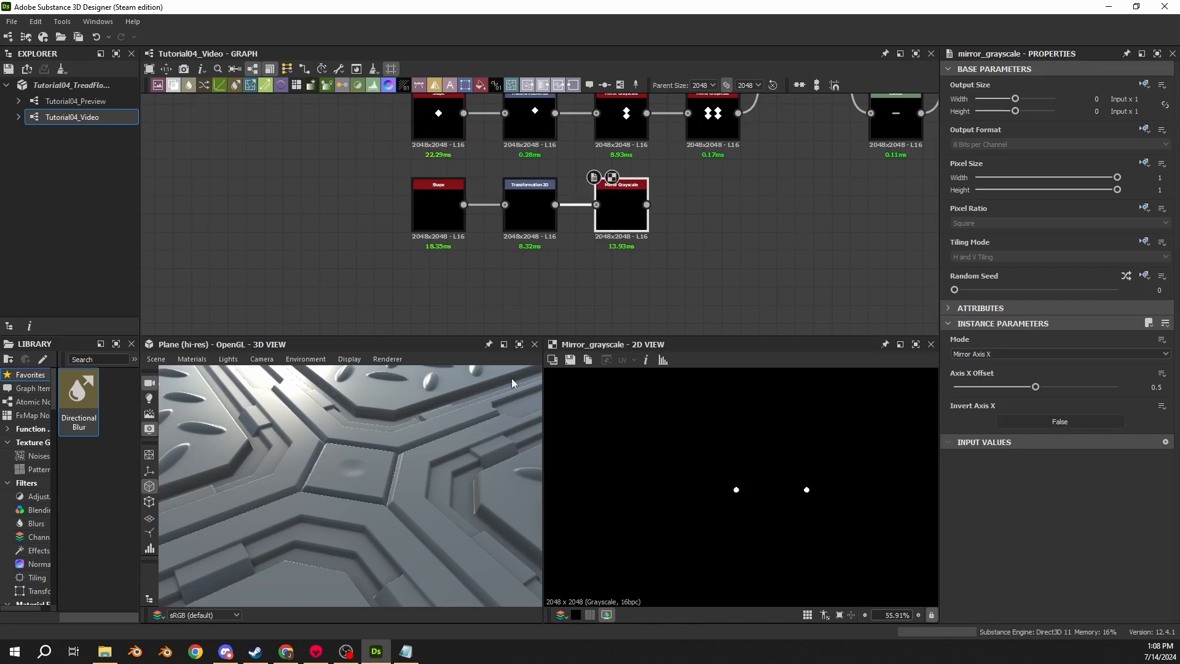
- Add a Blend node after the disc's Mirror Grayscale node
{"action": "left_click_drag", "start_coordinate": [647, 205], "coordinate": [721, 206]}
{"action": "type", "text": "blend"}
{"action": "key", "text": "Return"}
- Add a new Shape node below the disc chain and set its scale to 0.0075
{"action": "left_click", "coordinate": [607, 293]}
{"action": "key", "text": "space"}
{"action": "type", "text": "shape"}
{"action": "key", "text": "Return"}
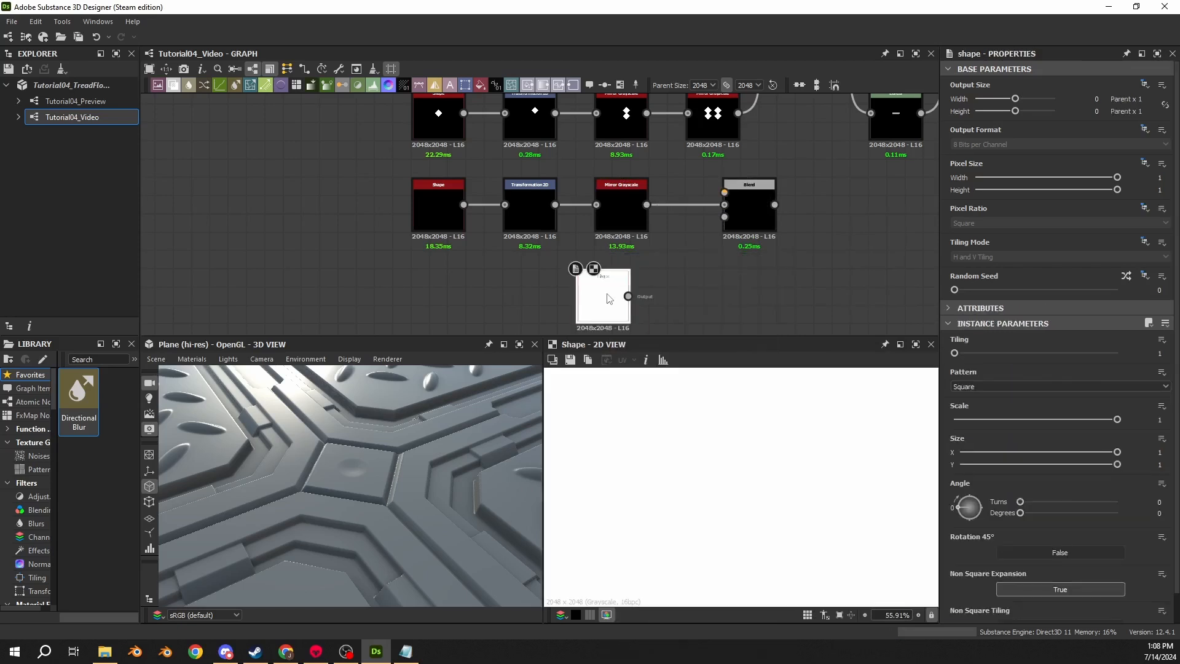
{"action": "left_click", "coordinate": [1161, 420]}
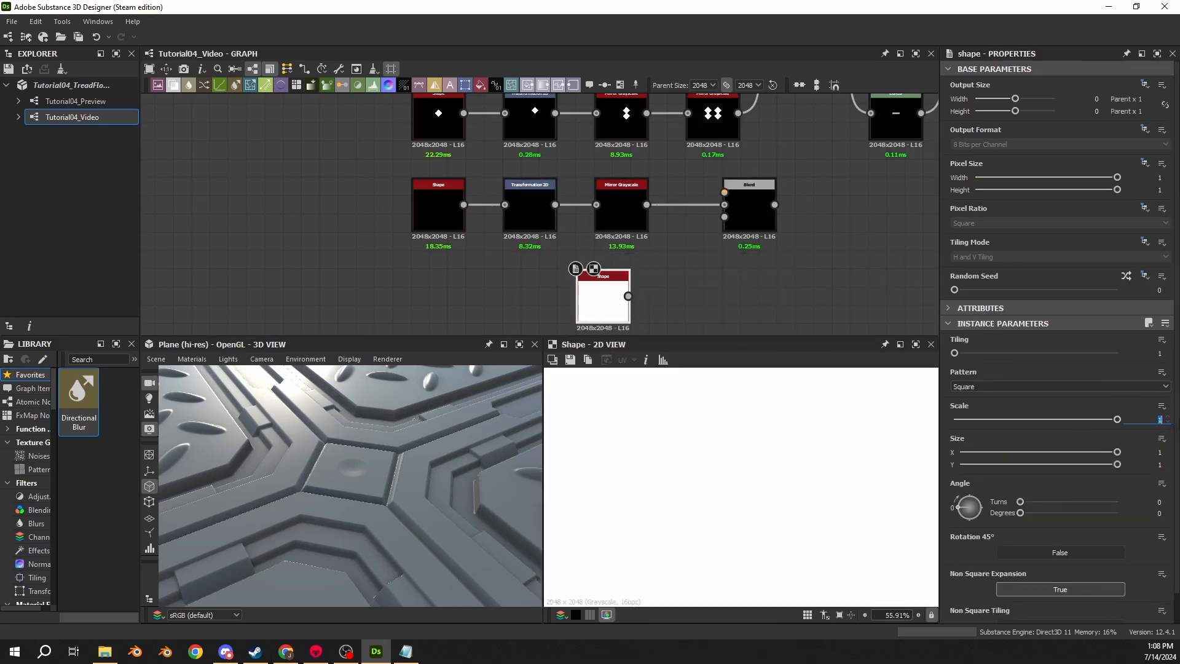
{"action": "type", "text": "0.0075"}
{"action": "key", "text": "Return"}
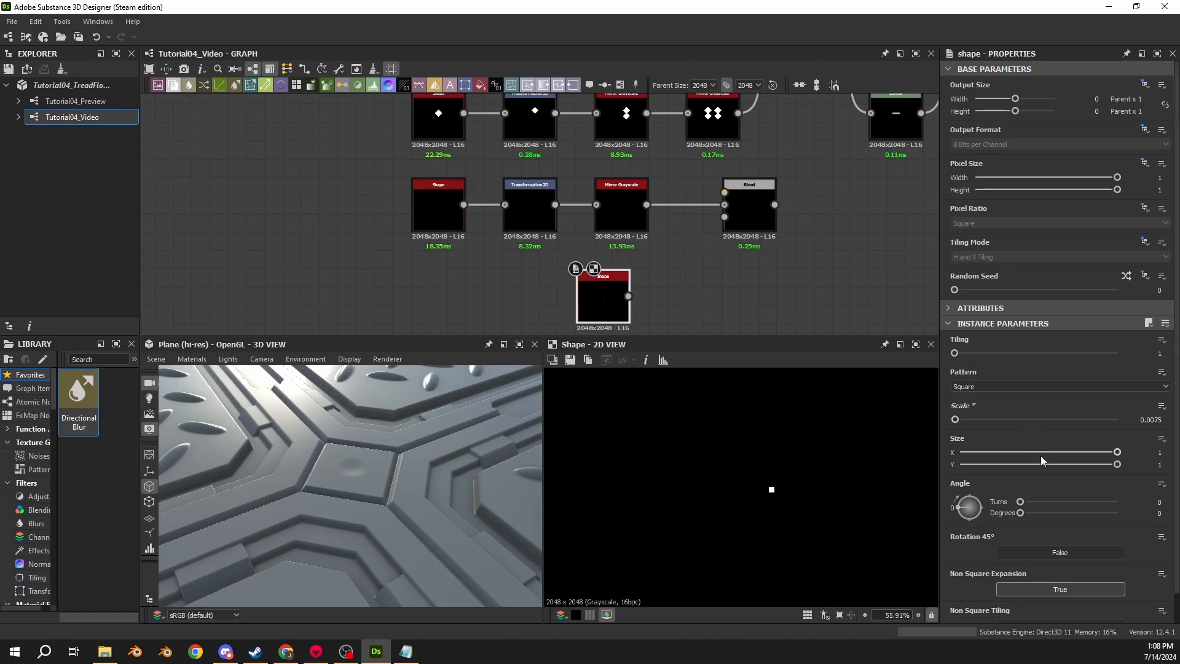
- Set the new shape's X size to 13.25 to stretch it into a bar
{"action": "left_click", "coordinate": [1159, 452]}
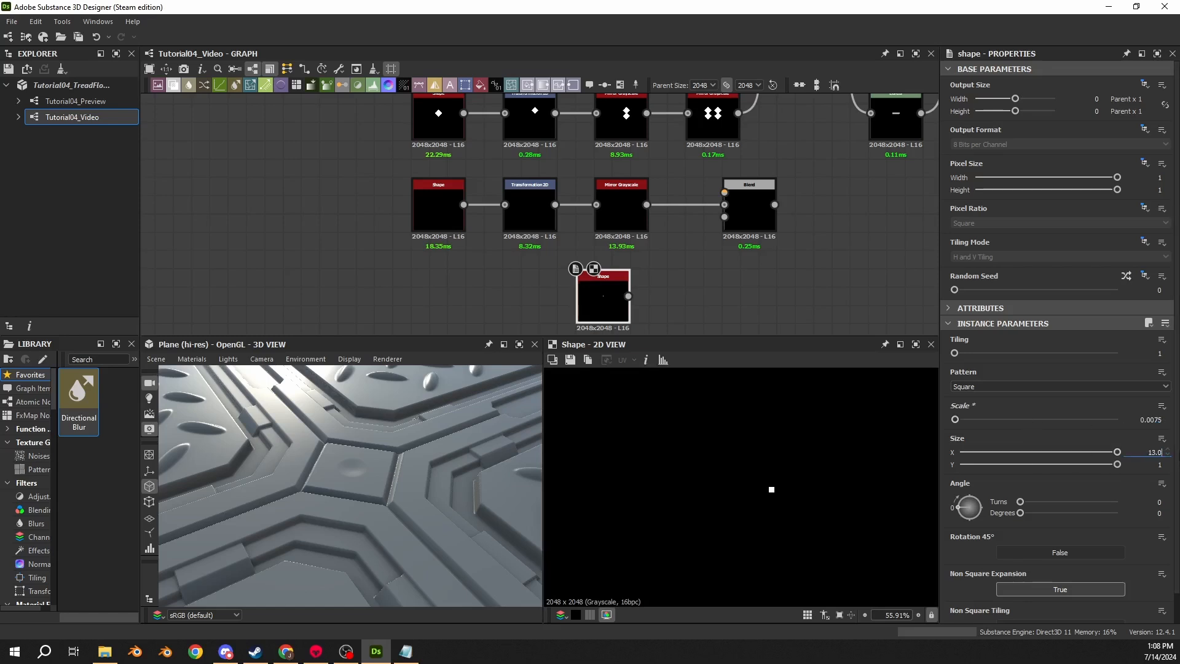
{"action": "type", "text": "13.025"}
{"action": "key", "text": "Return"}
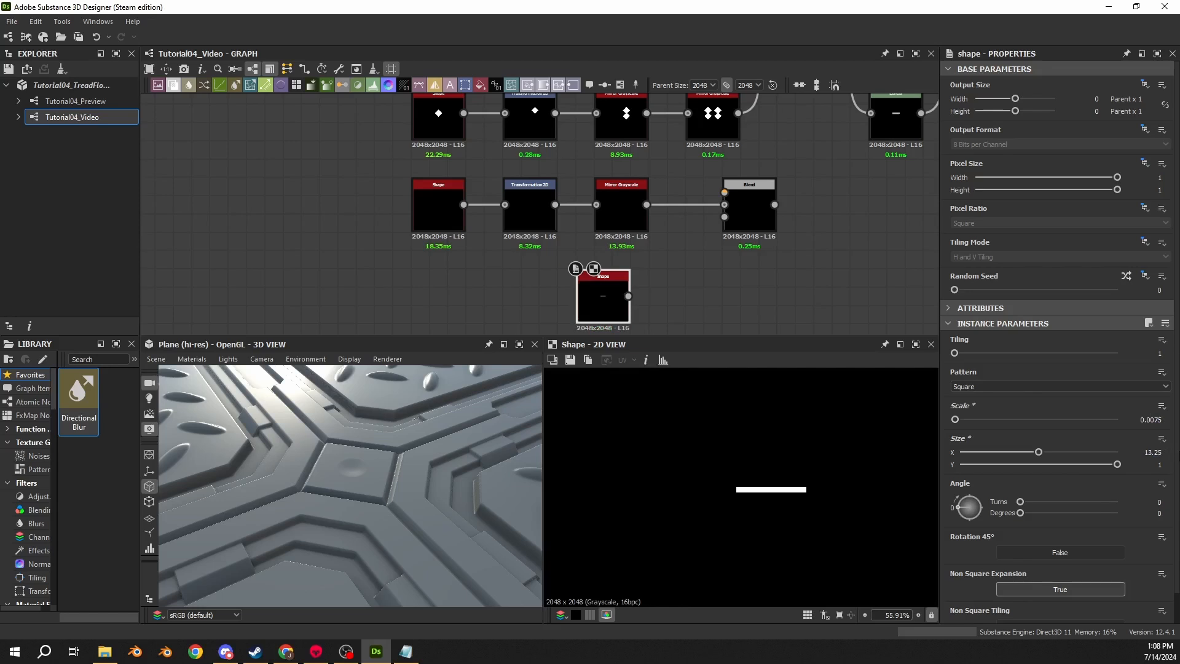
{"action": "left_click", "coordinate": [1160, 464]}
- Connect the bar shape into the Blend's second input and set the blending mode to Add (Linear Dodge)
{"action": "left_click_drag", "start_coordinate": [595, 312], "coordinate": [737, 196]}
{"action": "left_click", "coordinate": [737, 196]}
{"action": "left_click", "coordinate": [985, 370]}
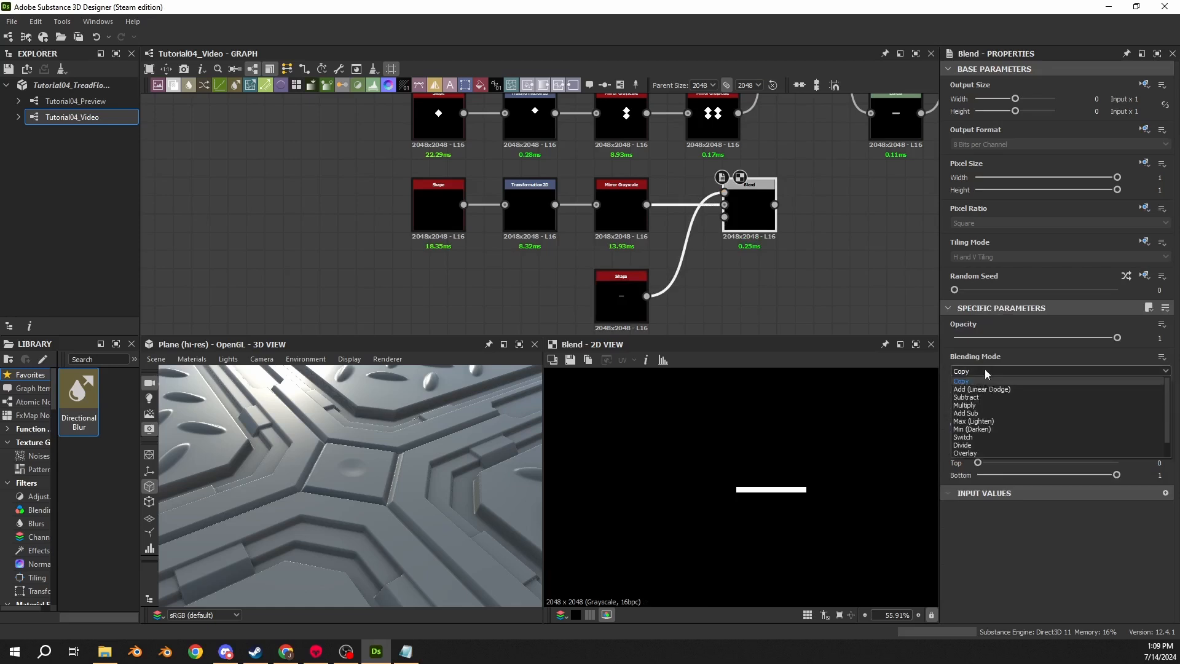
{"action": "left_click", "coordinate": [980, 391]}
- Inspect each node of the disc chain, the bar shape and the Blend result in the 2D view
{"action": "scroll", "coordinate": [744, 209], "scroll_direction": "up", "scroll_amount": 1}
{"action": "middle_click_drag", "start_coordinate": [743, 209], "coordinate": [700, 207]}
{"action": "left_click", "coordinate": [373, 229]}
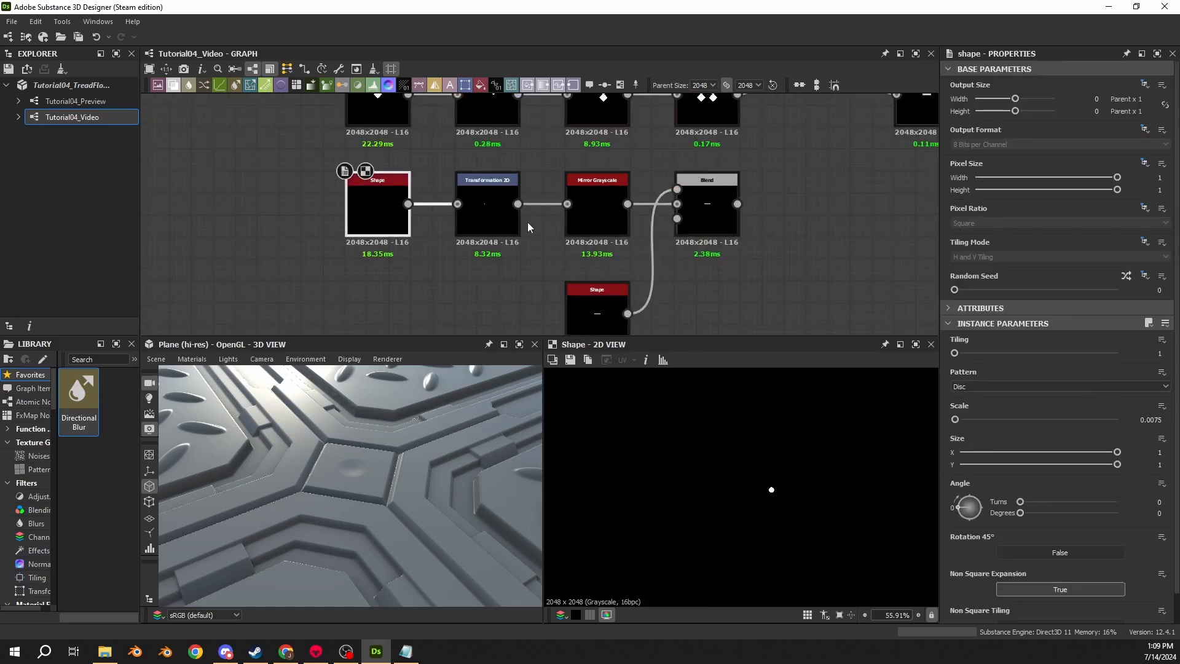
{"action": "left_click", "coordinate": [492, 218]}
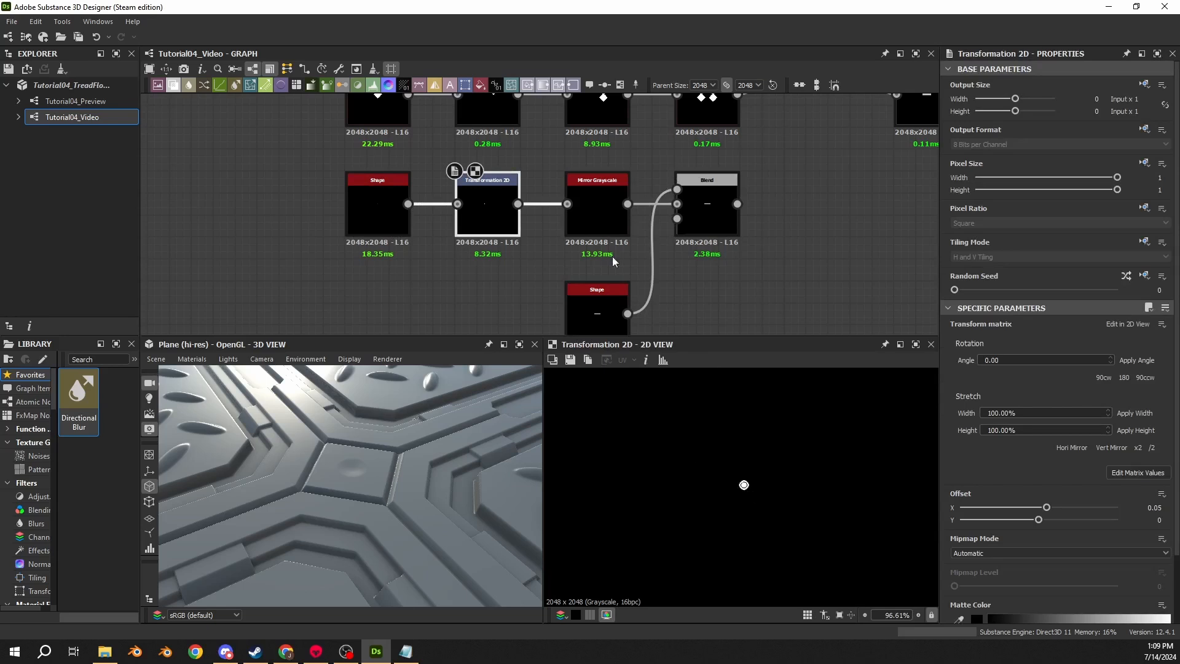
{"action": "left_click", "coordinate": [608, 227]}
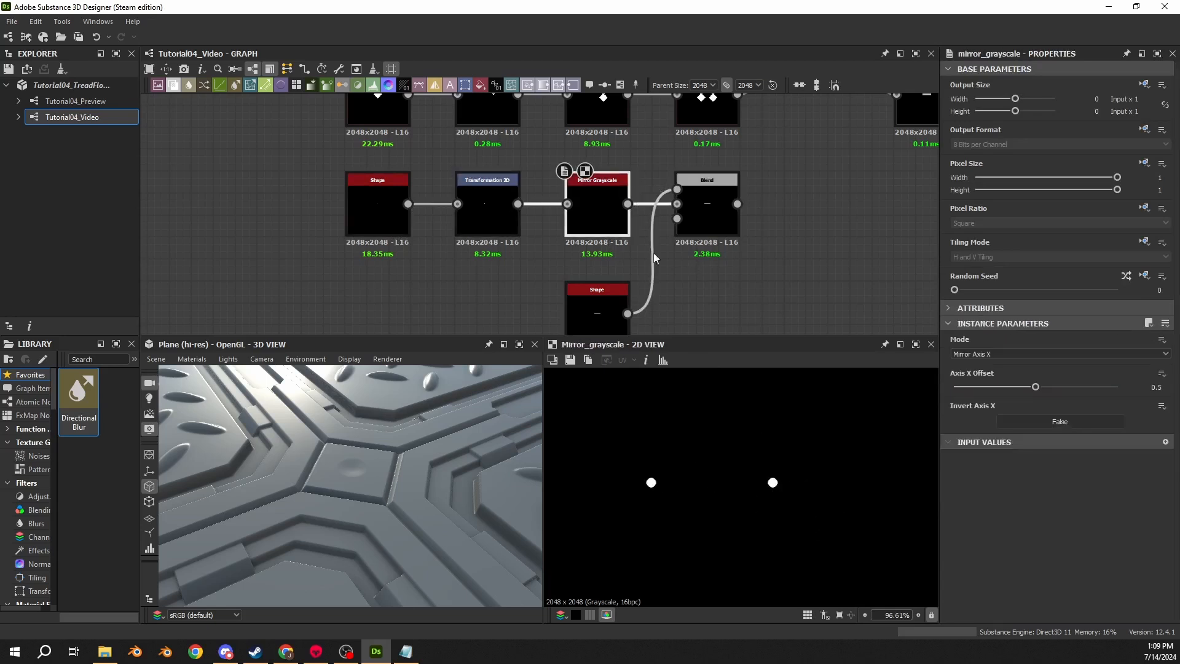
{"action": "left_click", "coordinate": [587, 313]}
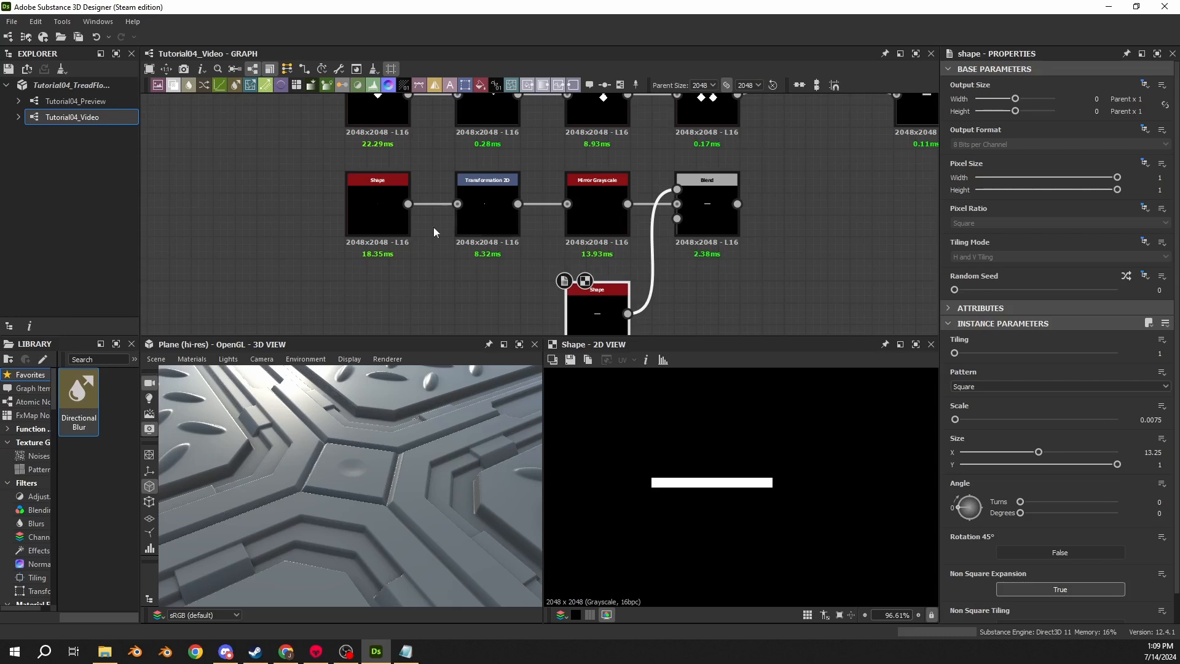
{"action": "left_click", "coordinate": [378, 209]}
{"action": "scroll", "coordinate": [698, 461], "scroll_direction": "up", "scroll_amount": 8}
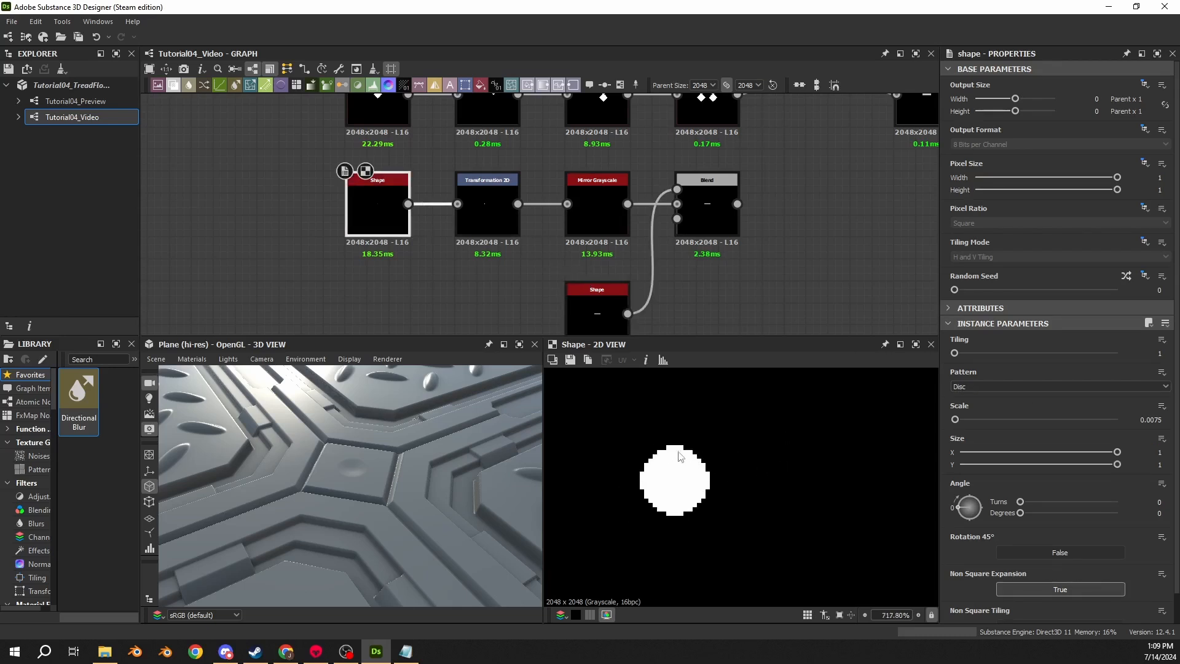
{"action": "left_click", "coordinate": [580, 287]}
{"action": "scroll", "coordinate": [753, 405], "scroll_direction": "down", "scroll_amount": 2}
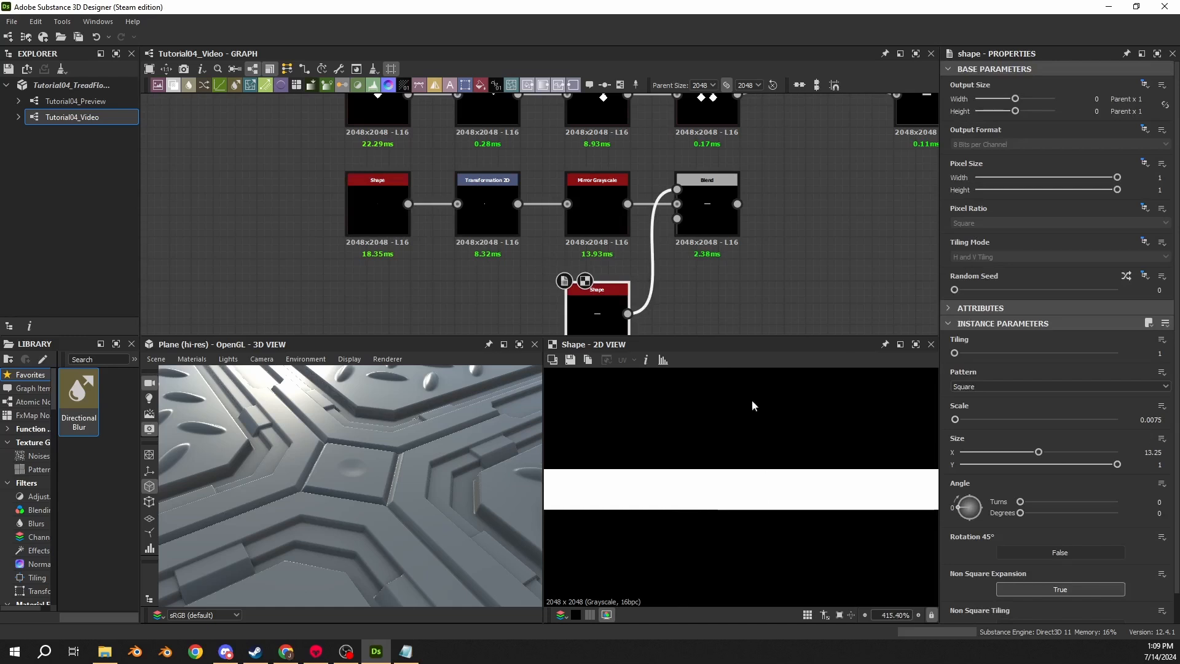
{"action": "left_click", "coordinate": [686, 181]}
{"action": "scroll", "coordinate": [633, 479], "scroll_direction": "up", "scroll_amount": 3}
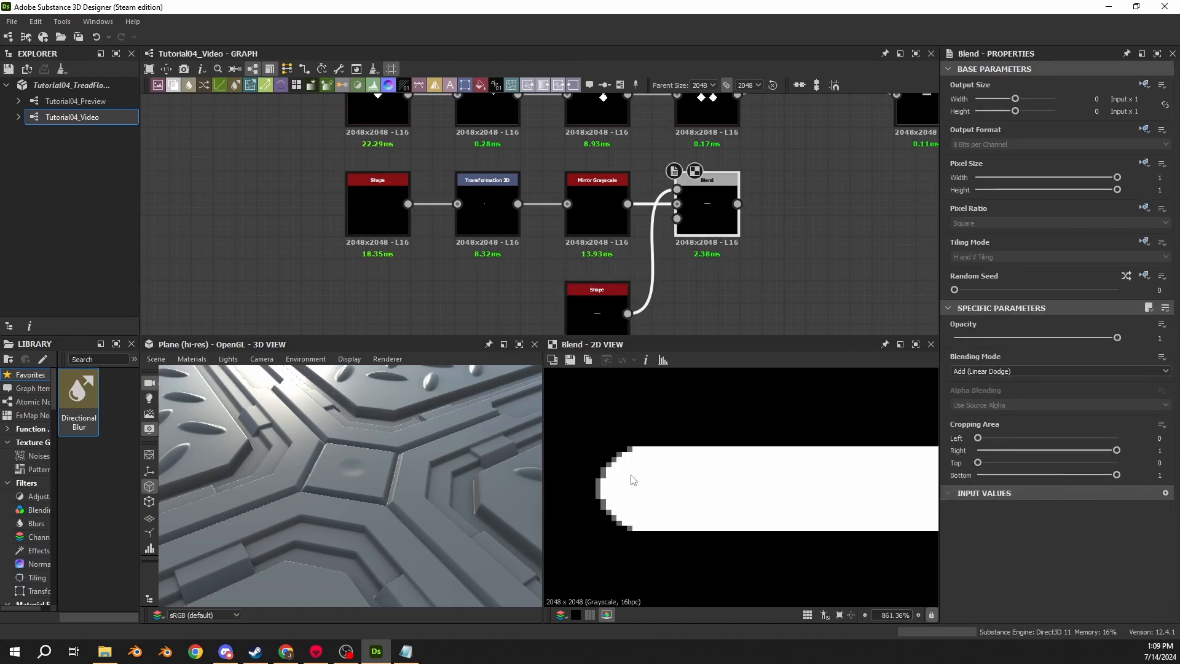
- Set the disc chain's Transformation 2D filtering to Nearest
{"action": "left_click", "coordinate": [485, 212]}
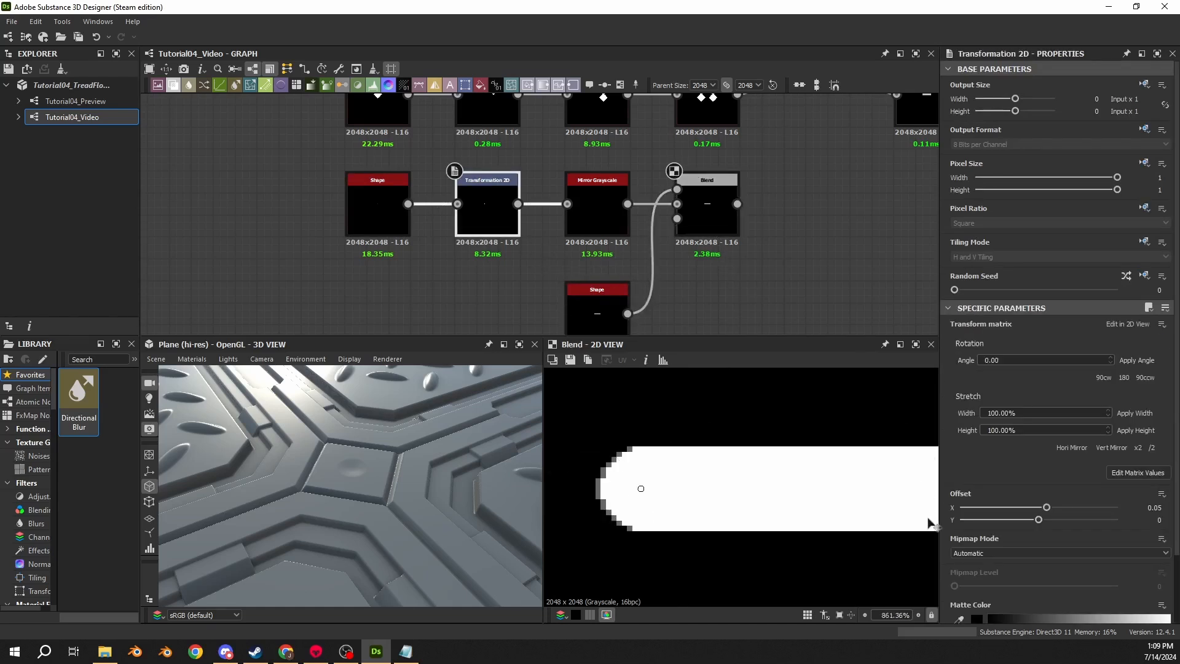
{"action": "scroll", "coordinate": [965, 561], "scroll_direction": "down", "scroll_amount": 2}
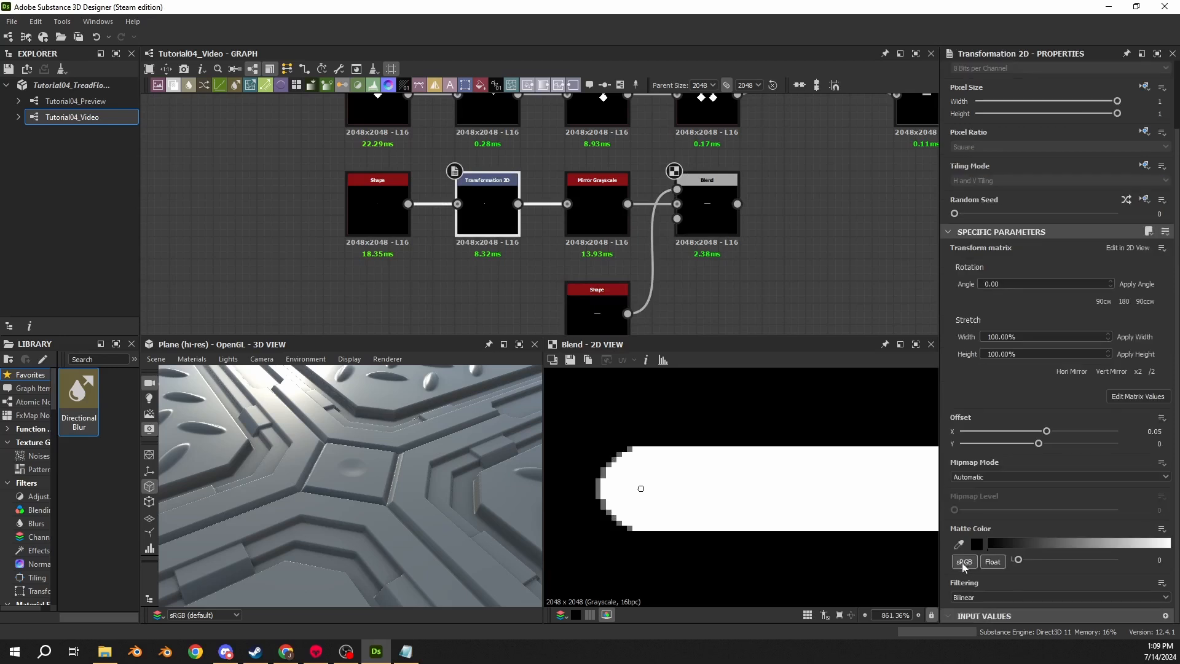
{"action": "left_click", "coordinate": [983, 597]}
{"action": "left_click", "coordinate": [977, 619]}
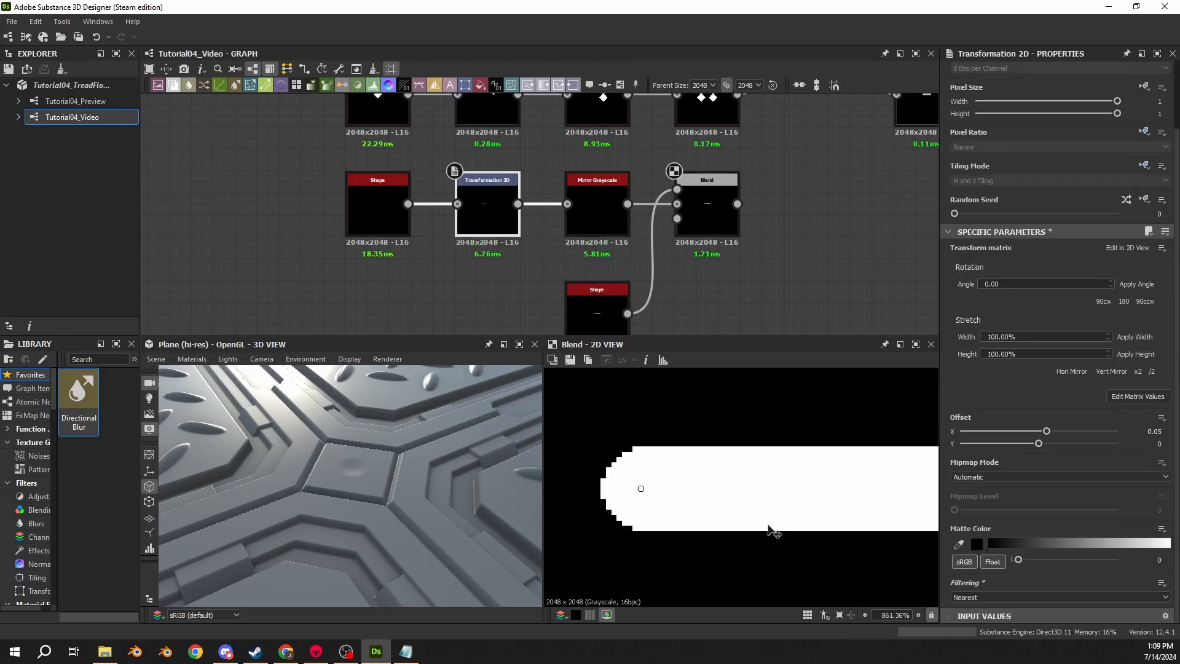
- Add a Bevel node after the disc chain's Blend node
{"action": "middle_click_drag", "start_coordinate": [684, 325], "coordinate": [617, 311]}
{"action": "left_click", "coordinate": [651, 187]}
{"action": "scroll", "coordinate": [753, 541], "scroll_direction": "down", "scroll_amount": 5}
{"action": "middle_click_drag", "start_coordinate": [778, 532], "coordinate": [658, 492]}
{"action": "scroll", "coordinate": [659, 491], "scroll_direction": "down", "scroll_amount": 3}
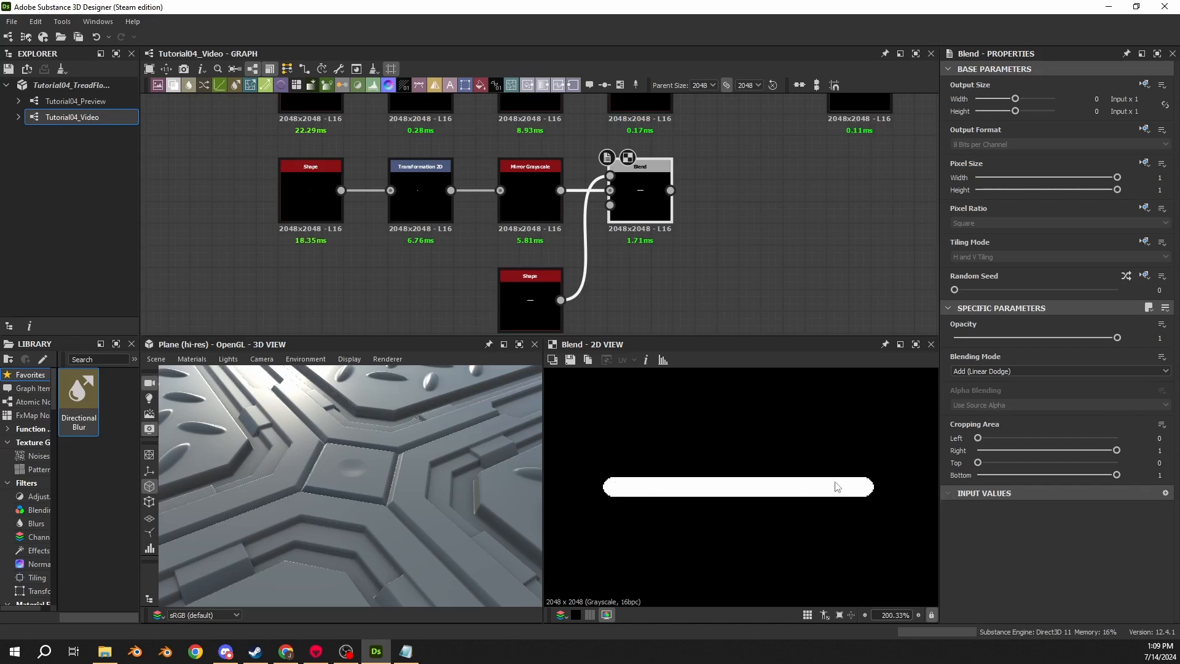
{"action": "scroll", "coordinate": [645, 276], "scroll_direction": "down", "scroll_amount": 4}
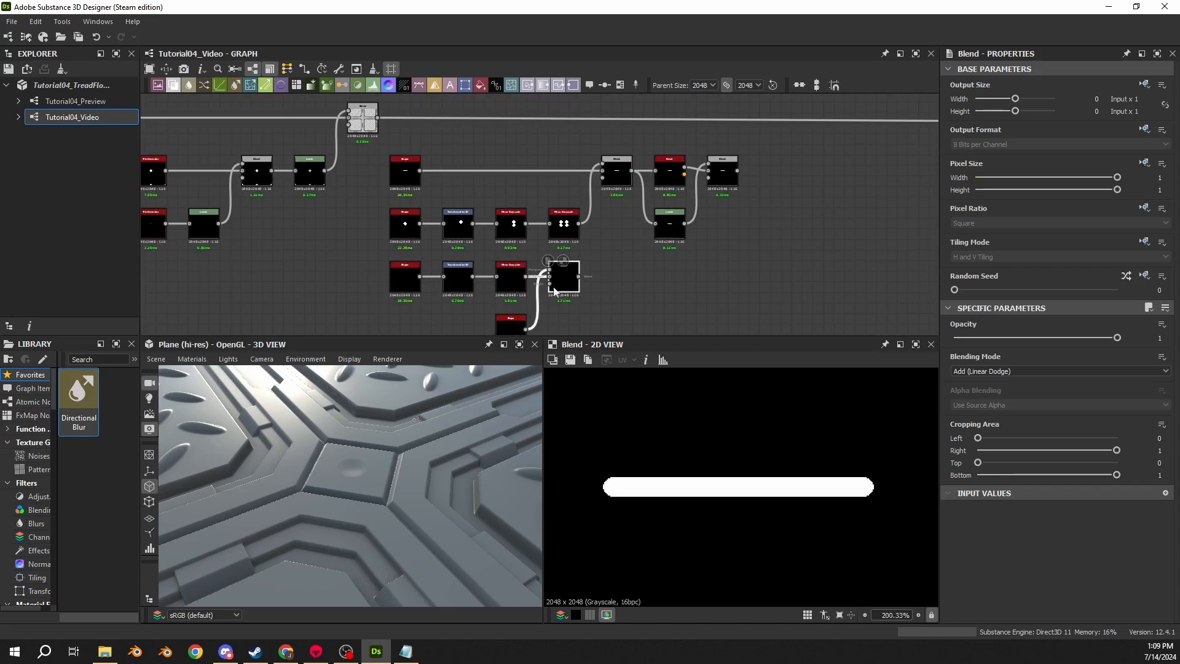
{"action": "left_click_drag", "start_coordinate": [578, 276], "coordinate": [614, 276]}
{"action": "type", "text": "bevel"}
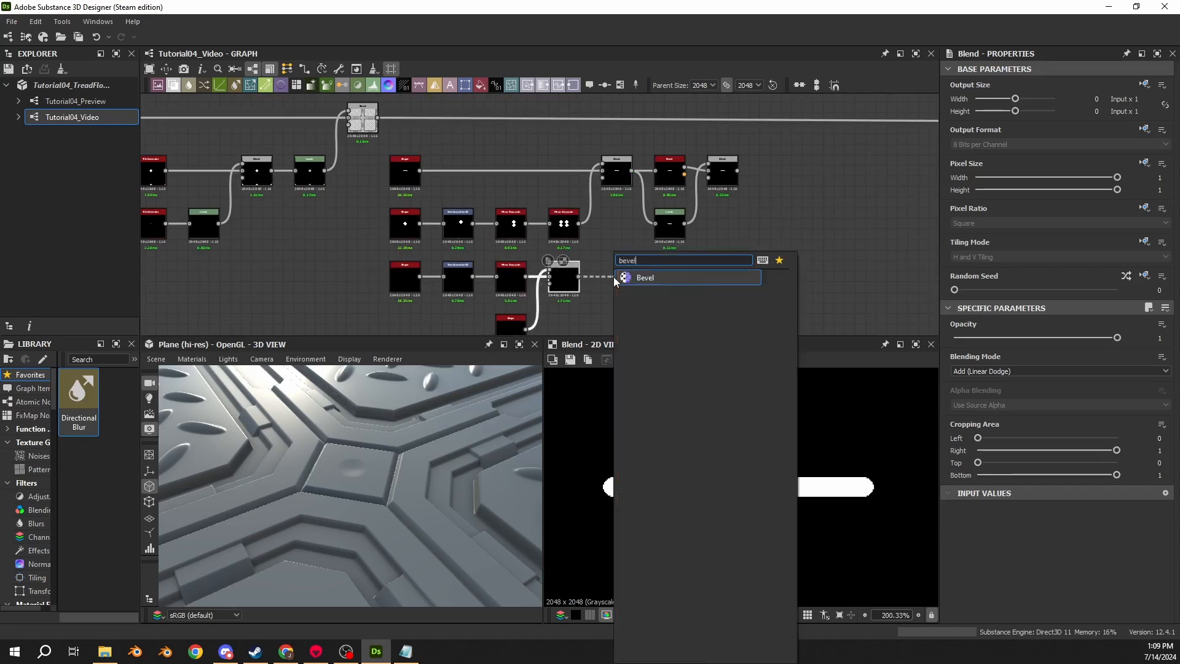
{"action": "key", "text": "Return"}
- Set the Bevel distance to -0.0075
{"action": "scroll", "coordinate": [613, 276], "scroll_direction": "up", "scroll_amount": 2}
{"action": "key", "text": "s"}
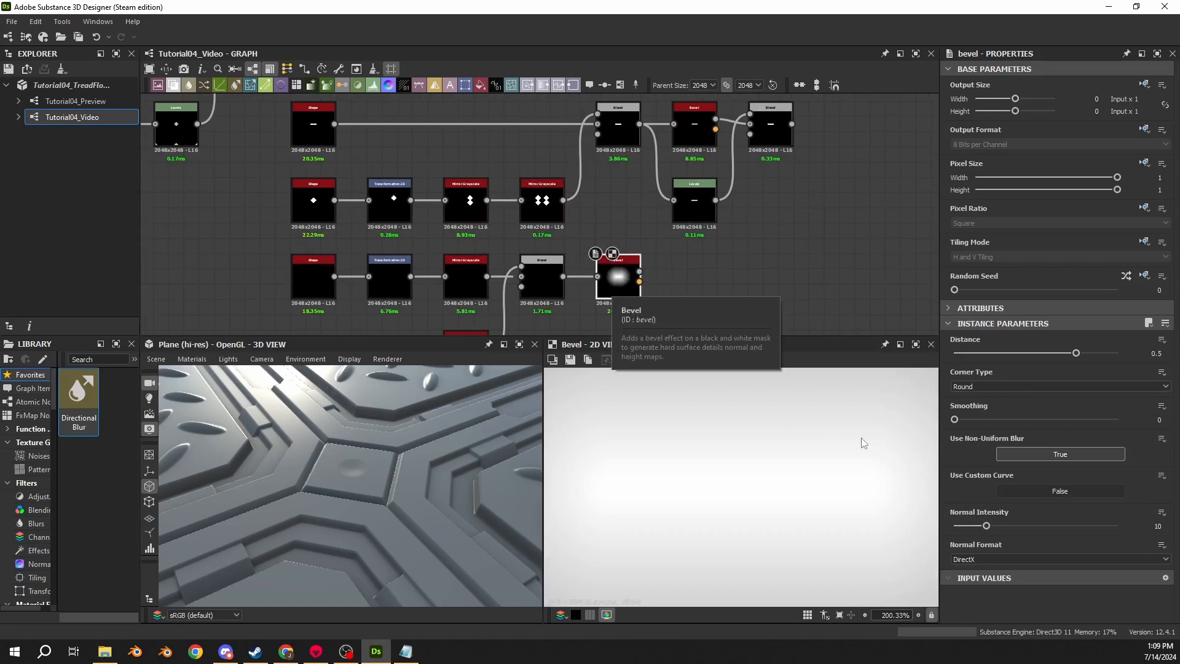
{"action": "left_click", "coordinate": [1164, 353]}
{"action": "type", "text": "-0.0"}
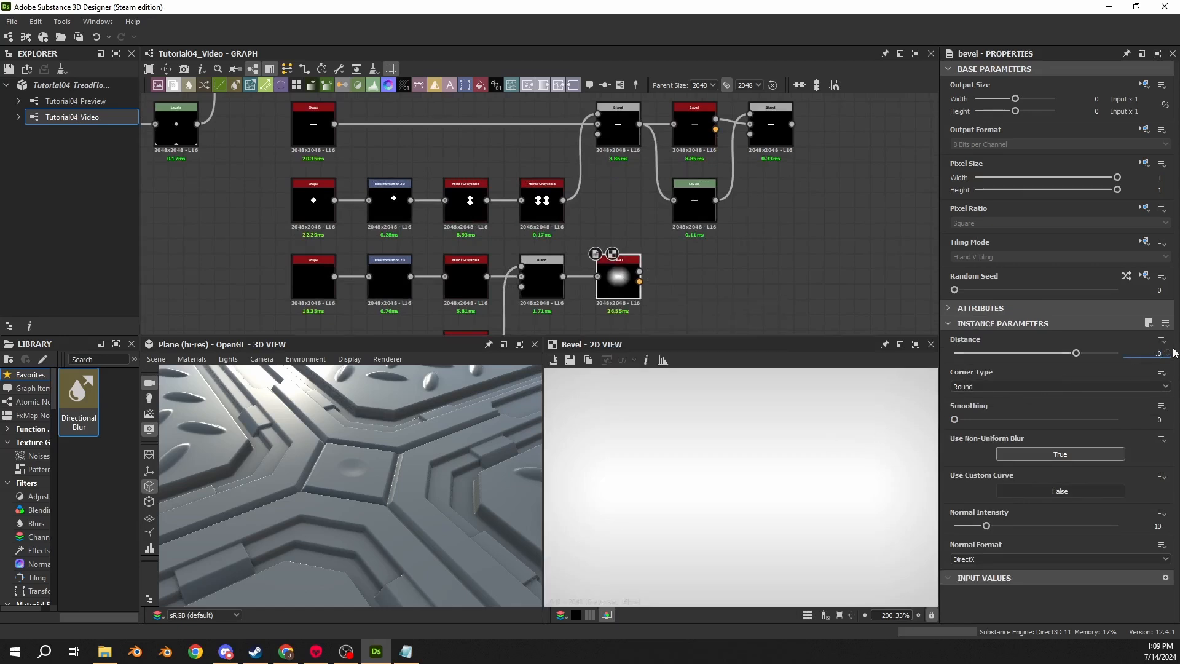
{"action": "type", "text": "075"}
{"action": "key", "text": "Return"}
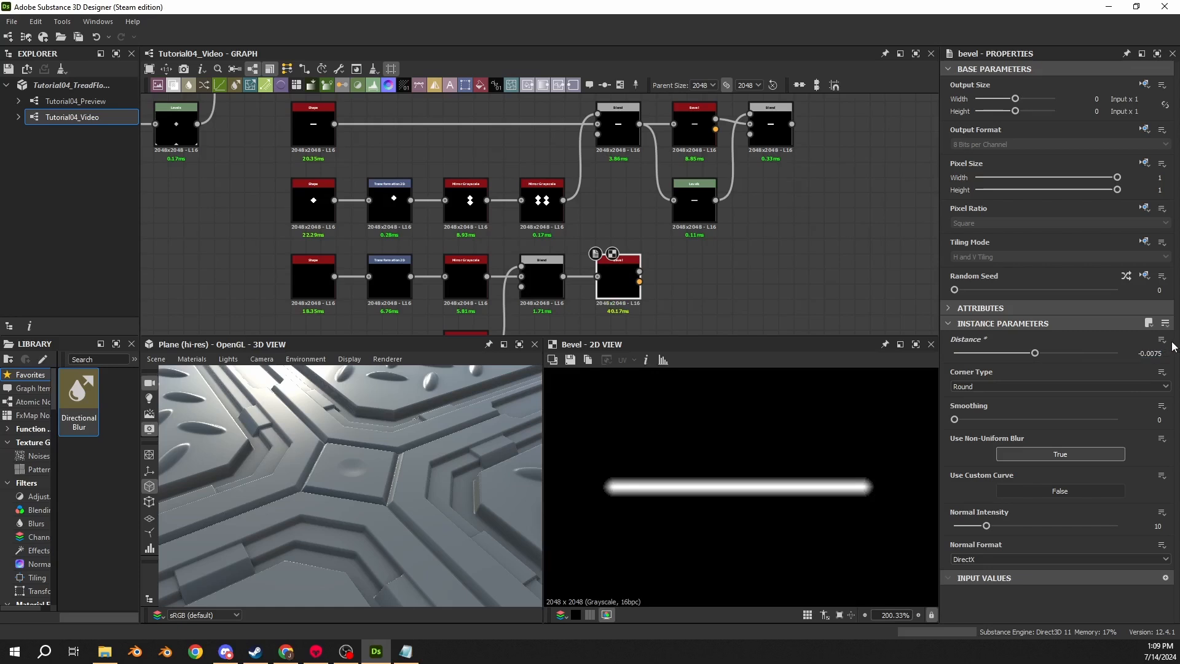
- Set the Bevel smoothing to 1
{"action": "scroll", "coordinate": [682, 517], "scroll_direction": "up", "scroll_amount": 6}
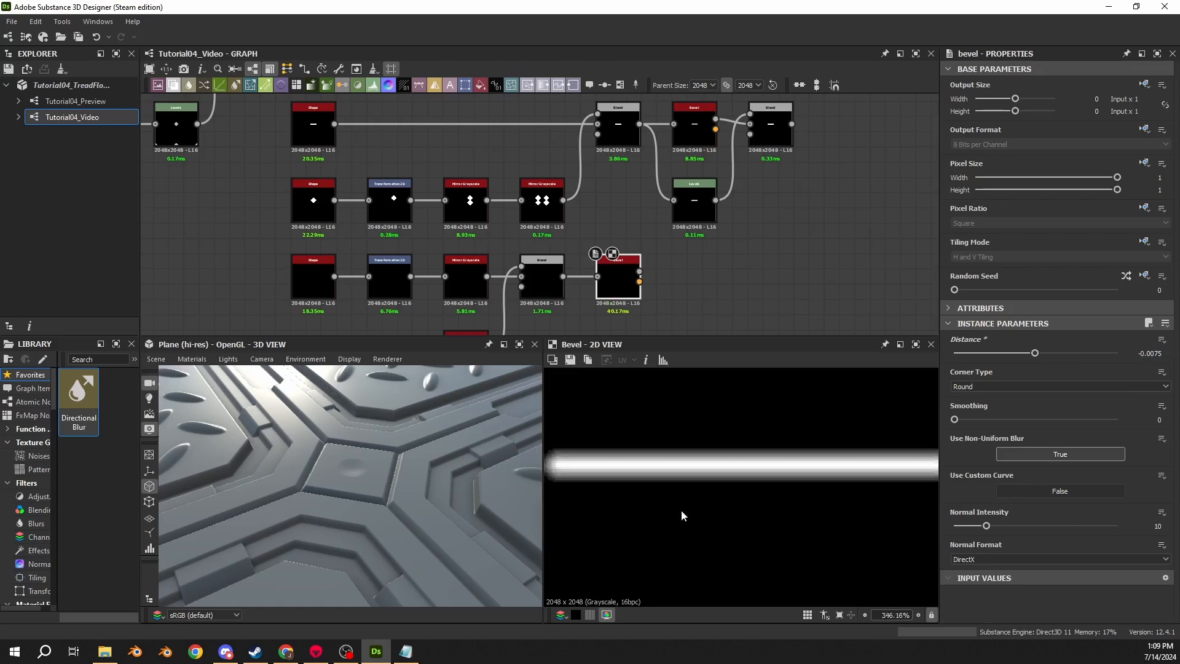
{"action": "left_click", "coordinate": [1157, 420]}
{"action": "type", "text": "1"}
{"action": "key", "text": "Return"}
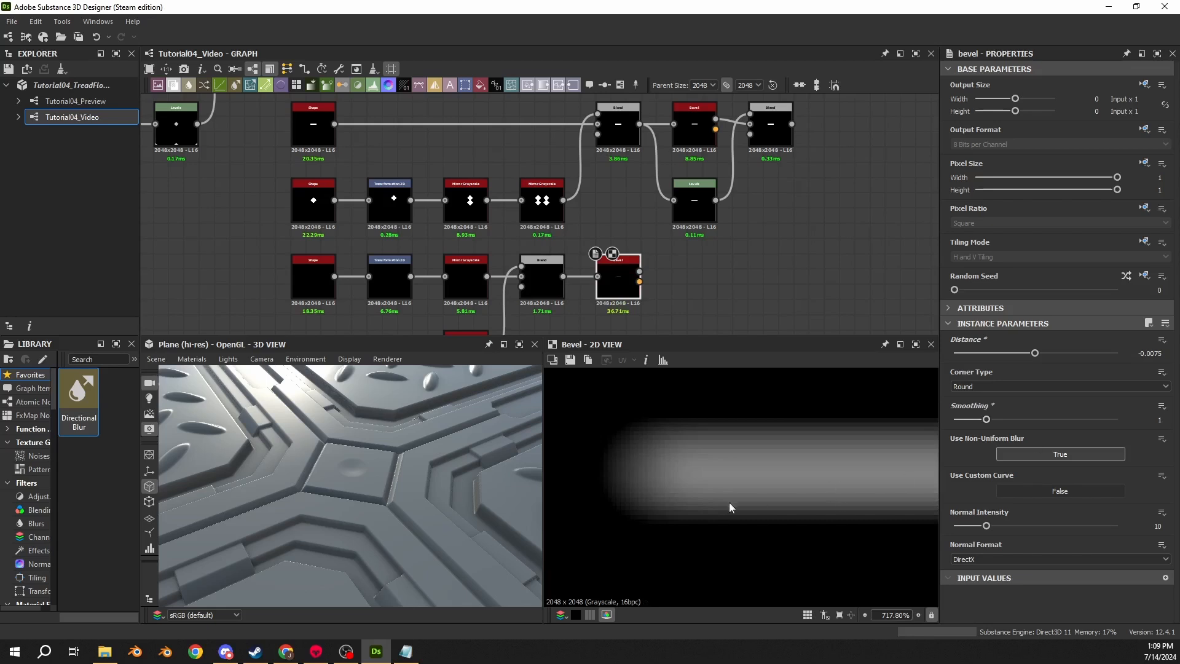
{"action": "scroll", "coordinate": [627, 499], "scroll_direction": "down", "scroll_amount": 3}
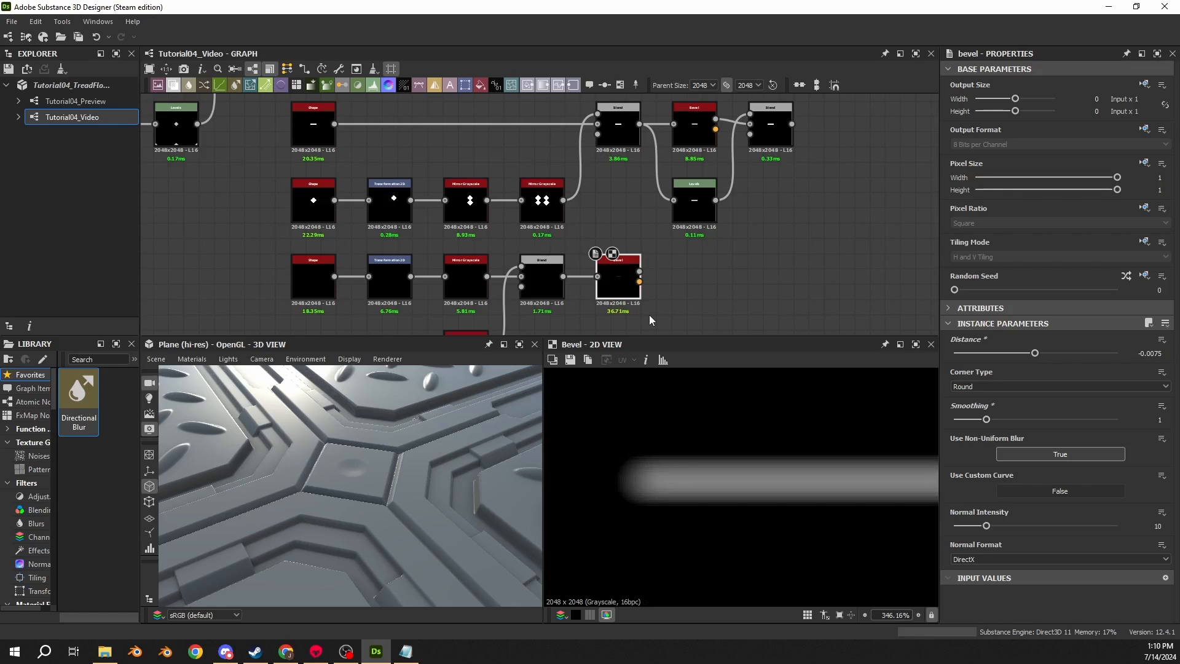
- Add a Levels node after the disc chain's Bevel node
{"action": "left_click_drag", "start_coordinate": [639, 282], "coordinate": [677, 270]}
{"action": "type", "text": "lev"}
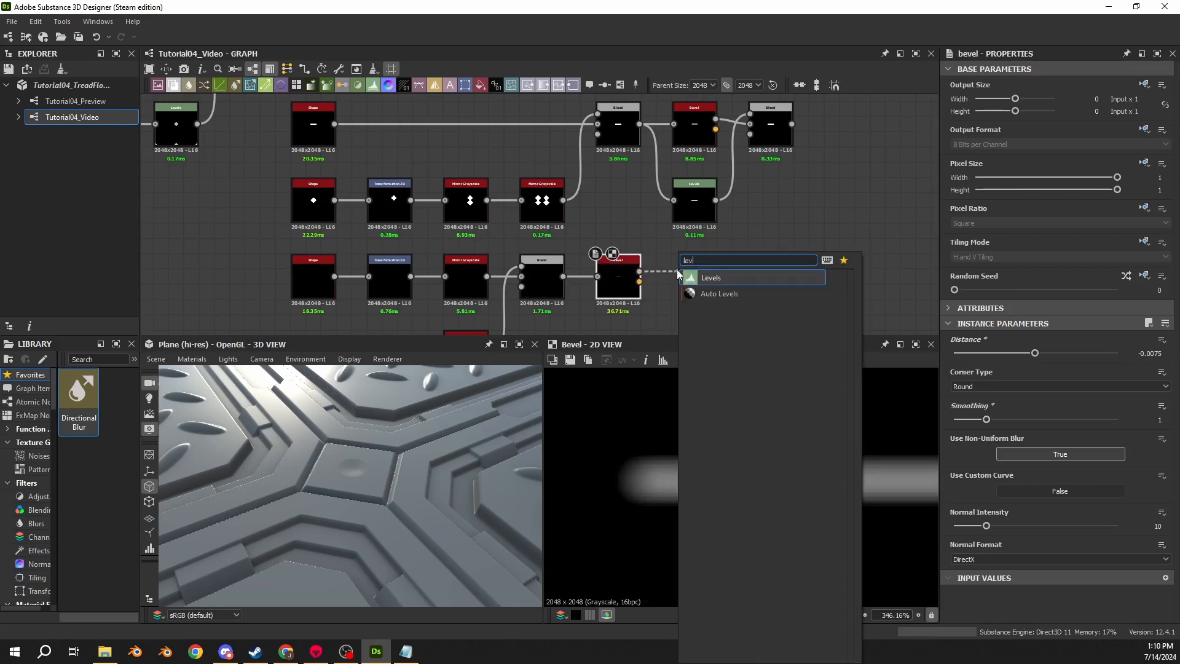
{"action": "key", "text": "Return"}
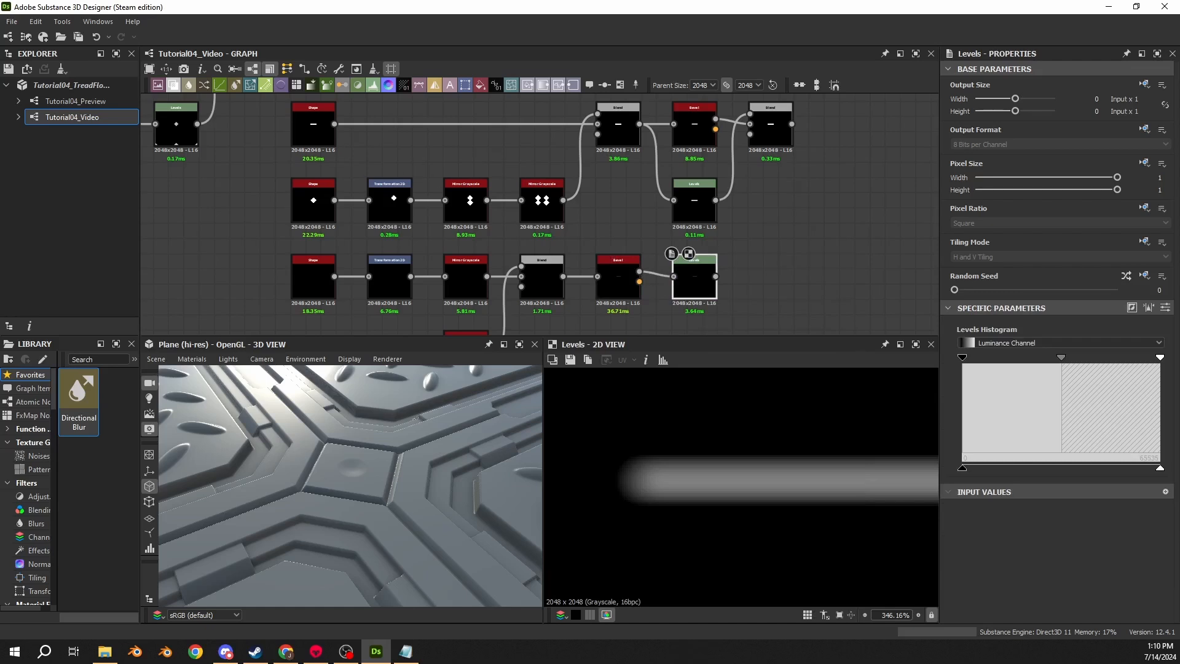
- Add a new Blend node after the upper chain's final Blend node
{"action": "middle_click_drag", "start_coordinate": [788, 125], "coordinate": [609, 123]}
{"action": "left_click_drag", "start_coordinate": [612, 122], "coordinate": [655, 120]}
{"action": "type", "text": "blend"}
{"action": "key", "text": "Return"}
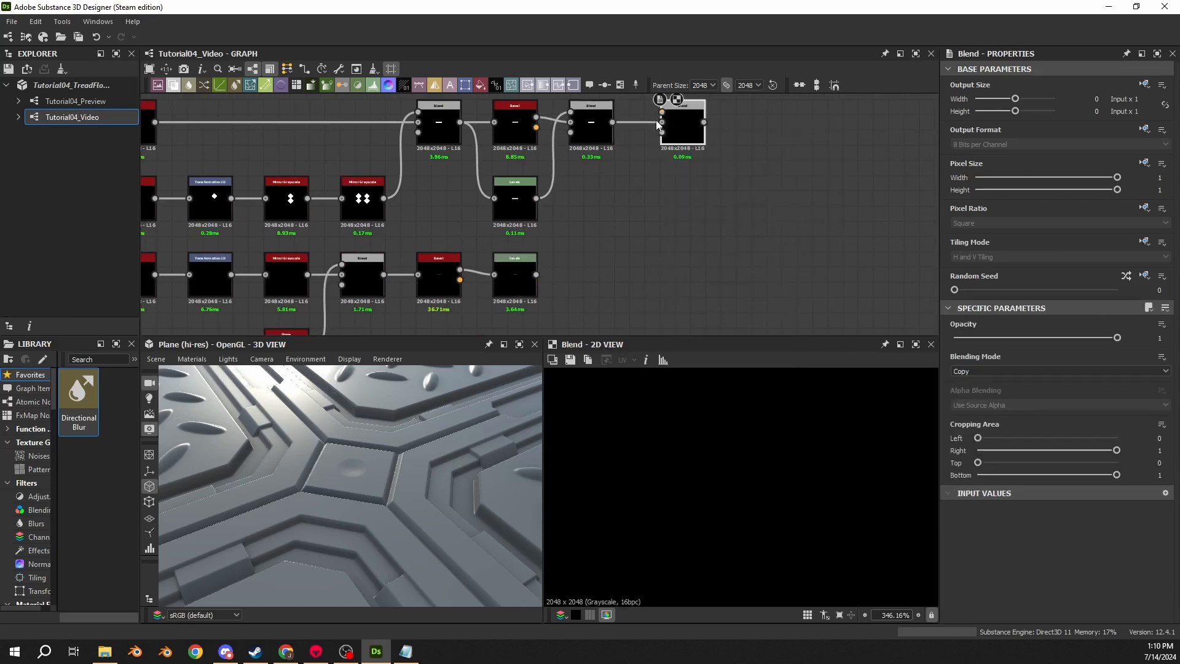
- Connect the disc Levels output into the new Blend and set its blending mode to Subtract
{"action": "left_click_drag", "start_coordinate": [536, 274], "coordinate": [662, 112]}
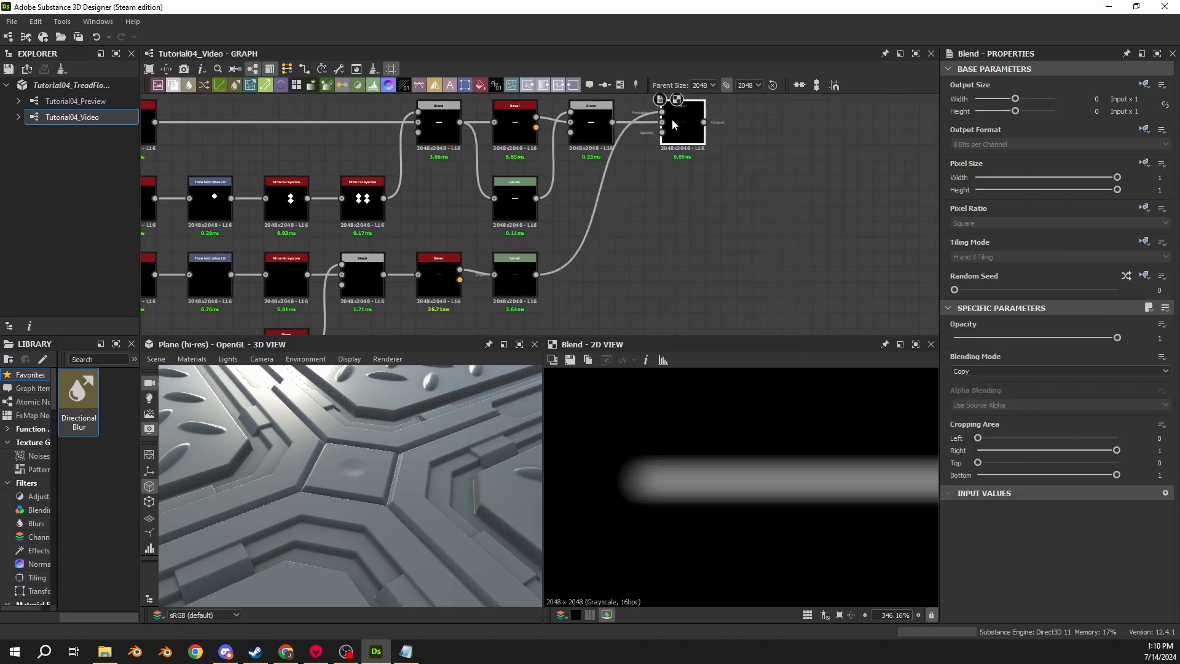
{"action": "left_click", "coordinate": [971, 372]}
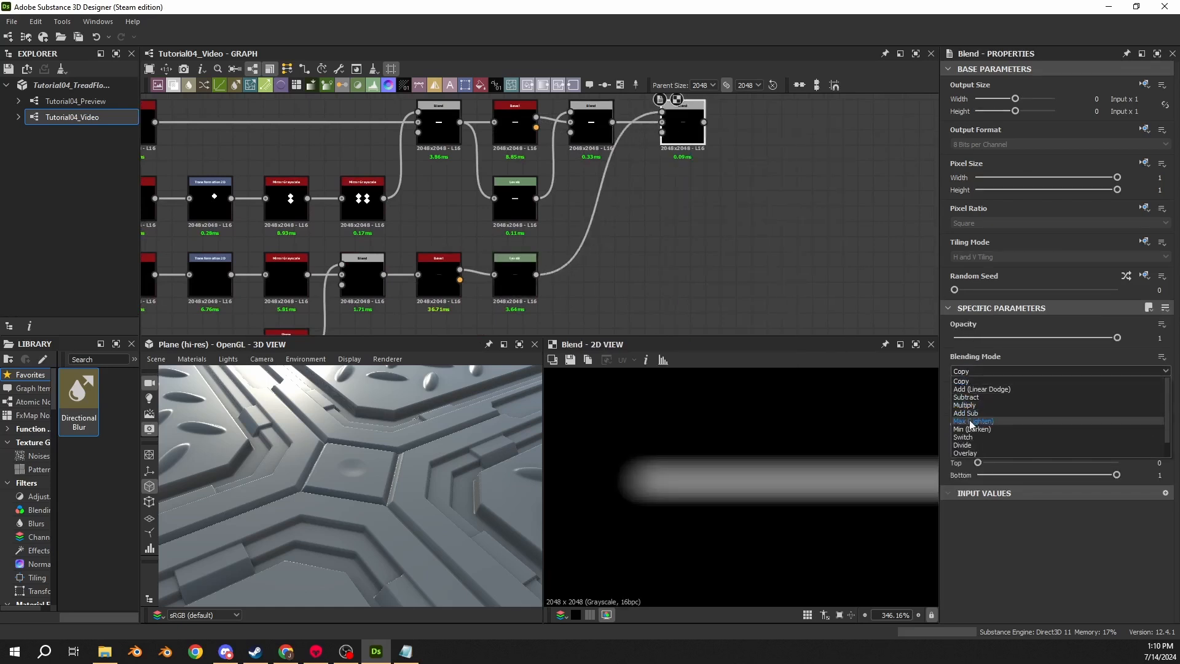
{"action": "left_click", "coordinate": [966, 397]}
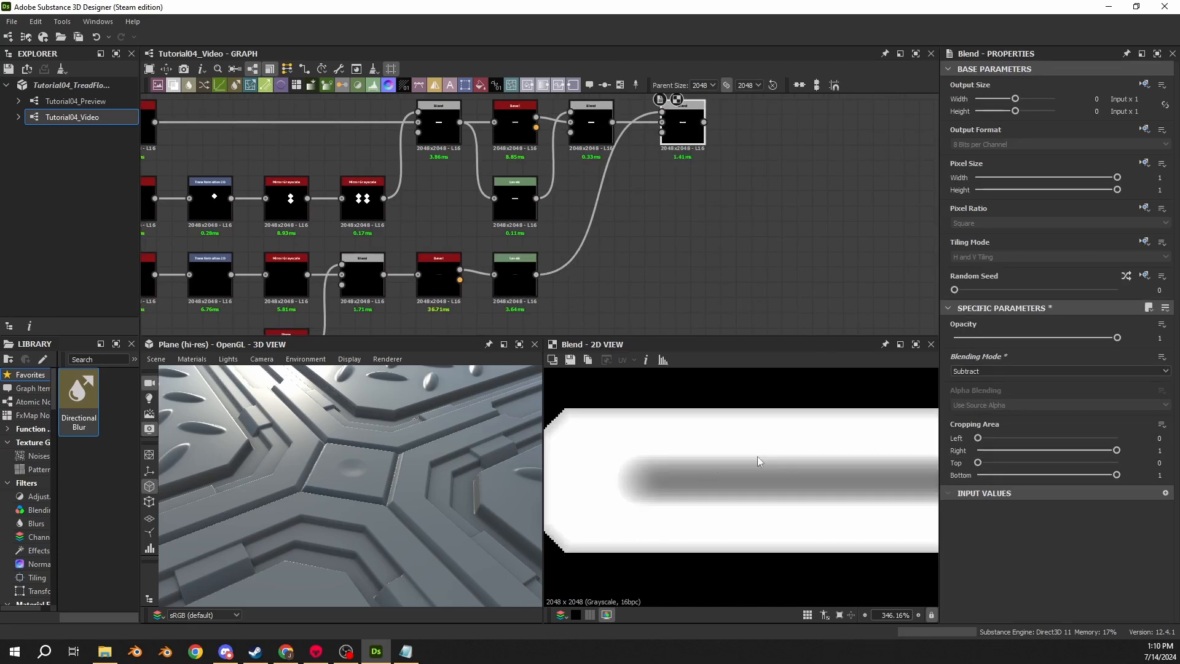
- Set the disc Levels node's Level Out High to 0.05
{"action": "left_click_drag", "start_coordinate": [514, 270], "coordinate": [590, 270]}
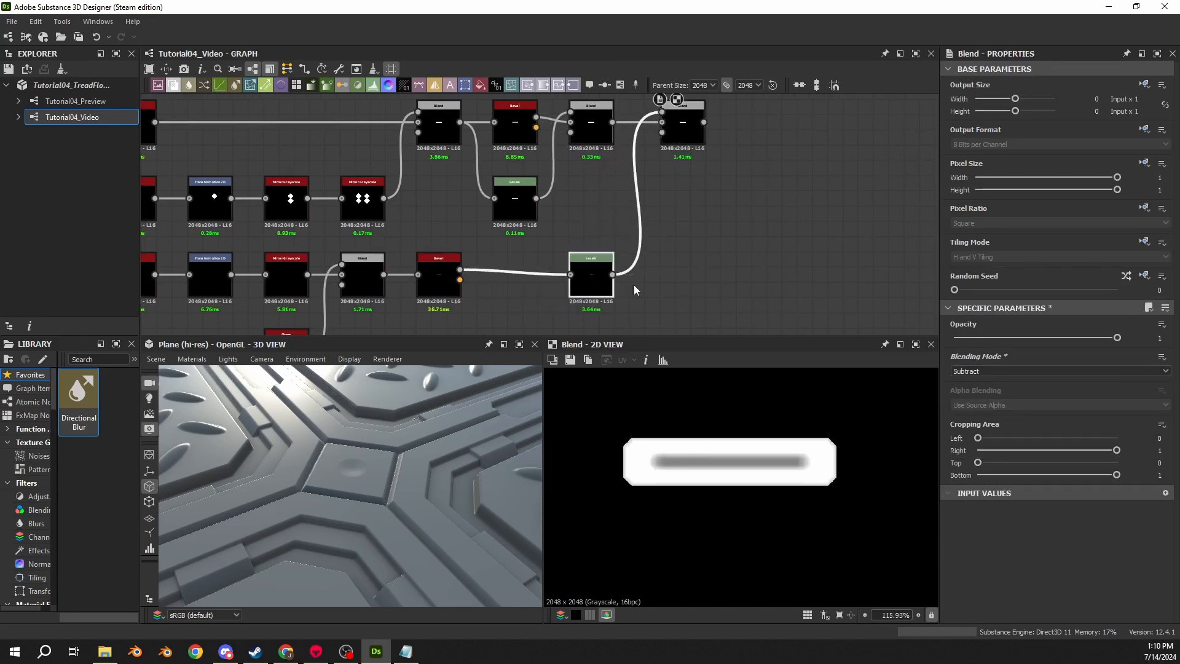
{"action": "left_click", "coordinate": [591, 282]}
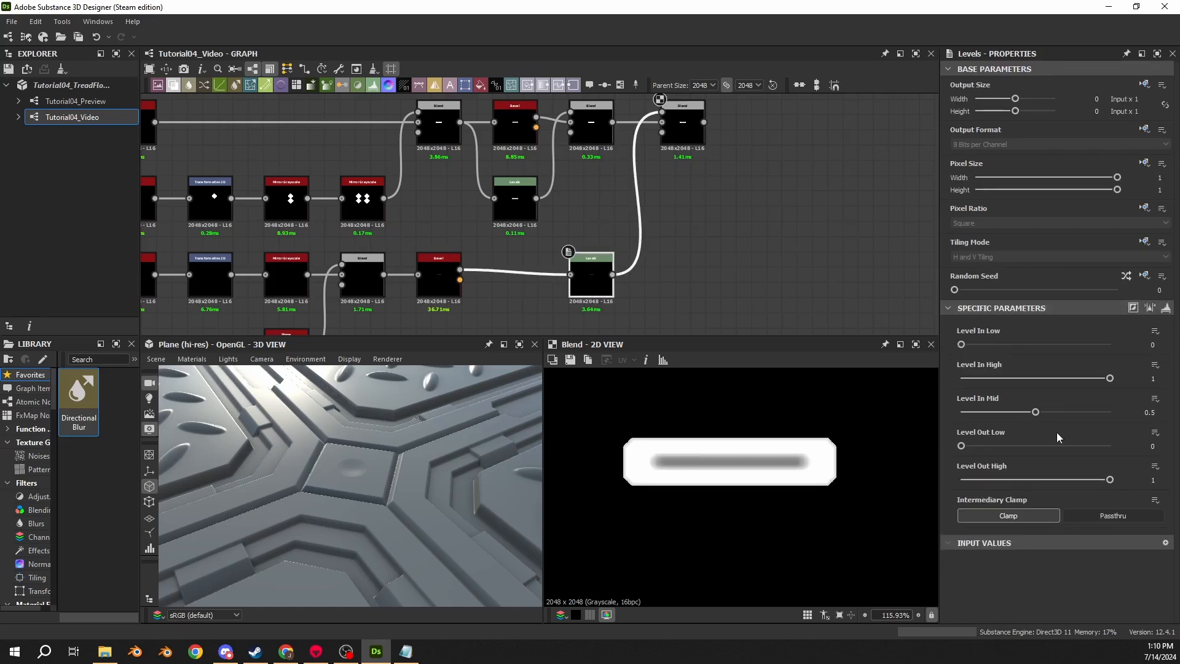
{"action": "left_click", "coordinate": [1153, 480]}
{"action": "type", "text": "0.05"}
{"action": "key", "text": "Return"}
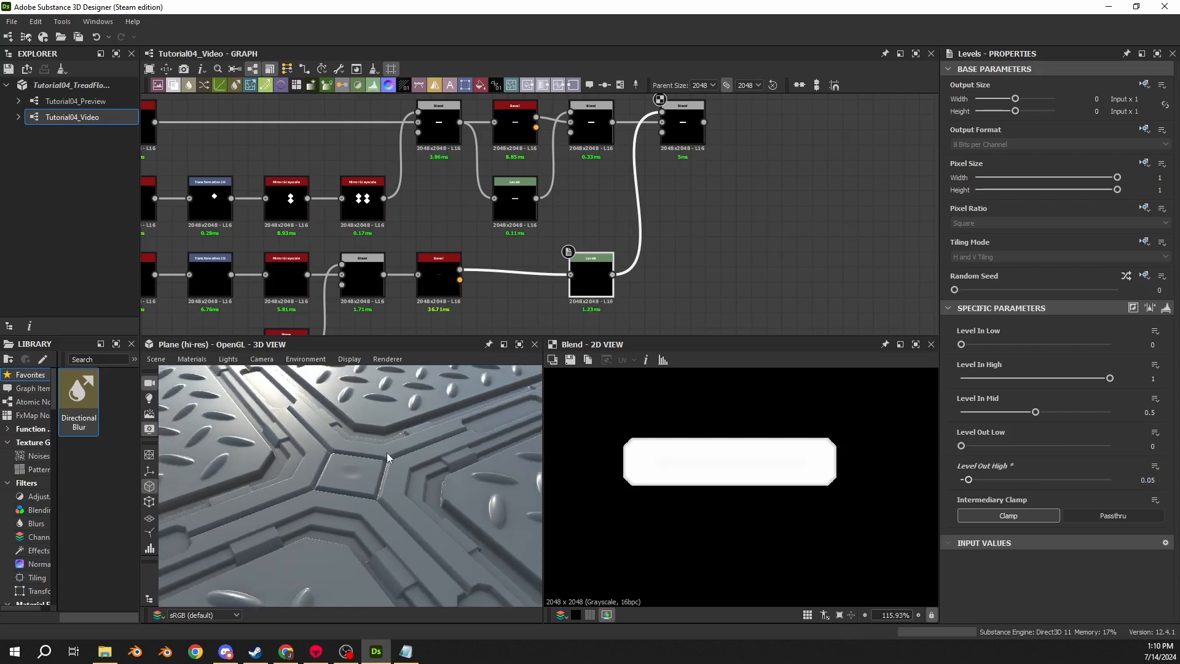
- Add a Tile Generator node beside the new Blend node
{"action": "middle_click_drag", "start_coordinate": [700, 209], "coordinate": [639, 246]}
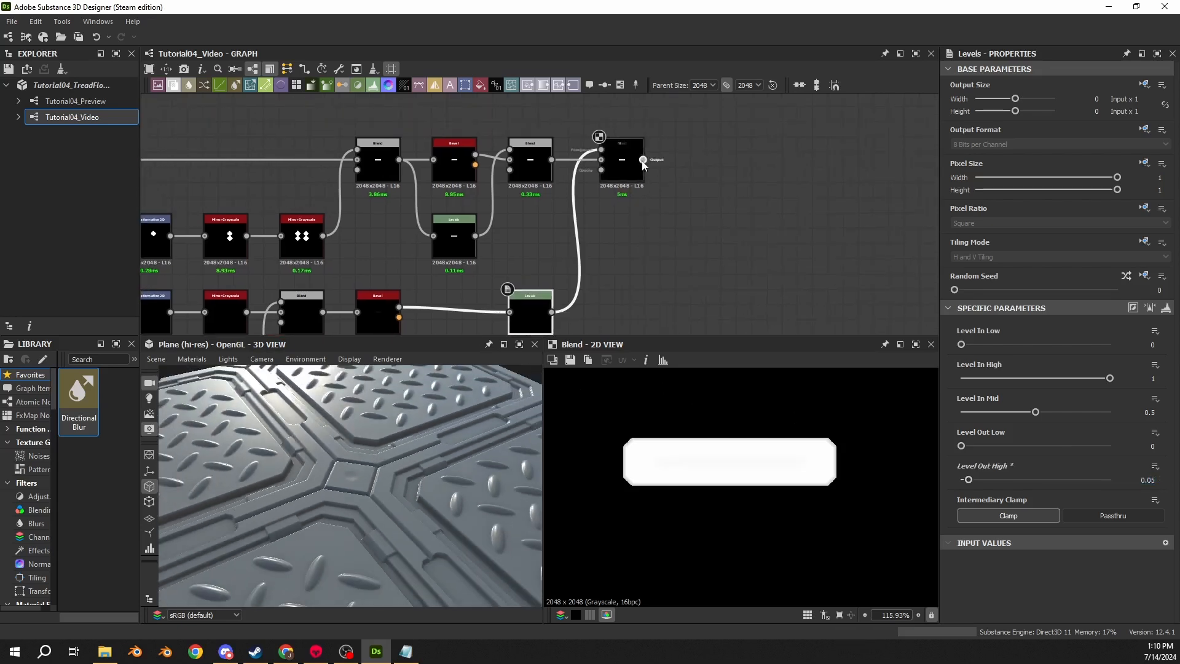
{"action": "left_click_drag", "start_coordinate": [643, 159], "coordinate": [685, 153]}
{"action": "key", "text": "Escape"}
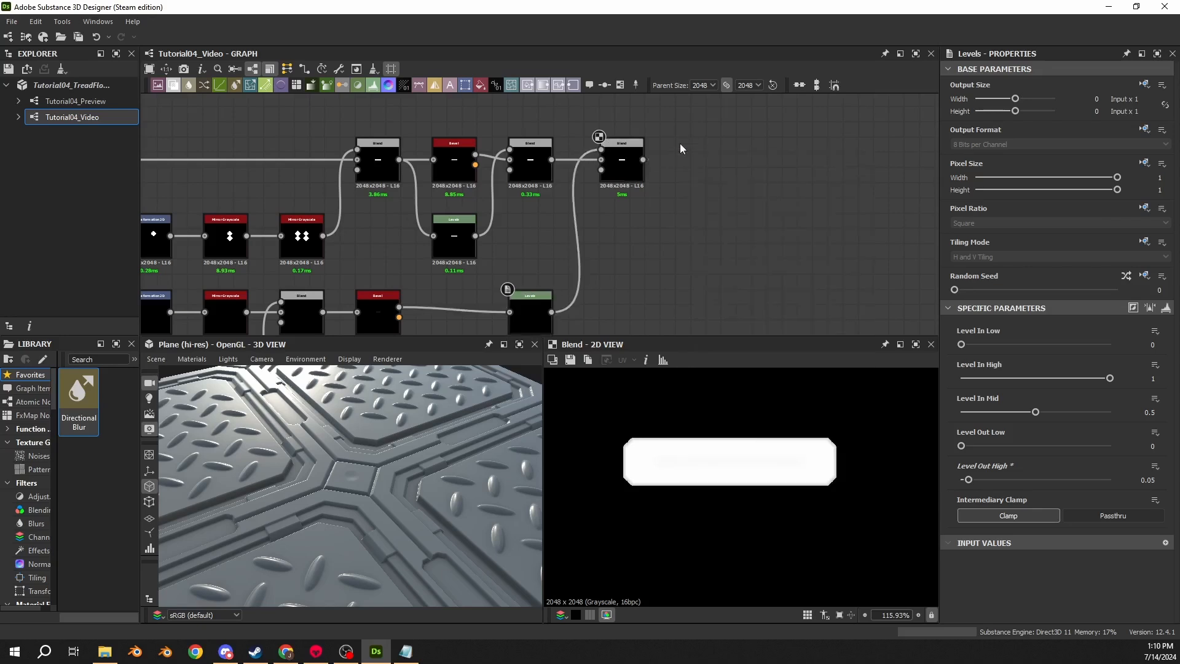
{"action": "key", "text": "space"}
{"action": "type", "text": "tile"}
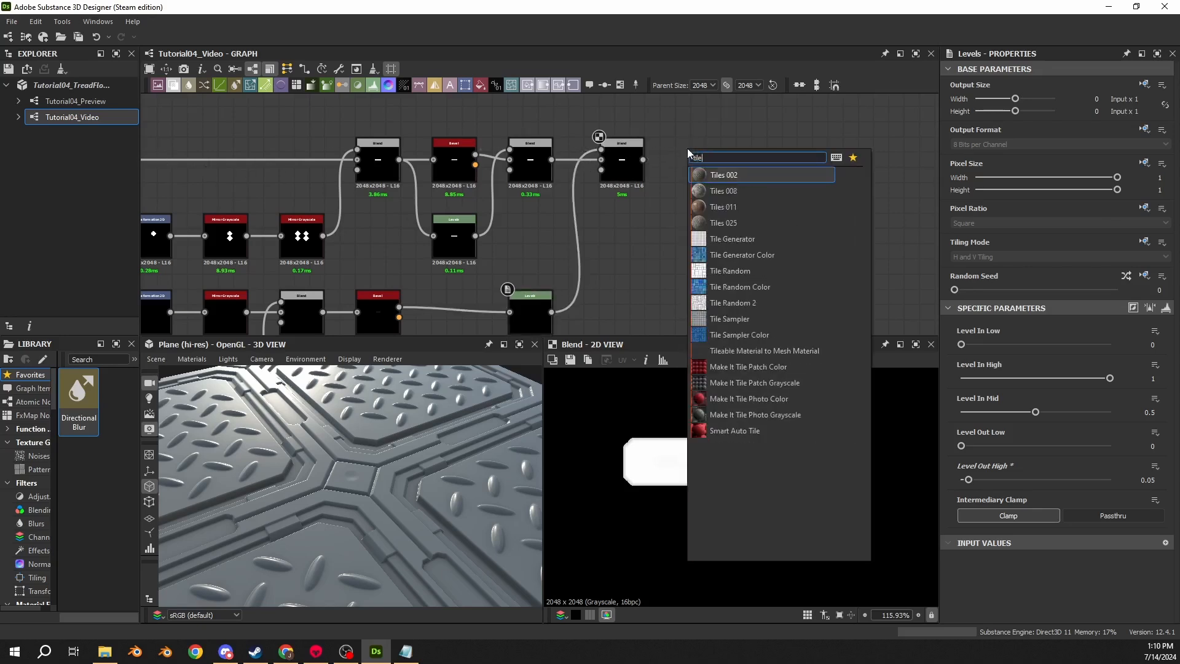
{"action": "type", "text": " gen"}
{"action": "key", "text": "Return"}
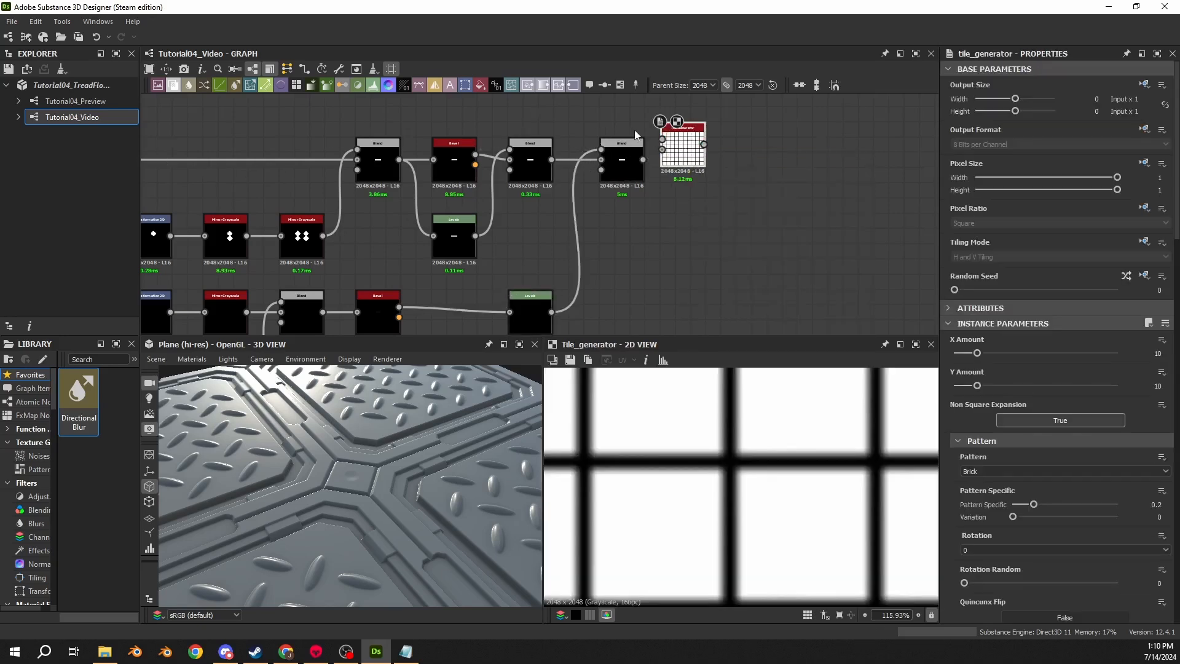
- Connect the Subtract Blend output into the Tile Generator's input
{"action": "scroll", "coordinate": [634, 130], "scroll_direction": "up", "scroll_amount": 3}
{"action": "left_click_drag", "start_coordinate": [710, 170], "coordinate": [736, 197]}
{"action": "left_click_drag", "start_coordinate": [648, 182], "coordinate": [705, 172]}
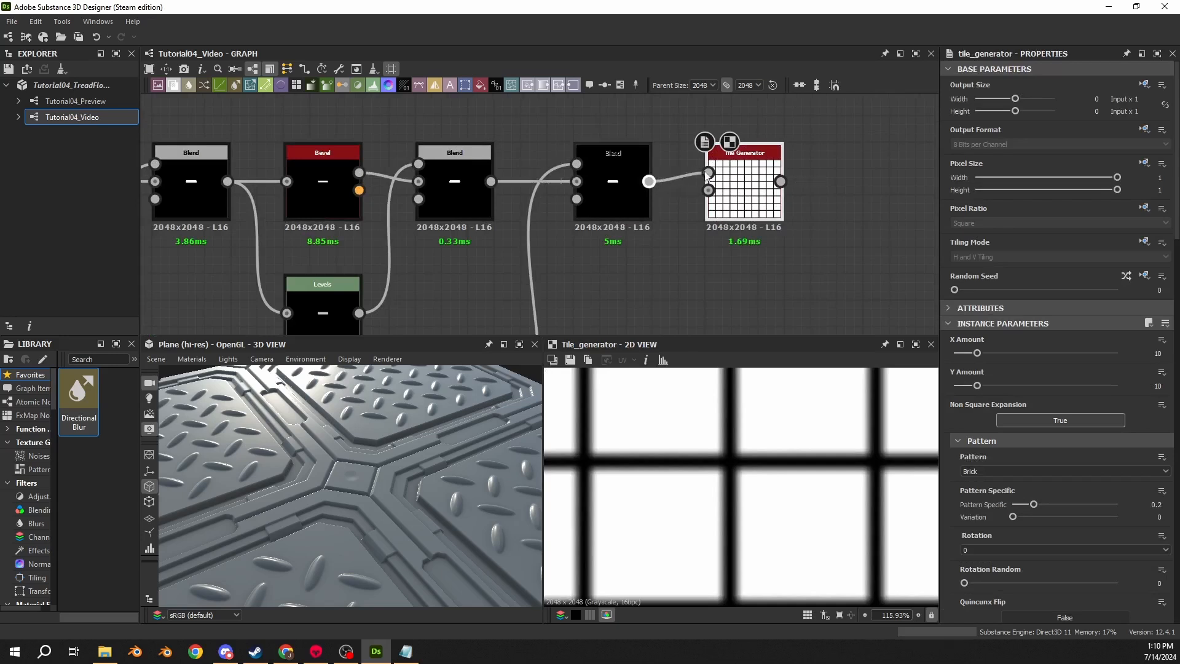
- Set the Tile Generator's X Amount and Y Amount to 2
{"action": "left_click", "coordinate": [1157, 352]}
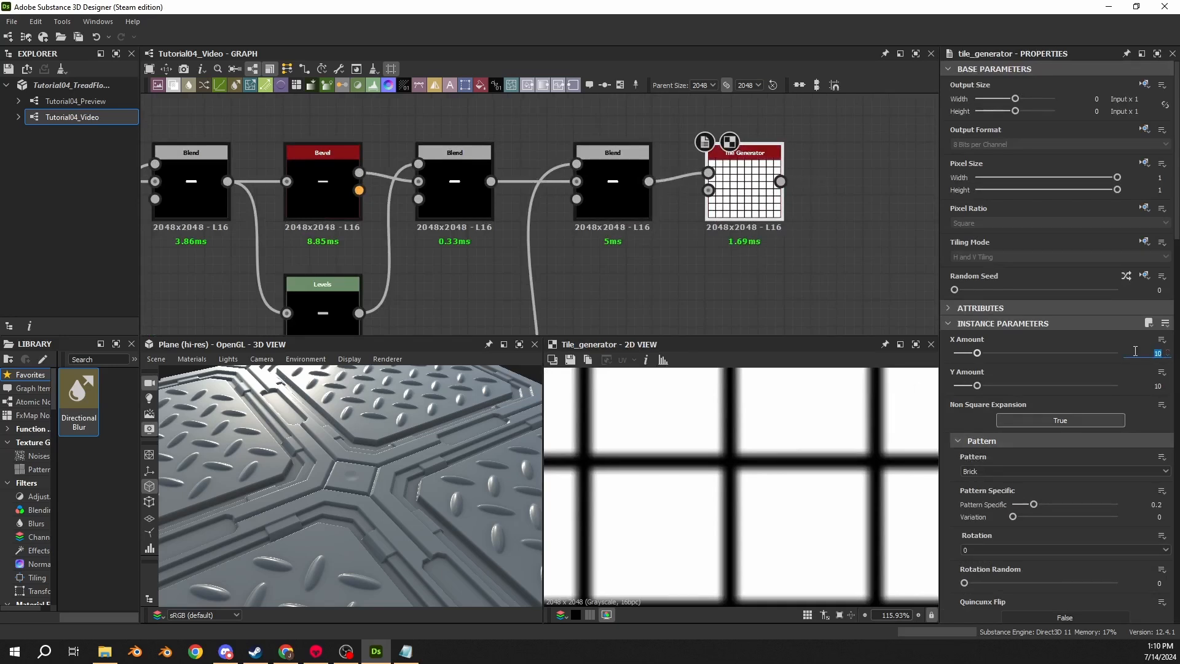
{"action": "type", "text": "2"}
{"action": "key", "text": "Tab"}
{"action": "type", "text": "2"}
{"action": "key", "text": "Return"}
- Set the Tile Generator pattern to Image Input
{"action": "scroll", "coordinate": [712, 459], "scroll_direction": "down", "scroll_amount": 10}
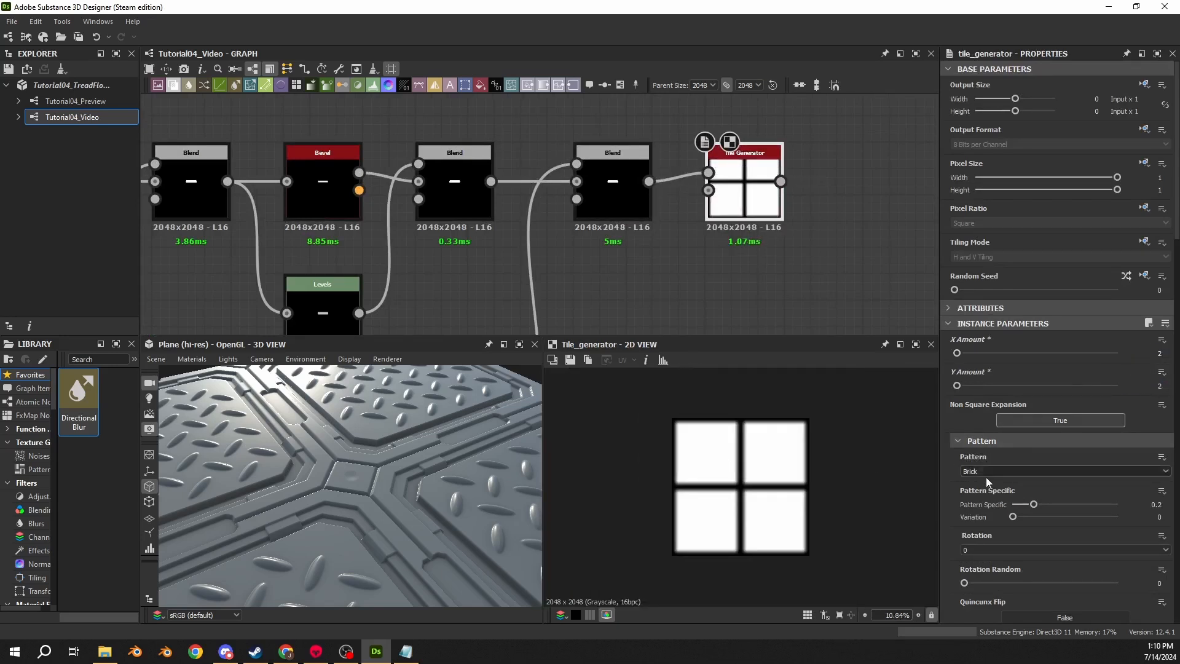
{"action": "left_click", "coordinate": [986, 477]}
{"action": "left_click", "coordinate": [981, 480]}
- Set the Tile Generator's Global Offset to X 0.5 and Y 0.25
{"action": "scroll", "coordinate": [986, 506], "scroll_direction": "down", "scroll_amount": 2}
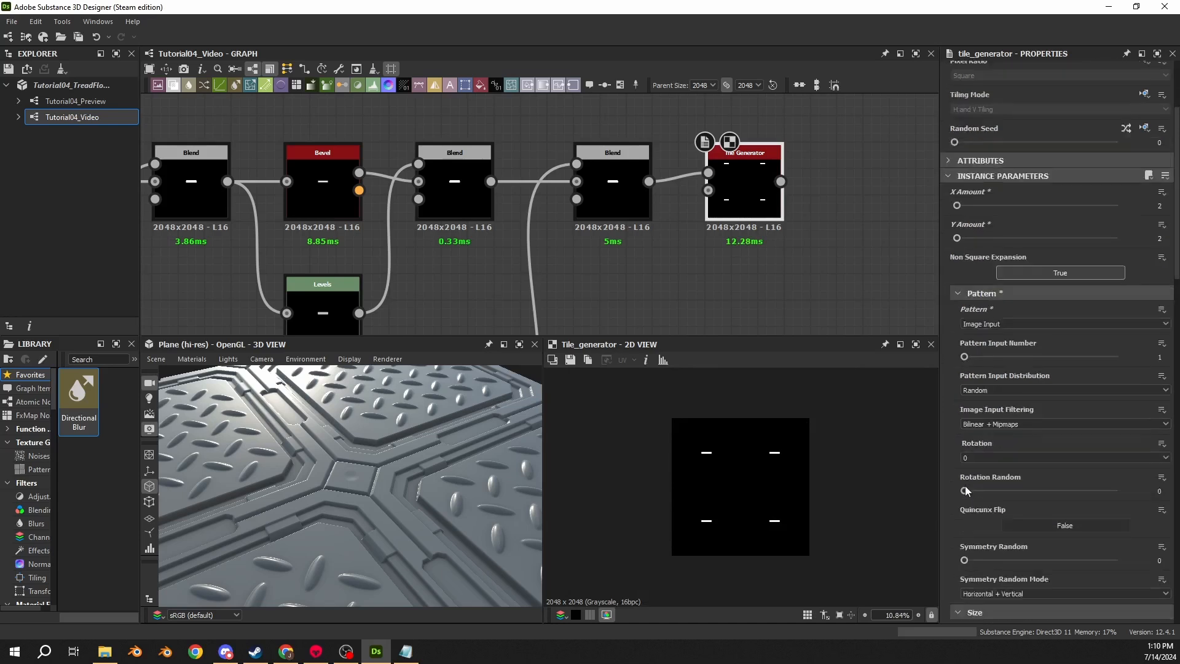
{"action": "scroll", "coordinate": [965, 486], "scroll_direction": "down", "scroll_amount": 5}
{"action": "scroll", "coordinate": [956, 481], "scroll_direction": "down", "scroll_amount": 9}
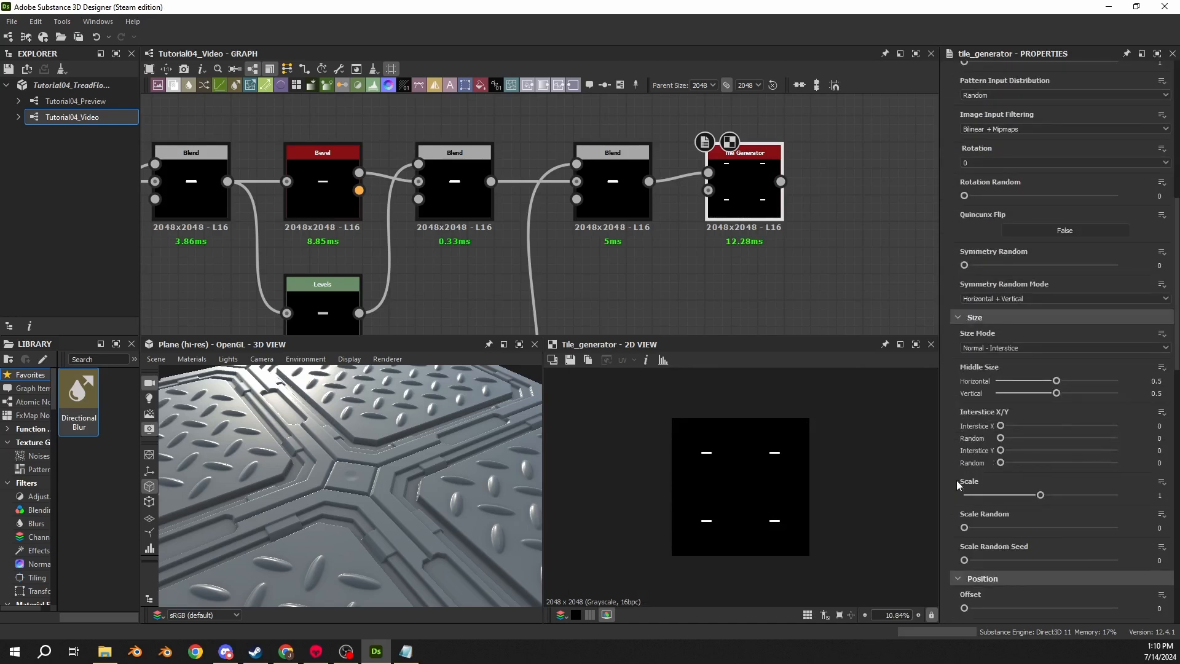
{"action": "scroll", "coordinate": [954, 479], "scroll_direction": "down", "scroll_amount": 3}
{"action": "mouse_move", "coordinate": [1151, 455]}
{"action": "left_mouse_down"}
{"action": "mouse_move", "coordinate": [1168, 455]}
{"action": "mouse_move", "coordinate": [1151, 456]}
{"action": "left_mouse_up"}
{"action": "left_click", "coordinate": [1150, 456]}
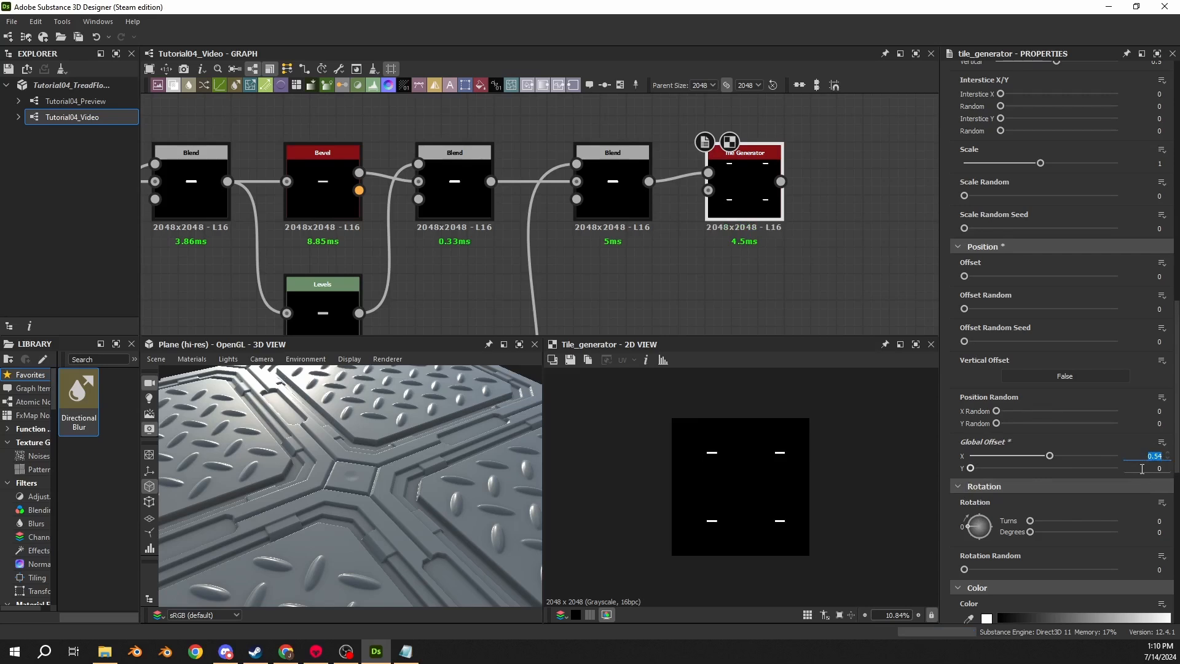
{"action": "type", "text": "0.5"}
{"action": "key", "text": "Tab"}
{"action": "type", "text": ".5"}
{"action": "key", "text": "Return"}
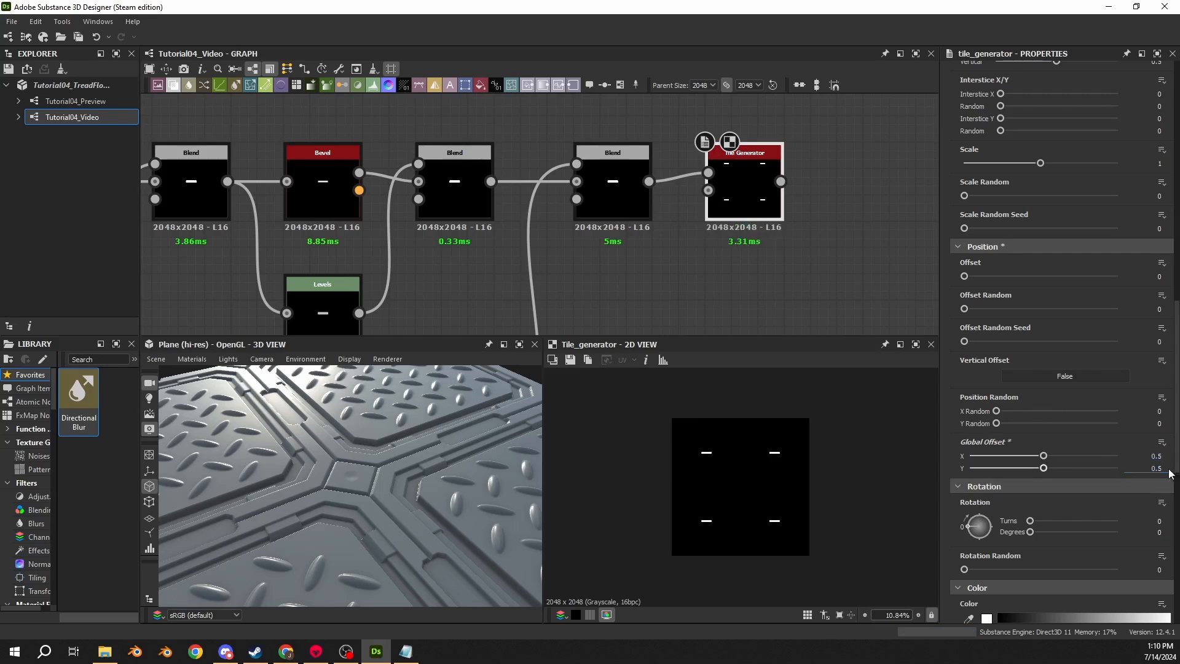
{"action": "double_click", "coordinate": [1157, 469]}
{"action": "type", "text": ".25"}
{"action": "key", "text": "Return"}
- Add a Transformation 2D node after the Tile Generator and rotate it 90 degrees clockwise
{"action": "scroll", "coordinate": [543, 206], "scroll_direction": "down", "scroll_amount": 3}
{"action": "left_click_drag", "start_coordinate": [588, 225], "coordinate": [587, 220]}
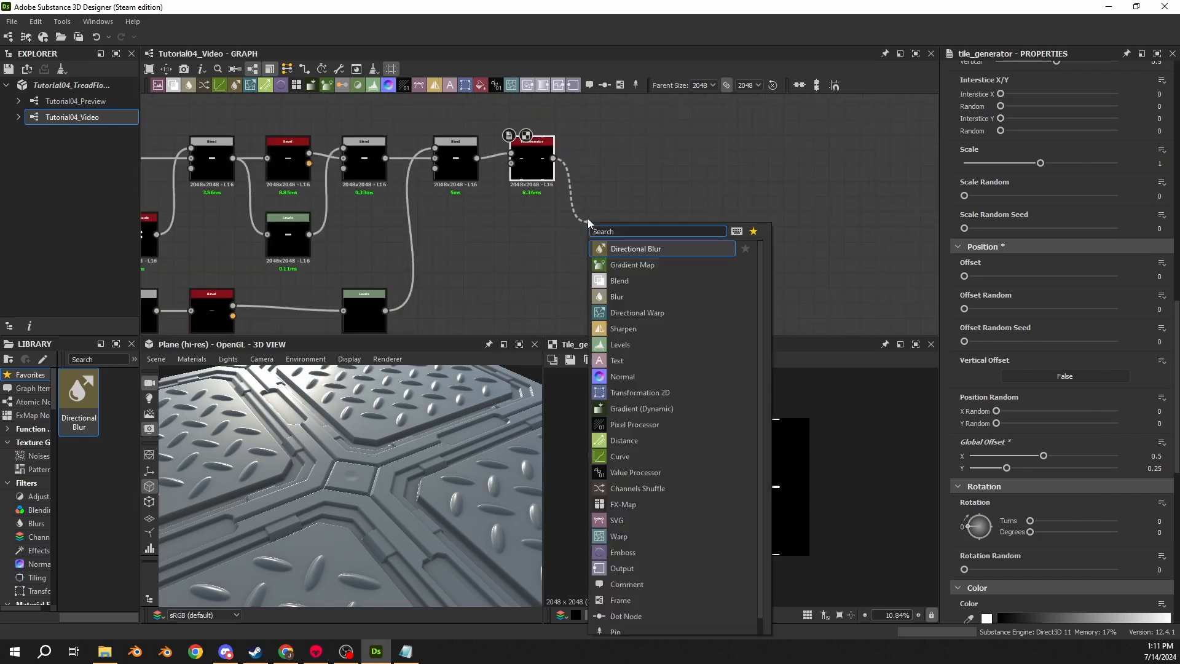
{"action": "type", "text": "transformation"}
{"action": "key", "text": "Return"}
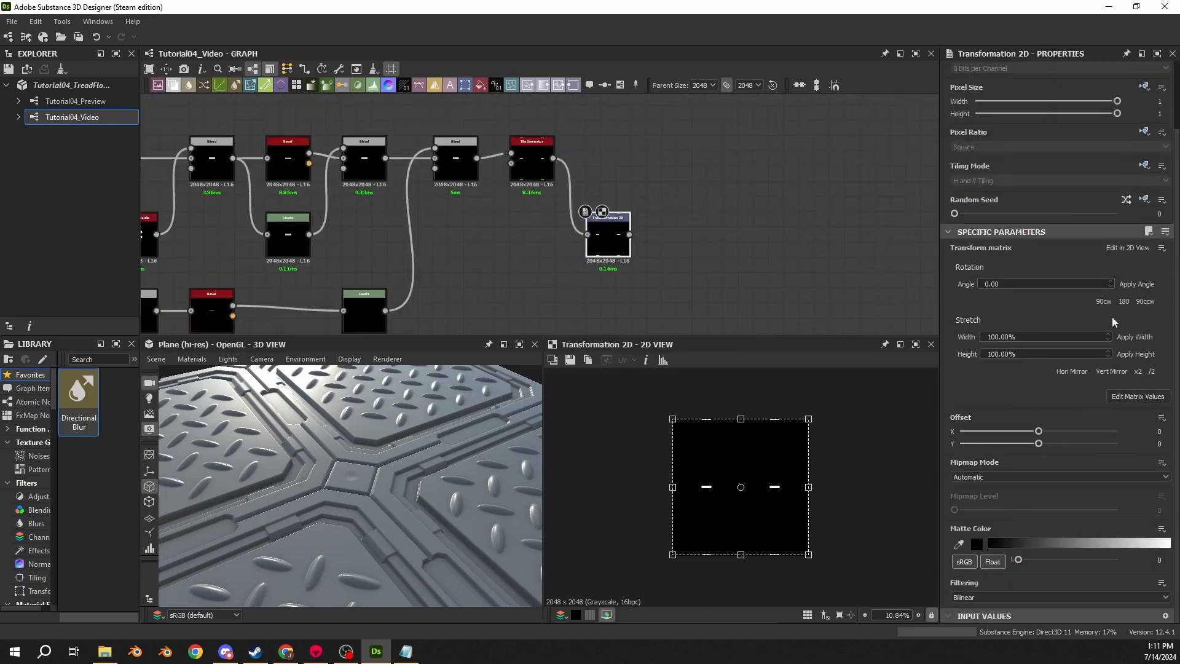
{"action": "left_click", "coordinate": [1103, 301]}
- Add a Blend node after the Transformation 2D and connect the Tile Generator output into it
{"action": "left_click_drag", "start_coordinate": [630, 234], "coordinate": [672, 177]}
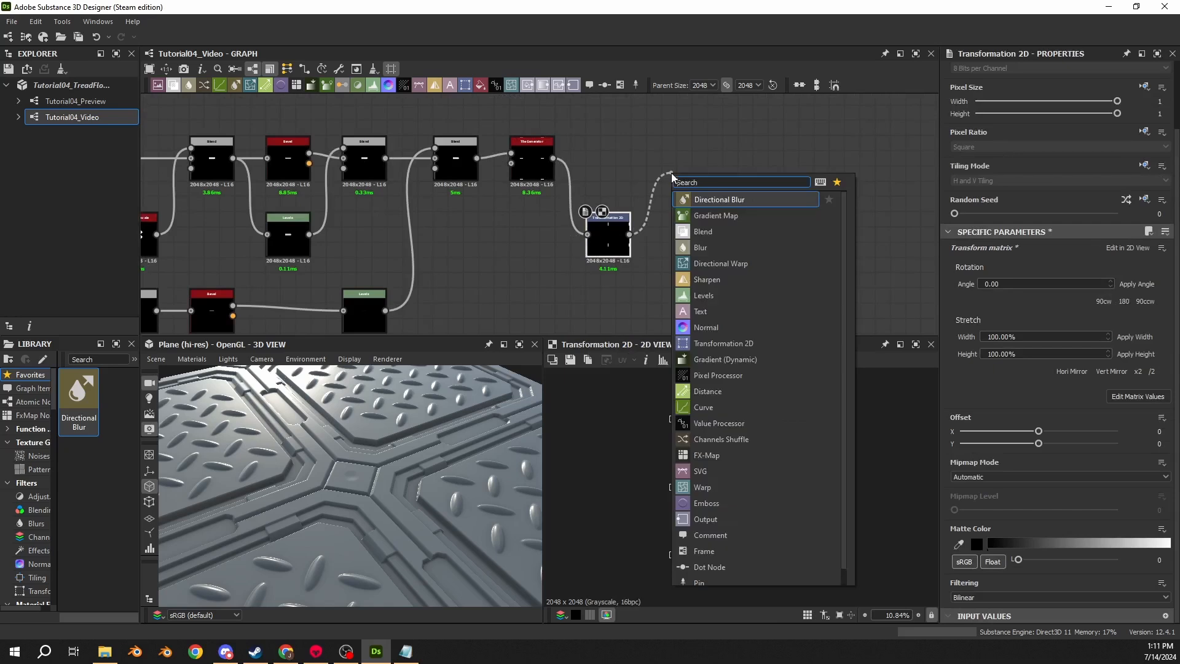
{"action": "type", "text": "blend"}
{"action": "key", "text": "Return"}
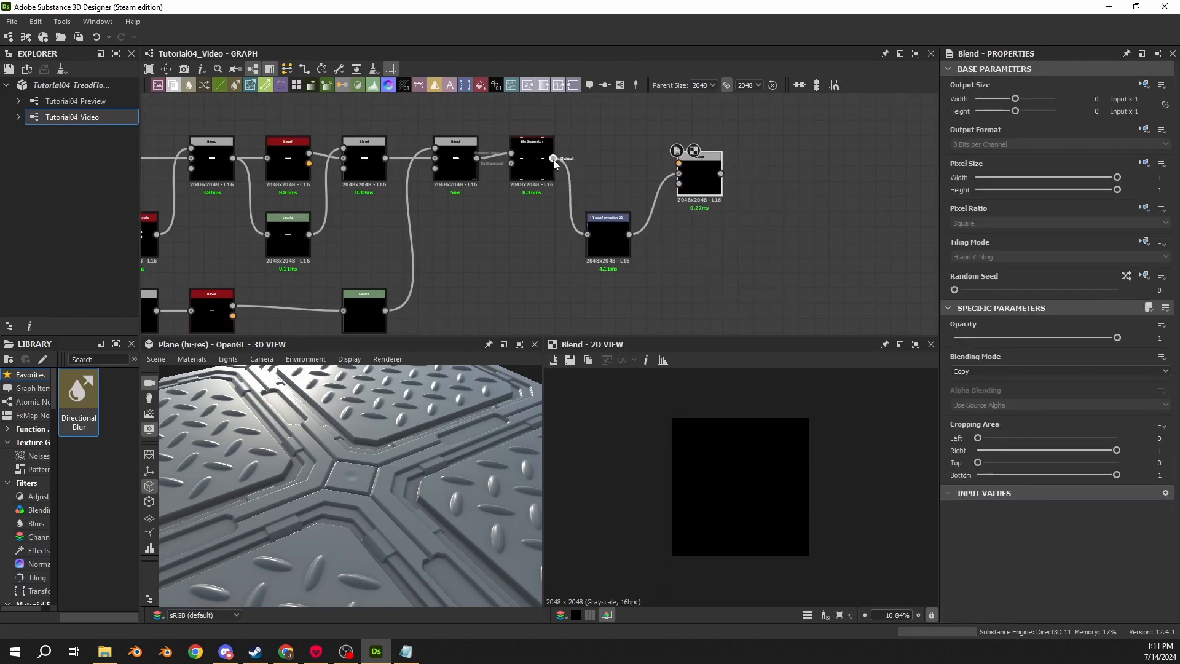
{"action": "left_click_drag", "start_coordinate": [553, 158], "coordinate": [678, 163]}
{"action": "left_click_drag", "start_coordinate": [636, 130], "coordinate": [663, 193]}
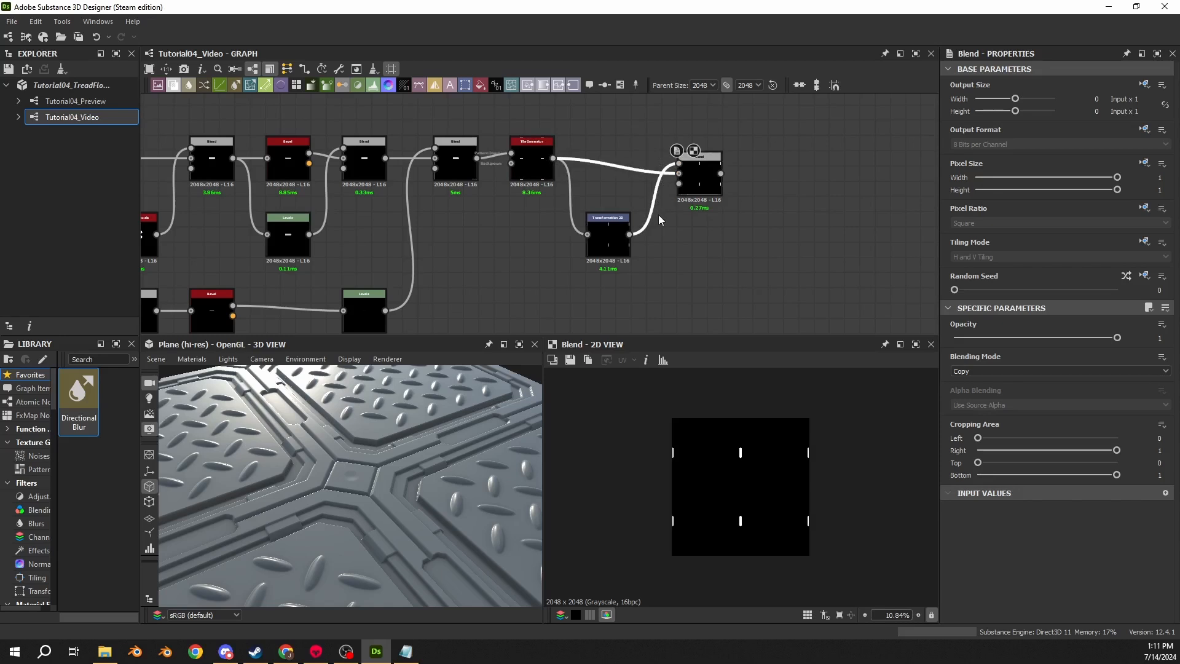
- Set this Blend node's blending mode to Add (Linear Dodge)
{"action": "scroll", "coordinate": [688, 170], "scroll_direction": "up", "scroll_amount": 1}
{"action": "left_click", "coordinate": [696, 167]}
{"action": "left_click_drag", "start_coordinate": [696, 167], "coordinate": [677, 167]}
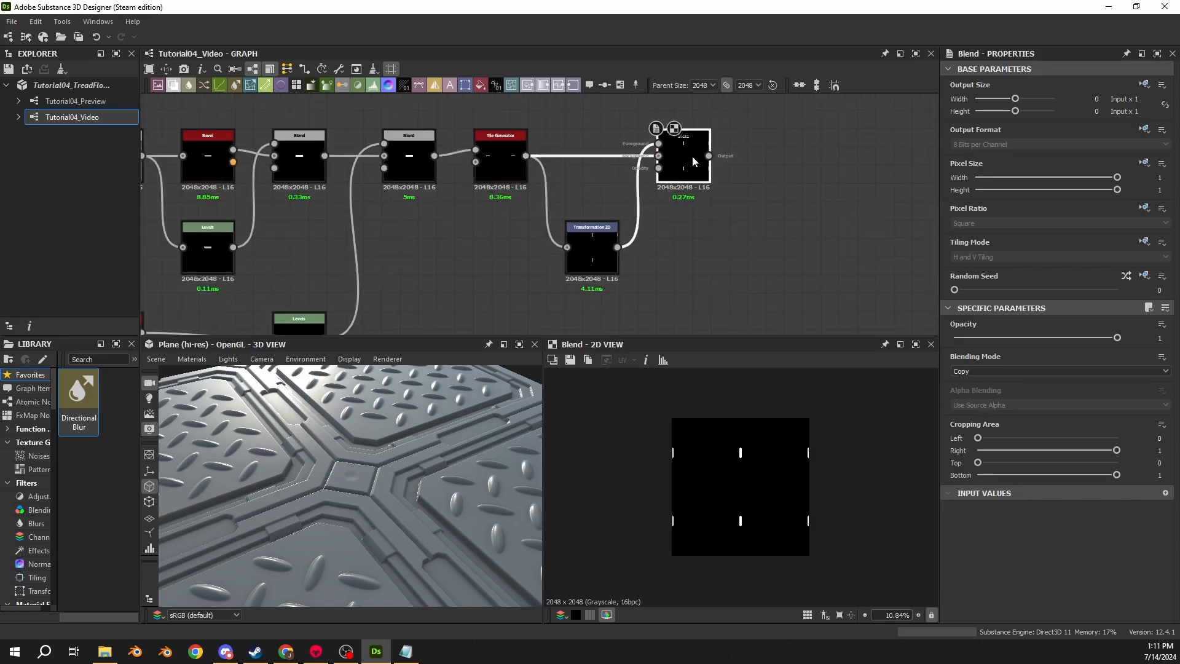
{"action": "middle_click_drag", "start_coordinate": [663, 148], "coordinate": [537, 150]}
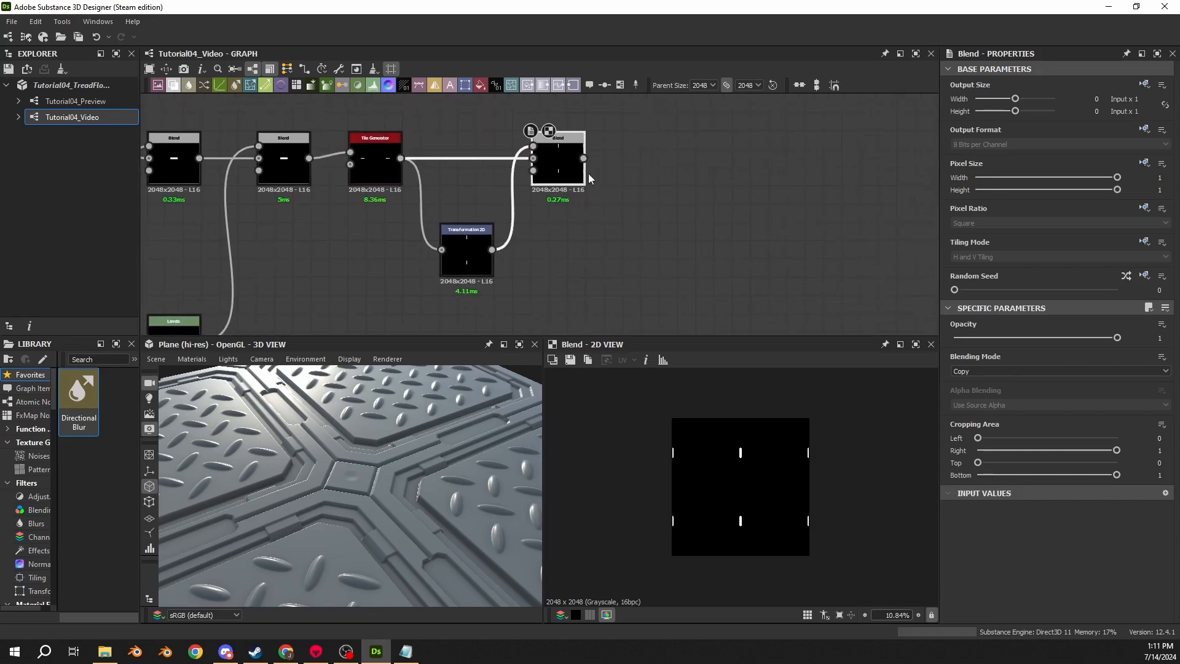
{"action": "left_click", "coordinate": [1017, 367]}
{"action": "left_click", "coordinate": [991, 386]}
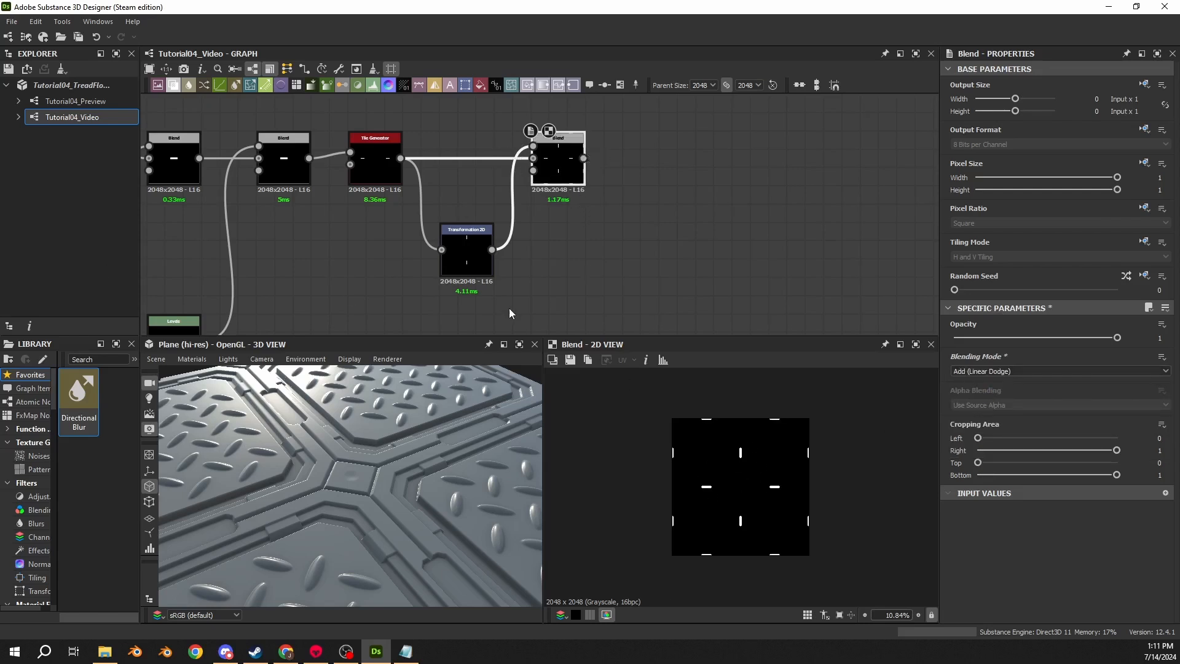
- Add another Blend node after it and connect the long upper link from the bar chain into it
{"action": "left_click_drag", "start_coordinate": [583, 158], "coordinate": [722, 119]}
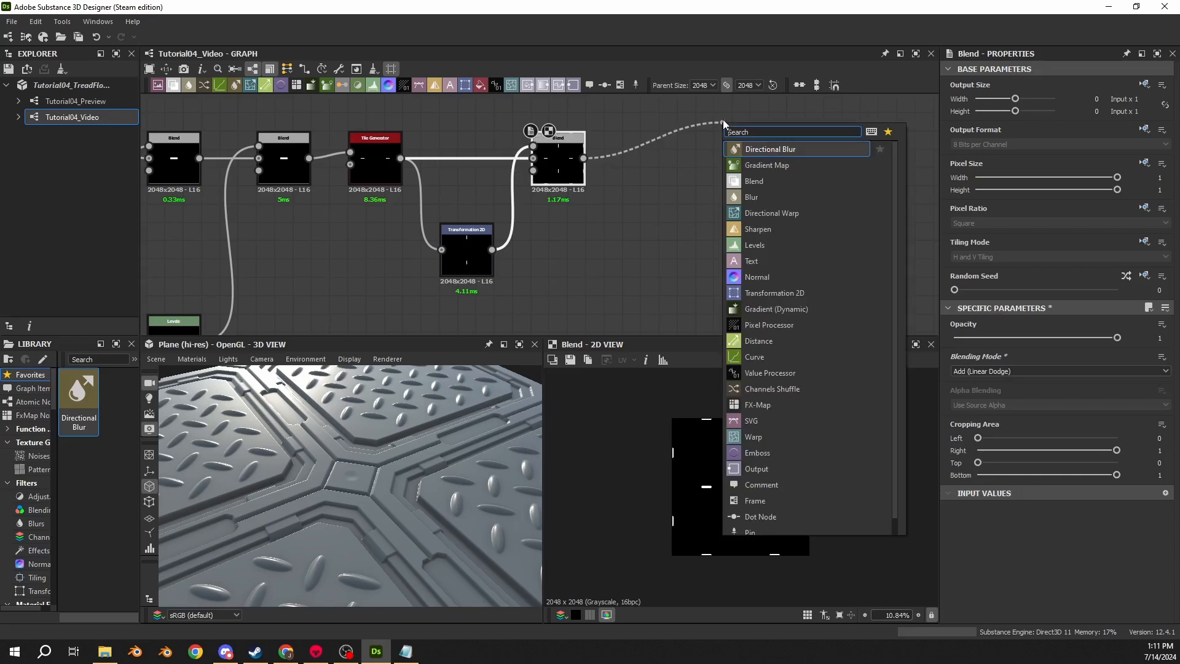
{"action": "type", "text": "blend"}
{"action": "key", "text": "Return"}
{"action": "scroll", "coordinate": [681, 181], "scroll_direction": "down", "scroll_amount": 5}
{"action": "middle_click_drag", "start_coordinate": [671, 190], "coordinate": [666, 229]}
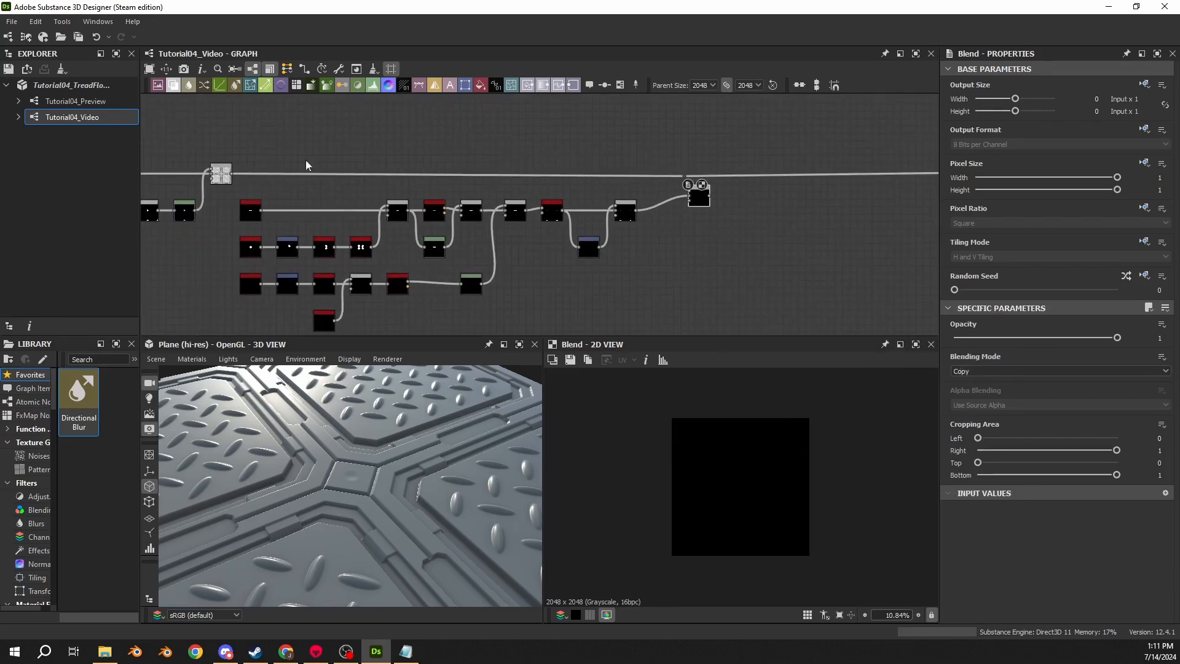
{"action": "mouse_move", "coordinate": [641, 174]}
{"action": "middle_mouse_down"}
{"action": "mouse_move", "coordinate": [277, 172]}
{"action": "mouse_move", "coordinate": [651, 178]}
{"action": "middle_mouse_up"}
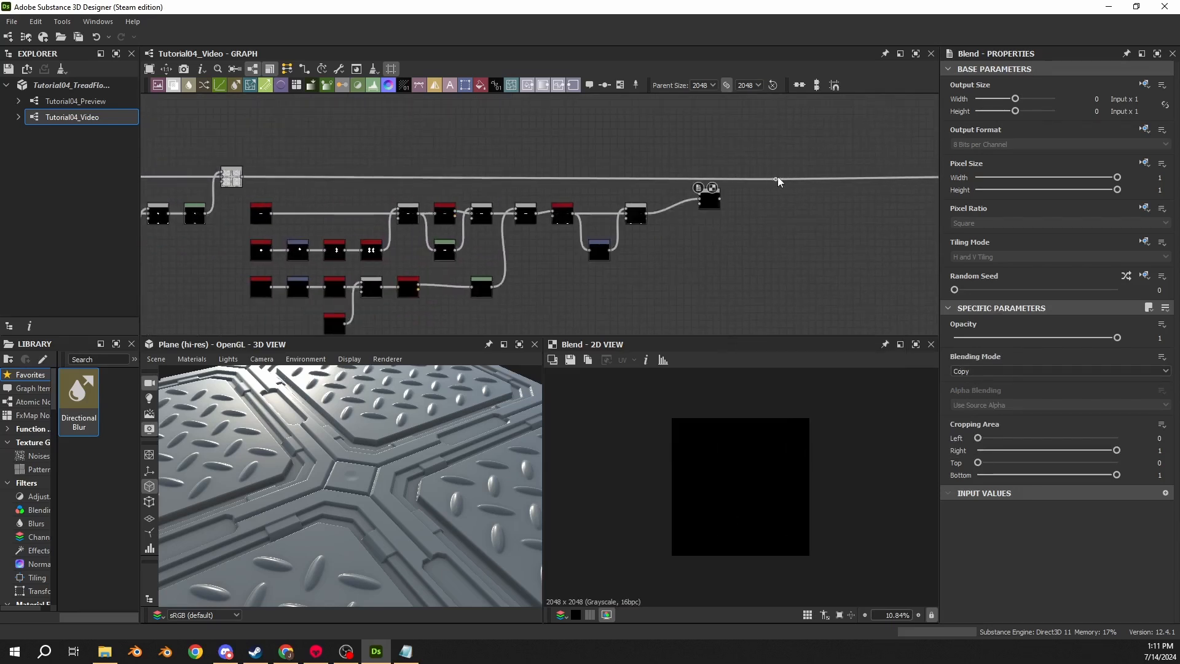
{"action": "scroll", "coordinate": [767, 182], "scroll_direction": "up", "scroll_amount": 3}
{"action": "mouse_move", "coordinate": [779, 176]}
{"action": "left_mouse_down"}
{"action": "mouse_move", "coordinate": [733, 172]}
{"action": "mouse_move", "coordinate": [657, 200]}
{"action": "mouse_move", "coordinate": [783, 176]}
{"action": "mouse_move", "coordinate": [732, 172]}
{"action": "mouse_move", "coordinate": [652, 199]}
{"action": "mouse_move", "coordinate": [672, 178]}
{"action": "mouse_move", "coordinate": [783, 176]}
{"action": "left_mouse_up"}
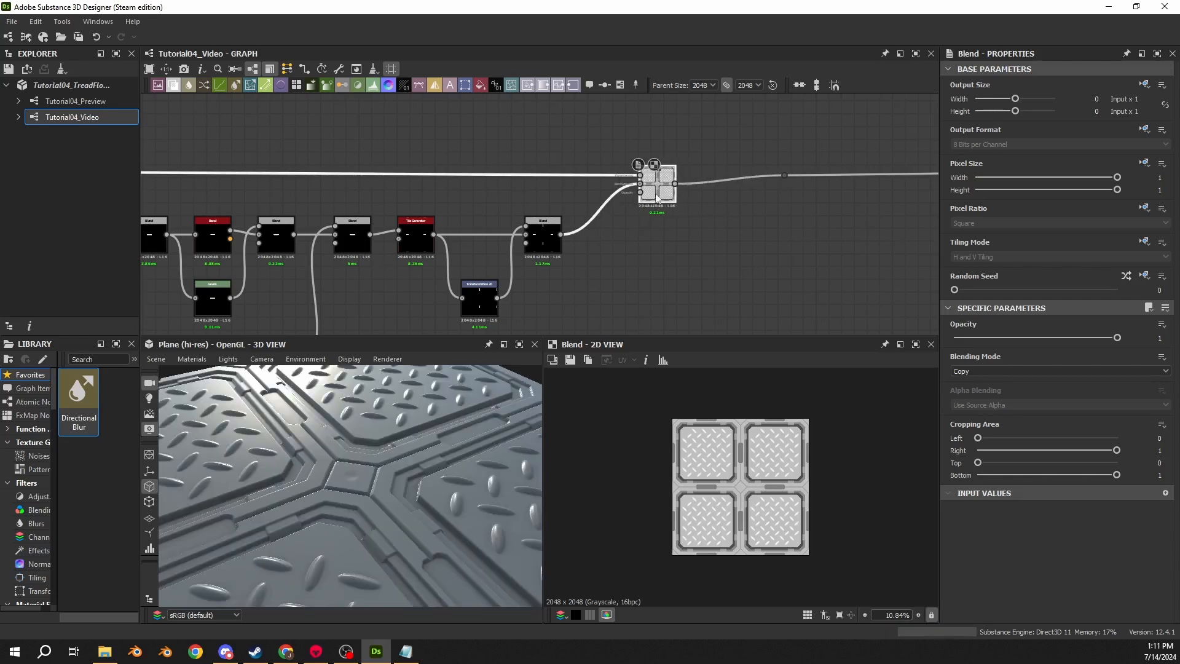
- Move the newest Blend node up beside the upper link
{"action": "left_click_drag", "start_coordinate": [658, 196], "coordinate": [607, 195]}
{"action": "middle_click_drag", "start_coordinate": [607, 196], "coordinate": [824, 195]}
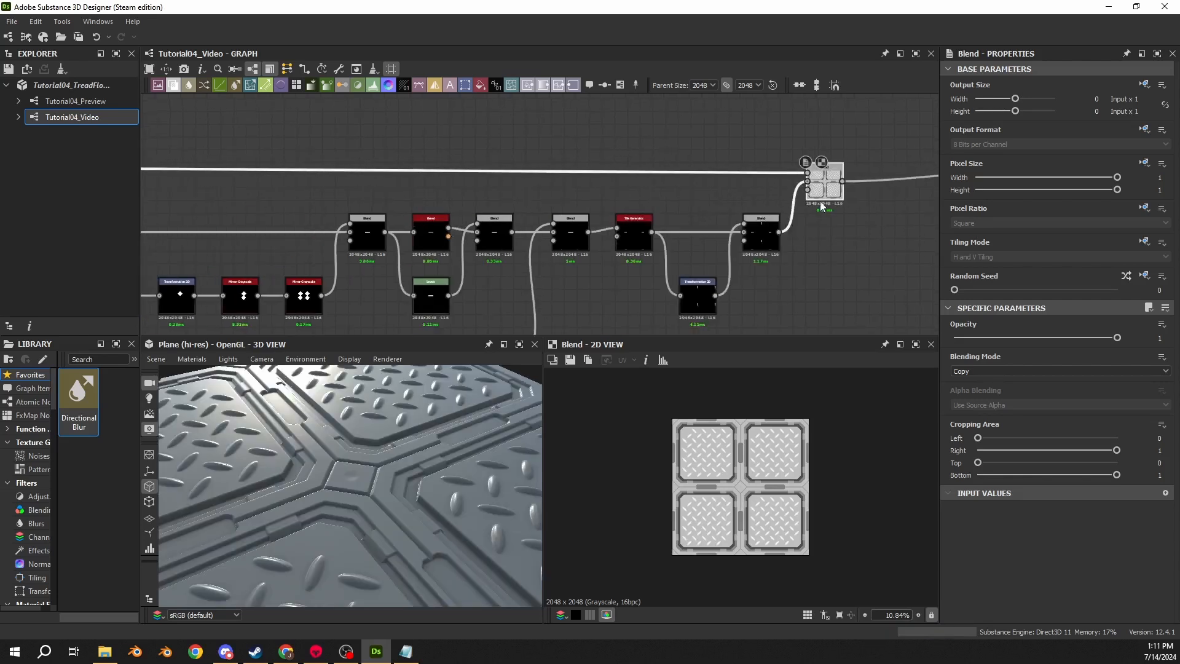
{"action": "left_click_drag", "start_coordinate": [824, 196], "coordinate": [822, 182]}
{"action": "middle_click_drag", "start_coordinate": [822, 182], "coordinate": [706, 167]}
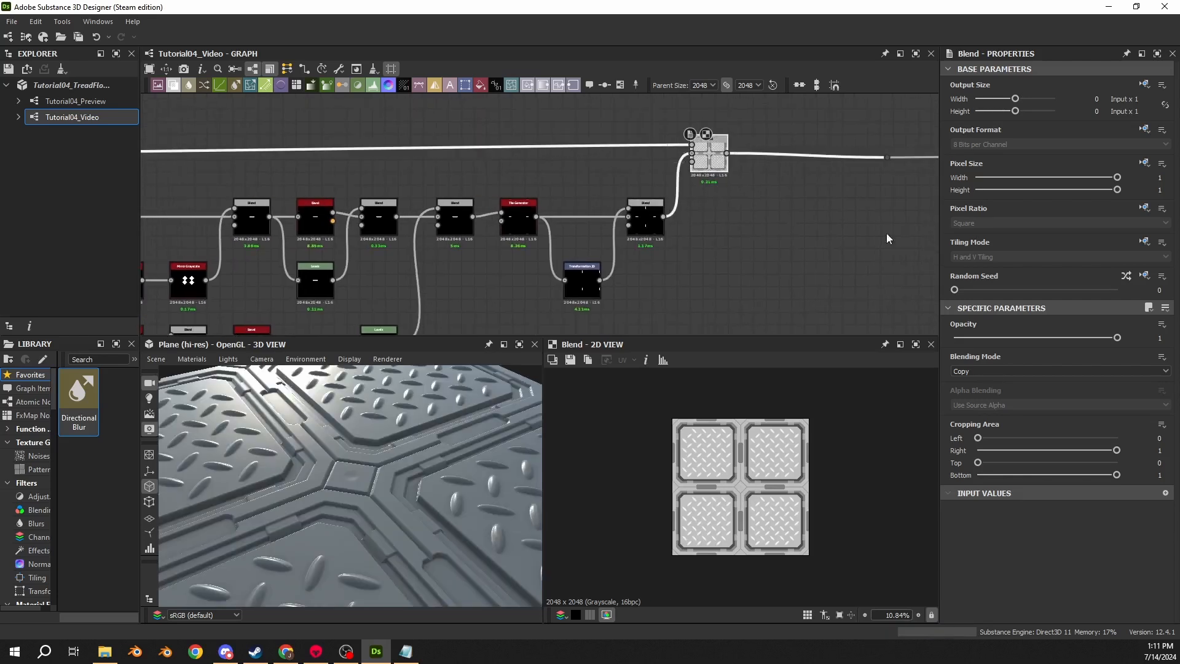
- Set the newest Blend node's blending mode to Add (Linear Dodge)
{"action": "left_click", "coordinate": [1017, 371]}
{"action": "scroll", "coordinate": [1017, 371], "scroll_direction": "up", "scroll_amount": 1}
{"action": "left_click", "coordinate": [1007, 385]}
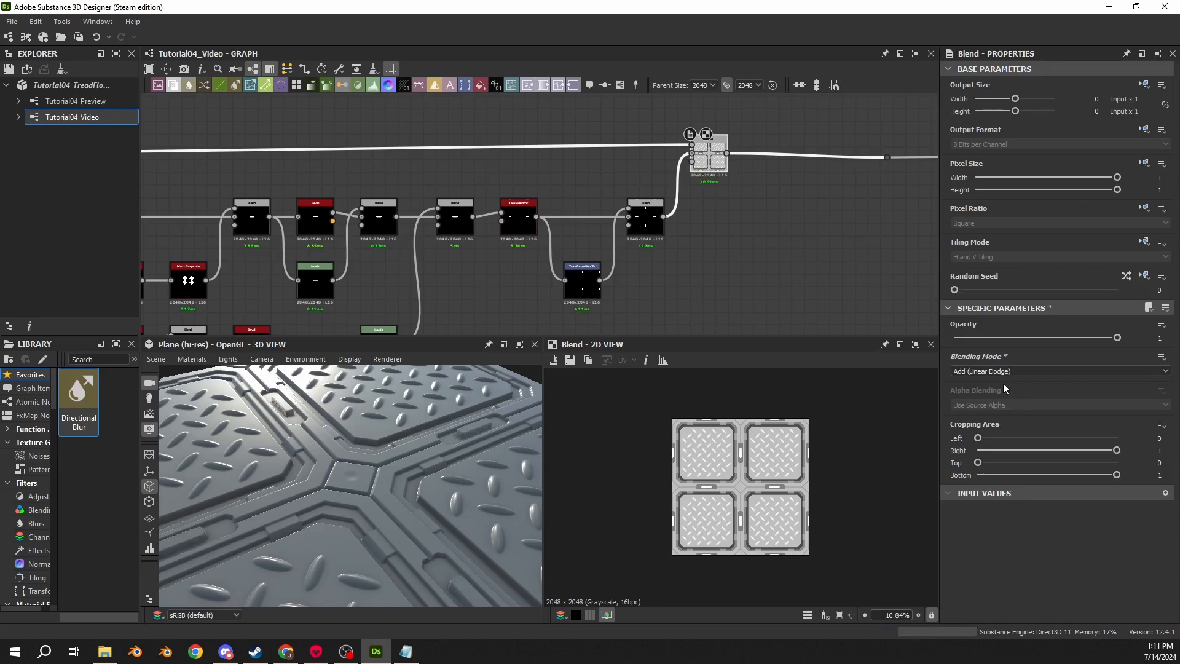
- Change the newest Blend node's blending mode to Max (Lighten)
{"action": "left_click", "coordinate": [972, 371]}
{"action": "left_click", "coordinate": [971, 421]}
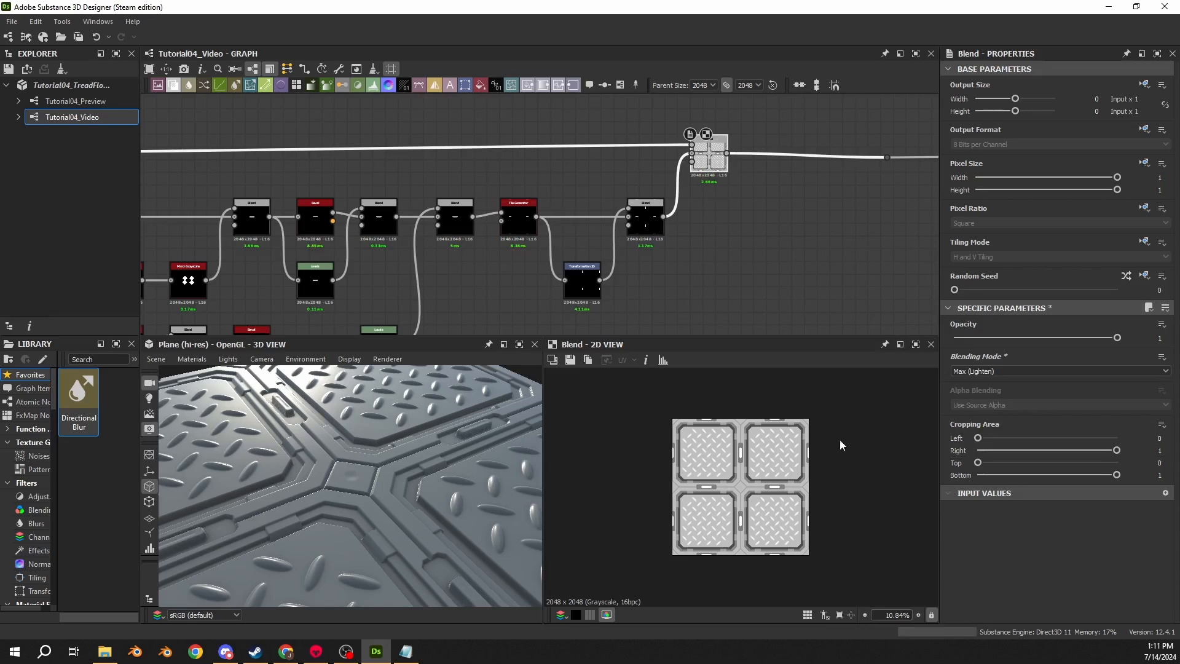
- Set the tile generator's Scale to 2
{"action": "left_click_drag", "start_coordinate": [418, 458], "coordinate": [365, 447]}
{"action": "middle_click_drag", "start_coordinate": [595, 322], "coordinate": [727, 267]}
{"action": "left_click", "coordinate": [650, 161]}
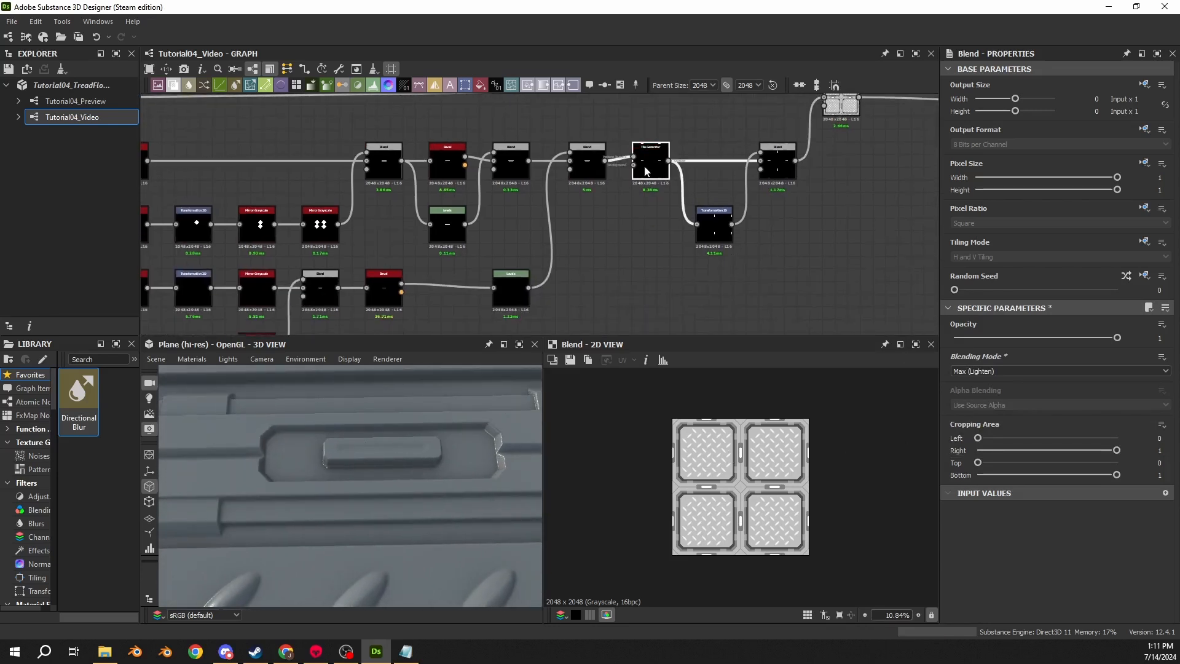
{"action": "scroll", "coordinate": [1093, 510], "scroll_direction": "down", "scroll_amount": 2}
{"action": "scroll", "coordinate": [1092, 510], "scroll_direction": "down", "scroll_amount": 8}
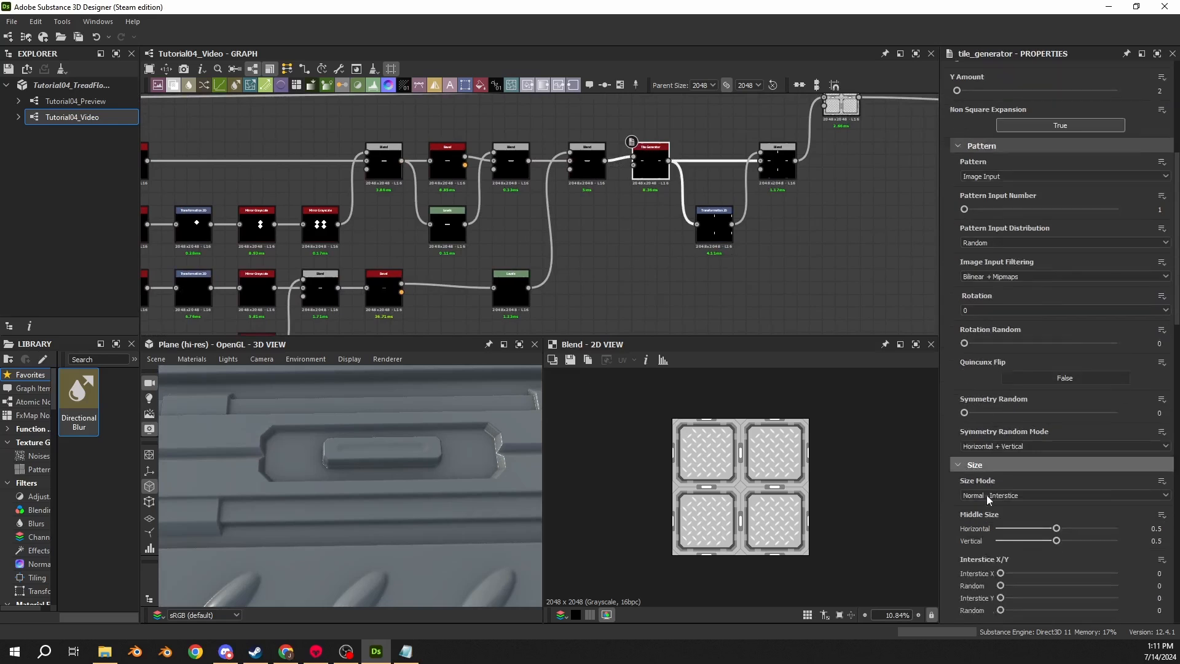
{"action": "scroll", "coordinate": [935, 492], "scroll_direction": "down", "scroll_amount": 2}
{"action": "scroll", "coordinate": [945, 499], "scroll_direction": "down", "scroll_amount": 3}
{"action": "left_click_drag", "start_coordinate": [1040, 458], "coordinate": [1170, 464]}
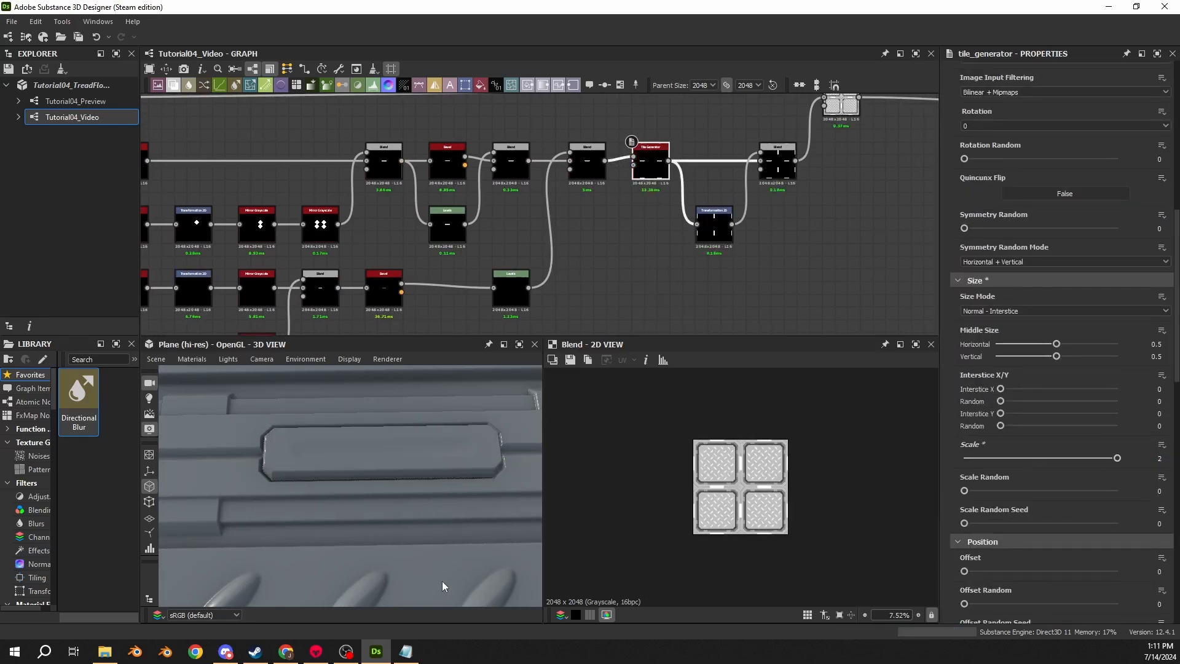
- Insert a Levels node between the bar chain's last Blend node and the combined Blend node
{"action": "left_click_drag", "start_coordinate": [442, 580], "coordinate": [350, 474]}
{"action": "middle_click_drag", "start_coordinate": [801, 161], "coordinate": [612, 210]}
{"action": "left_click_drag", "start_coordinate": [653, 148], "coordinate": [716, 141]}
{"action": "left_click", "coordinate": [696, 179]}
{"action": "key", "text": "space"}
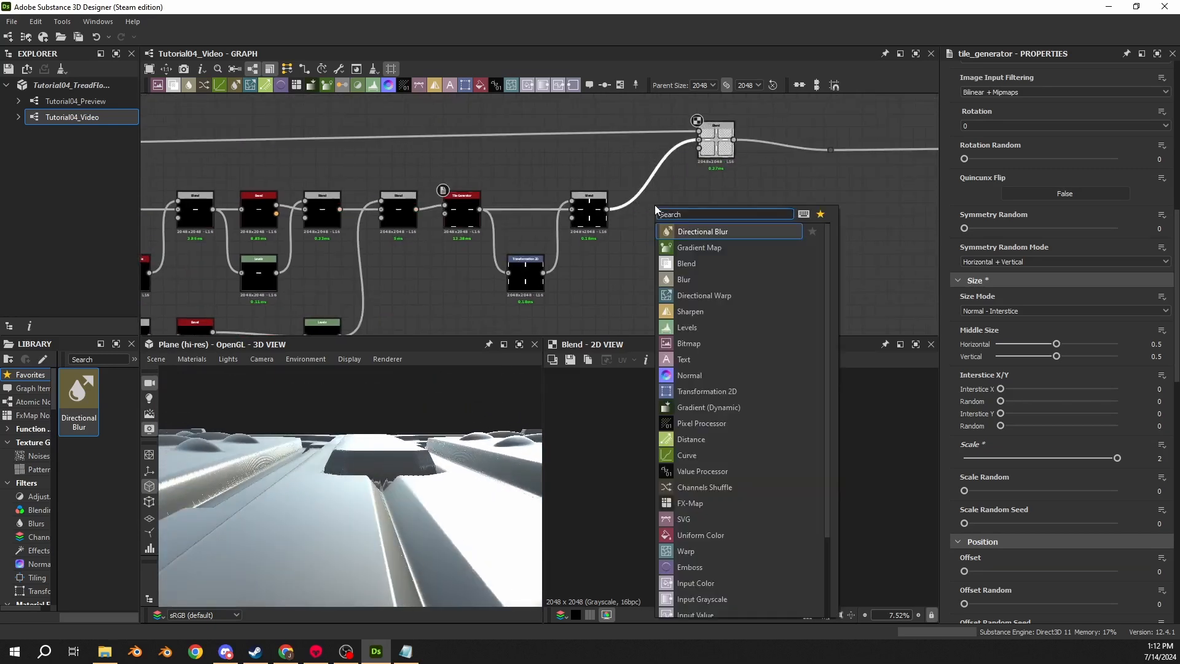
{"action": "type", "text": "levels"}
{"action": "key", "text": "Return"}
{"action": "left_click_drag", "start_coordinate": [653, 178], "coordinate": [652, 213]}
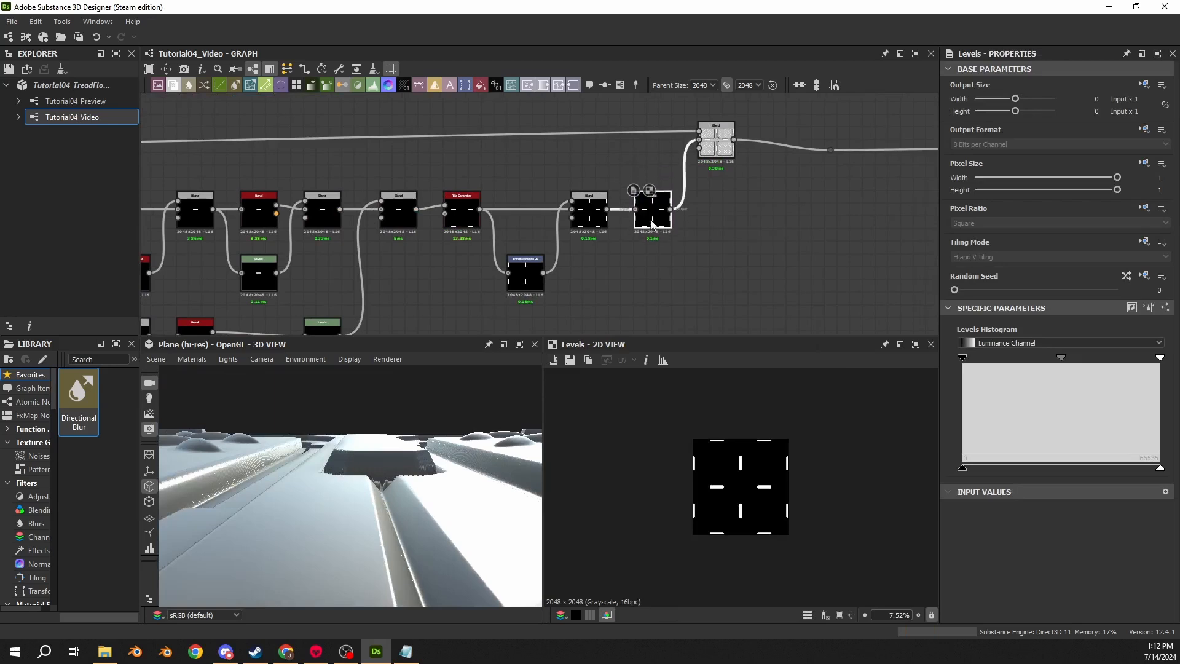
{"action": "left_click_drag", "start_coordinate": [717, 145], "coordinate": [716, 151]}
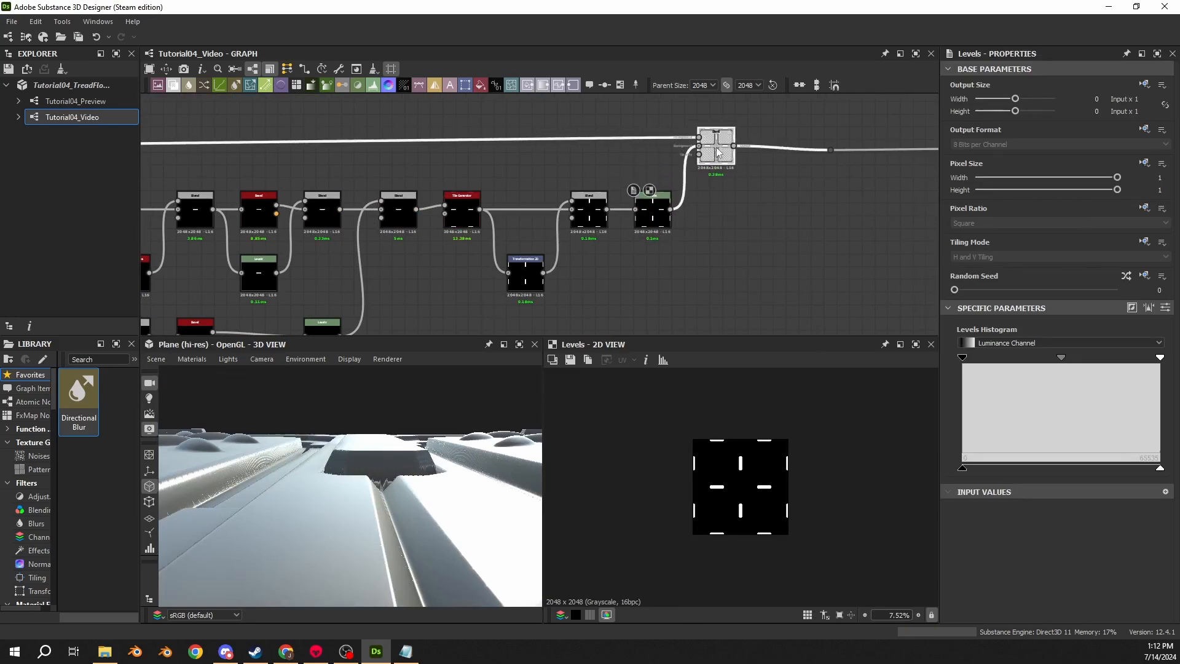
- Switch the Levels node to its numeric parameters and set Level Out High to 0.75
{"action": "left_click", "coordinate": [646, 361]}
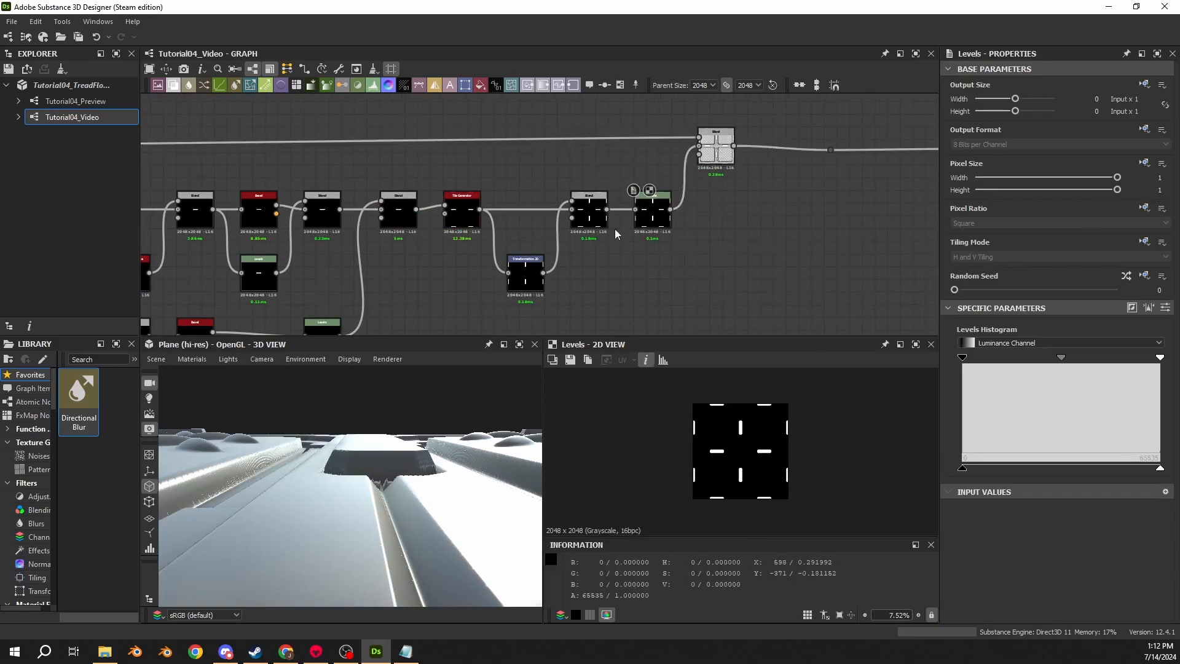
{"action": "left_click", "coordinate": [646, 359]}
{"action": "left_click", "coordinate": [647, 227]}
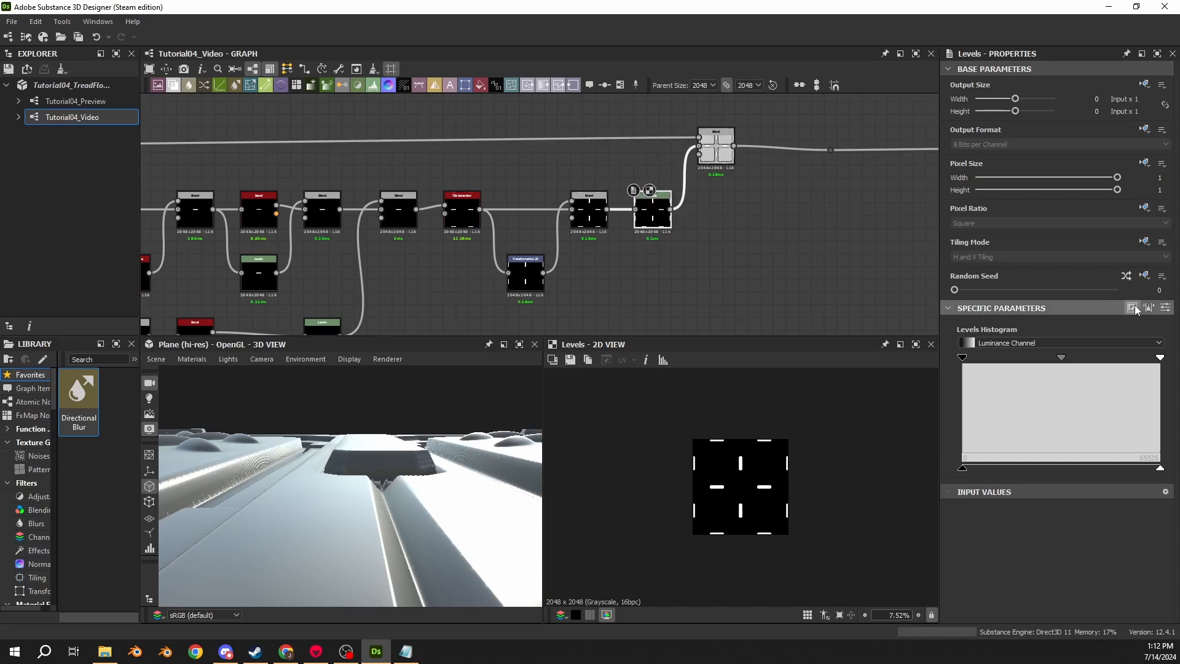
{"action": "left_click", "coordinate": [1165, 307]}
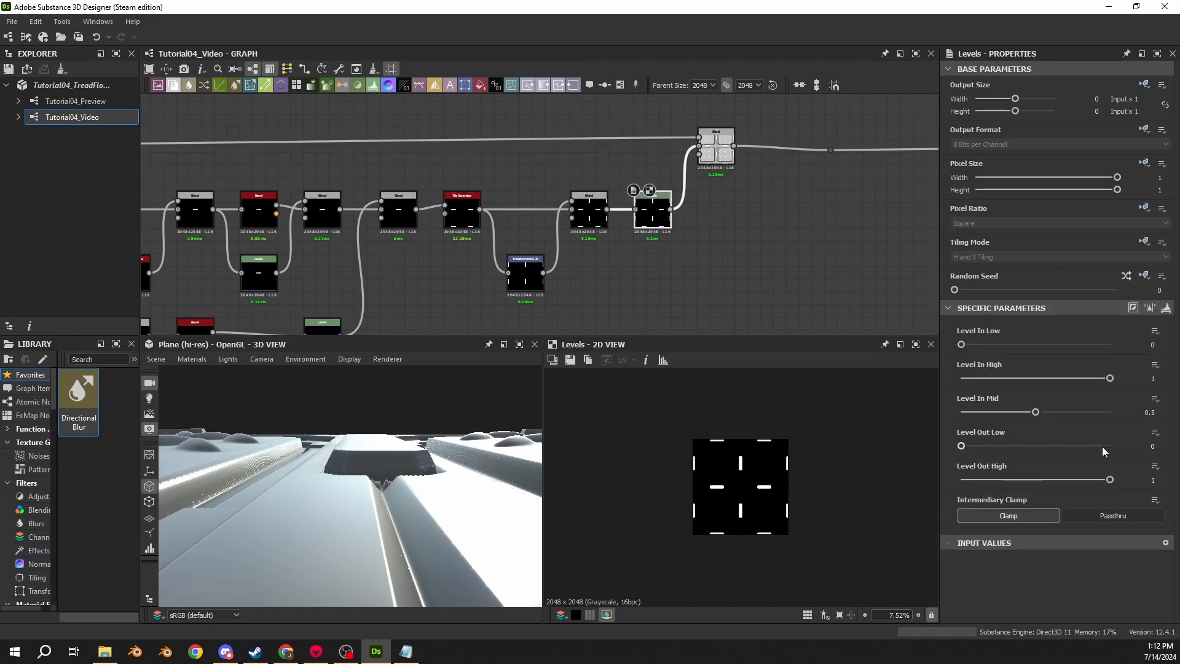
{"action": "left_click", "coordinate": [1147, 479]}
{"action": "type", "text": "0.75"}
{"action": "key", "text": "Return"}
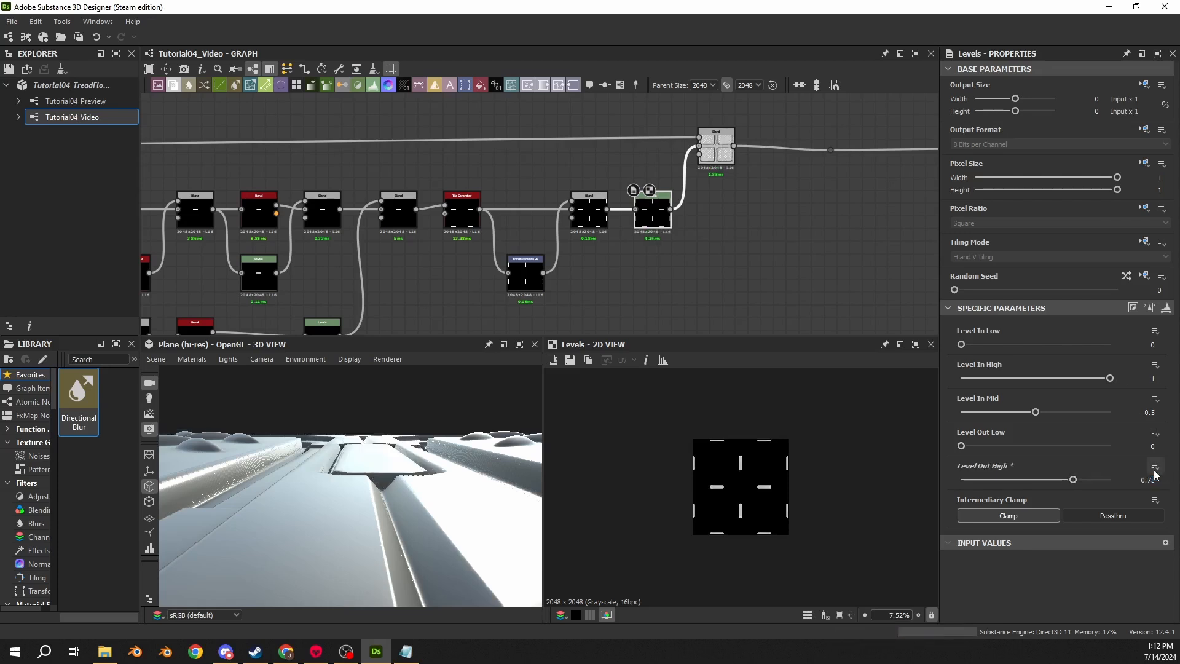
- Inspect the tread plate surface in the 3D view and the end of the graph
{"action": "left_click_drag", "start_coordinate": [394, 479], "coordinate": [323, 479]}
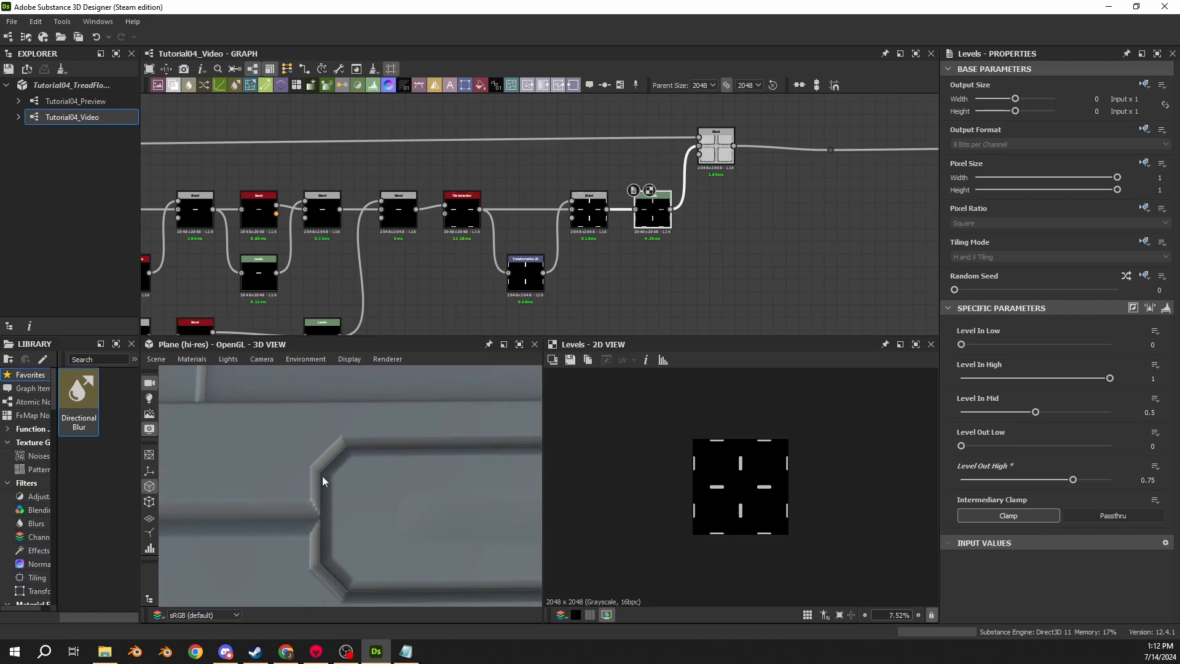
{"action": "left_click_drag", "start_coordinate": [430, 490], "coordinate": [350, 443]}
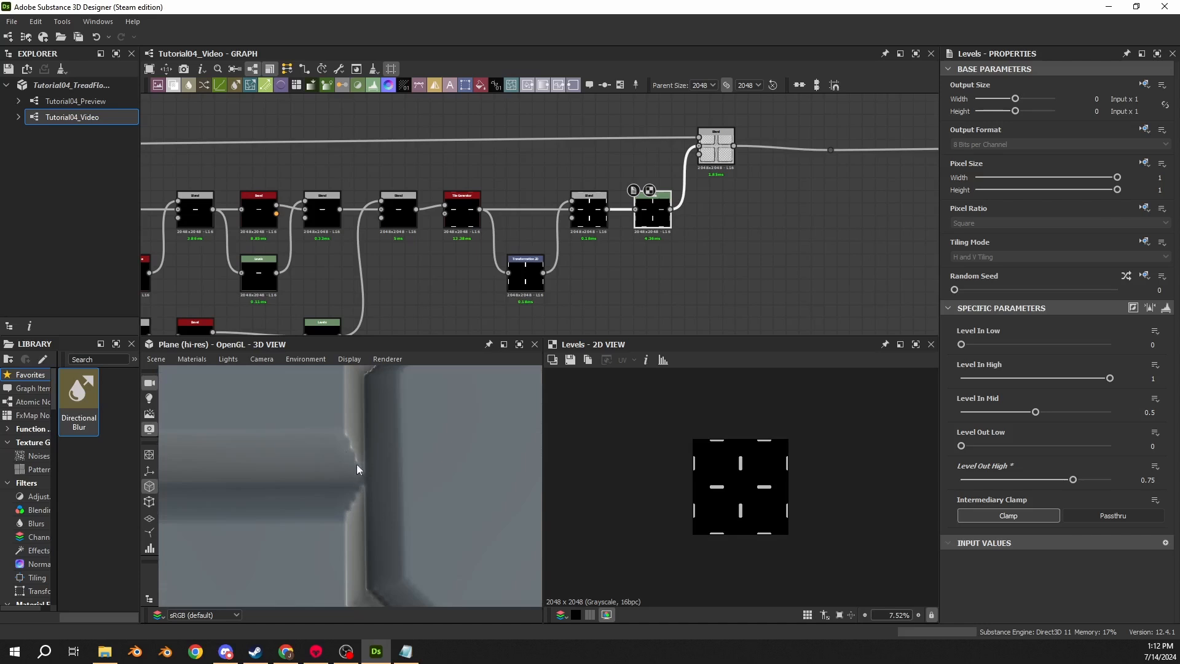
{"action": "left_click_drag", "start_coordinate": [405, 533], "coordinate": [330, 473]}
{"action": "left_click_drag", "start_coordinate": [327, 513], "coordinate": [365, 508]}
{"action": "middle_click_drag", "start_coordinate": [765, 225], "coordinate": [482, 234]}
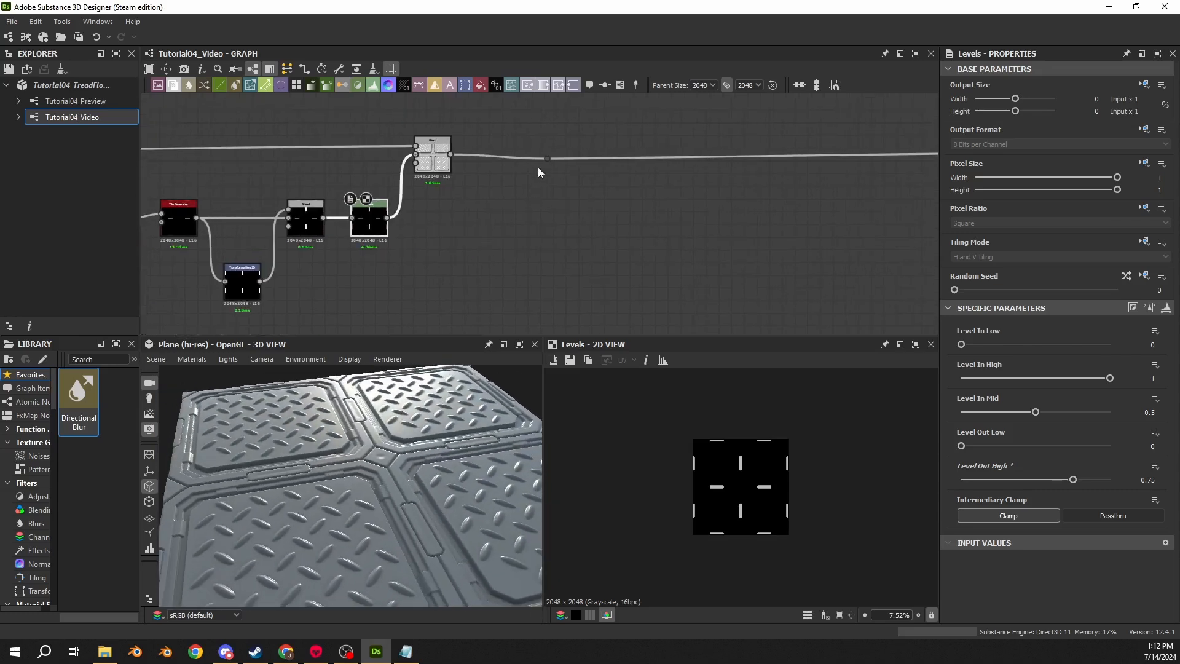
{"action": "left_click_drag", "start_coordinate": [544, 159], "coordinate": [811, 150]}
{"action": "scroll", "coordinate": [531, 245], "scroll_direction": "down", "scroll_amount": 4}
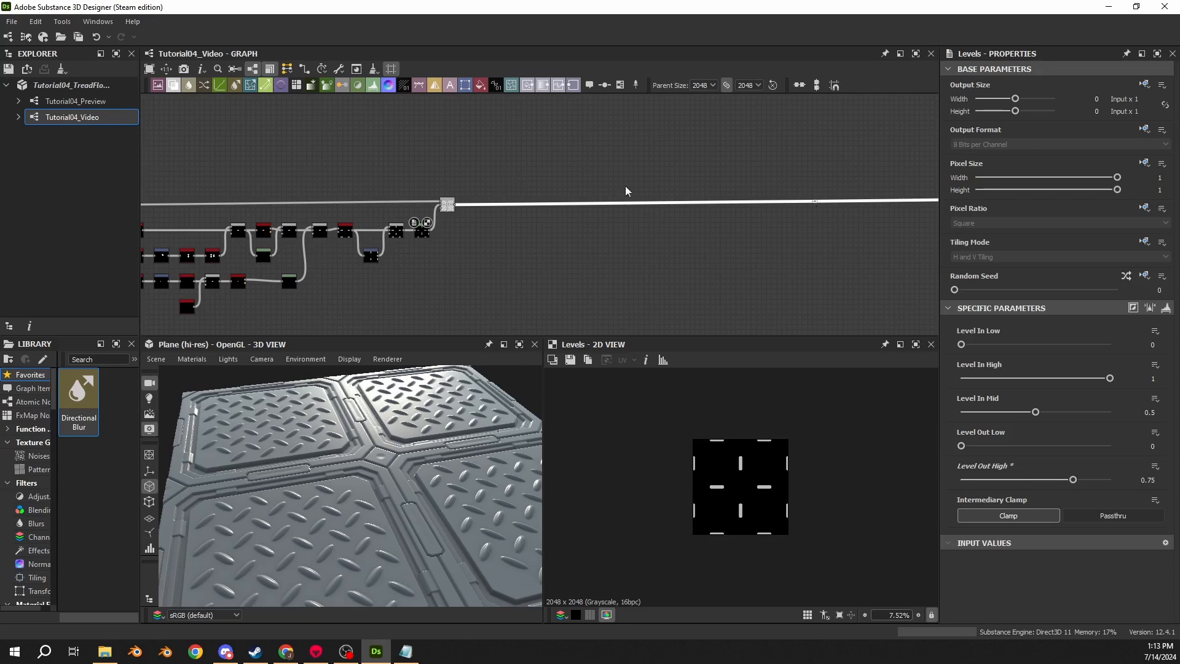
{"action": "scroll", "coordinate": [460, 222], "scroll_direction": "up", "scroll_amount": 5}
- Add a new Shape node with the Disc pattern and a Scale of 0.02
{"action": "key", "text": "space"}
{"action": "type", "text": "shape"}
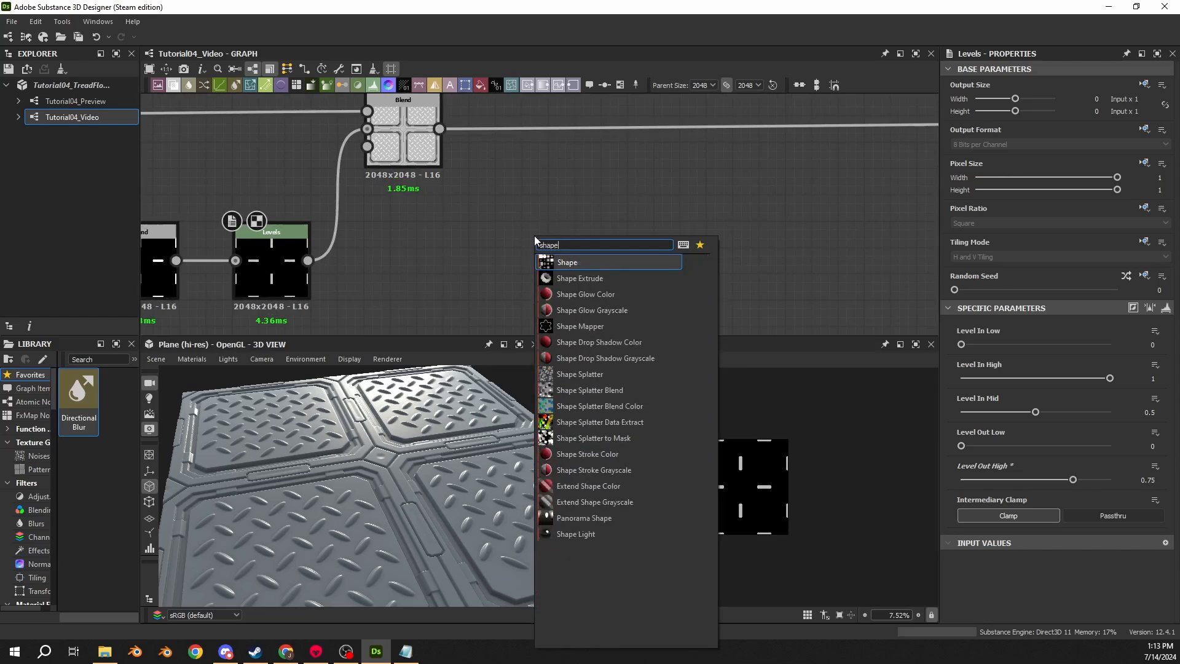
{"action": "key", "text": "Return"}
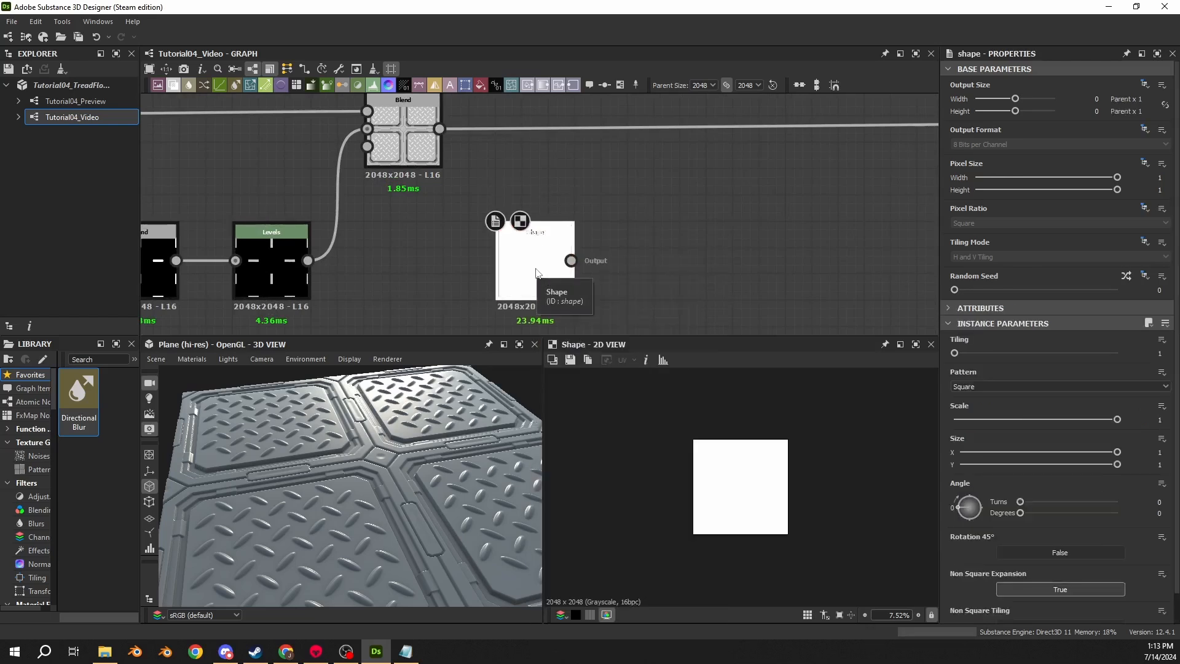
{"action": "left_click", "coordinate": [976, 386]}
{"action": "left_click", "coordinate": [960, 402]}
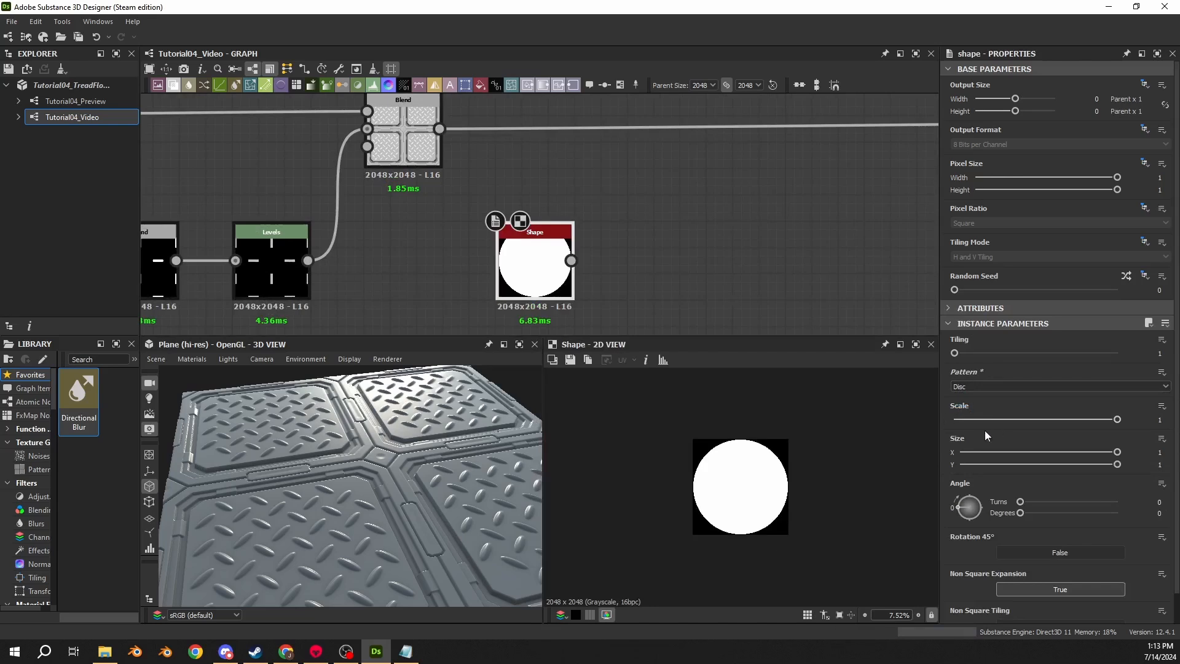
{"action": "left_click", "coordinate": [1159, 420]}
{"action": "type", "text": "0.02"}
{"action": "key", "text": "Return"}
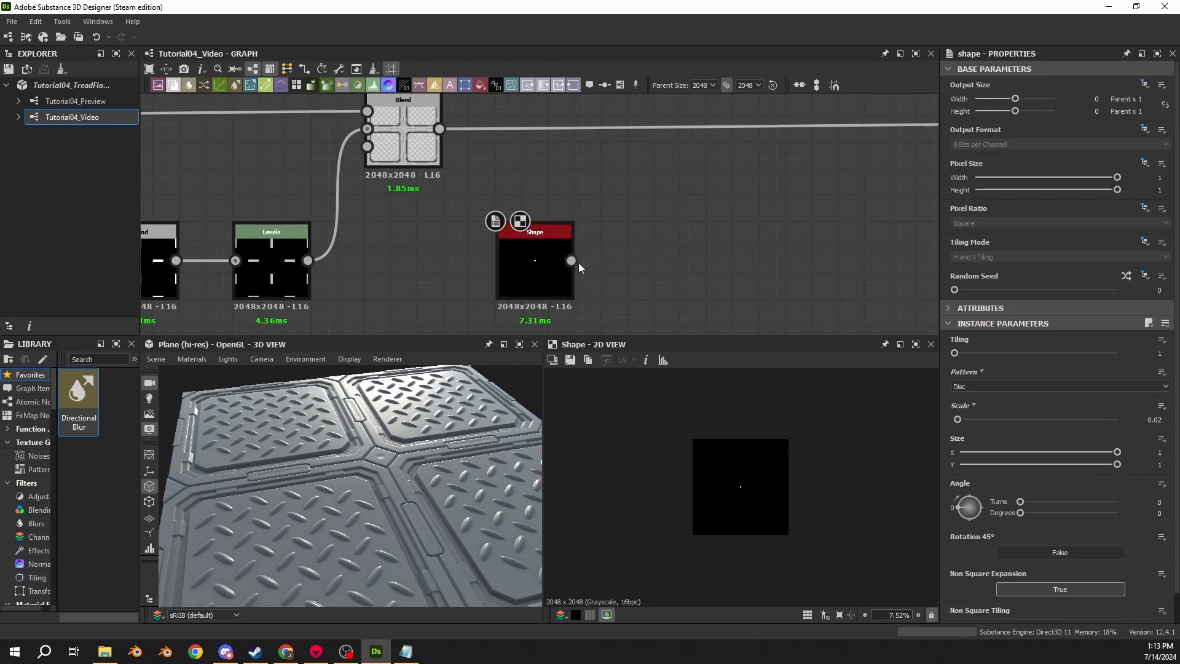
- Connect a Blur HQ Grayscale node after the disc Shape, with Quality 1 and Intensity 0.47
{"action": "left_click_drag", "start_coordinate": [578, 263], "coordinate": [669, 261]}
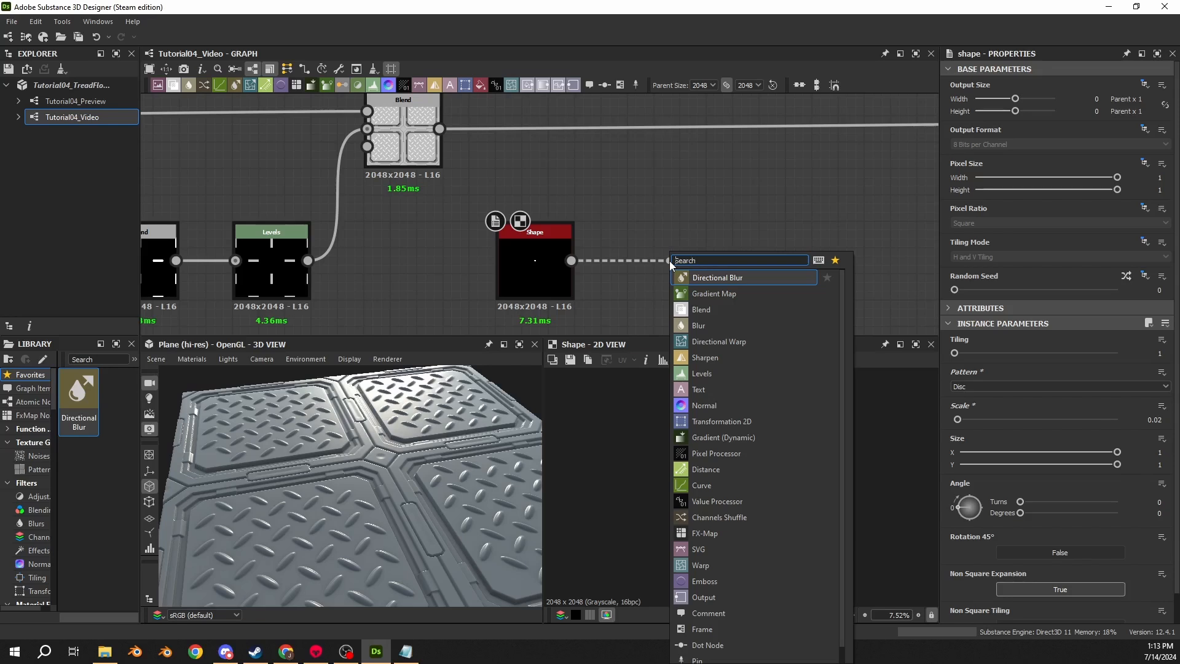
{"action": "type", "text": "blur"}
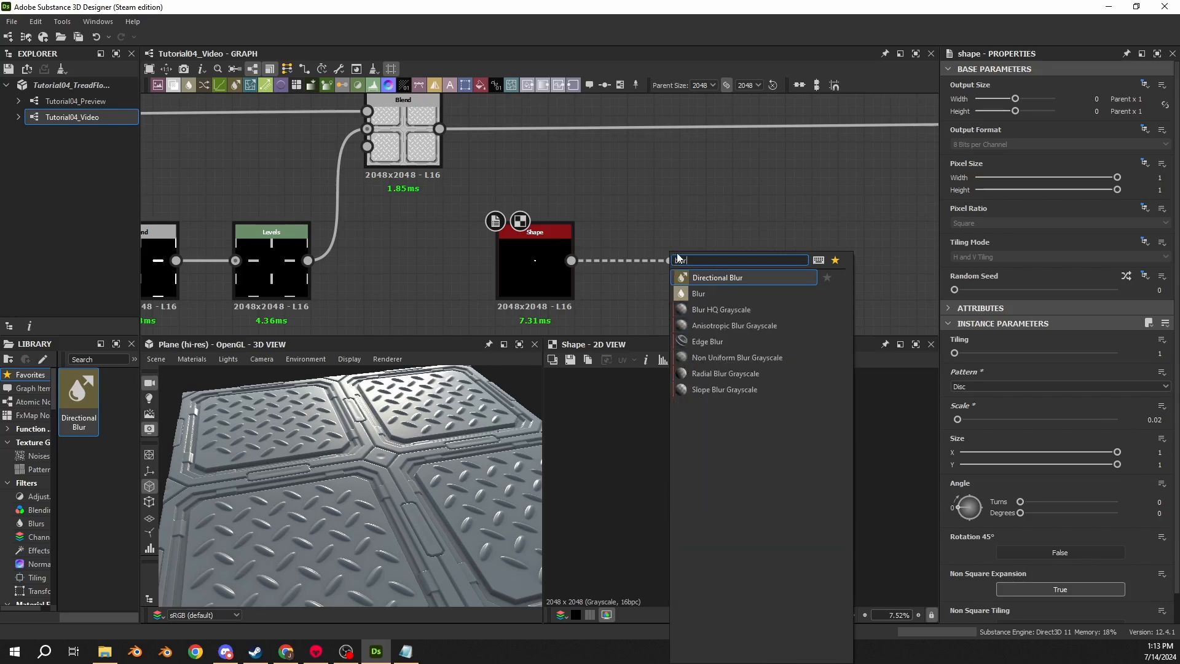
{"action": "left_click", "coordinate": [711, 310]}
{"action": "left_click_drag", "start_coordinate": [708, 275], "coordinate": [661, 279]}
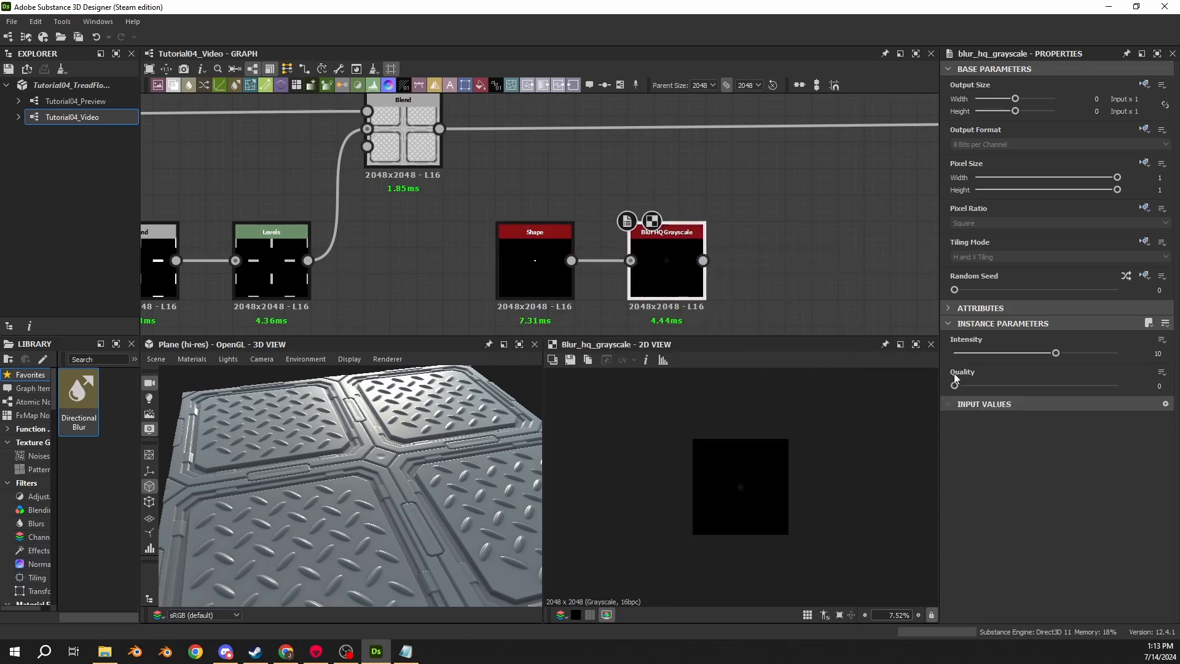
{"action": "left_click_drag", "start_coordinate": [955, 384], "coordinate": [1097, 384]}
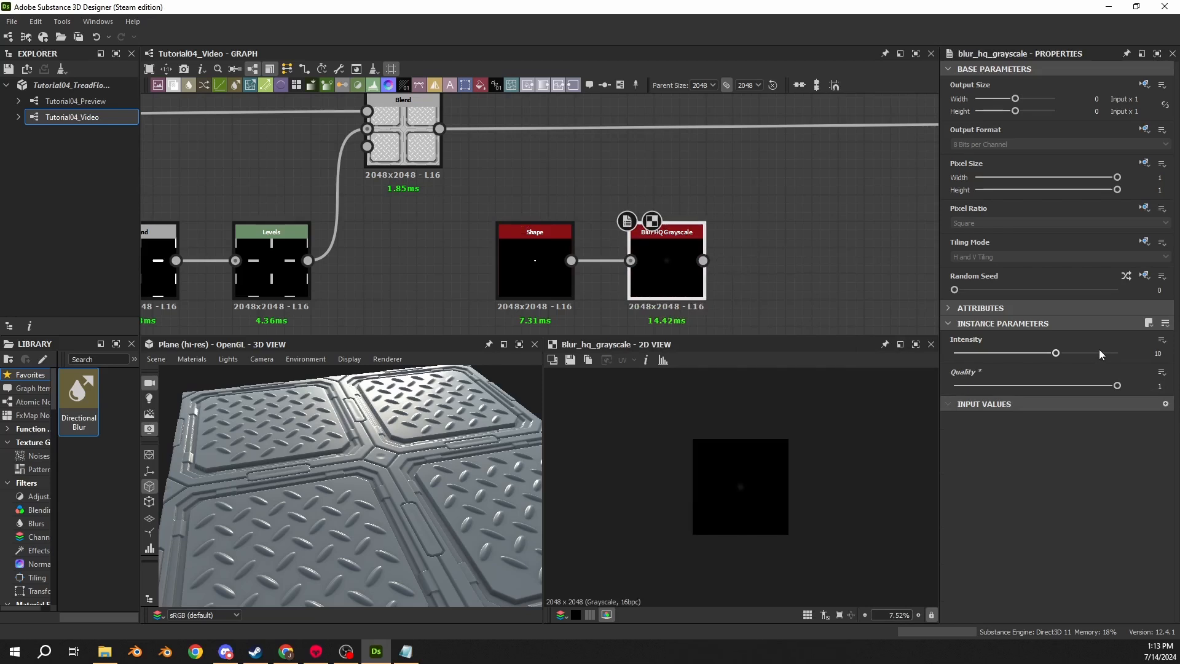
{"action": "left_click_drag", "start_coordinate": [1156, 358], "coordinate": [1178, 359]}
{"action": "type", "text": ".47"}
{"action": "key", "text": "Return"}
- Add another Shape node below the disc chain and set its pattern to Paraboloid
{"action": "scroll", "coordinate": [731, 522], "scroll_direction": "up", "scroll_amount": 5}
{"action": "scroll", "coordinate": [735, 499], "scroll_direction": "up", "scroll_amount": 3}
{"action": "scroll", "coordinate": [732, 221], "scroll_direction": "down", "scroll_amount": 3}
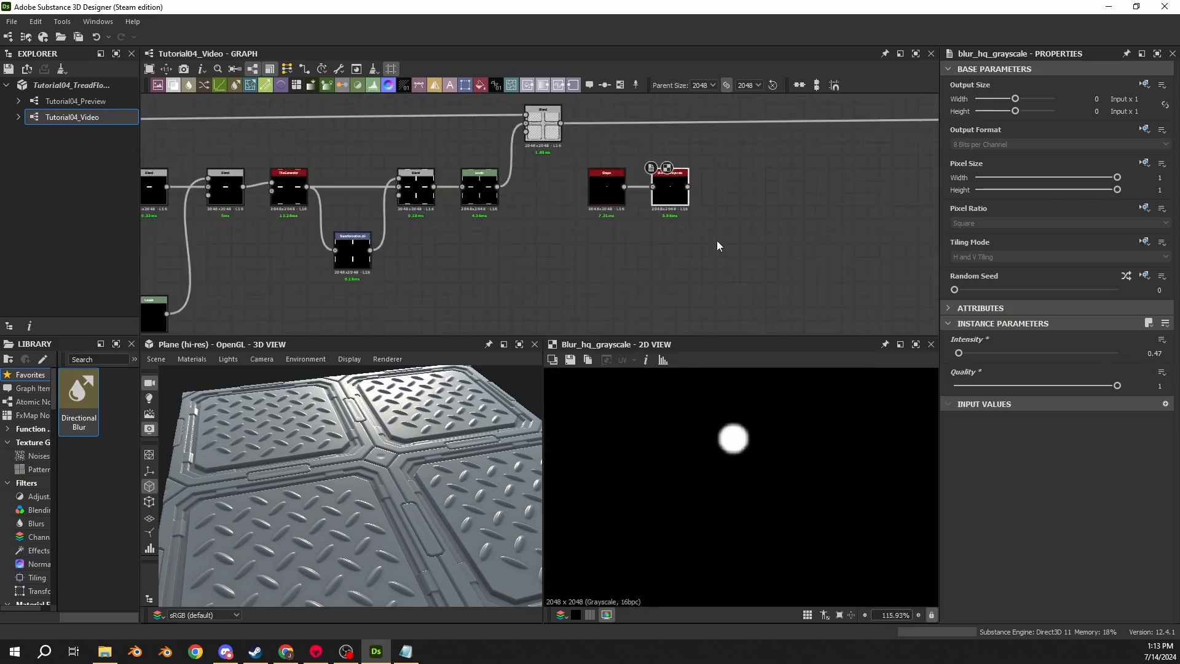
{"action": "middle_click_drag", "start_coordinate": [528, 257], "coordinate": [544, 241]}
{"action": "key", "text": "space"}
{"action": "type", "text": "shape"}
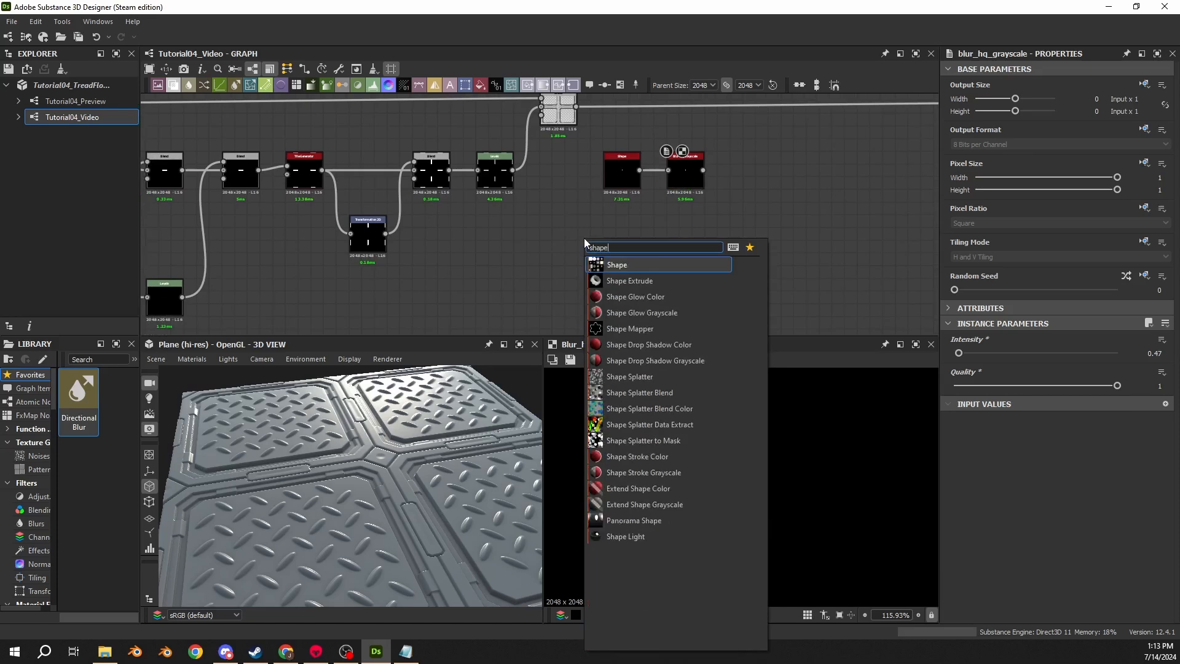
{"action": "key", "text": "Return"}
{"action": "left_click_drag", "start_coordinate": [585, 240], "coordinate": [625, 240]}
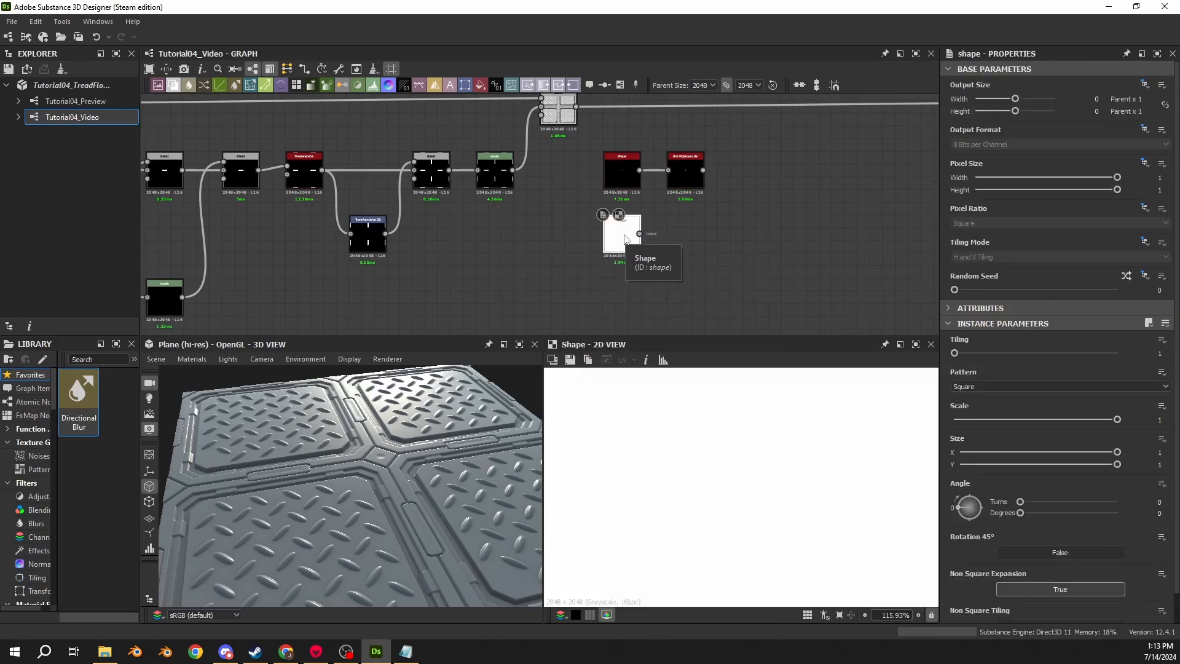
{"action": "left_click", "coordinate": [1002, 386]}
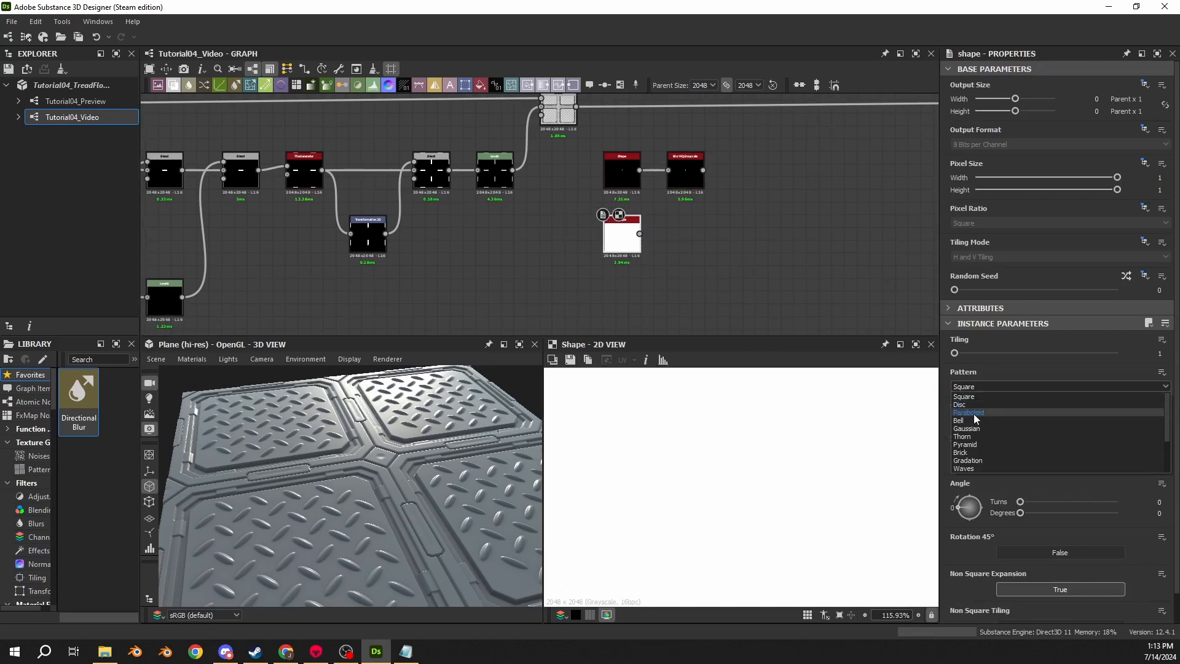
{"action": "left_click", "coordinate": [973, 413]}
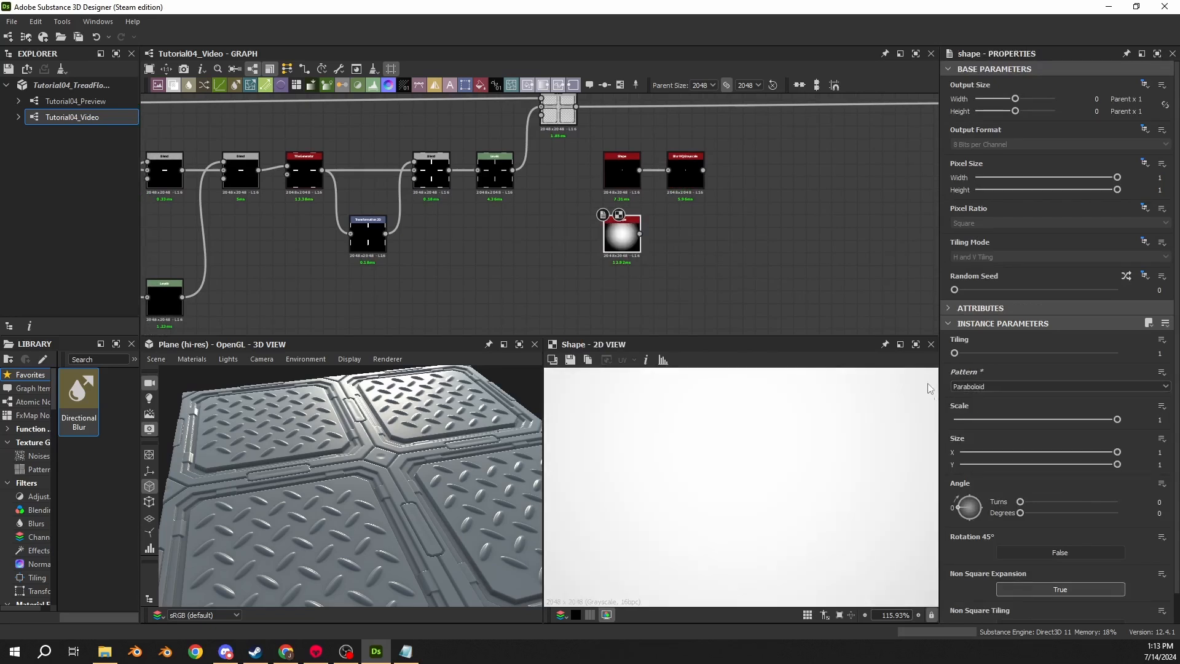
- Add a Levels node after the Blur HQ Grayscale node
{"action": "middle_click_drag", "start_coordinate": [909, 223], "coordinate": [716, 253]}
{"action": "scroll", "coordinate": [614, 213], "scroll_direction": "up", "scroll_amount": 3}
{"action": "left_click_drag", "start_coordinate": [433, 193], "coordinate": [643, 193]}
{"action": "type", "text": "levels"}
{"action": "key", "text": "Return"}
- Add a Blend node after the Levels node and connect the paraboloid Shape into it through a dot
{"action": "type", "text": "blen"}
{"action": "key", "text": "Return"}
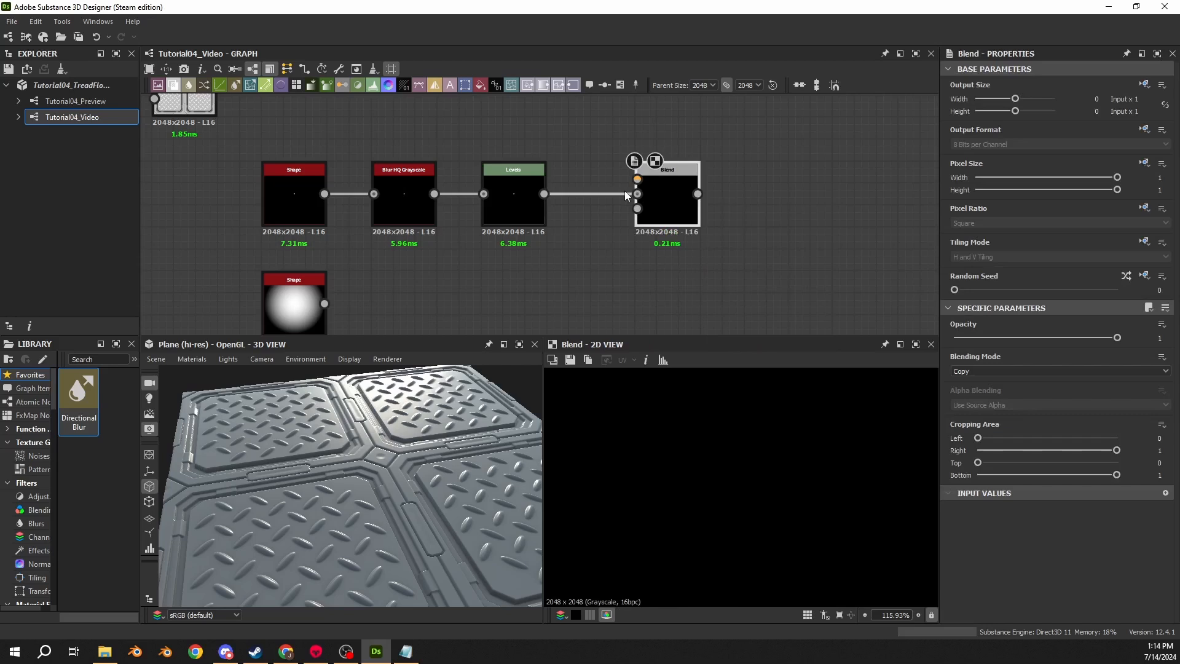
{"action": "left_click_drag", "start_coordinate": [324, 303], "coordinate": [604, 230]}
{"action": "key", "text": "x"}
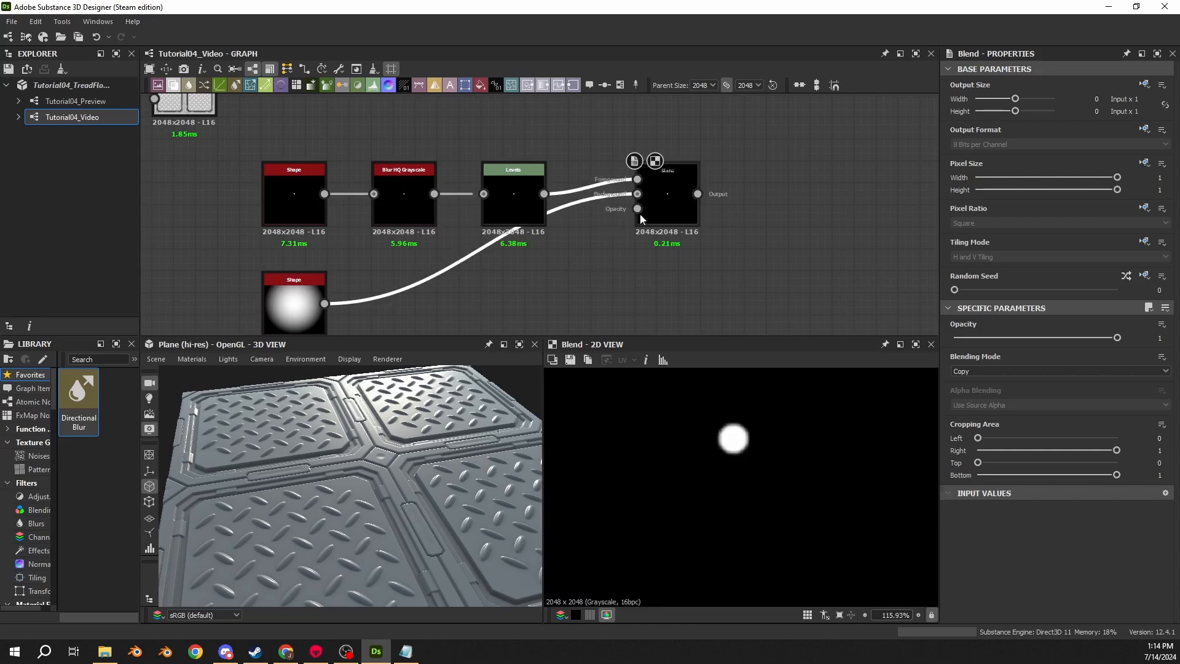
{"action": "left_click_drag", "start_coordinate": [662, 207], "coordinate": [617, 210]}
{"action": "double_click", "coordinate": [452, 251]}
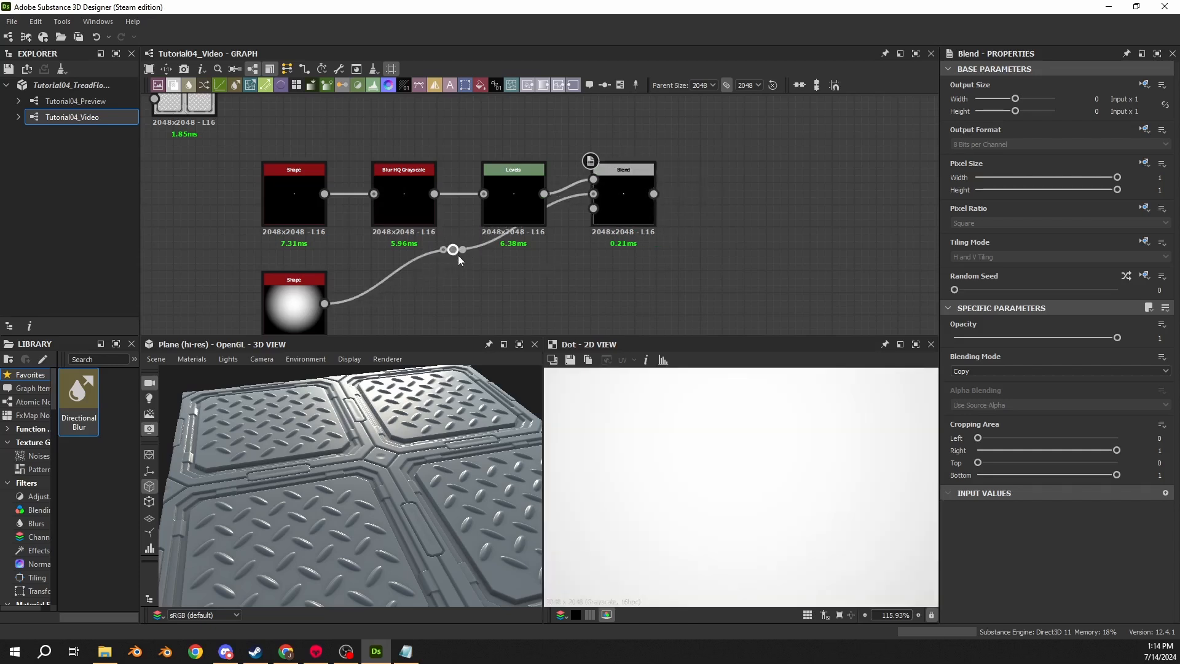
{"action": "left_click_drag", "start_coordinate": [453, 250], "coordinate": [514, 304]}
- Set the new Blend node's blending mode to Subtract and preview its result
{"action": "left_click", "coordinate": [632, 209]}
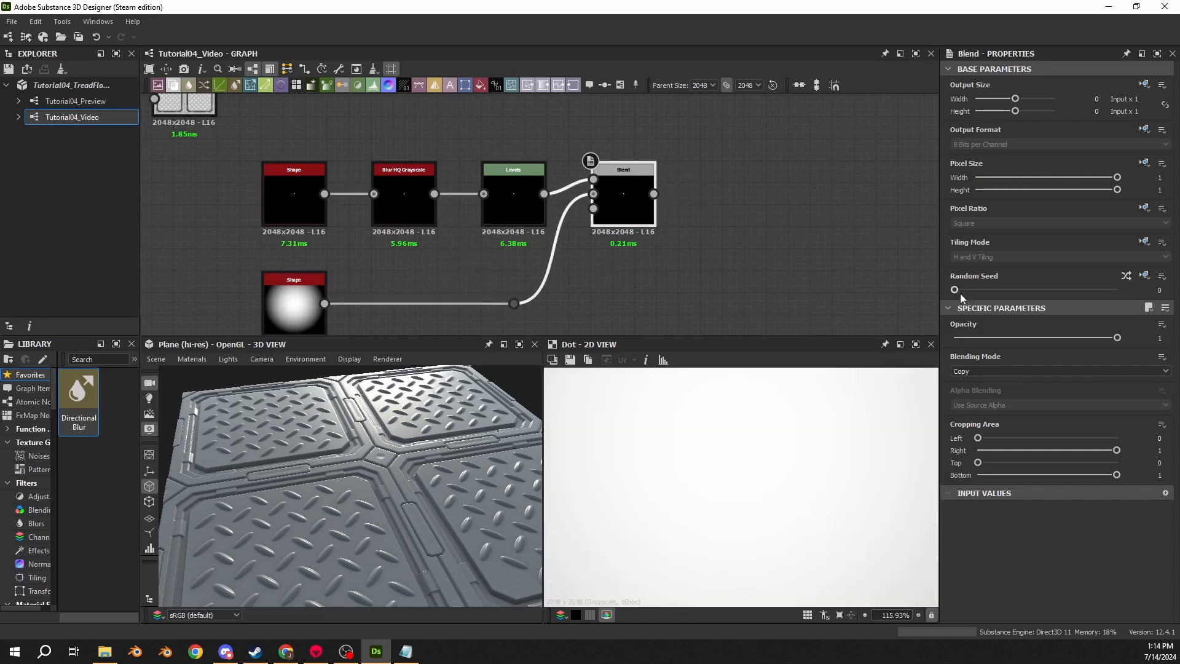
{"action": "left_click", "coordinate": [968, 367]}
{"action": "left_click", "coordinate": [971, 403]}
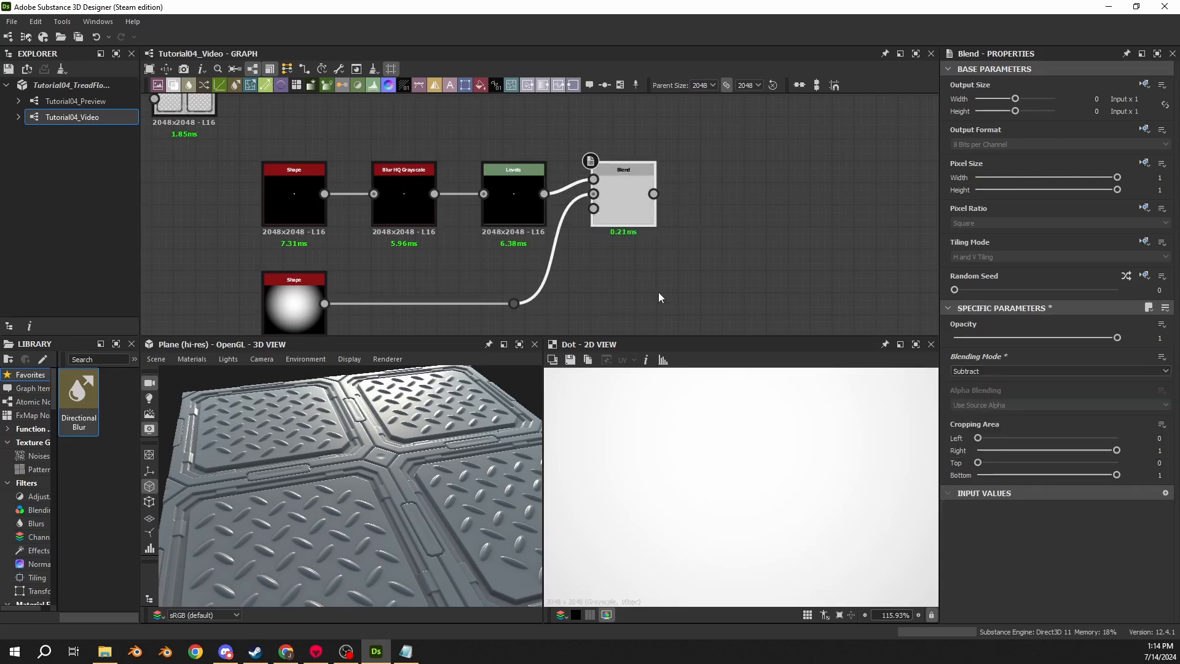
{"action": "double_click", "coordinate": [617, 185]}
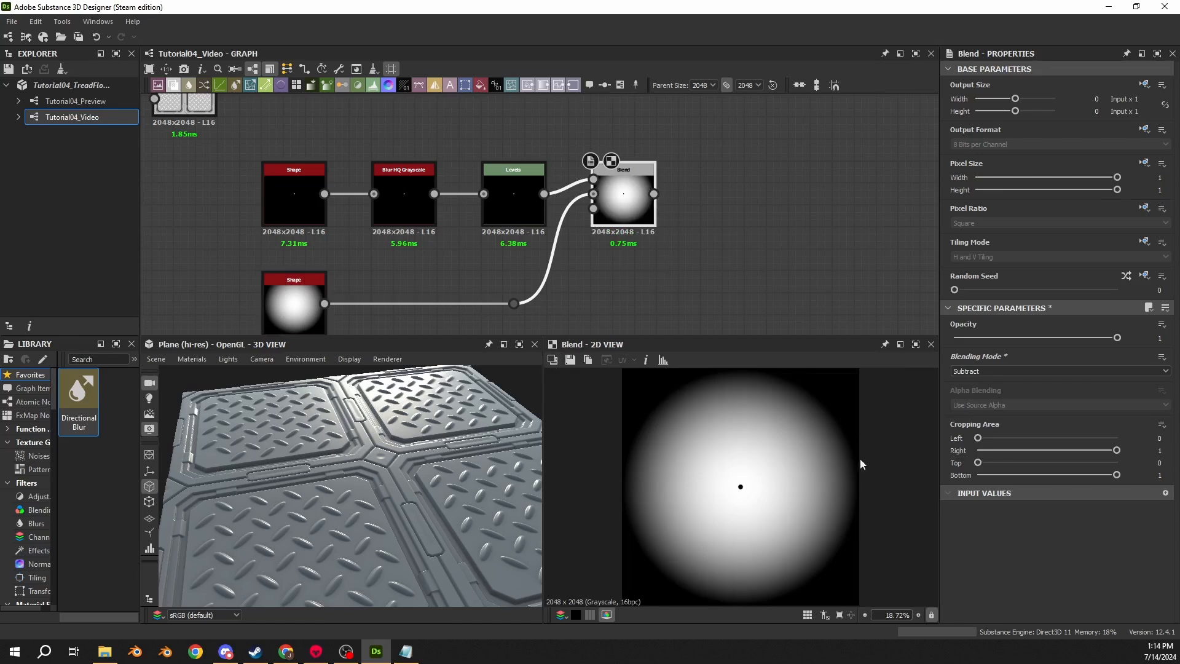
- Set the paraboloid Shape node's scale to 0.06
{"action": "left_click", "coordinate": [1127, 418]}
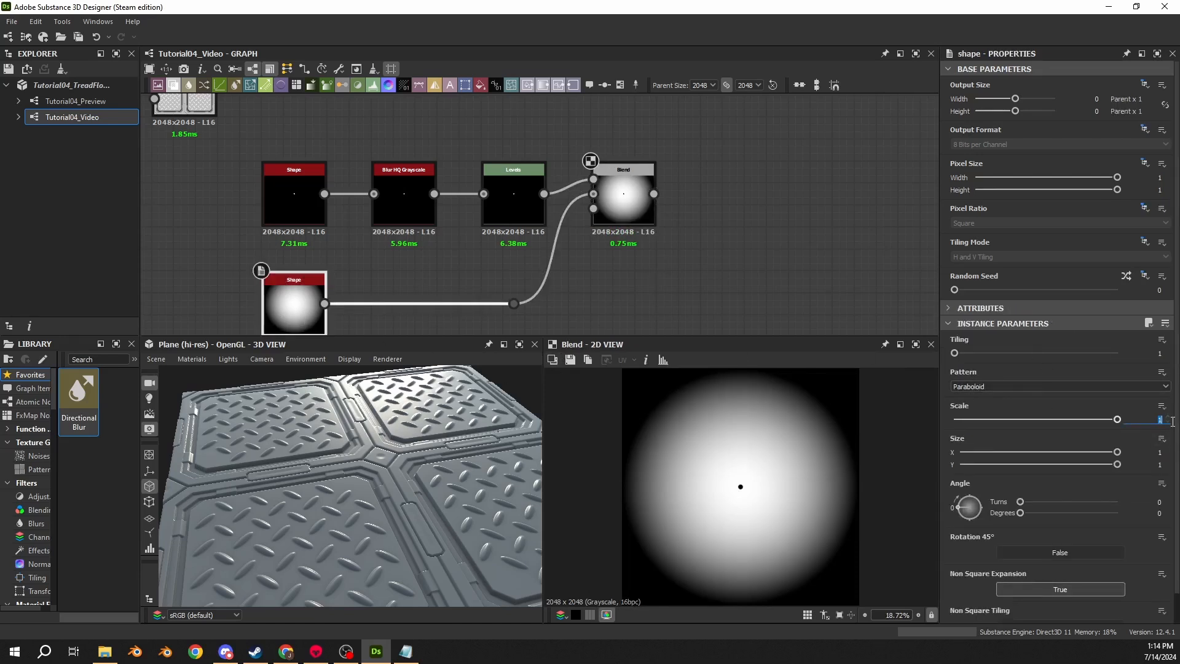
{"action": "type", "text": "0.06"}
{"action": "key", "text": "Return"}
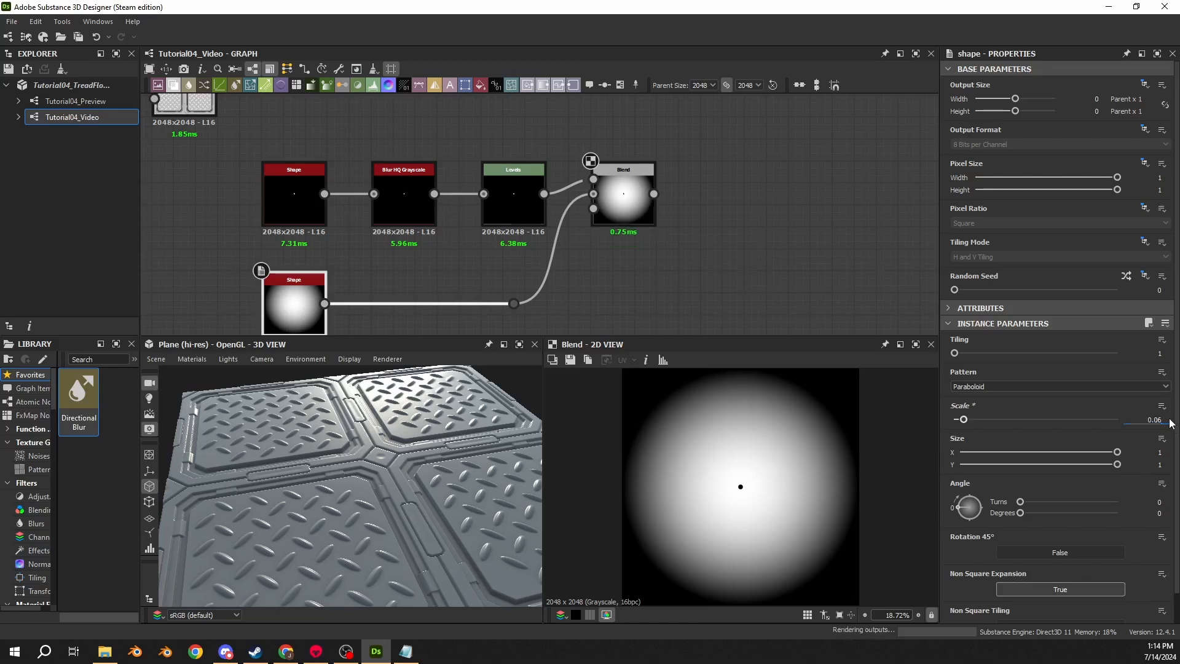
{"action": "scroll", "coordinate": [754, 499], "scroll_direction": "up", "scroll_amount": 4}
{"action": "scroll", "coordinate": [730, 461], "scroll_direction": "up", "scroll_amount": 5}
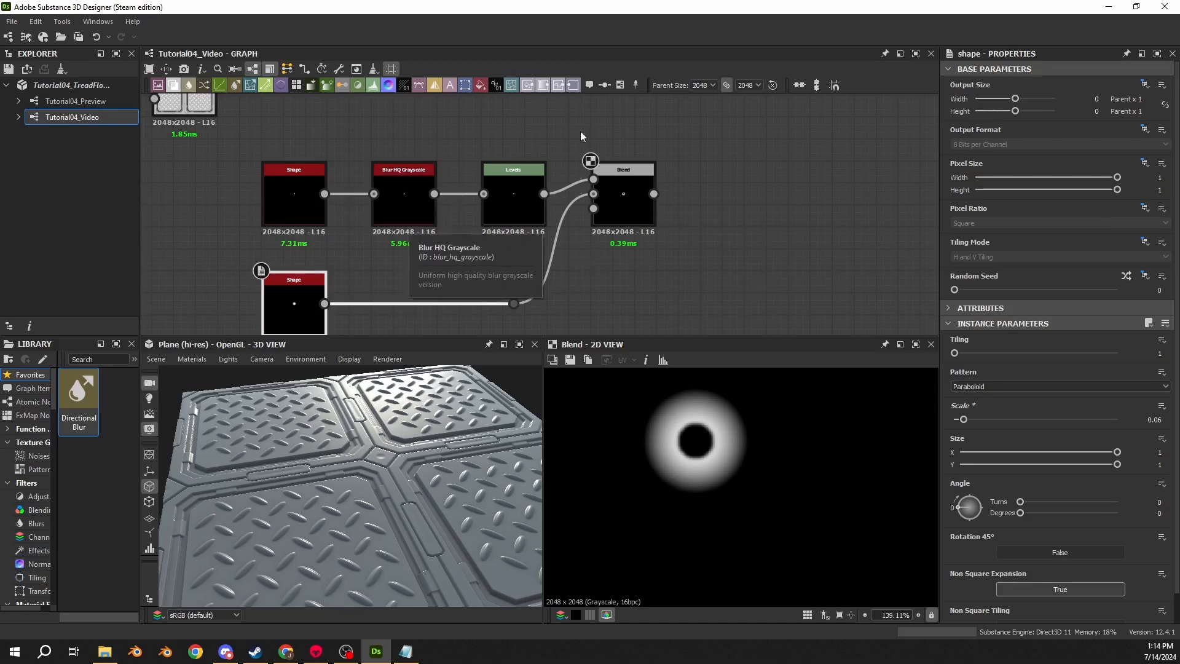
- Add a Transformation 2D node after the subtract Blend and set its X and Y offsets to 0.325
{"action": "left_click_drag", "start_coordinate": [654, 194], "coordinate": [735, 204]}
{"action": "key", "text": "Return"}
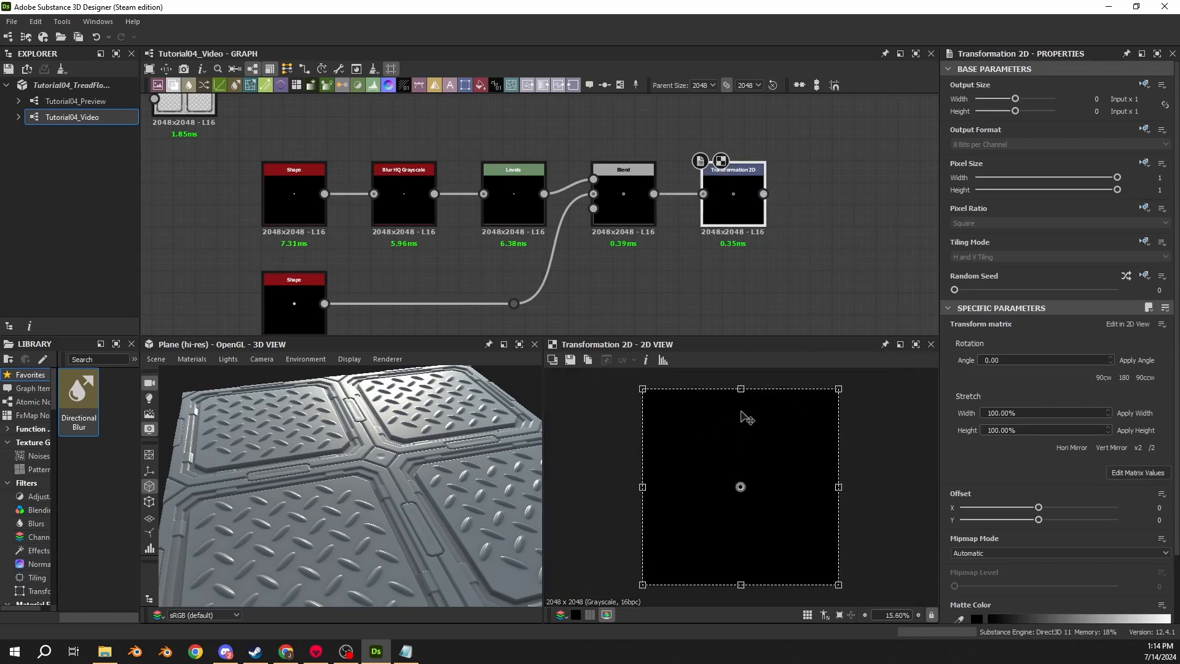
{"action": "double_click", "coordinate": [1158, 508]}
{"action": "type", "text": ".3"}
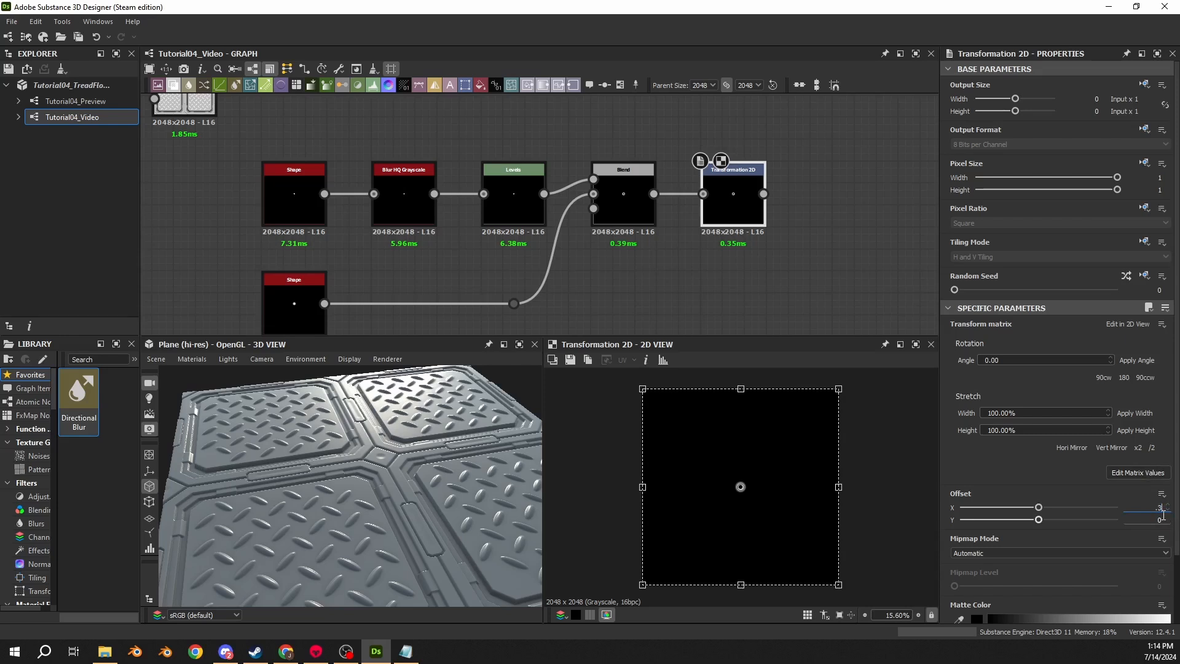
{"action": "type", "text": "25"}
{"action": "double_click", "coordinate": [1159, 520]}
{"action": "type", "text": ".325"}
{"action": "key", "text": "Return"}
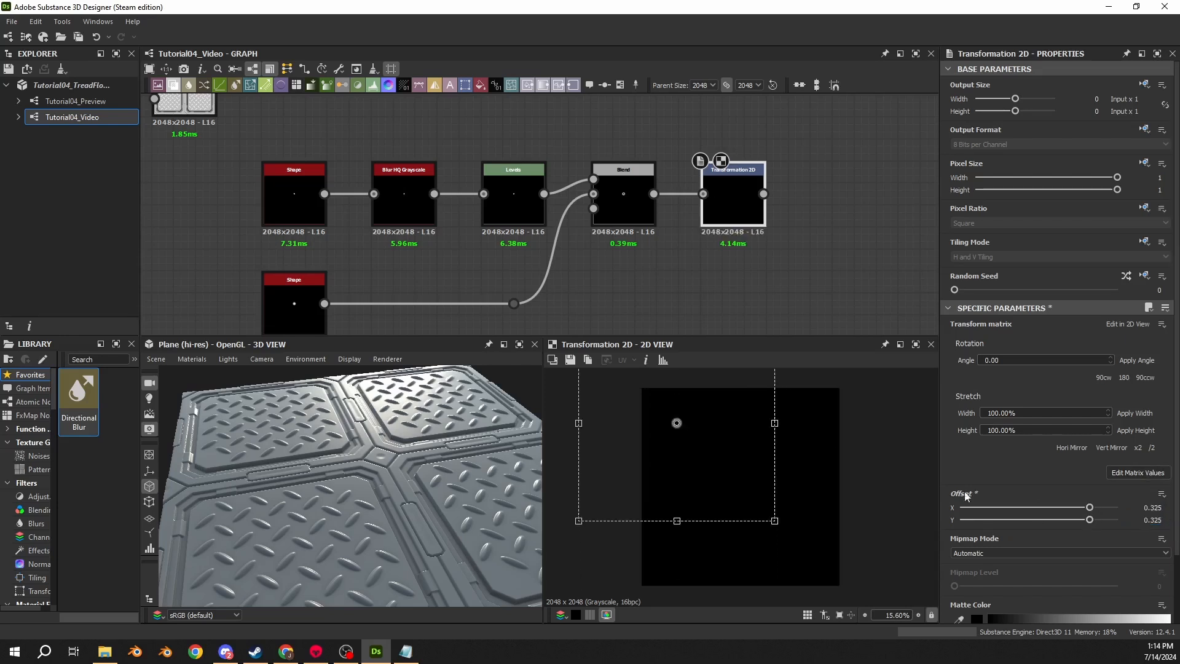
{"action": "scroll", "coordinate": [679, 423], "scroll_direction": "down", "scroll_amount": 2}
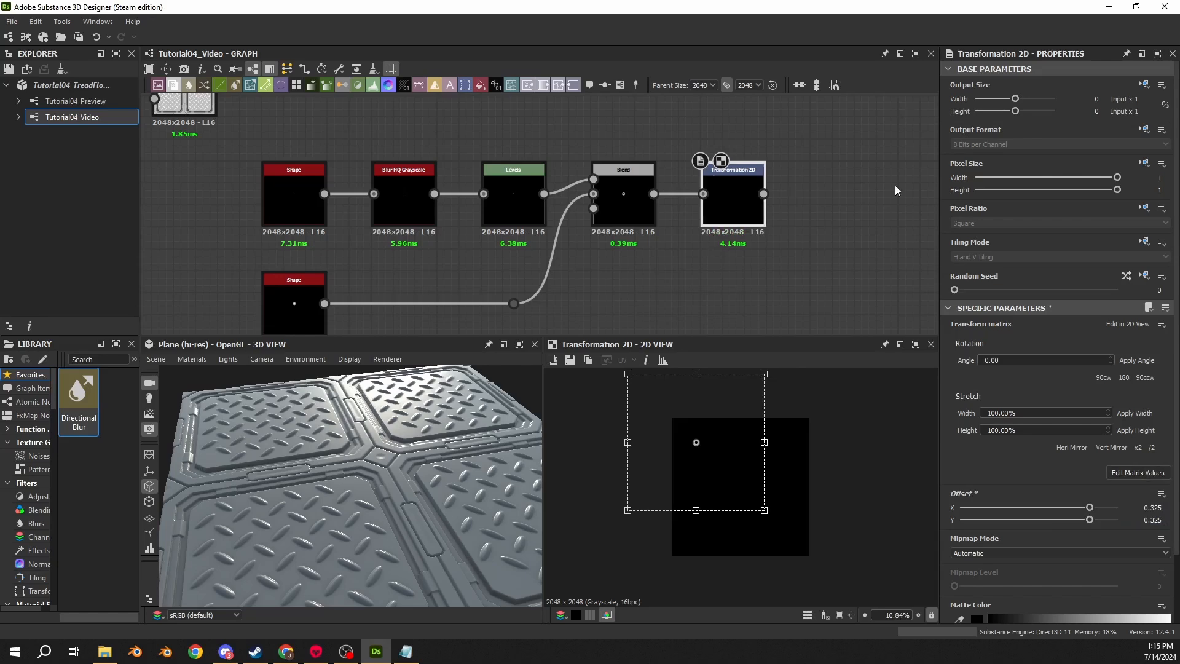
- Add a Mirror Grayscale node after the Transformation 2D node
{"action": "left_click_drag", "start_coordinate": [763, 193], "coordinate": [822, 196]}
{"action": "type", "text": "mirror"}
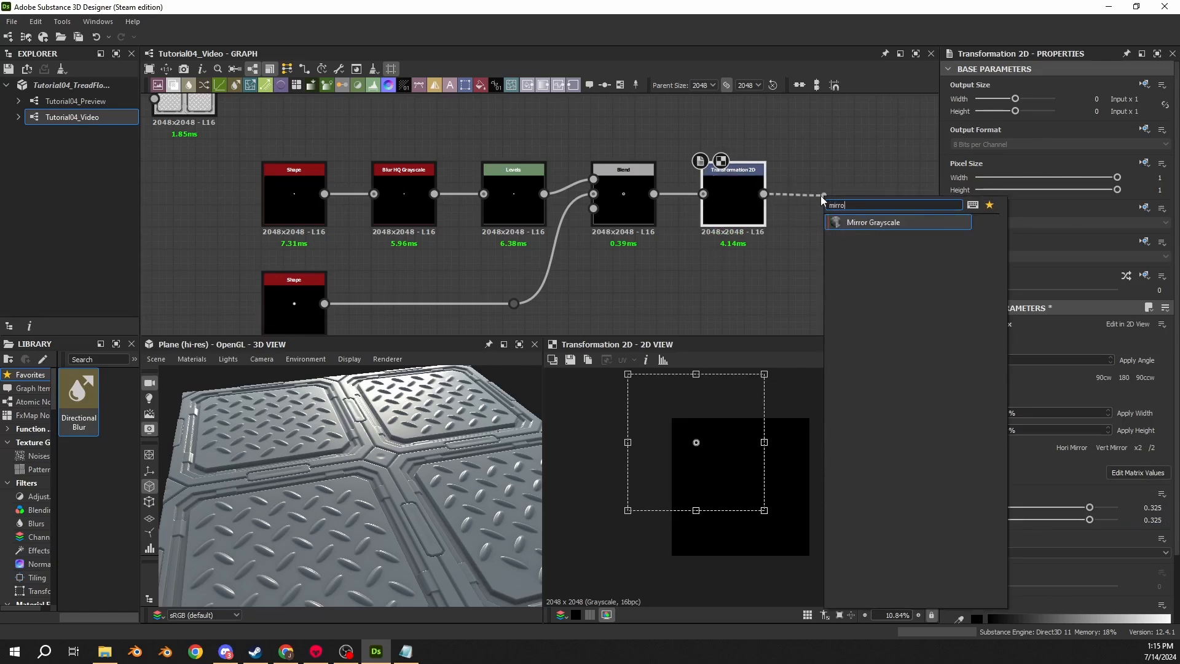
{"action": "key", "text": "Return"}
{"action": "middle_click_drag", "start_coordinate": [910, 204], "coordinate": [617, 199]}
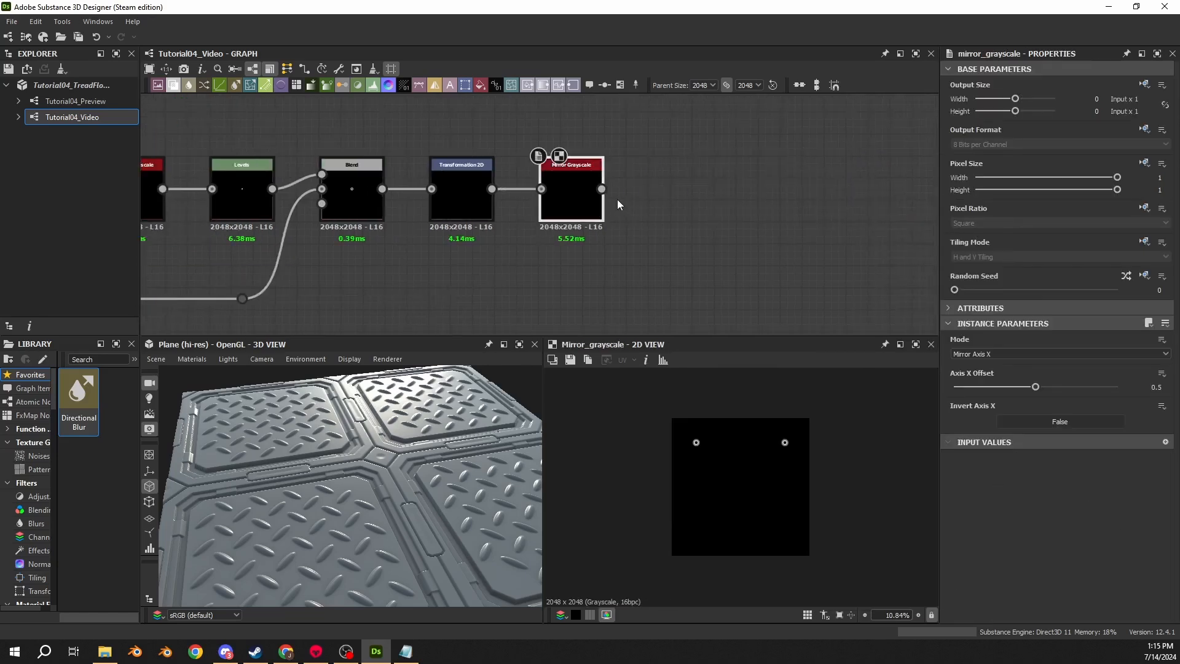
- Add a second Mirror Grayscale node after the first and set its mode to Mirror Axis Y
{"action": "left_click_drag", "start_coordinate": [601, 189], "coordinate": [669, 191]}
{"action": "type", "text": "mirror"}
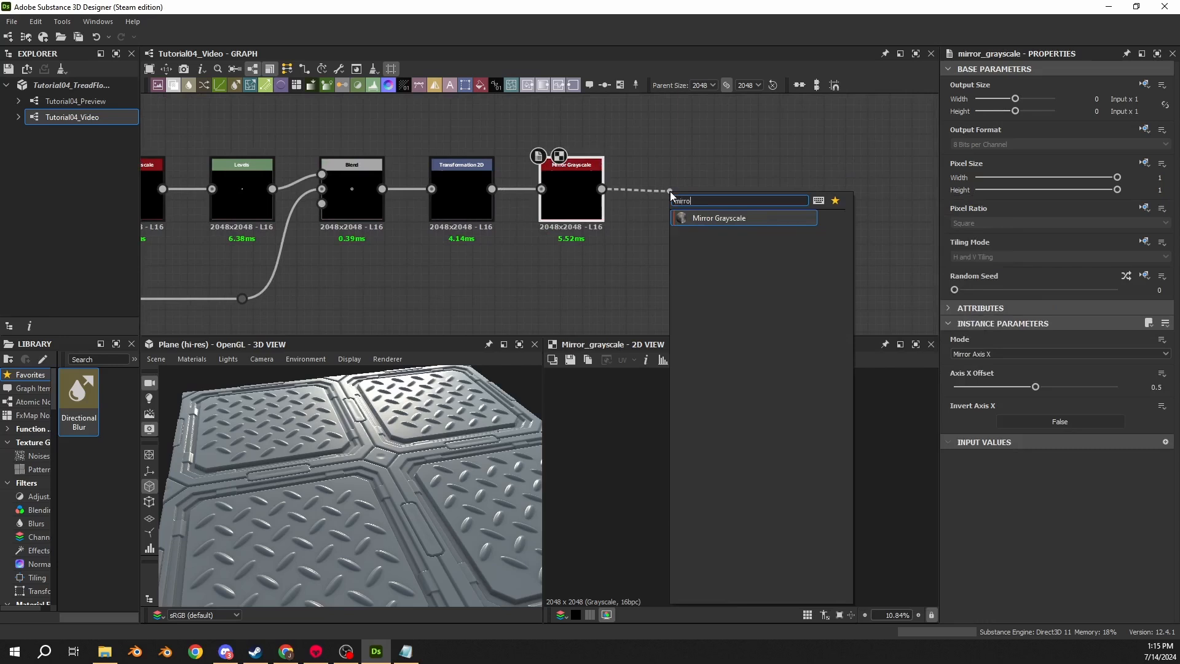
{"action": "key", "text": "Return"}
{"action": "left_click", "coordinate": [1045, 354]}
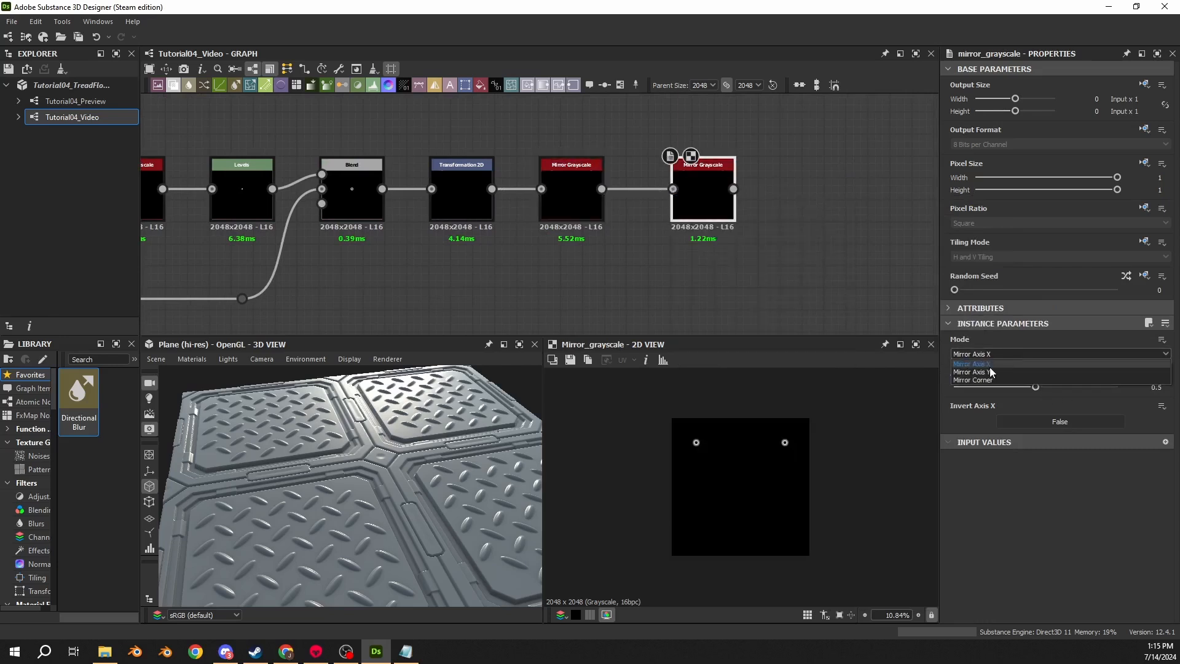
{"action": "left_click", "coordinate": [991, 373]}
- Add a Levels node after the second Mirror Grayscale node
{"action": "left_click_drag", "start_coordinate": [710, 213], "coordinate": [689, 214]}
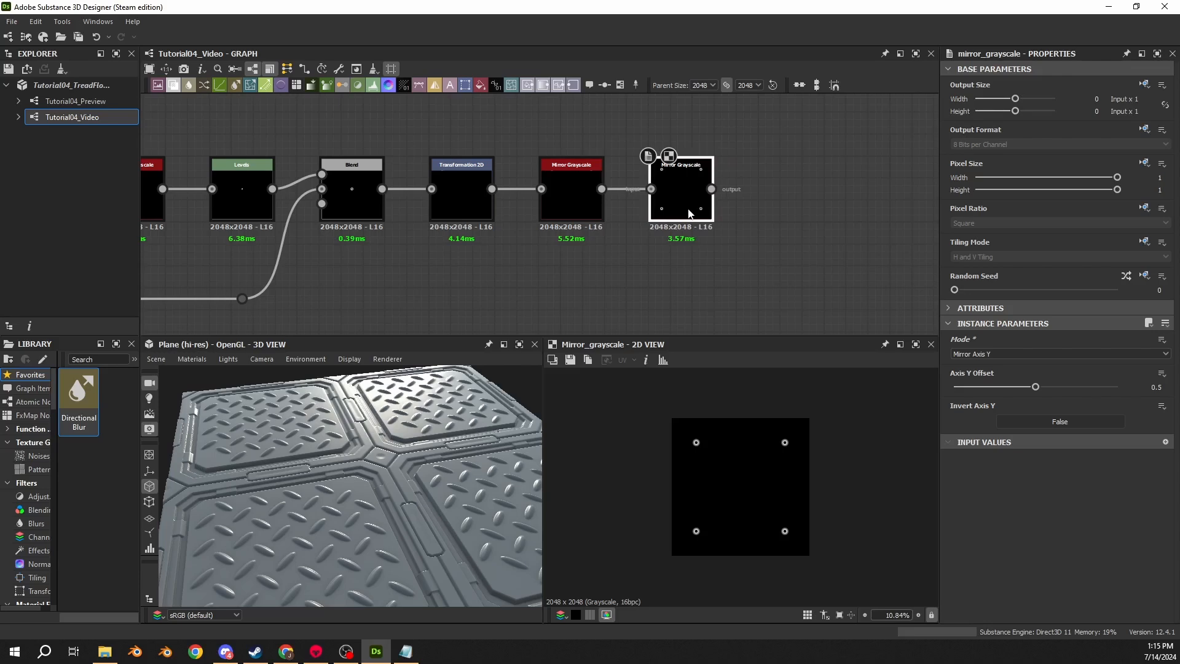
{"action": "middle_click_drag", "start_coordinate": [712, 204], "coordinate": [617, 245]}
{"action": "scroll", "coordinate": [619, 246], "scroll_direction": "down", "scroll_amount": 2}
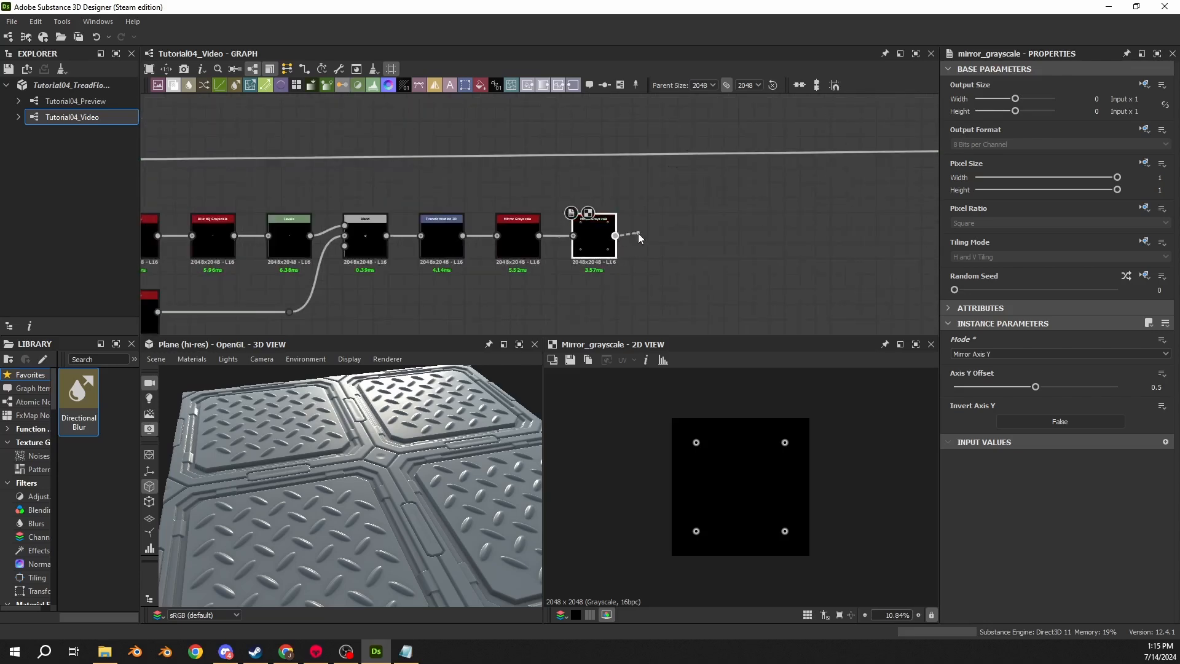
{"action": "left_click_drag", "start_coordinate": [638, 234], "coordinate": [651, 230]}
{"action": "type", "text": "levels"}
{"action": "key", "text": "Return"}
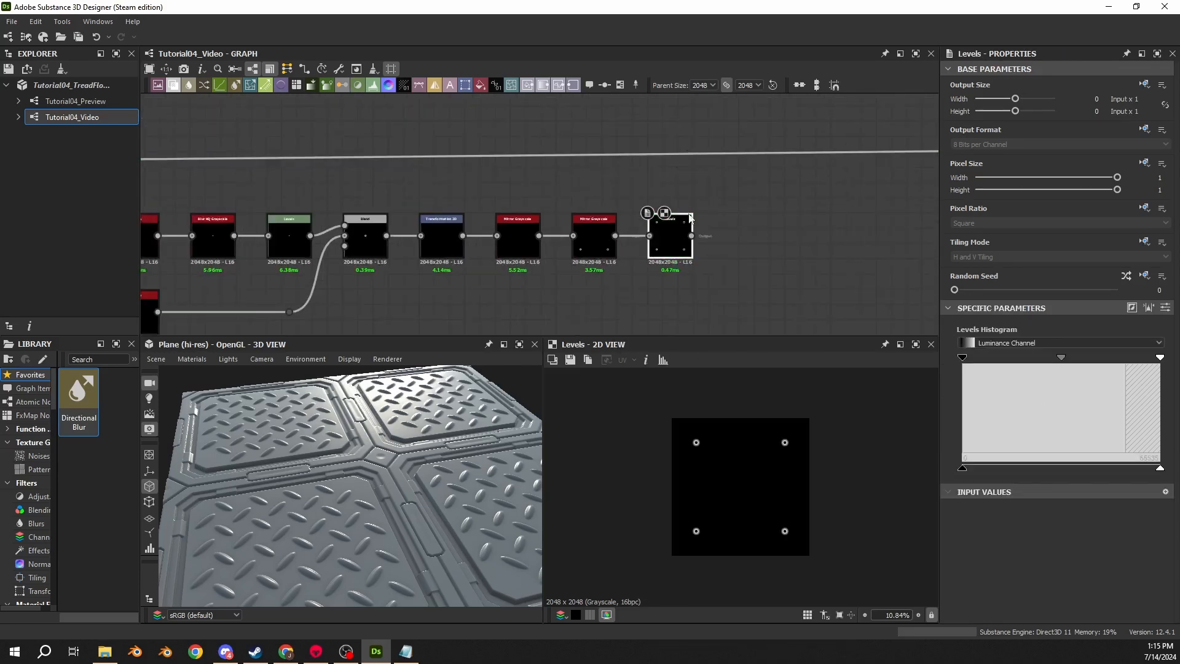
- Insert a Blend node on the main output line and set its blending mode to Add (Linear Dodge)
{"action": "key", "text": "space"}
{"action": "type", "text": "blend"}
{"action": "key", "text": "Return"}
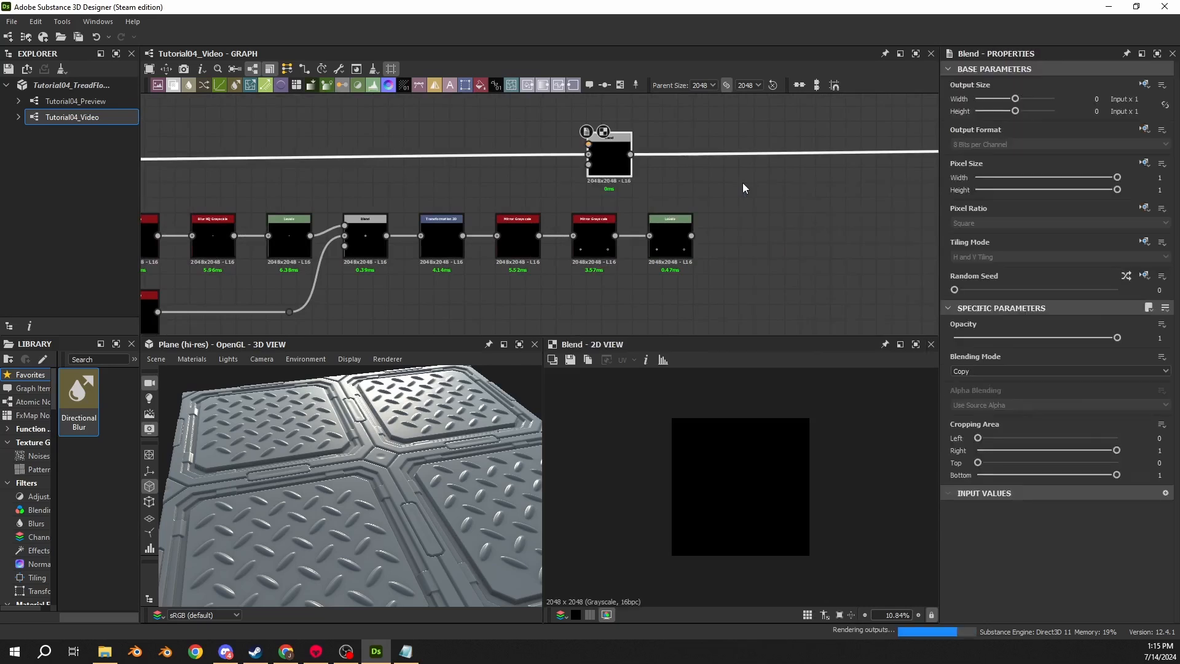
{"action": "left_click_drag", "start_coordinate": [628, 178], "coordinate": [766, 185]}
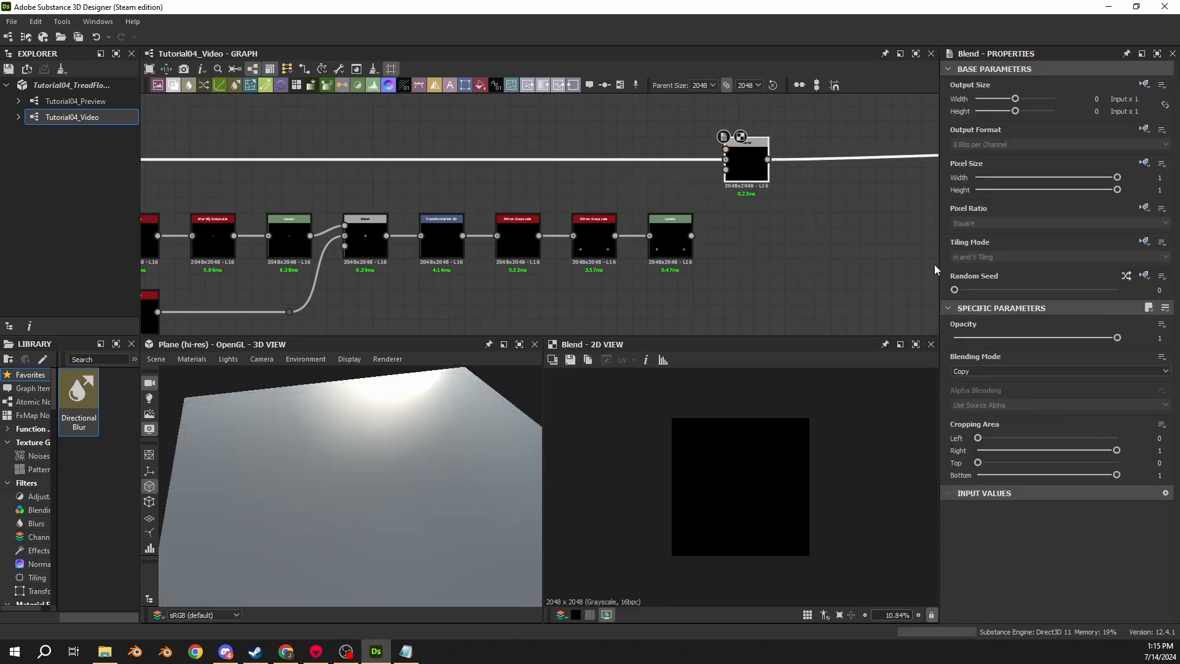
{"action": "left_click", "coordinate": [970, 370]}
{"action": "left_click", "coordinate": [976, 388]}
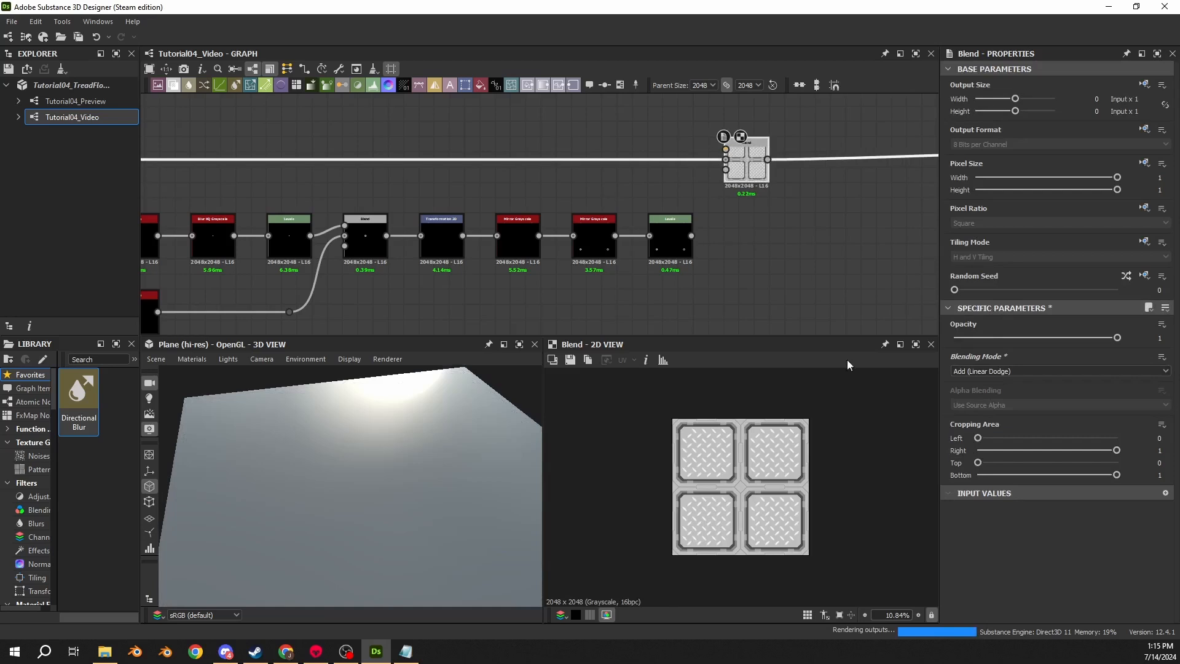
- Connect the new Levels node's output into the Add Blend node's foreground input
{"action": "left_click_drag", "start_coordinate": [691, 236], "coordinate": [726, 149]}
{"action": "left_click", "coordinate": [672, 234]}
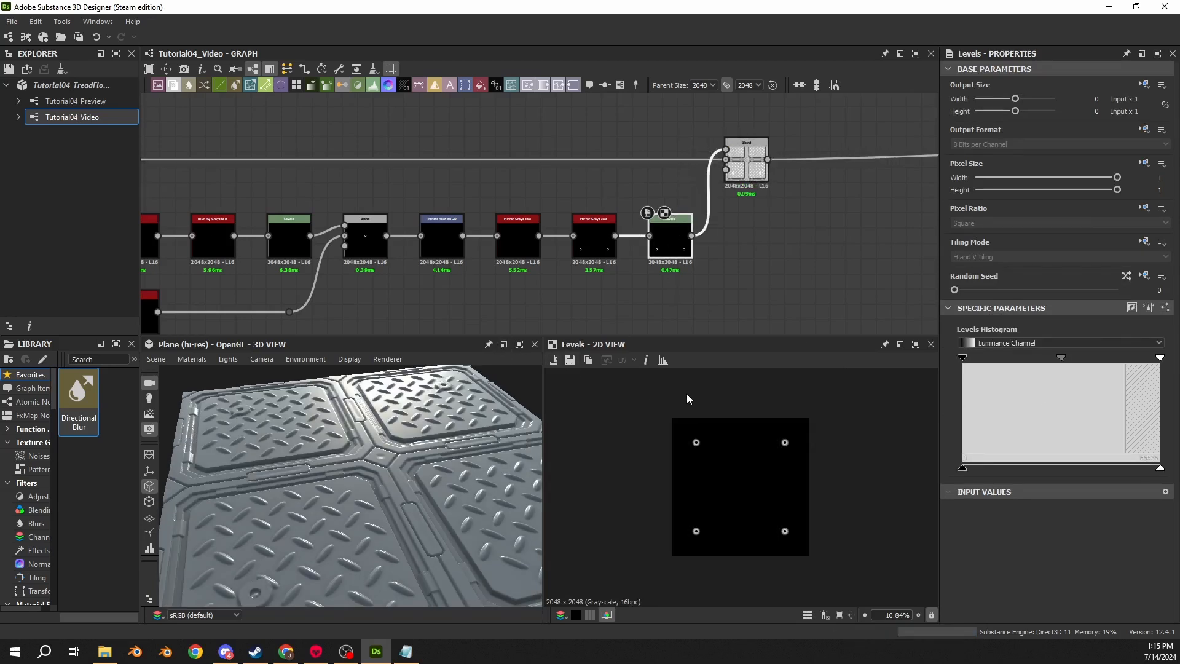
{"action": "middle_click_drag", "start_coordinate": [699, 274], "coordinate": [553, 267]}
{"action": "left_click_drag", "start_coordinate": [539, 118], "coordinate": [589, 236]}
{"action": "left_click_drag", "start_coordinate": [518, 243], "coordinate": [594, 244]}
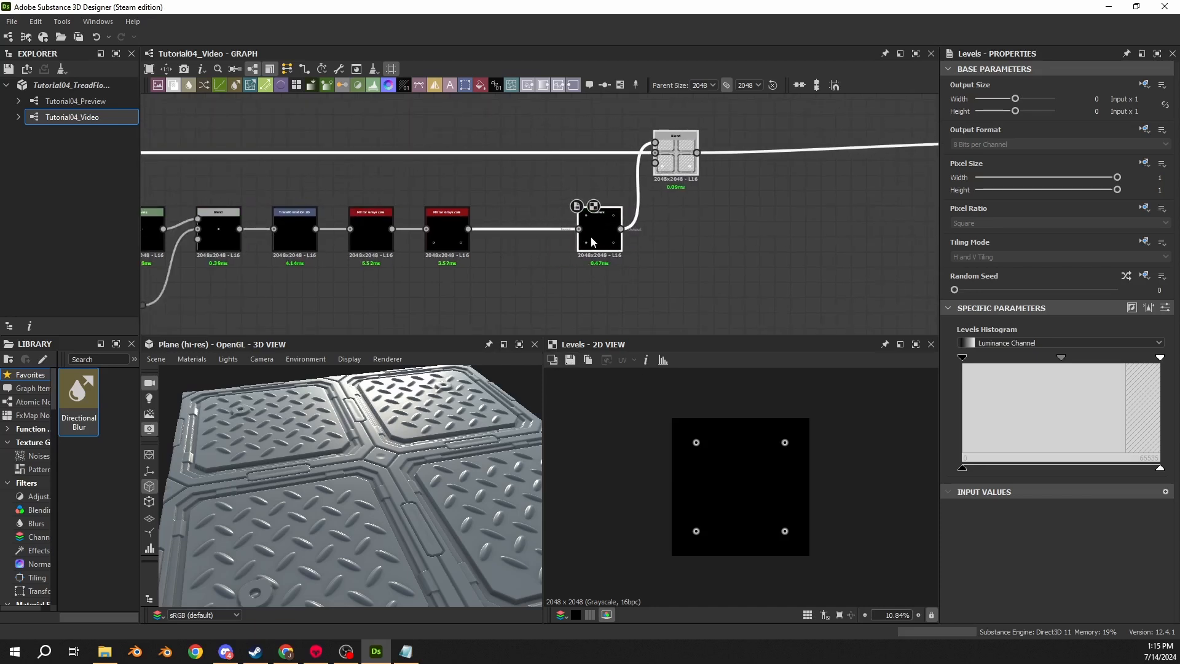
- Insert a Tile Generator node between the second Mirror Grayscale and the Levels node
{"action": "left_click", "coordinate": [526, 229]}
{"action": "key", "text": "space"}
{"action": "type", "text": "tile gen"}
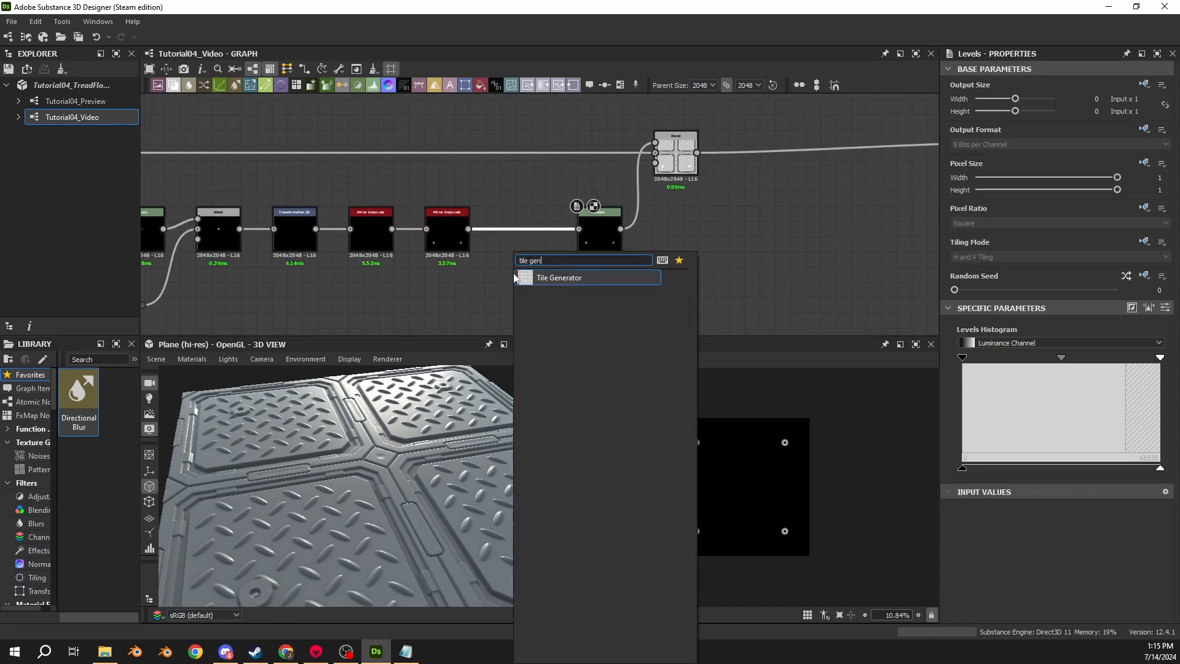
{"action": "key", "text": "Return"}
{"action": "scroll", "coordinate": [468, 209], "scroll_direction": "up", "scroll_amount": 2}
{"action": "left_click_drag", "start_coordinate": [468, 240], "coordinate": [517, 232]}
{"action": "double_click", "coordinate": [517, 247]}
{"action": "left_click", "coordinate": [583, 266]}
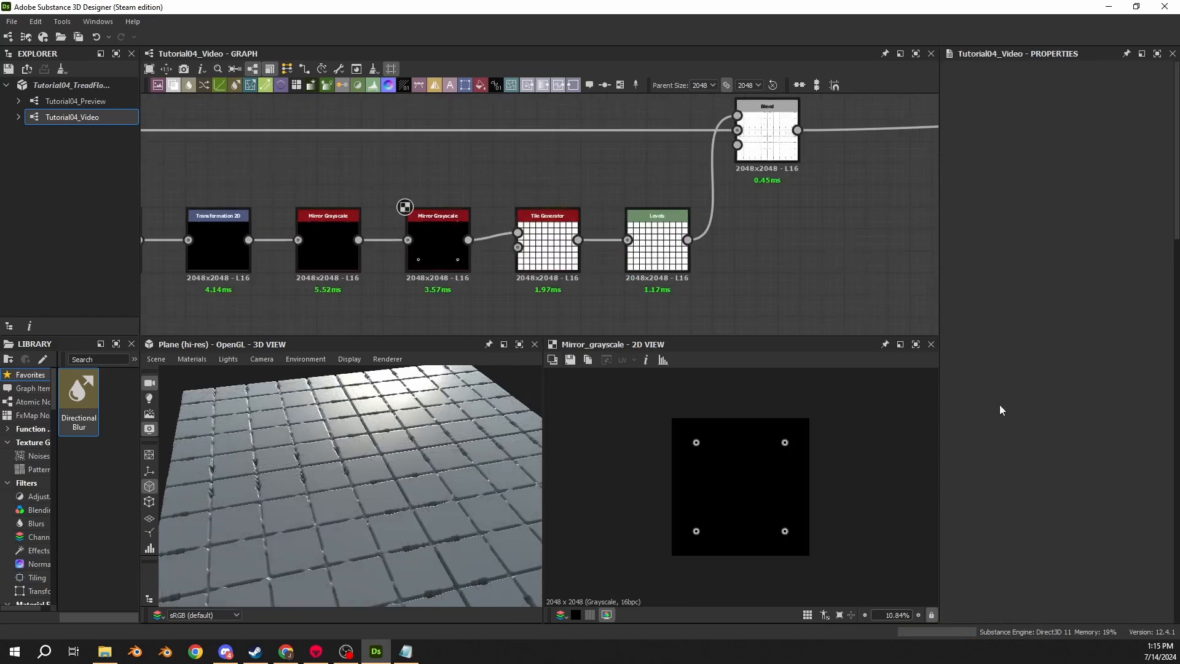
- Set the Tile Generator's X and Y amounts to 2 and its pattern to Image Input
{"action": "double_click", "coordinate": [568, 264]}
{"action": "left_click", "coordinate": [567, 275]}
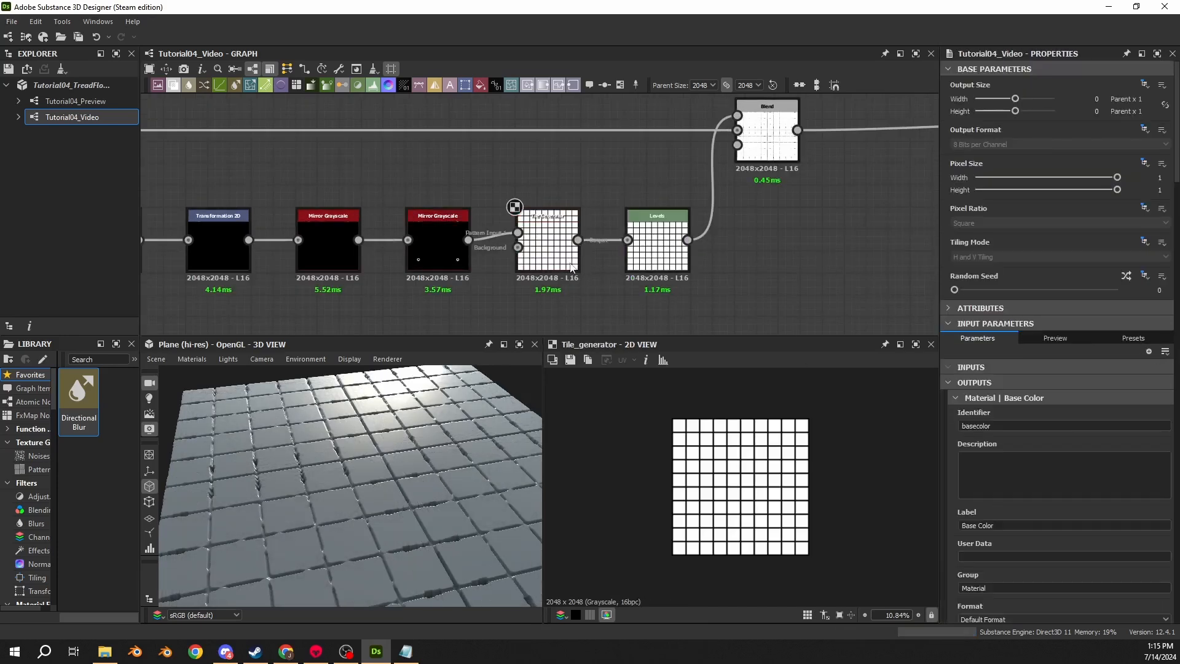
{"action": "left_click", "coordinate": [566, 261]}
{"action": "double_click", "coordinate": [1145, 354]}
{"action": "type", "text": "2"}
{"action": "key", "text": "Return"}
{"action": "double_click", "coordinate": [1147, 385]}
{"action": "type", "text": "2"}
{"action": "key", "text": "Return"}
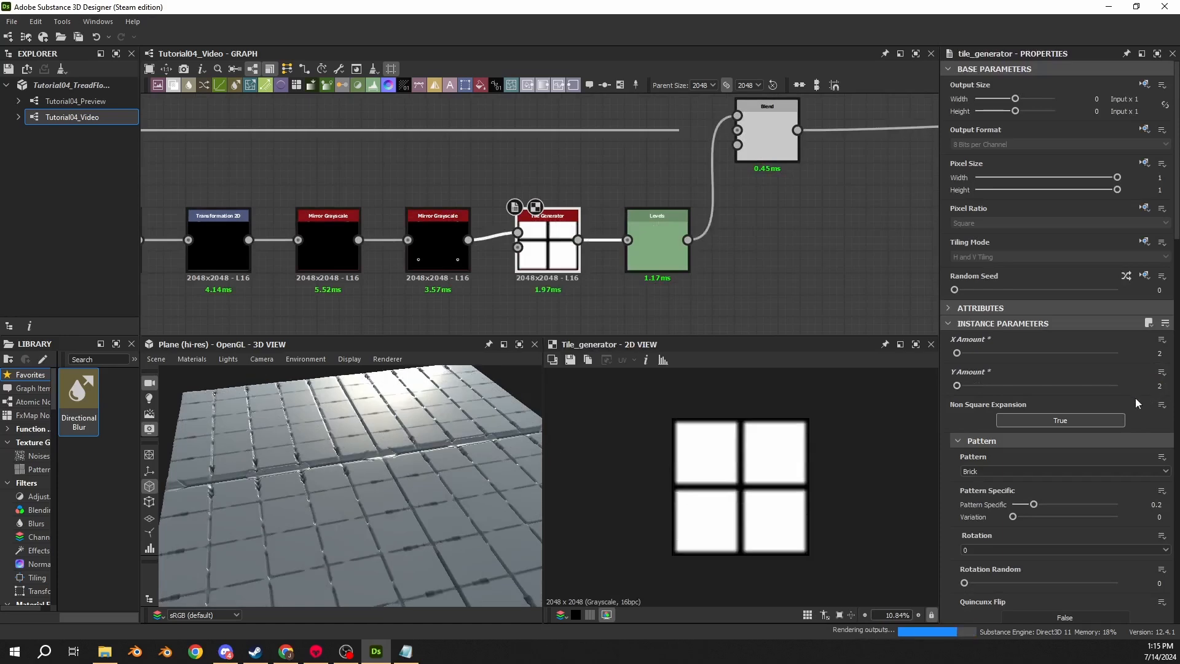
{"action": "left_click", "coordinate": [972, 469]}
{"action": "left_click", "coordinate": [974, 487]}
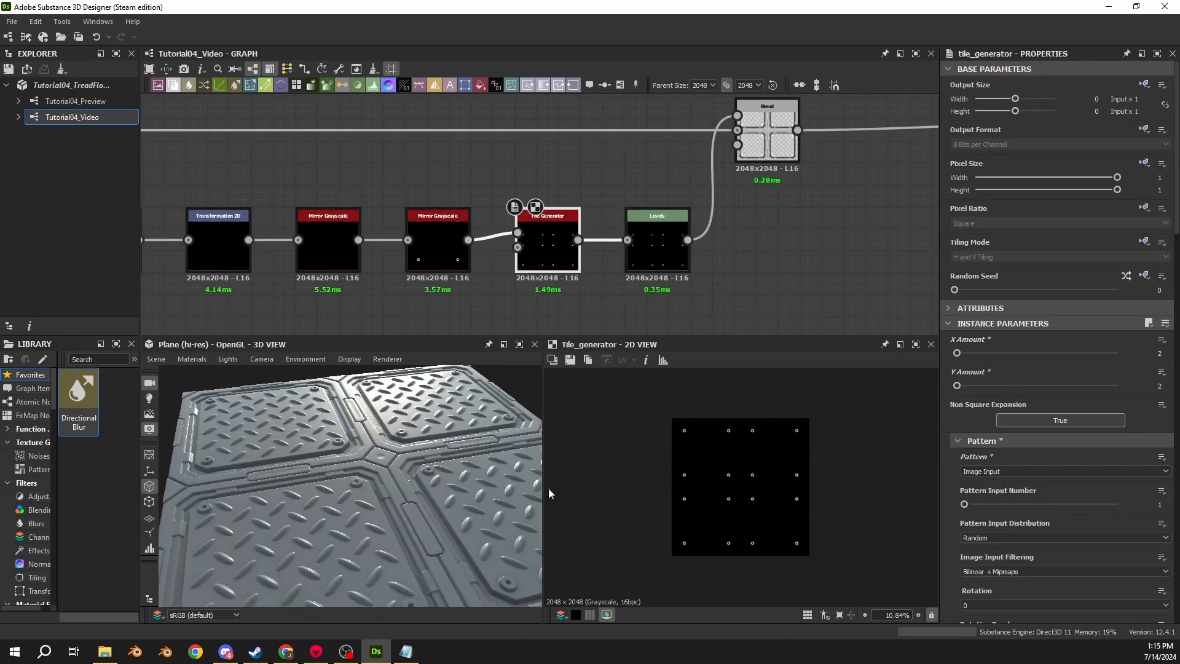
- Set the Levels node's Level Out High to 0.2
{"action": "scroll", "coordinate": [337, 477], "scroll_direction": "up", "scroll_amount": 5}
{"action": "scroll", "coordinate": [383, 486], "scroll_direction": "down", "scroll_amount": 5}
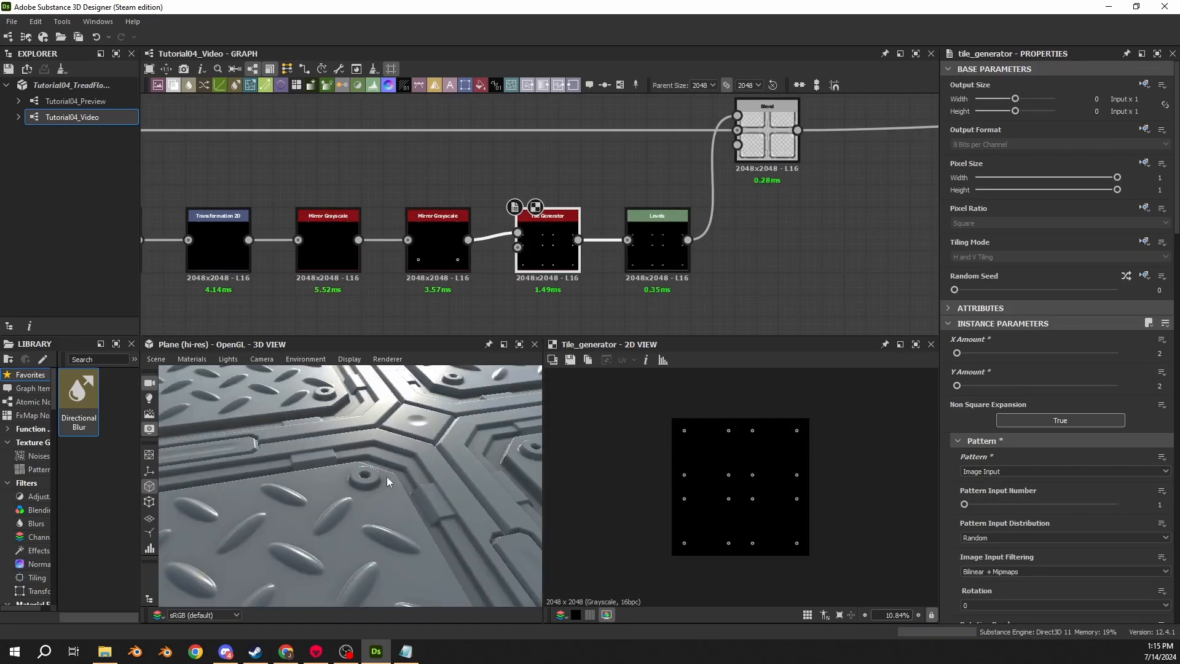
{"action": "left_click_drag", "start_coordinate": [386, 481], "coordinate": [391, 470]}
{"action": "left_click_drag", "start_coordinate": [521, 442], "coordinate": [403, 513]}
{"action": "left_click", "coordinate": [655, 245]}
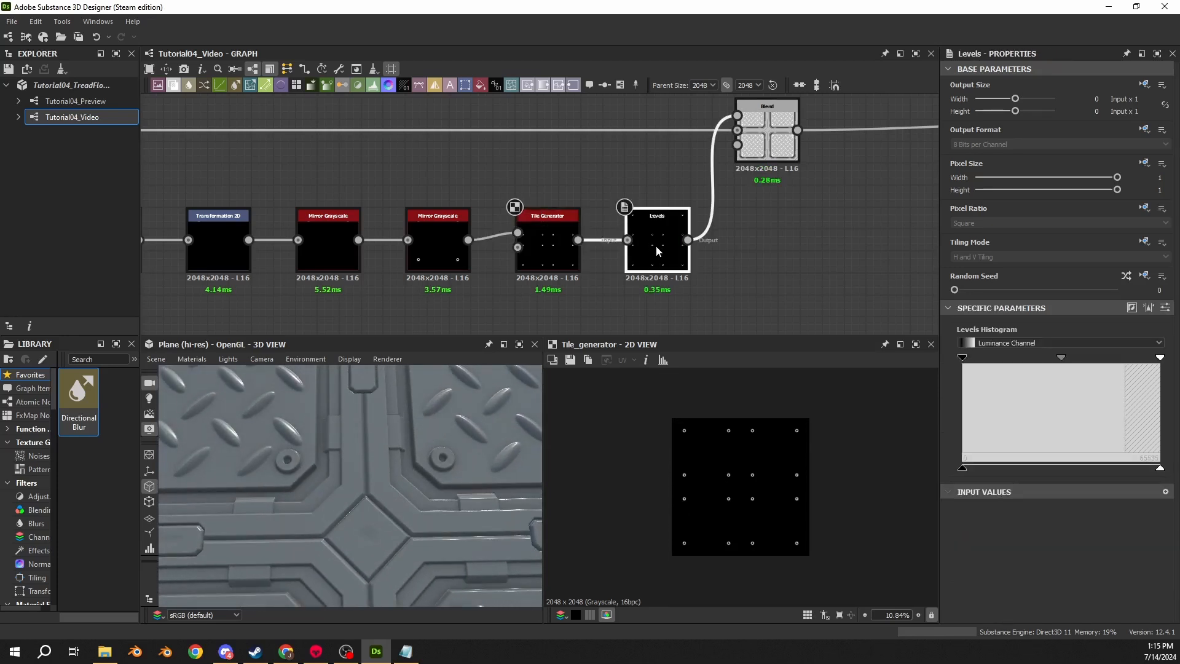
{"action": "left_click", "coordinate": [1165, 307]}
{"action": "left_click", "coordinate": [1154, 480]}
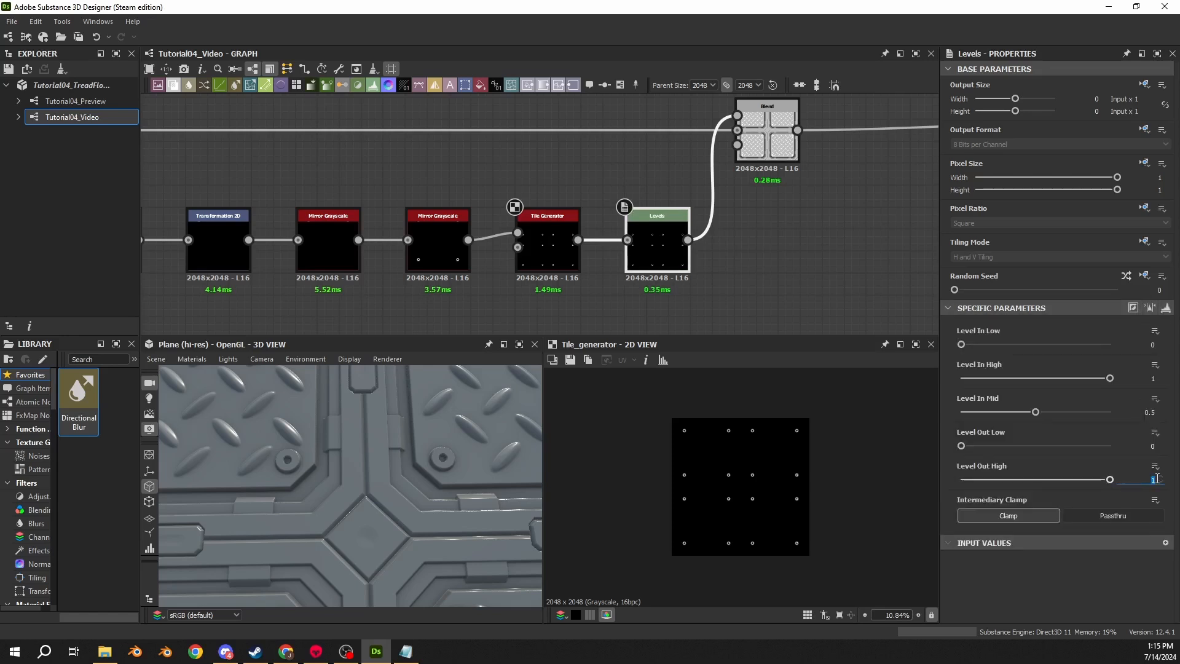
{"action": "type", "text": "0.2"}
{"action": "key", "text": "Return"}
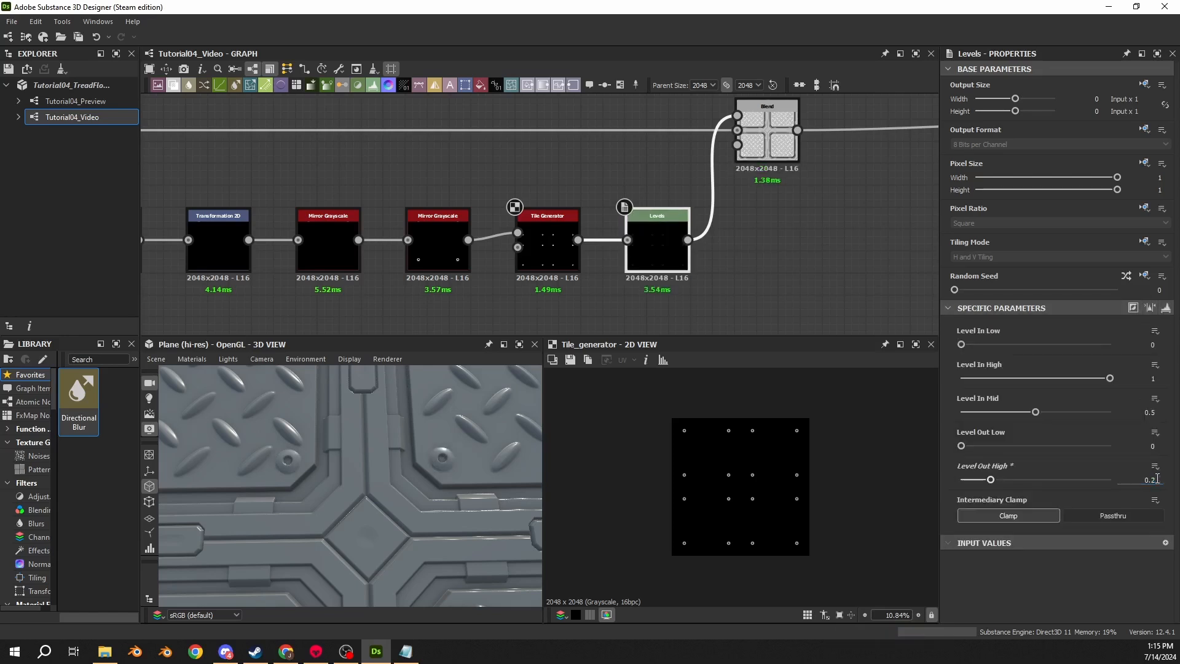
- Examine the full node graph and the tread plate surface in the 3D view
{"action": "left_click_drag", "start_coordinate": [463, 532], "coordinate": [398, 468]}
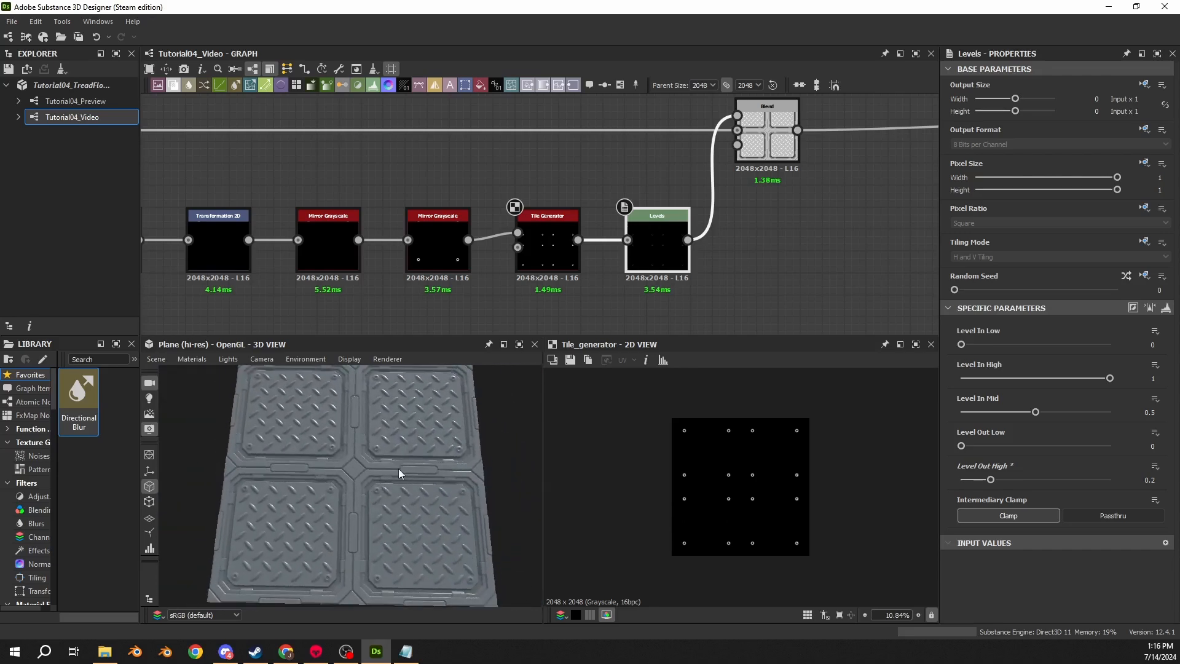
{"action": "scroll", "coordinate": [762, 271], "scroll_direction": "down", "scroll_amount": 5}
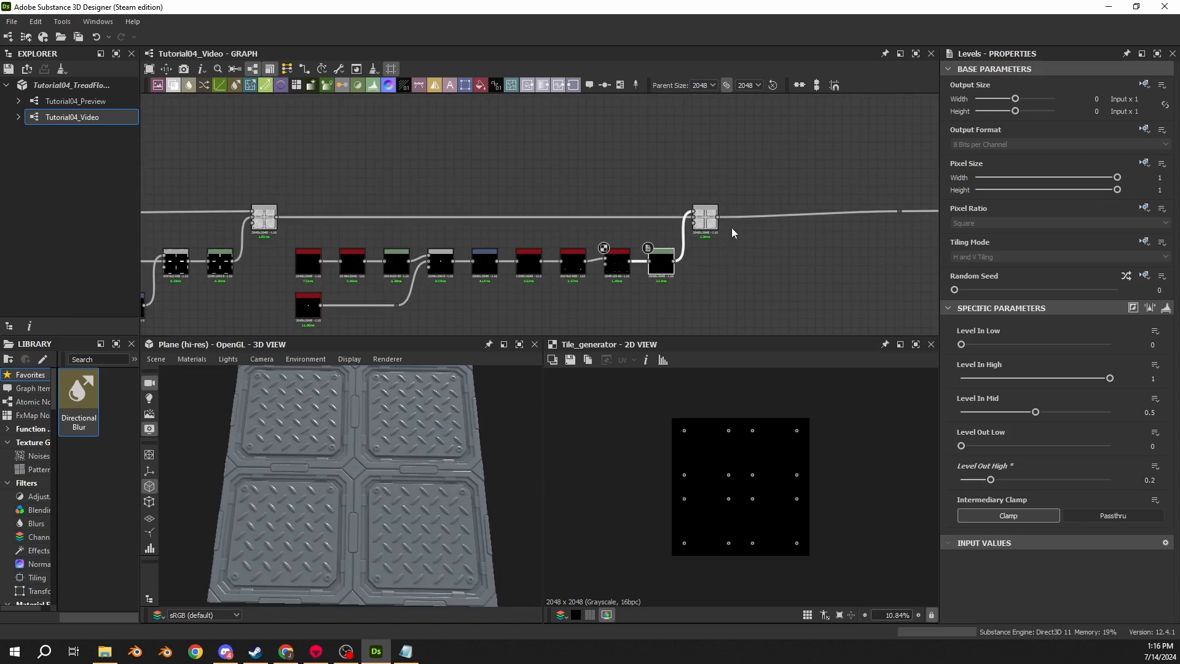
{"action": "middle_click_drag", "start_coordinate": [817, 197], "coordinate": [425, 165]}
{"action": "scroll", "coordinate": [426, 165], "scroll_direction": "down", "scroll_amount": 3}
{"action": "scroll", "coordinate": [458, 233], "scroll_direction": "down", "scroll_amount": 4}
{"action": "middle_click_drag", "start_coordinate": [403, 242], "coordinate": [755, 222]}
{"action": "scroll", "coordinate": [772, 180], "scroll_direction": "down", "scroll_amount": 3}
{"action": "left_click_drag", "start_coordinate": [783, 160], "coordinate": [188, 264]}
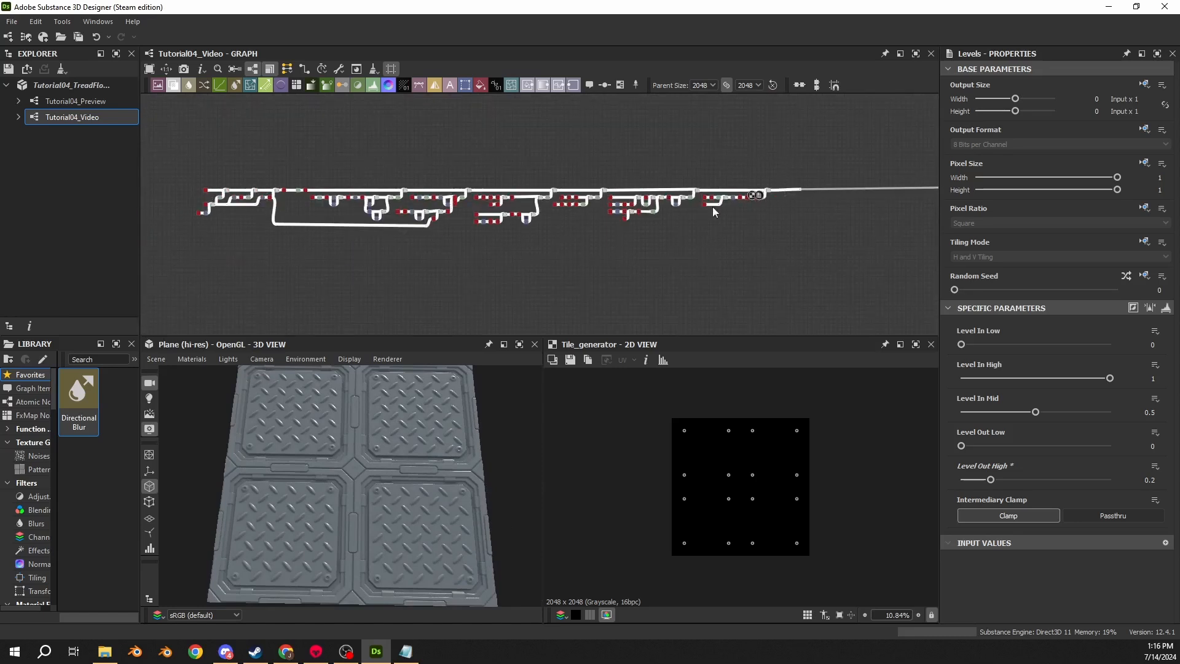
{"action": "scroll", "coordinate": [748, 195], "scroll_direction": "up", "scroll_amount": 7}
{"action": "middle_click_drag", "start_coordinate": [825, 182], "coordinate": [623, 229]}
{"action": "scroll", "coordinate": [622, 234], "scroll_direction": "up", "scroll_amount": 4}
{"action": "left_click_drag", "start_coordinate": [610, 196], "coordinate": [611, 168]}
{"action": "middle_click_drag", "start_coordinate": [795, 182], "coordinate": [311, 187]}
{"action": "scroll", "coordinate": [311, 186], "scroll_direction": "down", "scroll_amount": 4}
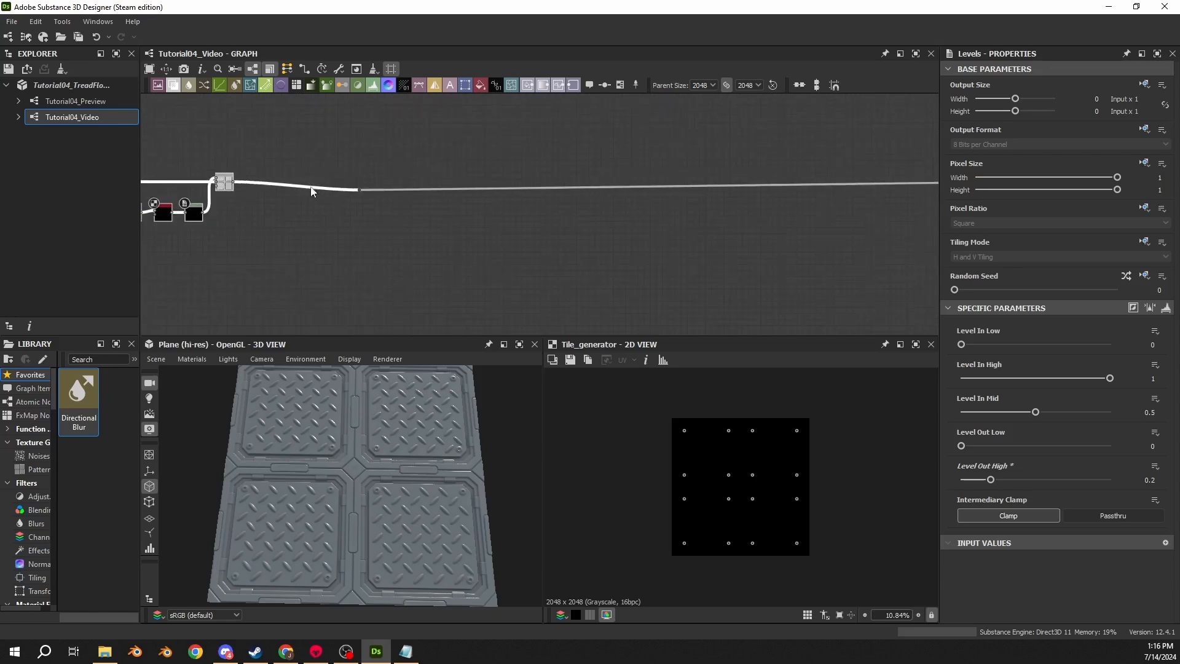
{"action": "left_click", "coordinate": [359, 190]}
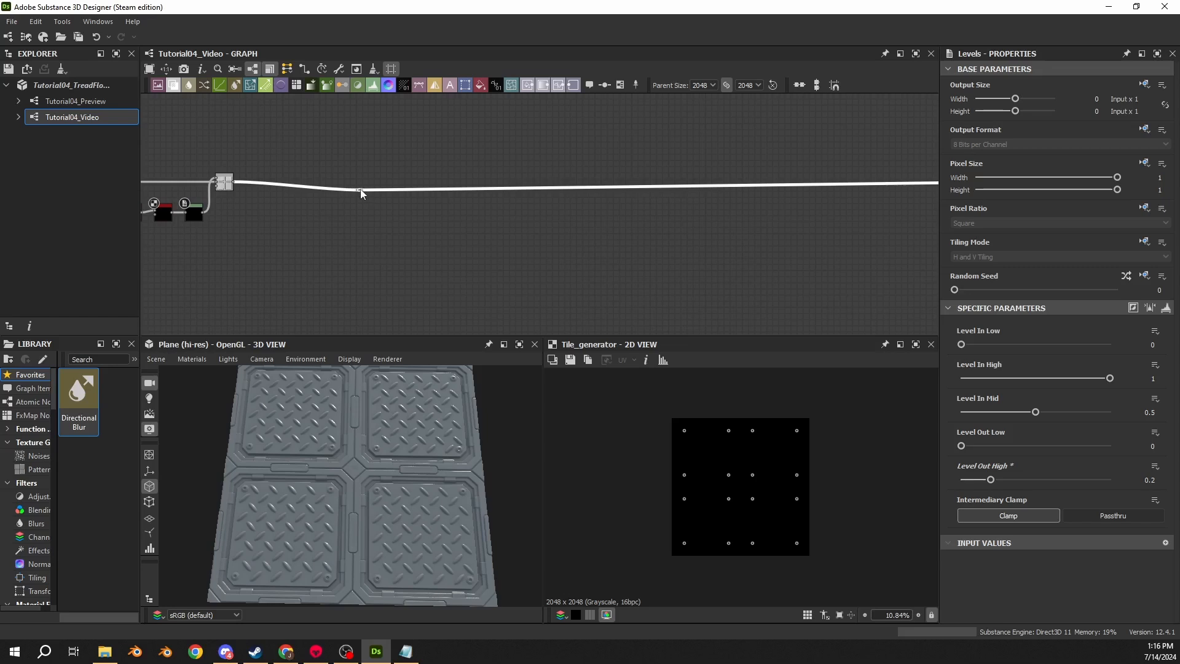
{"action": "left_click_drag", "start_coordinate": [360, 189], "coordinate": [872, 182]}
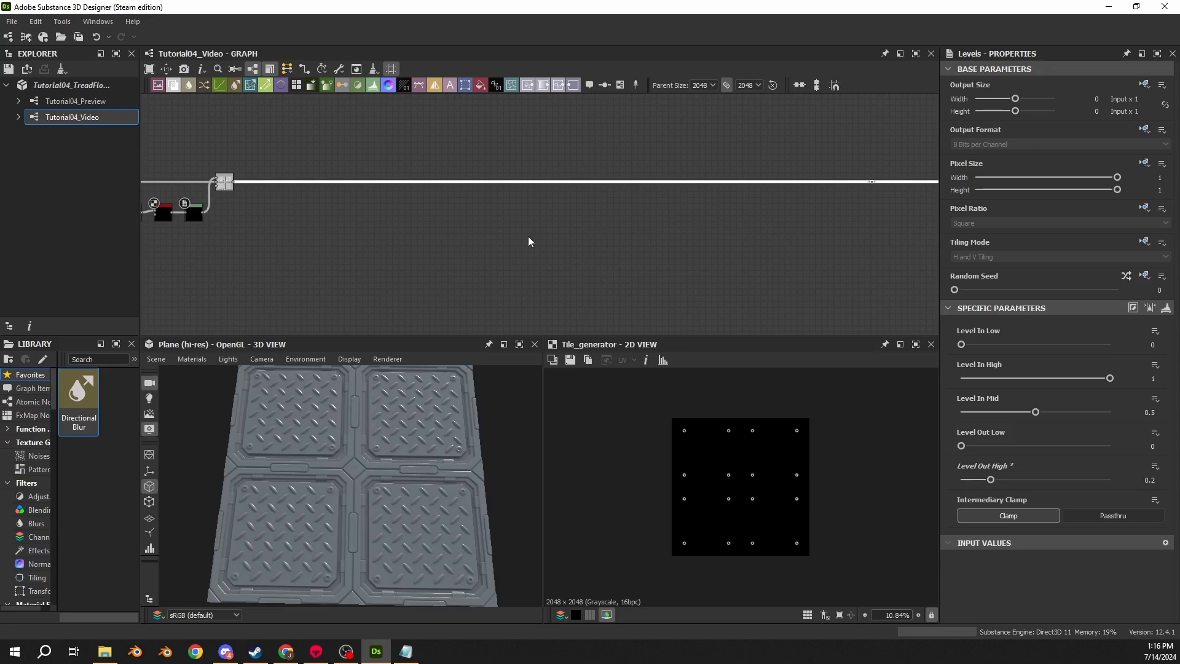
{"action": "mouse_move", "coordinate": [350, 499]}
{"action": "left_mouse_down"}
{"action": "mouse_move", "coordinate": [371, 521]}
{"action": "mouse_move", "coordinate": [355, 510]}
{"action": "left_mouse_up"}
{"action": "scroll", "coordinate": [360, 499], "scroll_direction": "up", "scroll_amount": 4}
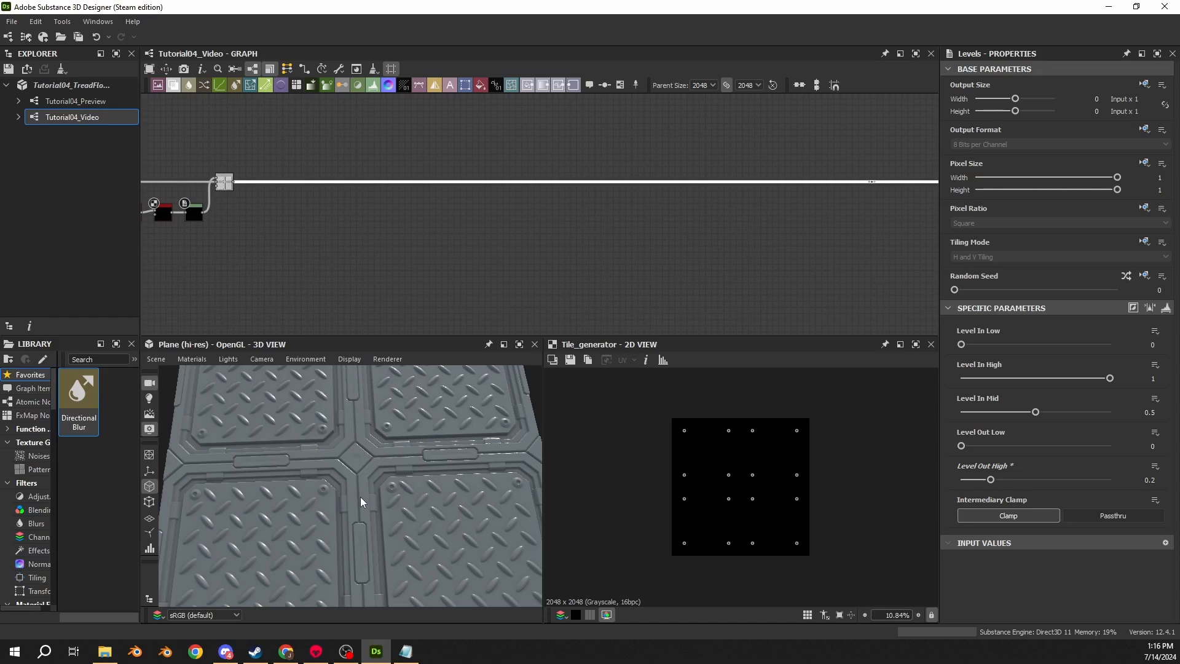
- Add a Blend node onto the main connection line after the Levels chain
{"action": "left_click_drag", "start_coordinate": [309, 503], "coordinate": [246, 447]}
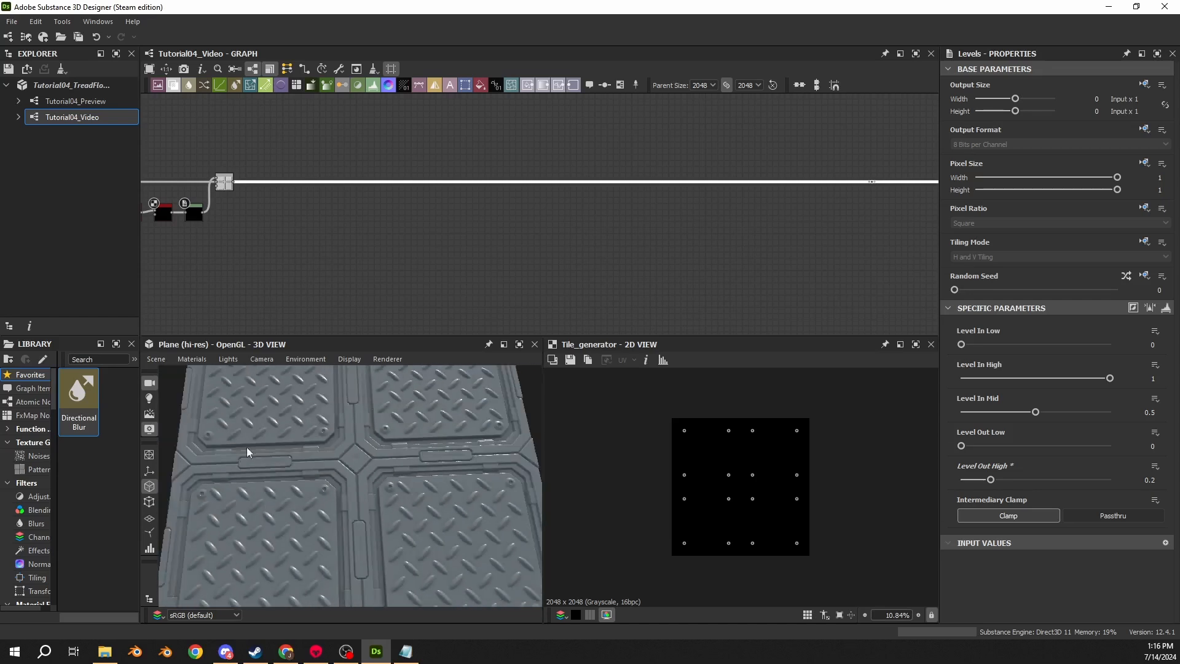
{"action": "middle_click_drag", "start_coordinate": [377, 484], "coordinate": [414, 466]}
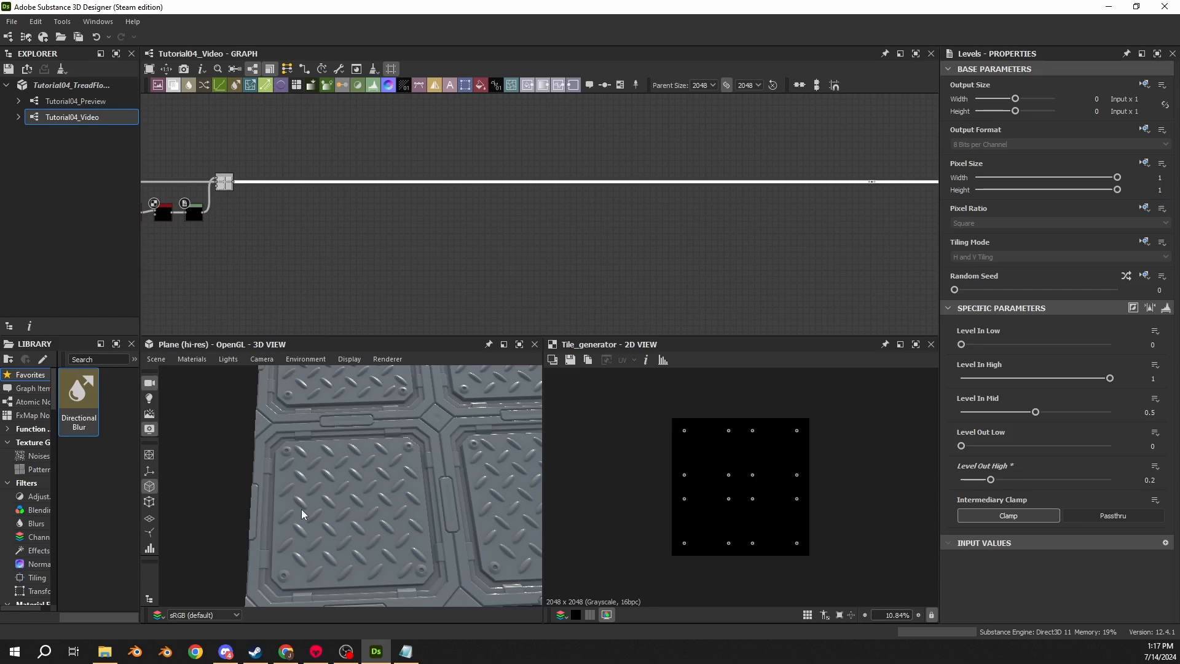
{"action": "key", "text": "space"}
{"action": "type", "text": "bl"}
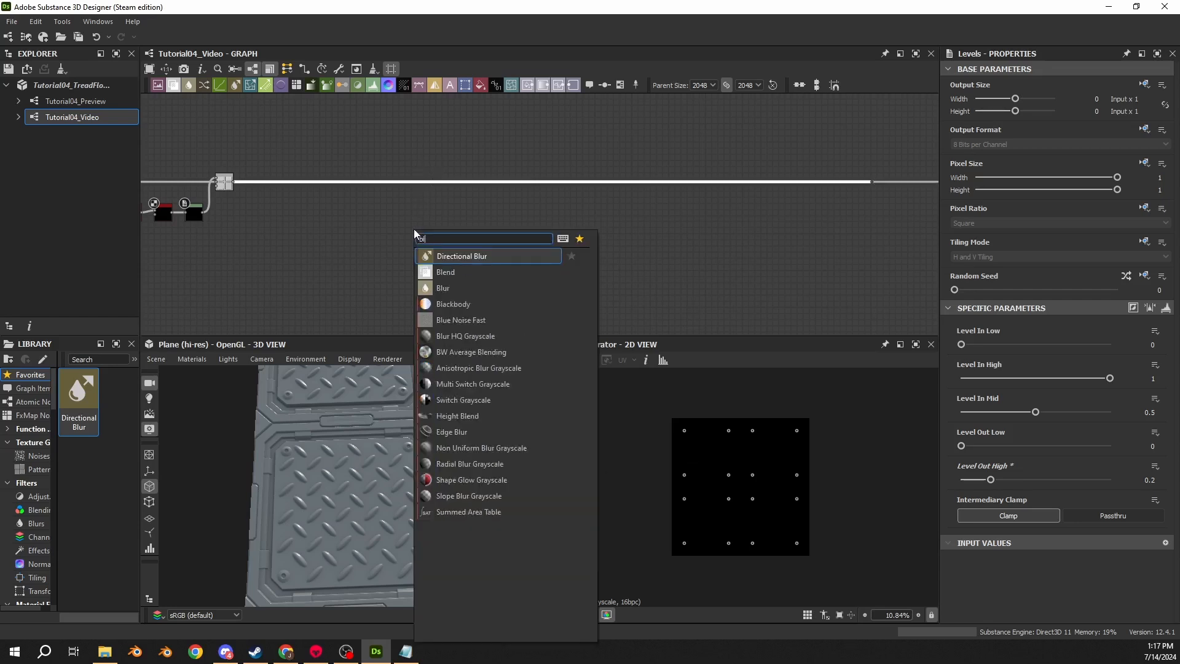
{"action": "type", "text": "end"}
{"action": "key", "text": "Return"}
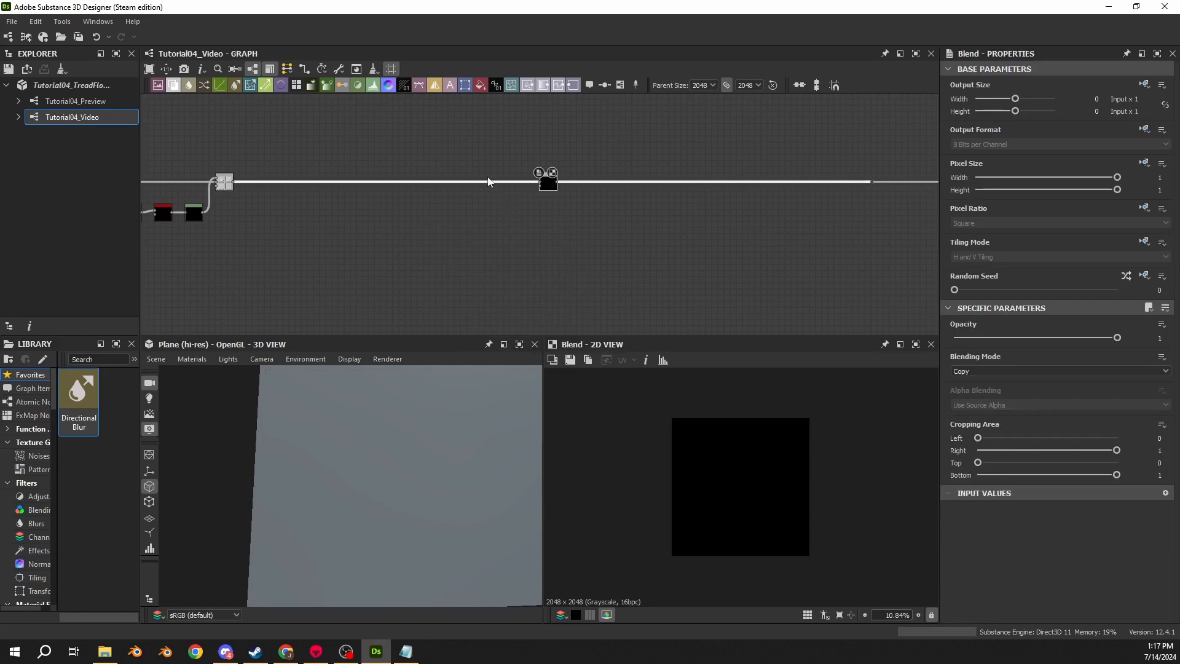
- Set the Blend node's blending mode to Subtract and reposition and connect the node in the graph
{"action": "left_click", "coordinate": [988, 371]}
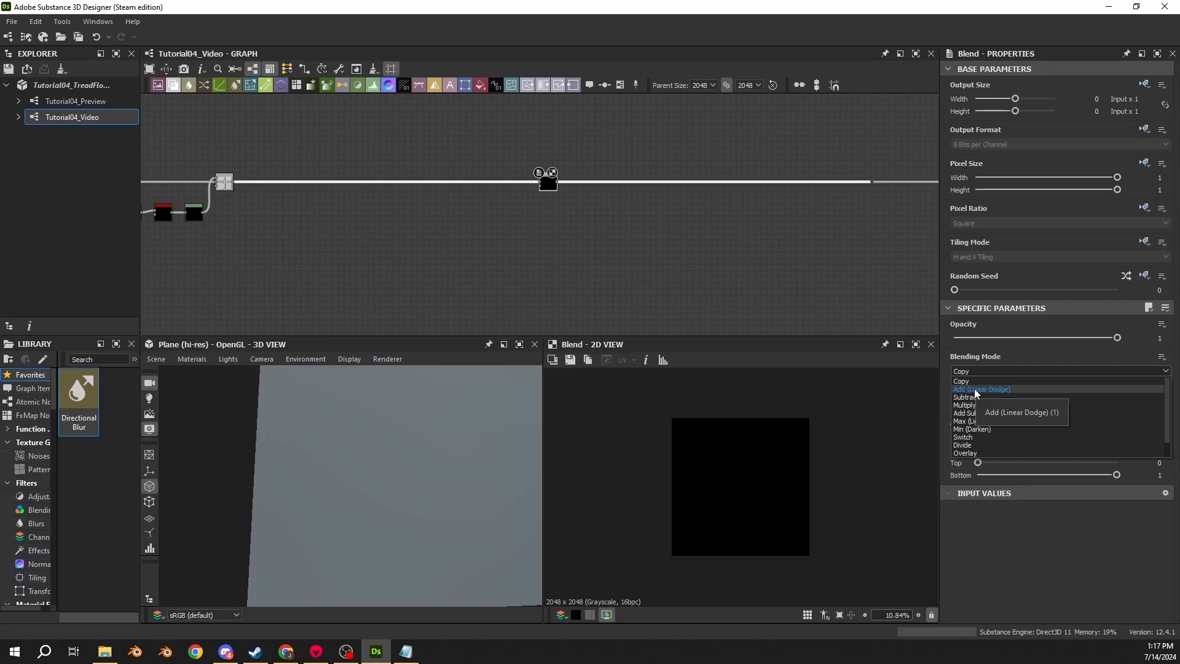
{"action": "left_click", "coordinate": [966, 397]}
{"action": "left_click_drag", "start_coordinate": [554, 190], "coordinate": [774, 186]}
{"action": "middle_click_drag", "start_coordinate": [440, 194], "coordinate": [516, 178]}
- Undo the Blend node's Subtract blending mode change
{"action": "scroll", "coordinate": [335, 195], "scroll_direction": "up", "scroll_amount": 3}
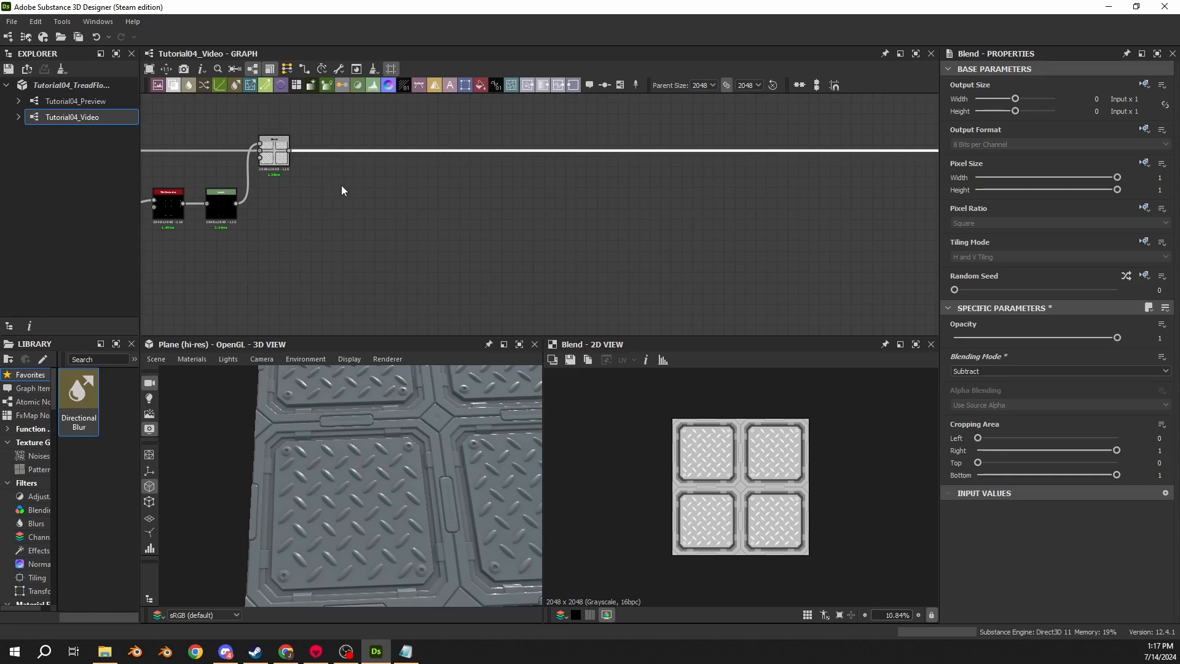
{"action": "key", "text": "ctrl+z"}
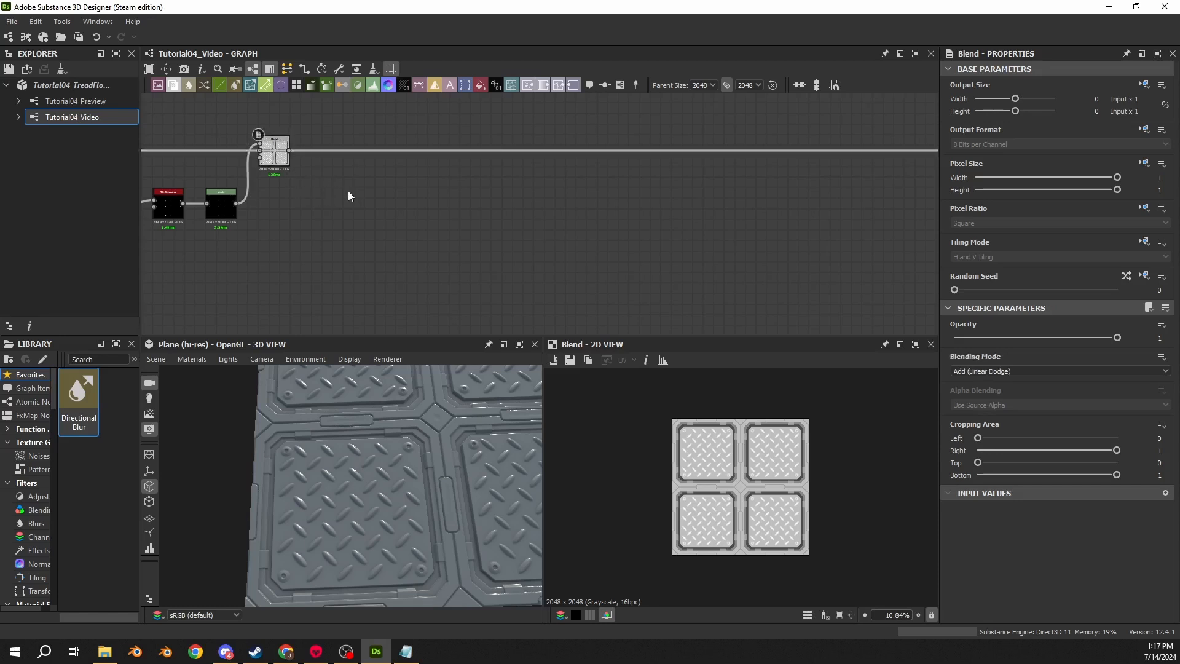
{"action": "scroll", "coordinate": [355, 183], "scroll_direction": "down", "scroll_amount": 2}
{"action": "middle_click_drag", "start_coordinate": [363, 182], "coordinate": [569, 201]}
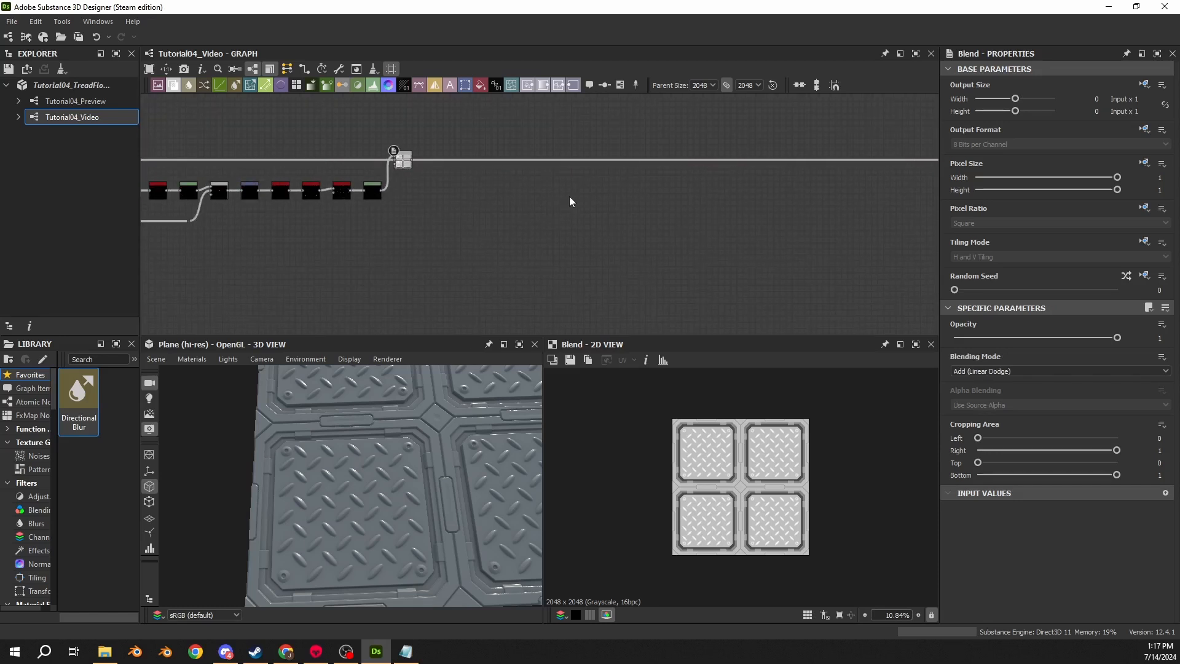